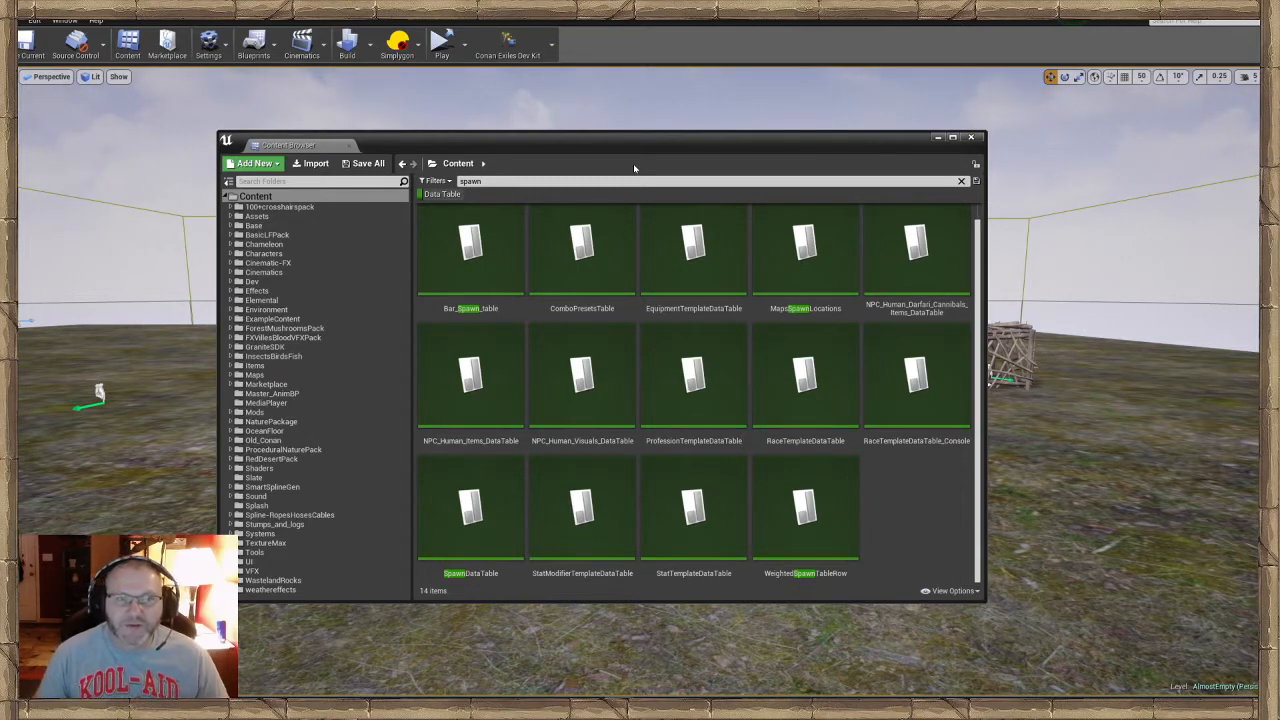
Open SpawnDataTable, filter its rows with "Dalins" and select the Forgotten_Tribe_Fighter_4_Cimmerian row
left_click_drag(607, 137, 623, 138)
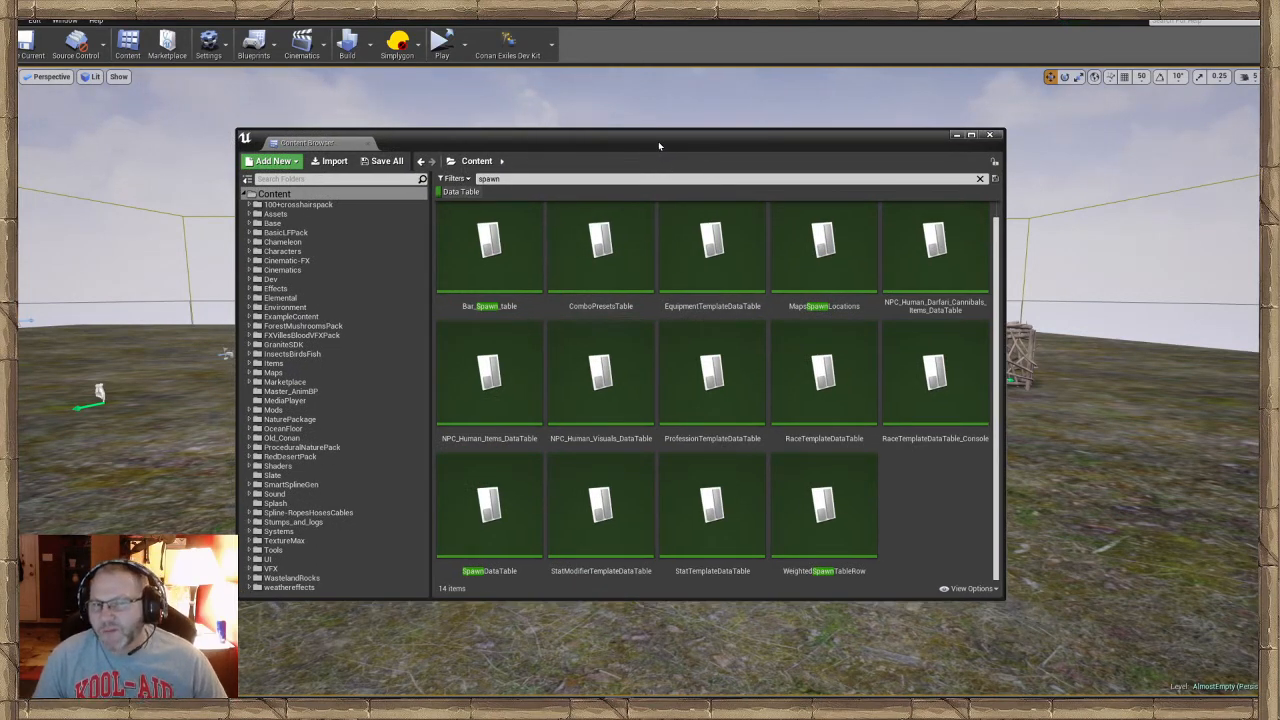
left_click_drag(658, 141, 661, 120)
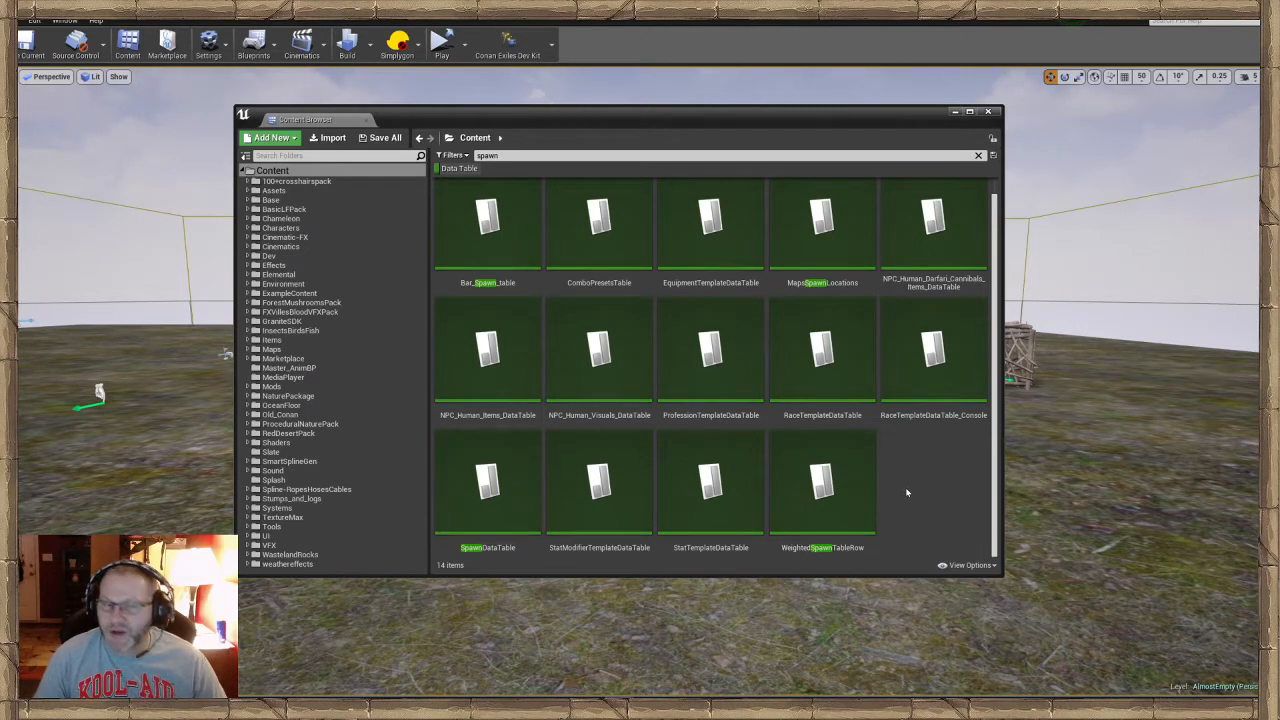
left_click(469, 468)
double_click(469, 468)
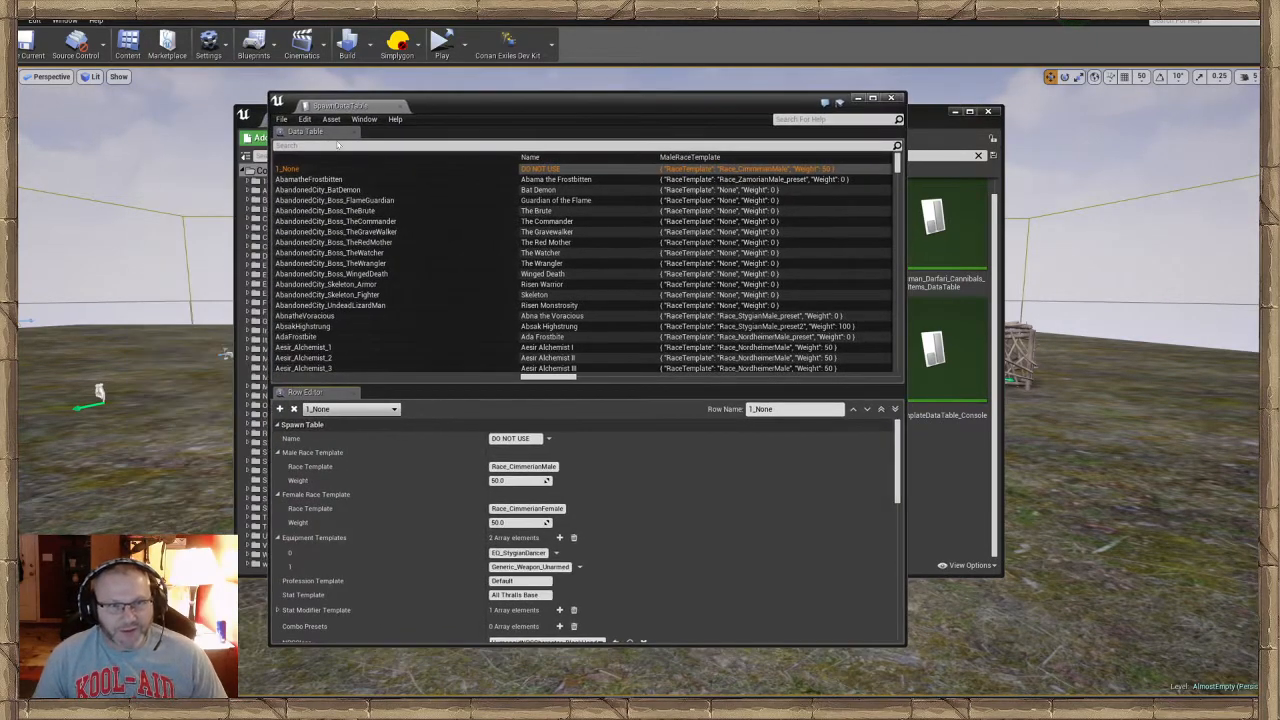
type("Dalins")
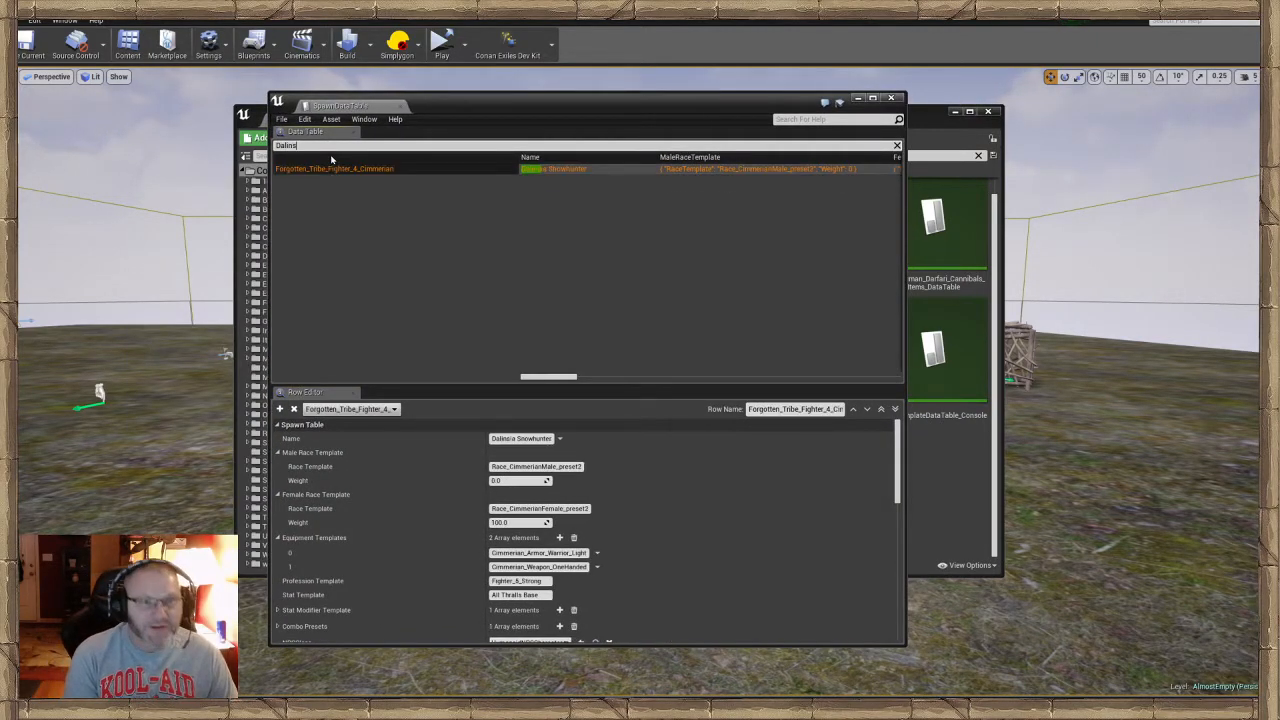
left_click(355, 174)
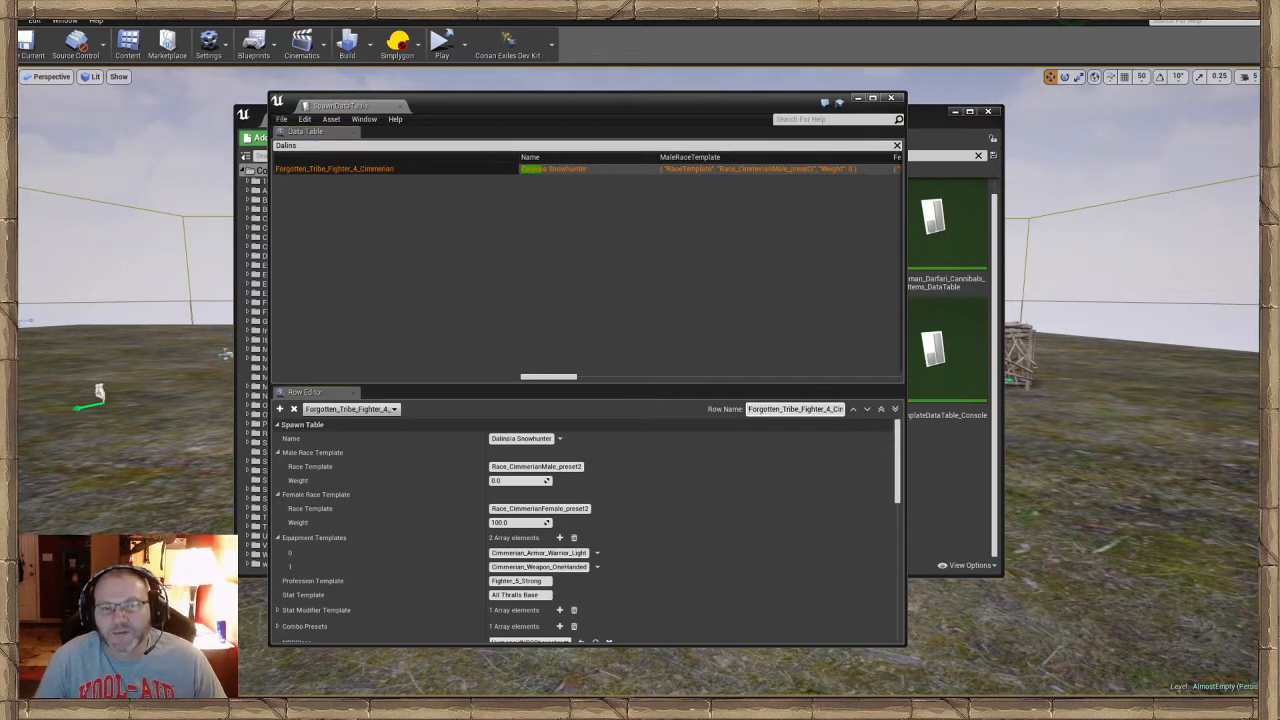
Copy the row name of the Dalinsia Snowhunter entry, close the data table and minimize the content browser
double_click(750, 410)
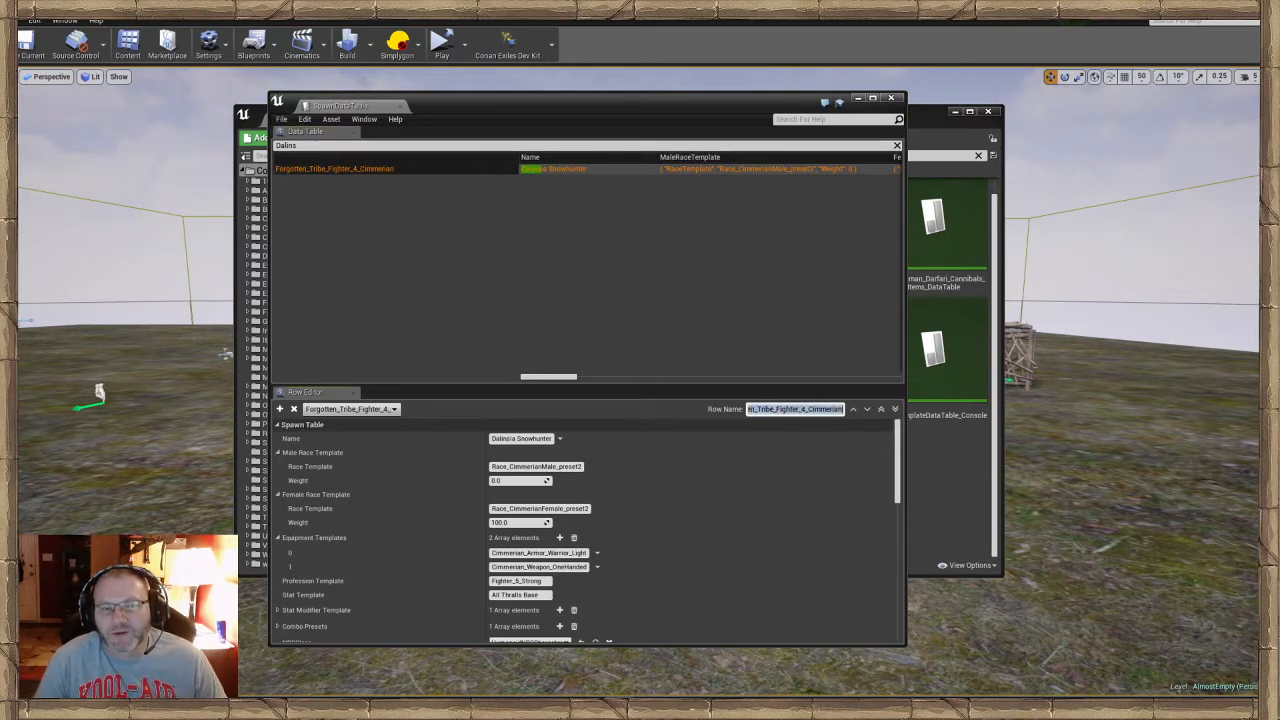
right_click(822, 410)
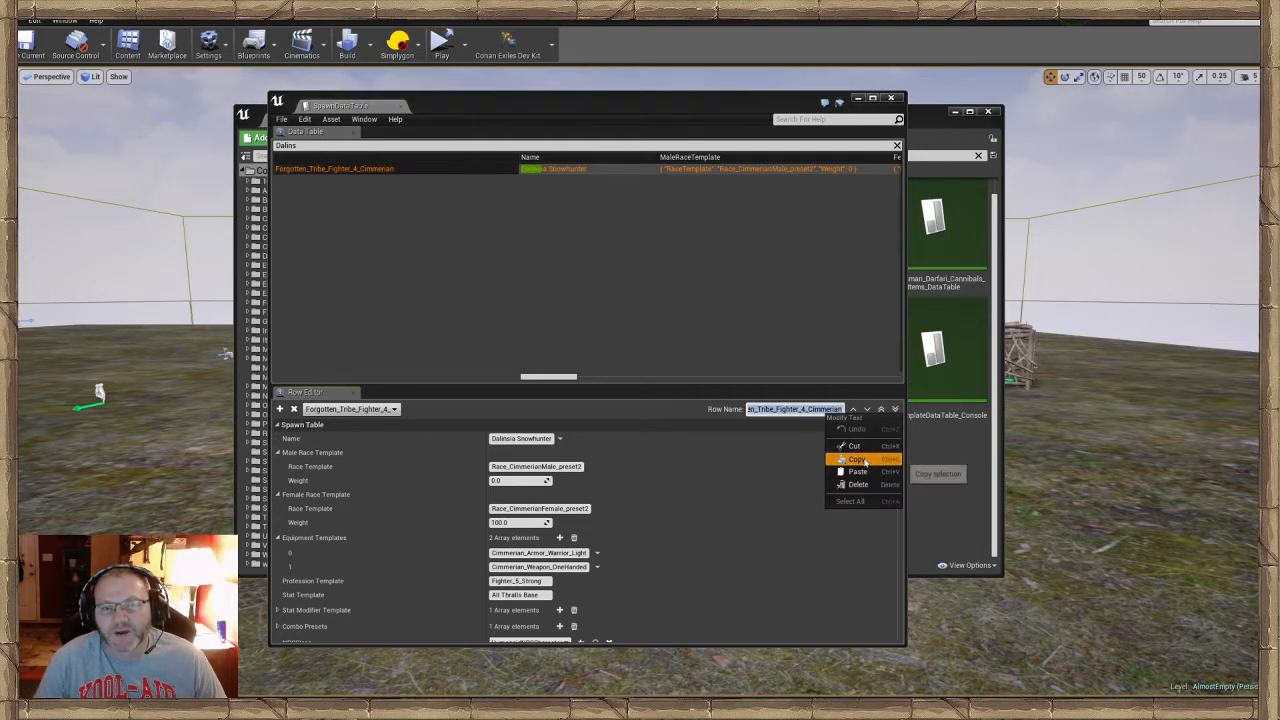
left_click(857, 457)
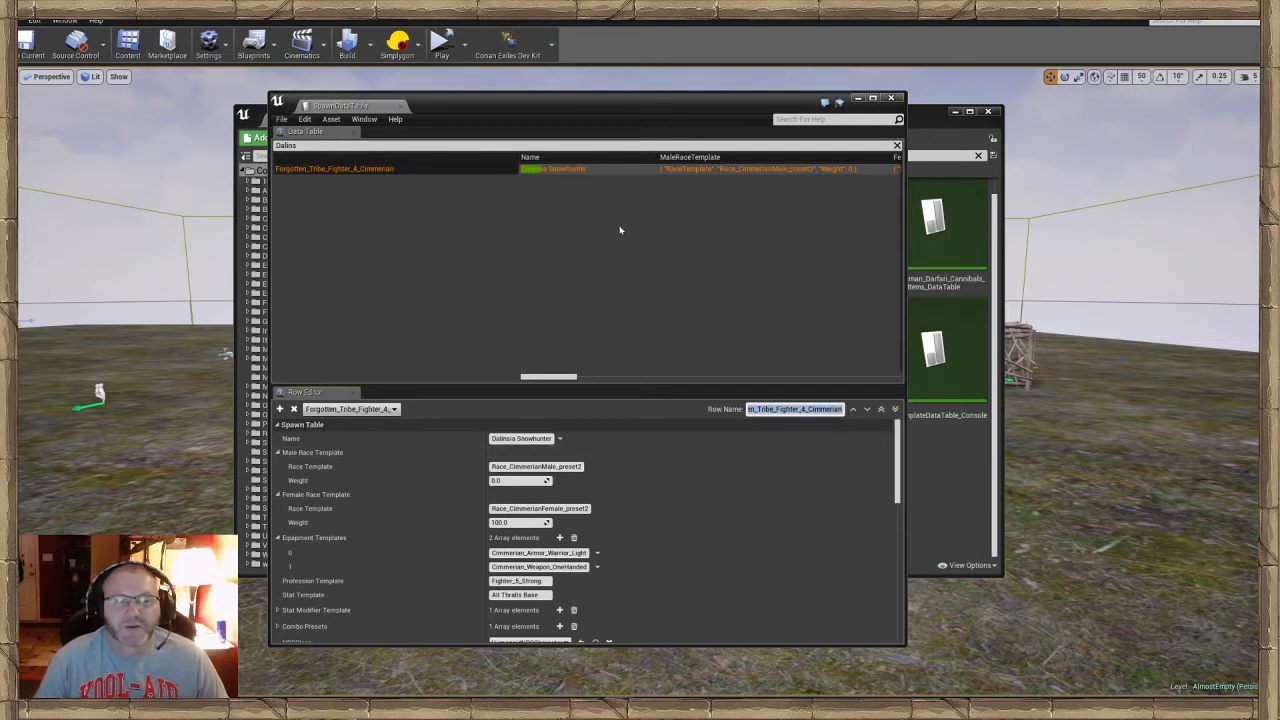
left_click(896, 99)
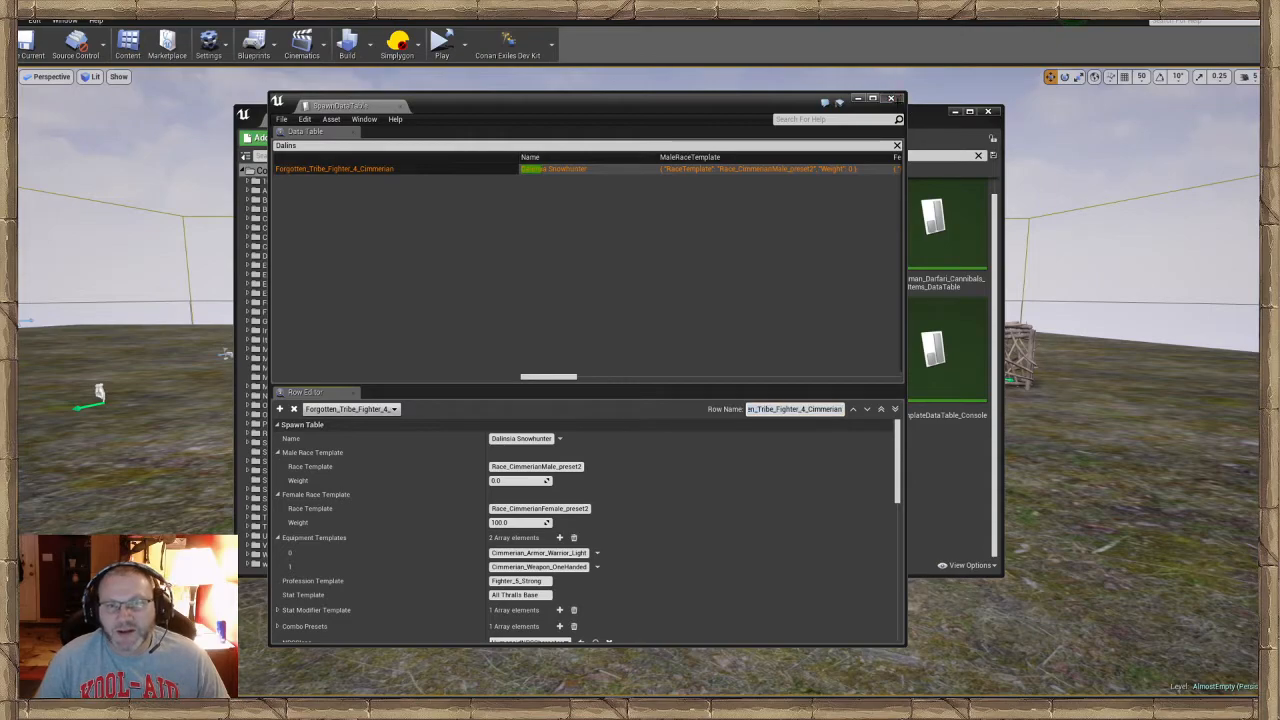
left_click(957, 113)
right_click_drag(850, 300, 690, 315)
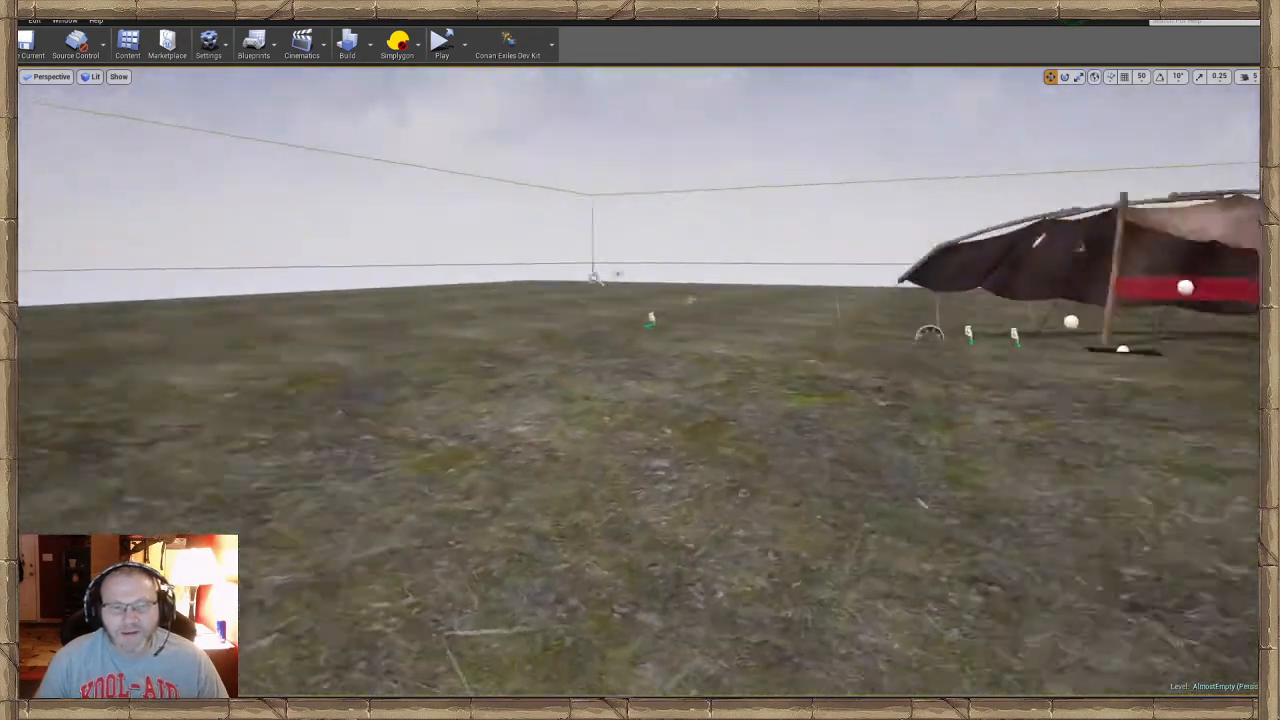
right_click_drag(350, 388, 554, 381)
right_click(587, 650)
mouse_move(608, 645)
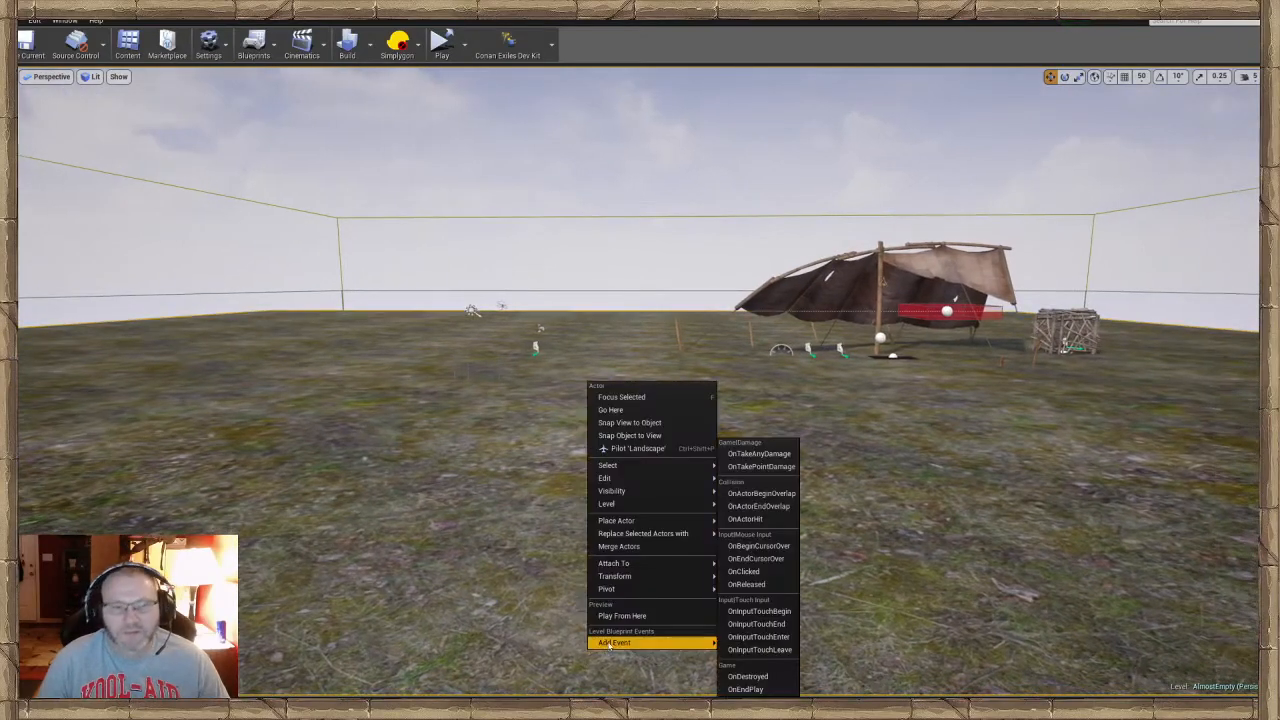
left_click(622, 616)
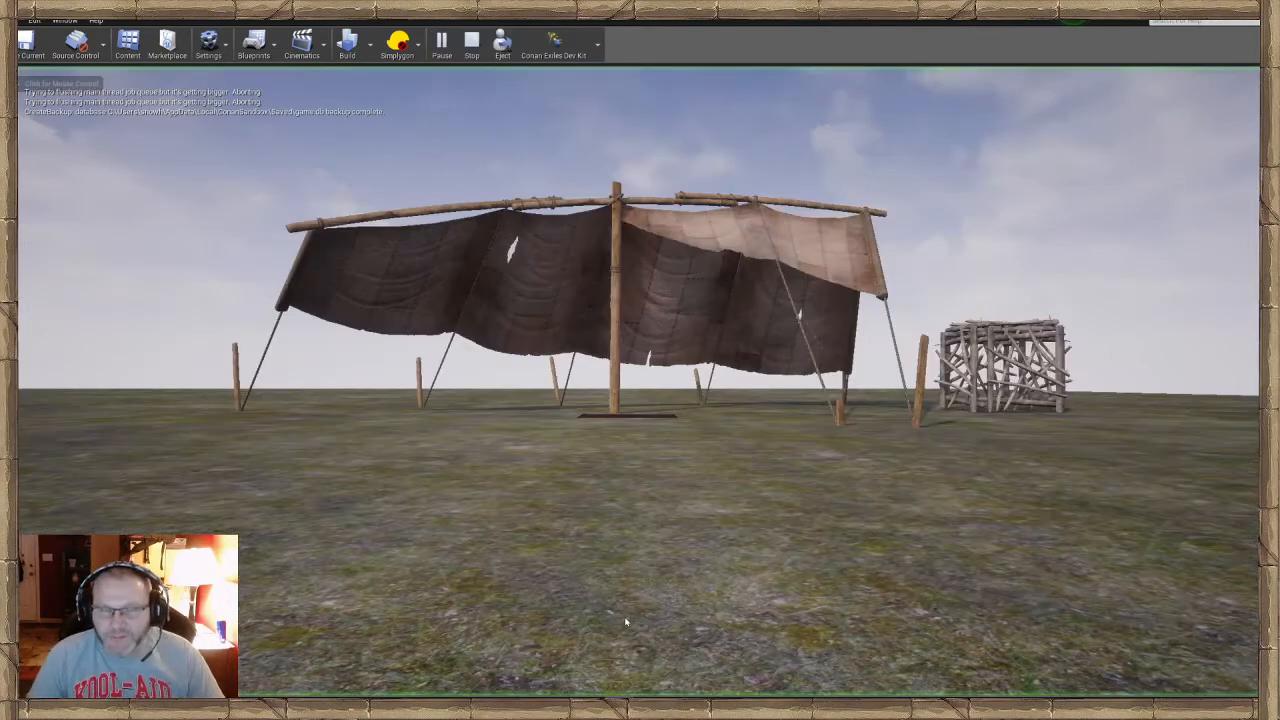
left_click(579, 441)
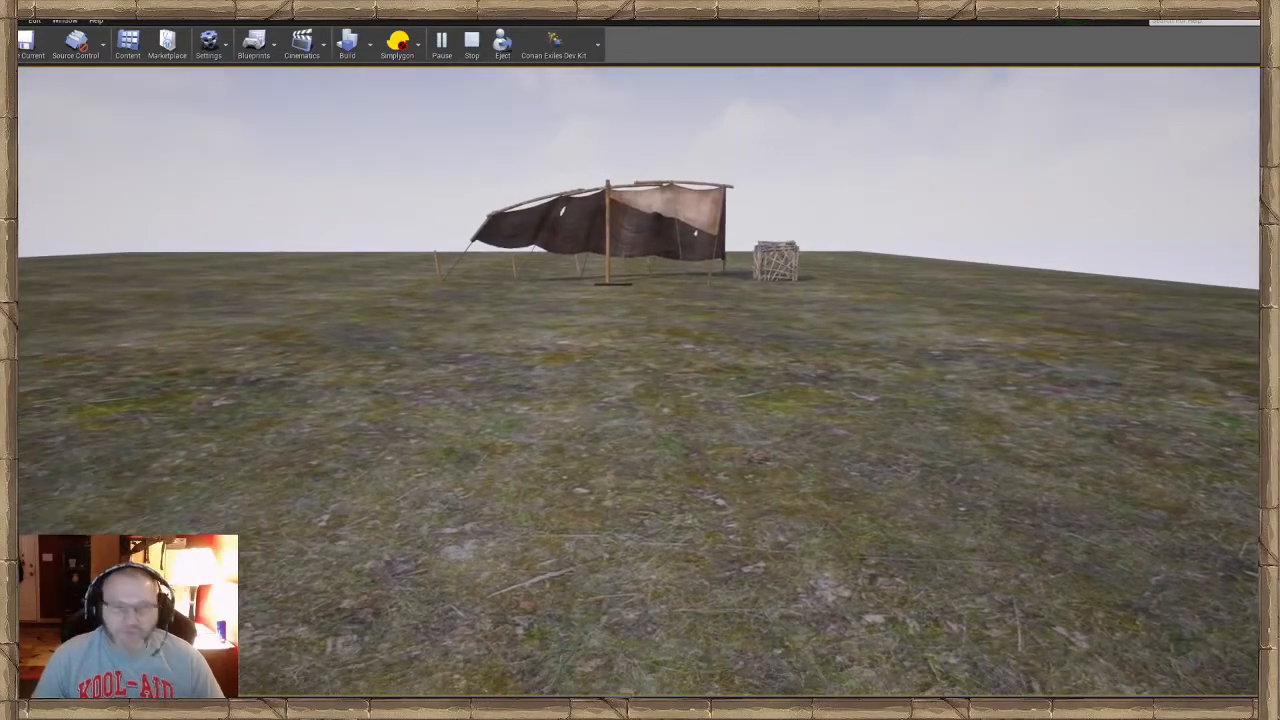
key("Escape")
Start a playtest from the ground in front of the tent and bring the spawned NPCs into view
right_click_drag(699, 504, 695, 540)
right_click(566, 444)
left_click(600, 416)
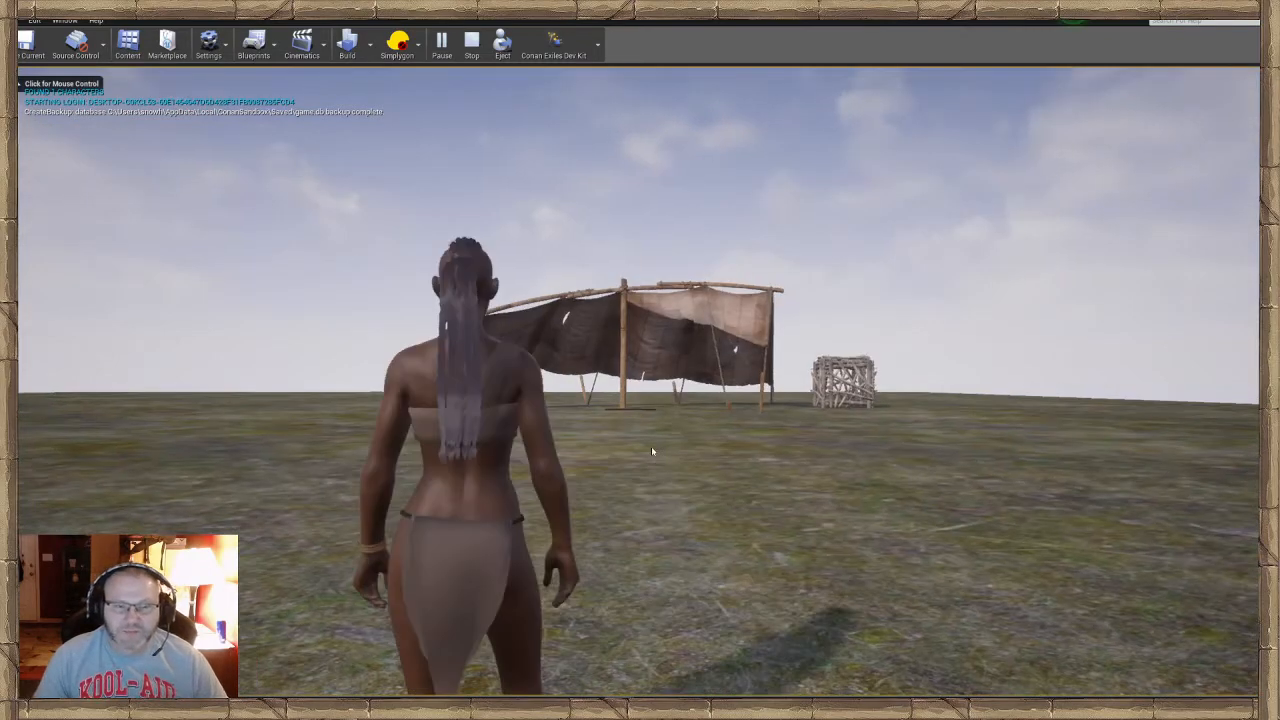
key("w")
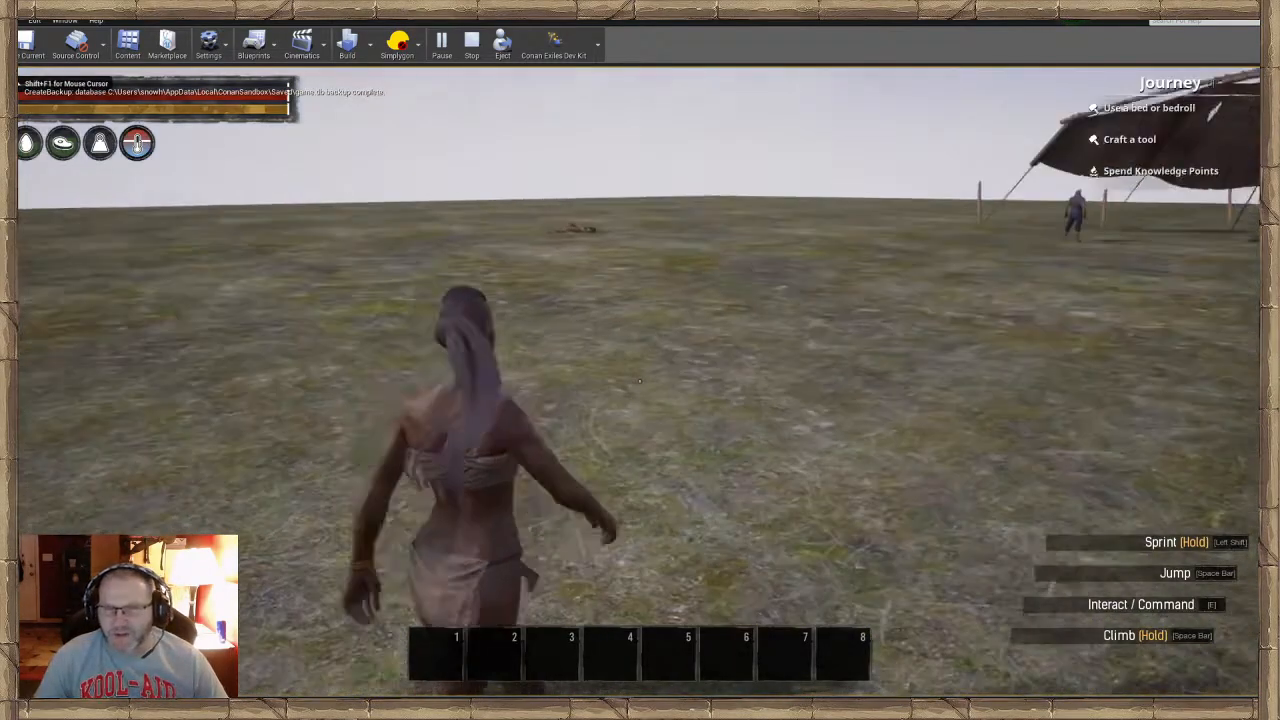
key("s")
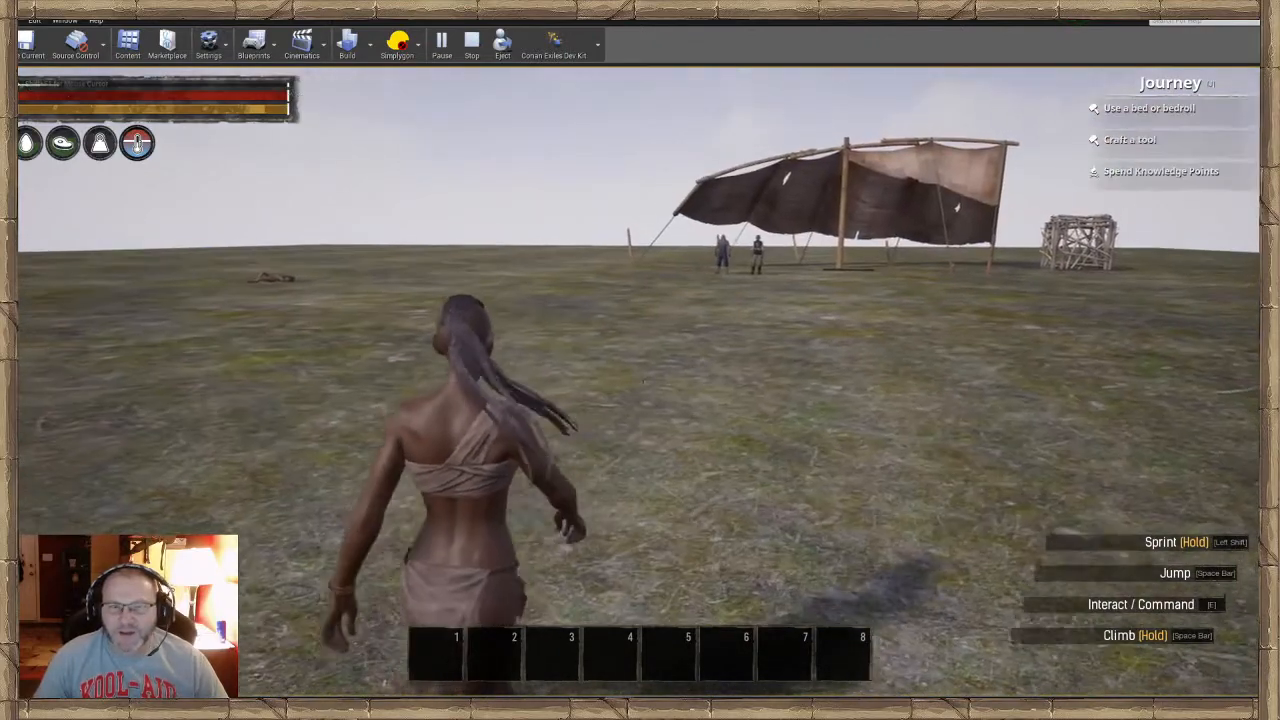
key("a")
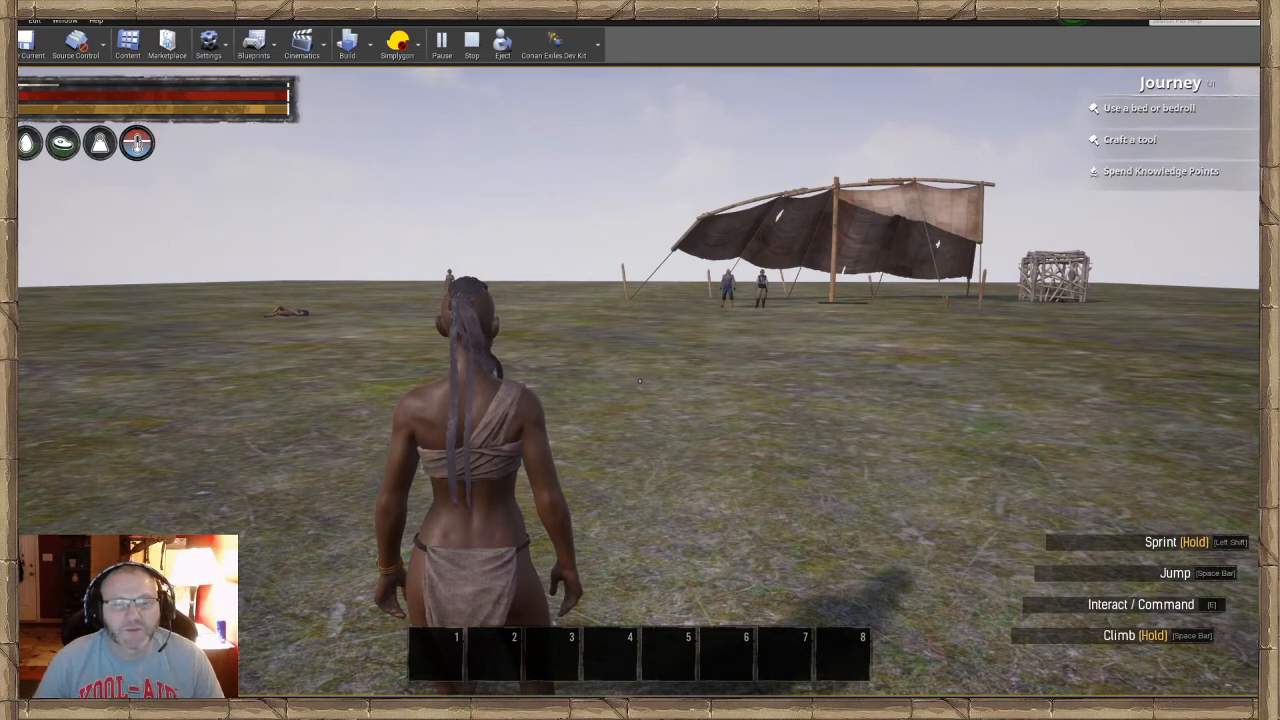
Enable the Cloak cheat for the player character and return to the running playtest
key("Insert")
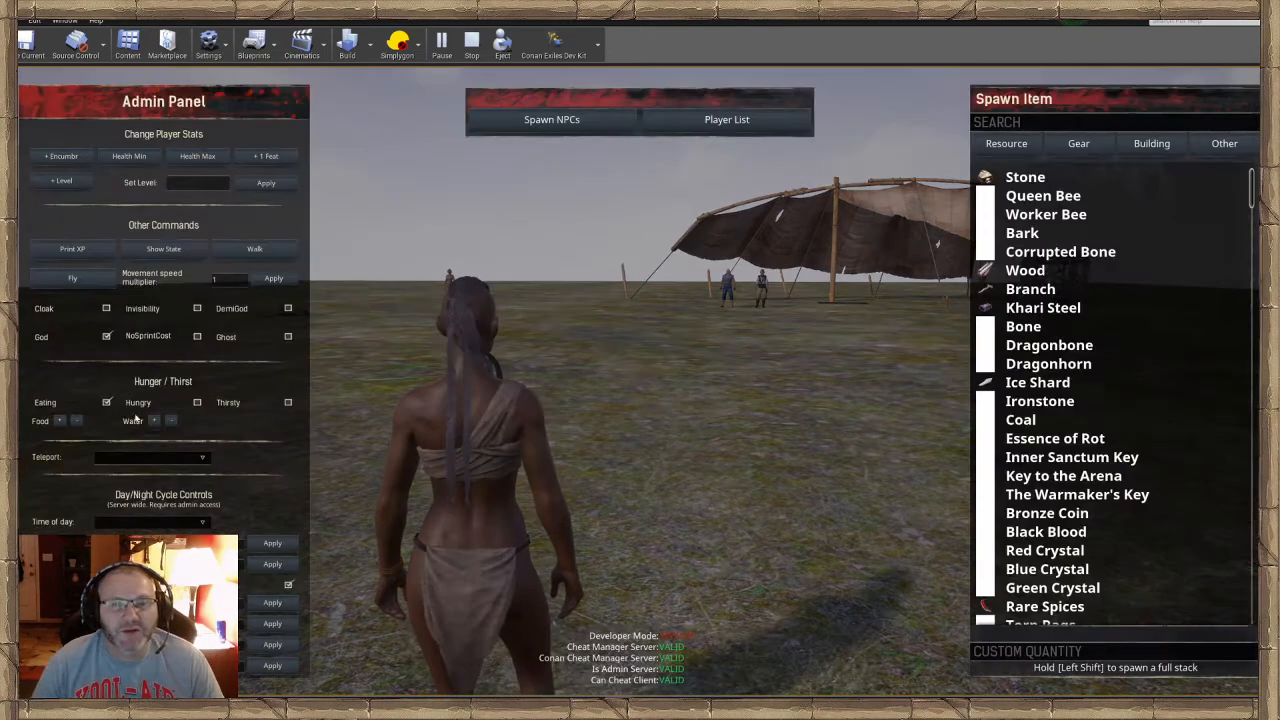
left_click(106, 309)
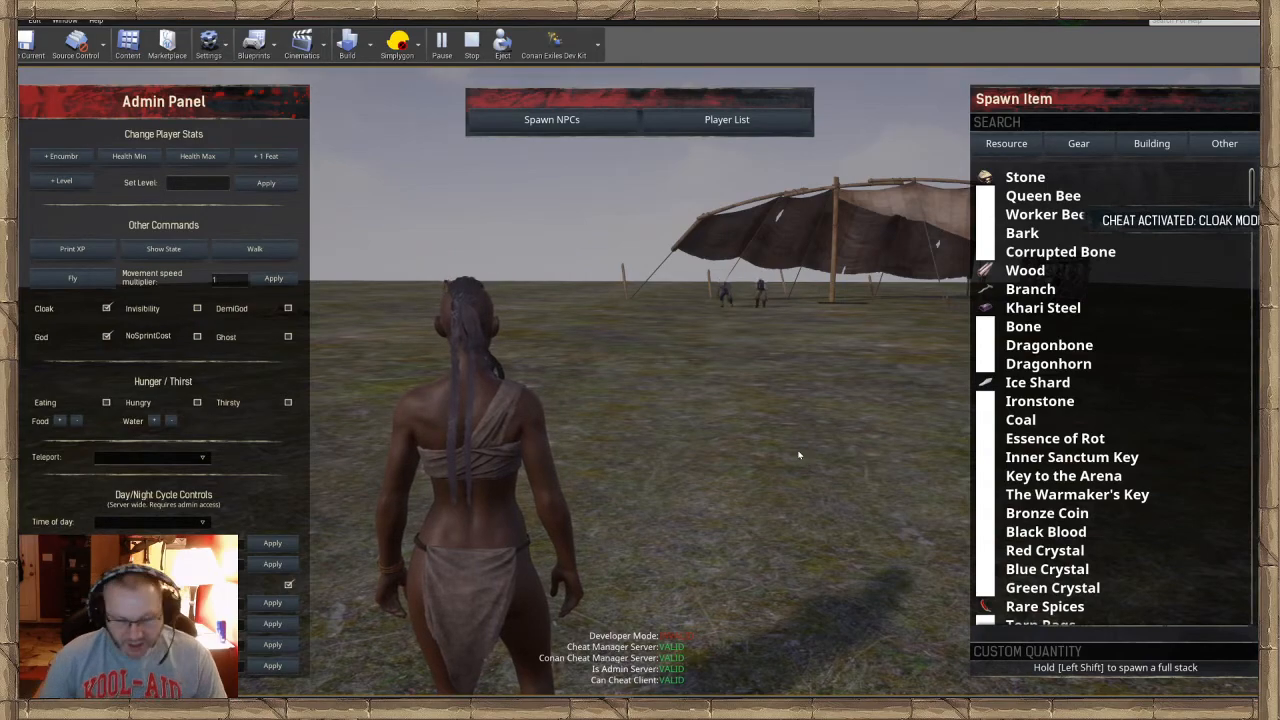
key("Insert")
Walk up to the Dalinsia Snowhunter NPC to inspect how she spawned, and end the playtest
key("w")
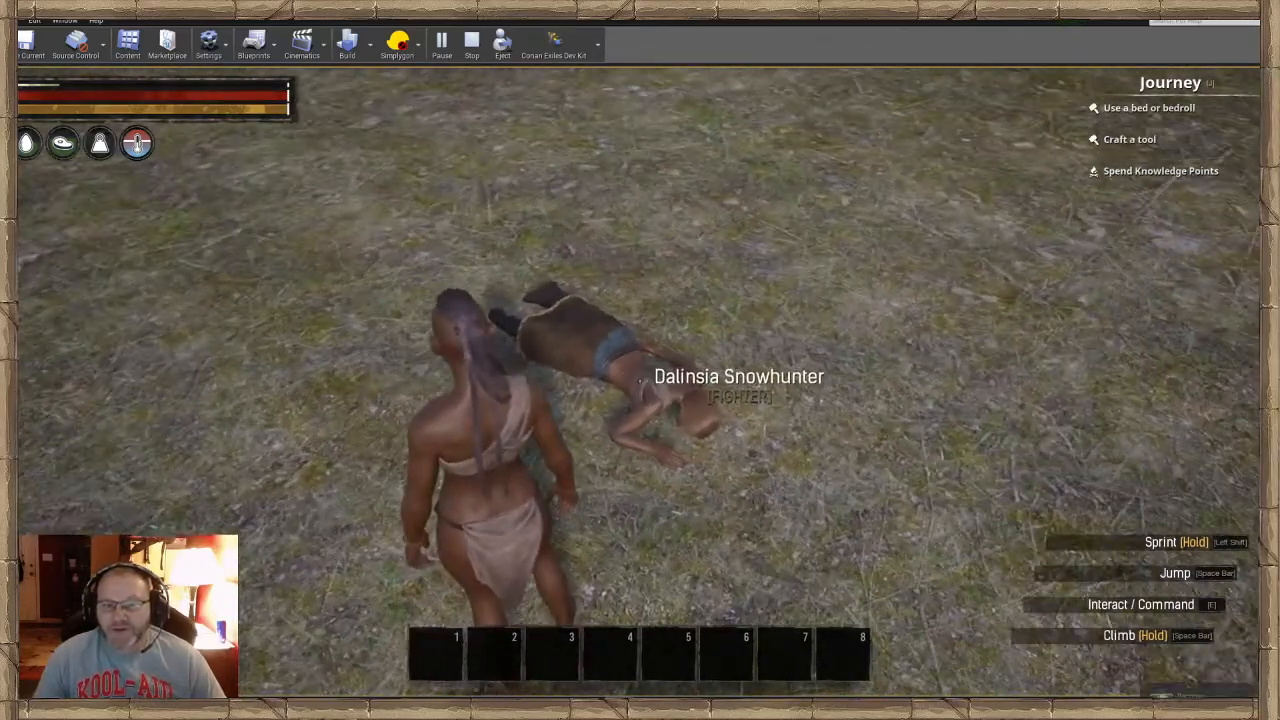
key("w")
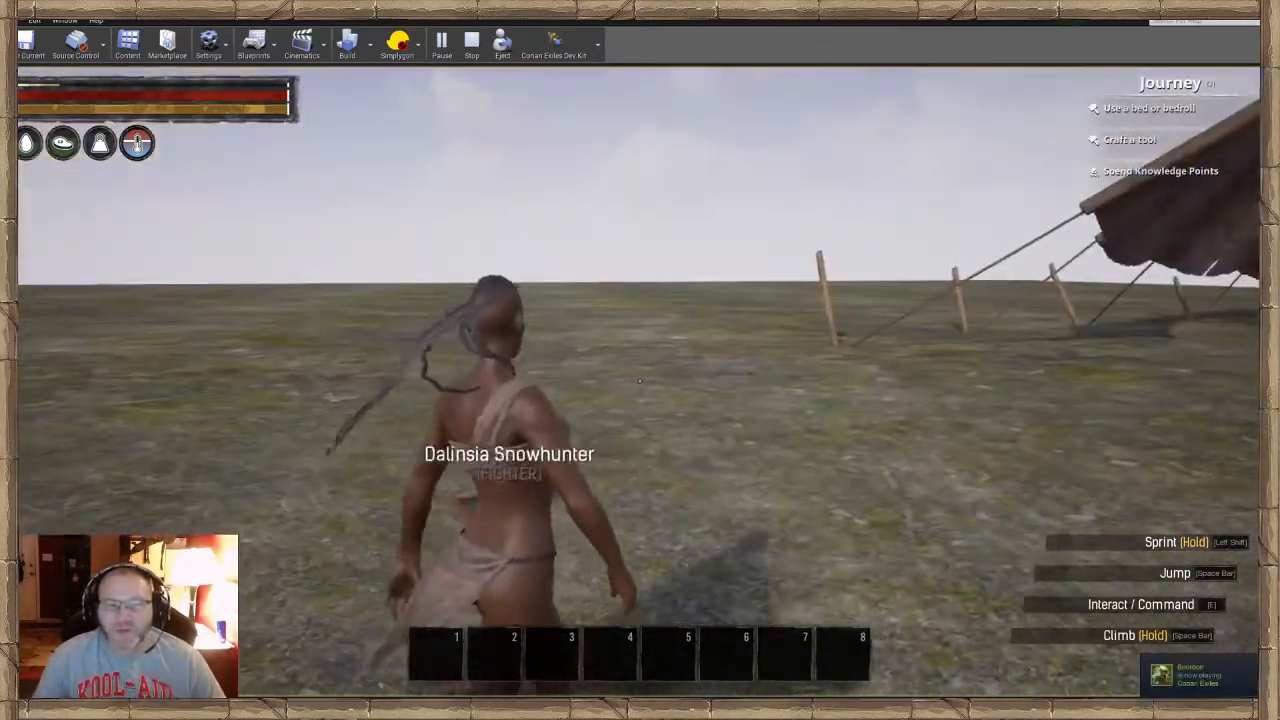
key("w")
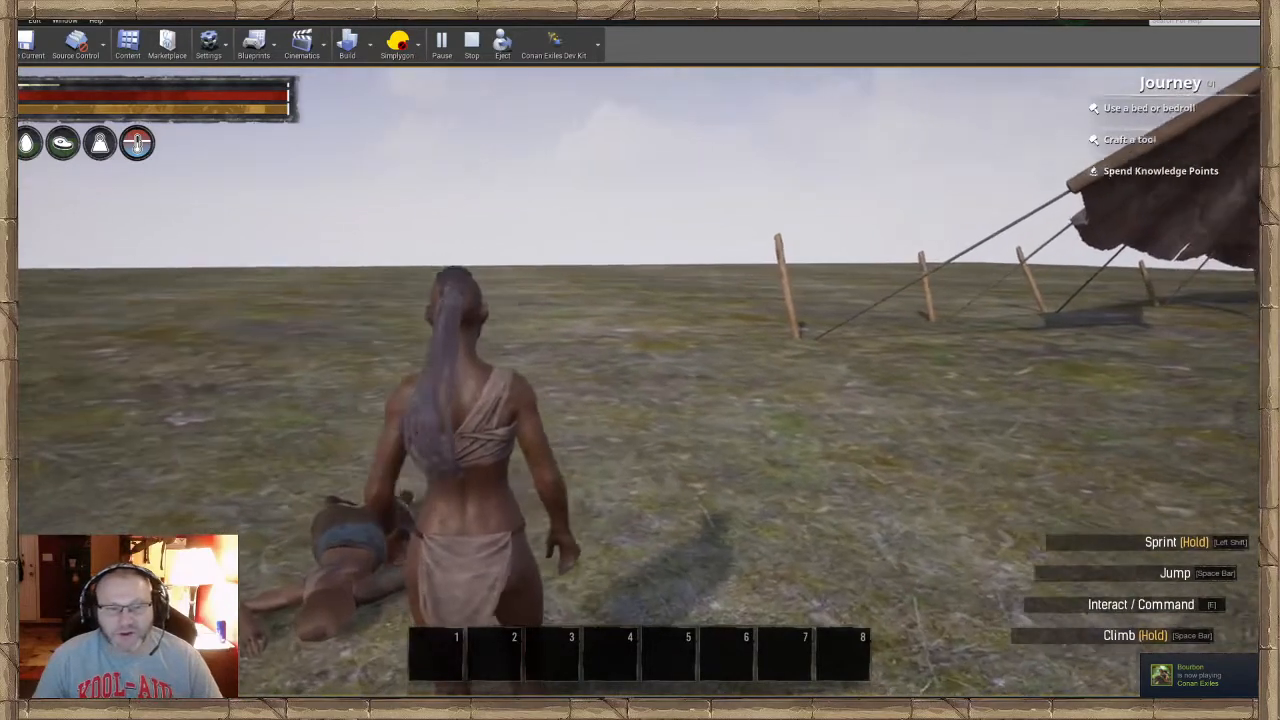
key("Escape")
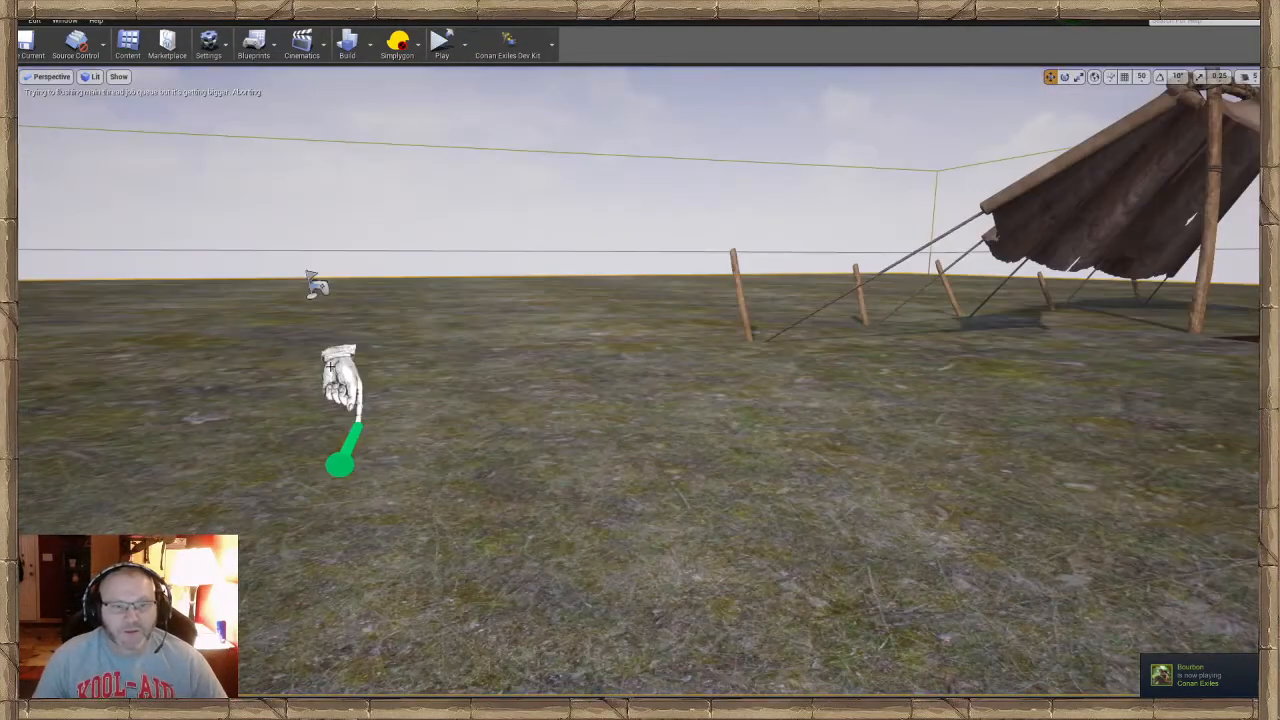
Set the Emote State of the spawn point BP_ManualSpawnPoint_Tut_4 to None and close its details
left_click(65, 20)
mouse_move(145, 47)
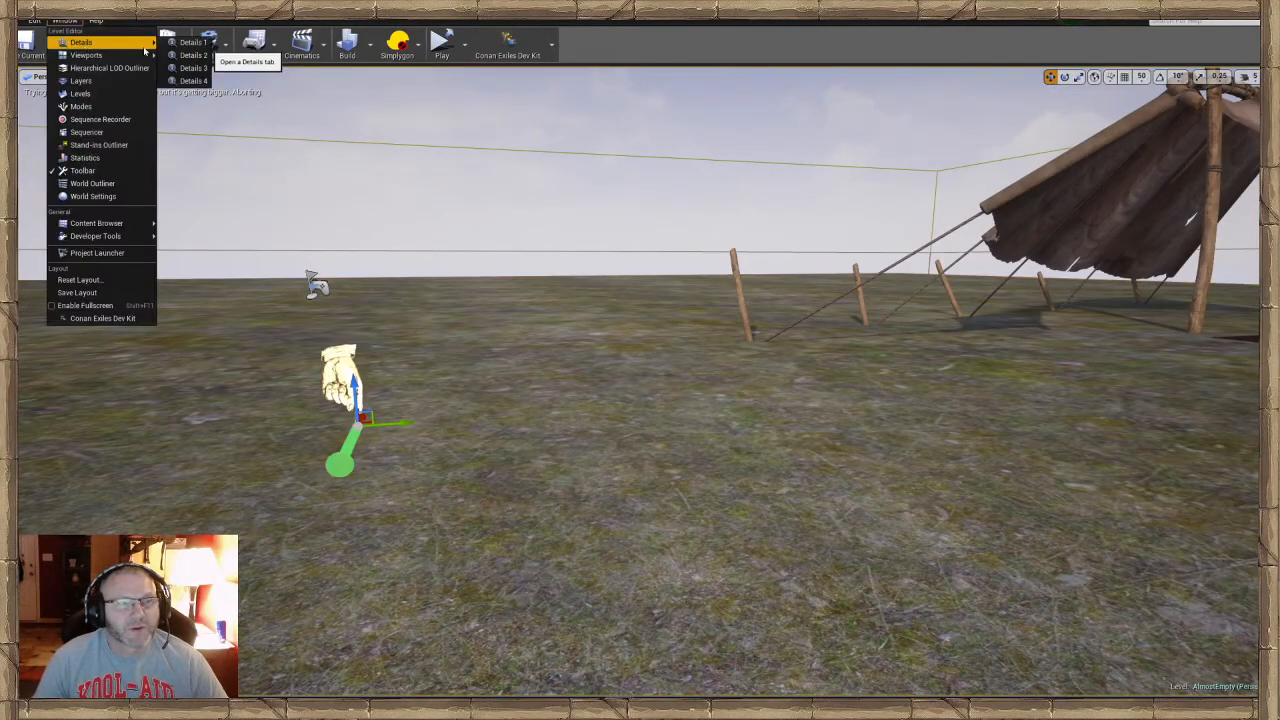
left_click(192, 42)
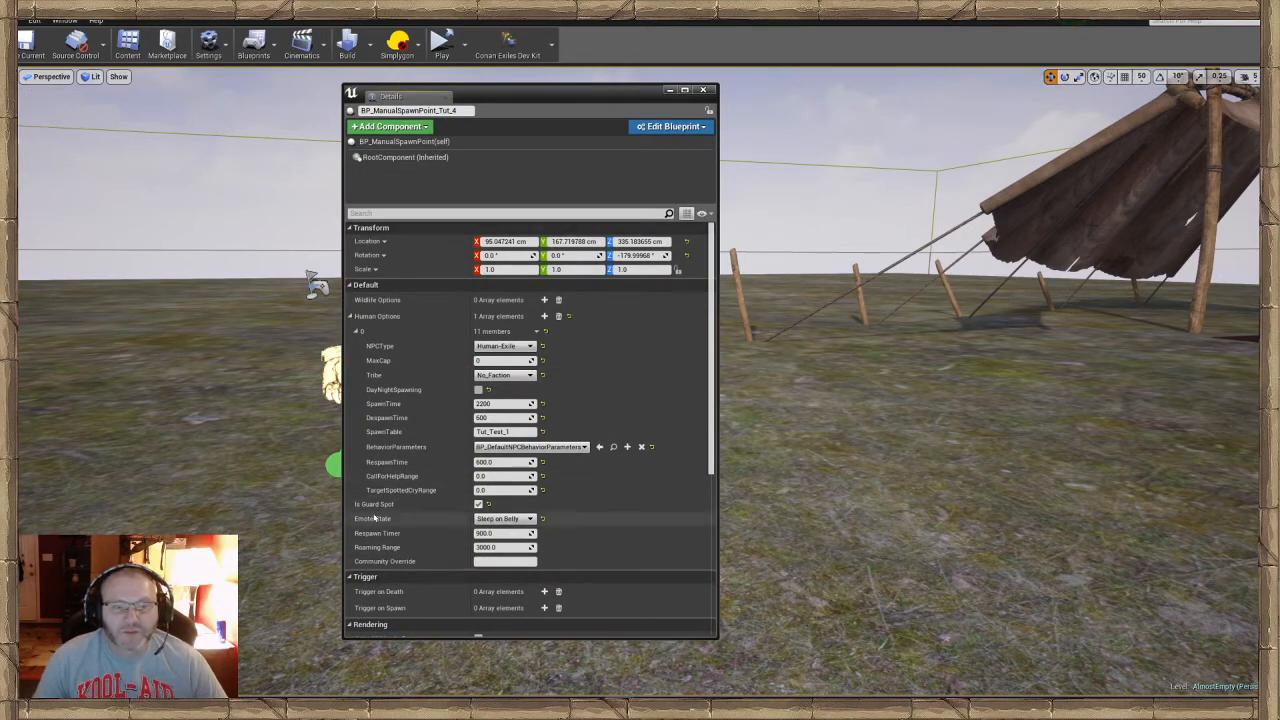
left_click(505, 518)
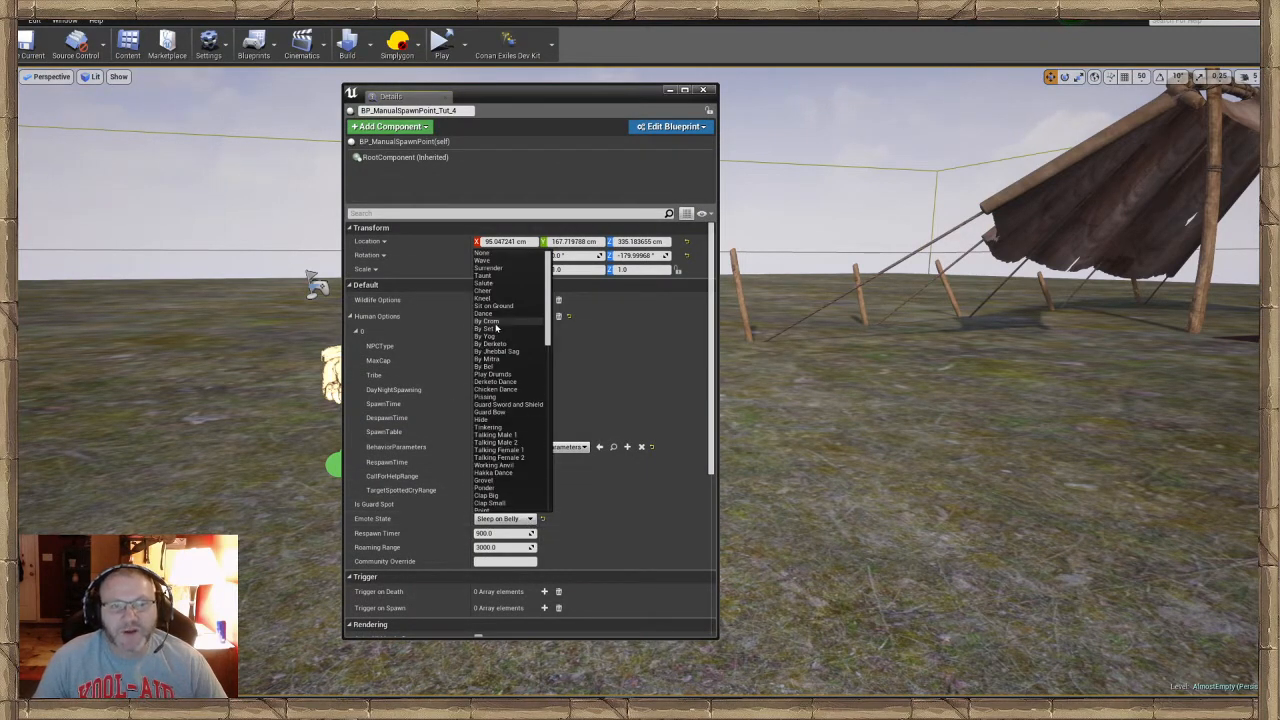
left_click(512, 254)
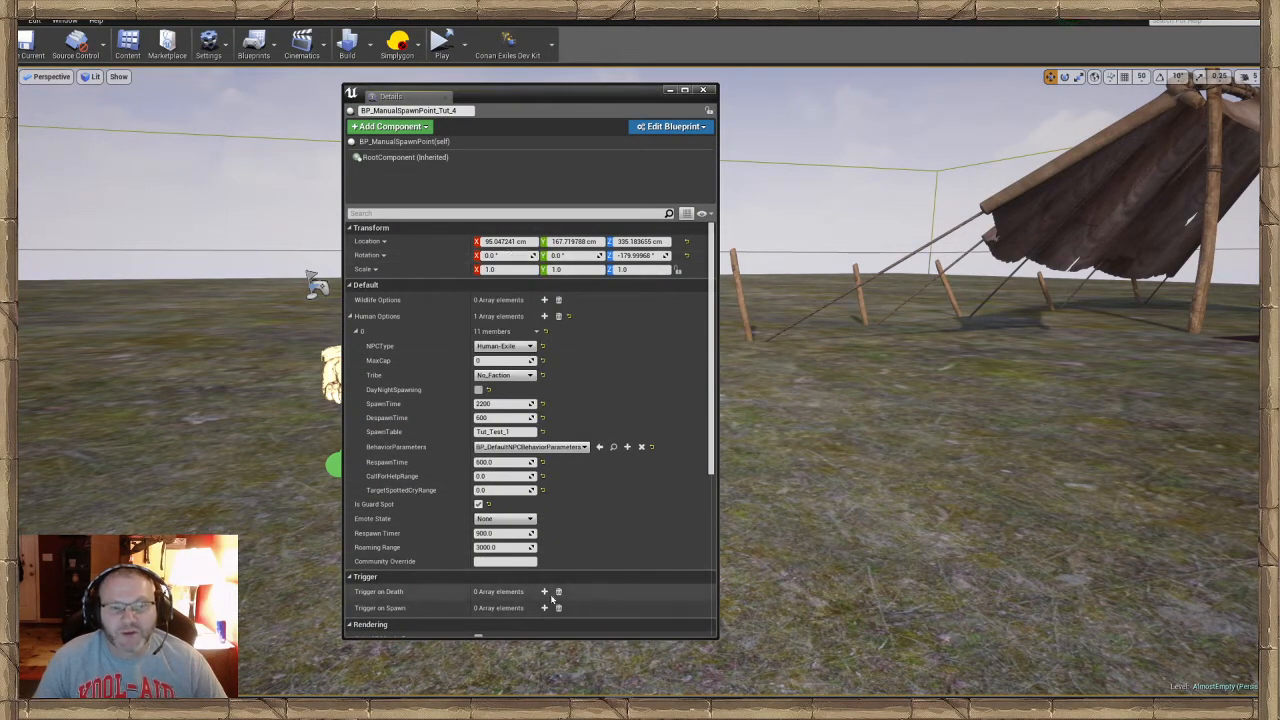
left_click(704, 90)
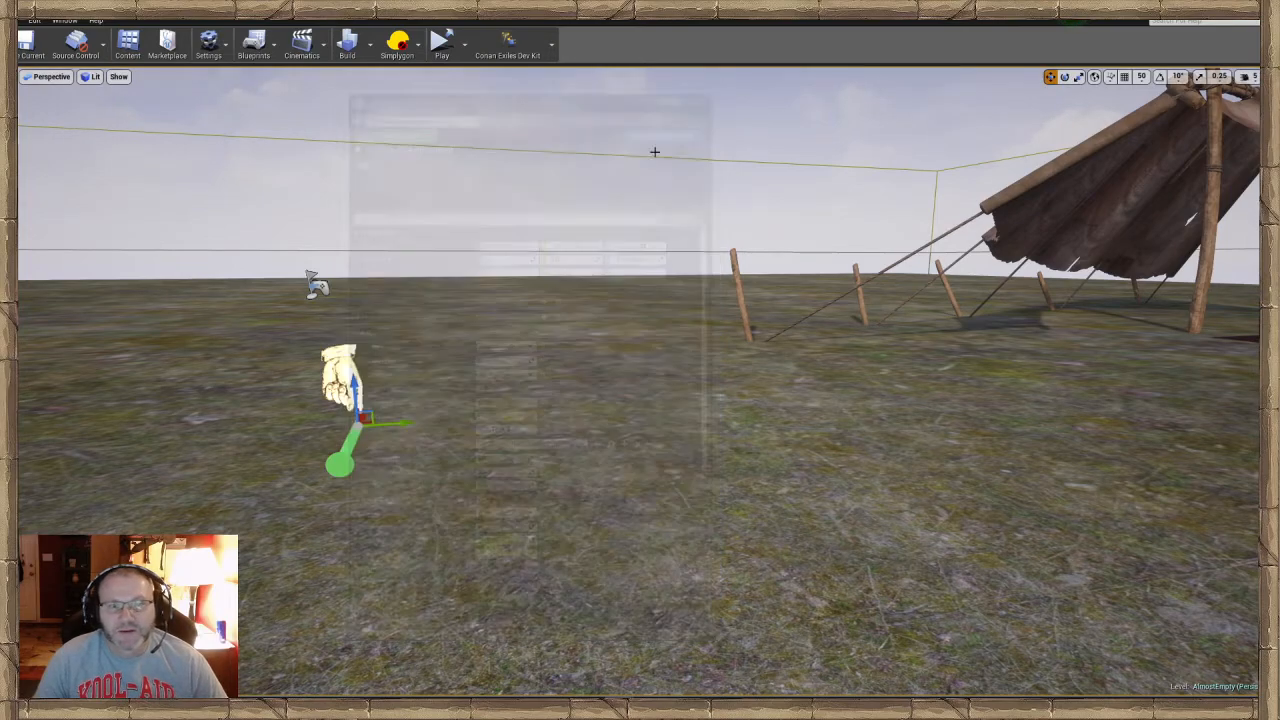
Start a new playtest from a spot on the ground well back from the tent and the spawn points
right_click_drag(654, 151, 604, 101)
key("s")
right_click_drag(1050, 610, 1105, 630)
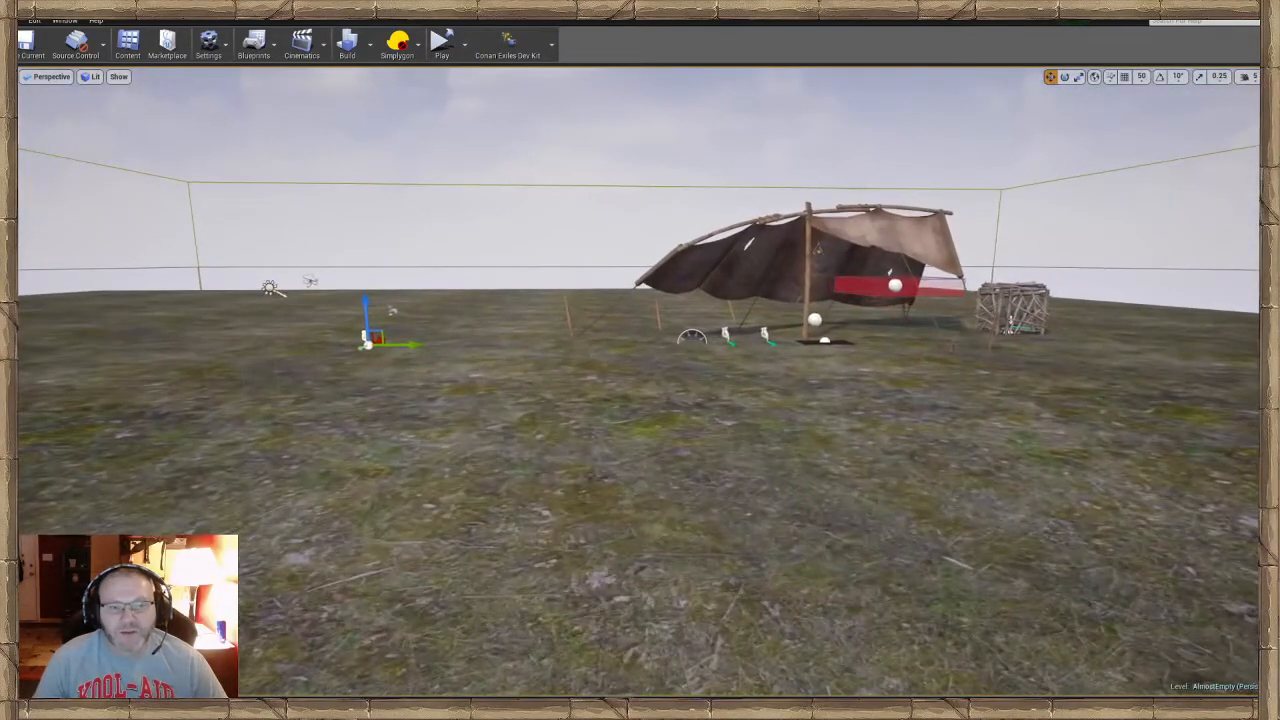
right_click(609, 576)
mouse_move(632, 566)
left_click(646, 543)
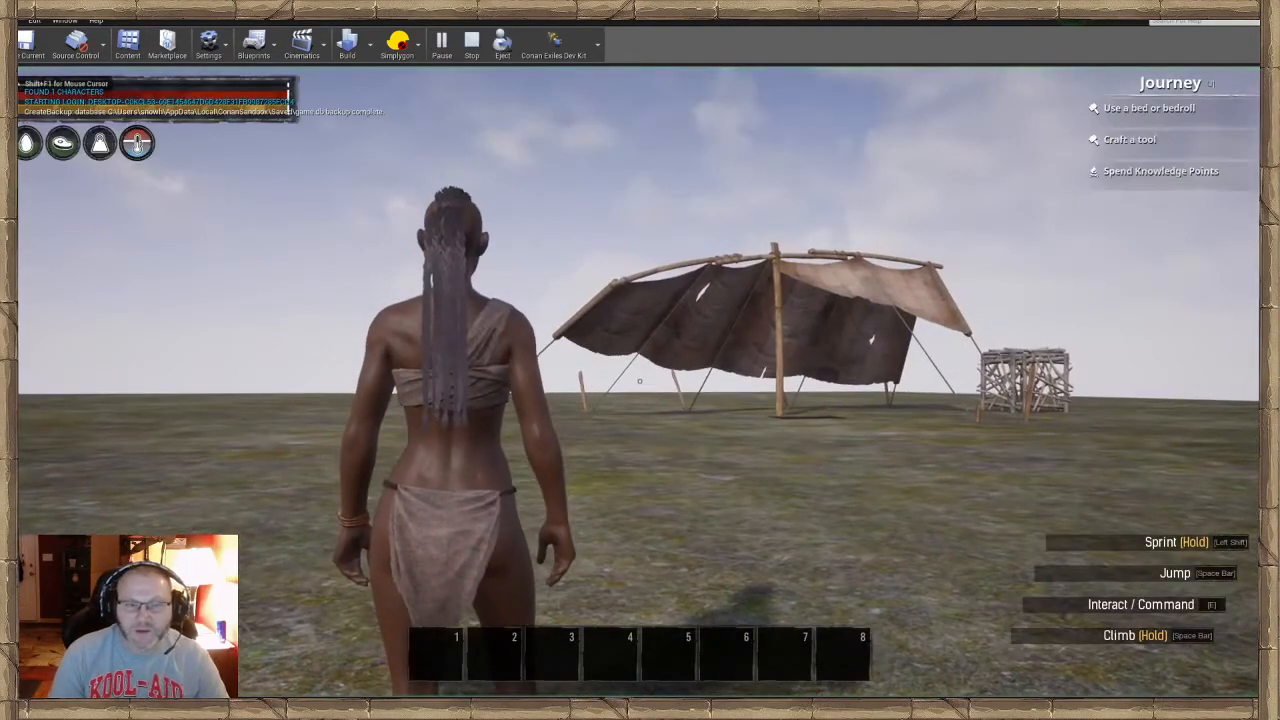
Enable the Cloak cheat and walk up to Dalinsia Snowhunter to check her pose and equipment
key("ctrl+shift+c")
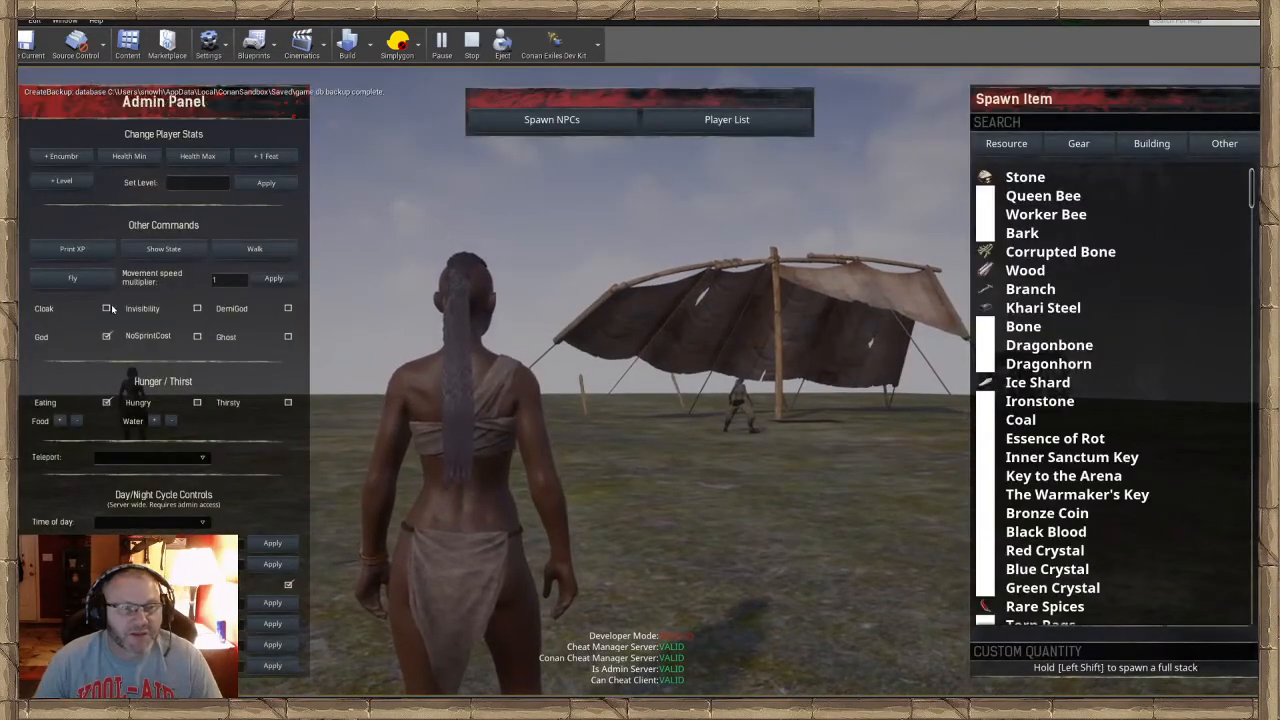
key("ctrl+shift+c")
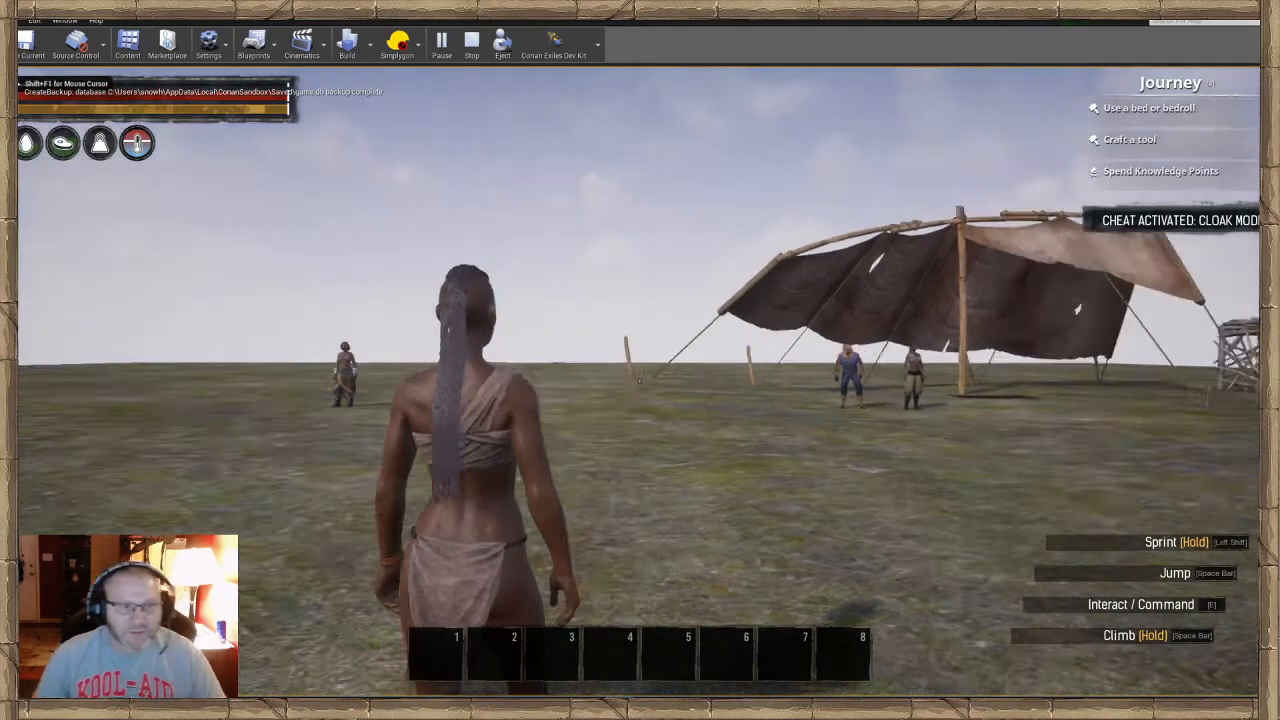
key("w")
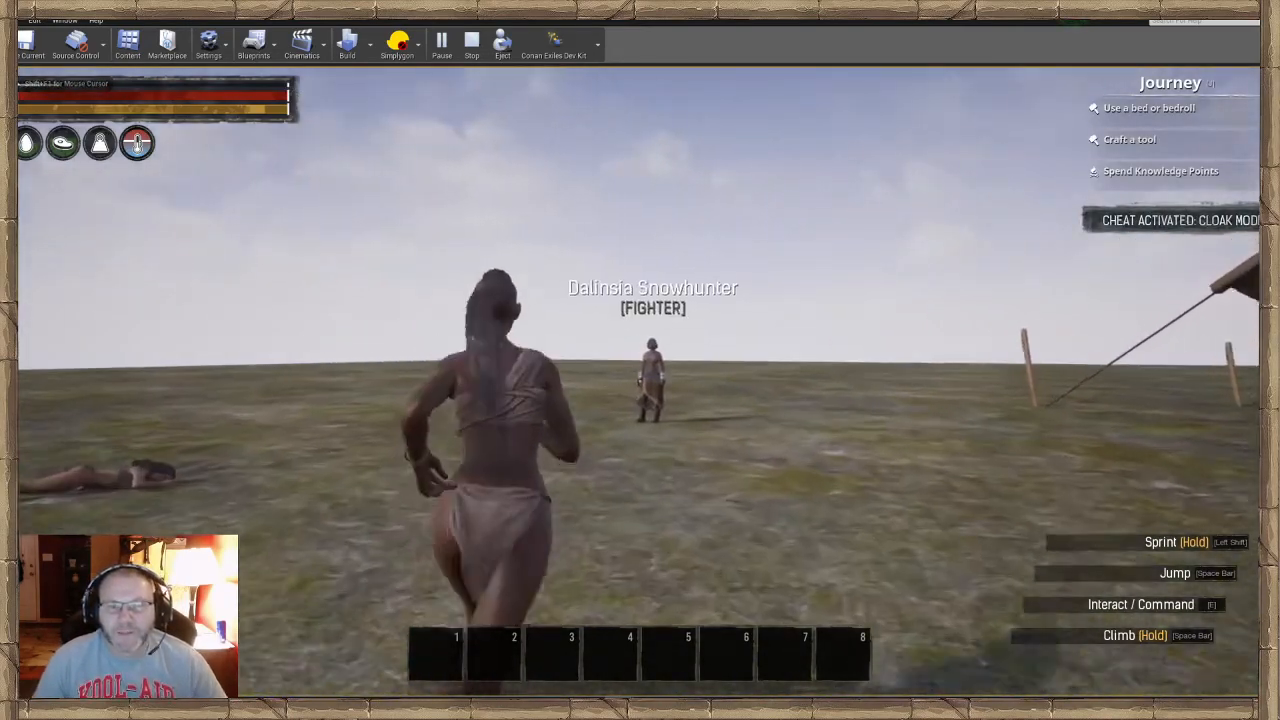
key("w")
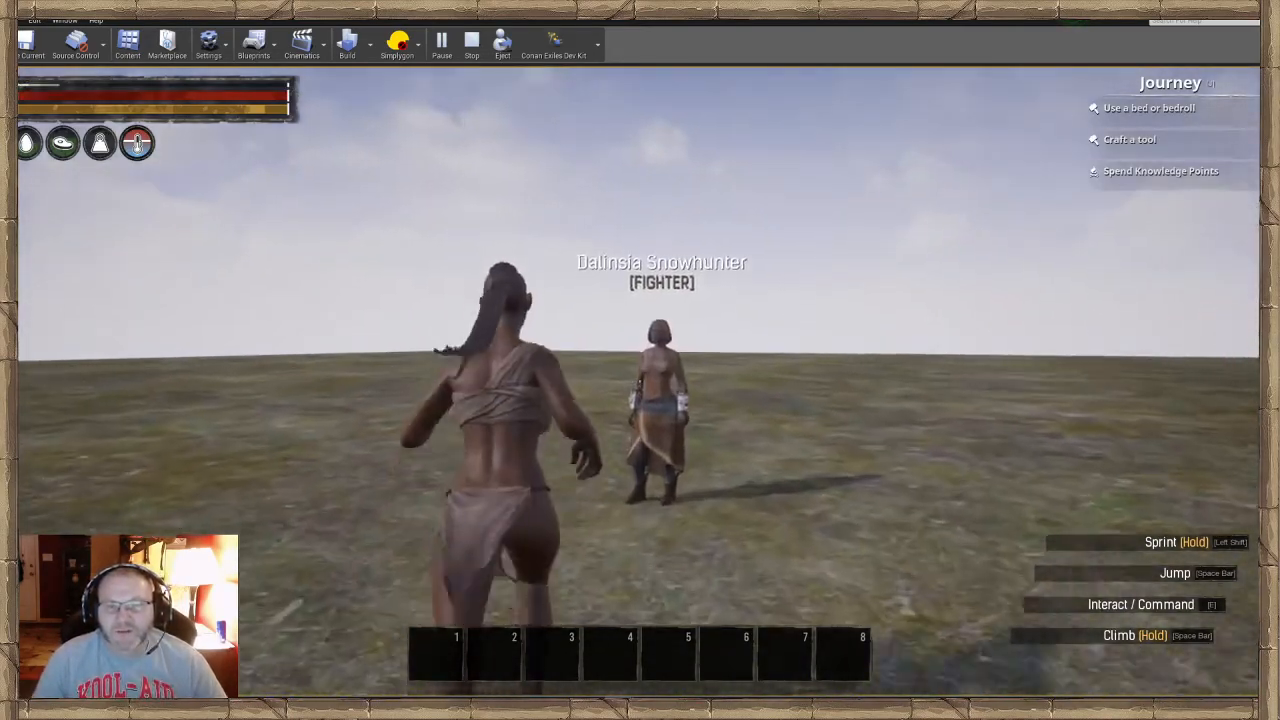
key("w")
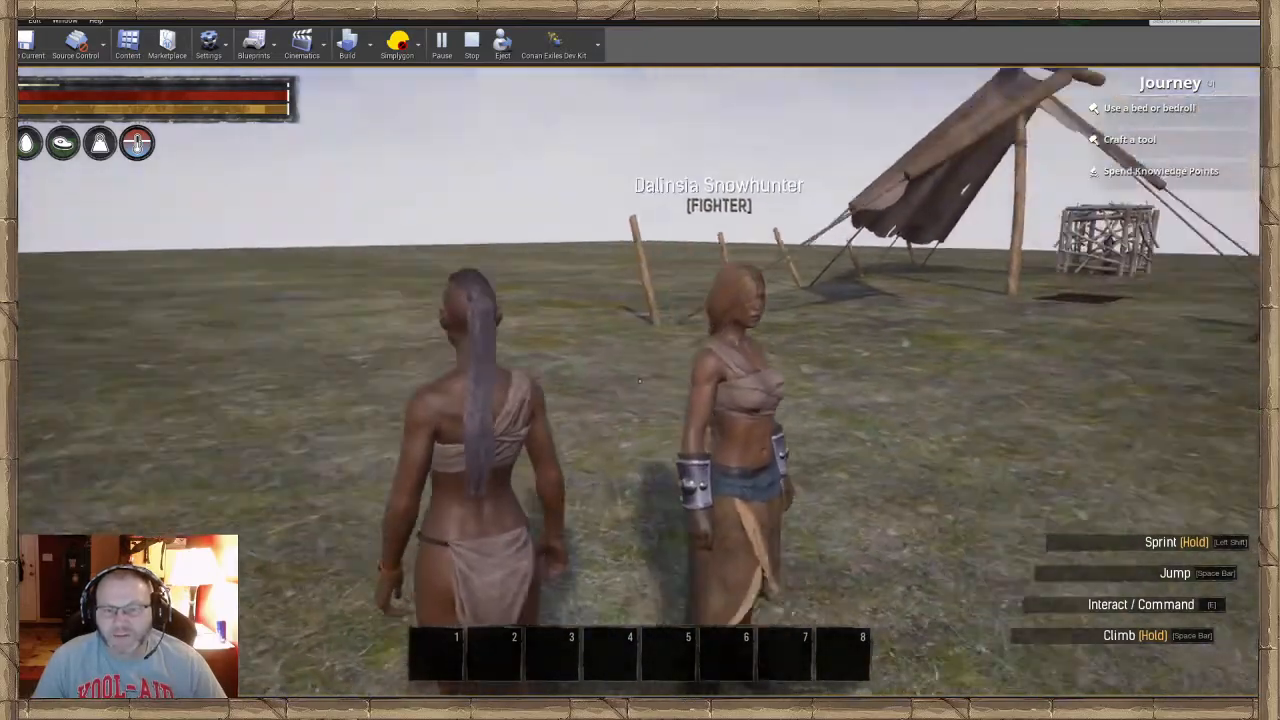
Walk around Dalinsia Snowhunter to view her stance and gear from several sides, and end the playtest
key("w")
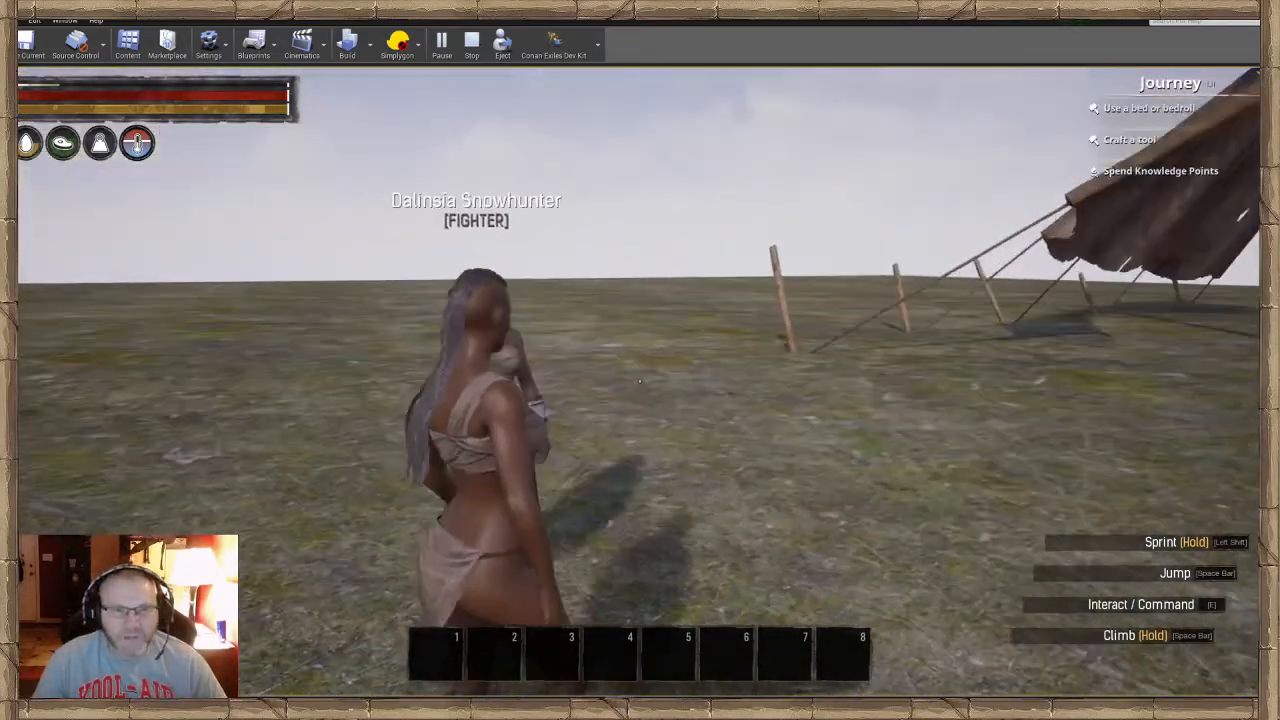
key("s")
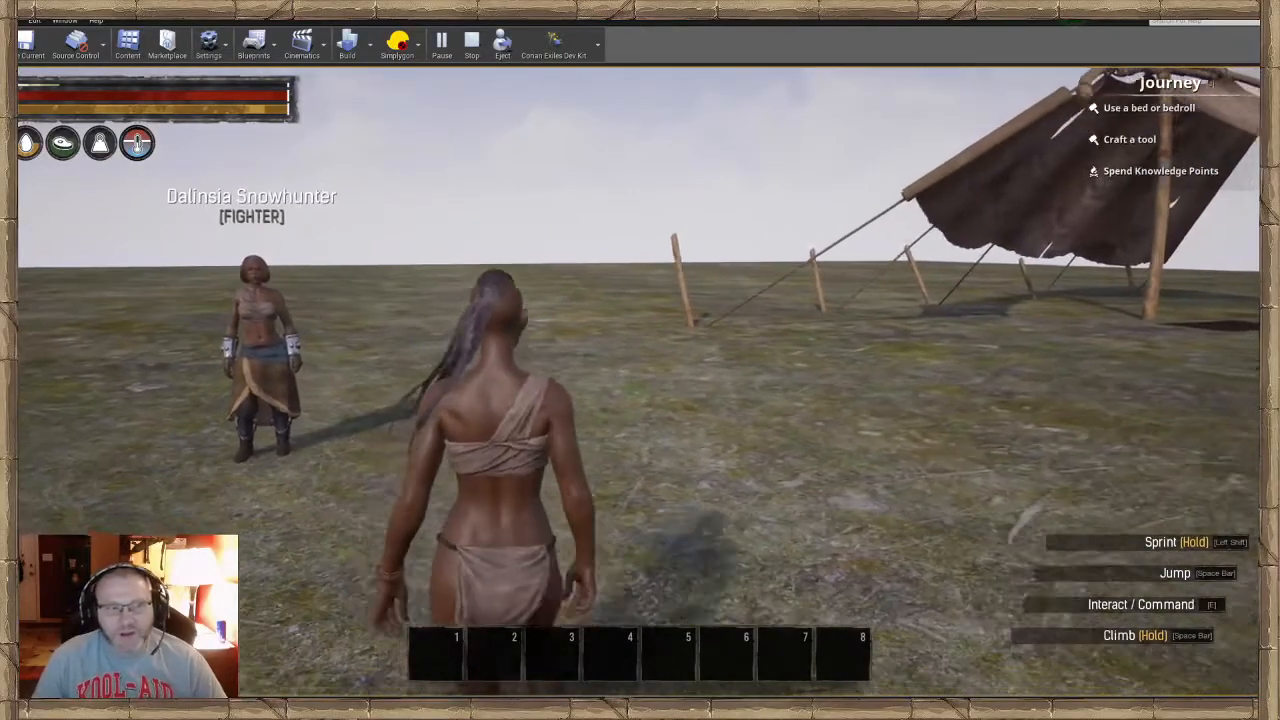
key("s")
key("w")
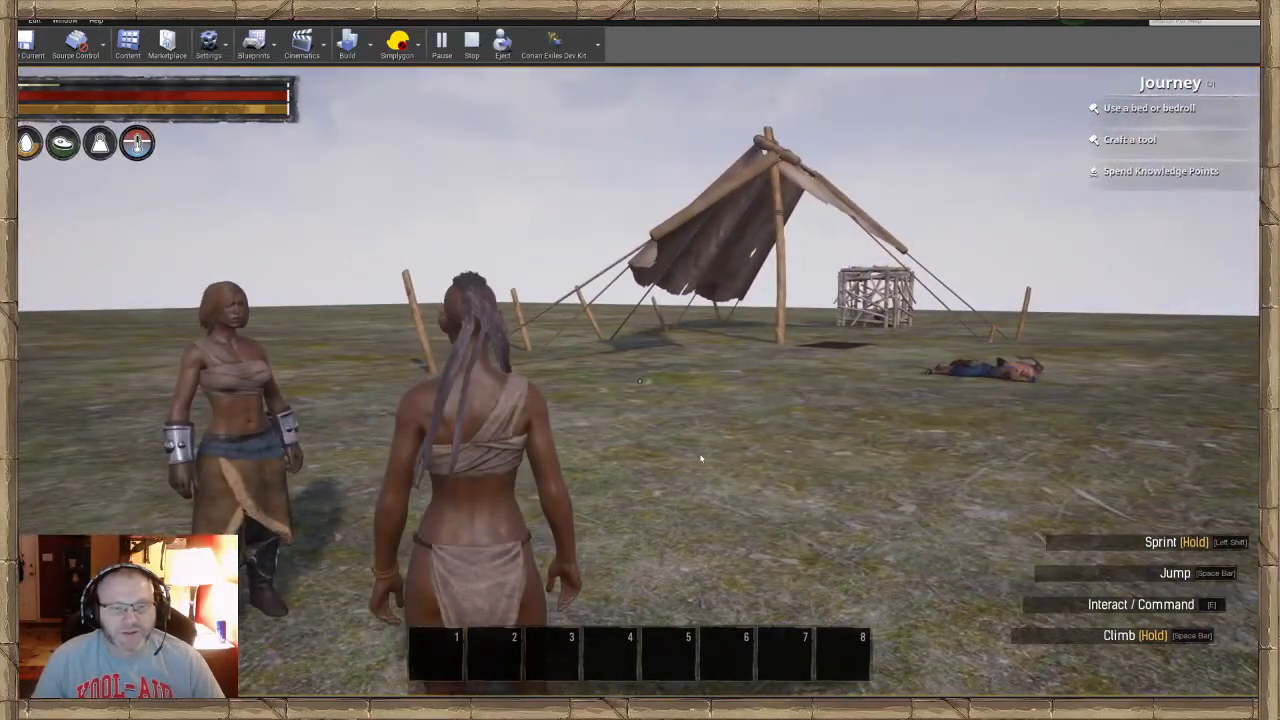
key("Escape")
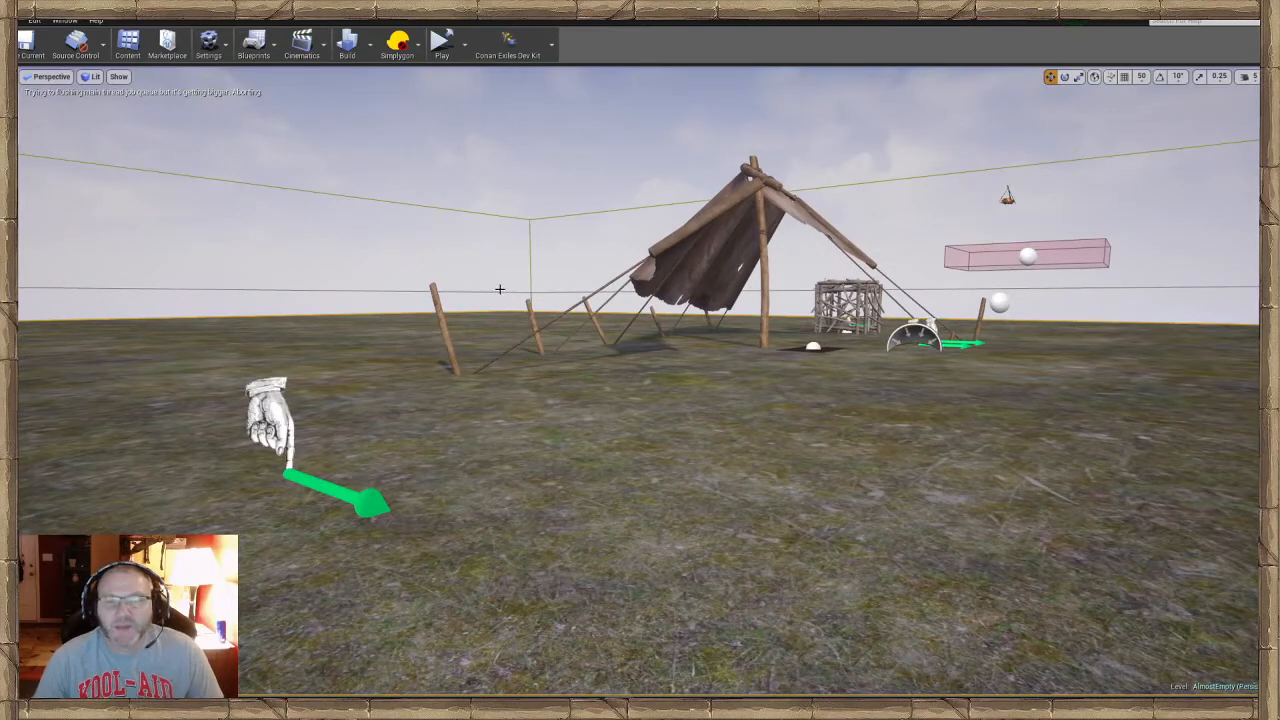
Open a wider Content Browser and search the data tables for "Equipment" instead of "spawn"
left_click(127, 42)
left_click_drag(521, 107, 510, 103)
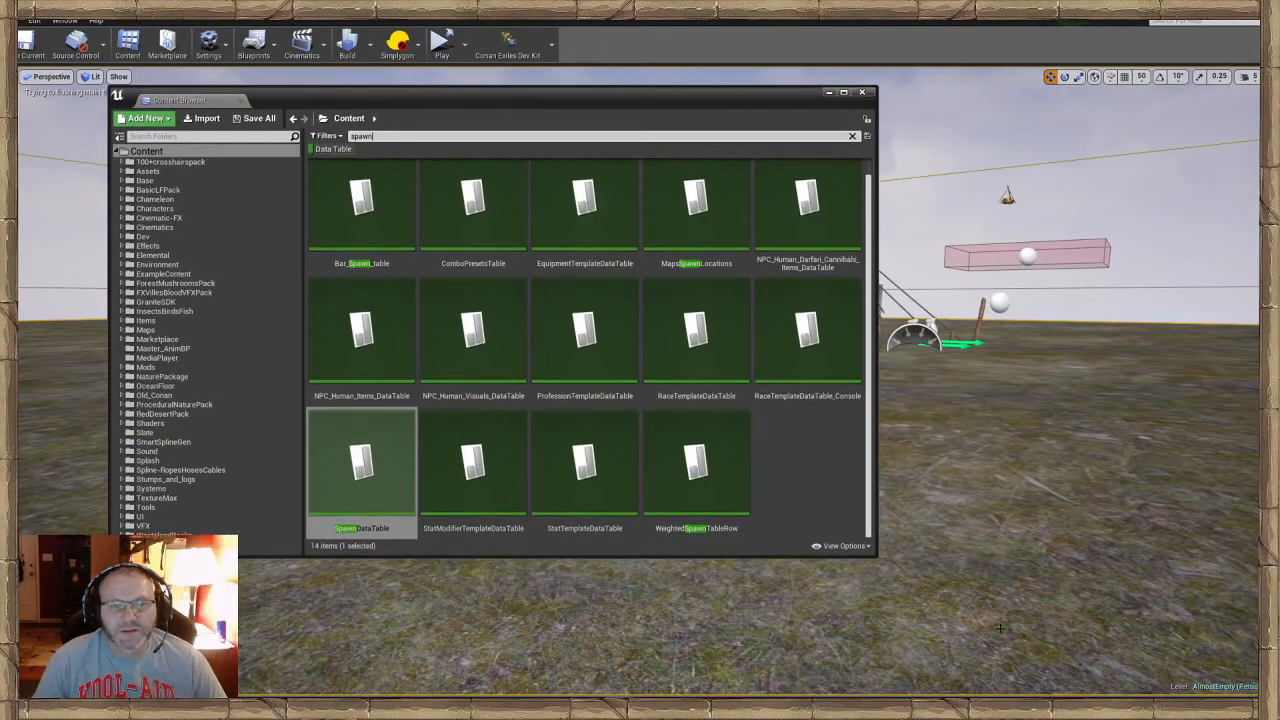
left_click_drag(876, 554, 1112, 578)
left_click(835, 505)
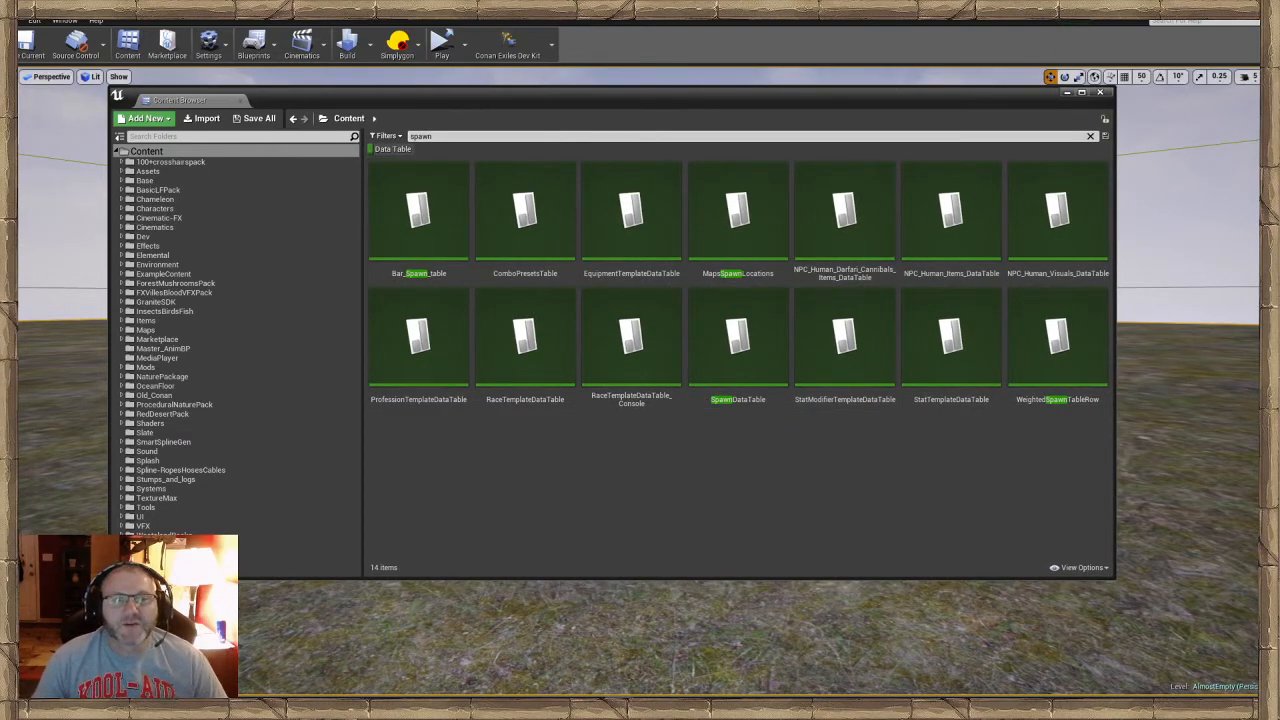
key("BackSpace")
key("BackSpace")
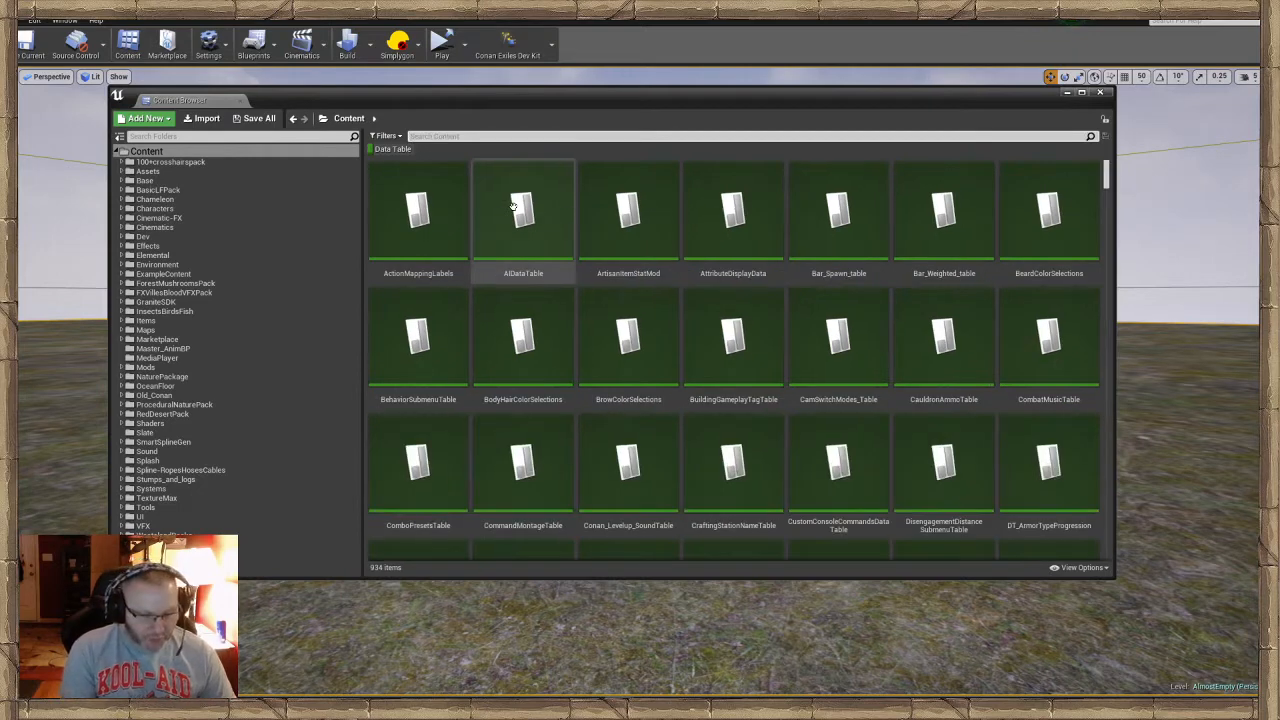
type("Eq")
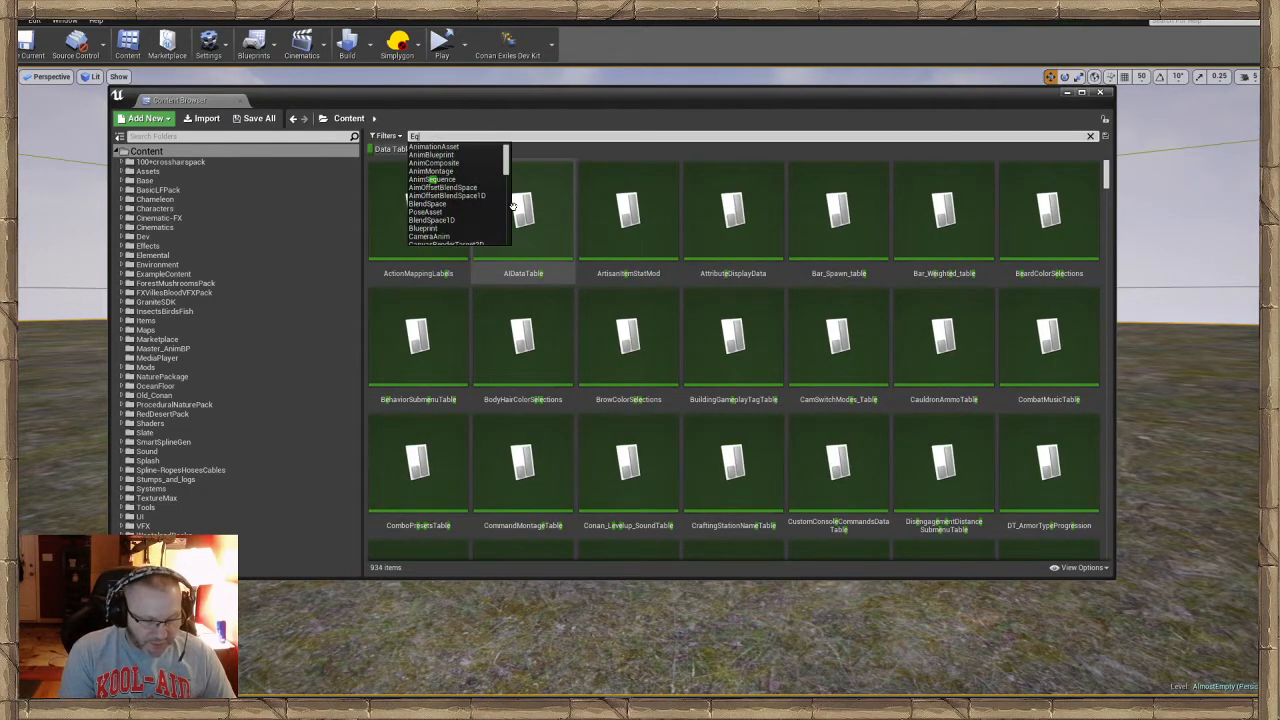
type("uim")
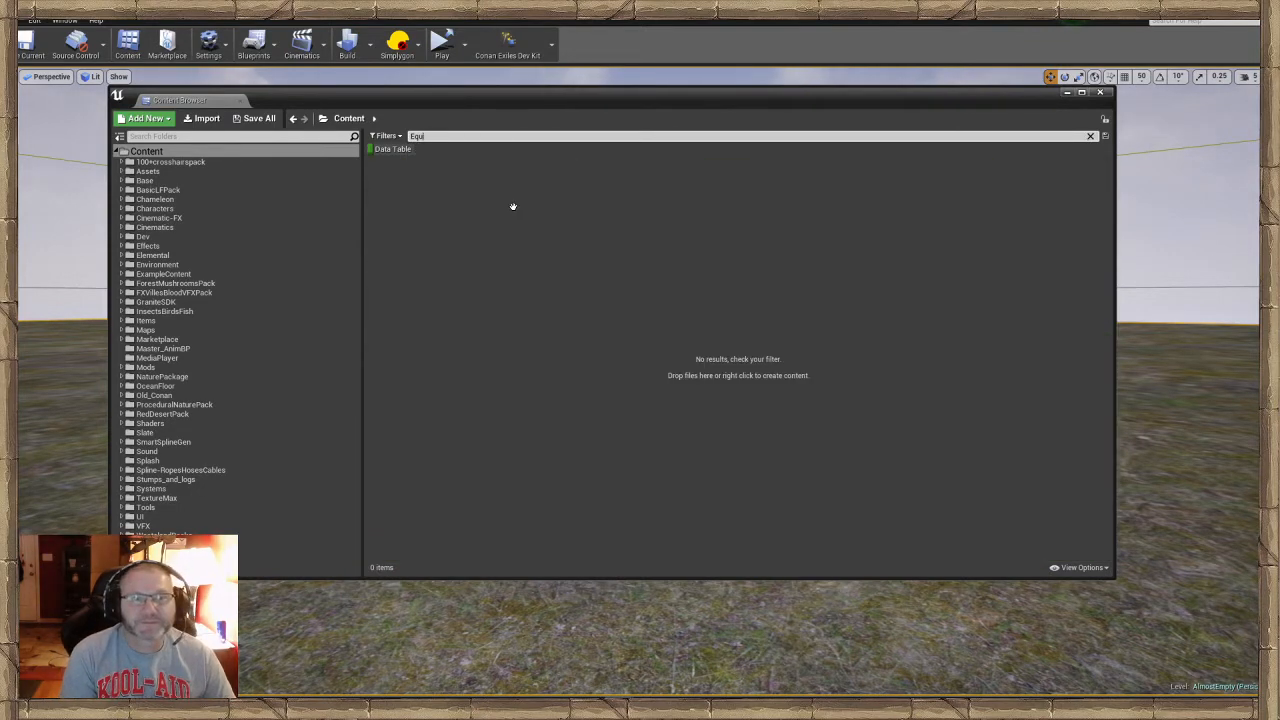
type("m")
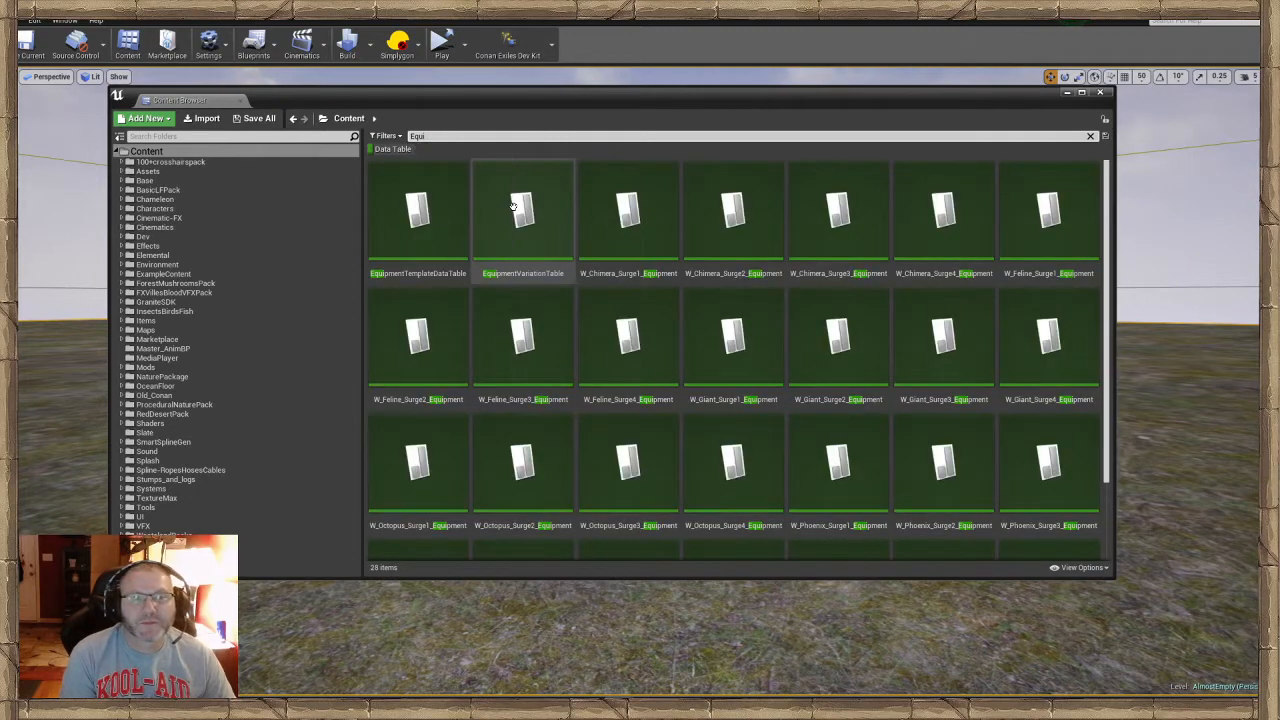
type("pment")
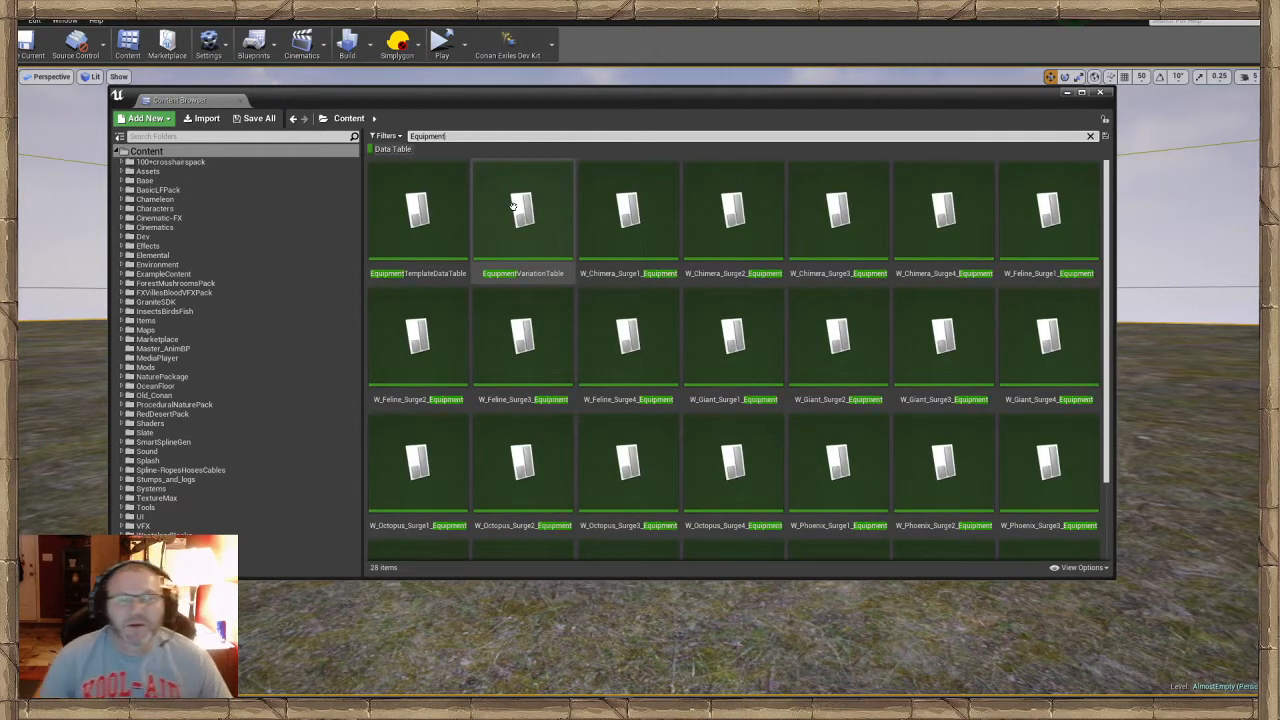
Open EquipmentVariationTable, look through its rows of slot types and mesh paths, and close it
double_click(561, 233)
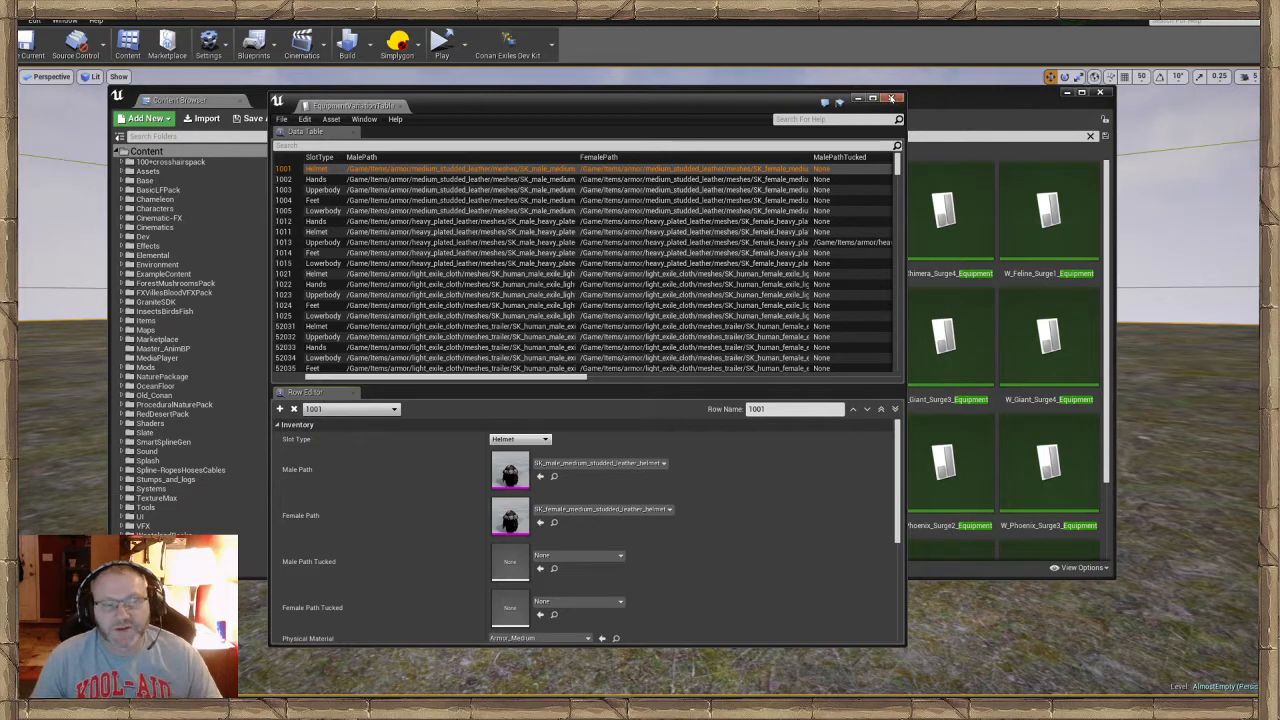
scroll(574, 372, "down", 1)
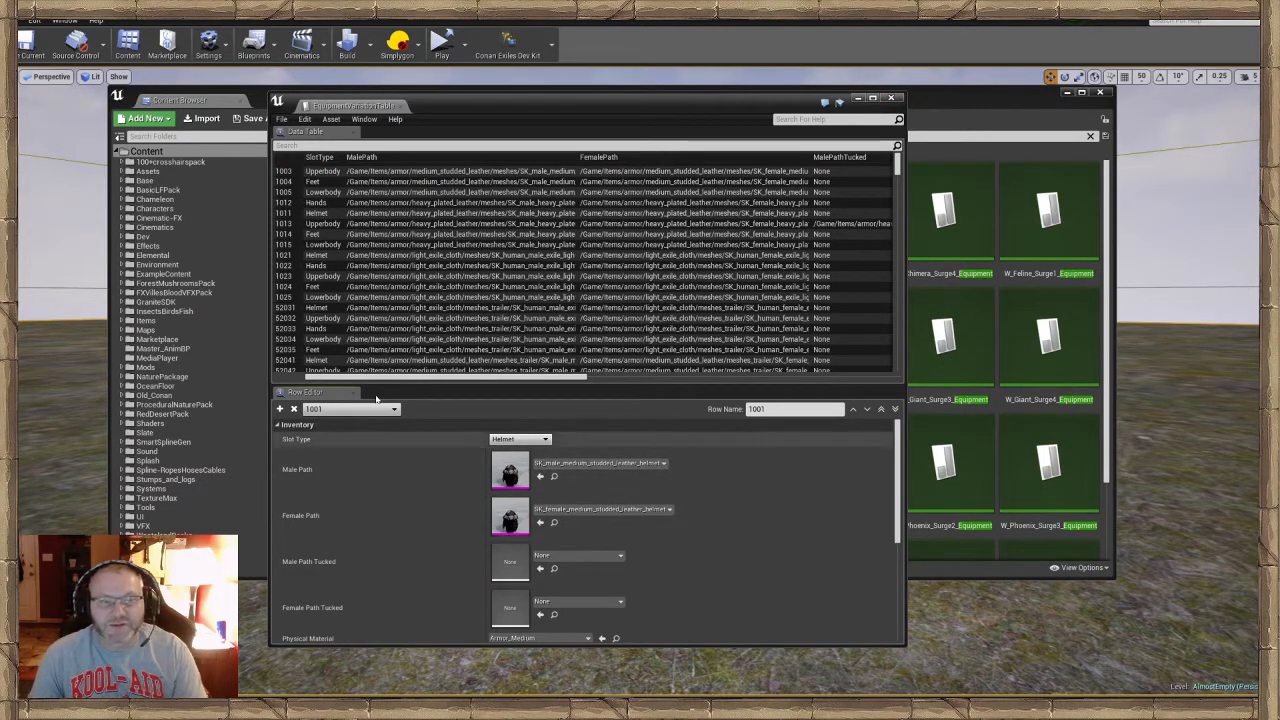
scroll(587, 270, "down", 10)
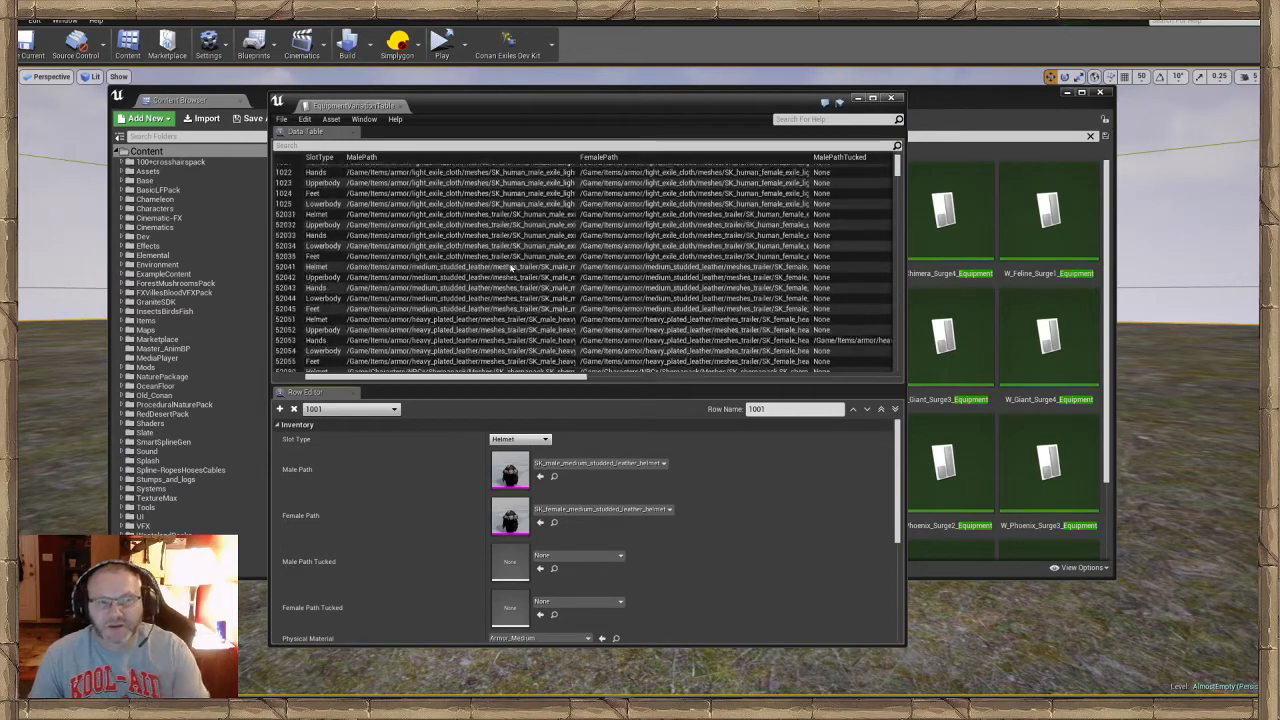
scroll(517, 270, "down", 5)
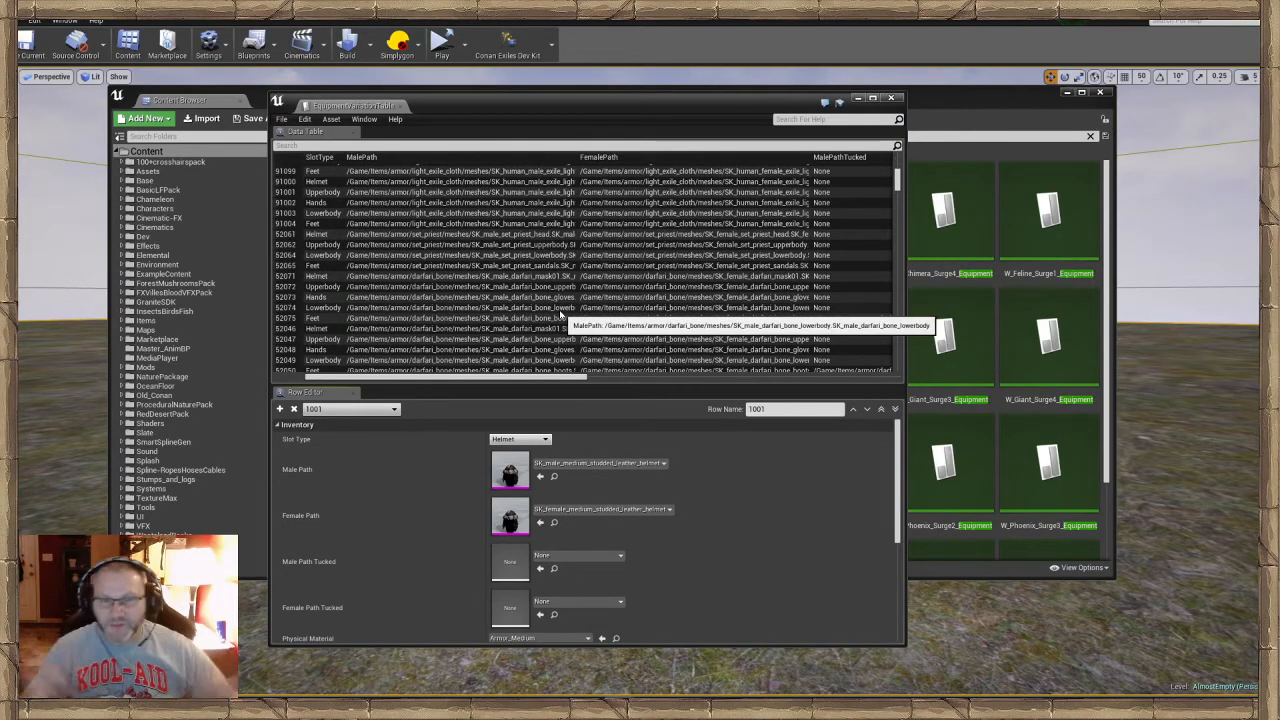
left_click(896, 100)
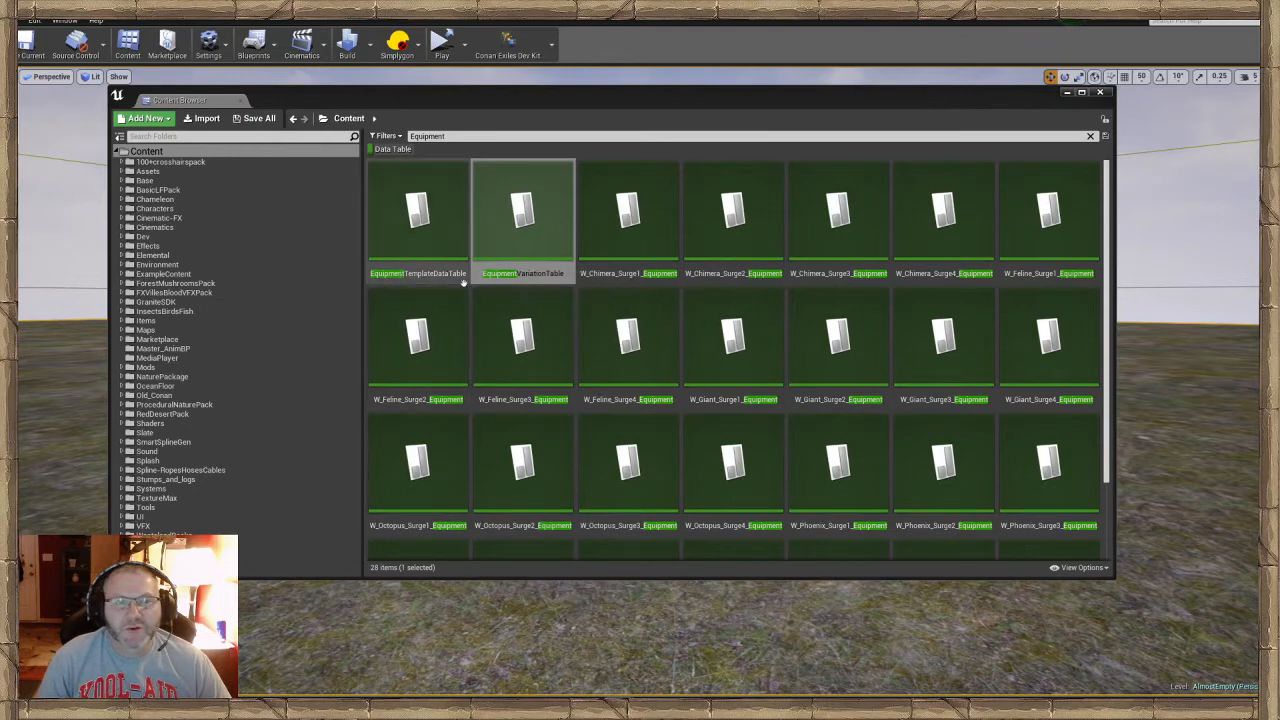
Open EquipmentTemplateDataTable and browse its armor and weapon template rows with their item IDs
double_click(460, 263)
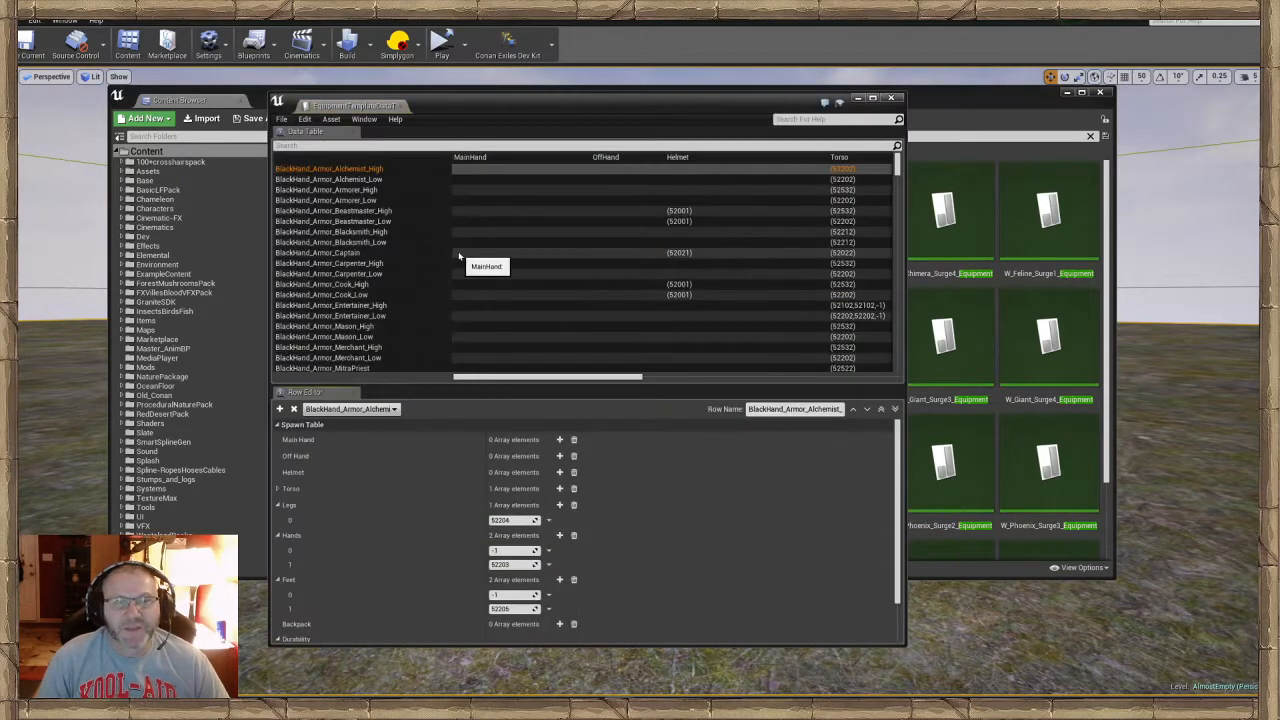
mouse_move(469, 376)
left_mouse_down()
mouse_move(487, 375)
mouse_move(469, 376)
left_mouse_up()
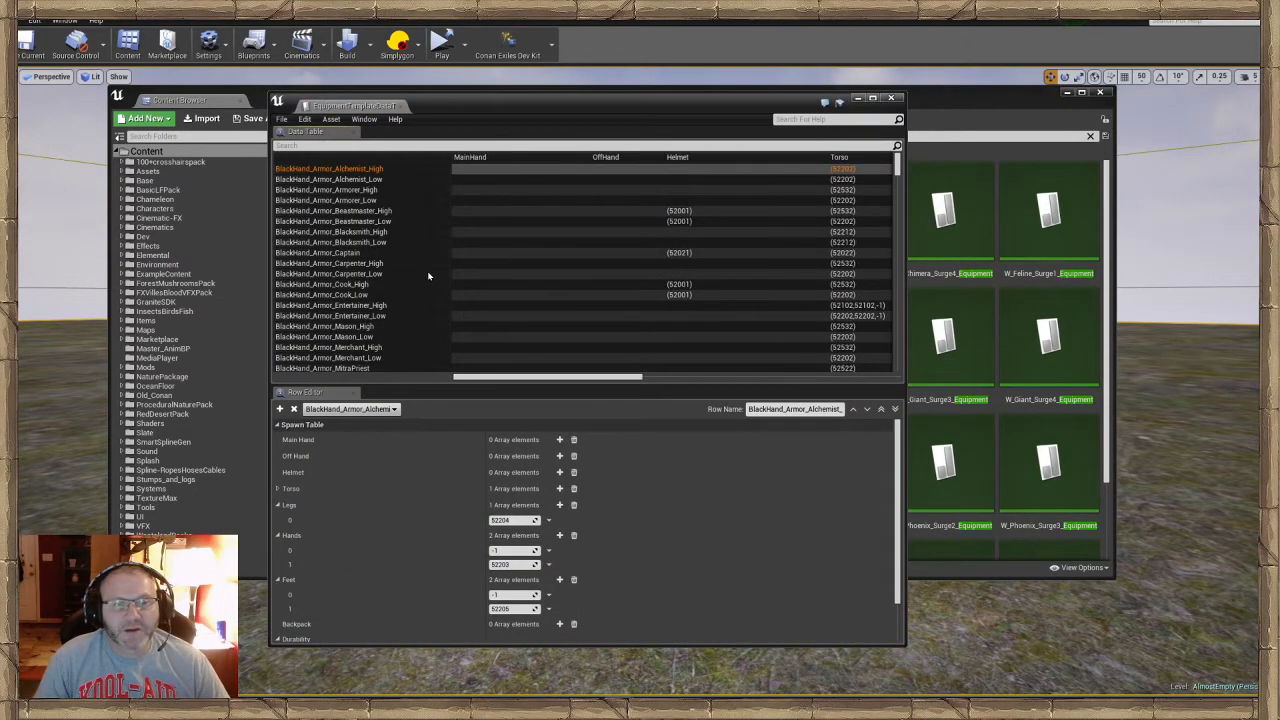
scroll(386, 289, "down", 10)
scroll(386, 289, "down", 15)
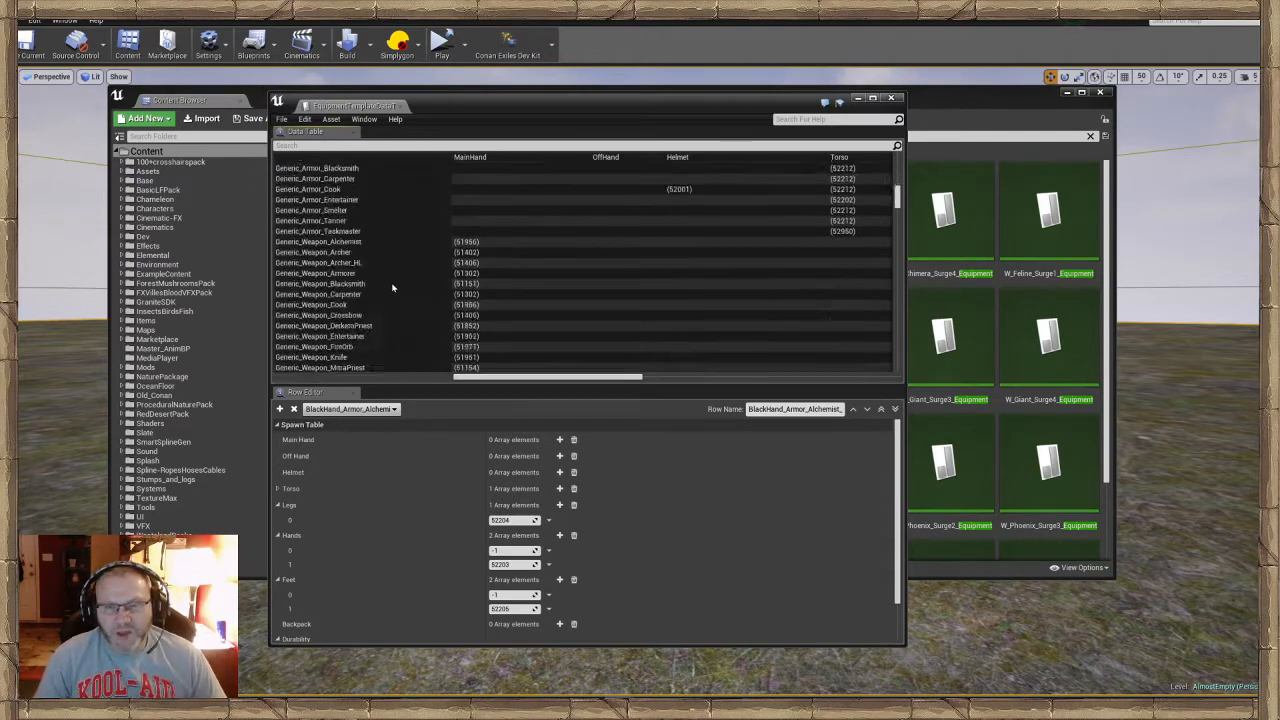
scroll(364, 289, "down", 15)
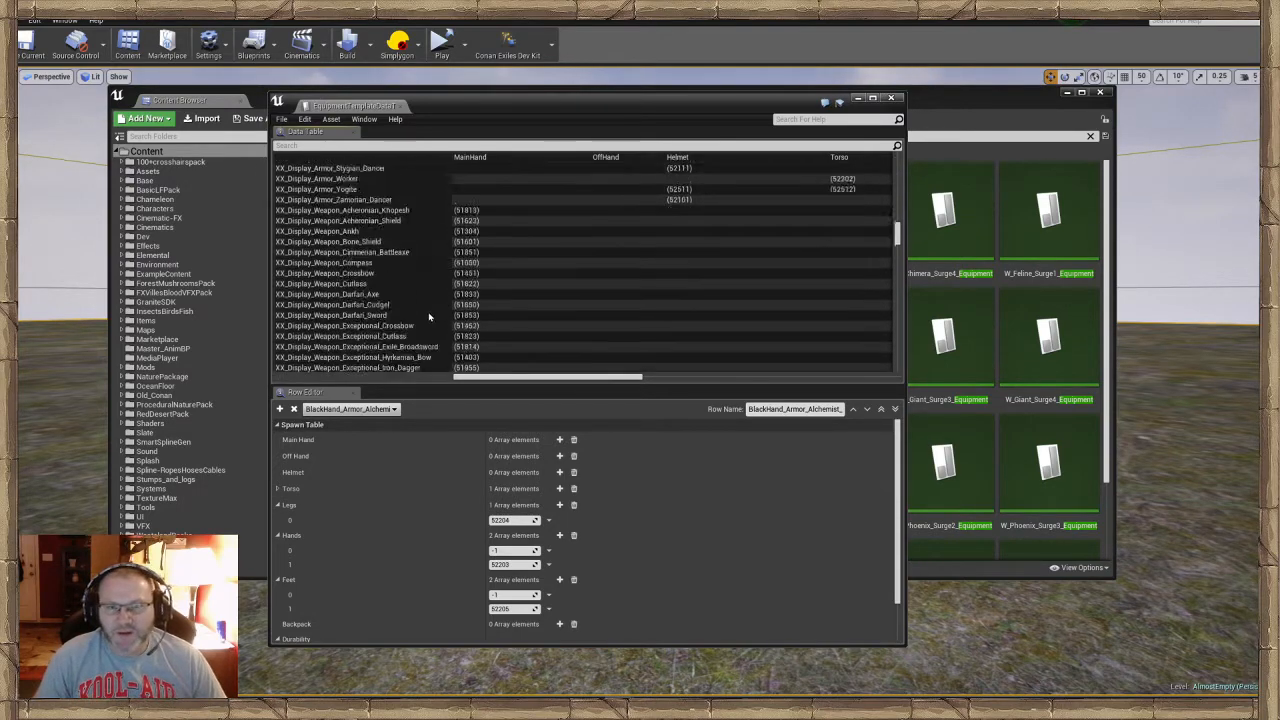
scroll(435, 292, "down", 15)
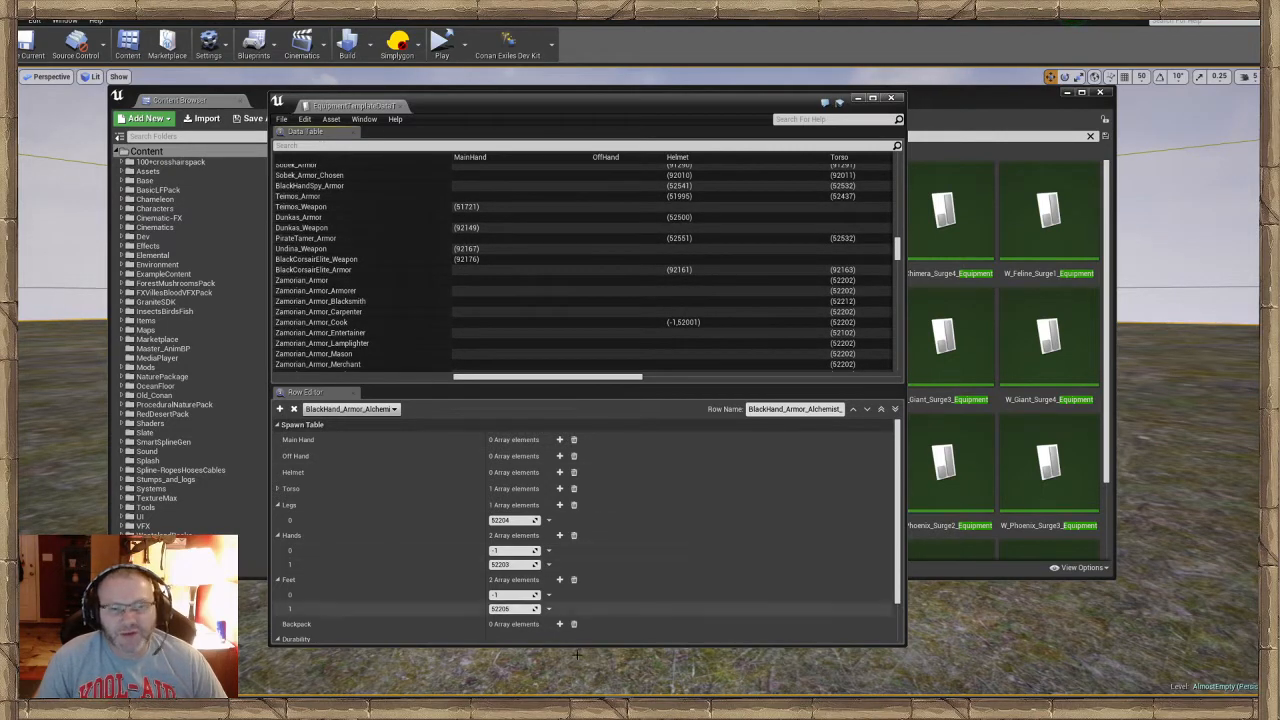
Enlarge the table window and expand Torso to examine the slot item IDs and durability of the BlackHand_Armor_Alchemist_High row
left_click_drag(635, 103, 700, 46)
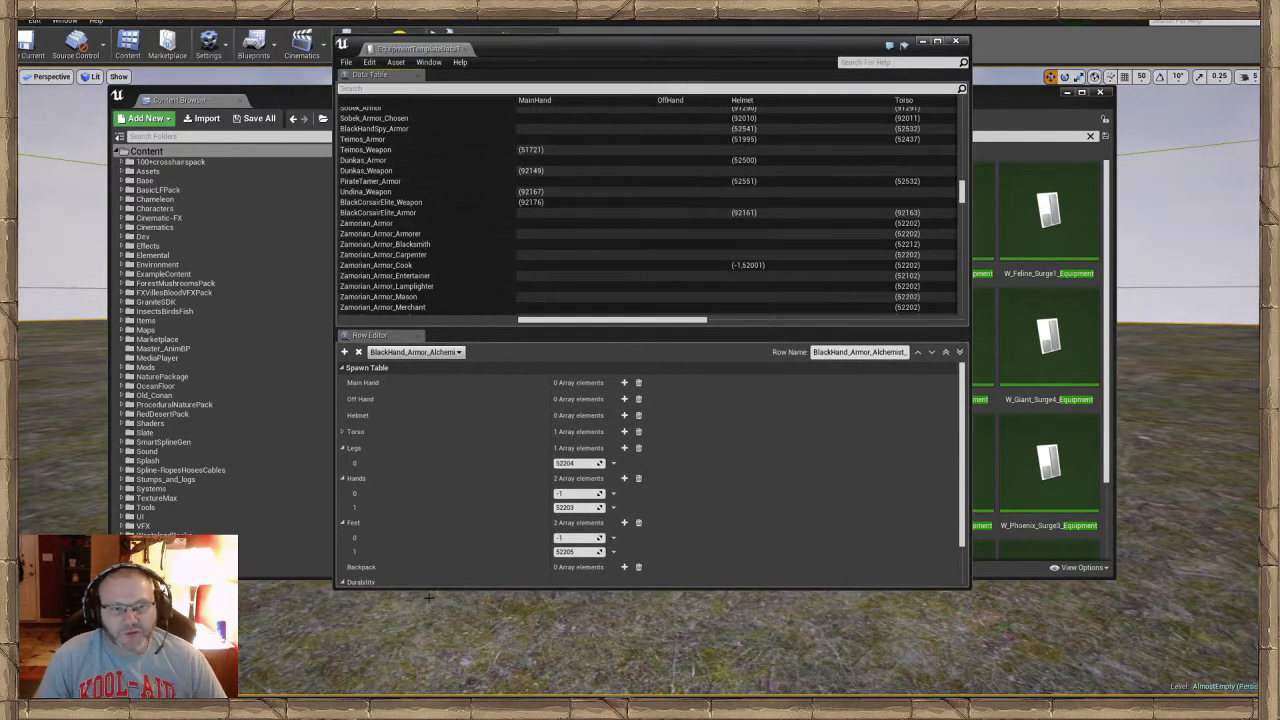
left_click_drag(431, 590, 431, 666)
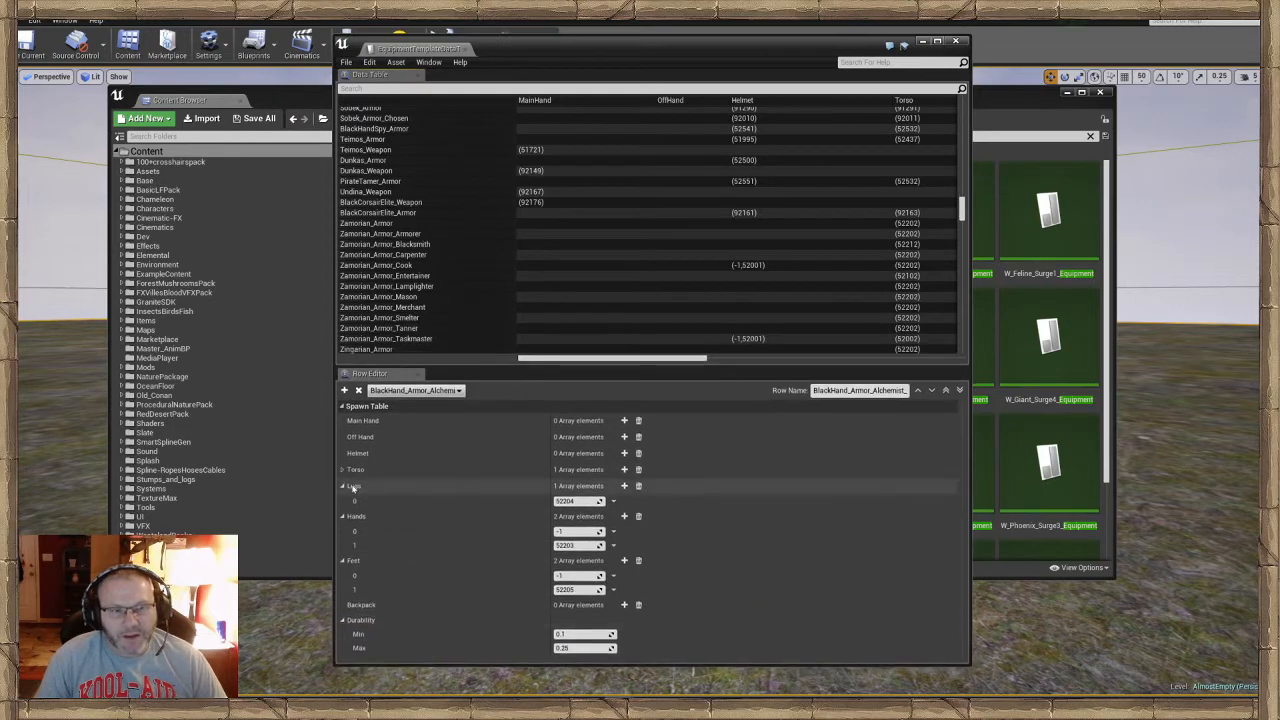
left_click(342, 469)
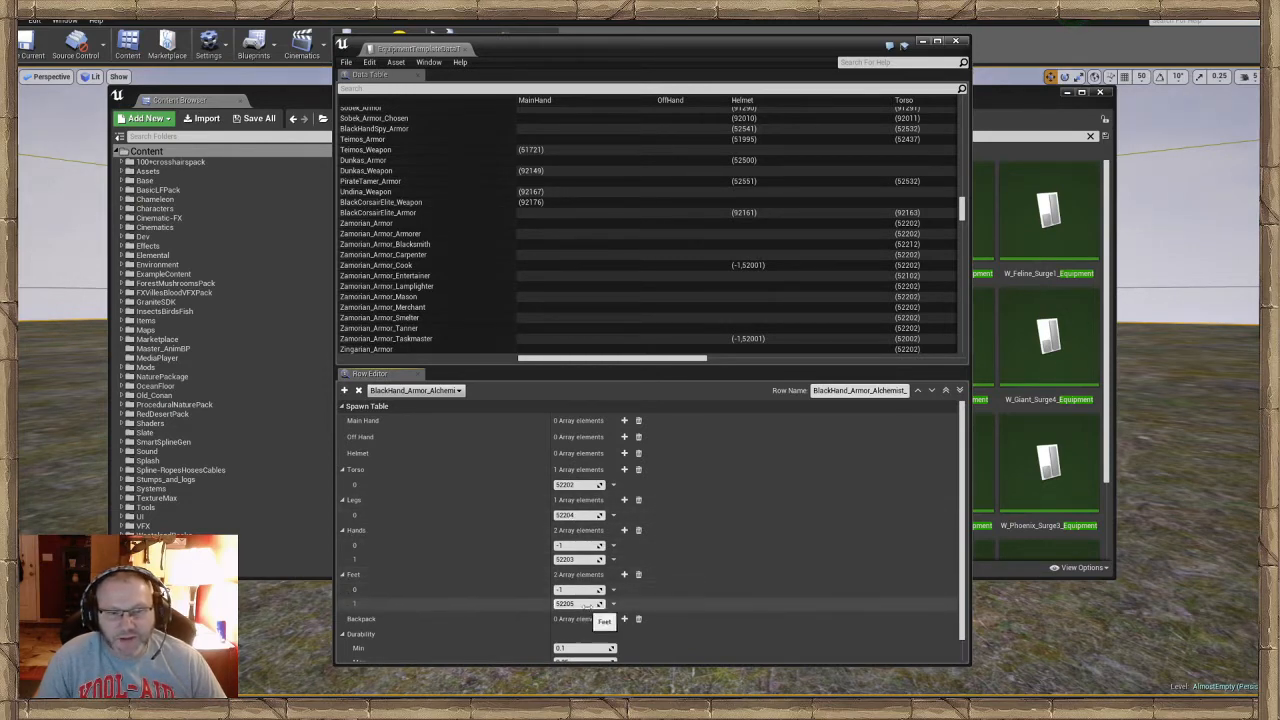
scroll(535, 577, "down", 1)
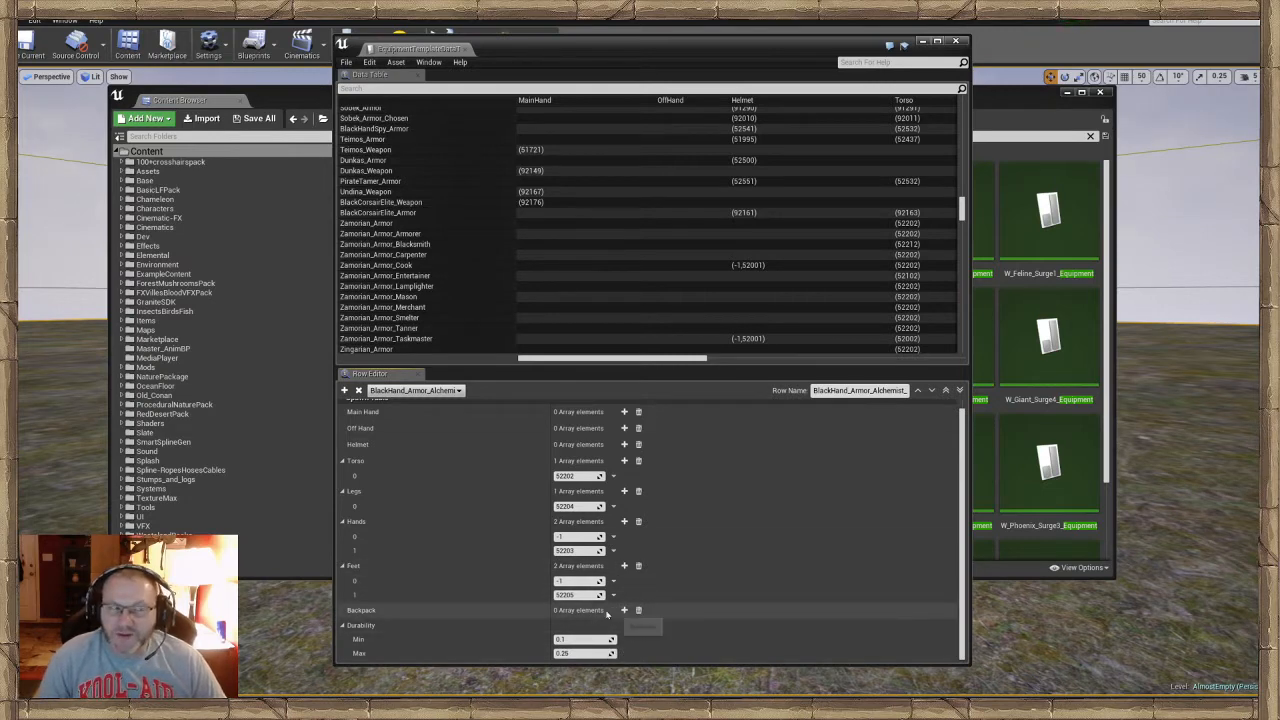
Filter the equipment rows by "zamor", inspect the Zamorian_Armor_Smelter entry, and minimize the table window
scroll(503, 288, "down", 10)
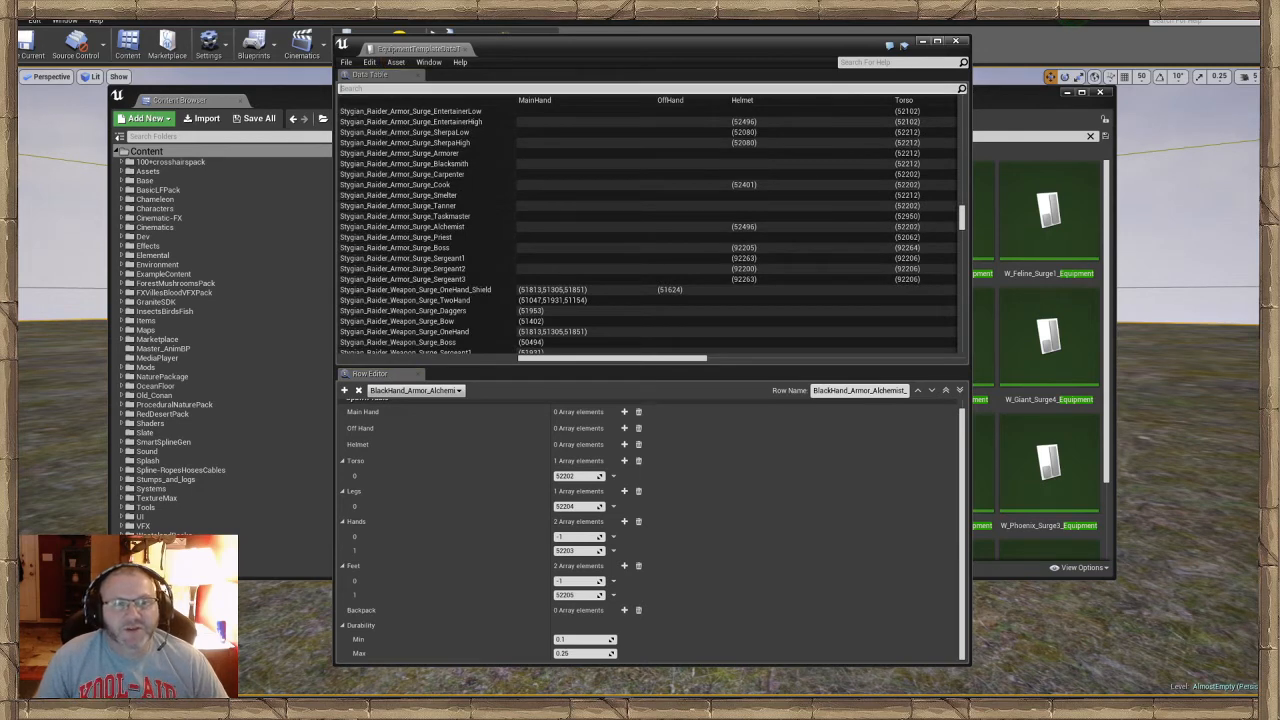
type("zamor")
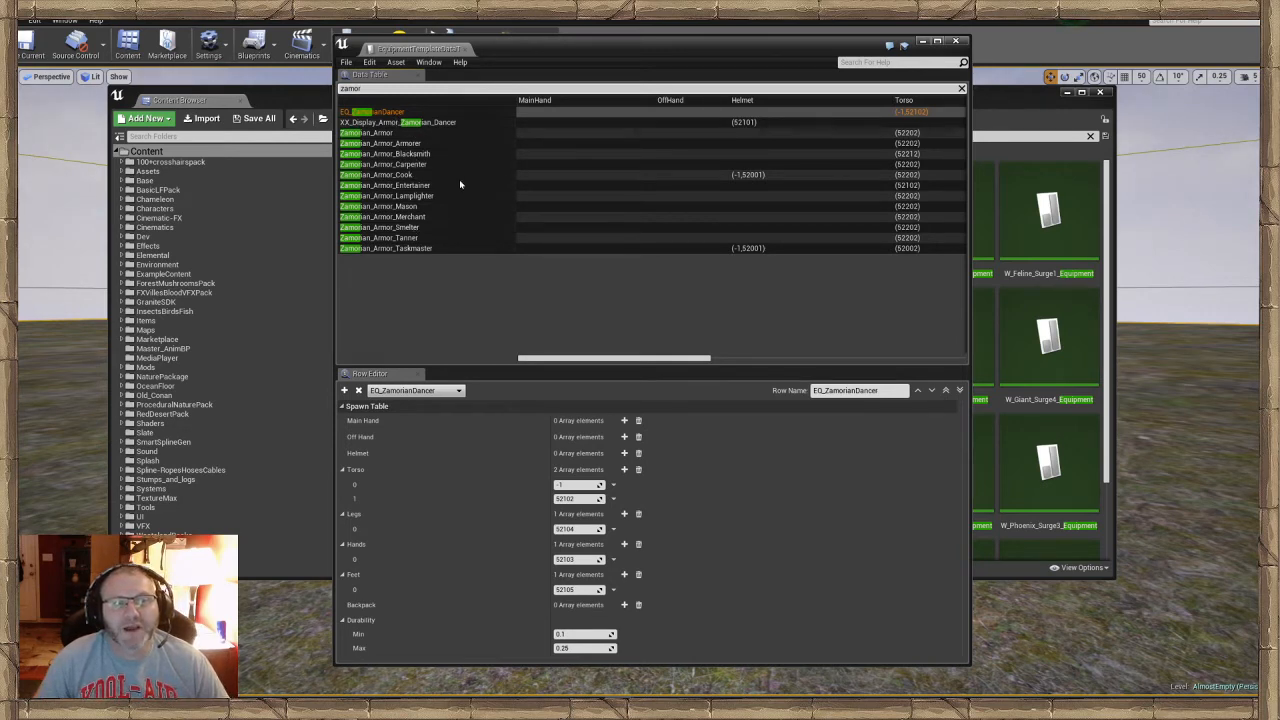
left_click(392, 229)
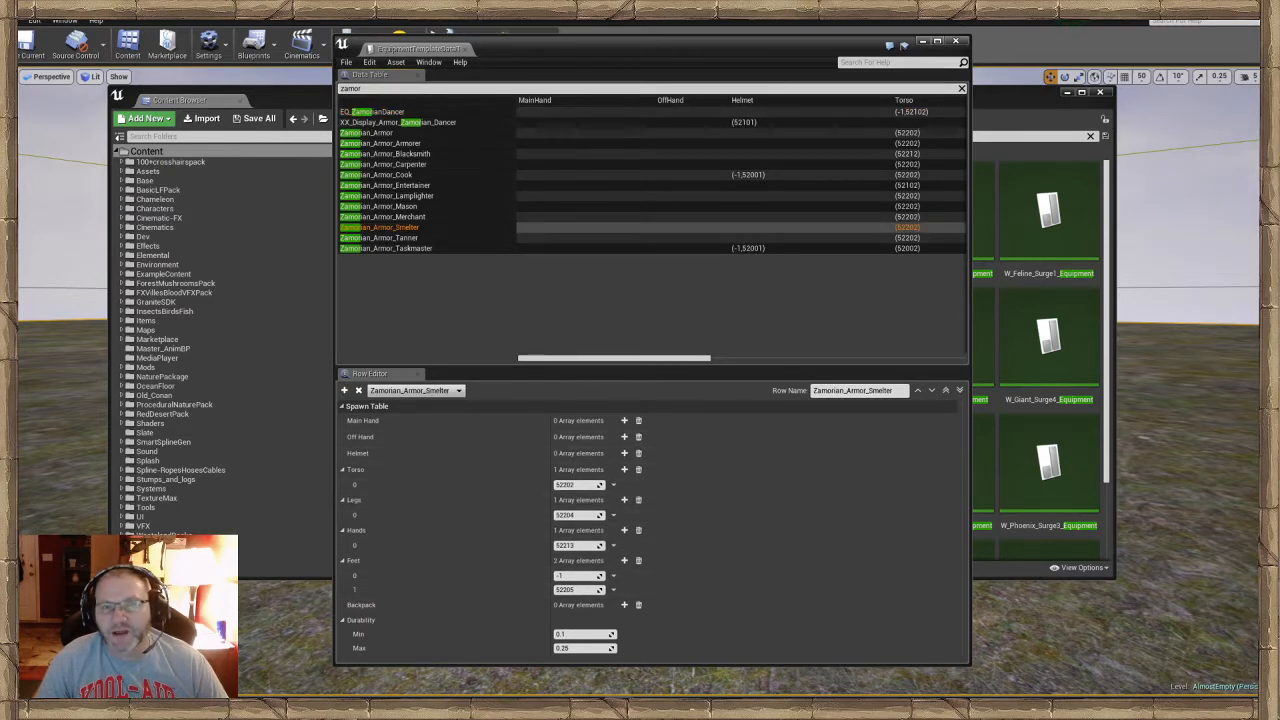
left_click(922, 44)
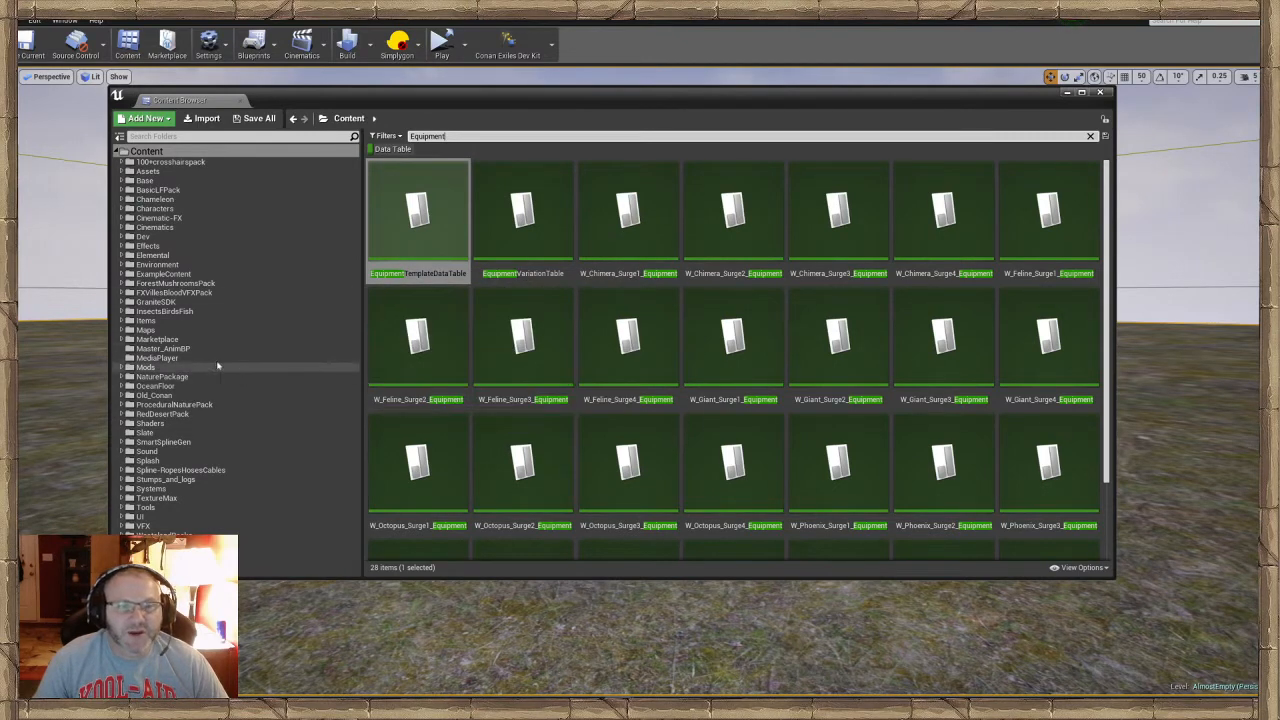
Show the contents of Mods/Barachan_Isles/Data_Tables with the Data Table filter turned off and the search text cleared
left_click(122, 367)
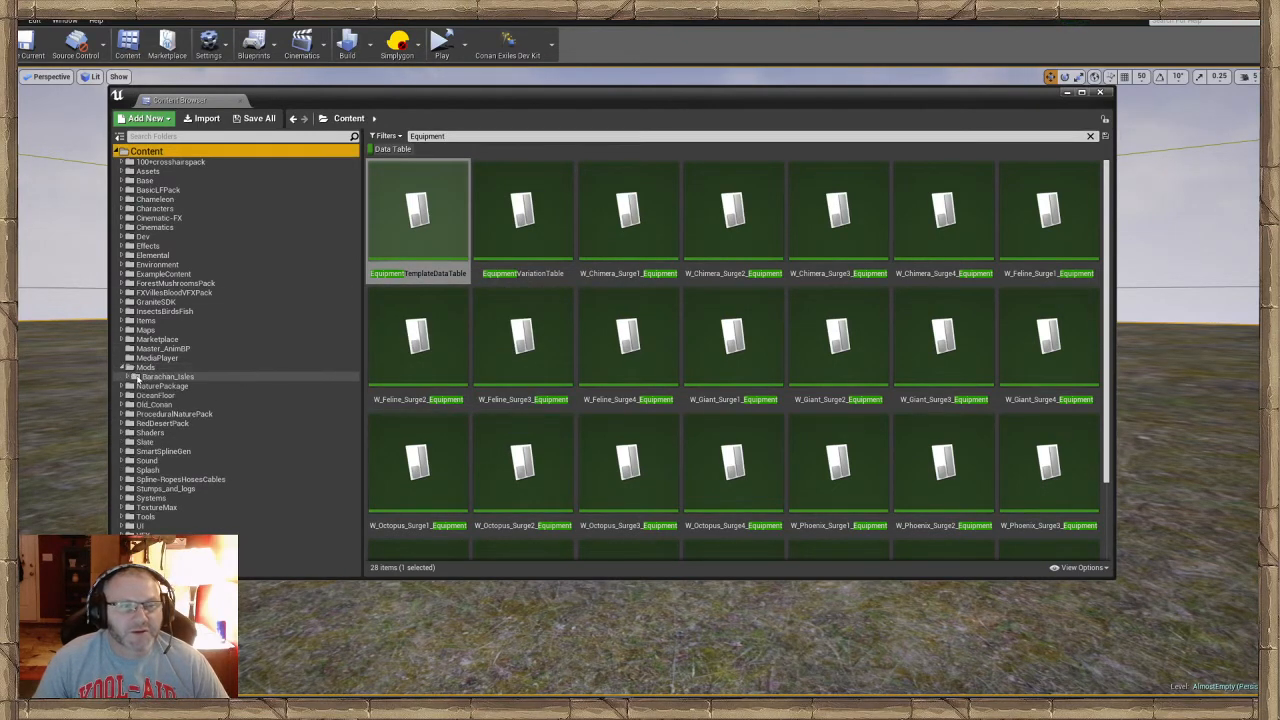
left_click(130, 377)
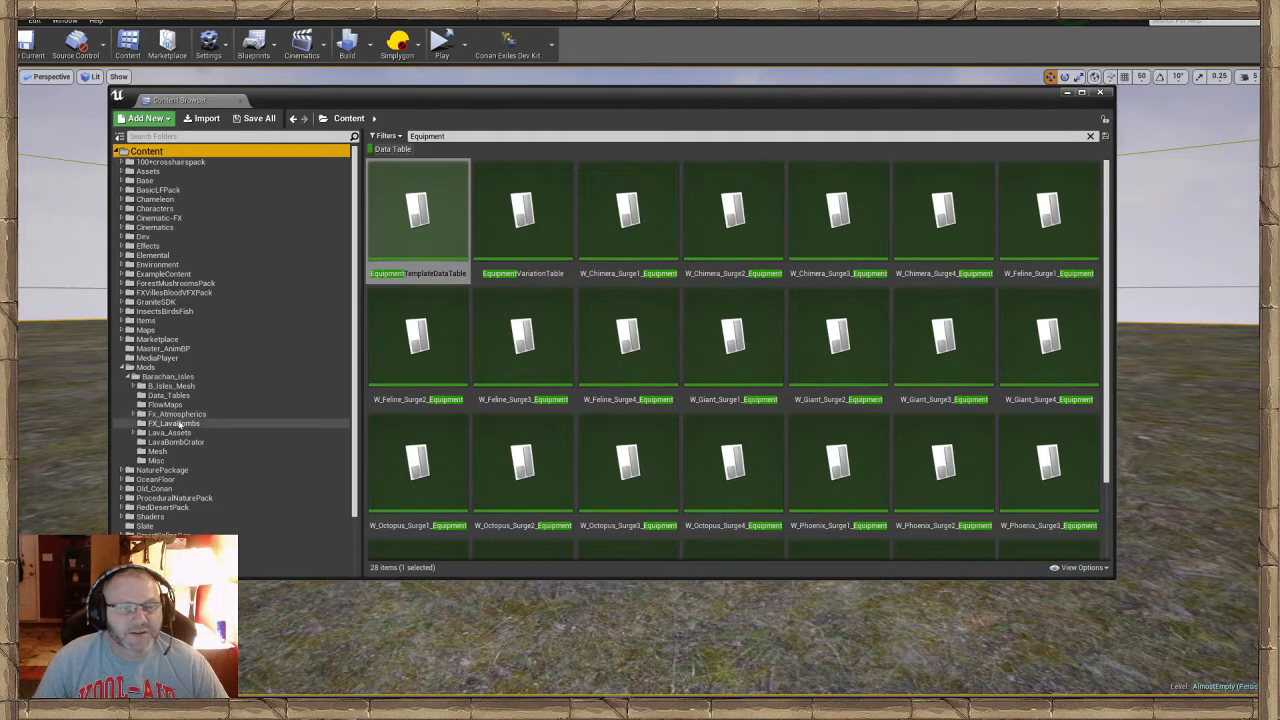
left_click(166, 395)
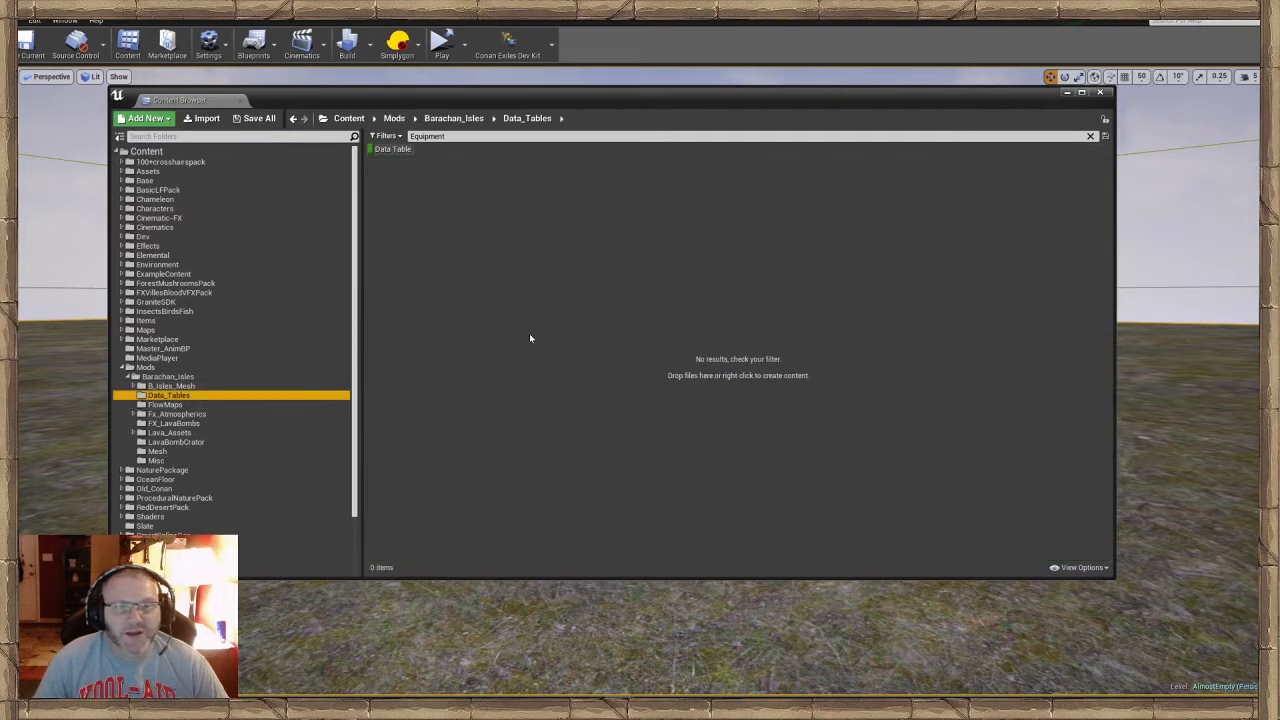
left_click(384, 149)
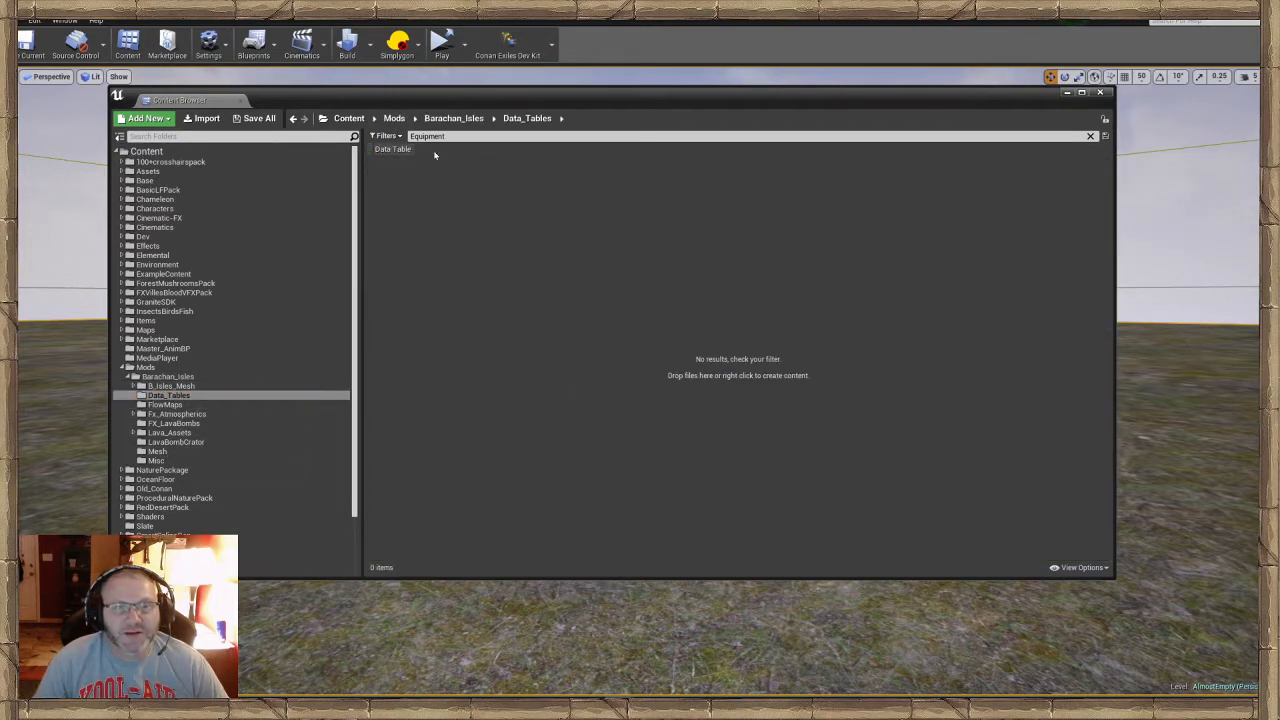
left_click(1090, 136)
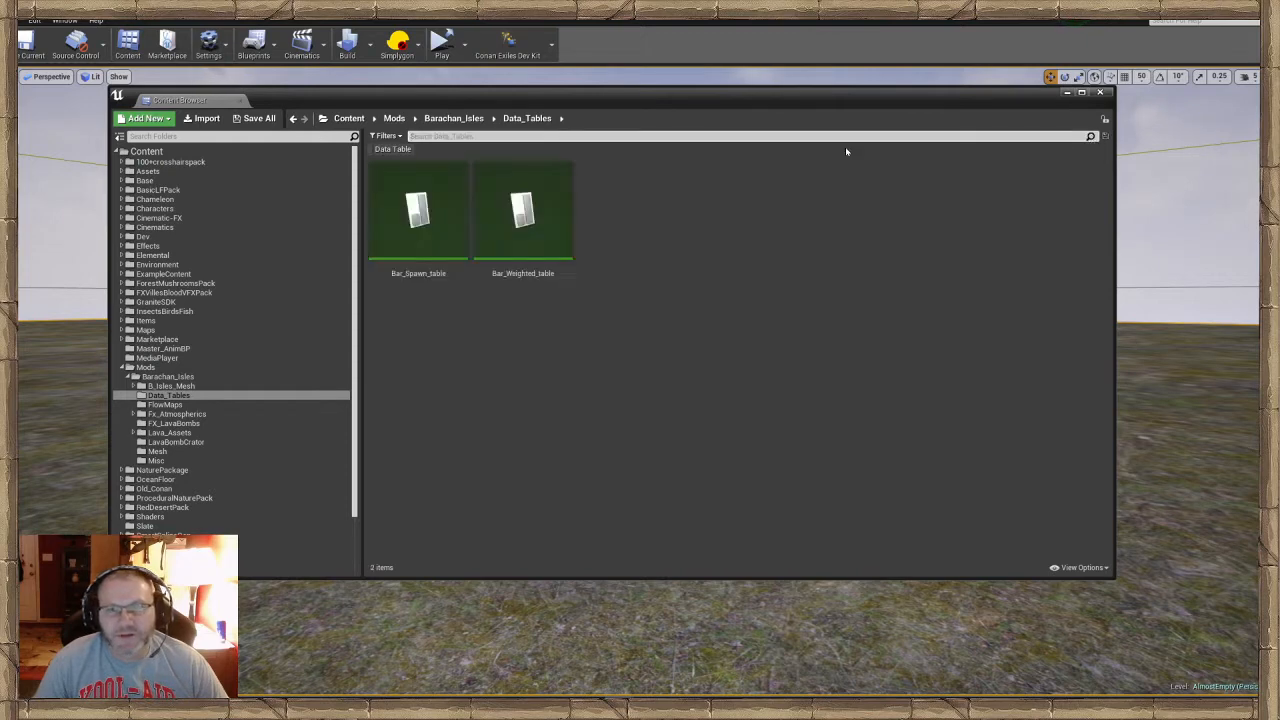
Start creating a new Data Table asset in the mod's Data_Tables folder and open the list of row structures
right_click(665, 277)
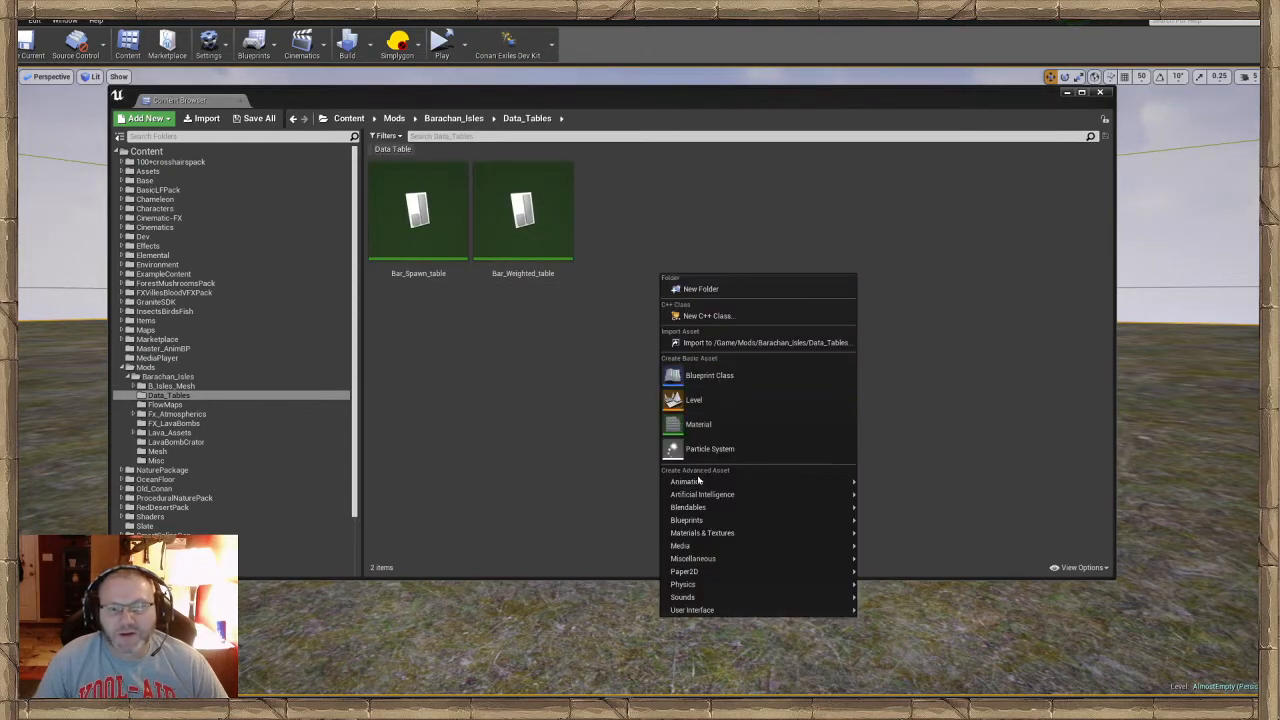
mouse_move(703, 521)
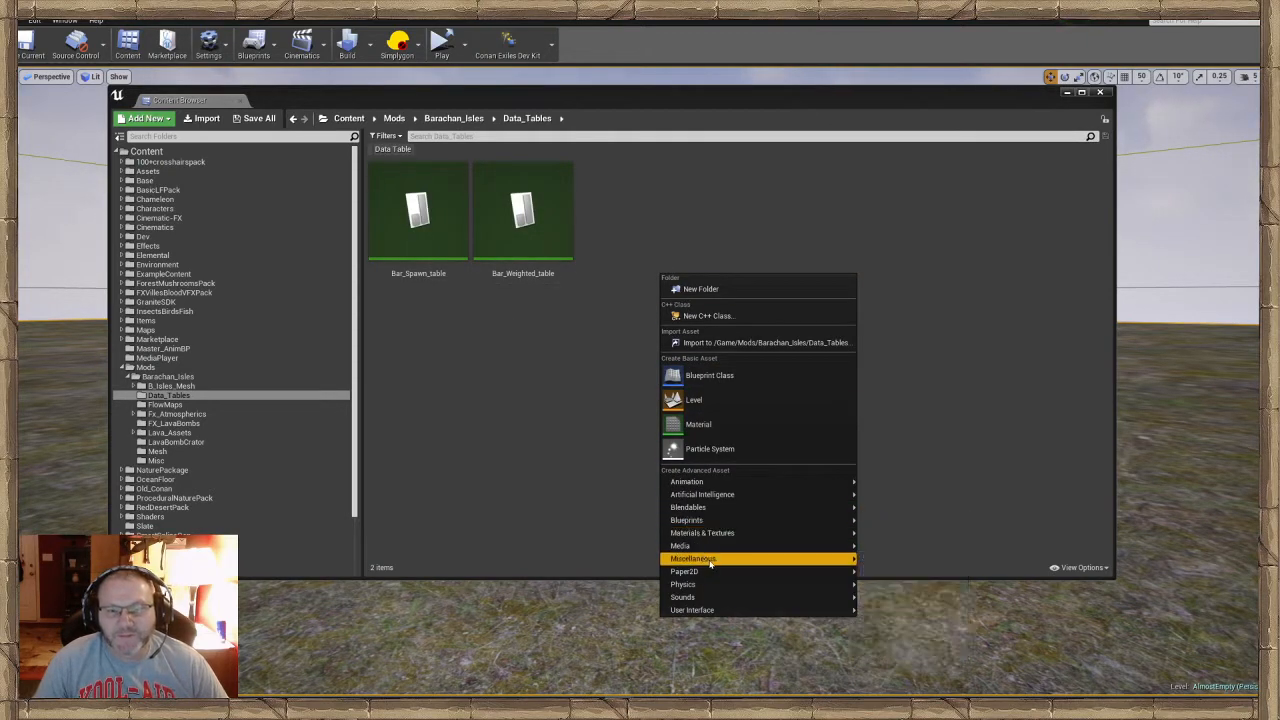
mouse_move(707, 559)
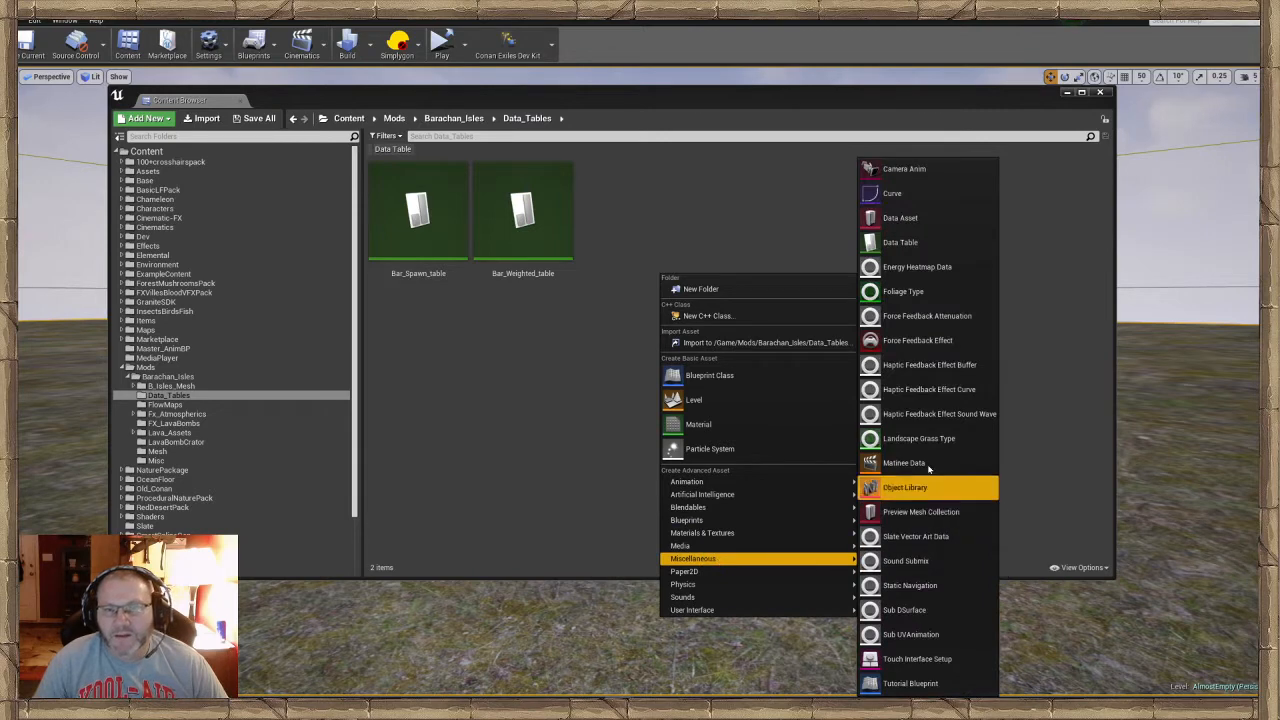
left_click(901, 242)
left_click(690, 339)
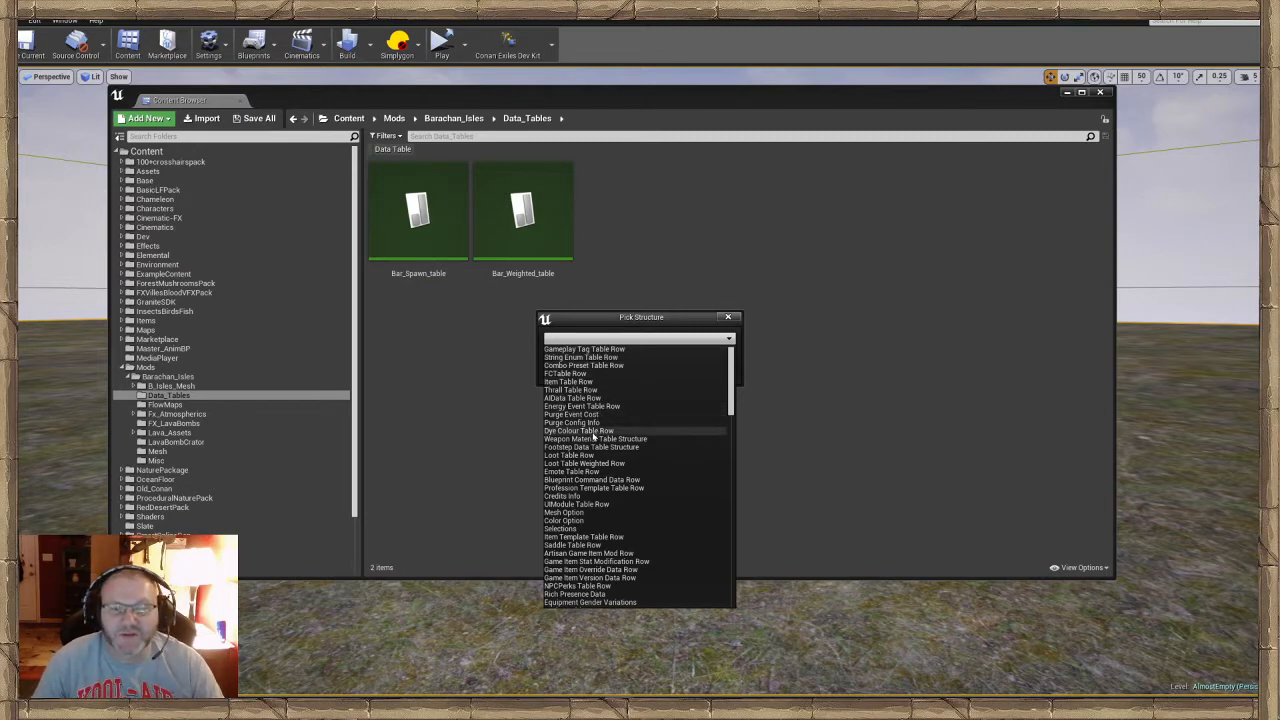
Look through the available row structures from Gameplay Tag Table Row to the end of the list for a suitable one
scroll(588, 495, "down", 2)
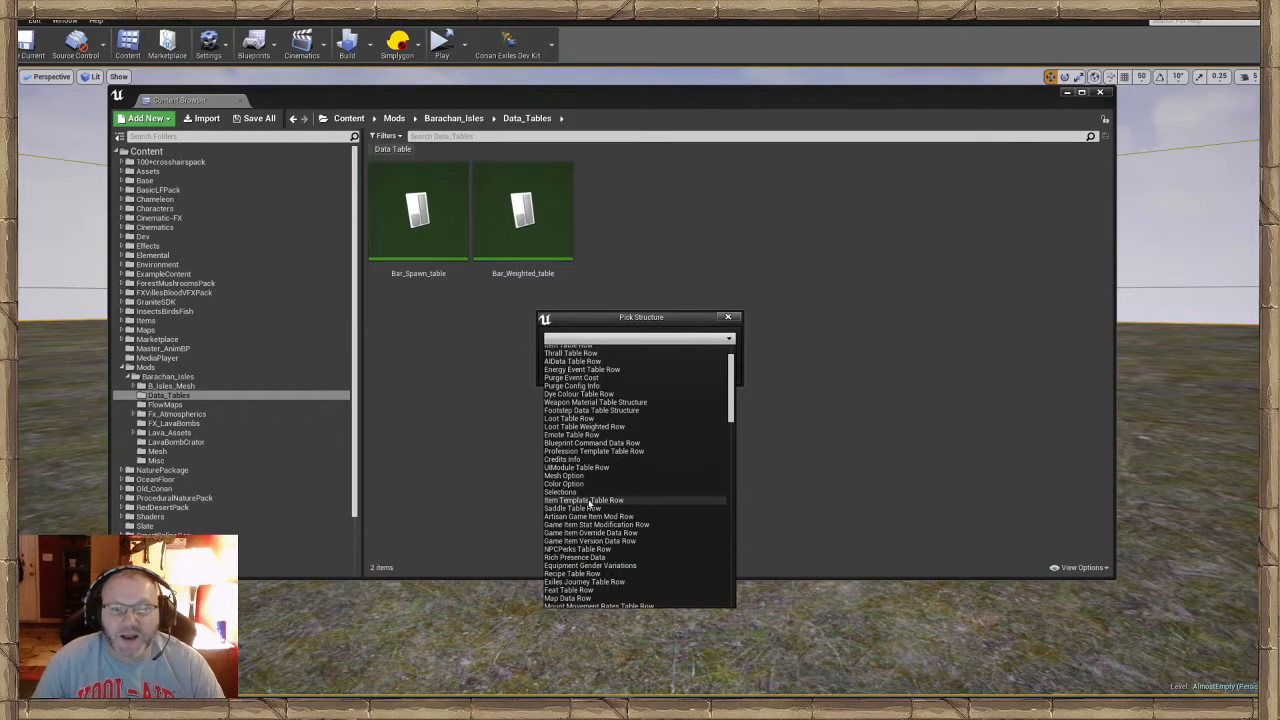
scroll(590, 505, "down", 2)
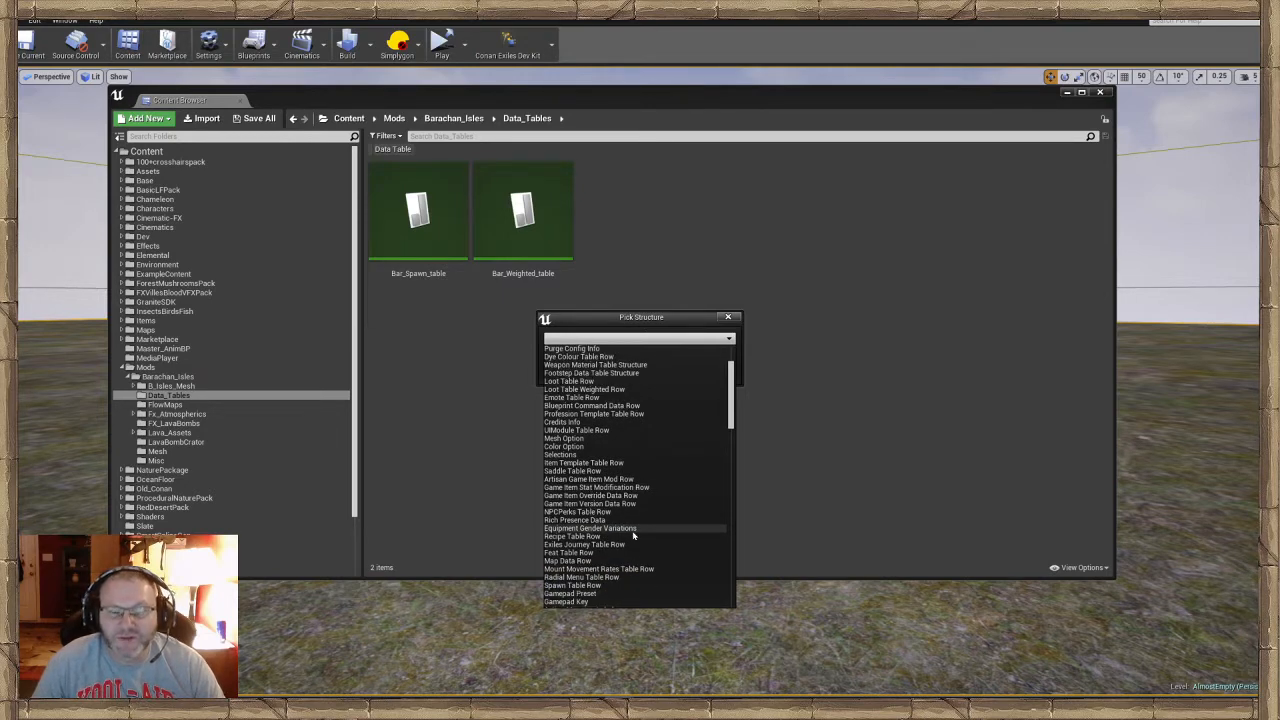
scroll(633, 537, "down", 6)
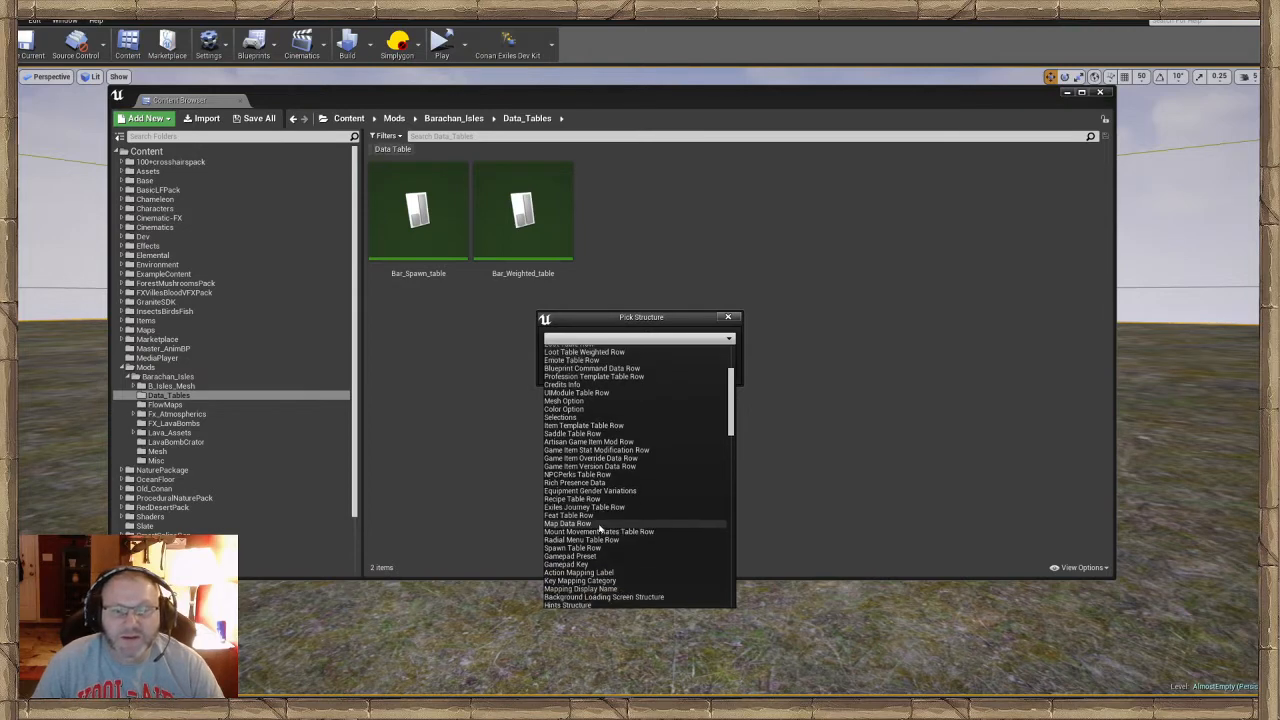
scroll(600, 530, "down", 2)
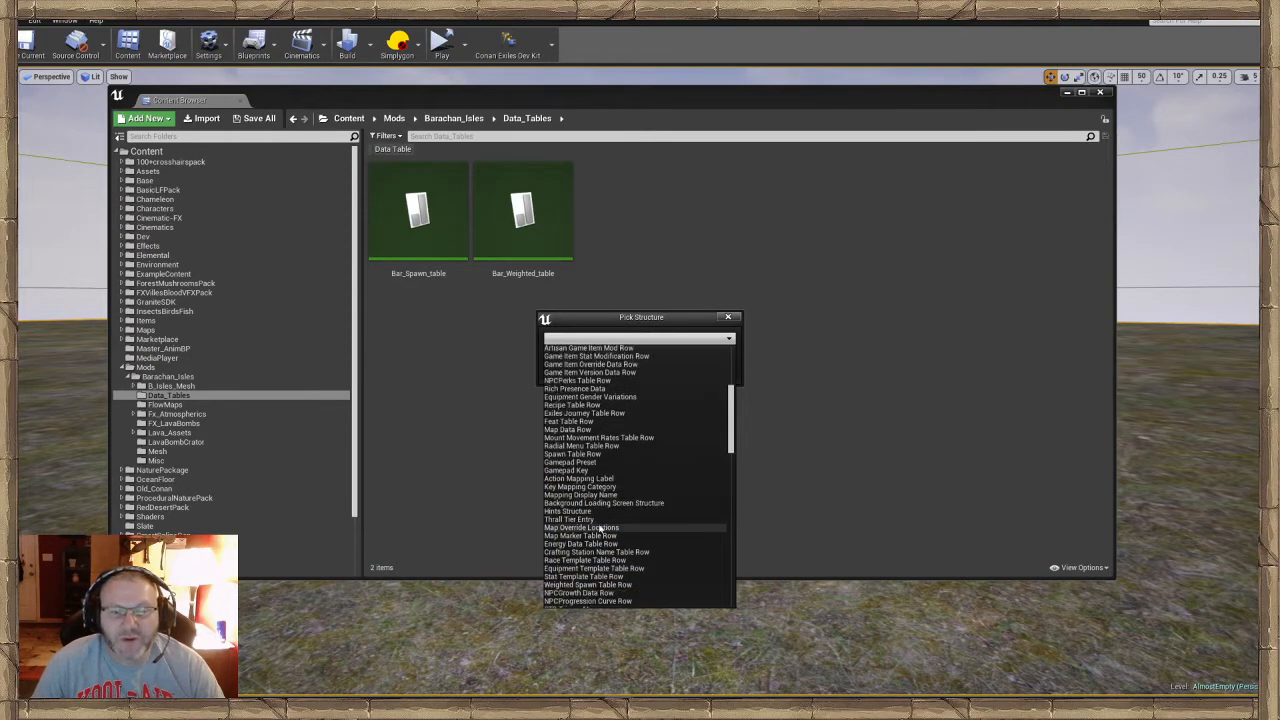
scroll(600, 528, "down", 6)
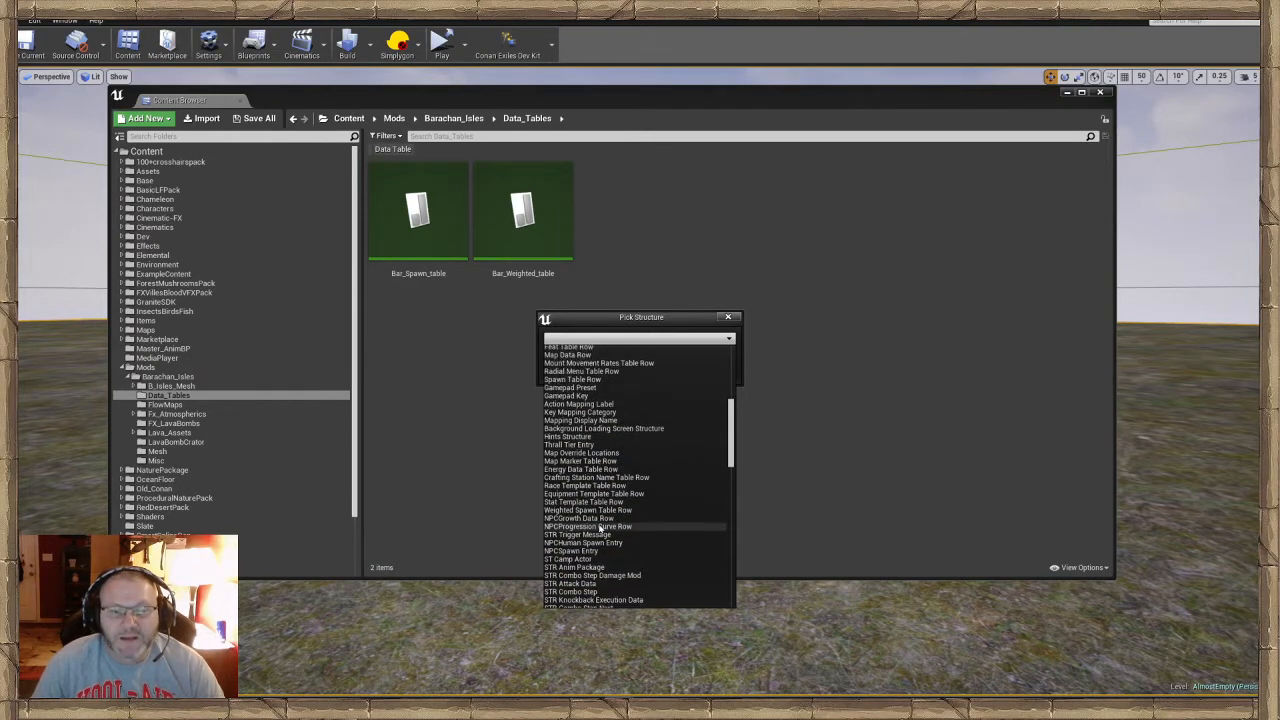
scroll(600, 530, "down", 1)
scroll(600, 530, "down", 1)
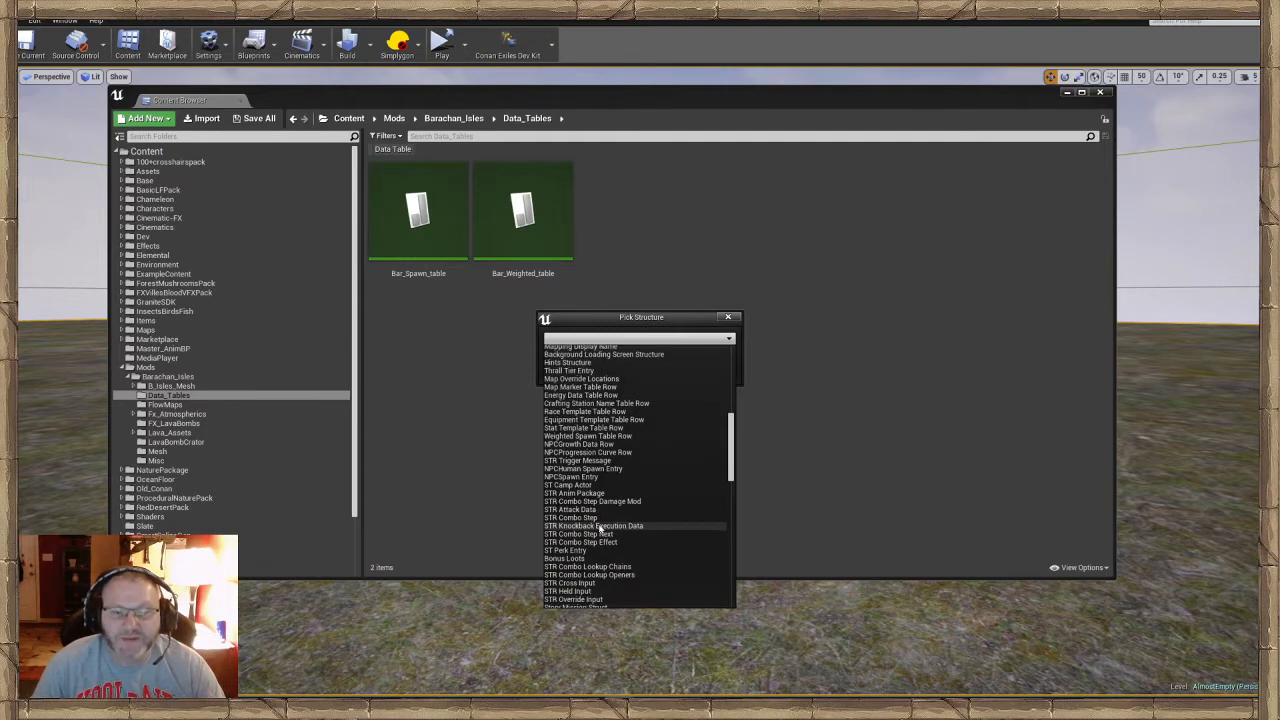
scroll(600, 530, "down", 5)
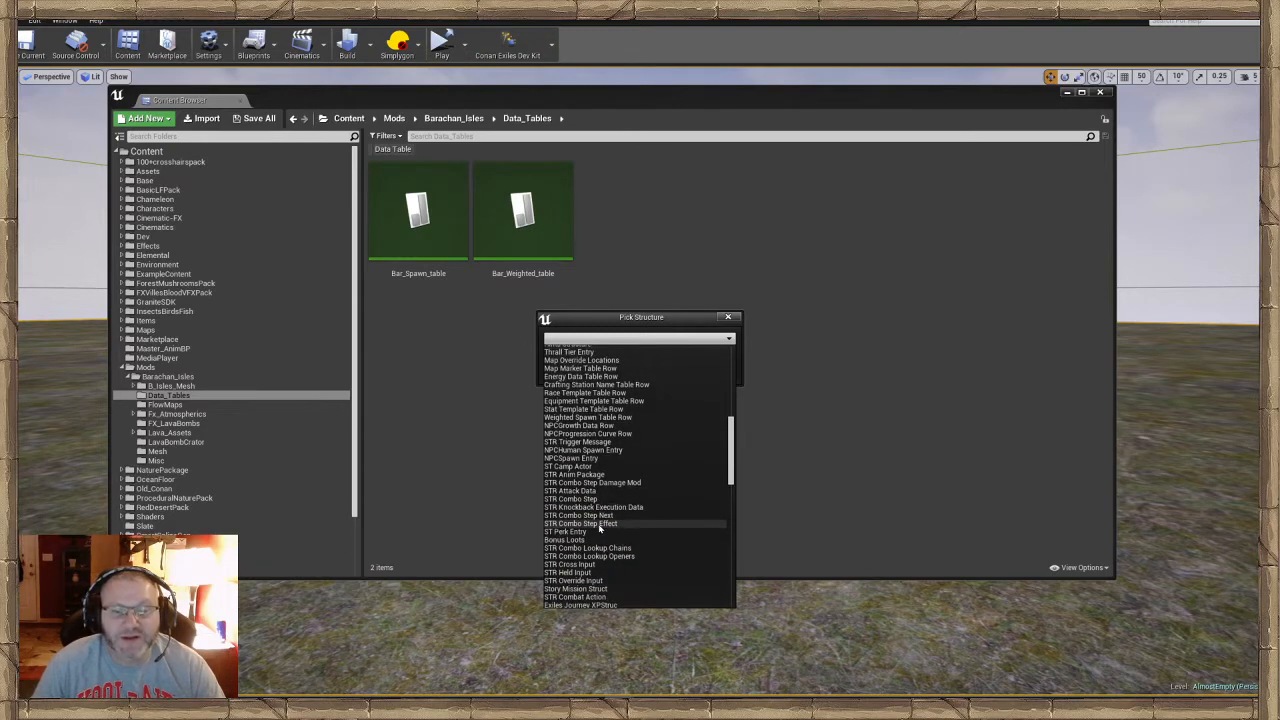
scroll(599, 528, "down", 5)
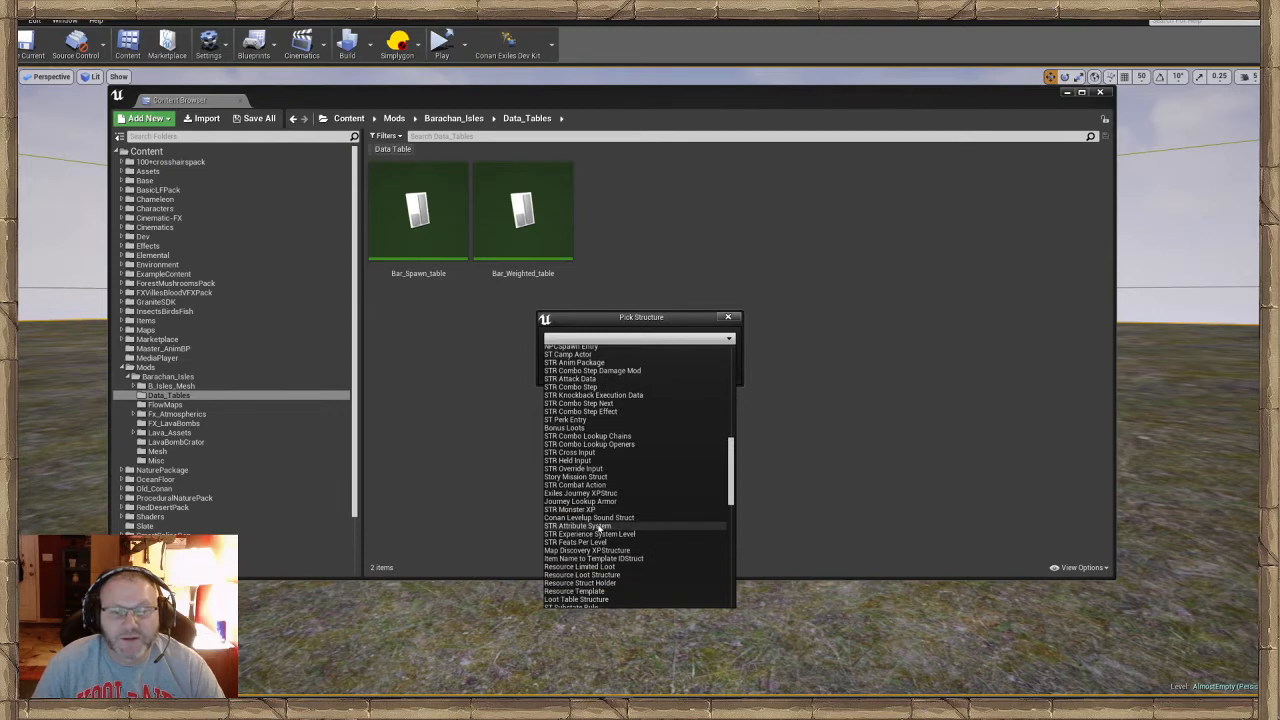
scroll(599, 528, "down", 6)
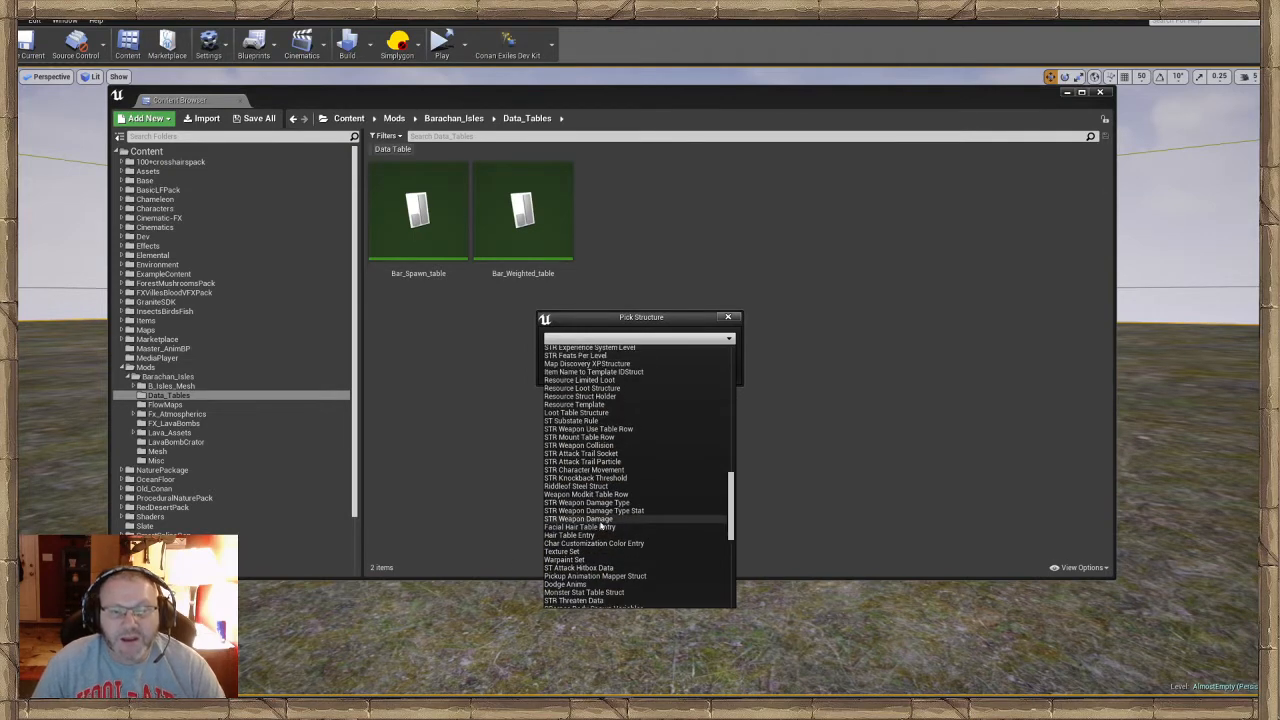
scroll(600, 525, "down", 1)
scroll(600, 526, "down", 2)
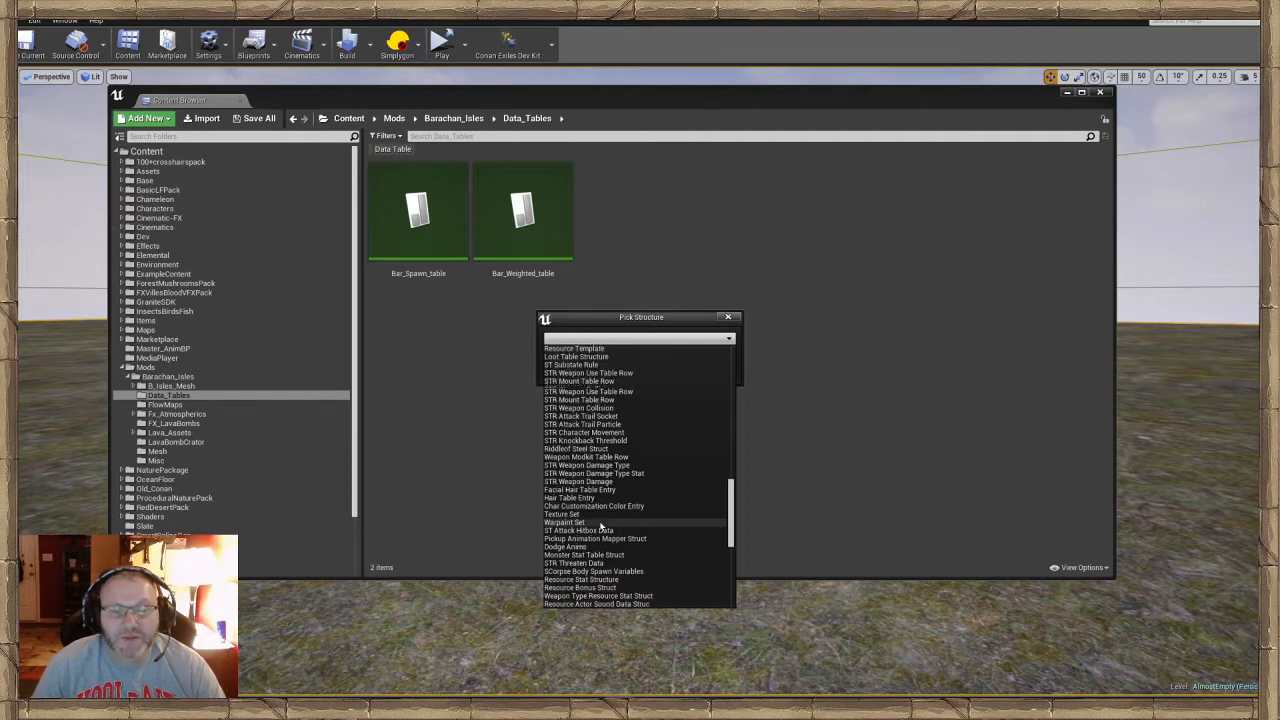
scroll(601, 525, "down", 1)
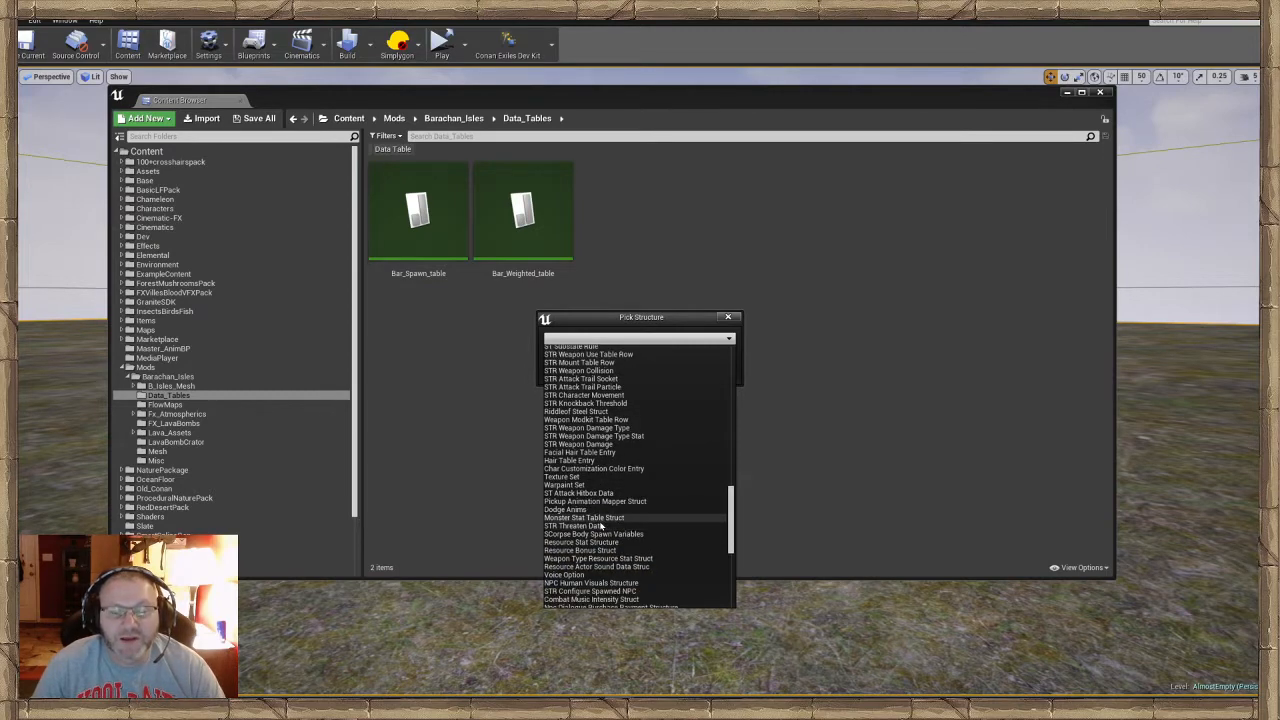
scroll(601, 525, "down", 1)
scroll(601, 524, "down", 1)
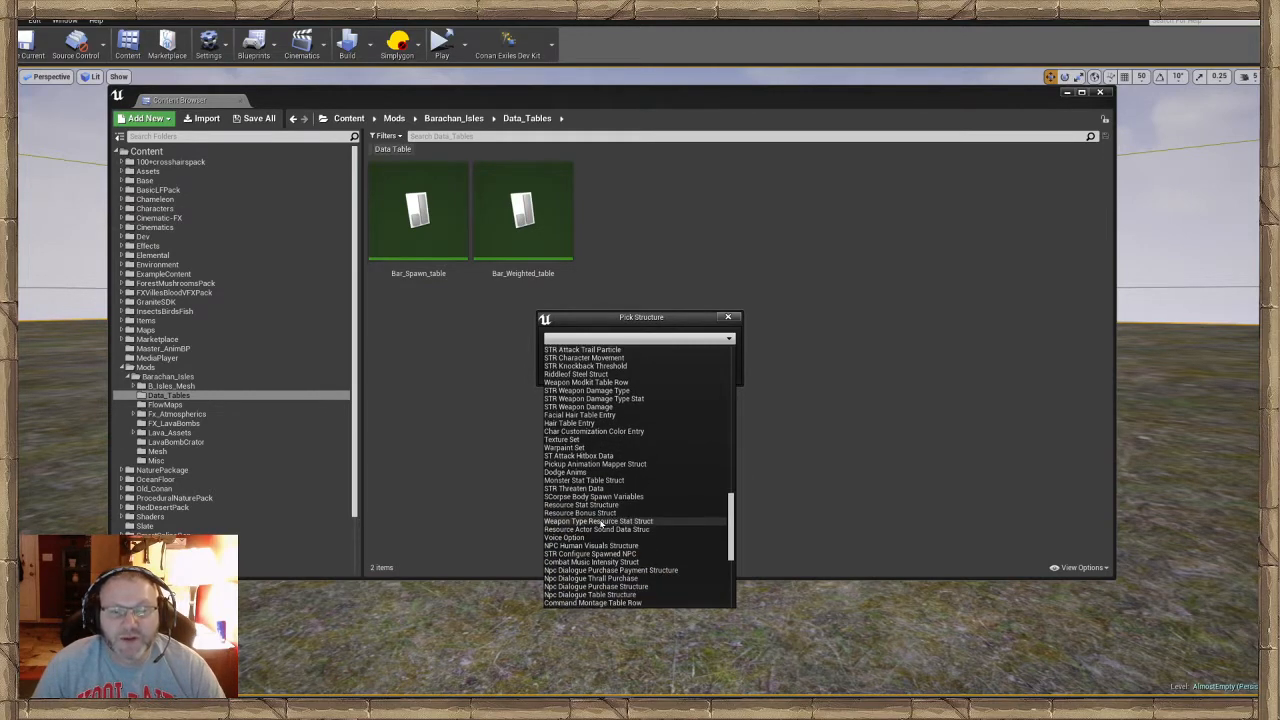
scroll(601, 524, "down", 1)
scroll(601, 525, "down", 1)
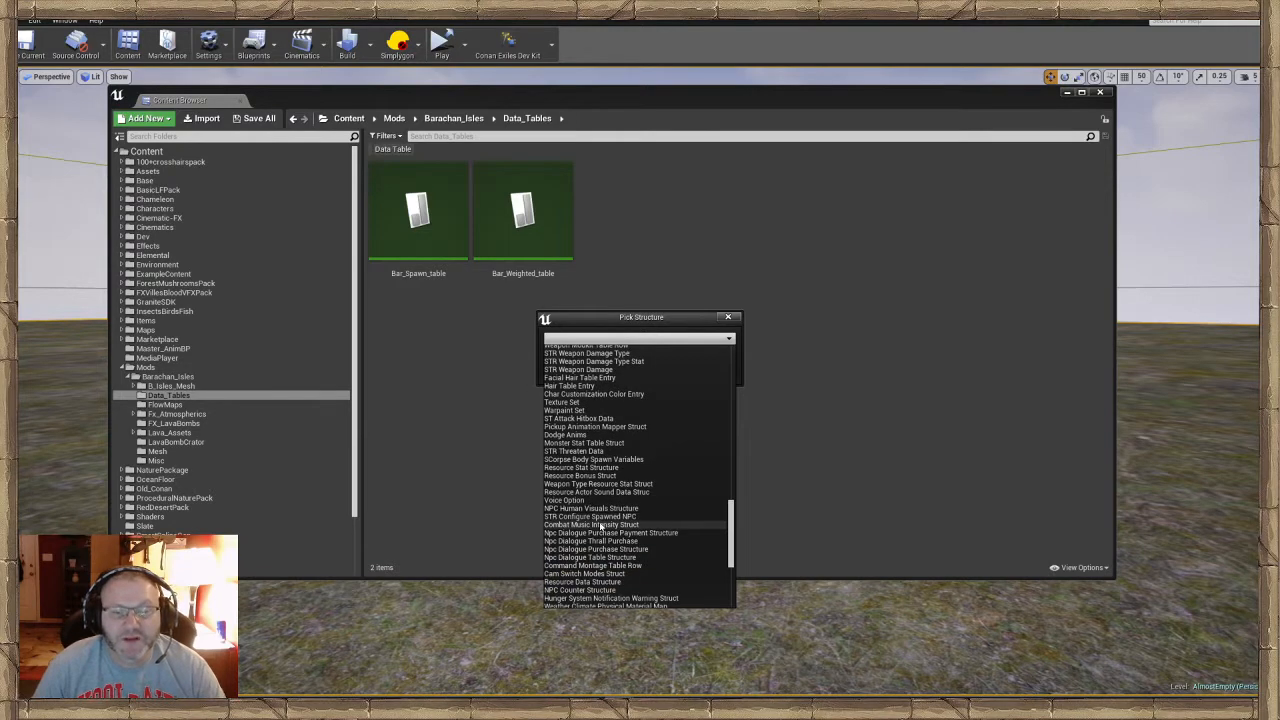
scroll(601, 525, "down", 1)
scroll(601, 525, "down", 6)
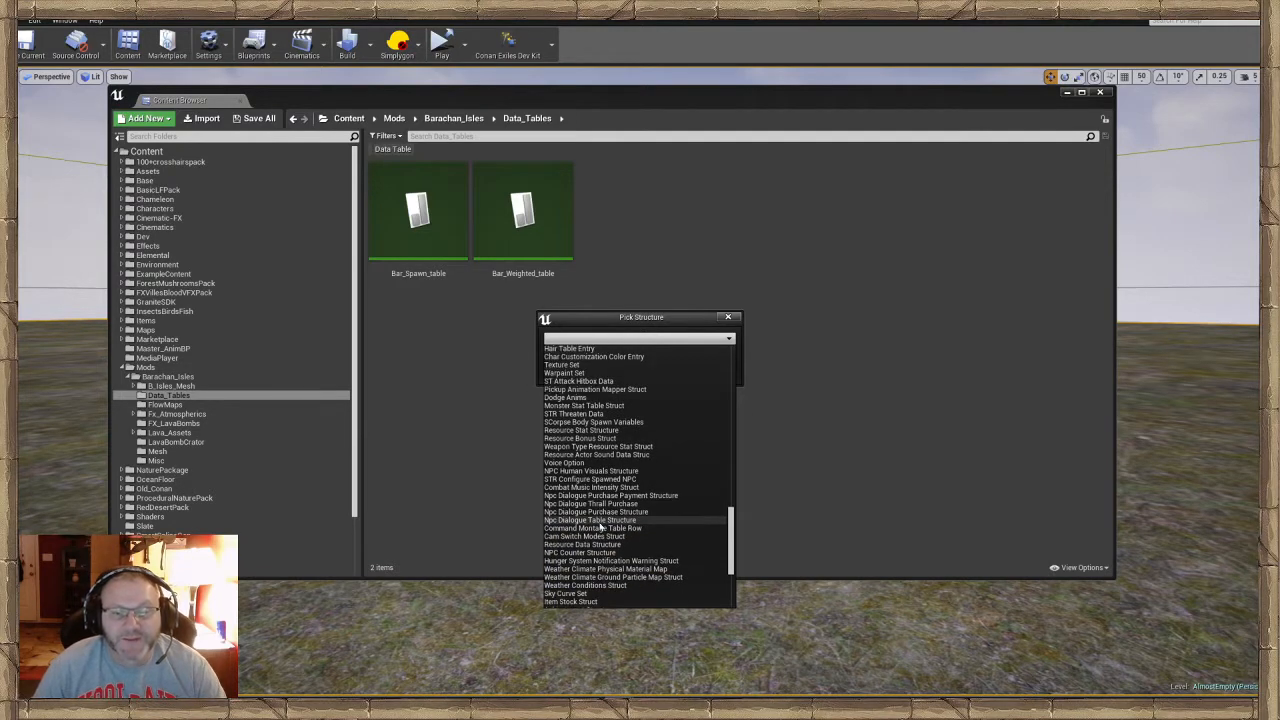
scroll(601, 525, "down", 6)
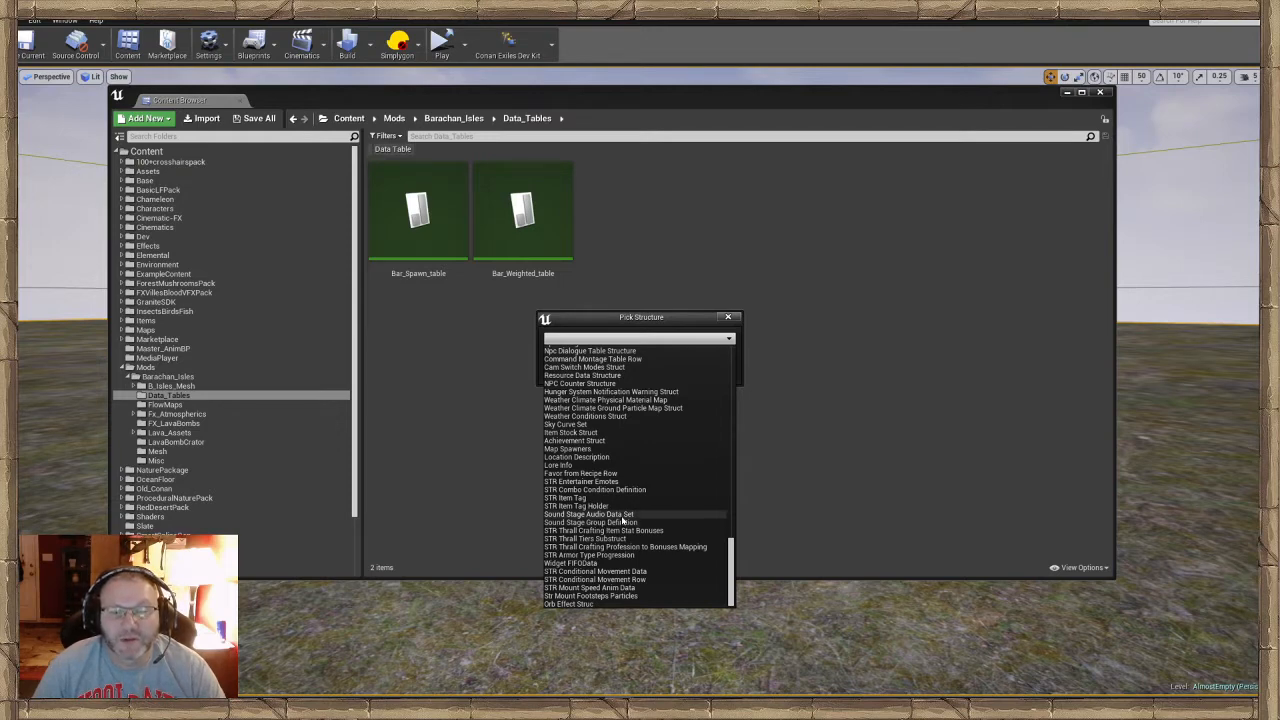
Look back through the row structures from Orb Effect Struc up to Thrall Tier Entry and down again, and cancel the new data table
scroll(622, 520, "up", 3)
scroll(622, 520, "up", 3)
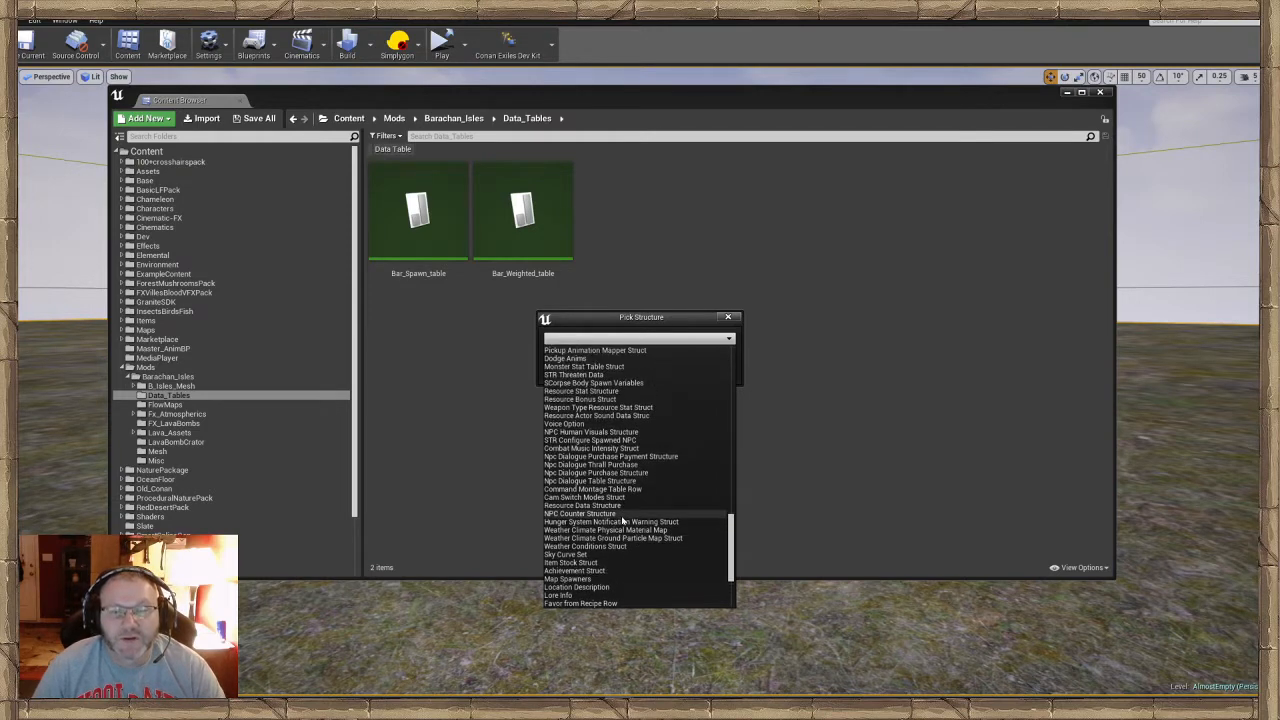
scroll(622, 520, "up", 3)
scroll(622, 520, "up", 8)
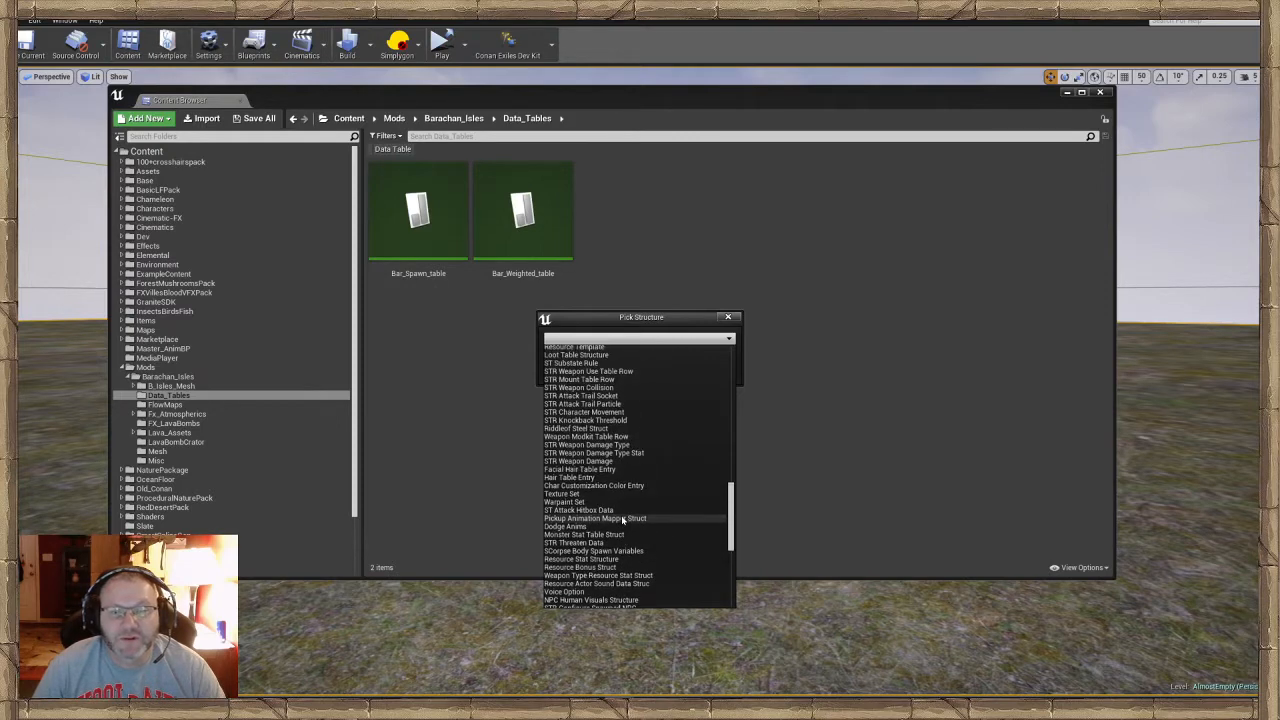
scroll(622, 519, "up", 8)
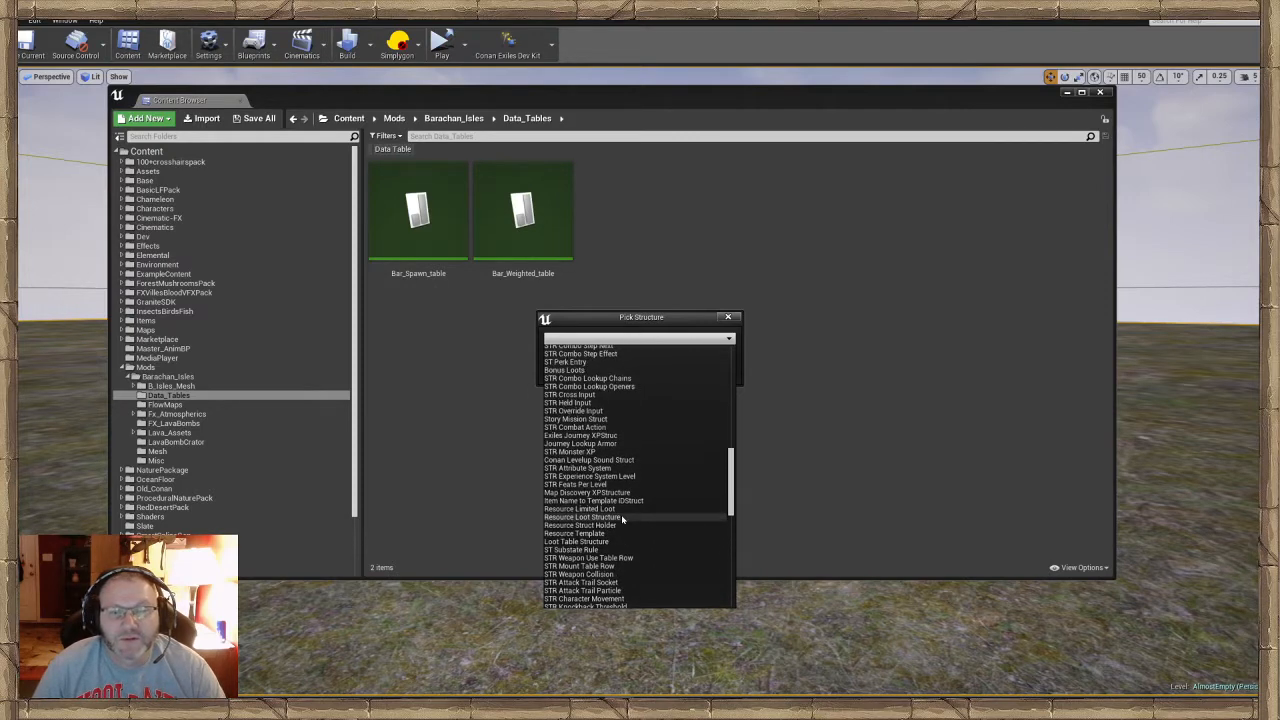
scroll(622, 519, "up", 2)
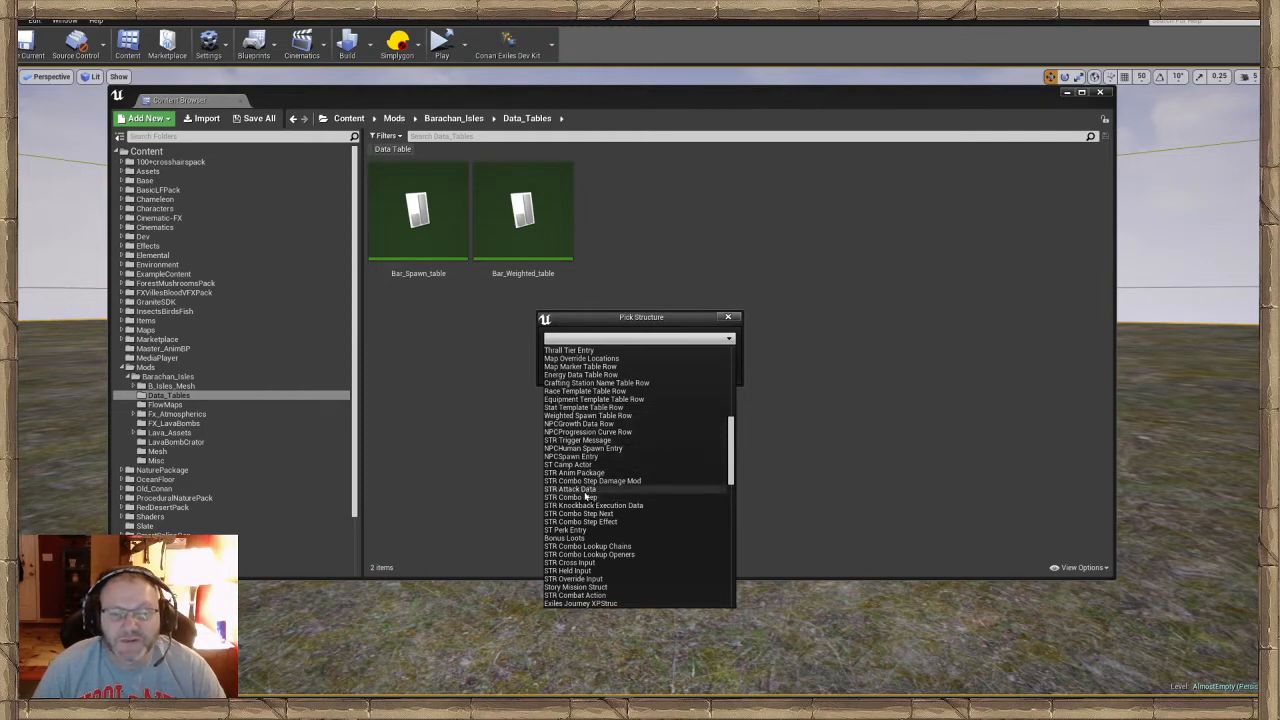
scroll(596, 496, "down", 1)
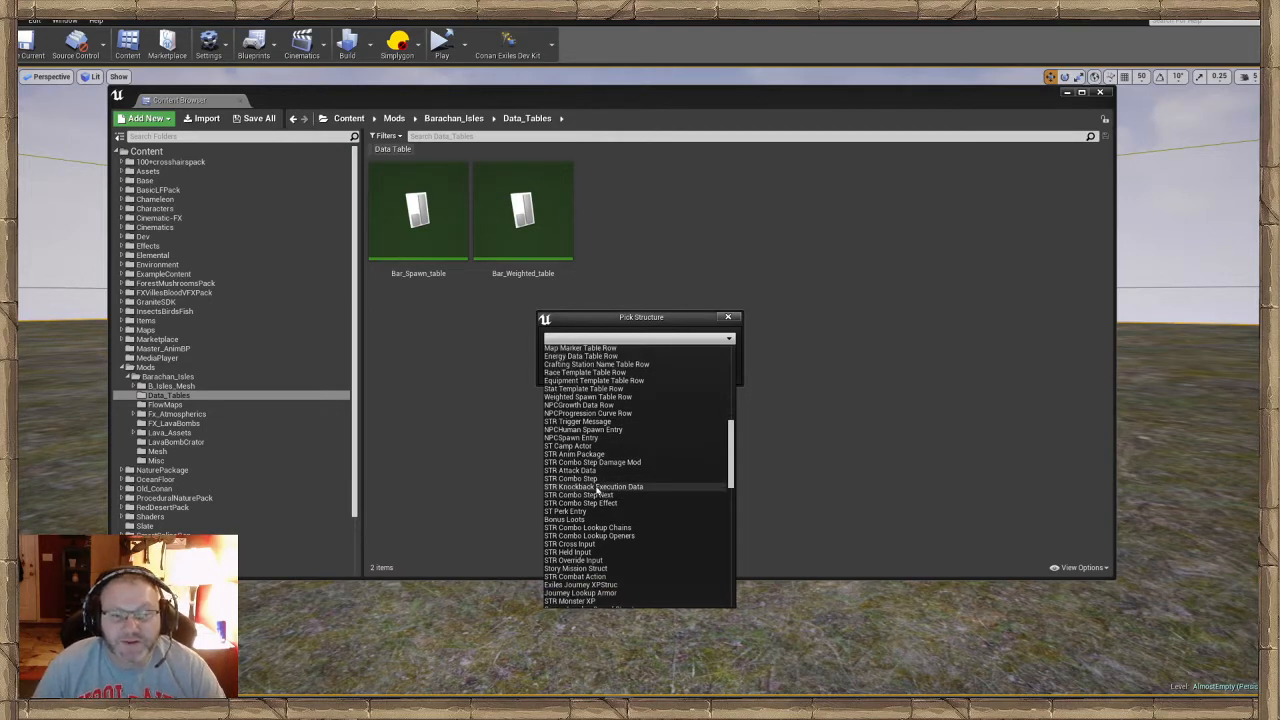
scroll(596, 490, "down", 1)
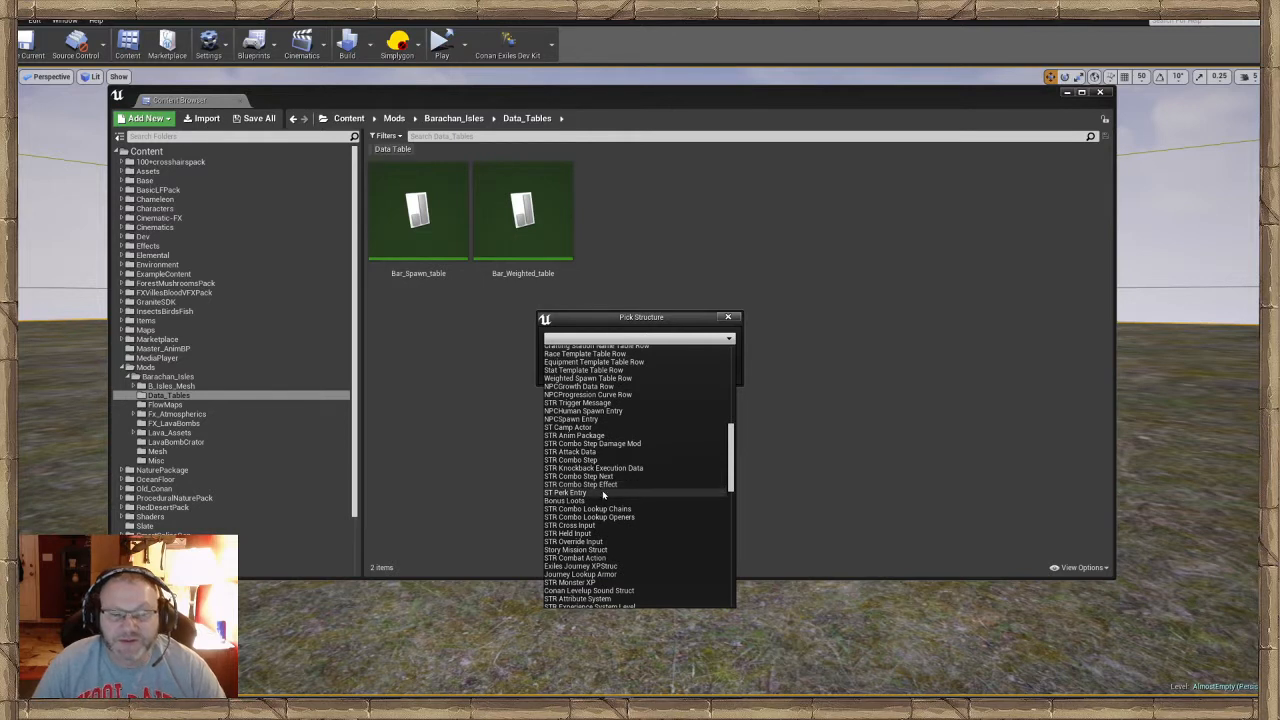
scroll(603, 497, "down", 1)
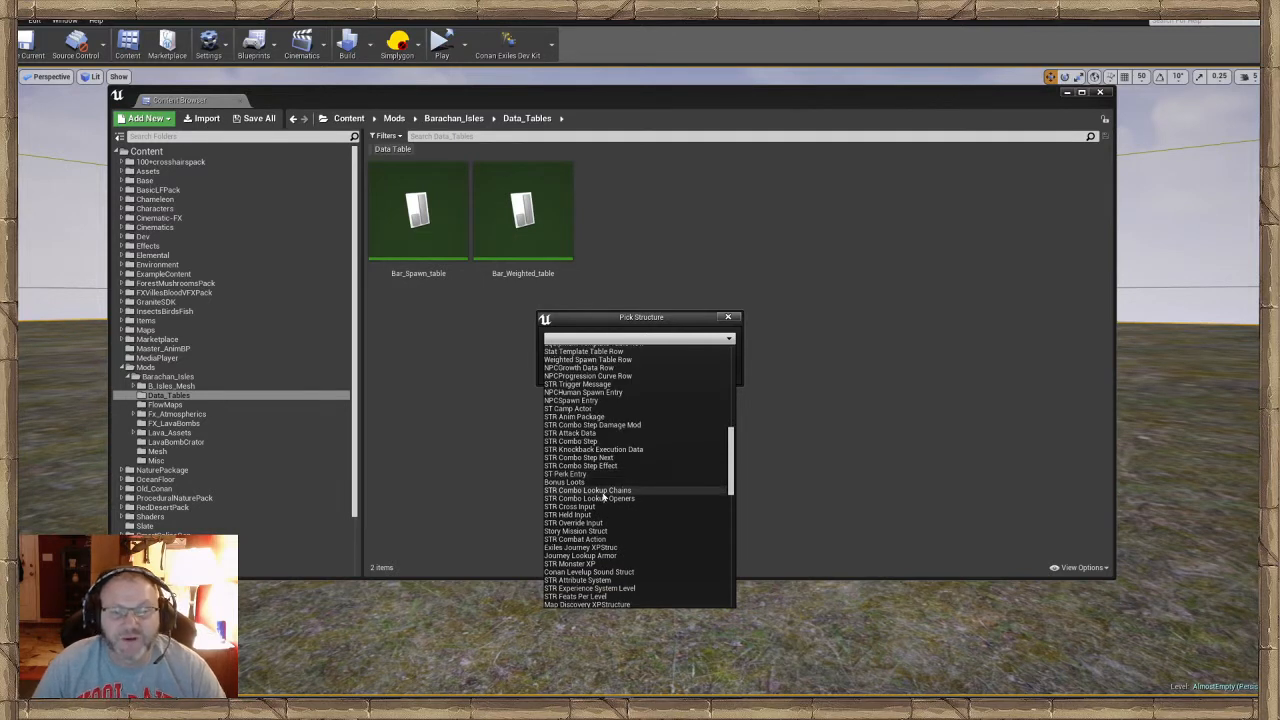
scroll(603, 497, "down", 3)
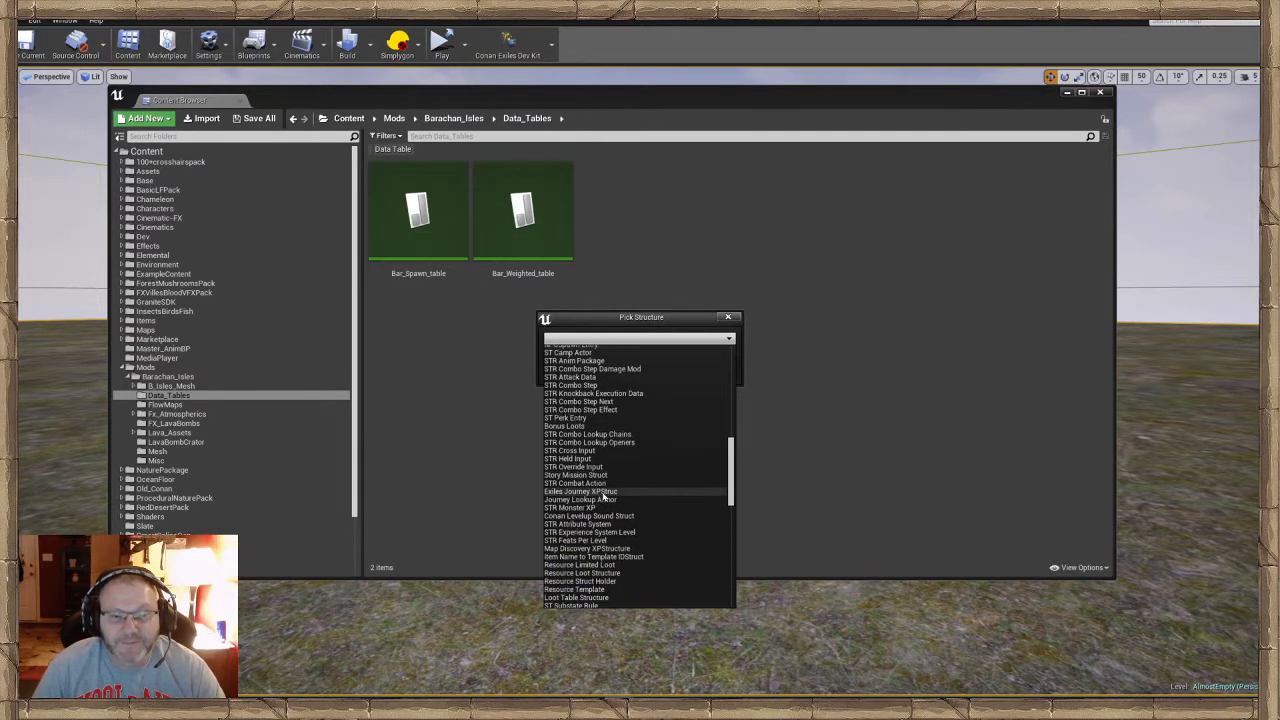
scroll(603, 497, "down", 3)
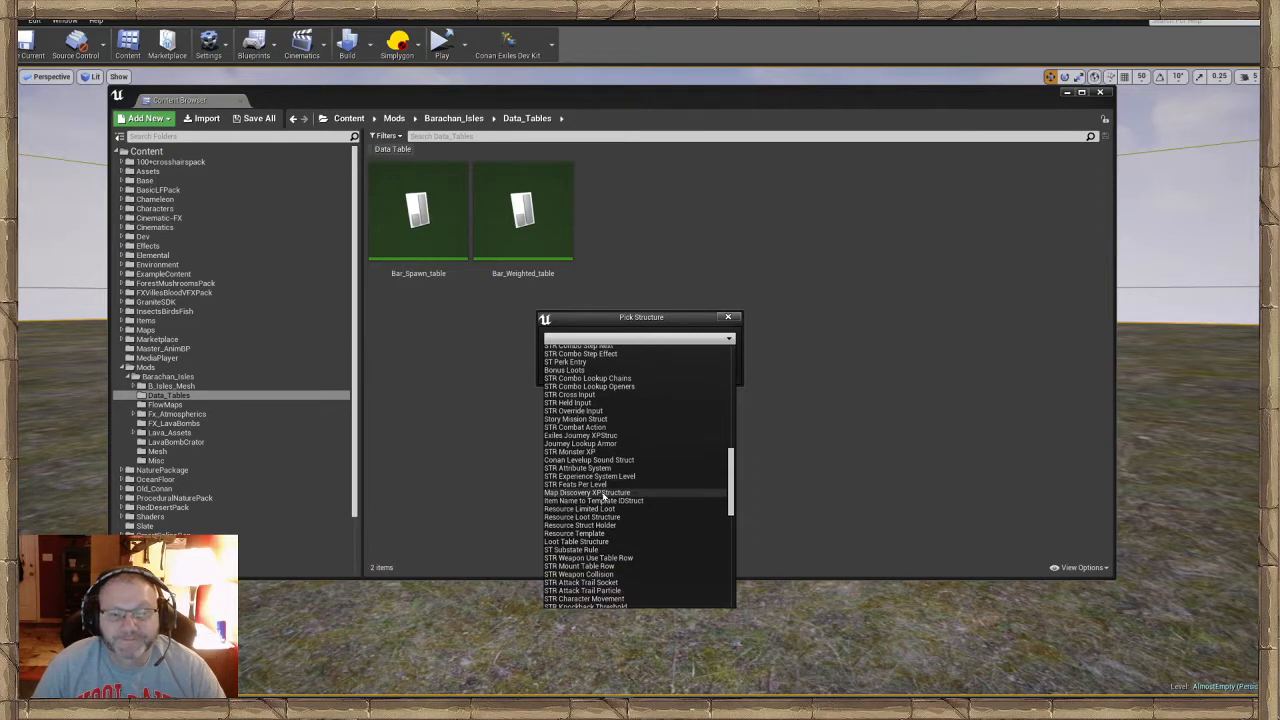
scroll(603, 497, "down", 1)
scroll(603, 497, "down", 3)
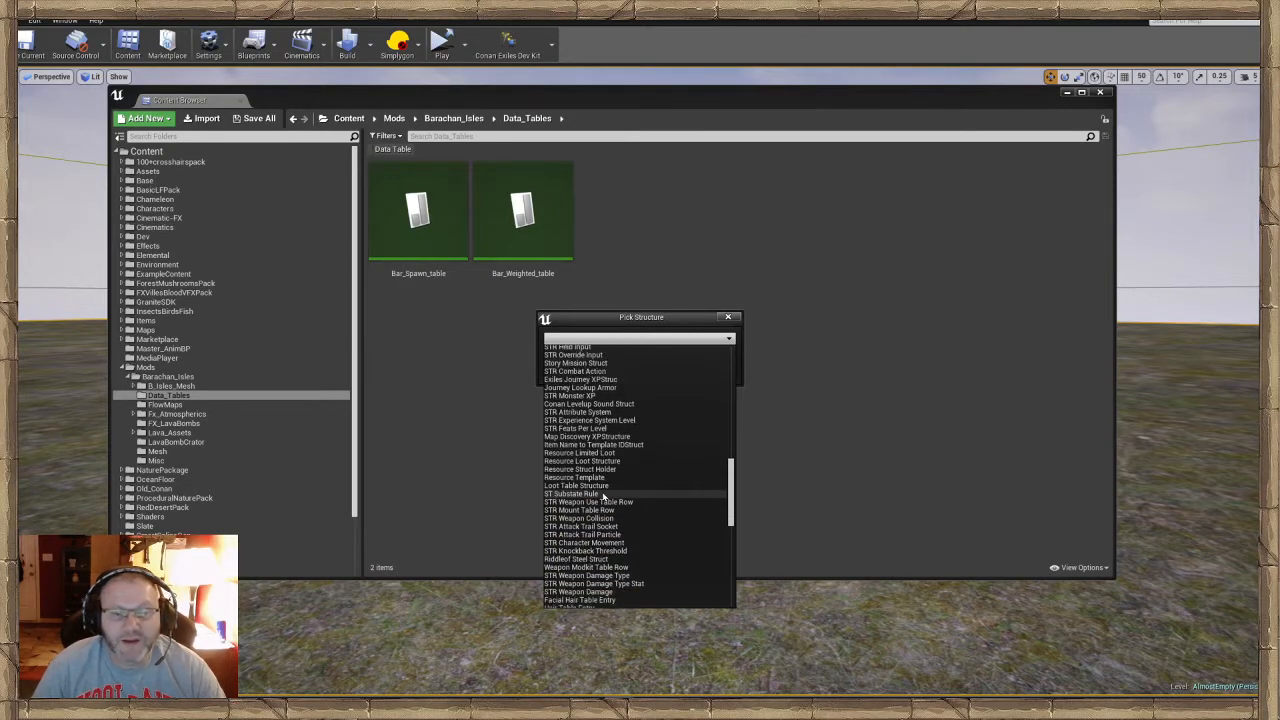
scroll(603, 497, "down", 6)
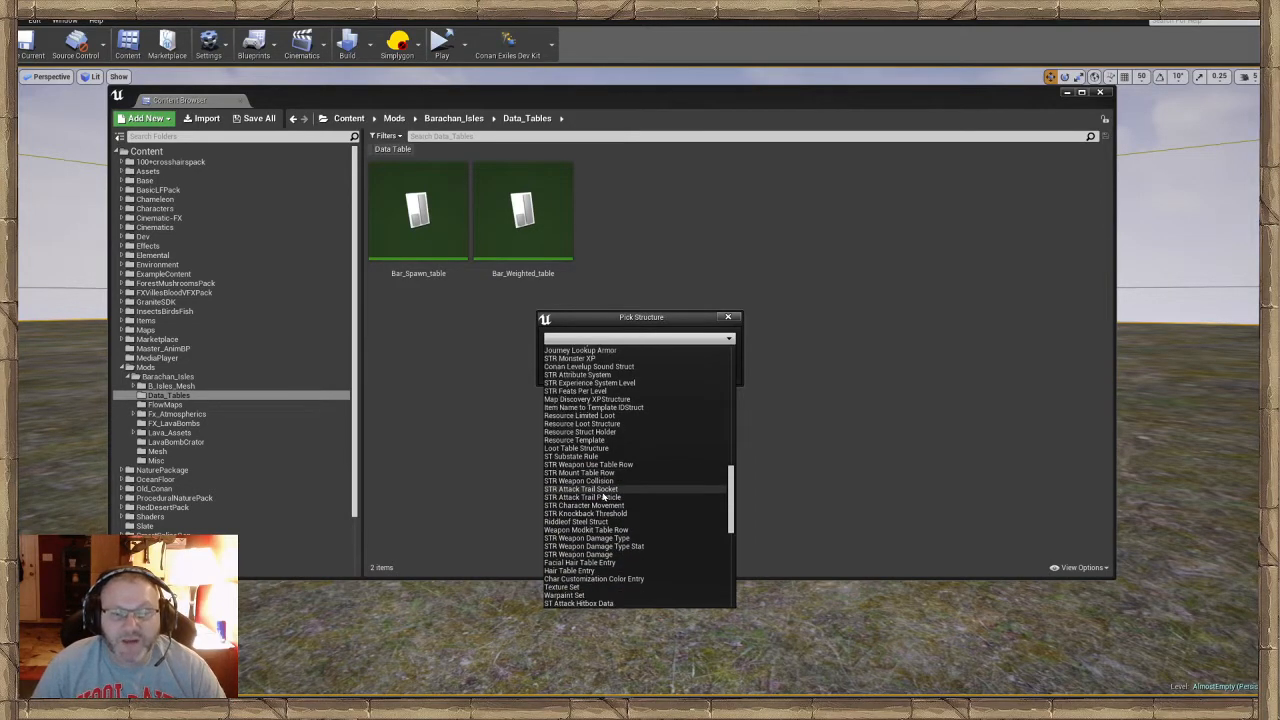
scroll(600, 497, "down", 1)
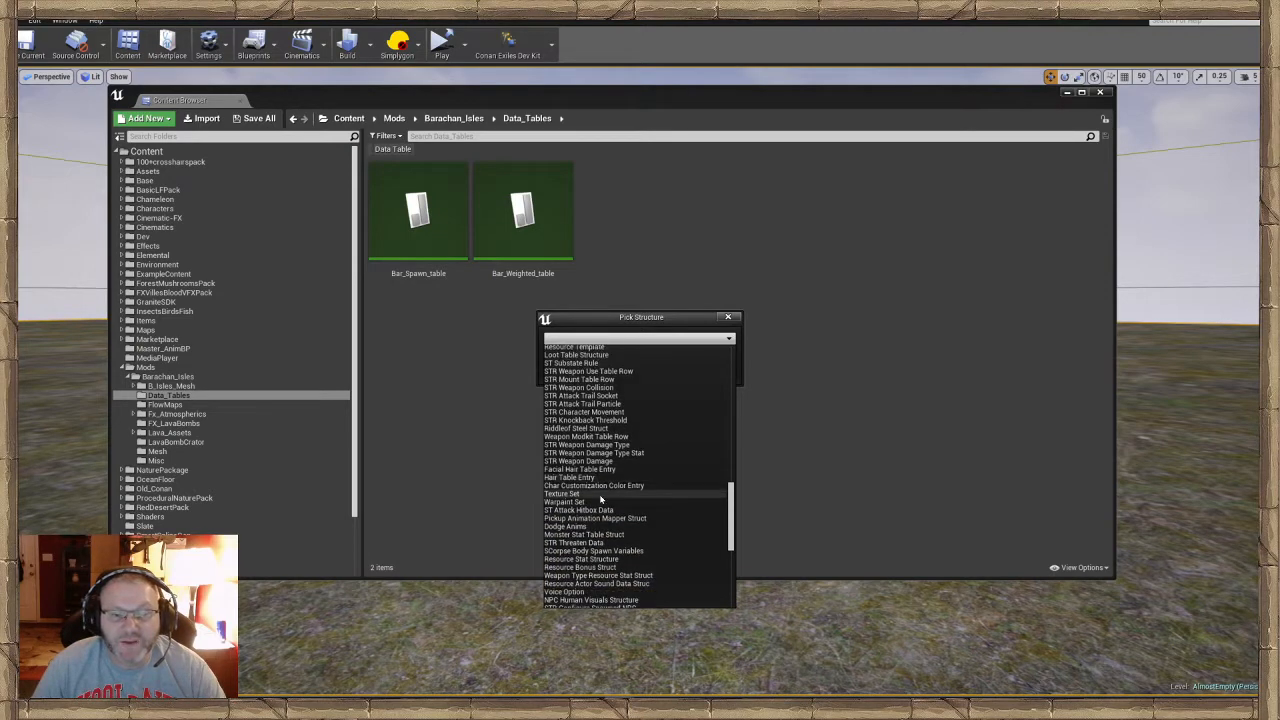
scroll(600, 497, "down", 2)
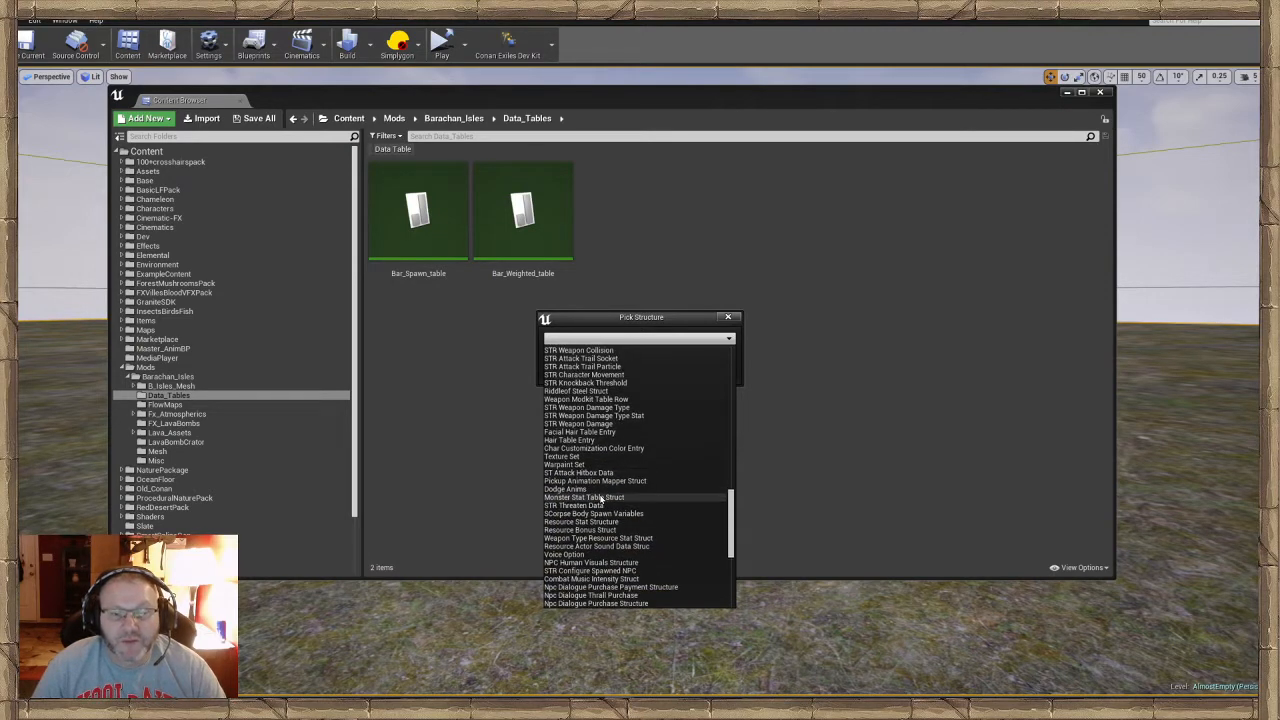
scroll(600, 497, "down", 7)
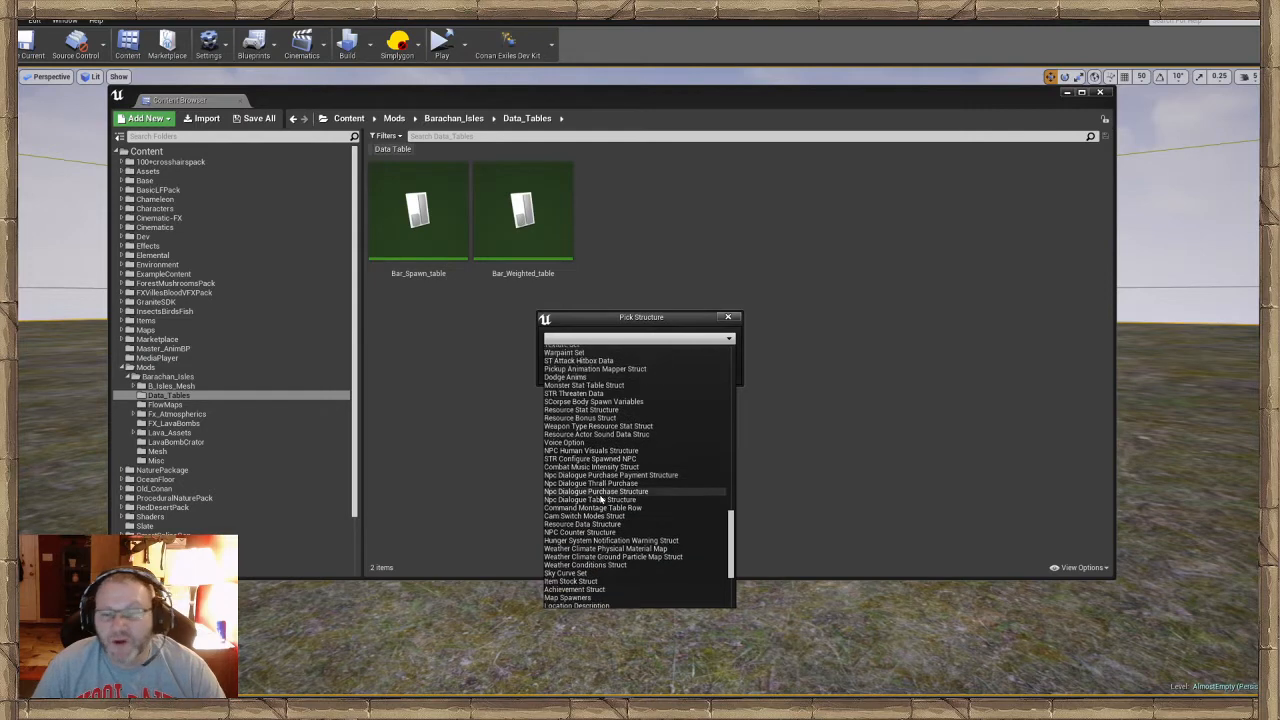
scroll(600, 497, "down", 1)
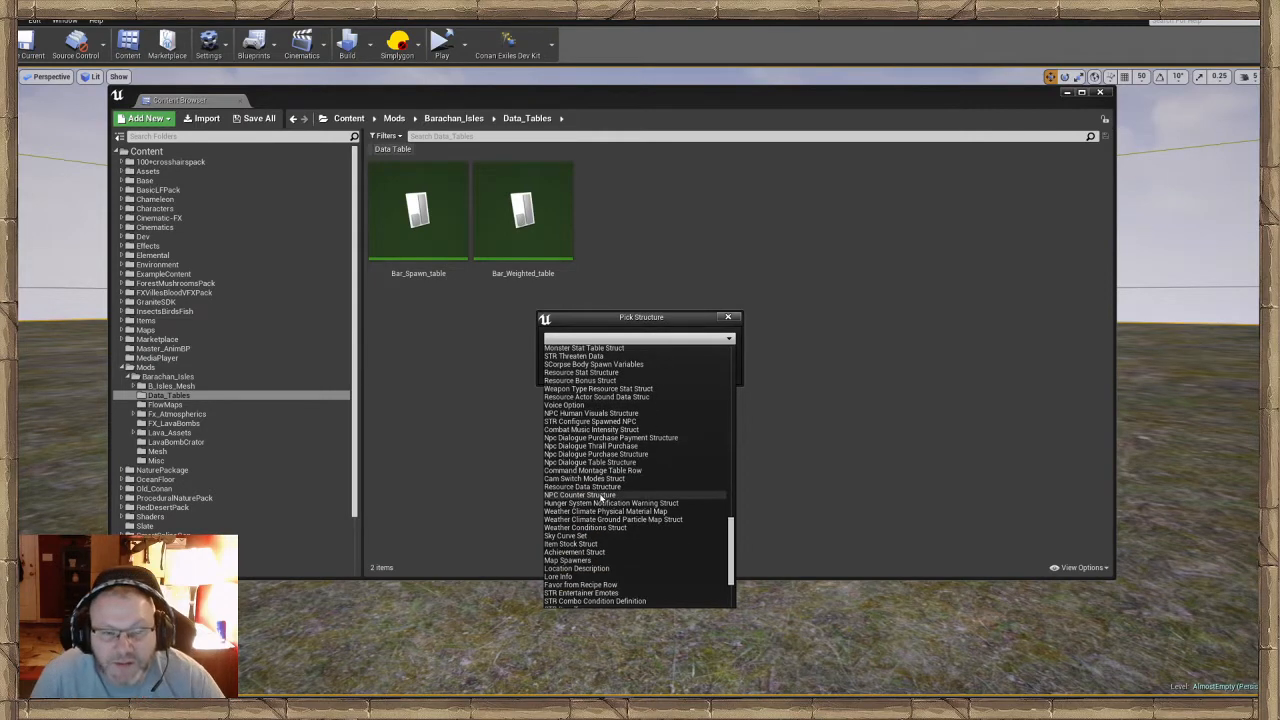
scroll(601, 499, "up", 8)
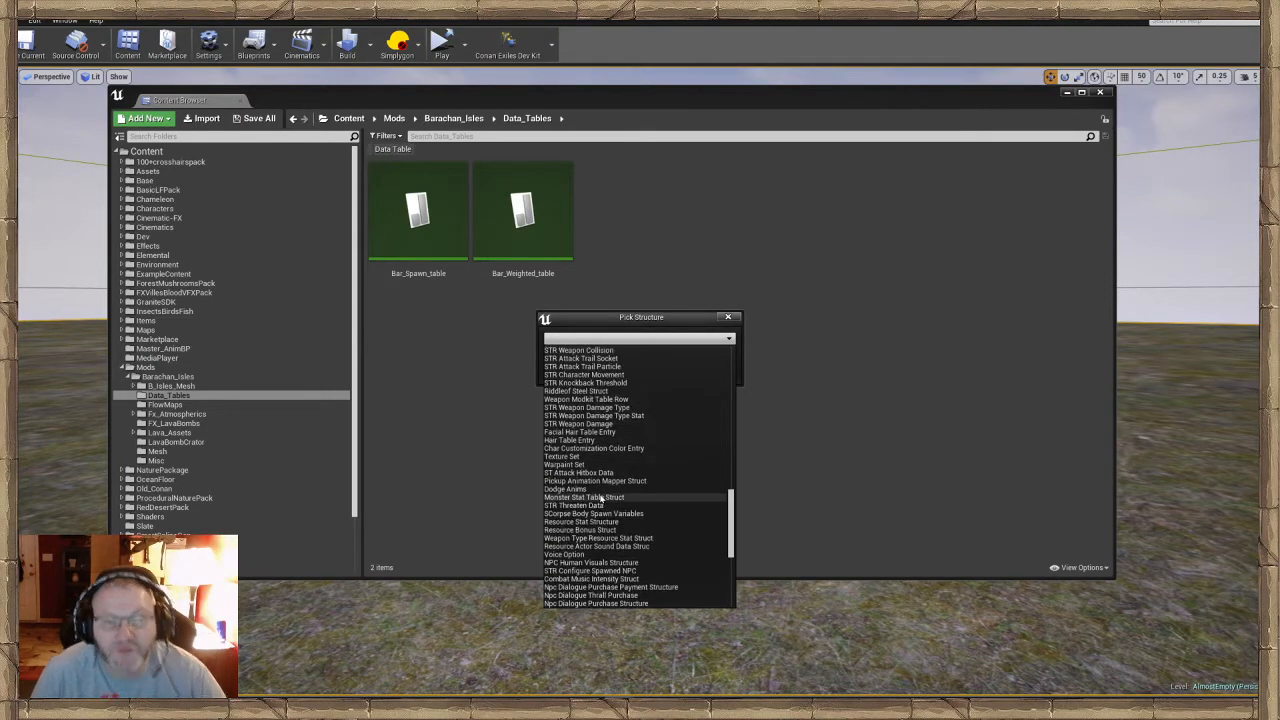
scroll(598, 497, "down", 8)
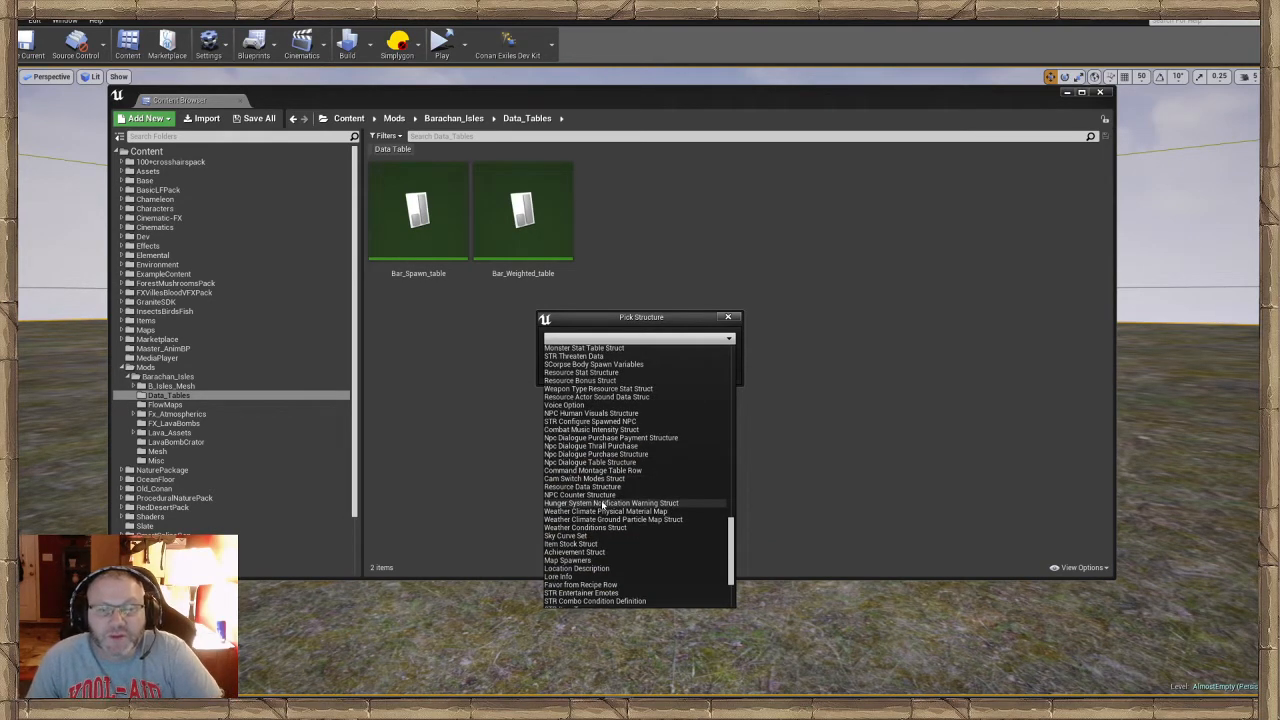
left_click(923, 431)
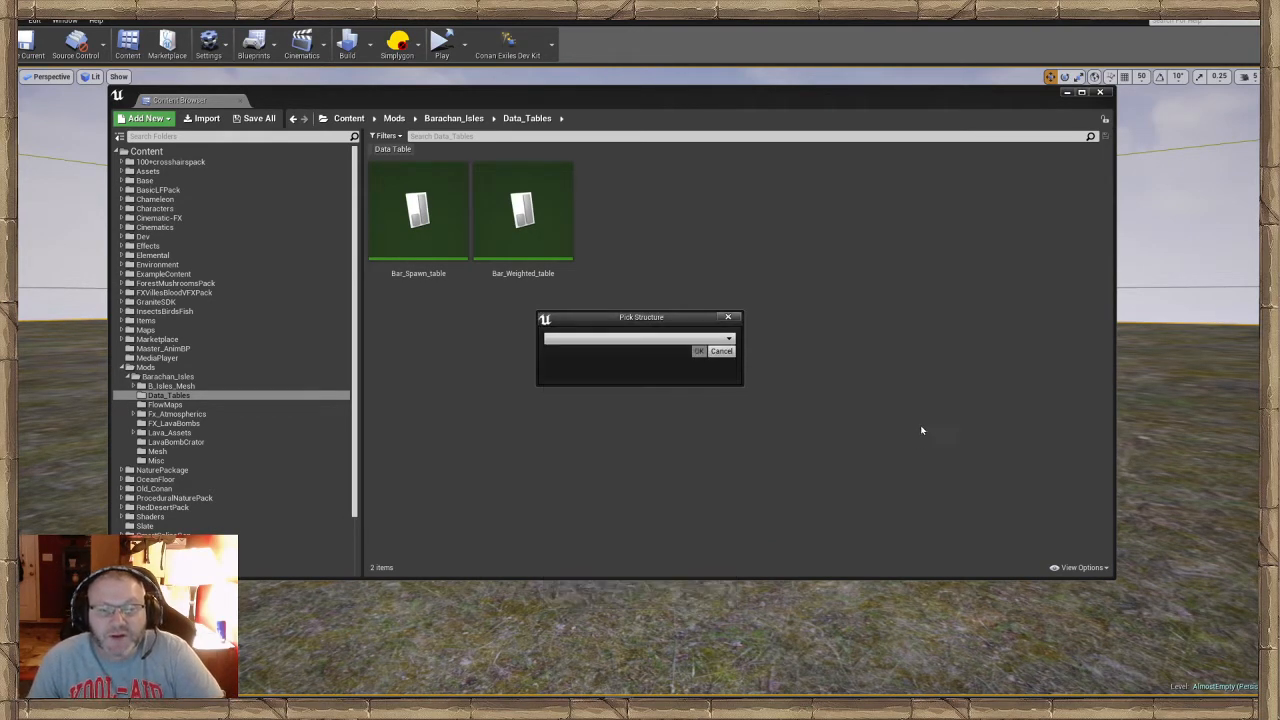
left_click(721, 351)
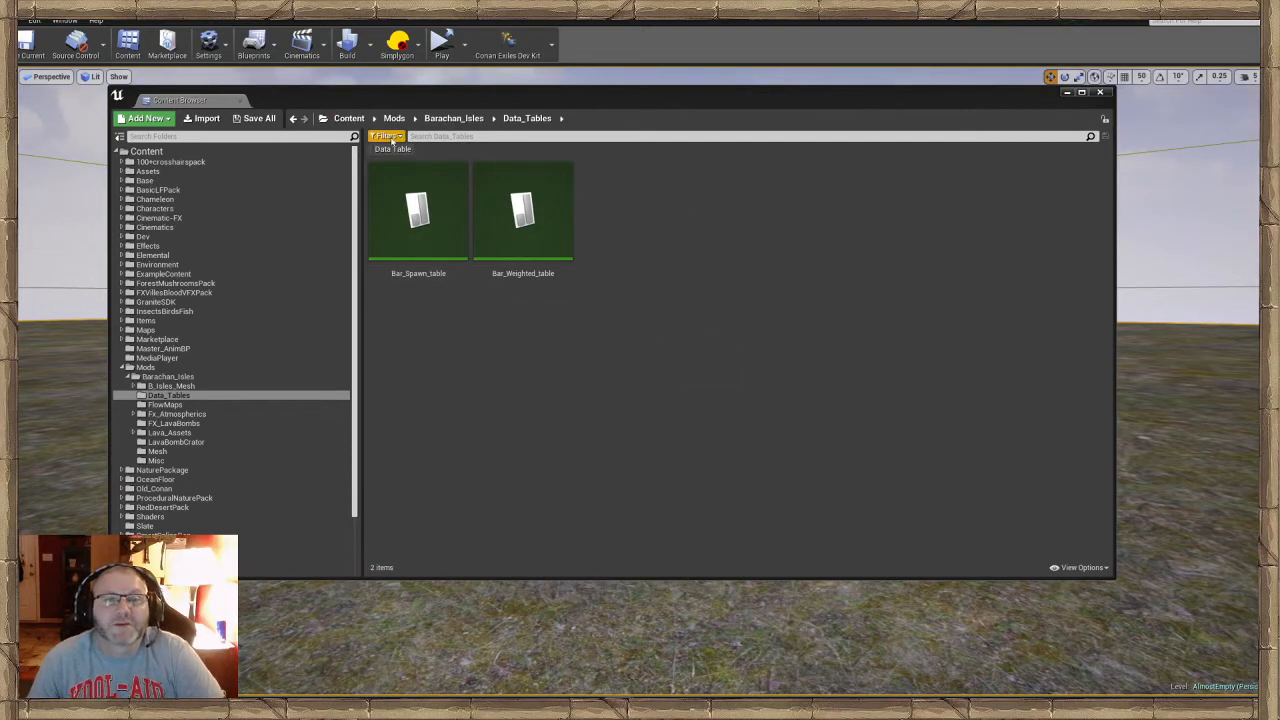
Search the whole Content folder for "Equipment" with the Data Table filter on, and open EquipmentTemplateDataTable
left_click(349, 118)
left_click(434, 136)
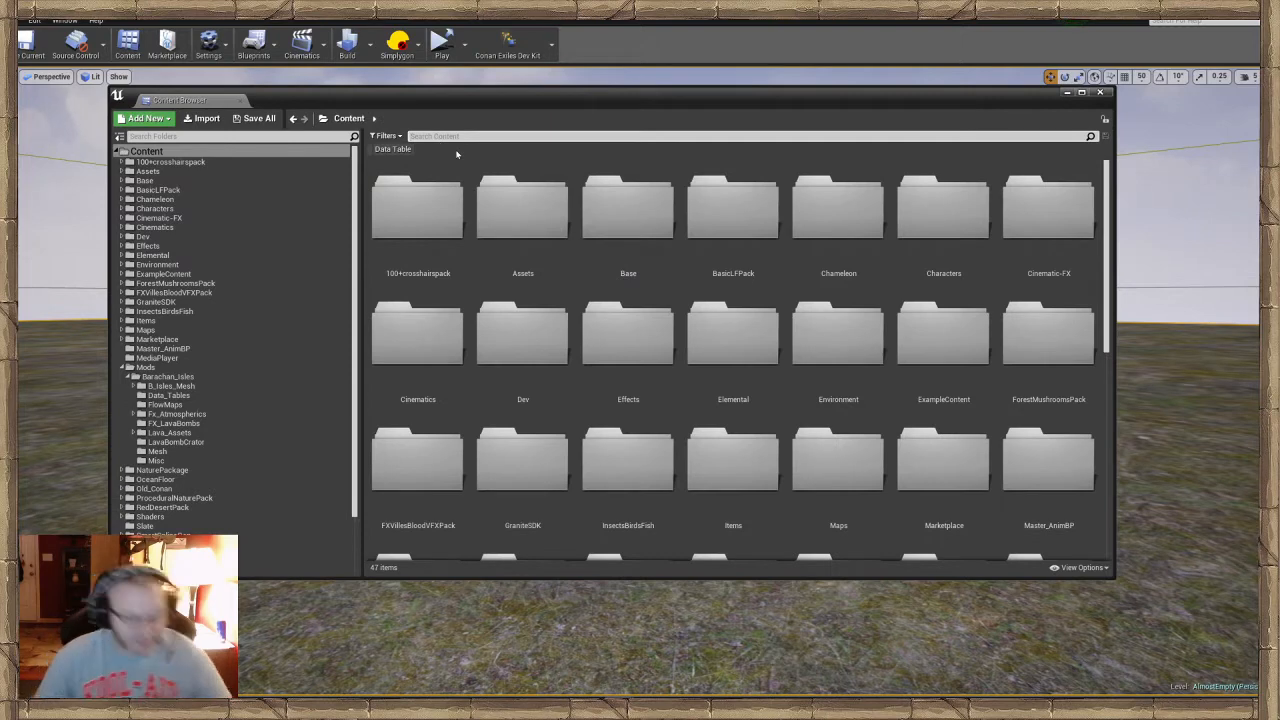
type("E")
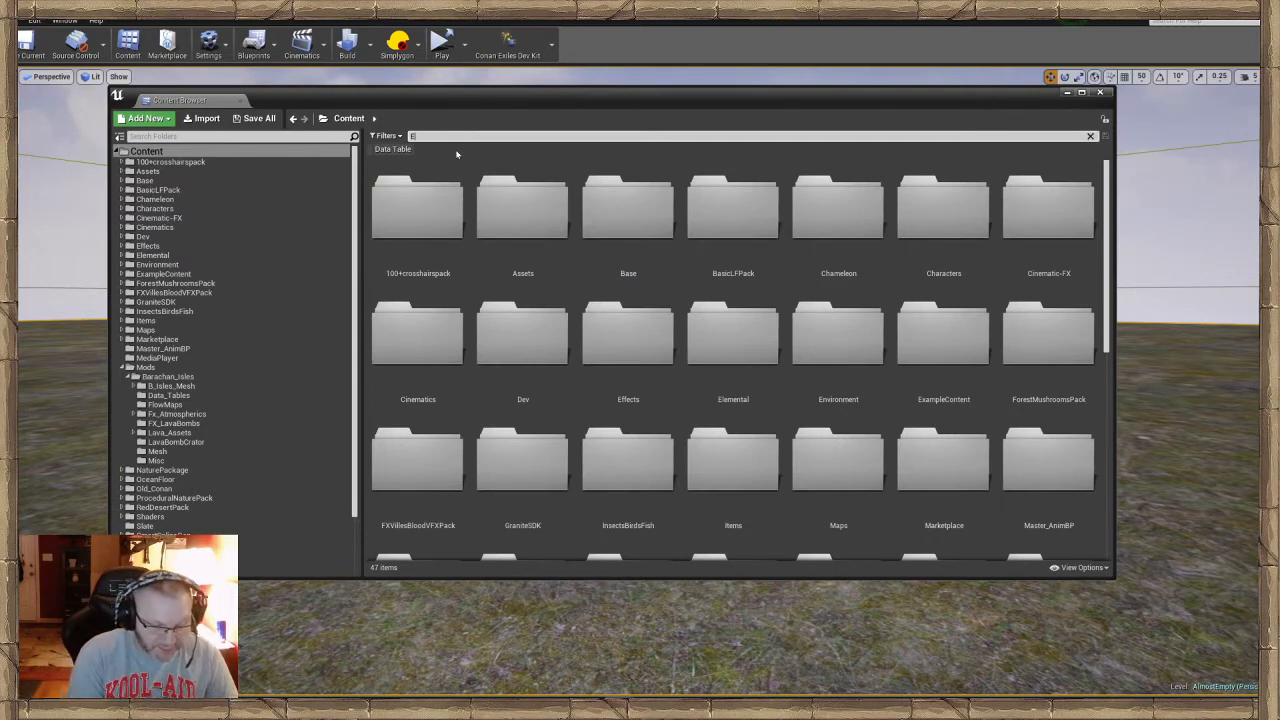
type("qui")
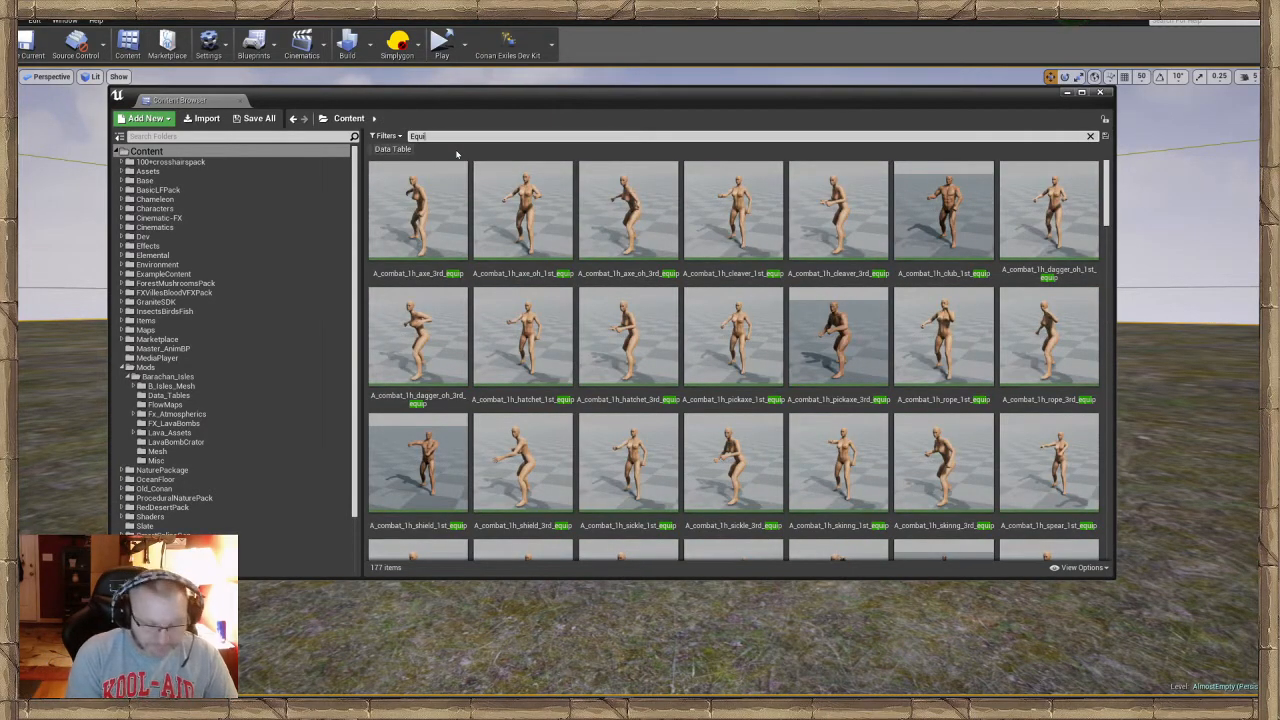
type("pment")
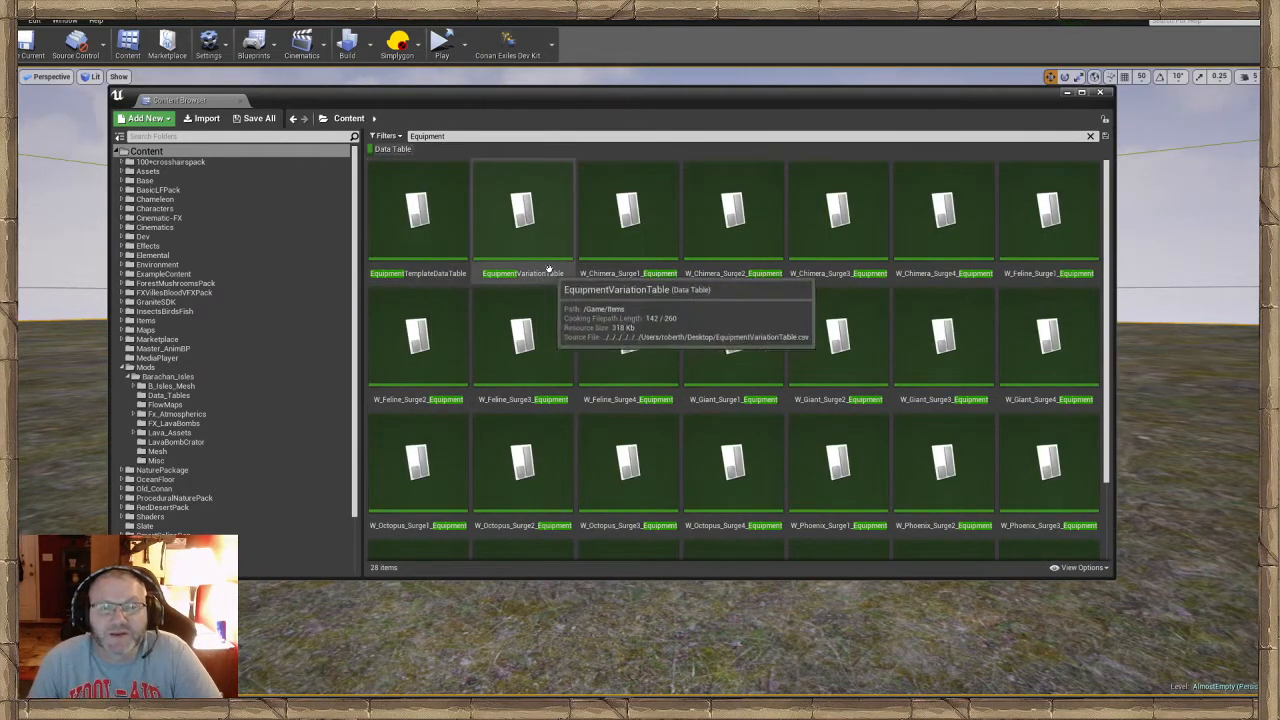
left_click(447, 259)
double_click(447, 259)
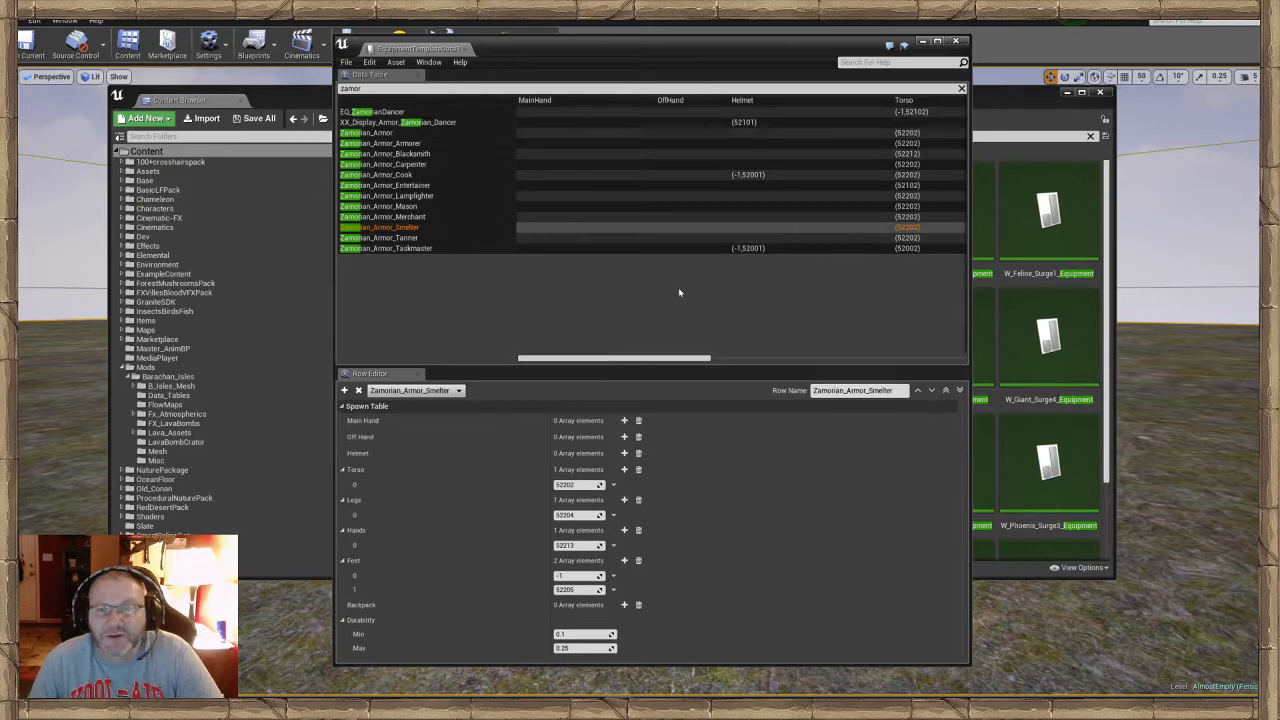
Clear the "zamor" row search in the equipment table, and move the table window and the Content Browser apart
left_click(961, 88)
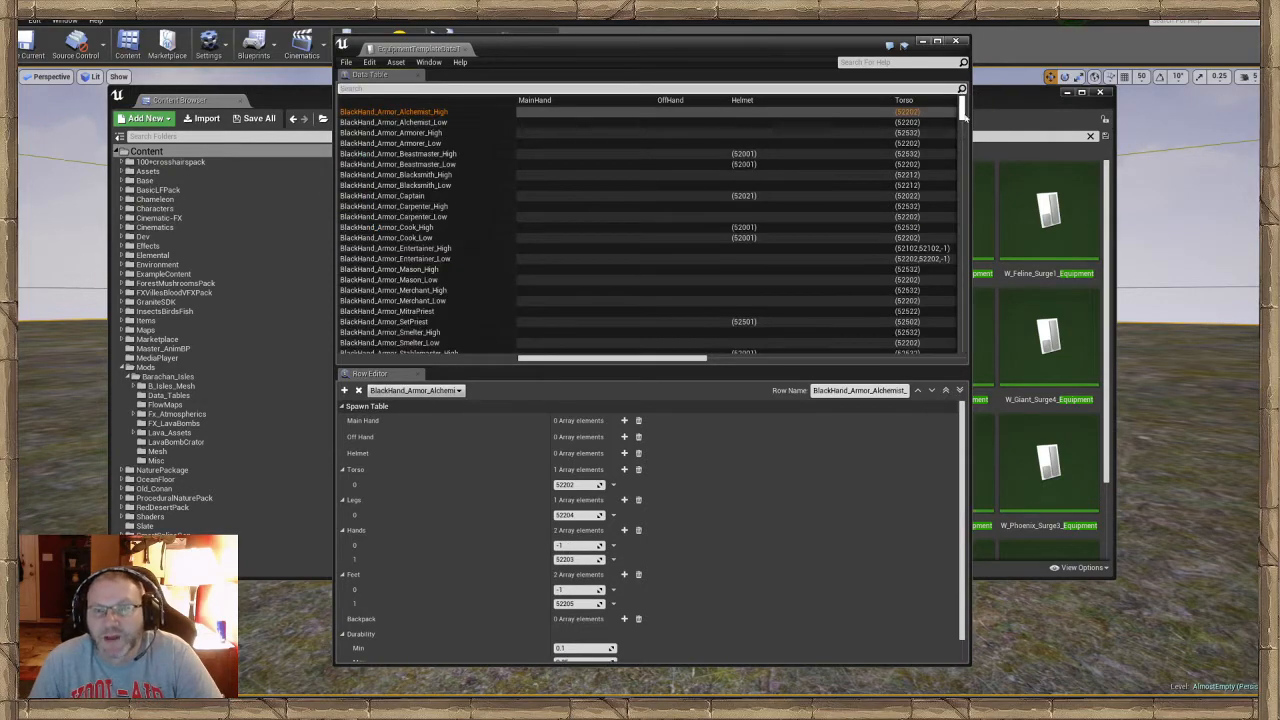
mouse_move(964, 116)
left_mouse_down()
mouse_move(961, 345)
mouse_move(970, 93)
left_mouse_up()
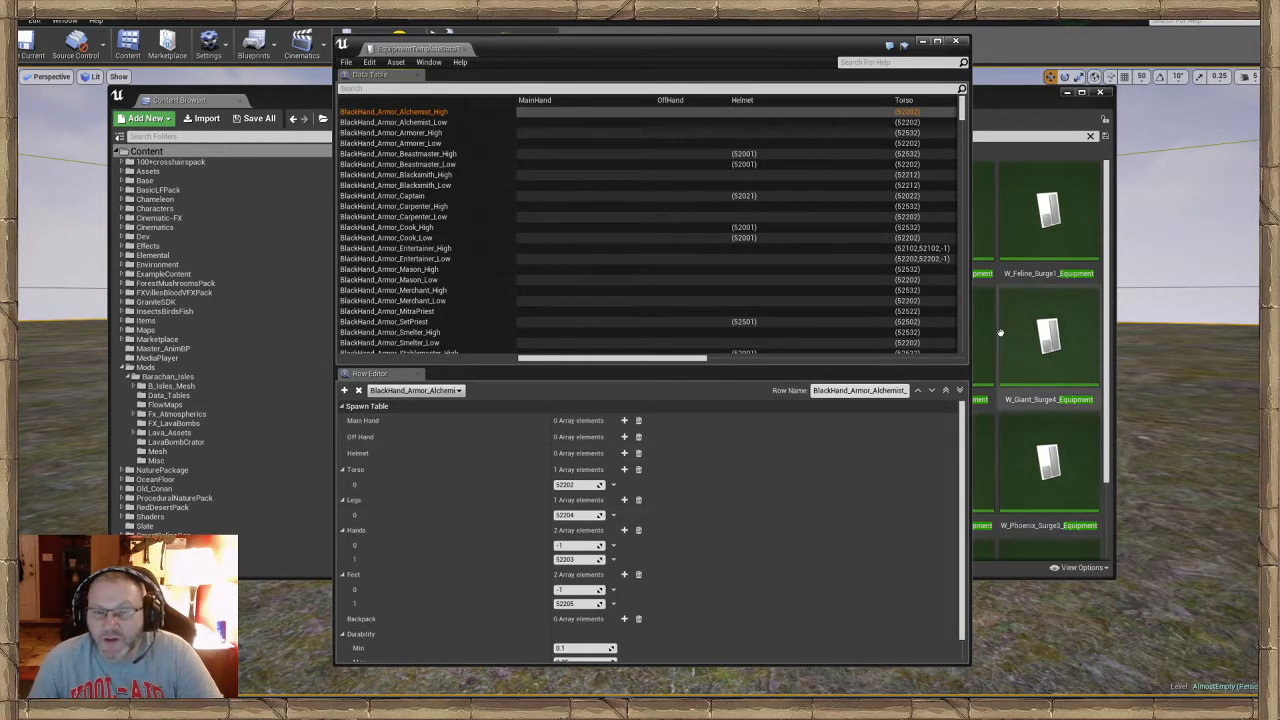
left_click_drag(753, 42, 572, 40)
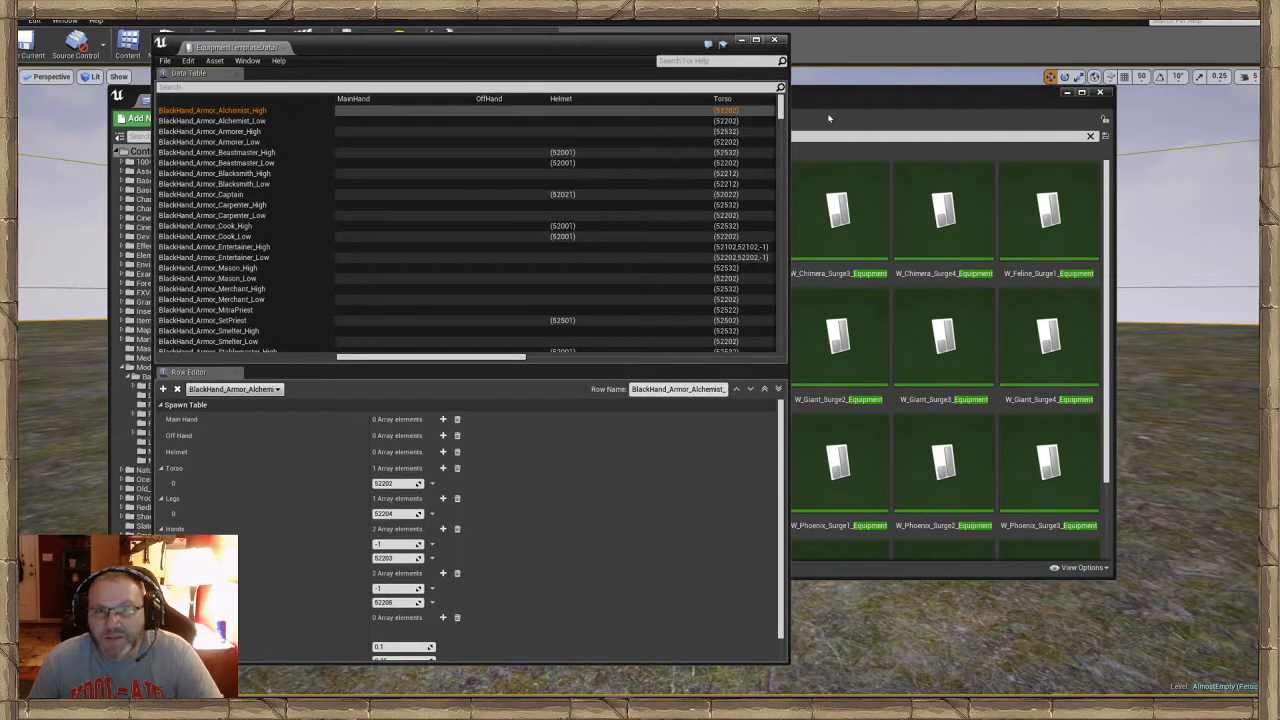
left_click(783, 141)
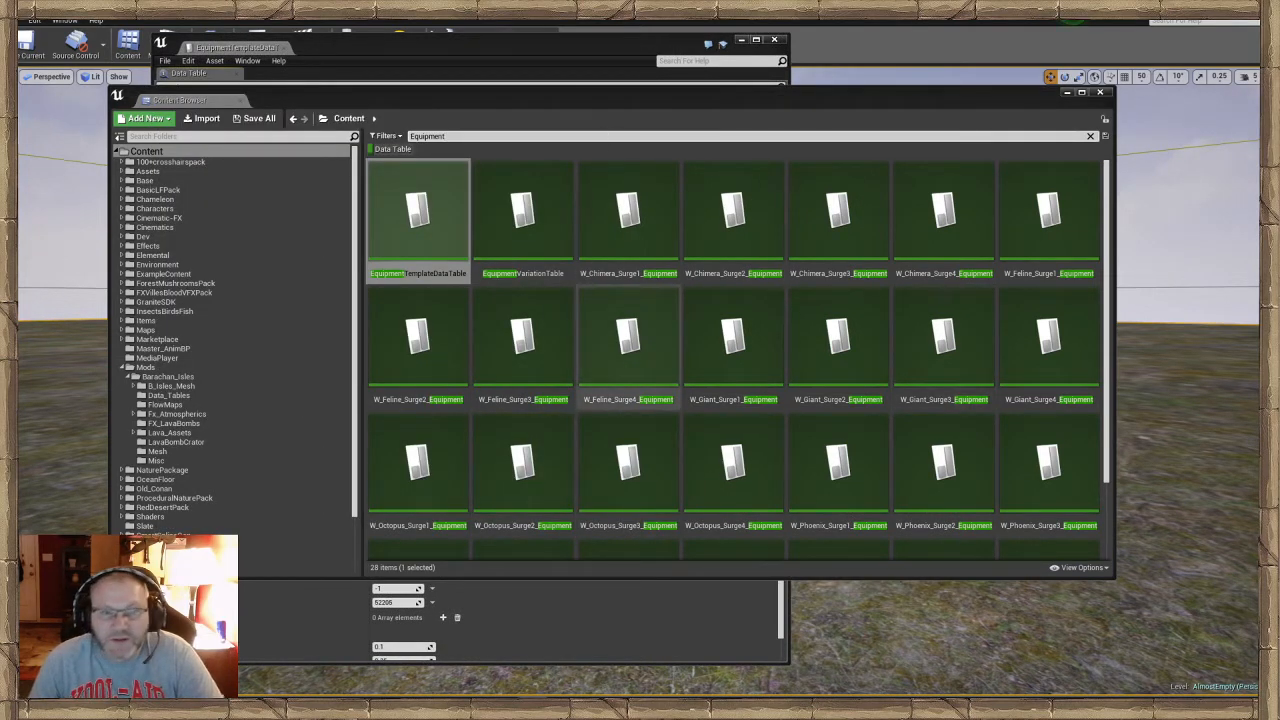
left_click_drag(605, 96, 669, 95)
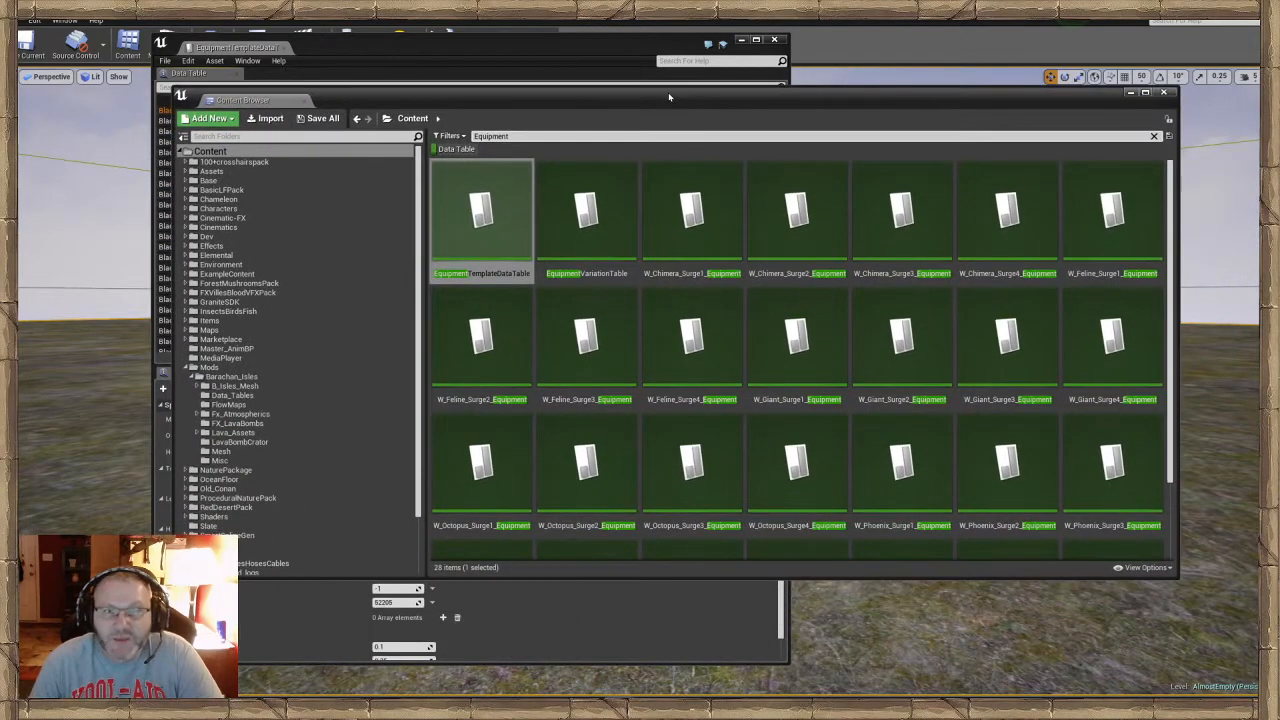
Start a new data table asset in the Data_Tables folder of the Barachan_Isles mod
left_click(261, 397)
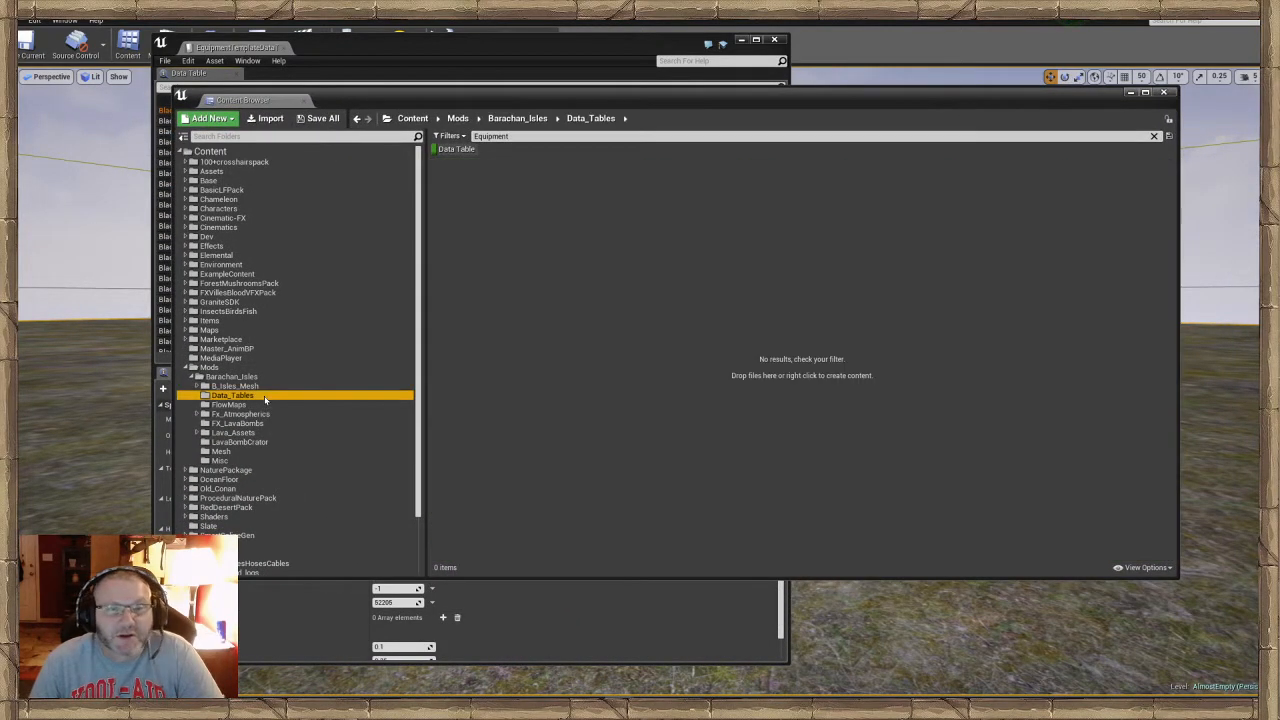
right_click(532, 290)
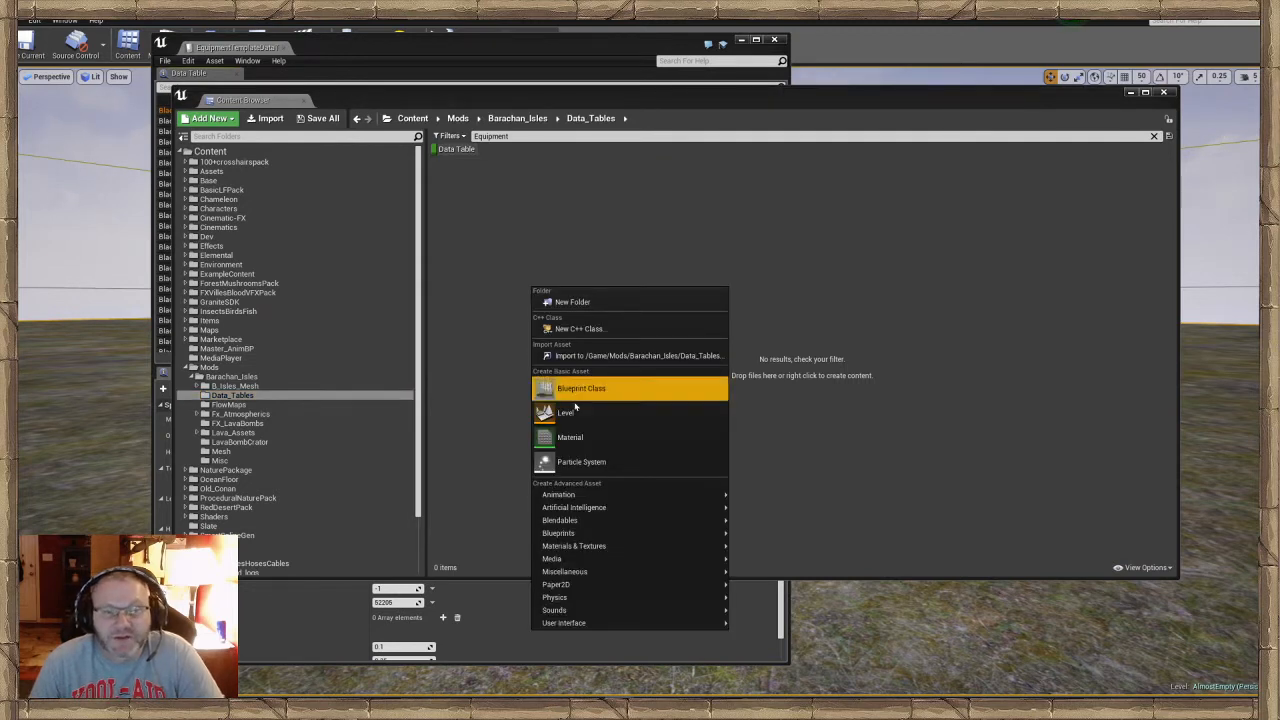
mouse_move(580, 522)
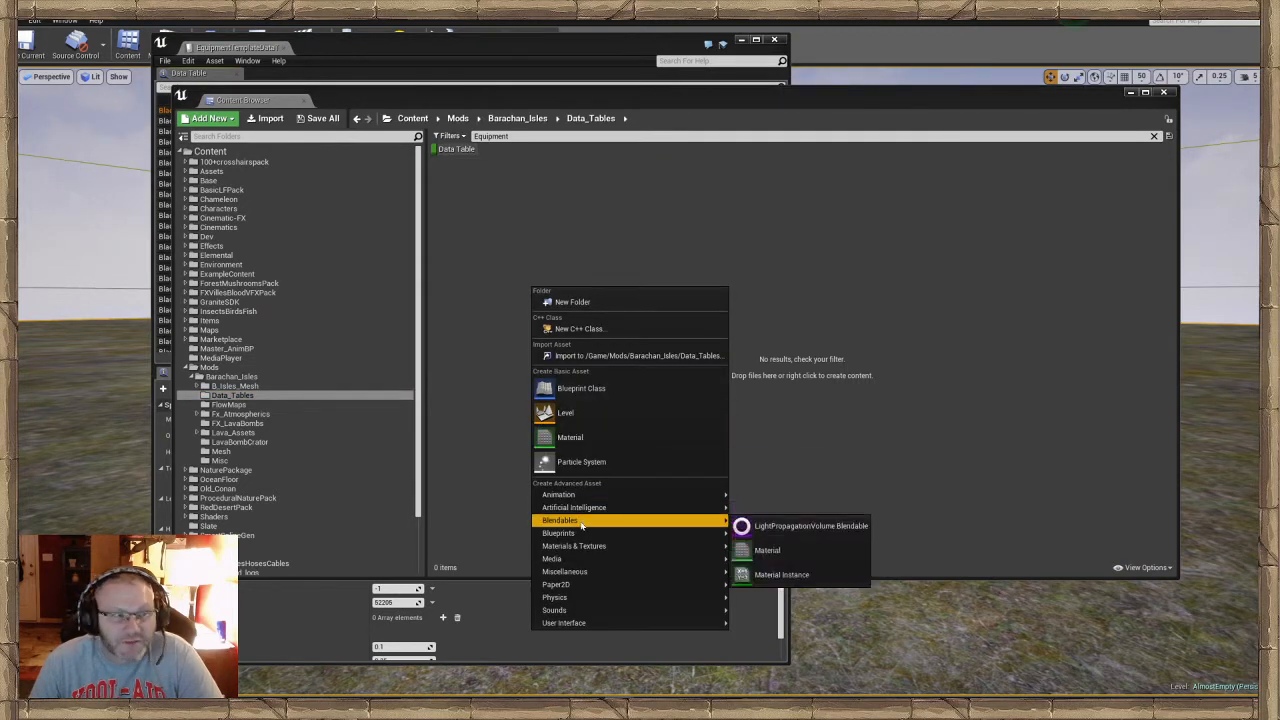
mouse_move(674, 576)
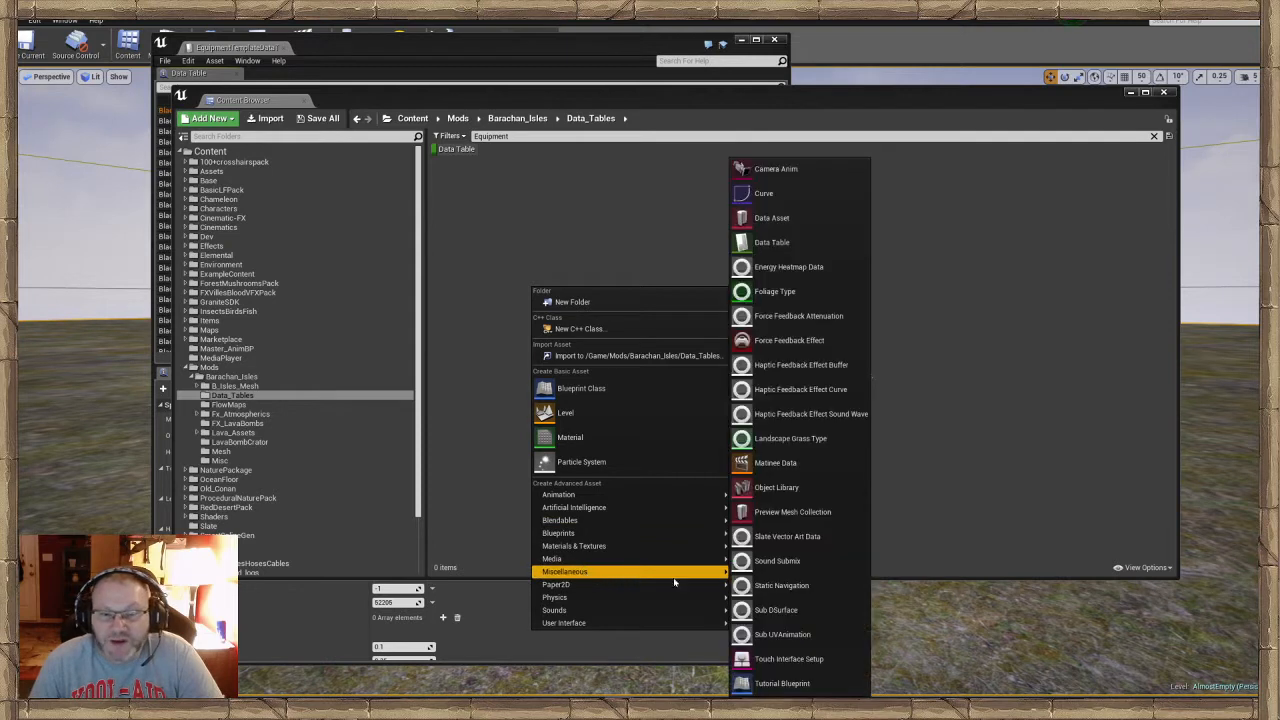
left_click(775, 242)
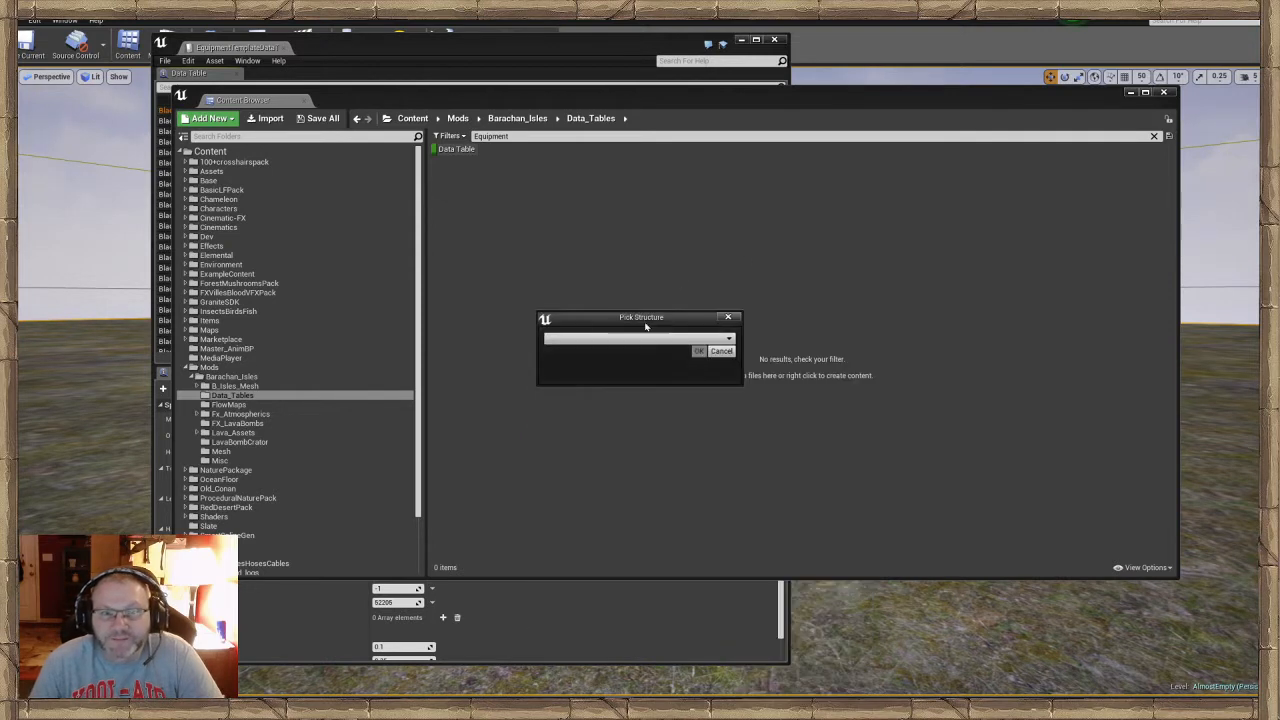
Choose Equipment Template Table Row as the row structure and create the data table
left_click(727, 340)
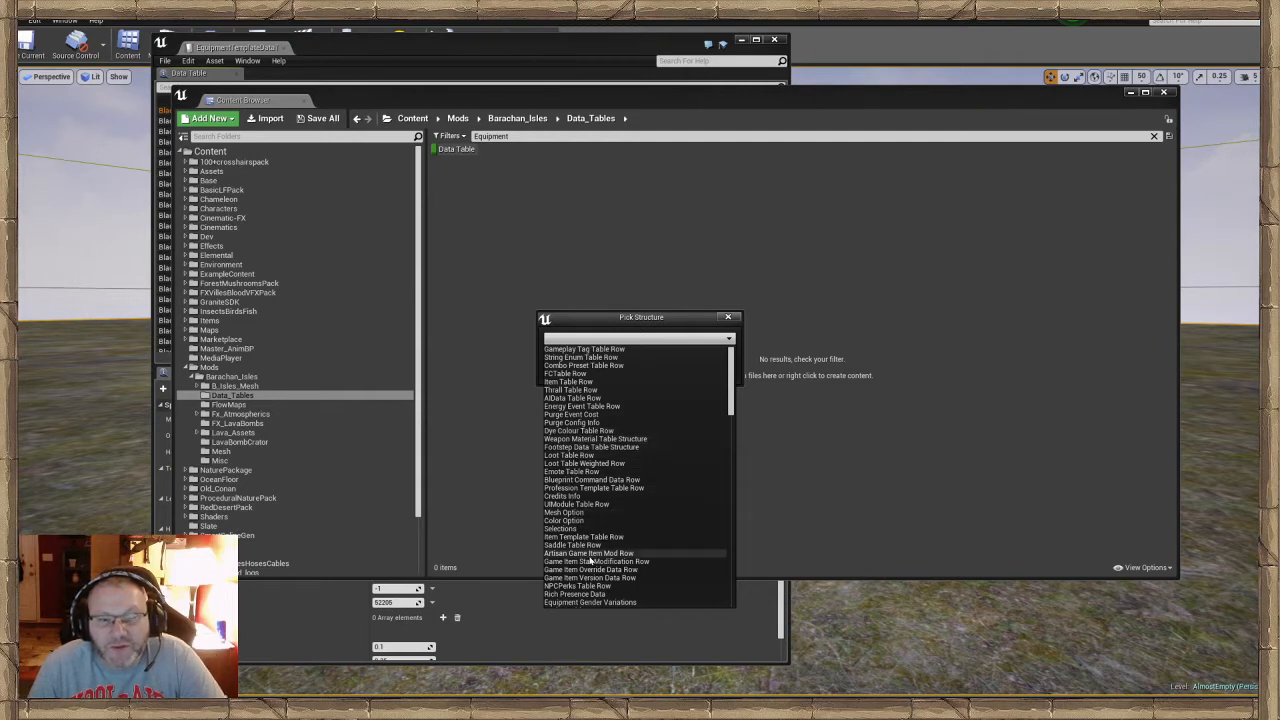
scroll(588, 578, "down", 1)
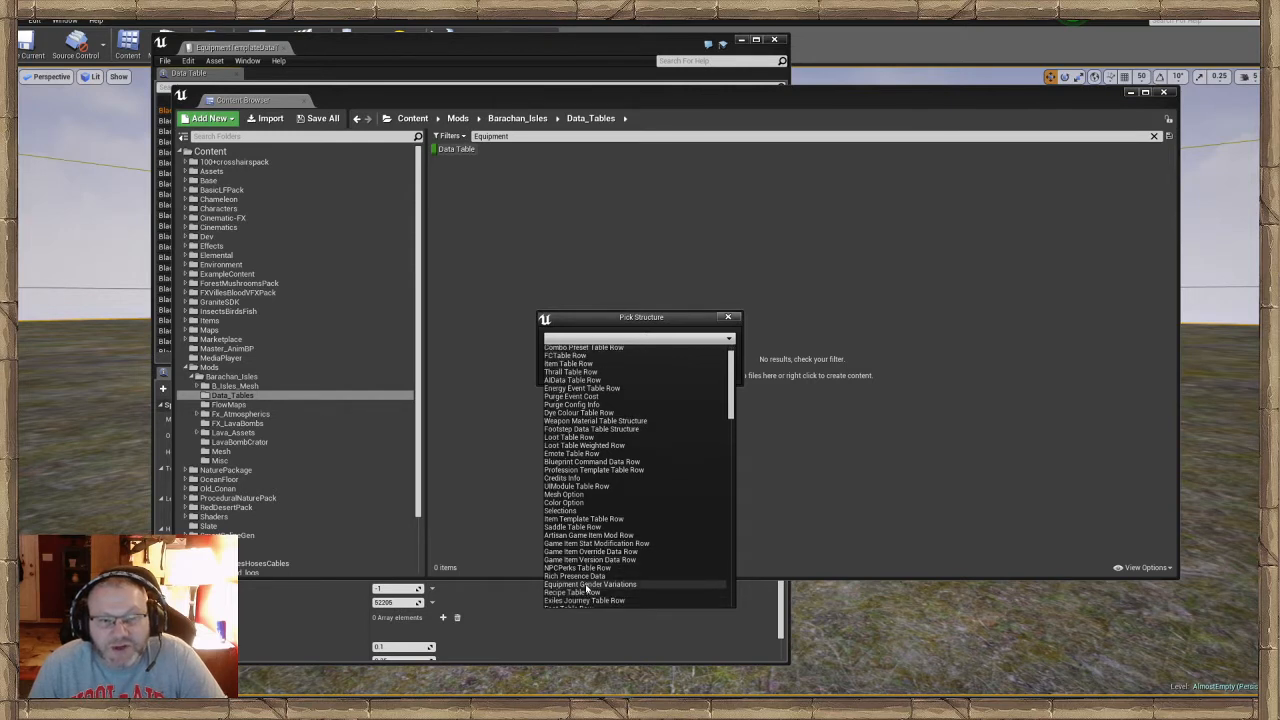
scroll(586, 592, "down", 2)
scroll(586, 590, "down", 3)
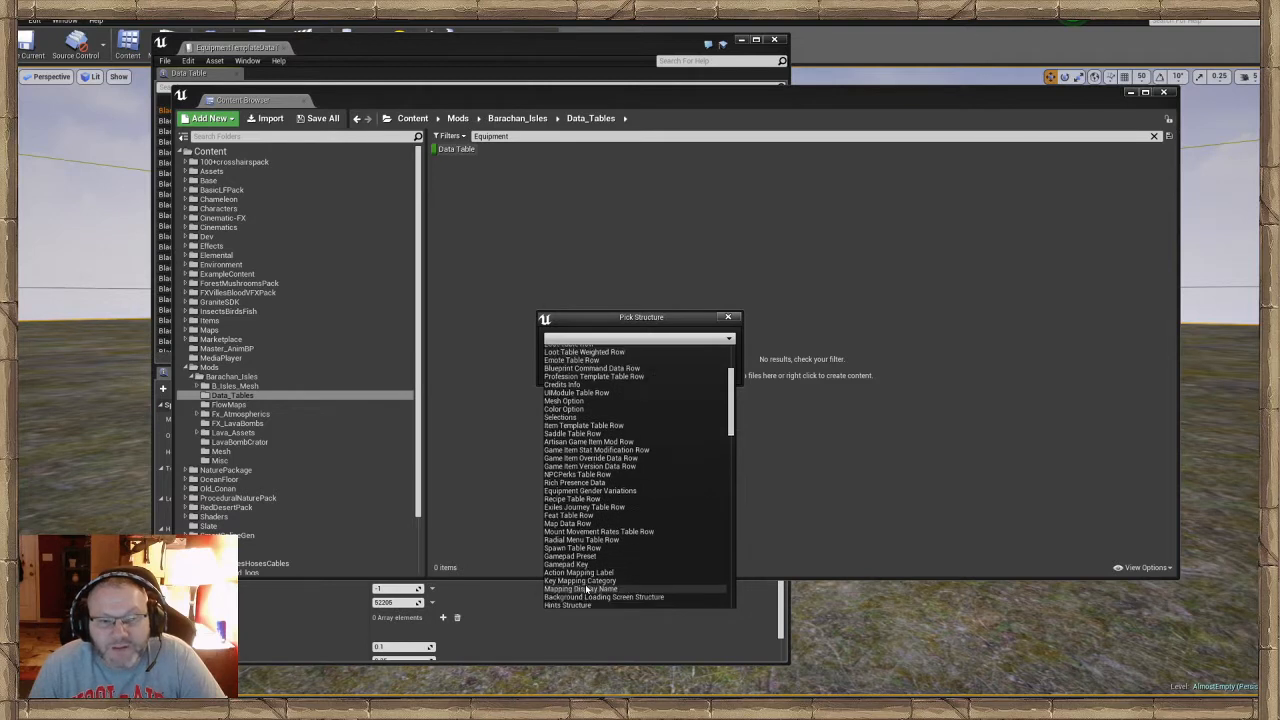
scroll(585, 584, "down", 2)
scroll(586, 590, "down", 2)
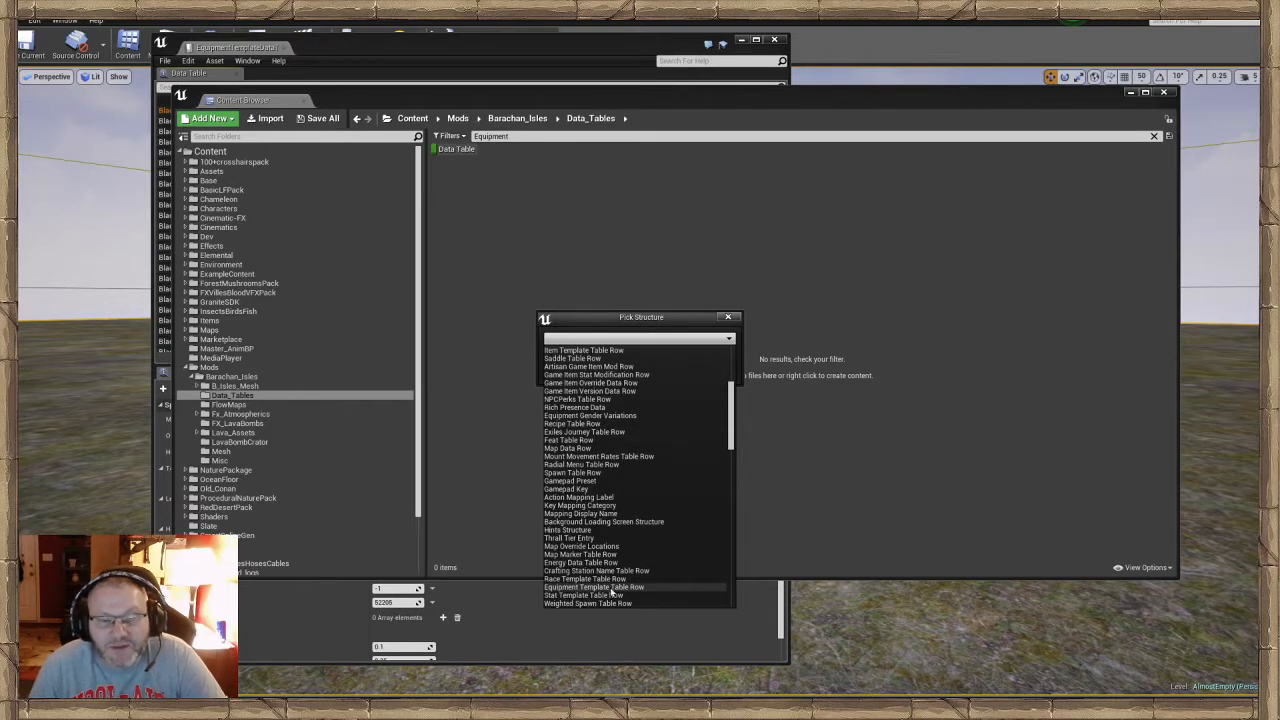
left_click(610, 588)
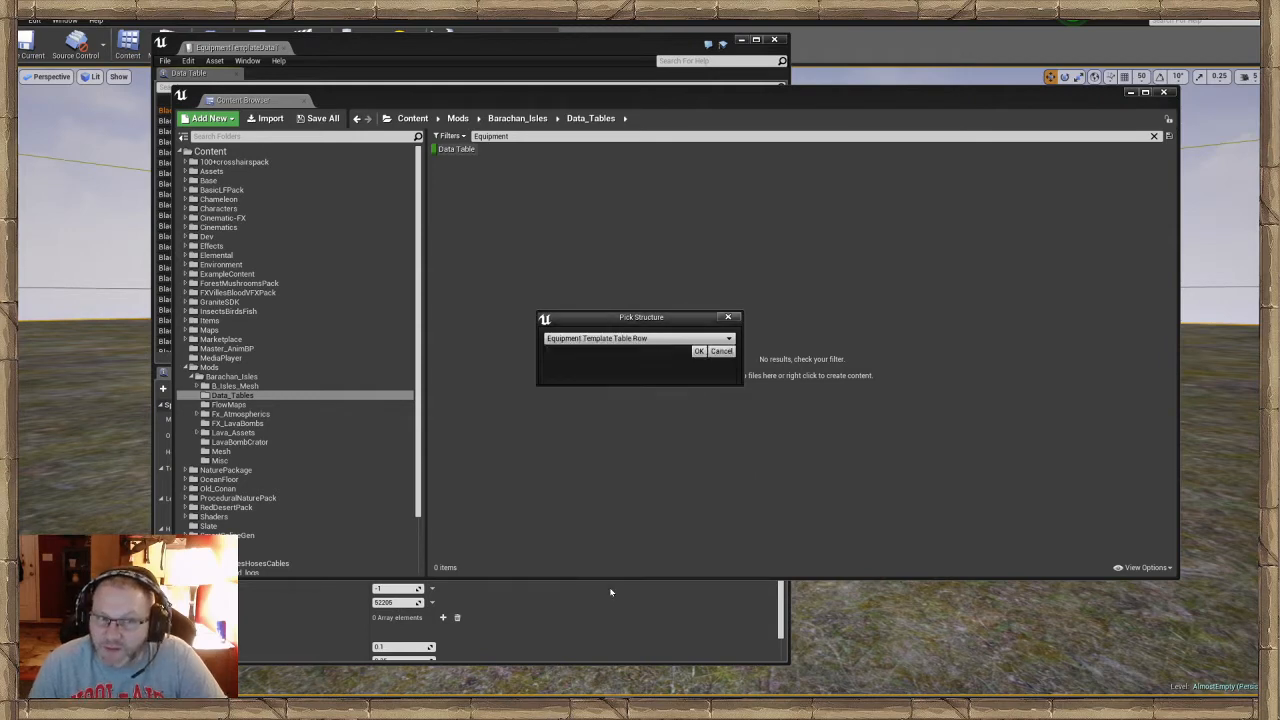
left_click(699, 351)
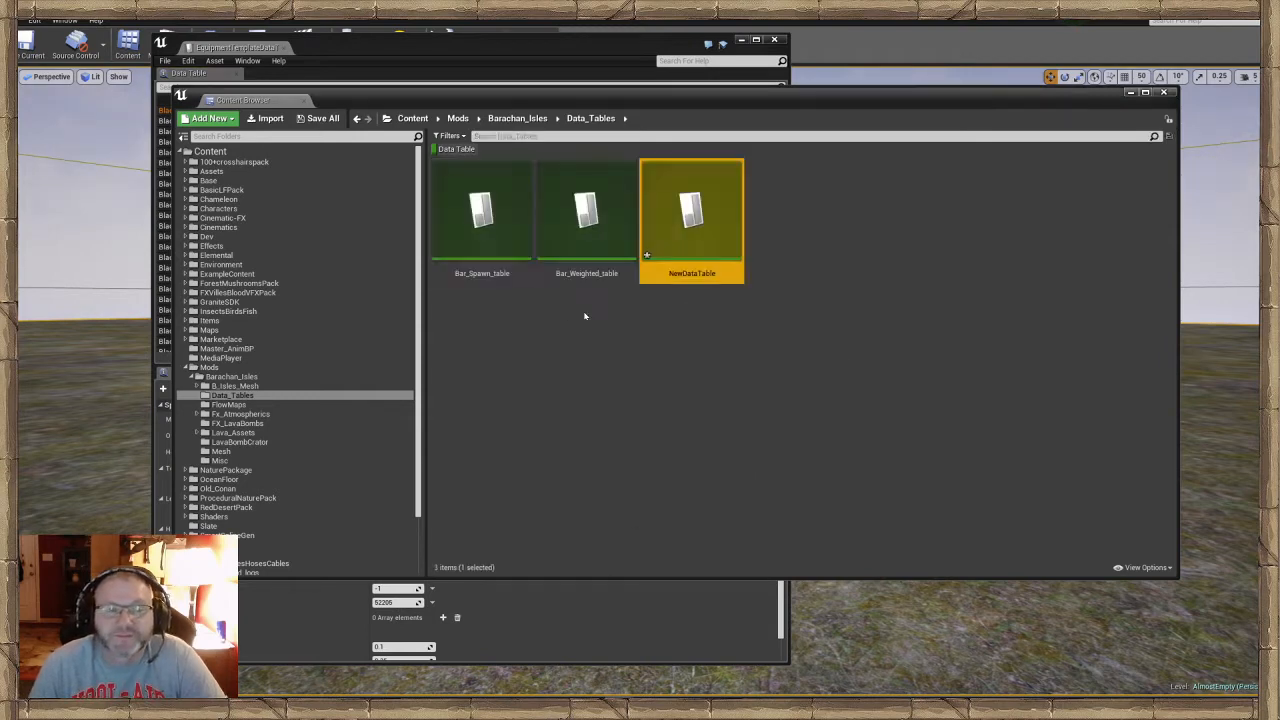
Open the newly created data table and compare its columns with those of EquipmentTemplateDataTable
double_click(694, 270)
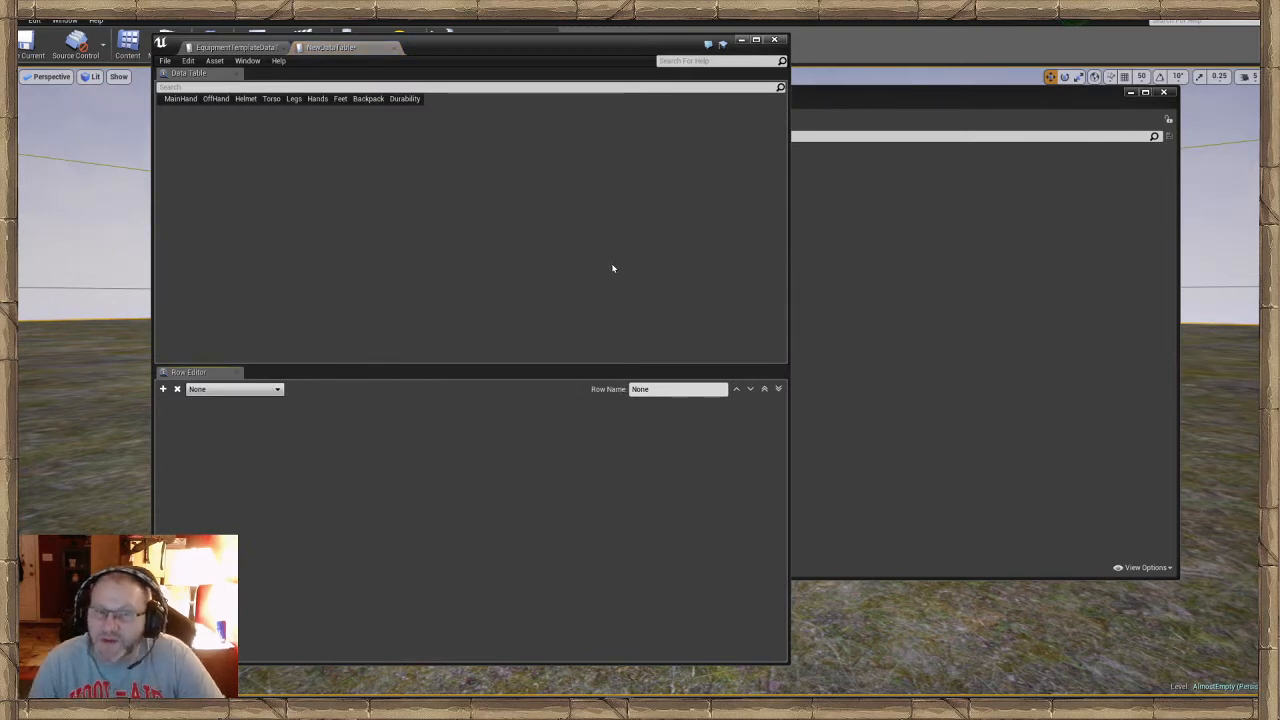
left_click_drag(474, 51, 706, 88)
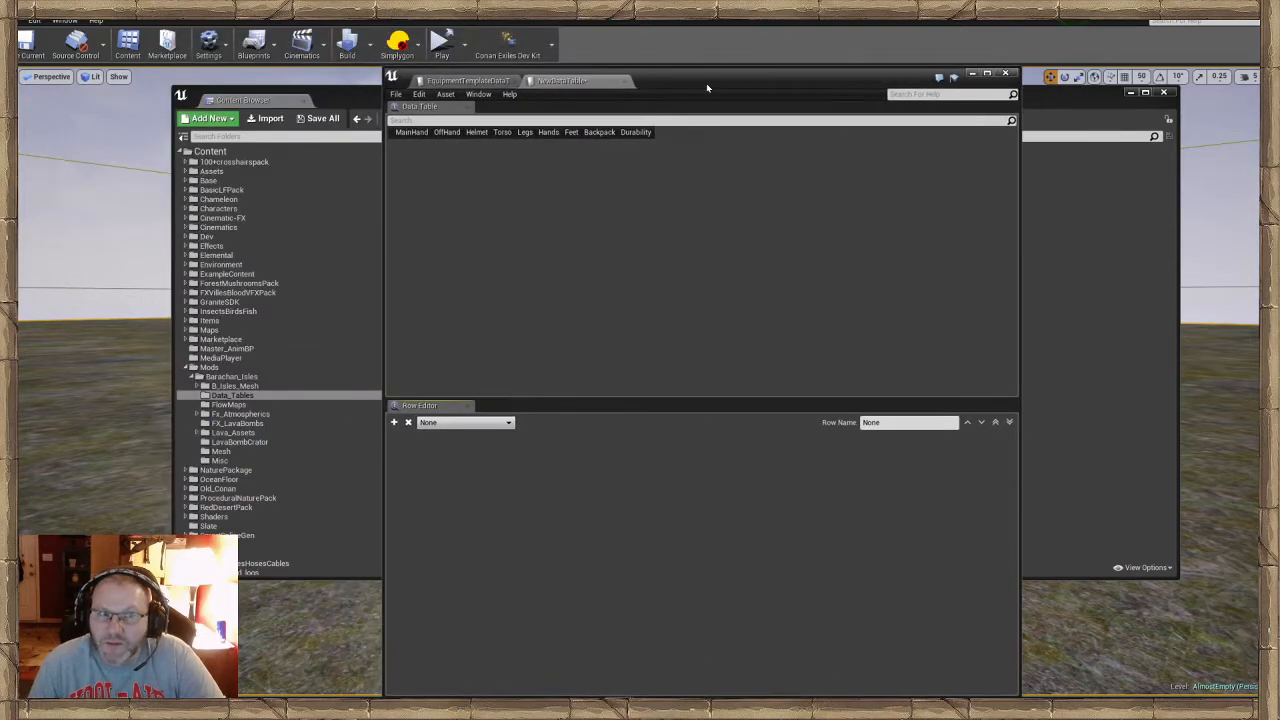
left_click(476, 83)
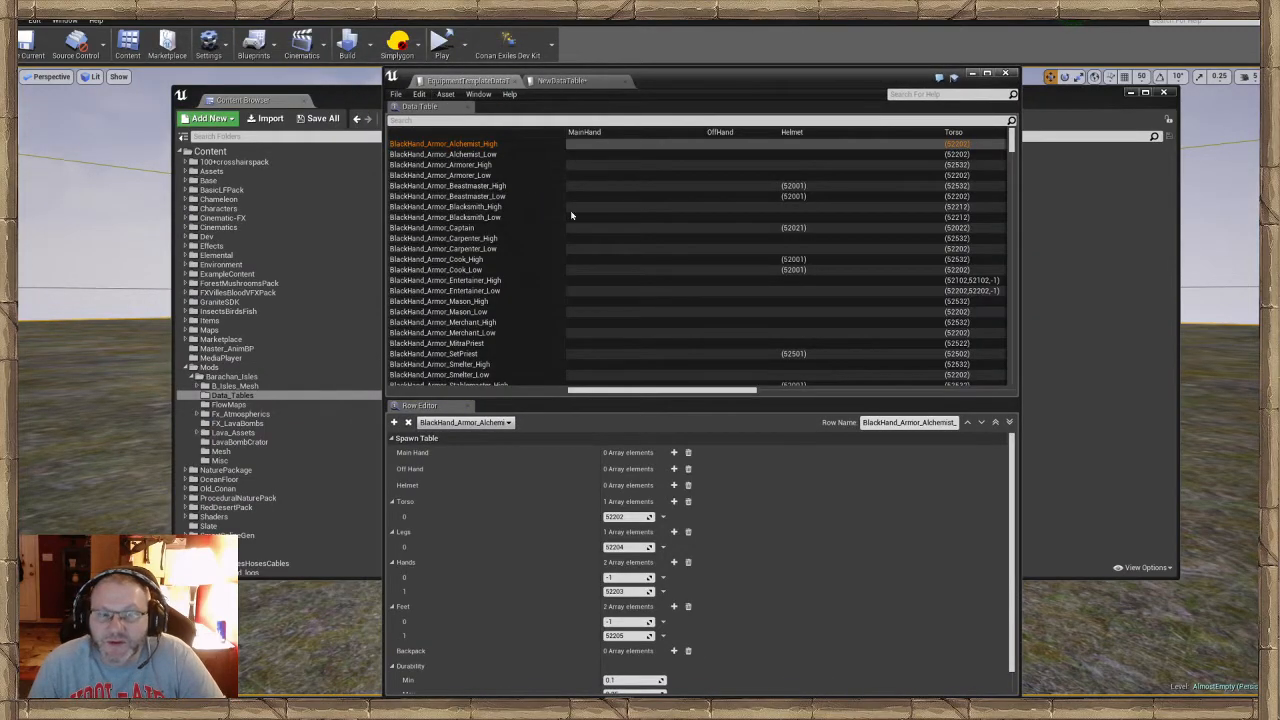
left_click(570, 84)
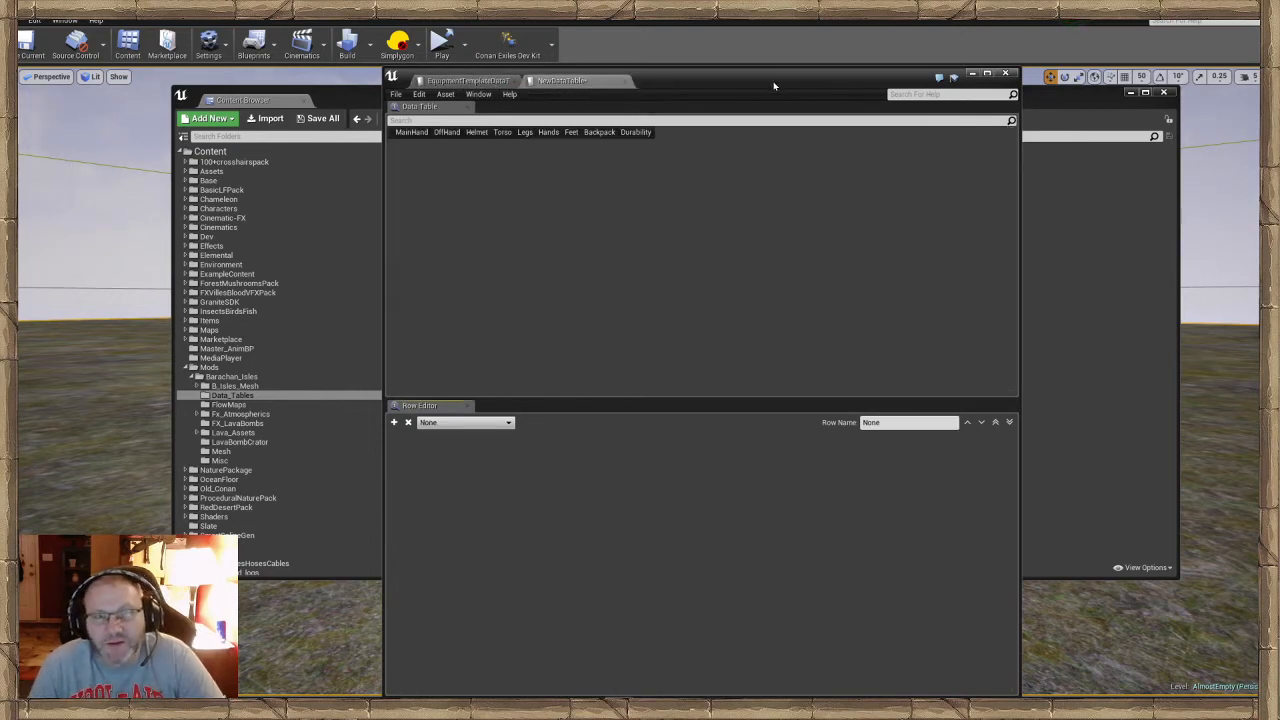
left_click_drag(774, 85, 725, 75)
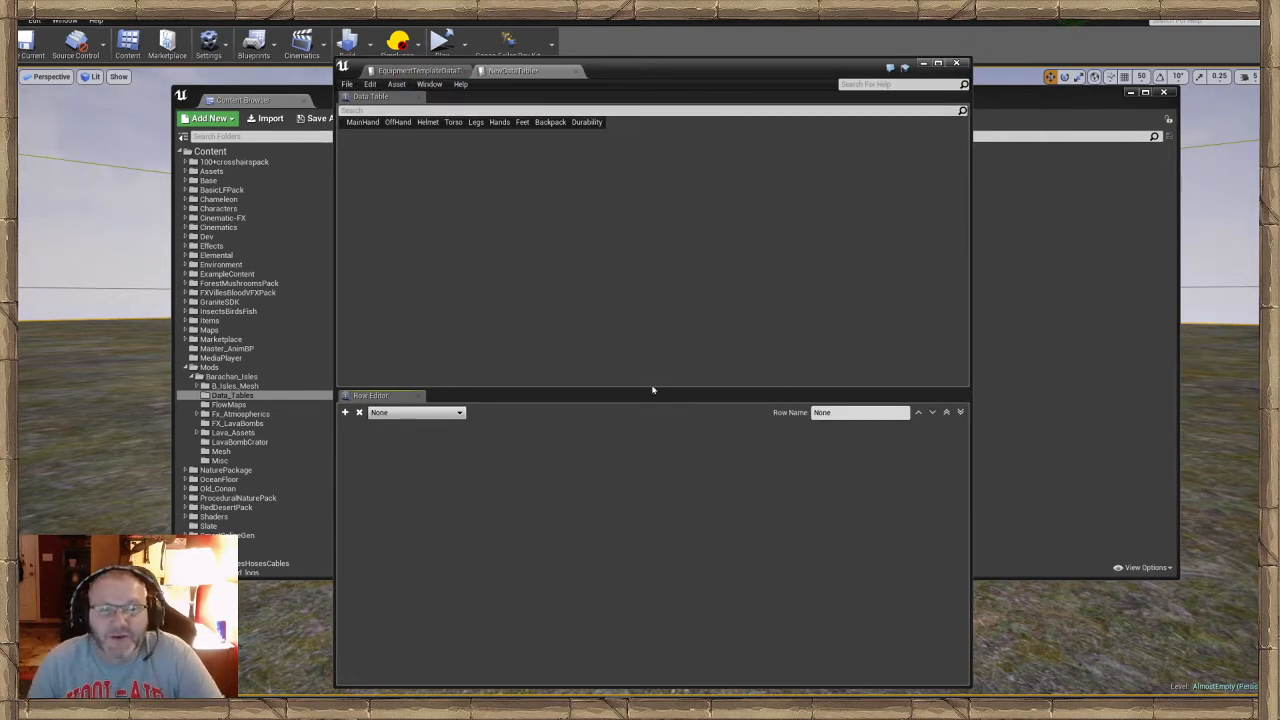
Browse the armor and weapon rows in EquipmentTemplateDataTable and search them for "dancer"
left_click(418, 70)
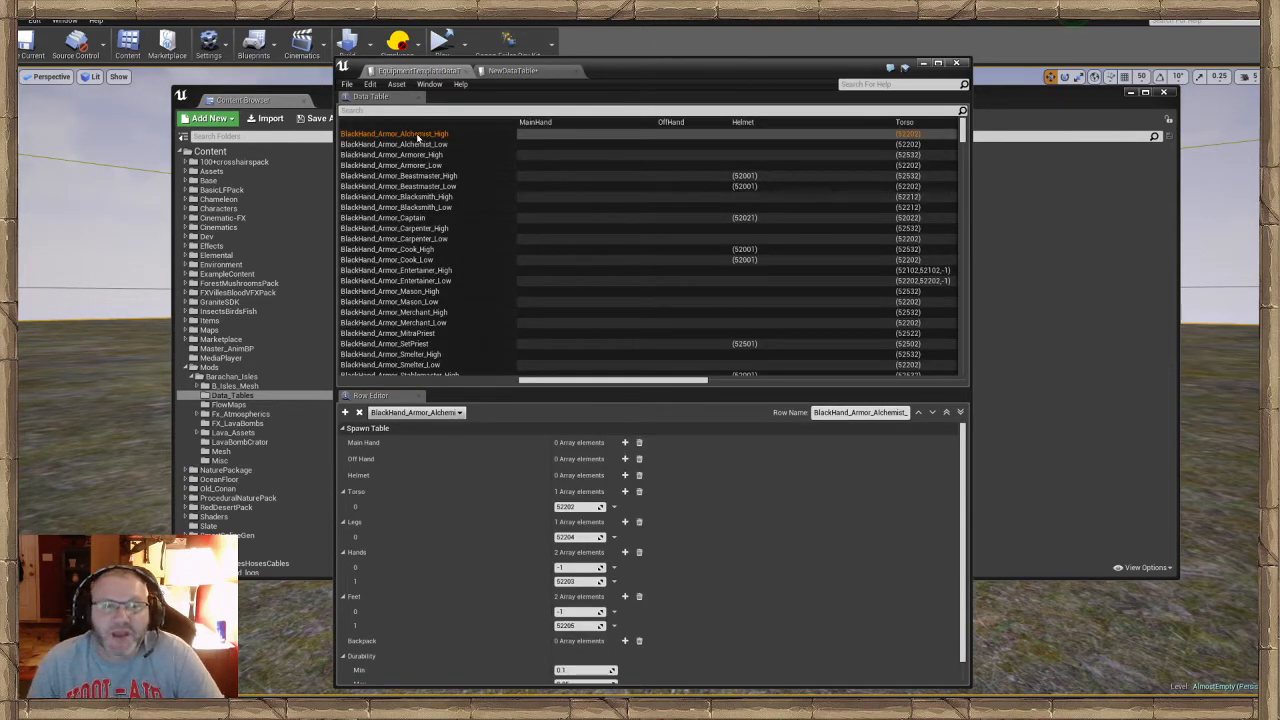
scroll(453, 268, "down", 10)
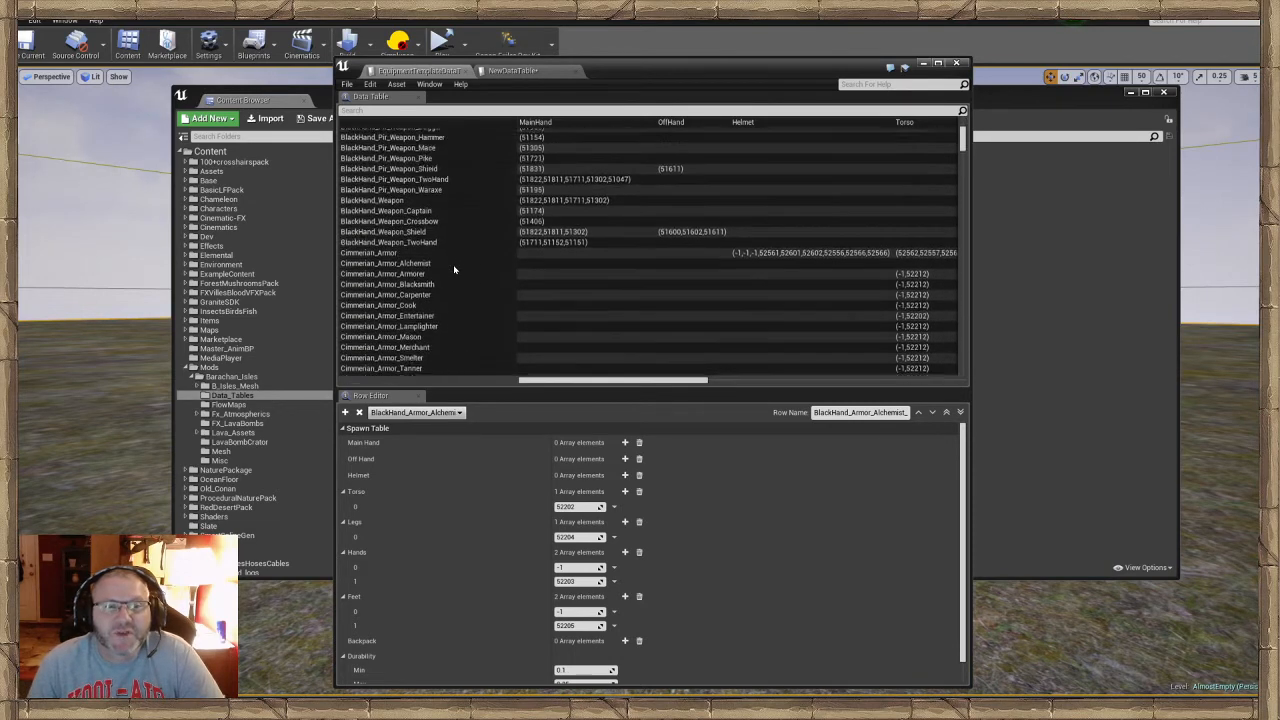
scroll(453, 268, "up", 5)
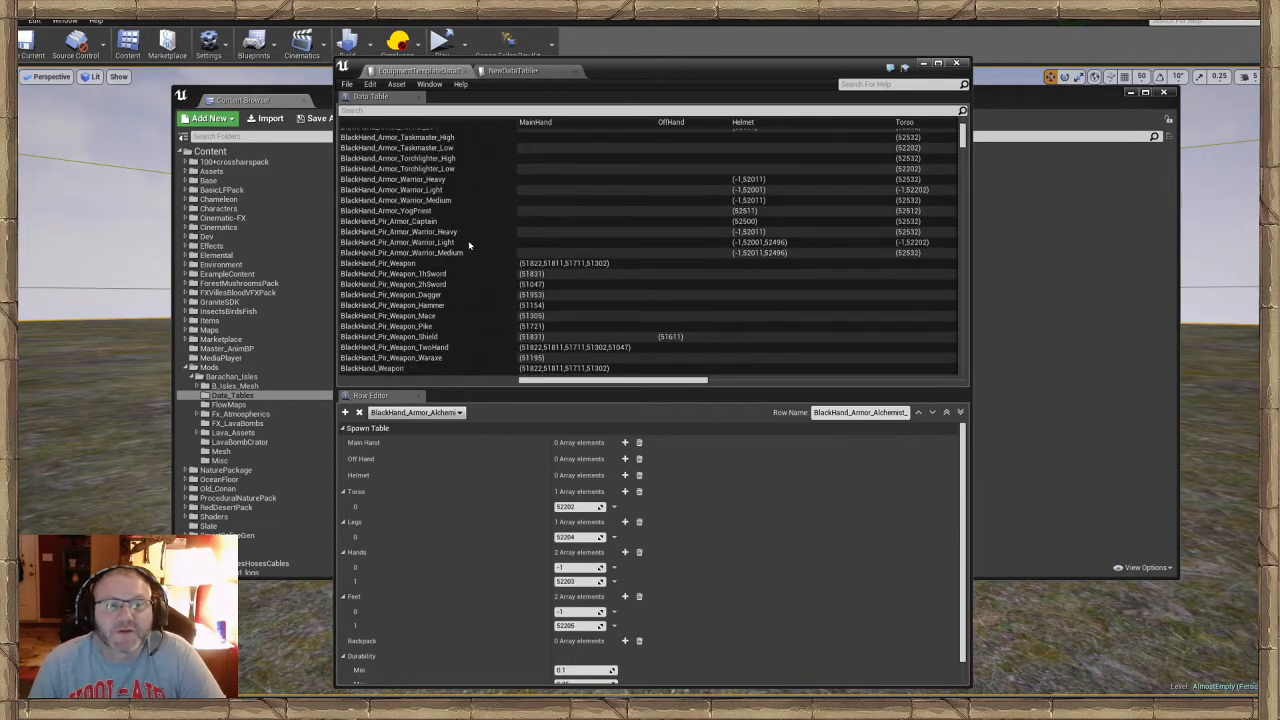
scroll(466, 241, "up", 5)
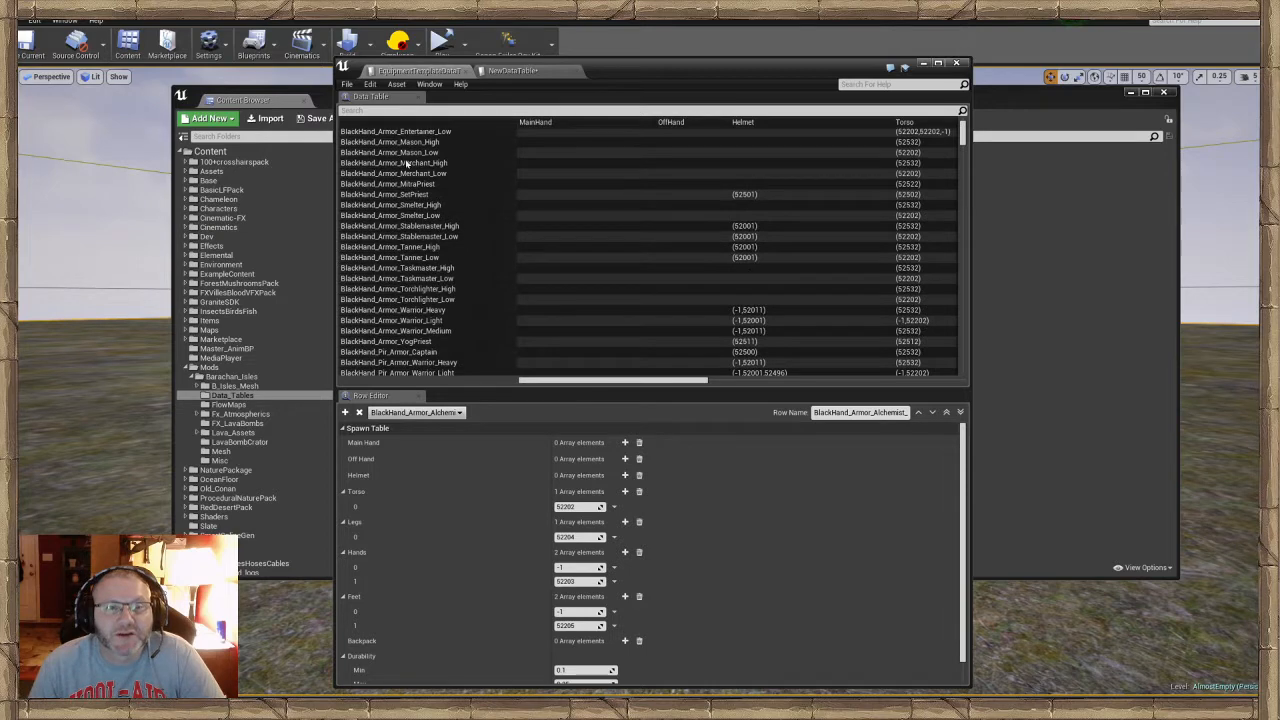
left_click(395, 110)
type("da")
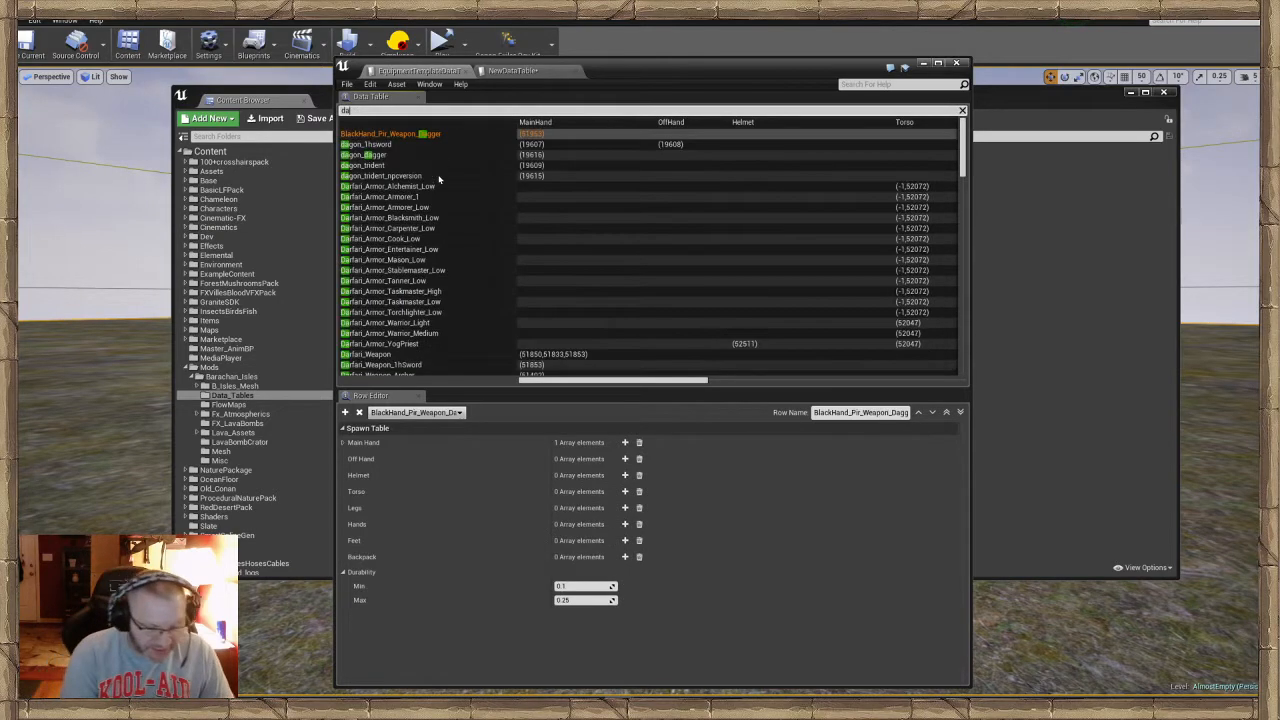
type("ncer")
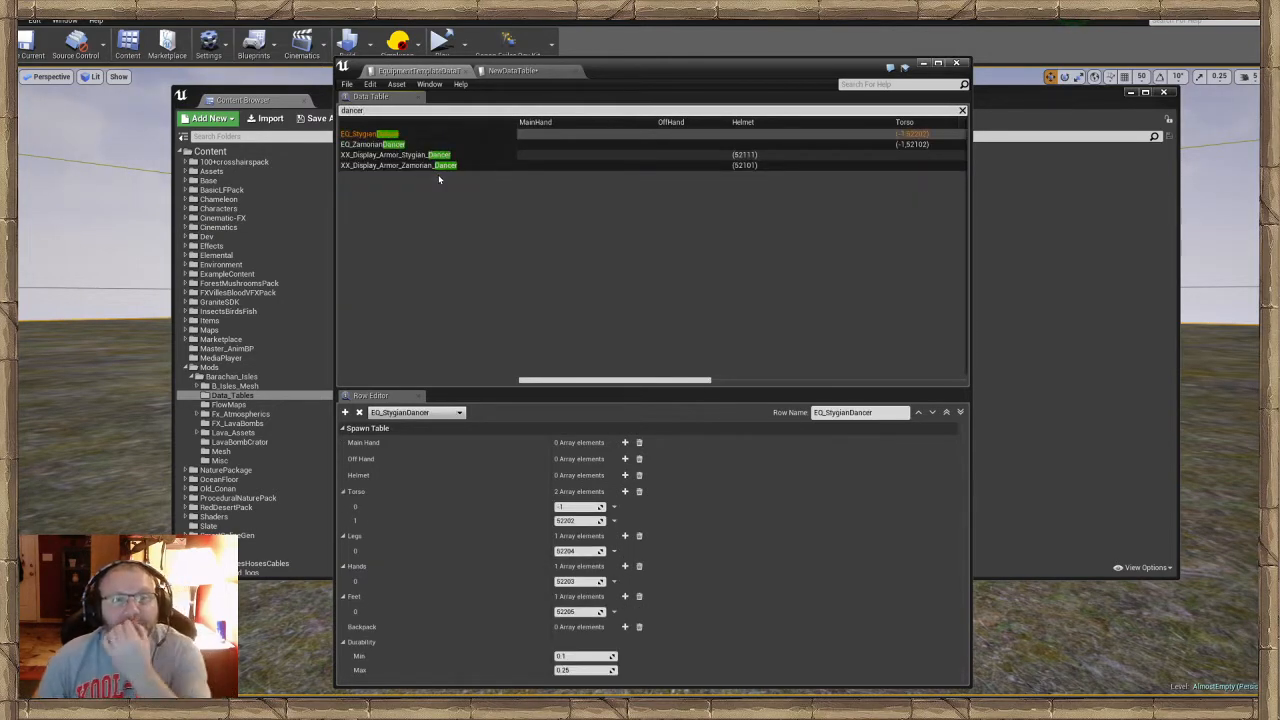
Replace the row search in the equipment template table with "entertainer"
key("BackSpace")
key("BackSpace")
key("BackSpace")
key("BackSpace")
key("BackSpace")
key("BackSpace")
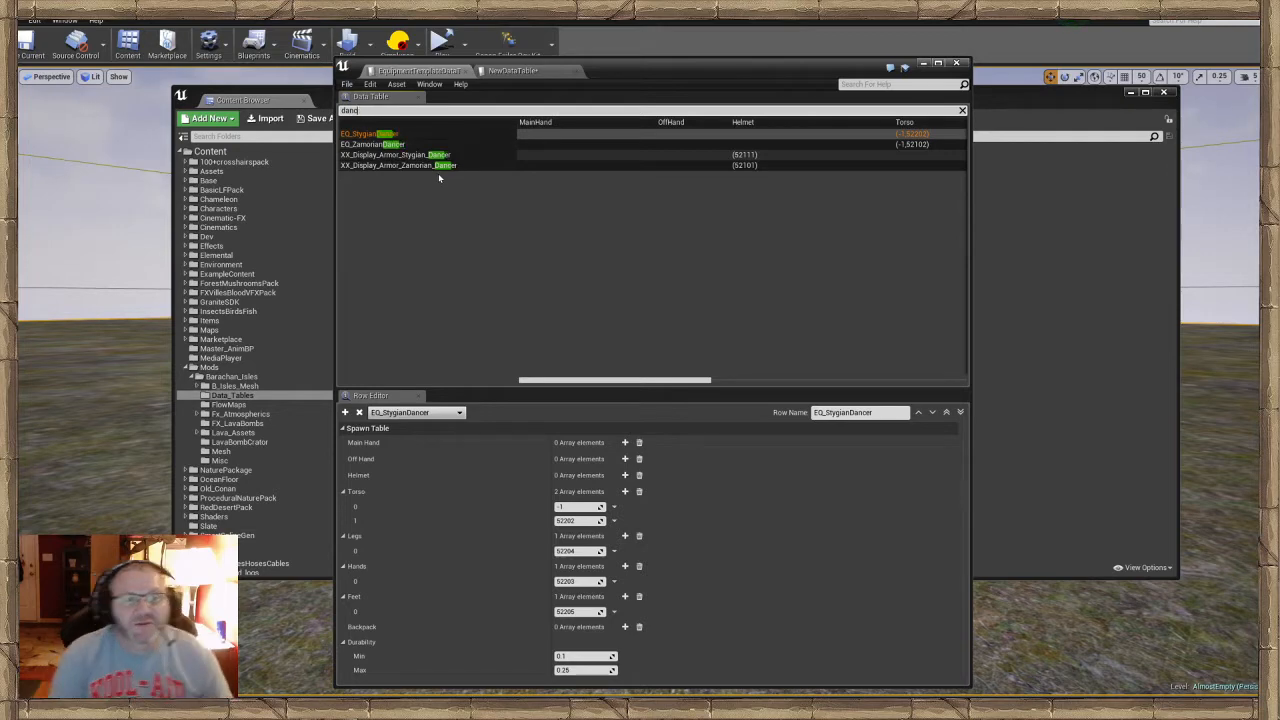
type("enter")
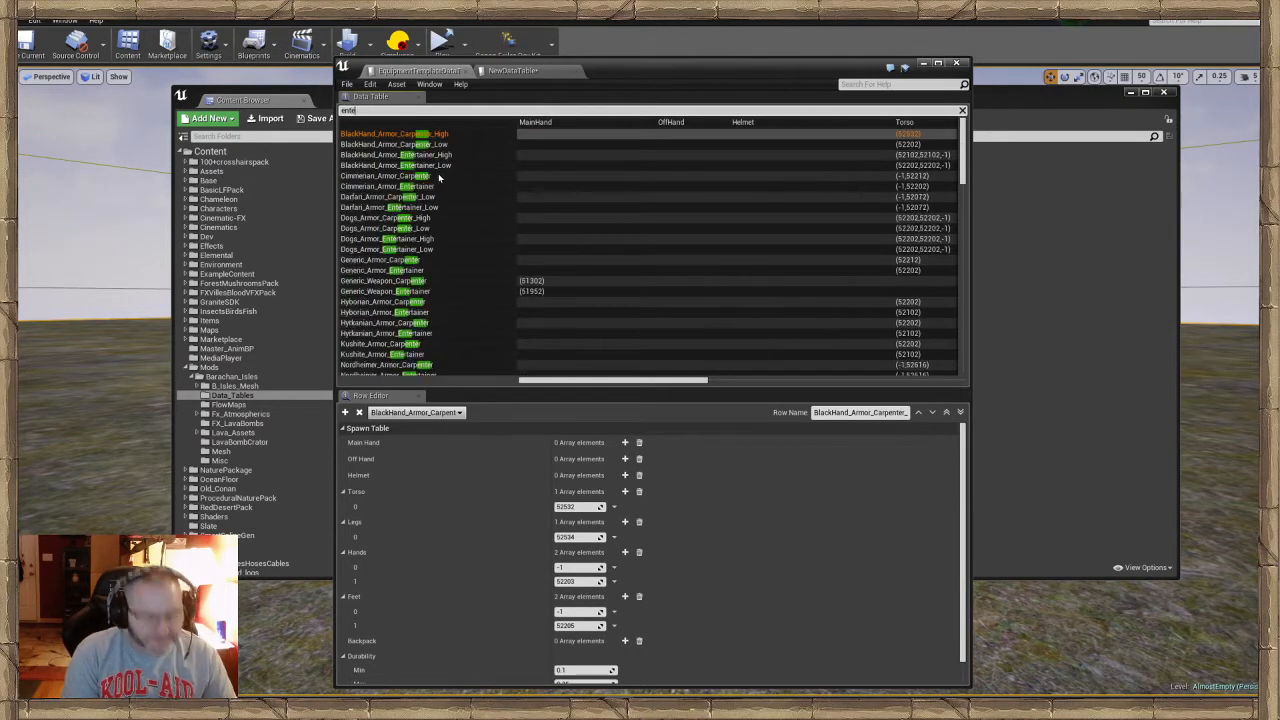
key("BackSpace")
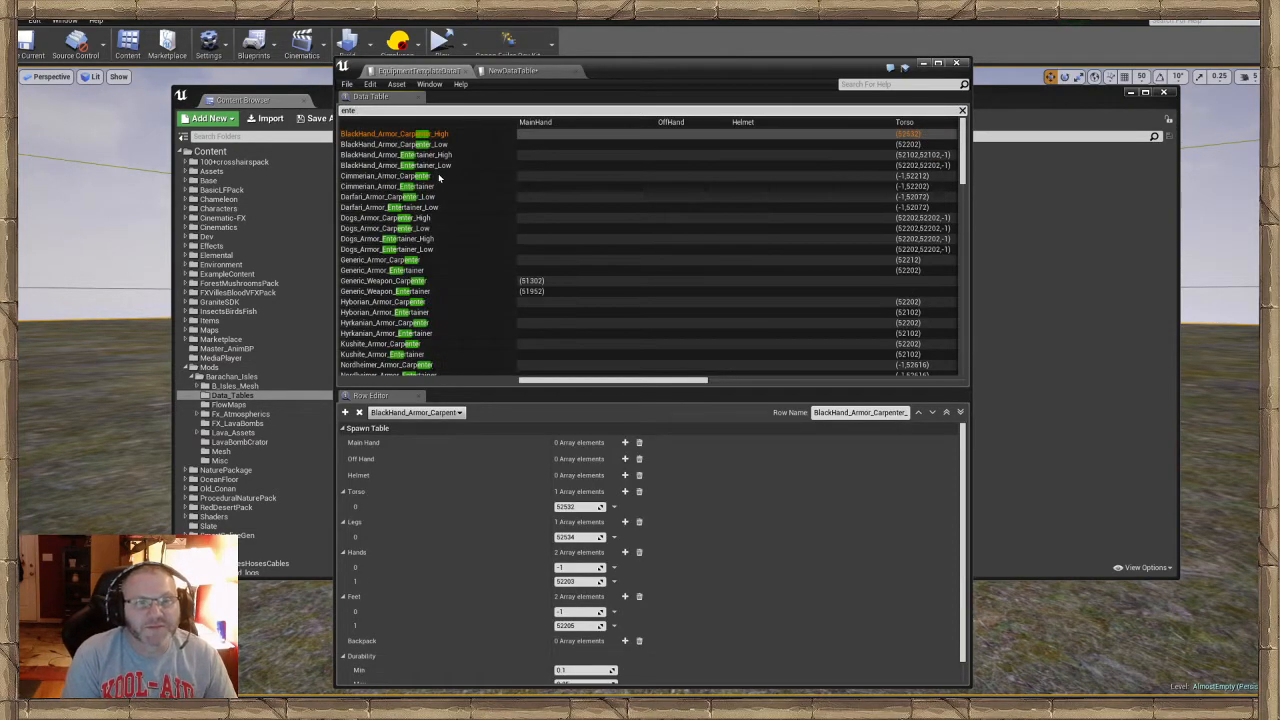
type("rtainer")
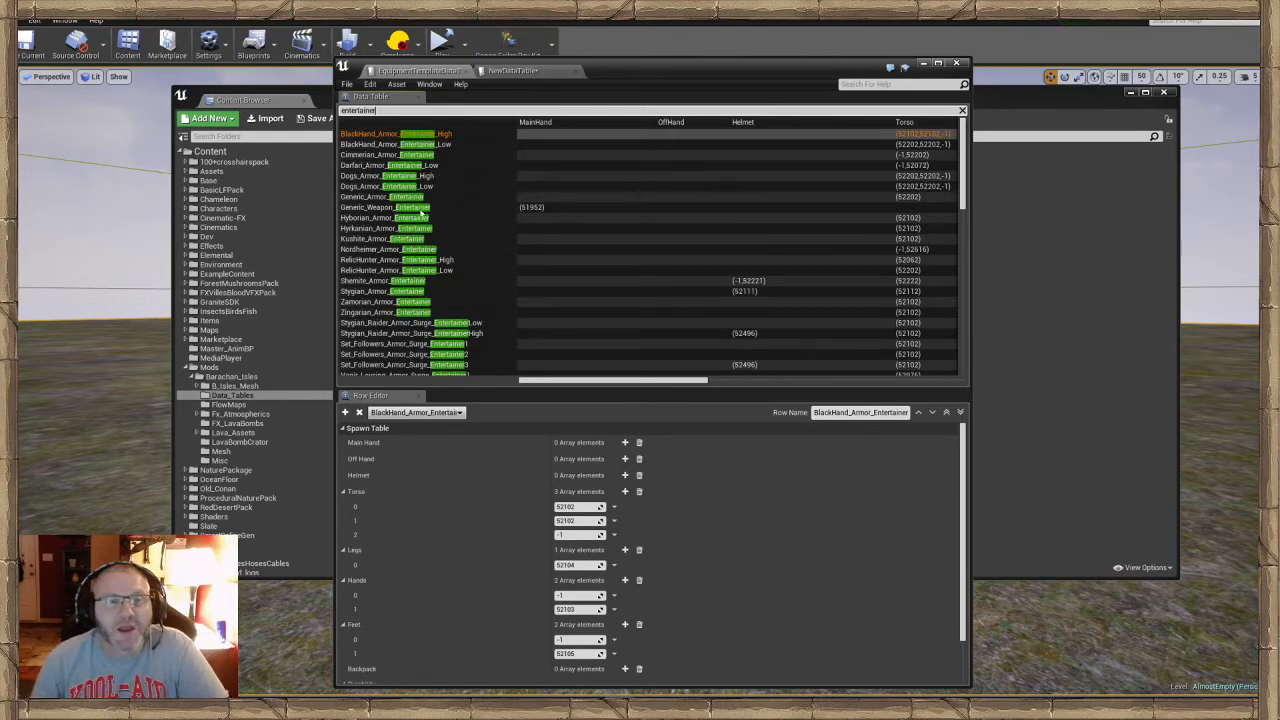
Copy the Zamorian_Armor_Entertainer row from EquipmentTemplateDataTable and paste it into the new data table
left_click(388, 302)
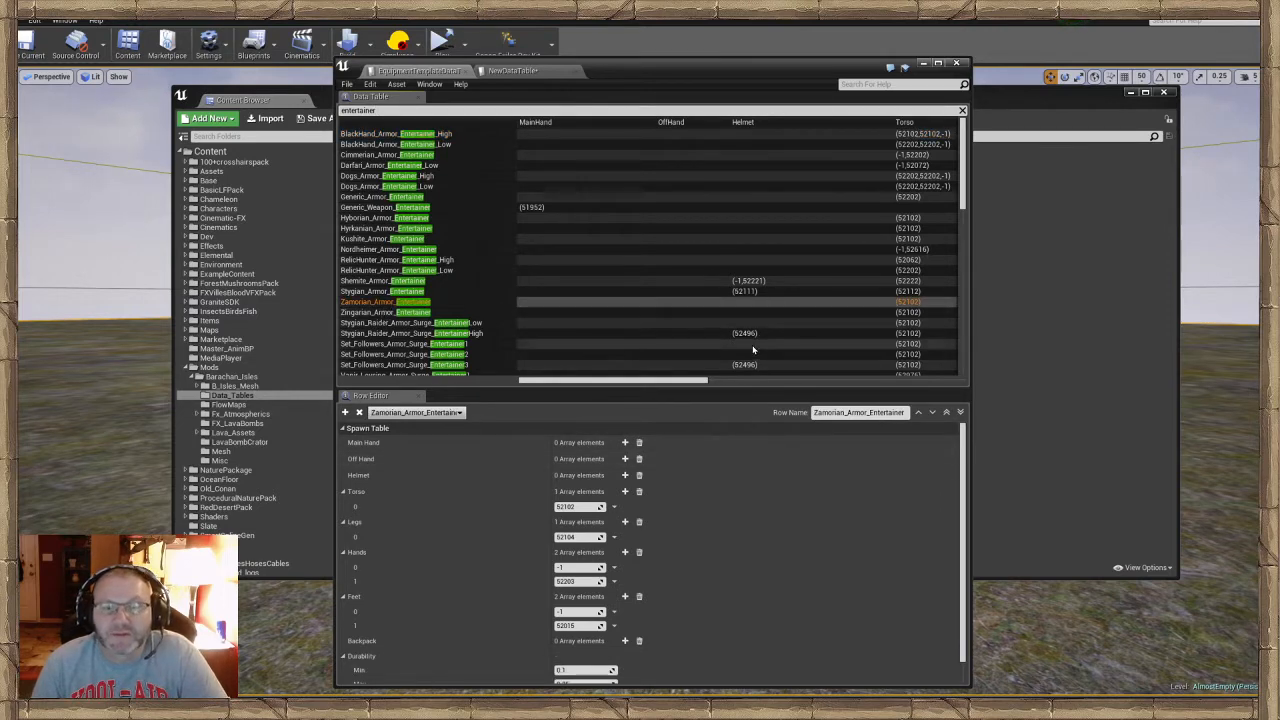
right_click(749, 307)
left_click(776, 320)
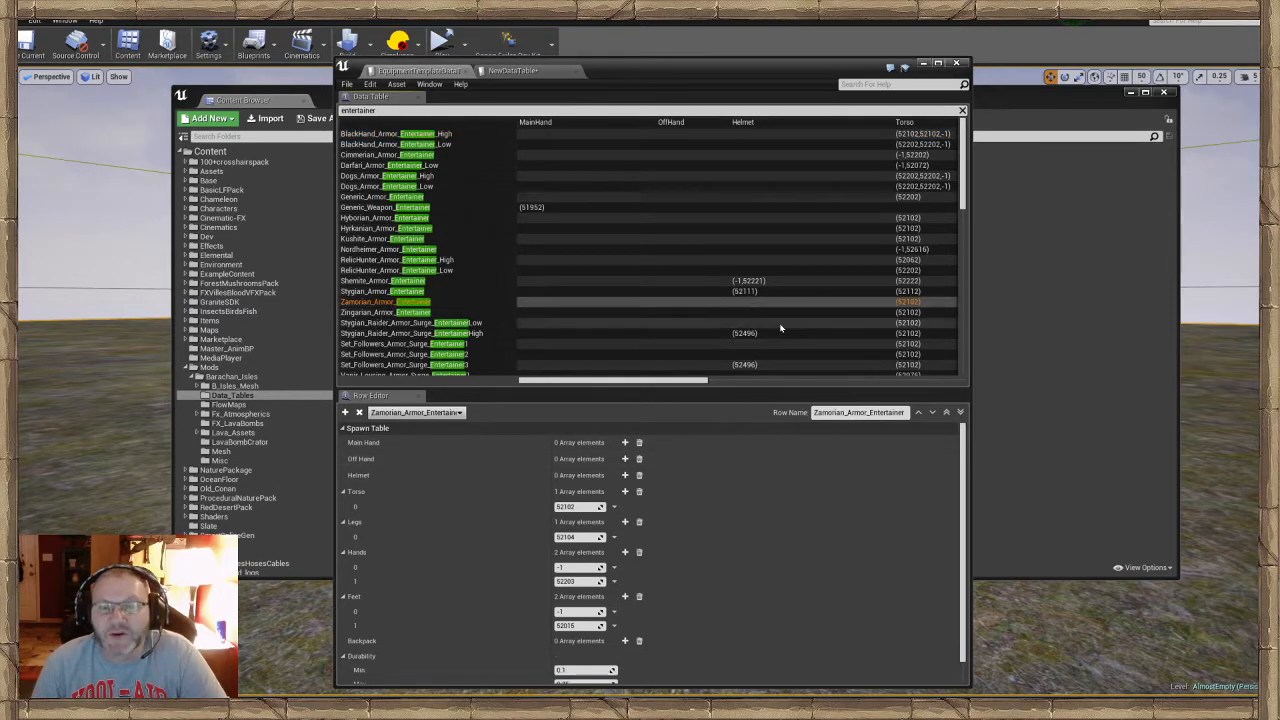
left_click(530, 72)
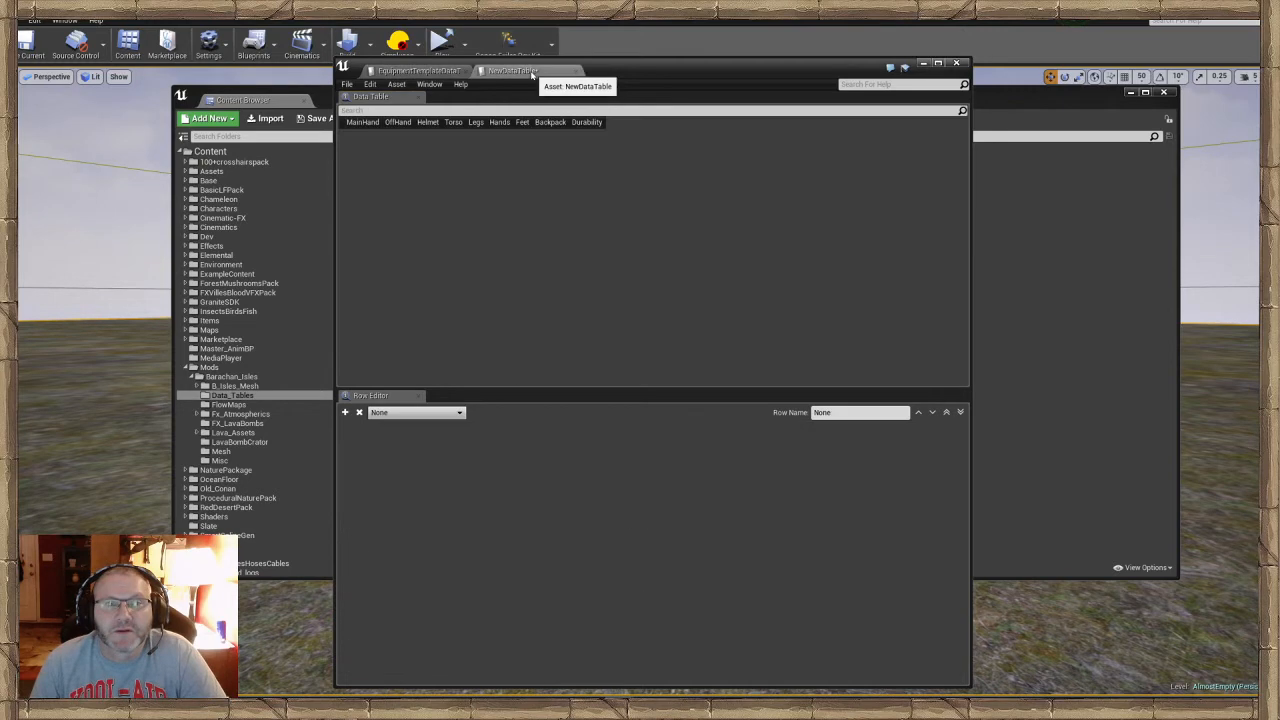
right_click(503, 209)
left_click(530, 239)
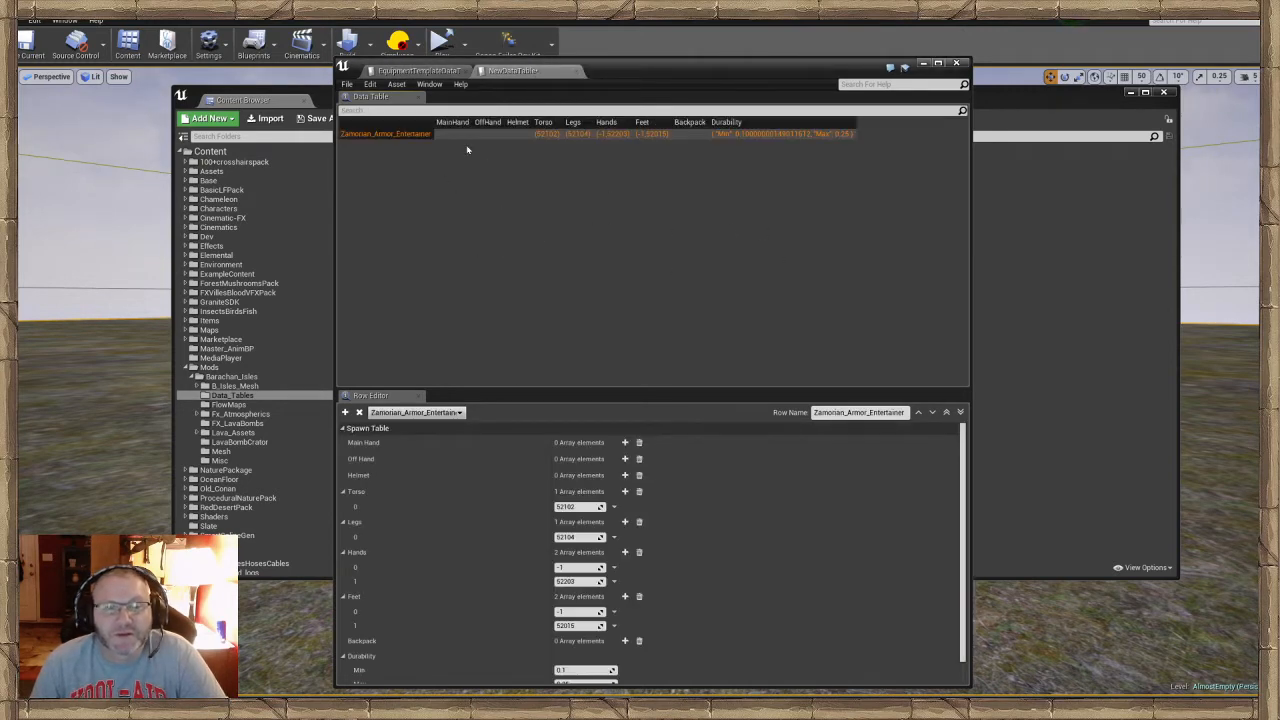
Save the new data table under the name Bar_Equipment_VariationTable in the mod's Data_Tables folder
left_click(347, 85)
left_click(372, 119)
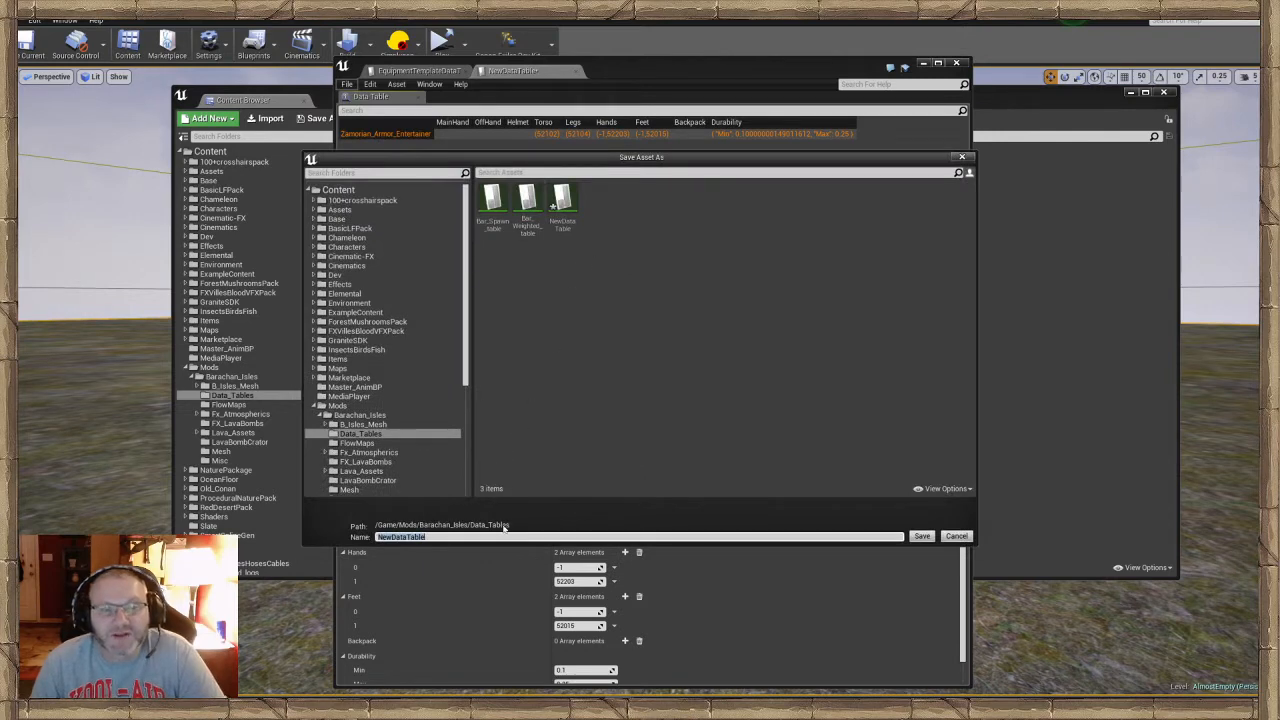
key("BackSpace")
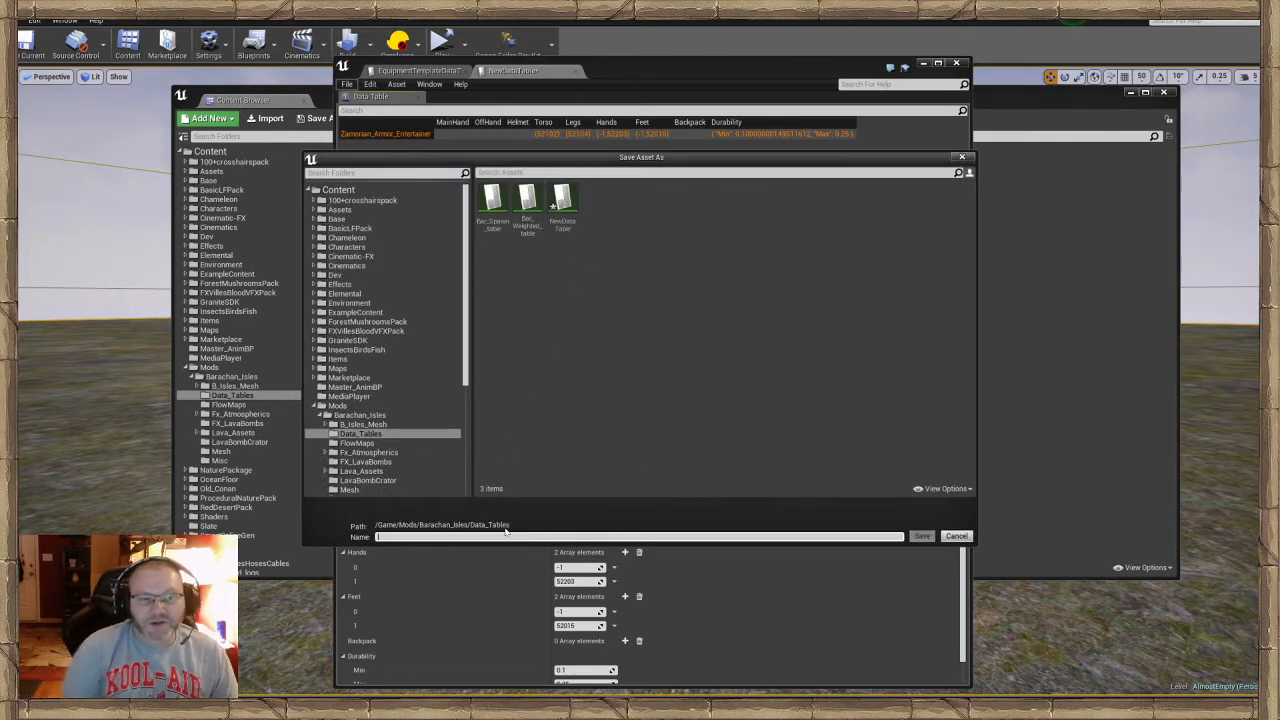
type("Equipment_Vari")
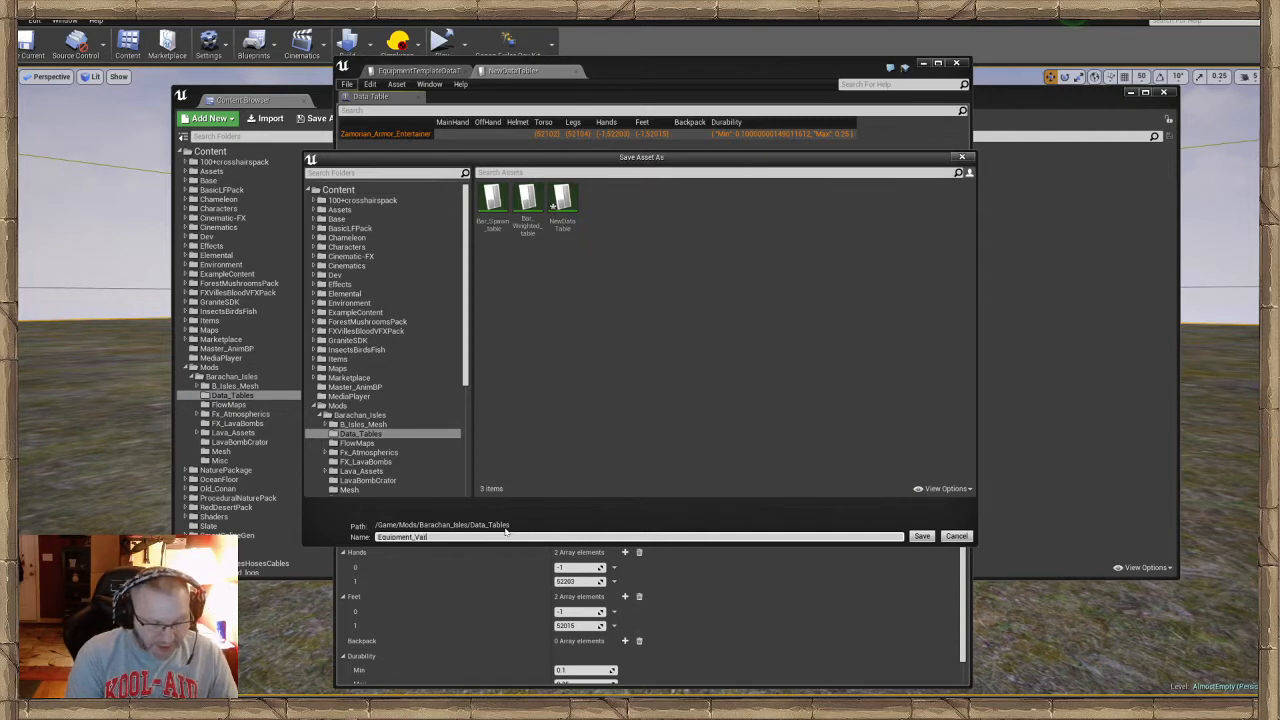
type("atio")
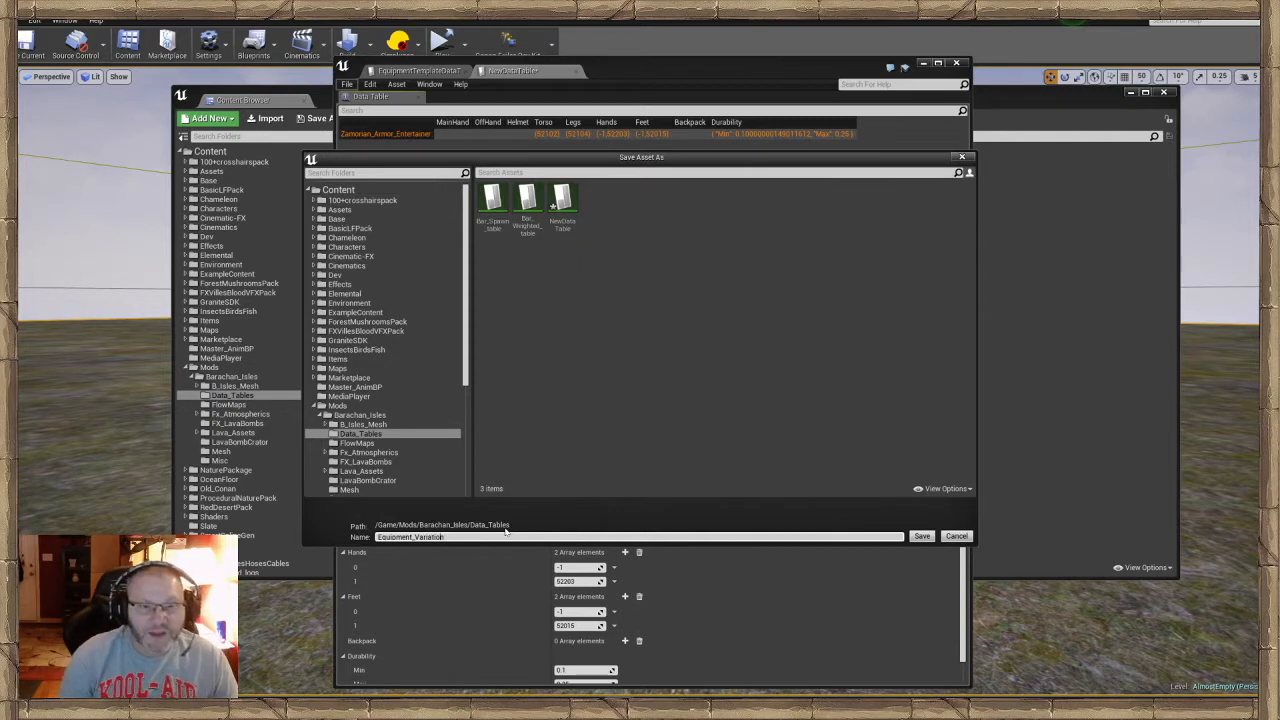
type("n")
key("Home")
type("BA")
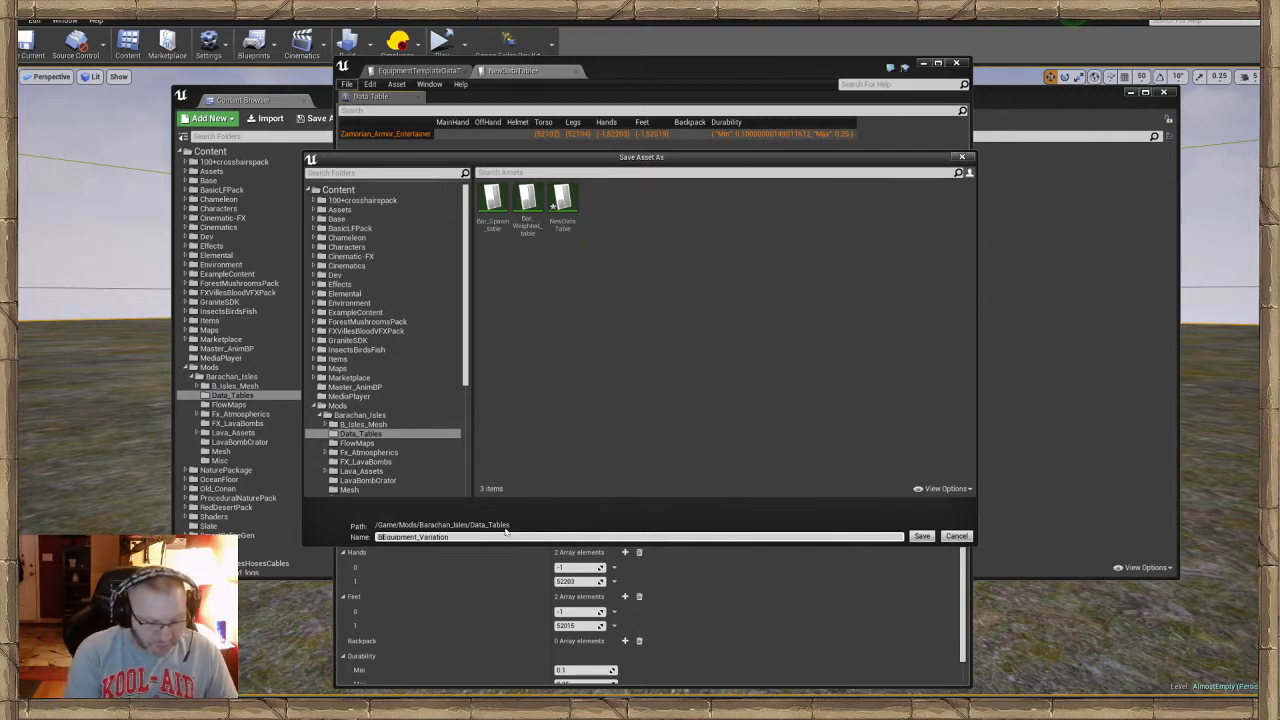
key("BackSpace")
type("a")
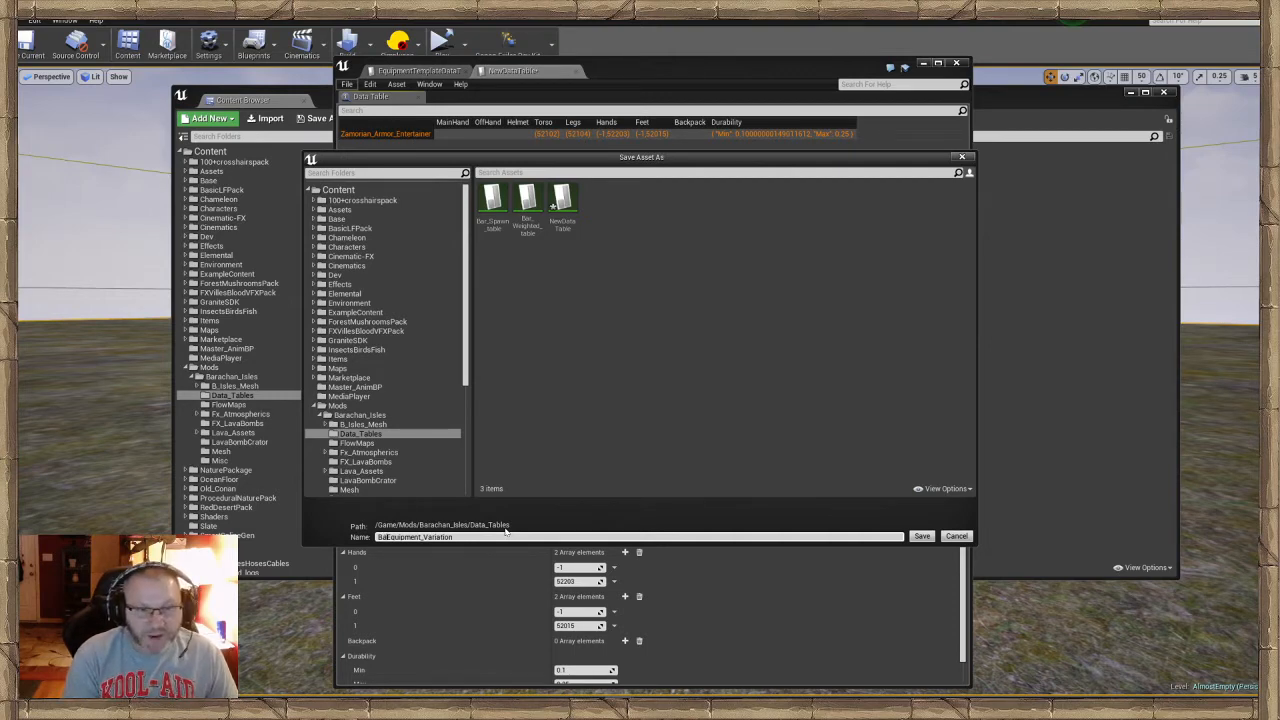
type("r_")
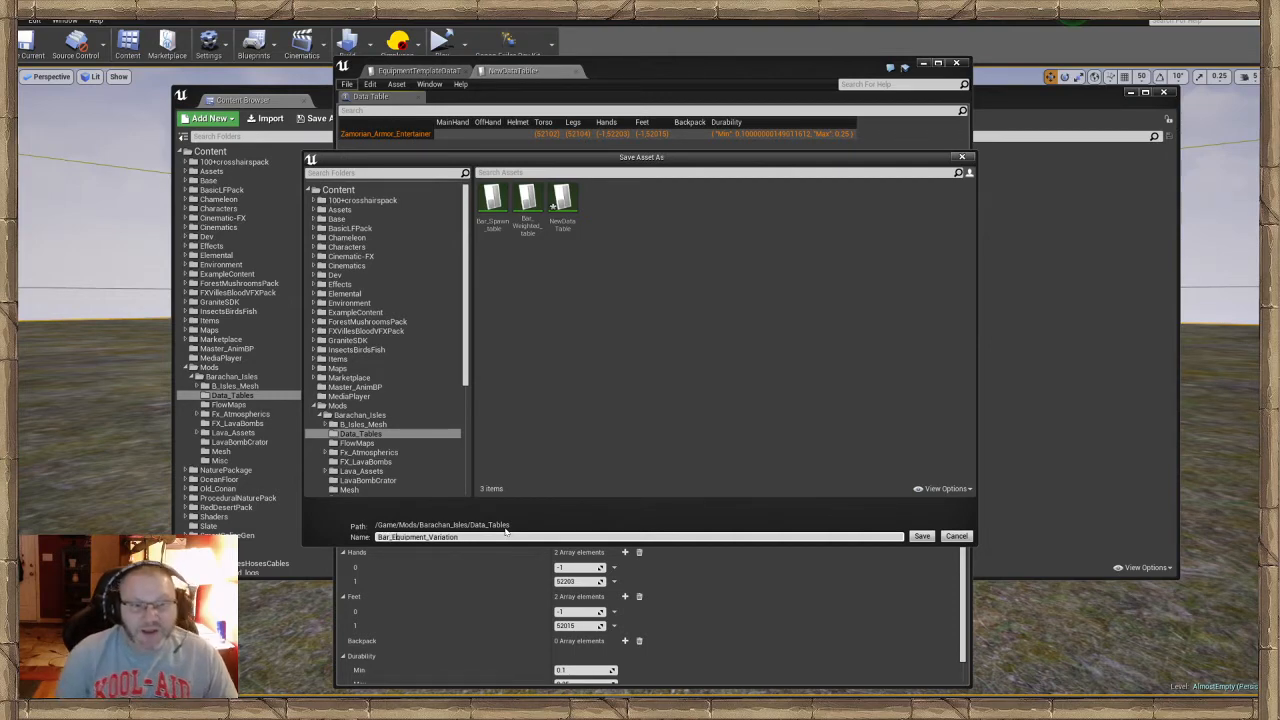
key("End")
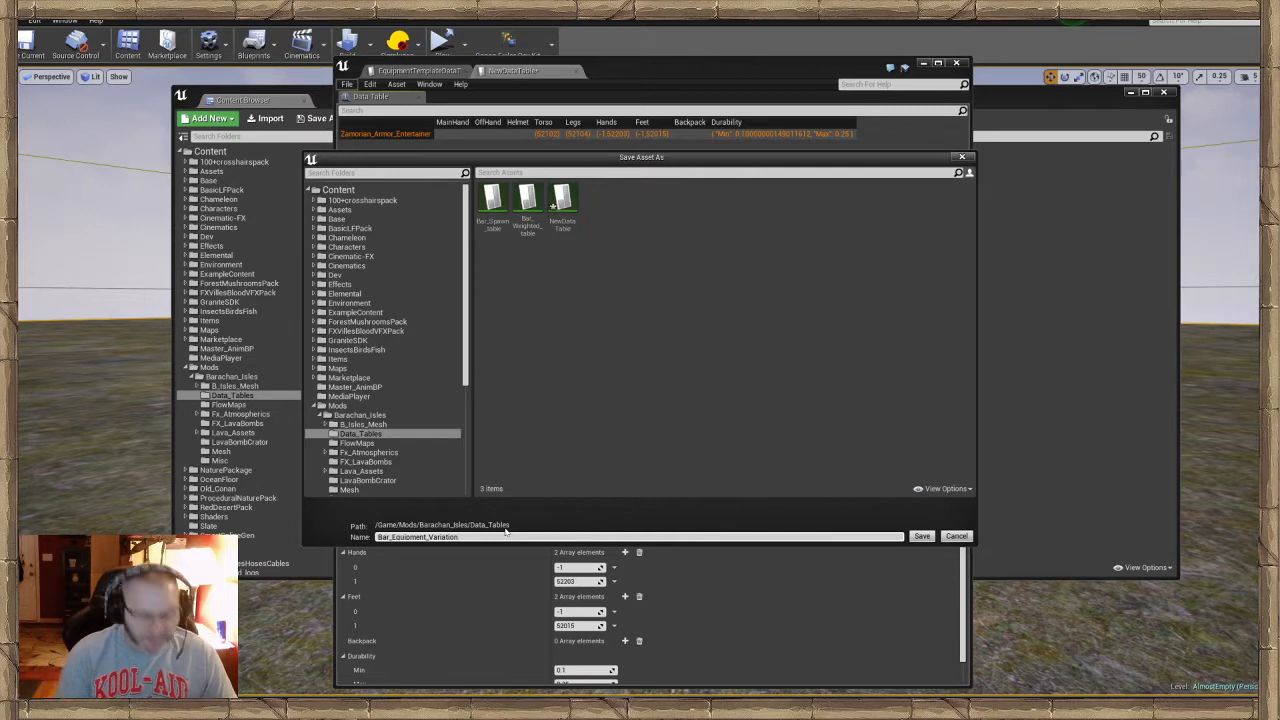
type("Table")
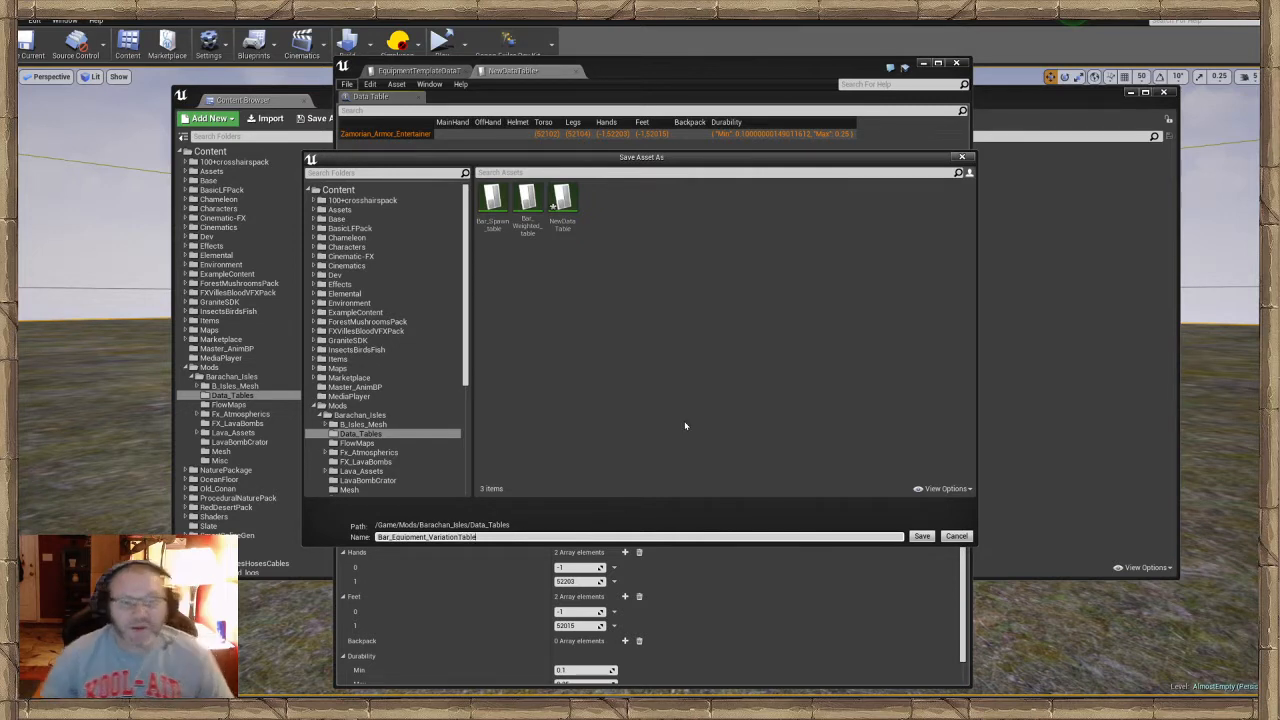
left_click(921, 536)
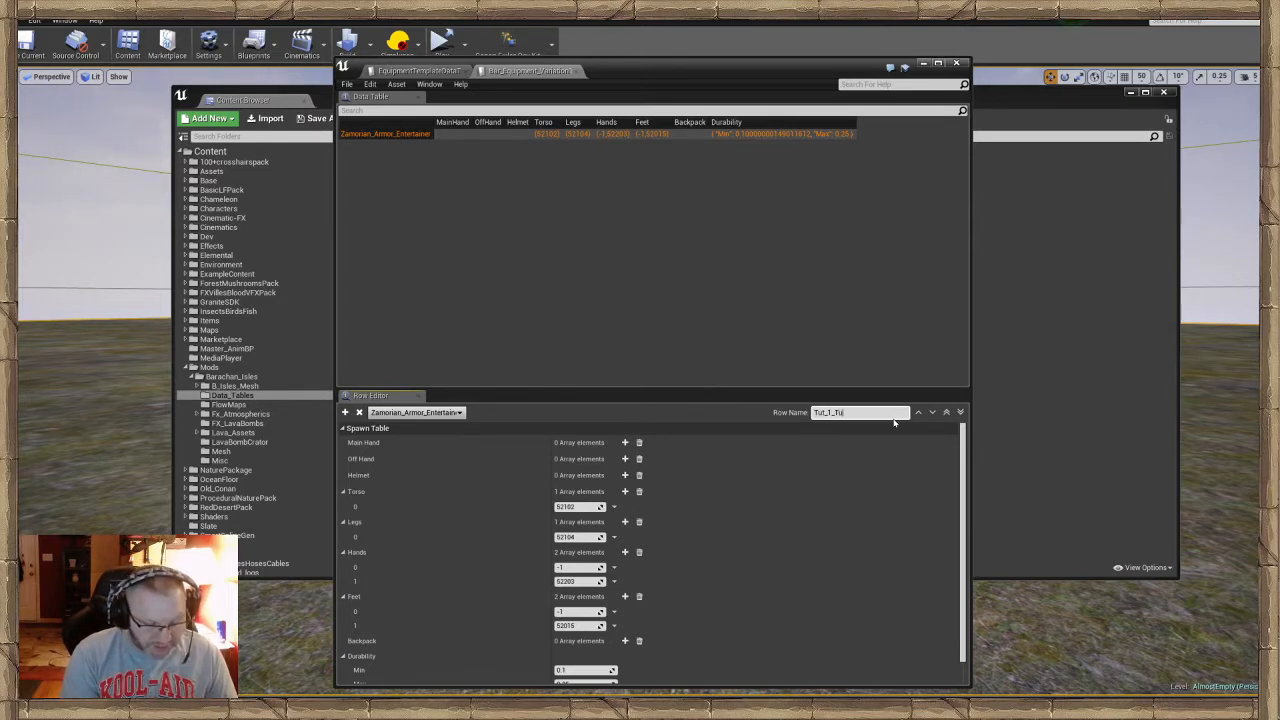
Rename the Zamorian_Armor_Entertainer row in the equipment variation table as Tut_1_Tut_1
key("Return")
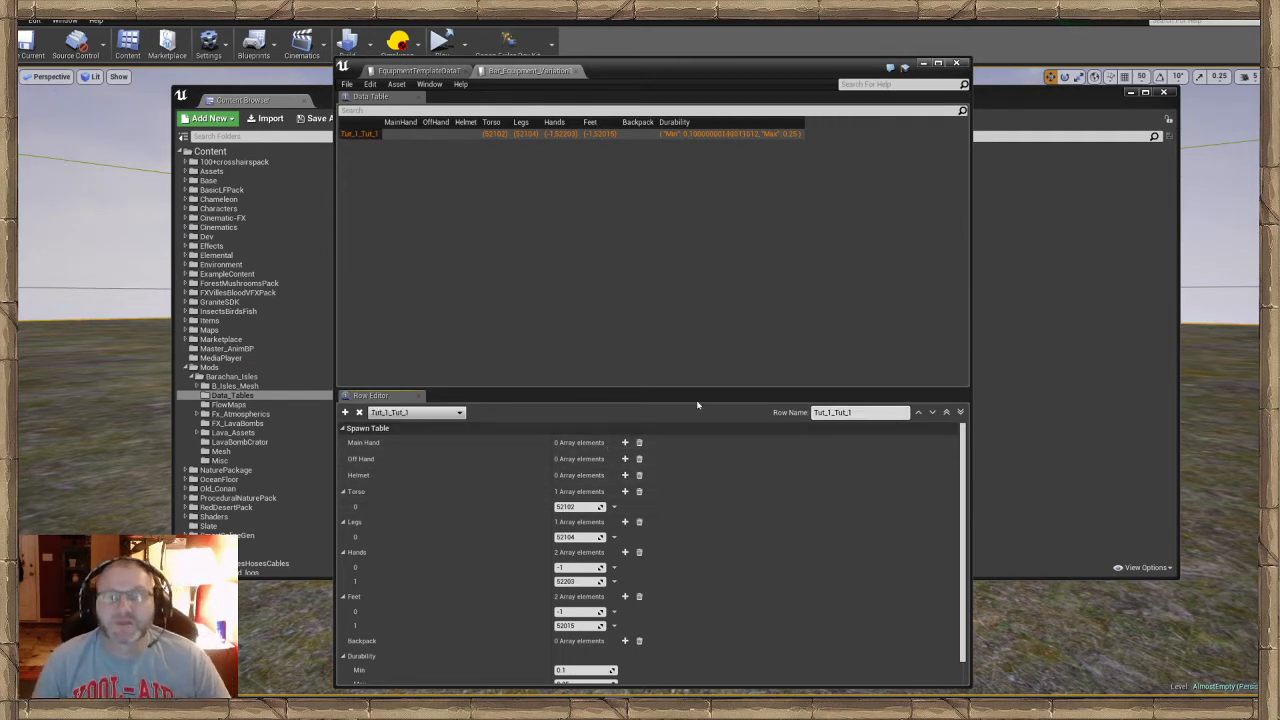
left_click_drag(716, 75, 714, 51)
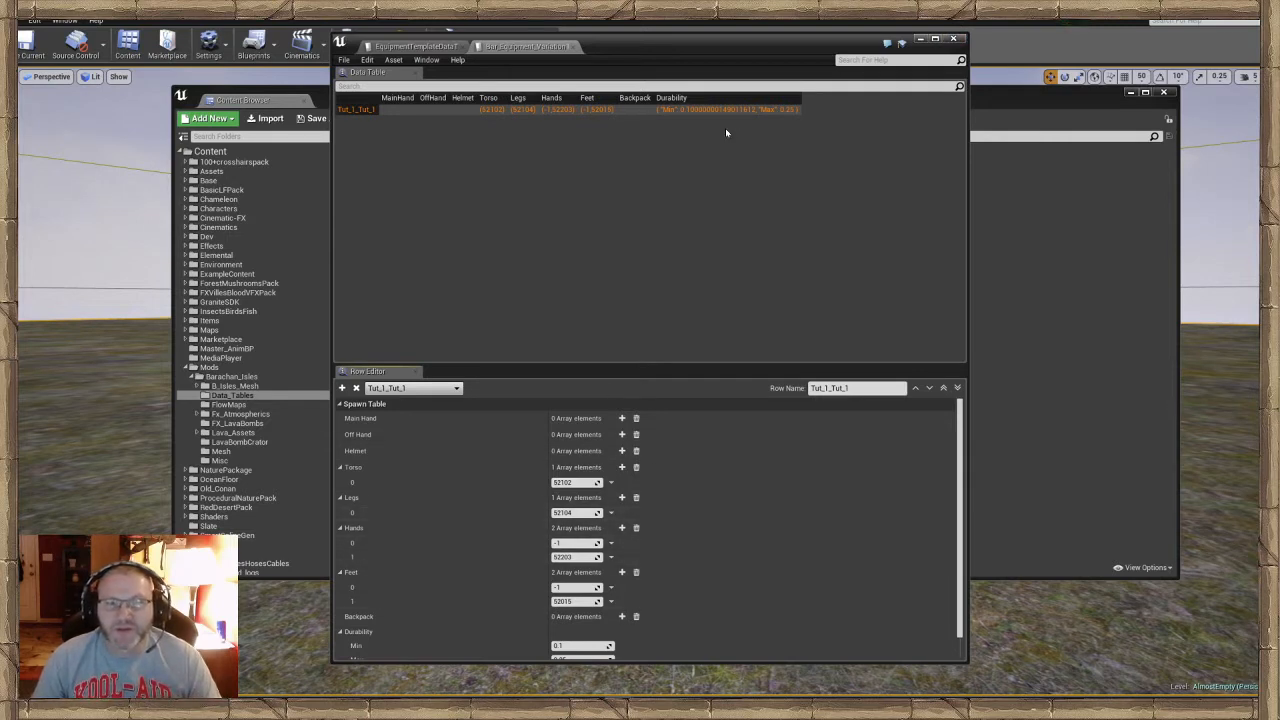
left_click_drag(725, 46, 590, 43)
Delete the Torso item entry in the Tut_1_Tut_1 row and add a default Torso element in its place
scroll(334, 451, "down", 1)
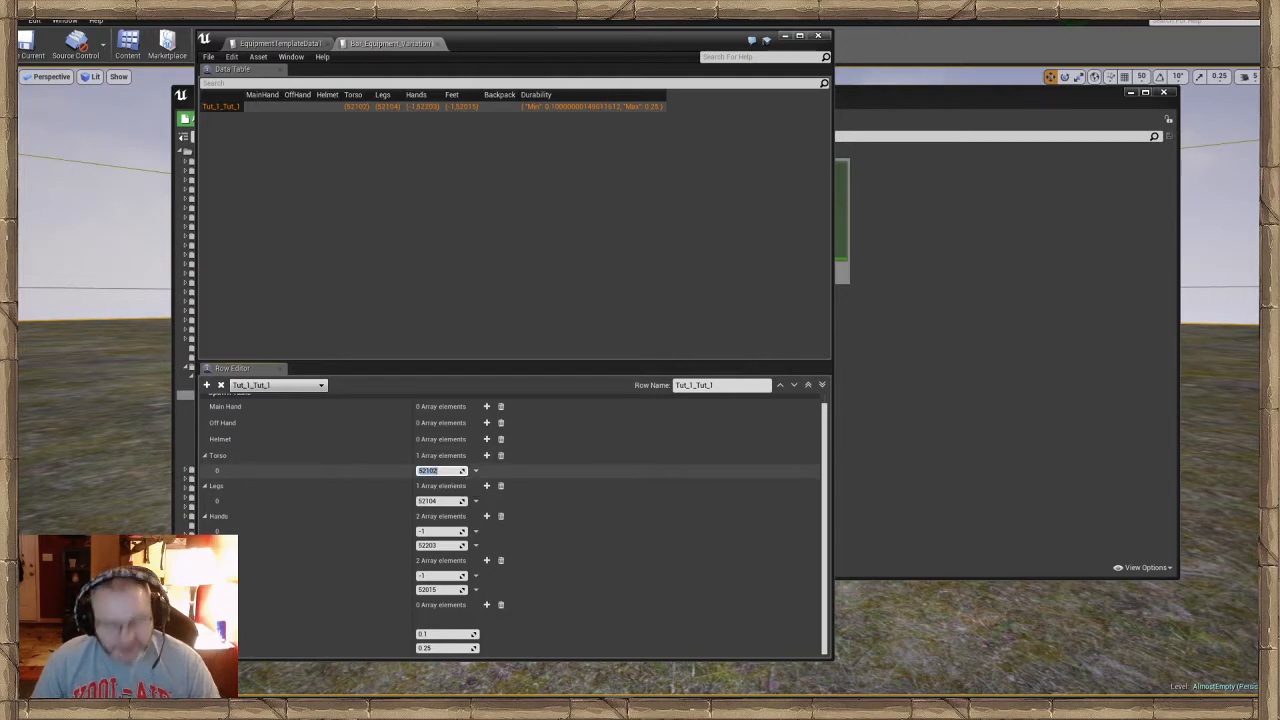
key("BackSpace")
left_click(617, 514)
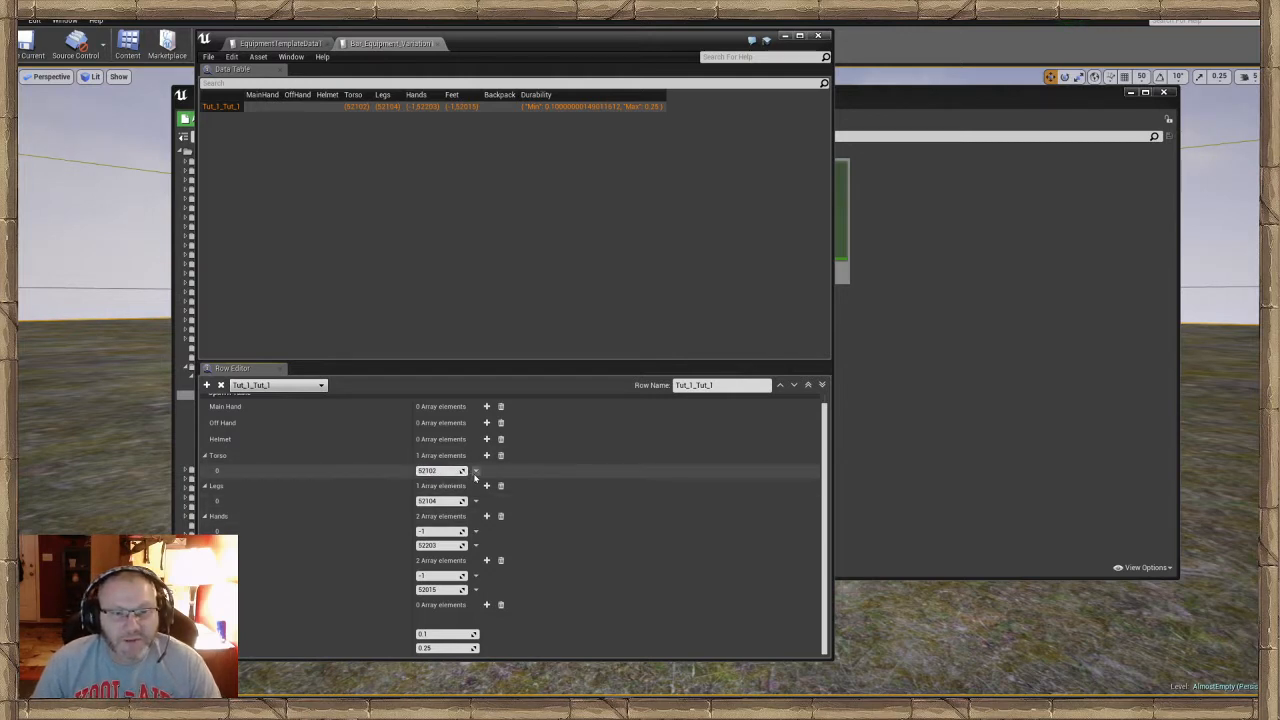
left_click(475, 472)
left_click(490, 491)
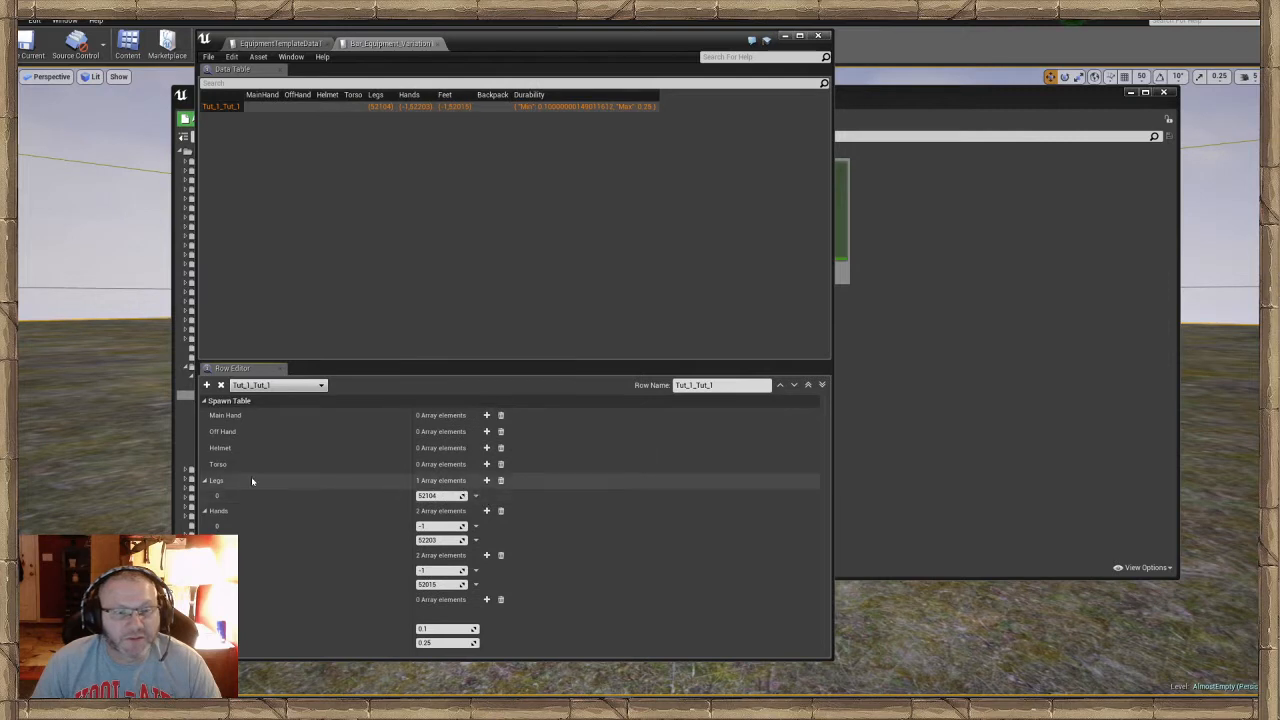
left_click(486, 464)
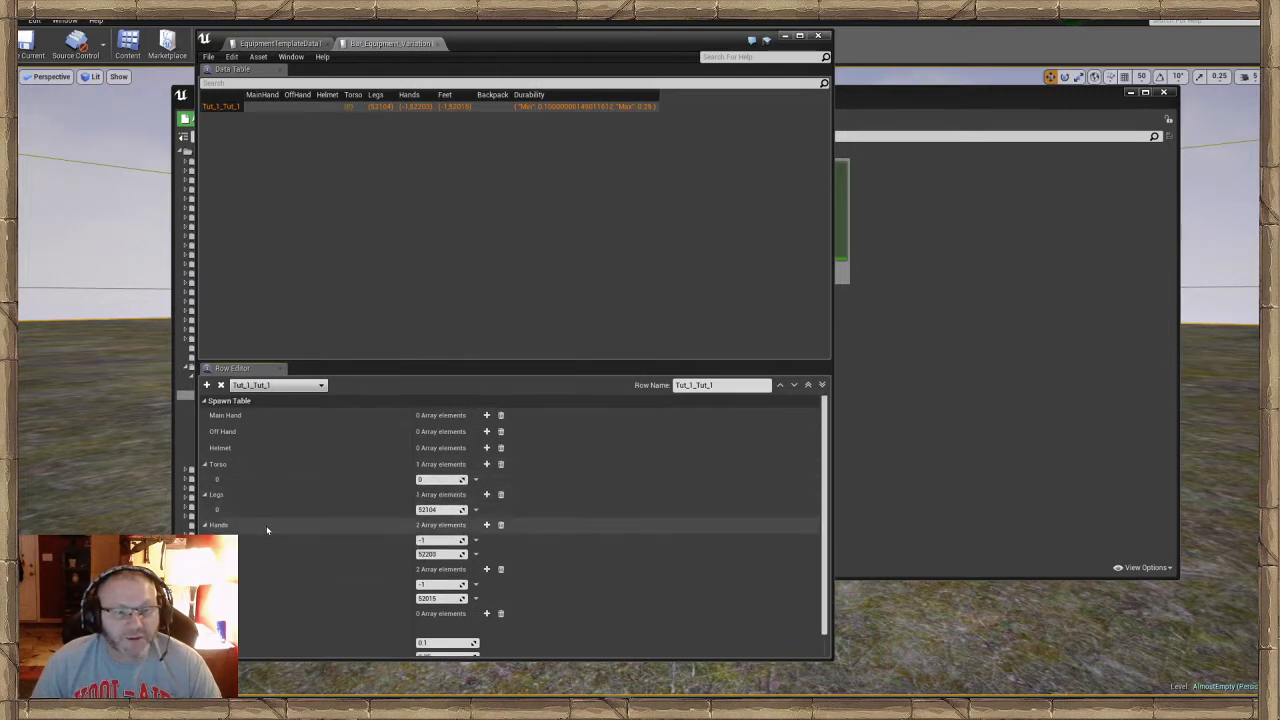
Delete the single item entry from the Legs array of the Tut_1_Tut_1 row
scroll(476, 514, "down", 1)
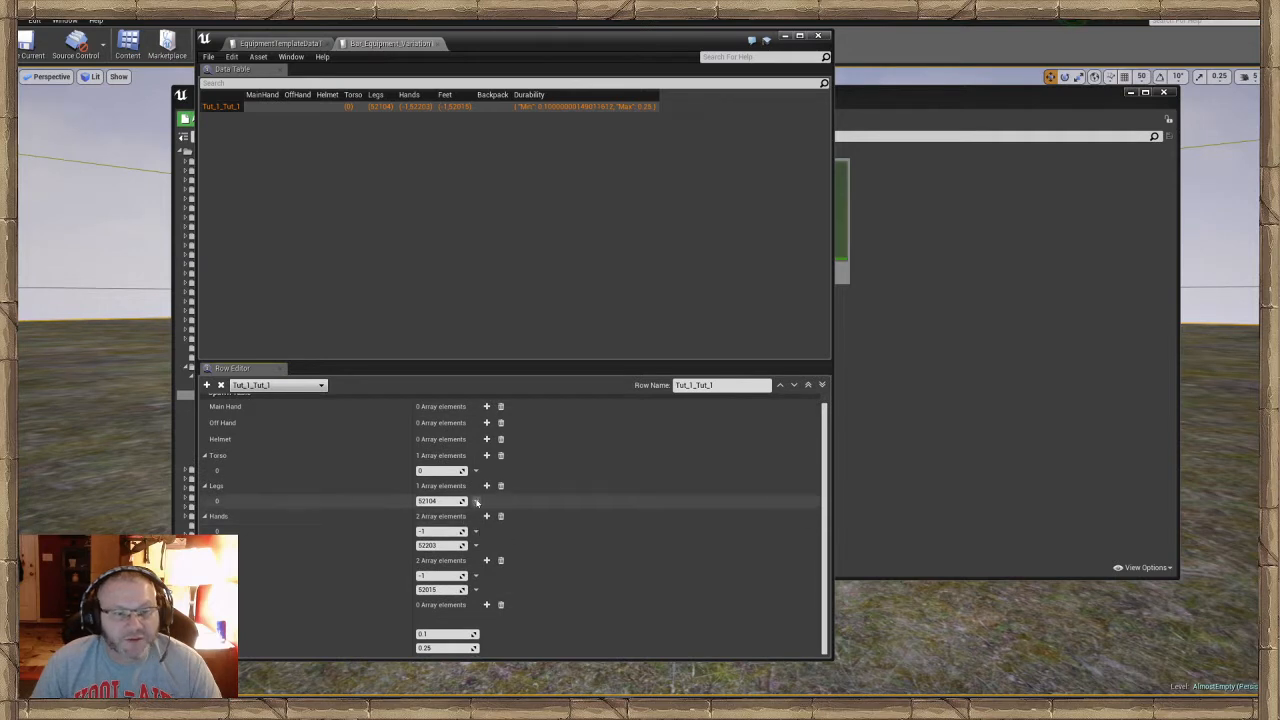
left_click(476, 502)
left_click(490, 527)
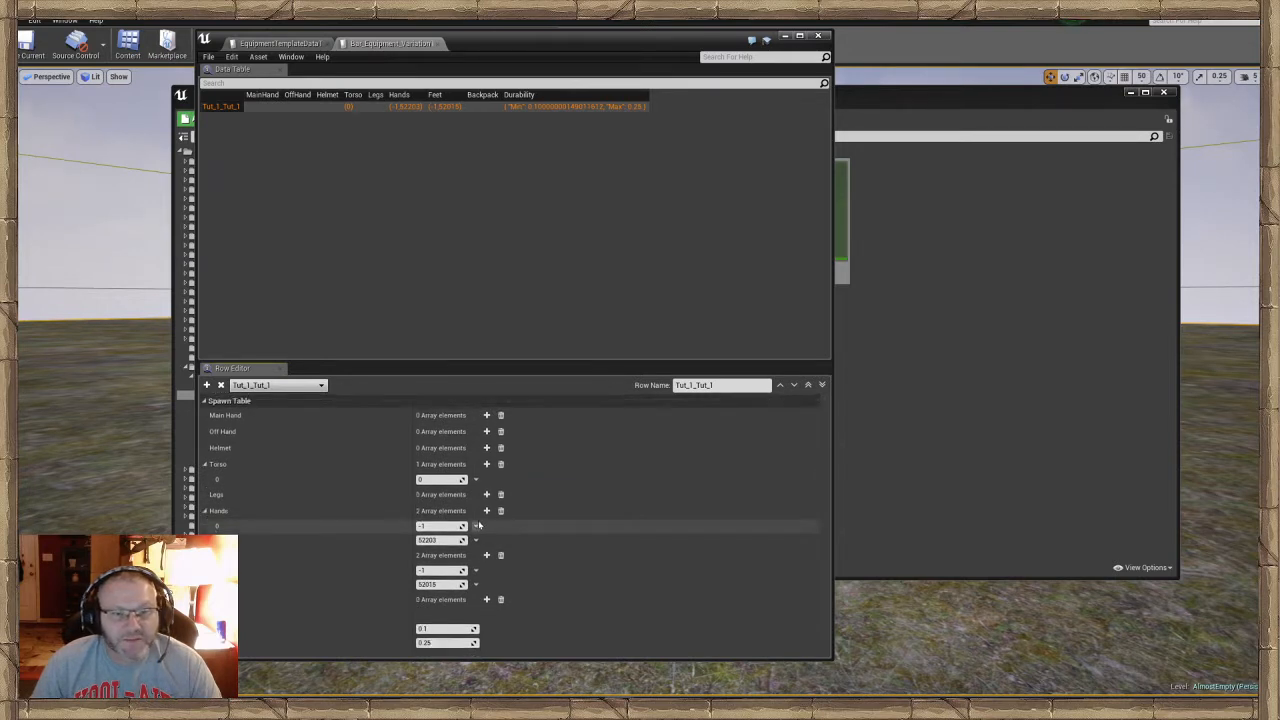
Empty the Torso array, and add one element with the default value 0 to both Torso and Legs
left_click(442, 481)
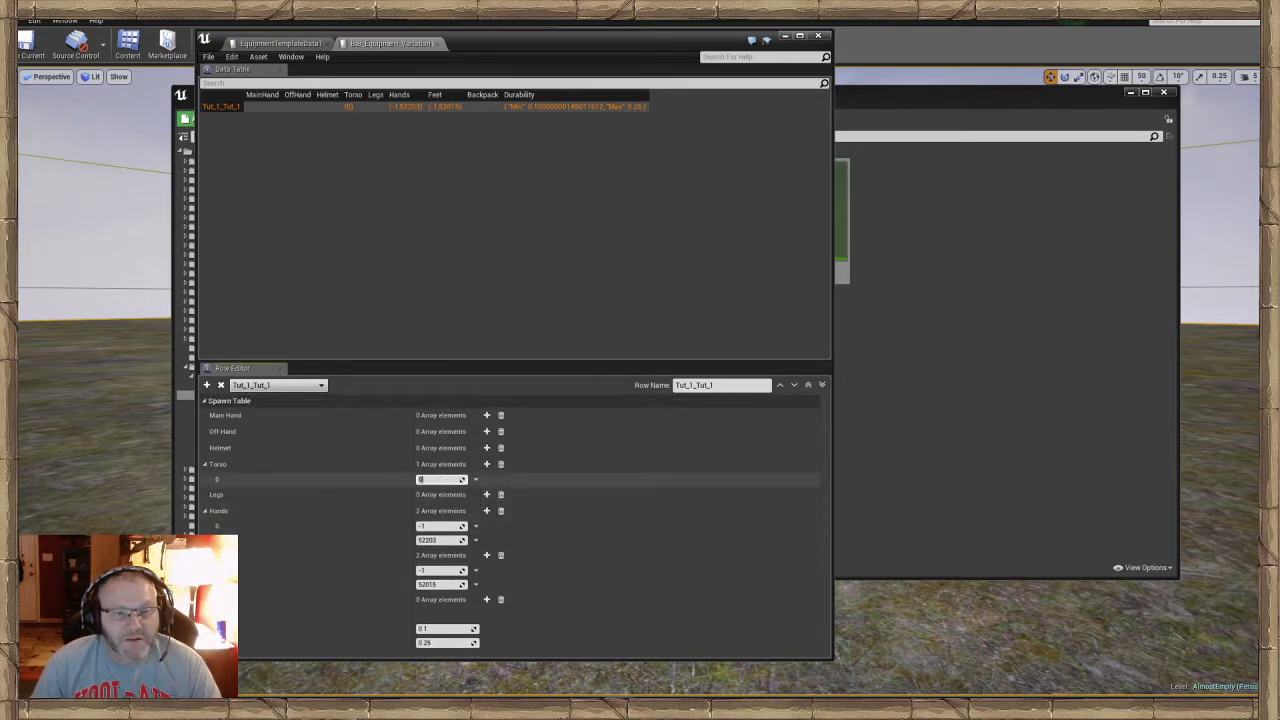
left_click(486, 464)
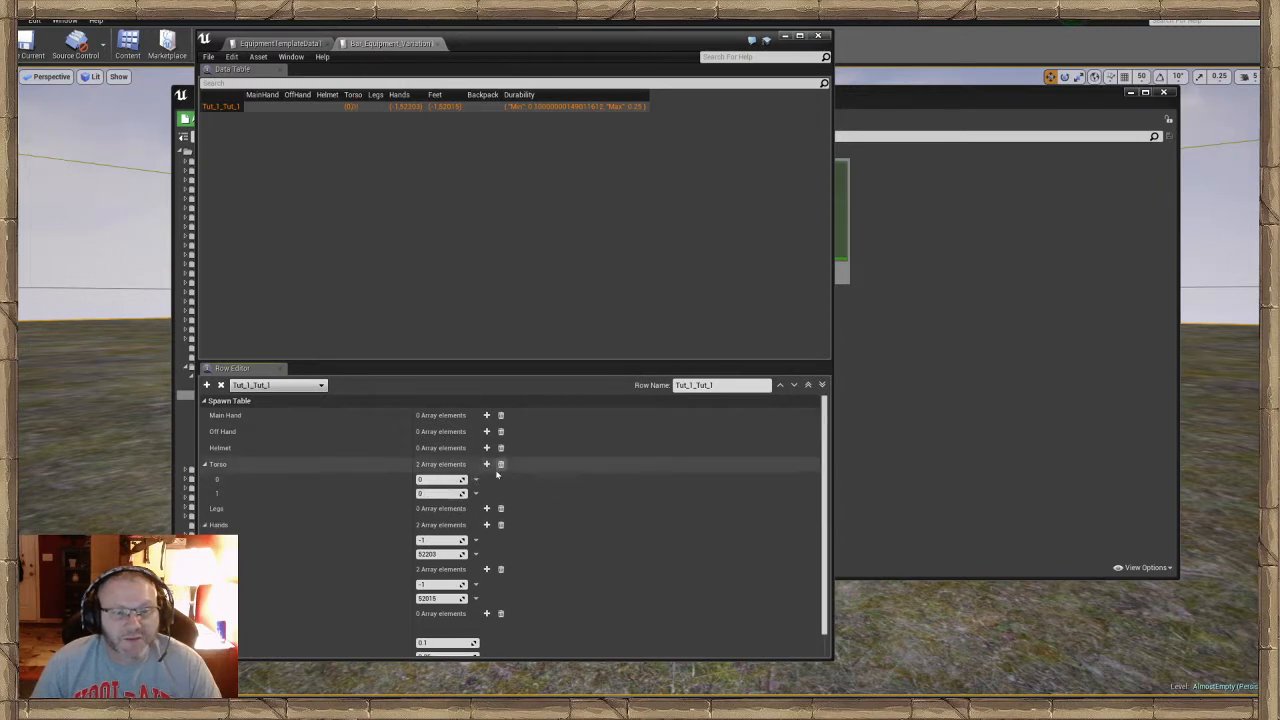
left_click(500, 464)
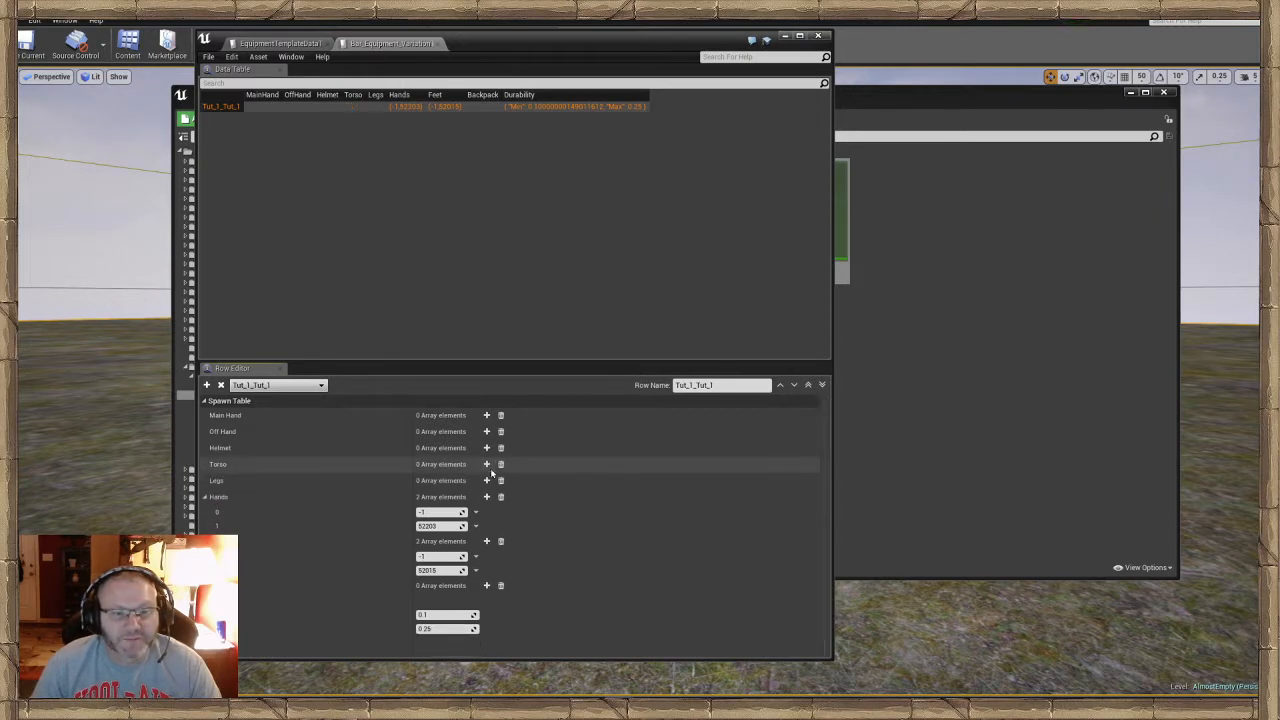
left_click(486, 464)
left_click(487, 494)
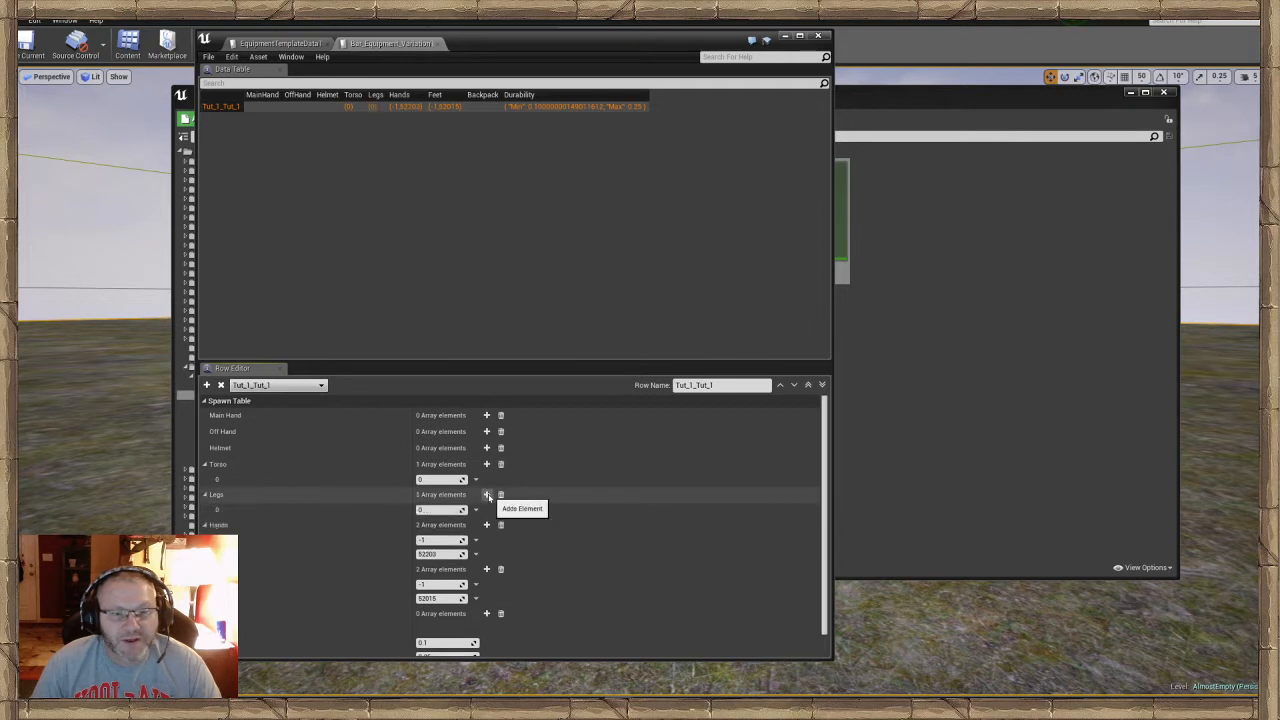
Save the equipment variation table and copy its row name, Tut_1_Tut_1
scroll(450, 560, "down", 1)
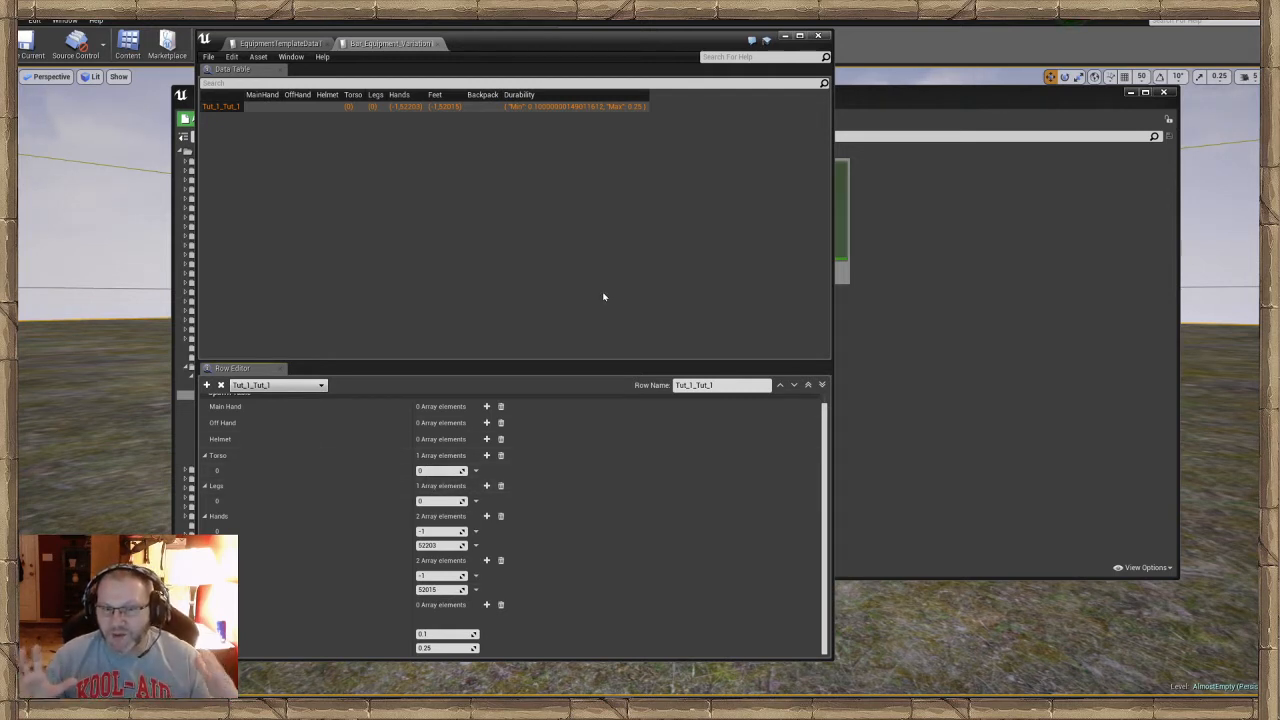
left_click(209, 57)
left_click(218, 80)
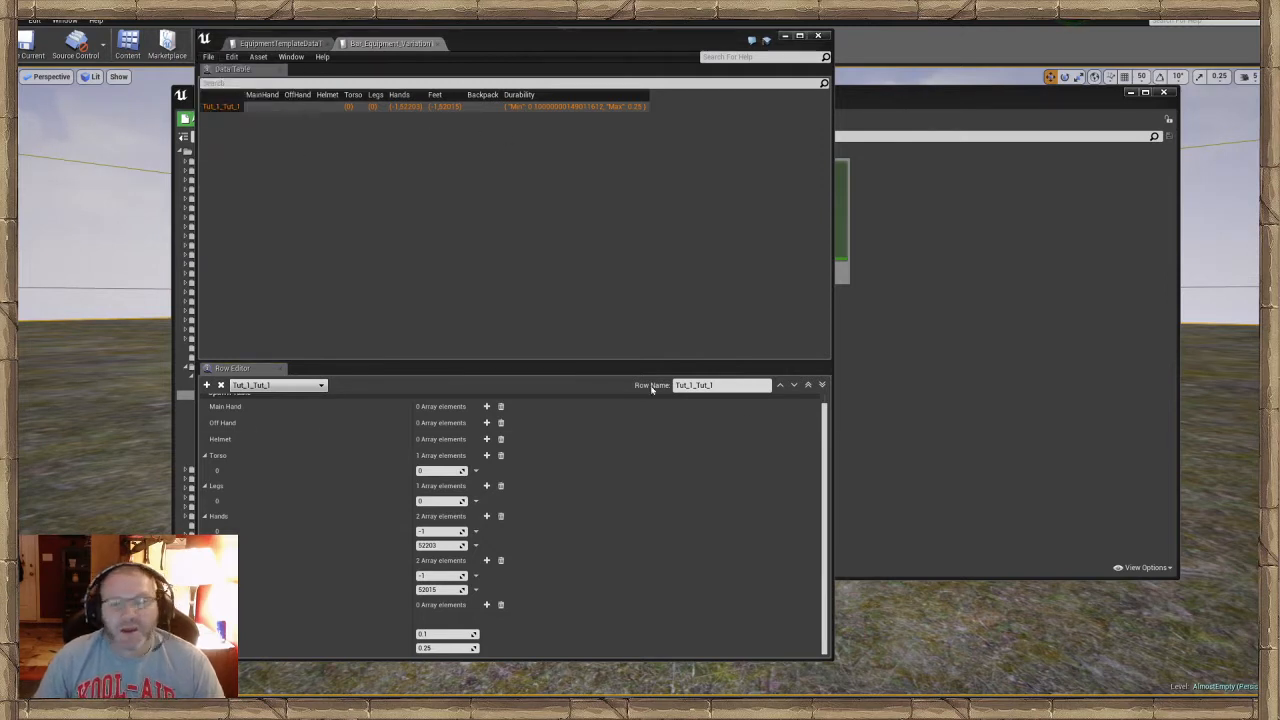
double_click(711, 385)
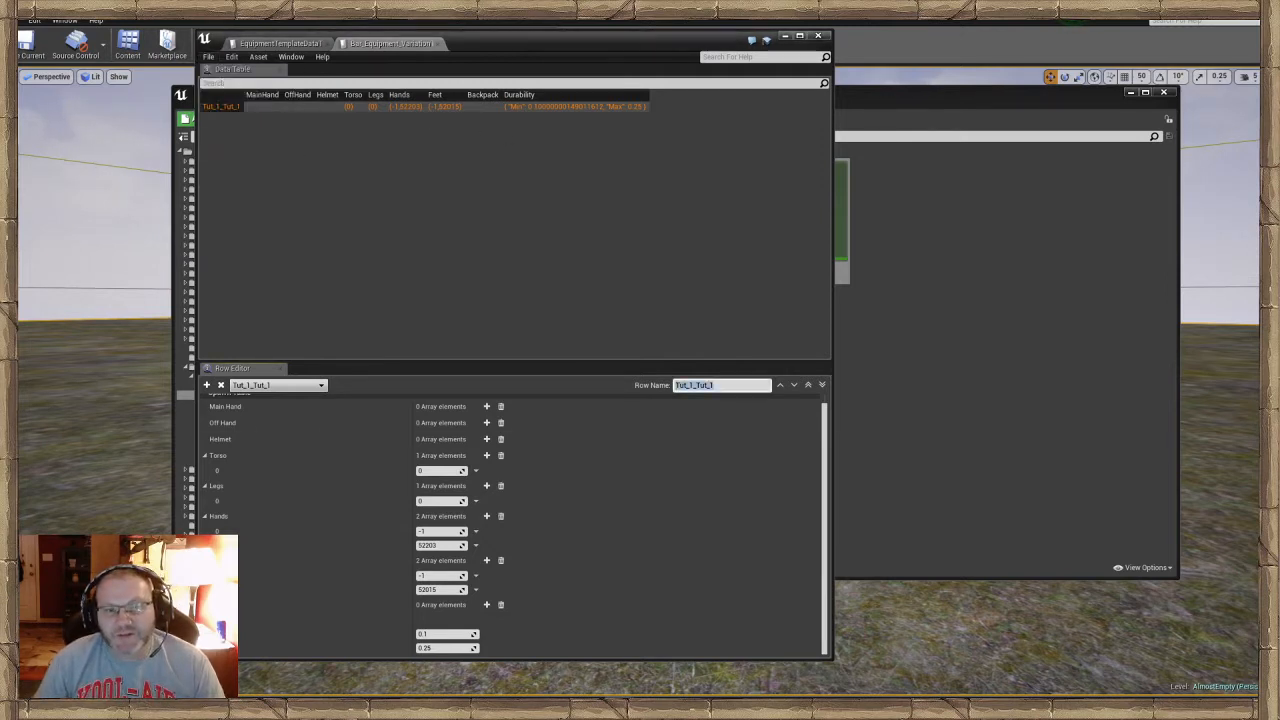
right_click(711, 385)
left_click(729, 428)
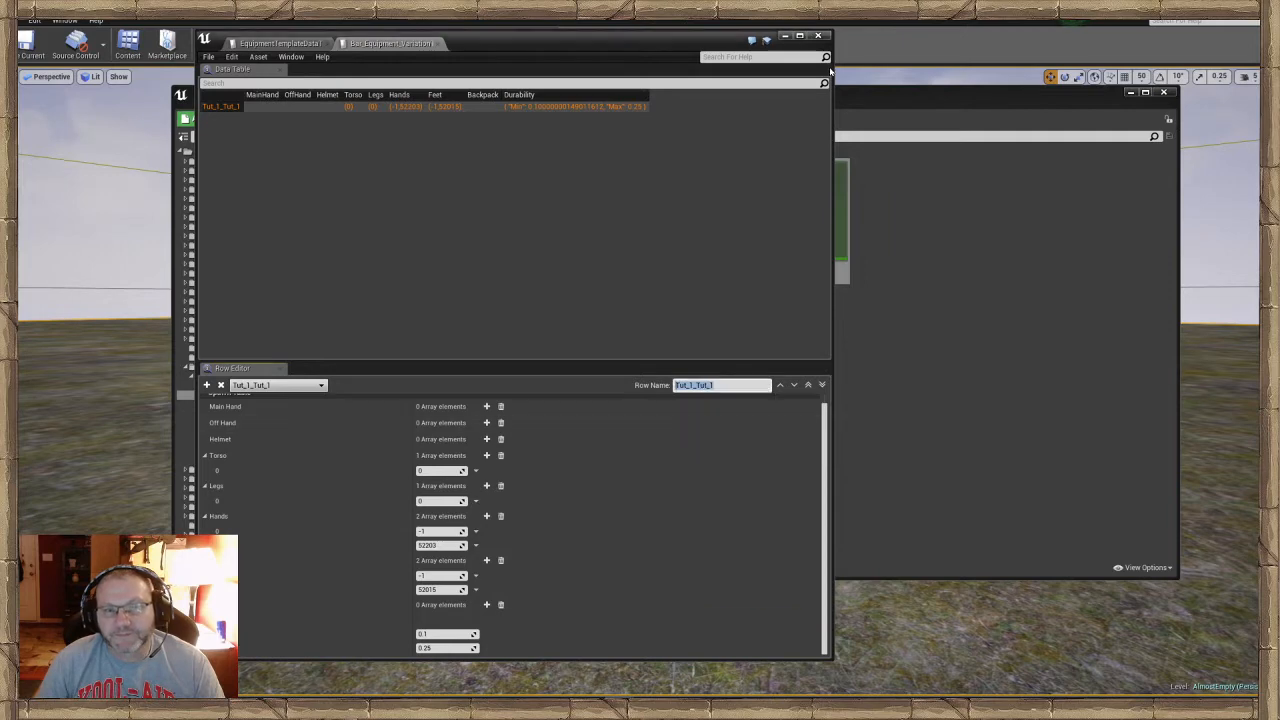
Open Bar_Spawn_table from the mod's Data_Tables folder
left_click(786, 37)
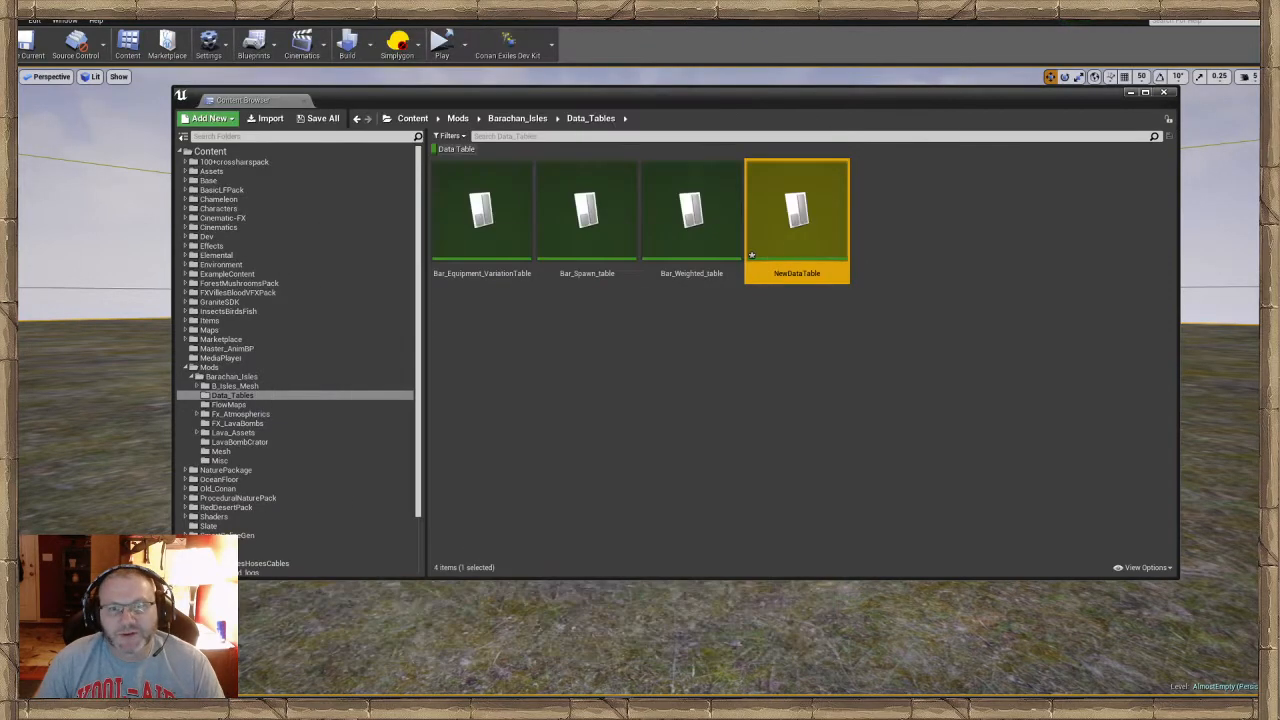
left_click(711, 343)
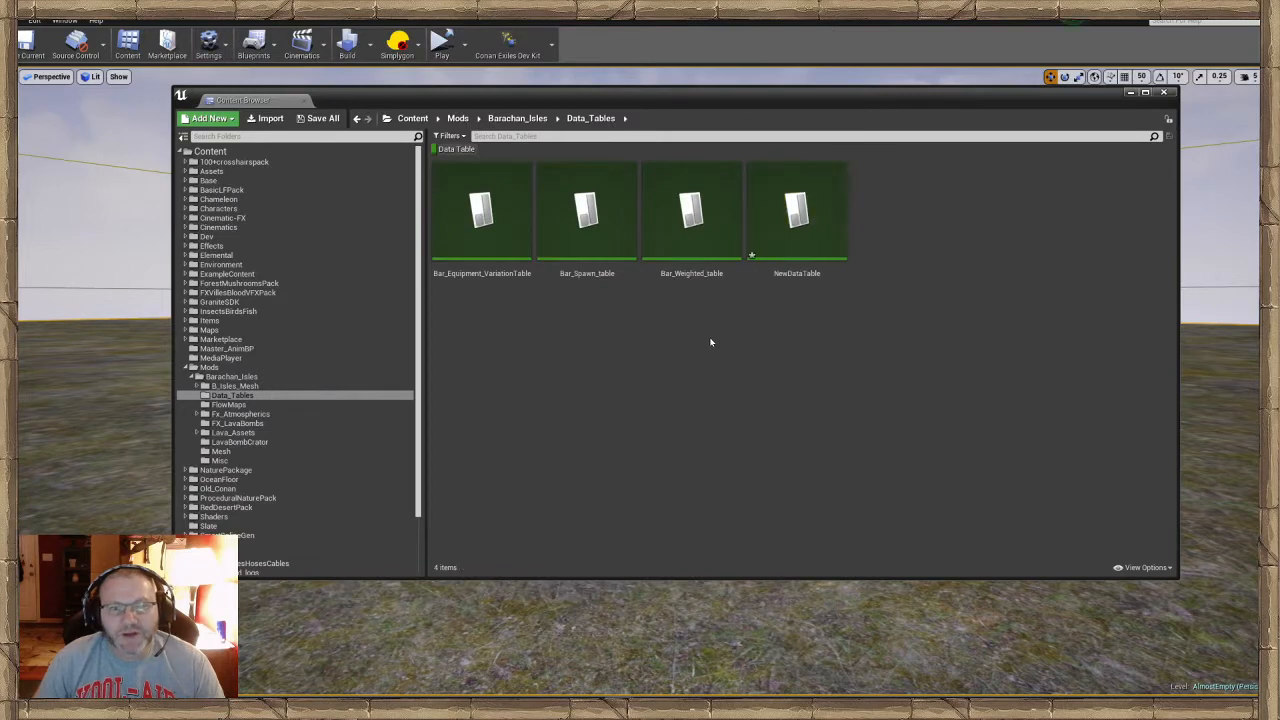
double_click(606, 245)
scroll(596, 515, "down", 1)
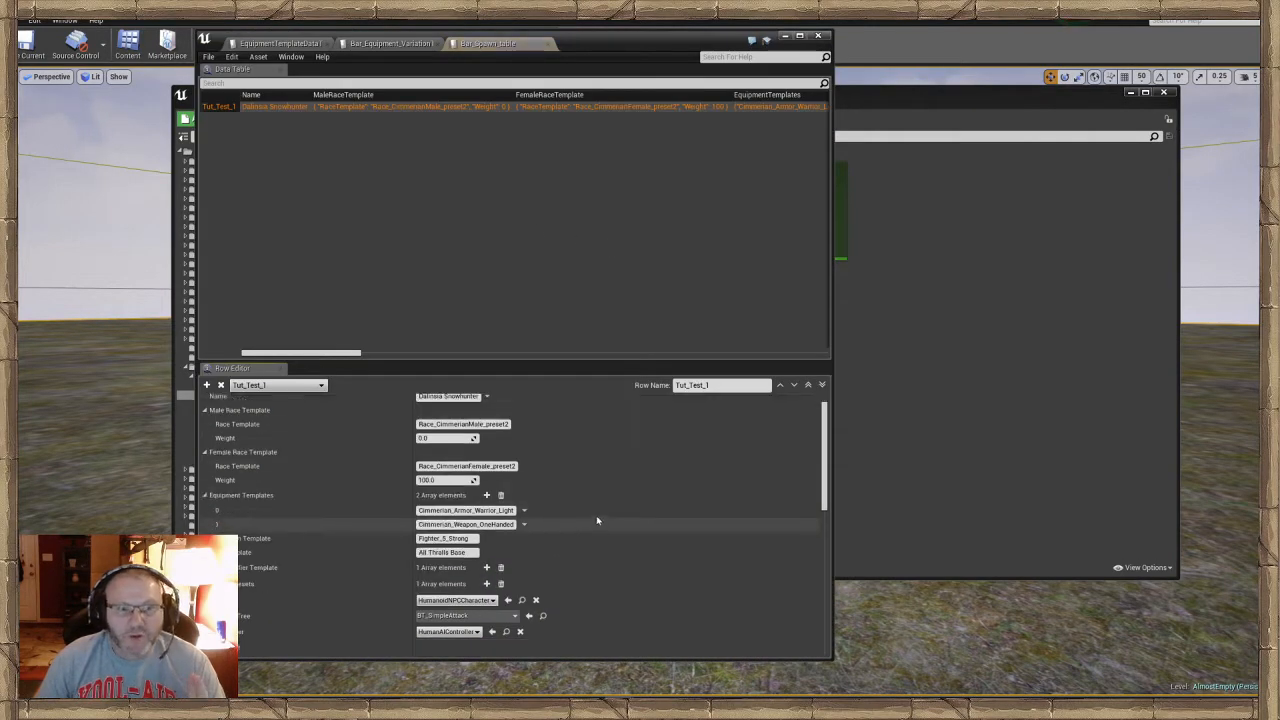
Change the NPC name in the Tut_Test_1 row of the spawn table to "Dalinsia Hunter"
scroll(472, 438, "up", 1)
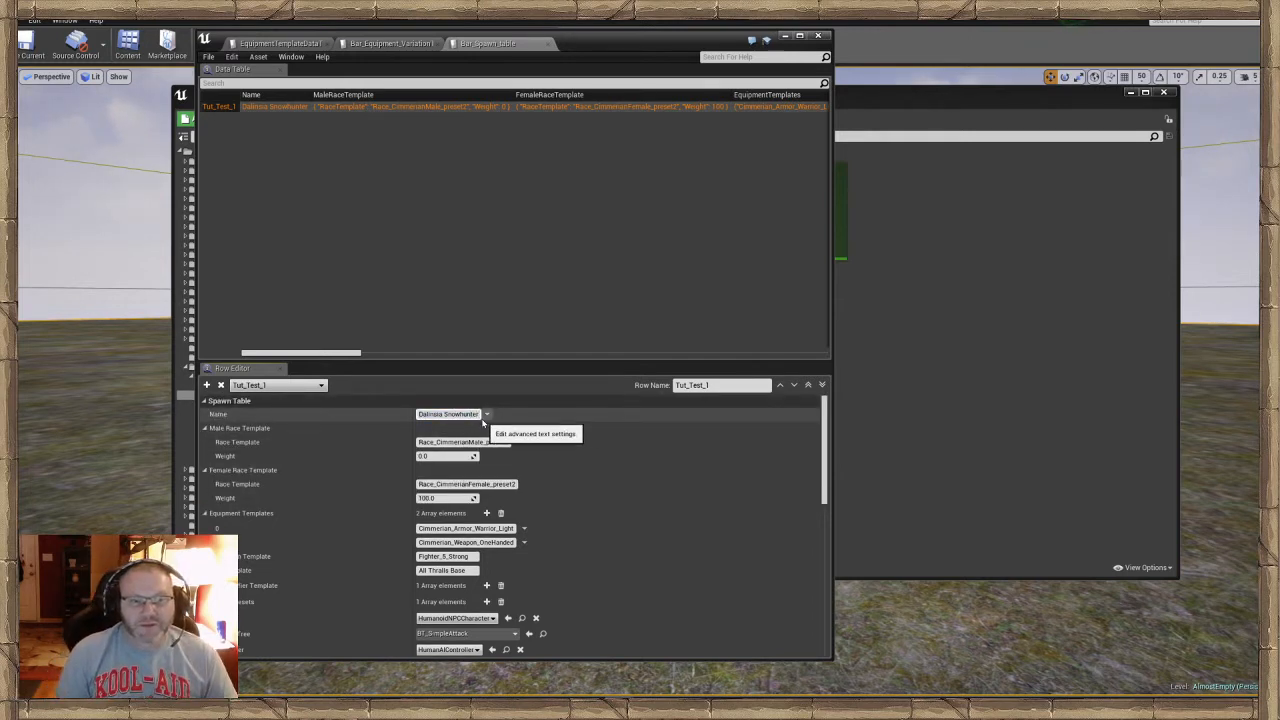
key("BackSpace")
key("BackSpace")
key("BackSpace")
key("BackSpace")
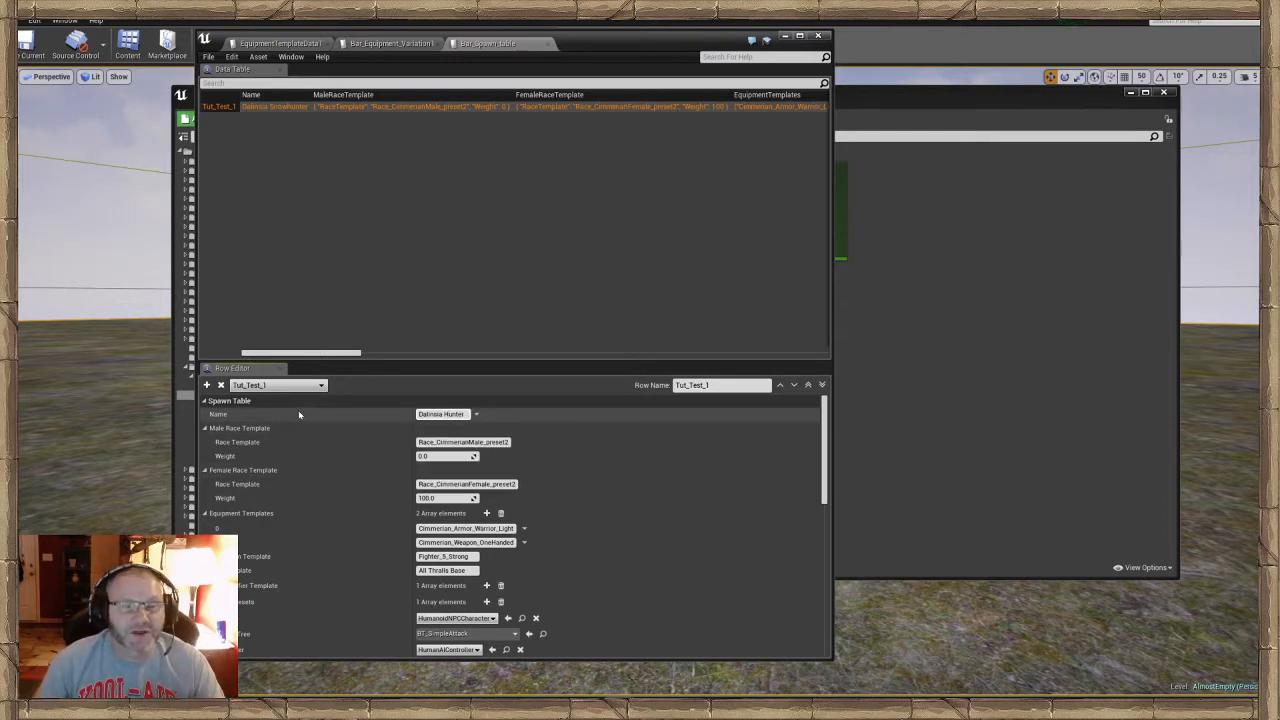
key("Return")
Replace equipment template 0 of the Tut_Test_1 row with the copied row name Tut_1_Tut_1
scroll(334, 490, "down", 1)
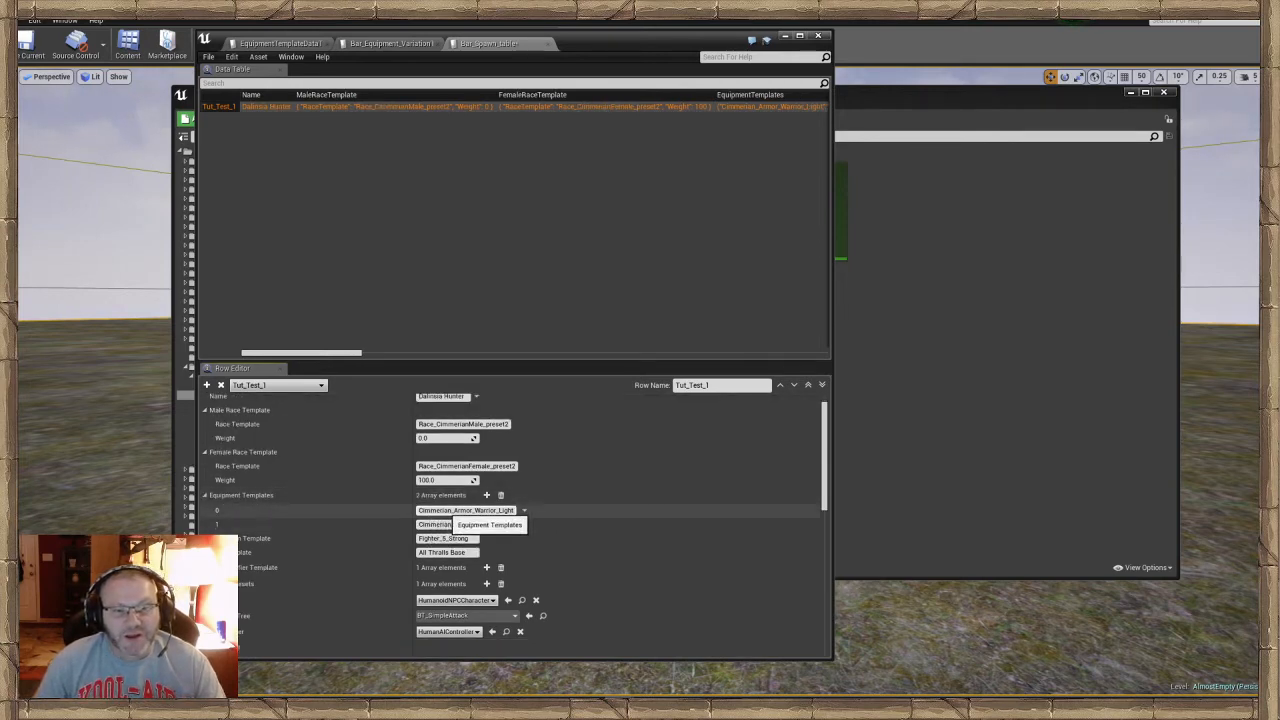
left_click(505, 510)
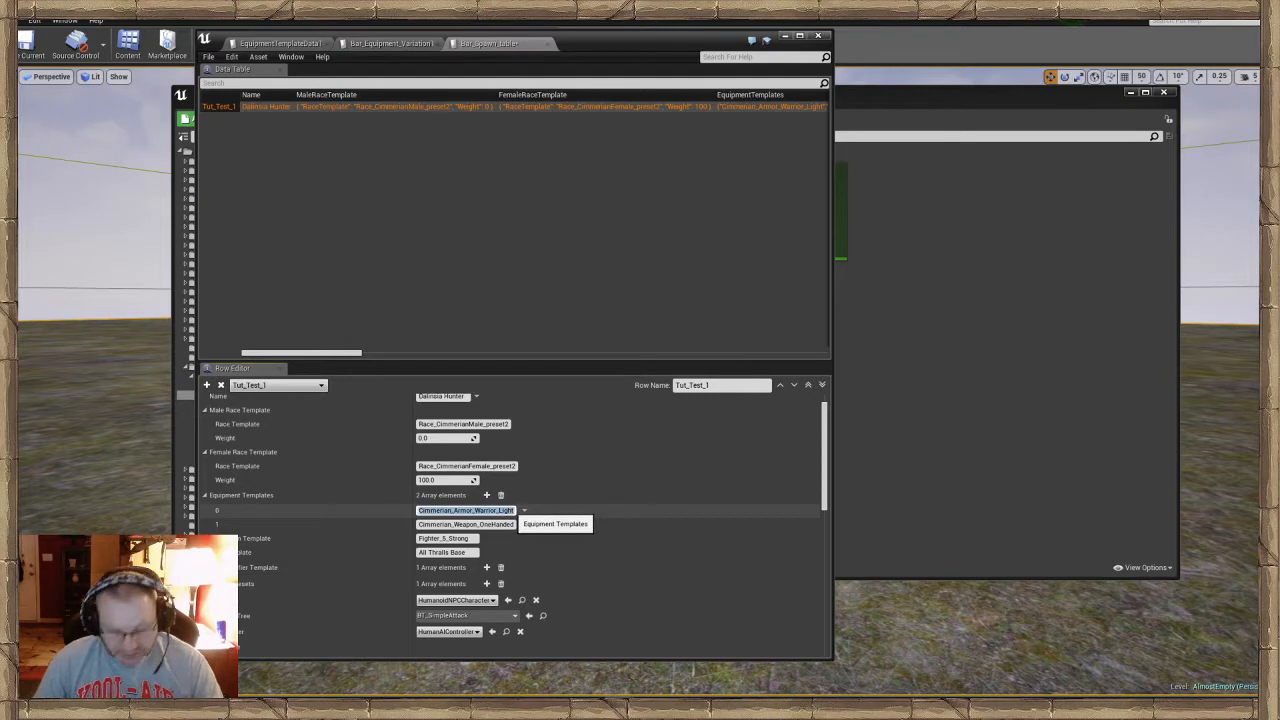
key("BackSpace")
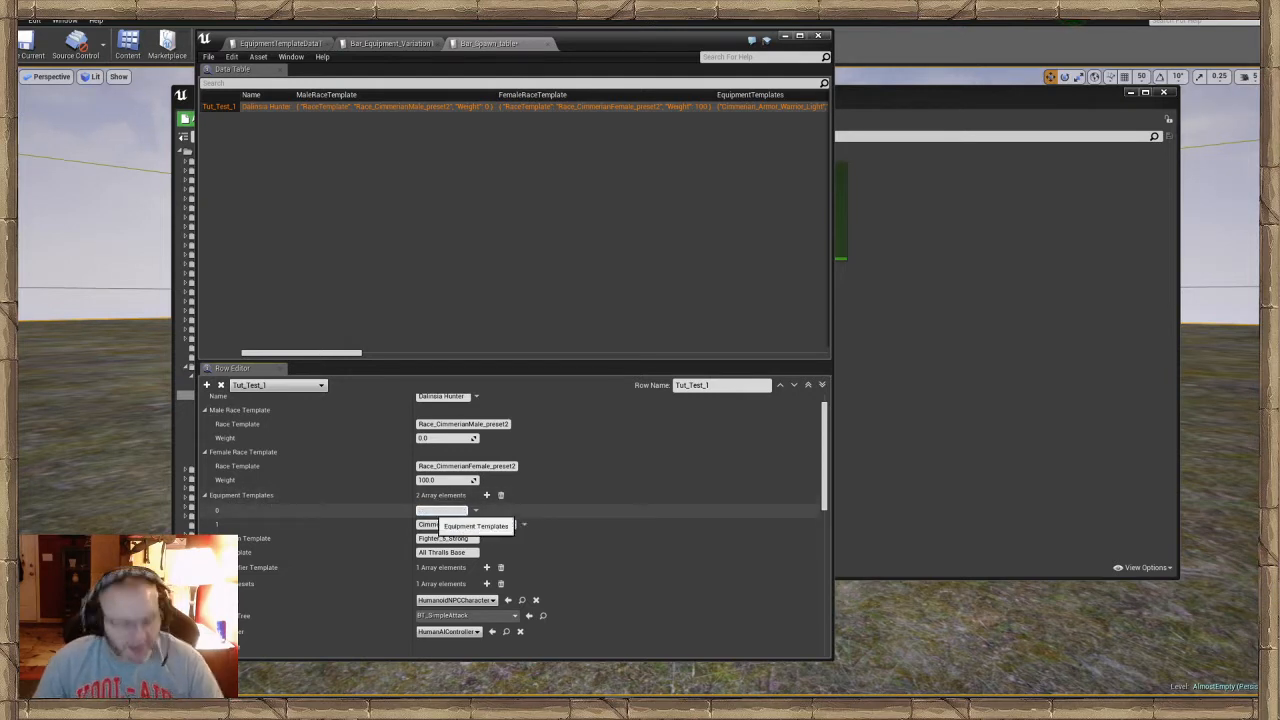
key("ctrl+v")
key("Return")
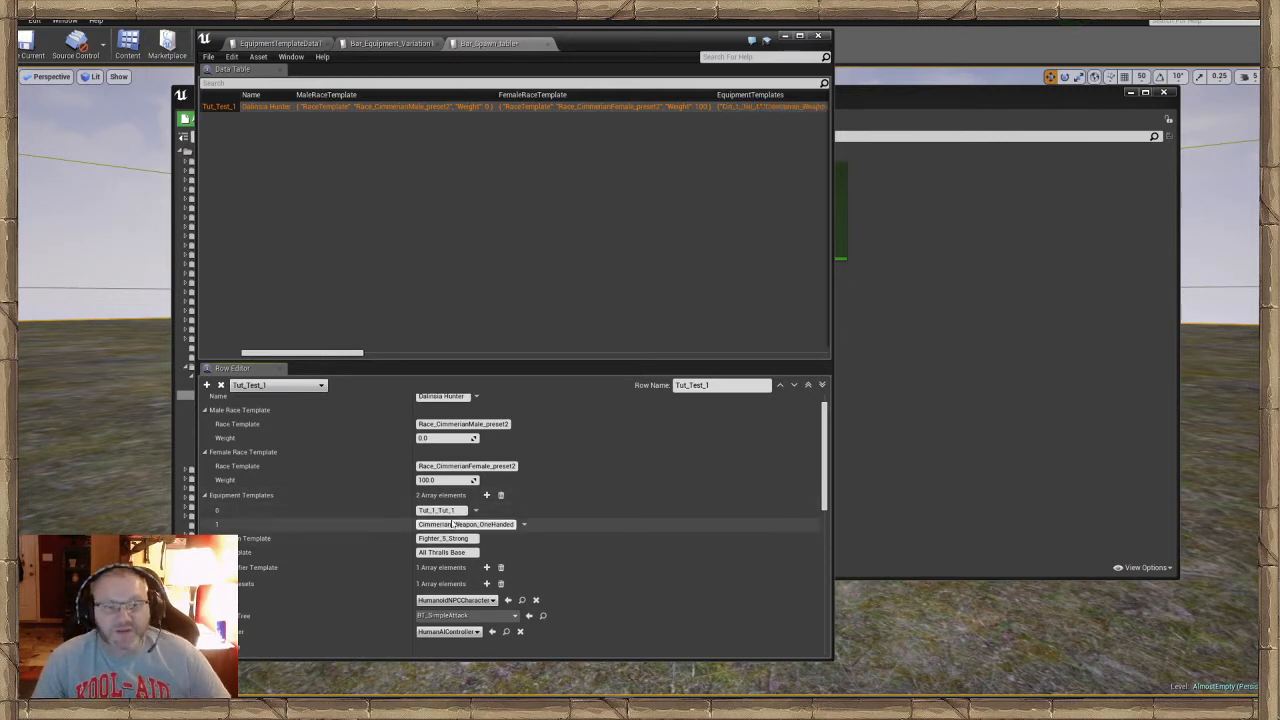
Save the Bar_Spawn_table data table and minimize its editor window
left_click(208, 56)
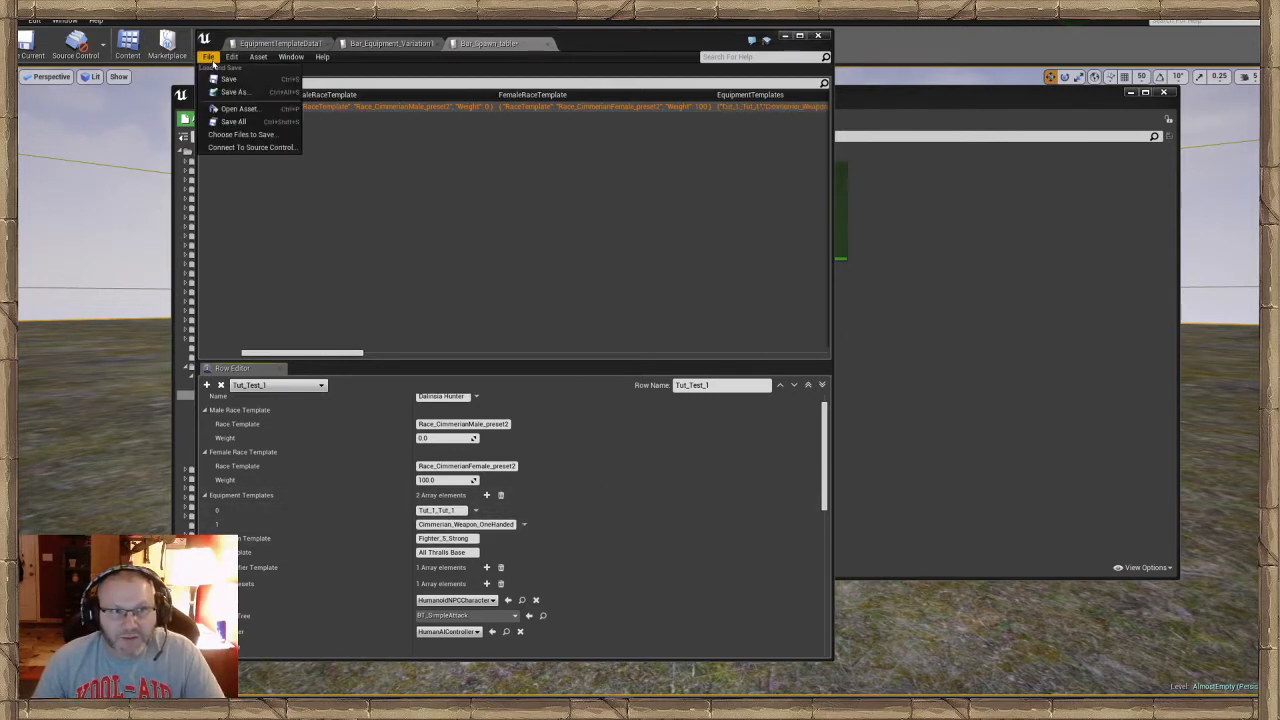
left_click(236, 82)
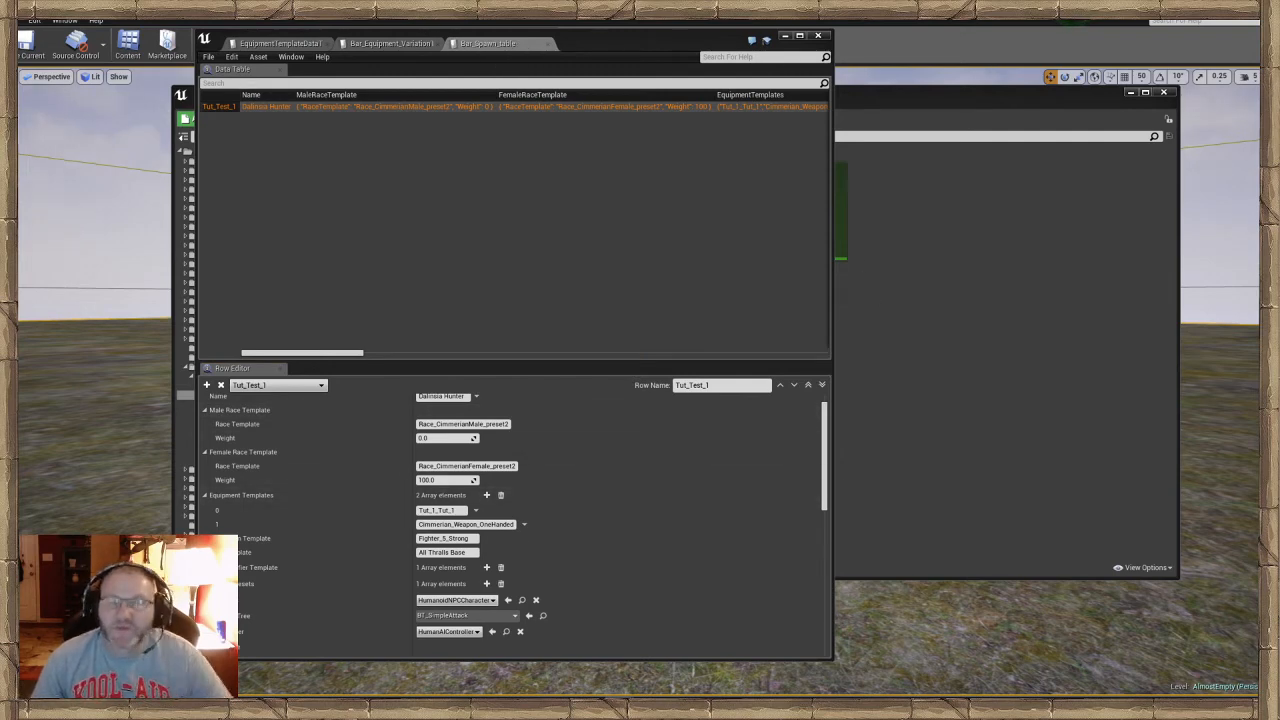
left_click(785, 36)
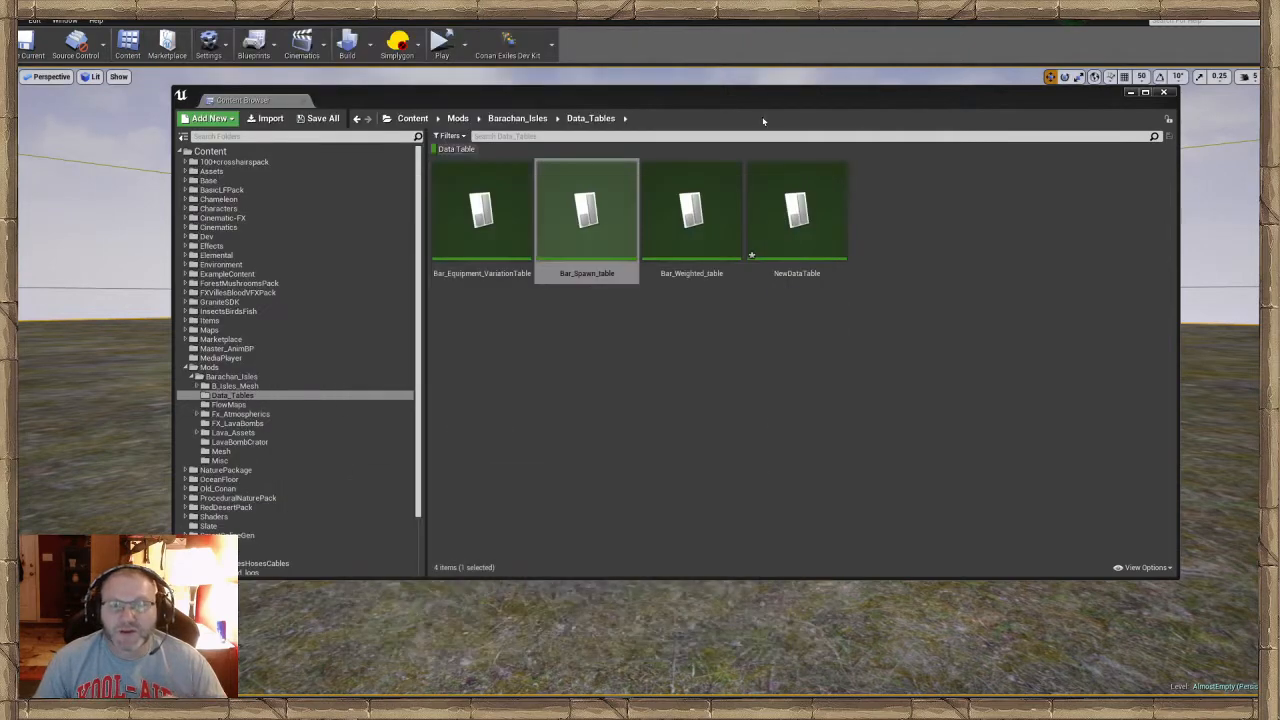
Turn off the Data Table filter and open the Mod_Cont_BarChan blueprint from the Barachan_Isles mod folder
left_click(260, 369)
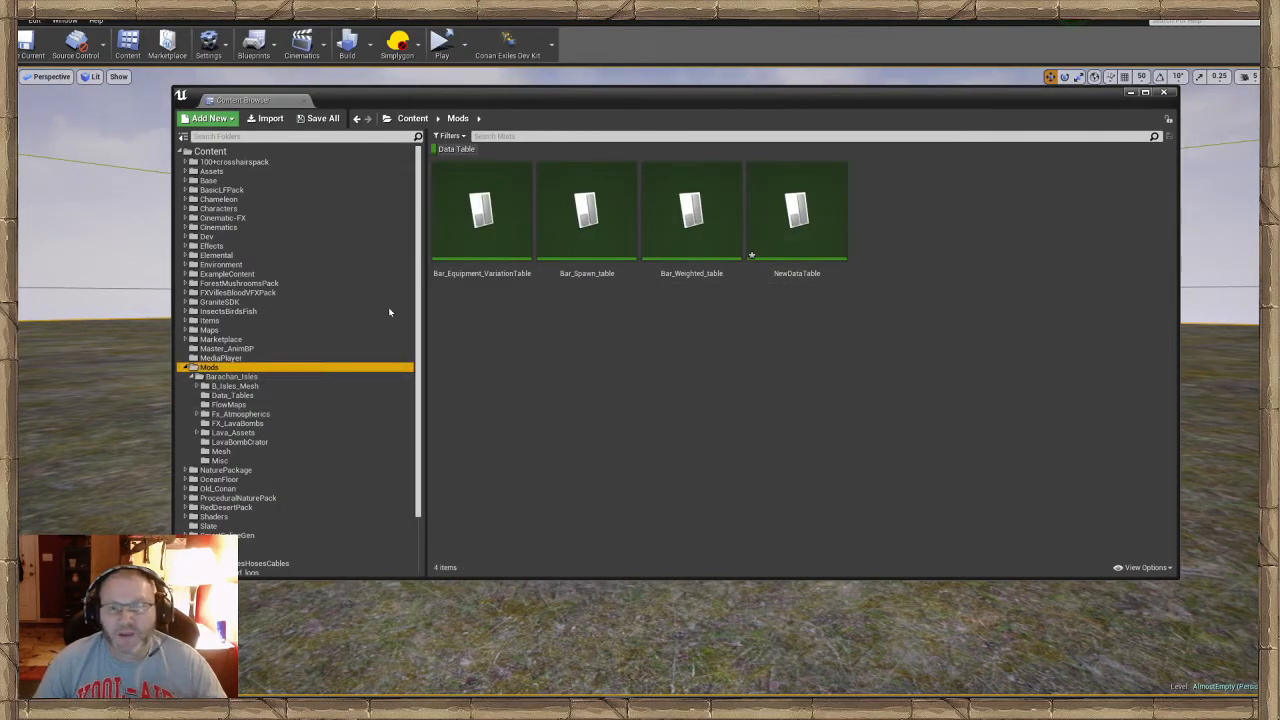
left_click(446, 150)
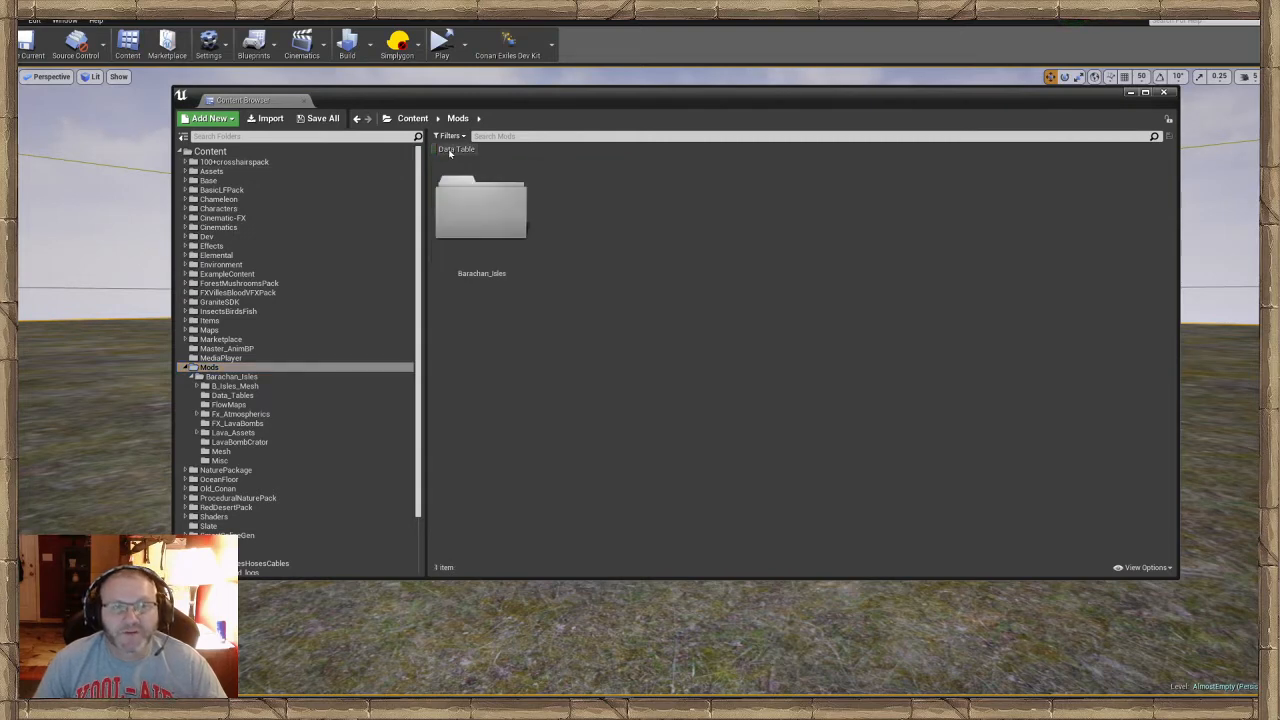
double_click(497, 235)
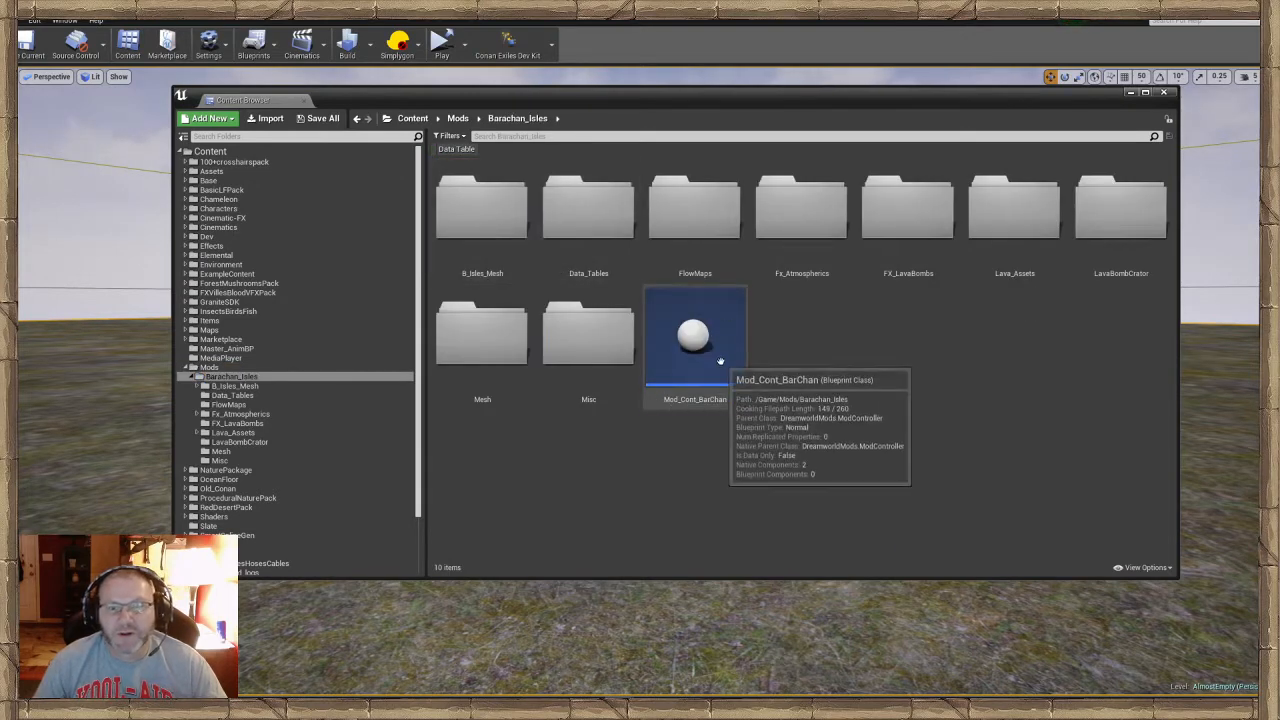
double_click(720, 361)
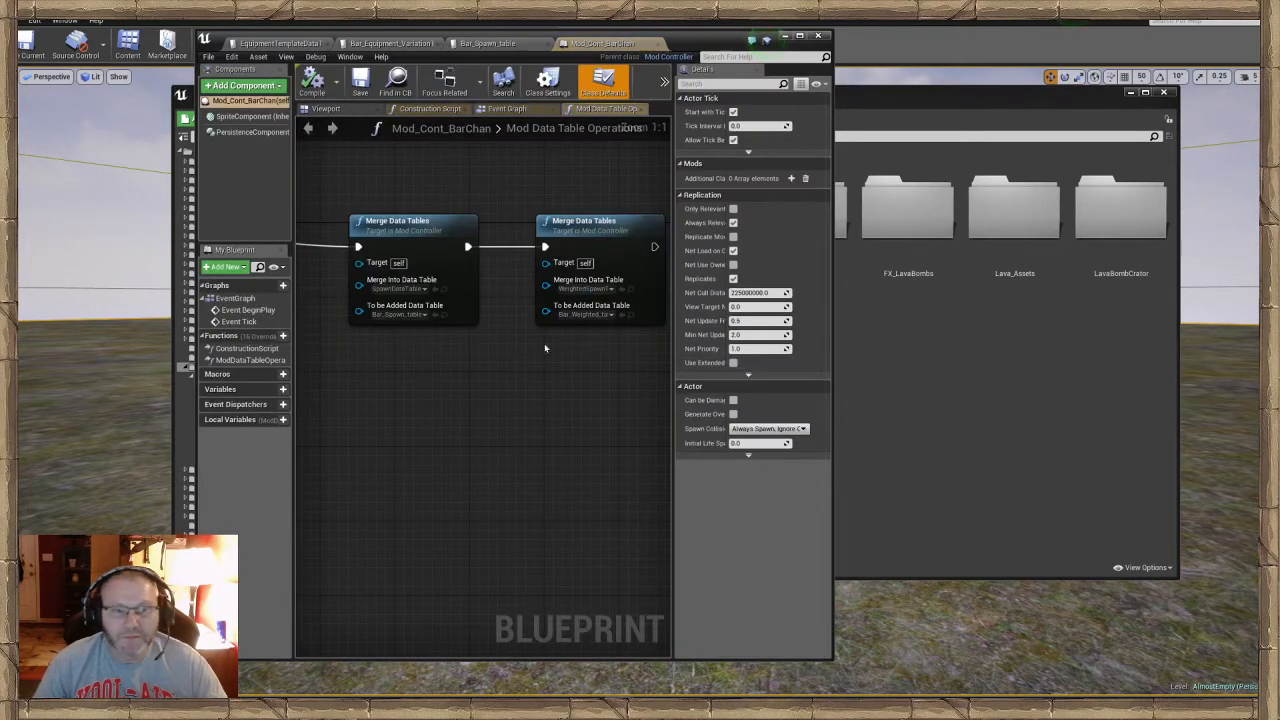
Add a copy of the last Merge Data Tables node after it and connect the two nodes' execution pins
right_click_drag(583, 440, 418, 440)
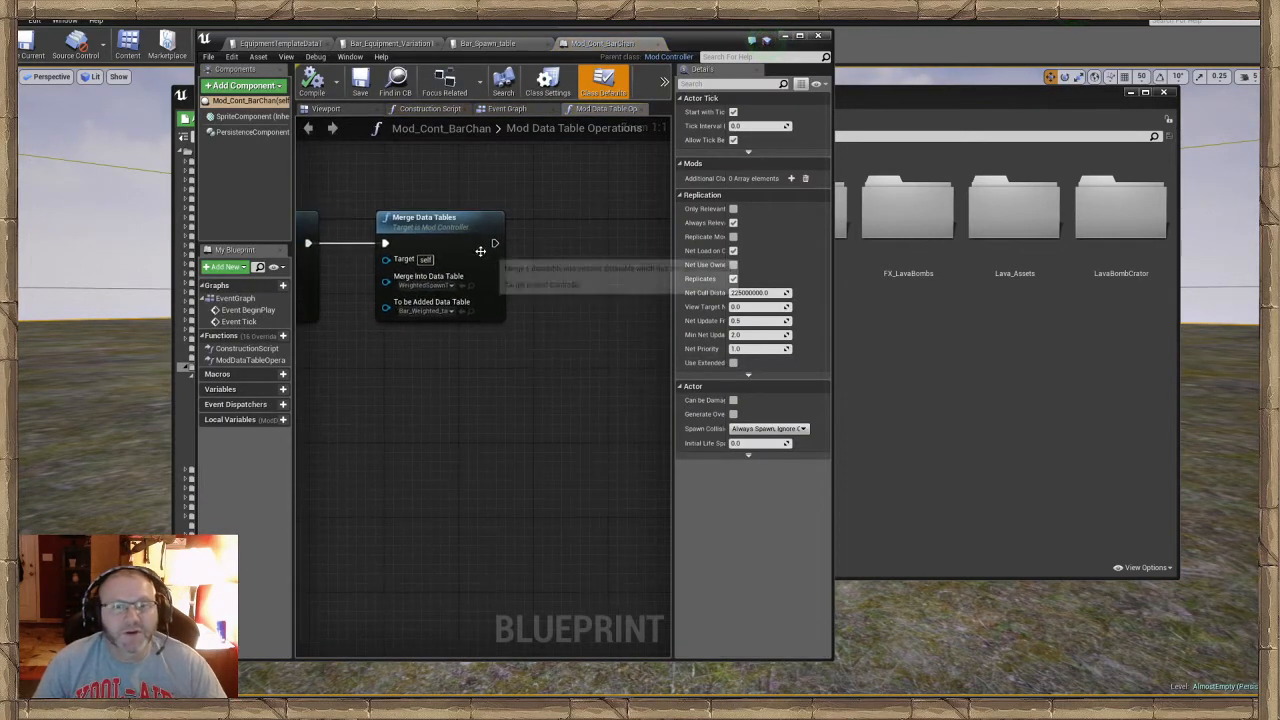
left_click(477, 255)
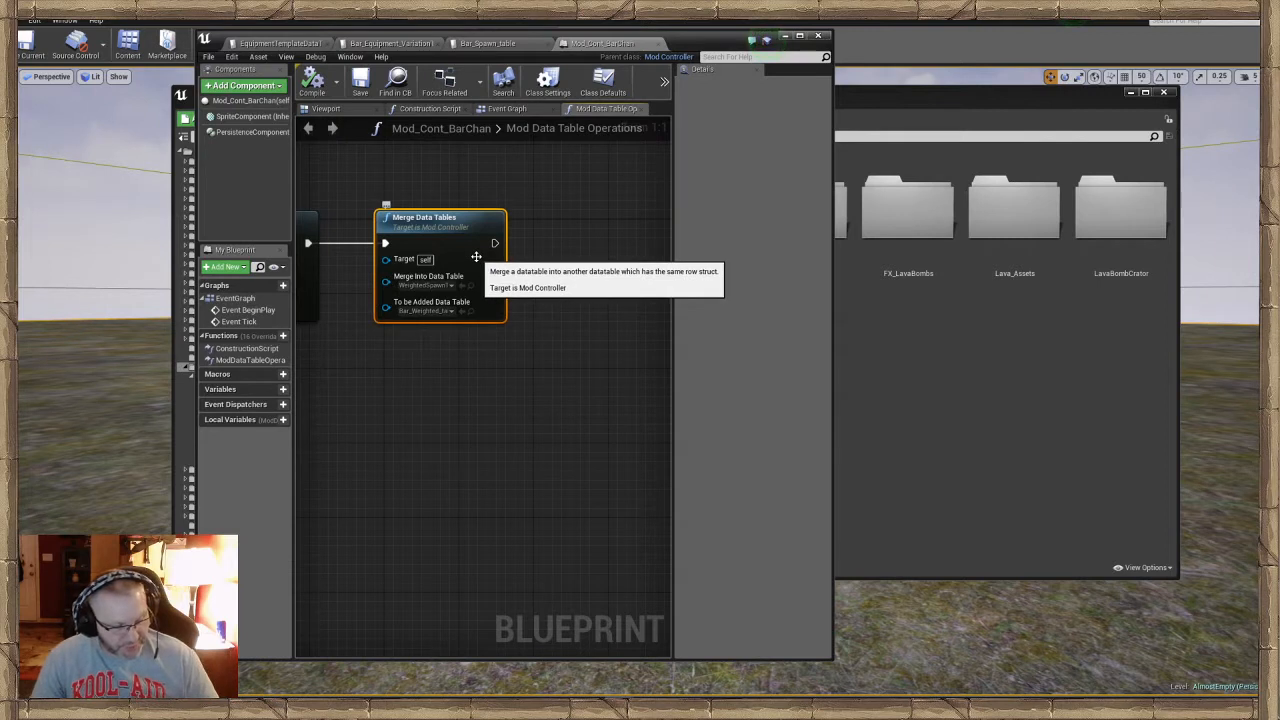
key("ctrl+v")
left_click_drag(548, 262, 601, 229)
right_click_drag(561, 394, 443, 449)
left_click_drag(436, 270, 444, 262)
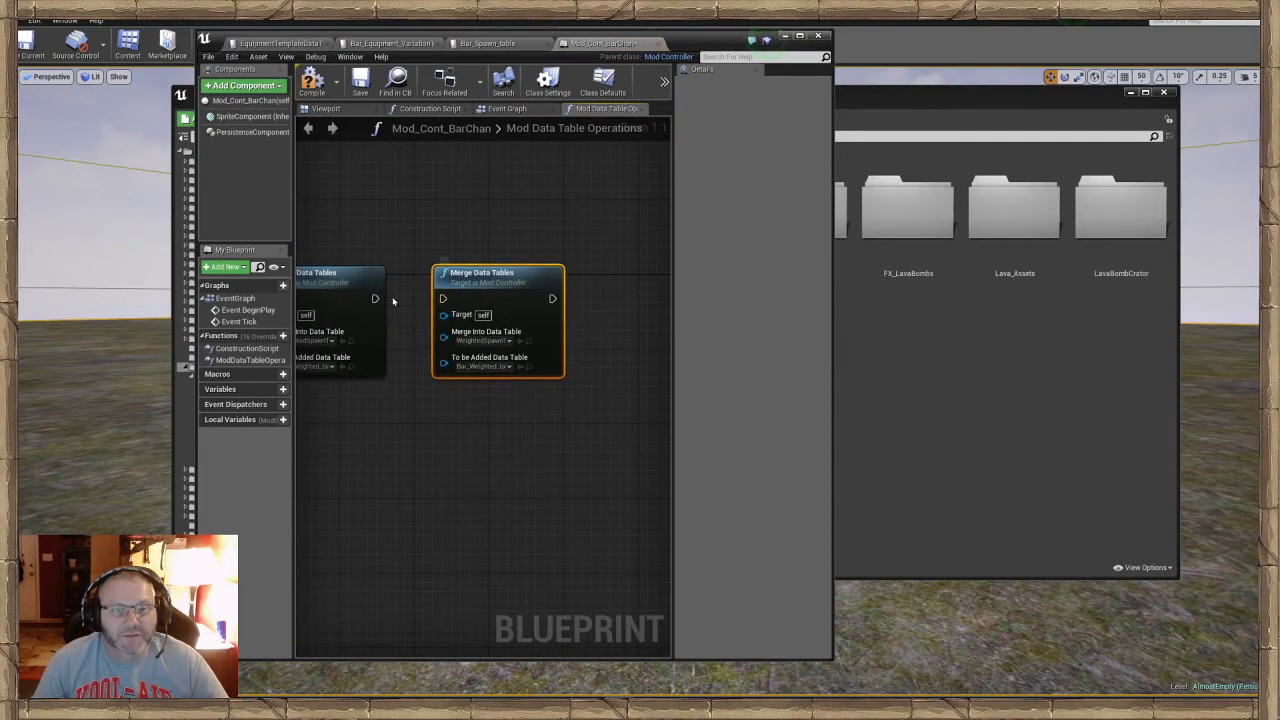
left_click_drag(376, 299, 443, 299)
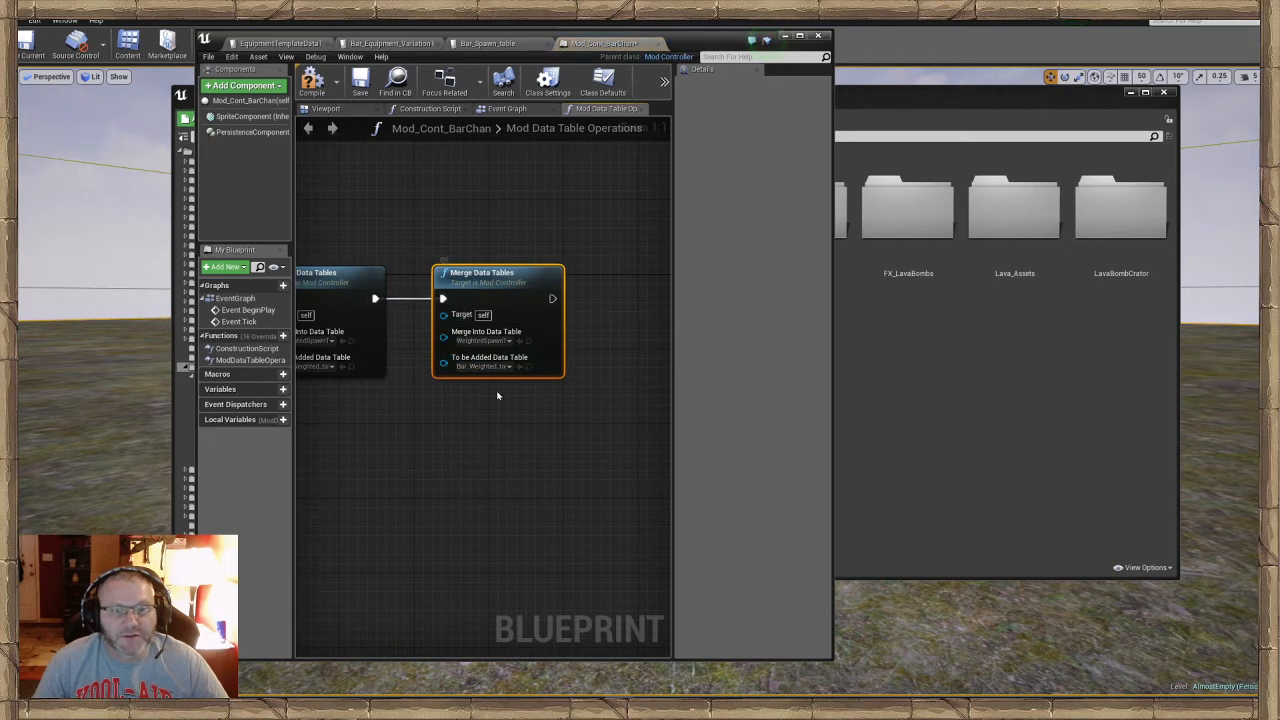
Set the new merge node's Merge Into Data Table to EquipmentTemplateDataTable
left_click(488, 366)
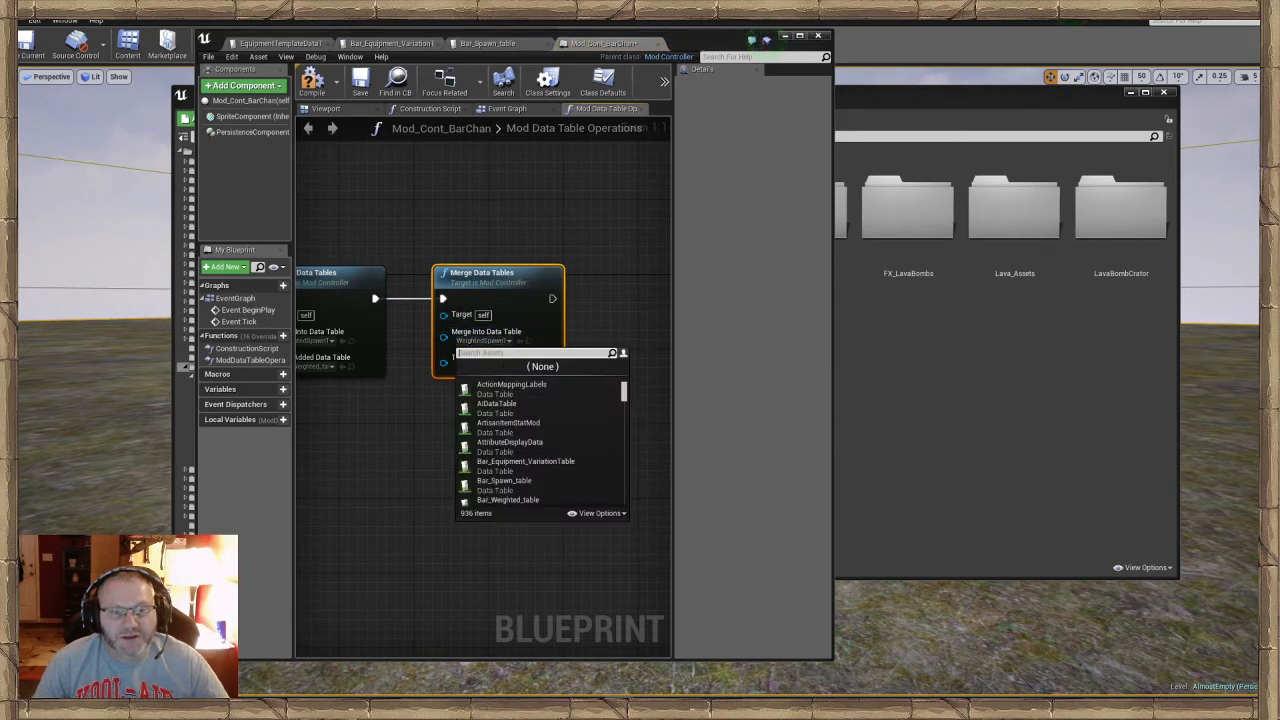
type("Equipment")
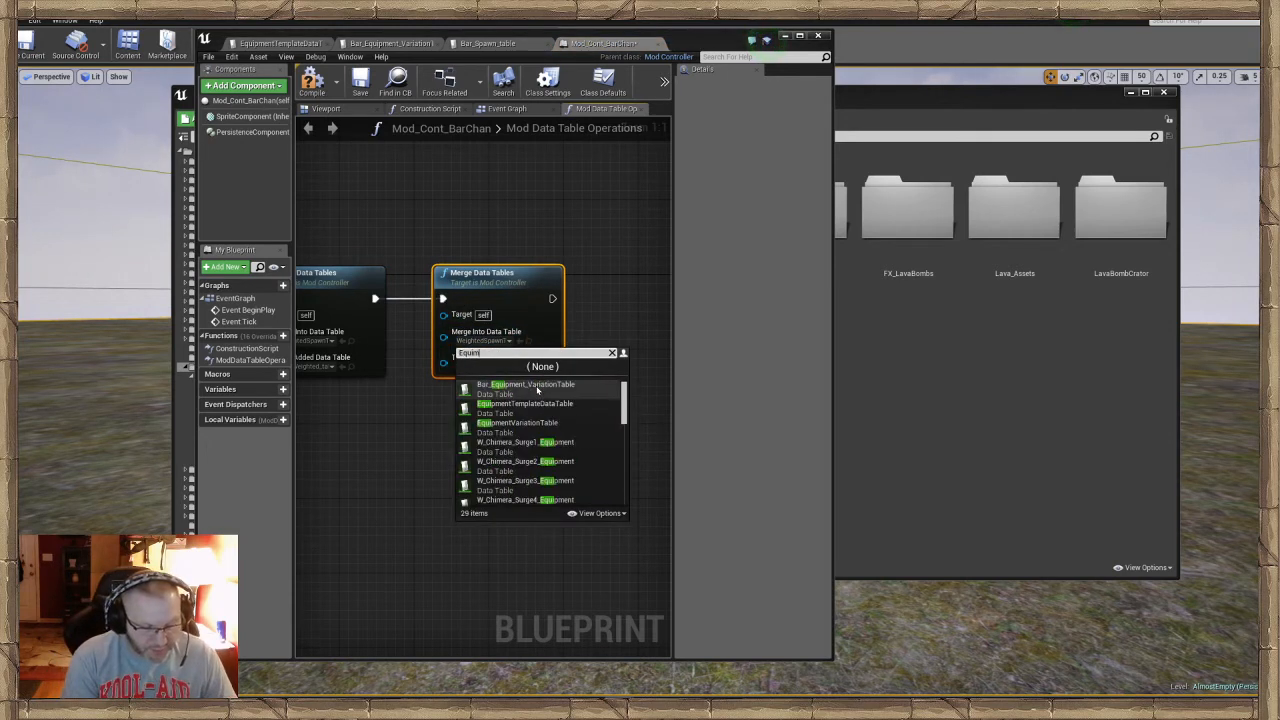
key("BackSpace")
key("BackSpace")
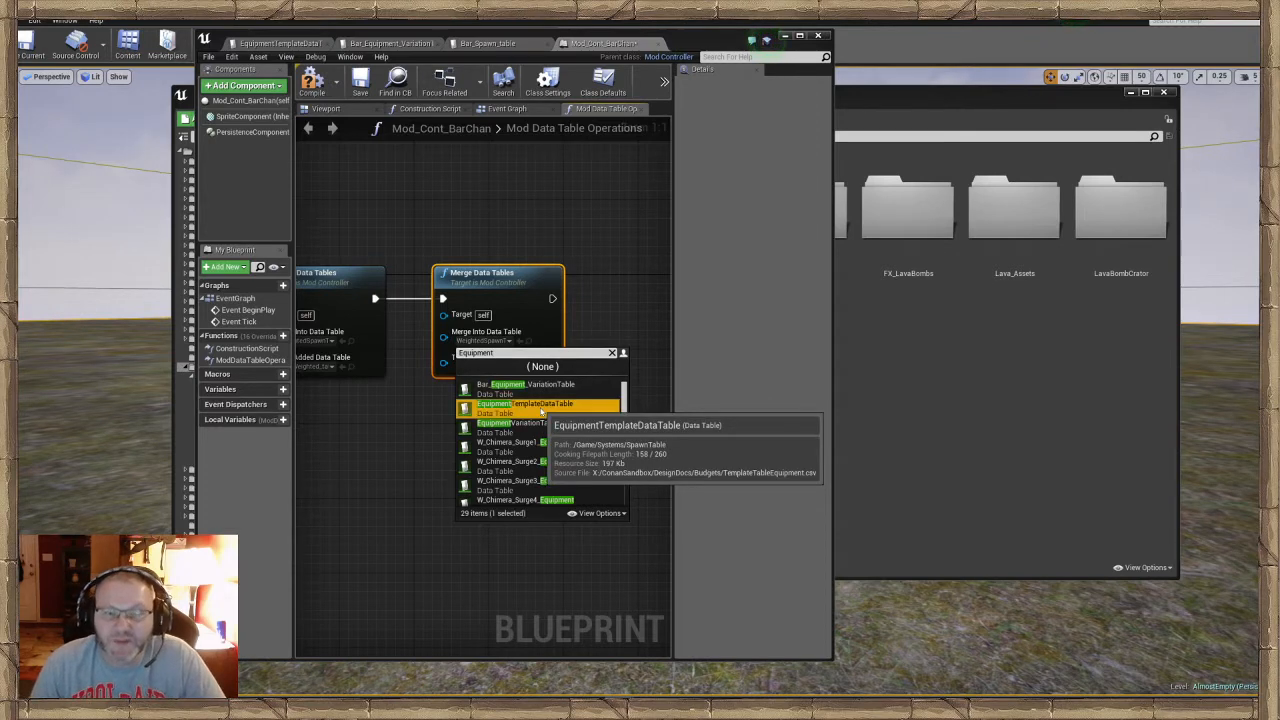
left_click(540, 406)
Set the new merge node's To be Added Data Table to Bar_Equipment_VariationTable and save the blueprint
left_click(512, 367)
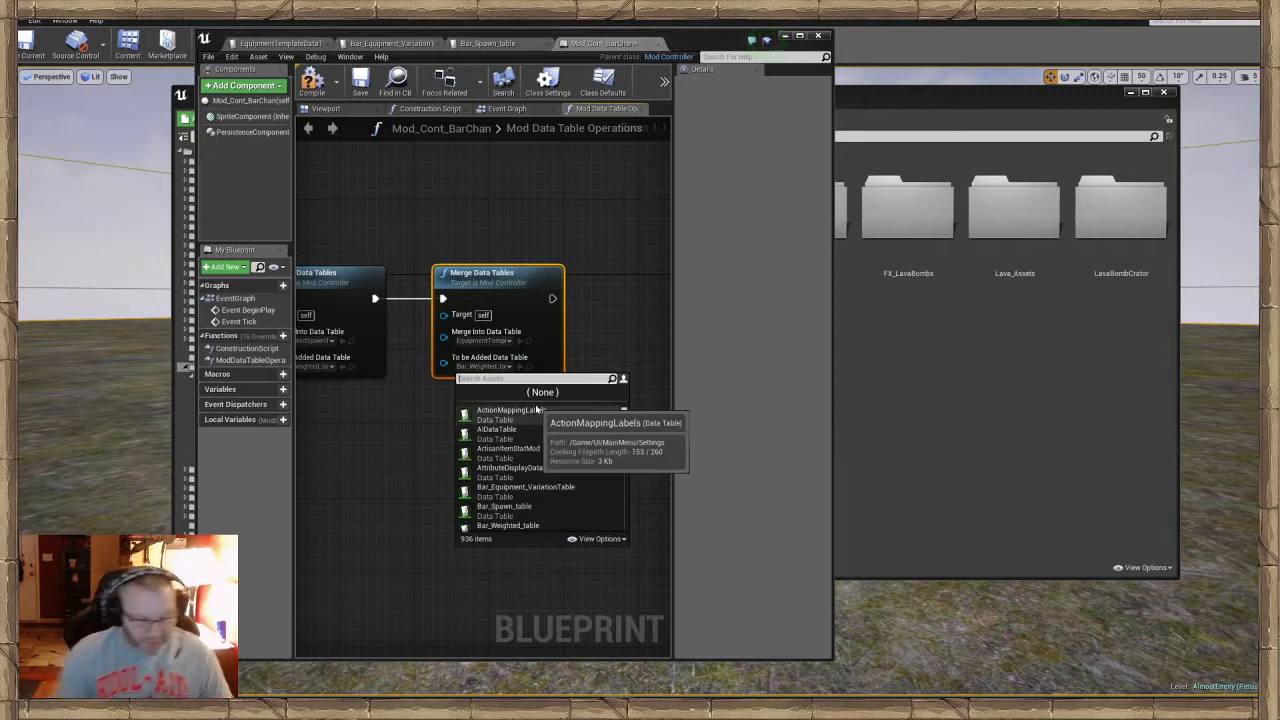
type("Bar")
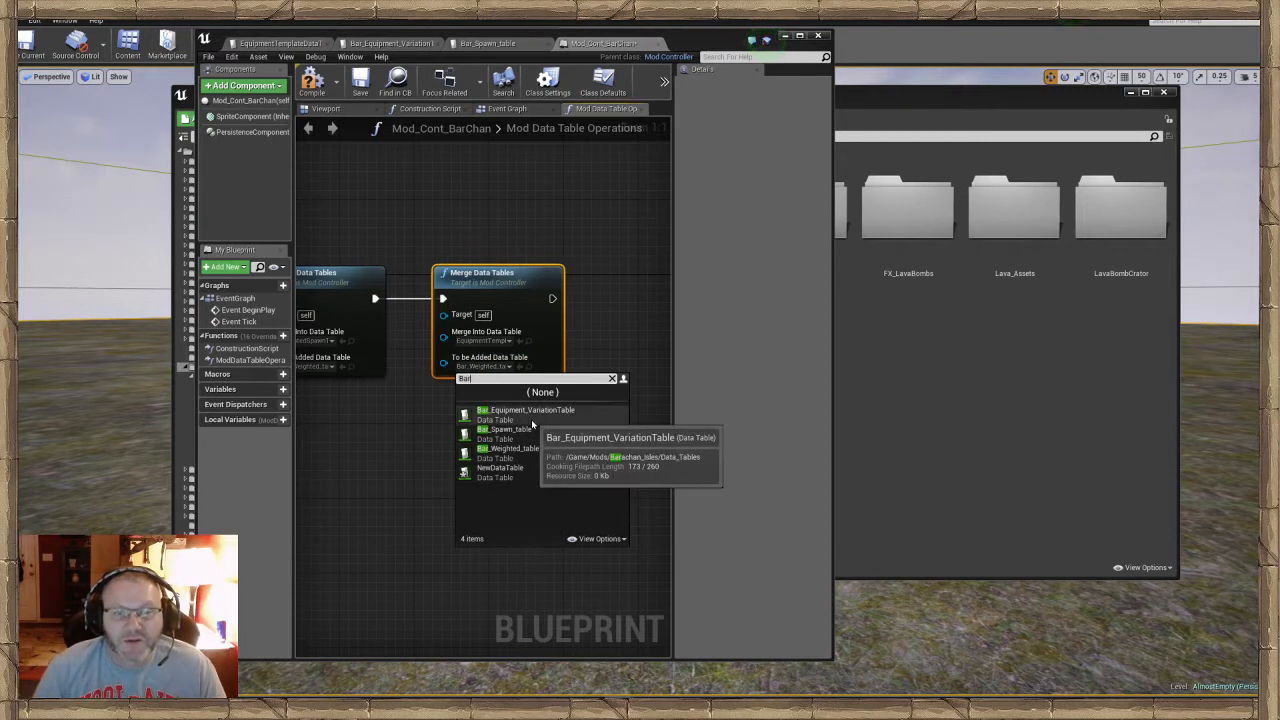
left_click(528, 414)
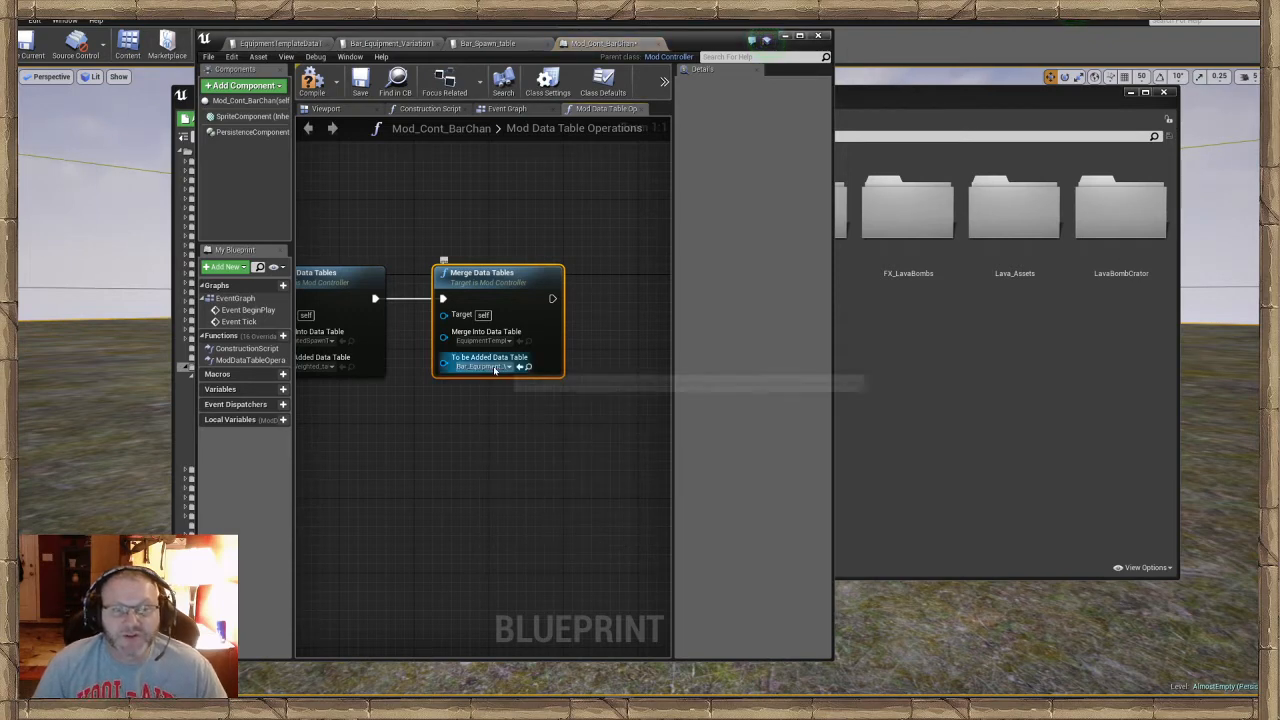
left_click(362, 86)
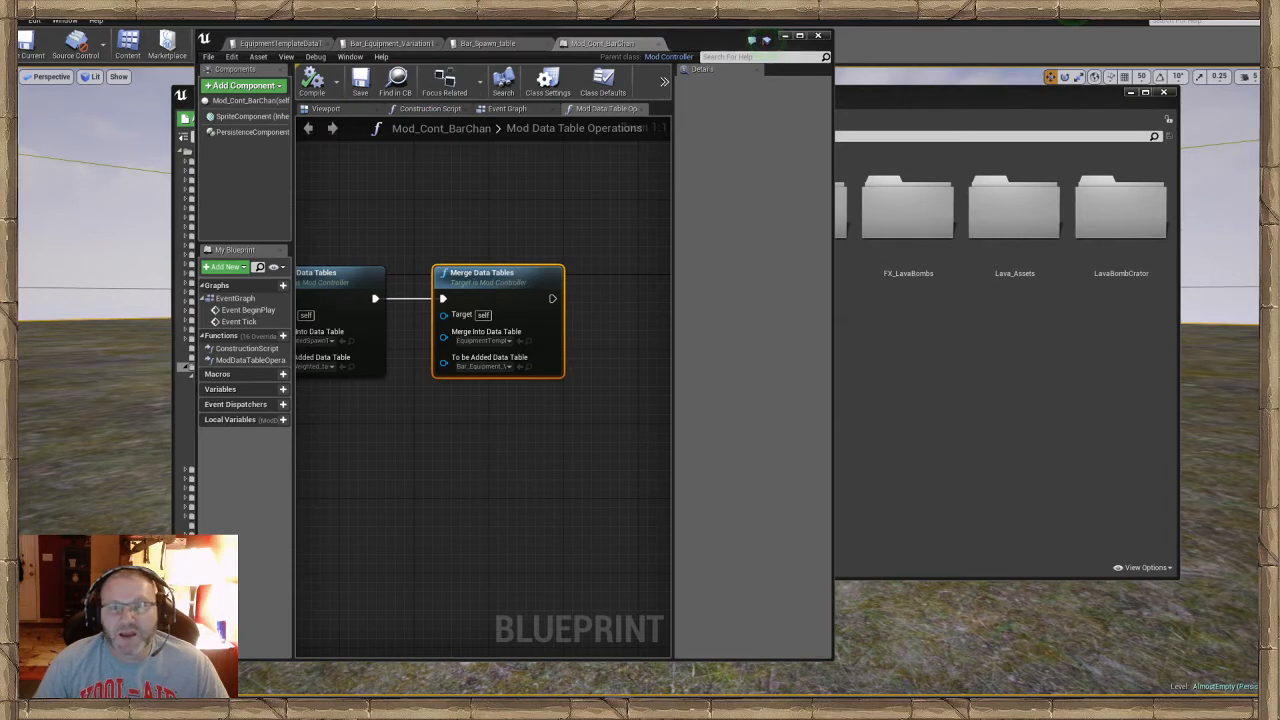
Move the editor window aside and open Bar_Equipment_VariationTable from the mod's Data_Tables folder
left_click_drag(735, 40, 1277, 101)
left_click_drag(661, 110, 437, 113)
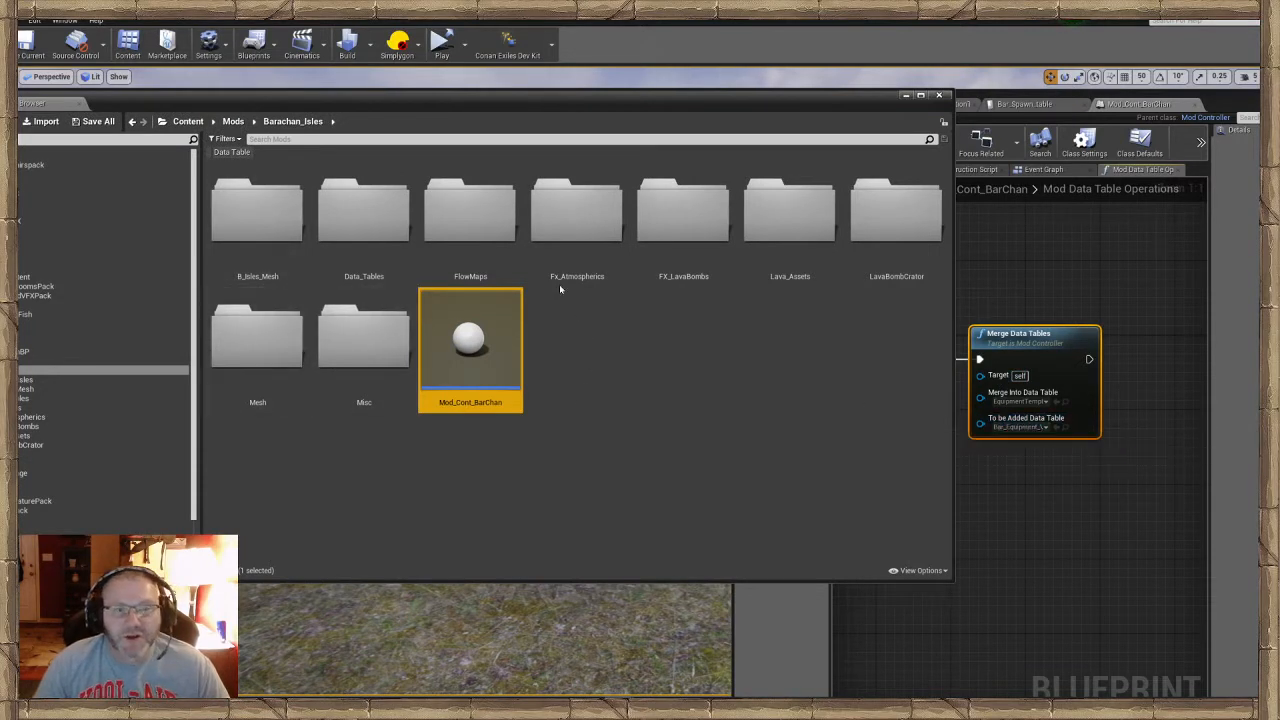
left_click(360, 224)
double_click(360, 224)
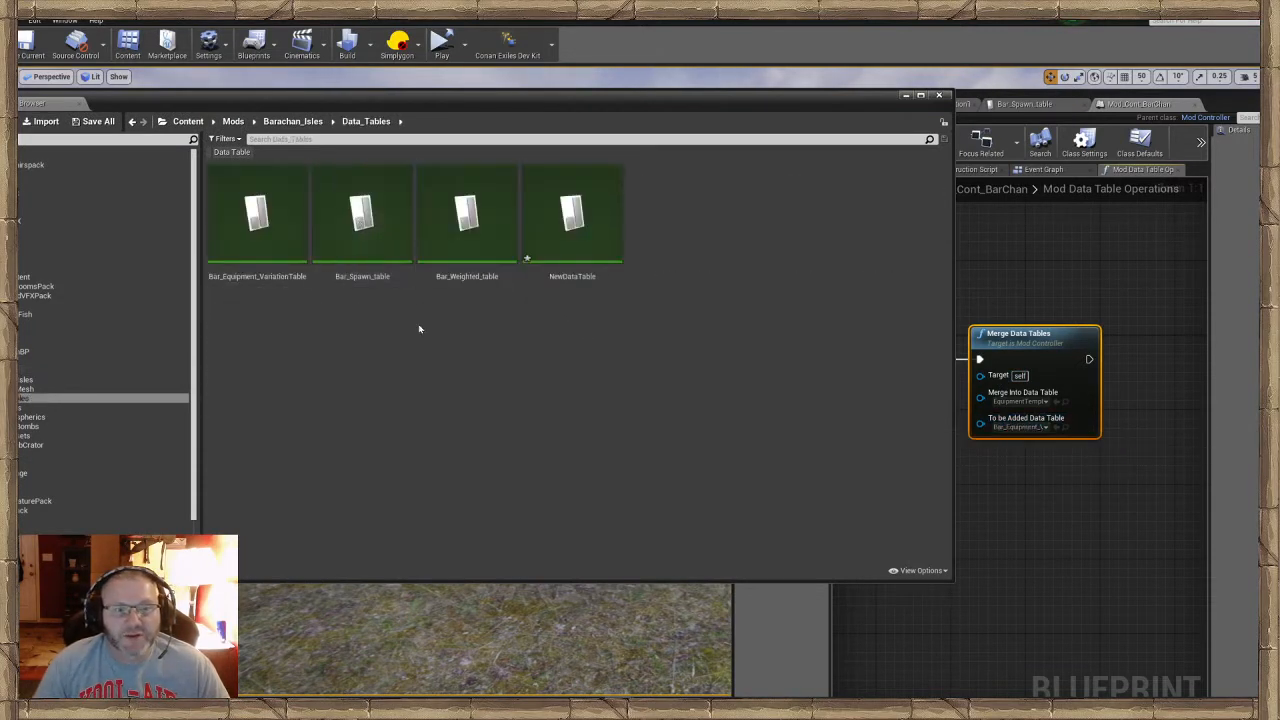
double_click(287, 268)
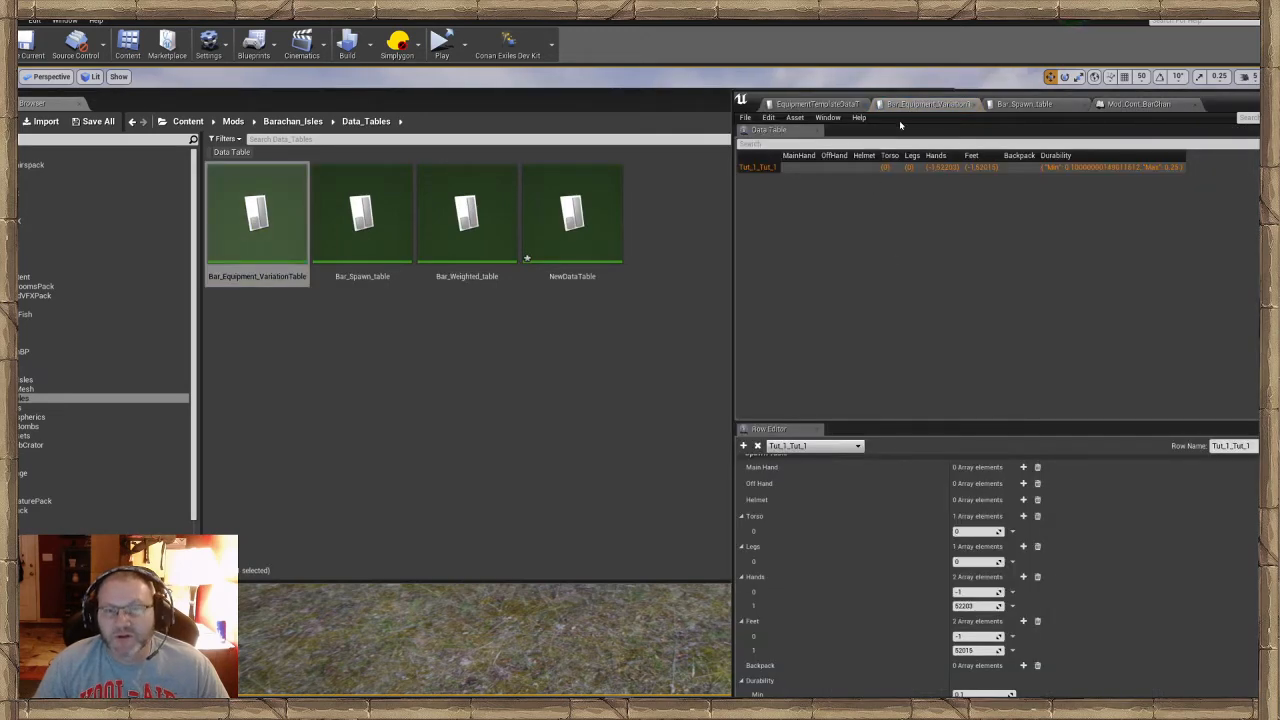
Rename the Bar_Equipment_VariationTable asset as Bar_Equipment_Template_Table
right_click(286, 283)
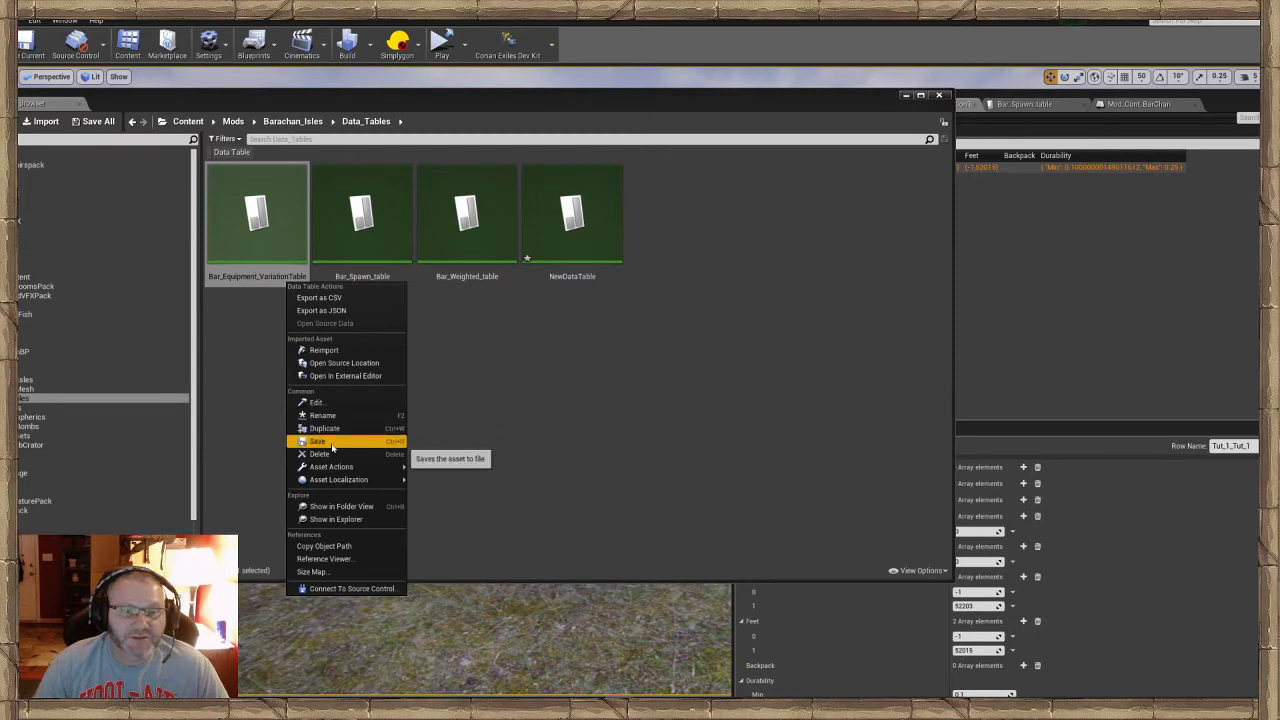
left_click(325, 415)
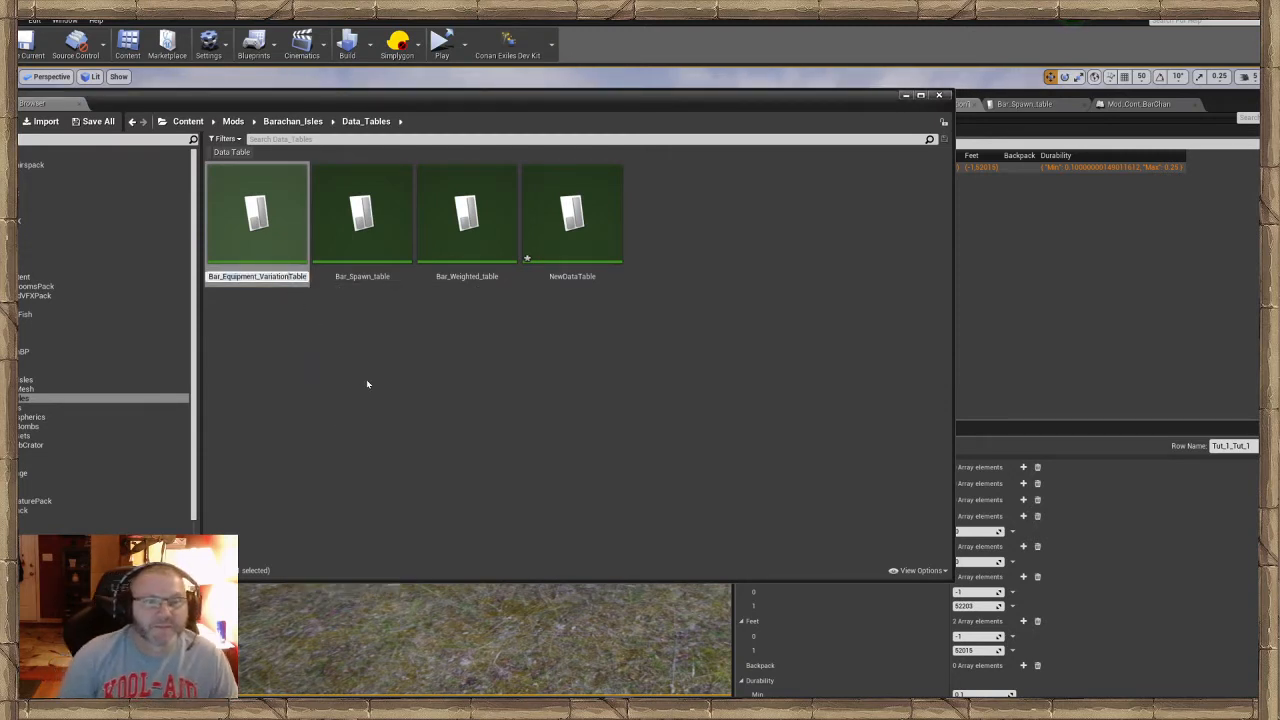
key("BackSpace")
key("BackSpace")
key("BackSpace")
key("BackSpace")
key("BackSpace")
key("BackSpace")
key("BackSpace")
key("BackSpace")
key("BackSpace")
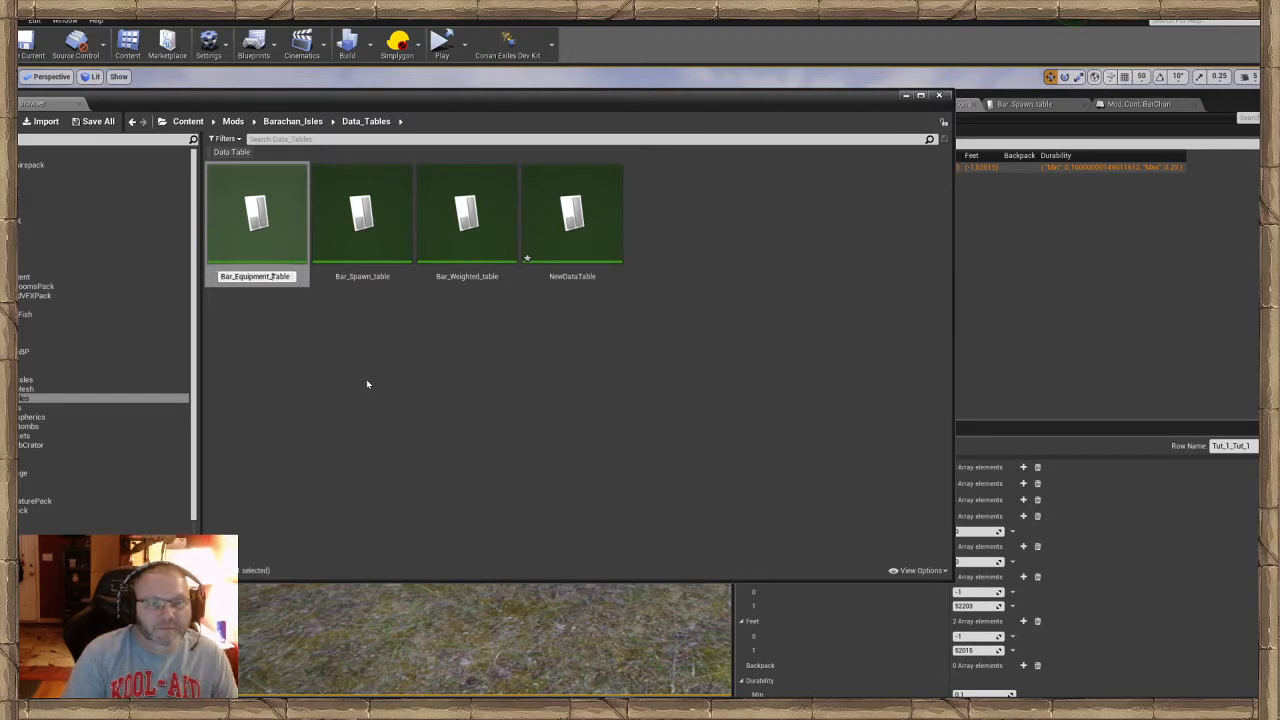
type("Template")
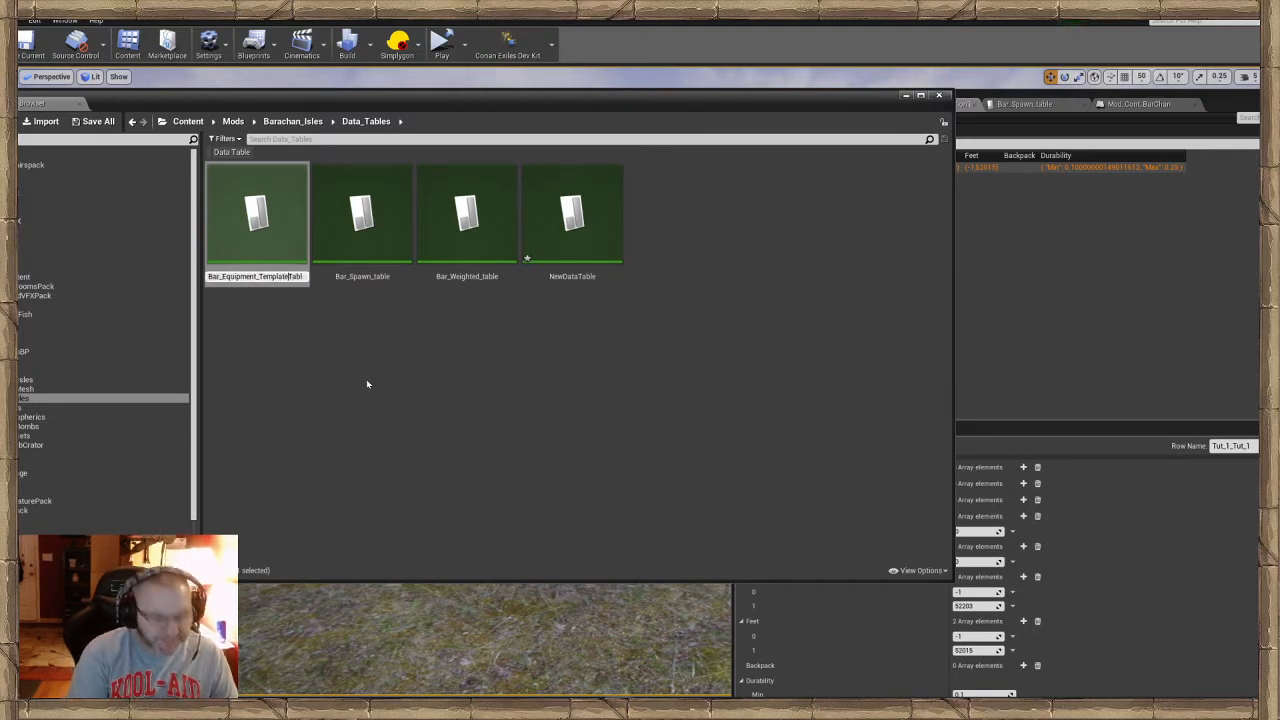
type("_")
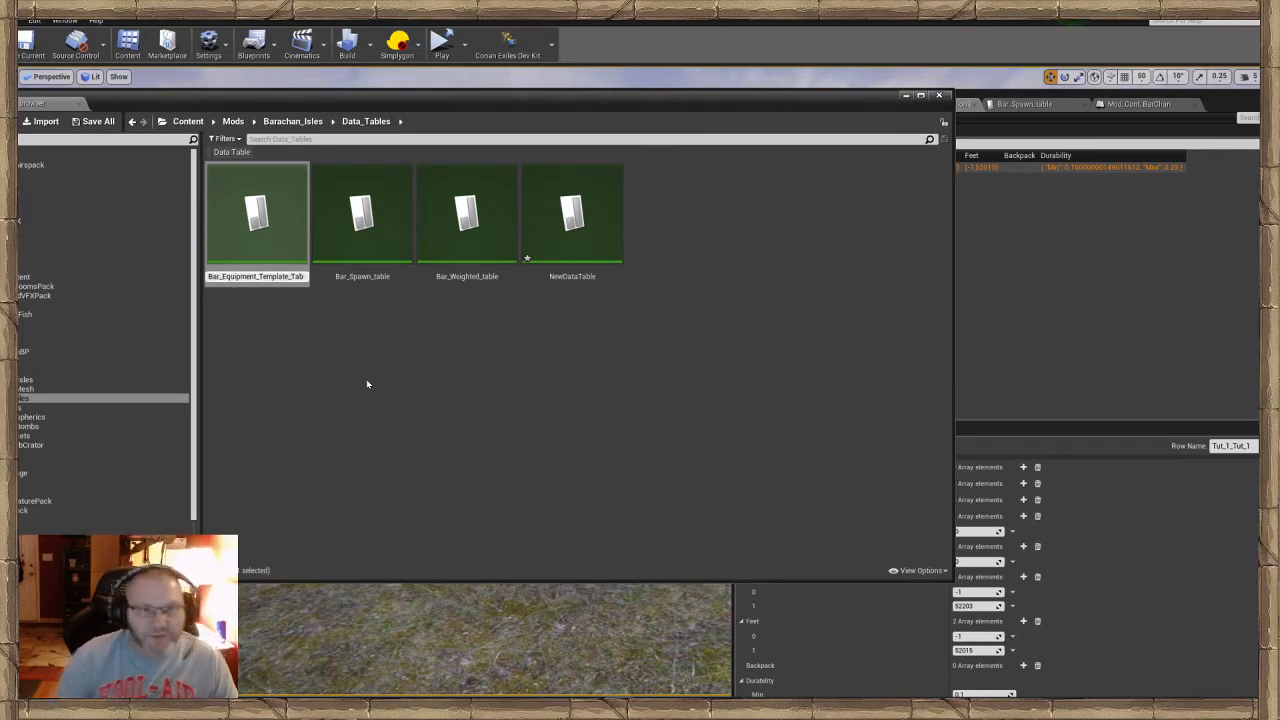
key("Return")
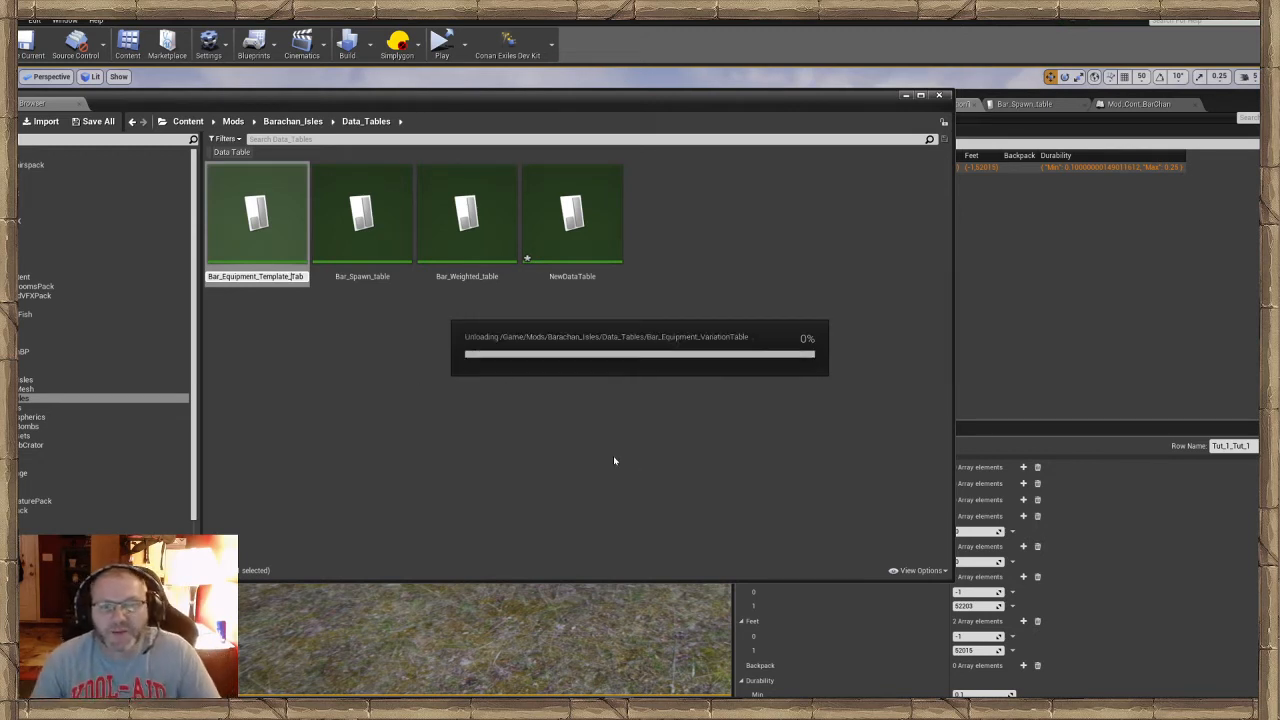
Return to the Mod_Cont_BarChan blueprint and widen its editor window on both sides
left_click(1097, 222)
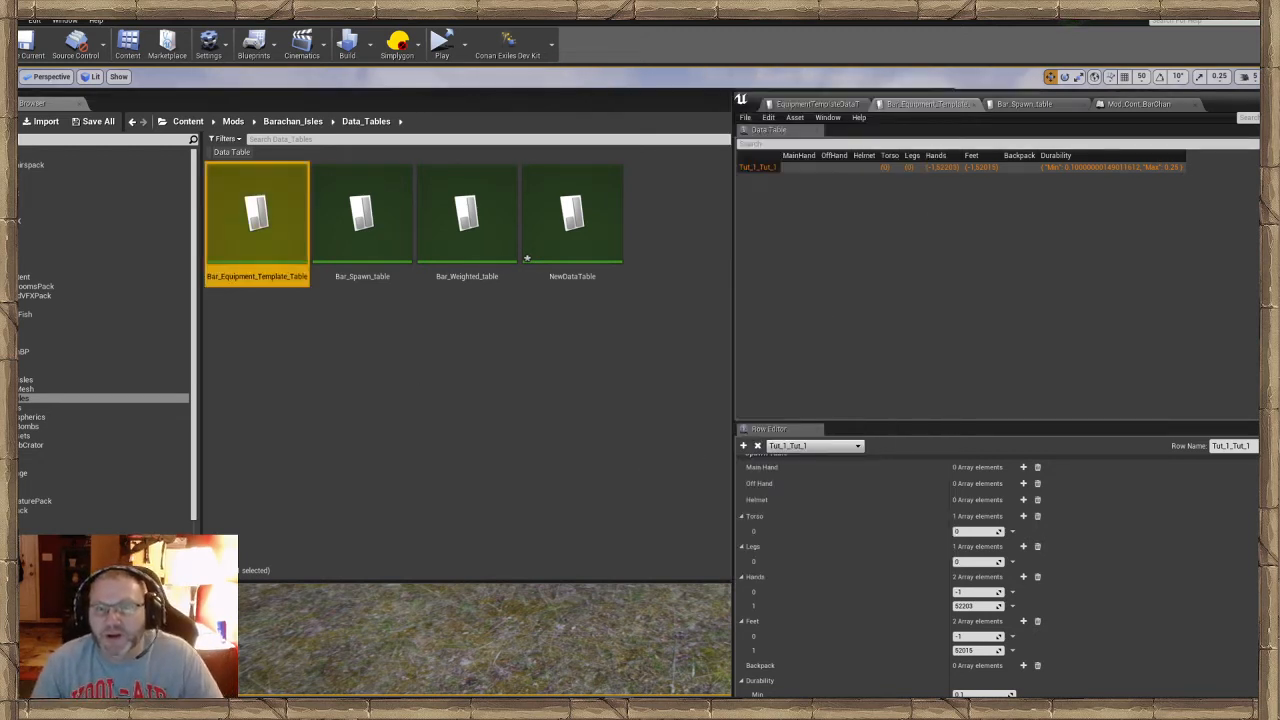
left_click_drag(967, 138, 630, 110)
left_click(805, 84)
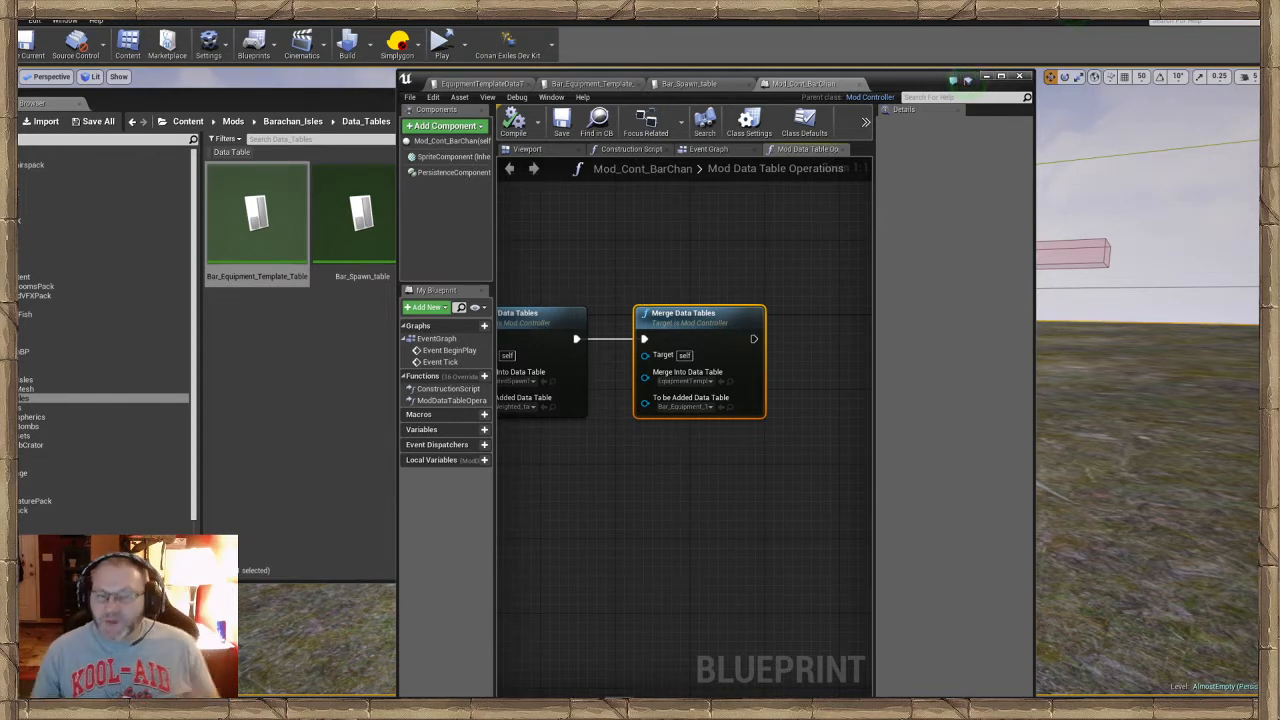
right_click_drag(667, 550, 752, 497)
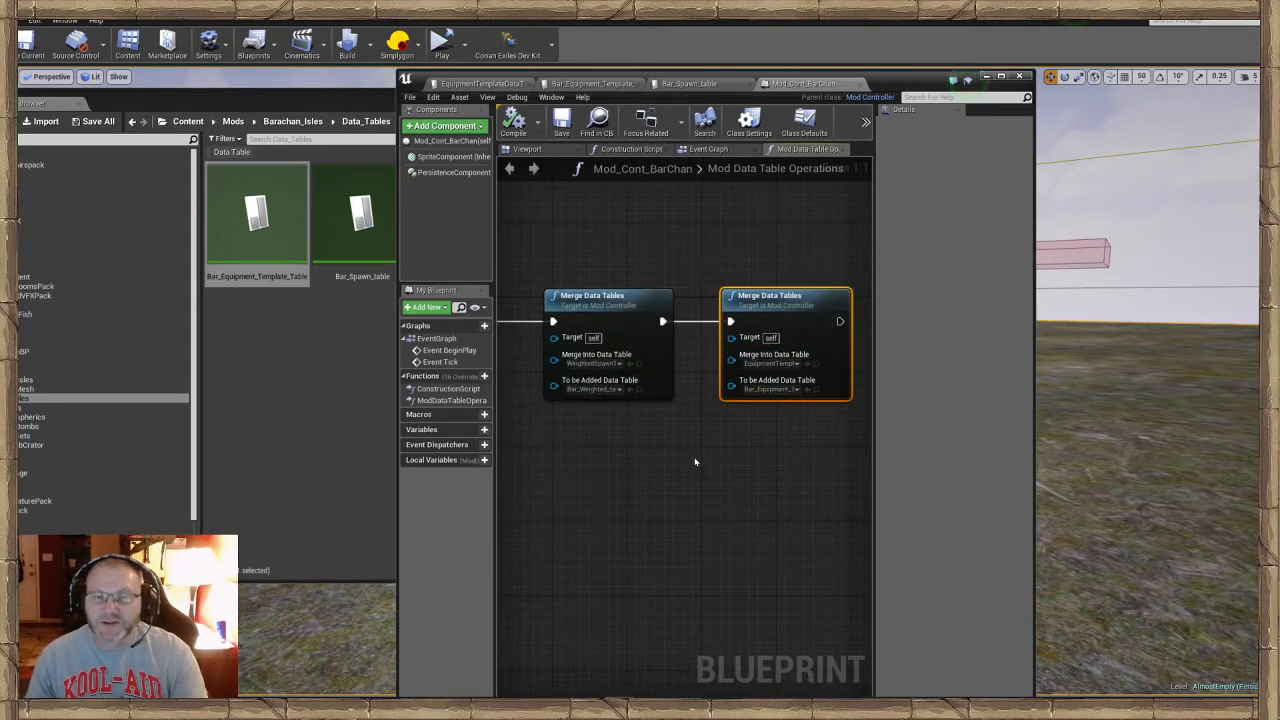
left_click_drag(1035, 278, 1167, 278)
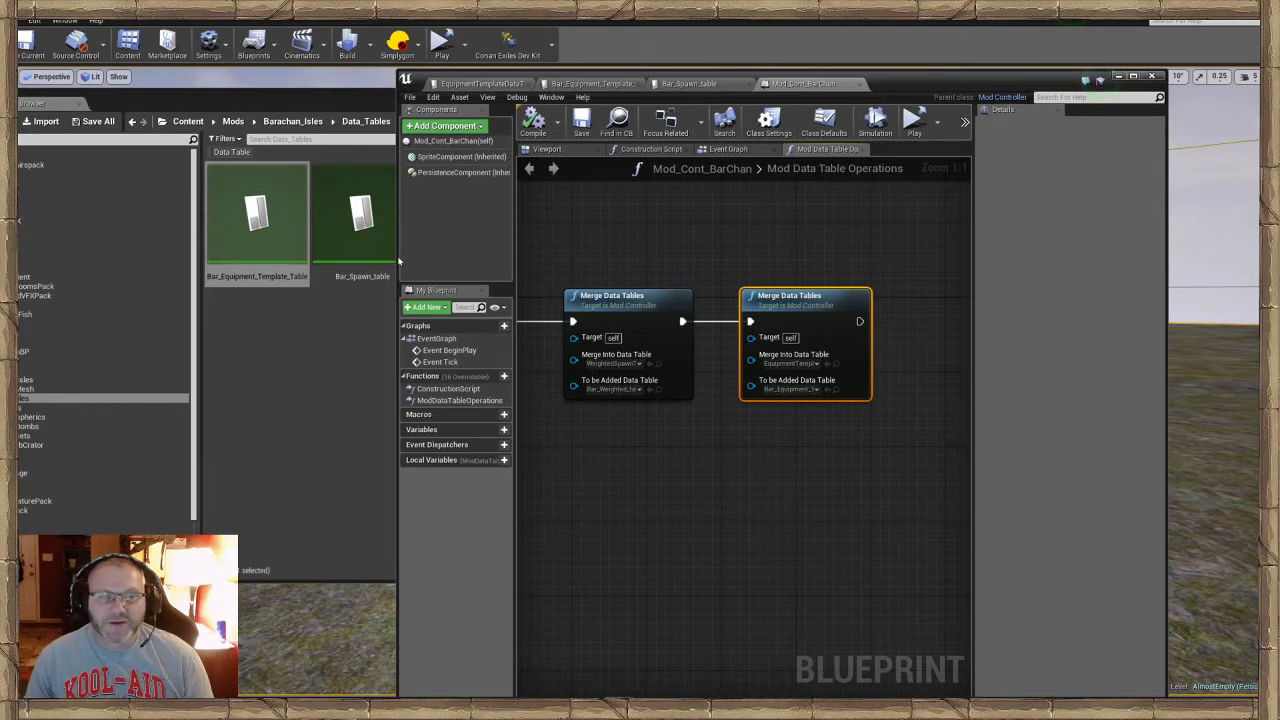
left_click_drag(398, 260, 260, 260)
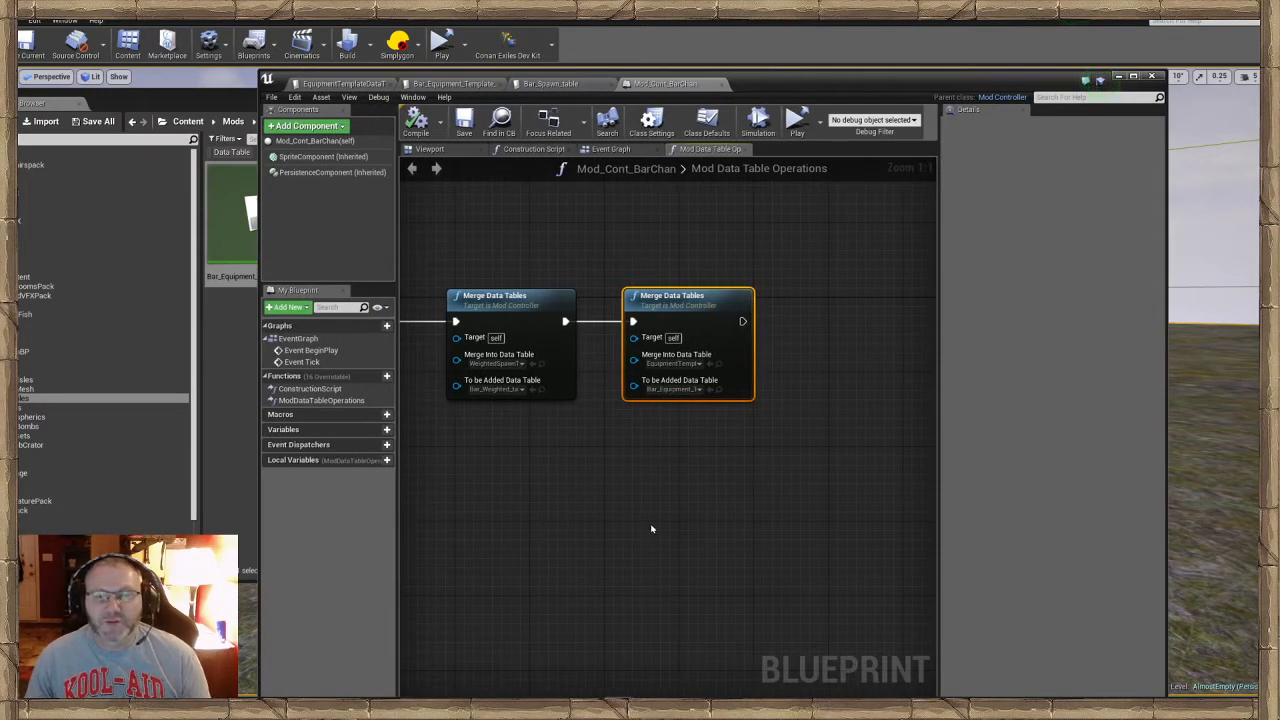
Move the three Merge Data Tables nodes closer together so they form an evenly spaced row after the function entry
scroll(609, 503, "down", 3)
right_click_drag(609, 503, 769, 486)
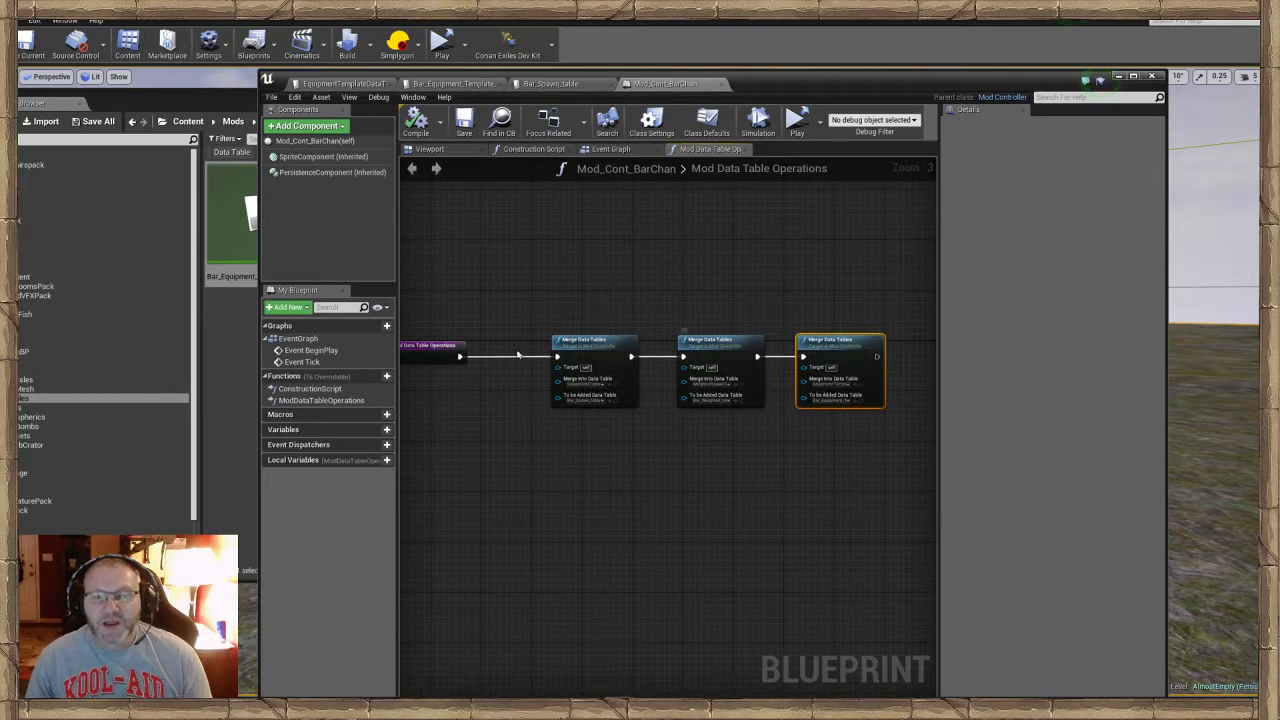
left_click_drag(590, 342, 540, 342)
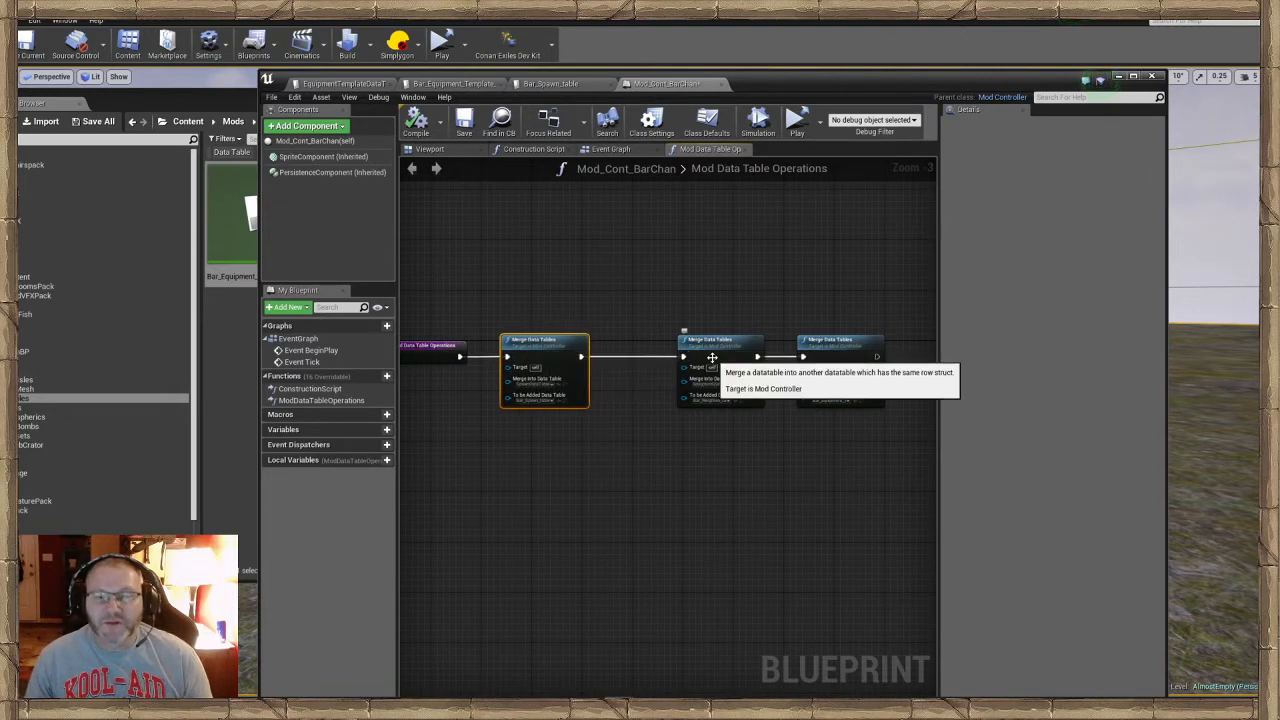
left_click_drag(712, 357, 647, 357)
left_click_drag(834, 363, 765, 363)
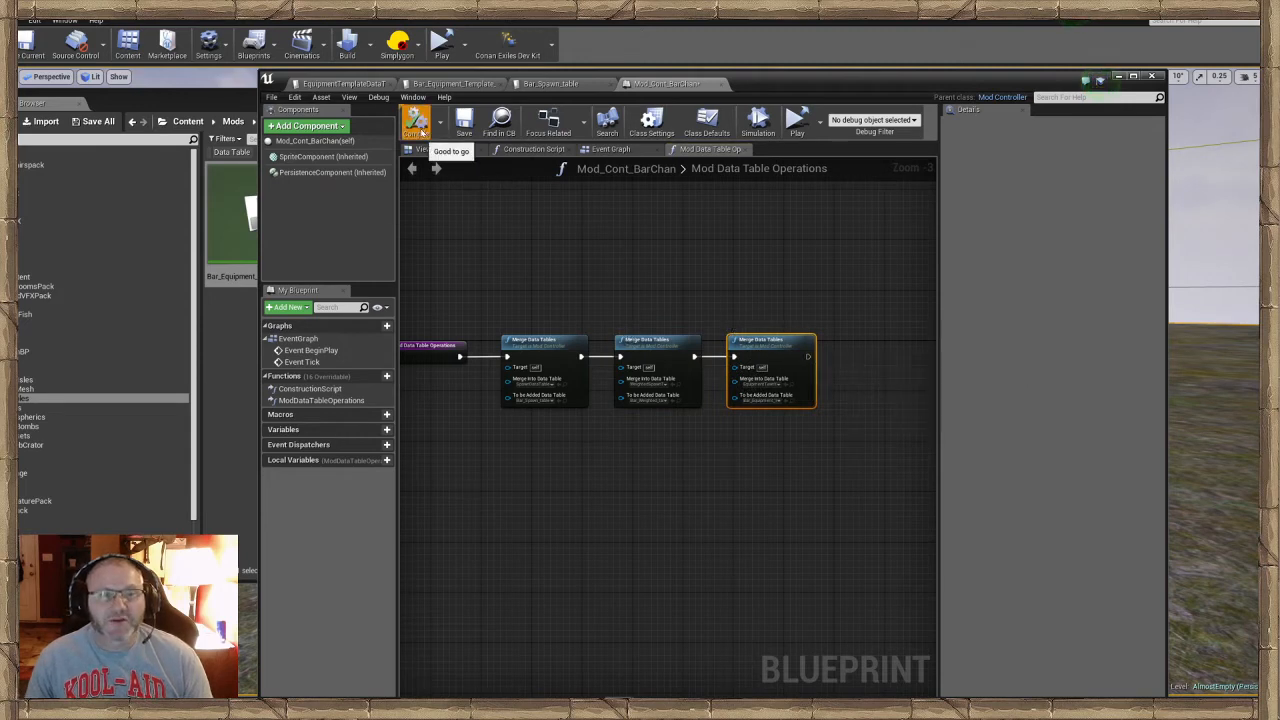
Save the Mod_Cont_BarChan blueprint, and review the full Tut_Test_1 row in Bar_Spawn_table with an enlarged row editor
left_click(464, 125)
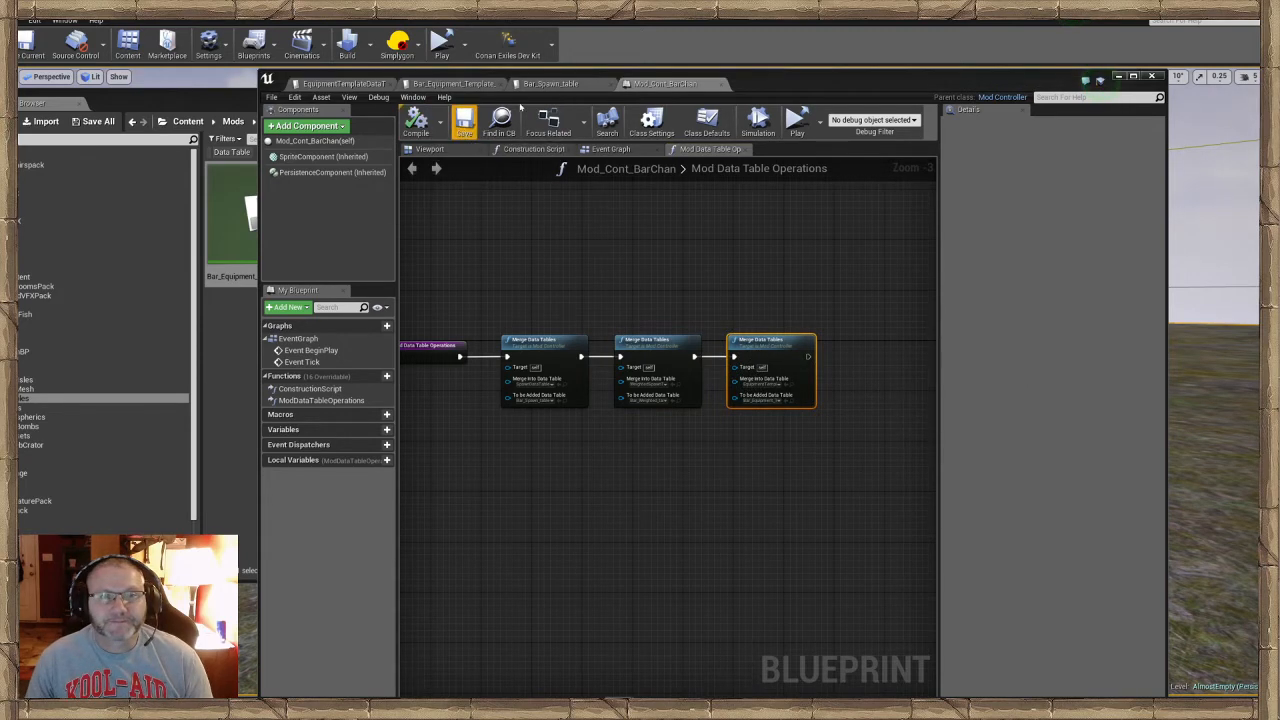
left_click(550, 83)
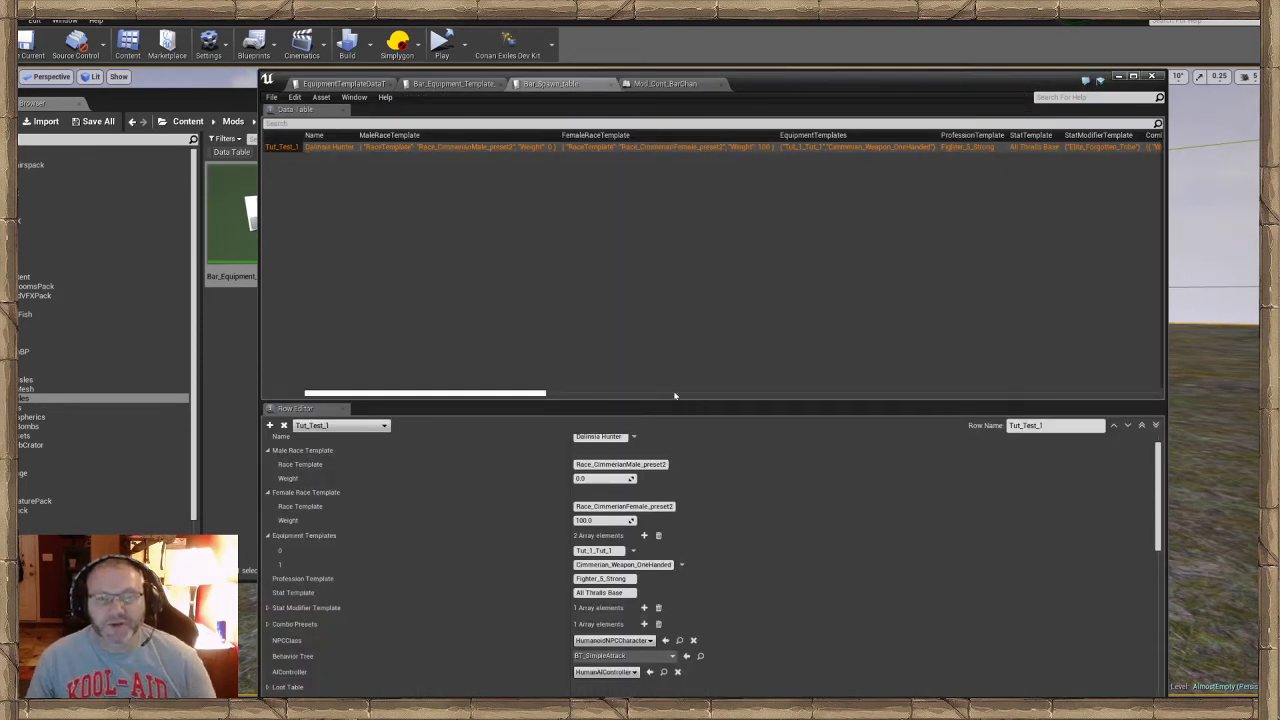
left_click_drag(669, 400, 670, 188)
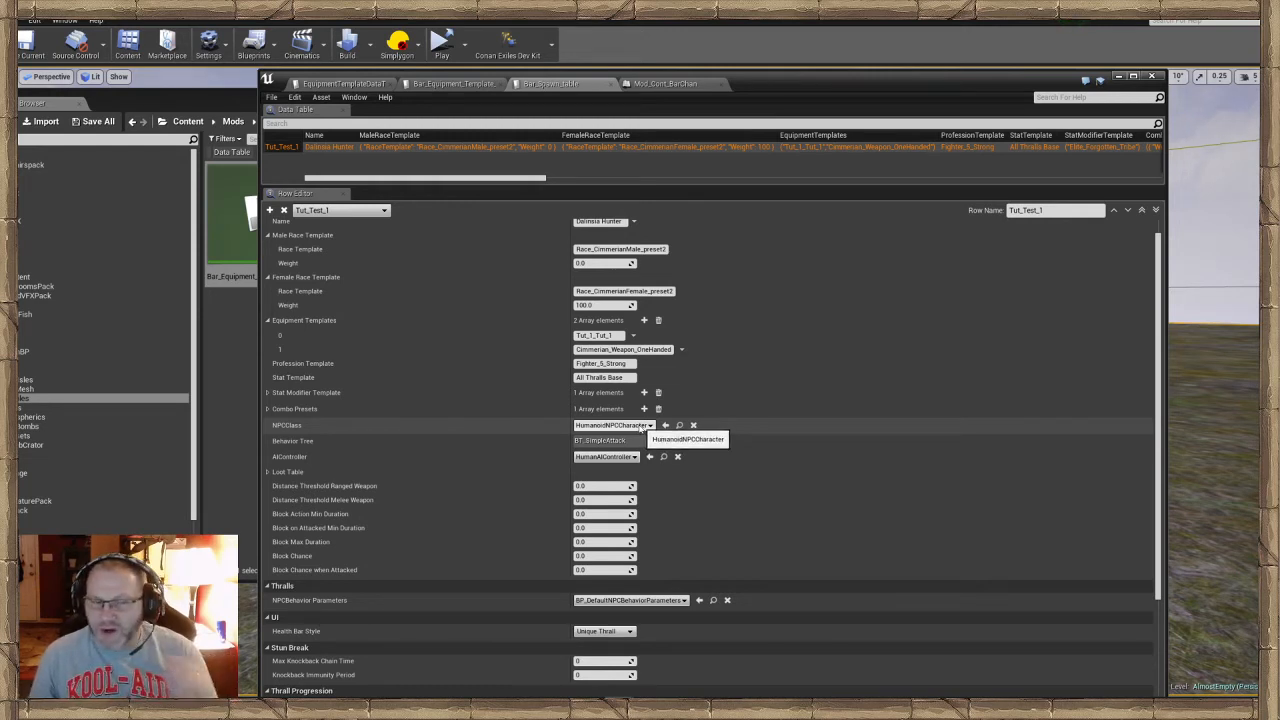
scroll(746, 470, "down", 3)
scroll(700, 550, "down", 1)
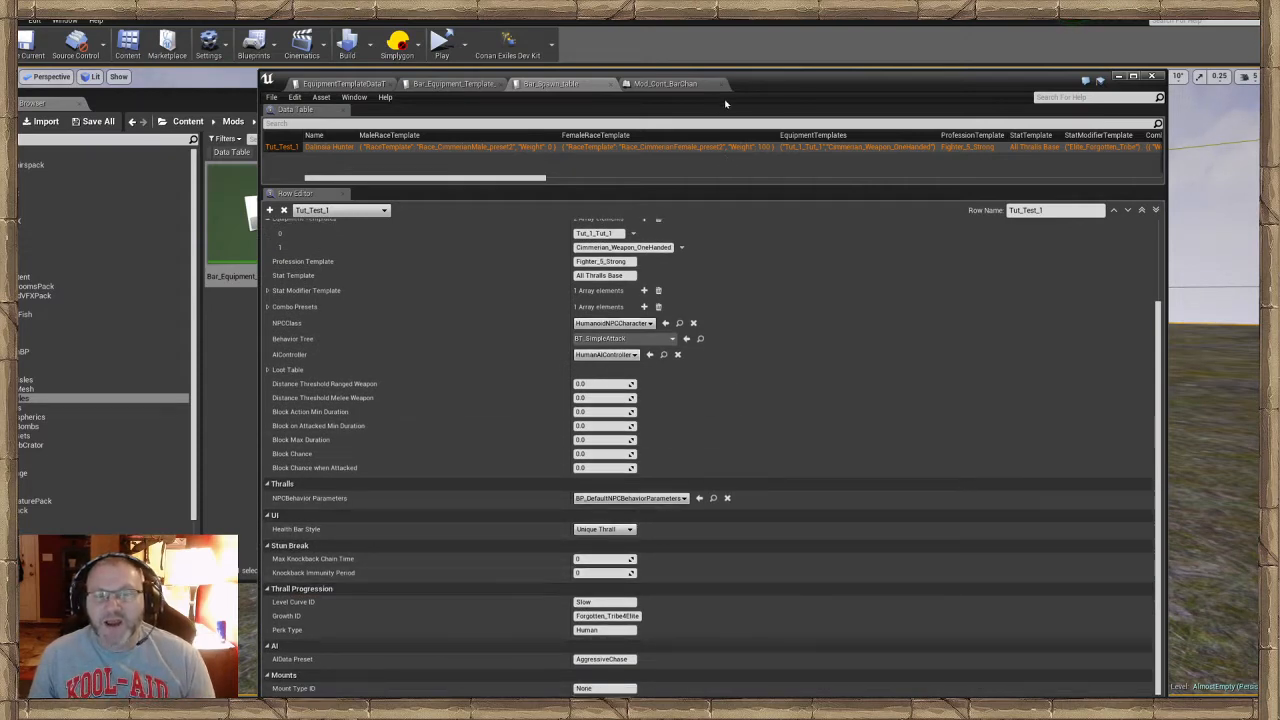
Save the pending autosave items immediately, and shrink and reposition the Bar_Spawn_table editor window
left_click_drag(757, 92, 739, 61)
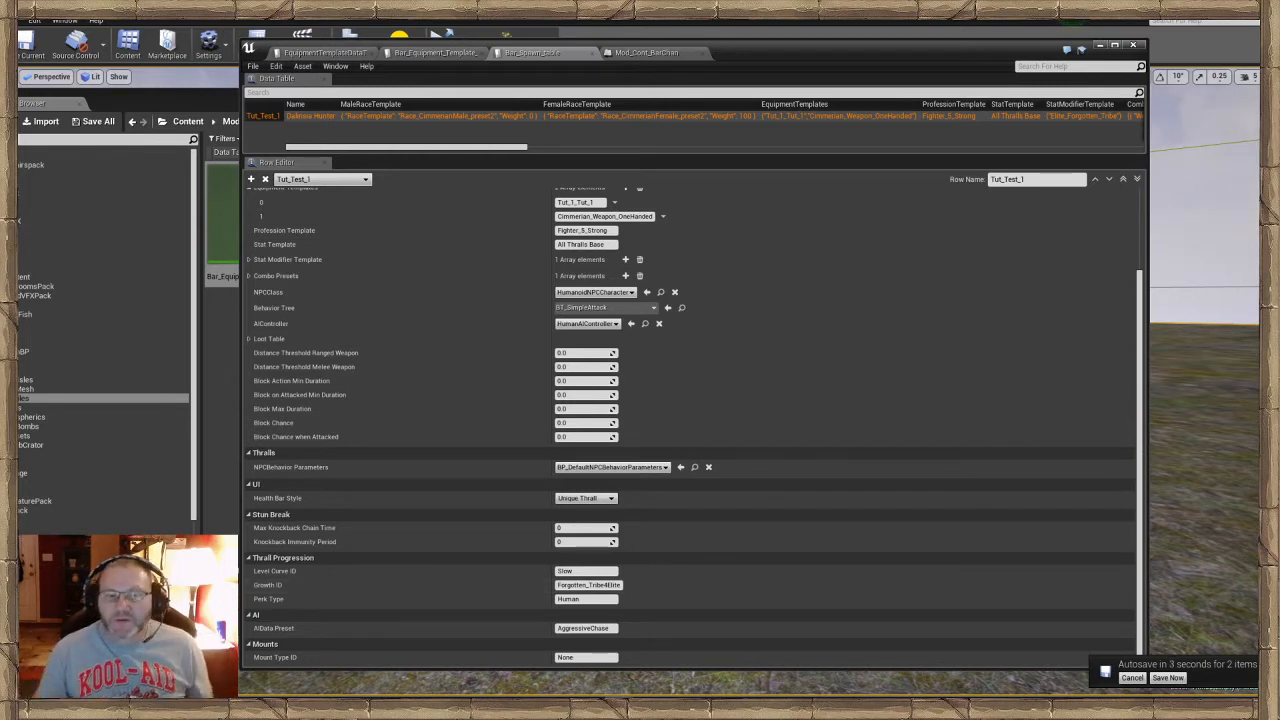
left_click(1168, 678)
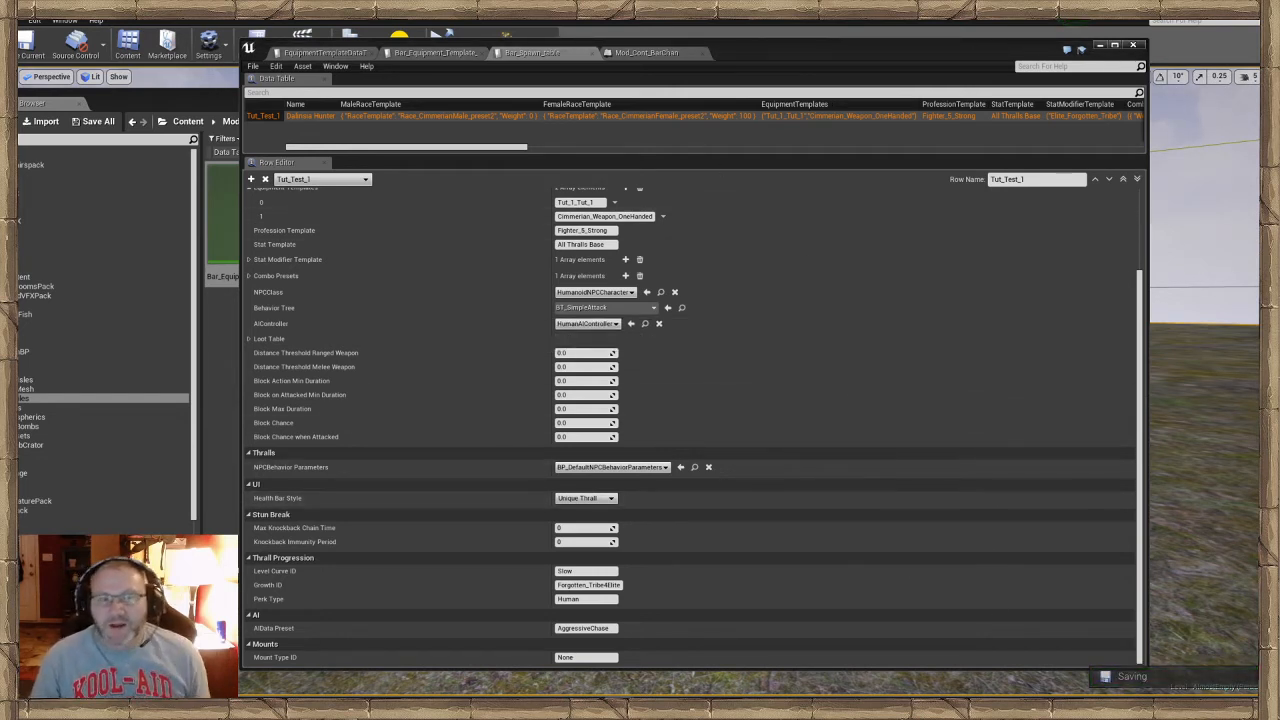
left_click_drag(789, 52, 724, 47)
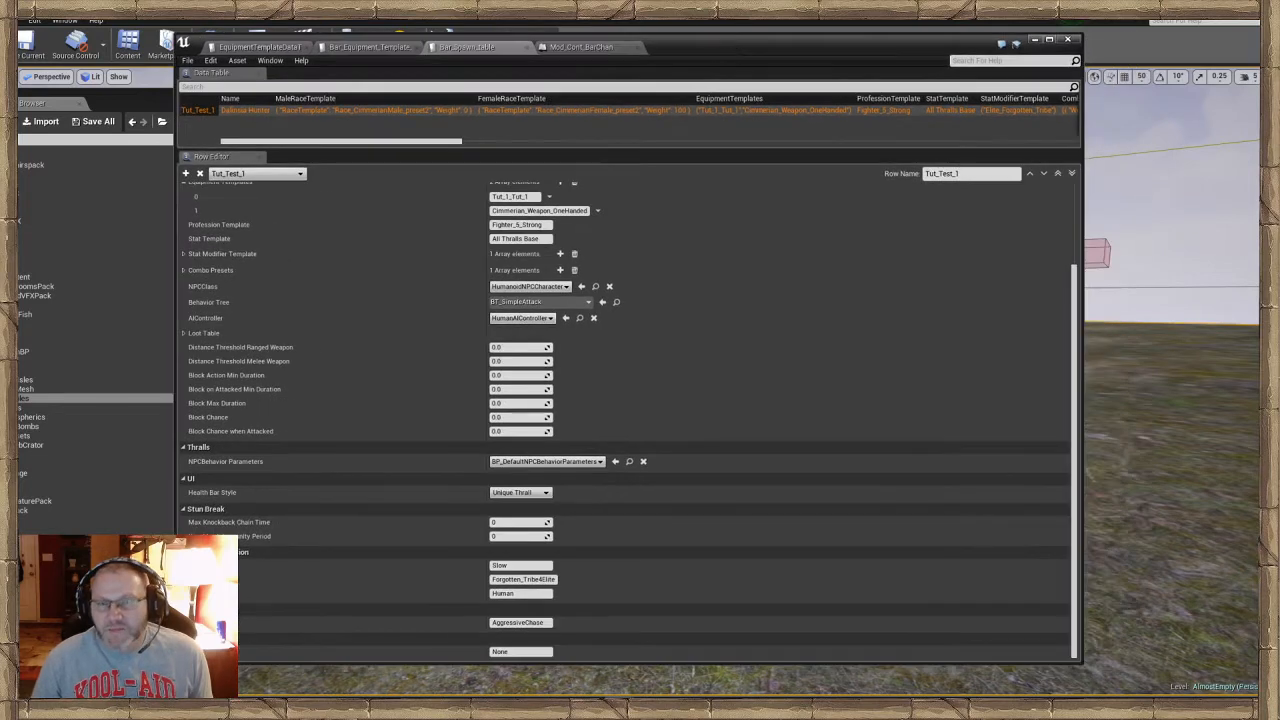
left_click_drag(1082, 35, 959, 128)
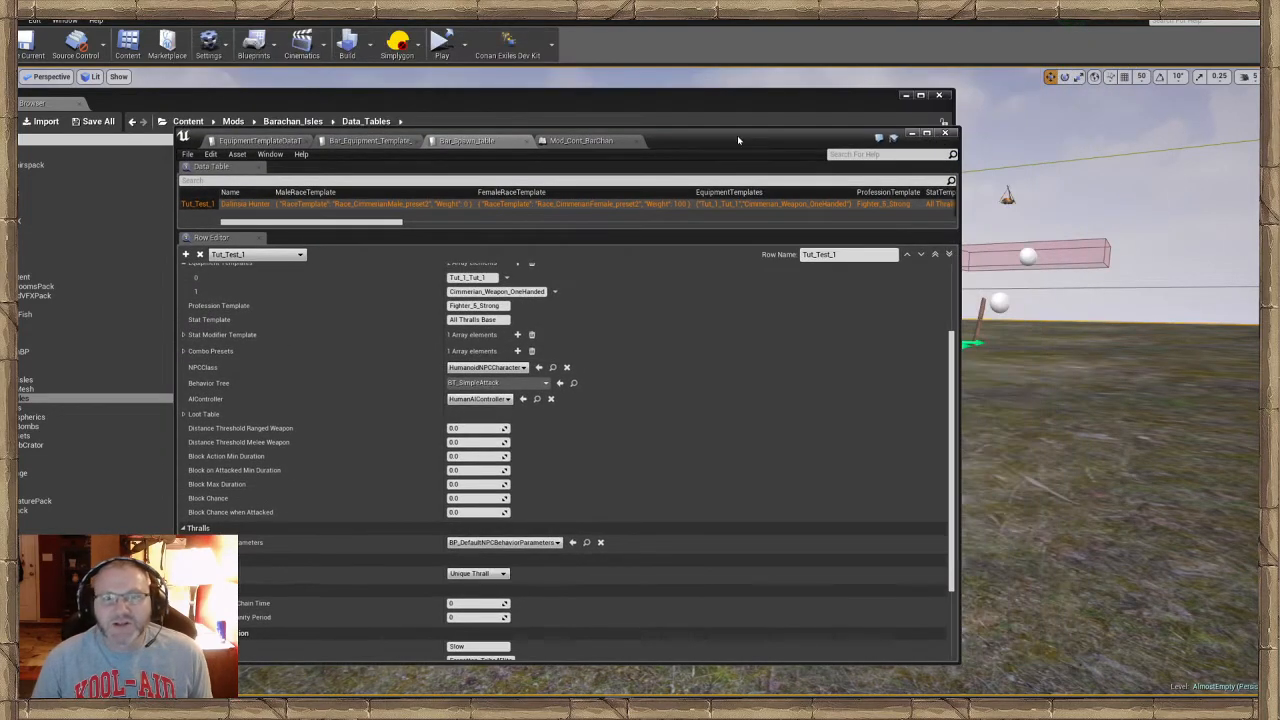
left_click_drag(737, 140, 829, 82)
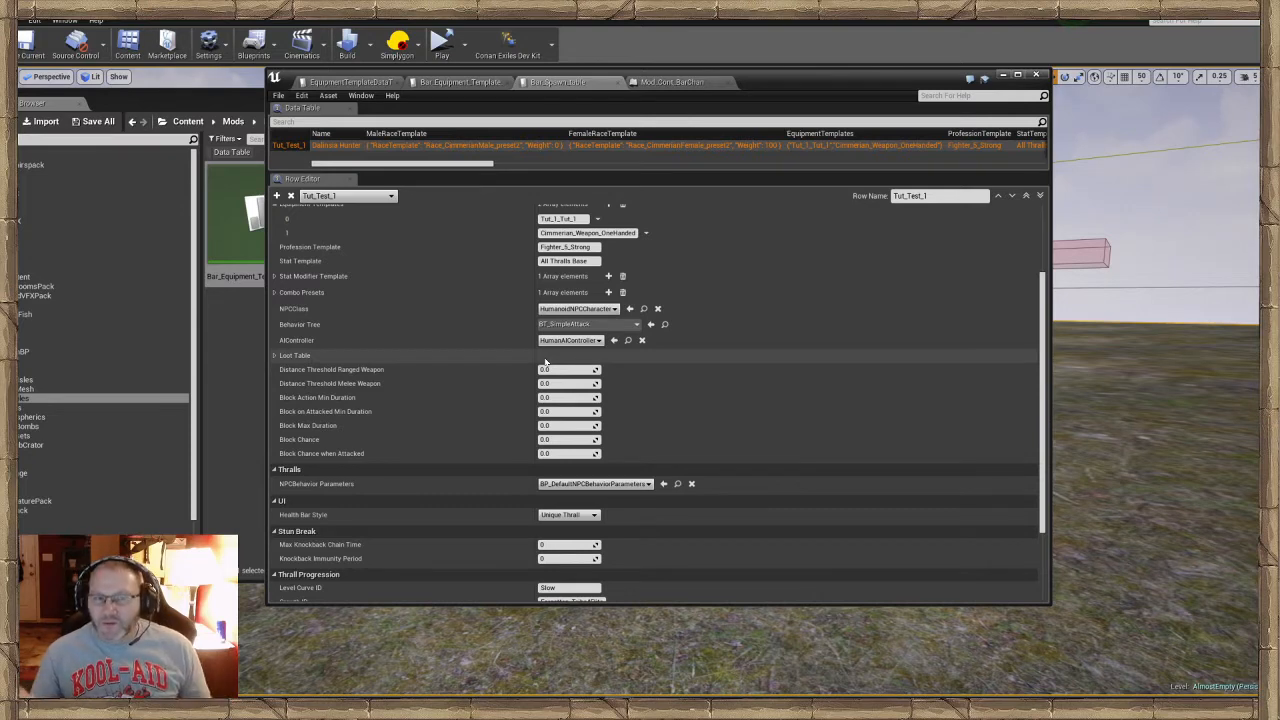
Make the Bar_Spawn_table window narrower and taller so the Tut_Test_1 fields from Equipment Templates to Mount Type ID fit beside the viewport
left_click_drag(534, 603, 534, 660)
left_click_drag(785, 91, 783, 58)
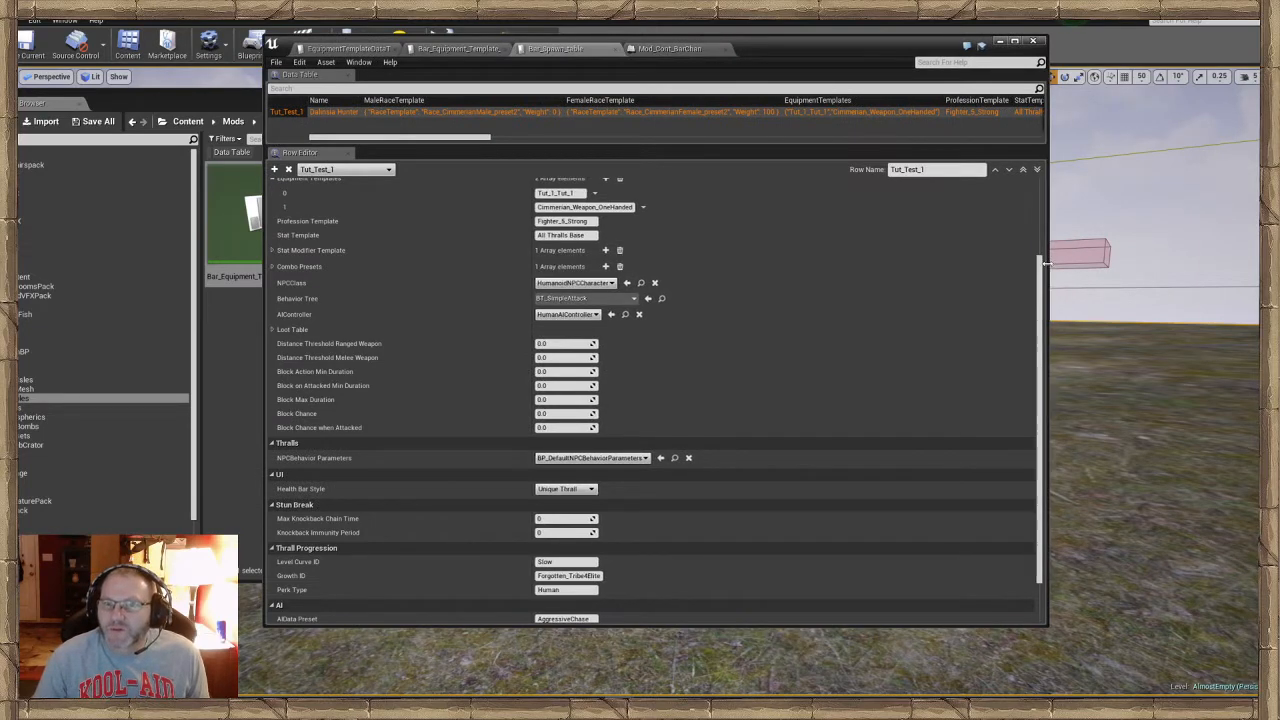
left_click_drag(1050, 264, 958, 264)
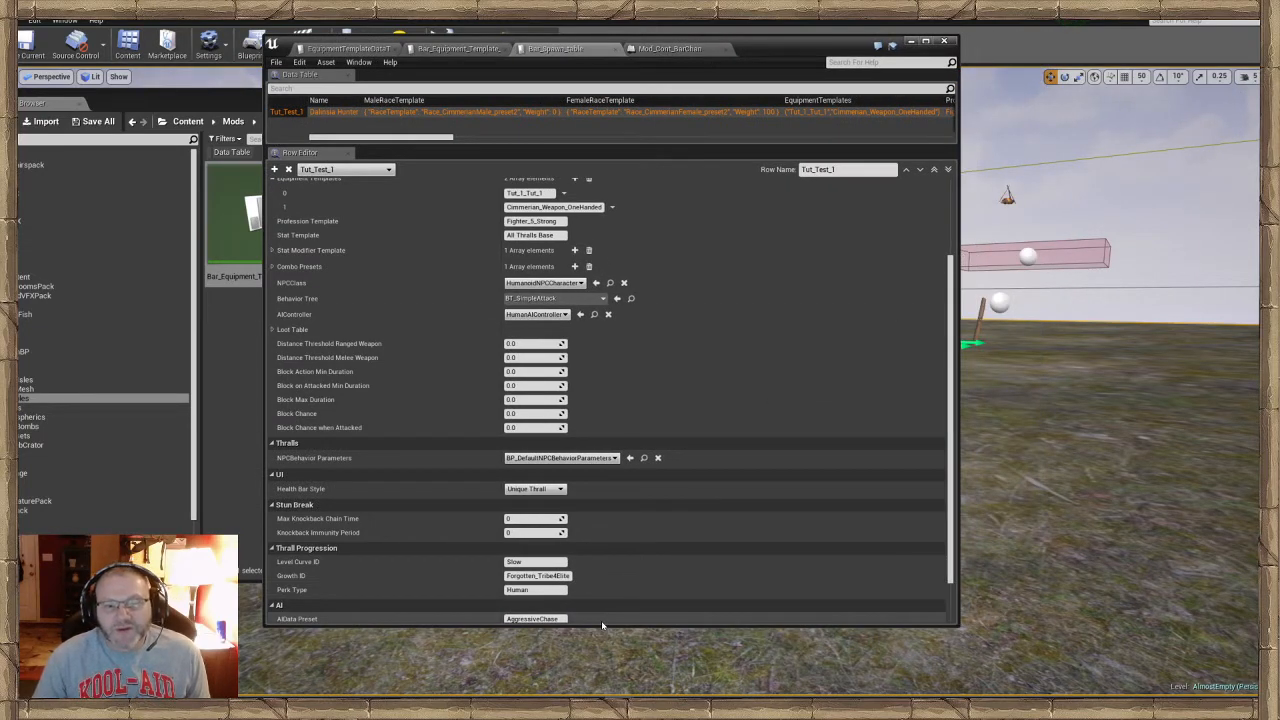
left_click_drag(596, 626, 593, 675)
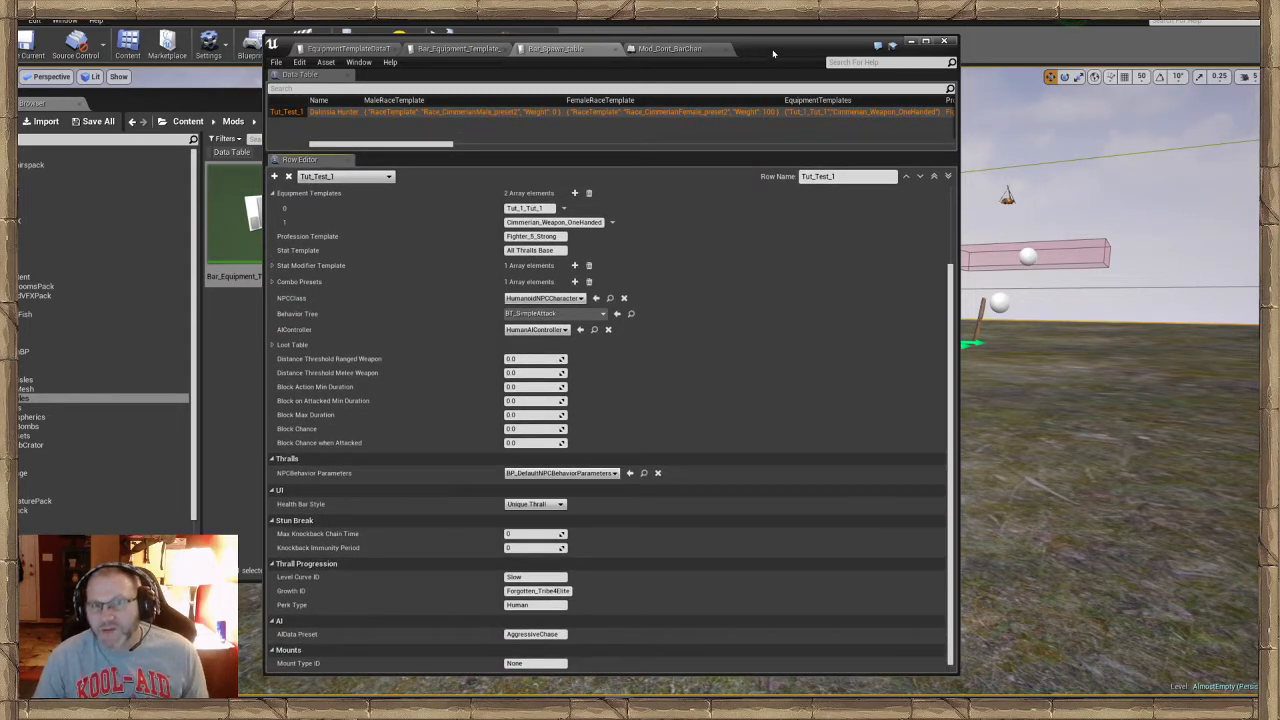
left_click_drag(773, 53, 781, 42)
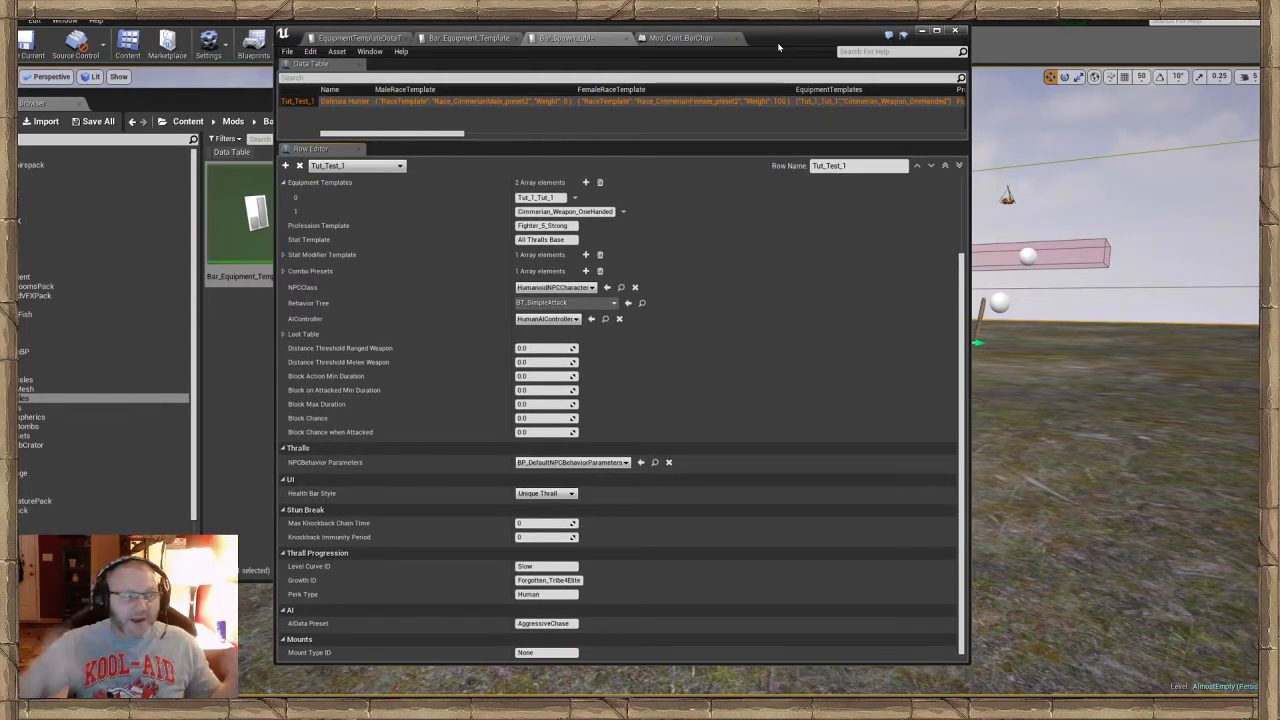
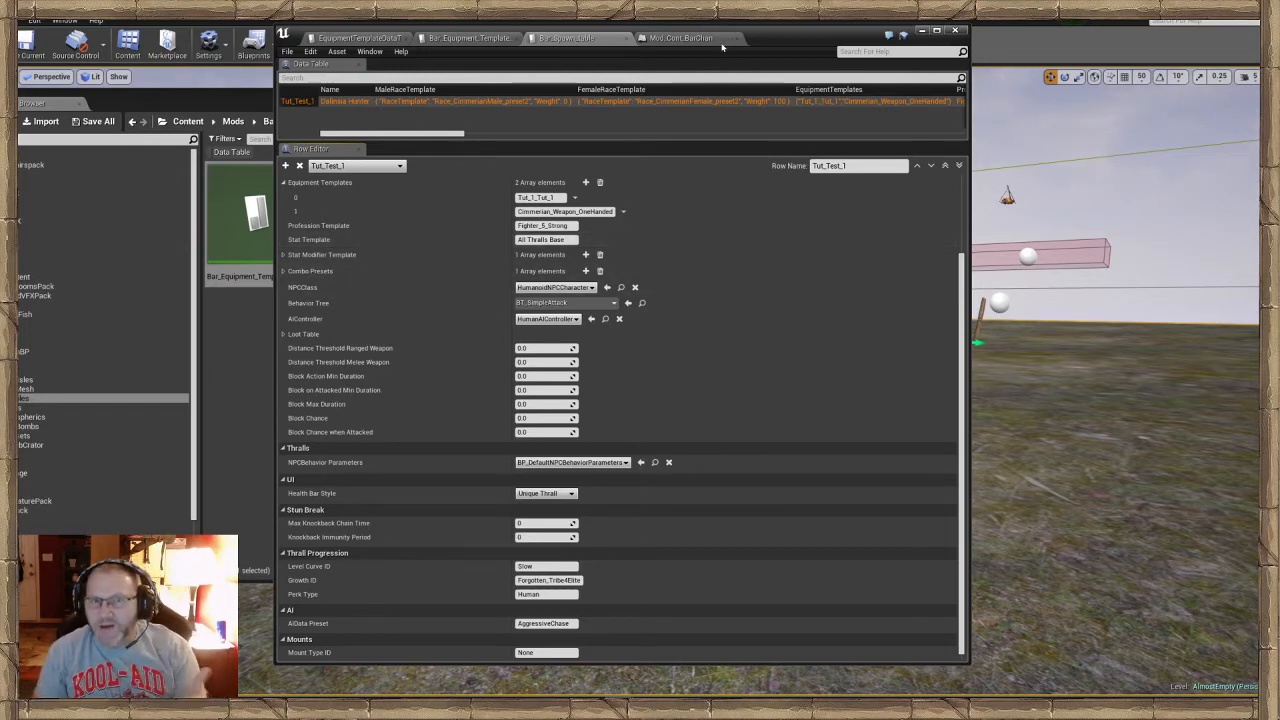
mouse_move(759, 39)
left_mouse_down()
mouse_move(747, 51)
mouse_move(761, 35)
left_mouse_up()
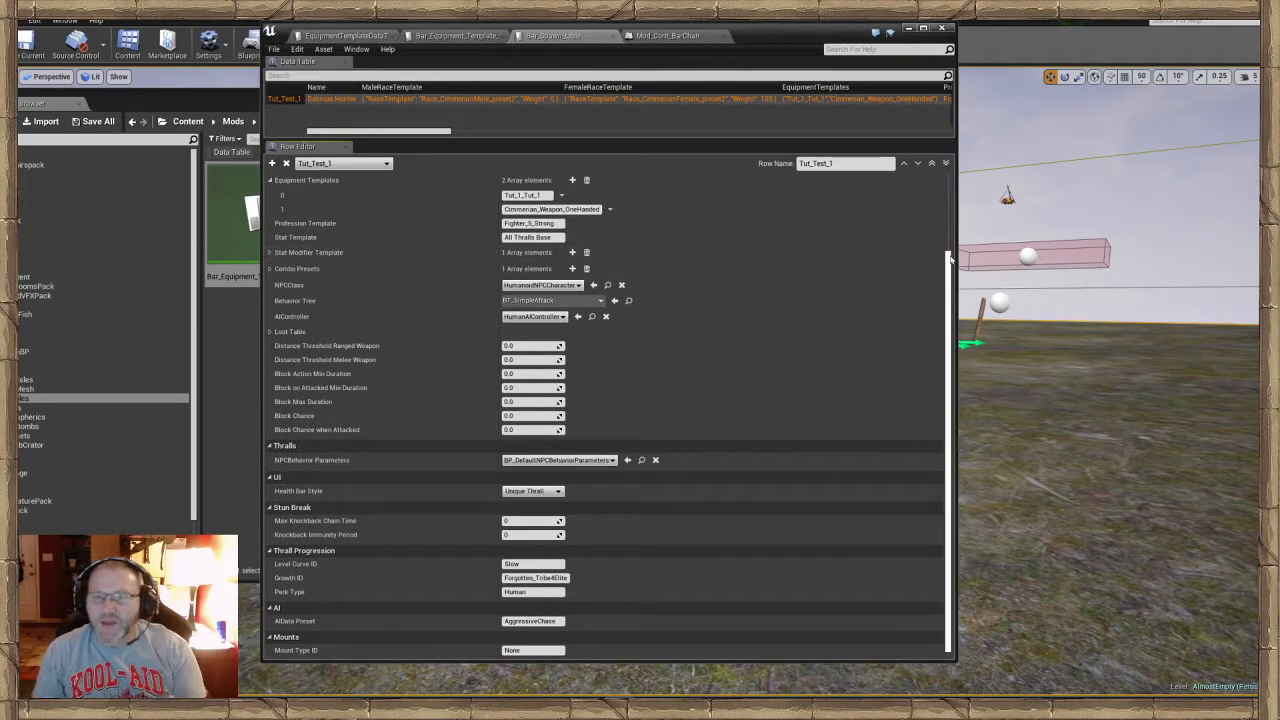
left_click_drag(956, 248, 930, 245)
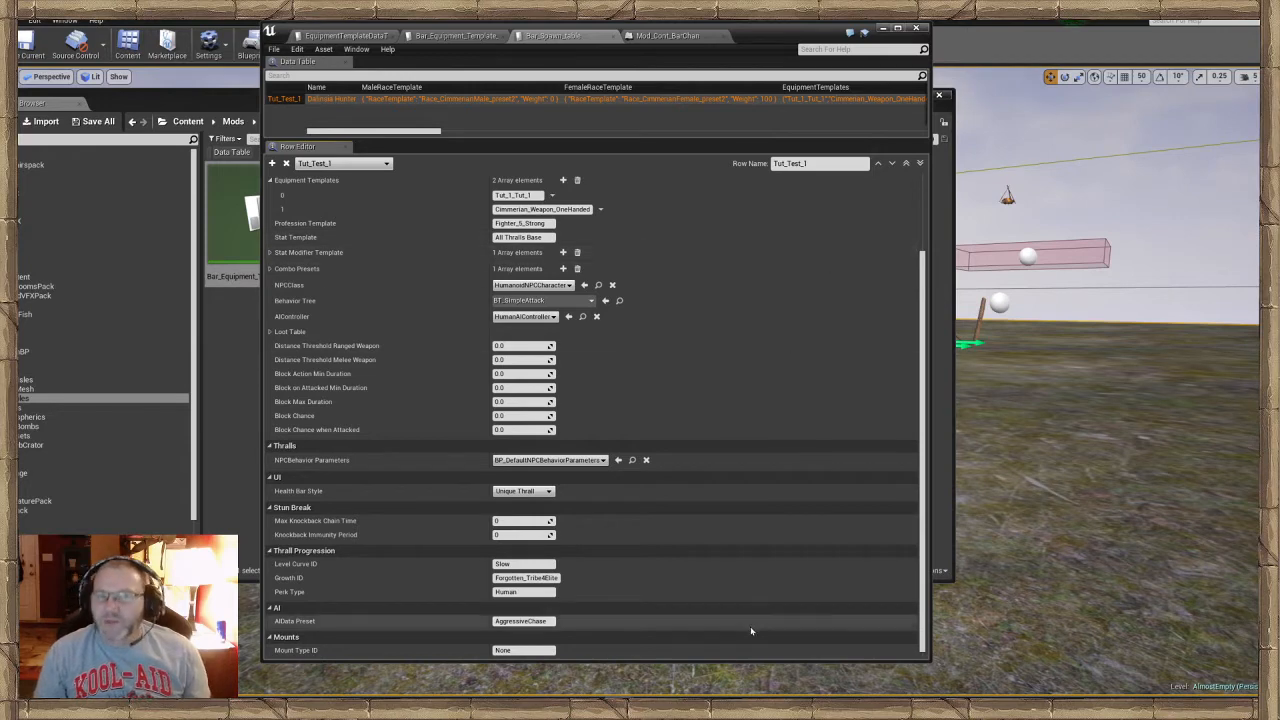
left_click_drag(726, 662, 727, 671)
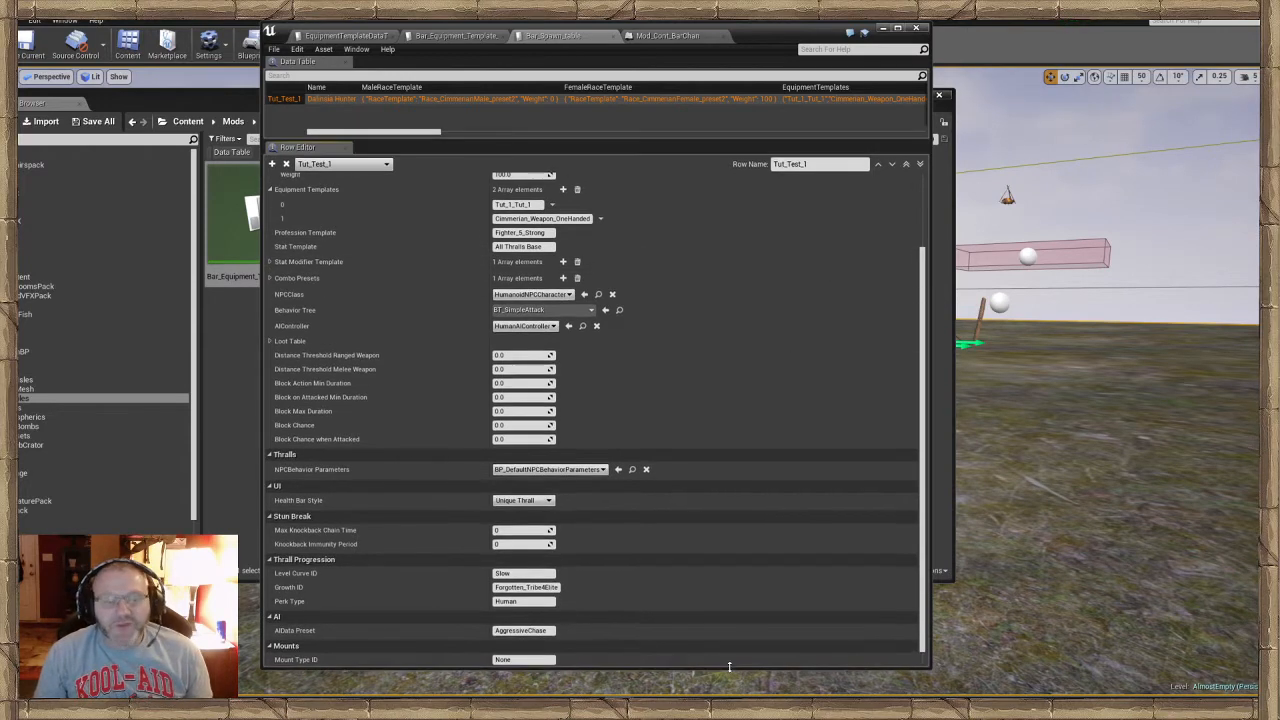
left_click_drag(711, 57, 745, 52)
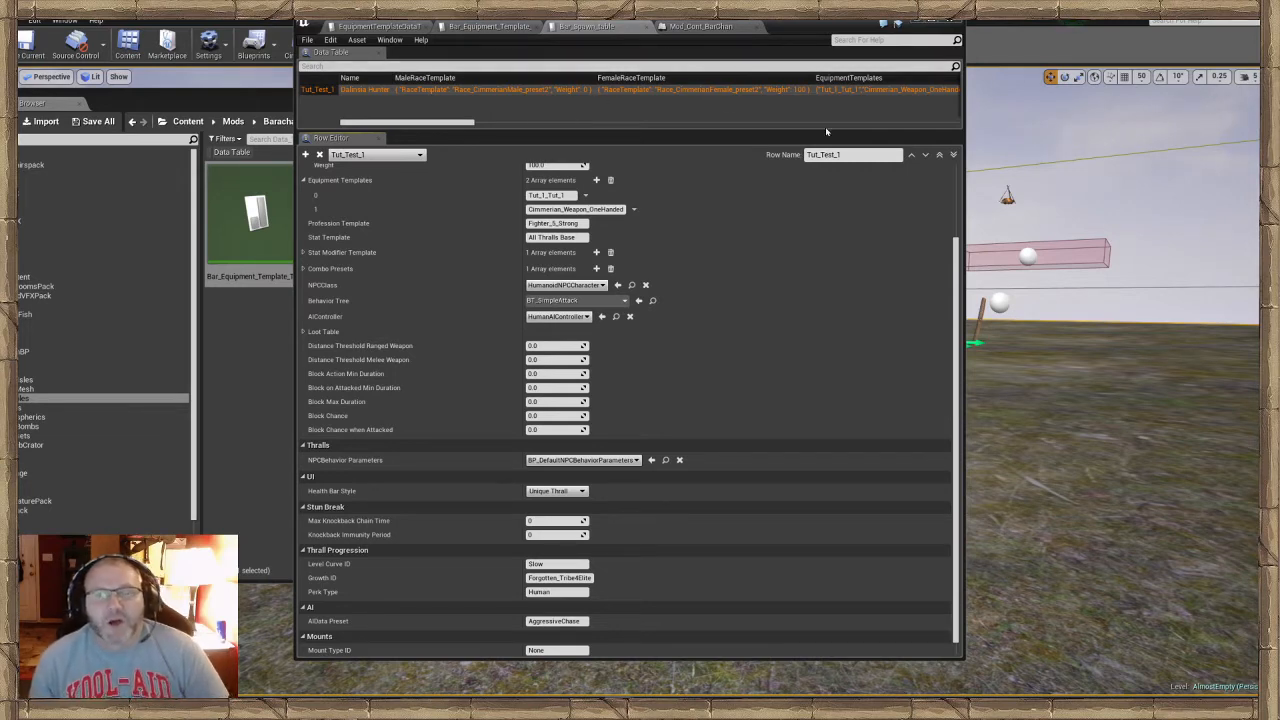
Minimize the table editor and Content Browser windows, and start a play session from a spot on the open grass away from the tent
left_click(914, 22)
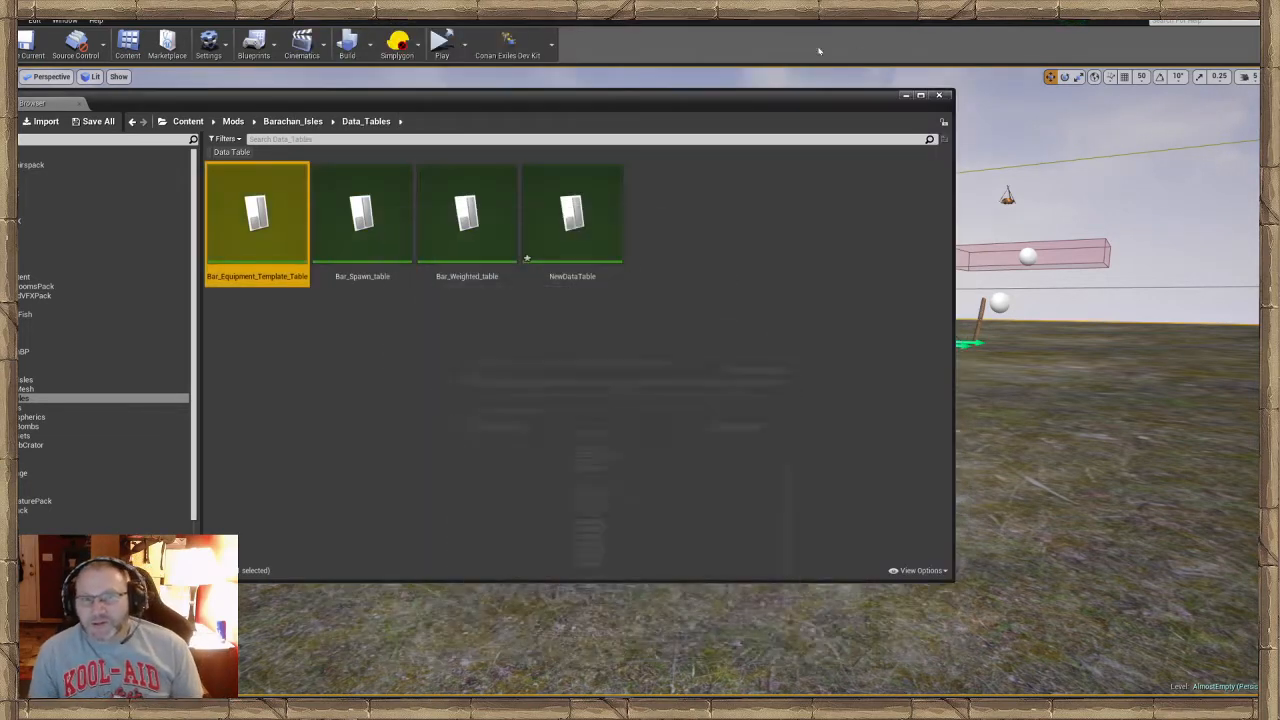
left_click(905, 97)
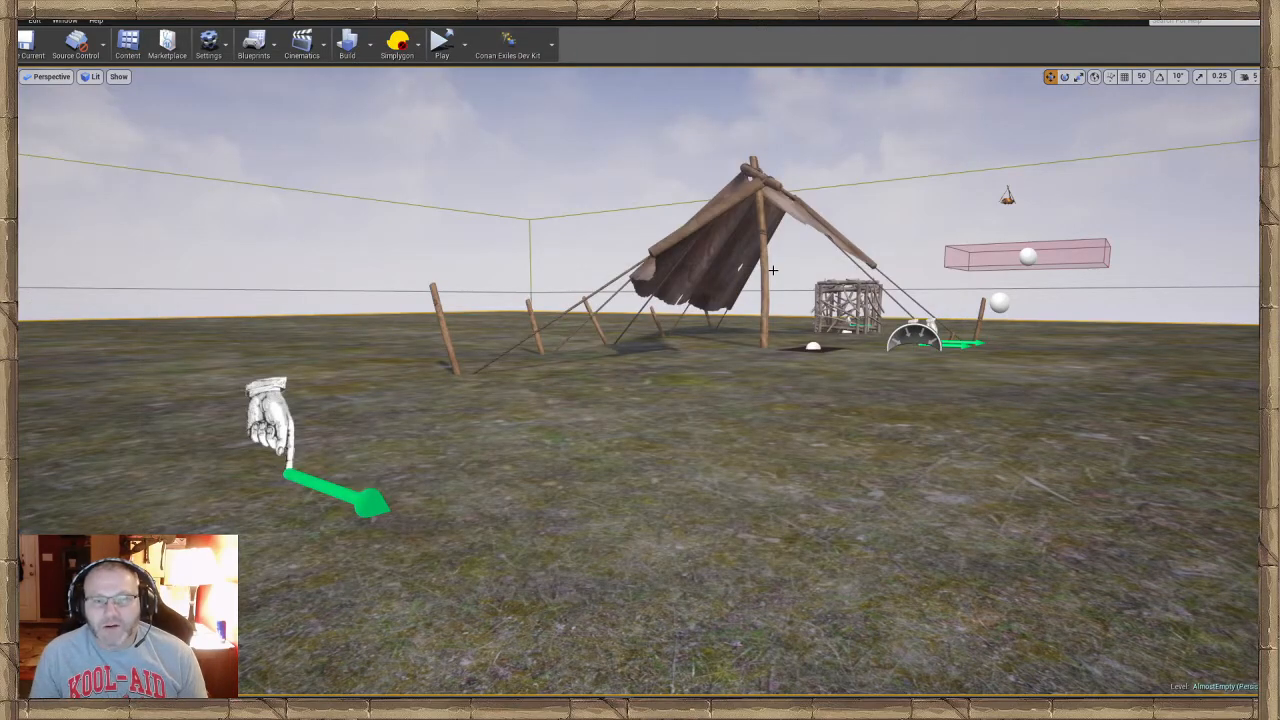
mouse_move(526, 375)
right_mouse_down()
mouse_move(726, 375)
mouse_move(926, 335)
mouse_move(766, 375)
mouse_move(541, 392)
right_mouse_up()
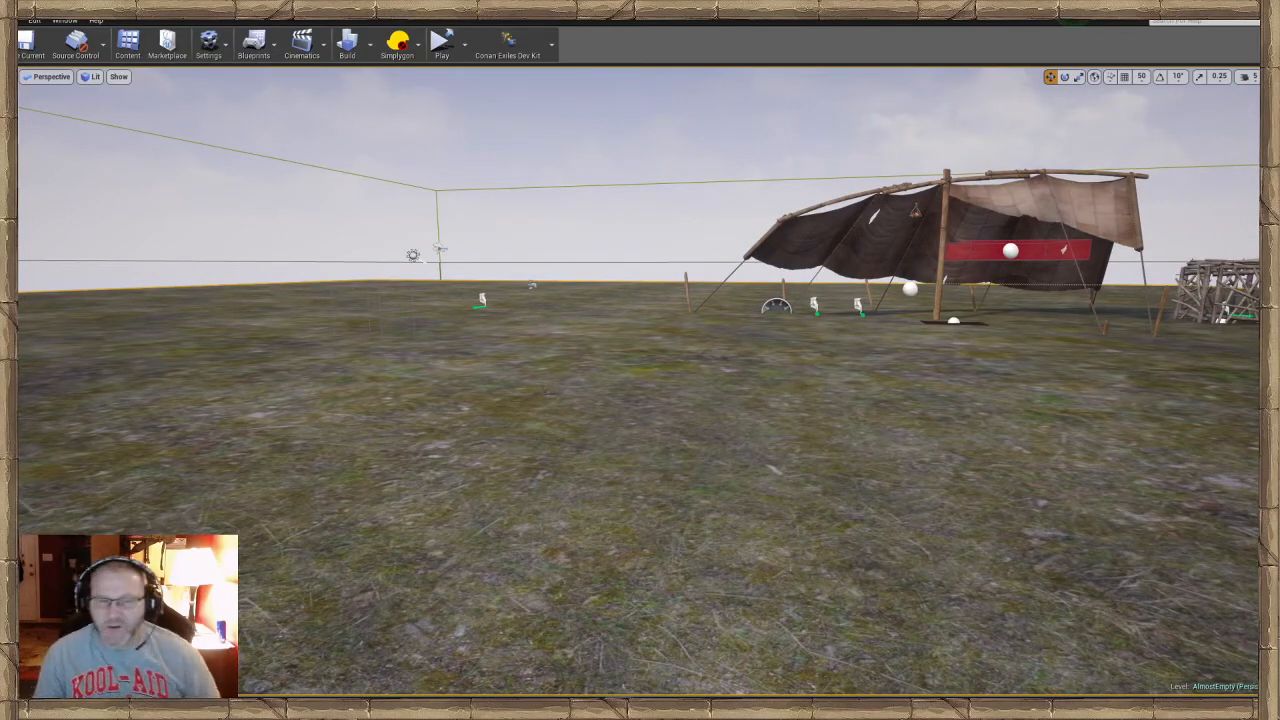
right_click(586, 277)
left_click(616, 510)
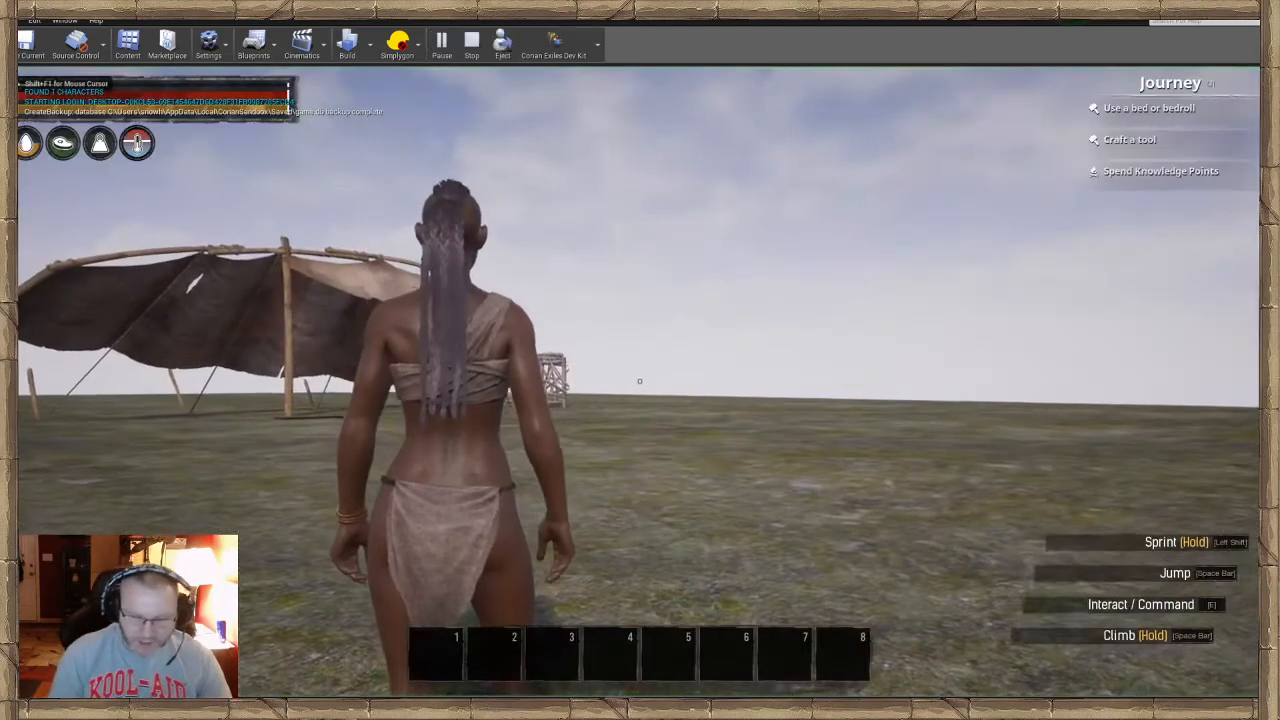
Enable Cloak for the player through the admin panel, and walk up to the spawned fighter NPC to inspect its equipment
key("ctrl+shift+c")
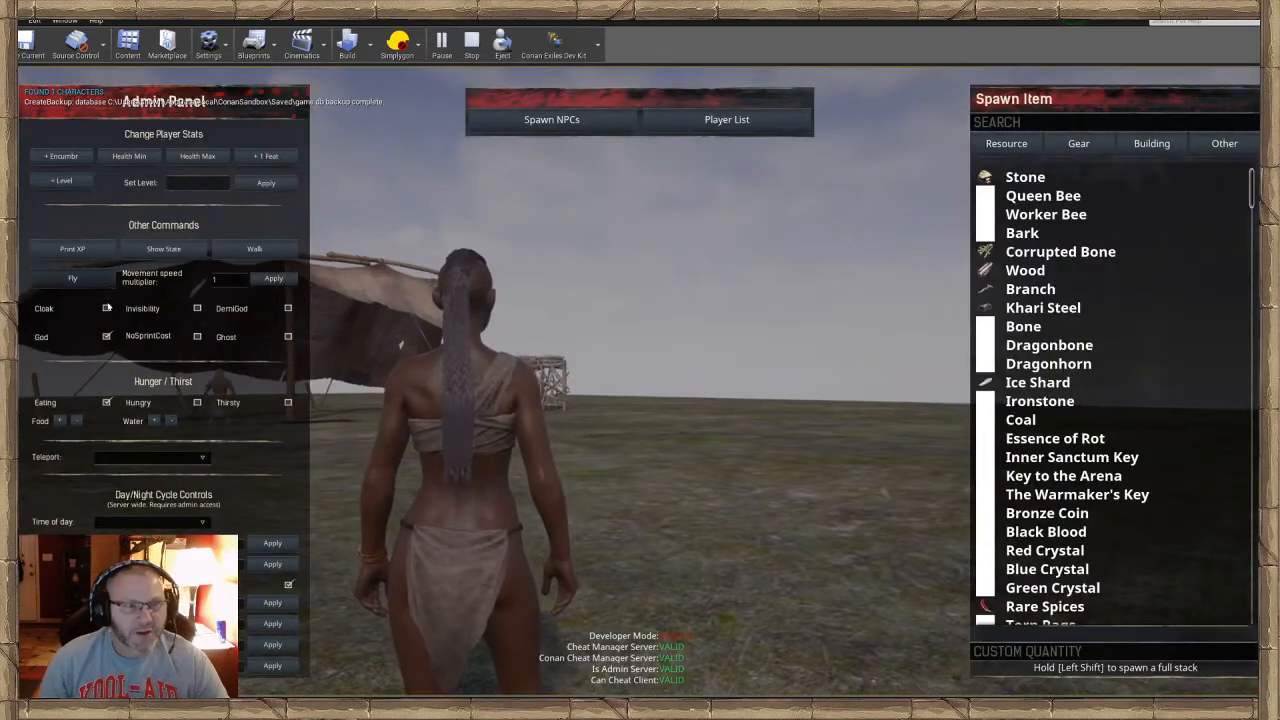
key("ctrl+shift+c")
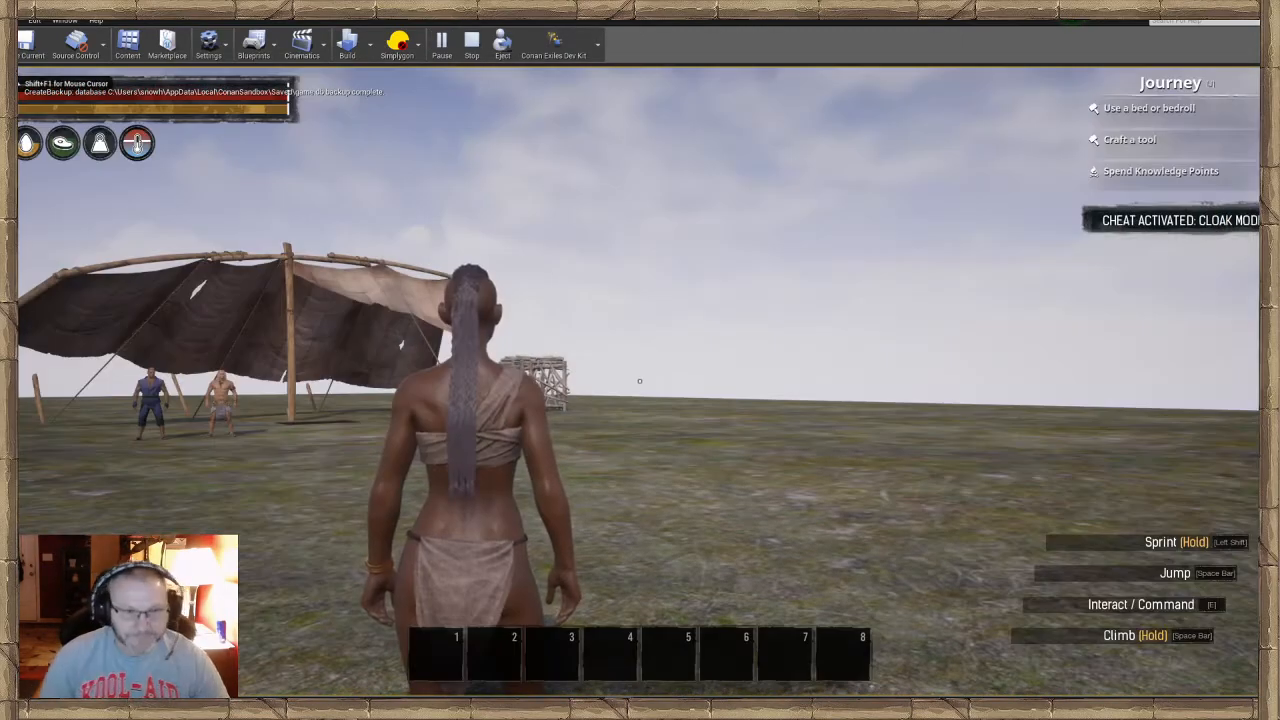
key("w")
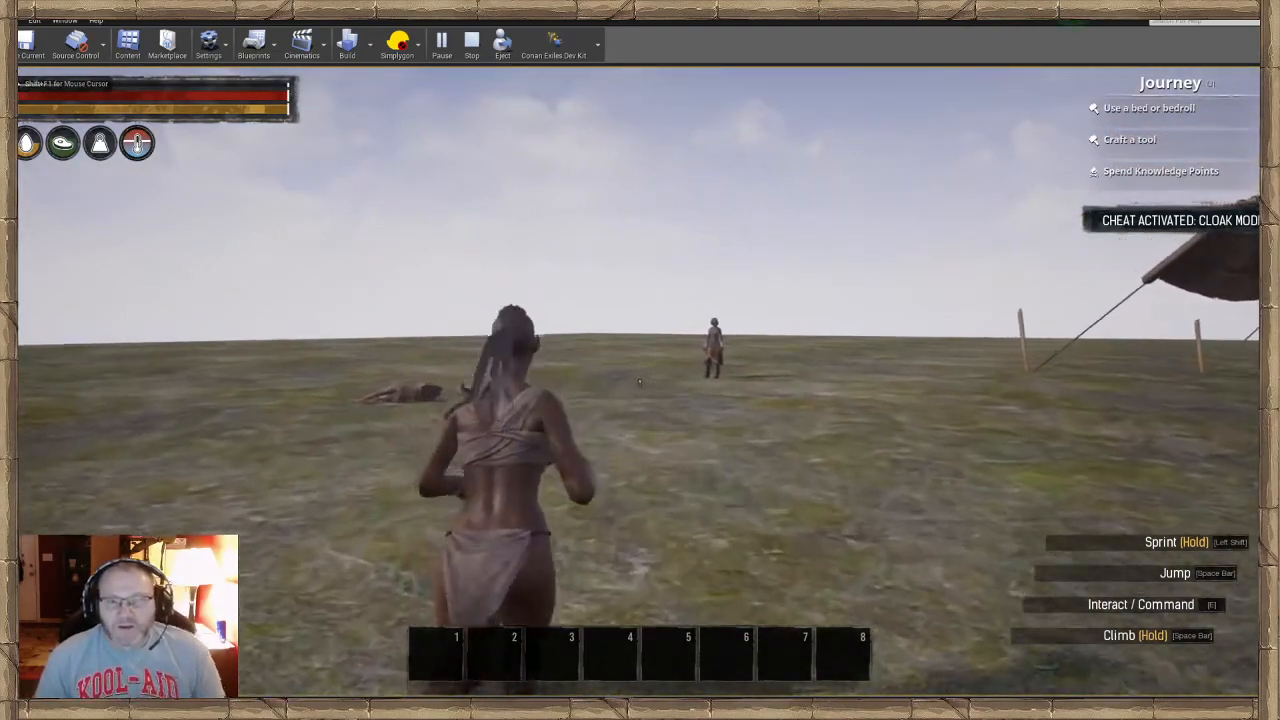
key("w")
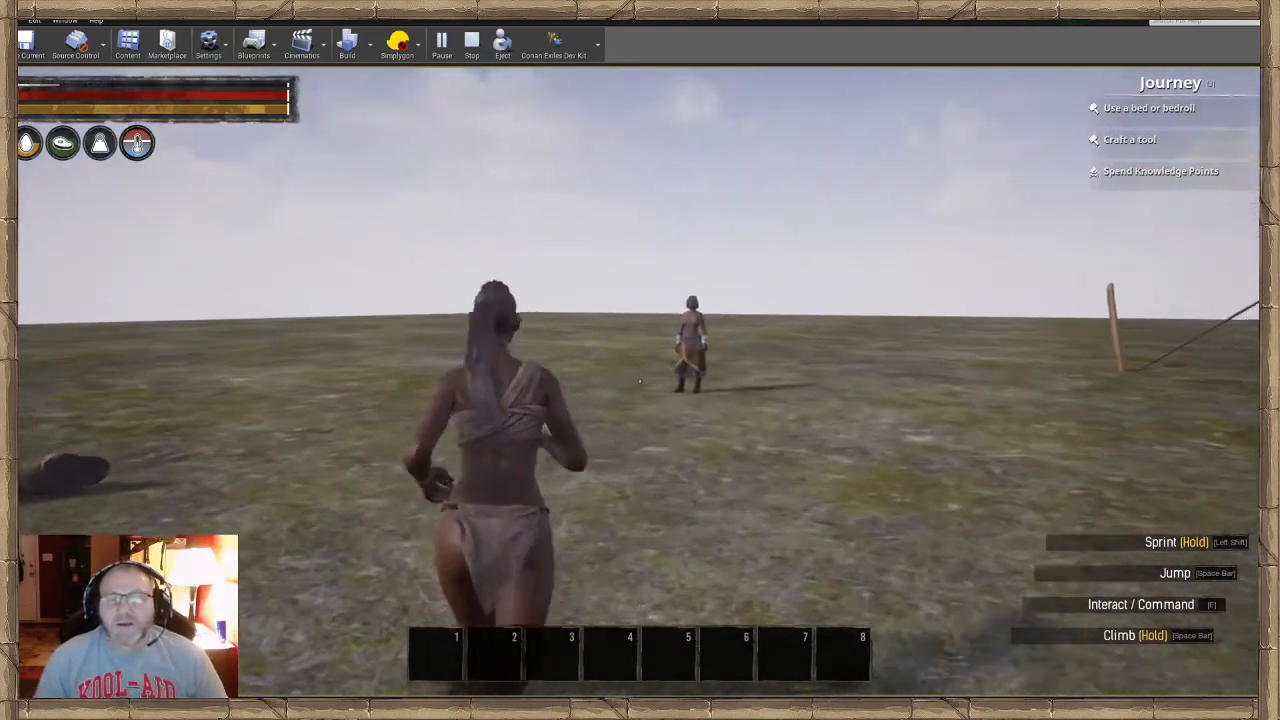
key("w")
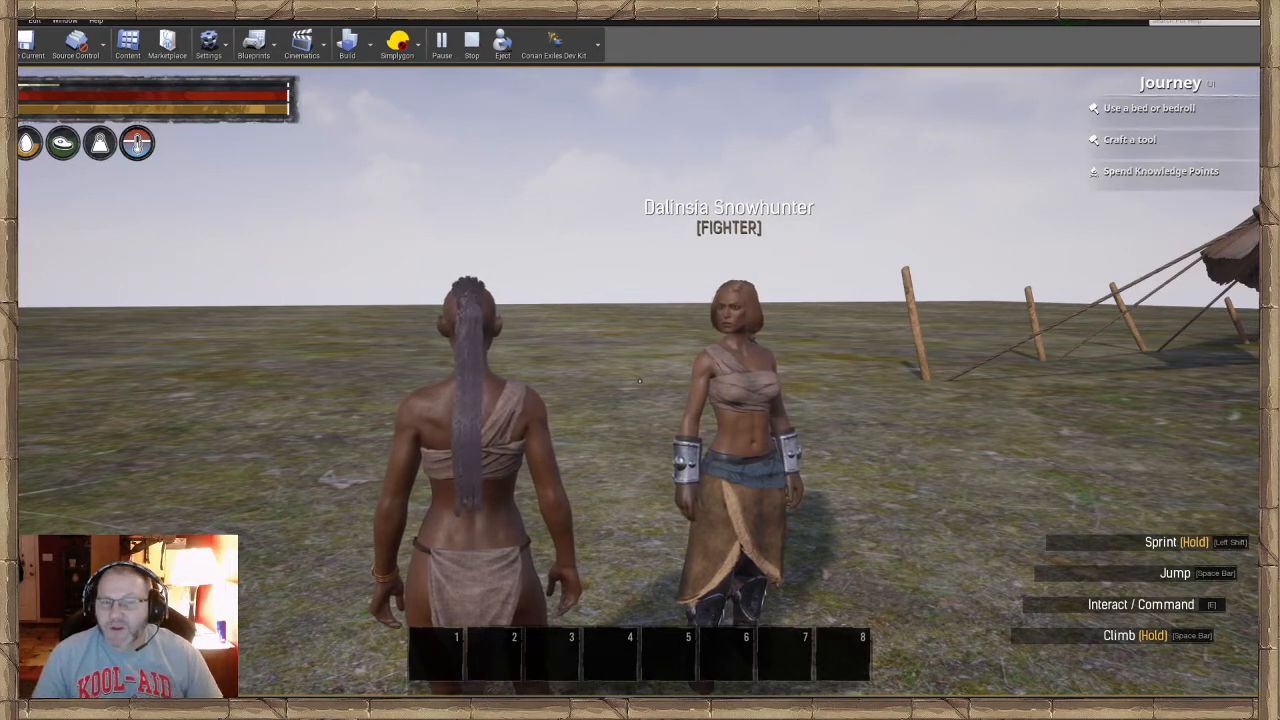
End the play session and open the details of BP_ManualSpawnPoint_Tut_4 to review its Human Options and spawn table
key("Escape")
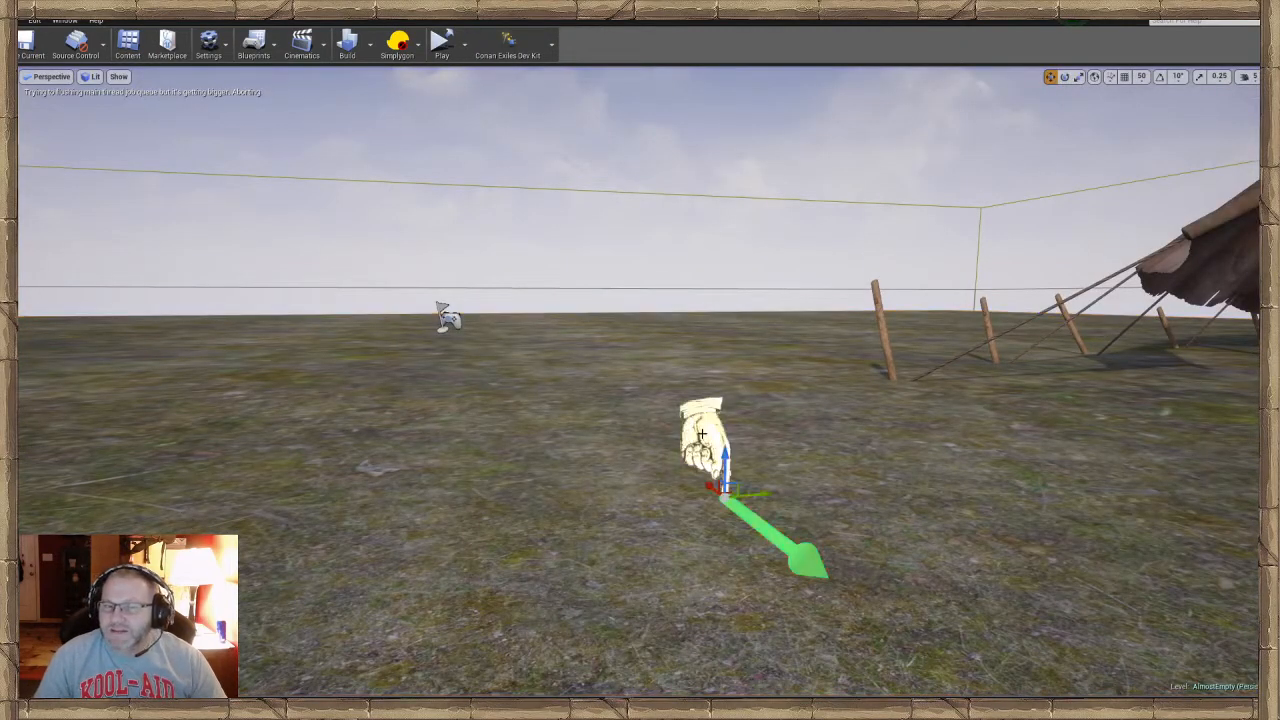
left_click(65, 20)
mouse_move(100, 48)
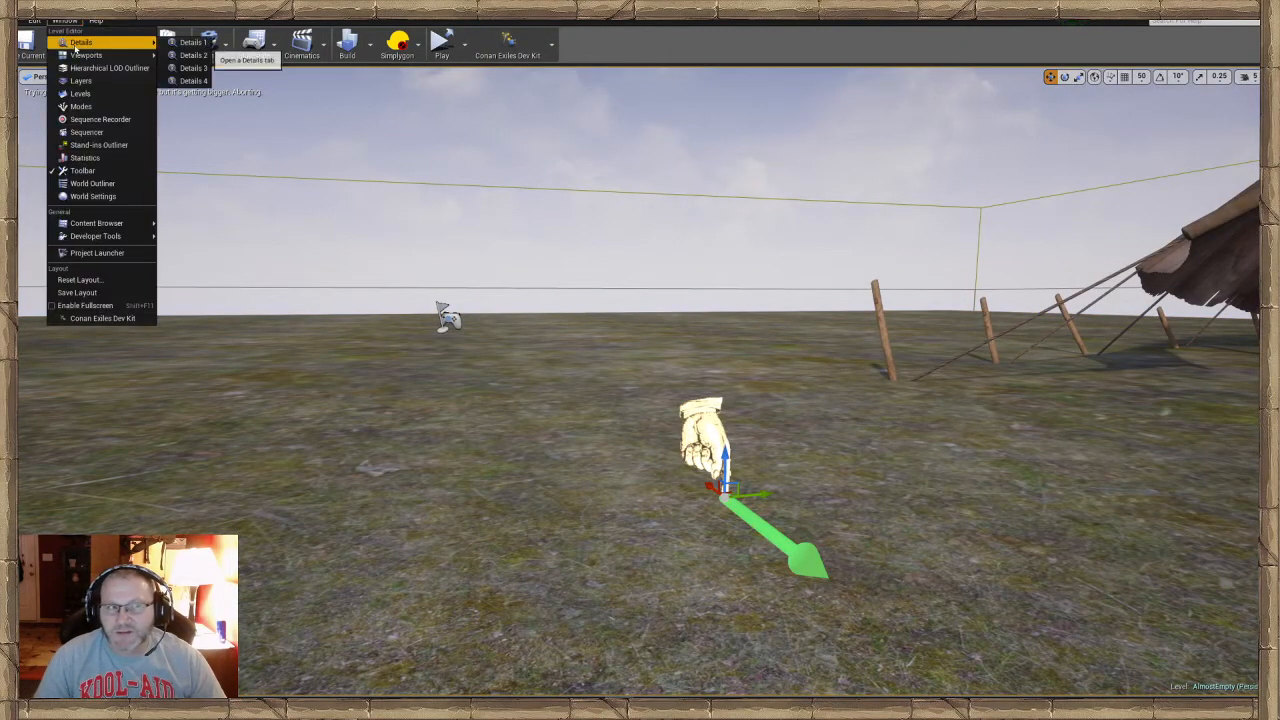
left_click(195, 48)
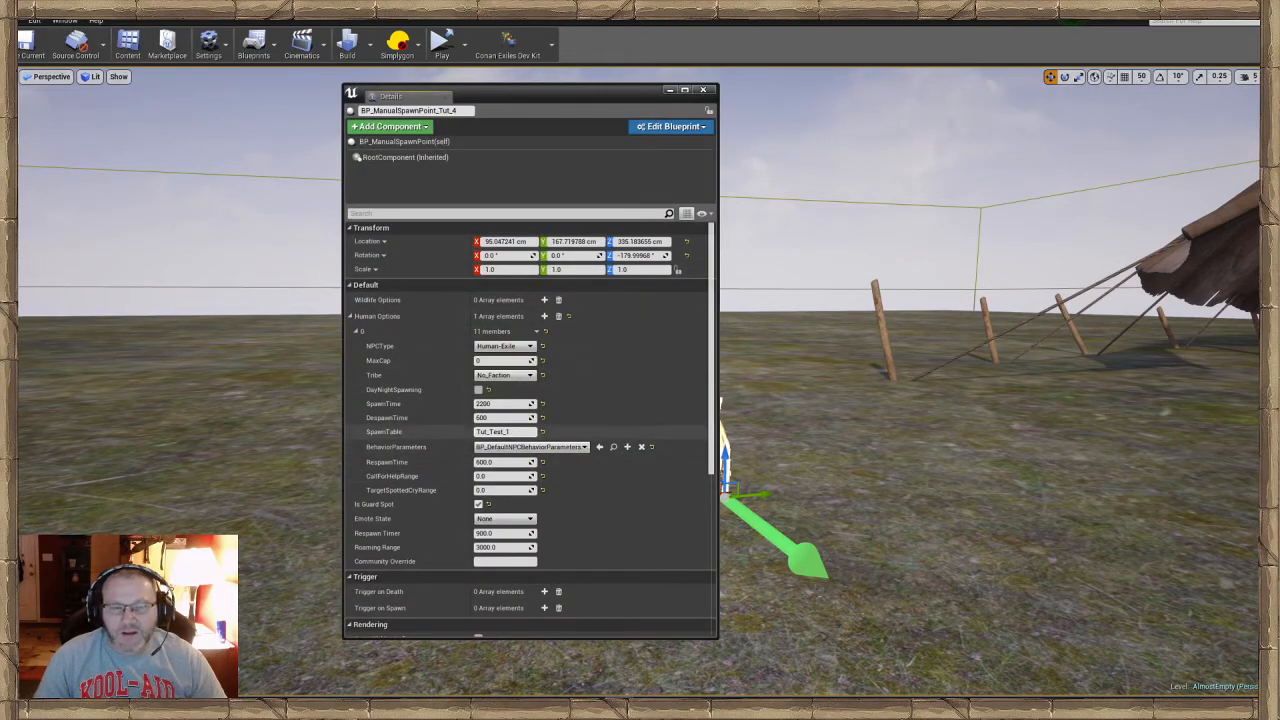
right_click_drag(880, 440, 795, 440)
key("s")
key("w")
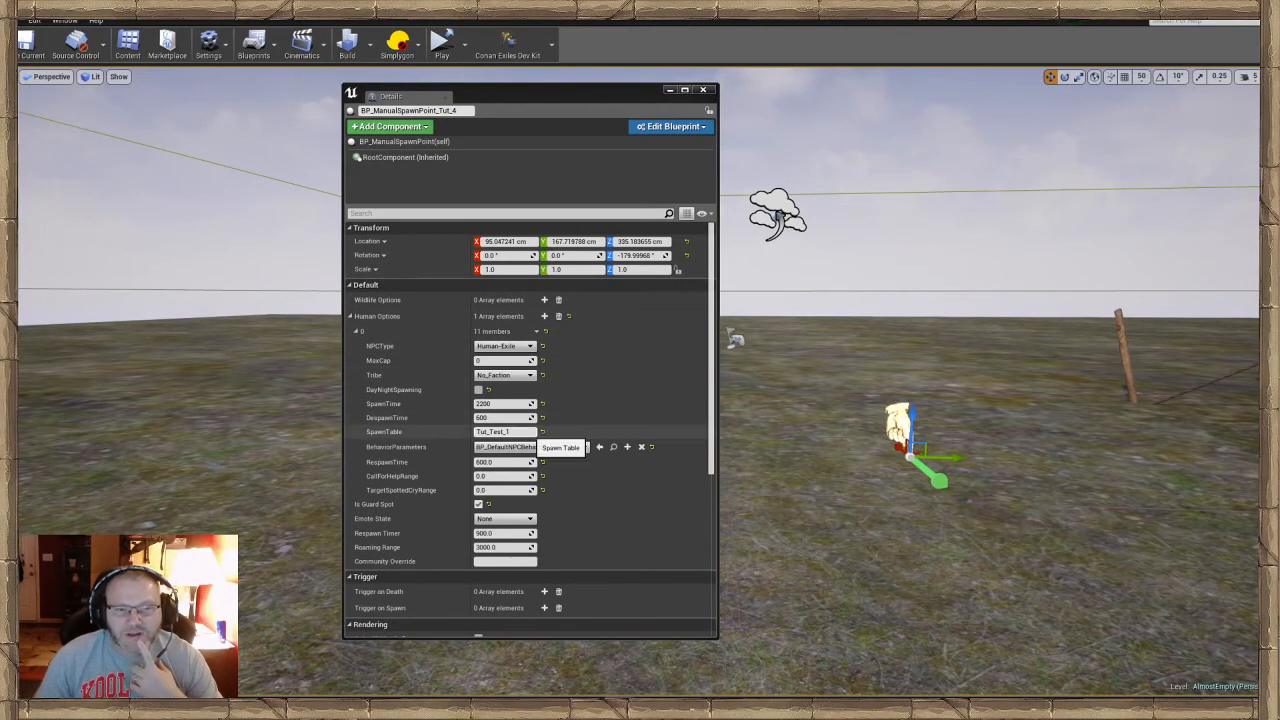
right_click_drag(737, 267, 880, 258)
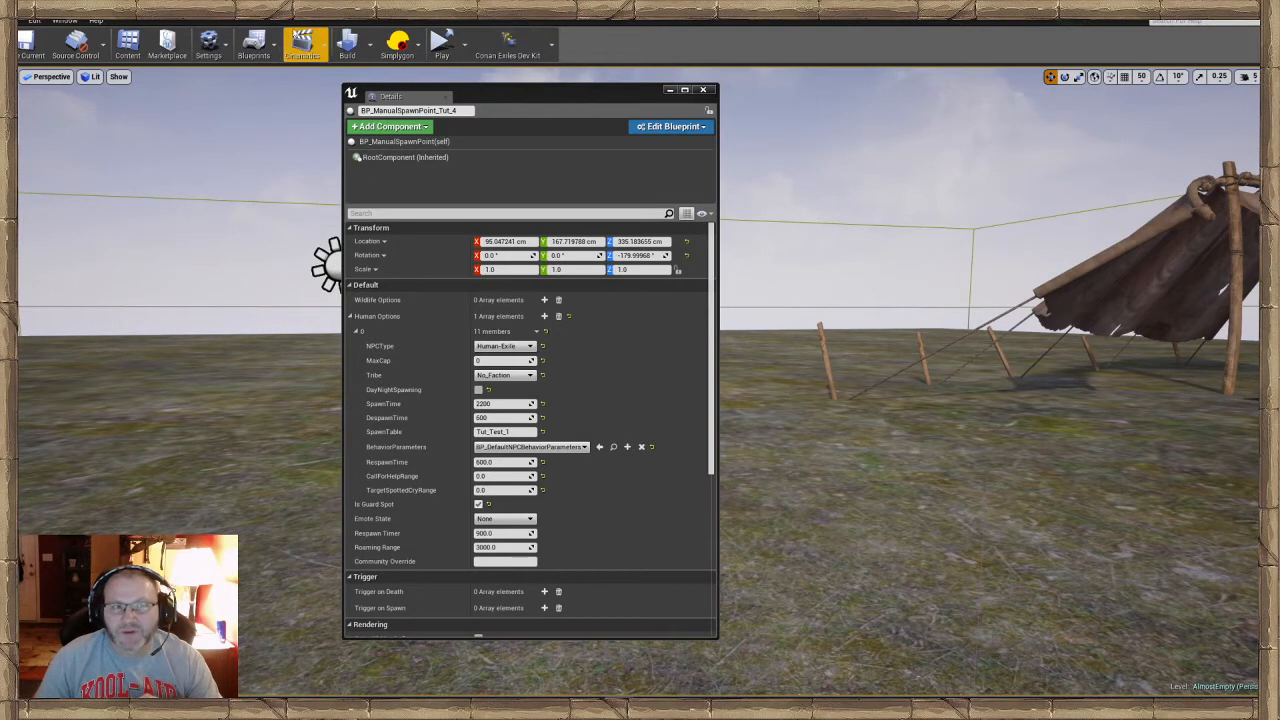
Open the Content Browser on the mod's Data_Tables folder, and move and narrow its window
left_click(127, 42)
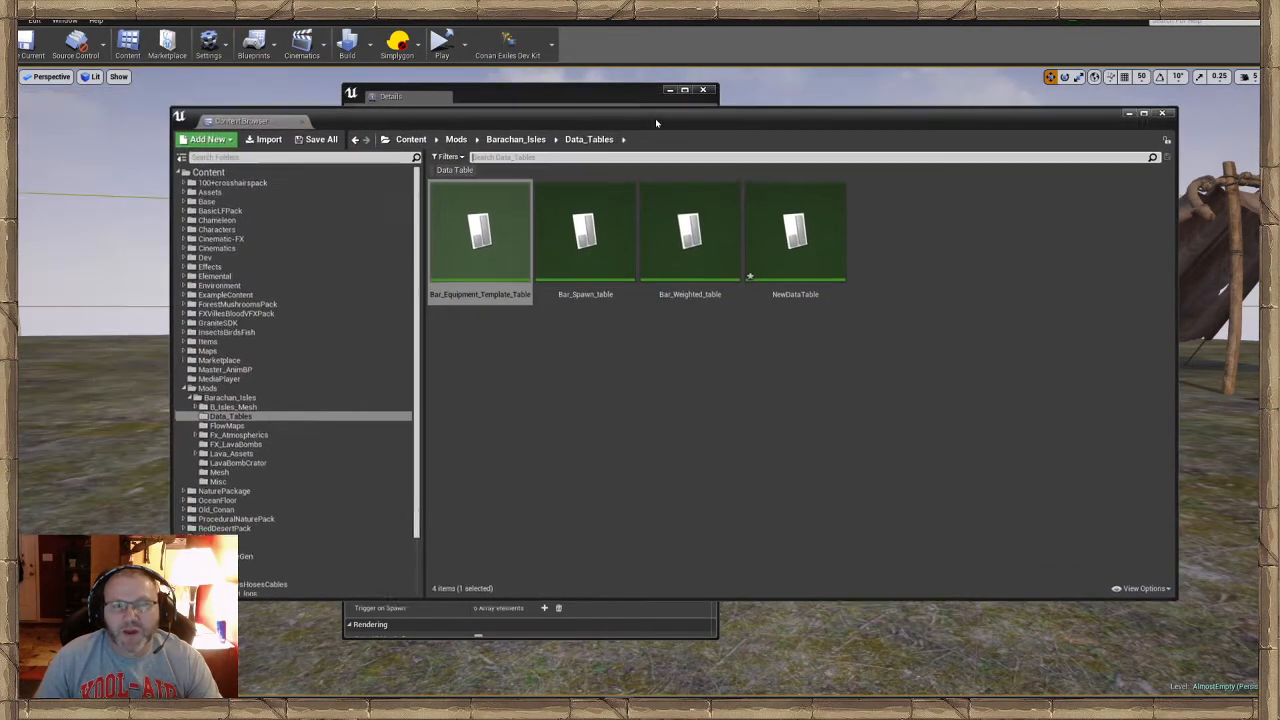
left_click_drag(655, 118, 637, 116)
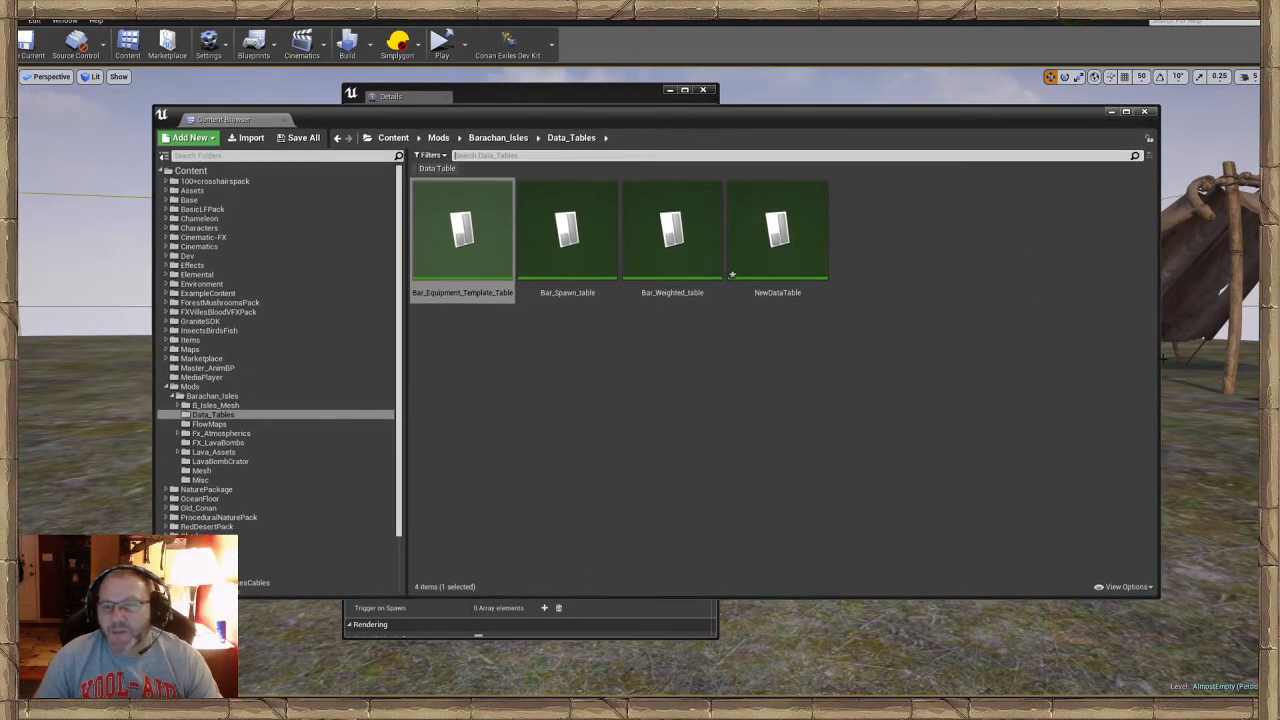
left_click_drag(1161, 359, 1088, 358)
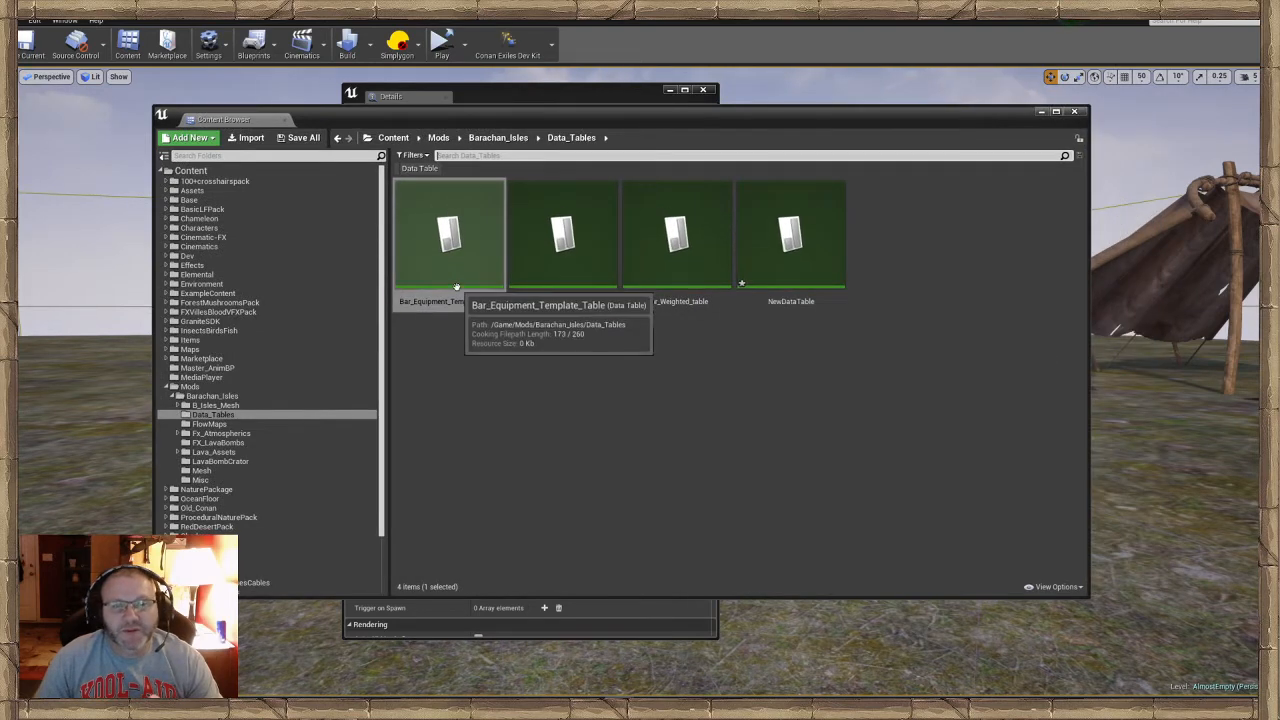
Delete the Cimmerian_Weapon_OneHanded entry from the Tut_Test_1 row's Equipment Templates in Bar_Spawn_table and save the table
double_click(456, 287)
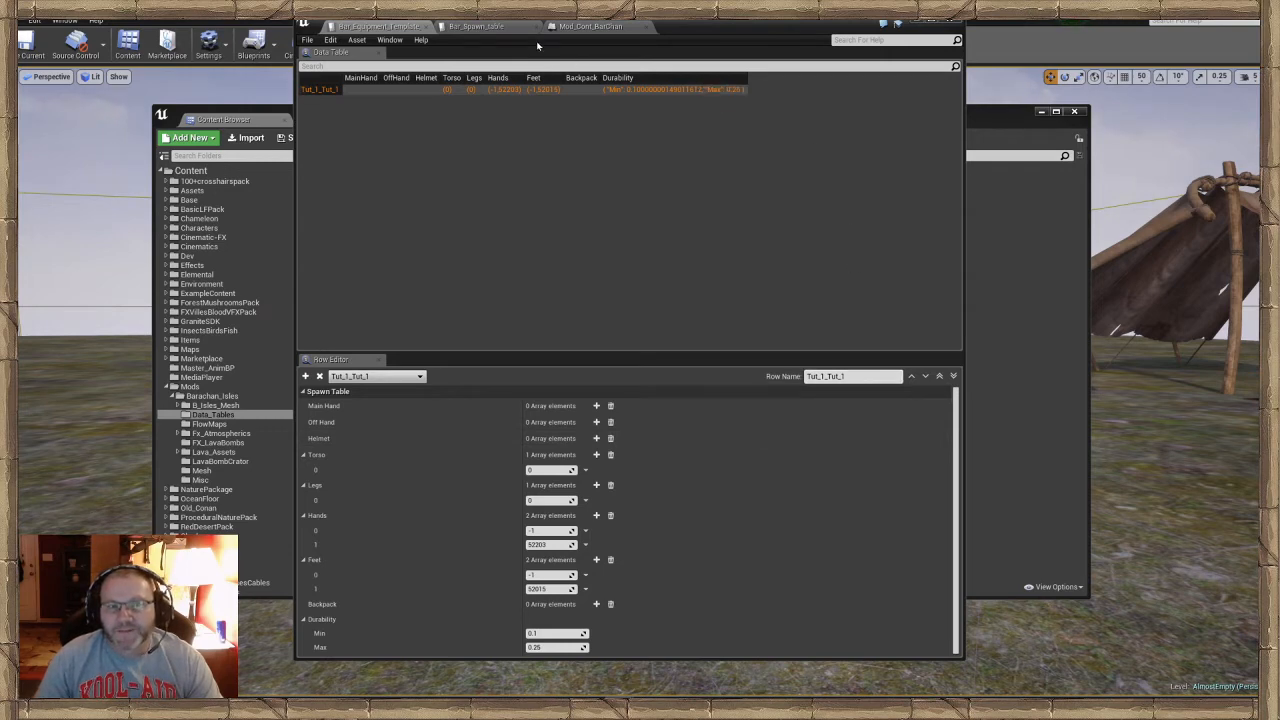
left_click(577, 27)
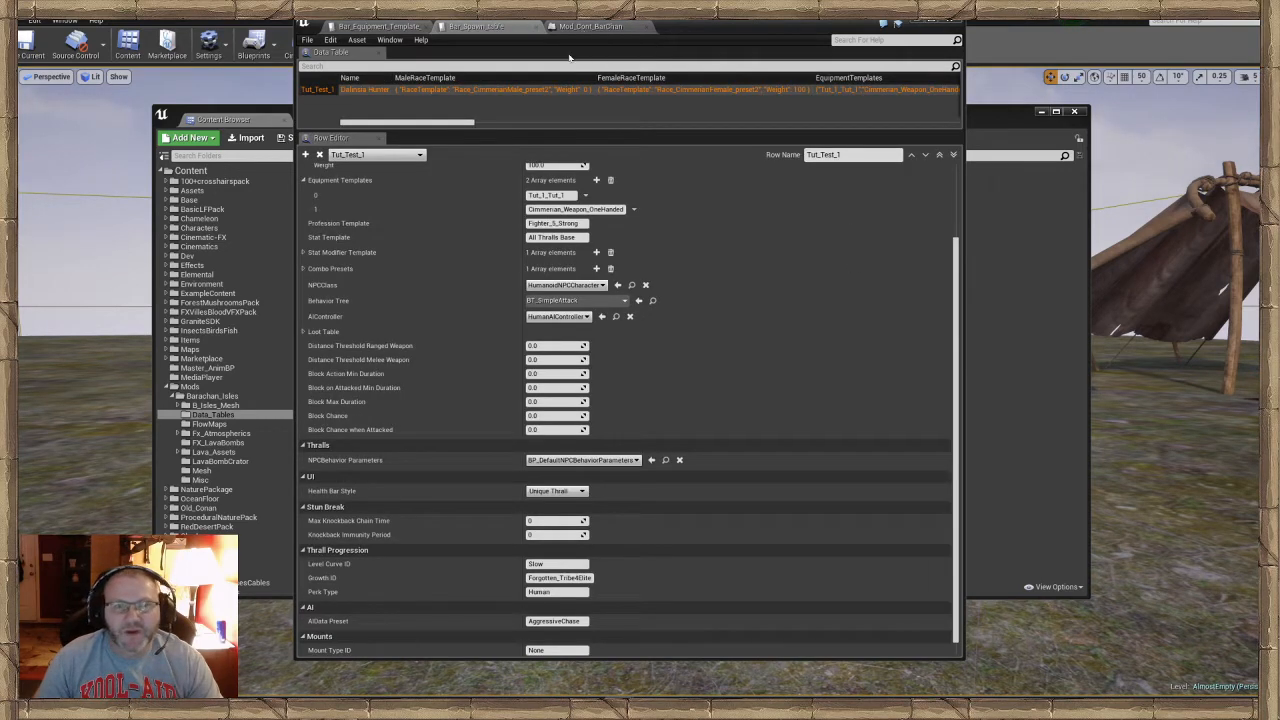
scroll(482, 282, "up", 2)
scroll(482, 282, "up", 2)
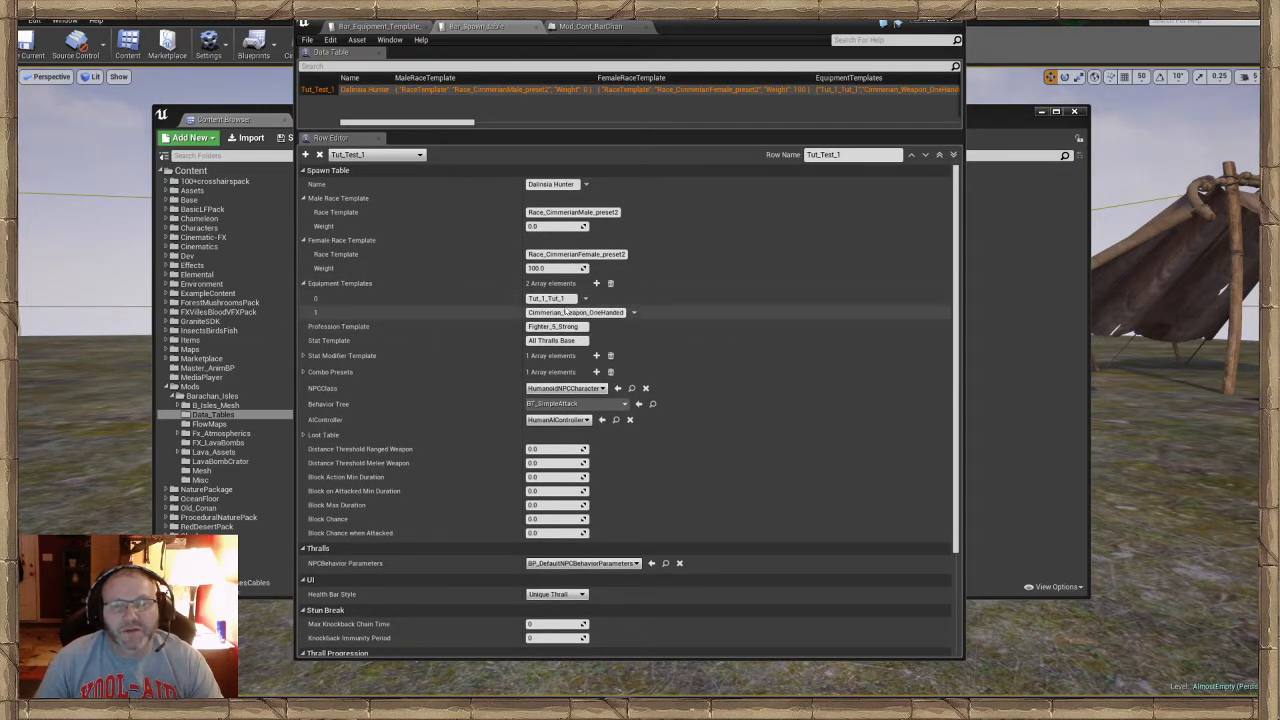
left_click(633, 313)
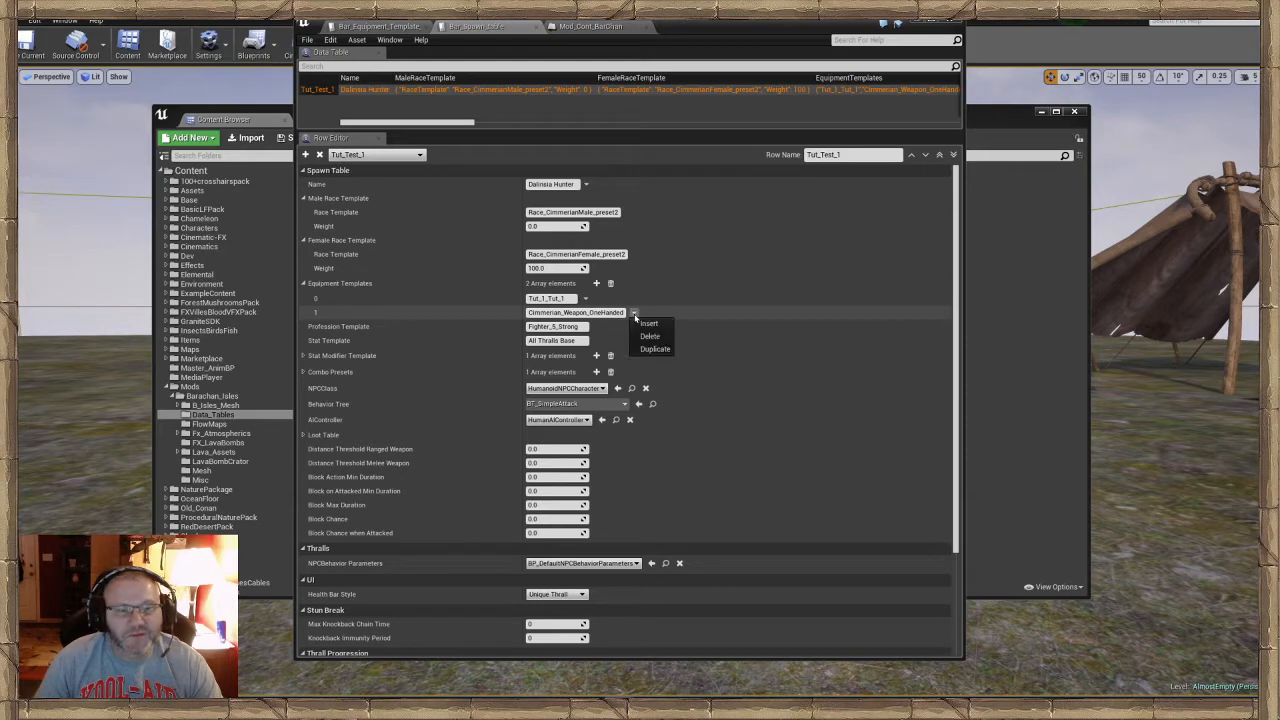
left_click(644, 330)
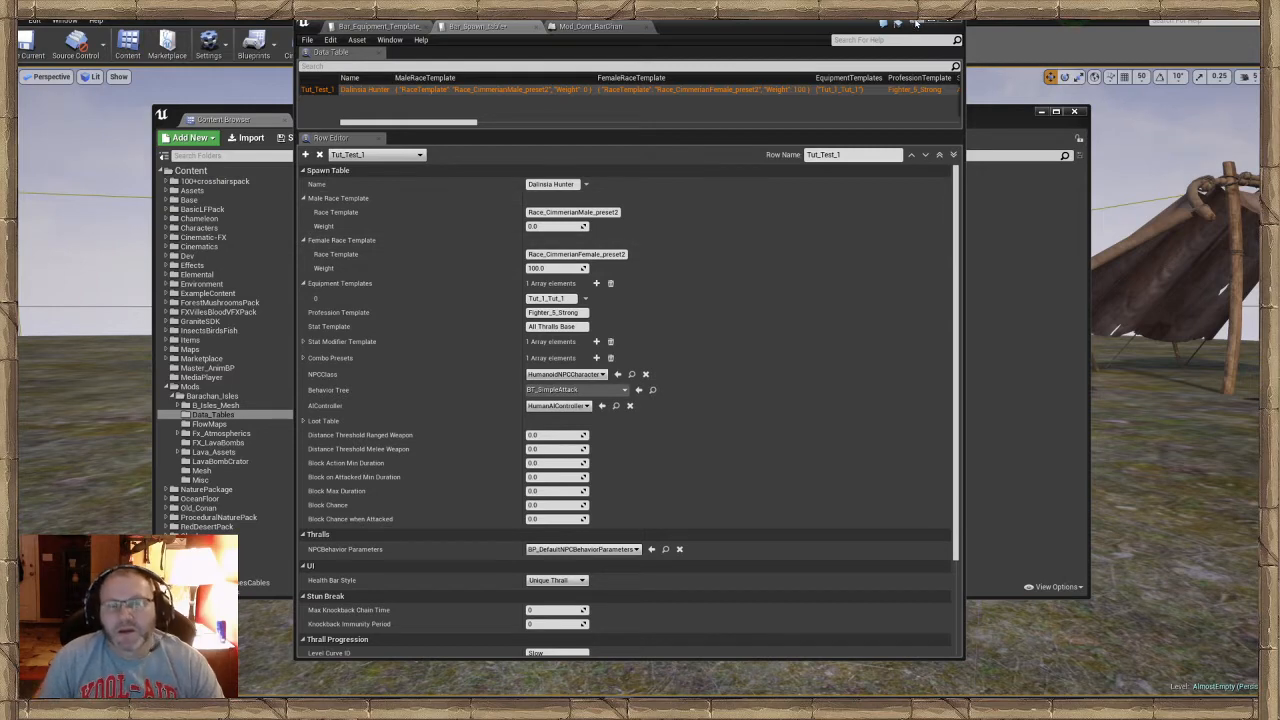
left_click(307, 40)
left_click(314, 63)
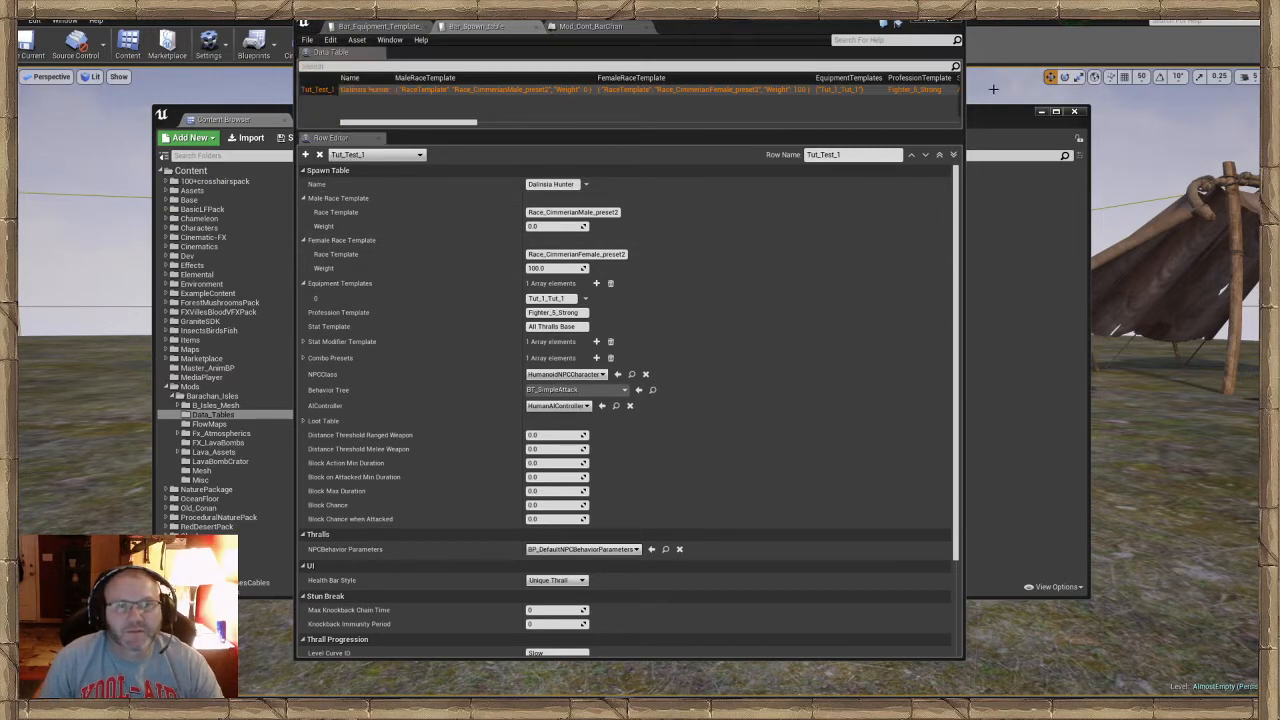
Clear the editor windows off the viewport, run a play session from the open grass to inspect the spawned fighter's equipment, and end it
left_click(949, 22)
left_click(1074, 111)
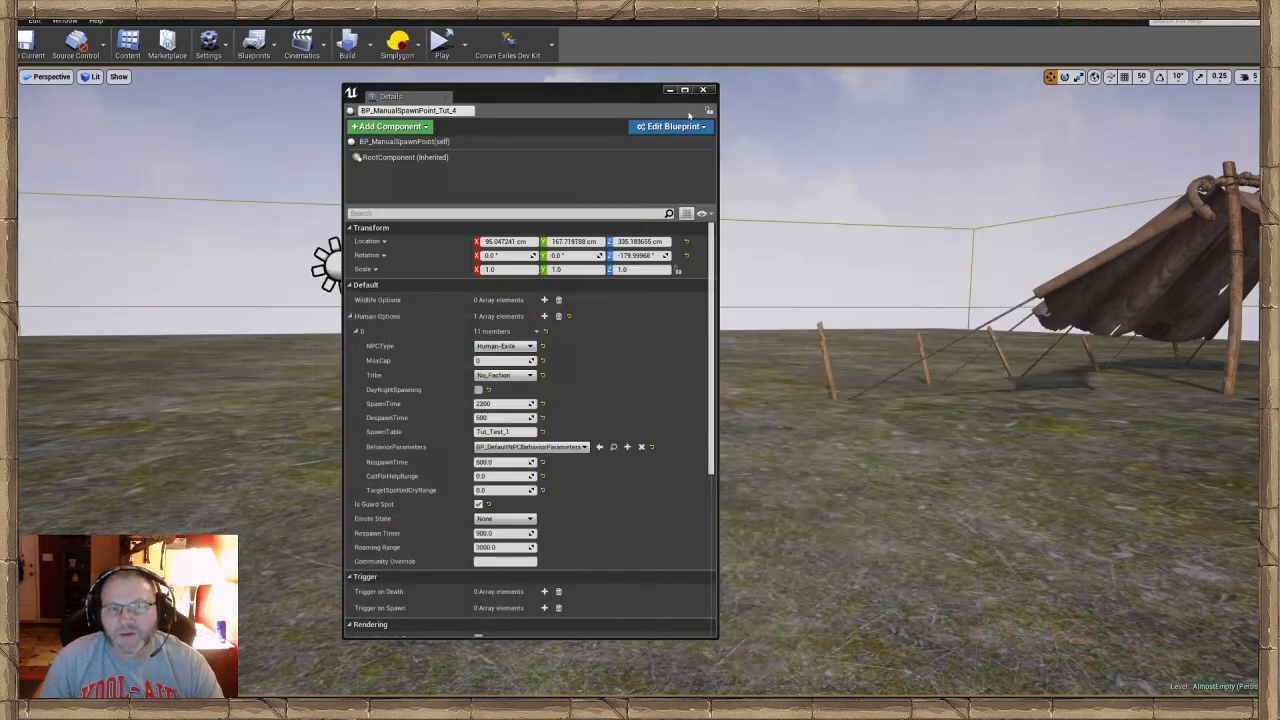
left_click(703, 89)
right_click_drag(640, 380, 640, 420)
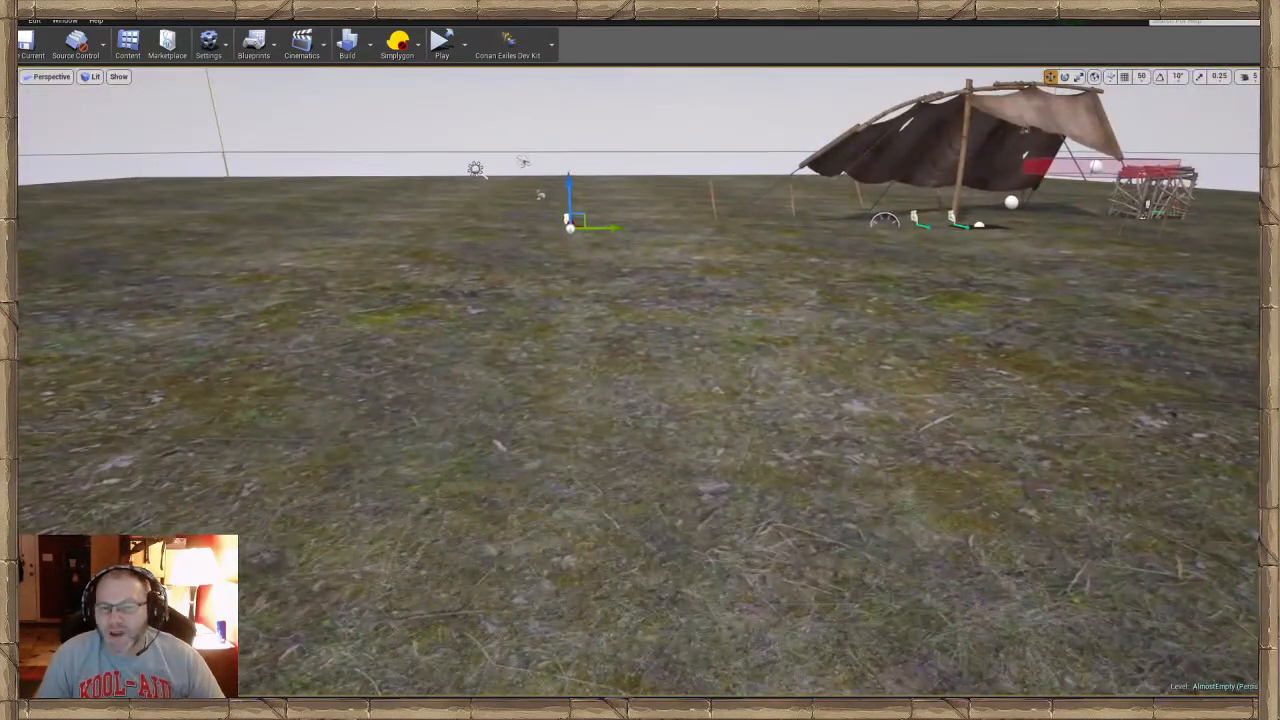
right_click(578, 190)
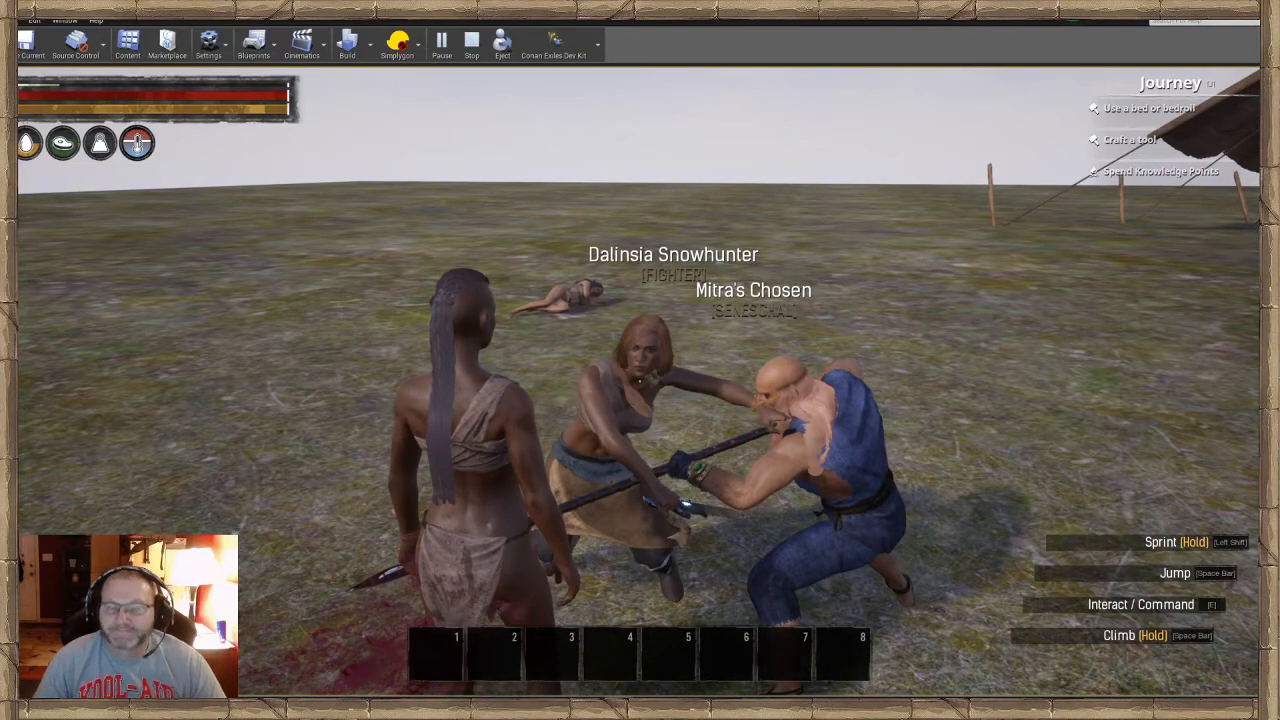
key("Escape")
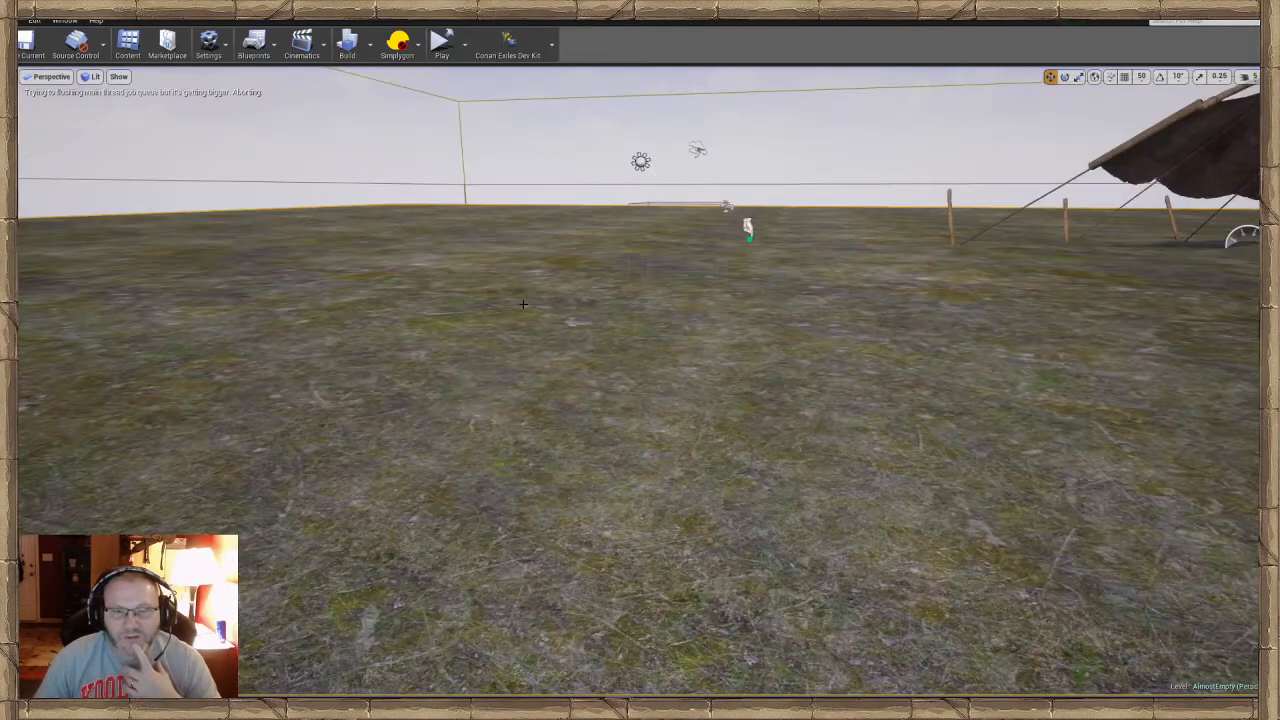
Select the spawn point on the grass, and rename the Tut_Test_1 row in Bar_Spawn_table to Tut_Test_12
right_click_drag(523, 304, 569, 297)
left_click(579, 313)
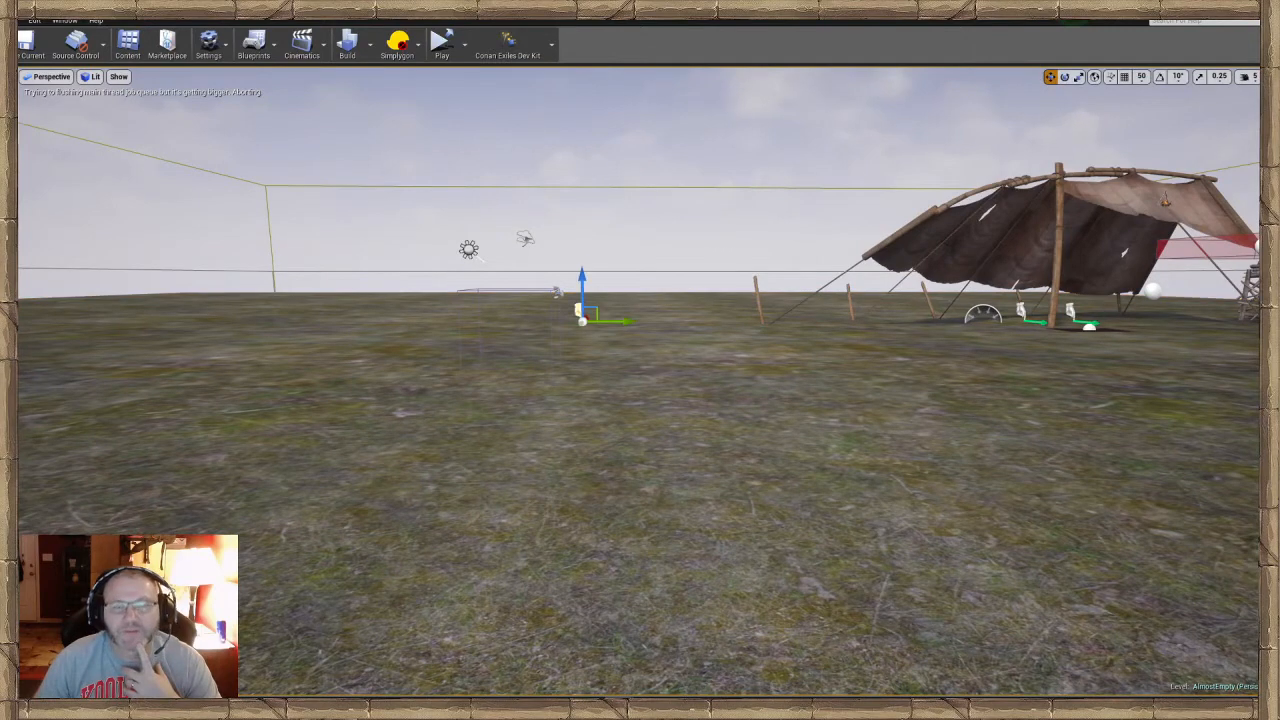
left_click(128, 44)
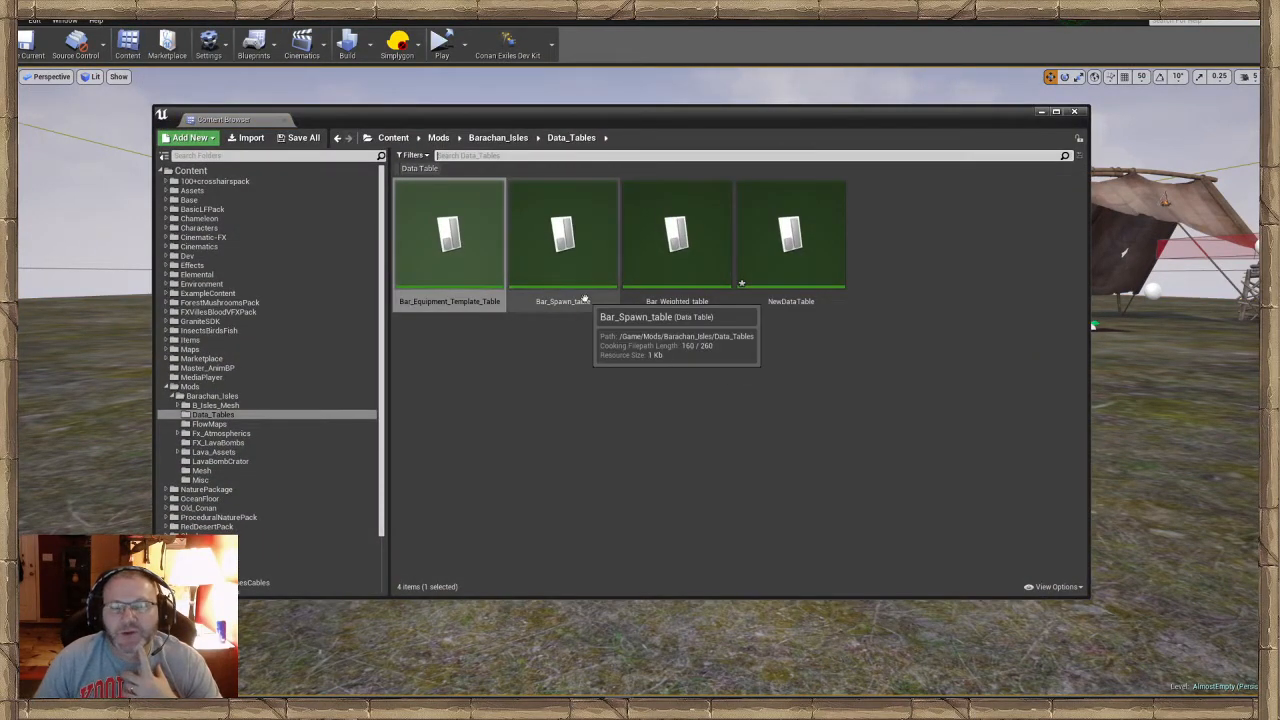
double_click(594, 276)
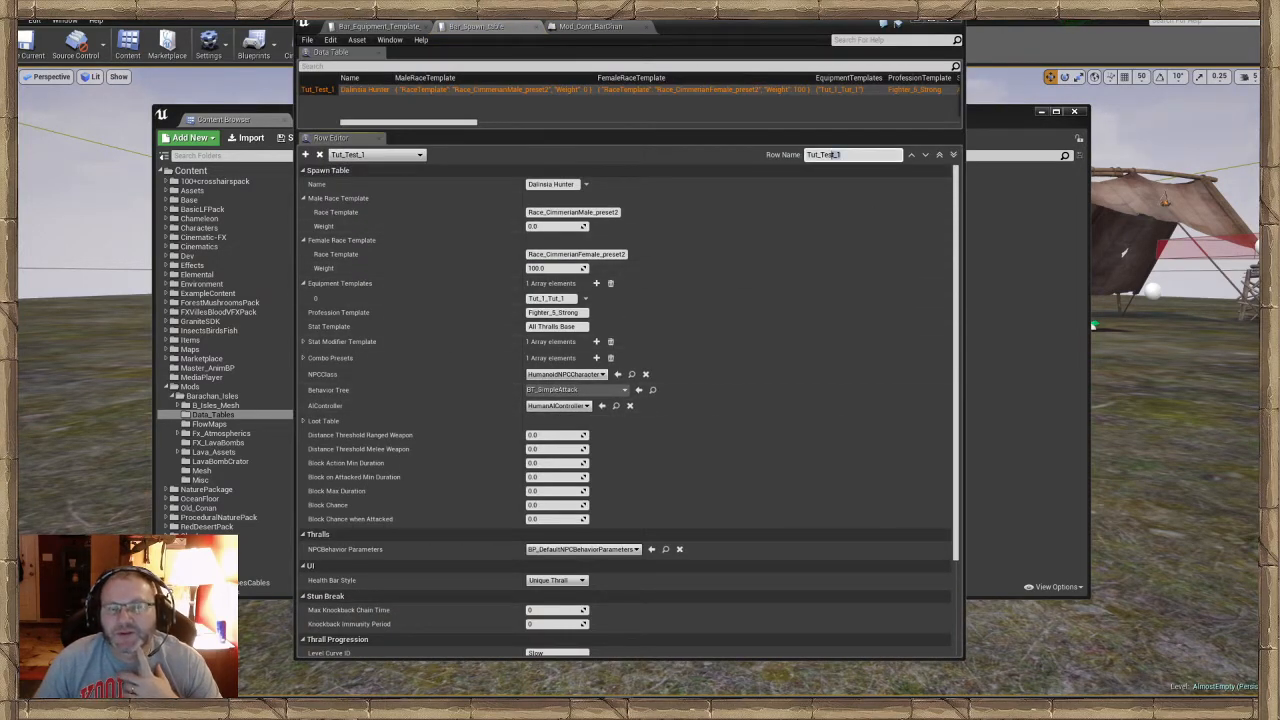
left_click(856, 155)
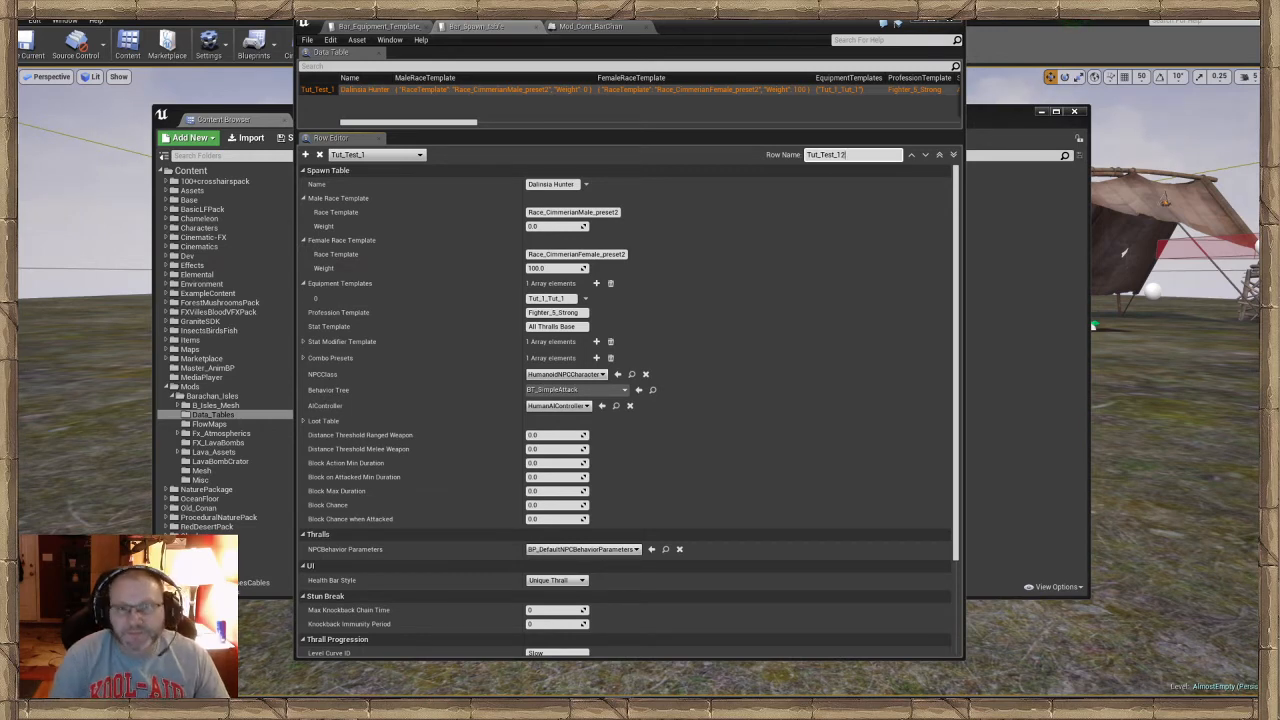
key("Return")
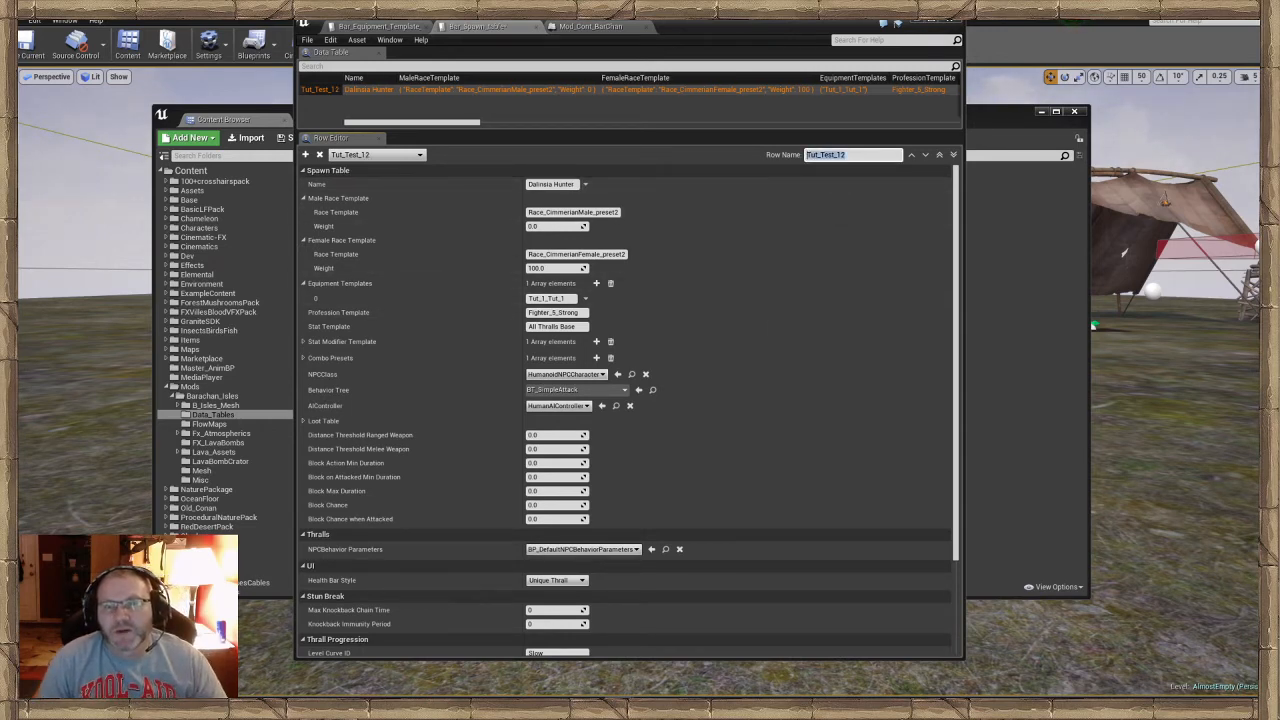
Copy the renamed spawn row's name, set the Weighted Table ID in Bar_Weighted_table to Tut_Test_12, and save that table
right_click(848, 157)
left_click(857, 198)
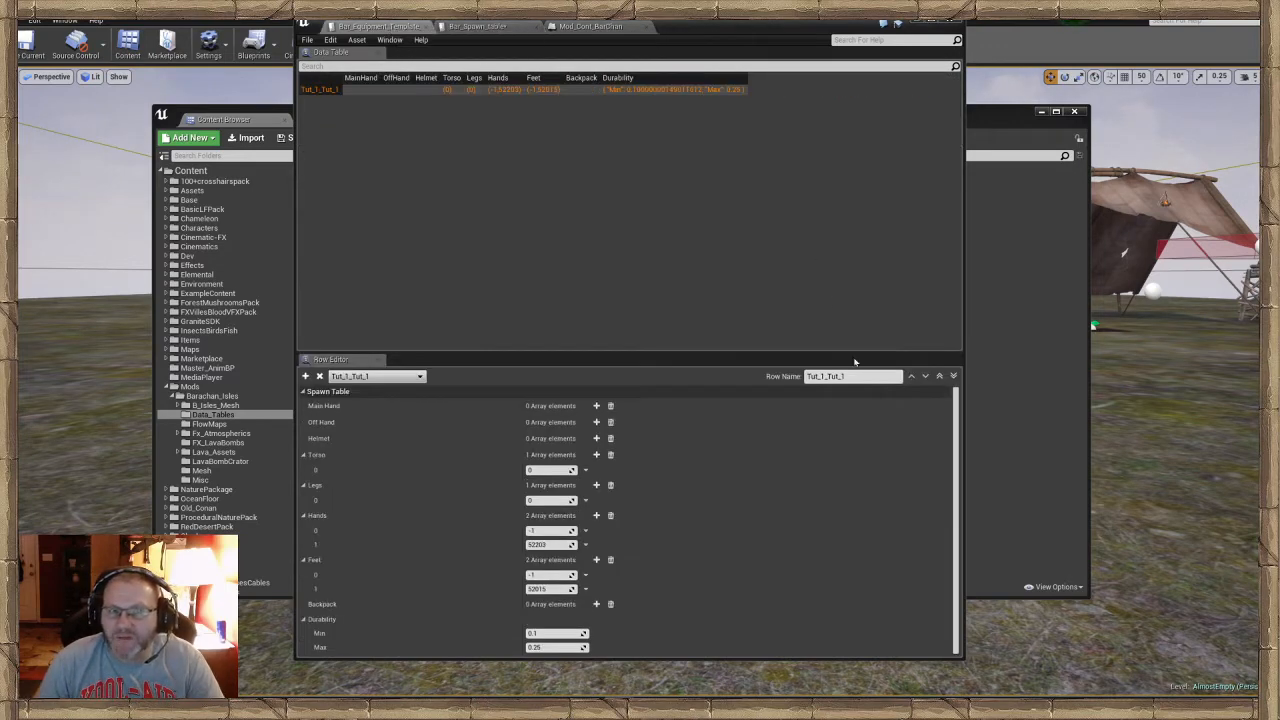
left_click(380, 26)
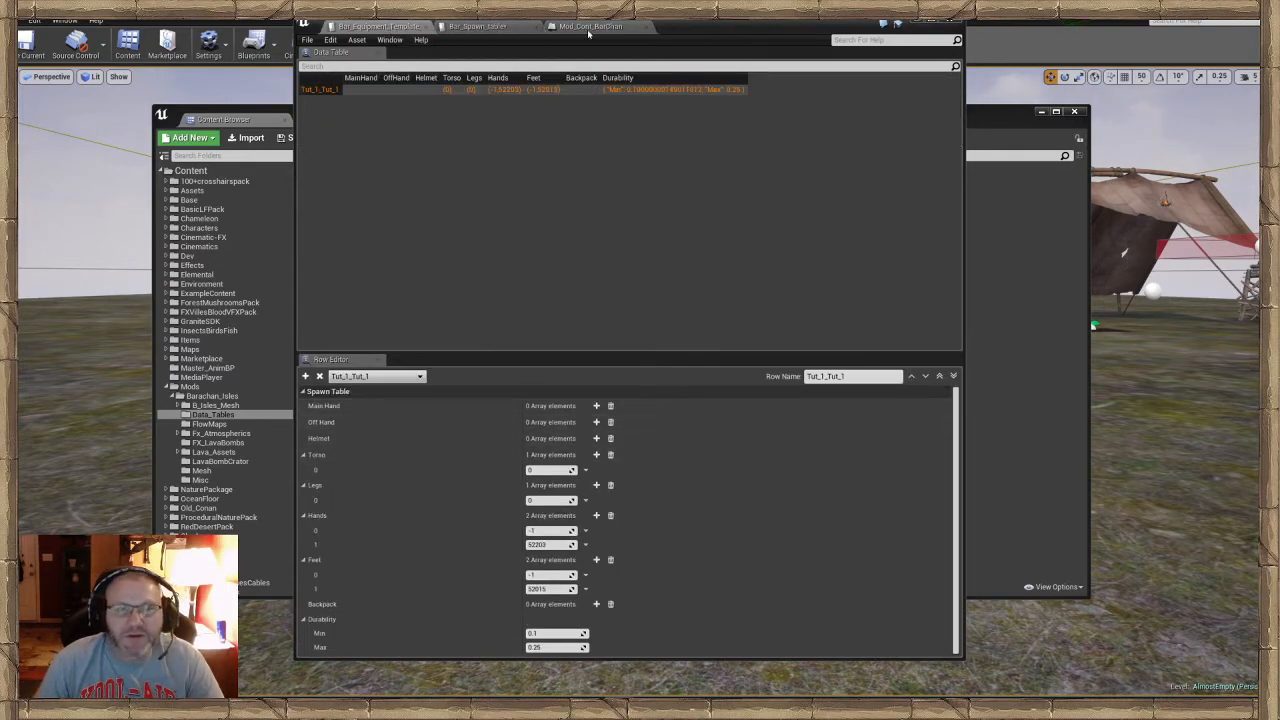
left_click(590, 26)
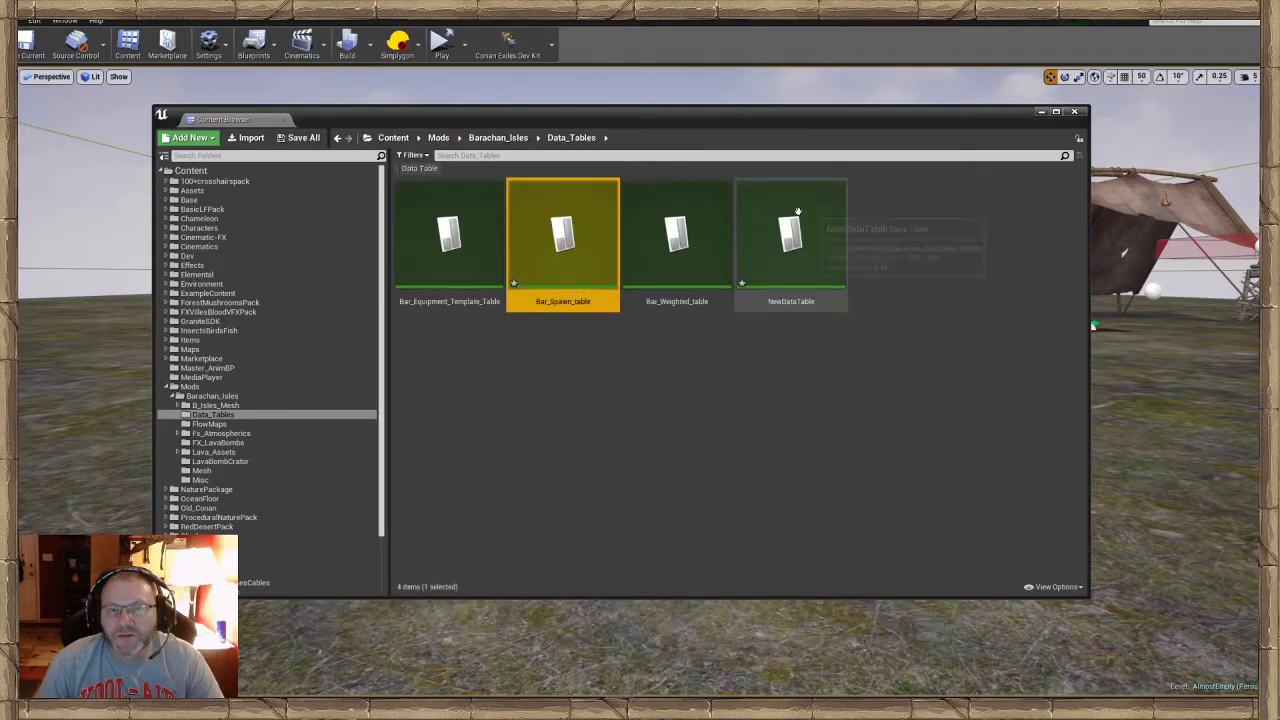
double_click(645, 272)
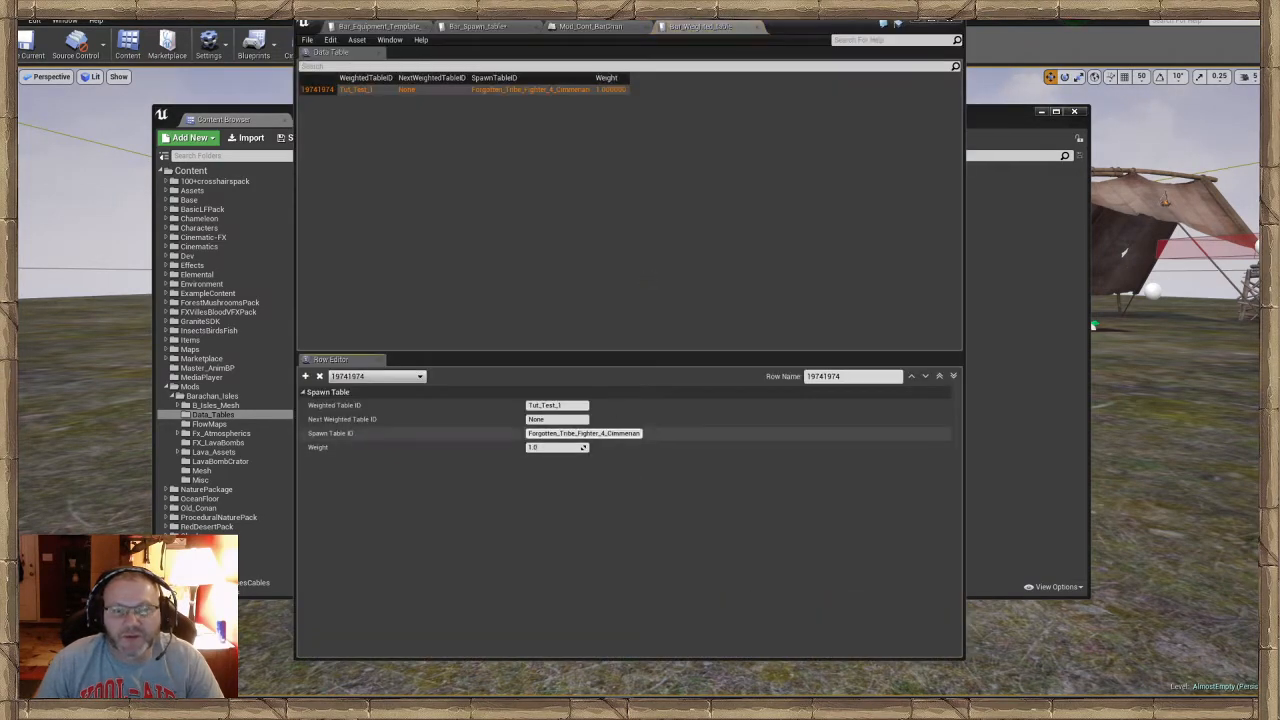
left_click(557, 405)
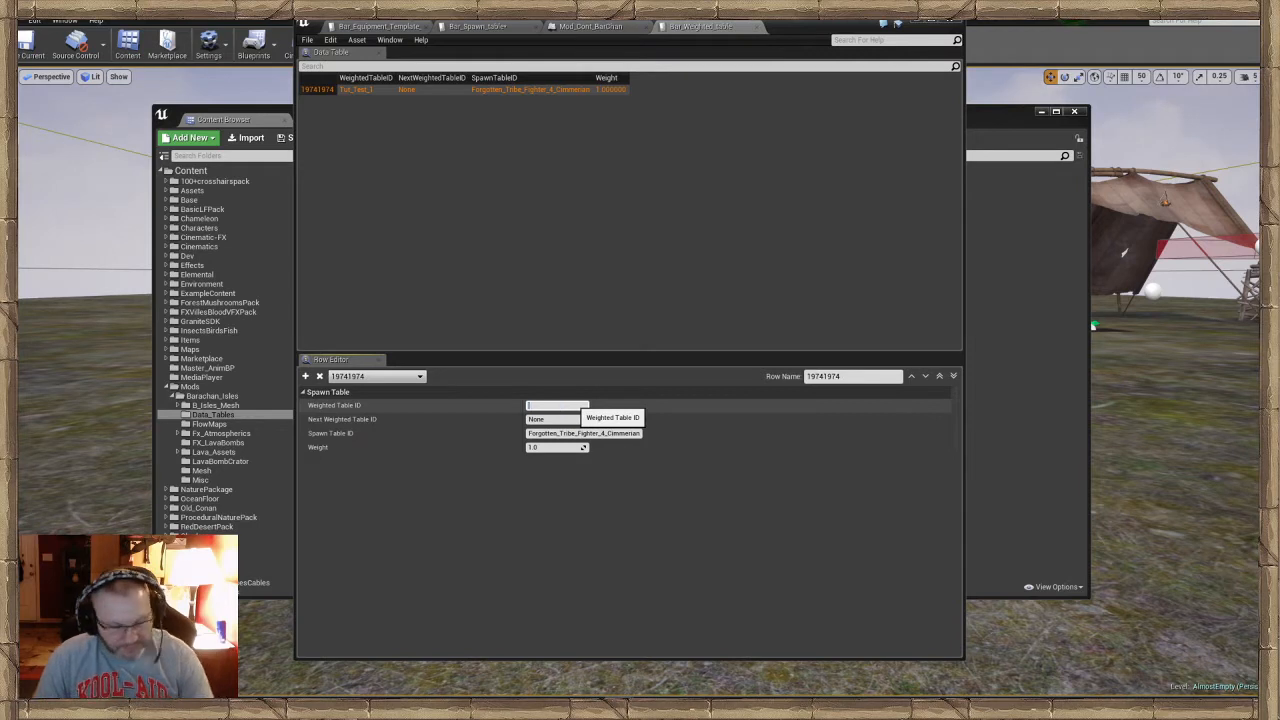
key("Return")
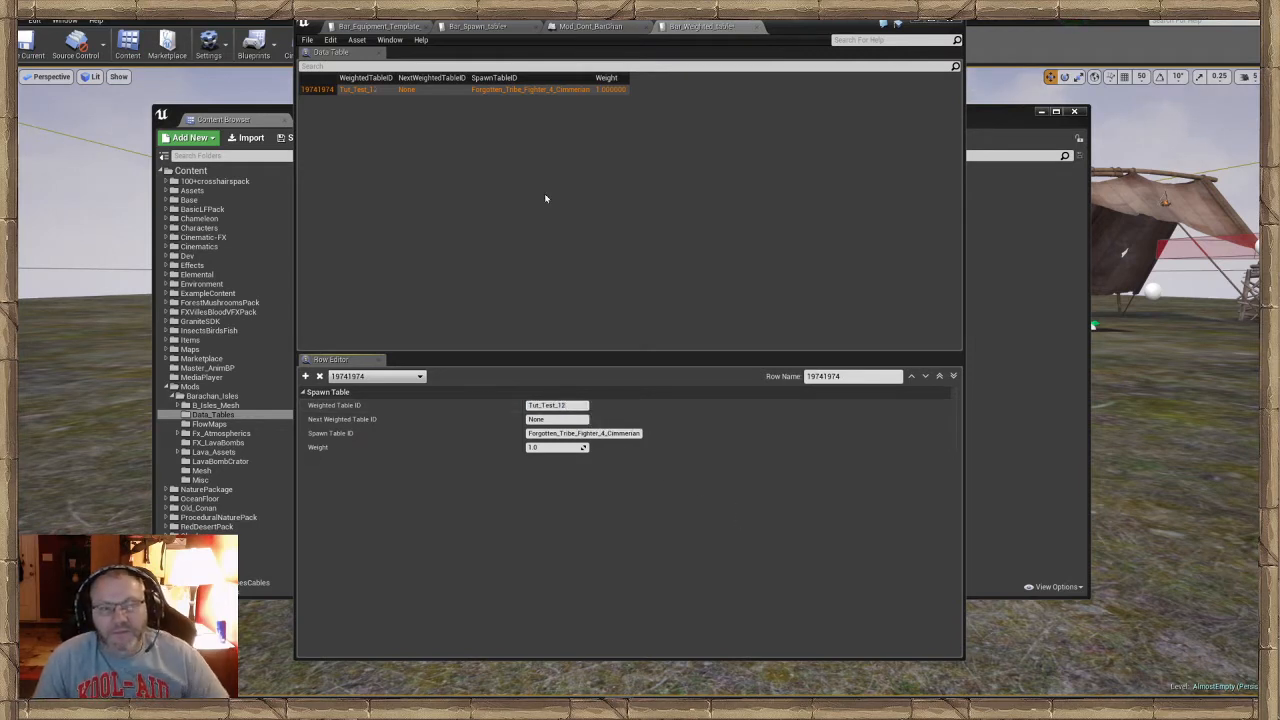
left_click(307, 39)
left_click(325, 58)
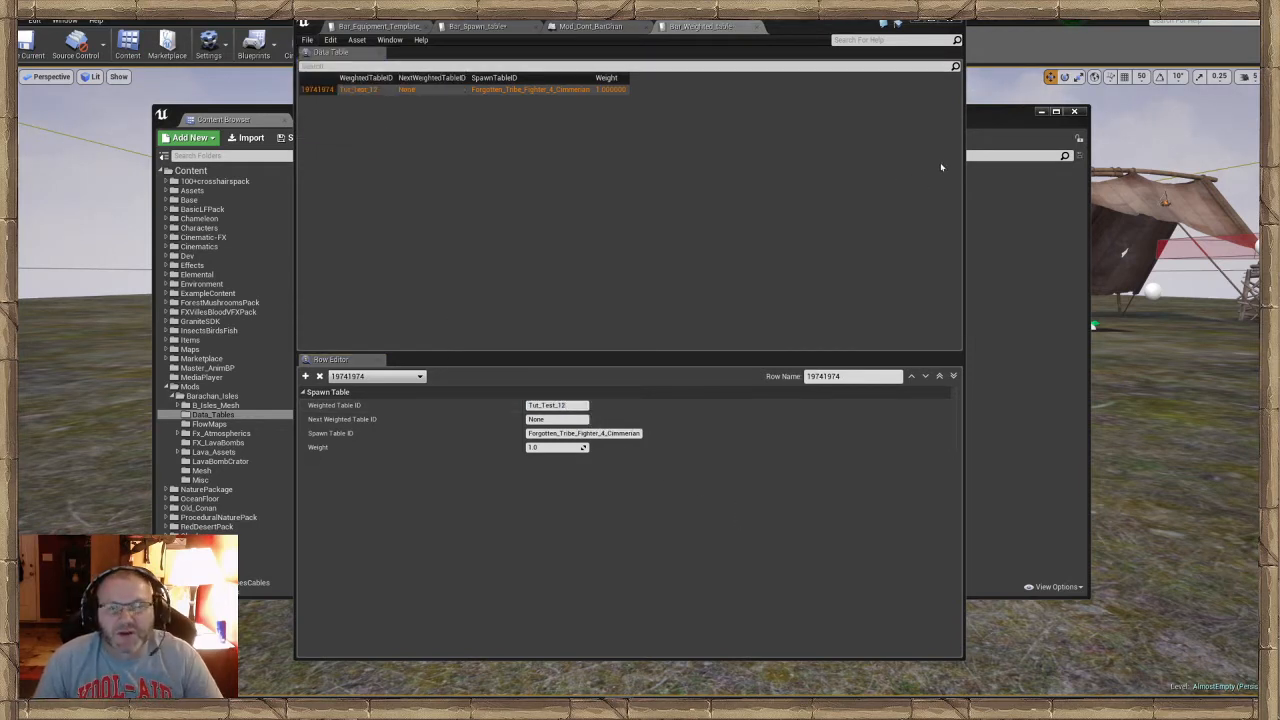
Review the rows in Bar_Spawn_table and Bar_Equipment_Template_Table, and minimize the table editor to return to the Data_Tables folder
left_click(511, 27)
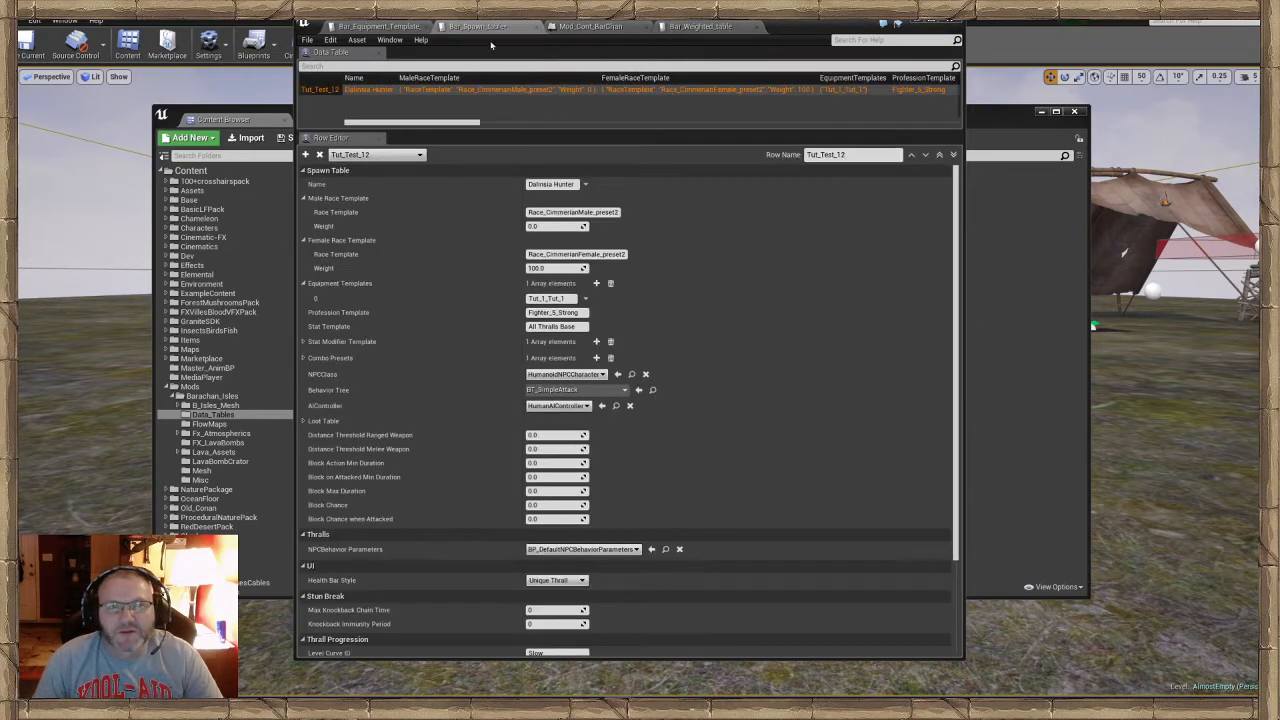
left_click(390, 26)
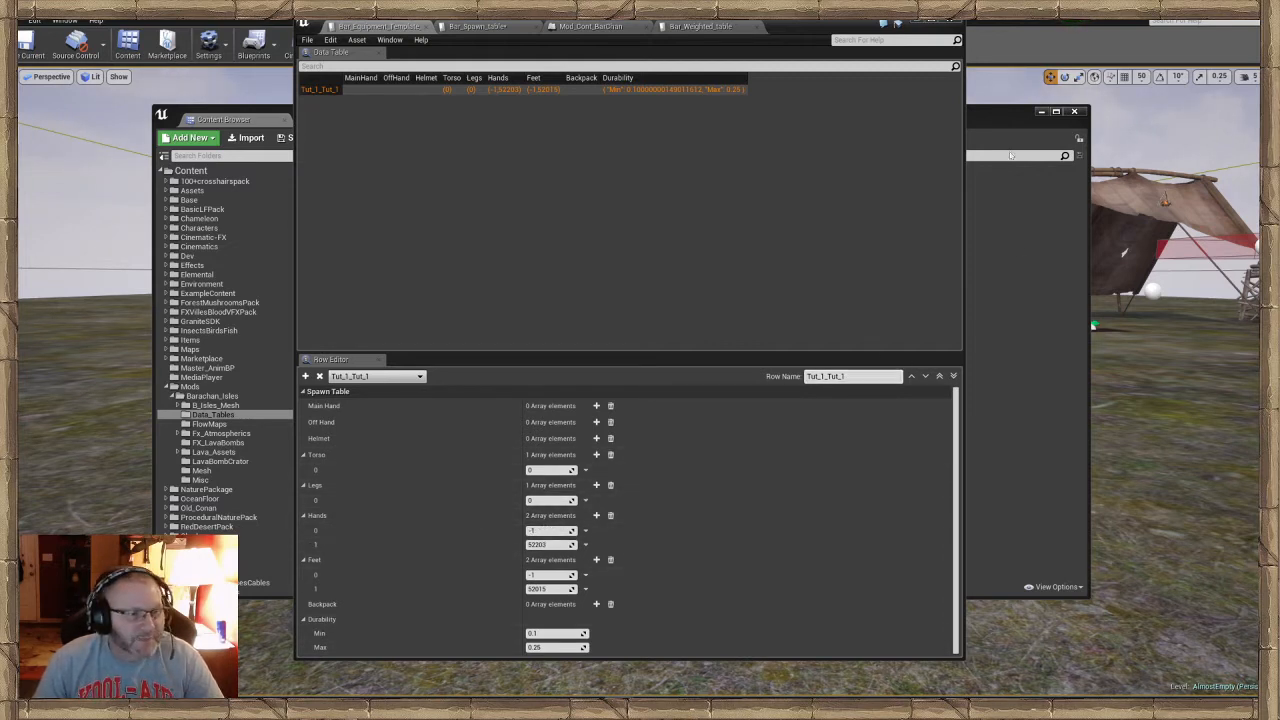
left_click(921, 21)
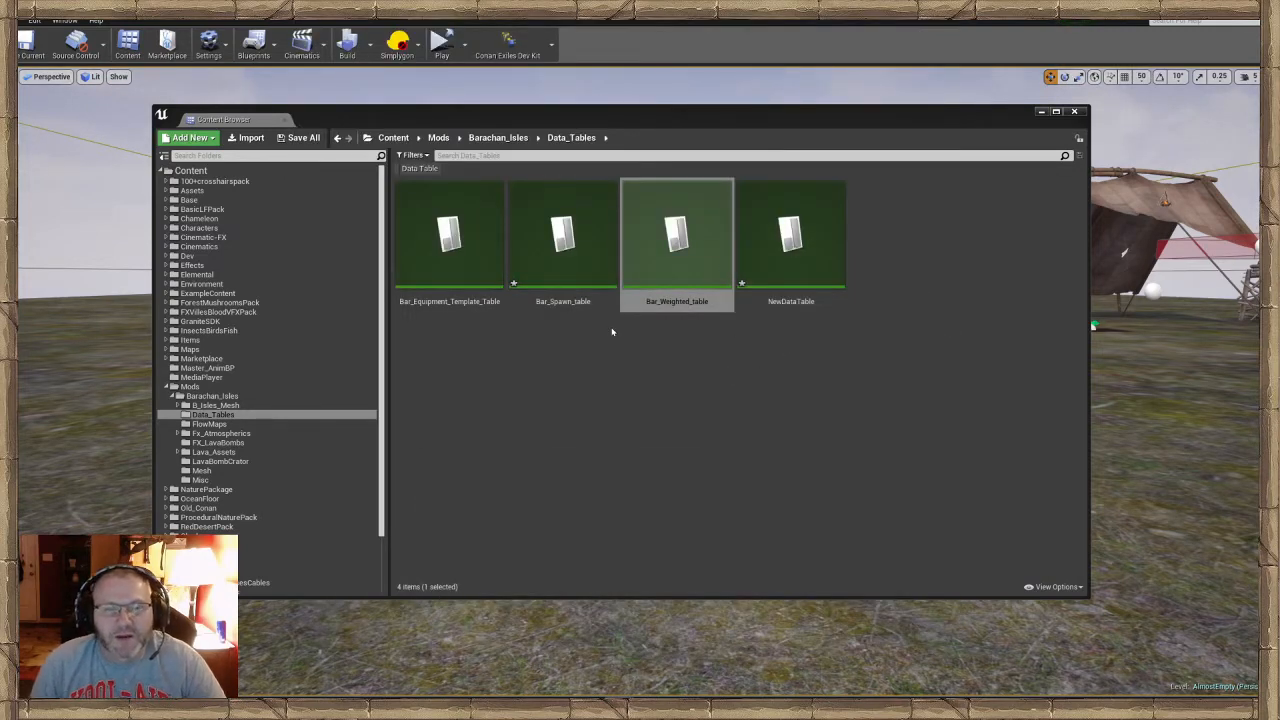
Open the Bar_Spawn_table data table, save it, and review the settings of row Tut_Test_12
double_click(590, 280)
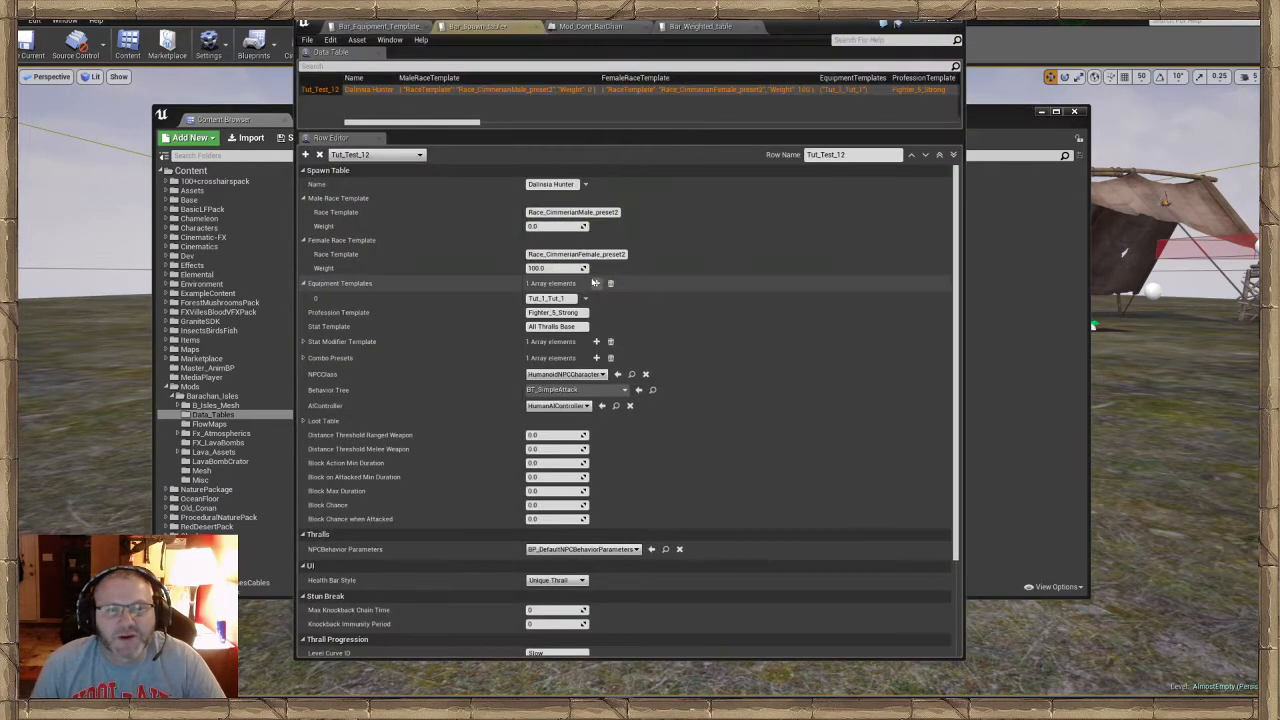
left_click(307, 40)
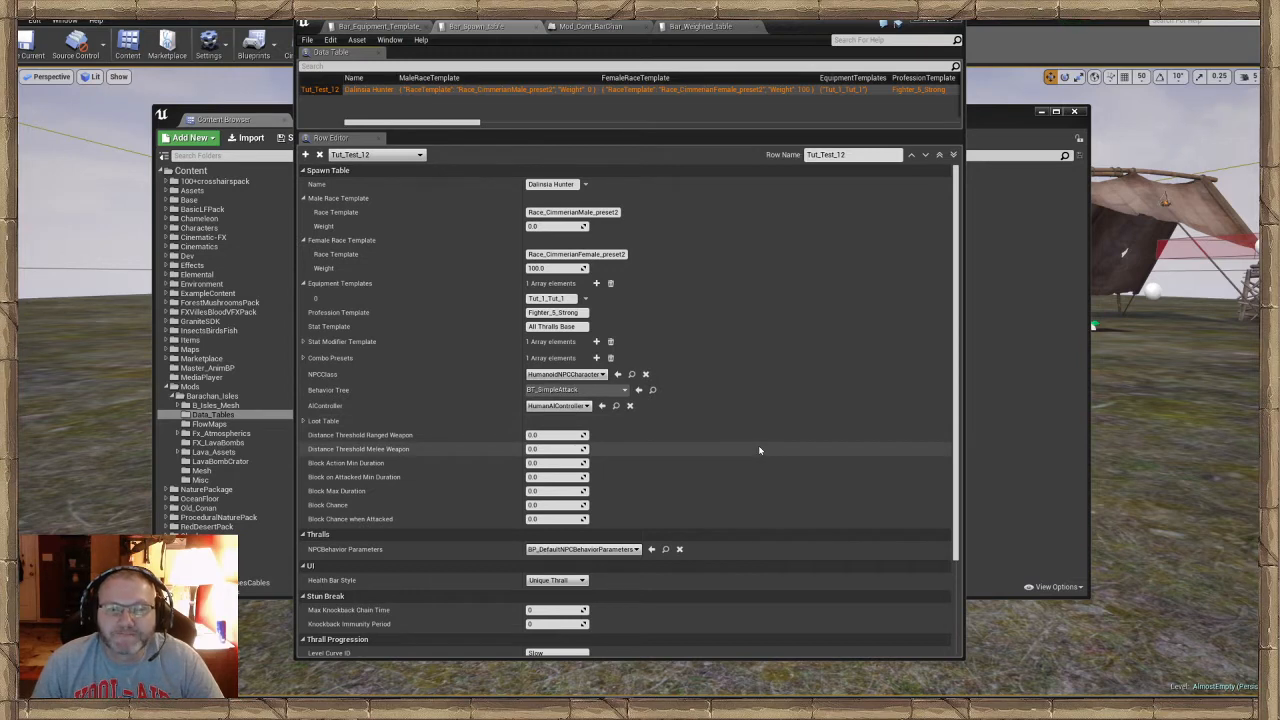
scroll(760, 455, "down", 3)
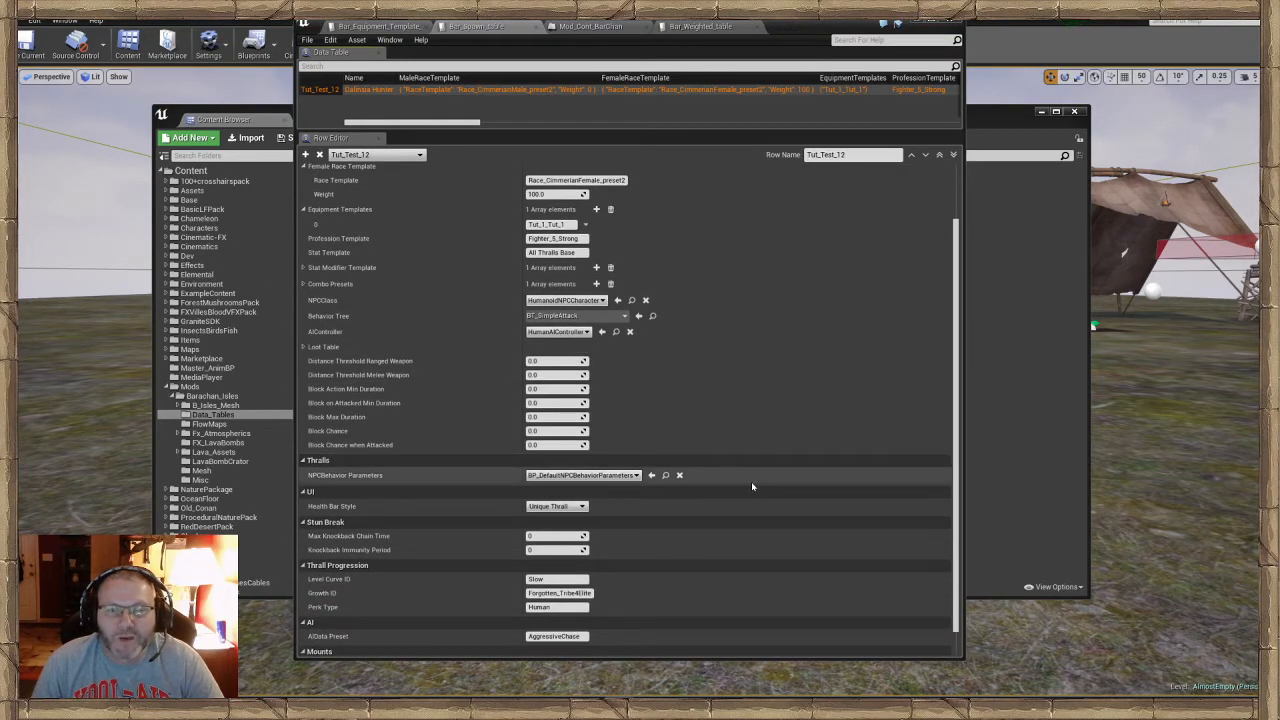
scroll(751, 481, "down", 1)
scroll(752, 488, "up", 3)
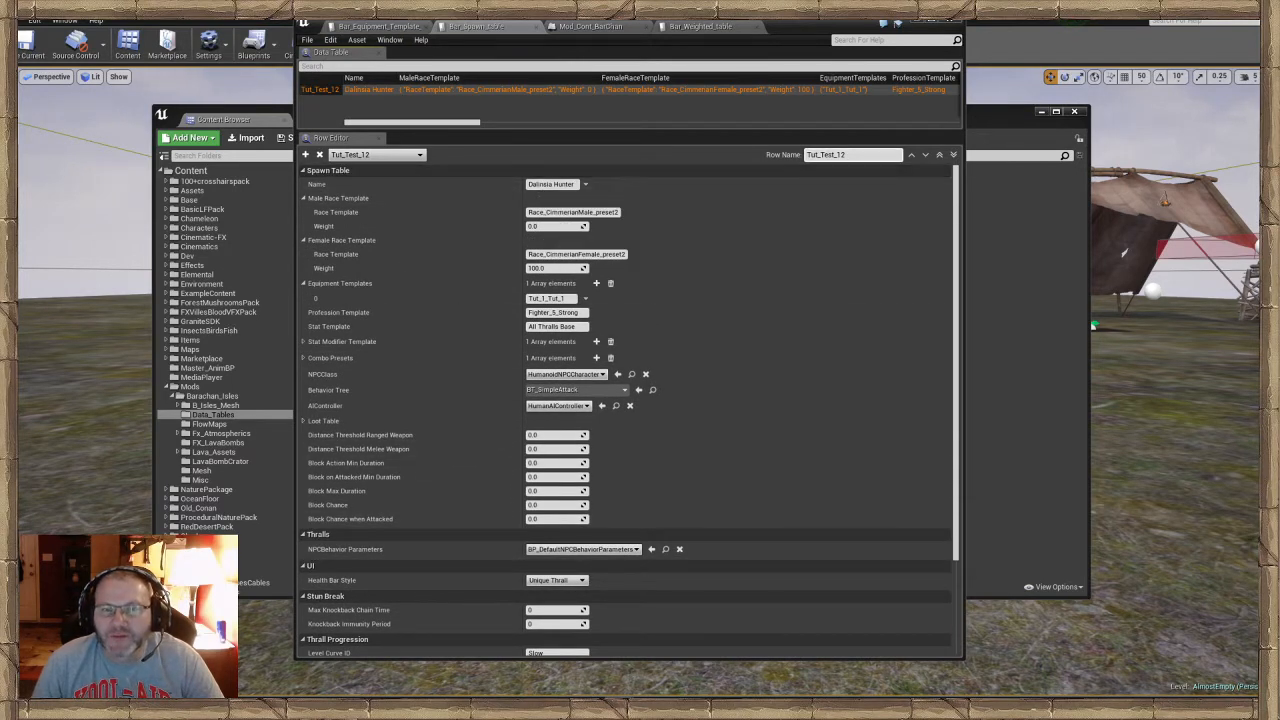
Copy the spawn row name Tut_Test_12 into the Spawn Table ID of row 19741974 in Bar_Weighted_table and save that table
right_click(824, 154)
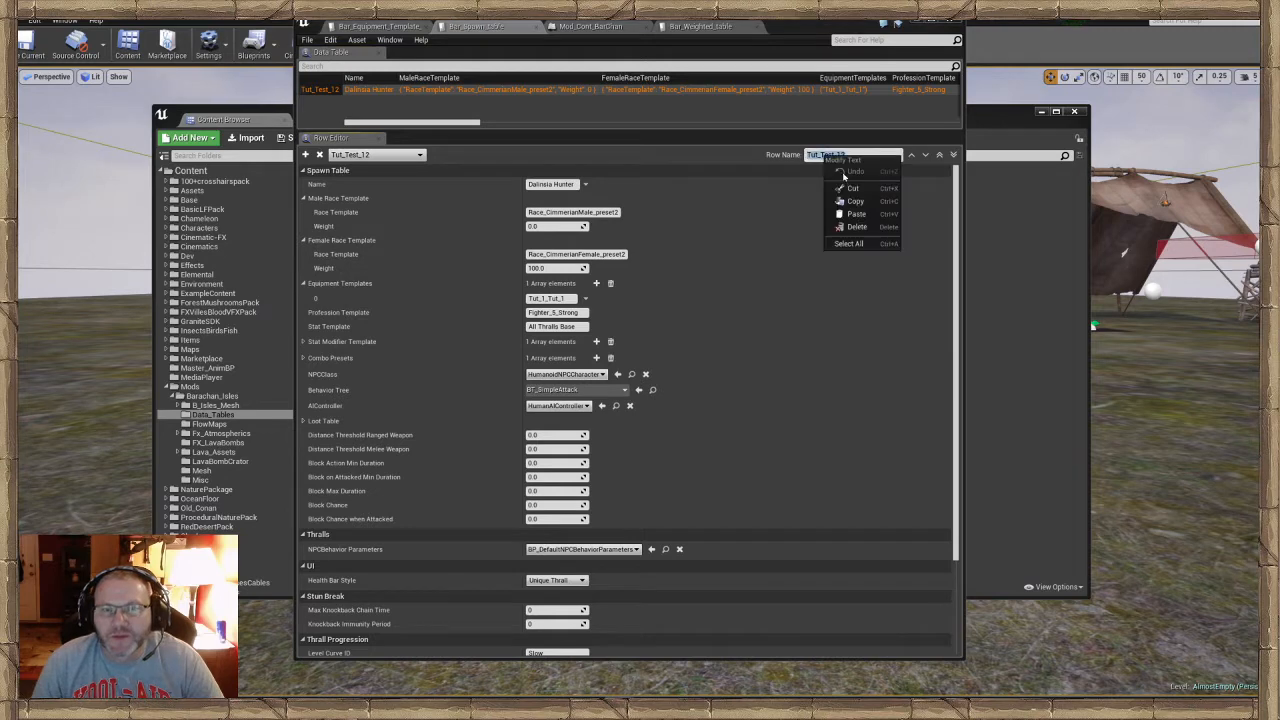
left_click(846, 202)
left_click(700, 26)
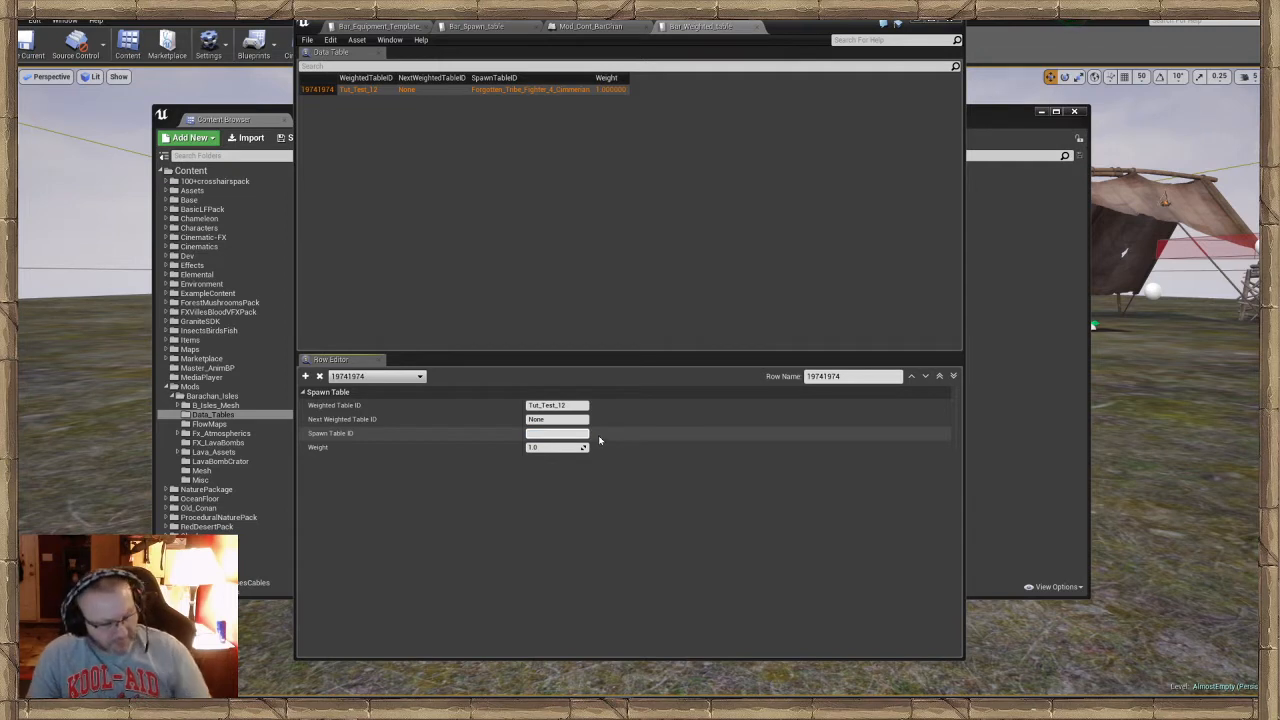
key("ctrl+v")
key("Return")
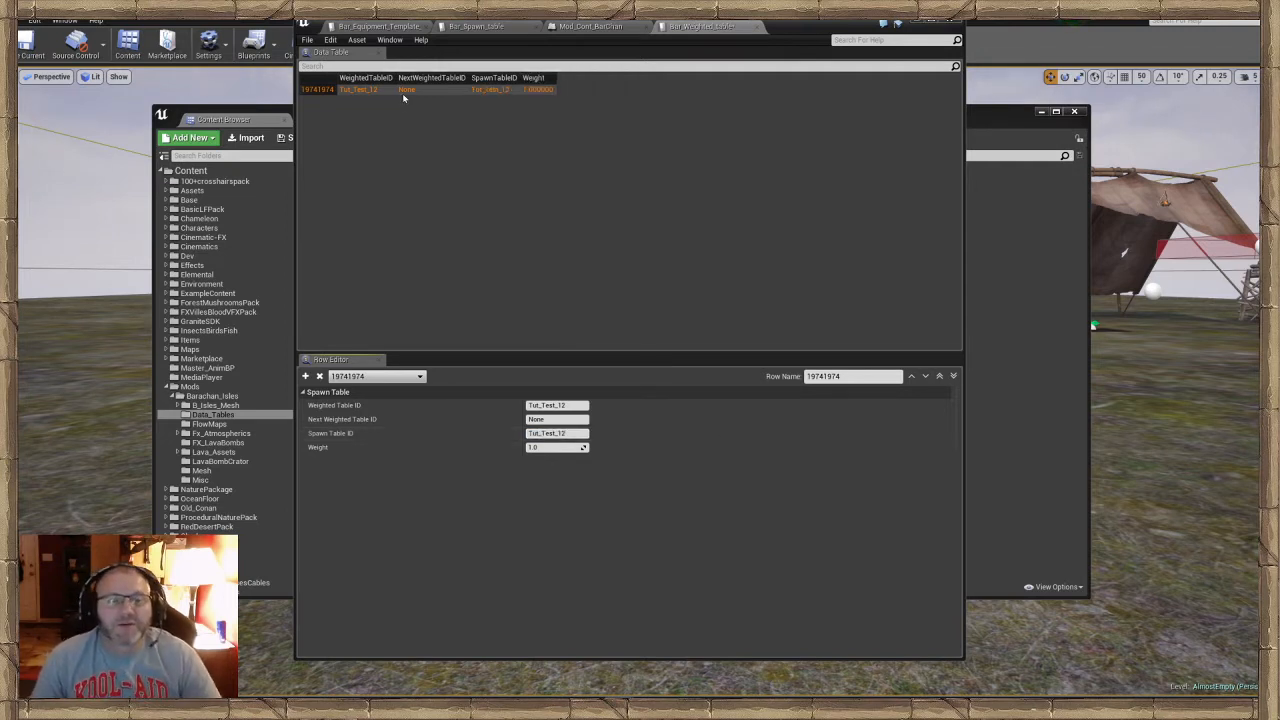
left_click(307, 40)
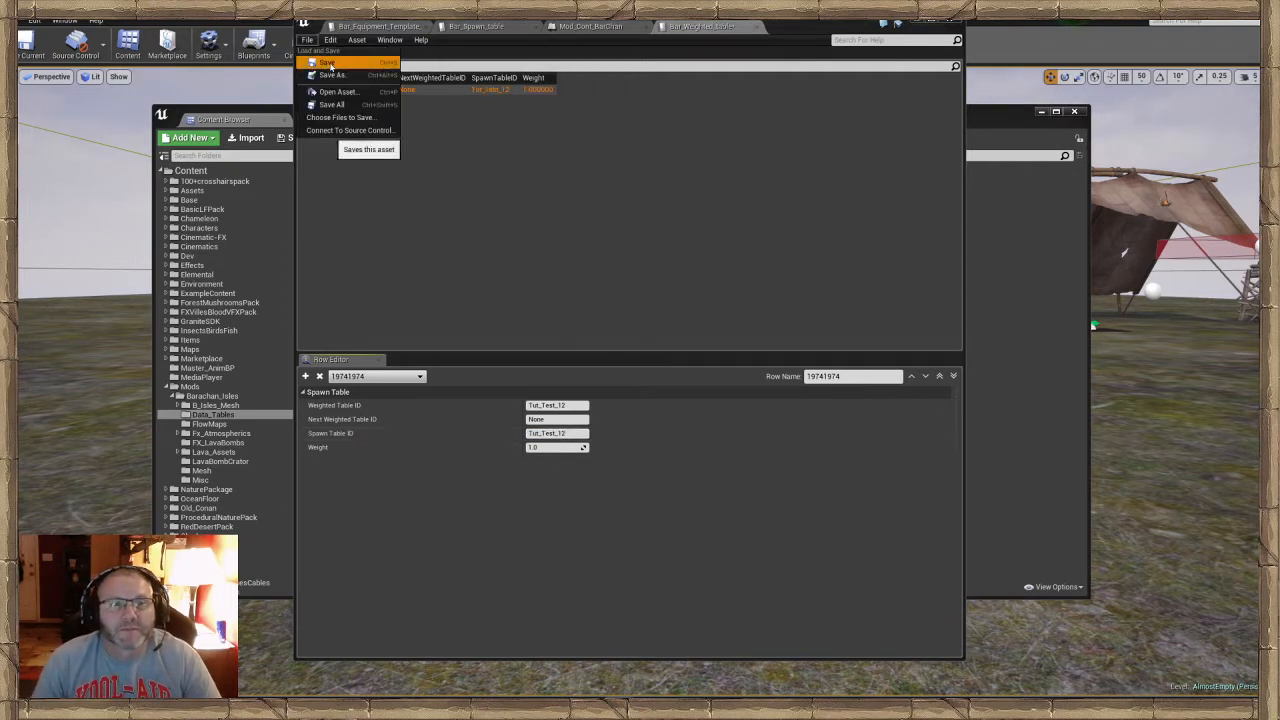
left_click(321, 62)
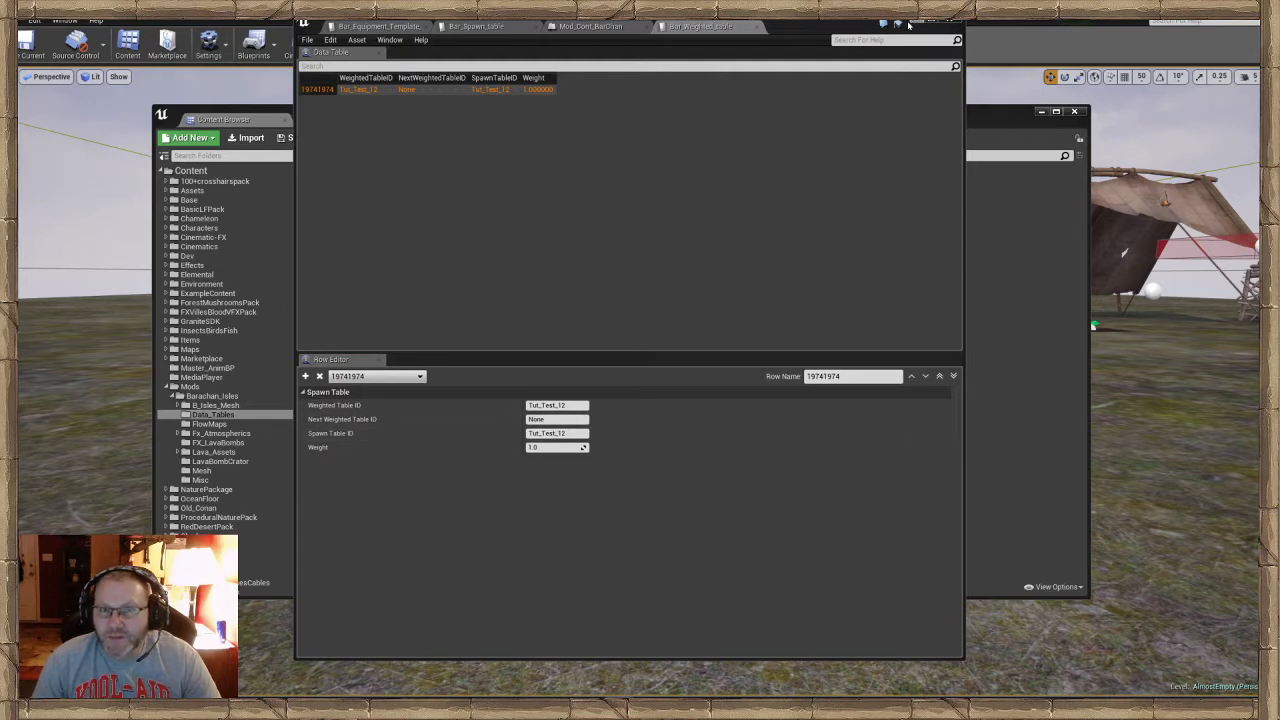
Playtest the level from the open ground near the tent, bring up the admin panel to observe the NPCs, and end the session
left_click(955, 22)
left_click(1043, 112)
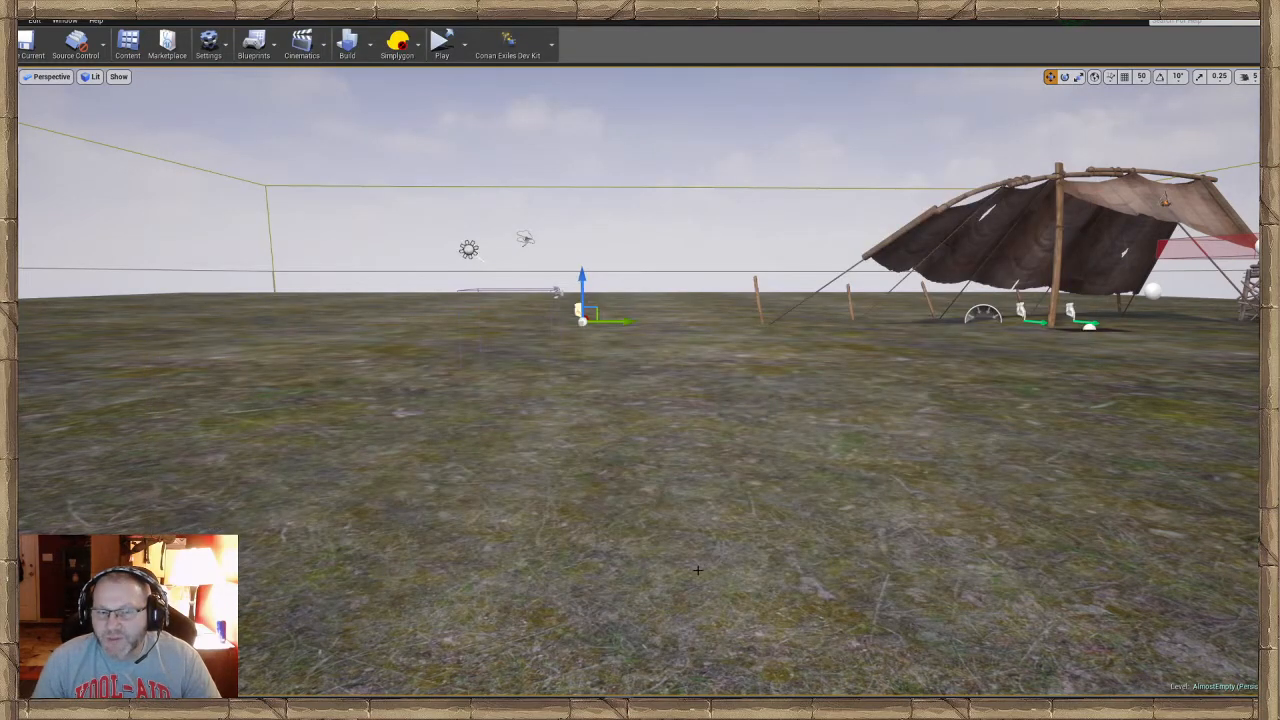
right_click(697, 570)
left_click(734, 540)
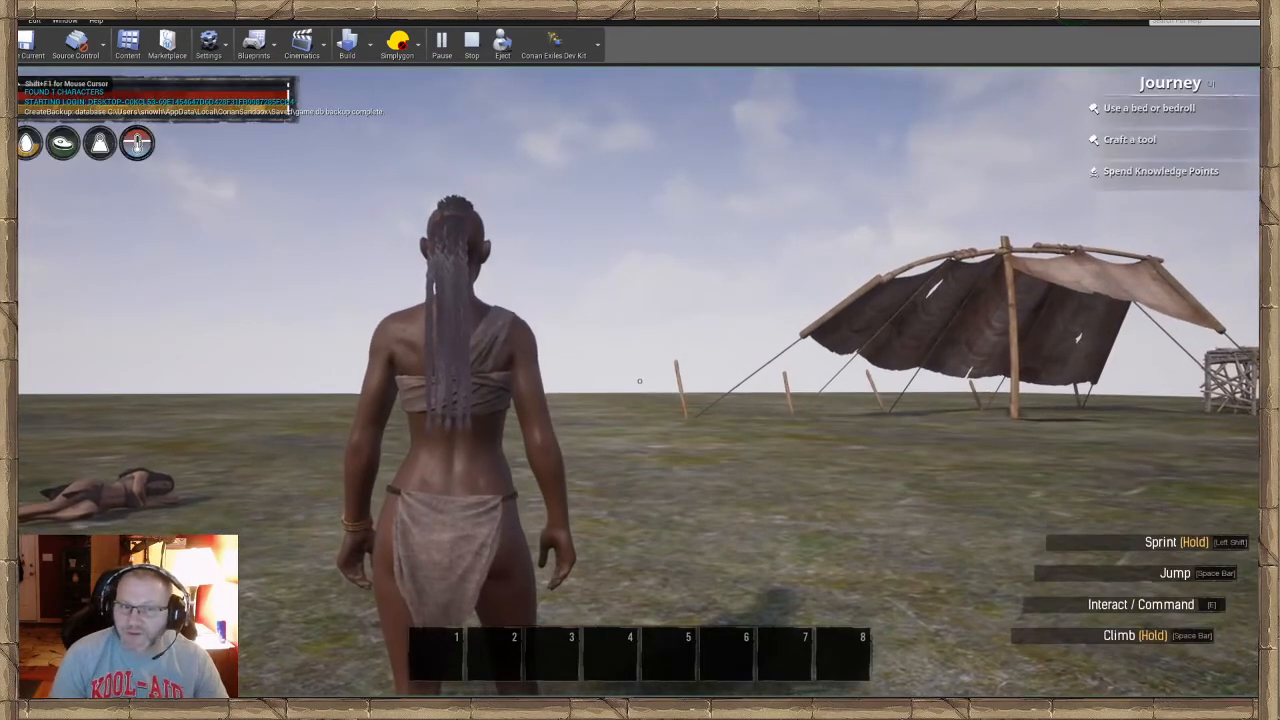
key("ctrl+shift+c")
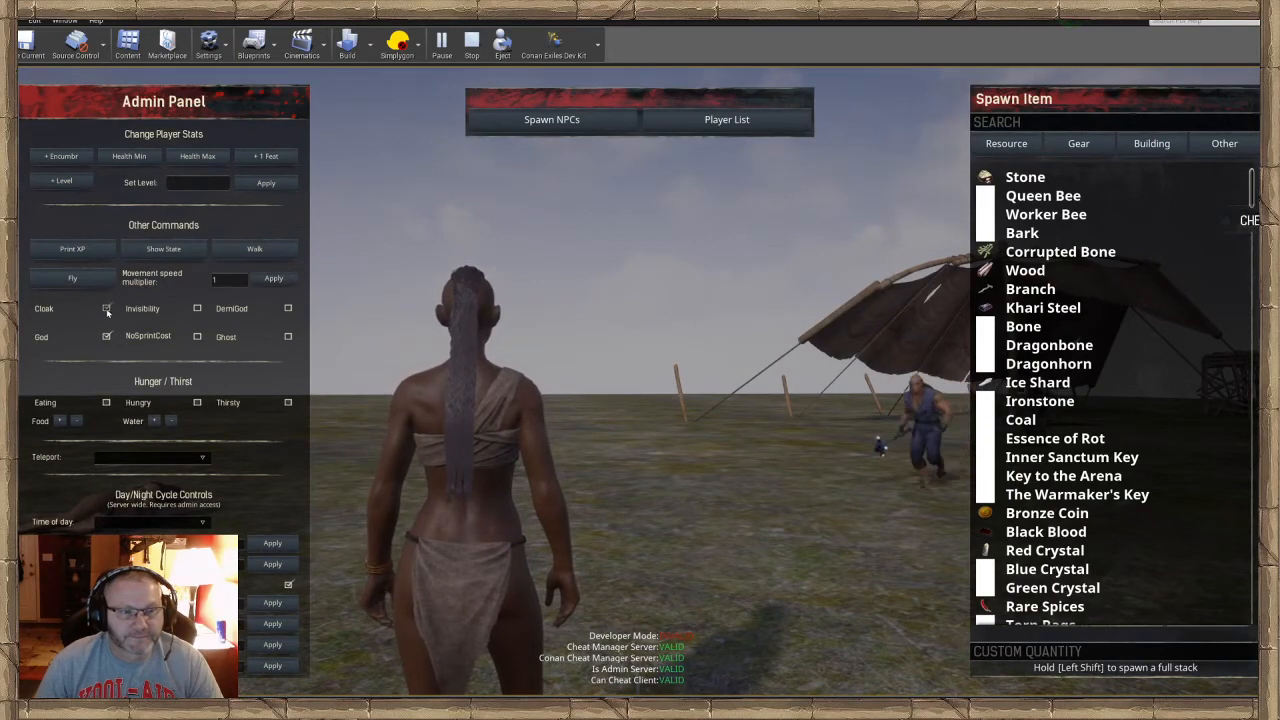
key("ctrl+shift+c")
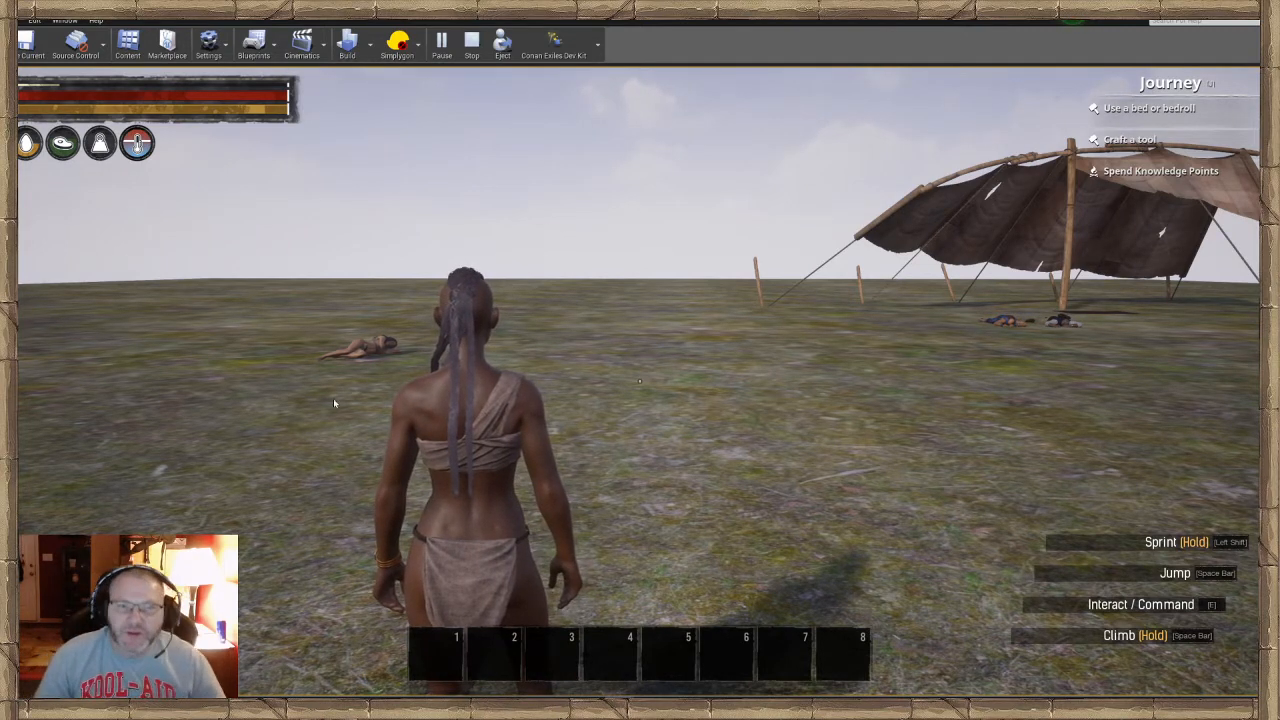
key("Escape")
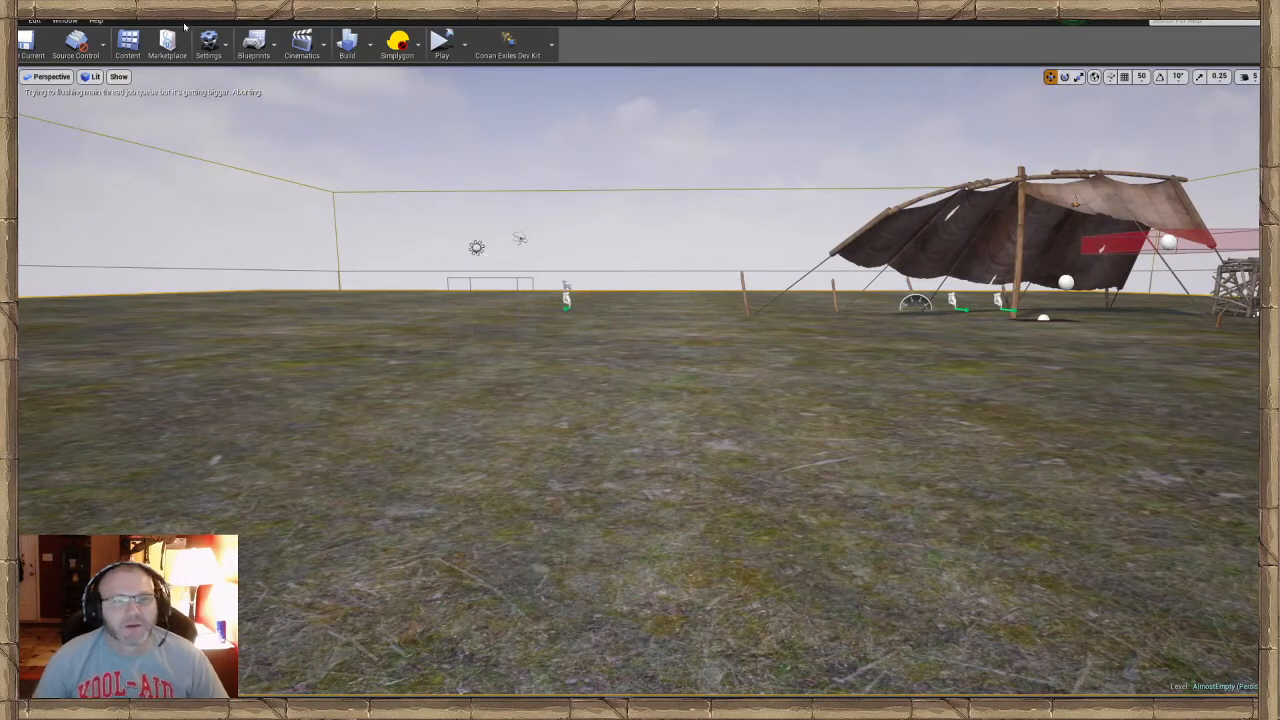
Open the Mod_Cont_BarChan blueprint from the Mods/Barachan_Isles content folder
left_click(128, 42)
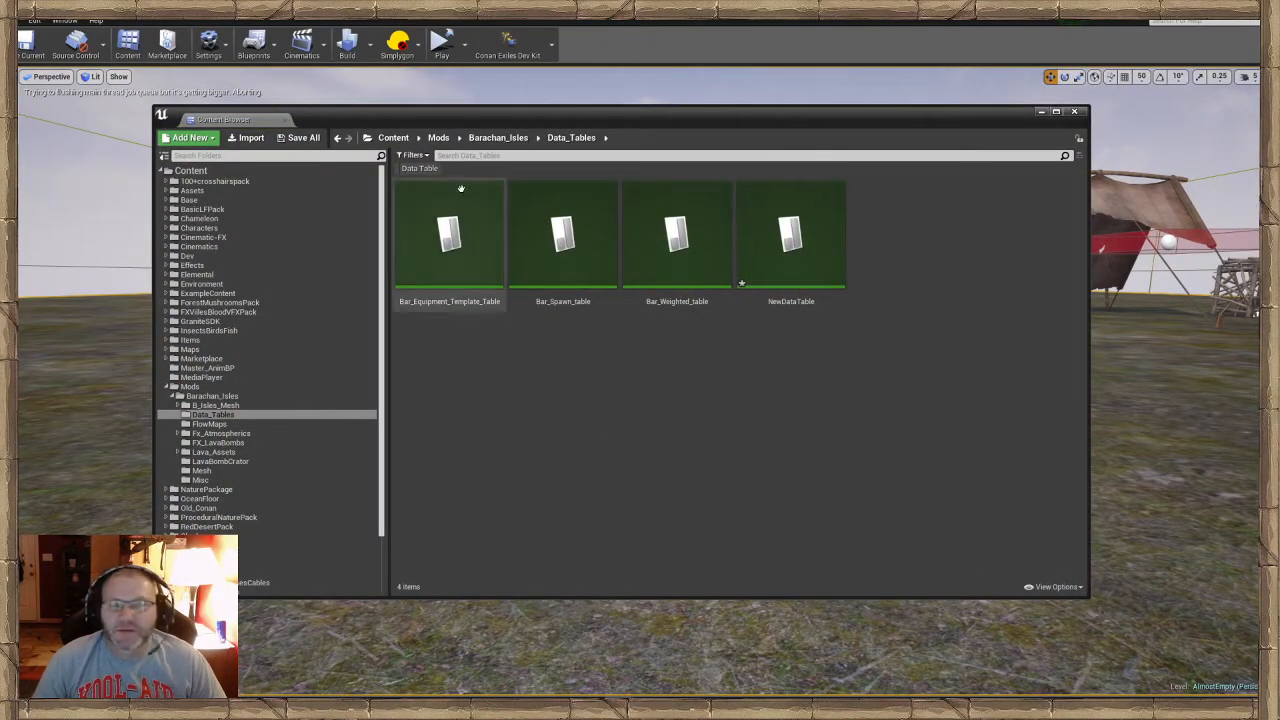
left_click(450, 139)
double_click(471, 251)
left_click(793, 355)
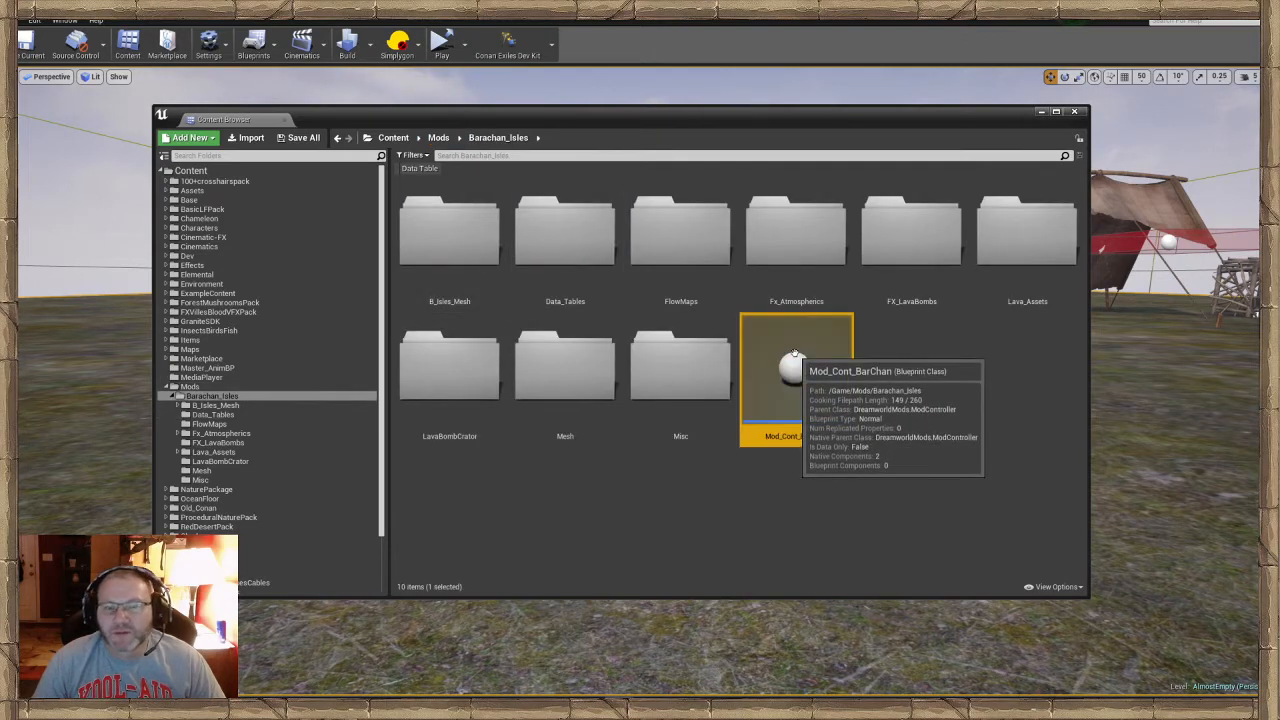
double_click(793, 355)
Widen the blueprint window and examine the source and target tables of the three Merge Data Tables nodes
scroll(748, 411, "up", 3)
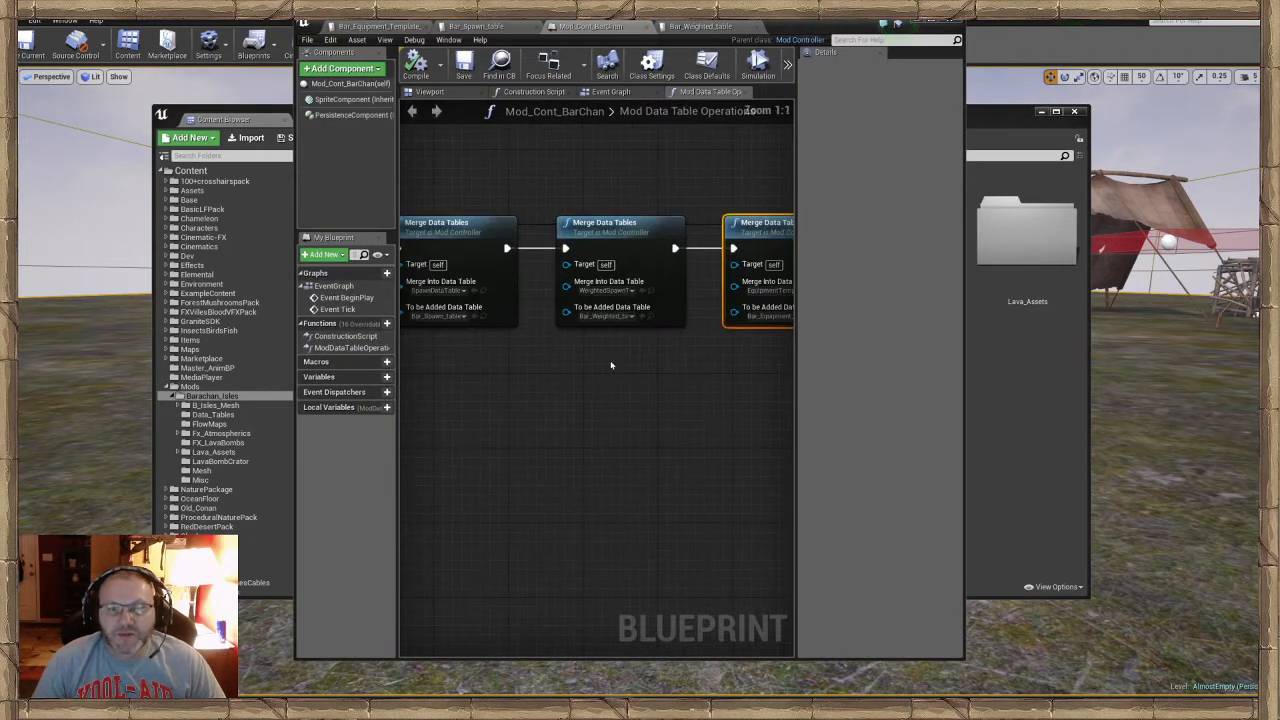
mouse_move(698, 383)
right_mouse_down()
mouse_move(629, 371)
mouse_move(677, 370)
right_mouse_up()
left_click_drag(962, 344, 1214, 362)
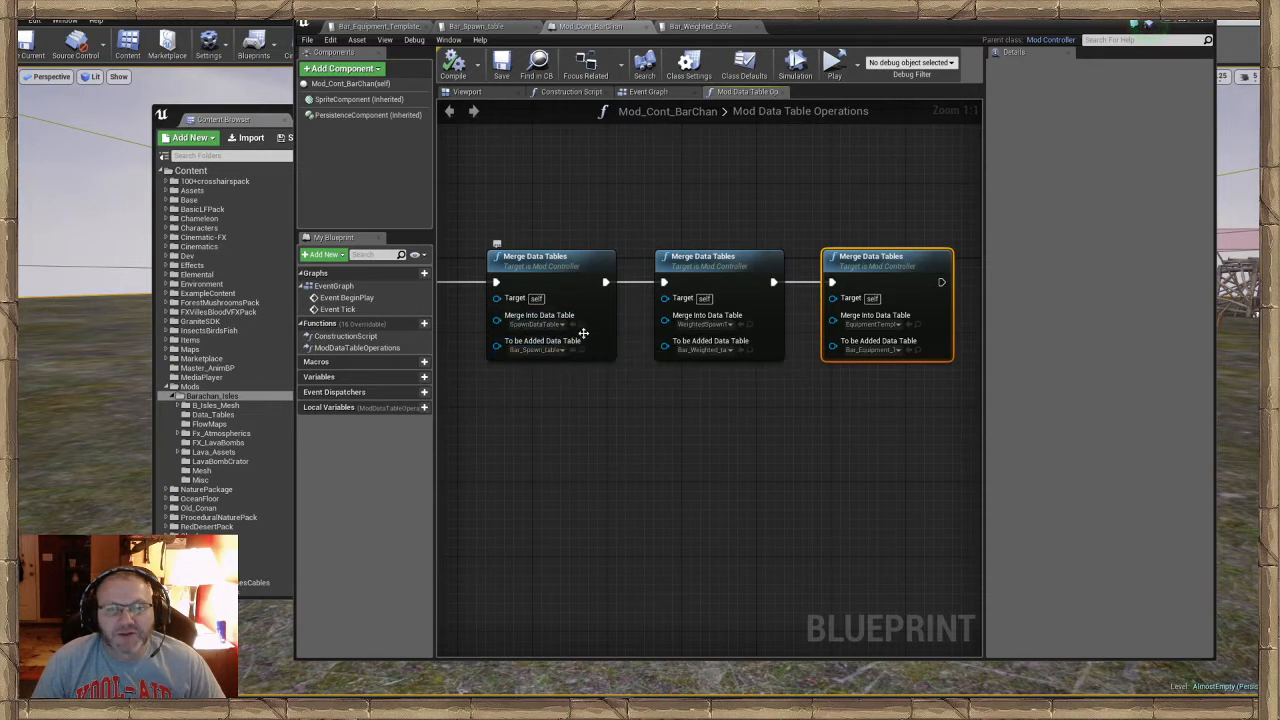
right_click_drag(791, 408, 665, 380)
right_click_drag(754, 430, 883, 457)
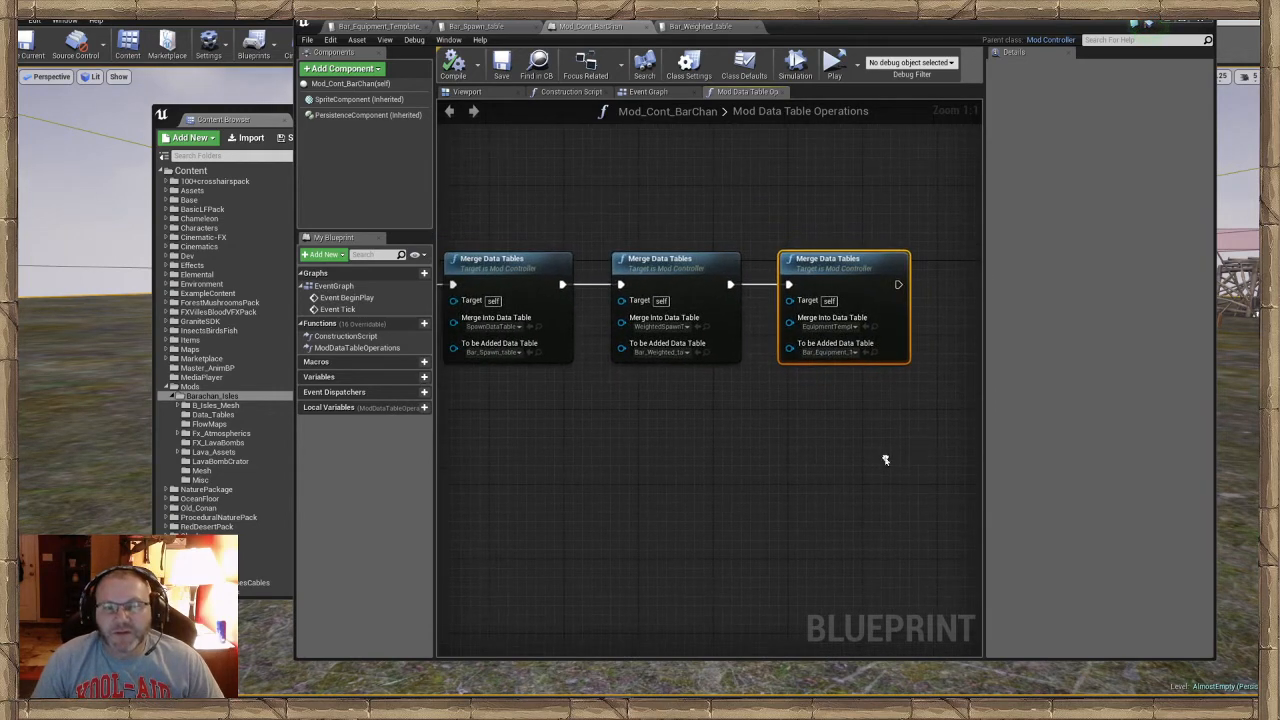
right_click_drag(691, 434, 744, 426)
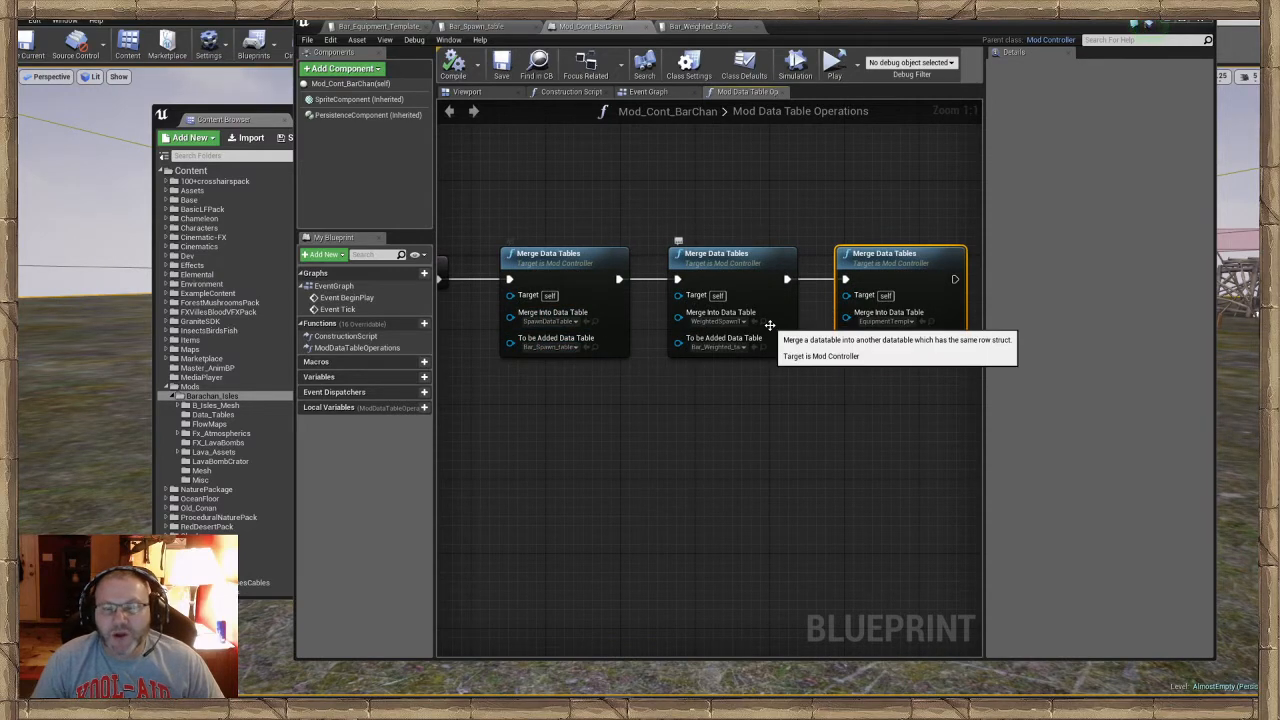
right_click_drag(832, 404, 642, 387)
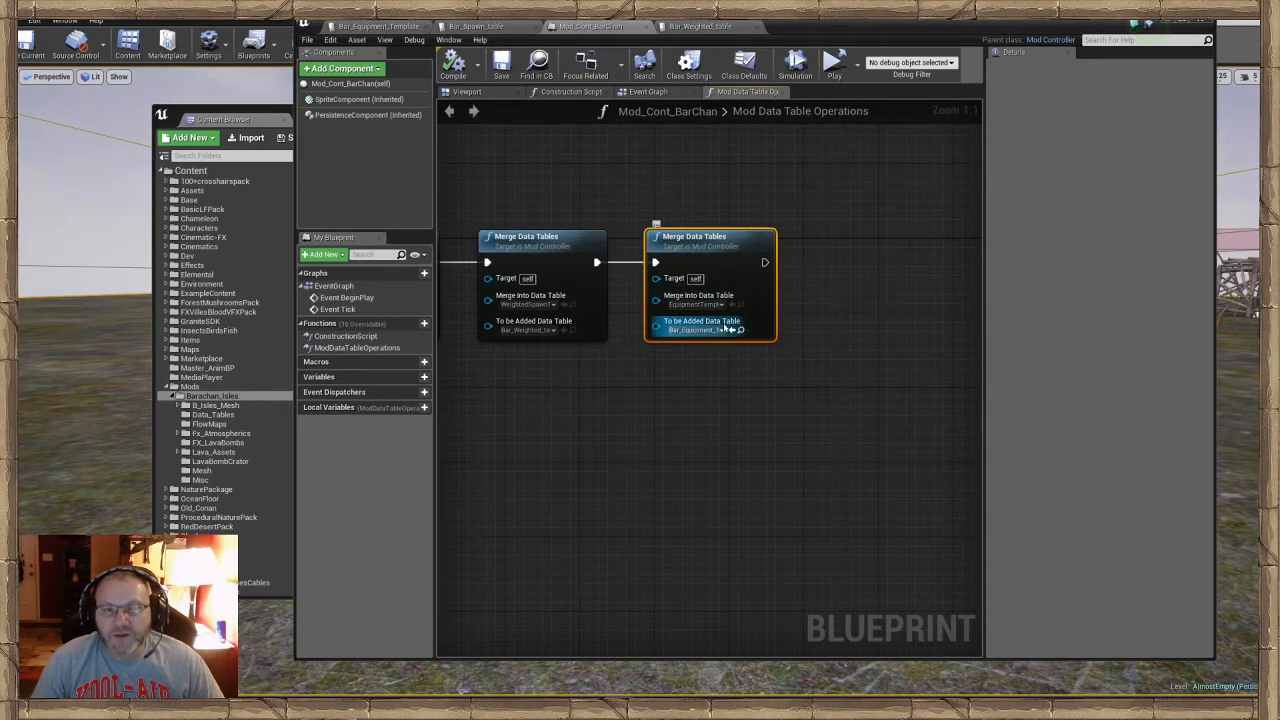
Locate the merged equipment table in the Data_Tables folder and delete the NewDataTable asset there
left_click(740, 329)
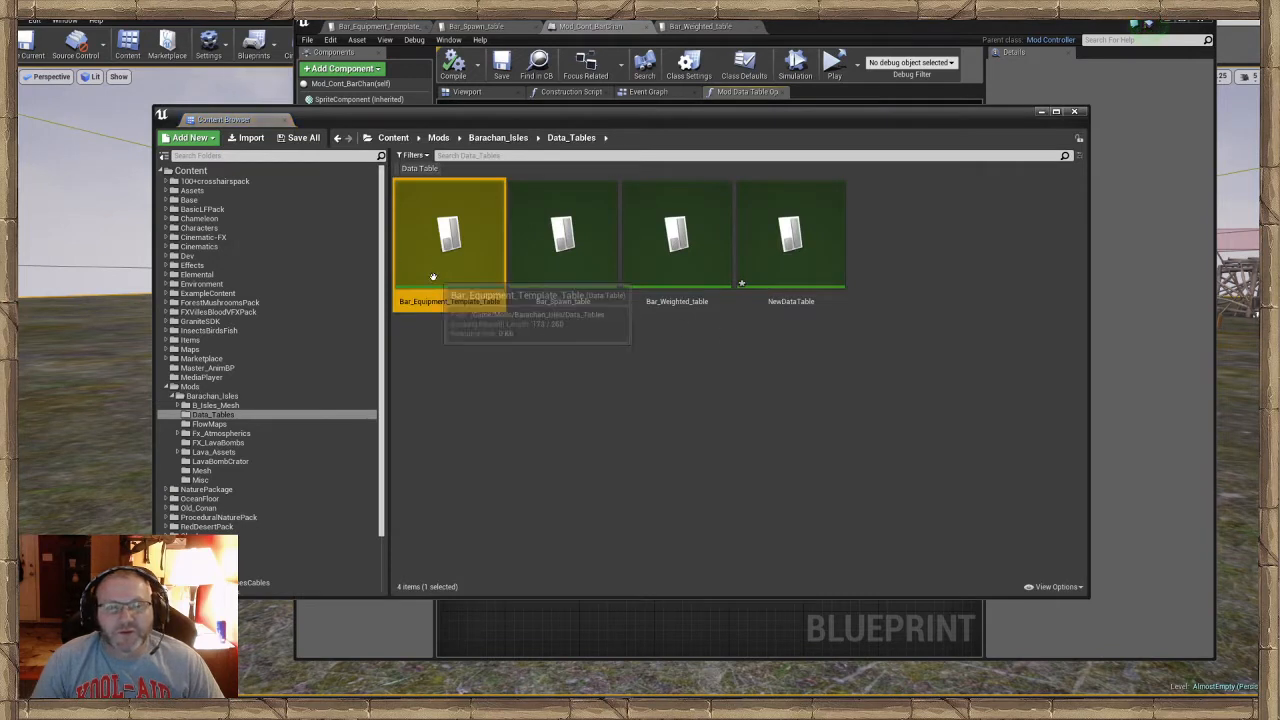
right_click(772, 274)
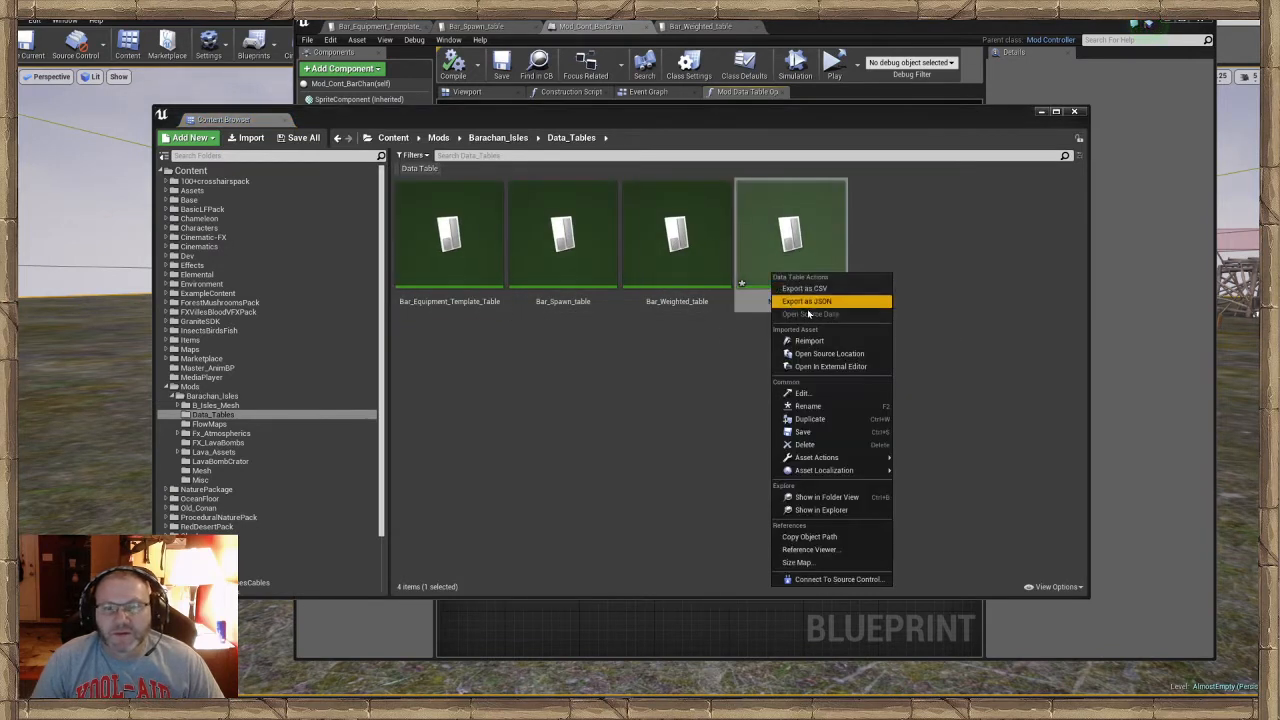
left_click(814, 405)
left_click(789, 275)
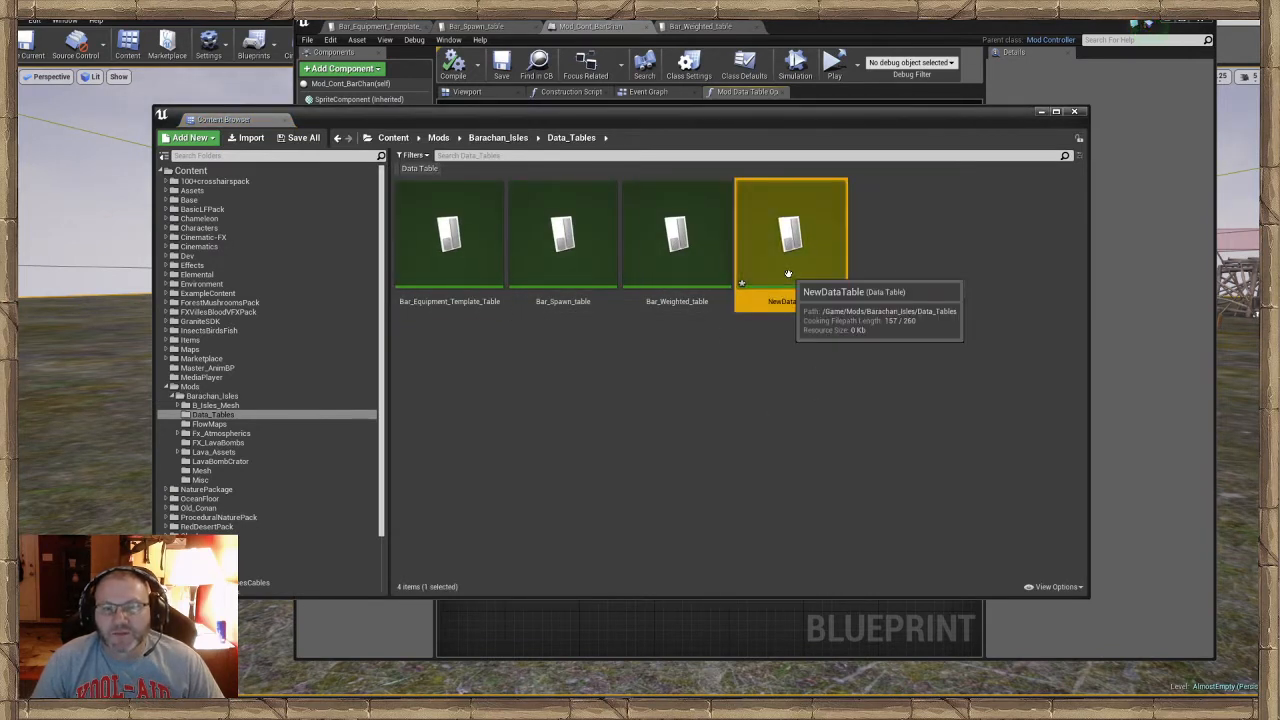
right_click(789, 275)
left_click(828, 411)
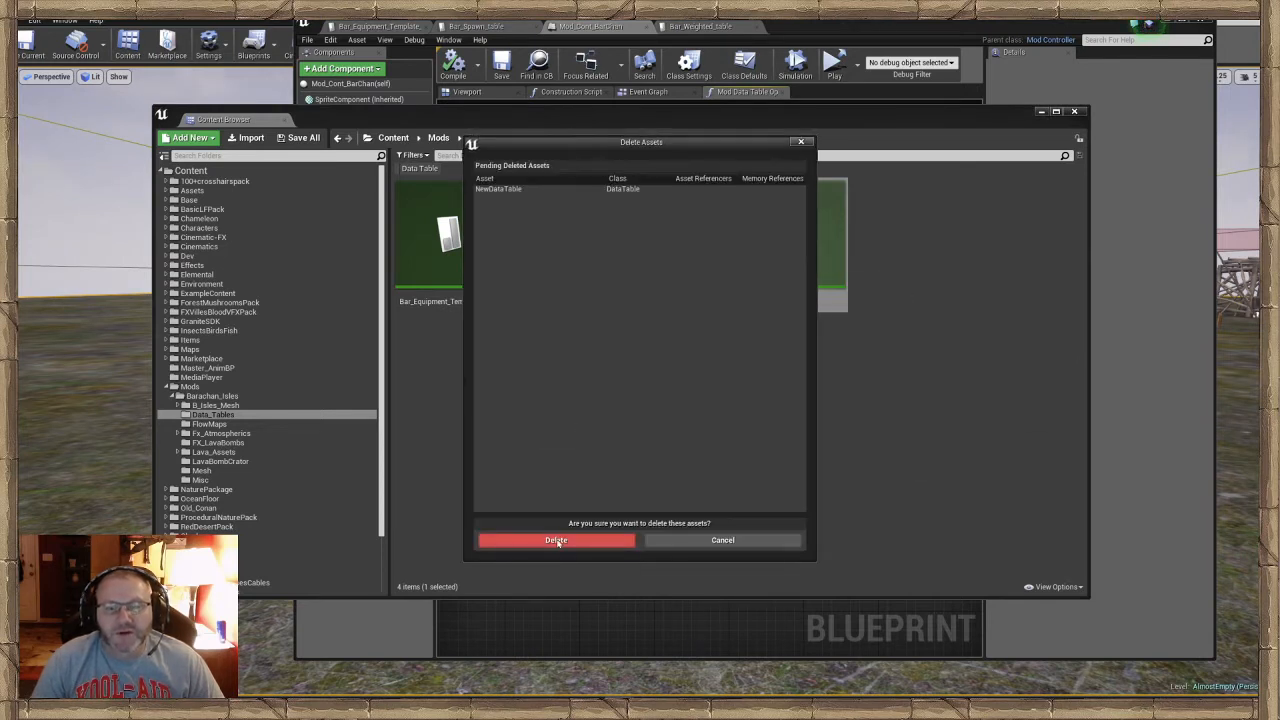
left_click(565, 540)
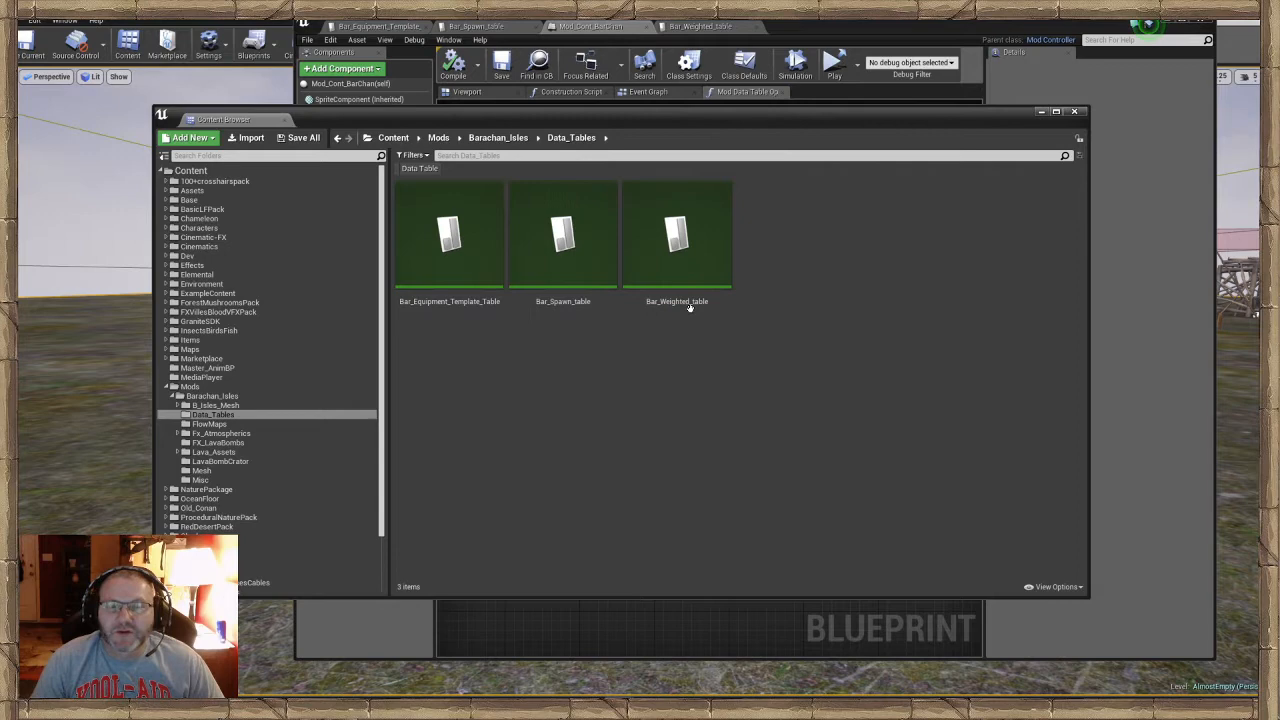
Reopen Bar_Spawn_table and review row Tut_Test_12 from its race templates down to the thrall progression and AI settings
double_click(555, 268)
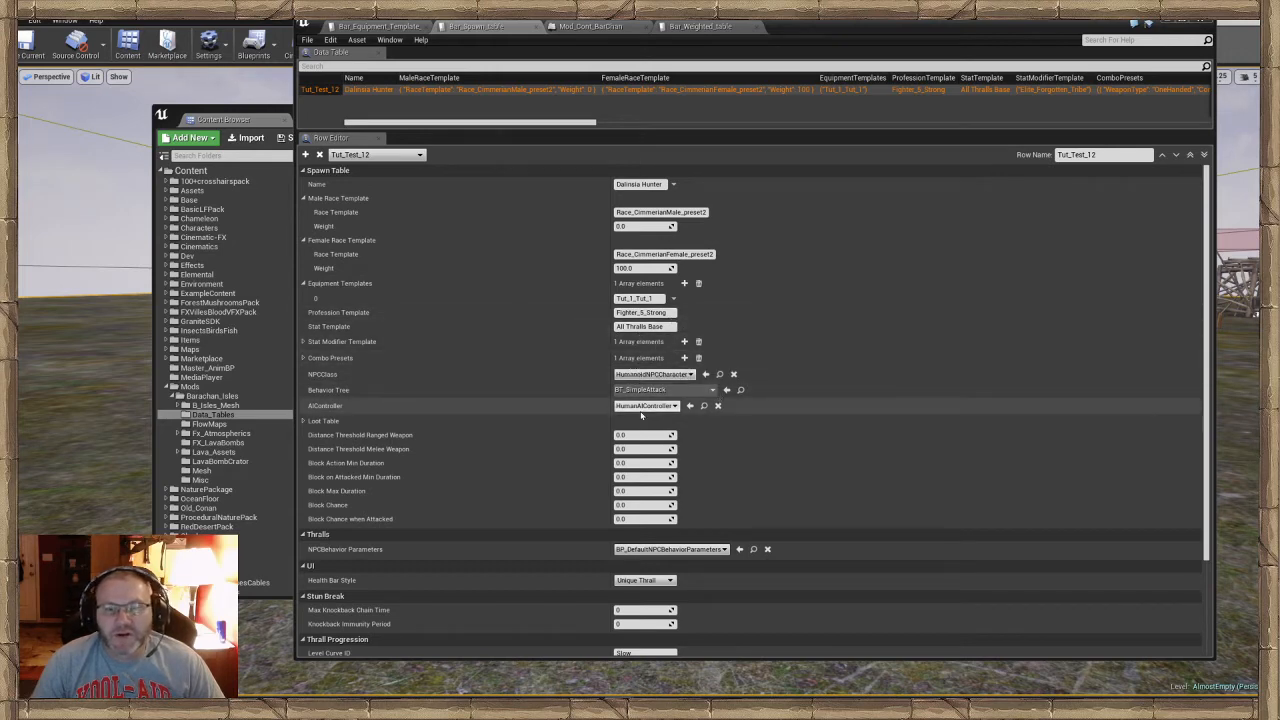
scroll(605, 571, "down", 1)
scroll(536, 562, "down", 4)
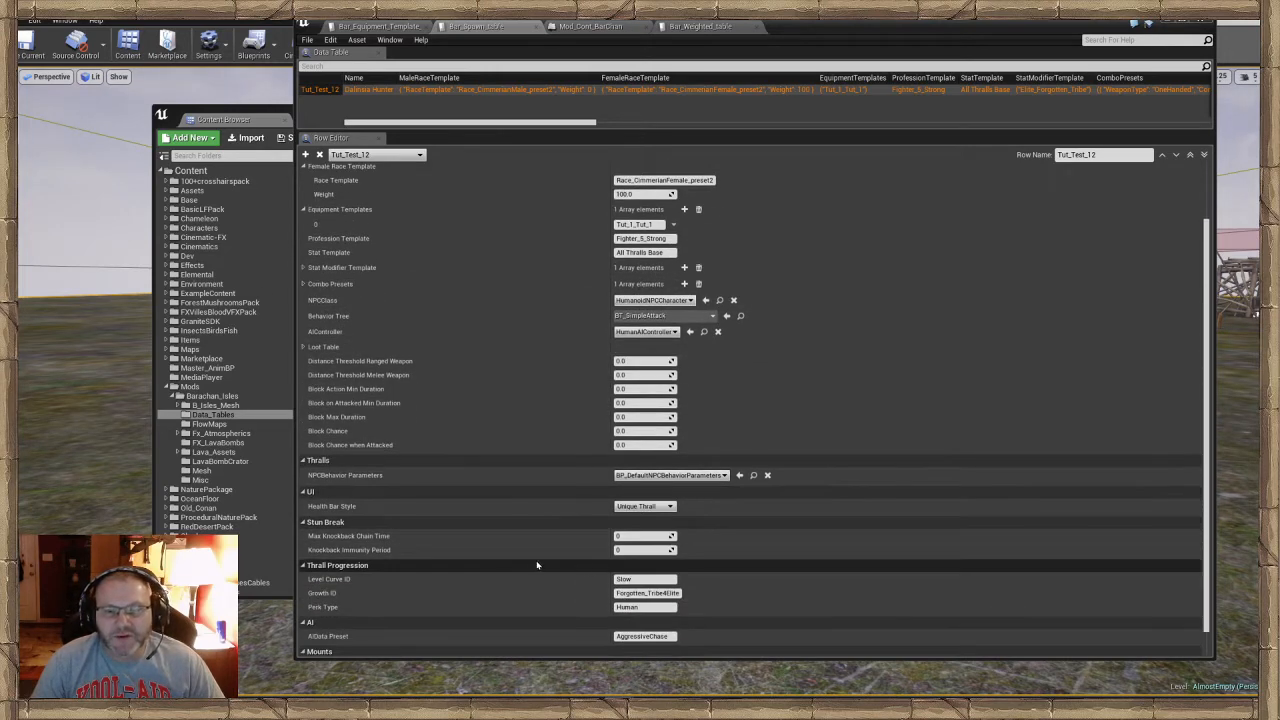
scroll(593, 571, "up", 5)
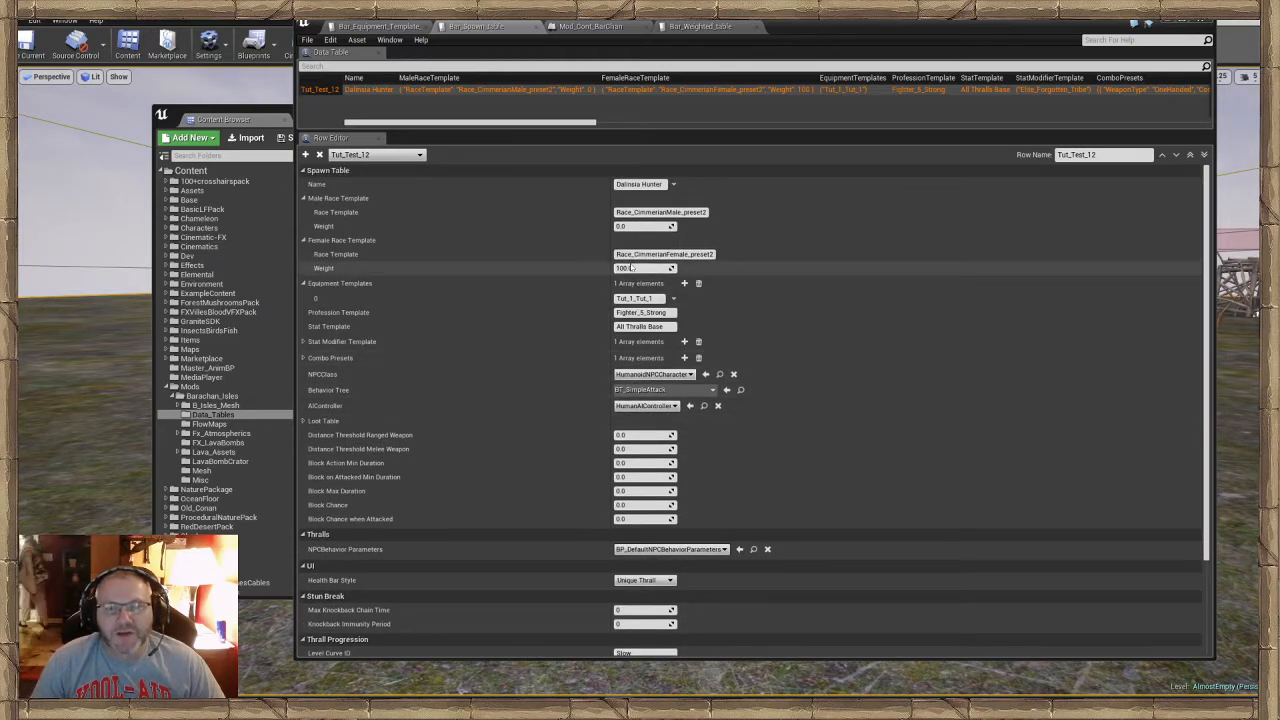
Compare the Spawn Table ID in Bar_Weighted_table with the row name in Bar_Spawn_table
left_click(700, 26)
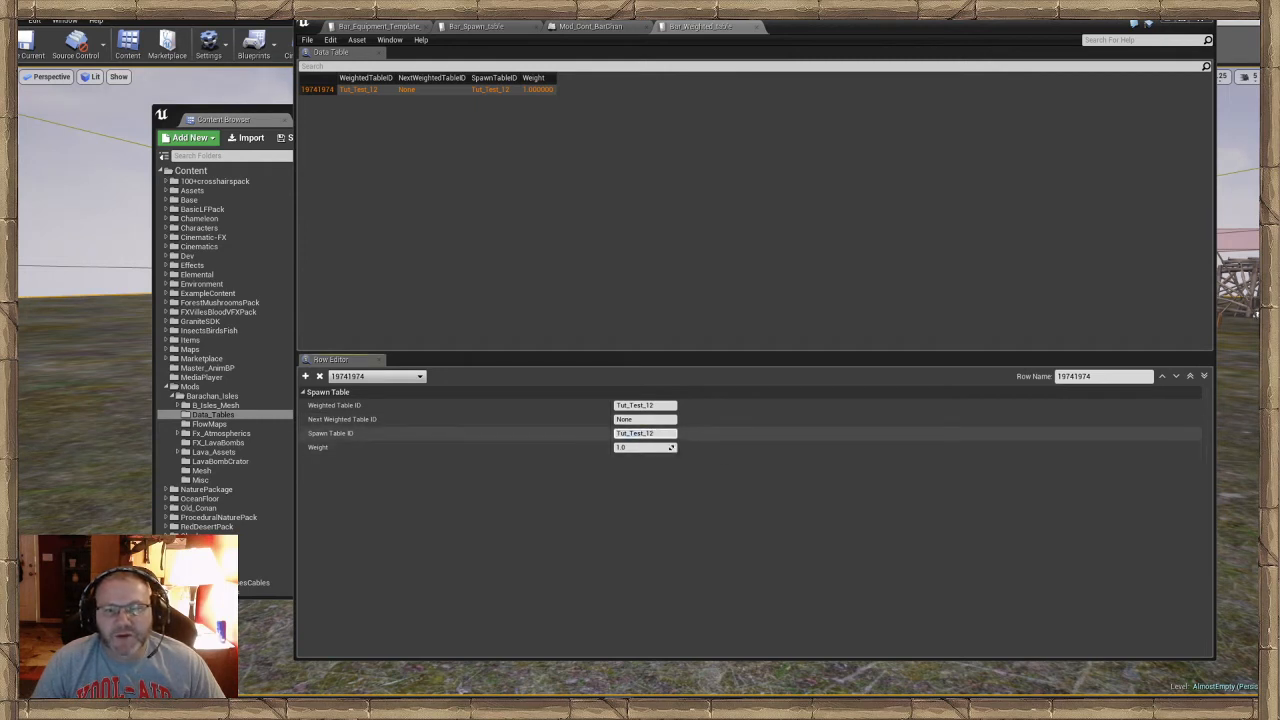
right_click(648, 436)
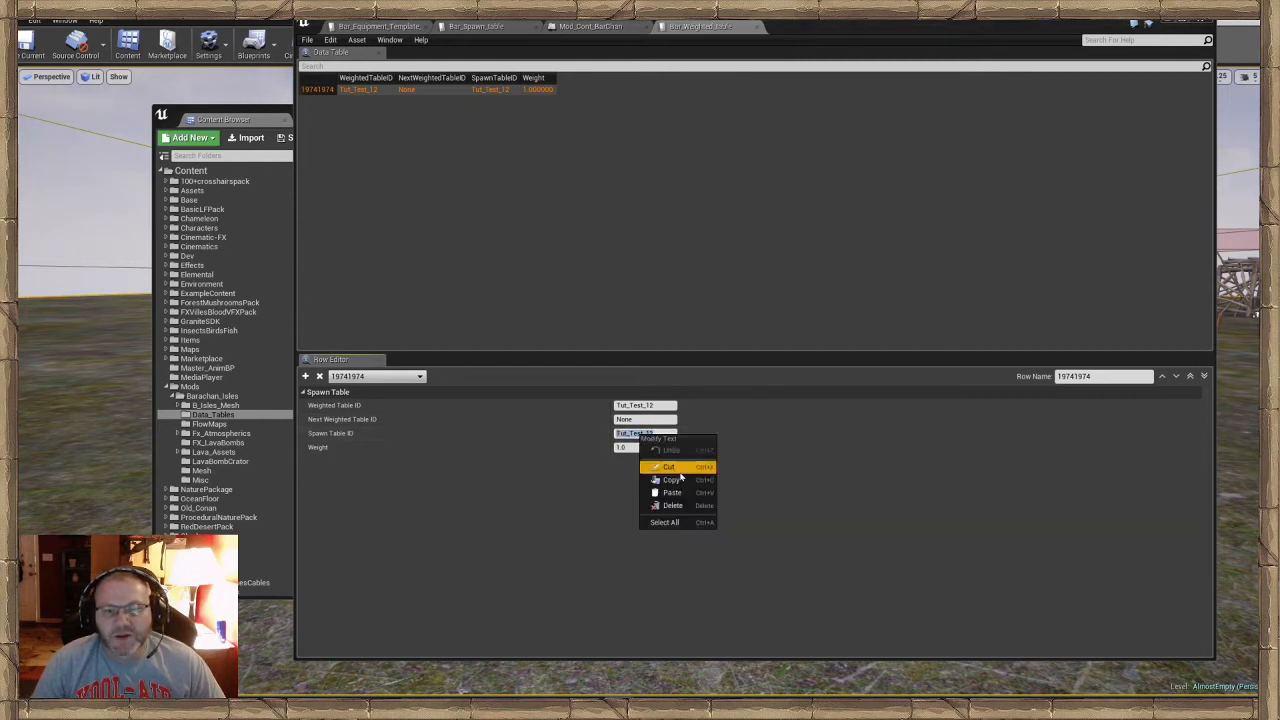
left_click(665, 489)
left_click(483, 26)
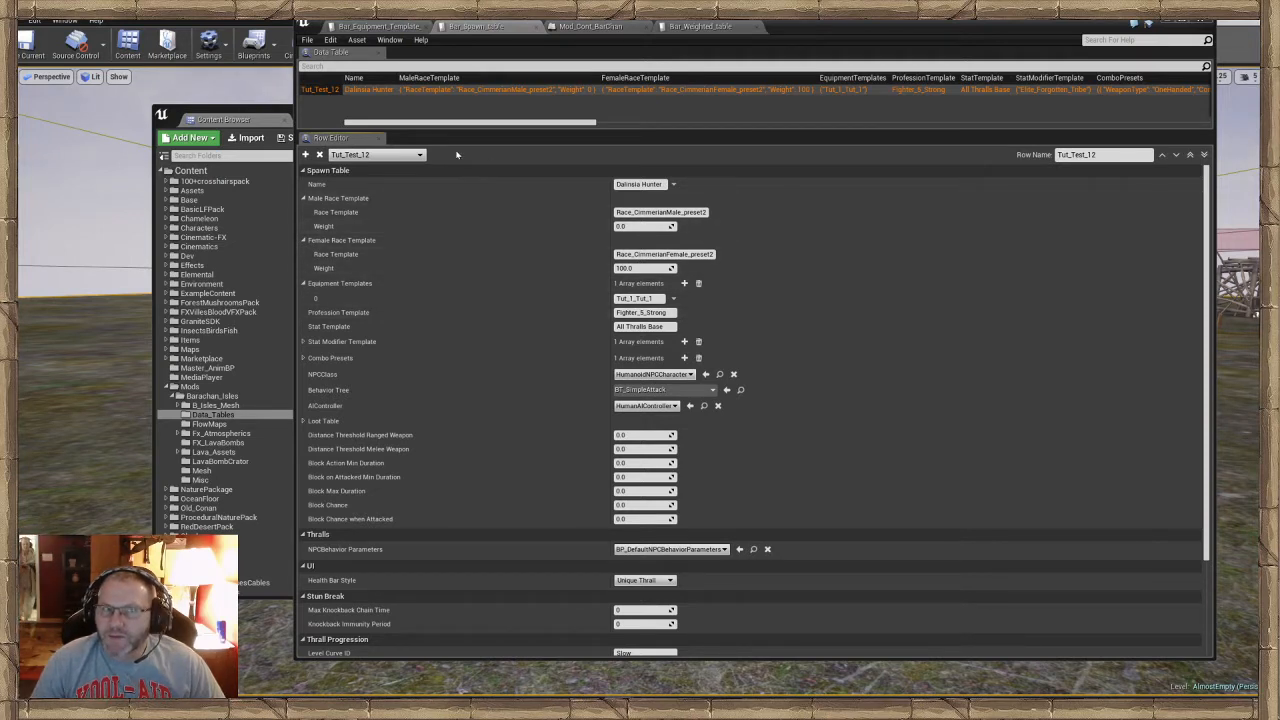
Check row Tut_1_Tut_1 in the equipment template table and the tables merged by the Mod_Cont_BarChan nodes
left_click(378, 26)
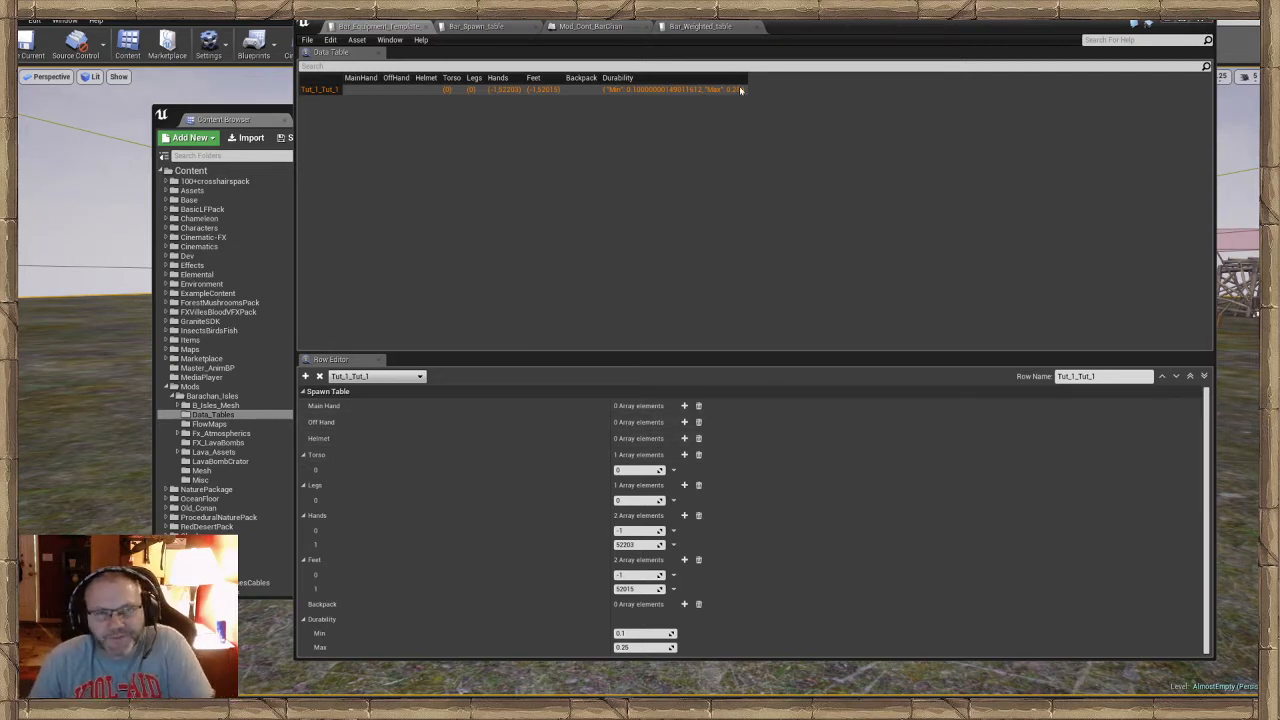
left_click(590, 26)
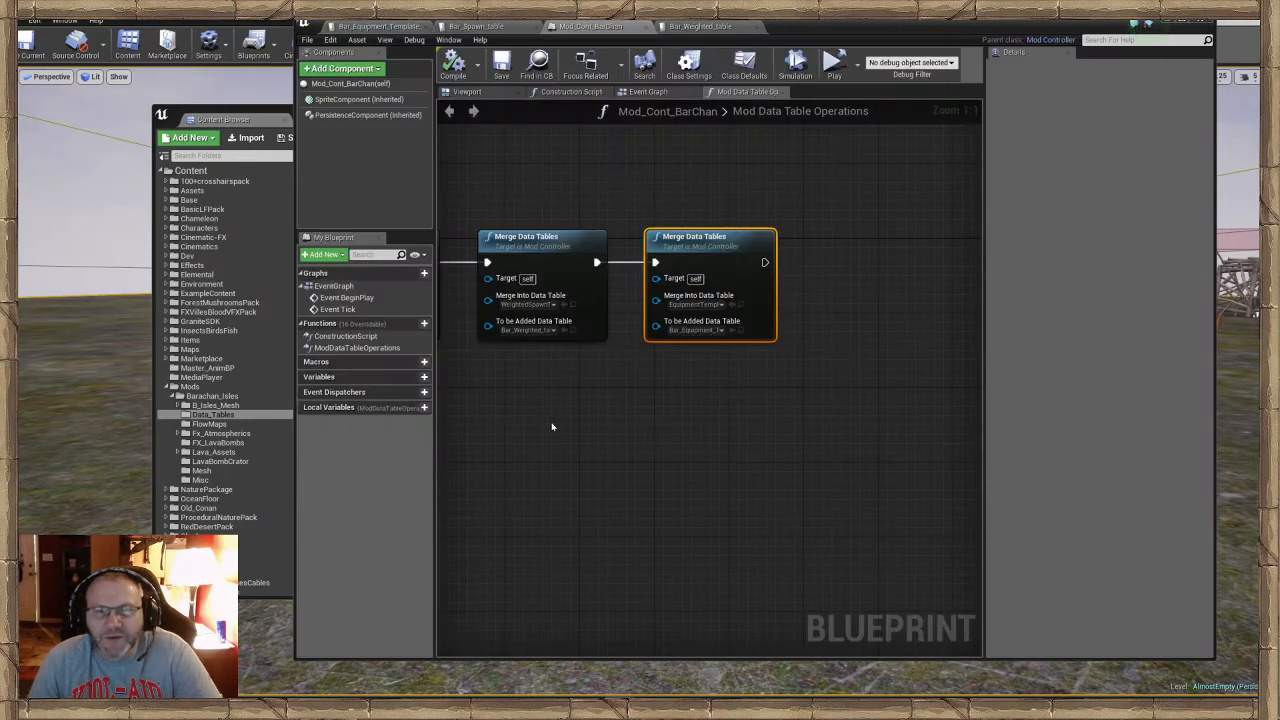
right_click_drag(551, 427, 805, 402)
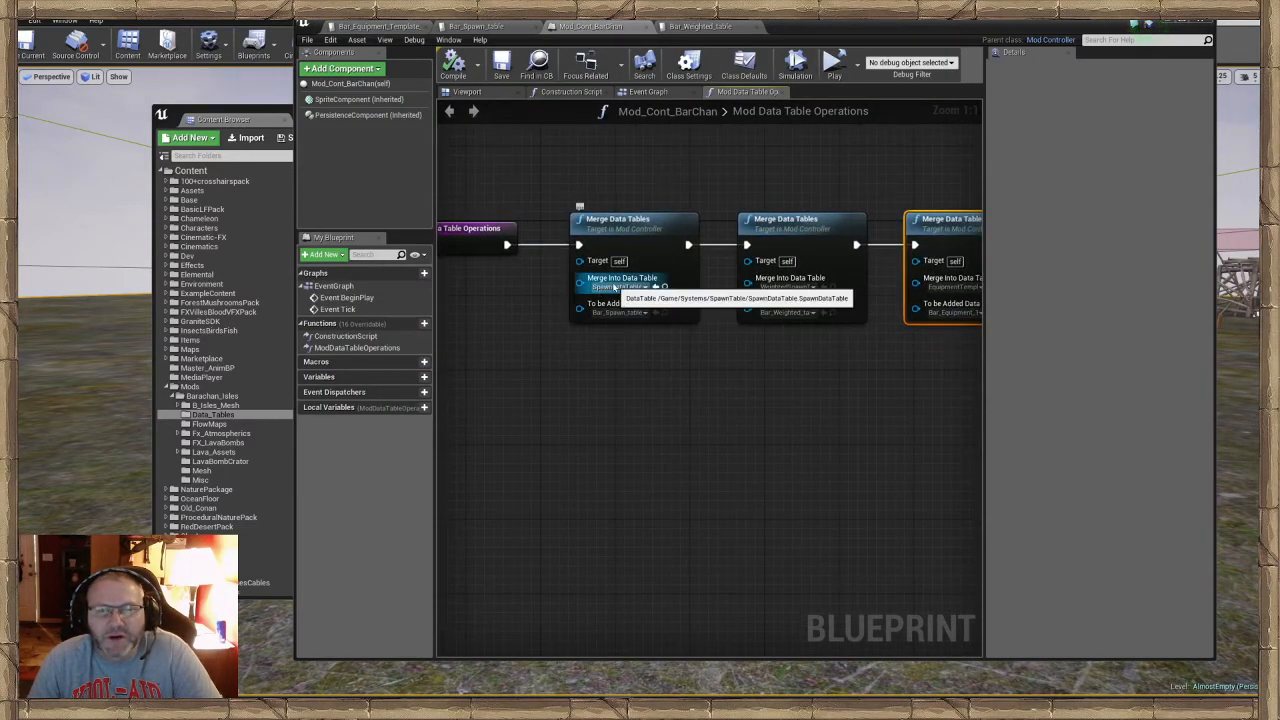
Review the target and added tables of the spawn, weighted and equipment Merge Data Tables nodes in Mod_Cont_BarChan
right_click_drag(720, 377, 617, 389)
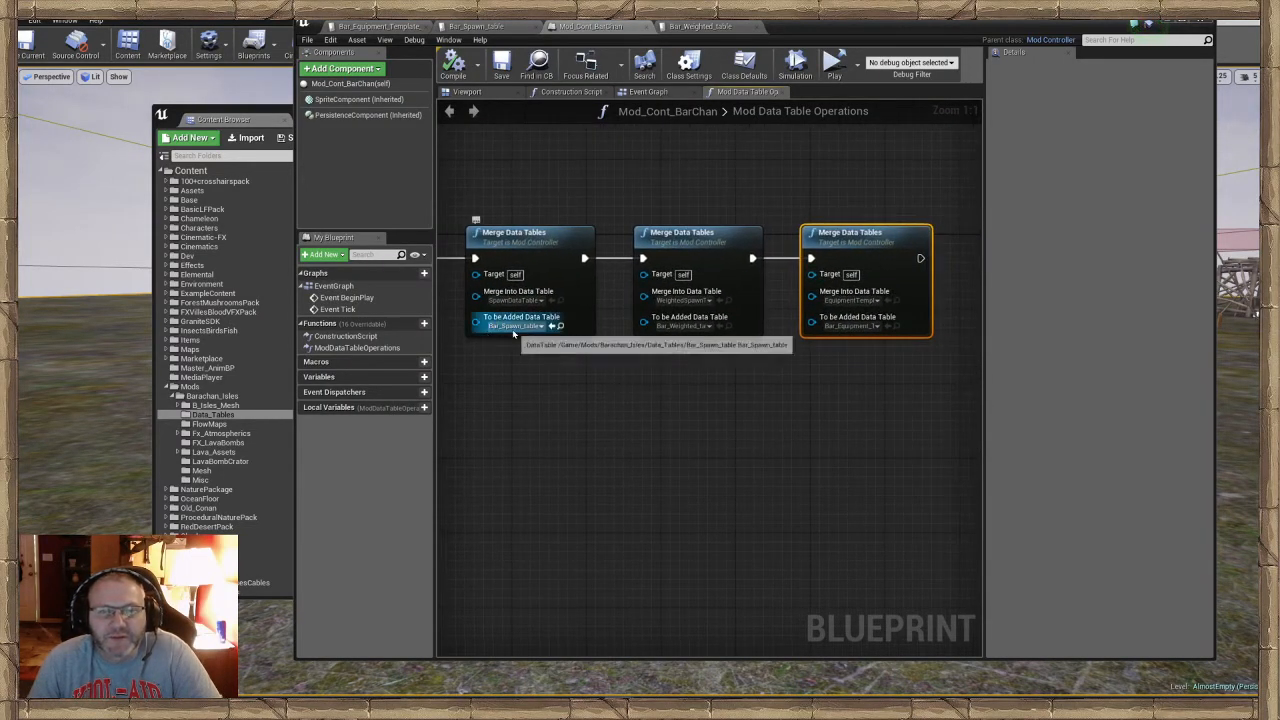
right_click_drag(717, 380, 587, 399)
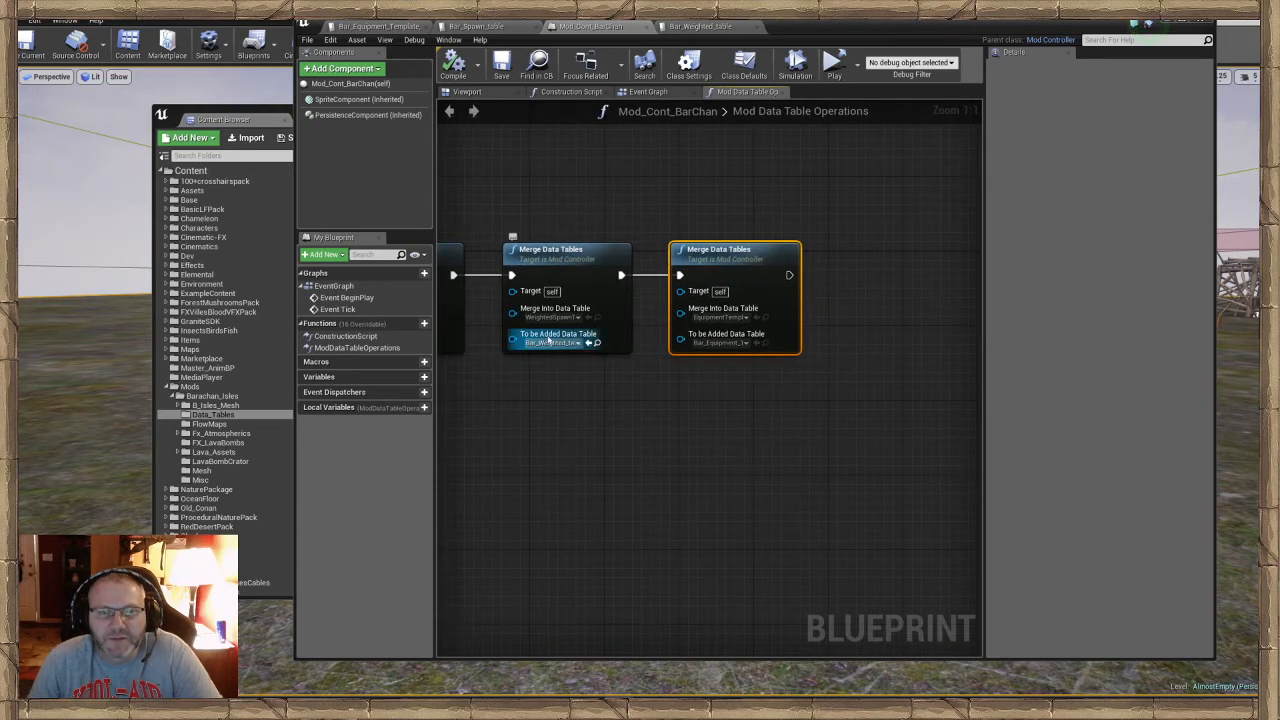
right_click_drag(774, 420, 724, 405)
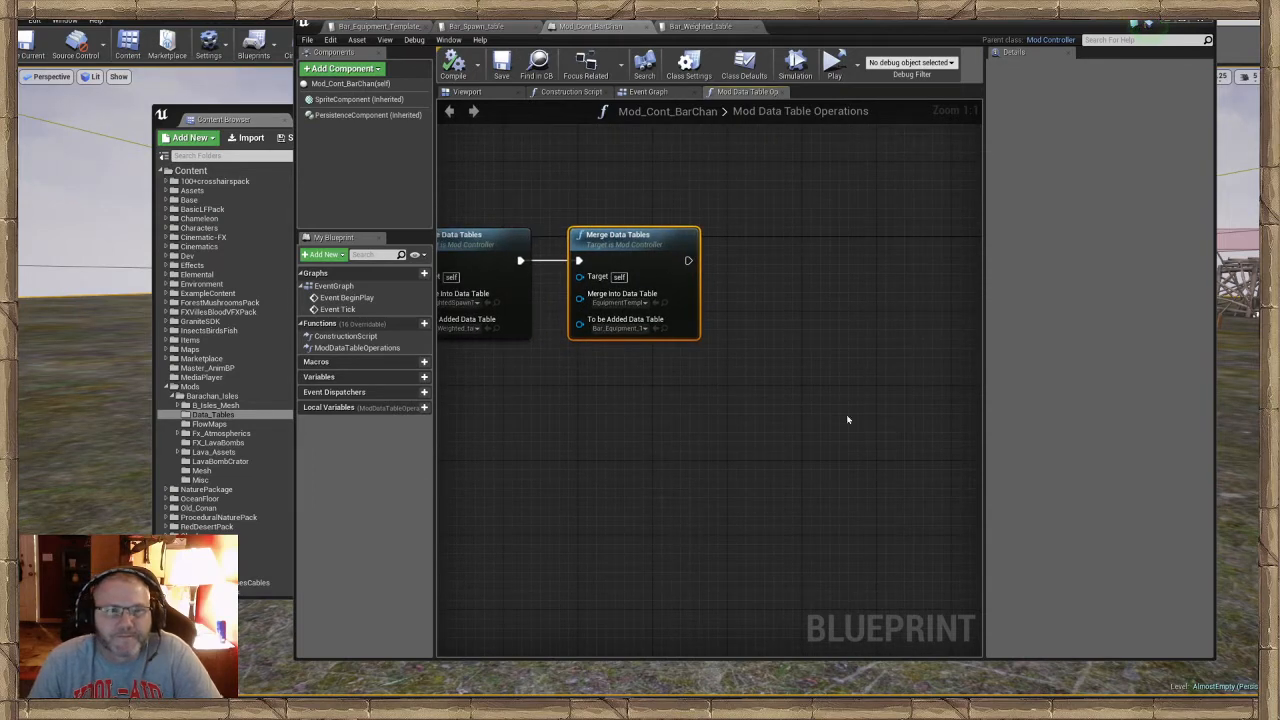
left_click(1165, 22)
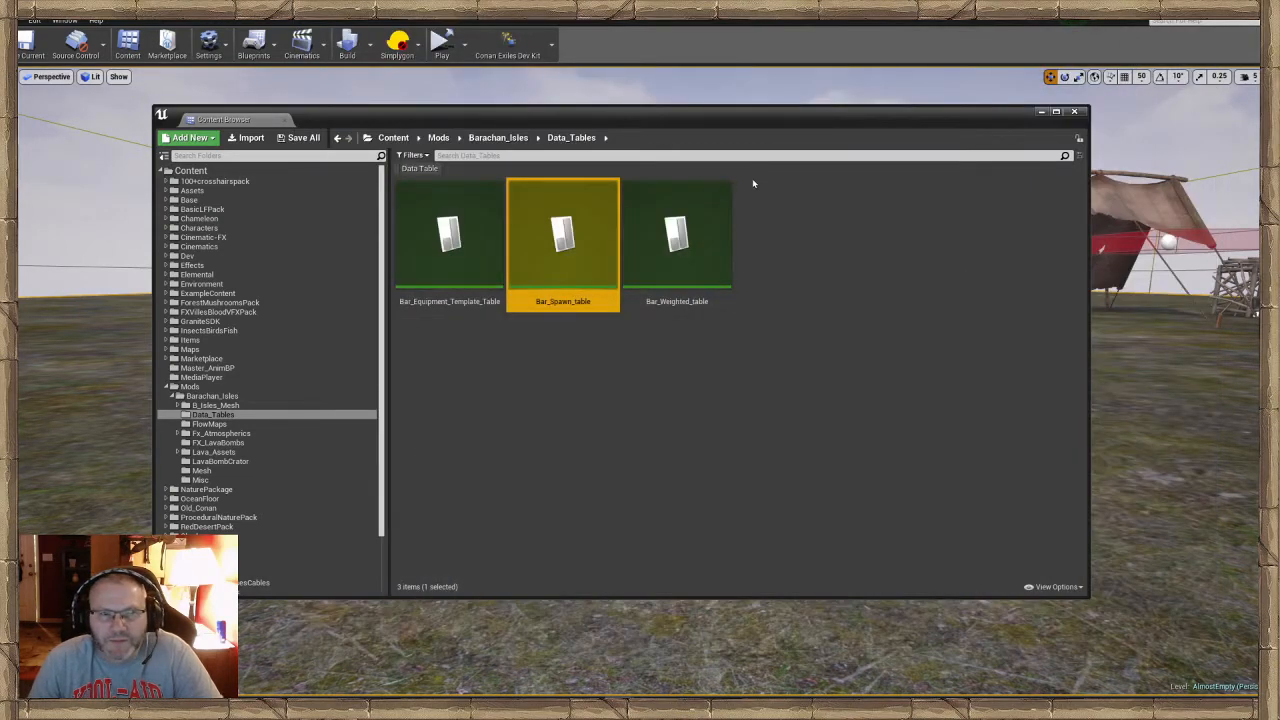
Copy the Spawn Table ID Tut_Test_12 from row 19741974 of Bar_Weighted_table
double_click(597, 279)
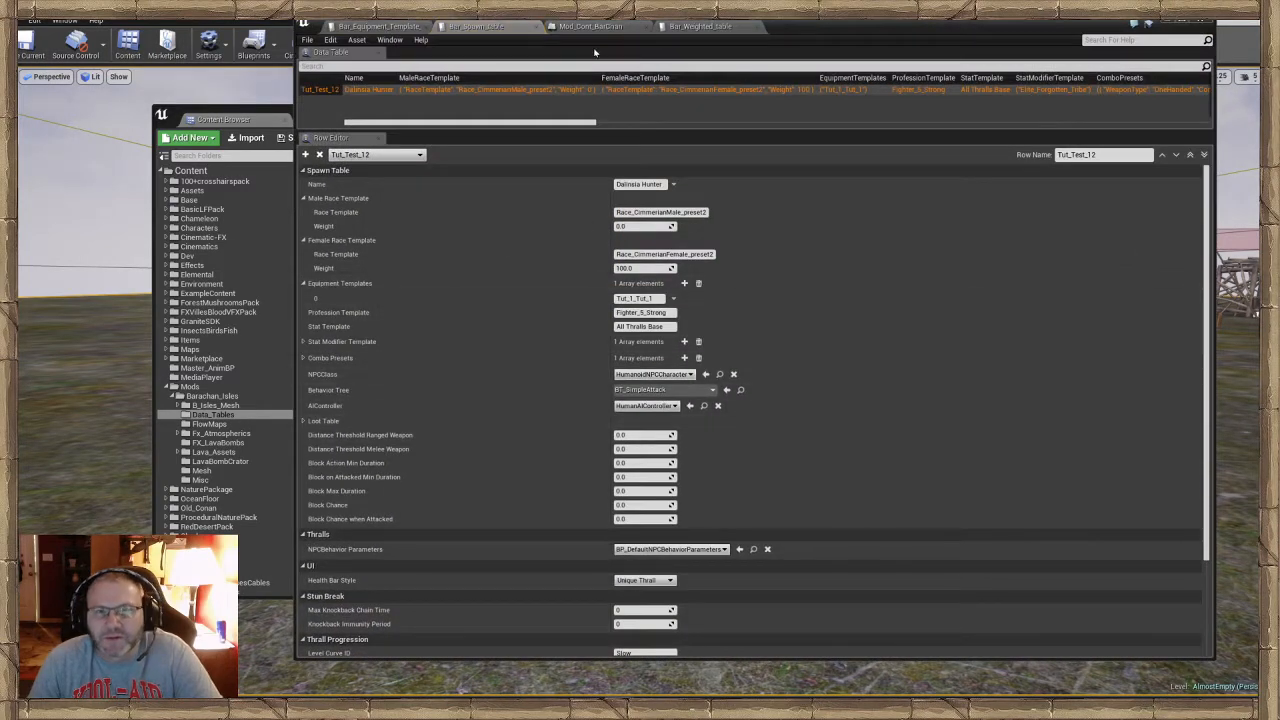
left_click(700, 28)
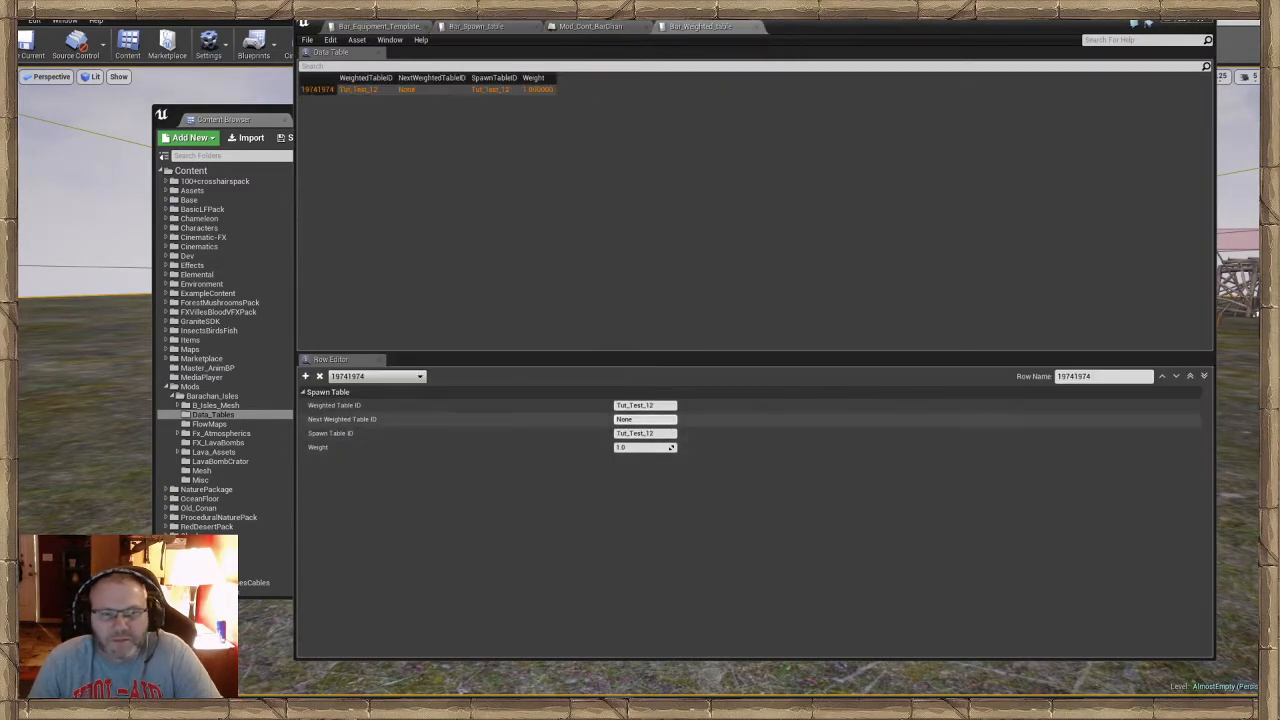
left_click(640, 433)
key("ctrl+c")
left_click(937, 323)
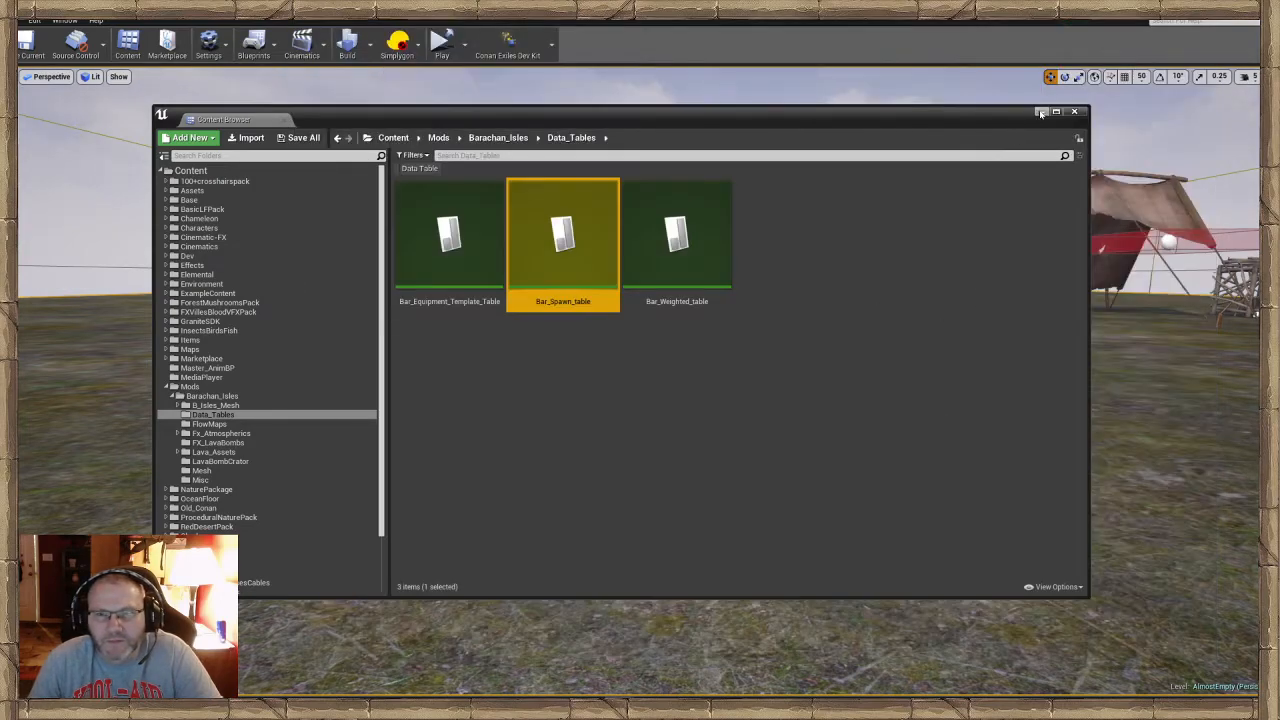
Set SpawnTable to Tut_Test_12 in the human options of BP_ManualSpawnPoint_Tut_4 and save the level
left_click(1041, 112)
scroll(855, 292, "up", 3)
left_click(742, 284)
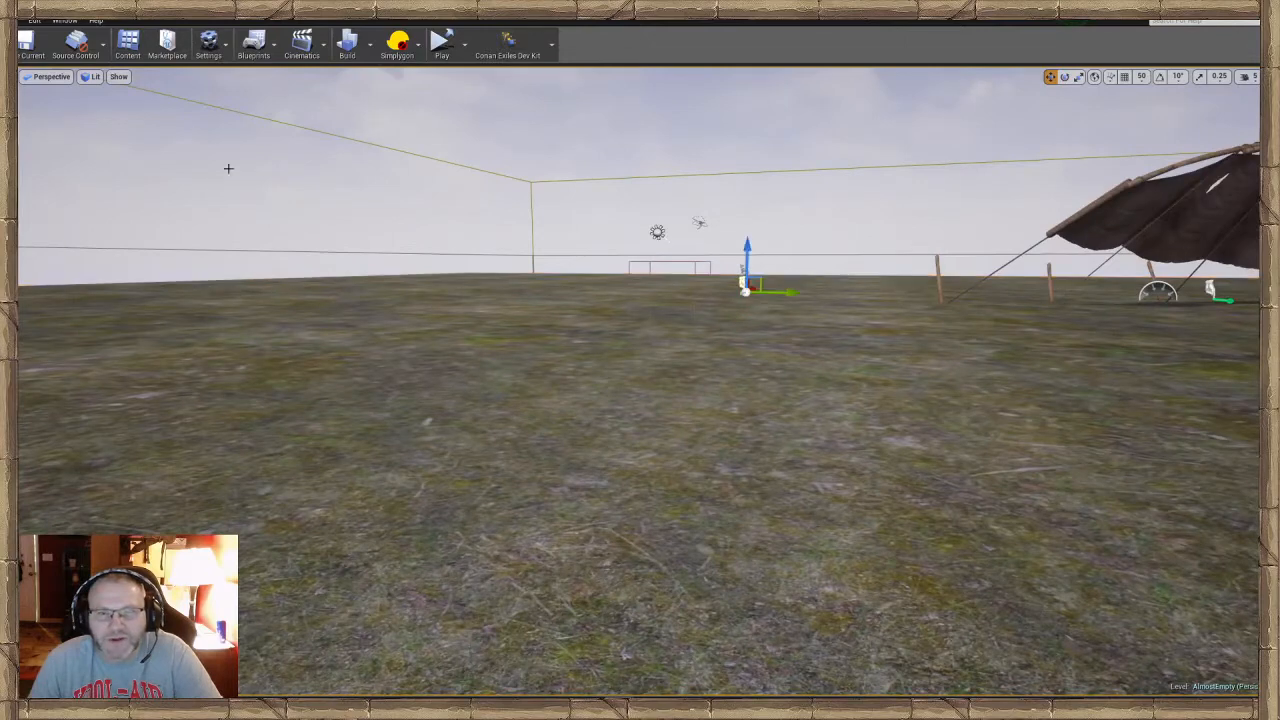
left_click(64, 20)
mouse_move(100, 44)
left_click(182, 43)
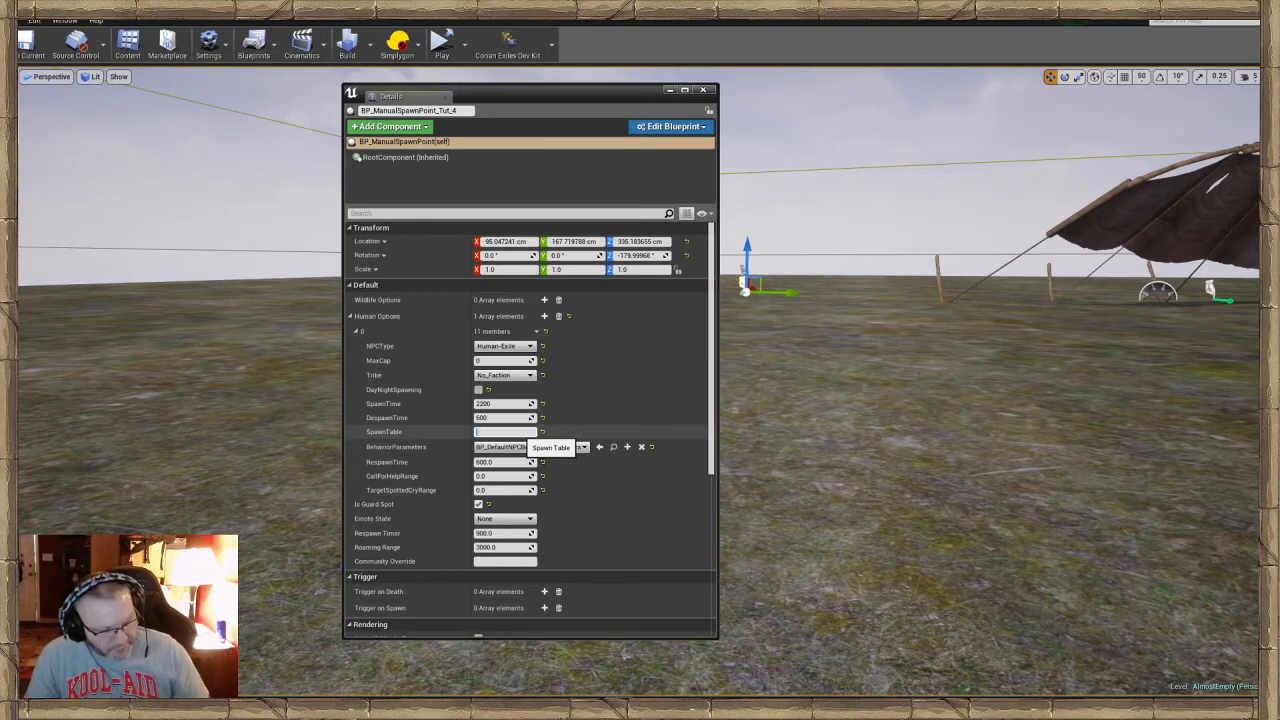
key("ctrl+v")
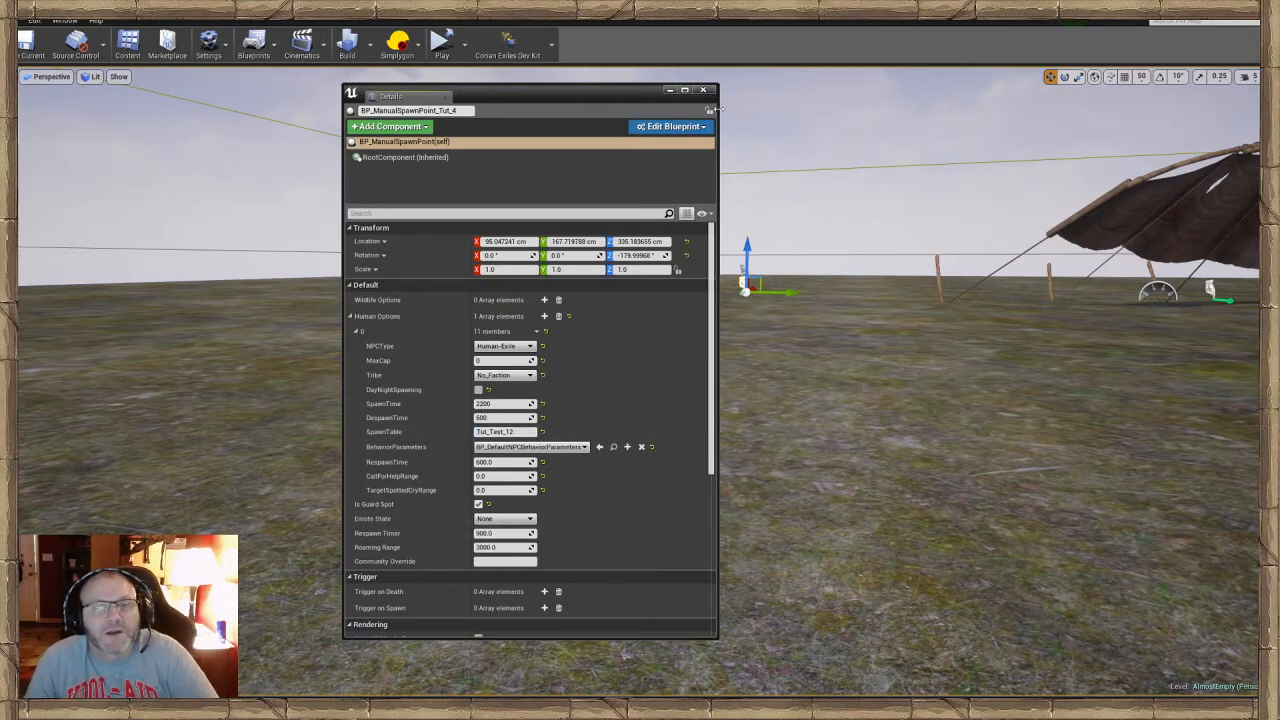
left_click(704, 91)
left_click(26, 42)
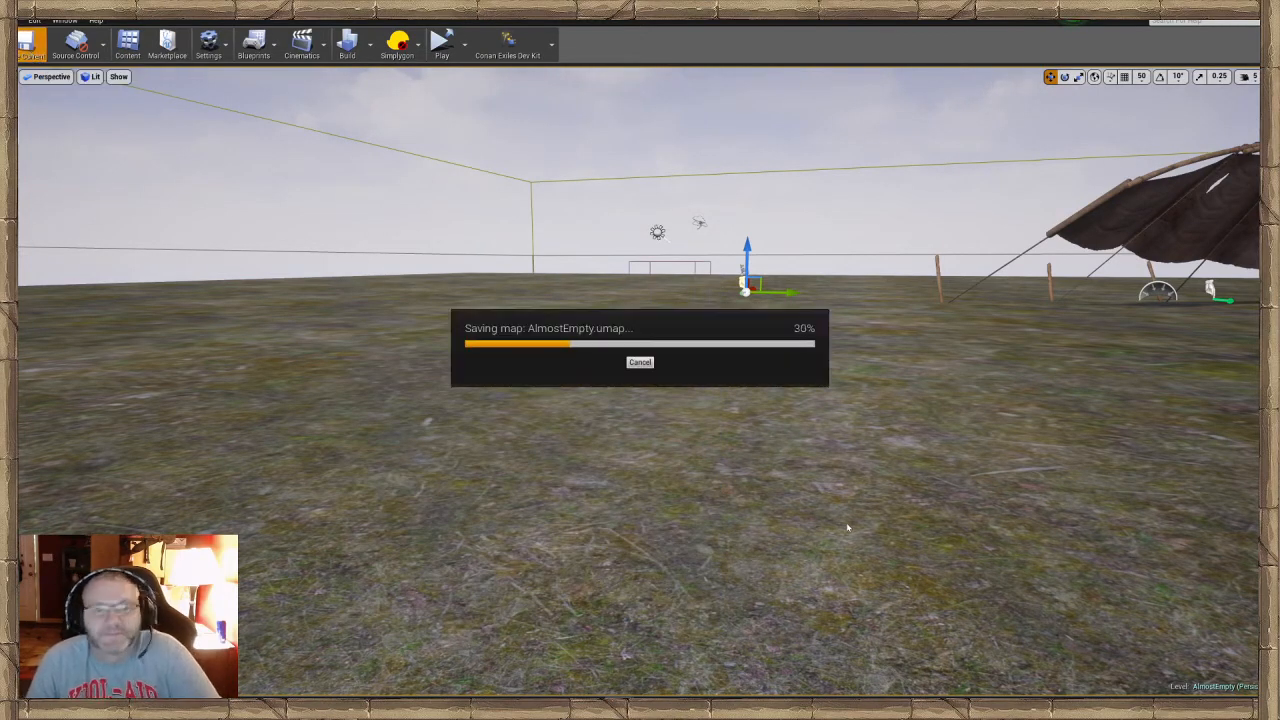
Play the level from a spot near the spawn point with the Cloak and God cheats enabled
right_click_drag(846, 523, 923, 513)
right_click(708, 211)
left_click(748, 451)
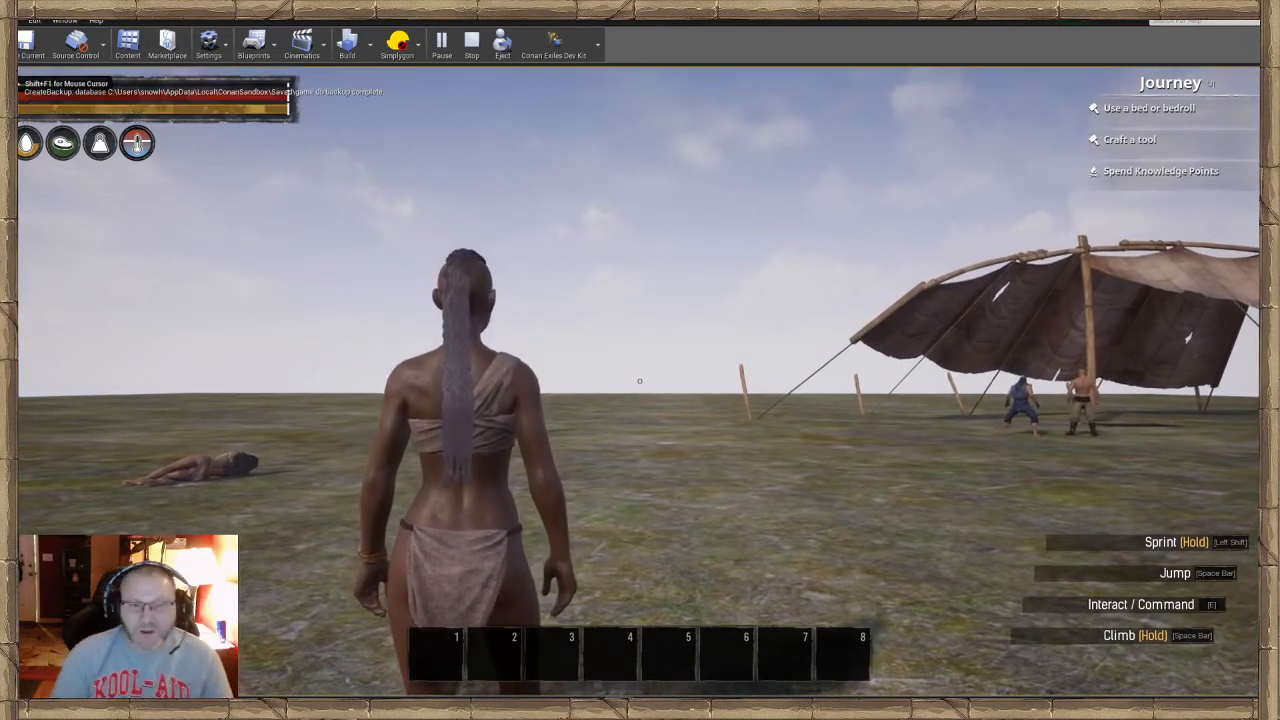
key("ctrl+shift+c")
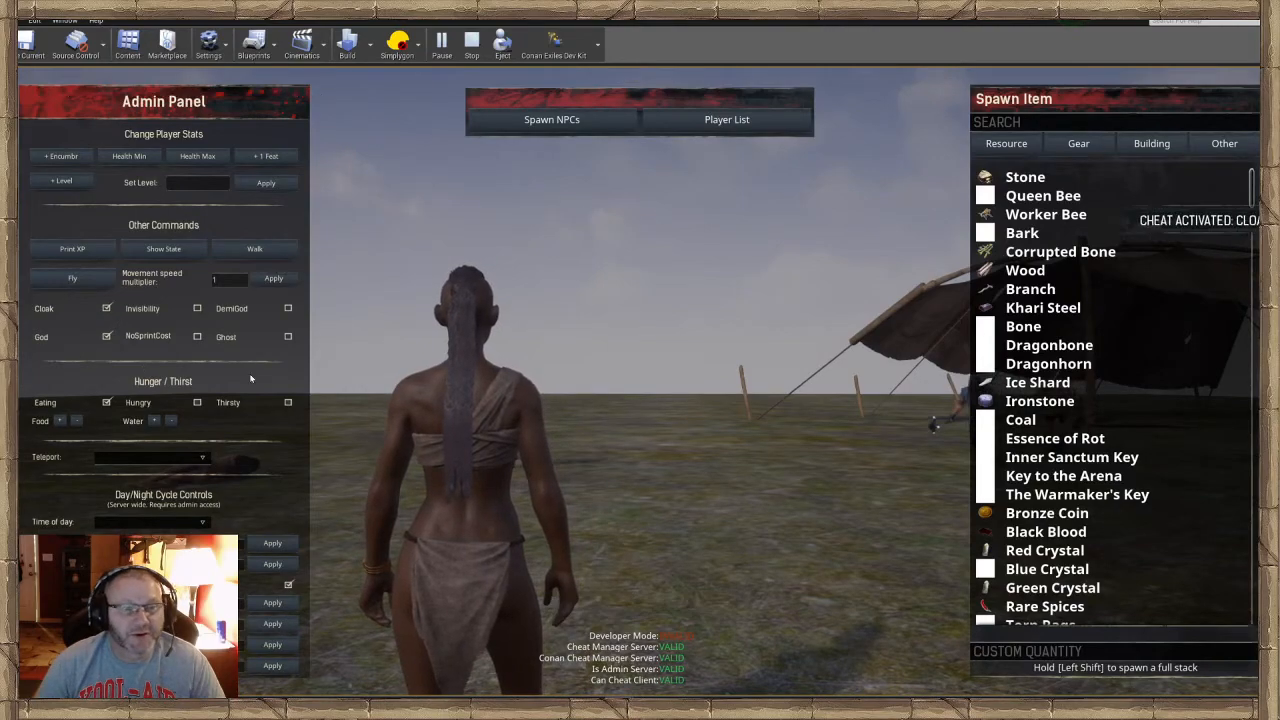
key("ctrl+shift+c")
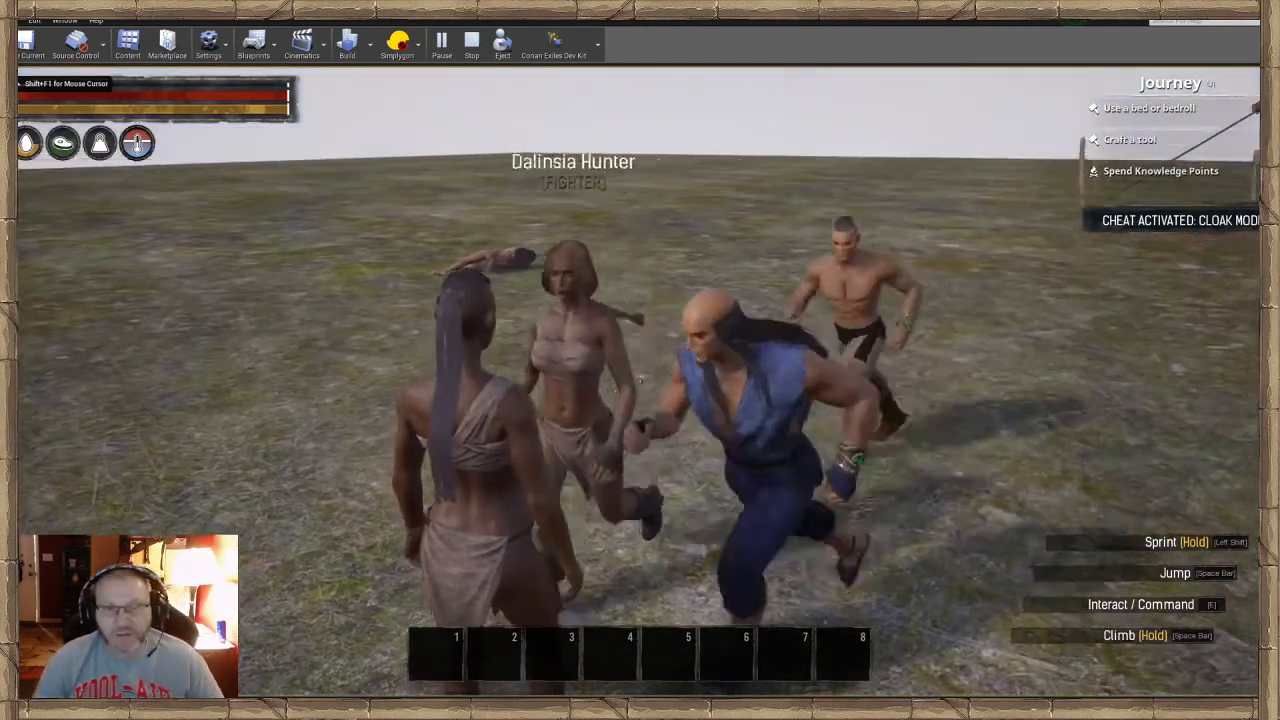
Walk around the spawned Dalinsia Hunter to examine her body, clothing and behaviour, and end the play session
key("w")
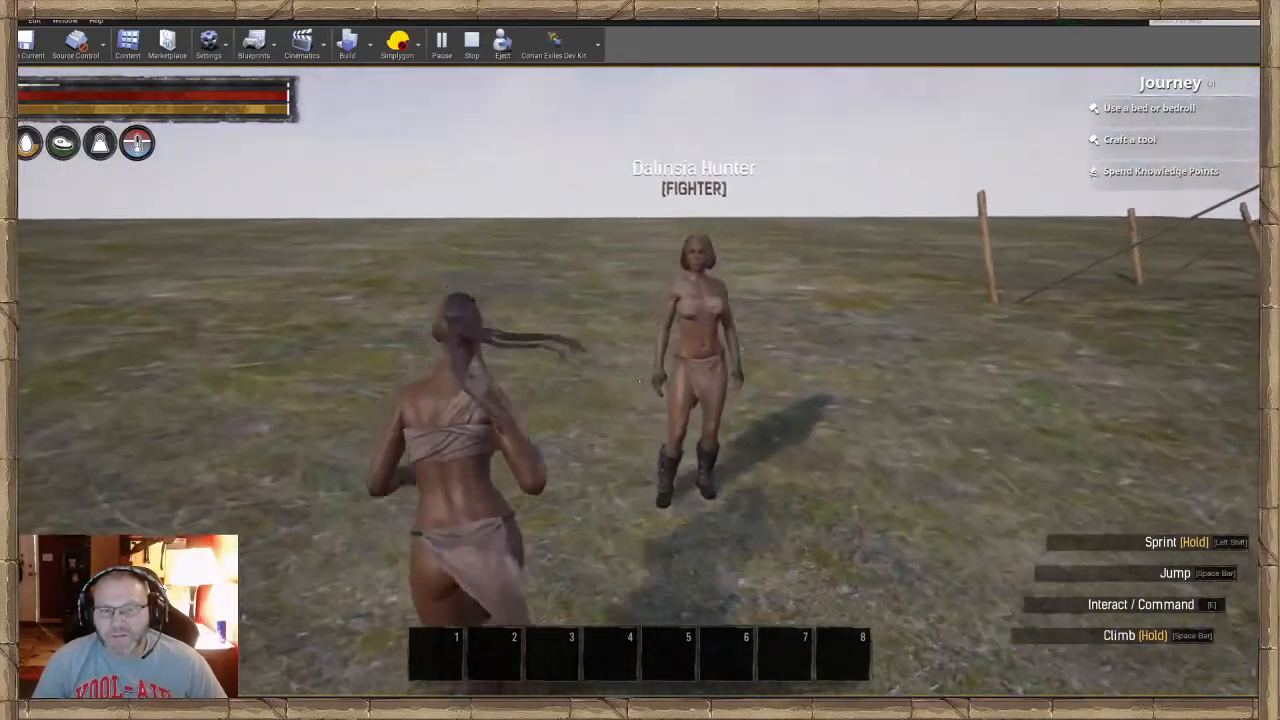
key("a")
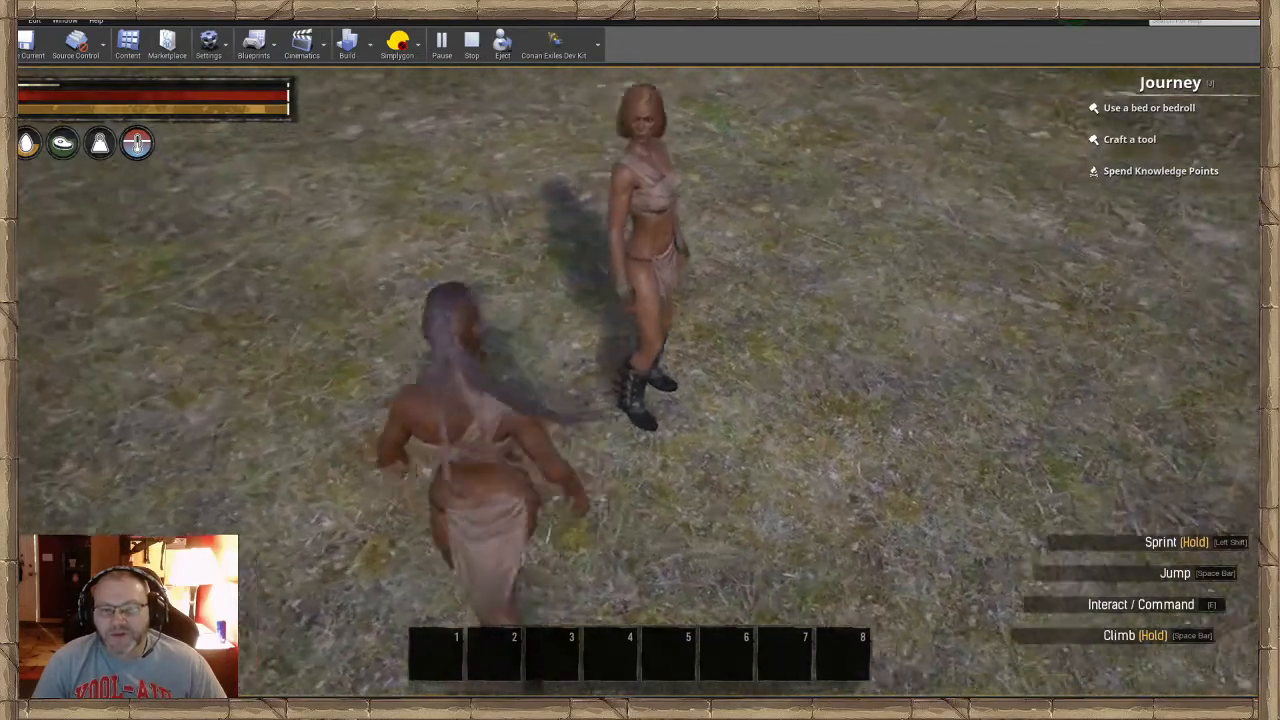
key("d")
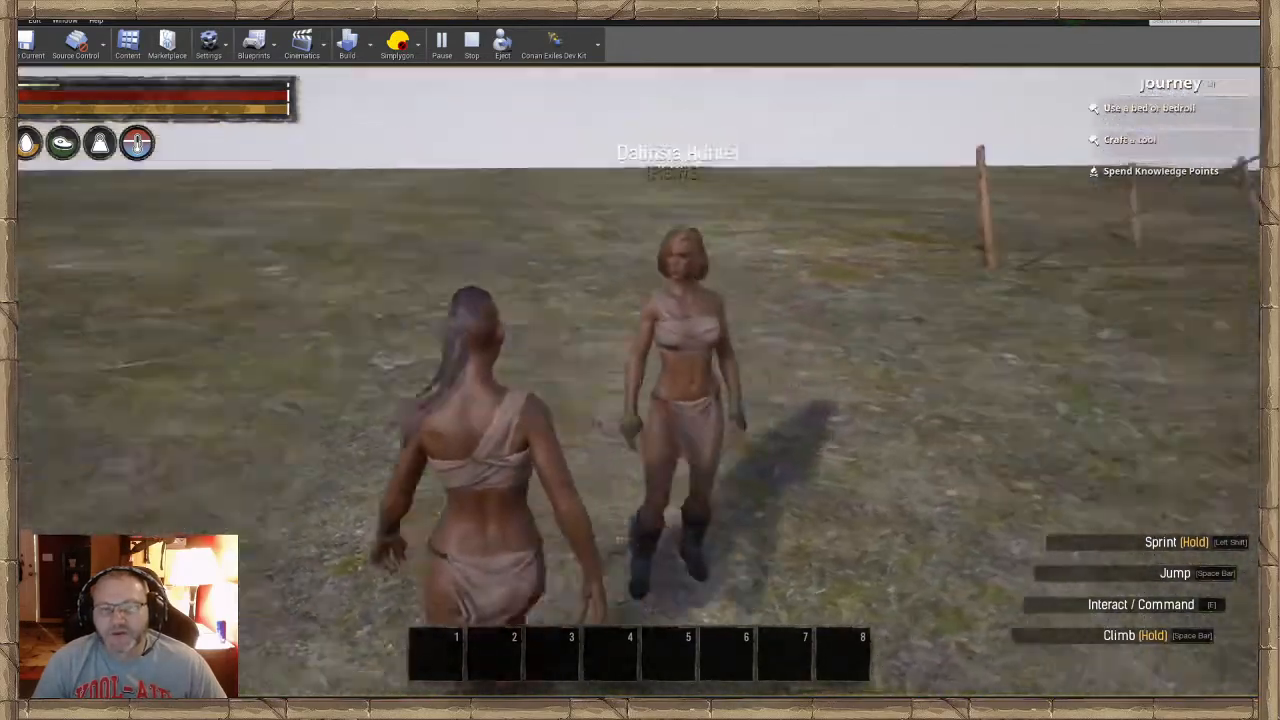
key("s")
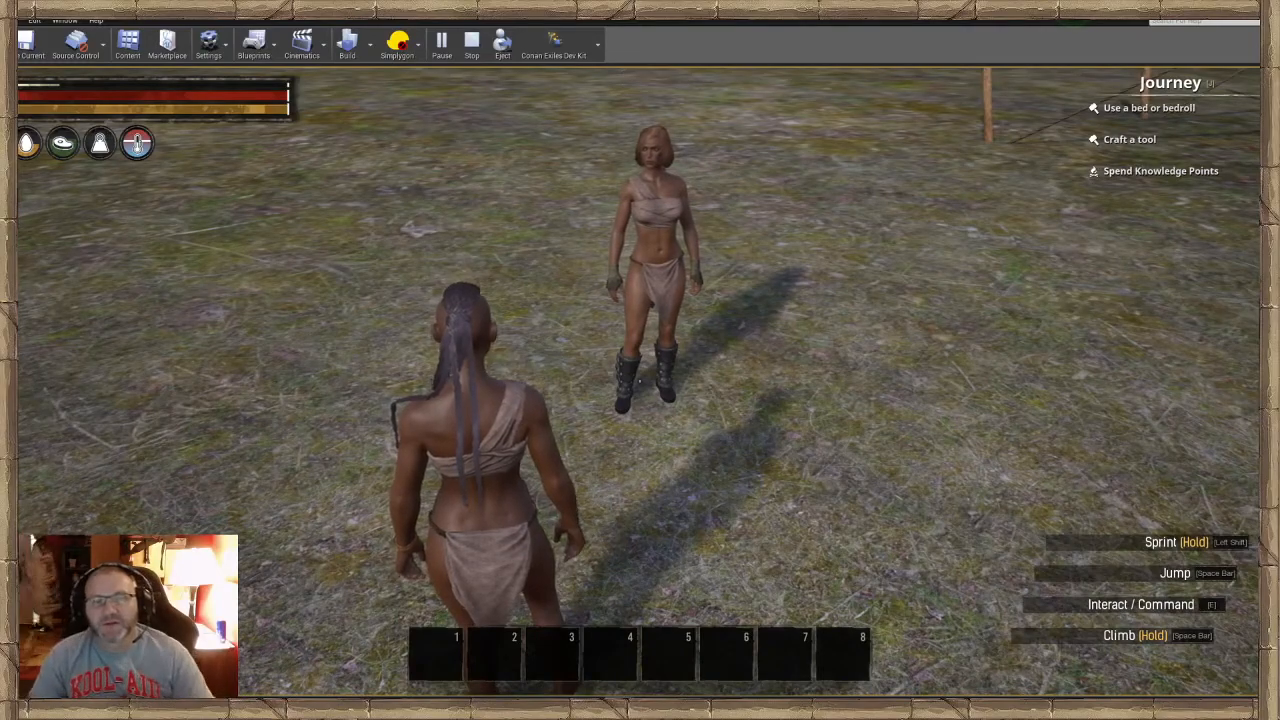
key("w")
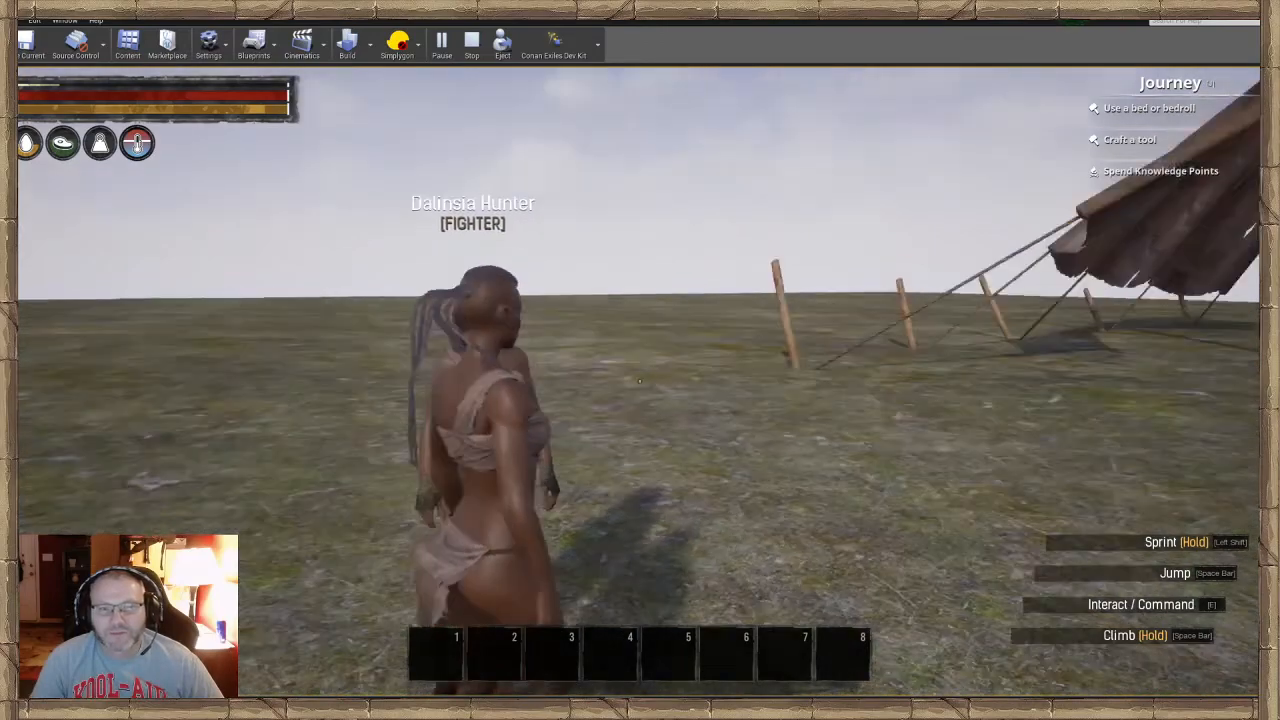
key("w")
key("w")
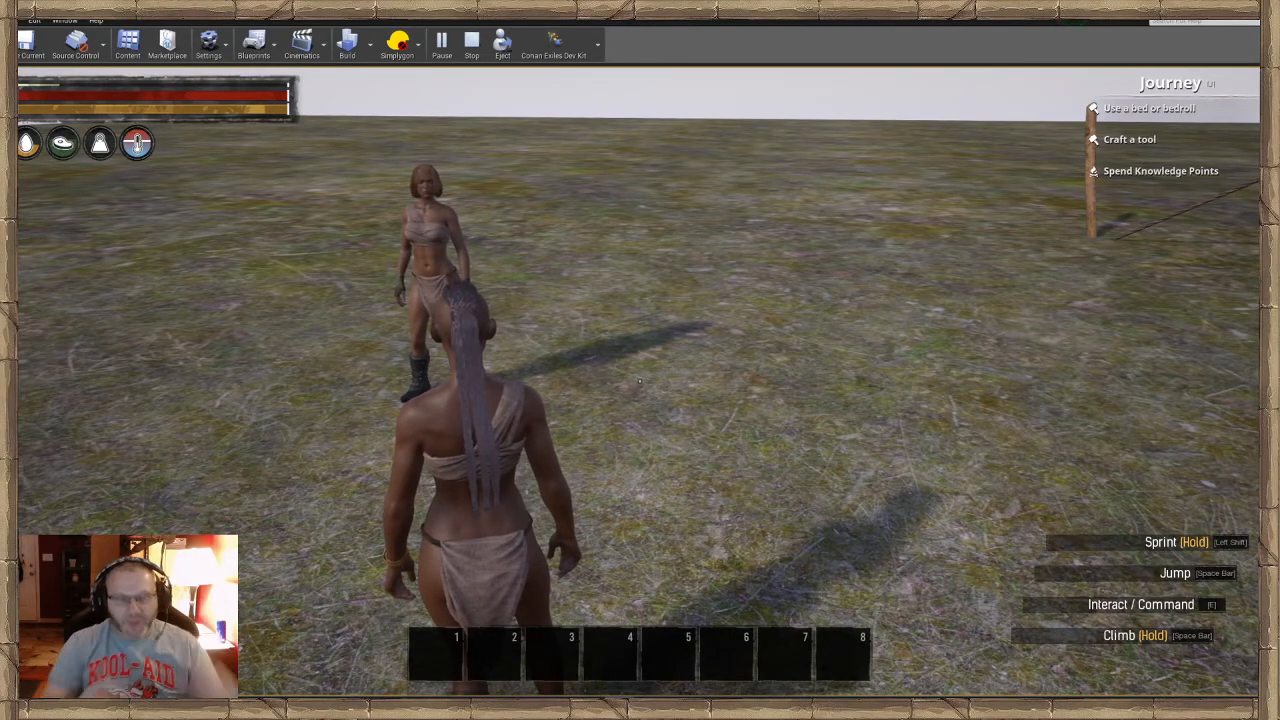
key("s")
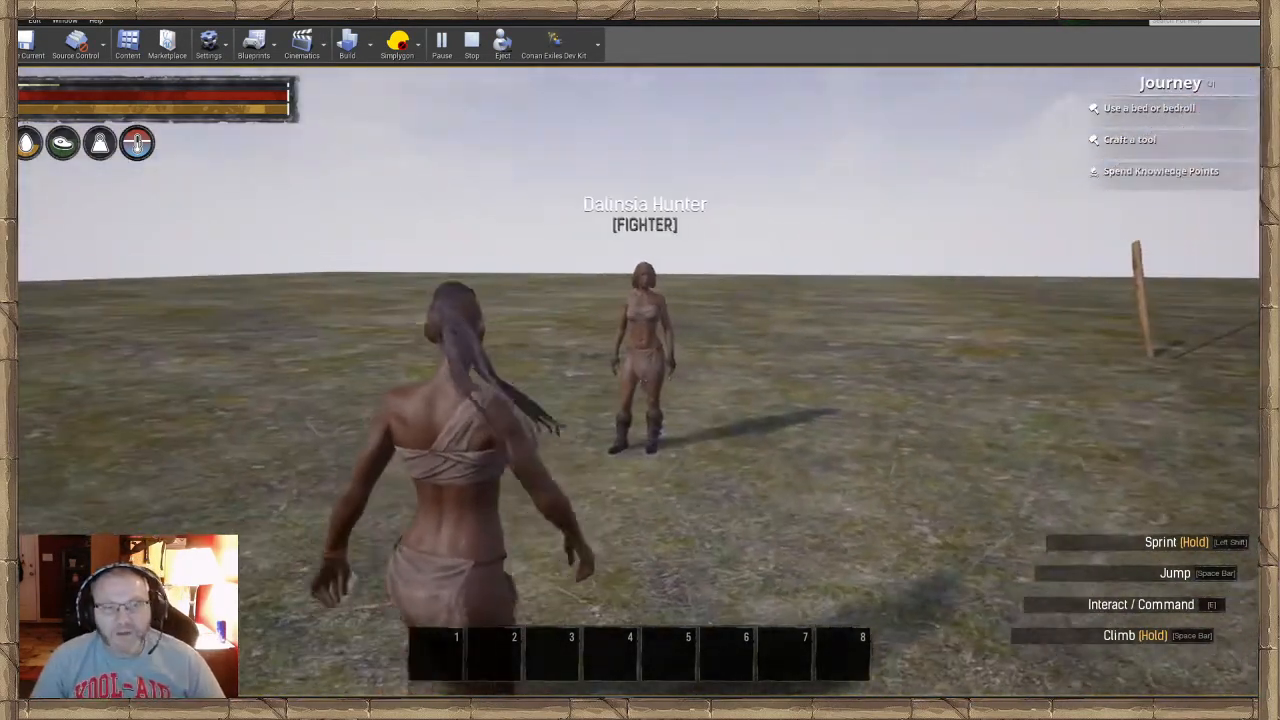
key("a")
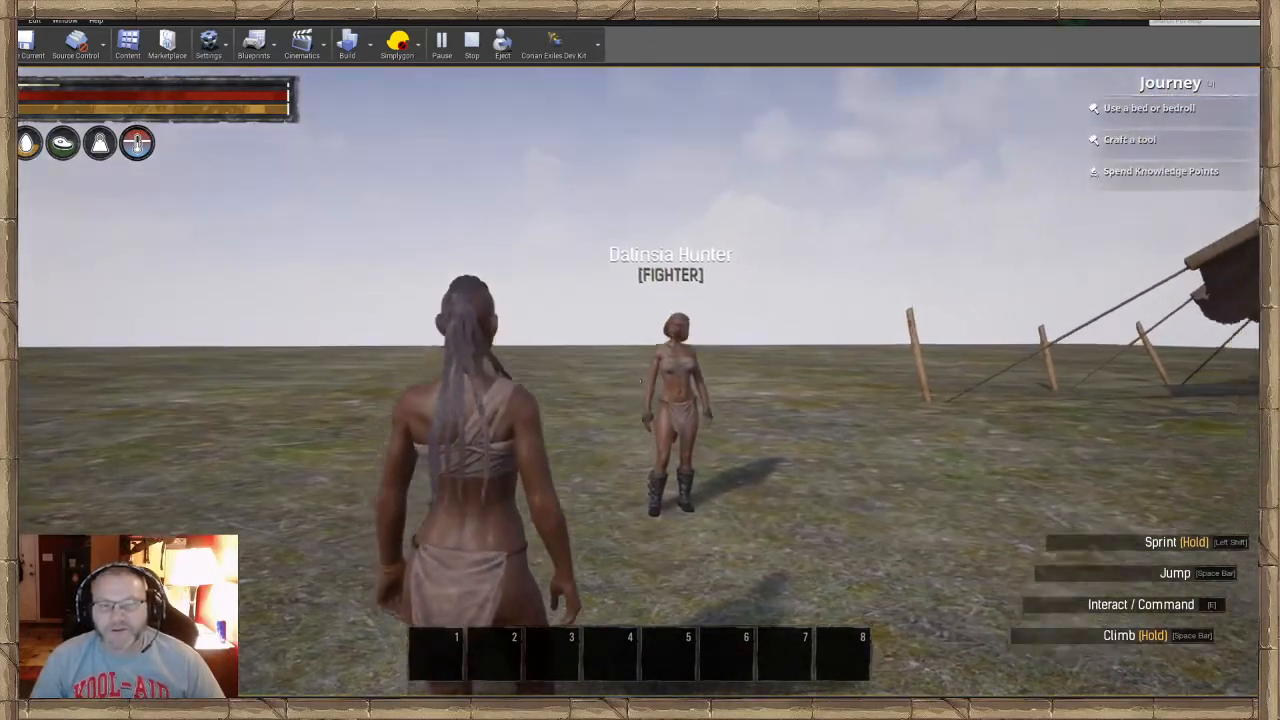
key("d")
key("shift+F1")
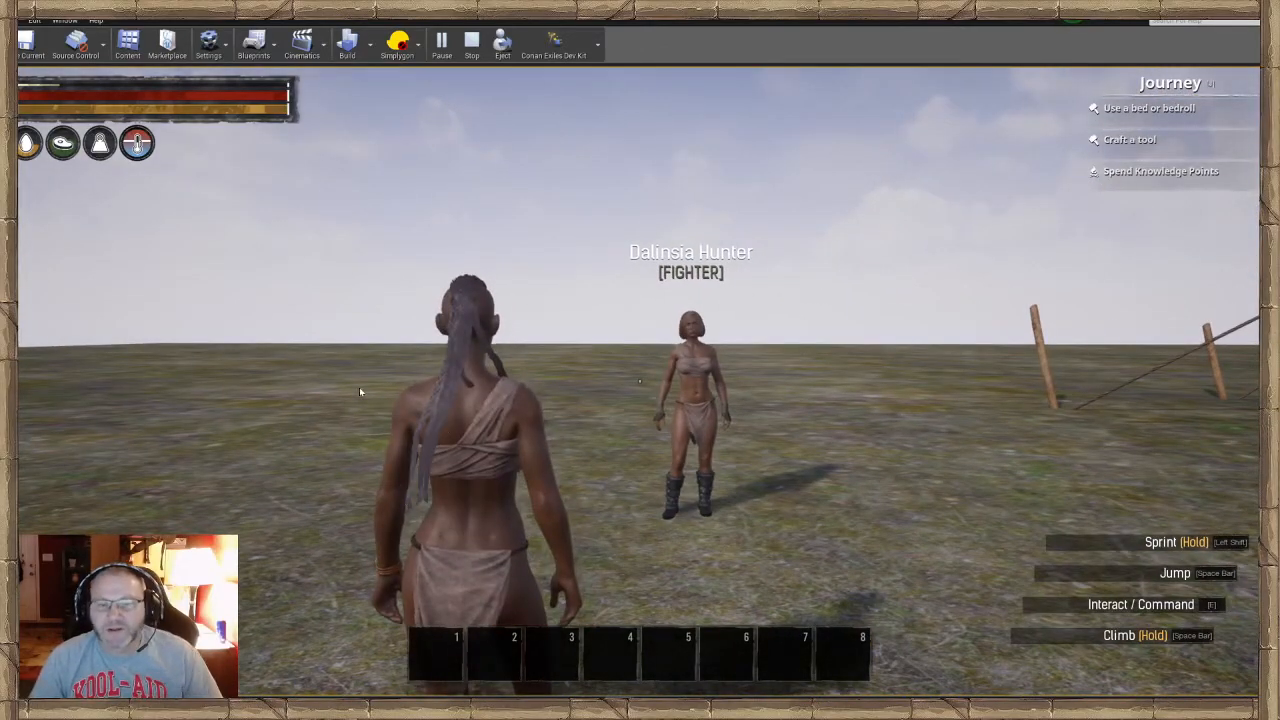
key("Escape")
right_click_drag(359, 392, 380, 480)
key("s")
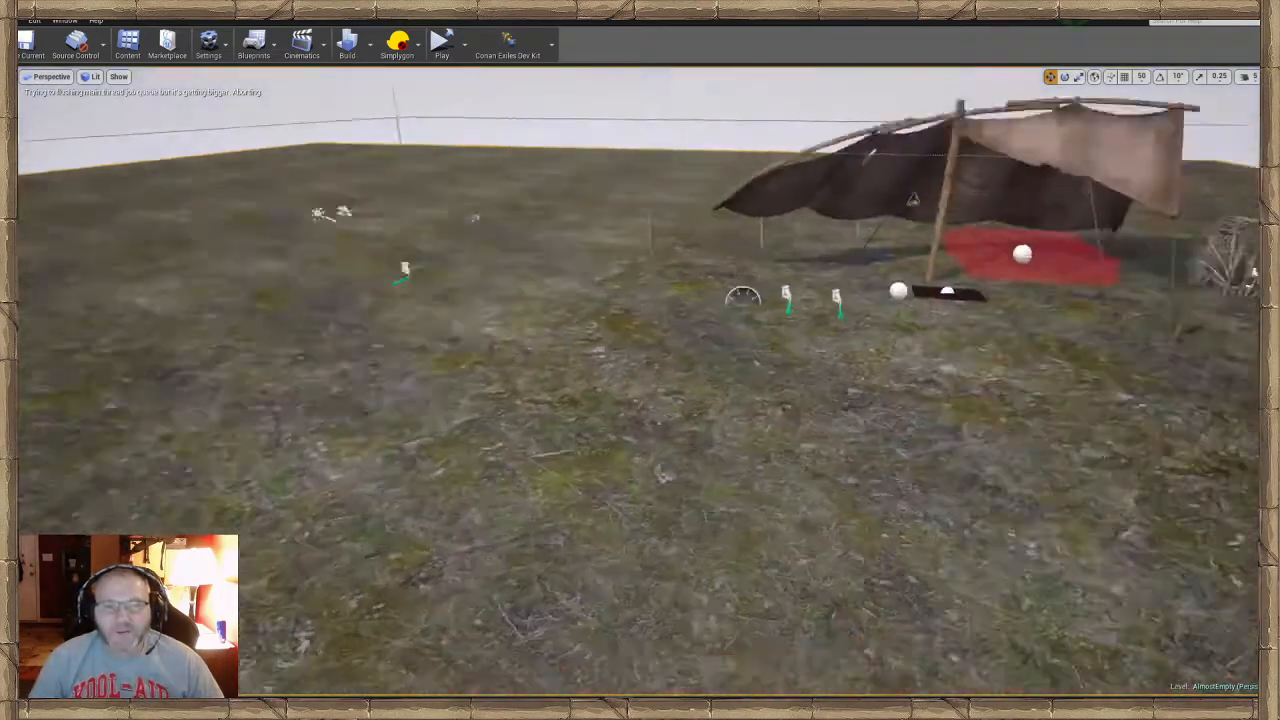
right_click_drag(550, 370, 610, 373)
key("w")
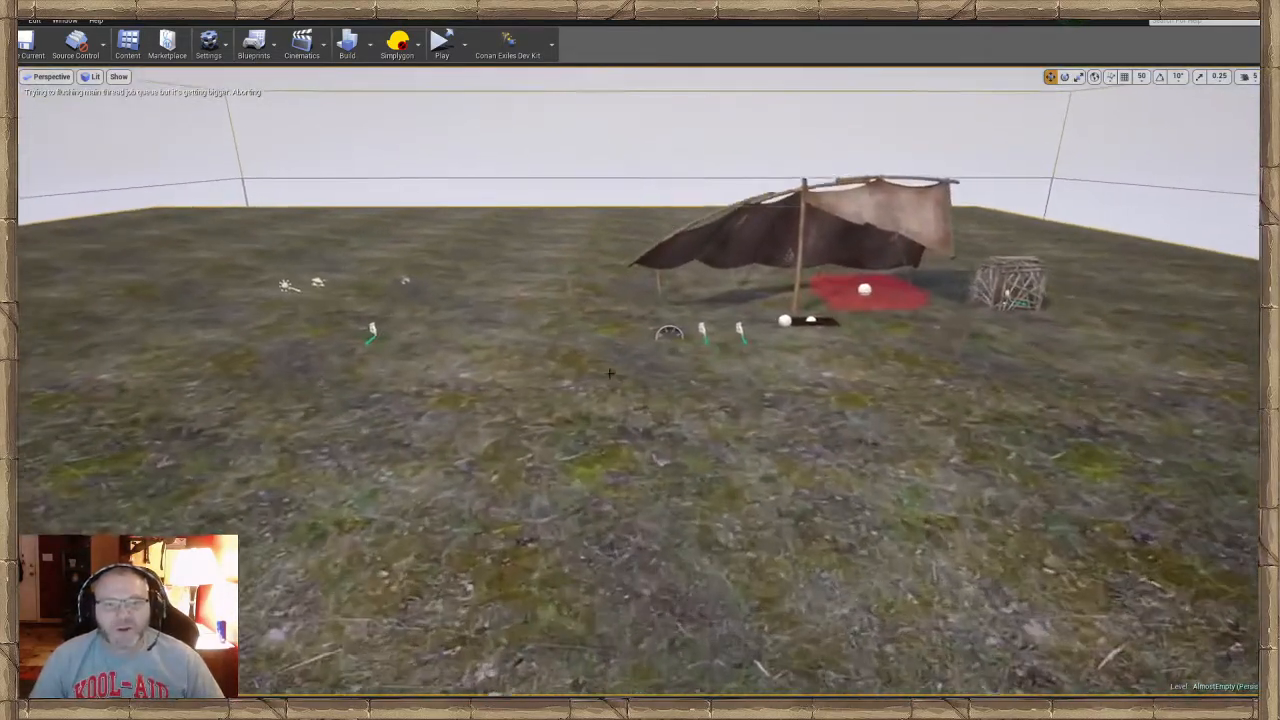
scroll(610, 373, "up", 1)
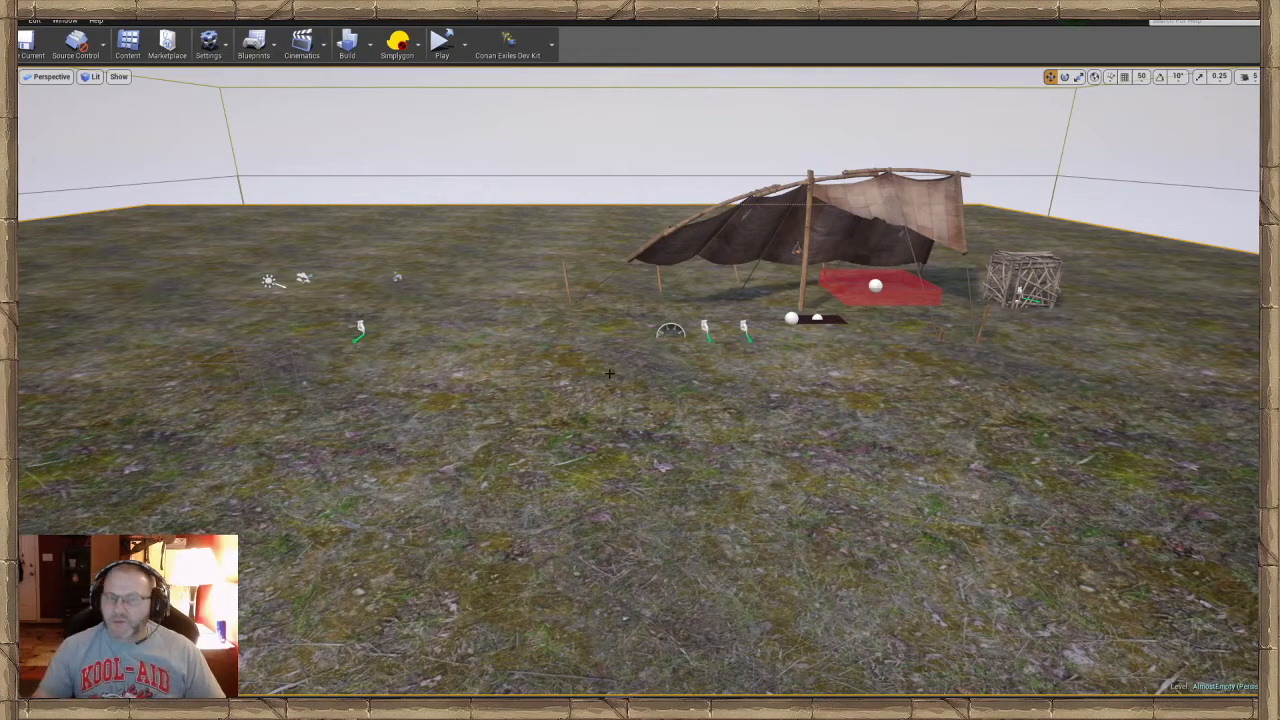
right_click_drag(574, 382, 573, 346)
key("w")
key("s")
key("d")
key("a")
key("w")
Create a folder named NPCS inside the Barachan_Isles mod folder and open it
left_click(136, 58)
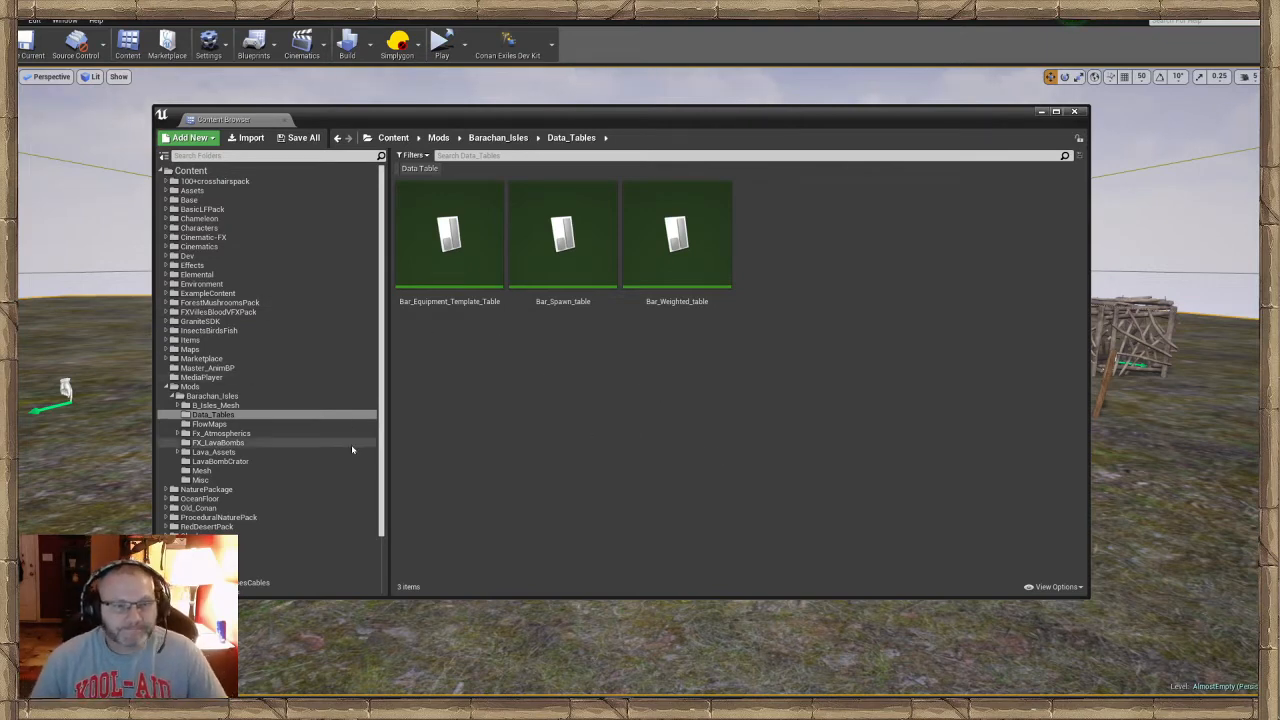
left_click(260, 387)
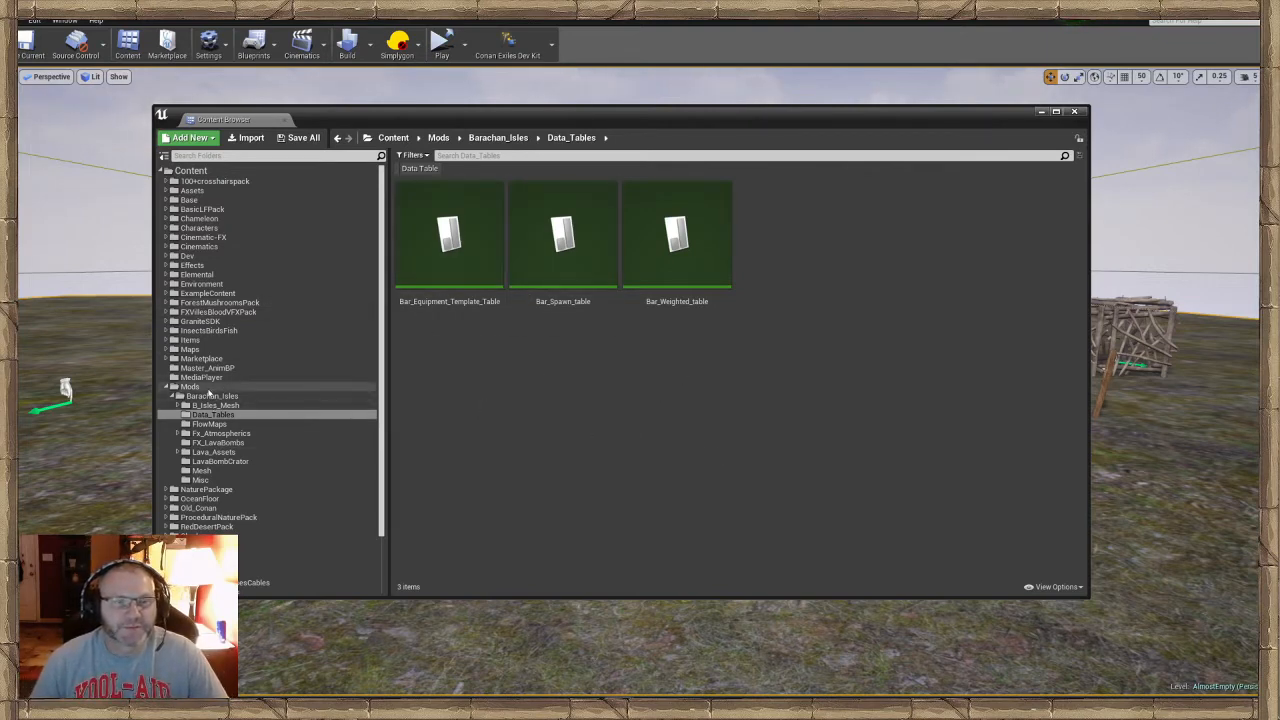
double_click(460, 245)
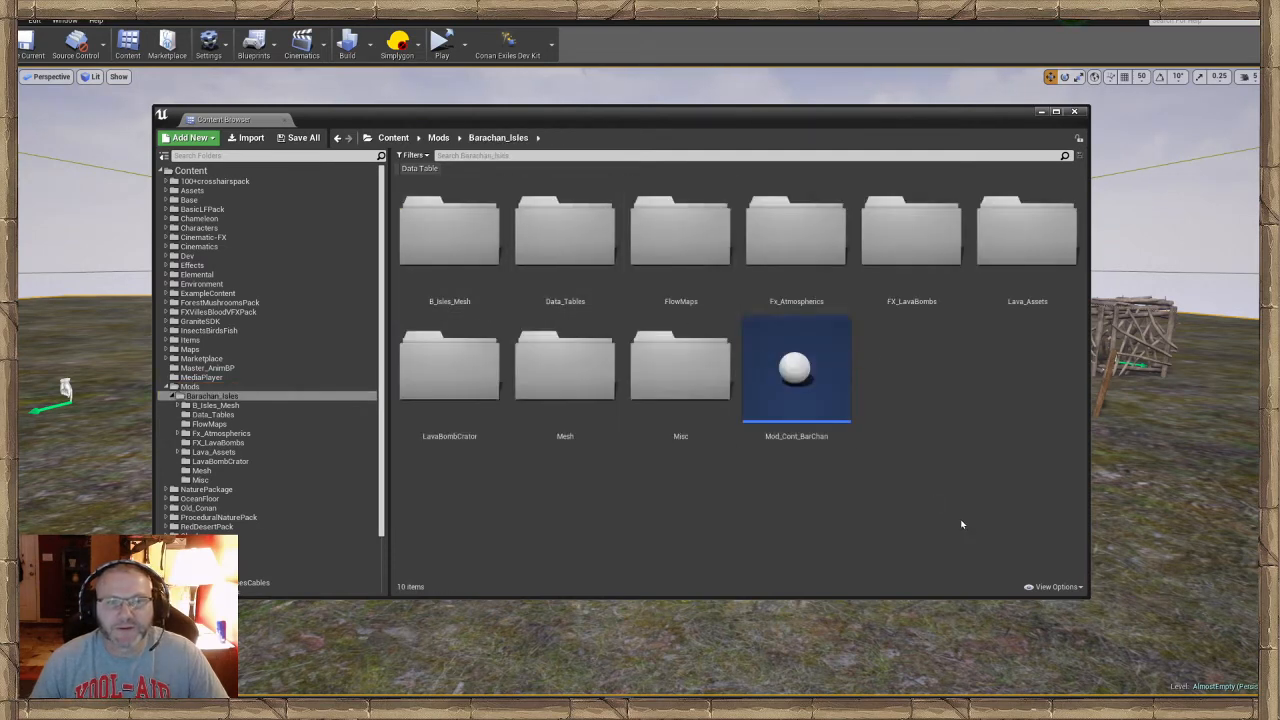
right_click(822, 494)
left_click(867, 164)
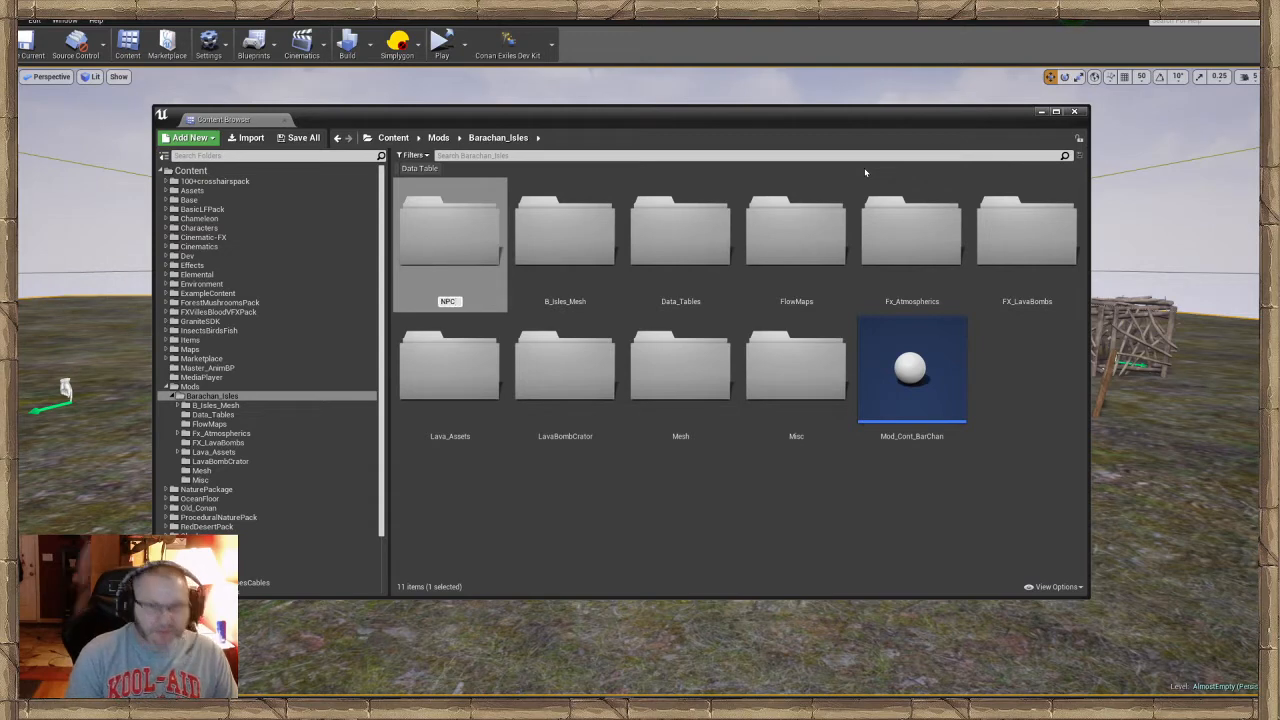
type("NPCS")
left_click(726, 553)
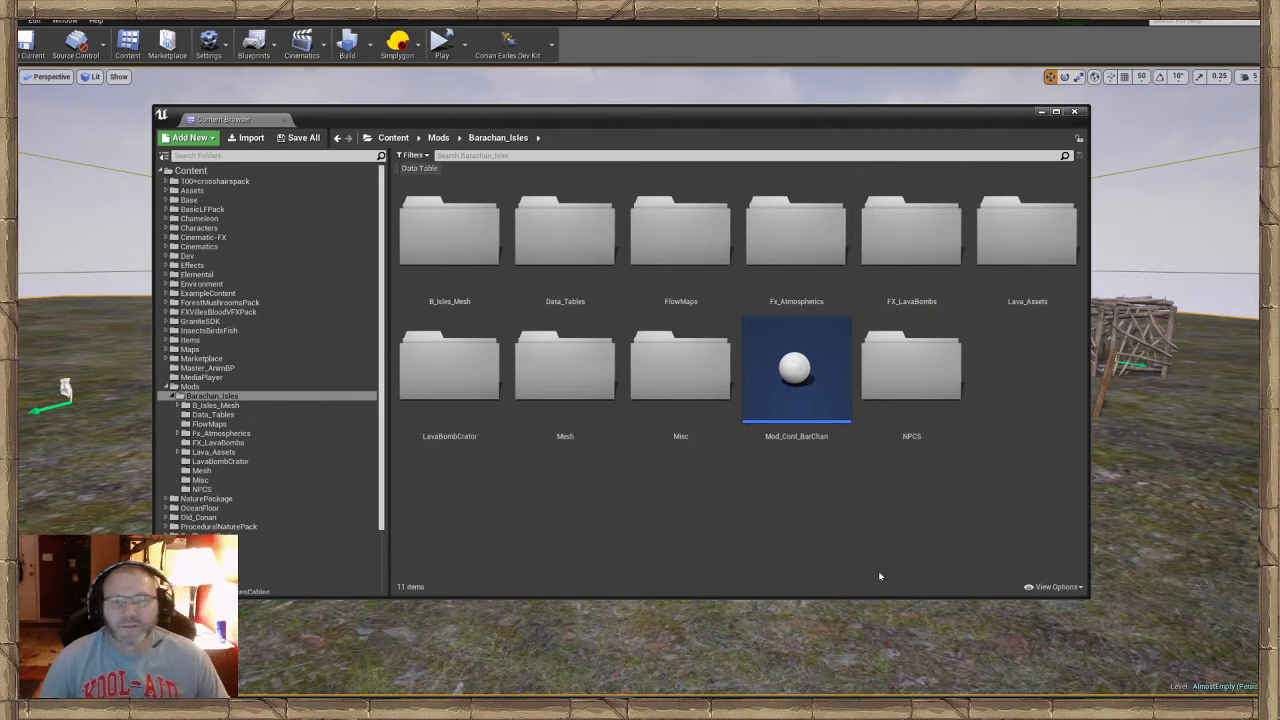
double_click(884, 383)
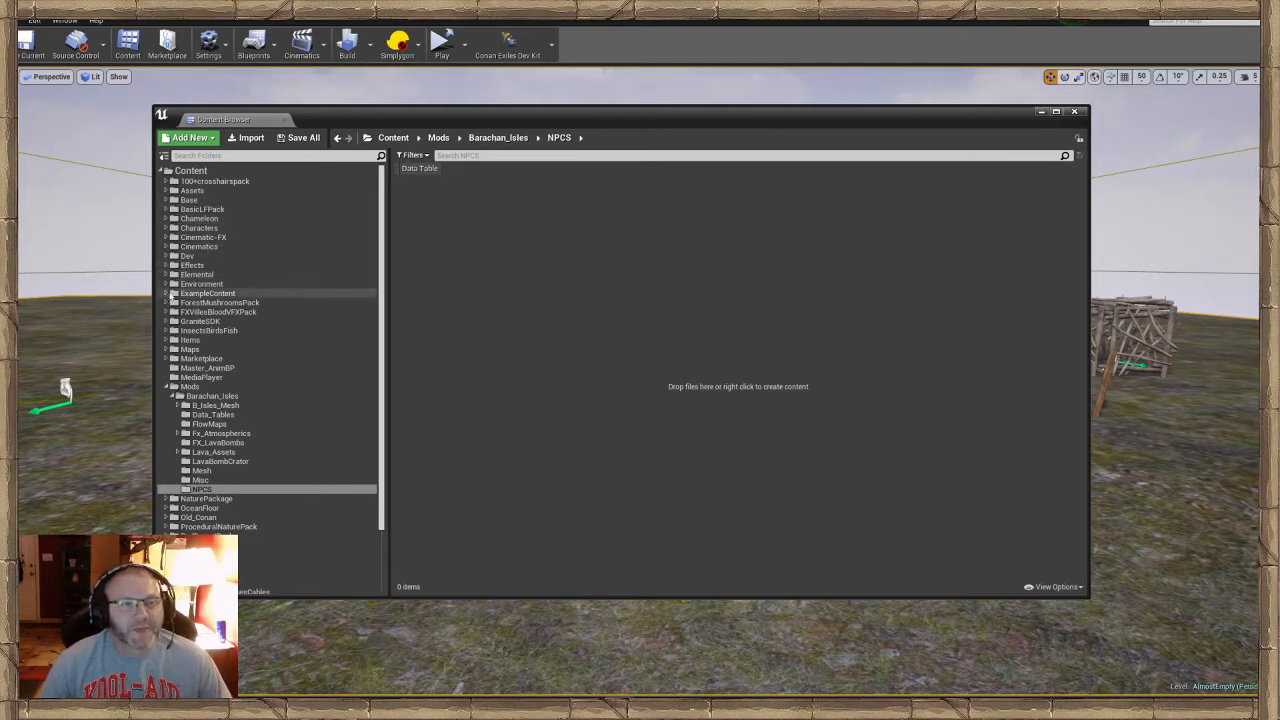
Open the Blueprints folder of the Undead creatures under Characters/NPCs in the game content
left_click(168, 388)
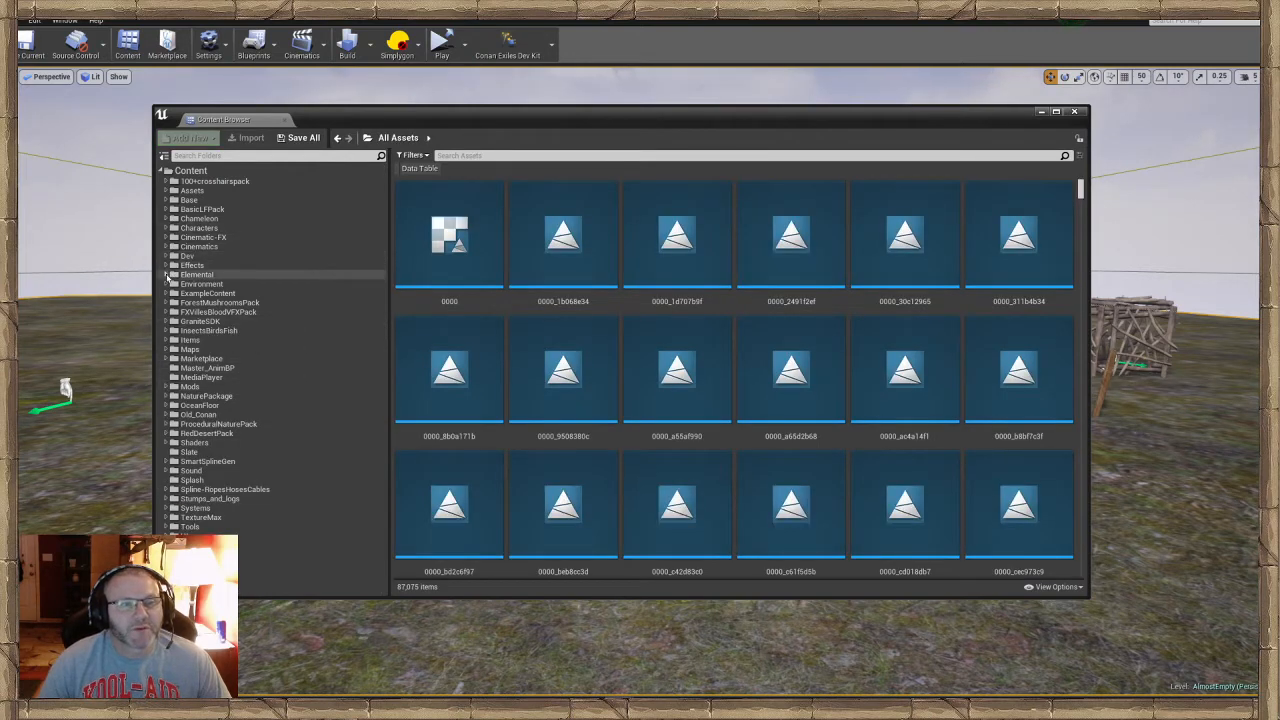
left_click(167, 228)
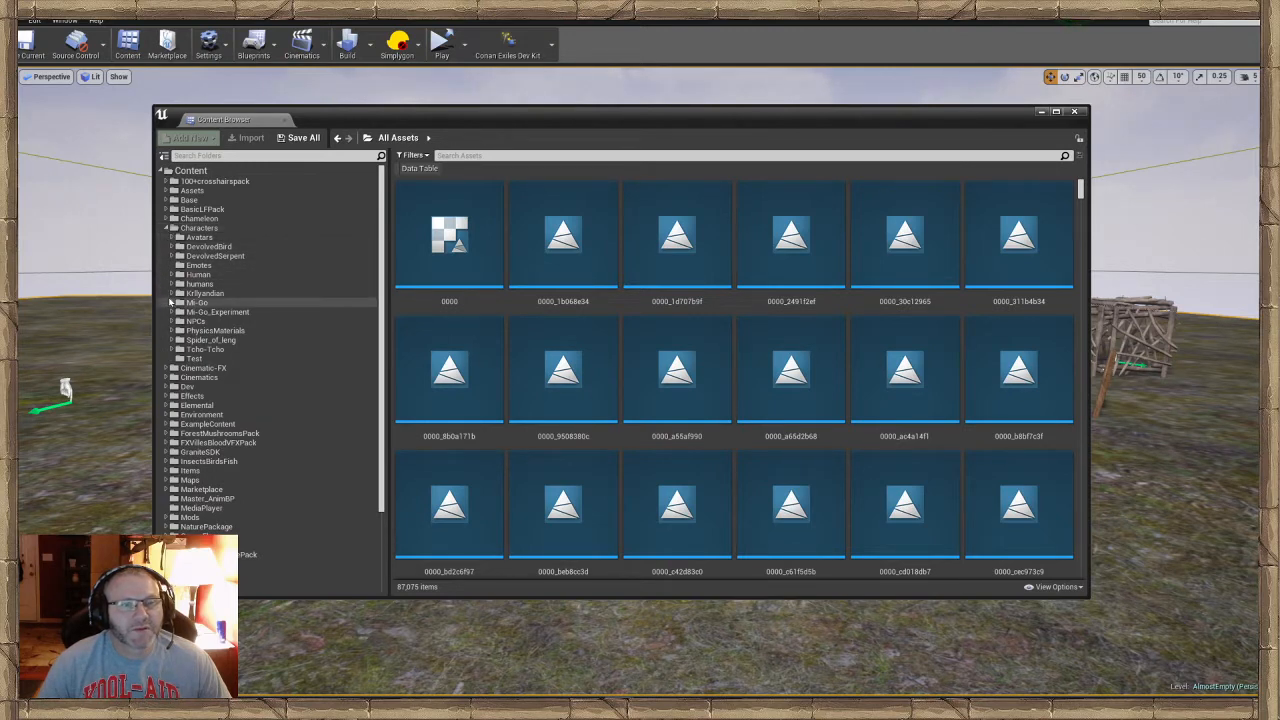
left_click(174, 321)
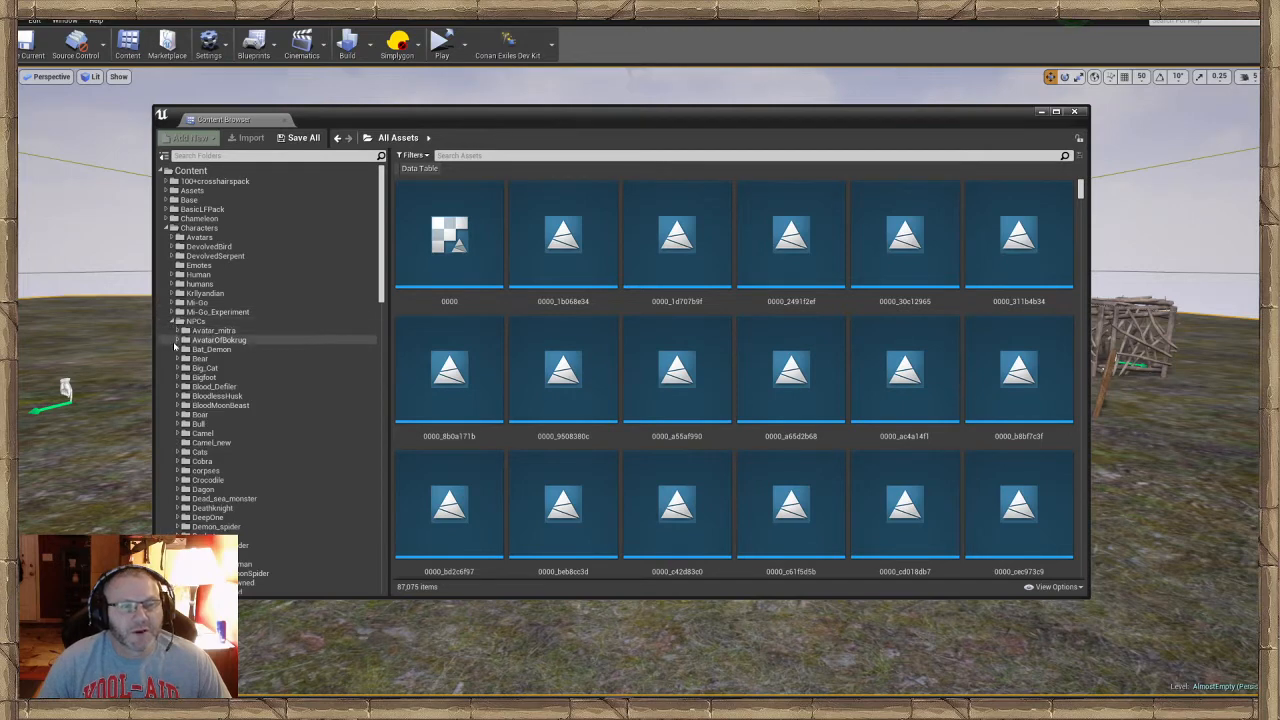
scroll(205, 420, "down", 3)
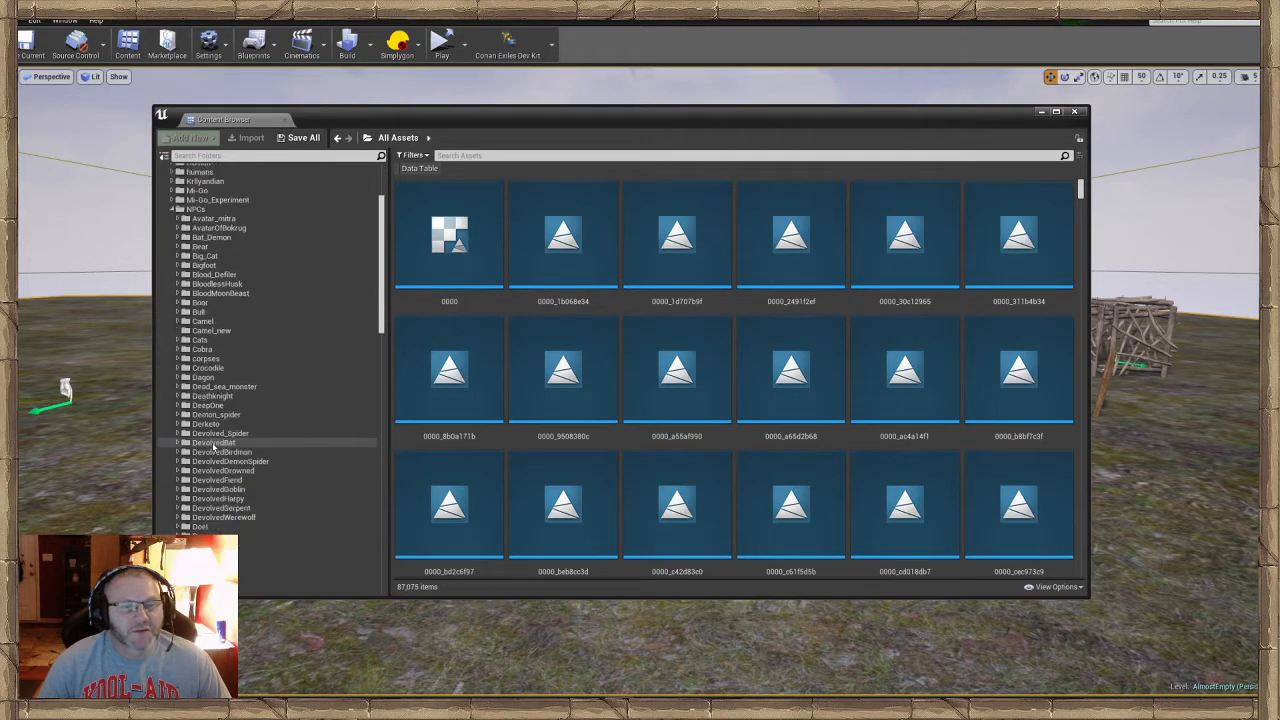
scroll(200, 446, "down", 2)
scroll(203, 451, "down", 5)
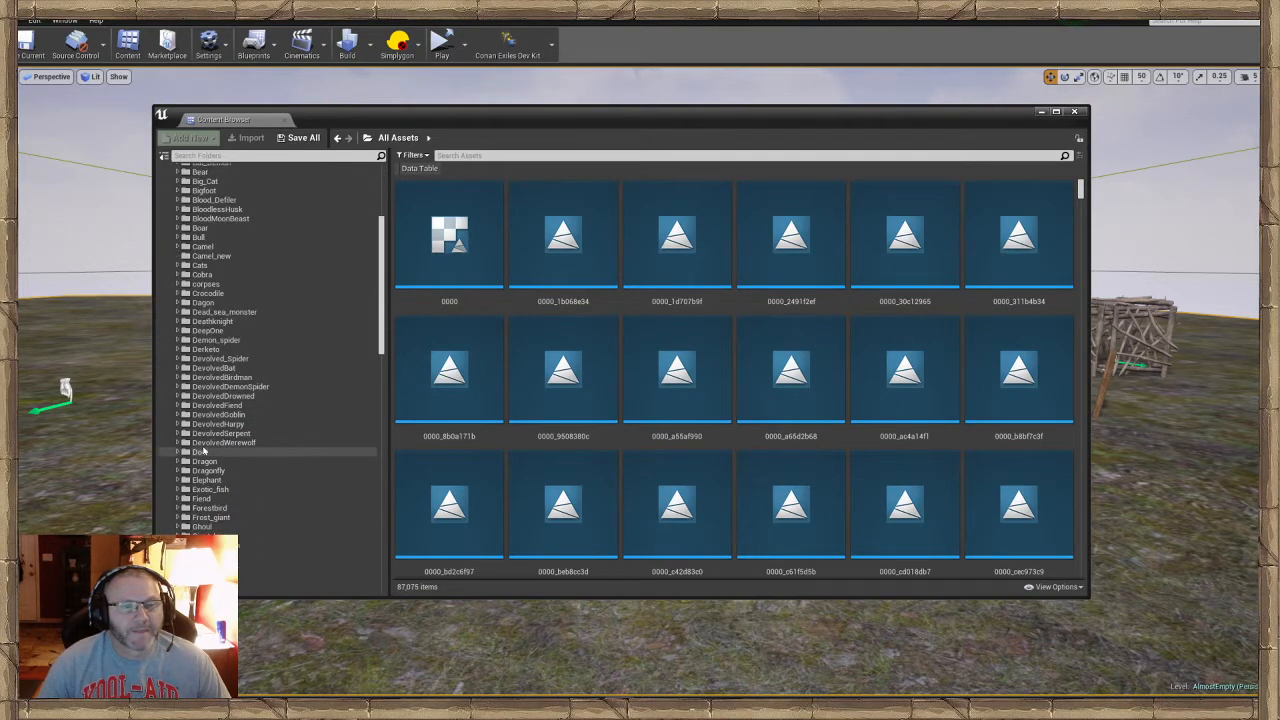
scroll(203, 451, "down", 5)
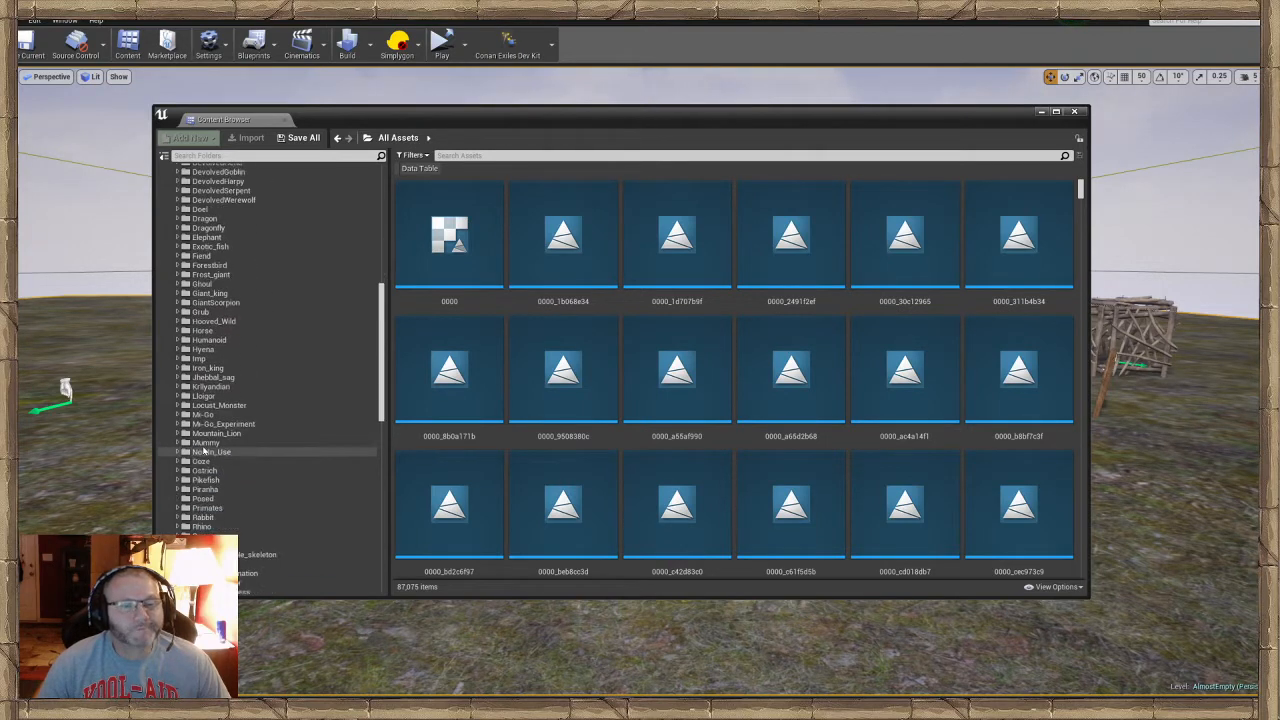
scroll(203, 451, "down", 2)
scroll(204, 451, "down", 2)
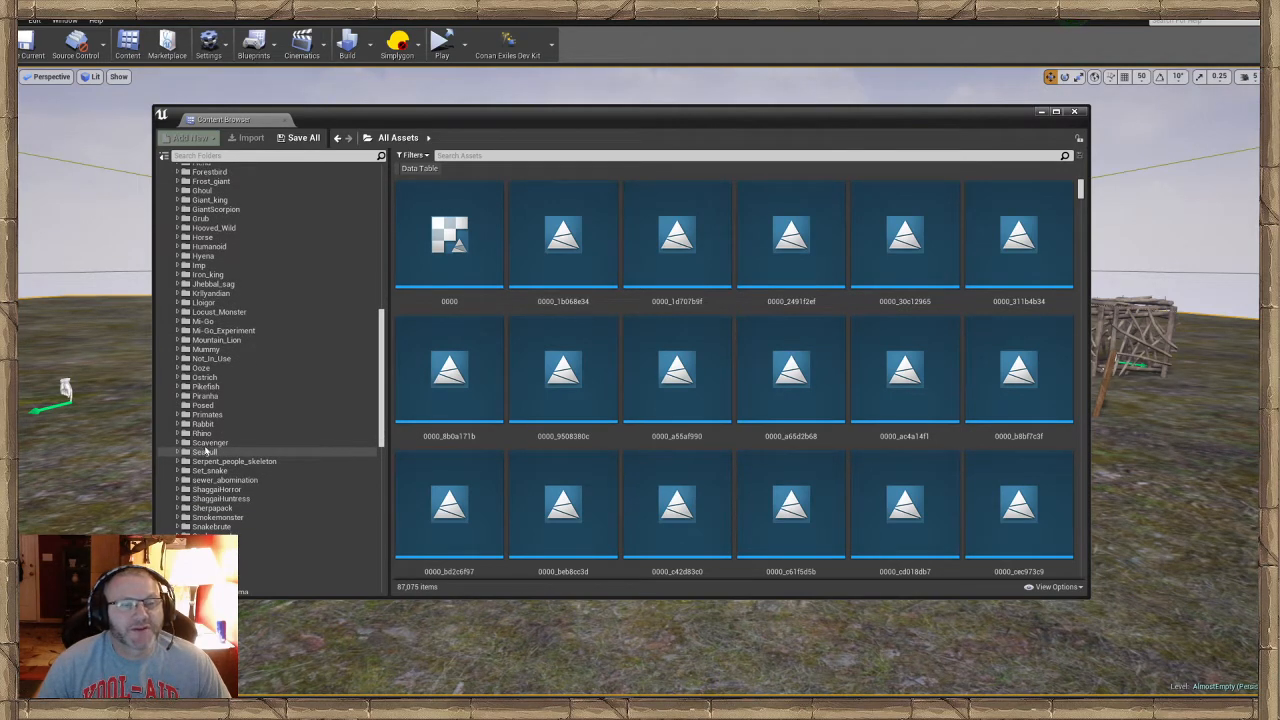
scroll(204, 451, "down", 2)
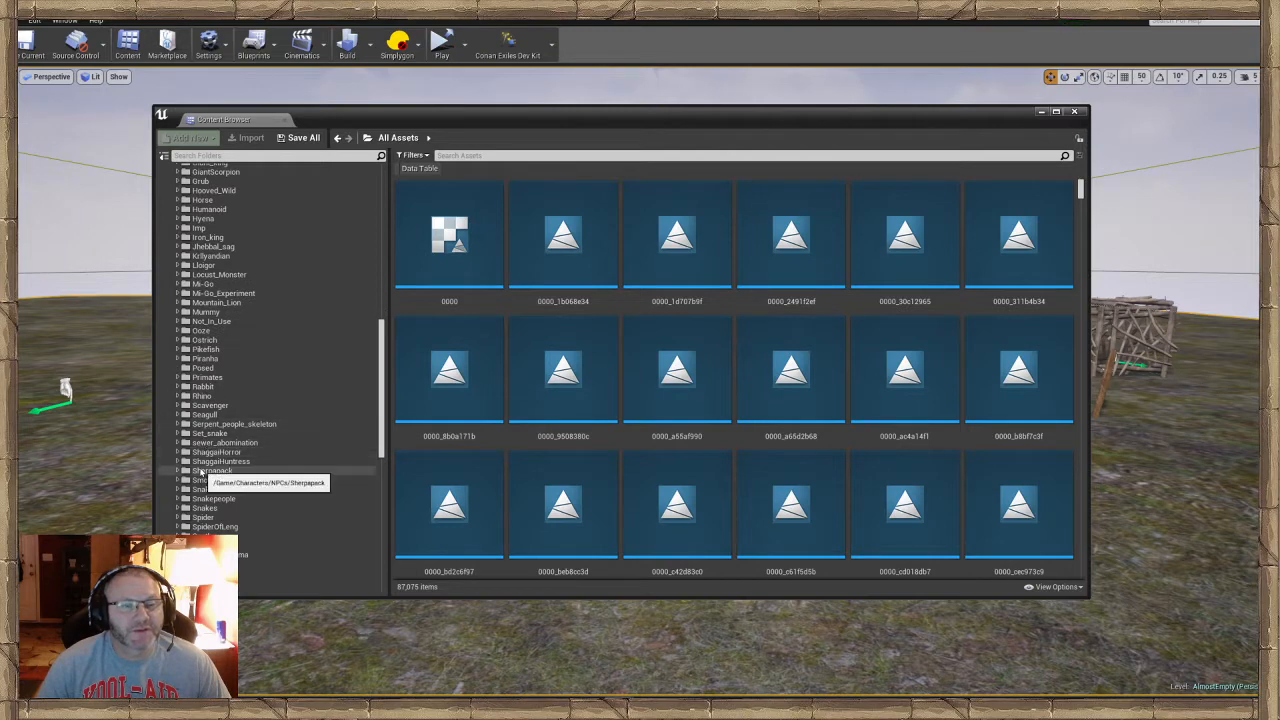
scroll(204, 471, "down", 3)
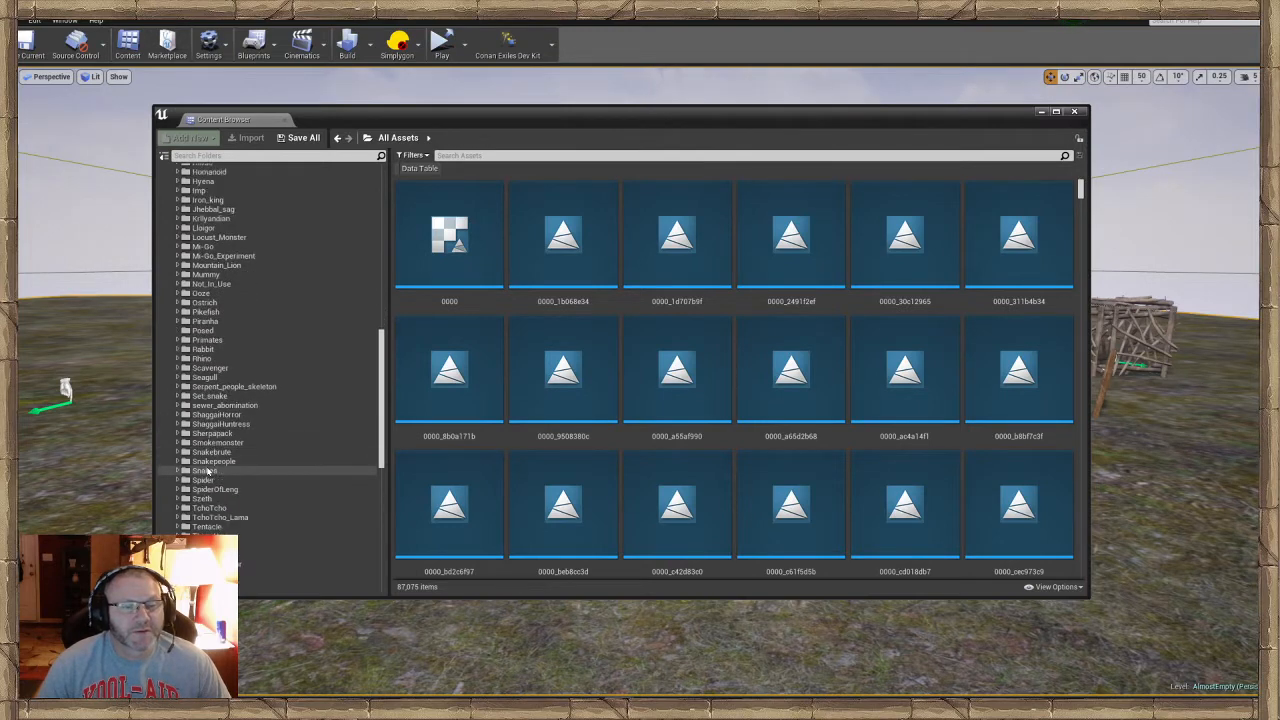
left_click(210, 536)
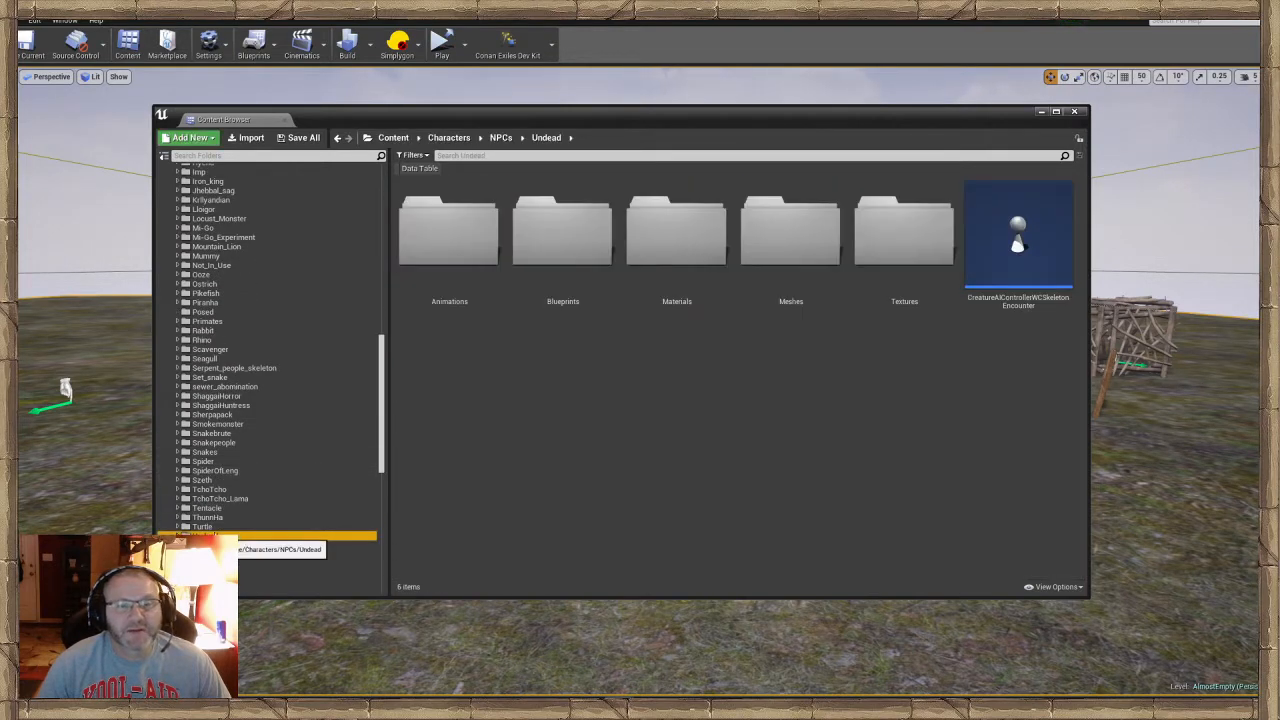
double_click(546, 271)
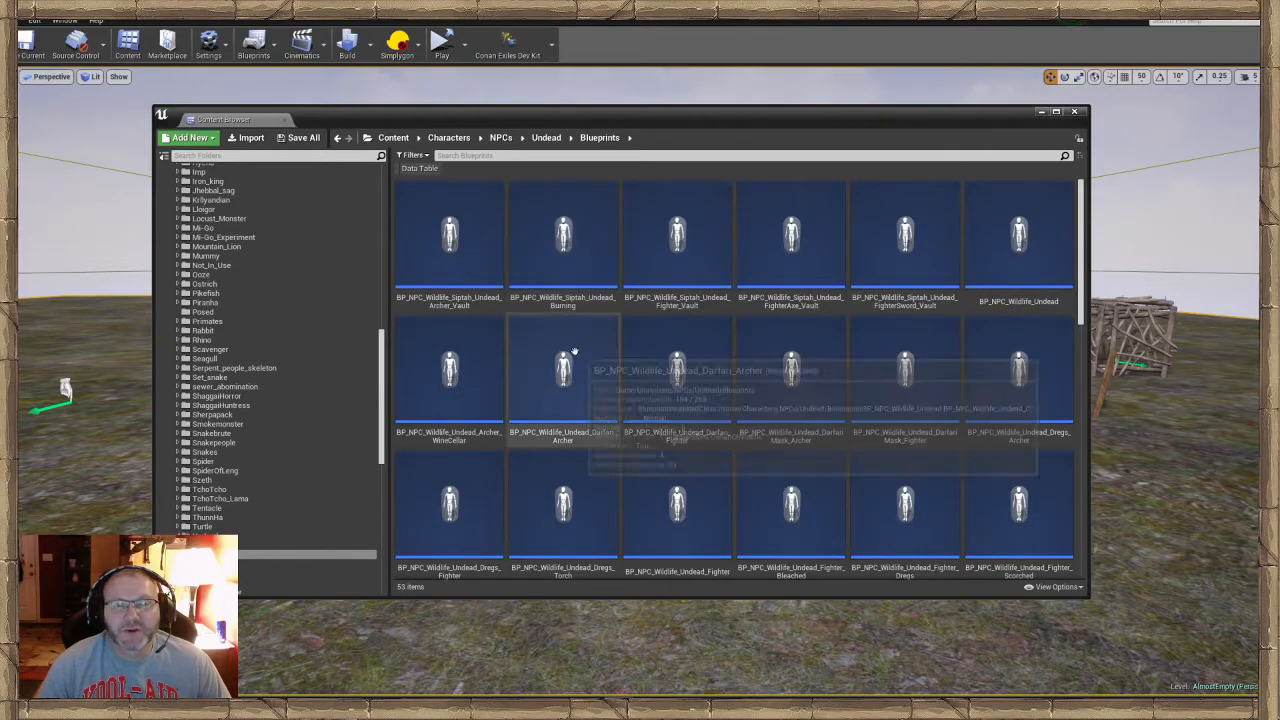
Look through the undead NPC blueprints and select BP_NPC_Wildlife_Undead_Stygian2
scroll(617, 433, "down", 3)
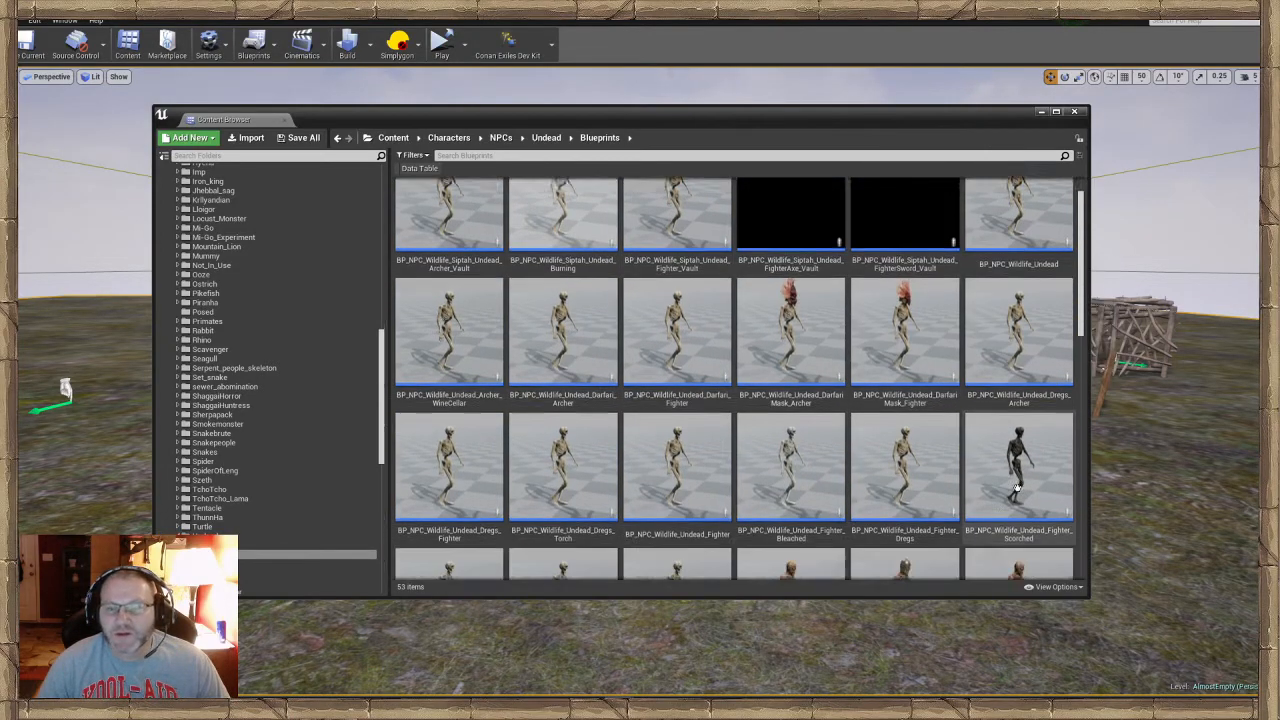
scroll(617, 433, "down", 8)
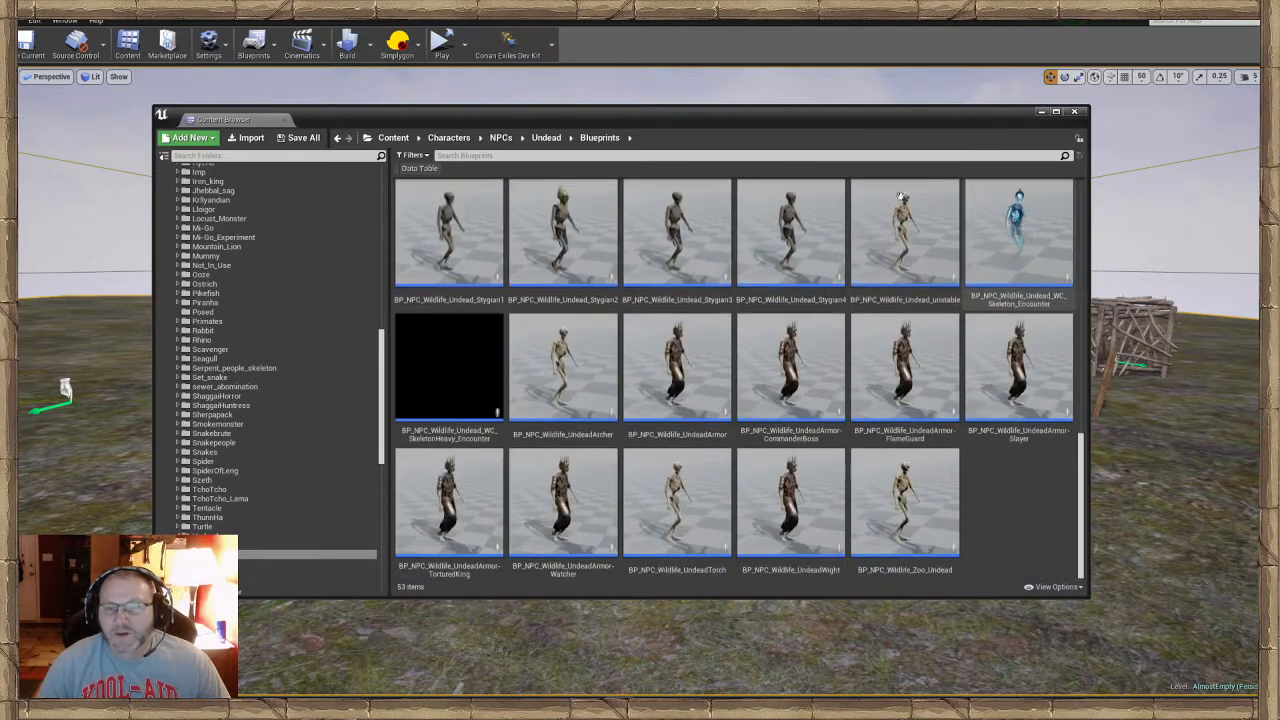
scroll(583, 392, "up", 2)
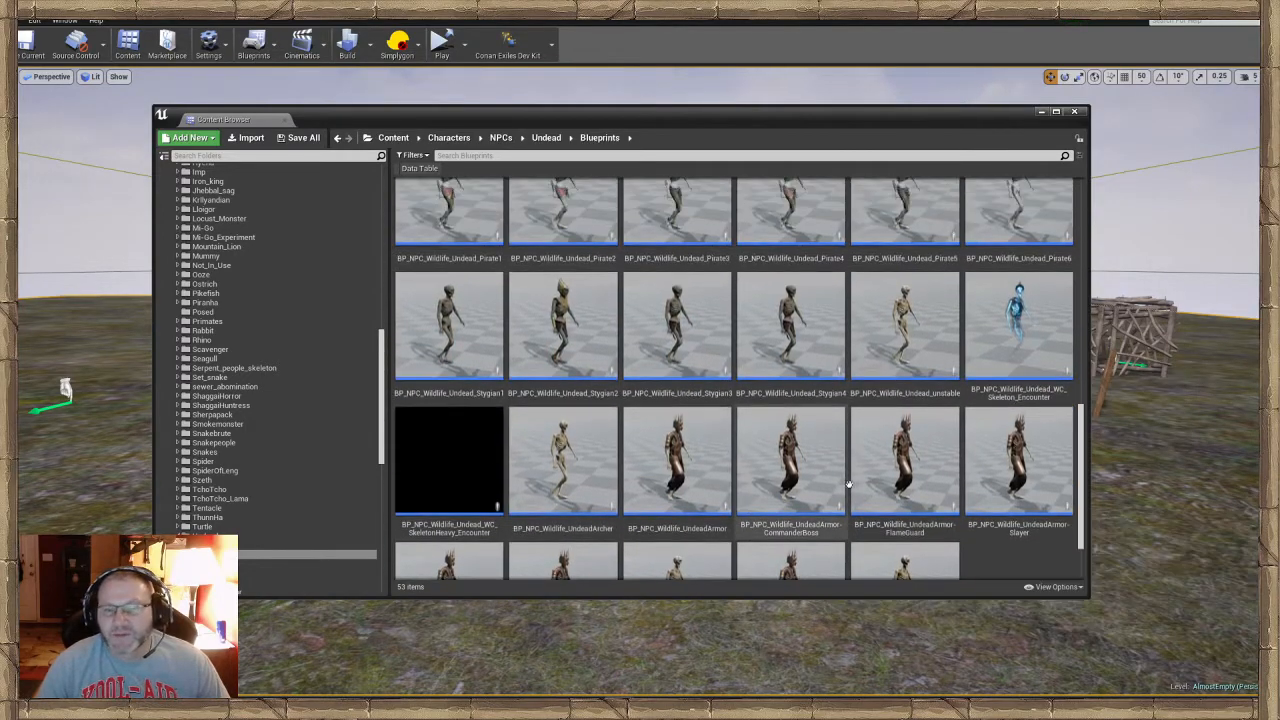
scroll(583, 392, "up", 2)
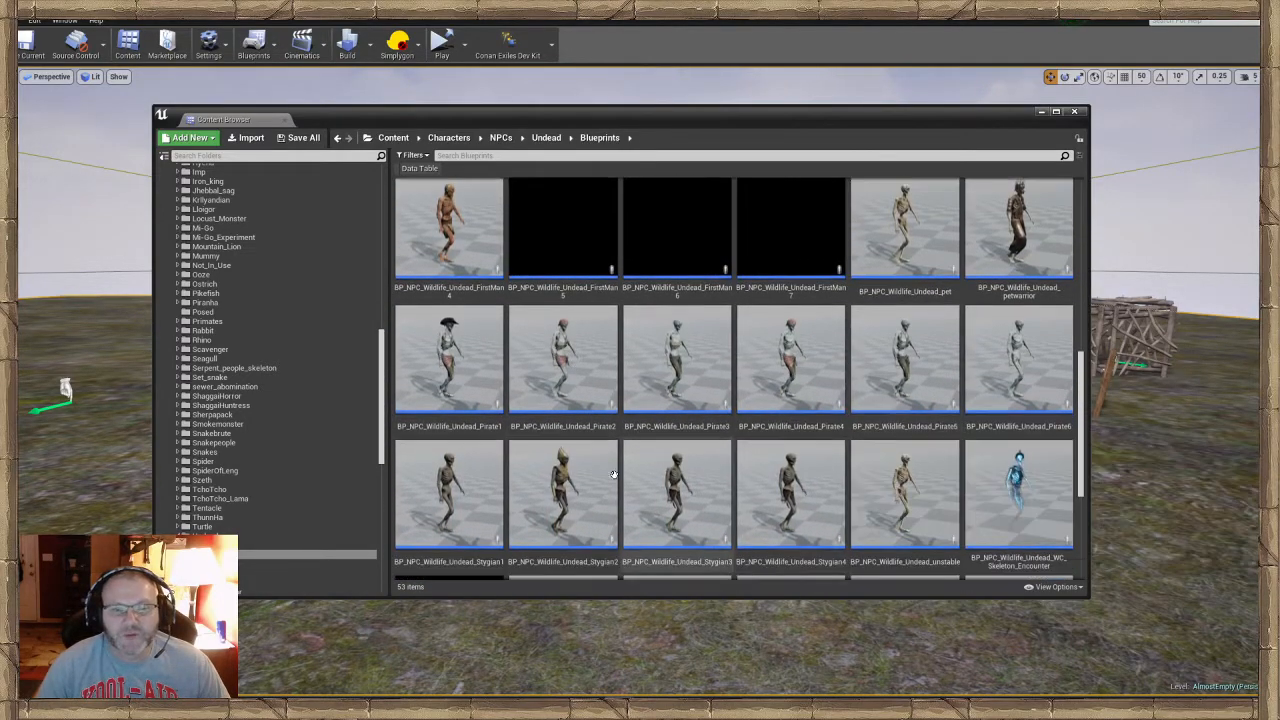
scroll(857, 477, "down", 2)
left_click(563, 362)
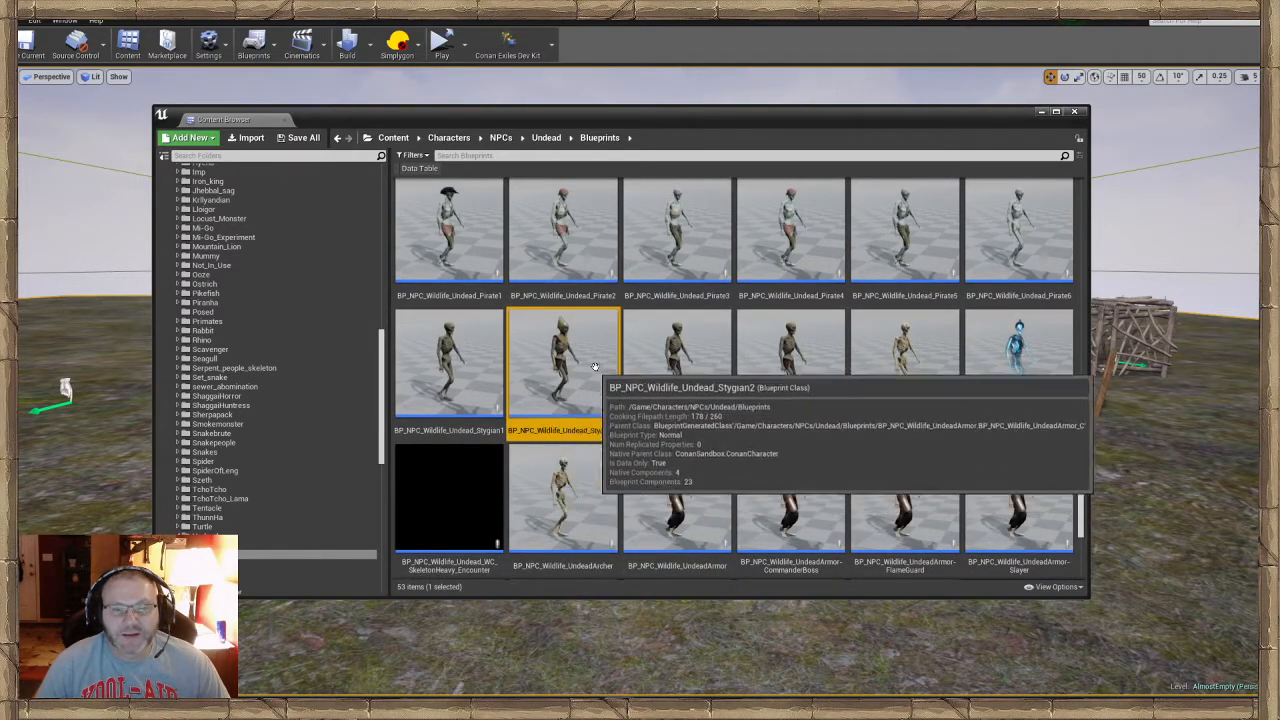
Copy BP_NPC_Wildlife_Undead_Stygian2 into the NPCS folder of the Barachan_Isles mod and open that folder
left_click(381, 432)
left_click_drag(381, 432, 370, 561)
left_click(168, 424)
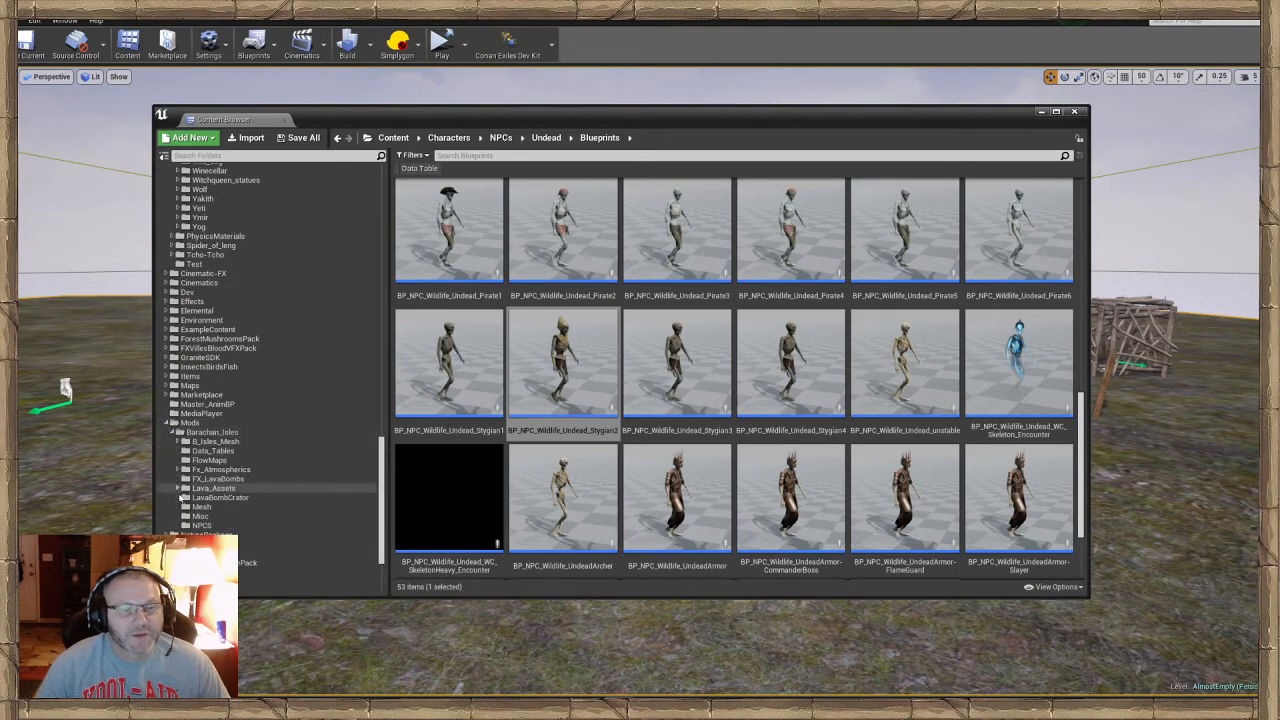
left_click(540, 388)
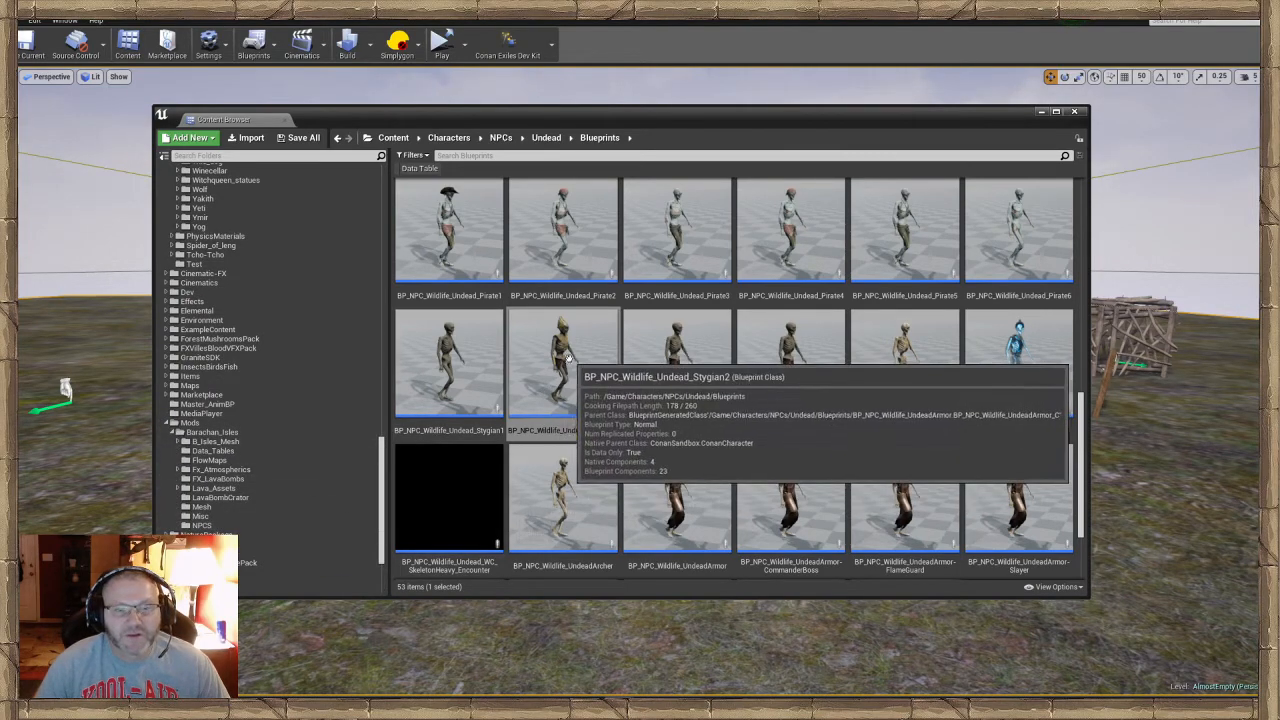
left_click_drag(540, 388, 277, 525)
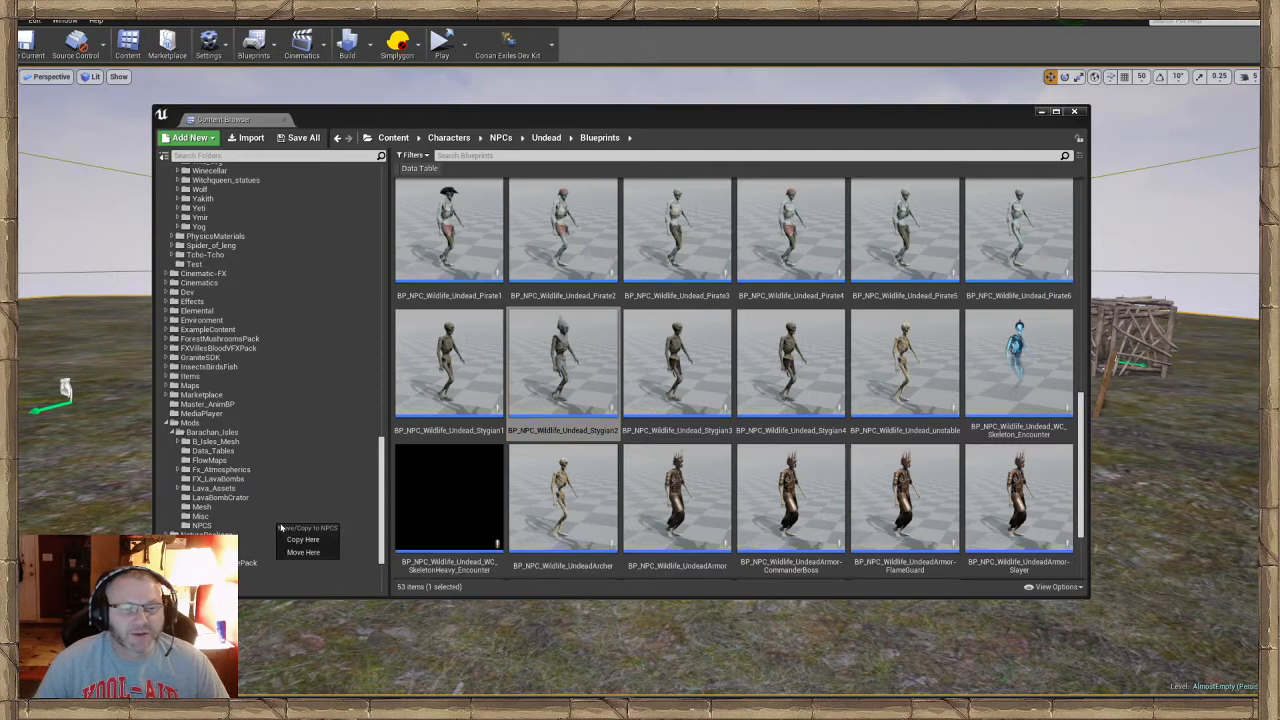
left_click(304, 541)
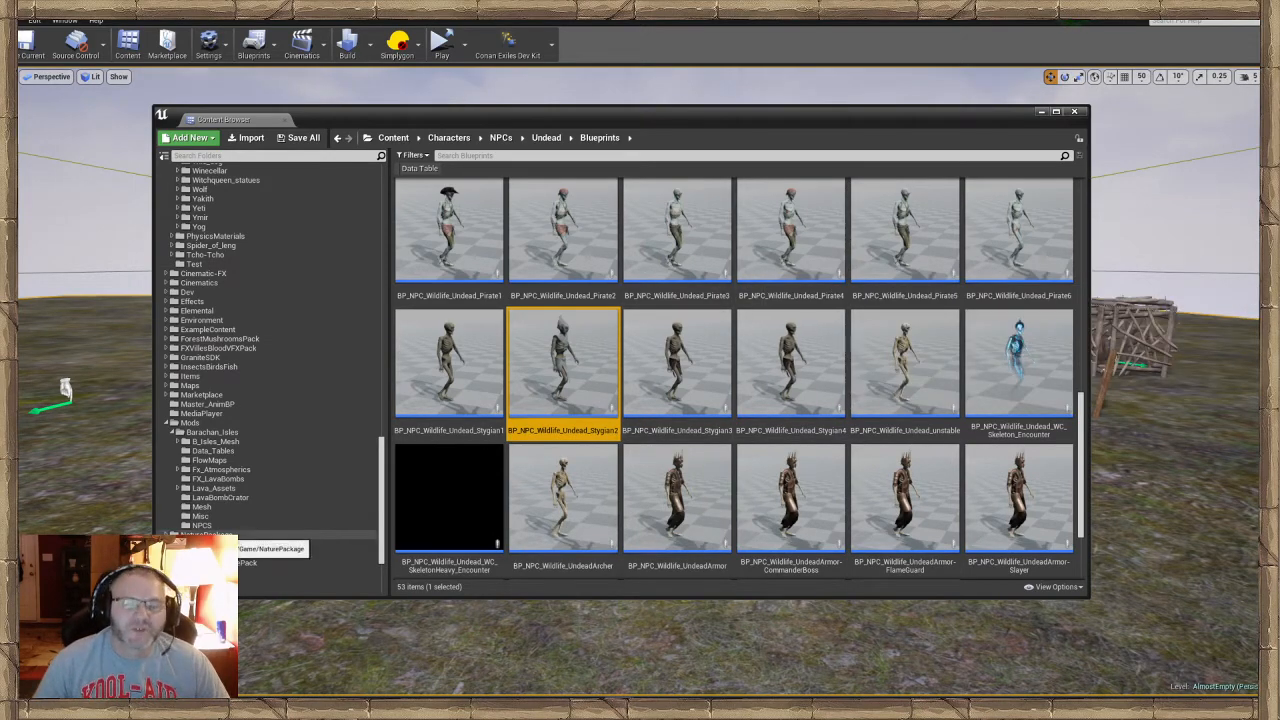
left_click(201, 525)
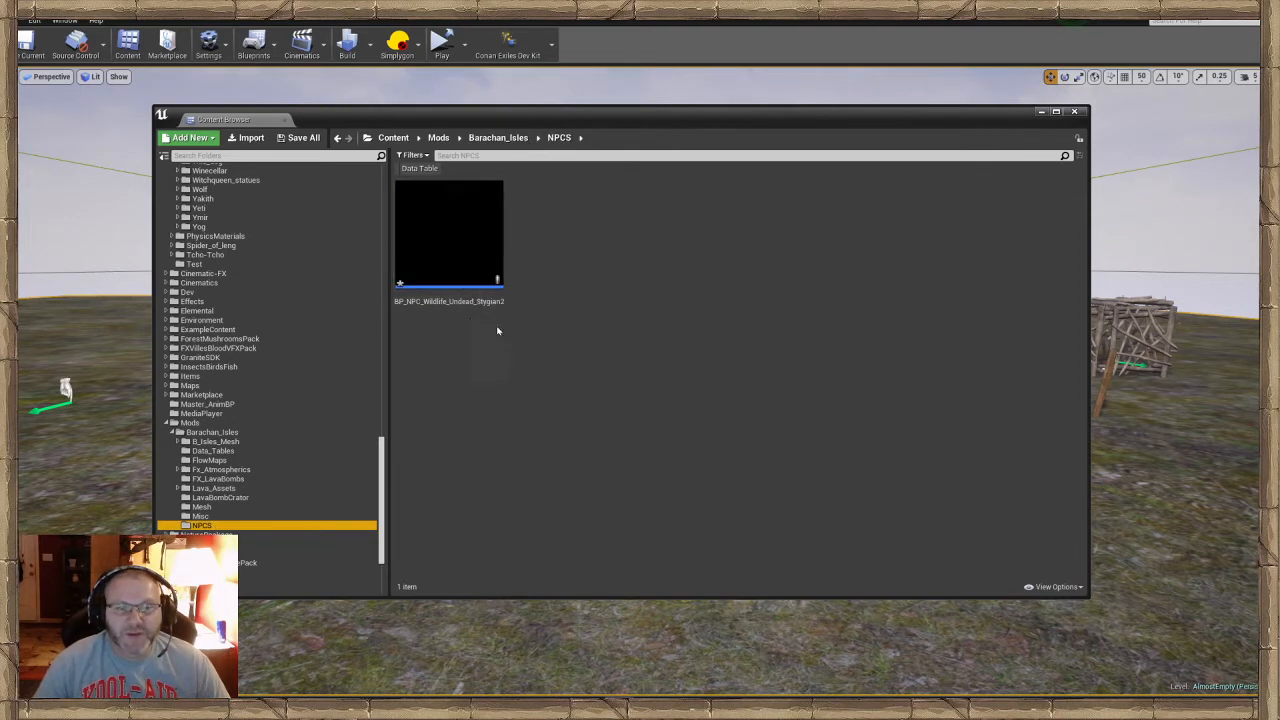
Rename the copied undead blueprint as BP_NPC_Wildlife_Undead_Tut_A
right_click(466, 272)
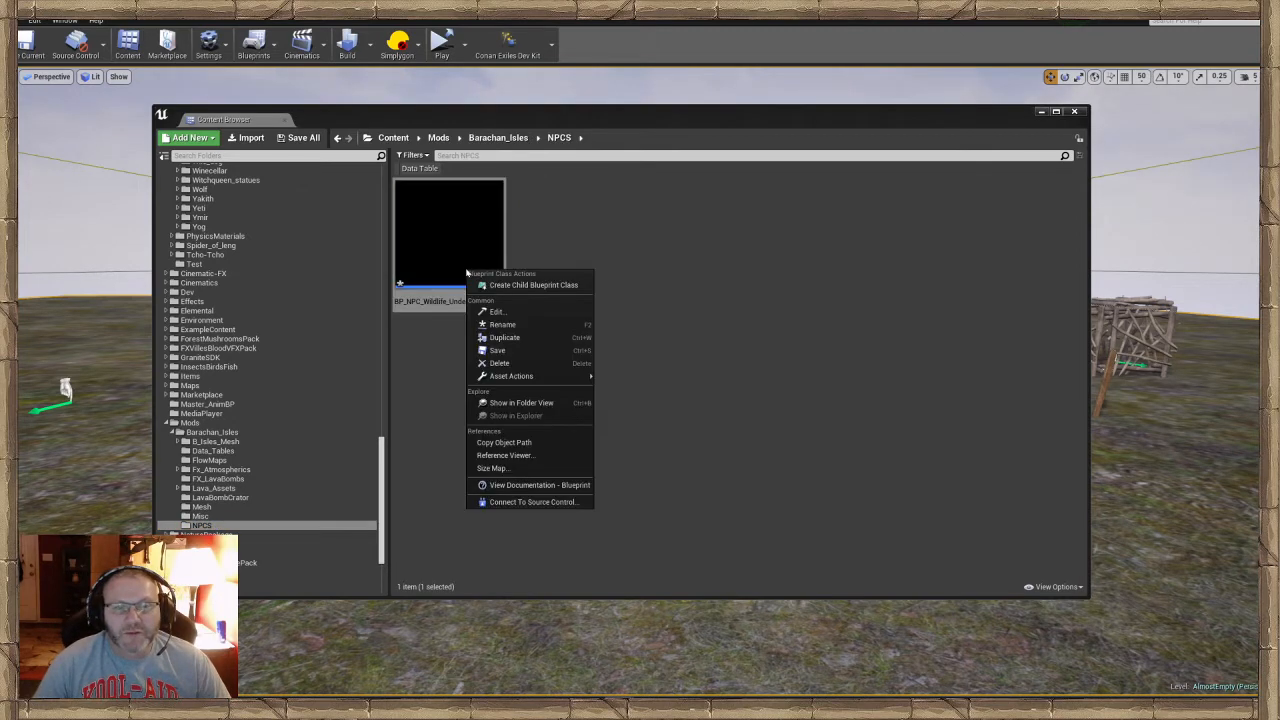
left_click(502, 324)
key("End")
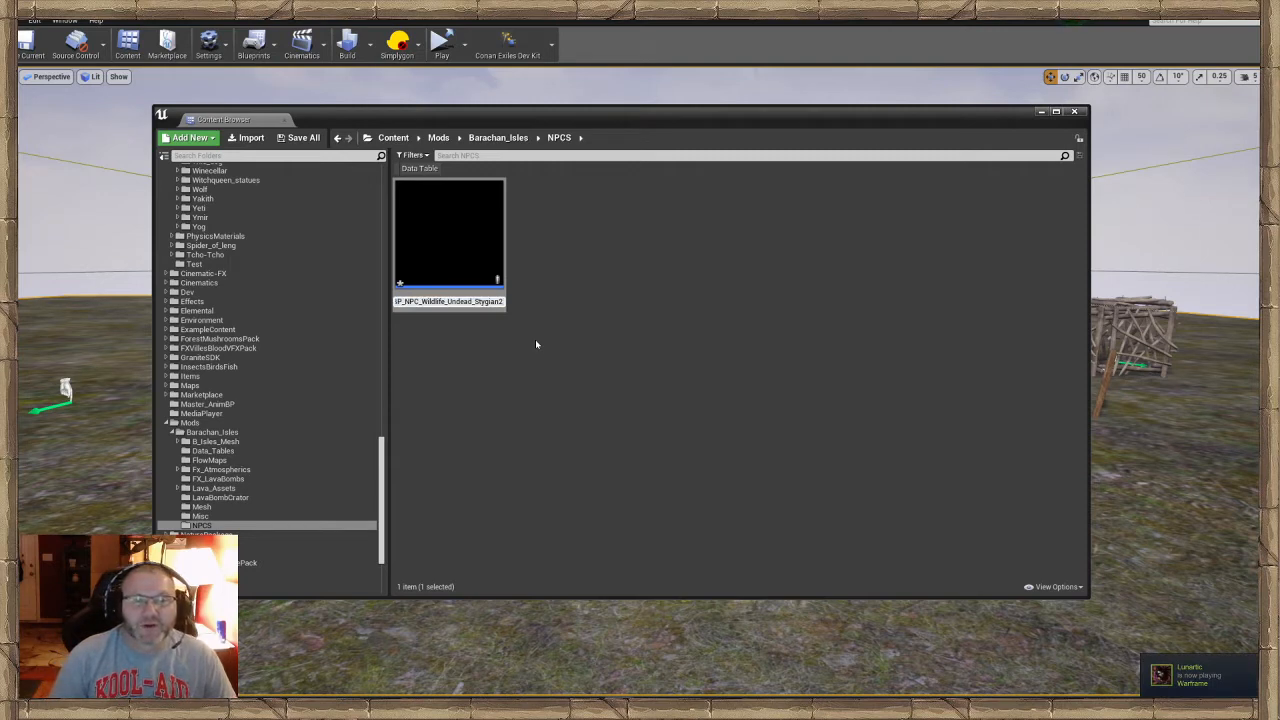
key("BackSpace")
key("BackSpace")
key("BackSpace")
key("BackSpace")
key("BackSpace")
key("BackSpace")
key("BackSpace")
key("BackSpace")
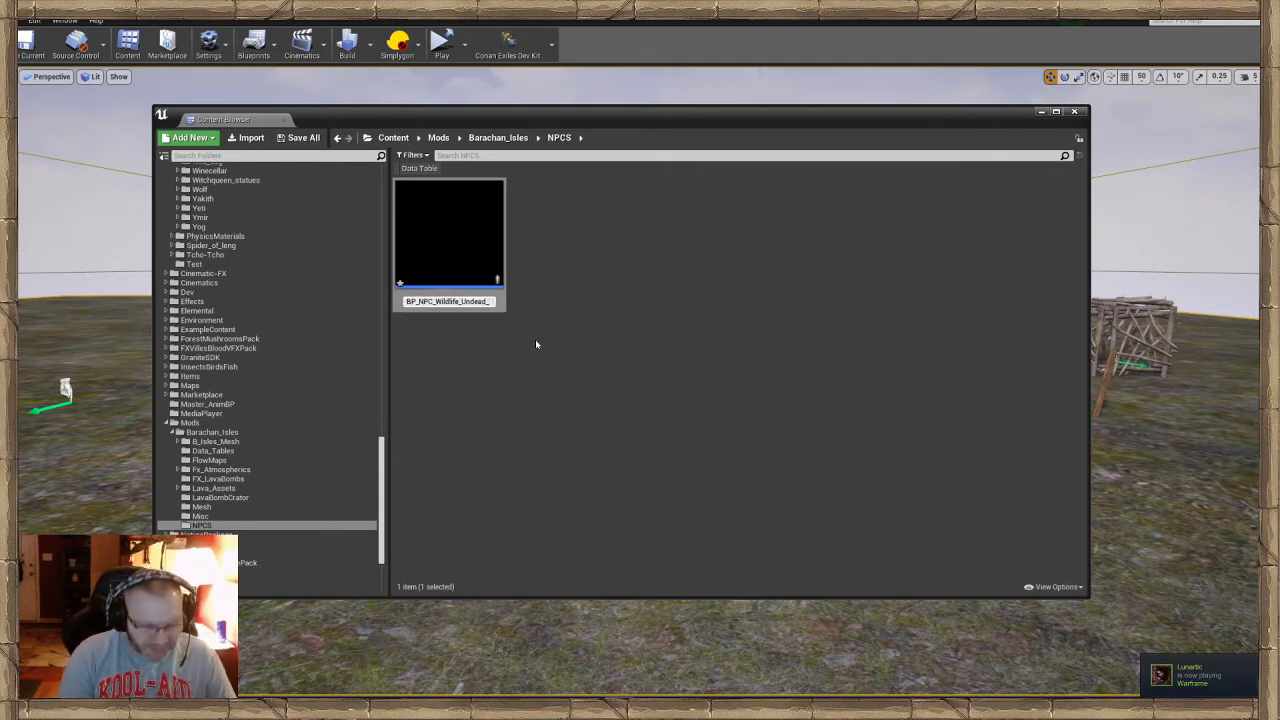
type("Tut_")
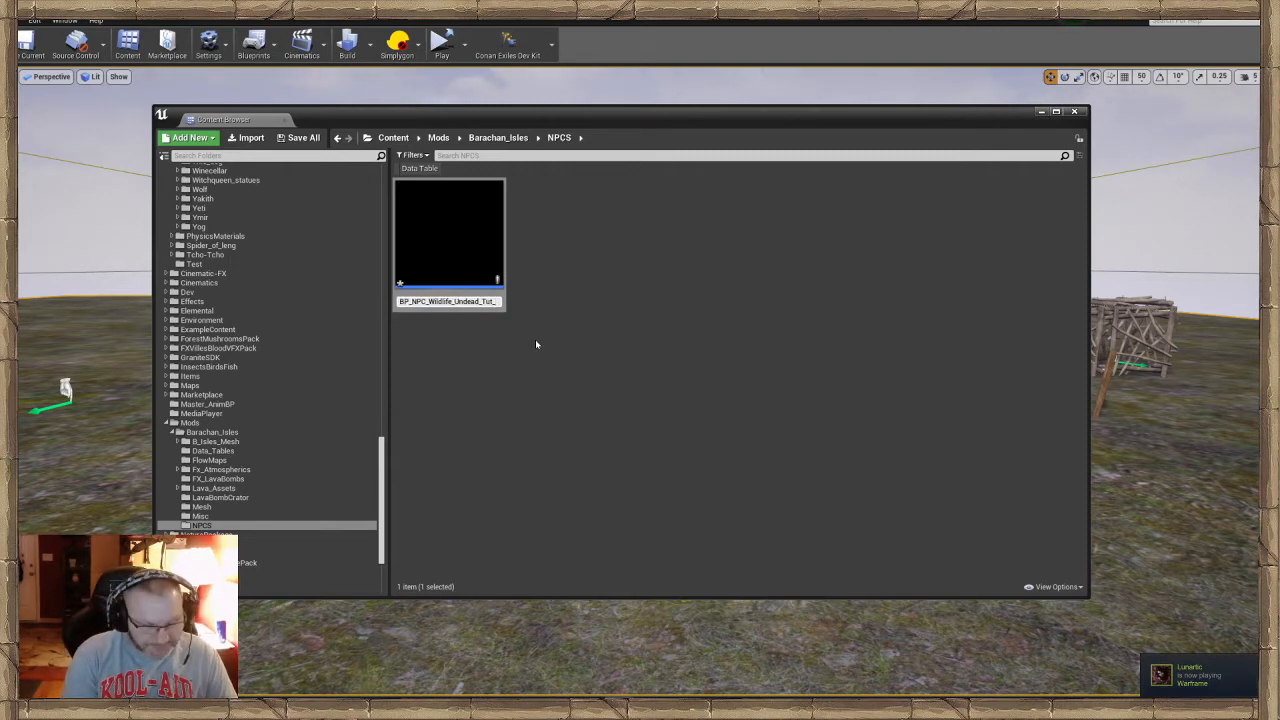
type("1")
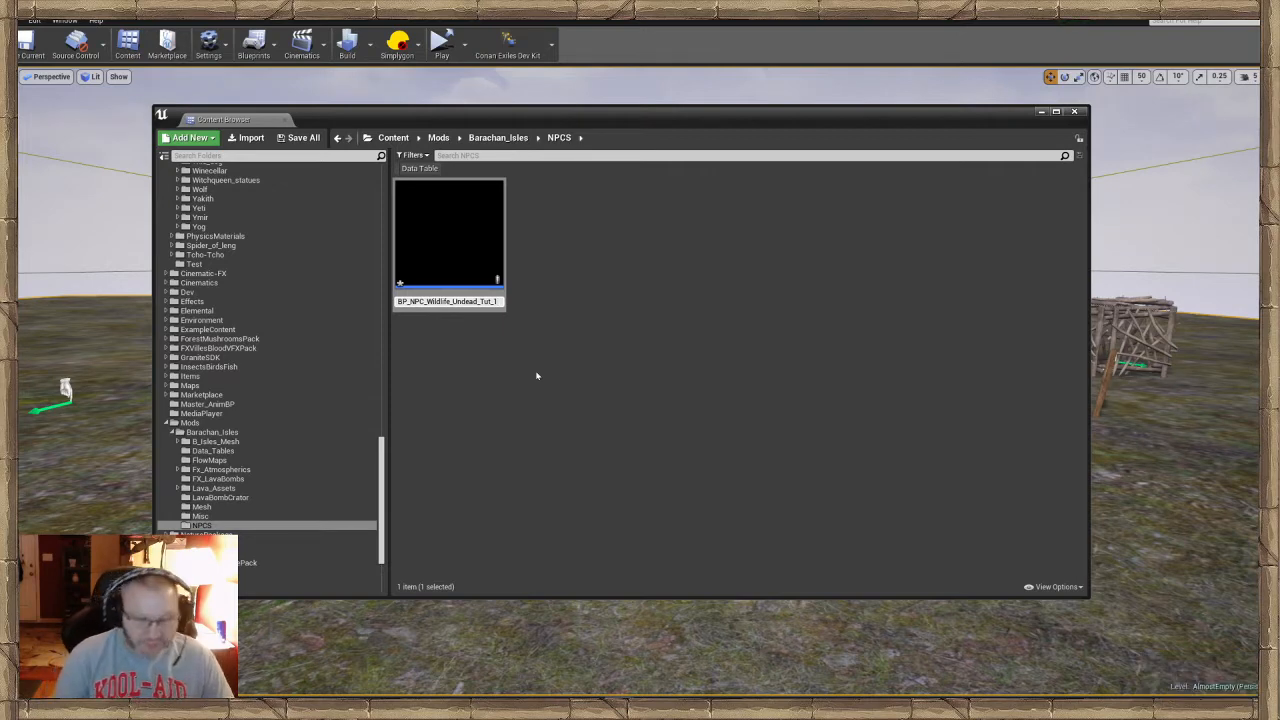
key("BackSpace")
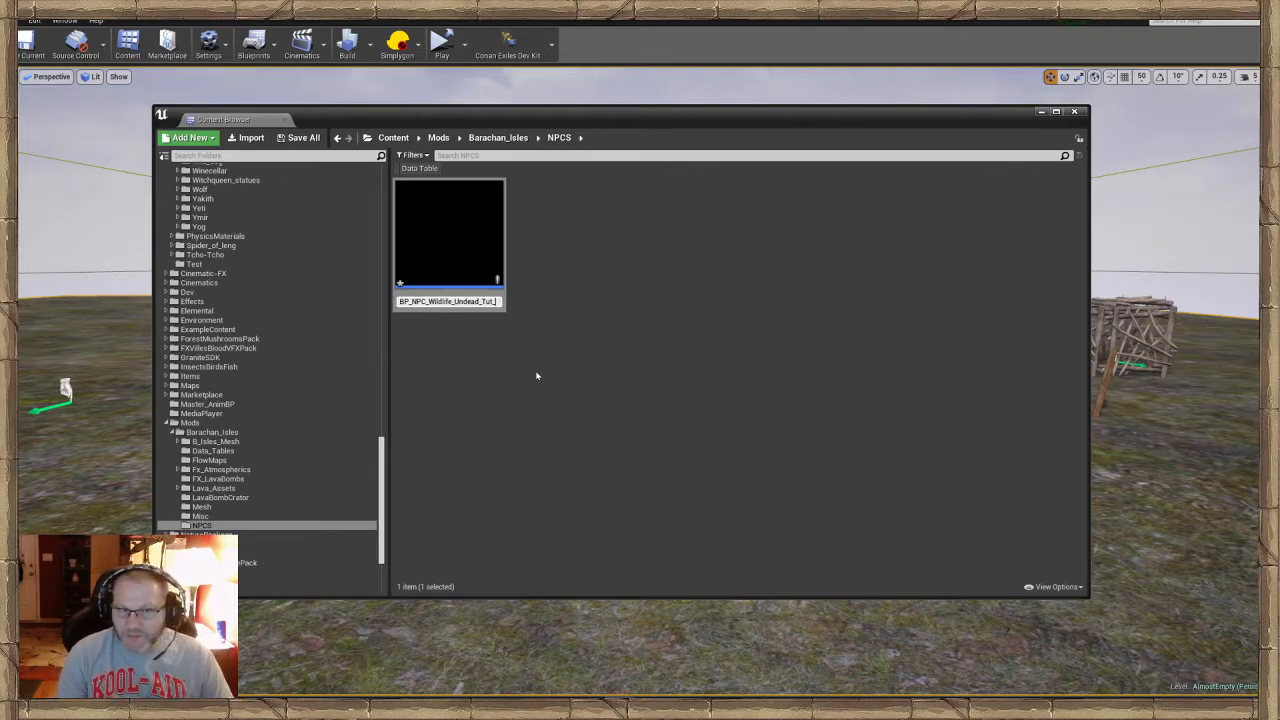
type("A")
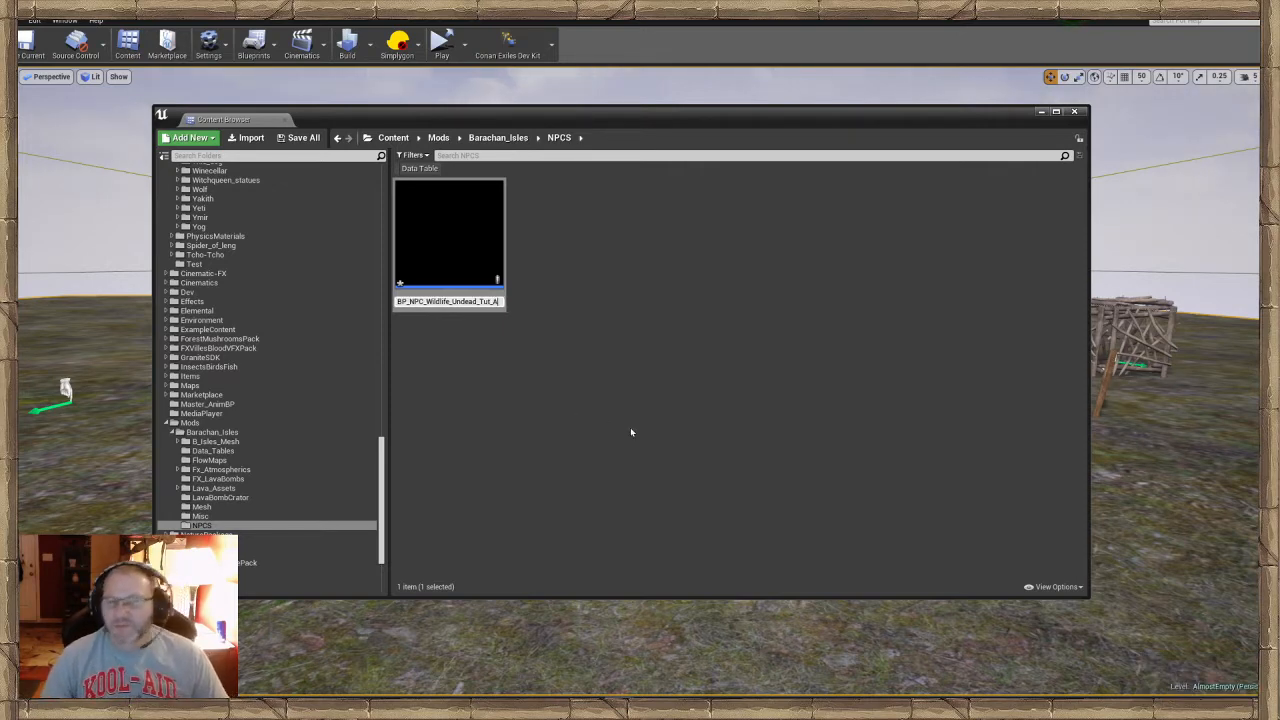
key("Return")
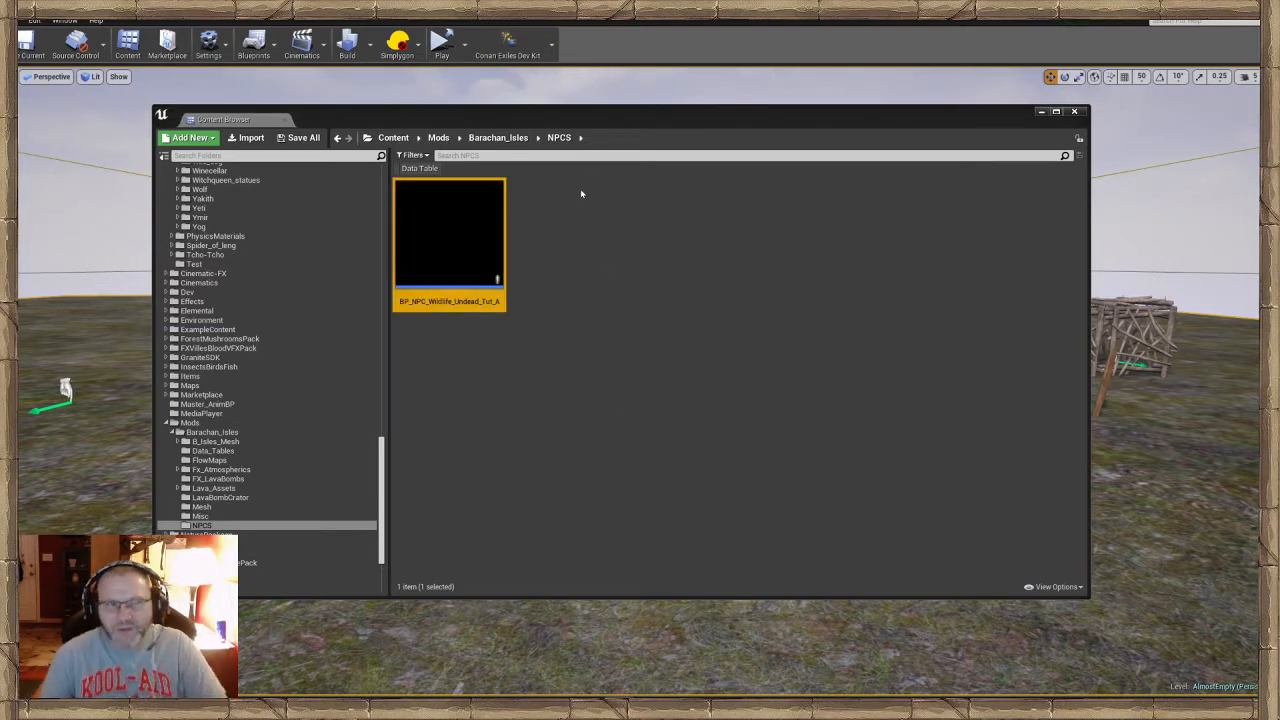
Open BP_NPC_Wildlife_Undead_Tut_A in the full blueprint editor and move its window clear to work in
double_click(466, 272)
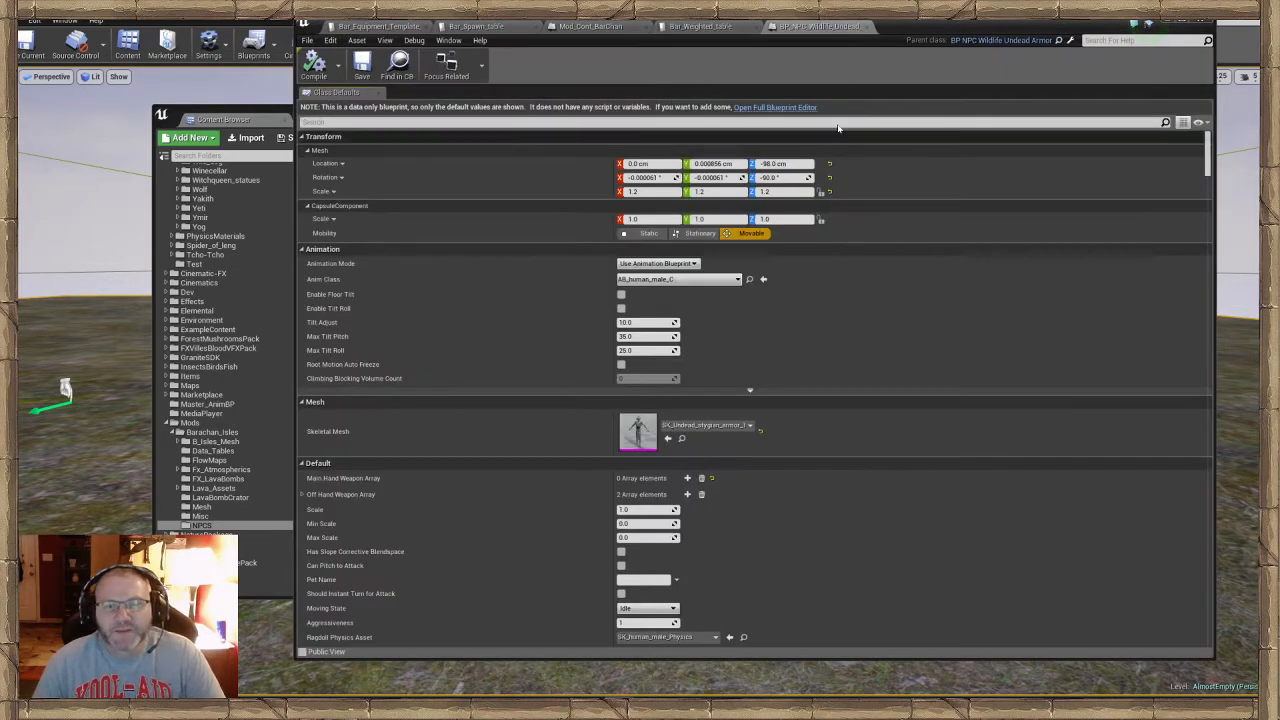
left_click_drag(899, 28, 762, 35)
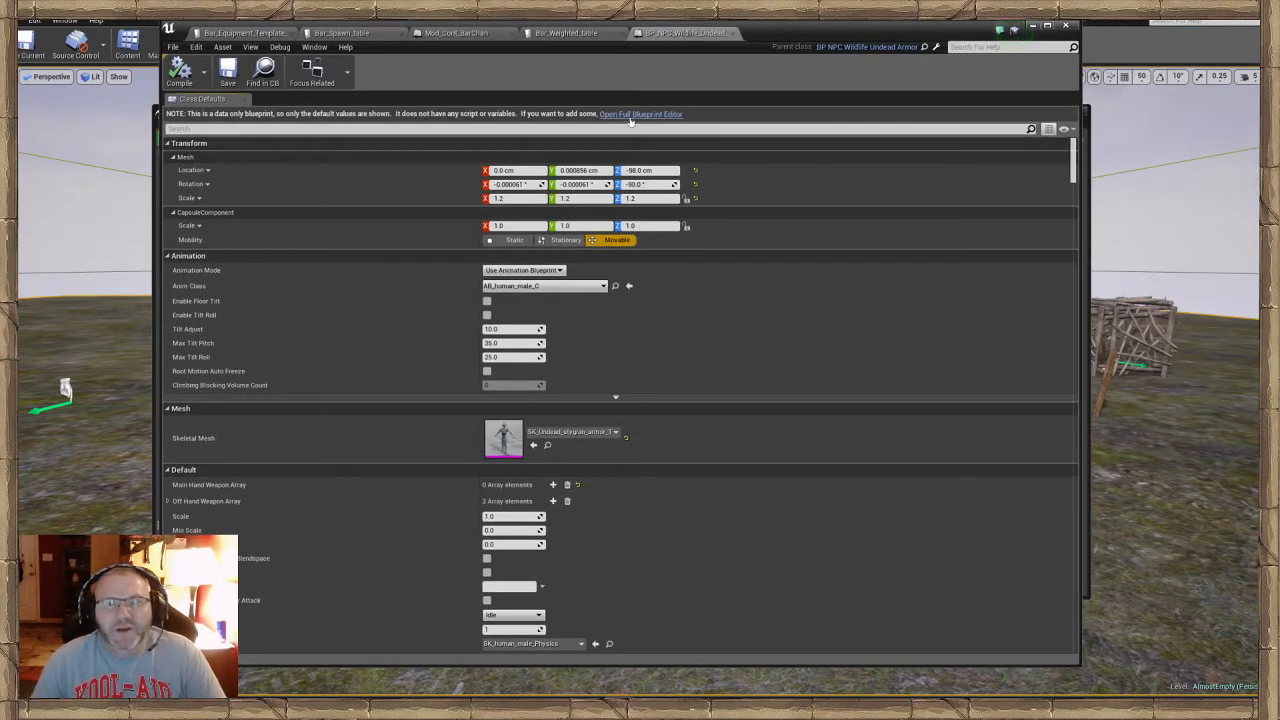
left_click(640, 116)
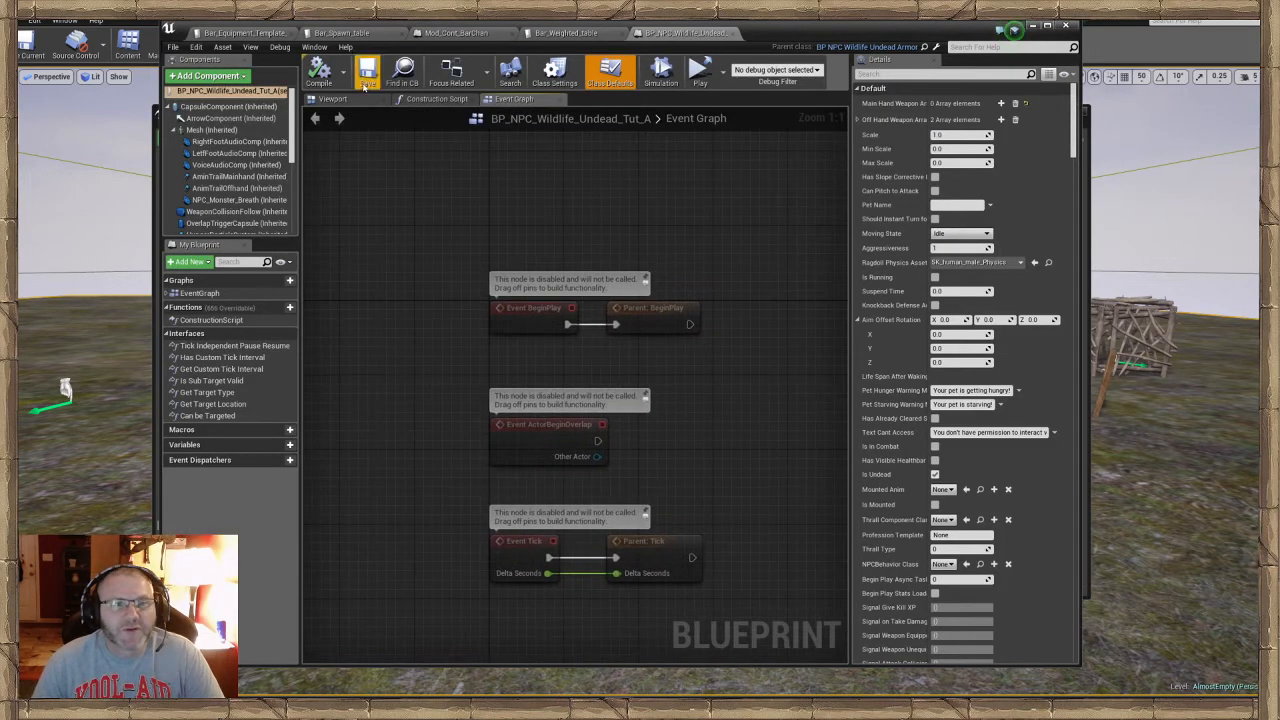
Show the undead NPC's 3D preview and examine its armoured body from the front and the side
left_click(370, 102)
right_click_drag(596, 290, 656, 318)
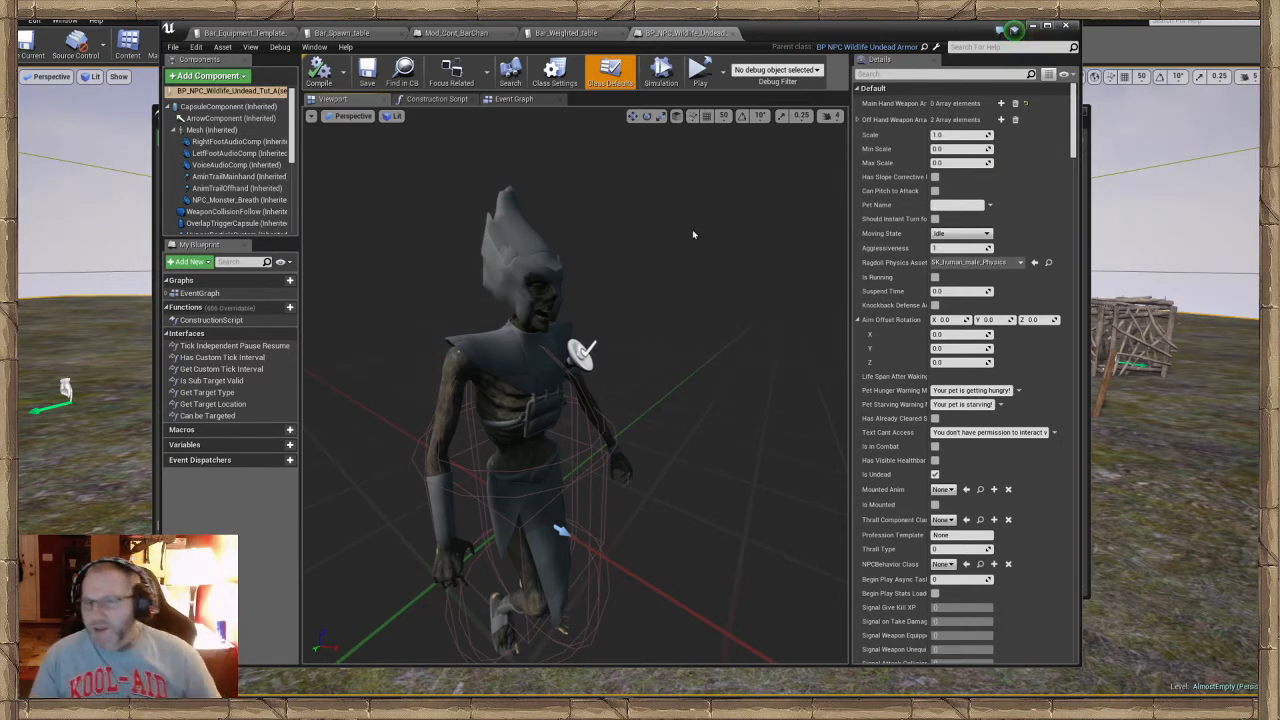
right_click_drag(571, 270, 565, 334)
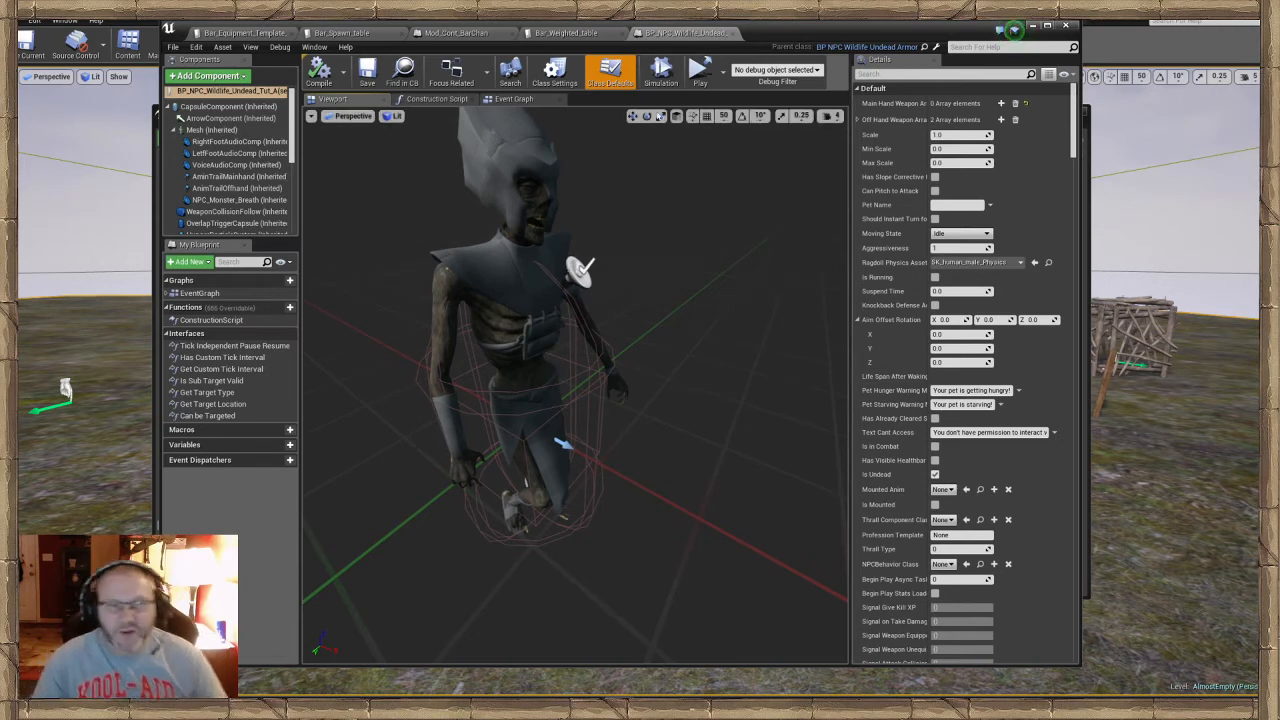
mouse_move(684, 258)
right_mouse_down()
mouse_move(570, 232)
mouse_move(680, 215)
mouse_move(650, 215)
mouse_move(690, 240)
mouse_move(672, 264)
right_mouse_up()
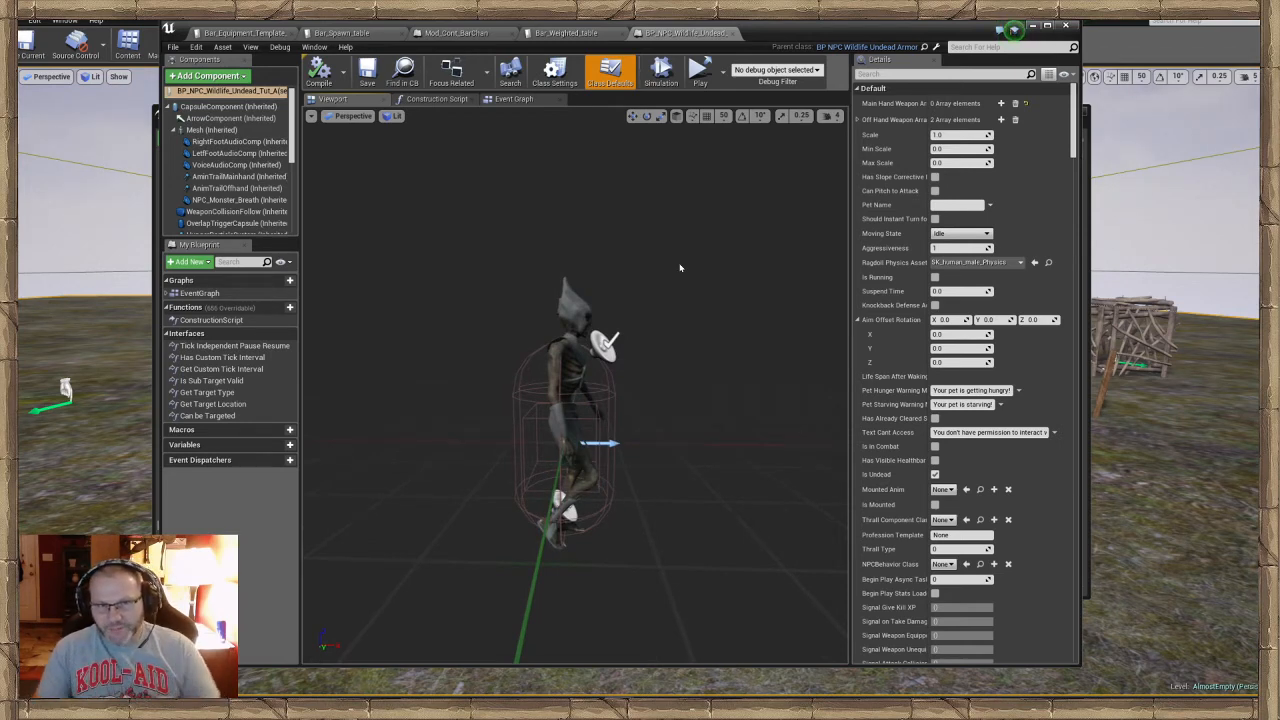
Filter the undead blueprint's details for "harve" and locate its Resource Physical Material, NPC_Undead, among the project assets
mouse_move(615, 314)
right_mouse_down()
mouse_move(615, 285)
mouse_move(650, 270)
mouse_move(625, 300)
mouse_move(640, 300)
mouse_move(610, 310)
right_mouse_up()
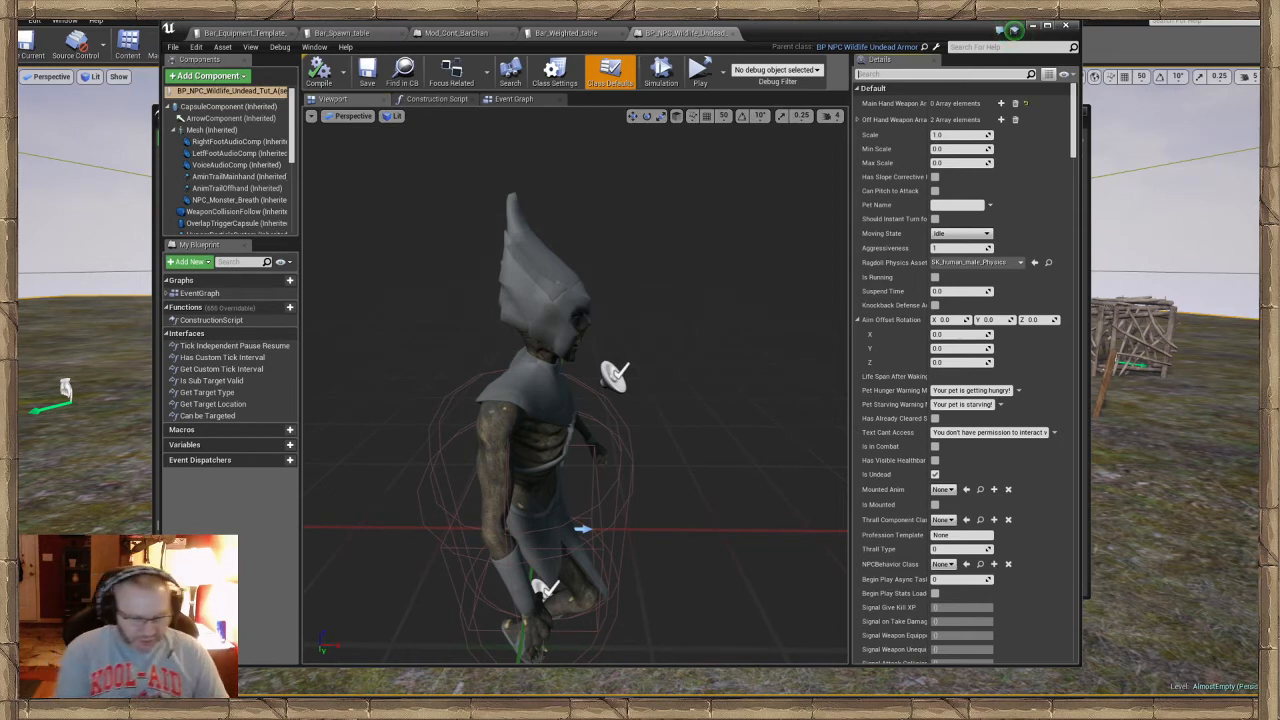
type("harve")
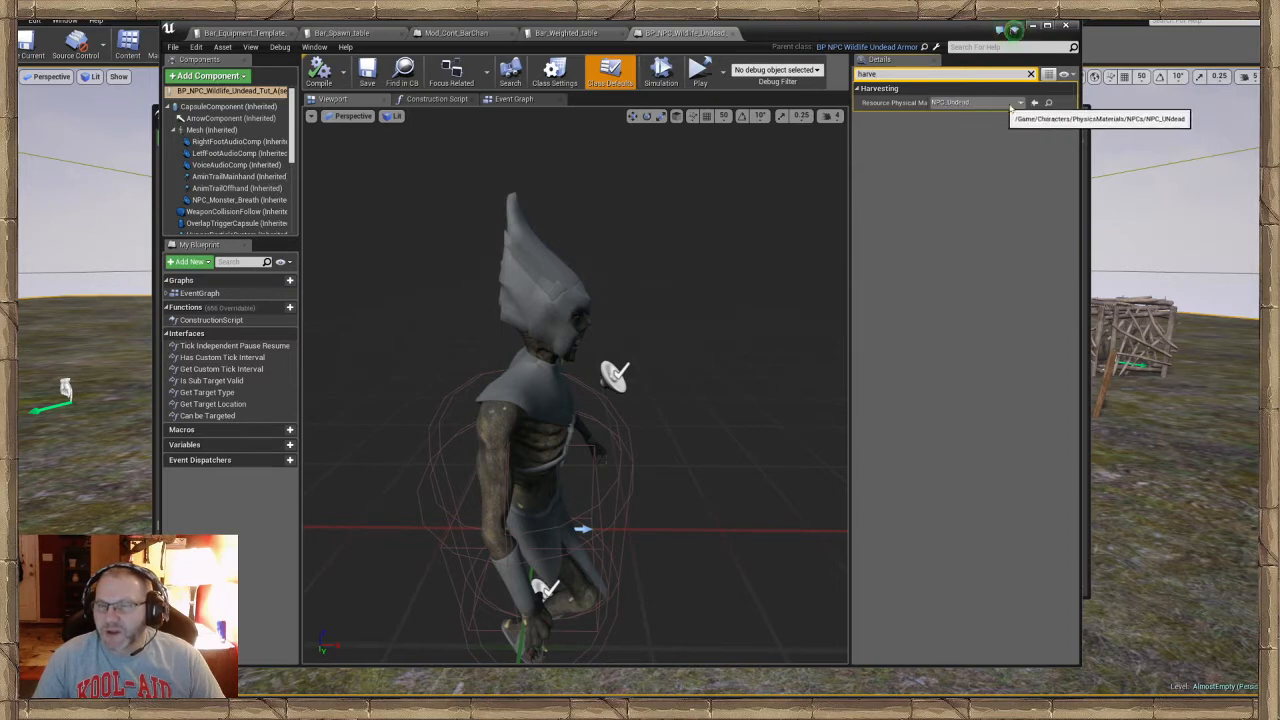
left_click(1048, 103)
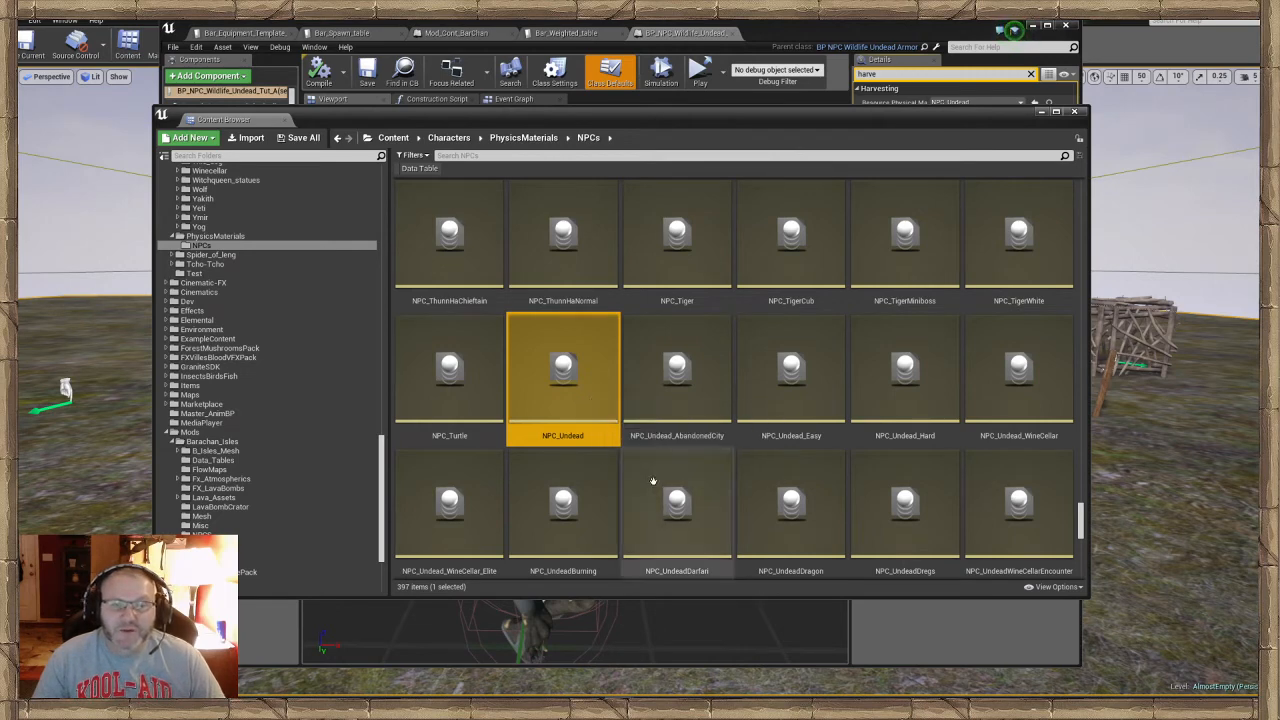
Copy the NPC_Undead physical material into the NPCS folder of the Barachan_Isles mod and open that folder
left_click_drag(598, 403, 248, 412)
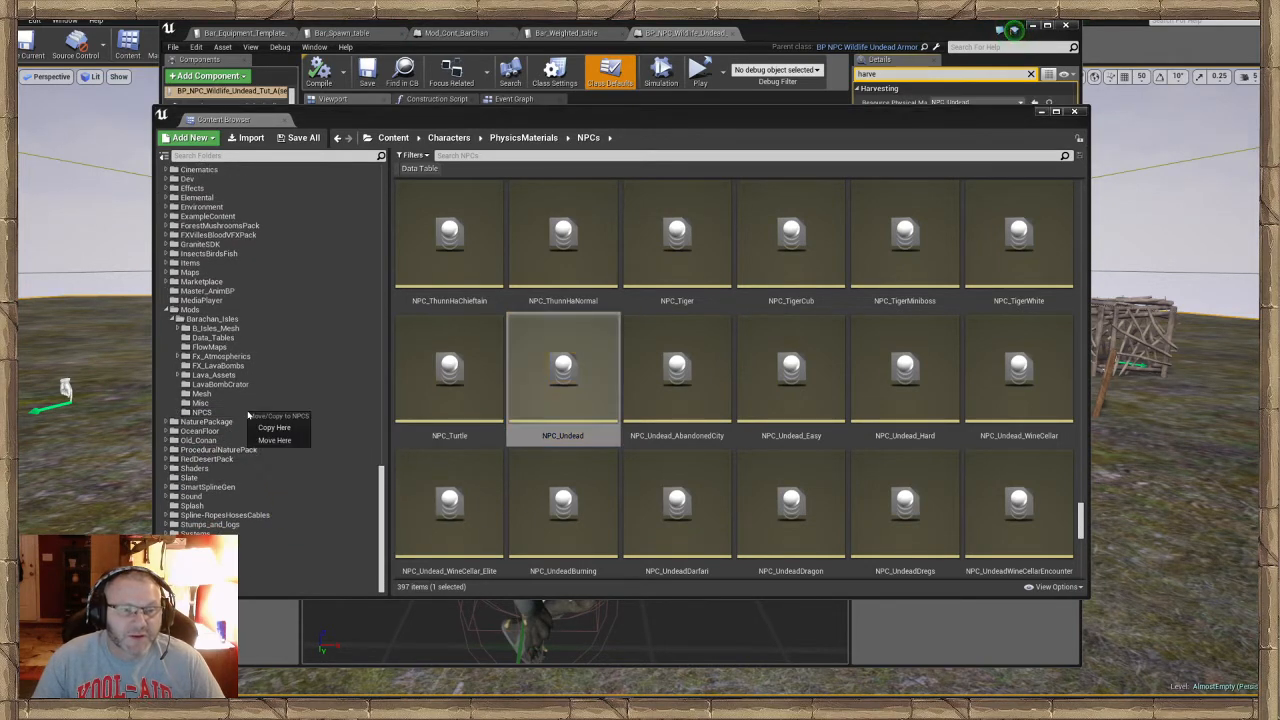
left_click(280, 430)
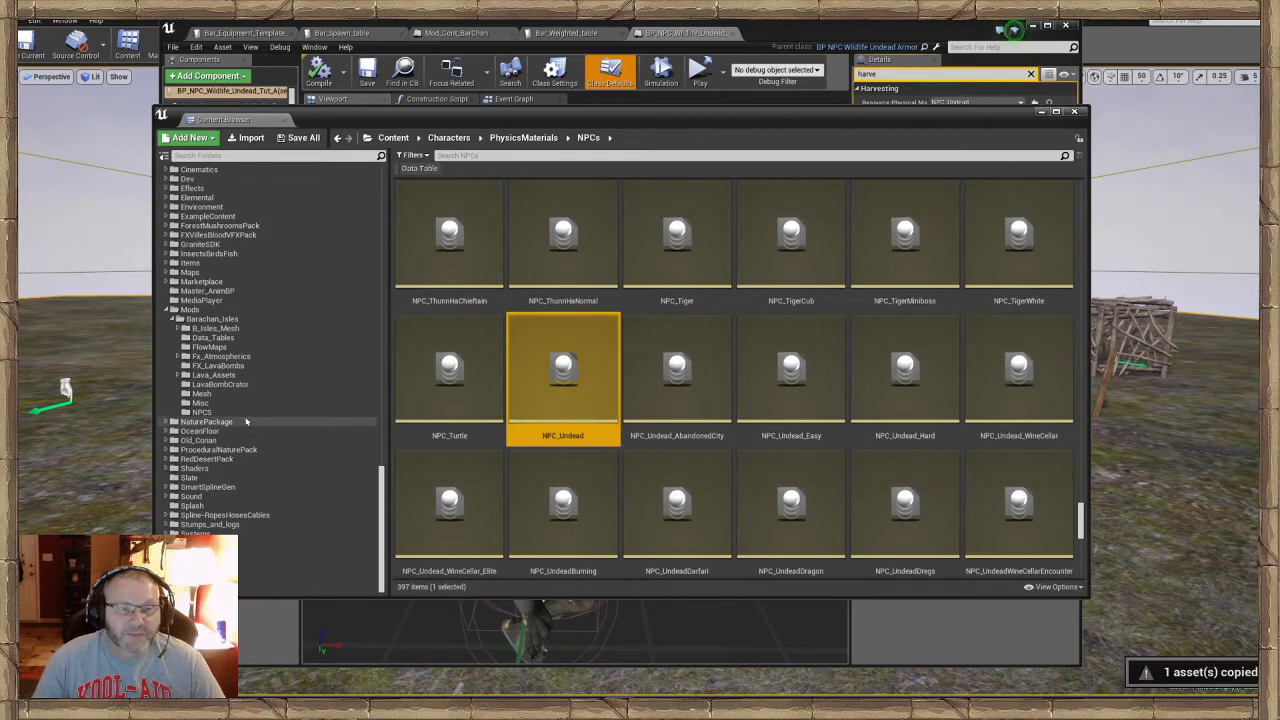
left_click(201, 412)
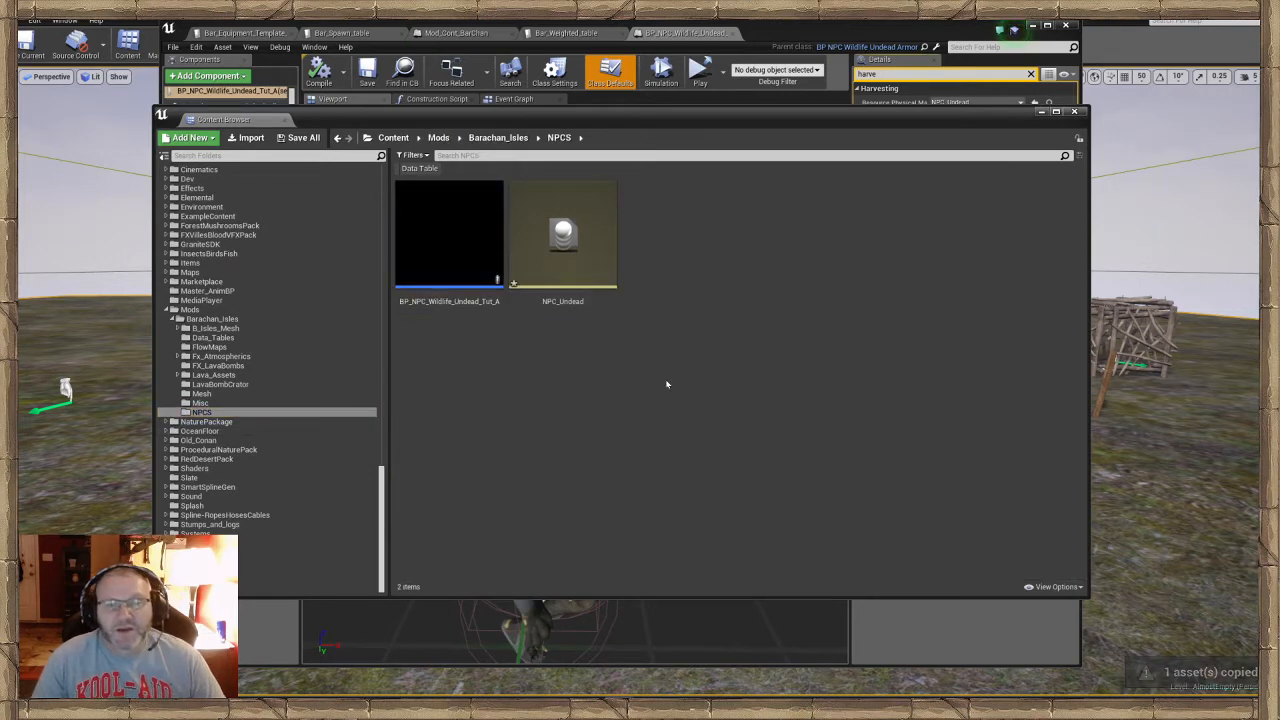
Rename the copied NPC_Undead physical material as NPC_Undead_Tut_A
right_click(555, 283)
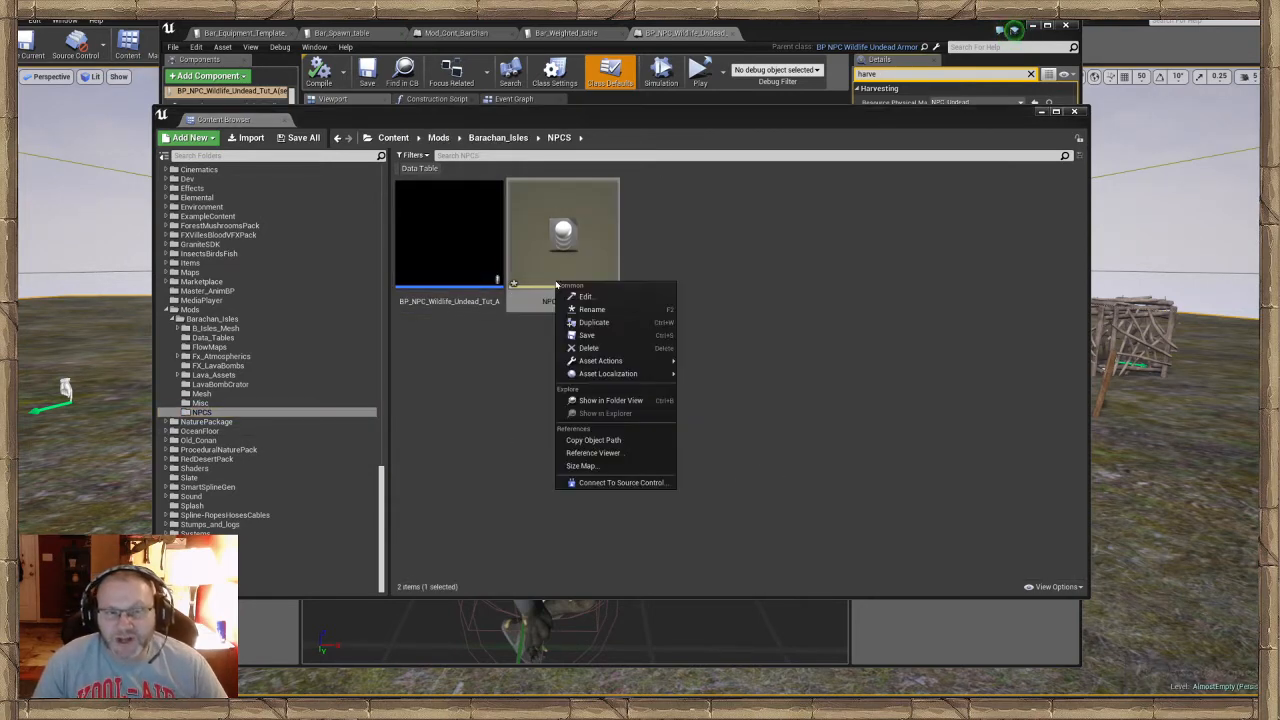
left_click(613, 309)
key("End")
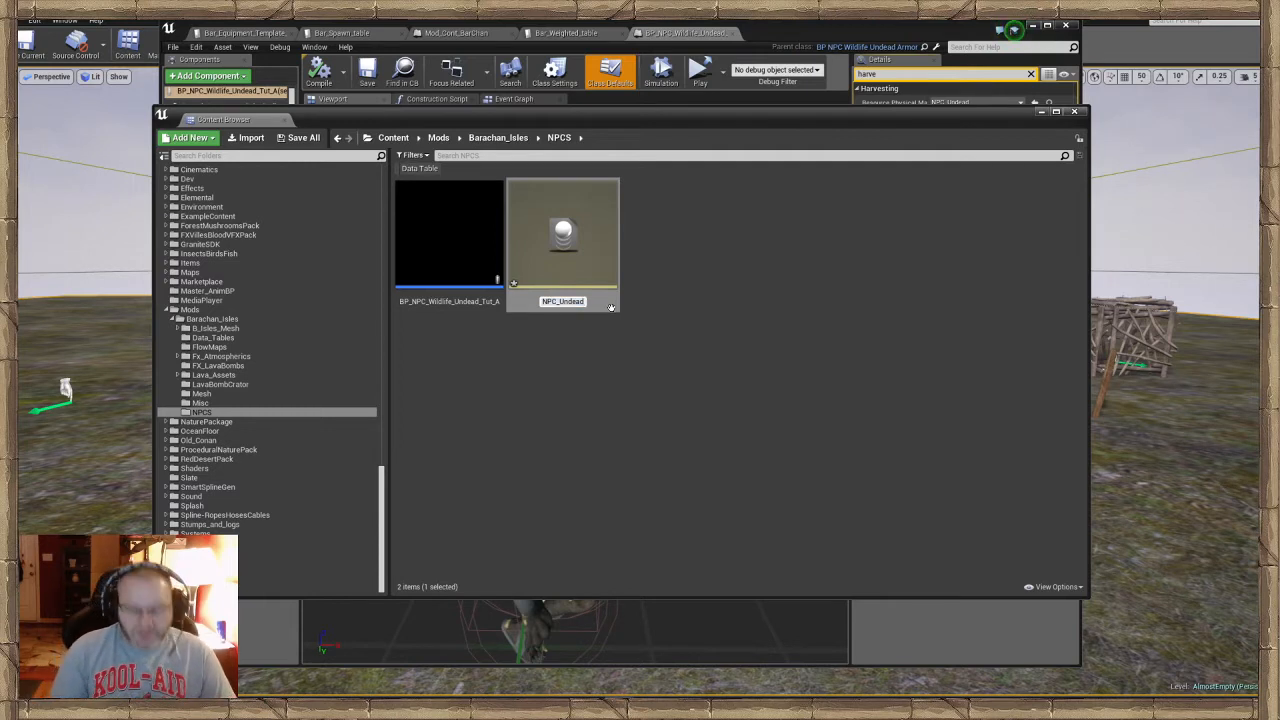
type("_Tut")
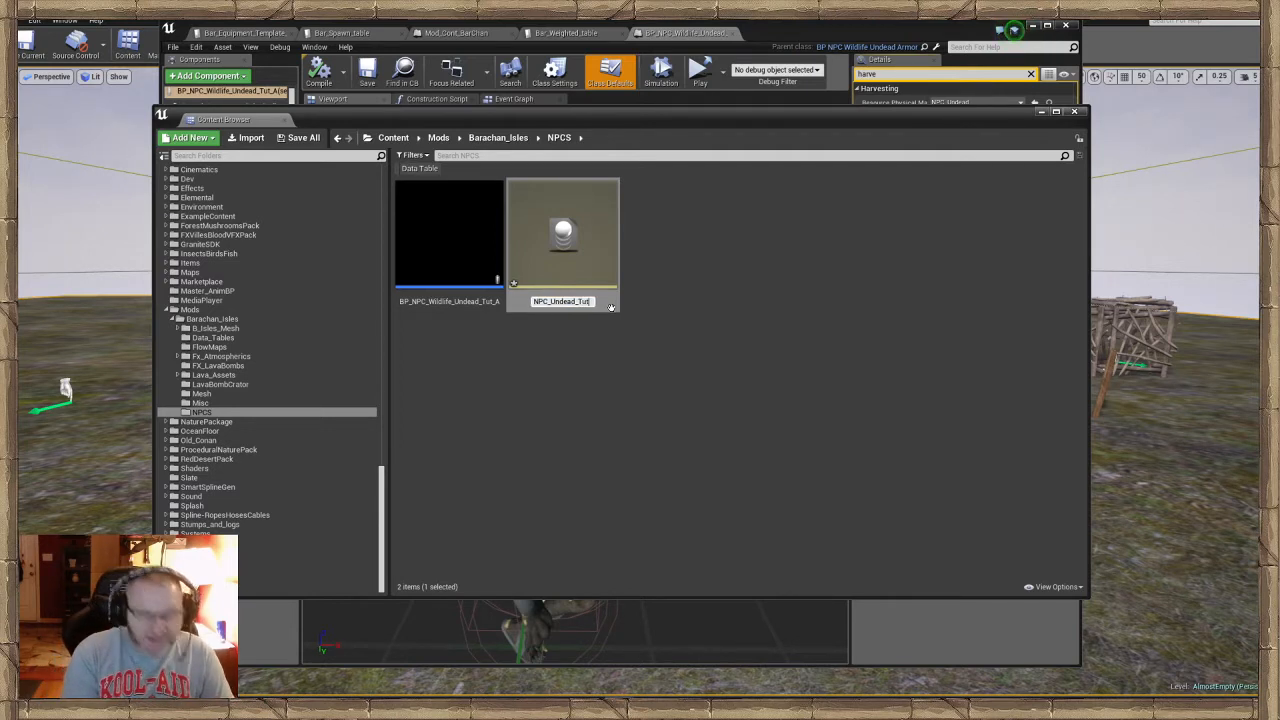
type("_A")
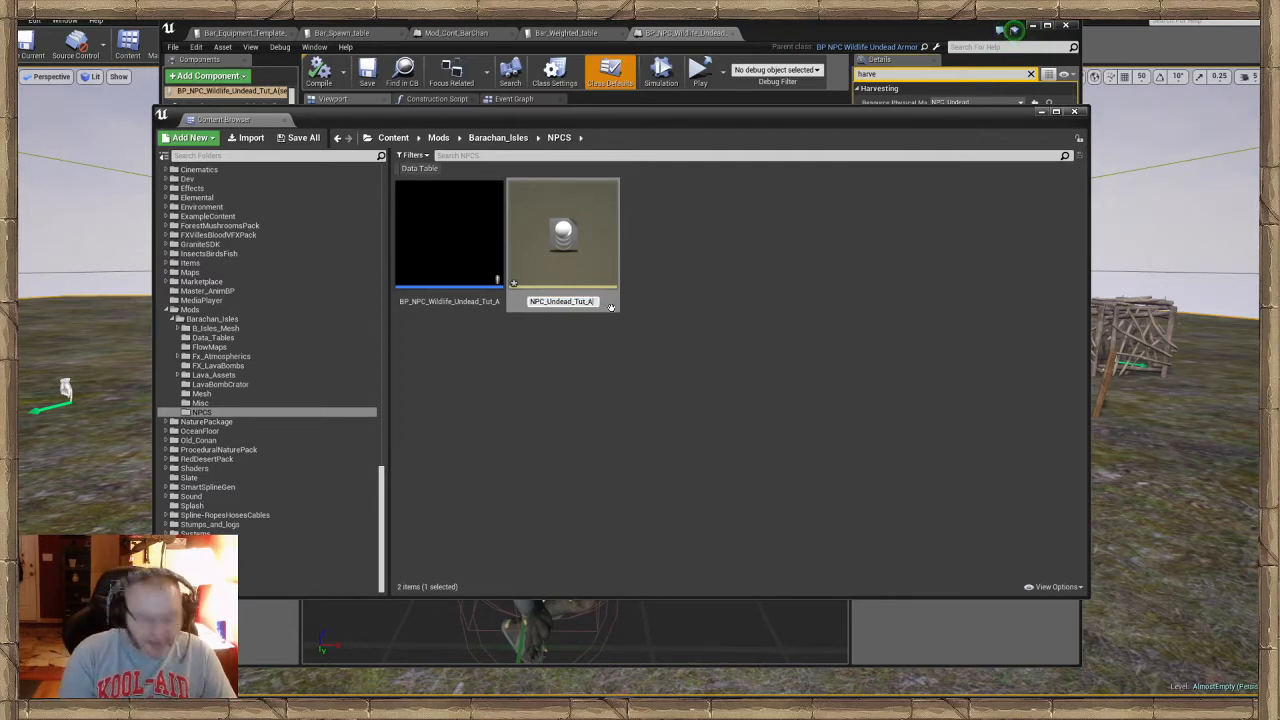
key("Return")
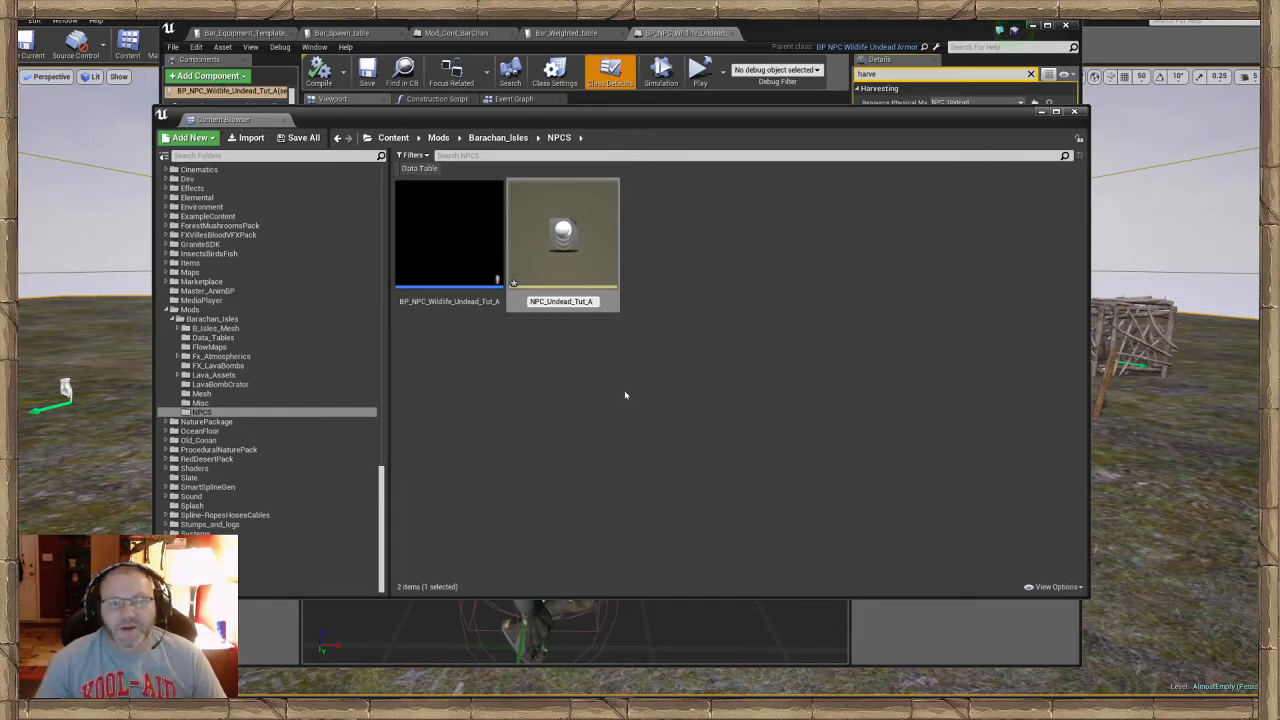
left_click(636, 407)
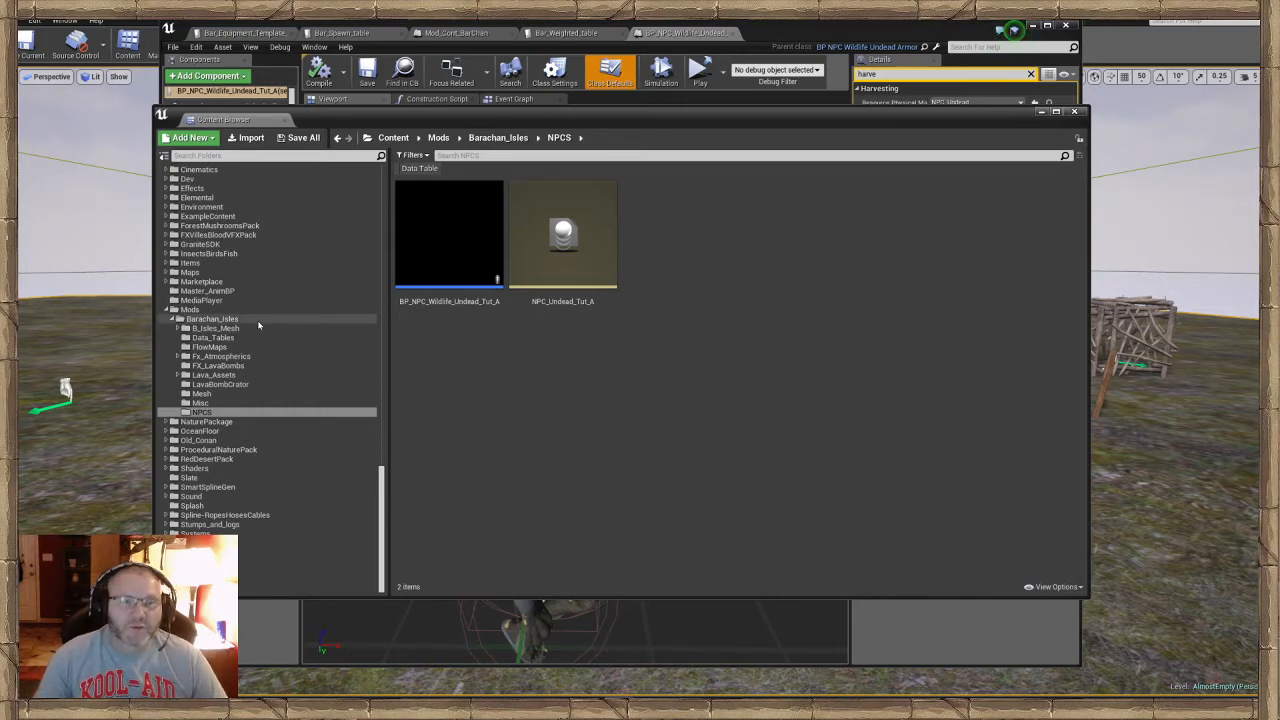
Search all content for "Monster", show only data tables, and open MonsterStatTable
left_click(390, 138)
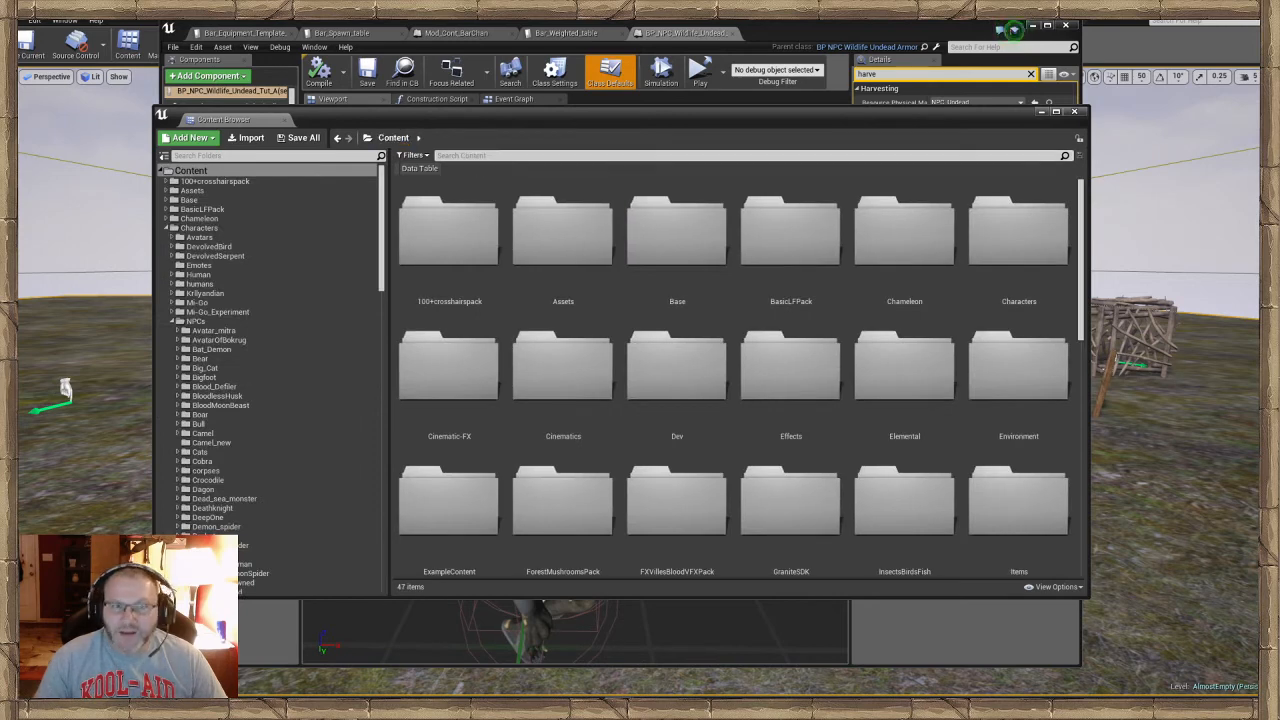
type("Mons")
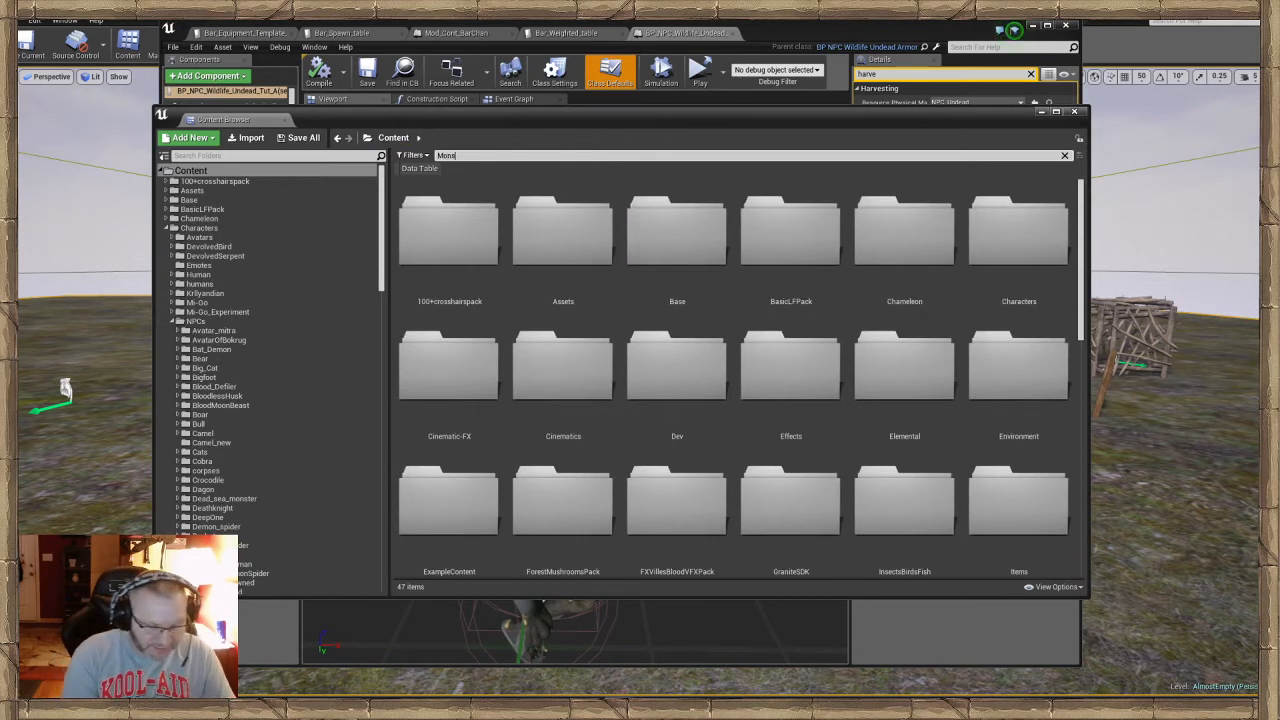
type("ter")
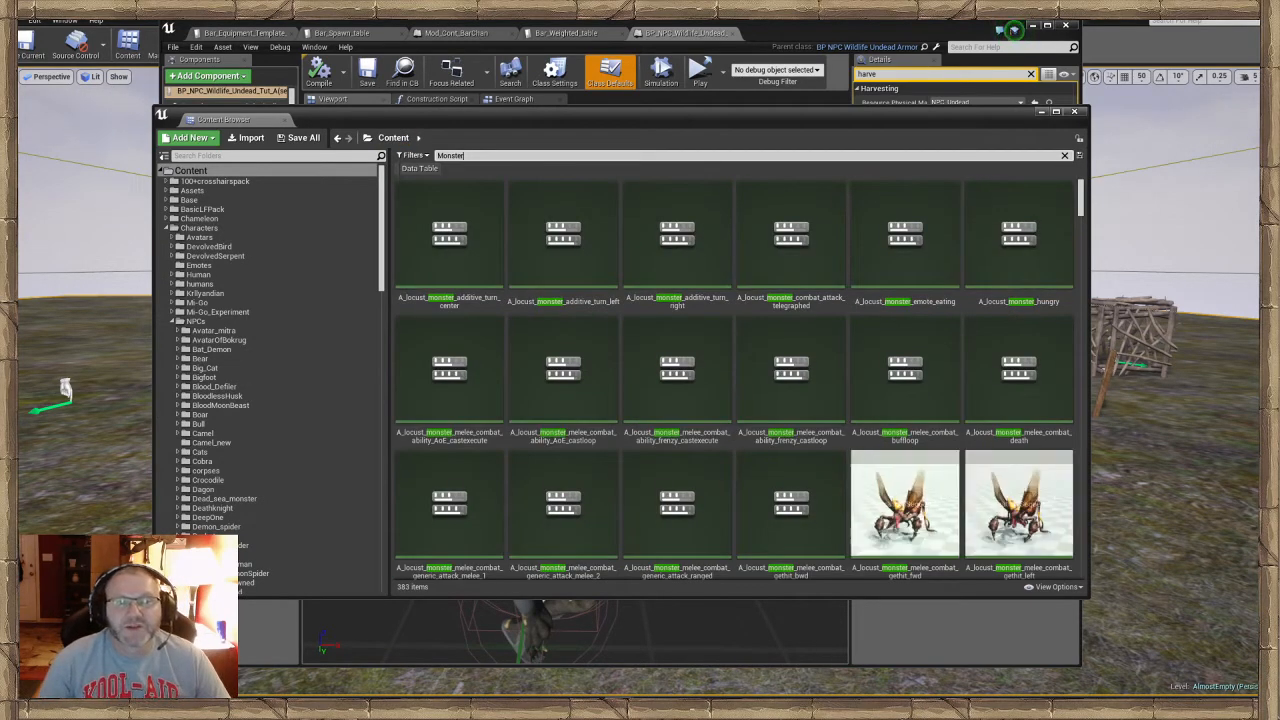
left_click(412, 169)
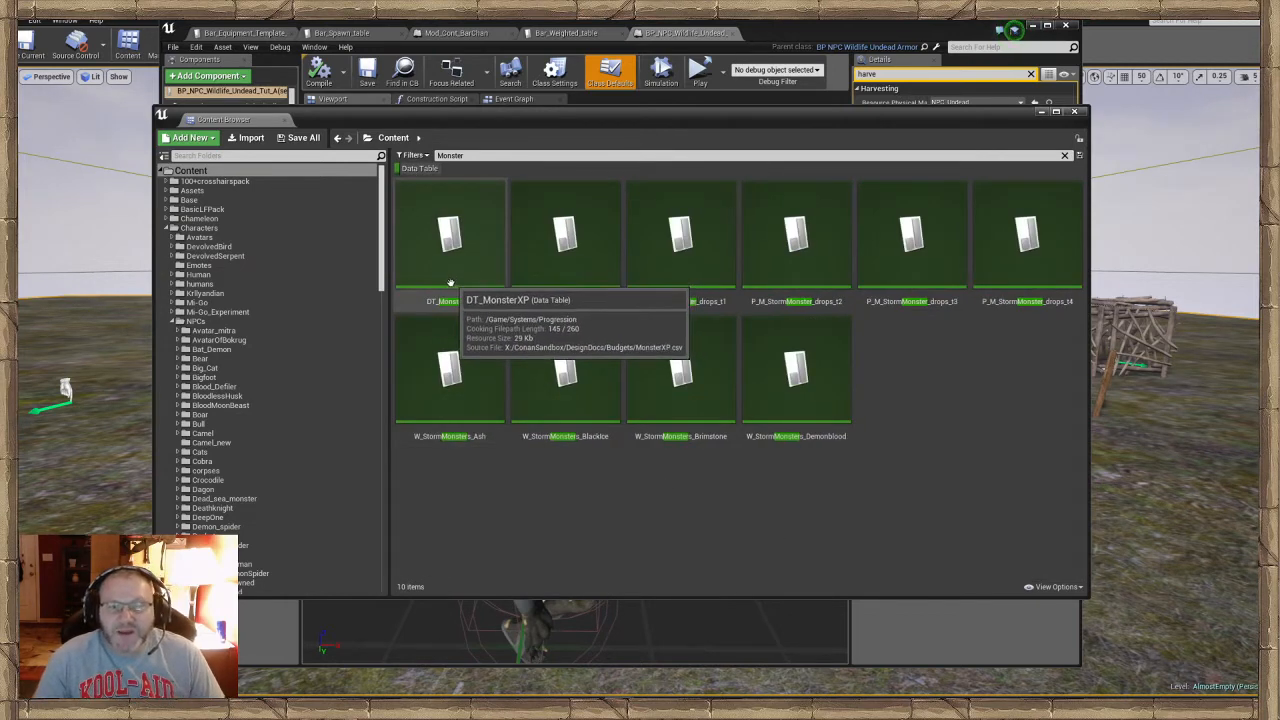
double_click(593, 257)
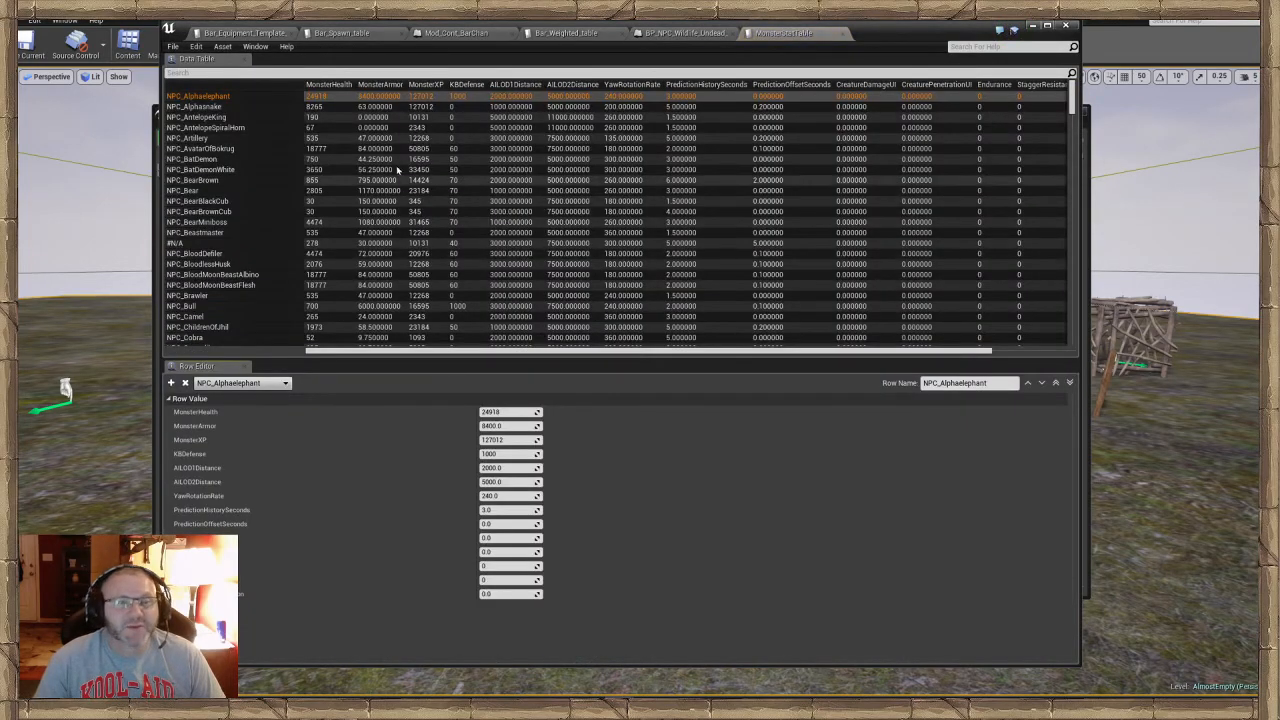
Filter MonsterStatTable's rows by "Undead" and select the NPC_Undead row
scroll(396, 165, "down", 8)
scroll(401, 175, "down", 15)
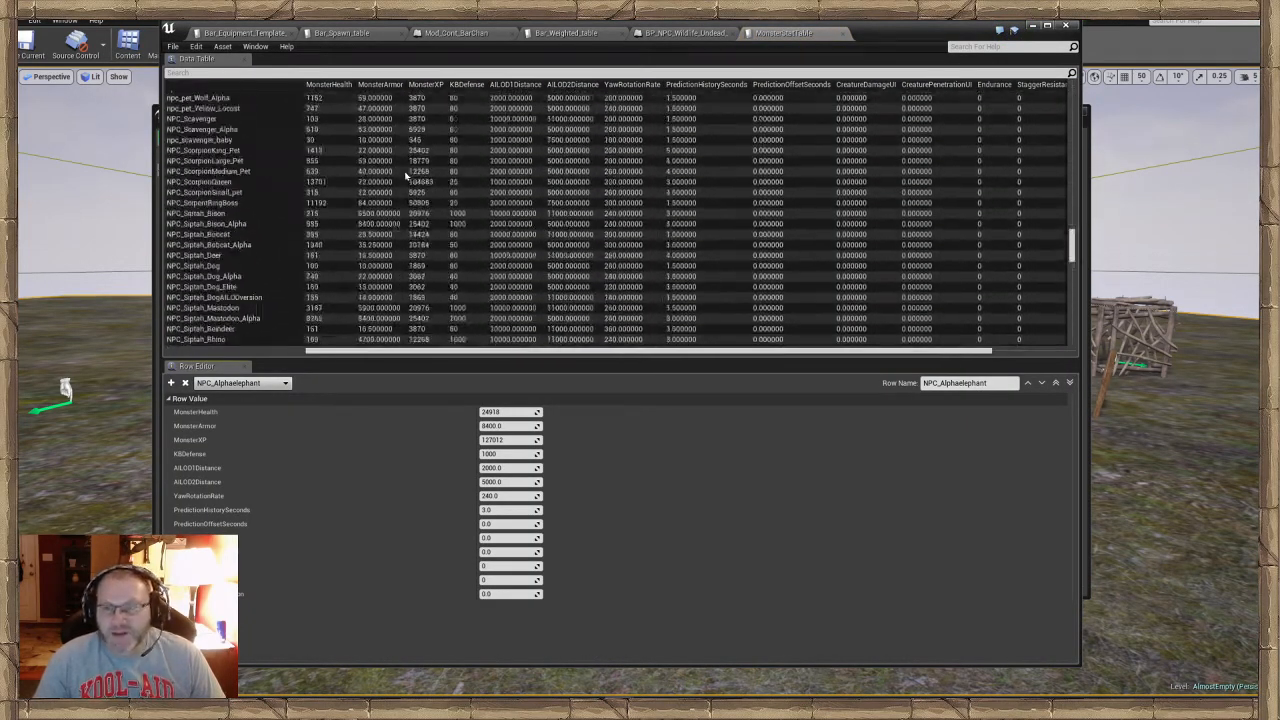
scroll(430, 200, "up", 15)
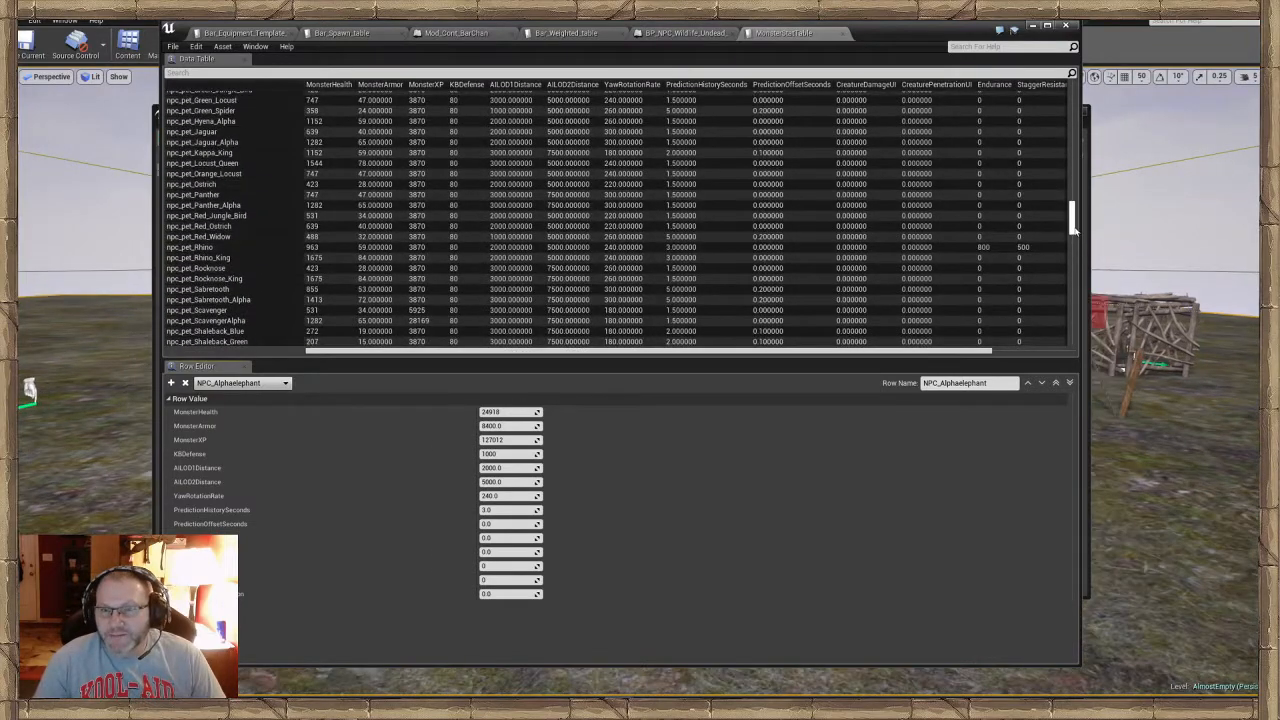
left_click_drag(1073, 225, 1073, 92)
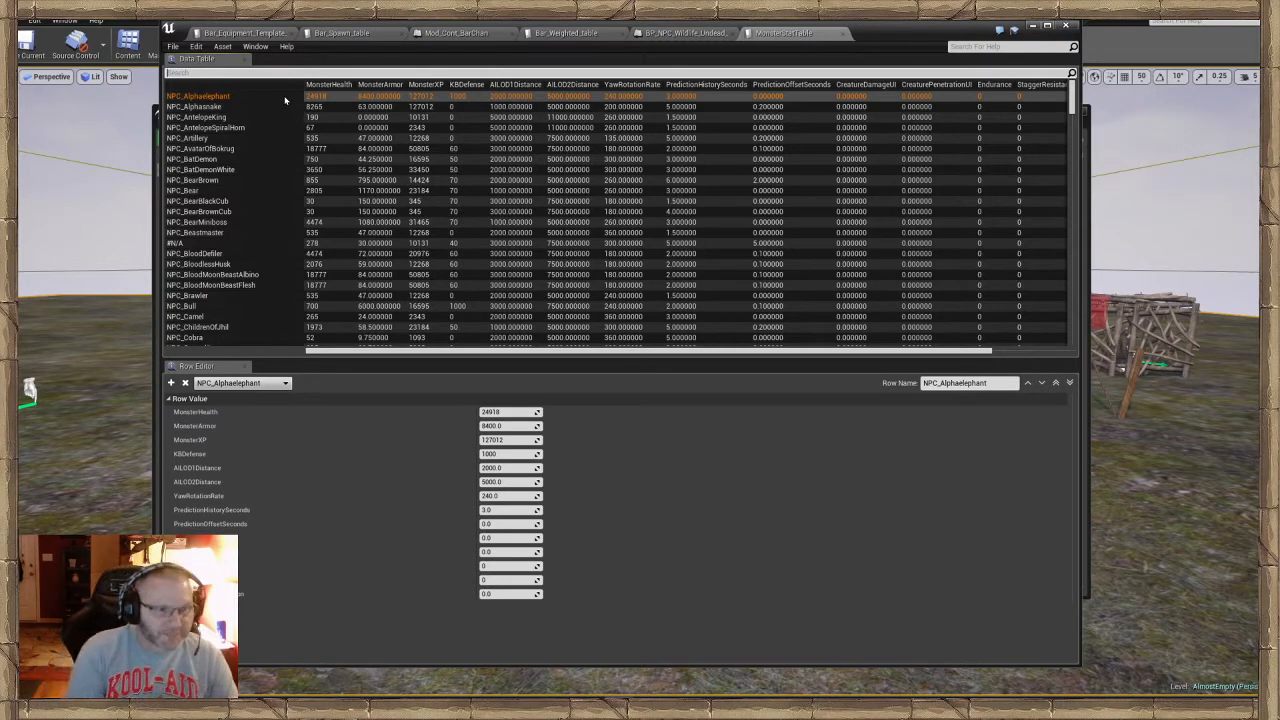
type("Undea")
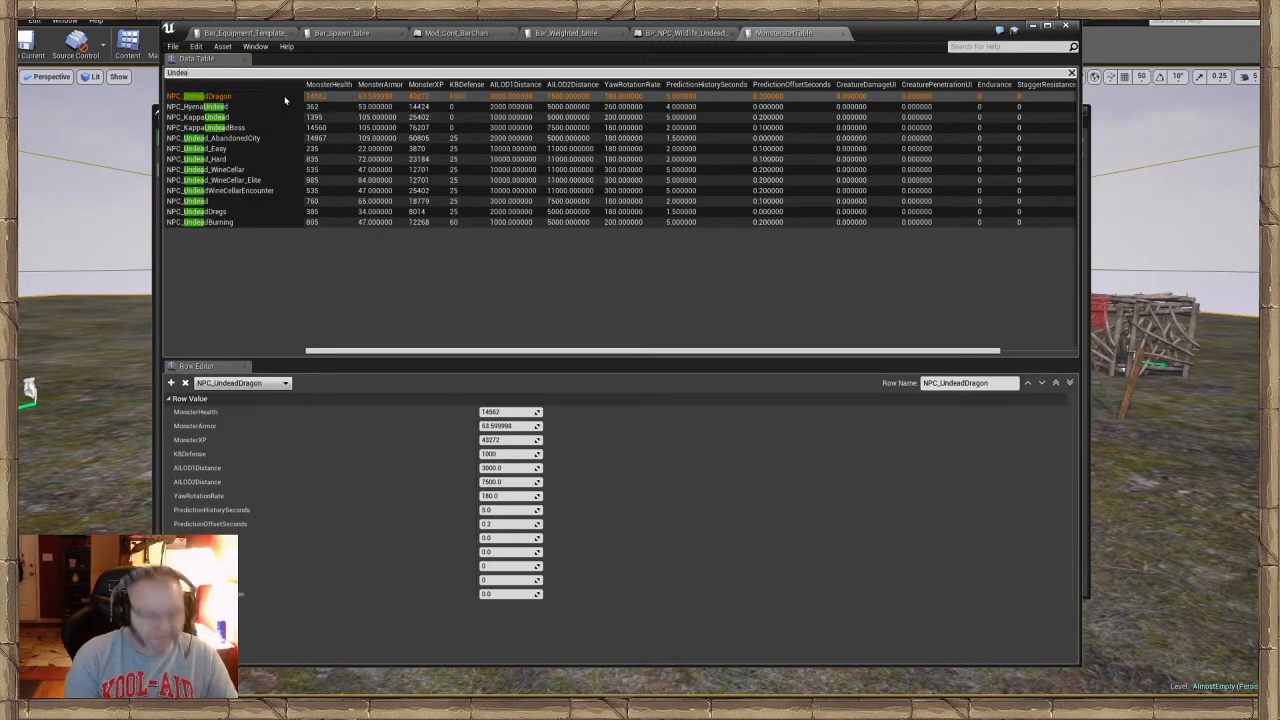
type("d")
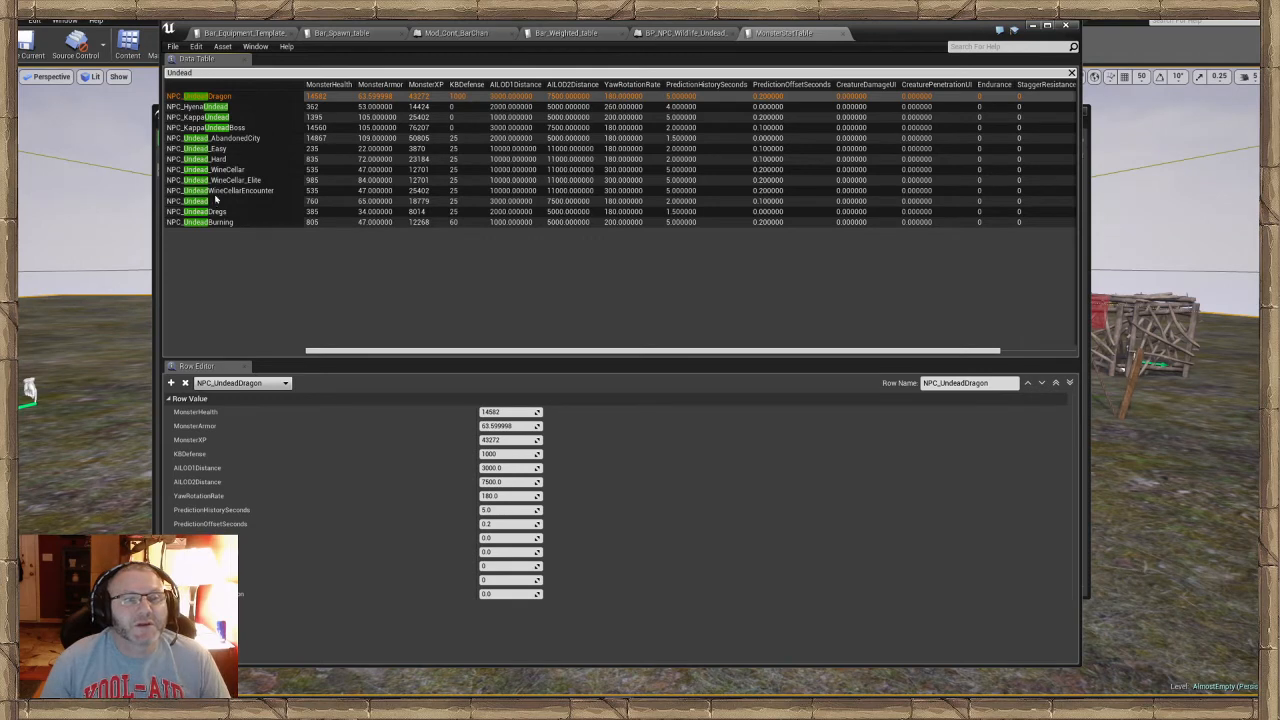
left_click(363, 201)
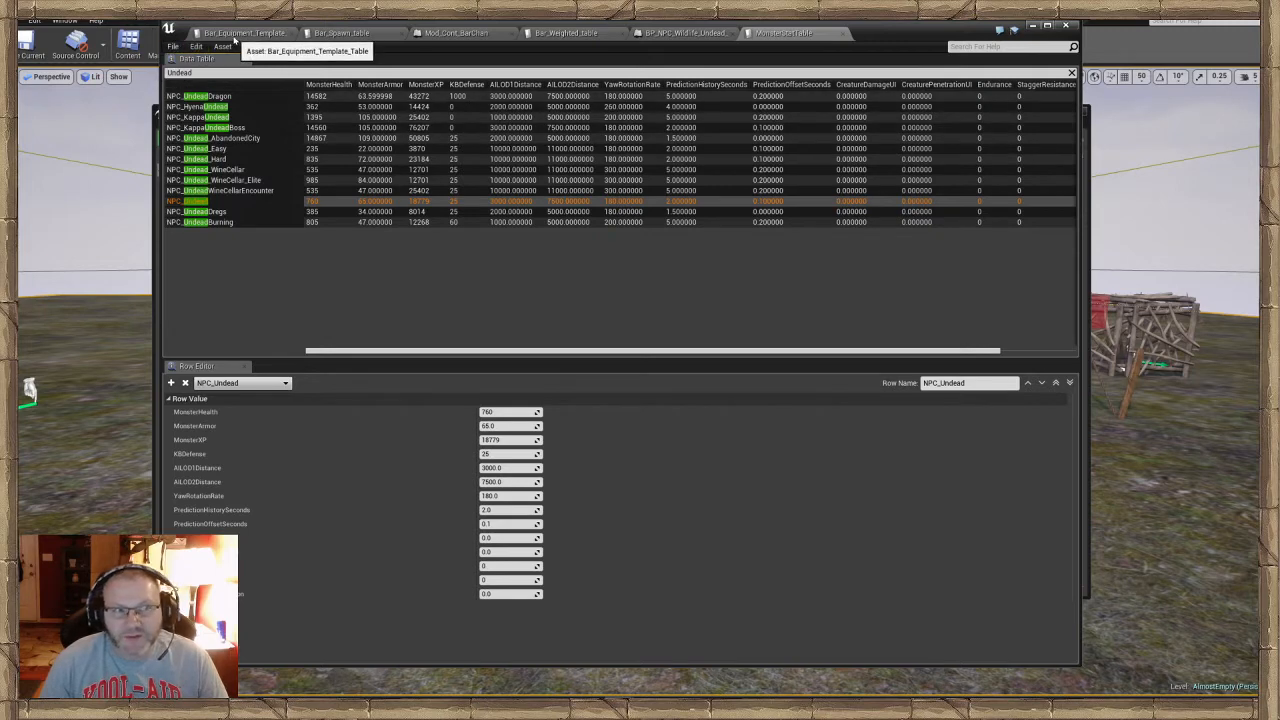
Check the undead blueprint's harvesting material against MonsterStatTable and copy the table's NPC_Undead row
left_click(692, 36)
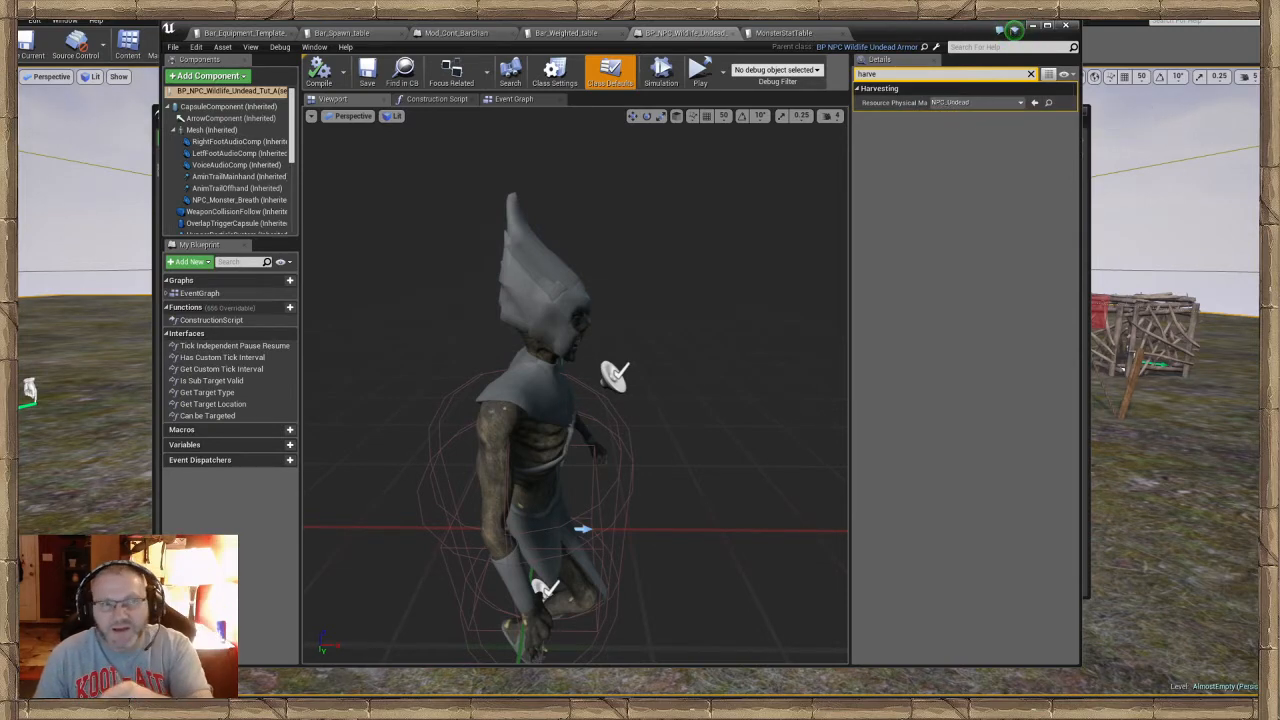
left_click(785, 33)
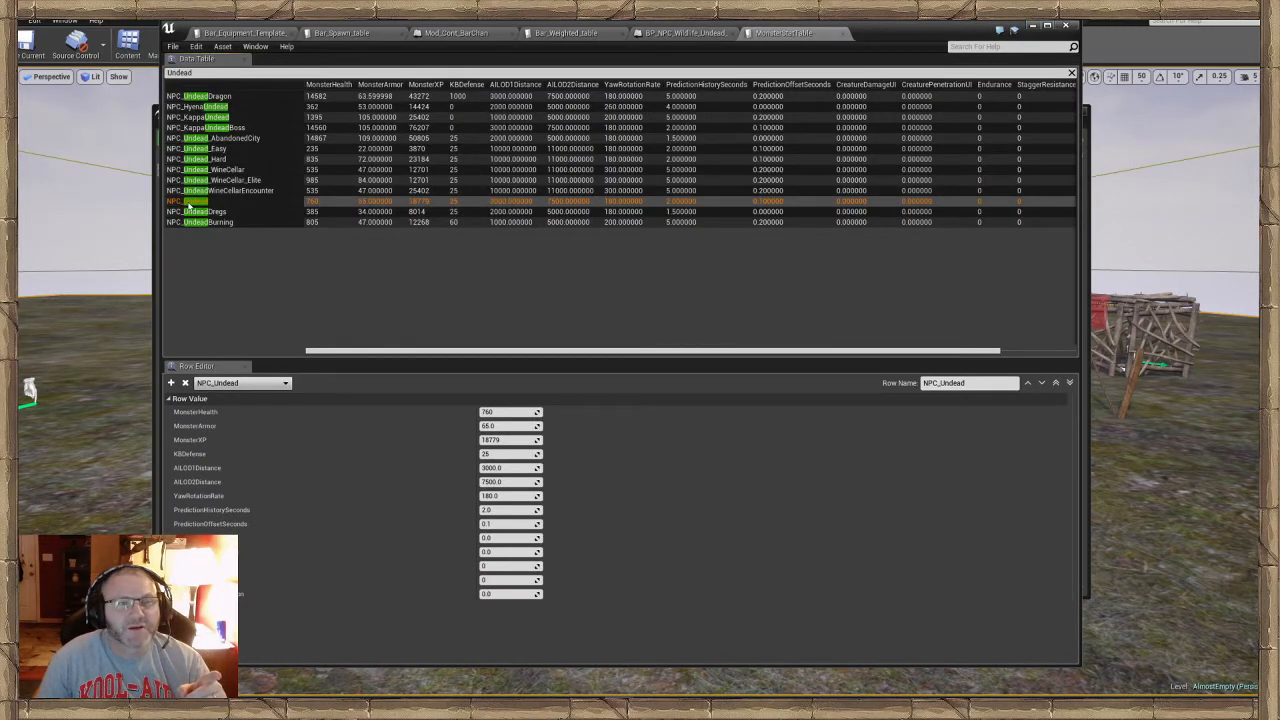
right_click(329, 204)
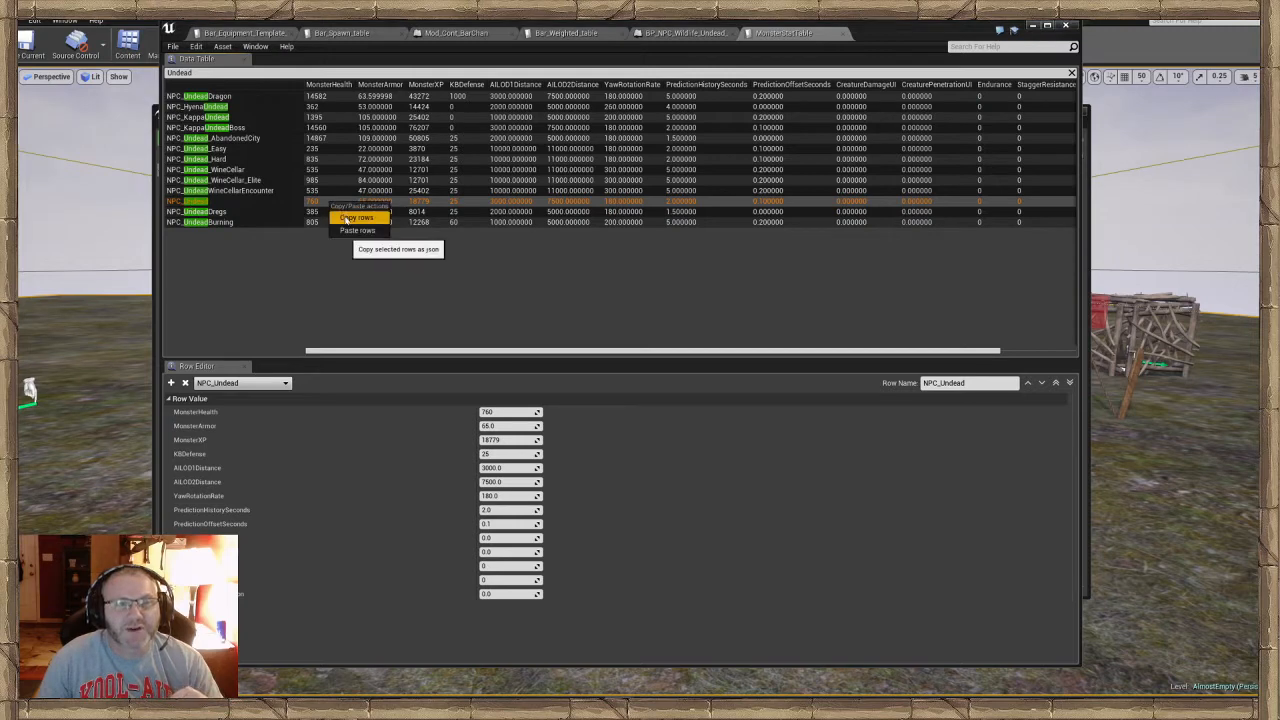
left_click(345, 218)
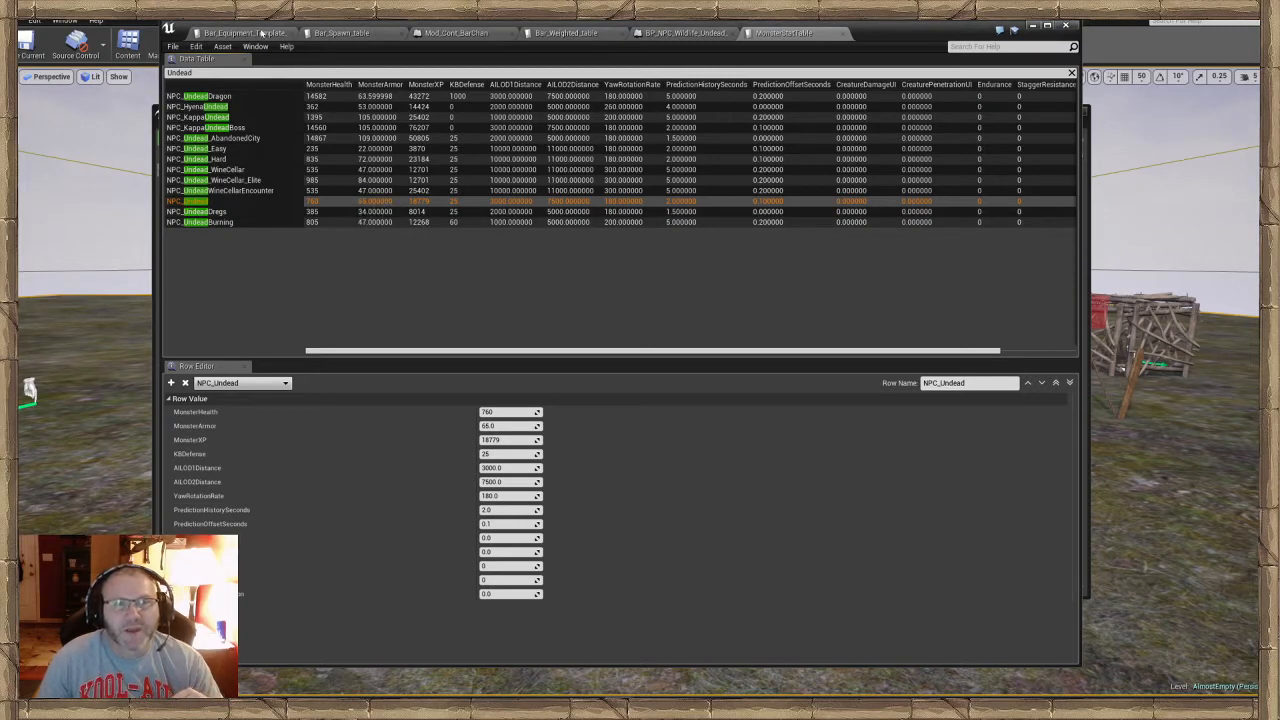
Show the Data_Tables folder of the Barachan_Isles mod without the "Monster" search or the data table filter
left_click(262, 33)
left_click(1033, 26)
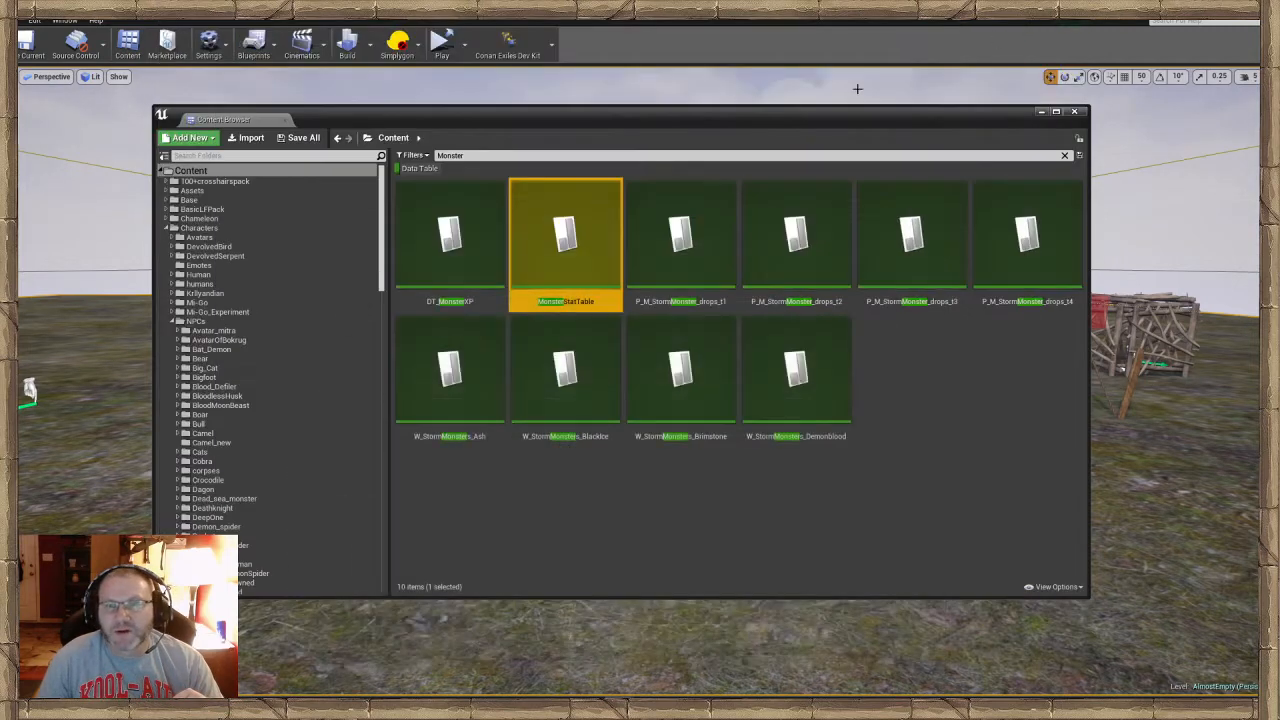
scroll(163, 184, "down", 1)
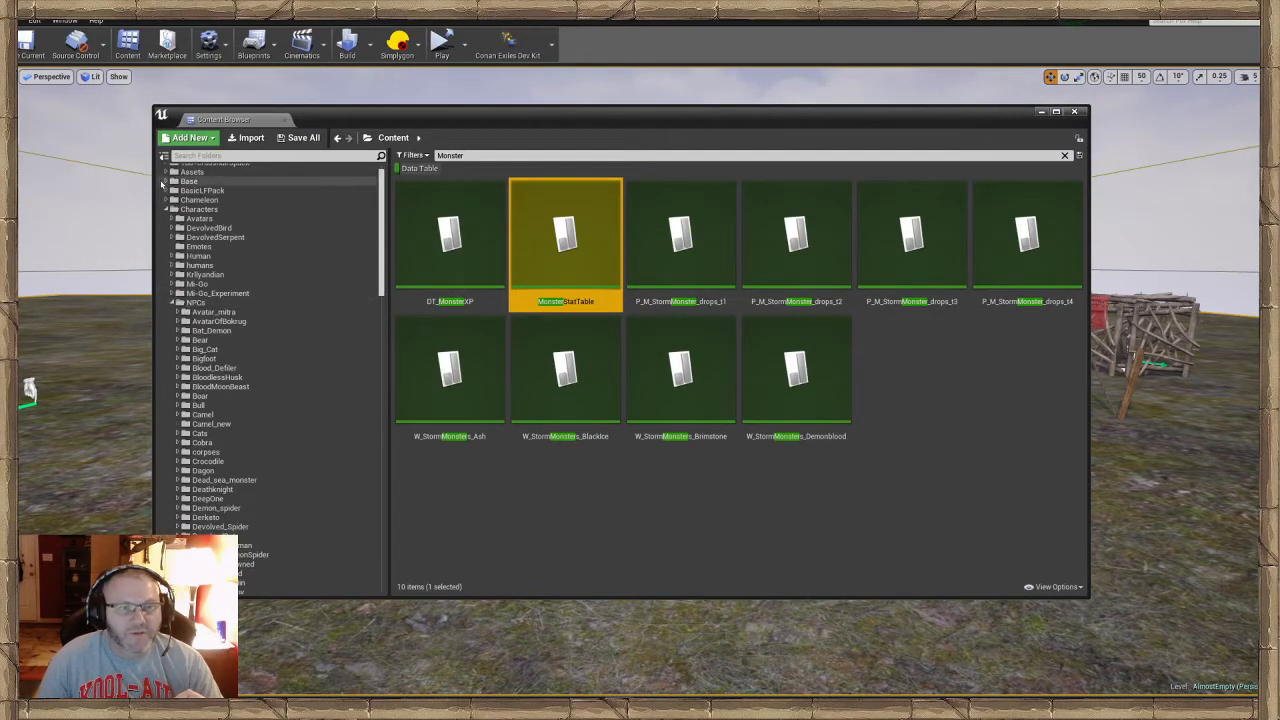
left_click(167, 209)
left_click(167, 368)
left_click(174, 377)
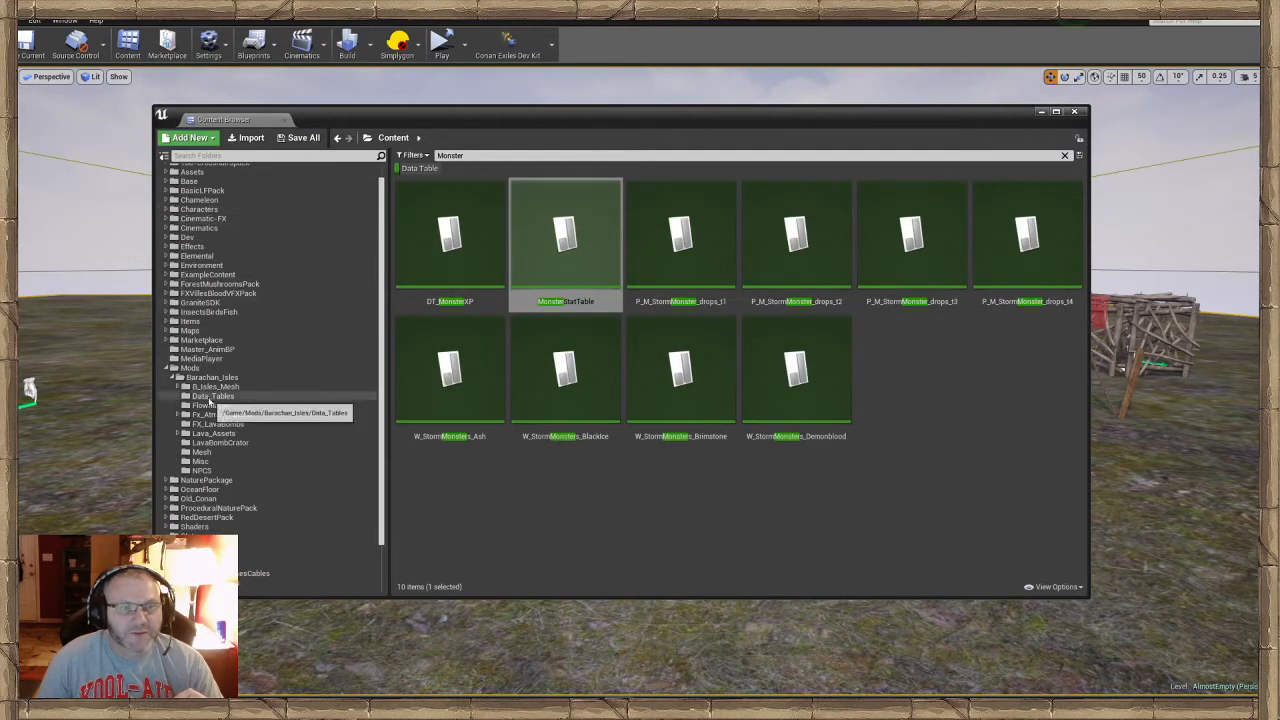
left_click(218, 470)
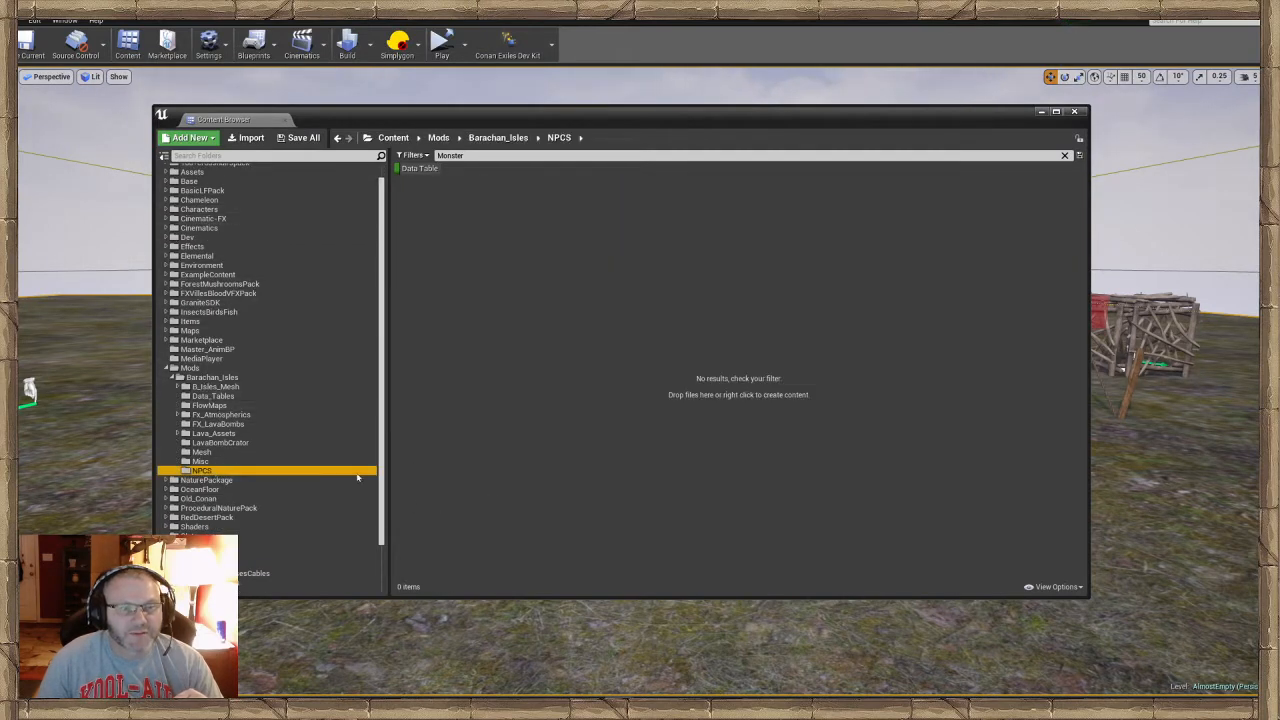
left_click(417, 169)
left_click(218, 397)
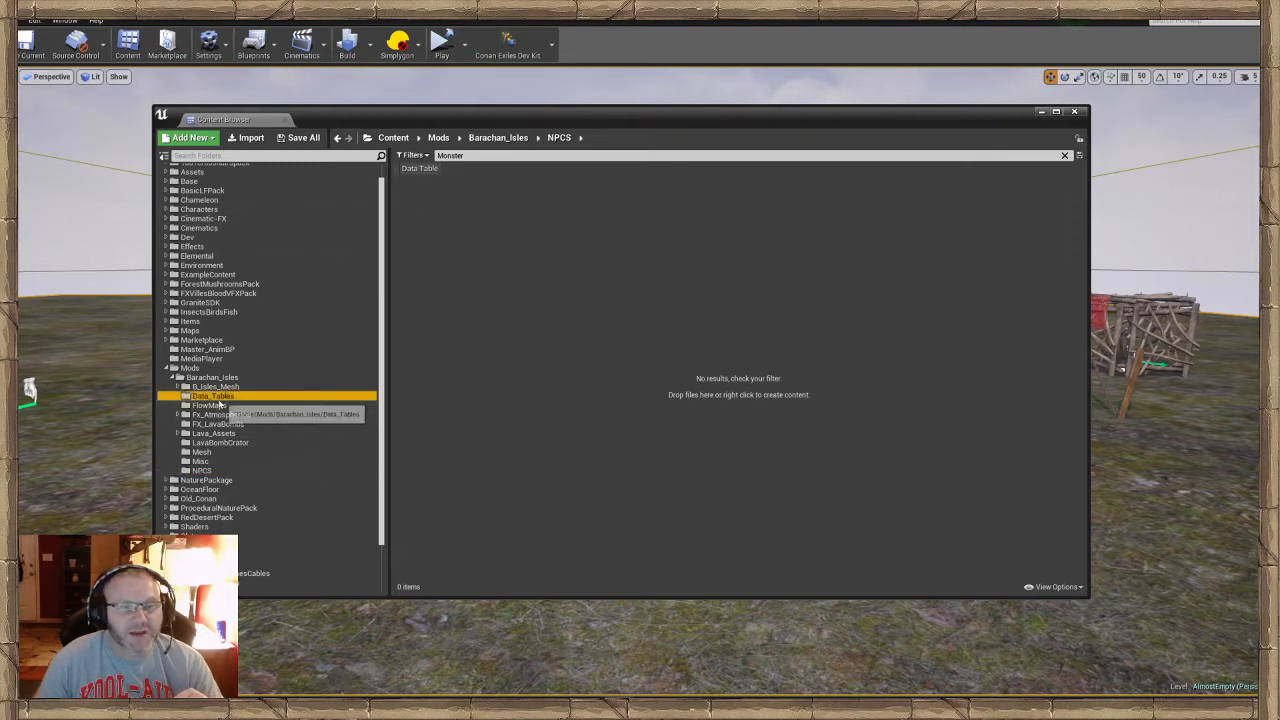
left_click(1065, 156)
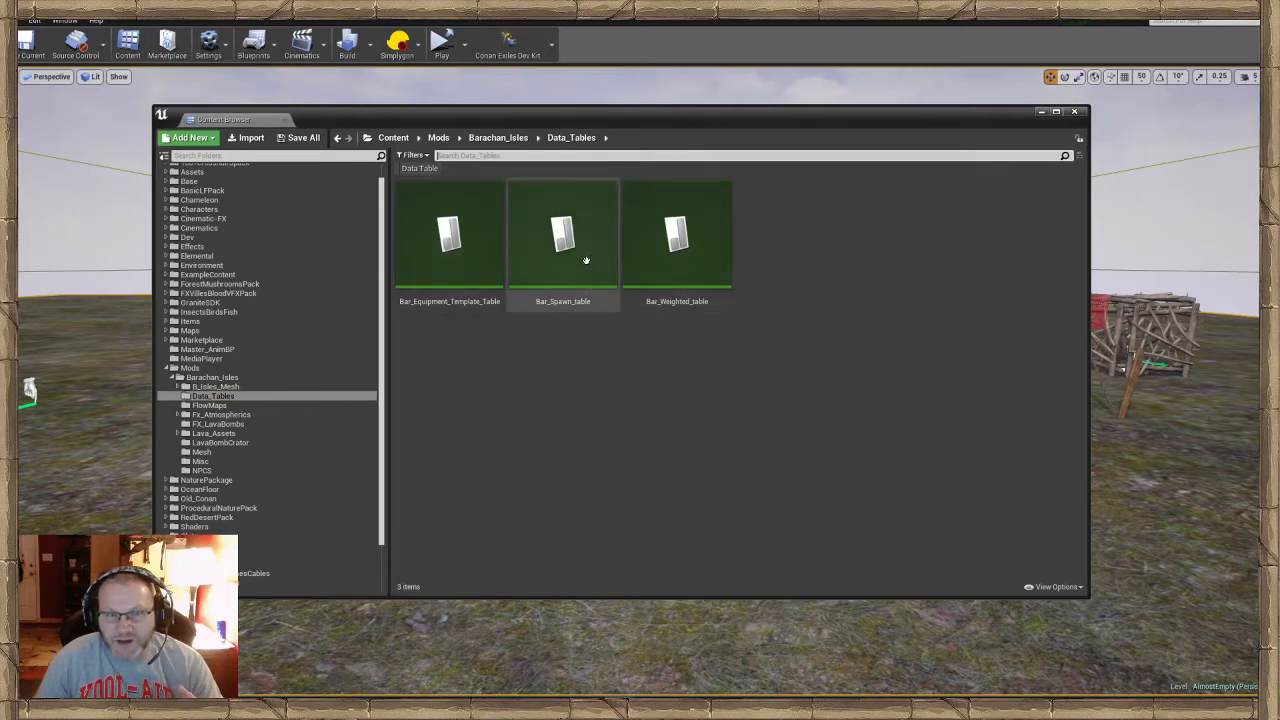
Create a data table in the Data_Tables folder based on the Monster Stat Table Struct
right_click(789, 303)
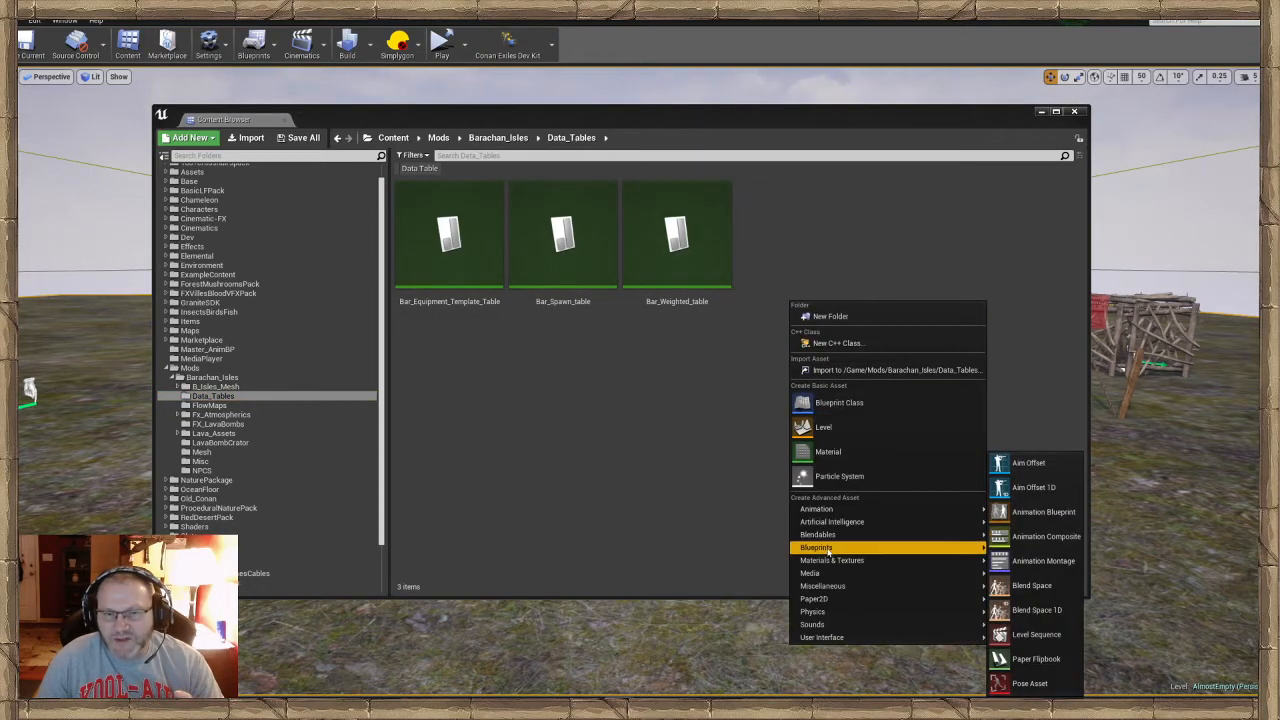
mouse_move(830, 586)
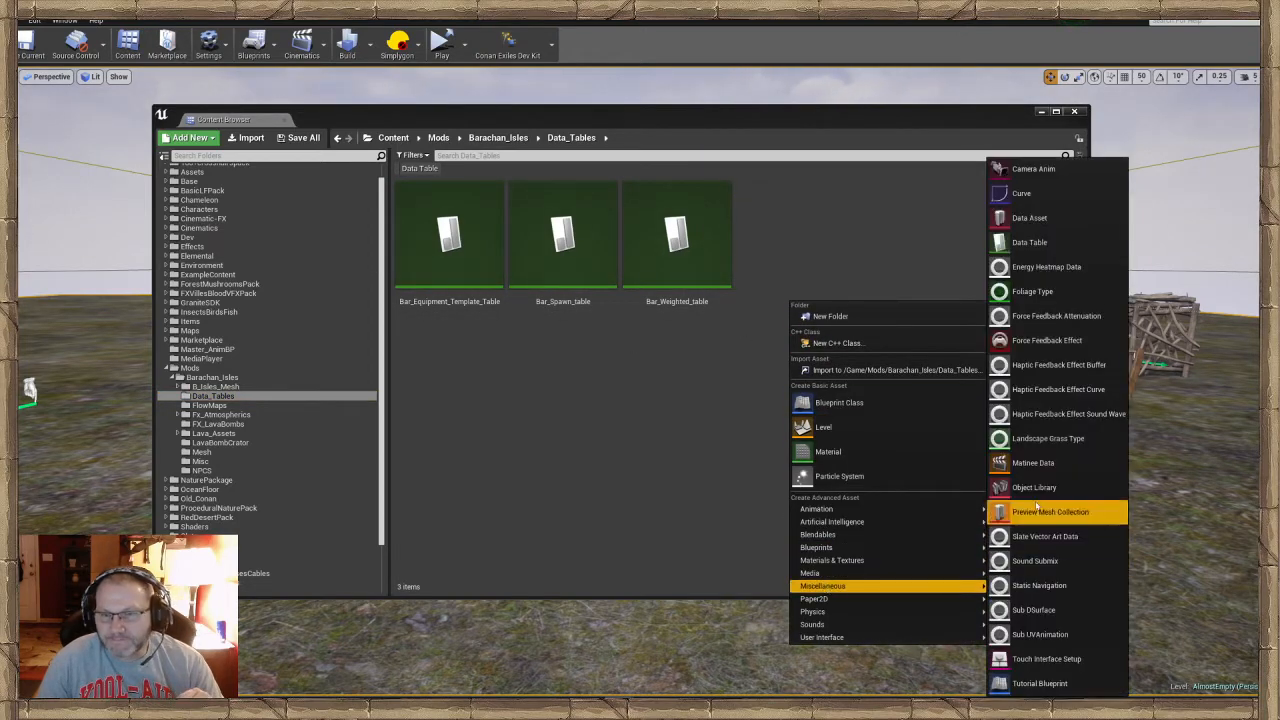
left_click(1040, 243)
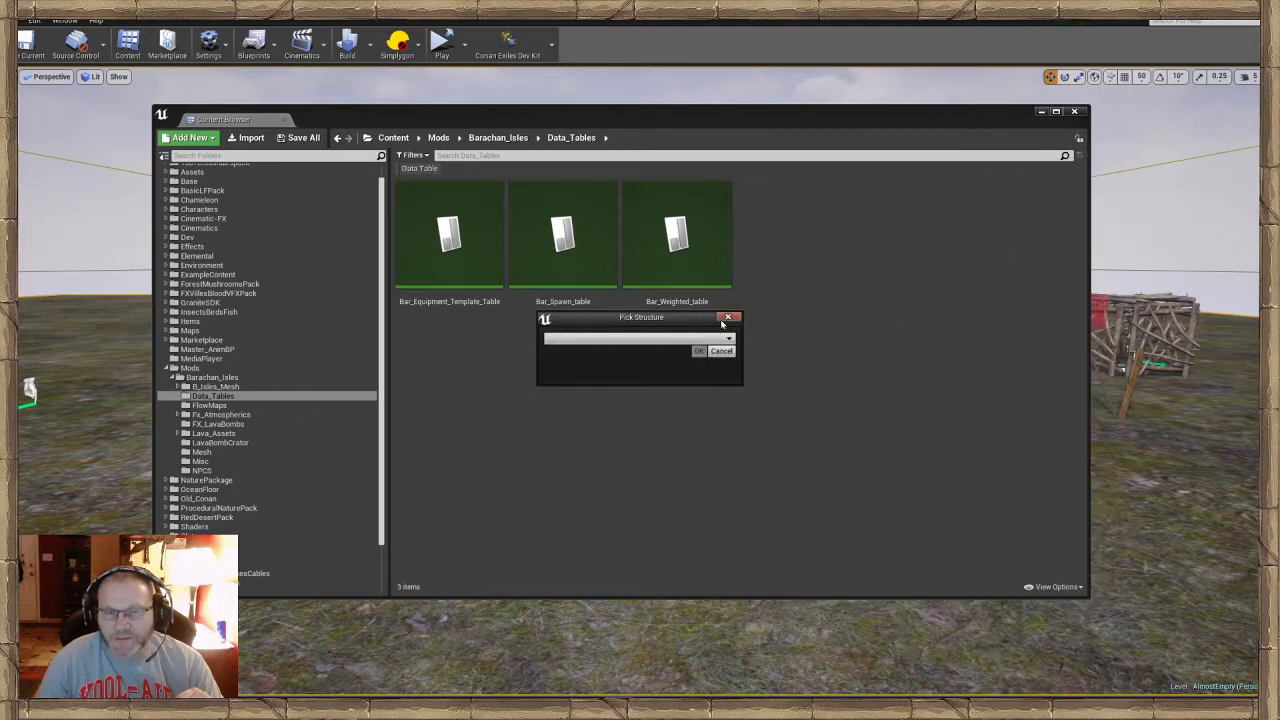
left_click(668, 339)
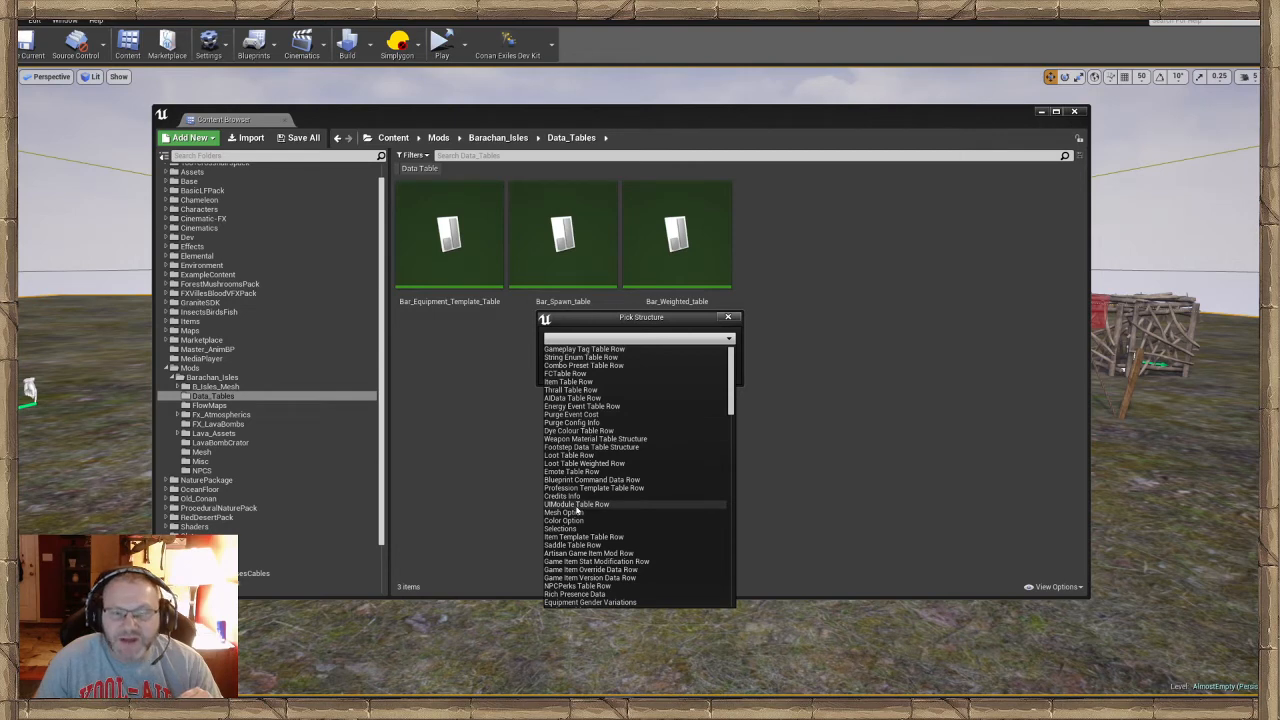
scroll(577, 510, "down", 4)
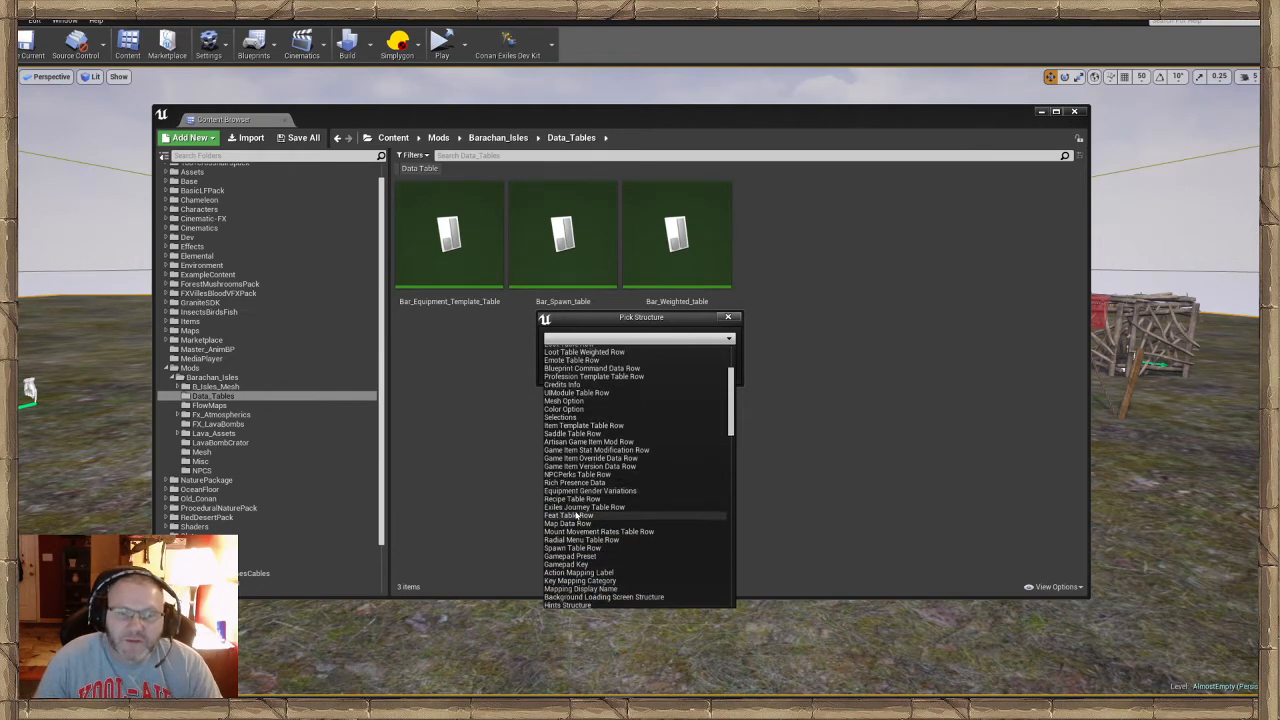
scroll(577, 515, "down", 4)
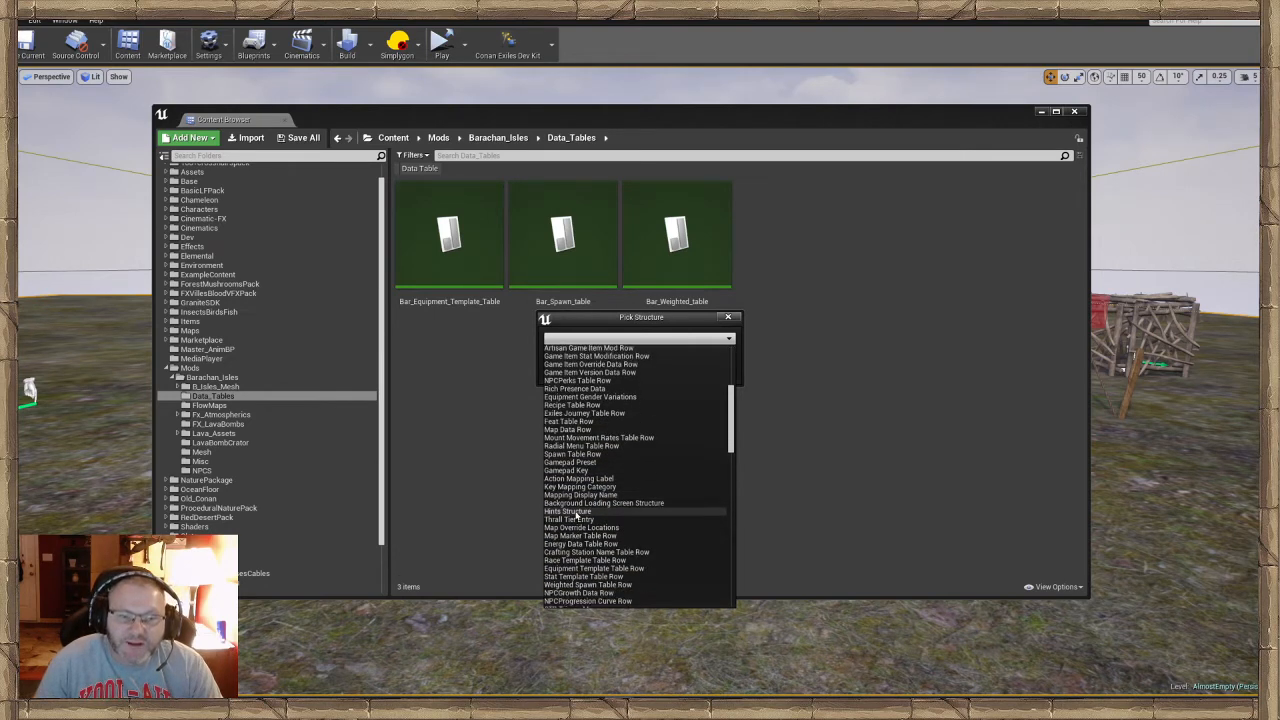
scroll(577, 515, "down", 4)
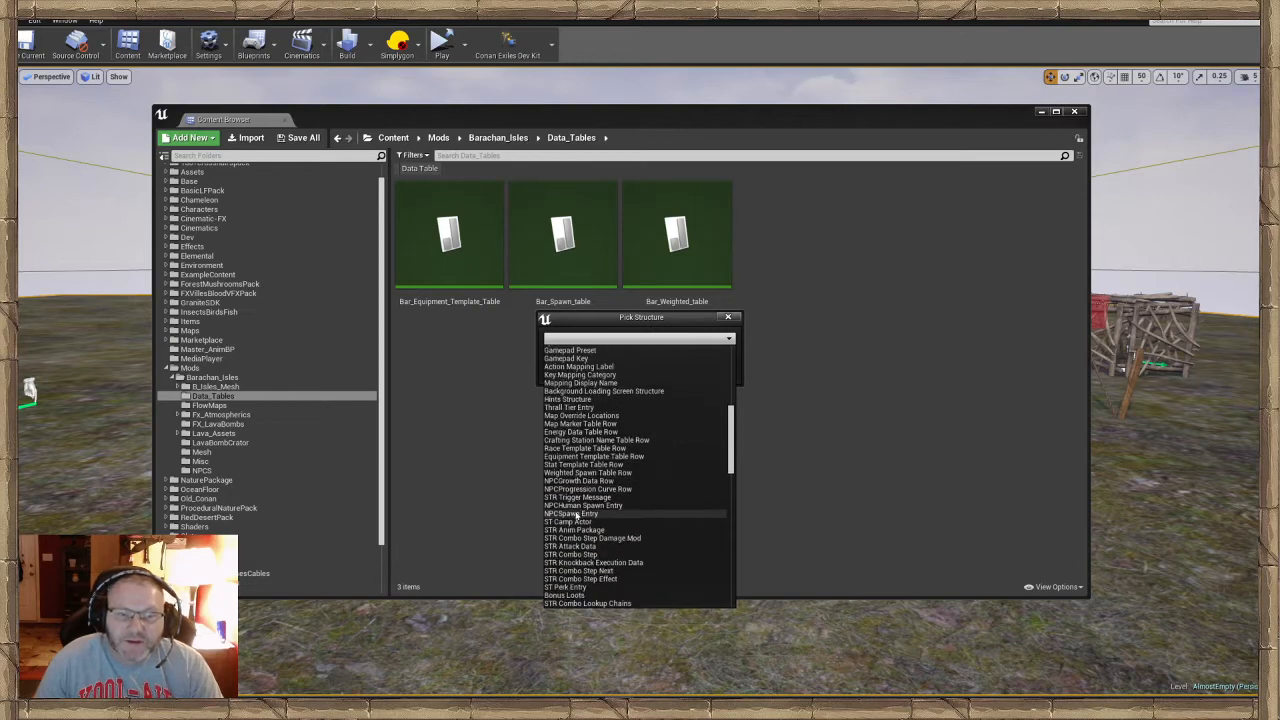
scroll(577, 515, "down", 4)
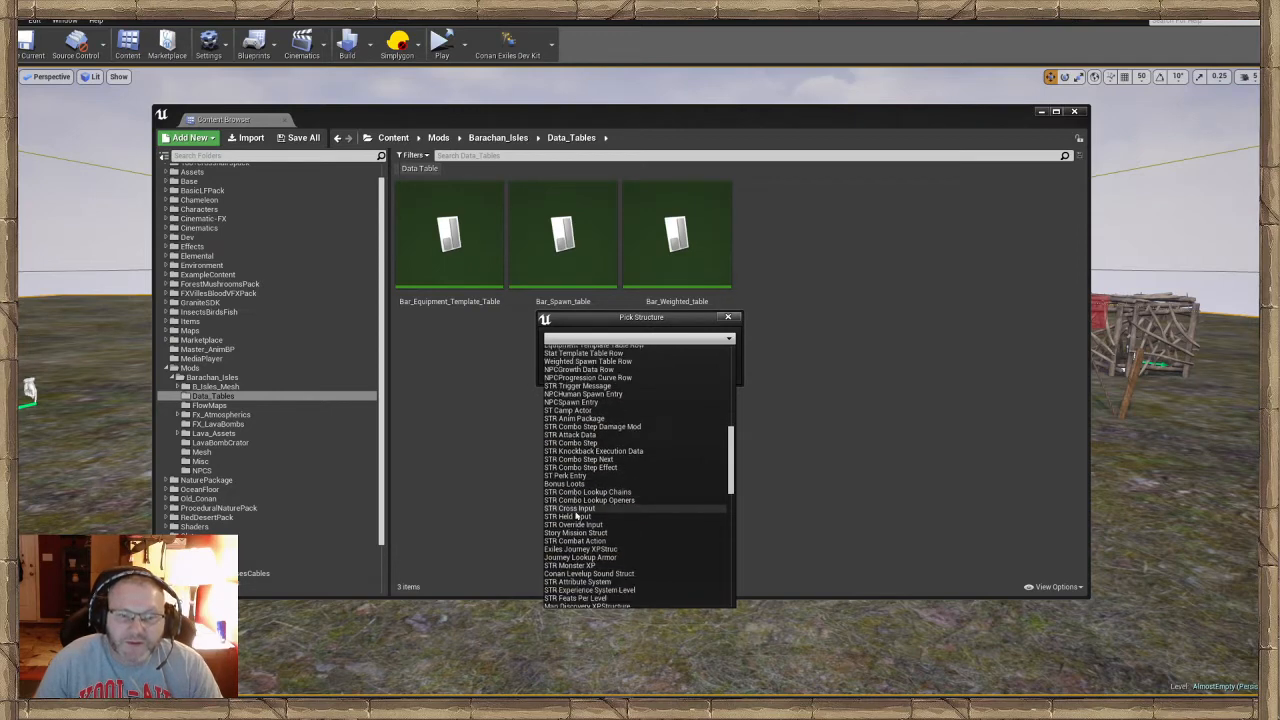
scroll(577, 515, "down", 6)
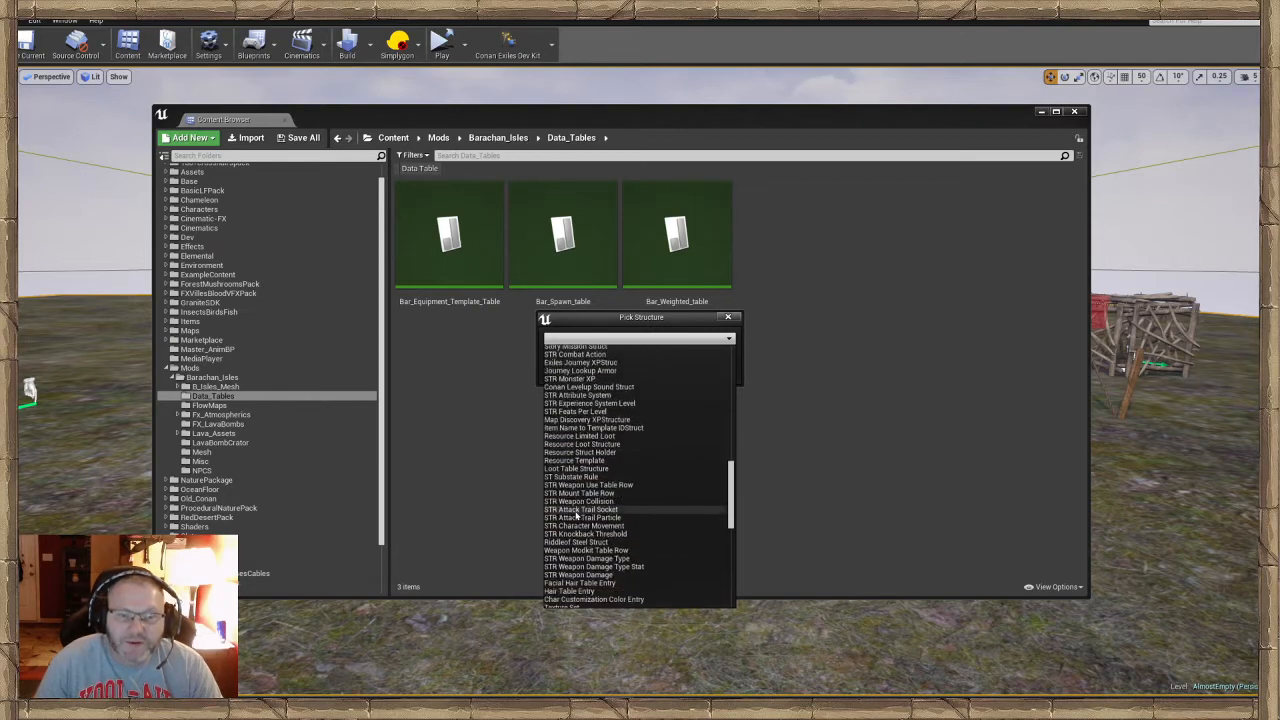
scroll(577, 515, "down", 5)
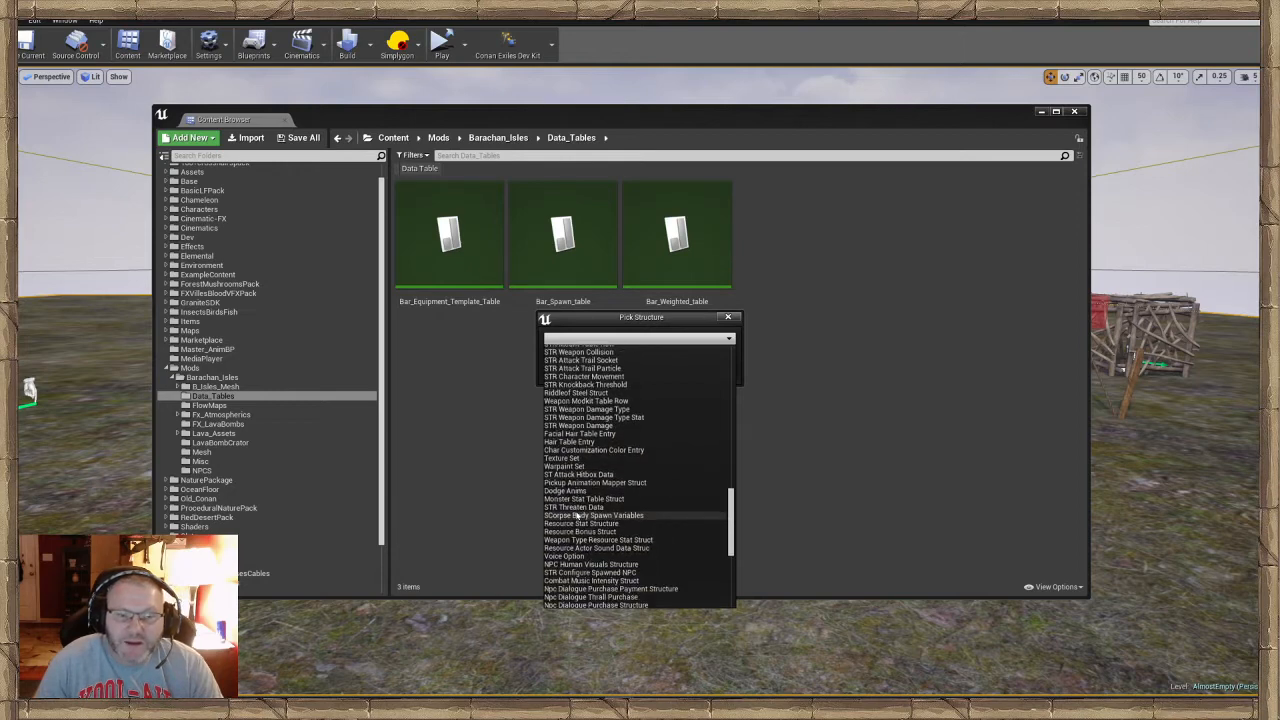
scroll(577, 515, "down", 1)
scroll(577, 515, "down", 4)
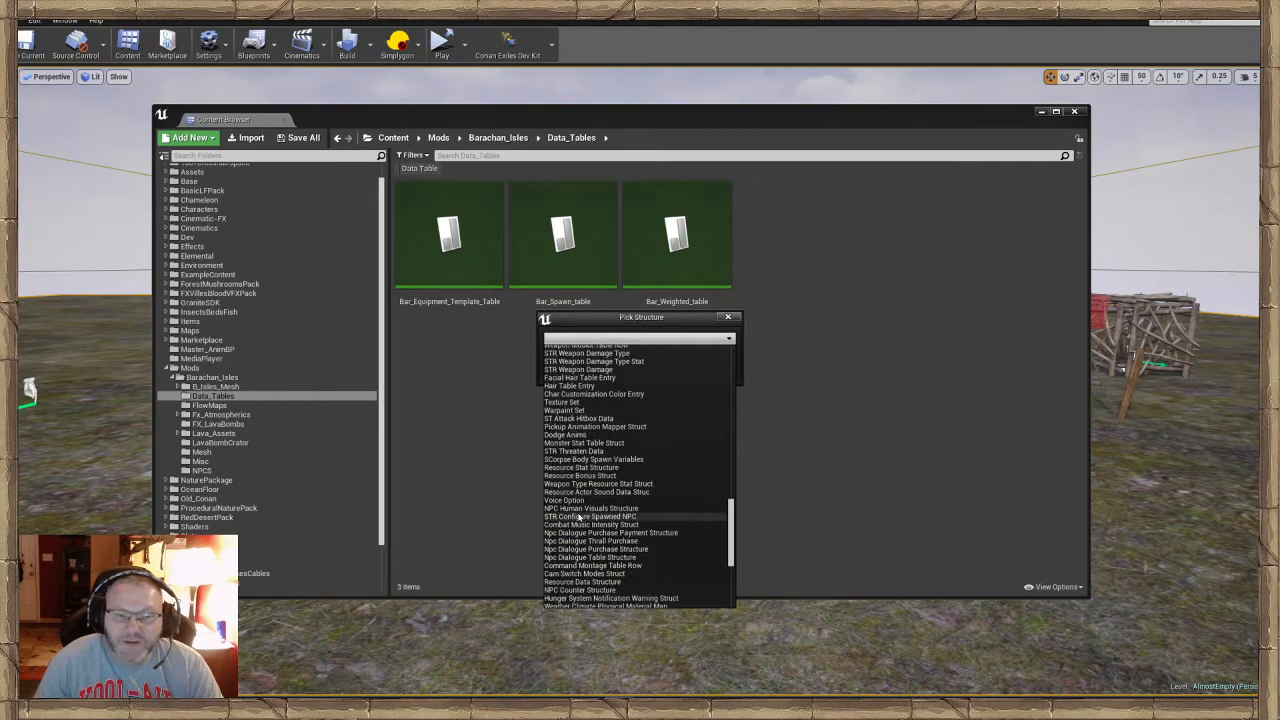
scroll(577, 515, "down", 5)
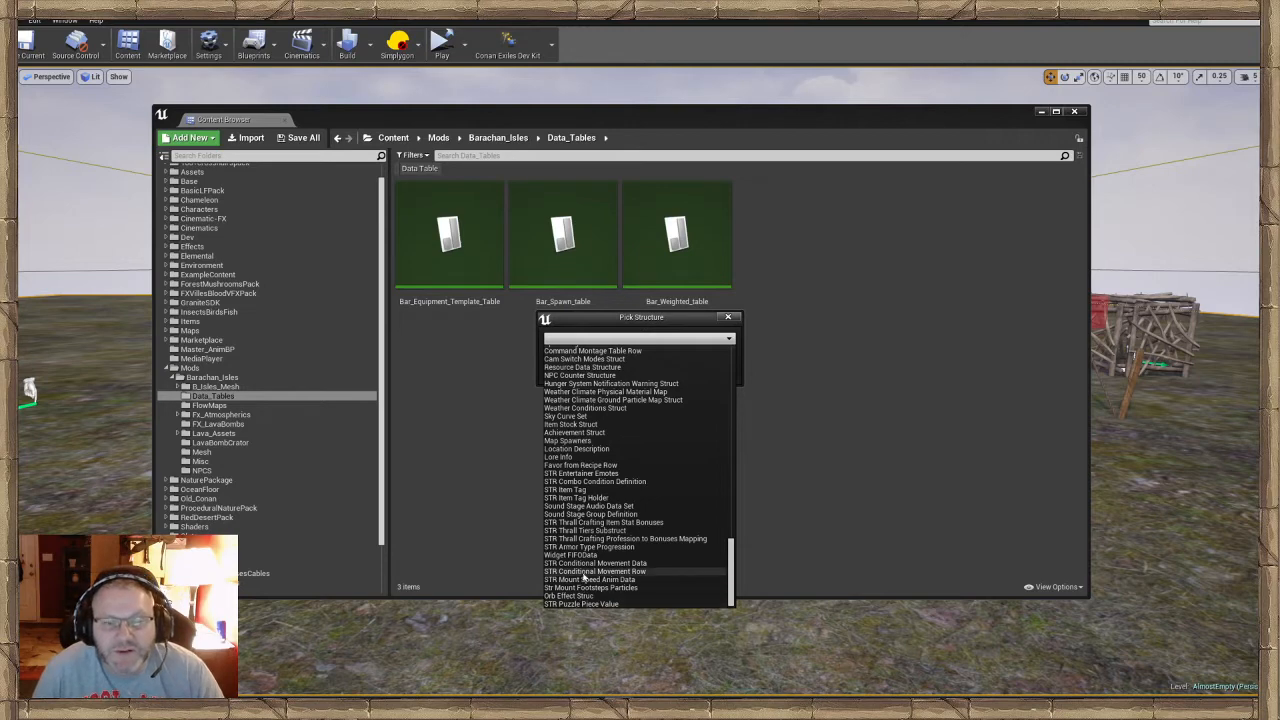
scroll(575, 388, "up", 3)
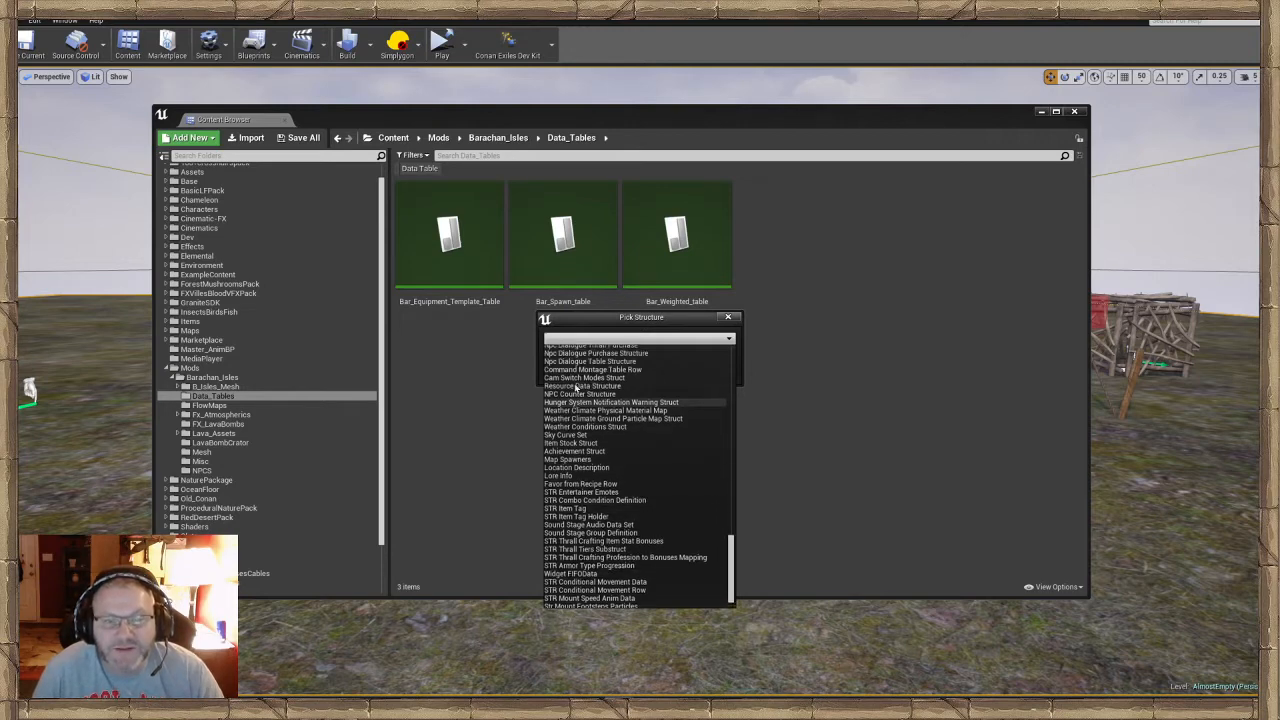
scroll(575, 388, "up", 3)
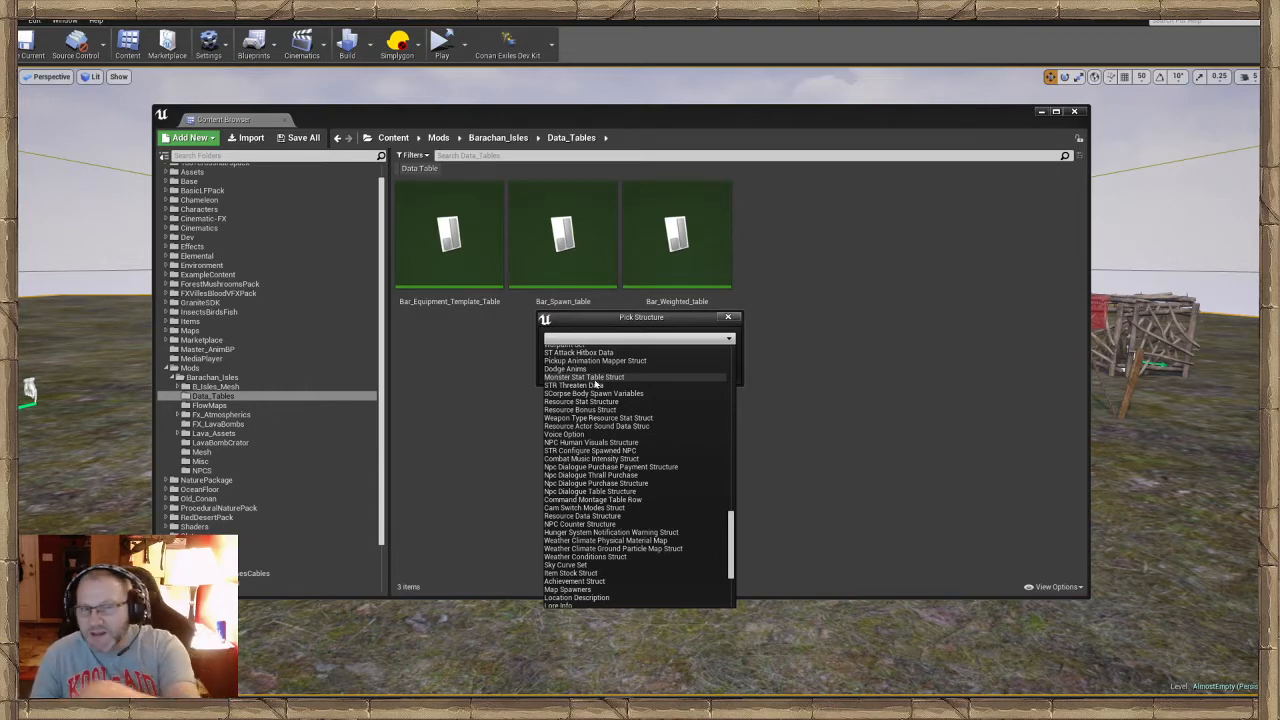
left_click(590, 377)
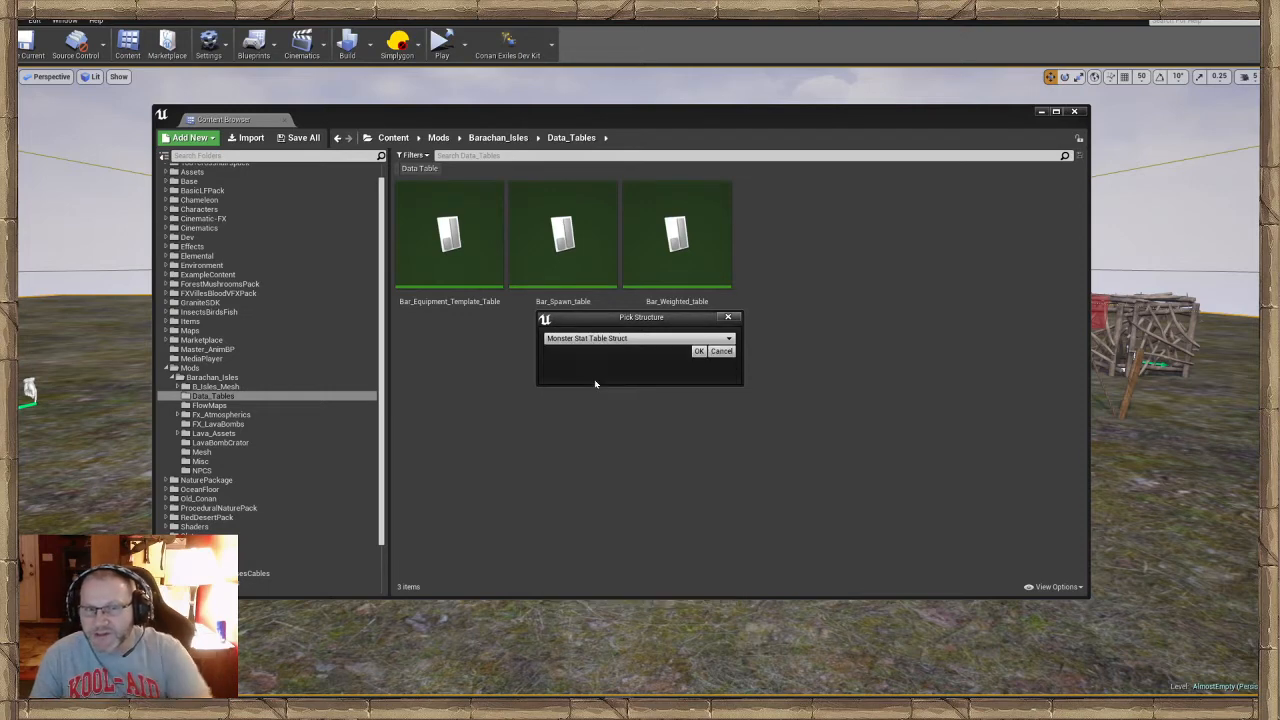
left_click(699, 352)
Open the new data table, paste the copied NPC_Undead row into it, and save the table
double_click(822, 296)
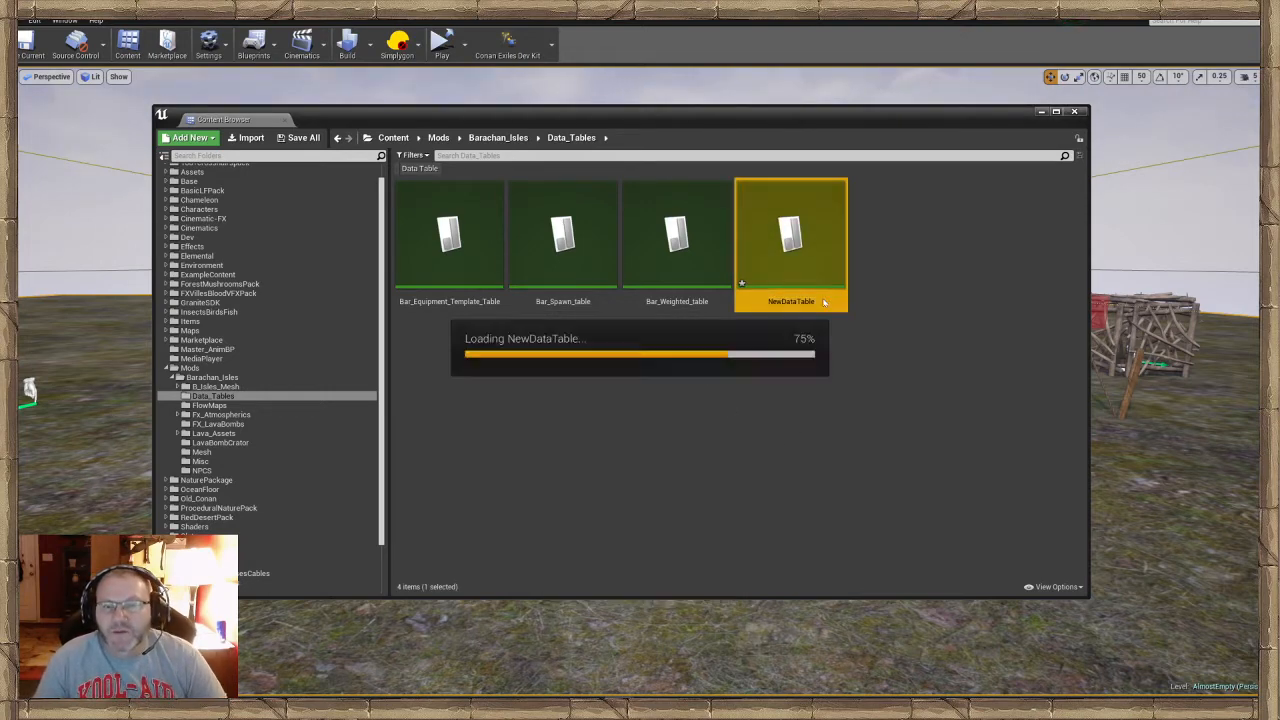
right_click(304, 157)
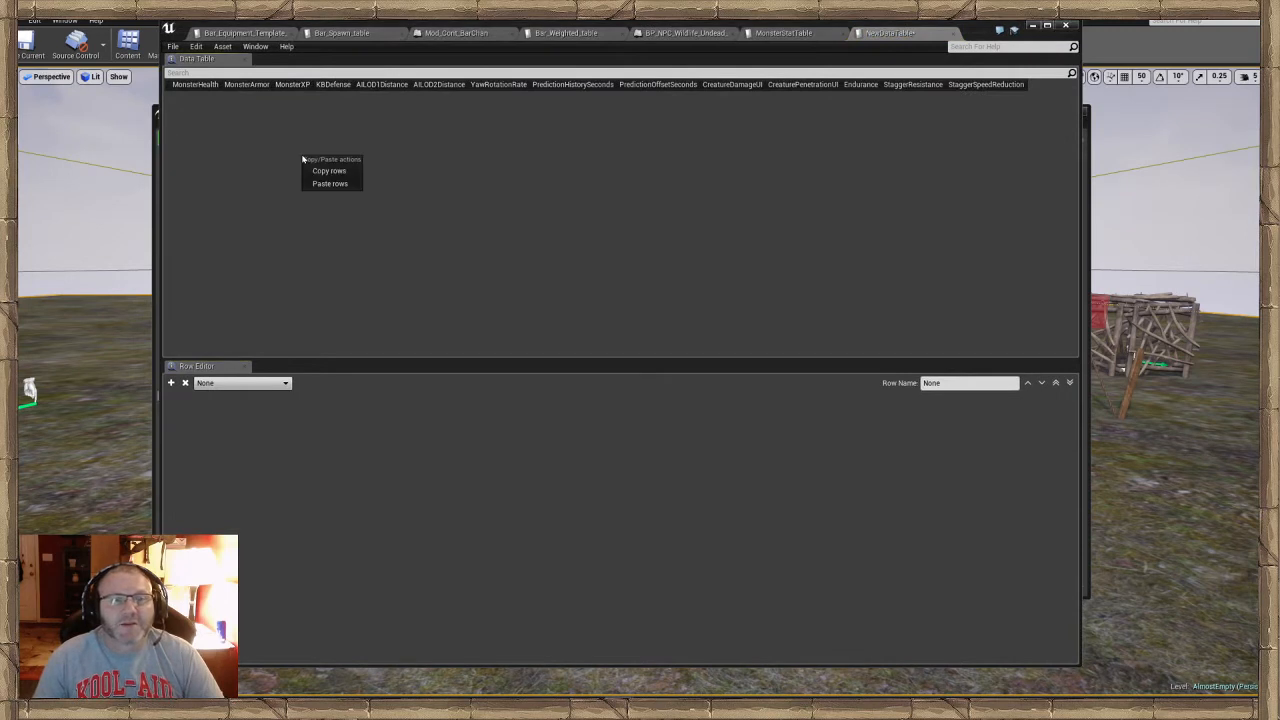
left_click(316, 184)
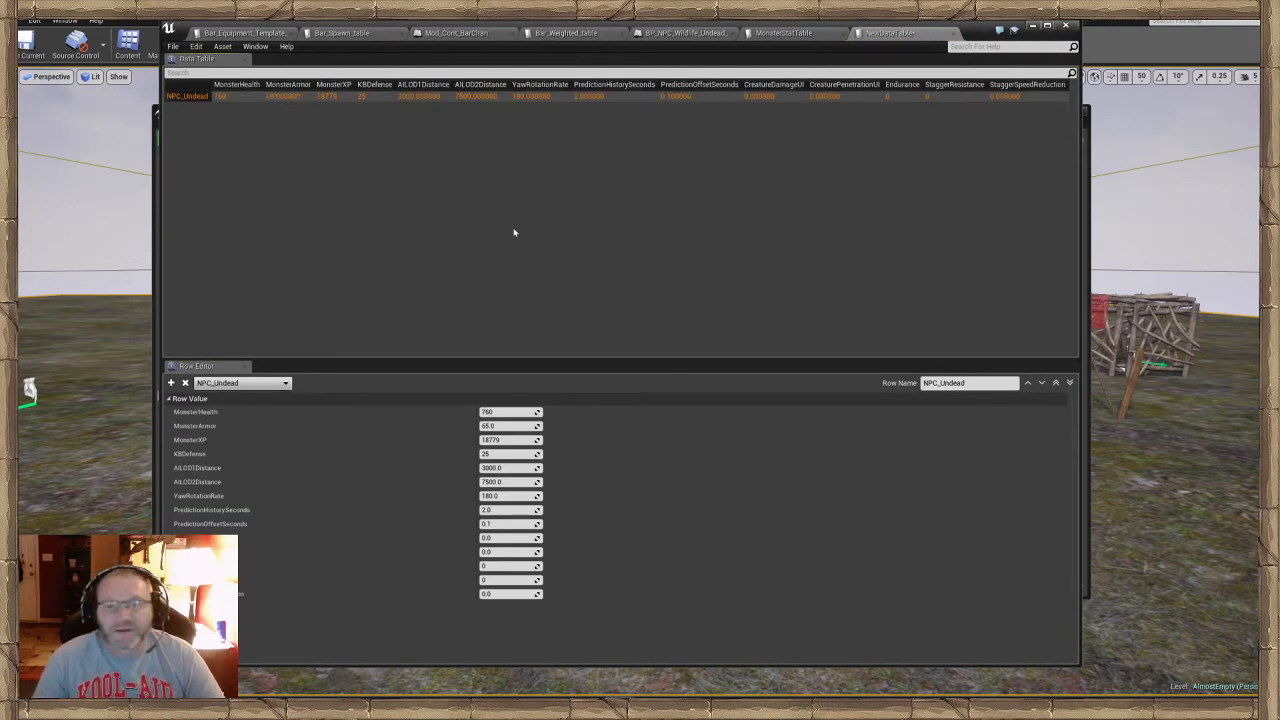
left_click(174, 46)
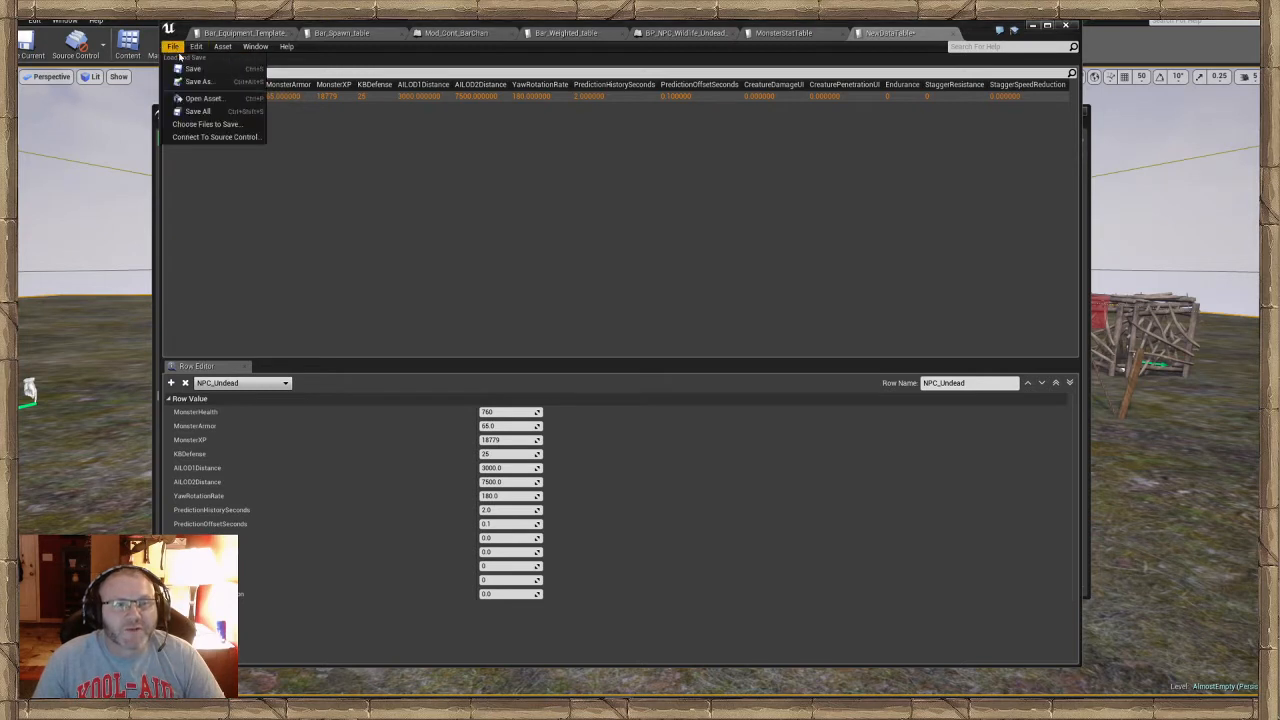
left_click(193, 70)
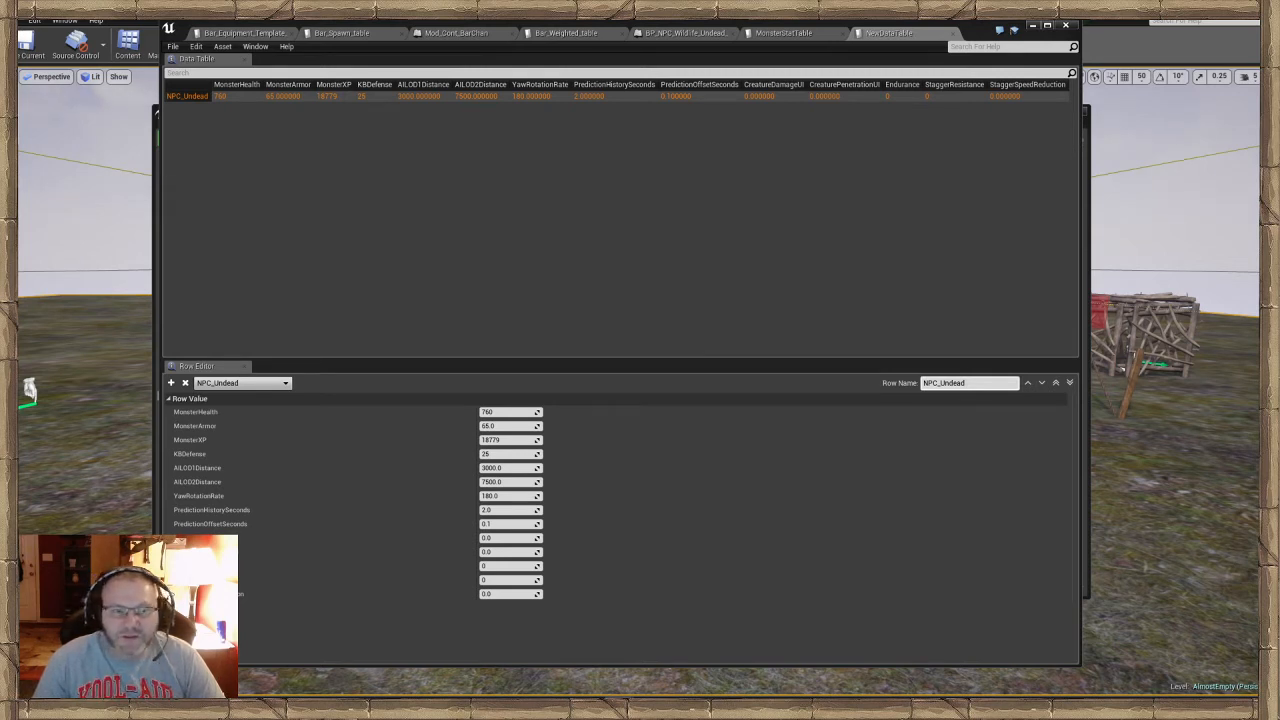
Copy the name of the NPC_Undead_Tut_A physical material in the mod's NPCS folder without renaming it
left_click(786, 34)
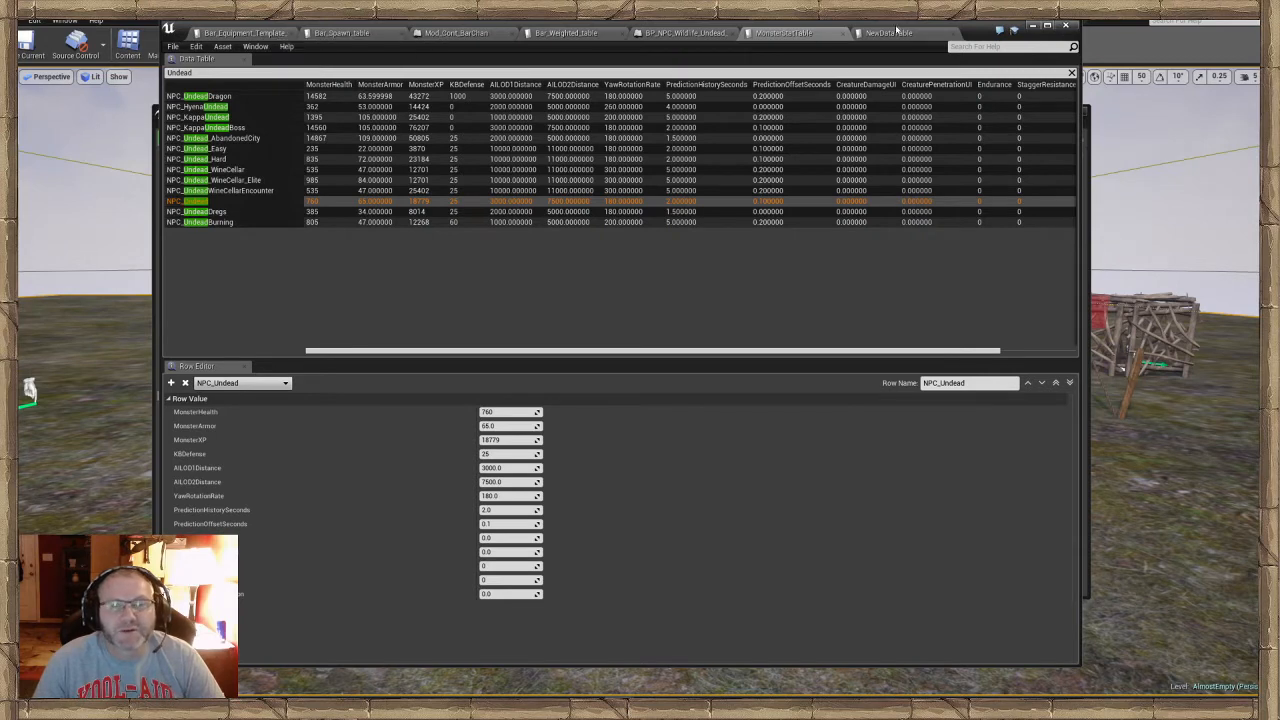
left_click_drag(1008, 31, 956, 49)
left_click(1072, 230)
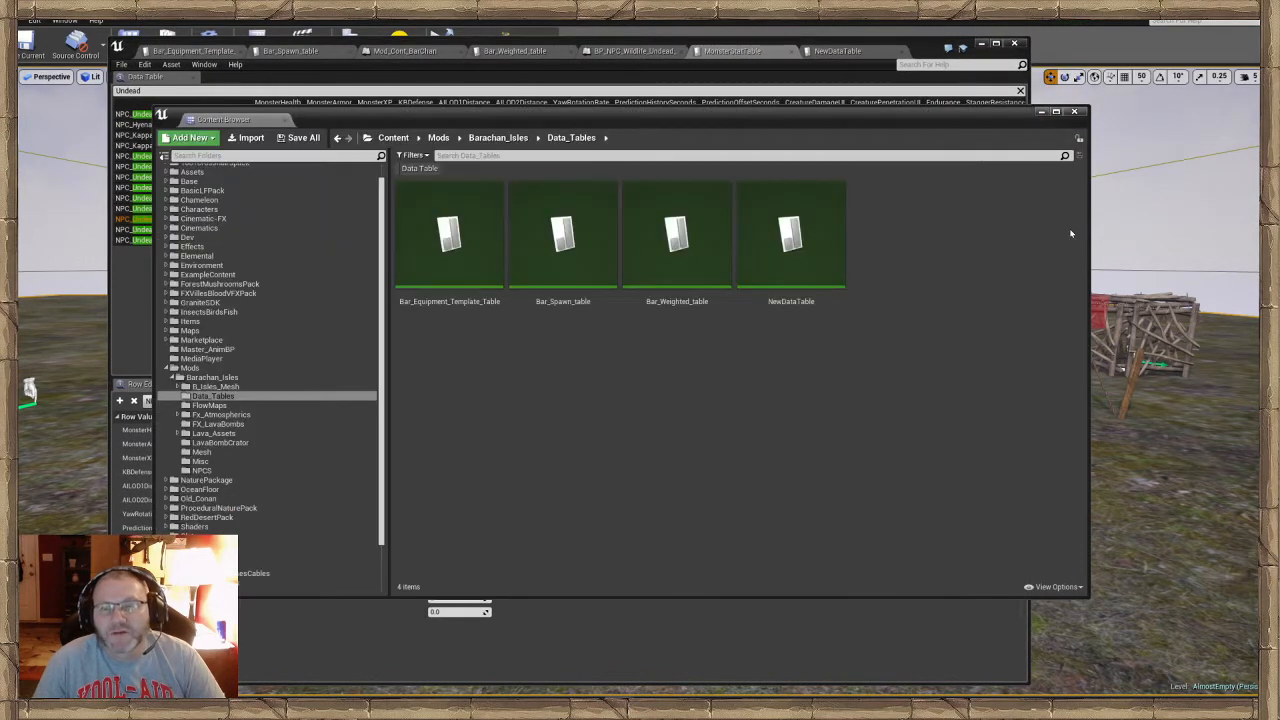
left_click(201, 470)
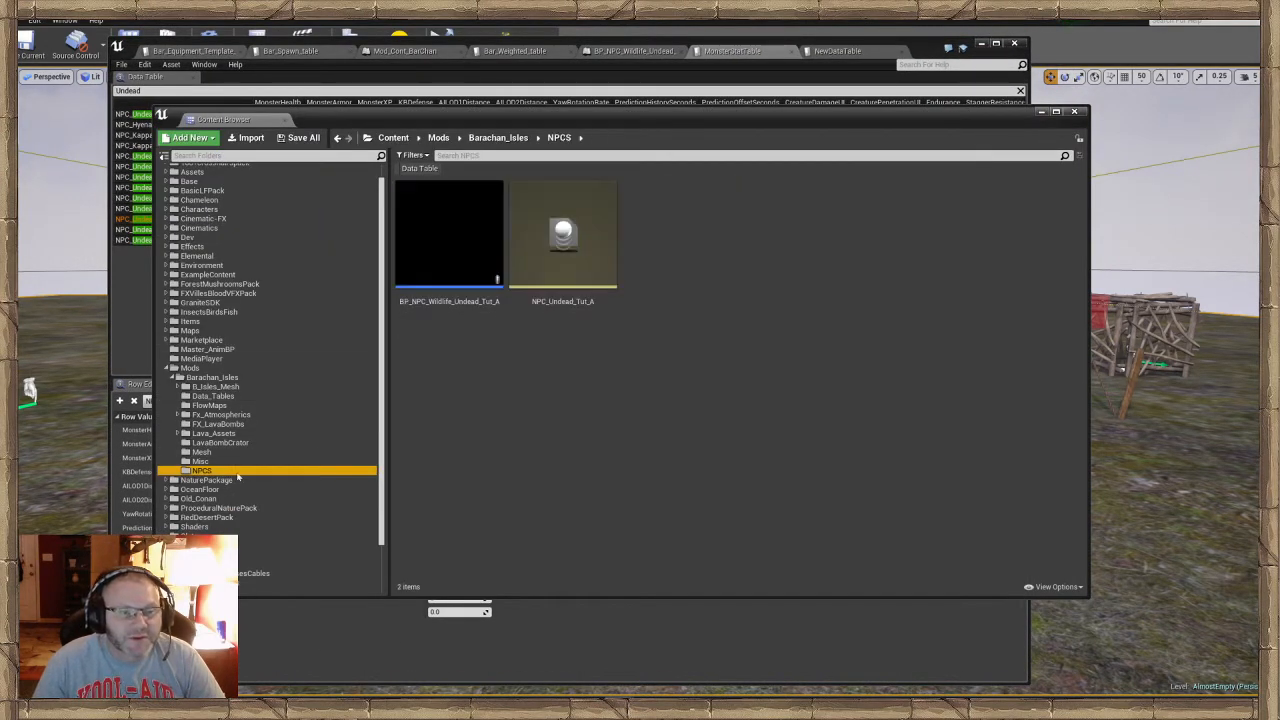
left_click(583, 295)
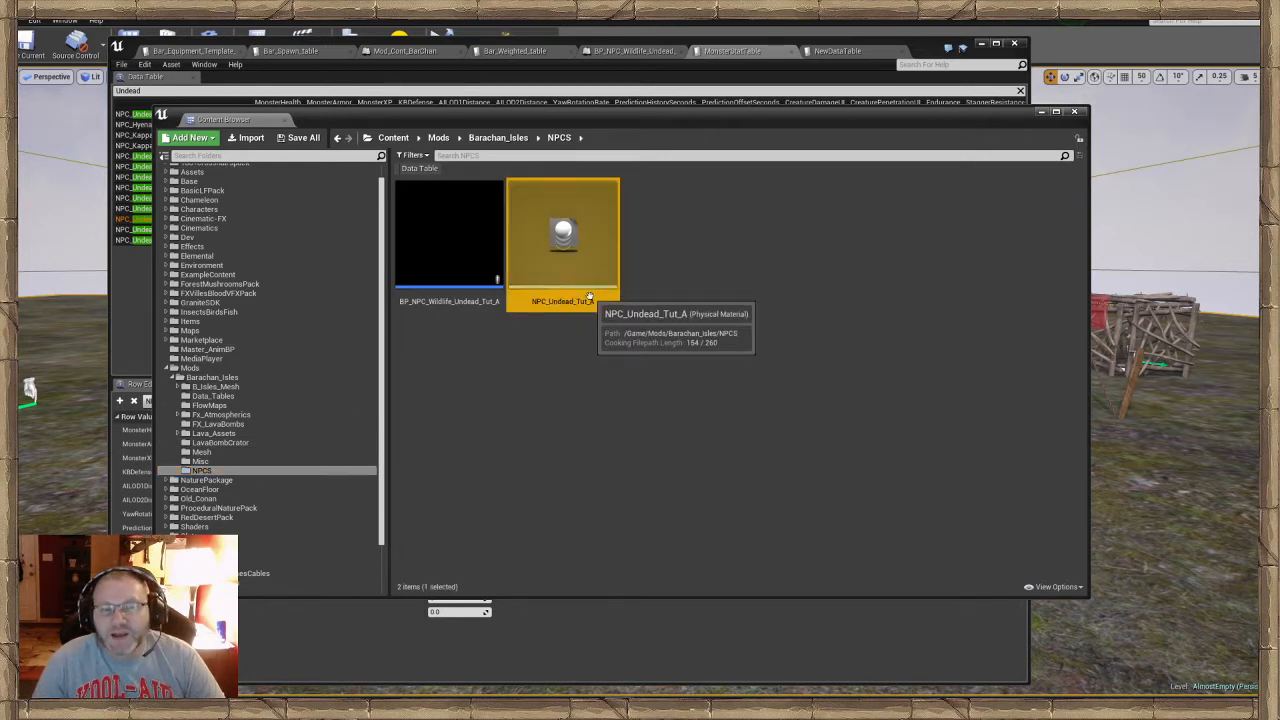
right_click(590, 298)
left_click(627, 325)
key("ctrl+c")
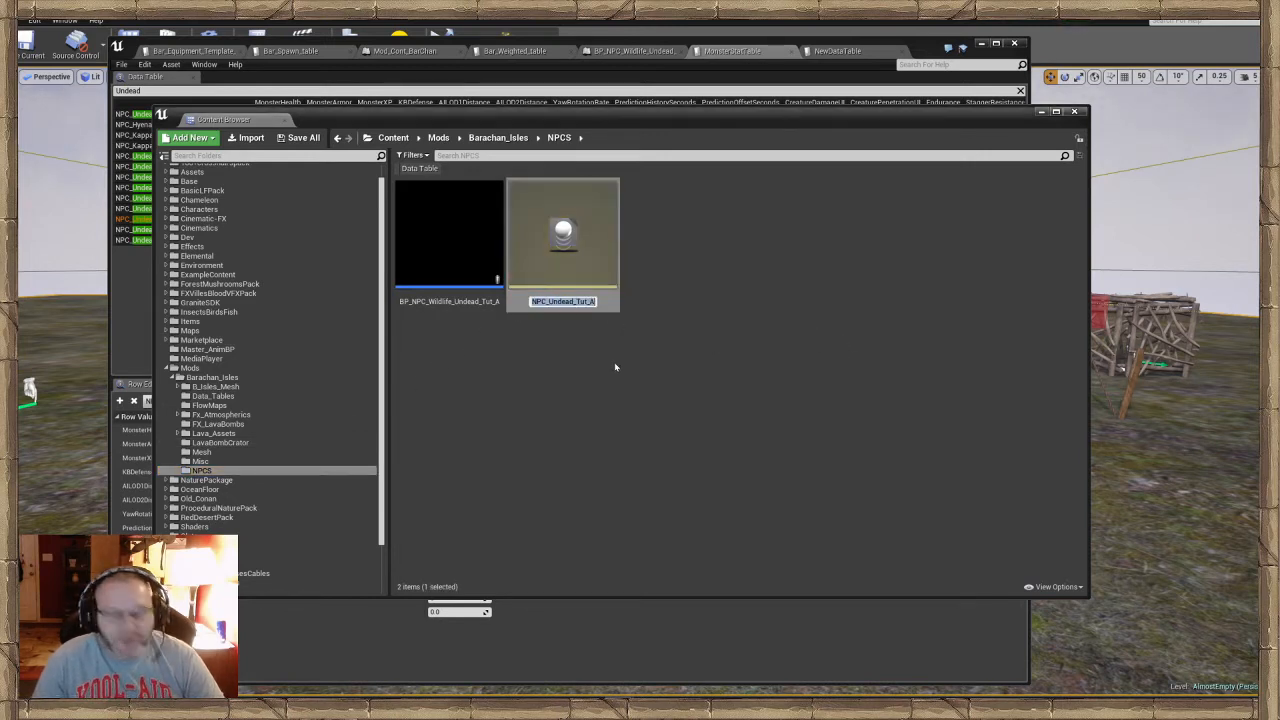
left_click(690, 390)
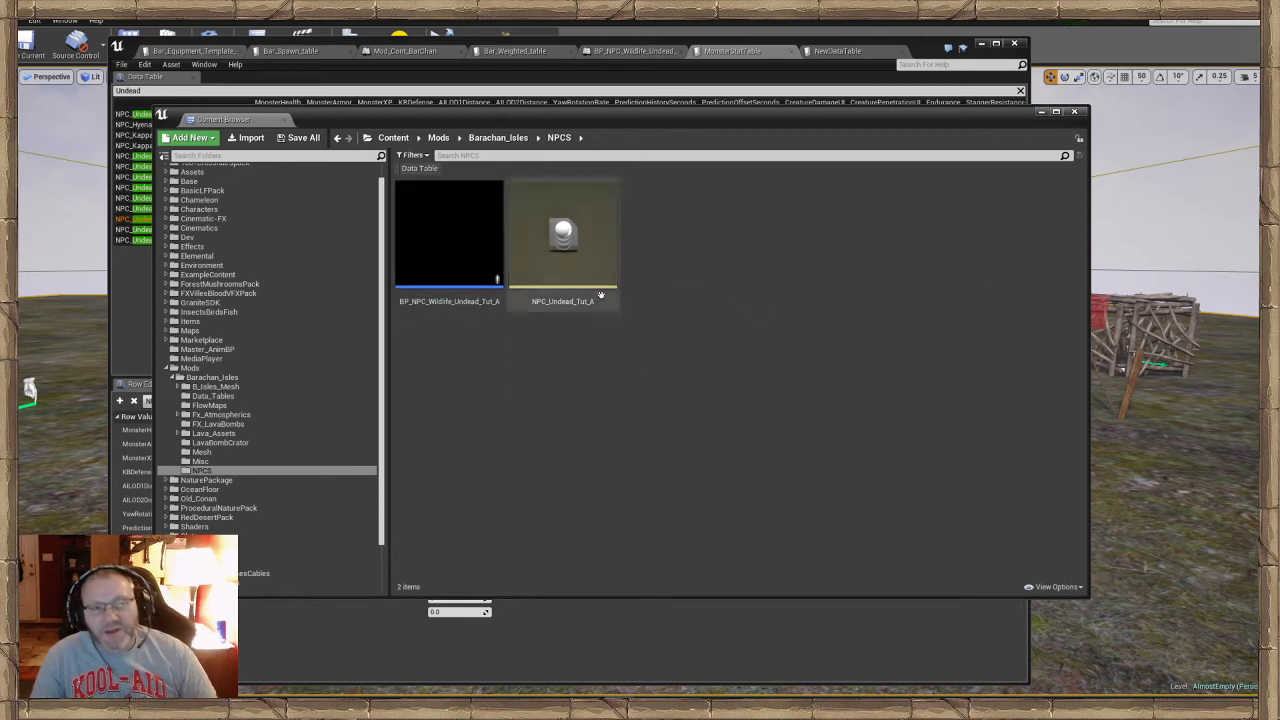
Rename the NPC_Undead row in the new data table to NPC_Undead_Tut_A and save the table
left_click(1042, 112)
left_click(840, 51)
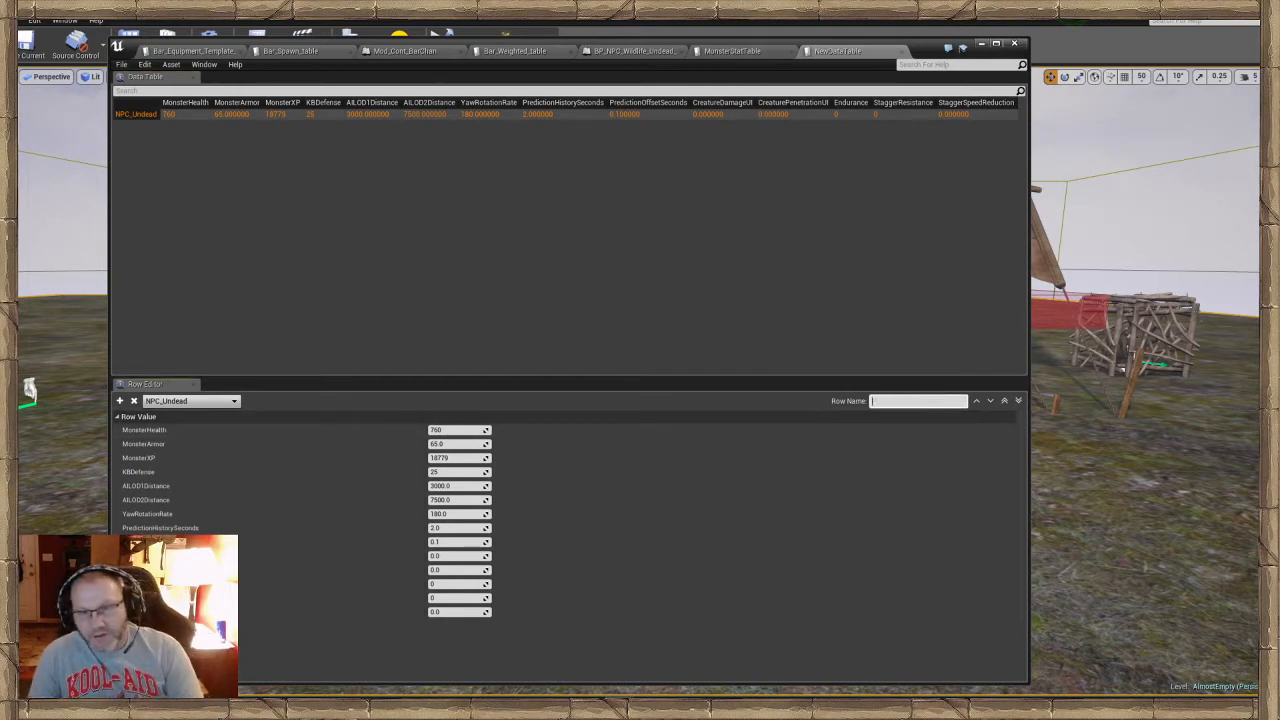
key("ctrl+v")
key("Return")
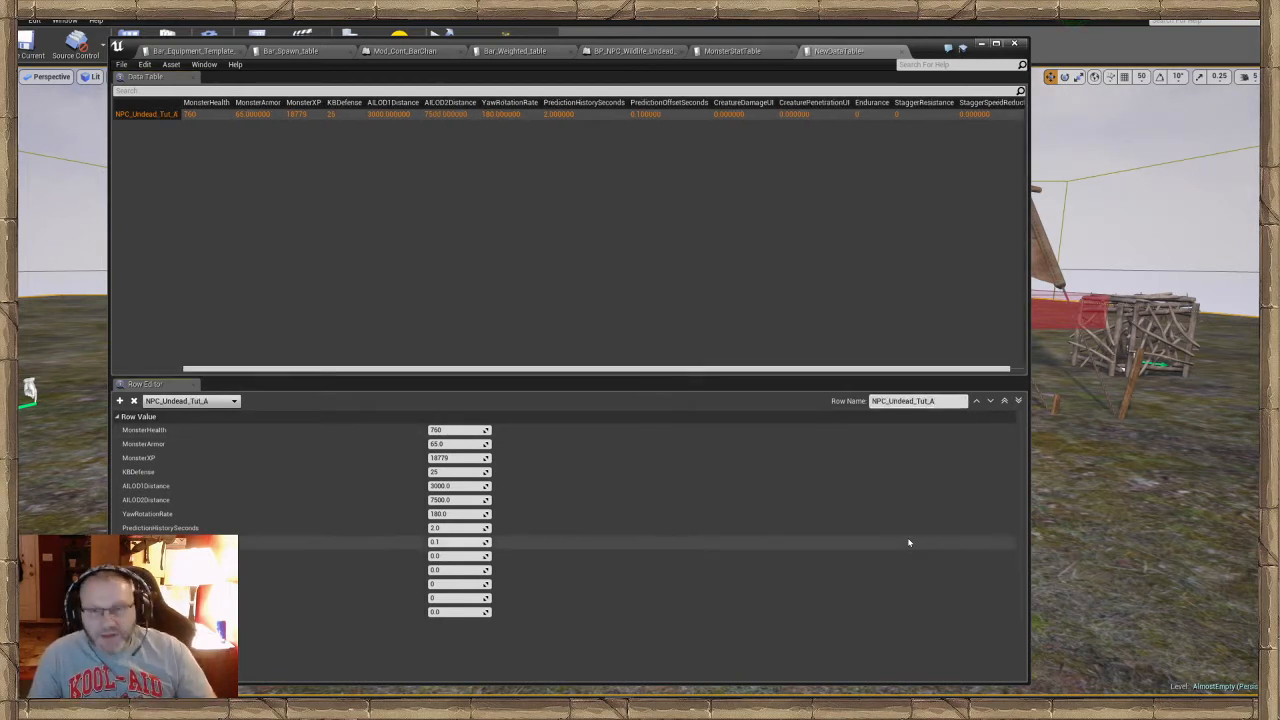
left_click(121, 64)
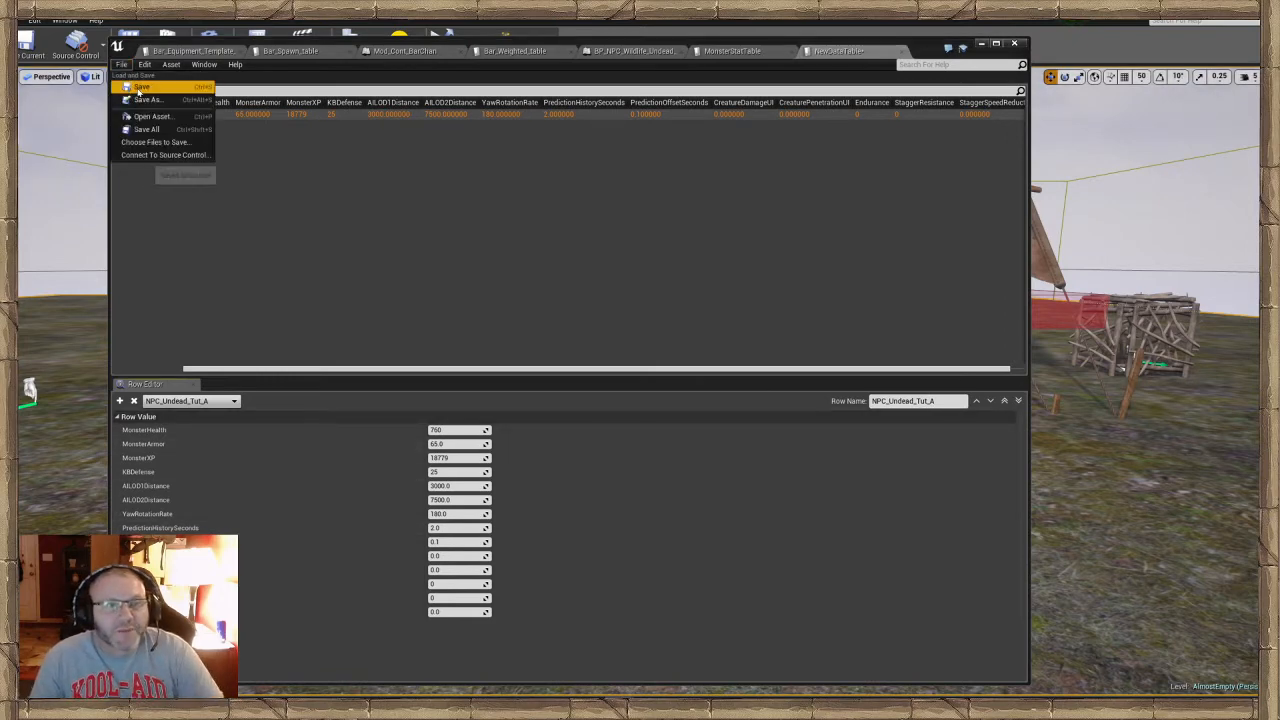
left_click(140, 85)
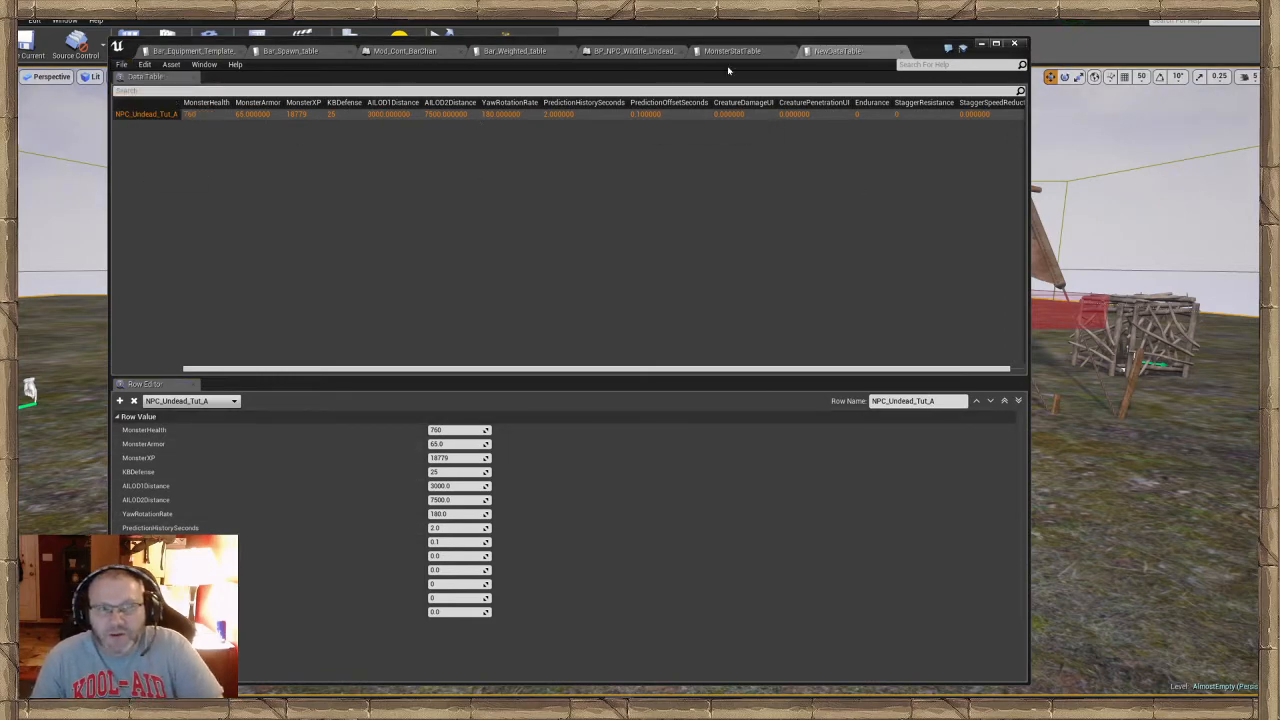
Compare the NPC_Undead_Tut_A physical material's name in the NPCS folder with the row name in the new data table
left_click_drag(930, 53, 970, 117)
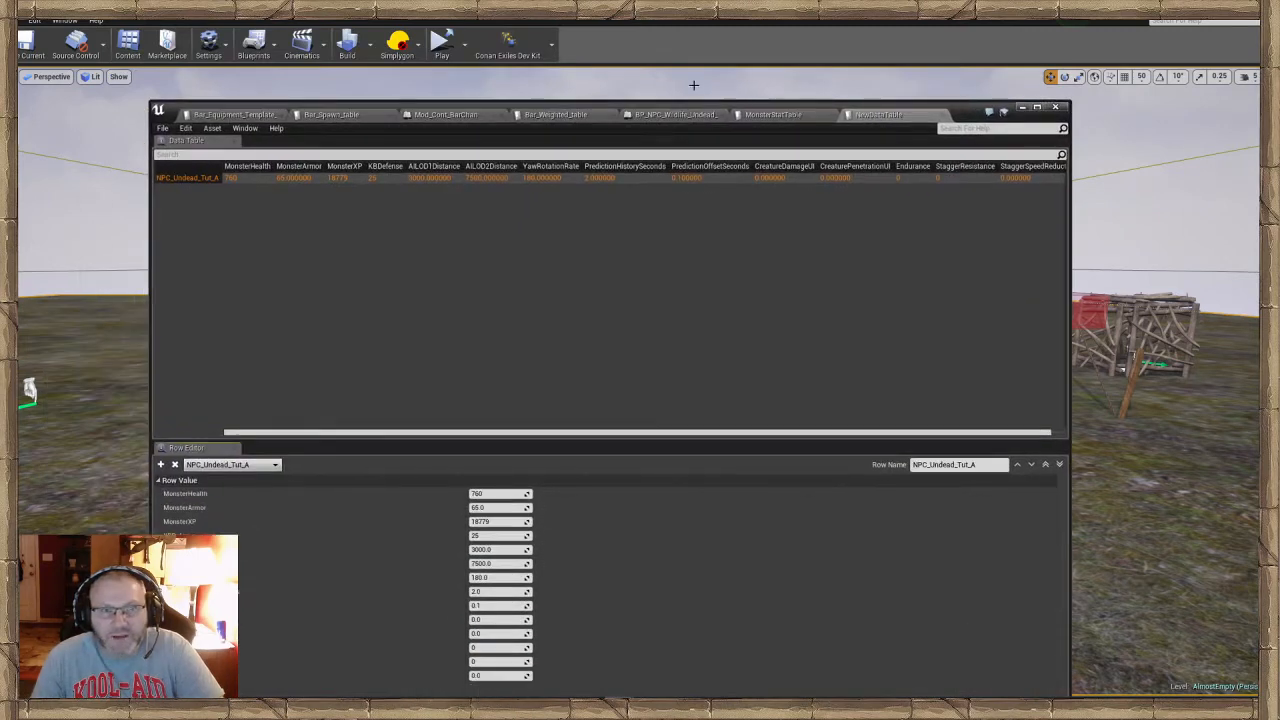
left_click(128, 45)
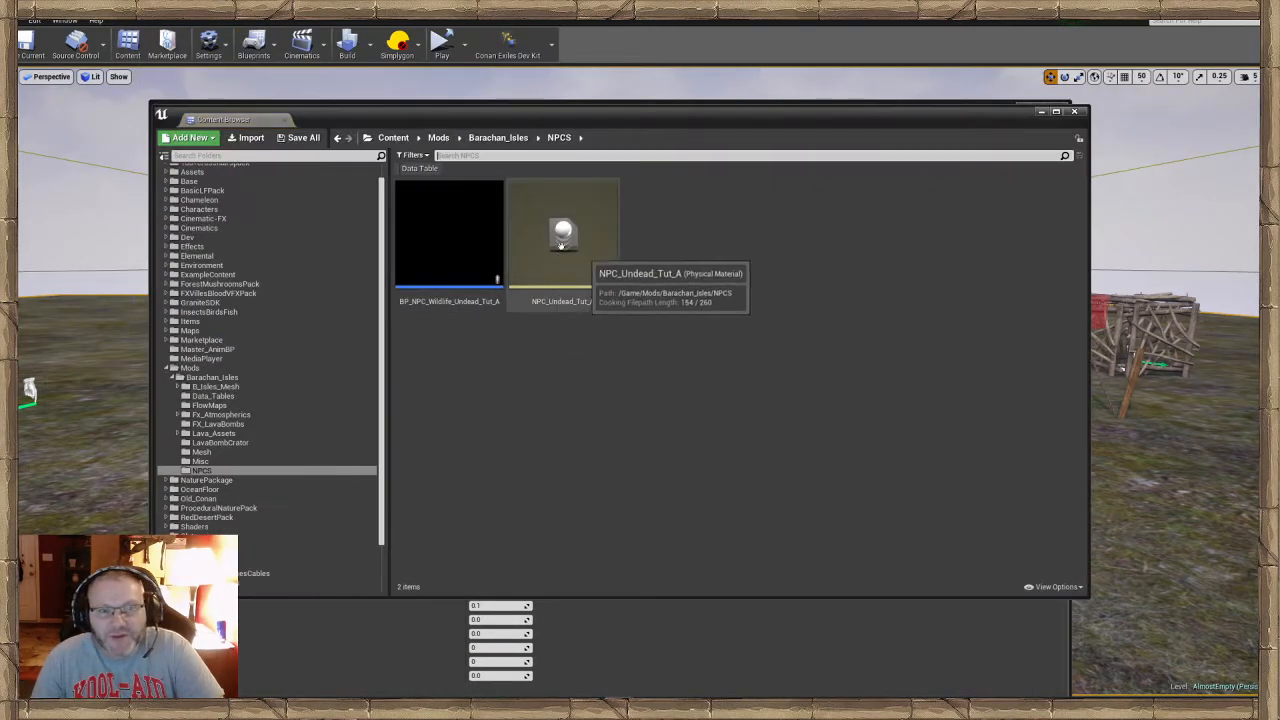
left_click_drag(673, 127, 623, 340)
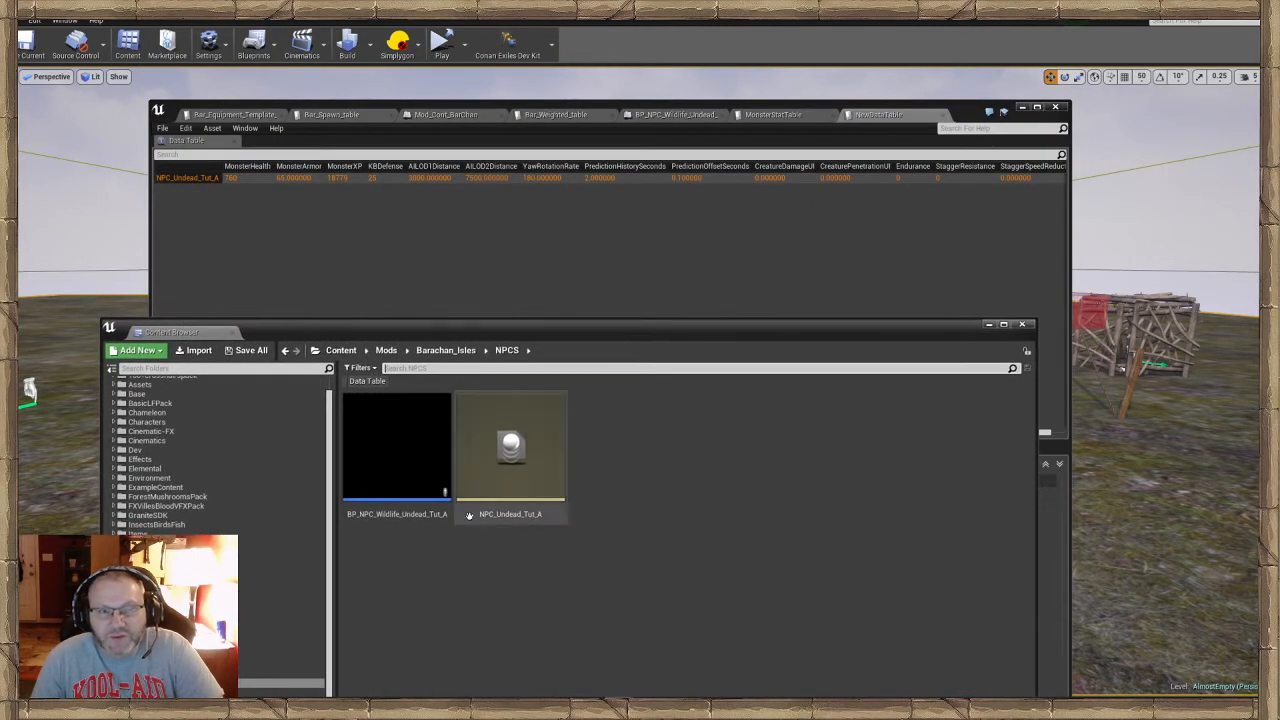
left_click_drag(733, 343, 729, 196)
left_click(985, 178)
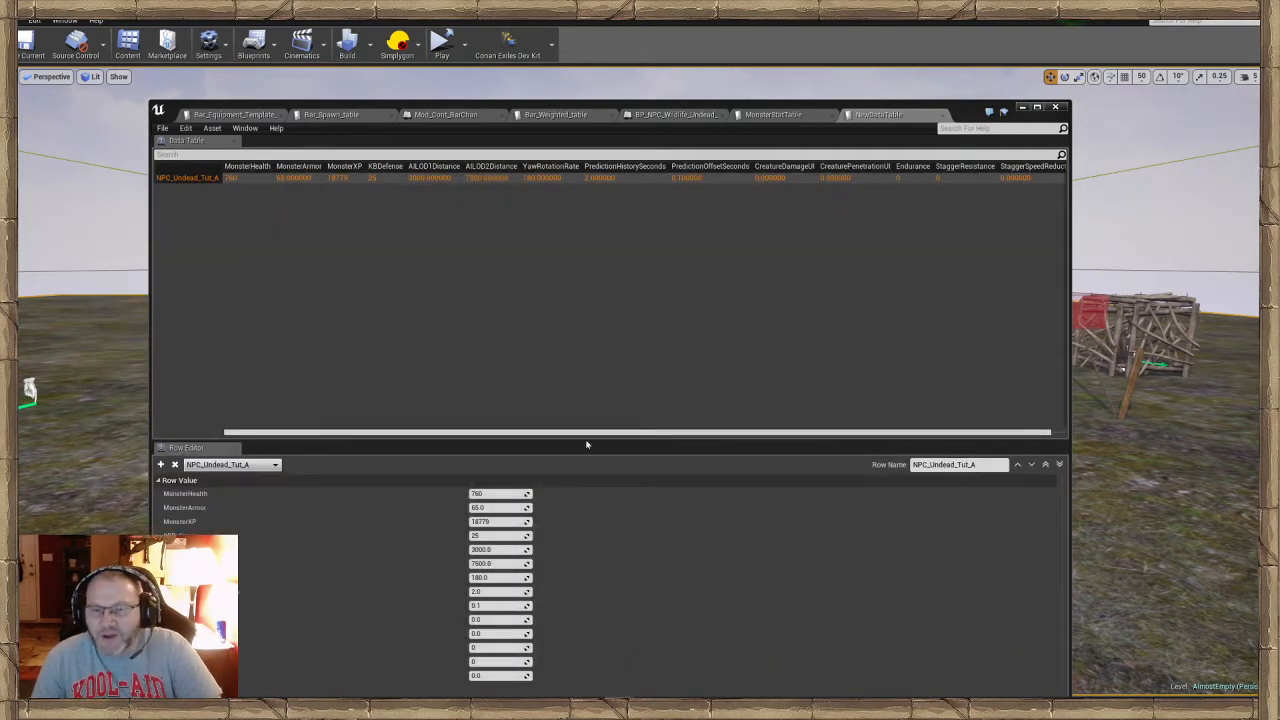
Set MonsterHealth of the NPC_Undead_Tut_A row to 3000 and save the data table
left_click(491, 494)
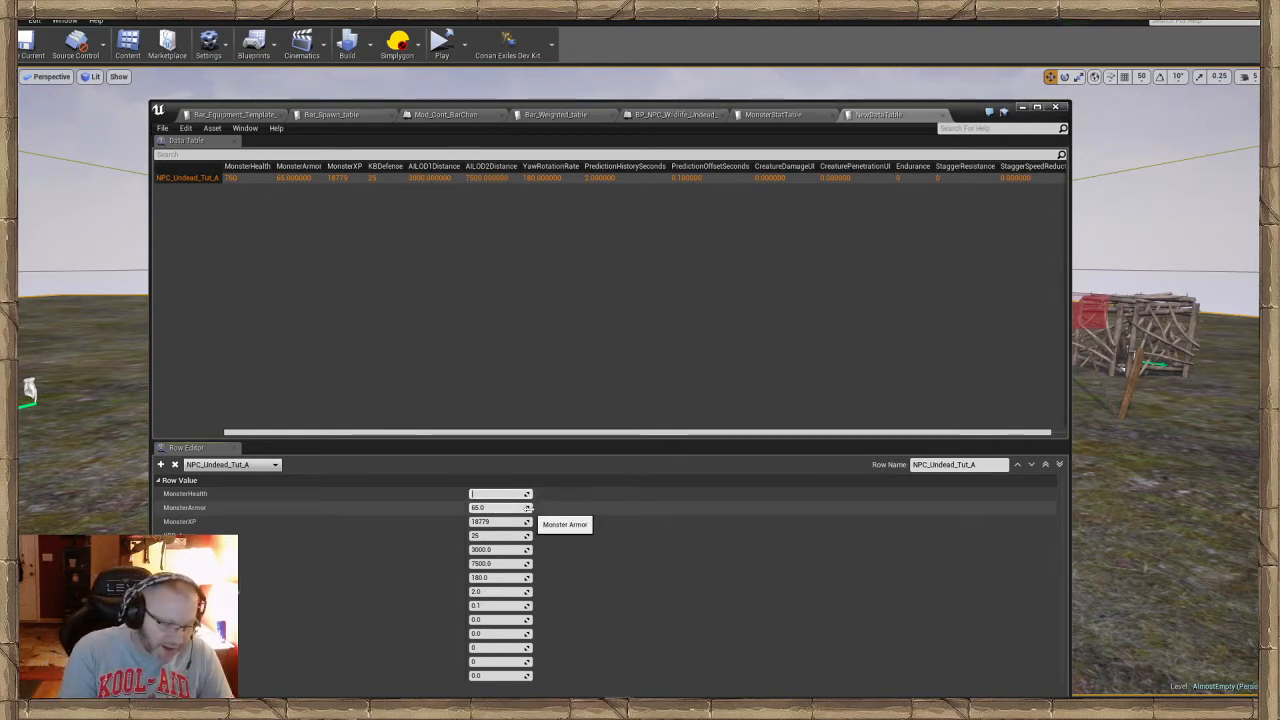
type("3000")
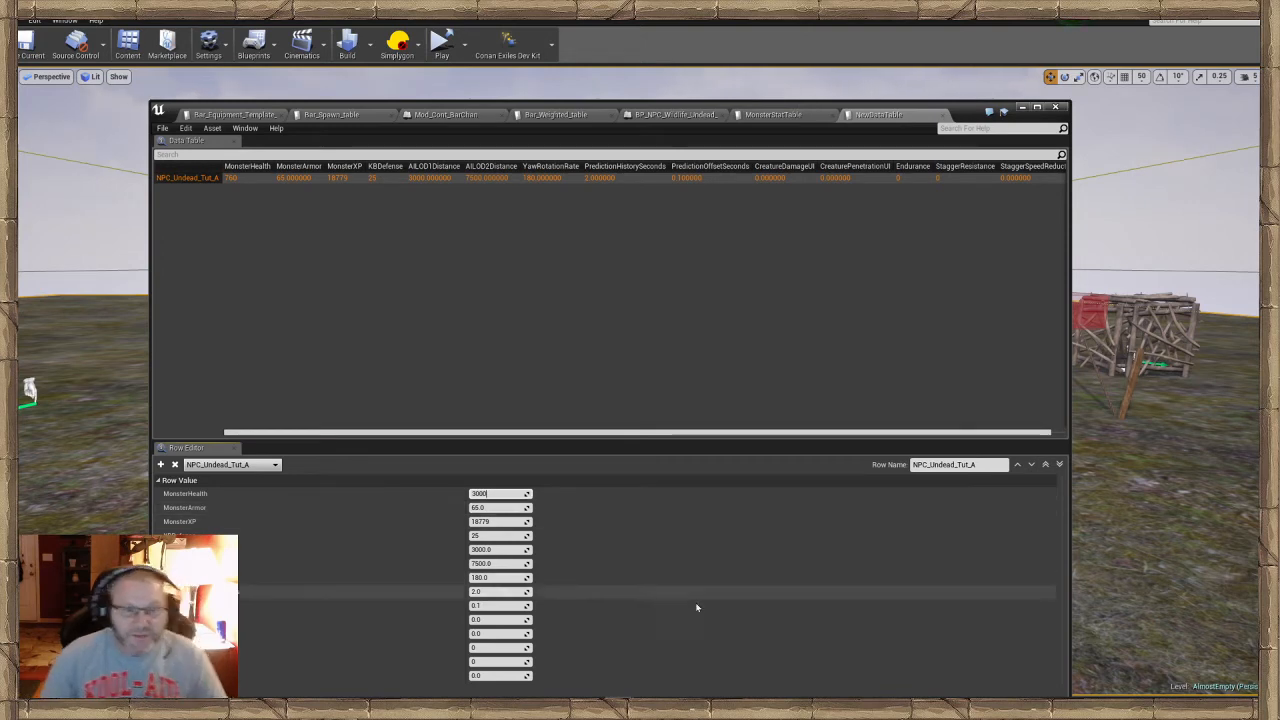
left_click(729, 611)
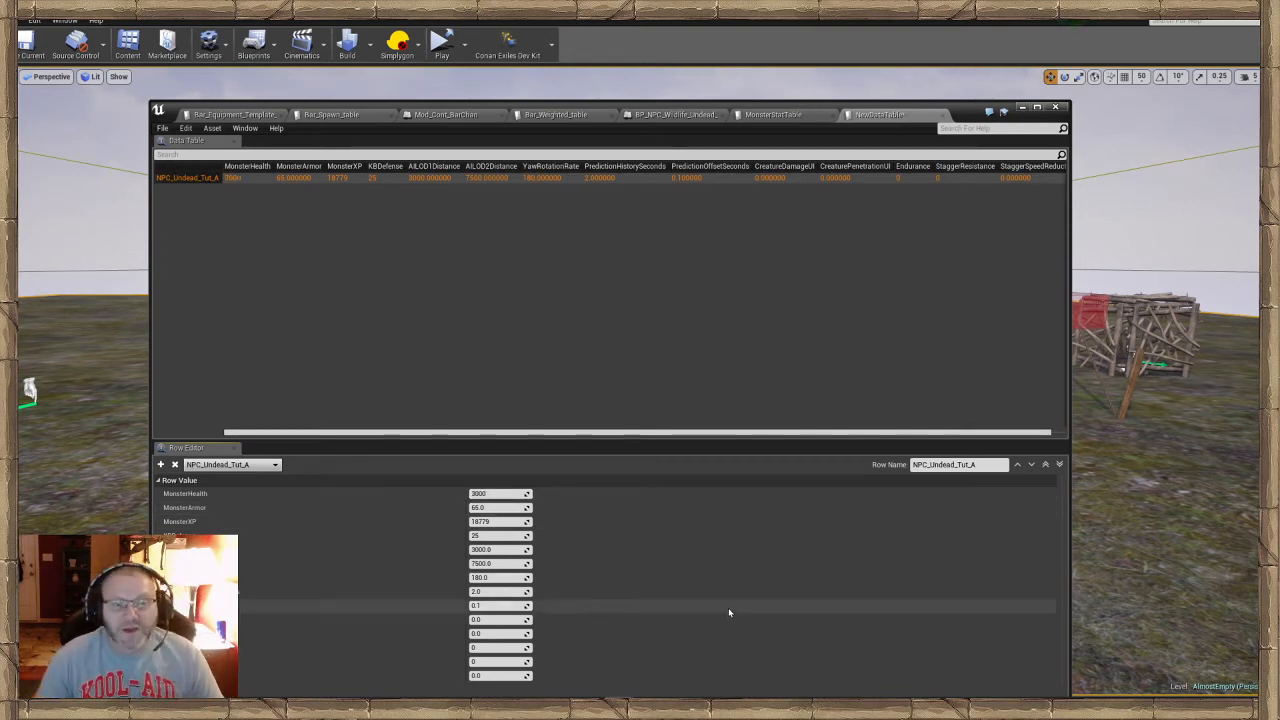
left_click_drag(675, 107, 671, 67)
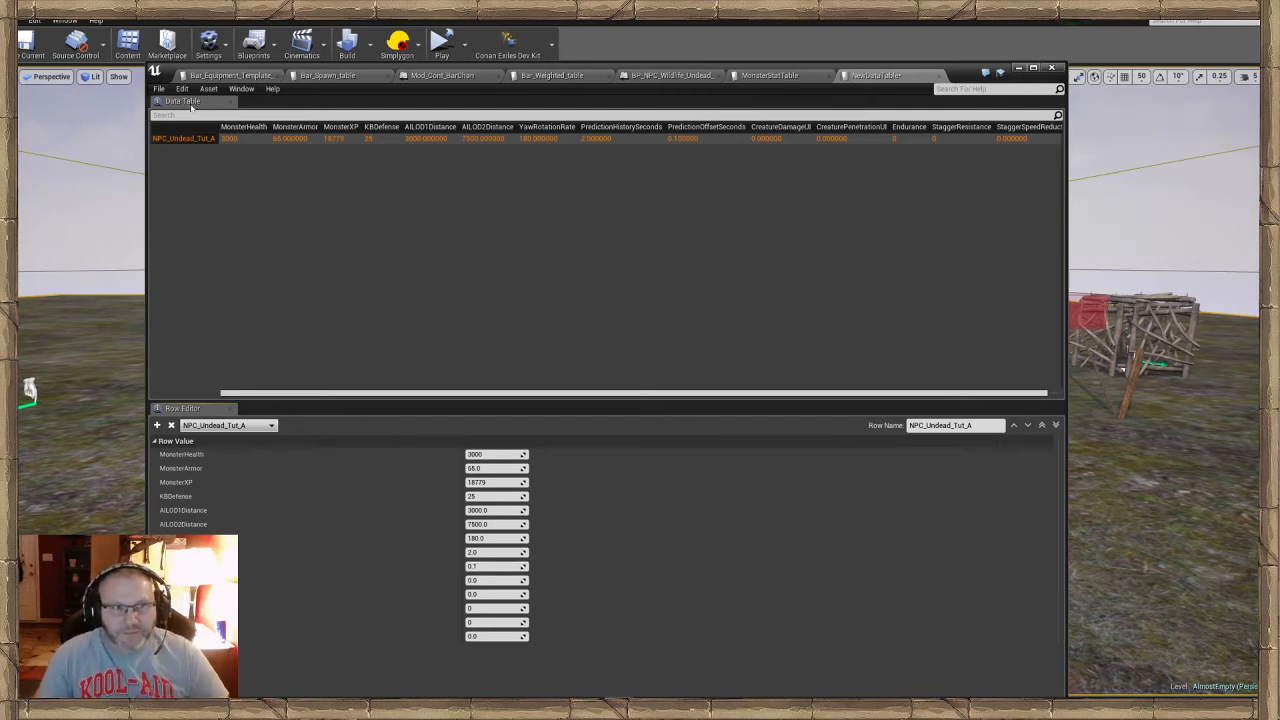
left_click(159, 88)
left_click(180, 110)
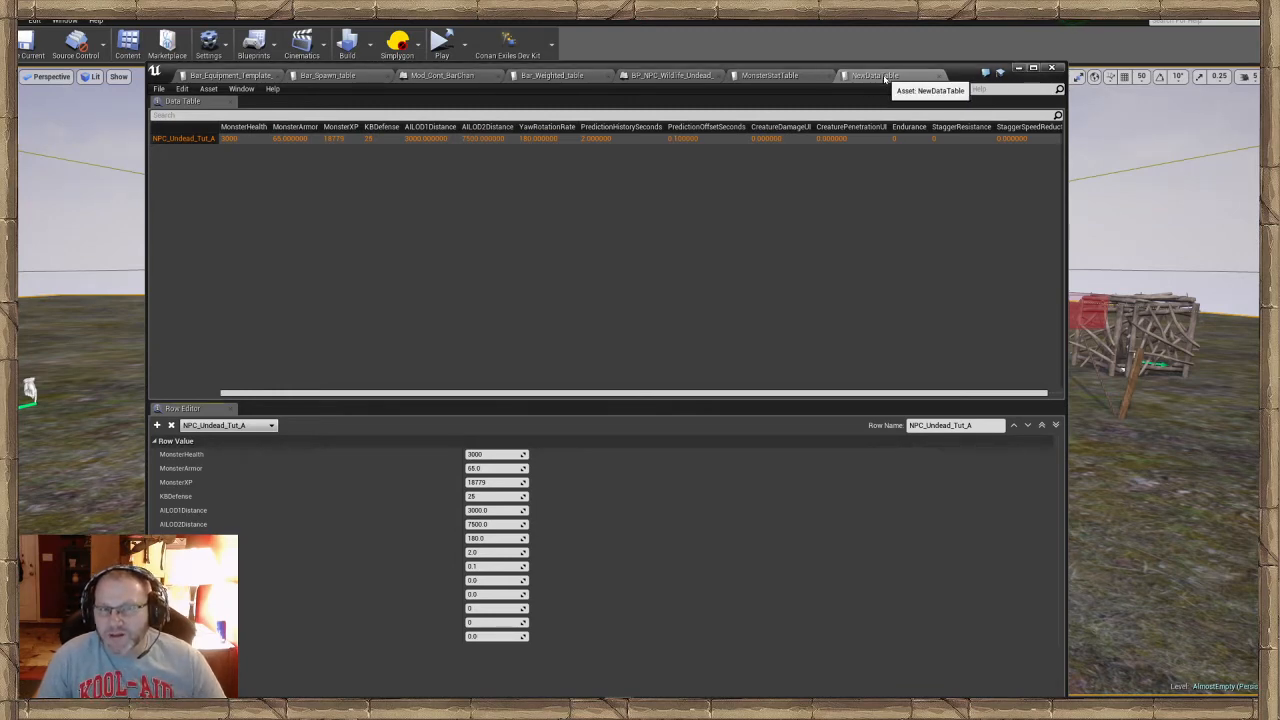
Rename NewDataTable in the mod's Data_Tables folder to Bar_Monster_Stats
left_click(1020, 69)
left_click(127, 45)
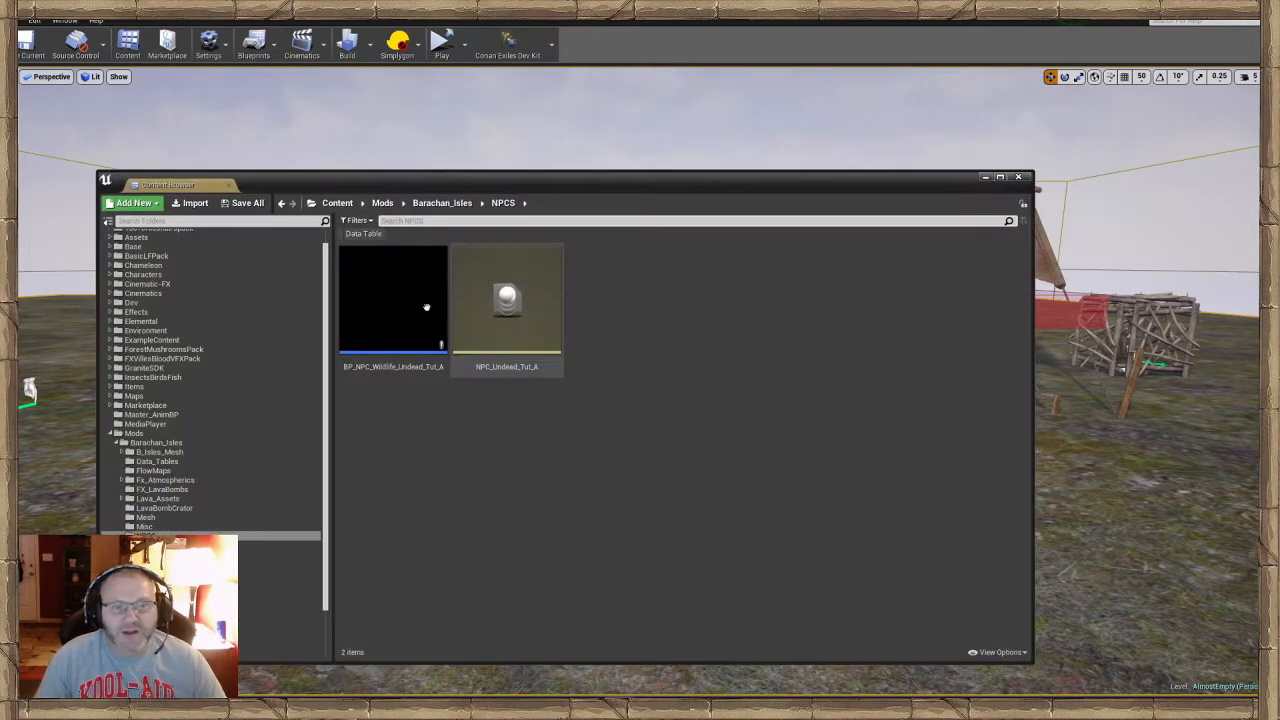
left_click(175, 461)
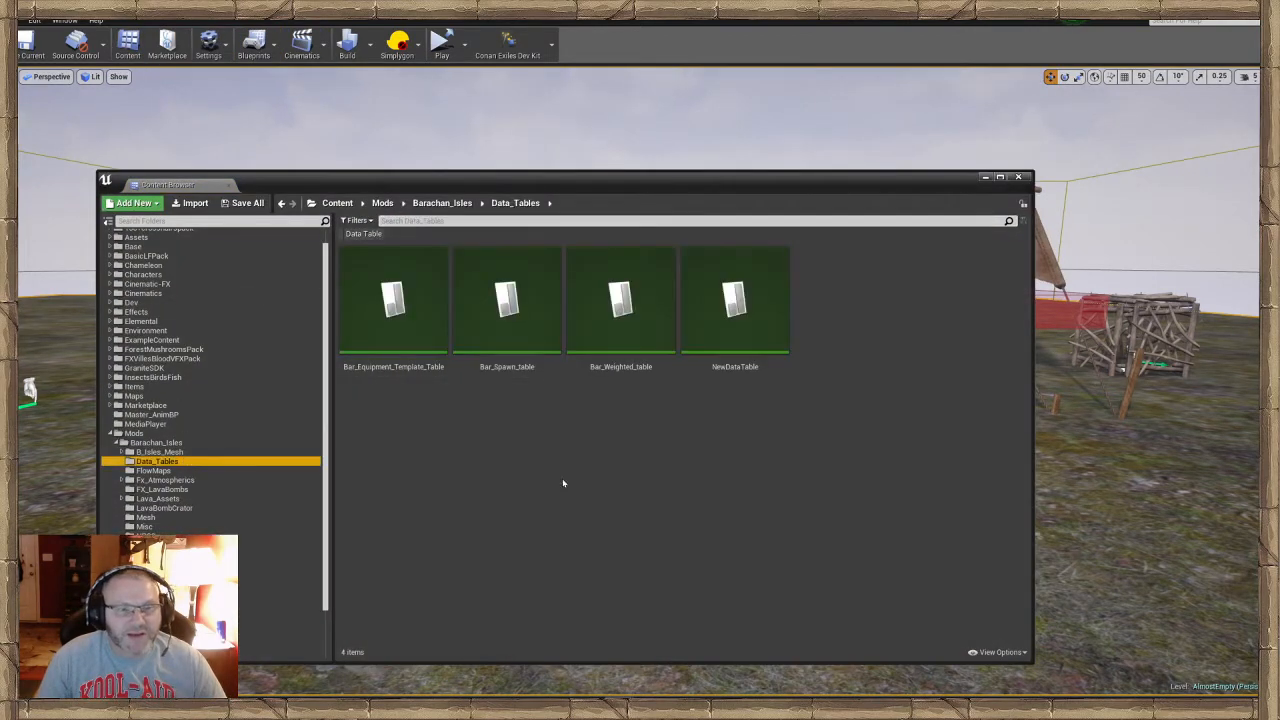
left_click(734, 354)
right_click(735, 356)
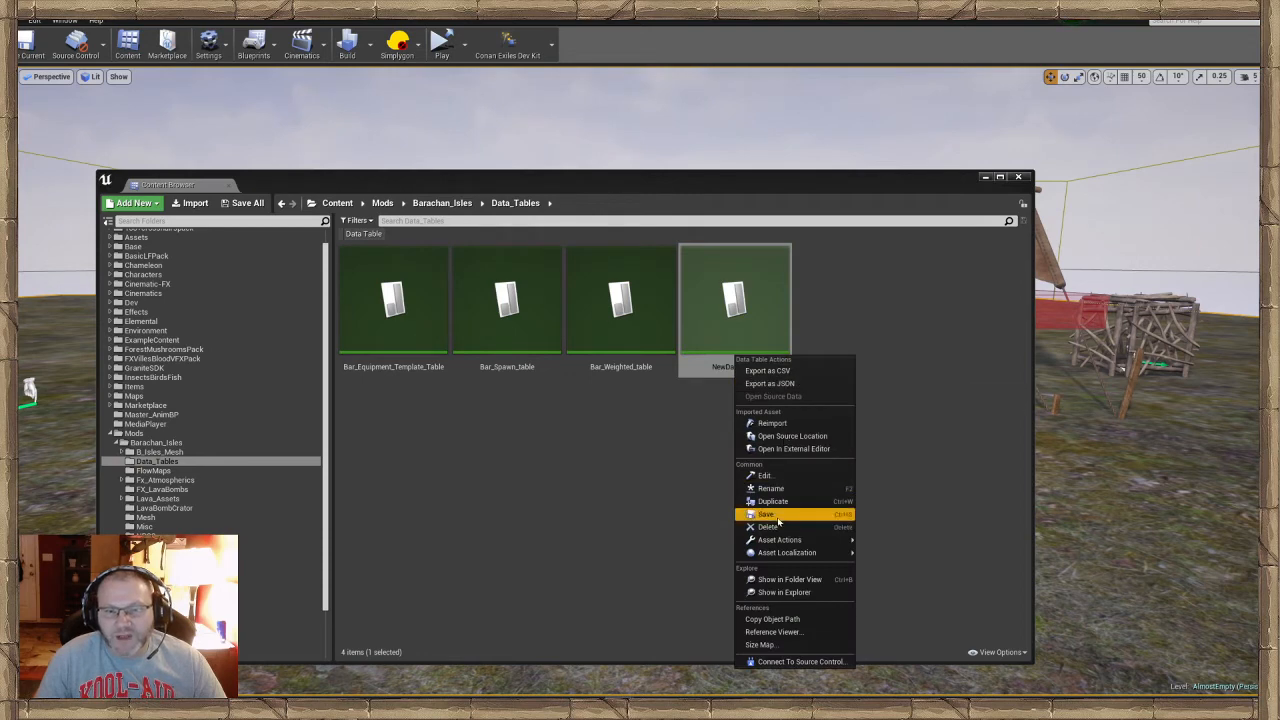
left_click(786, 488)
key("BackSpace")
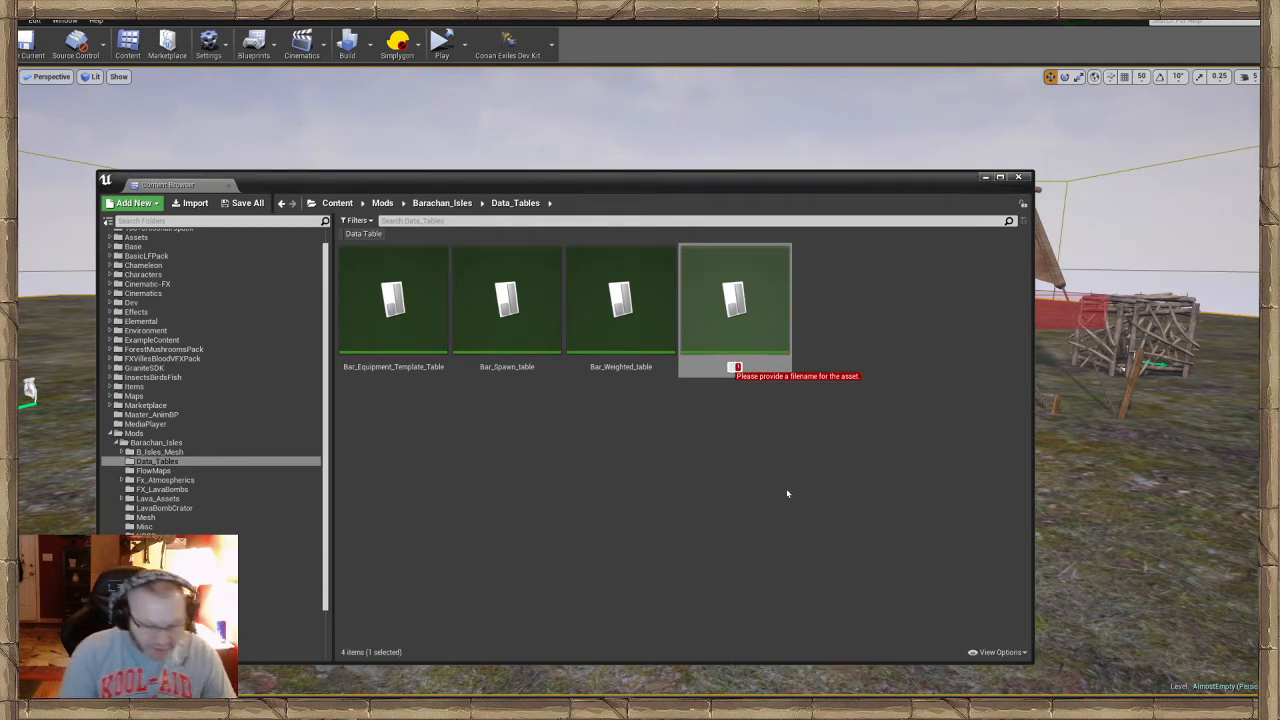
type("Bar_Mon")
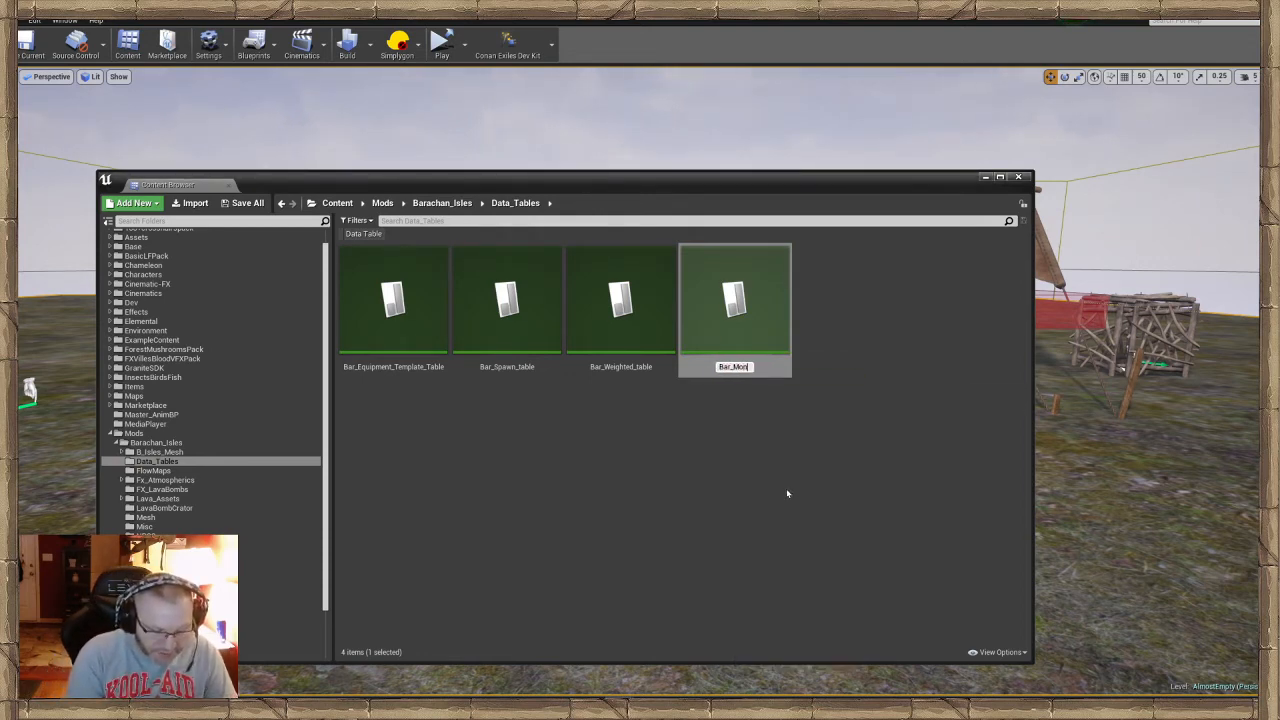
type("ster")
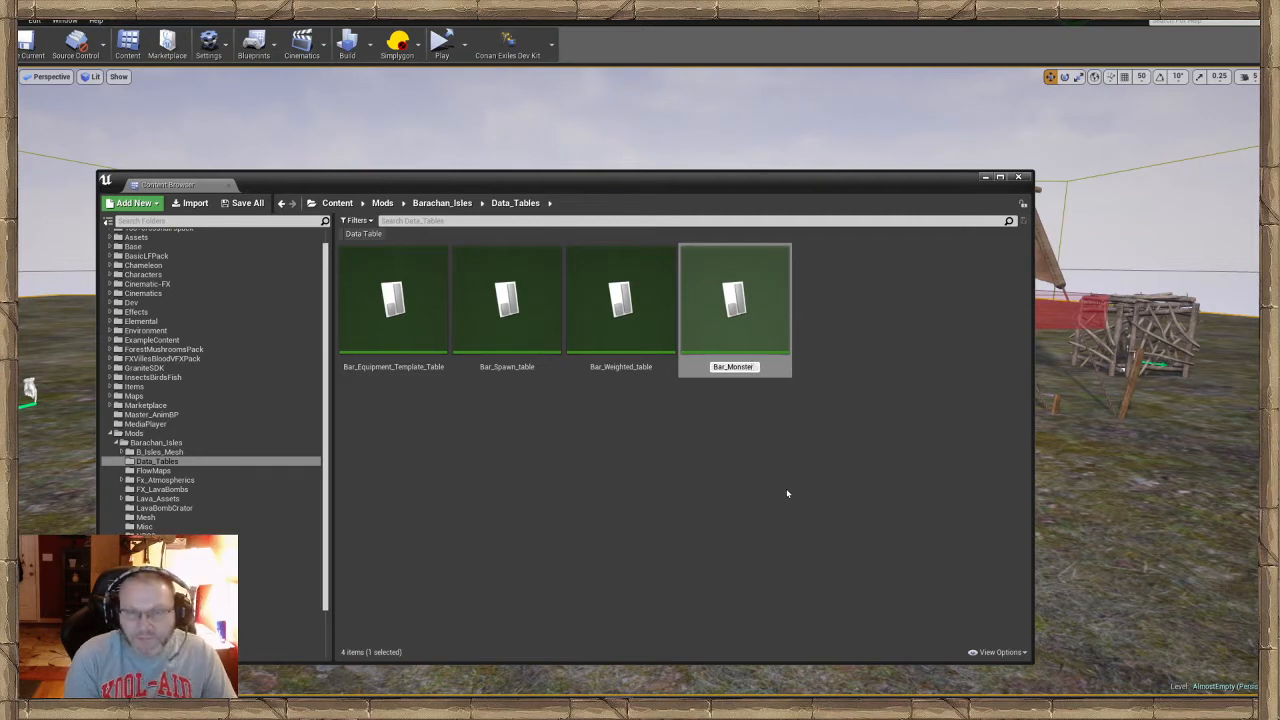
type("_Stats")
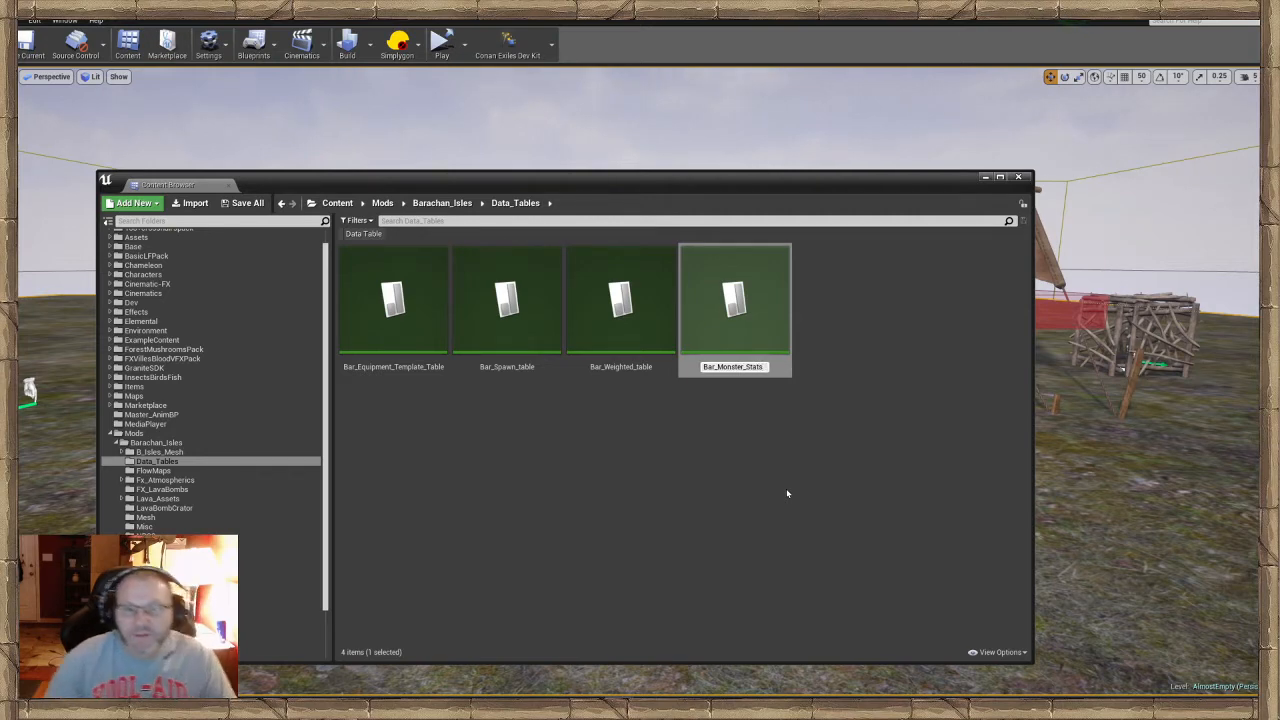
key("Return")
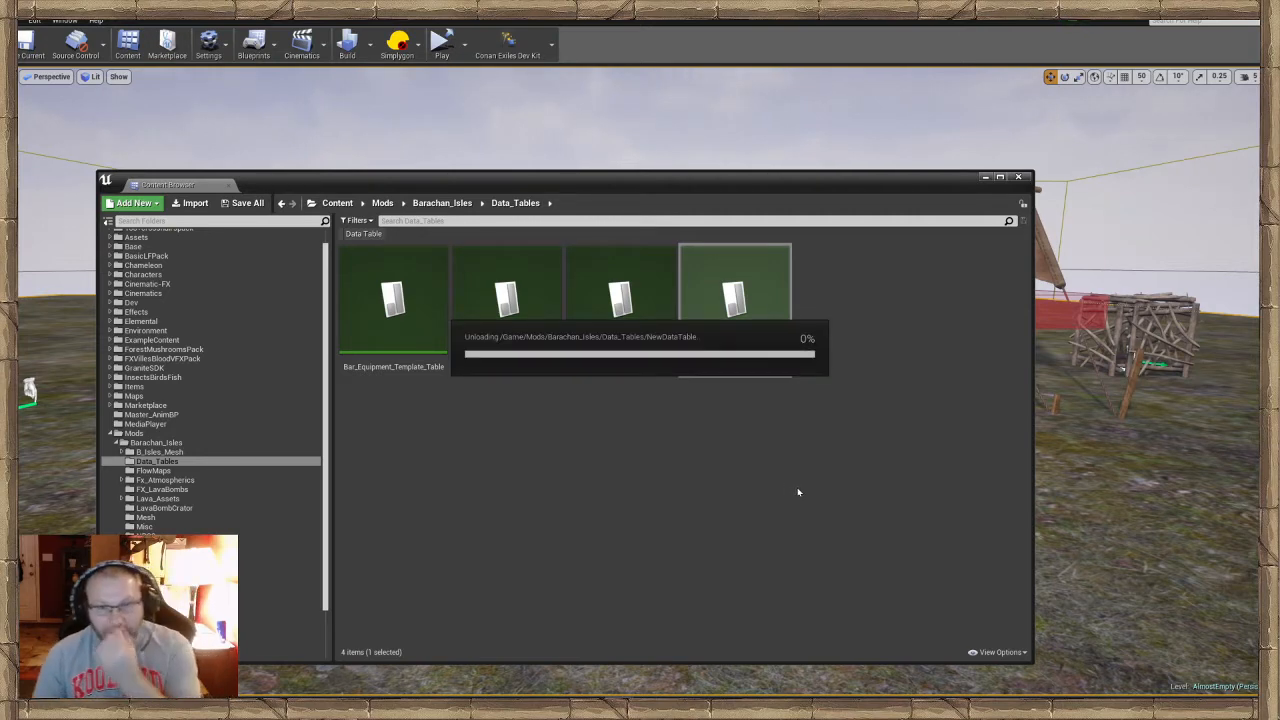
left_click(629, 464)
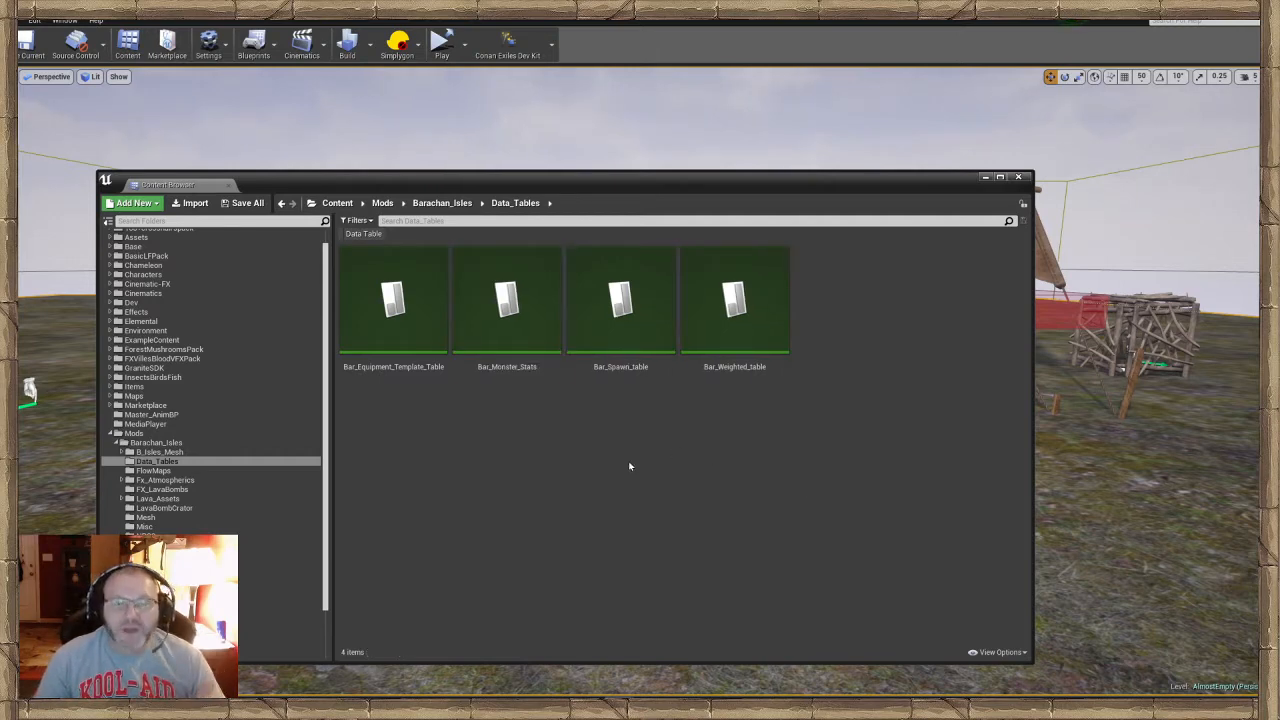
Open the Mod_Cont_BarChan mod controller and chain a new Merge Data Tables node after the last one, aligned with the others
left_click(150, 433)
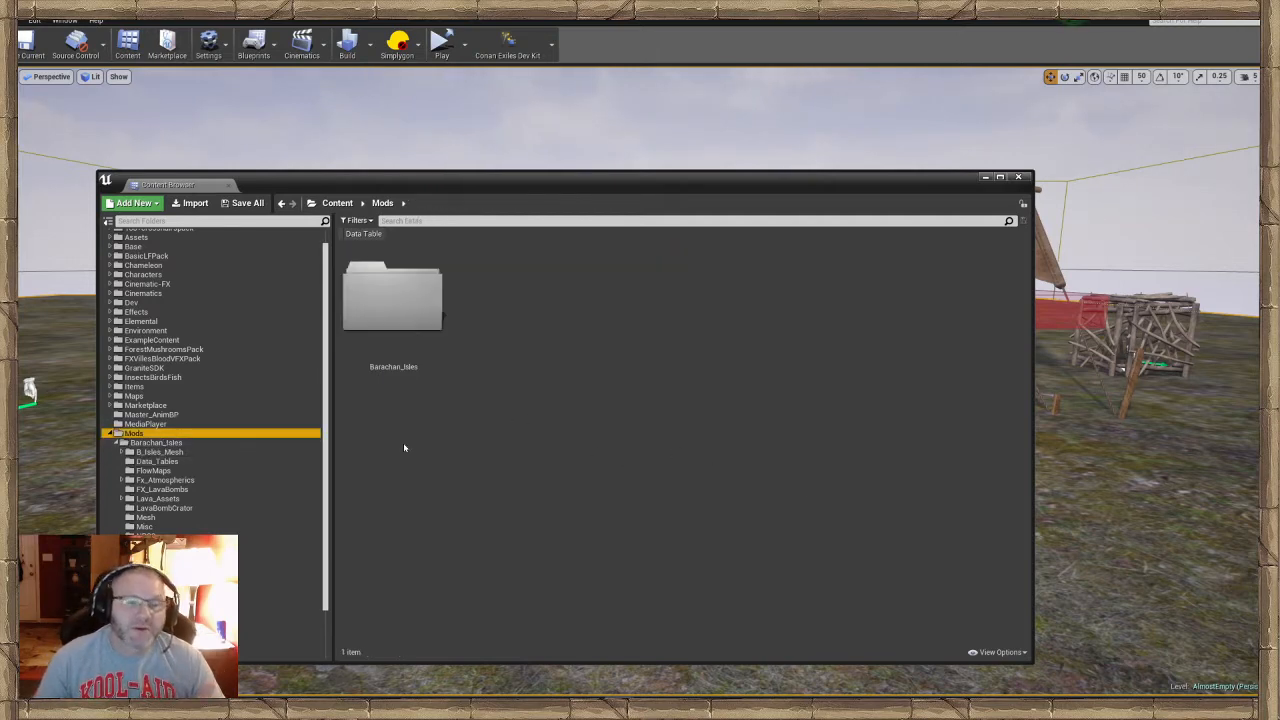
double_click(398, 340)
double_click(886, 466)
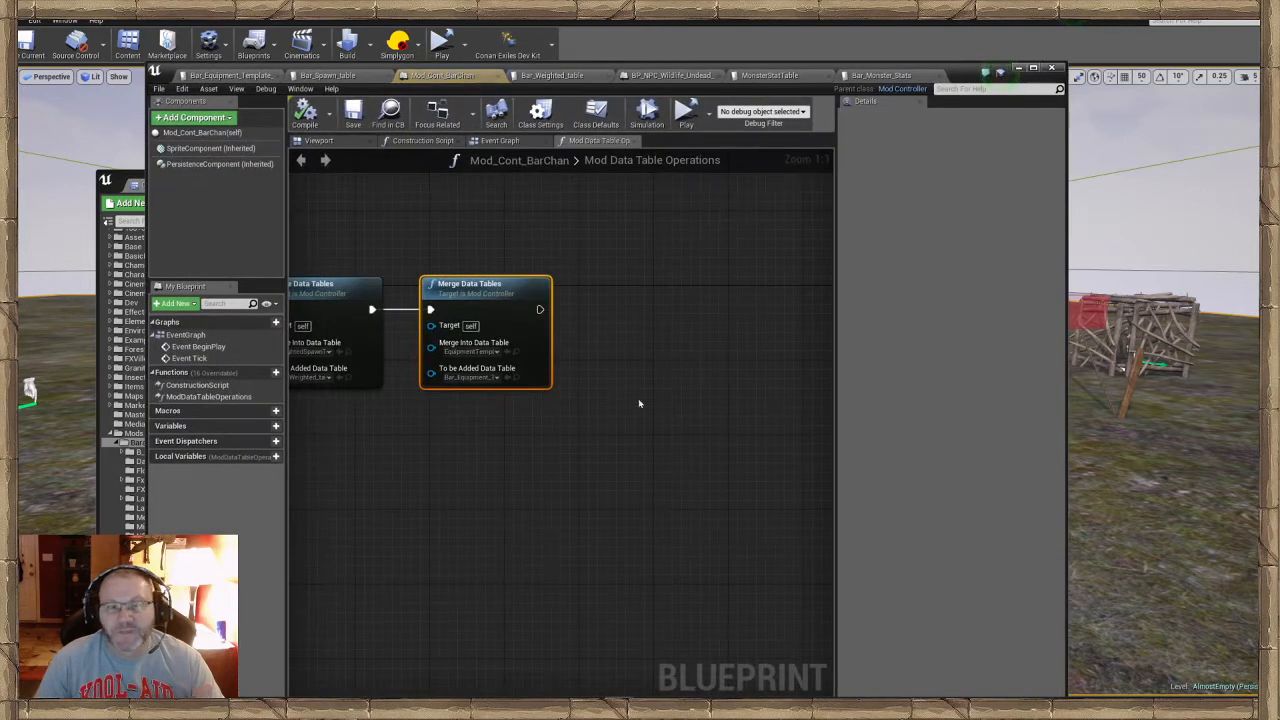
left_click_drag(541, 313, 673, 331)
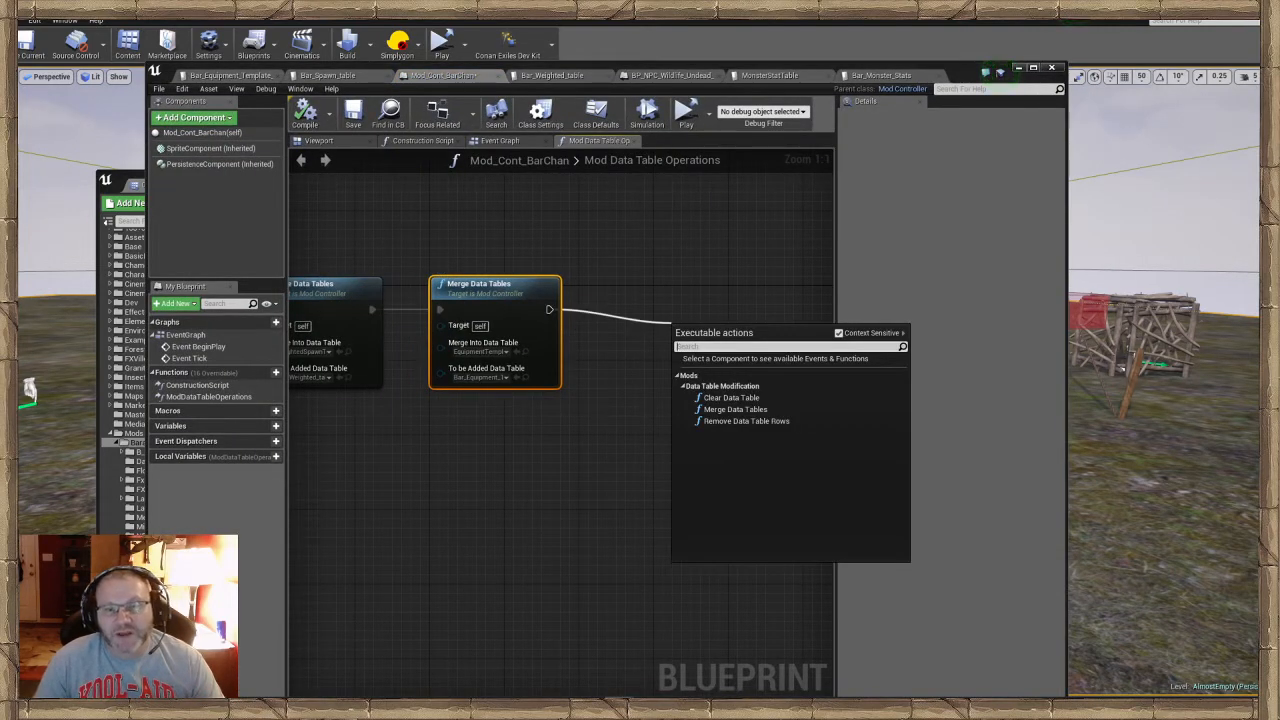
left_click(733, 409)
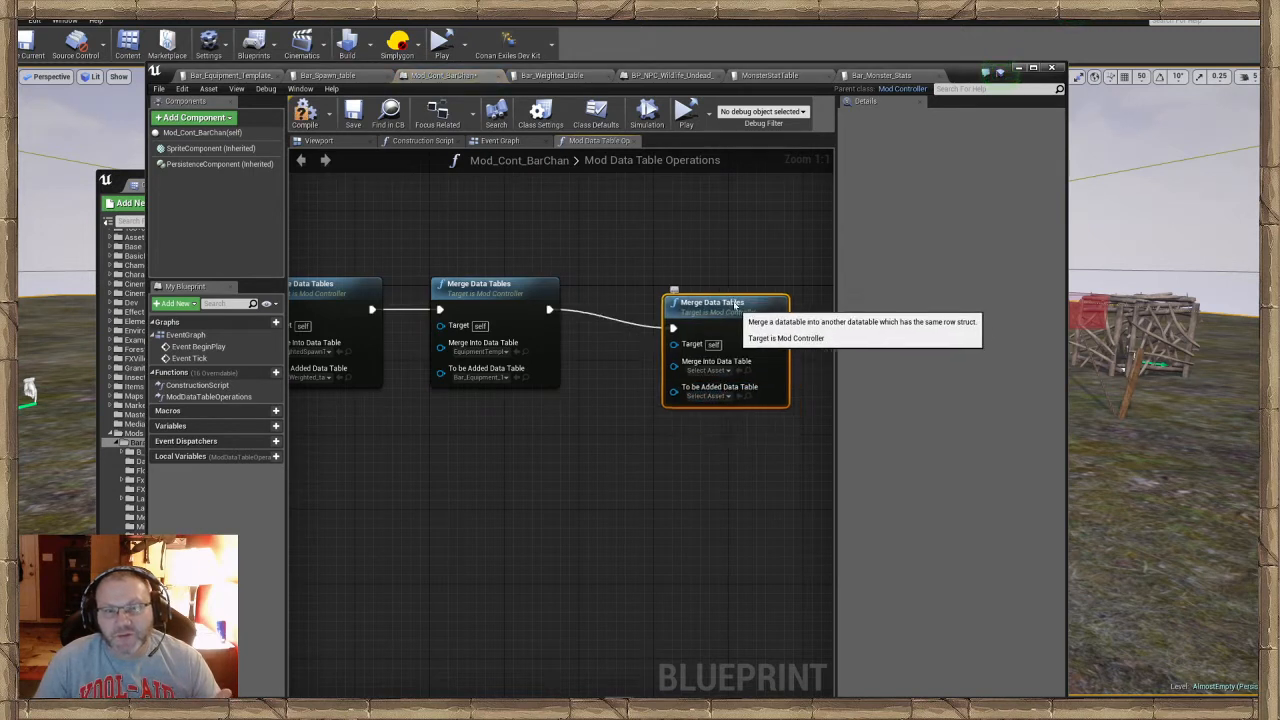
left_click_drag(735, 303, 712, 296)
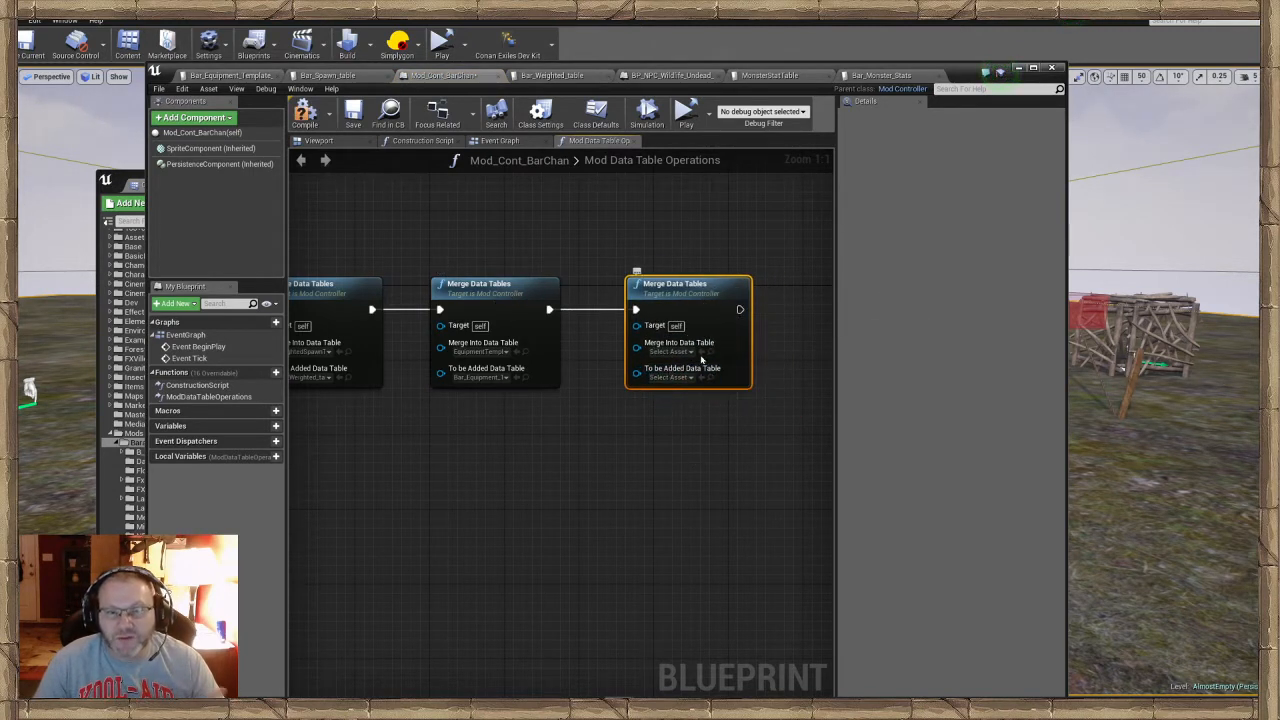
Set the new merge node to add Bar_Monster_Stats into MonsterStatTable, and save the mod controller
left_click(672, 377)
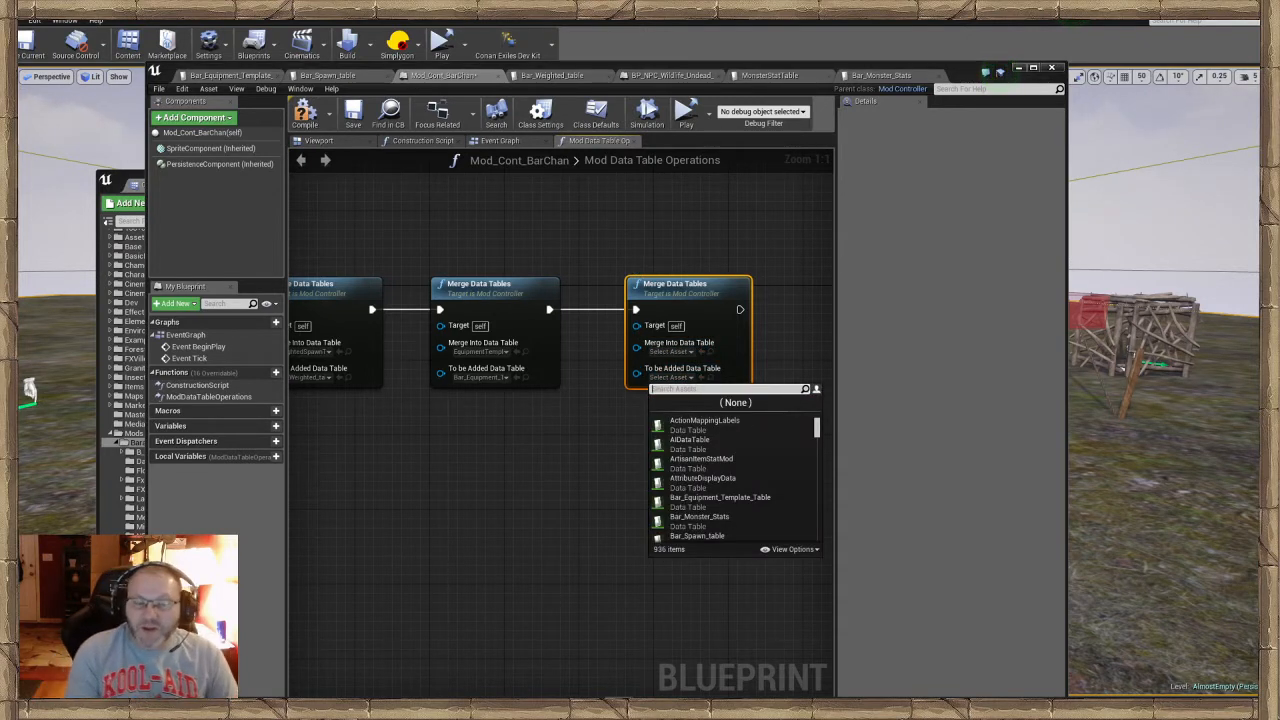
left_click(713, 520)
left_click(684, 352)
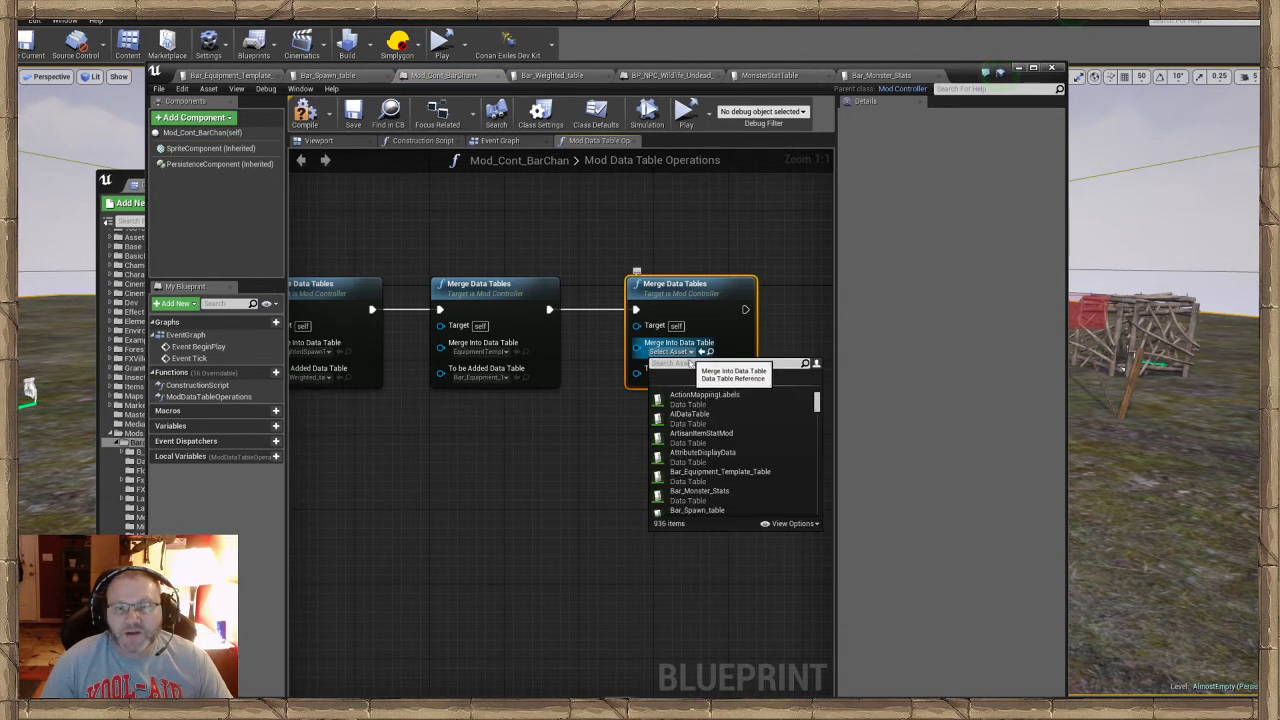
type("mon")
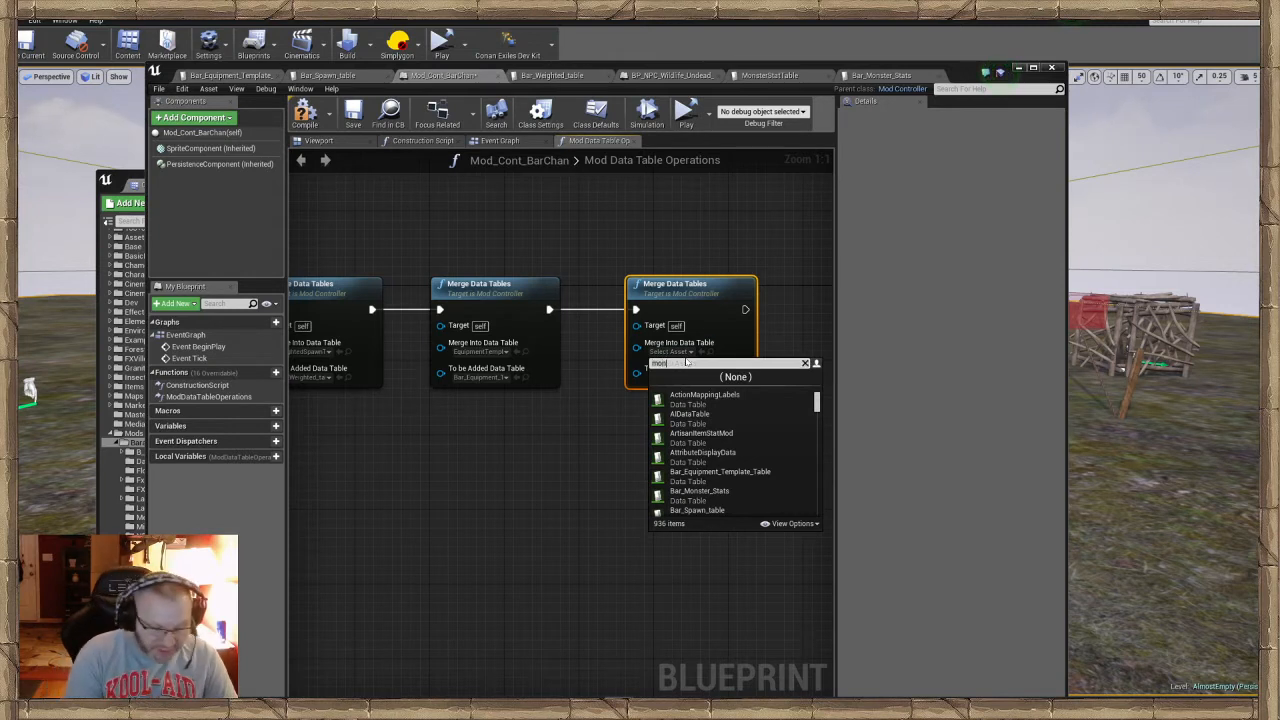
type("ster")
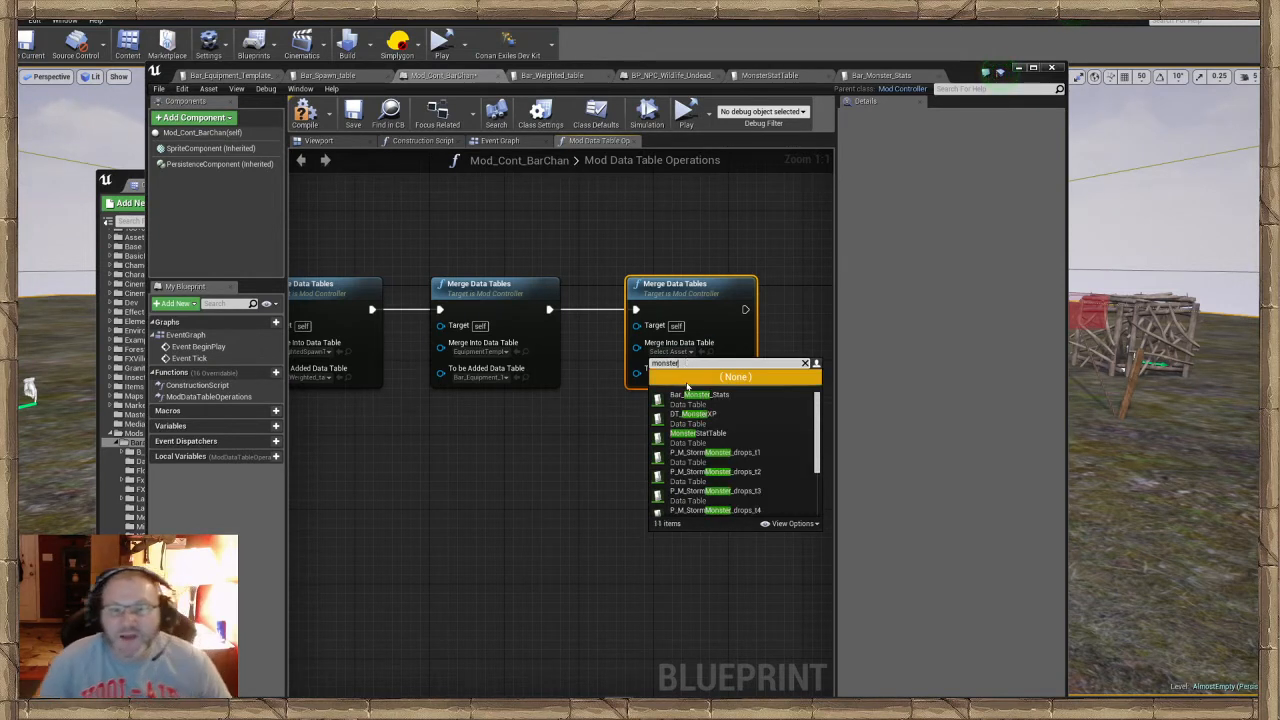
left_click(734, 440)
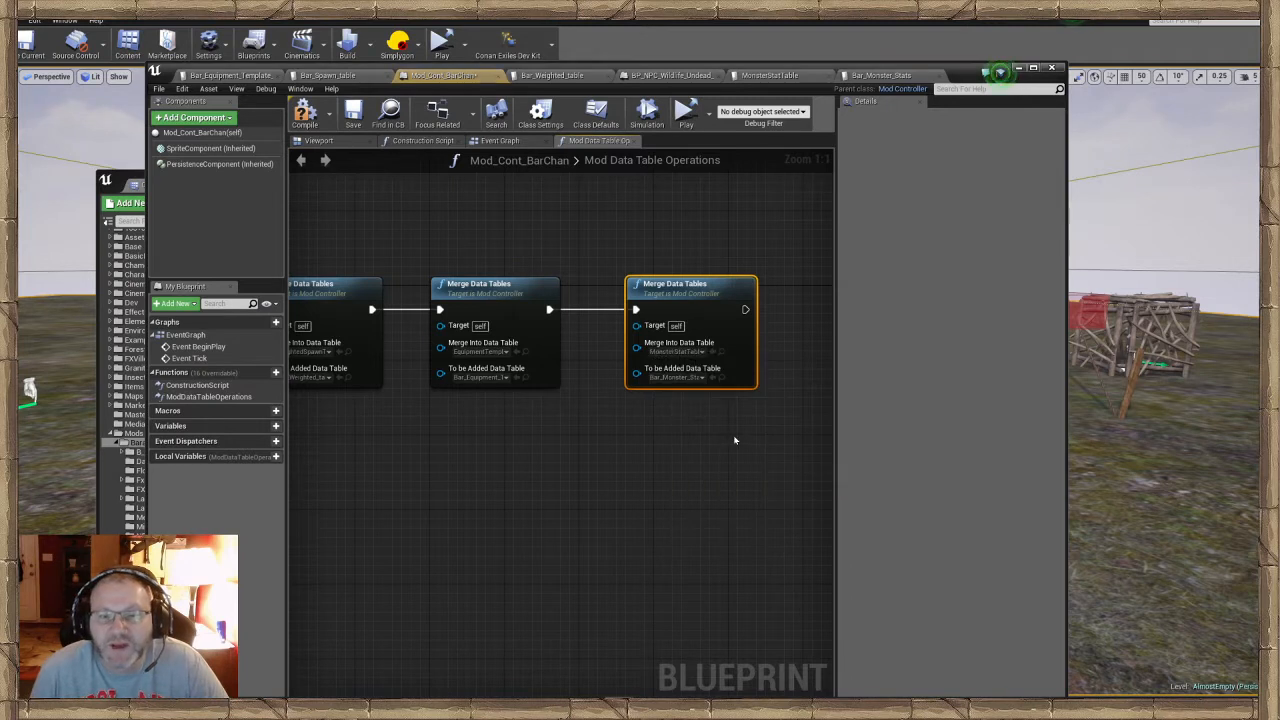
left_click(355, 115)
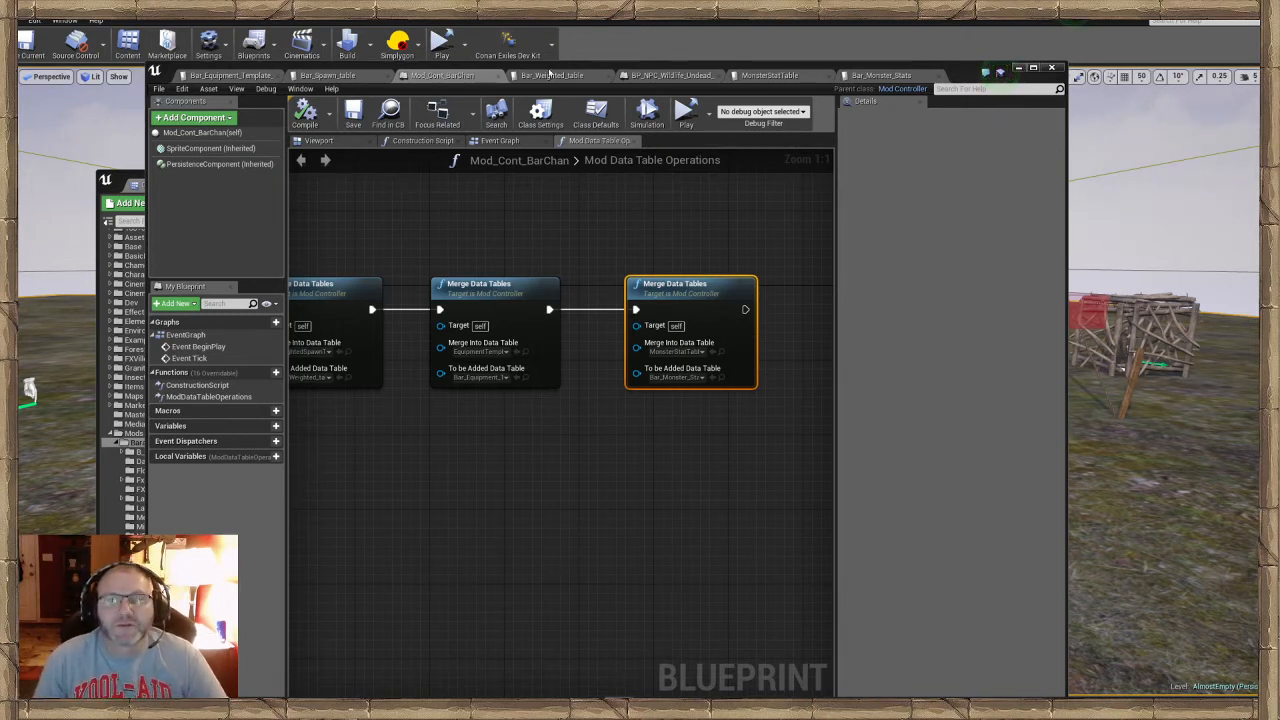
Show Bar_Spawn_table with its Tut_Test_12 row and enlarge the table area above the row values
left_click_drag(950, 71, 912, 97)
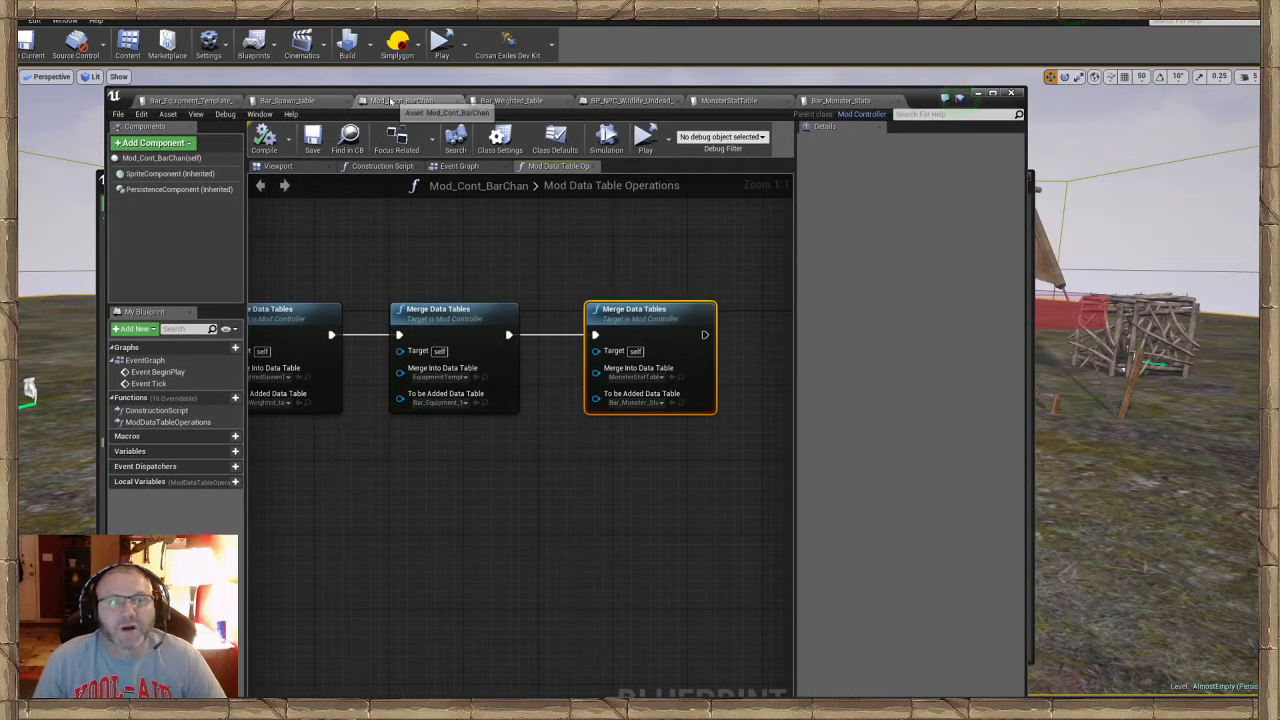
left_click(322, 101)
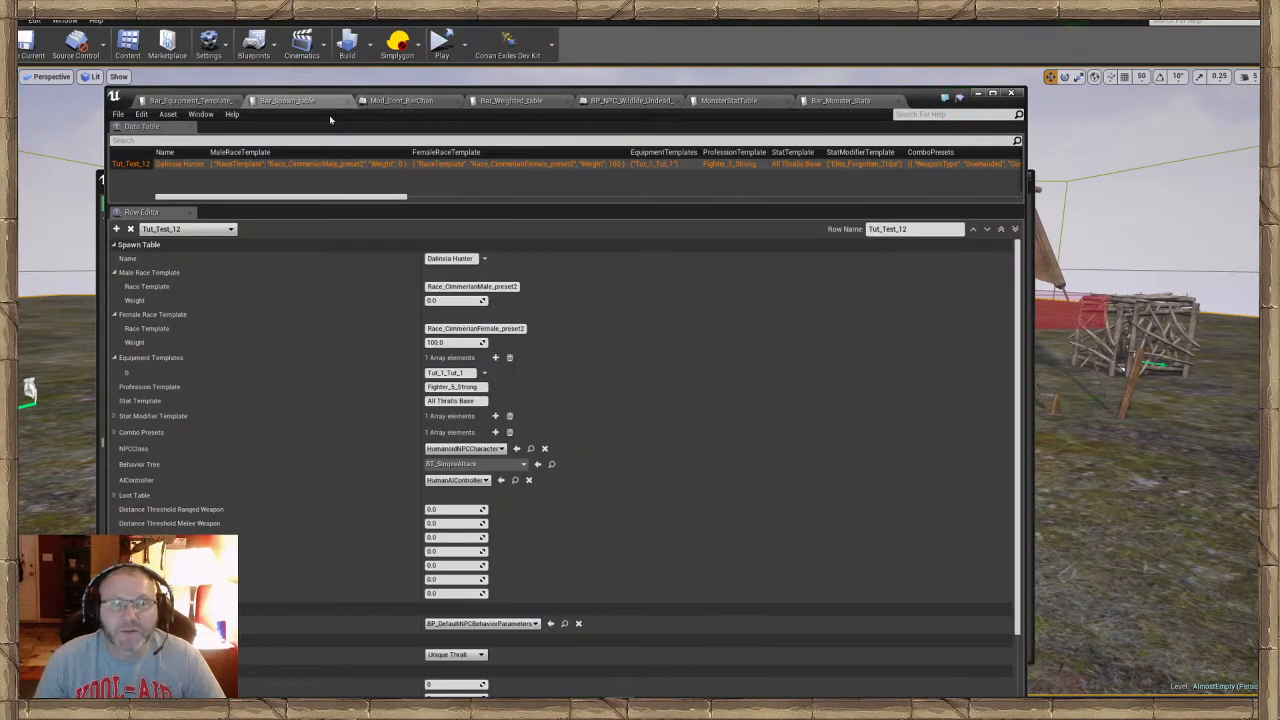
left_click_drag(450, 205, 450, 345)
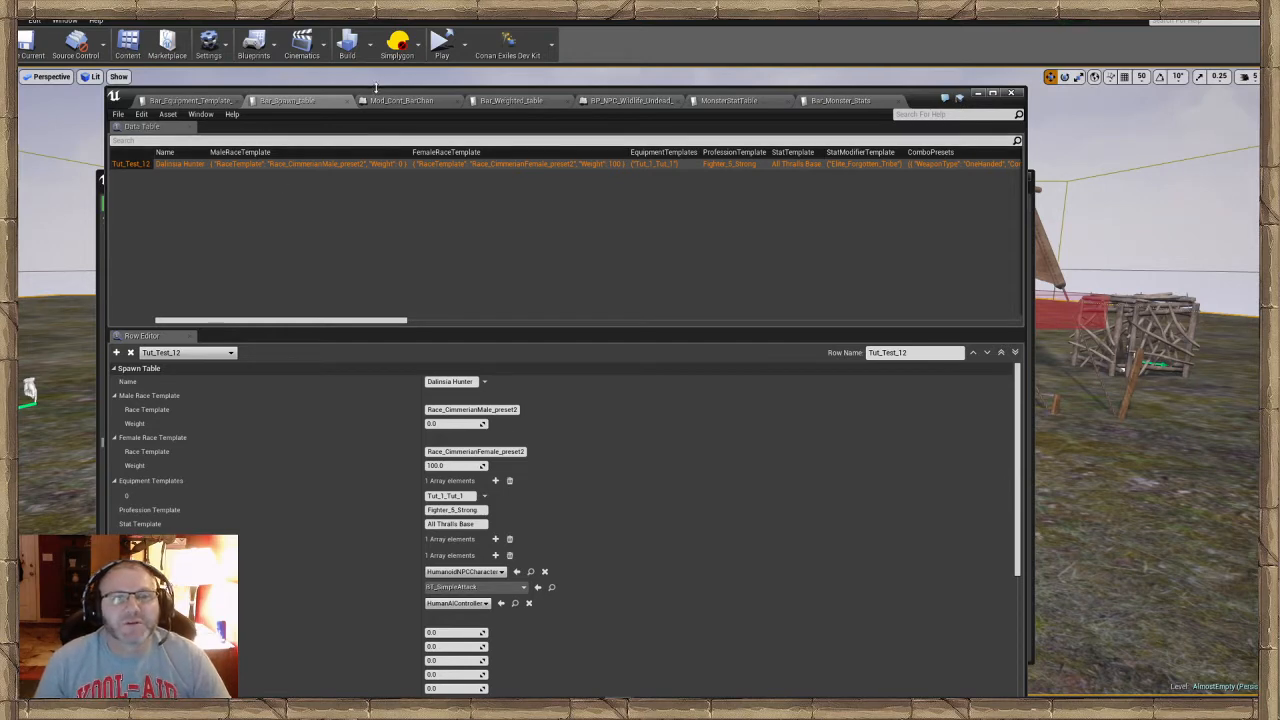
left_click_drag(381, 92, 397, 72)
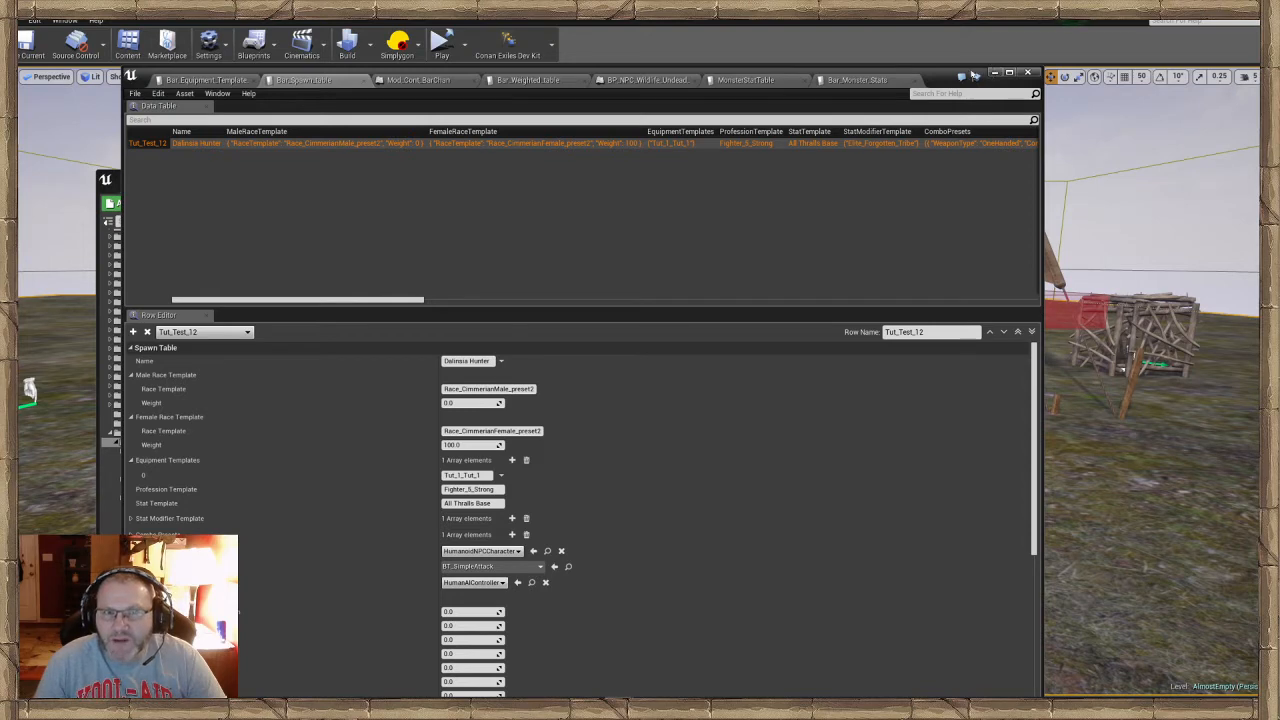
Locate the parent class of the BP_NPC_Wildlife_Undead_Tut_A blueprint among the content assets
left_click(650, 80)
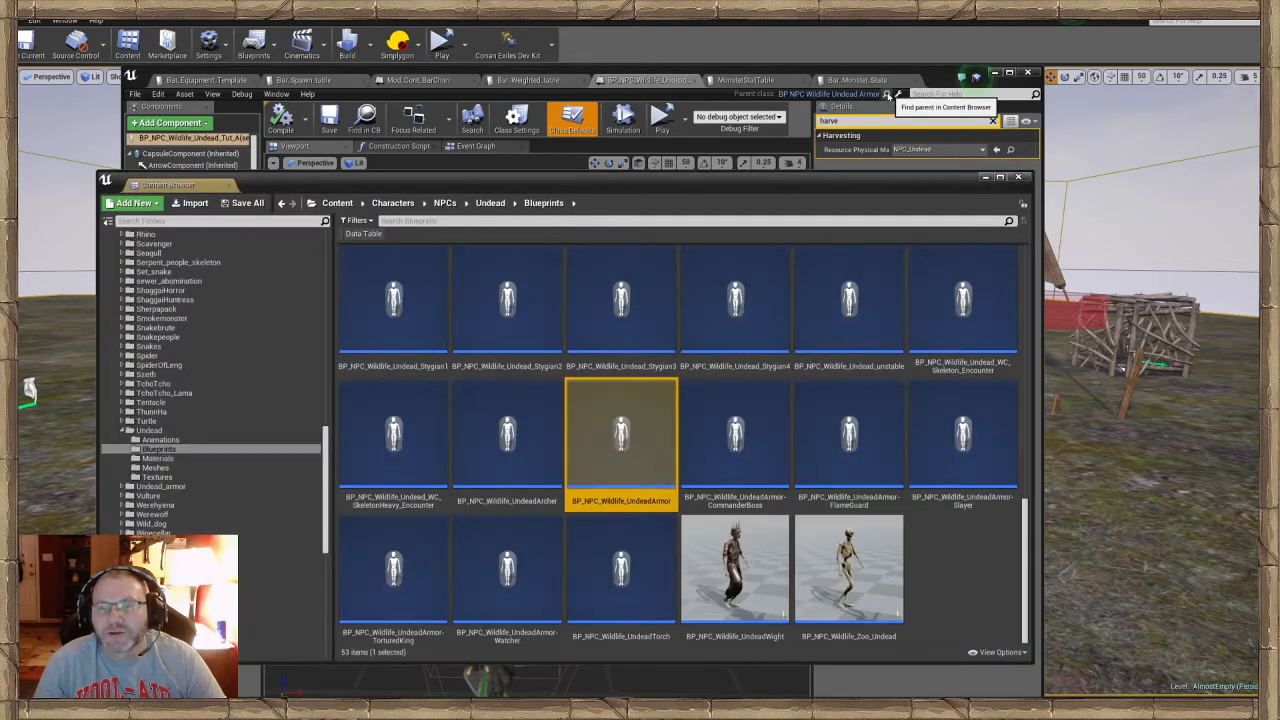
left_click(886, 94)
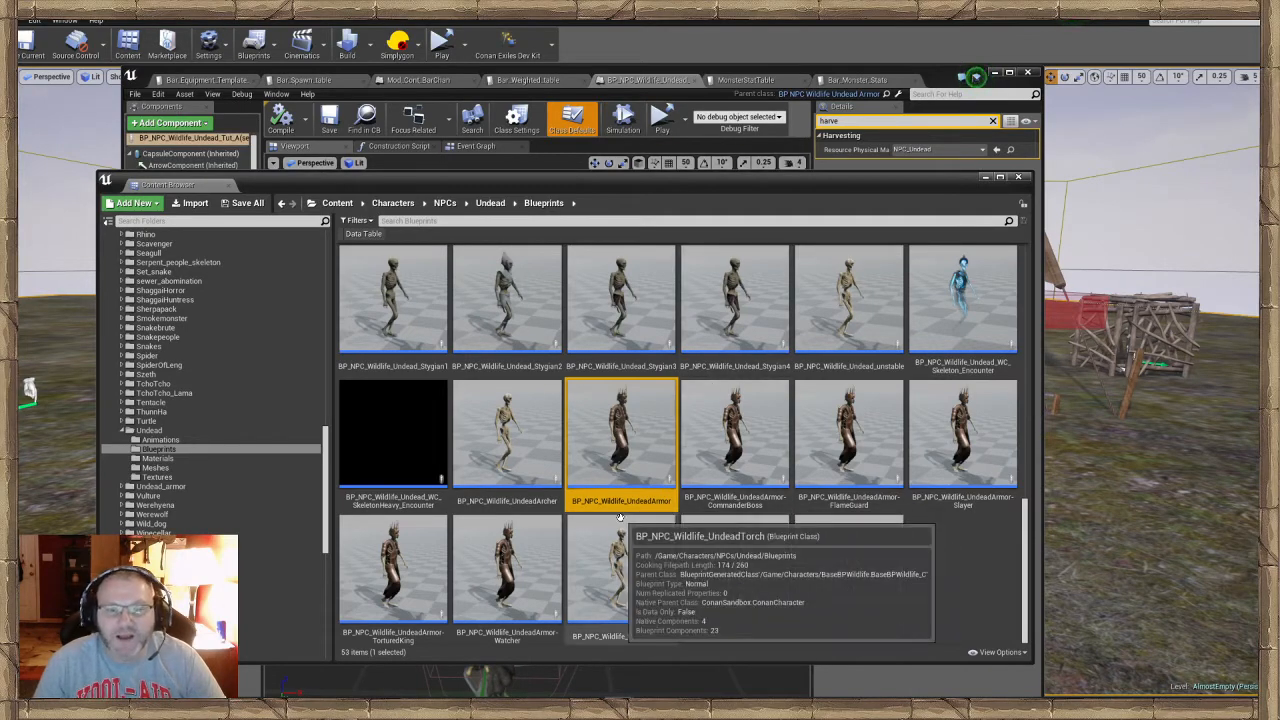
Select the BP_NPC_Wildlife_Undead_Stygian2 blueprint among the undead blueprints and compare it with the custom undead in the blueprint editor
scroll(610, 450, "up", 2)
left_click(505, 458)
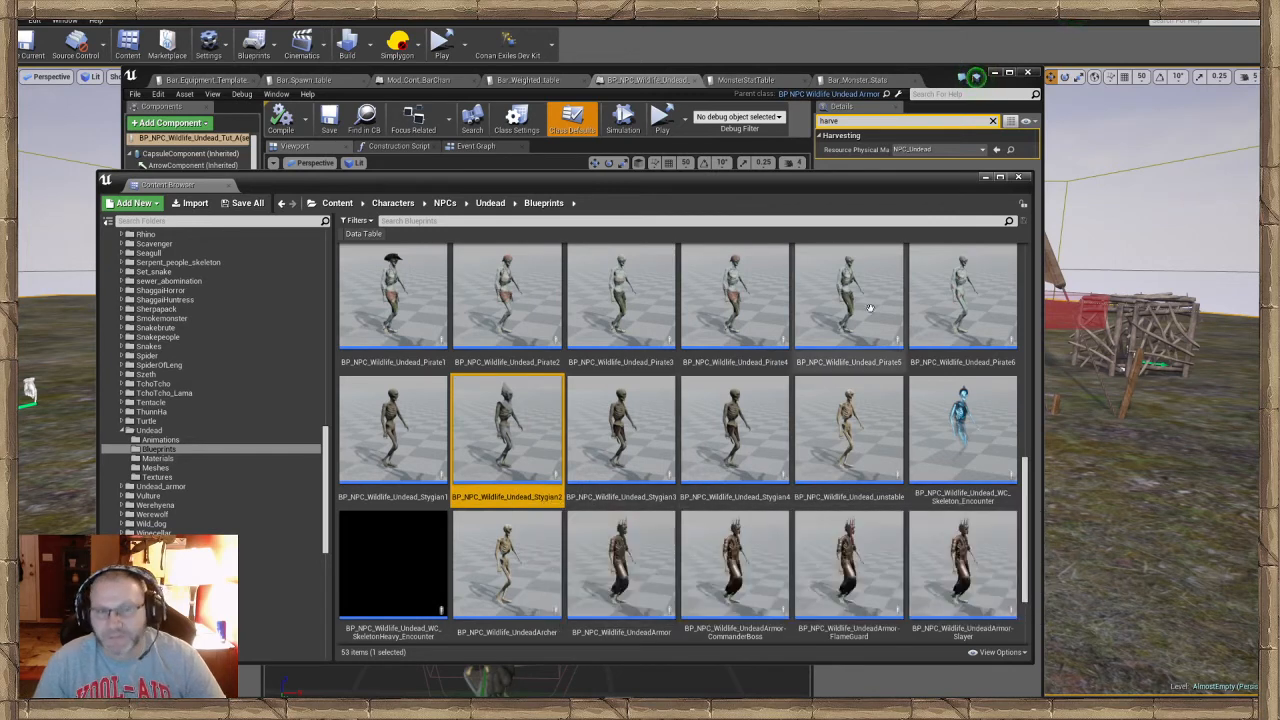
left_click(820, 120)
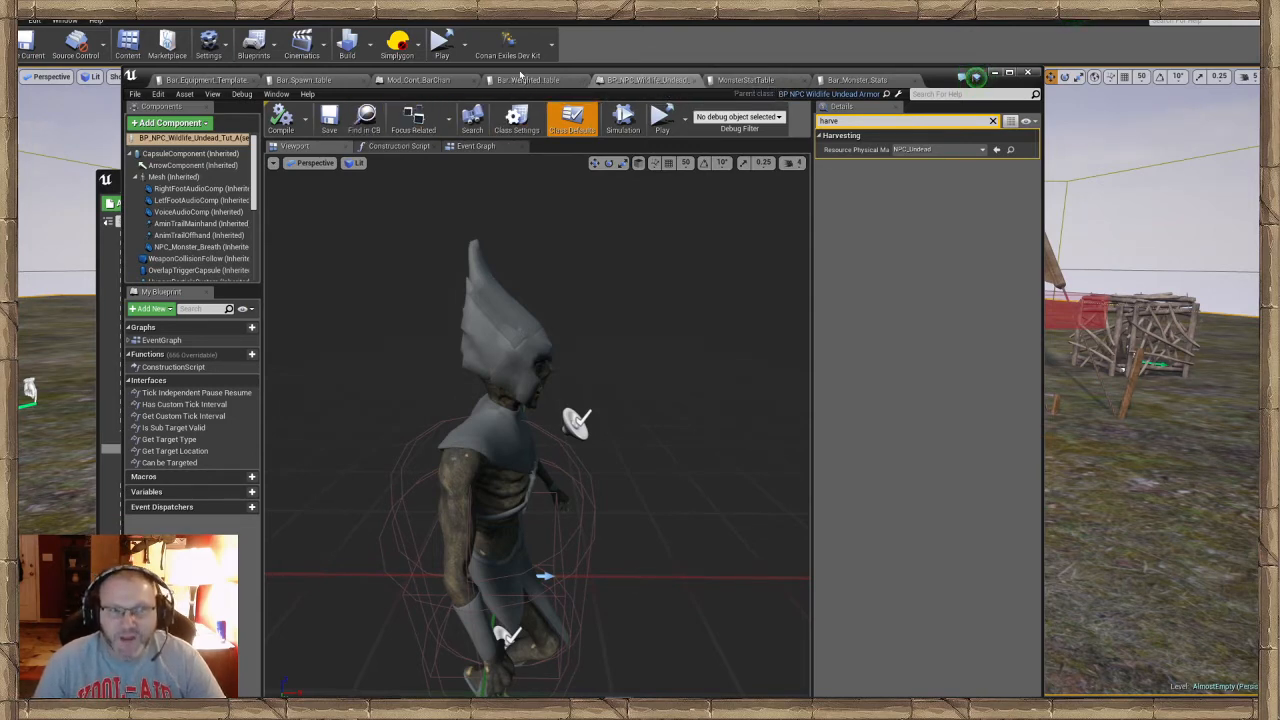
Clear the editor window out of the way, search all content for spawn limited to data tables, and open SpawnDataTable
left_click_drag(524, 75, 570, 37)
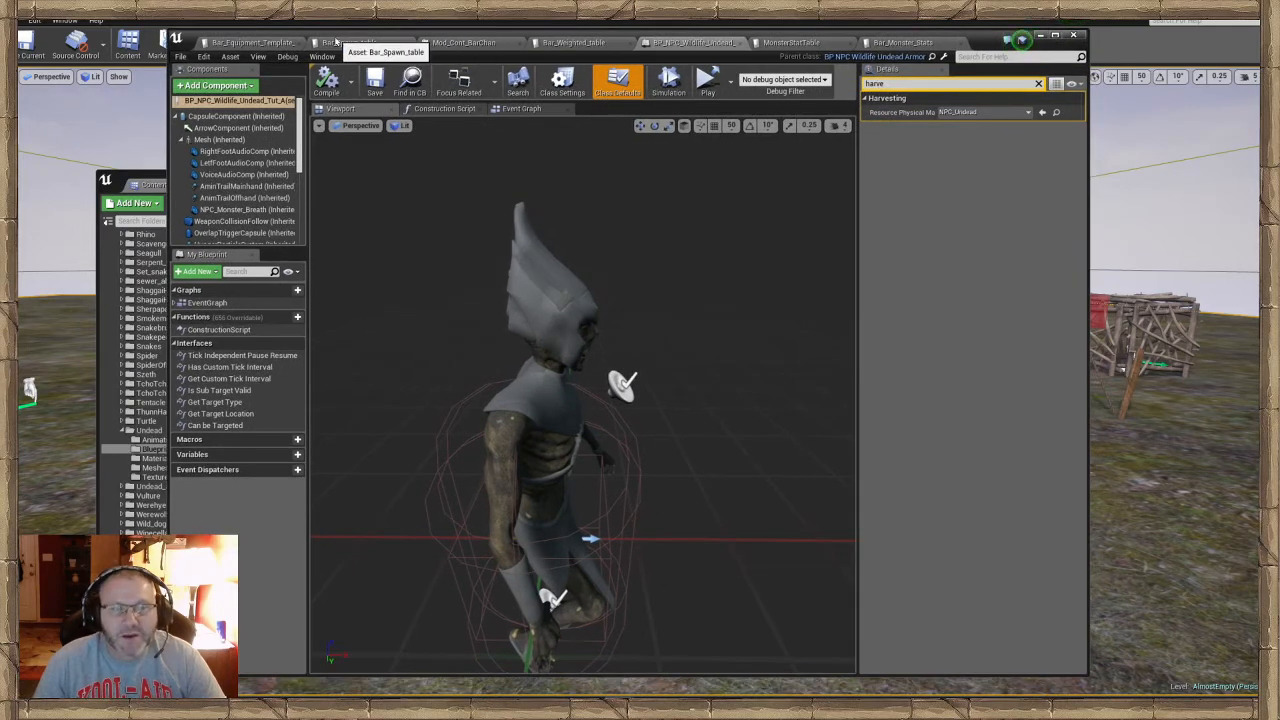
left_click(1040, 35)
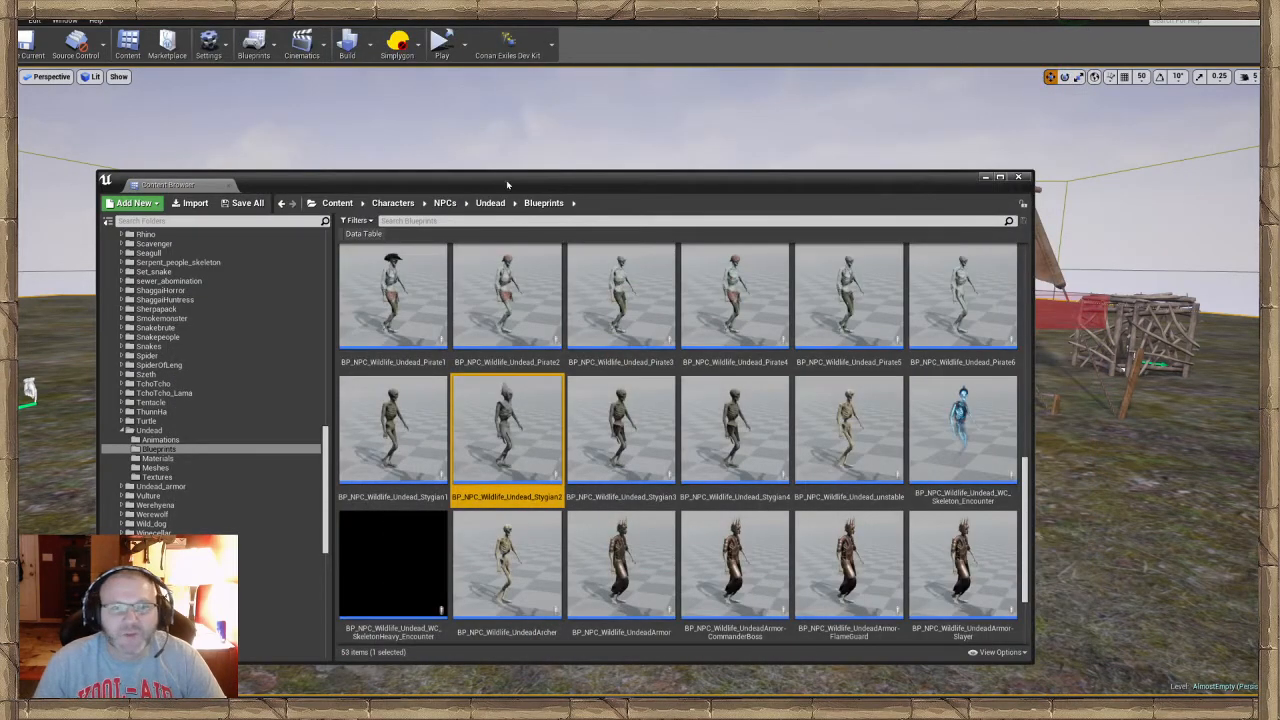
left_click_drag(507, 184, 551, 104)
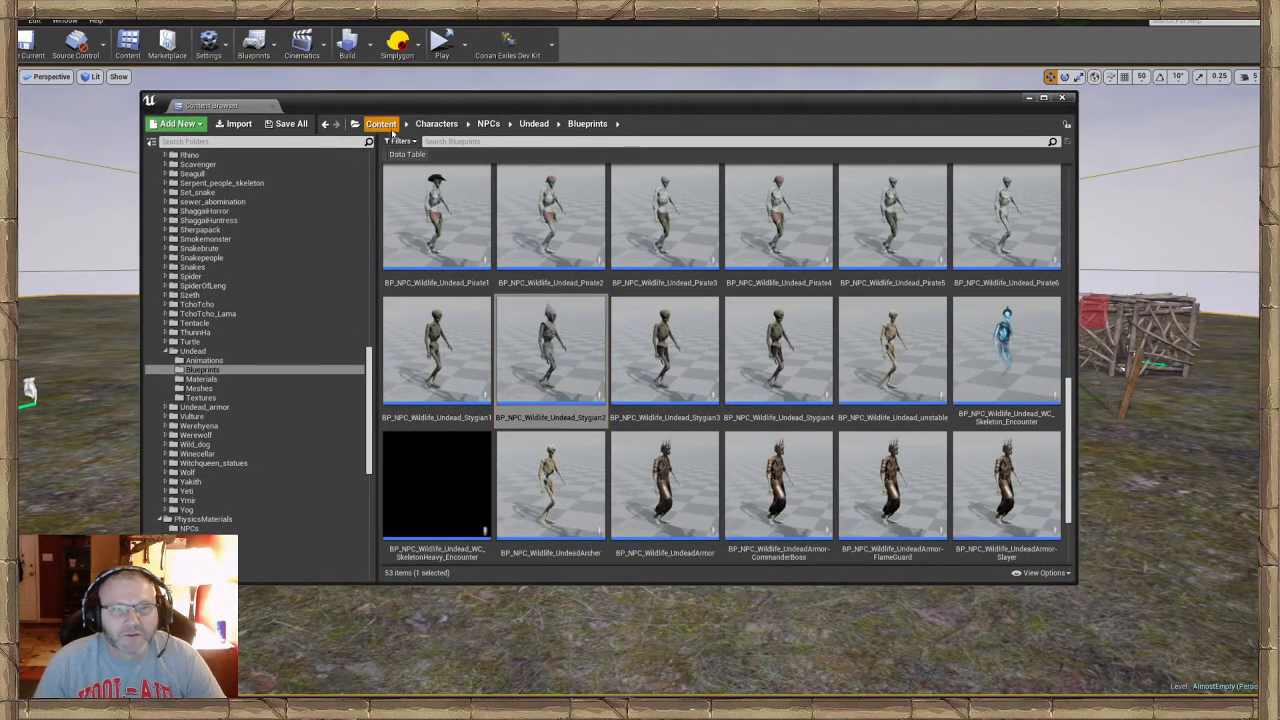
left_click(381, 124)
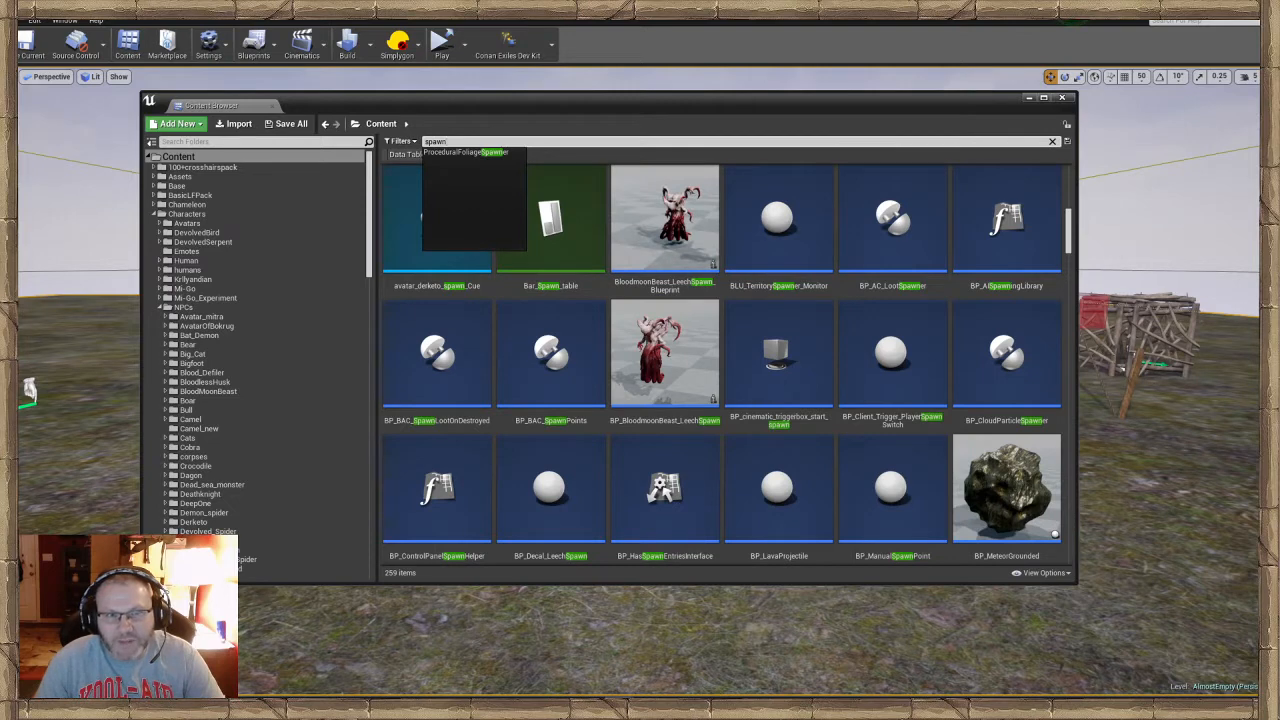
left_click(399, 156)
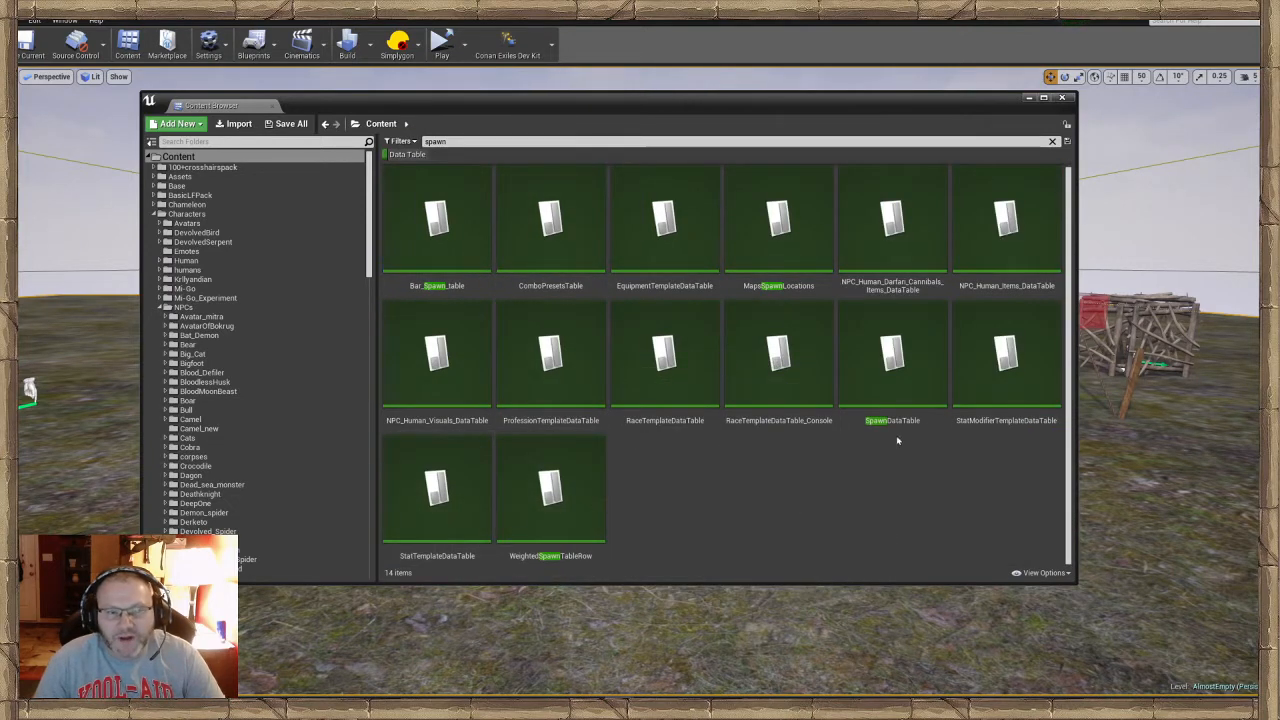
double_click(926, 390)
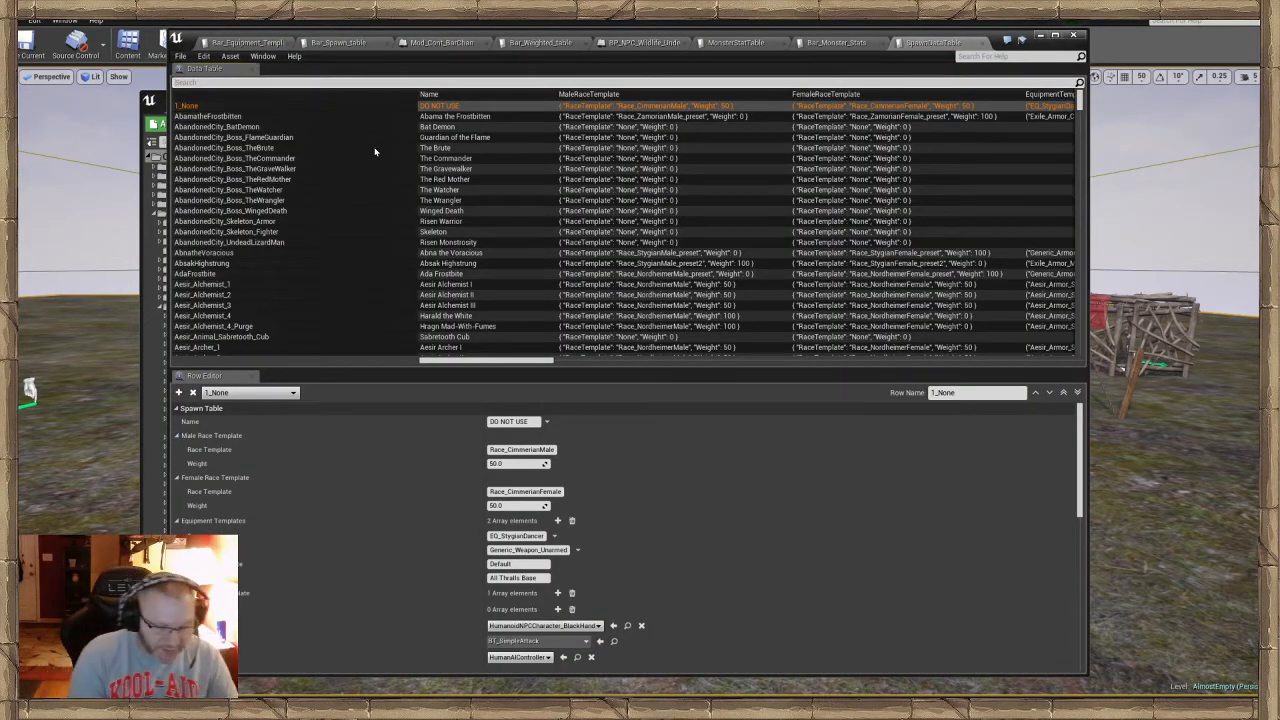
type("wildlif")
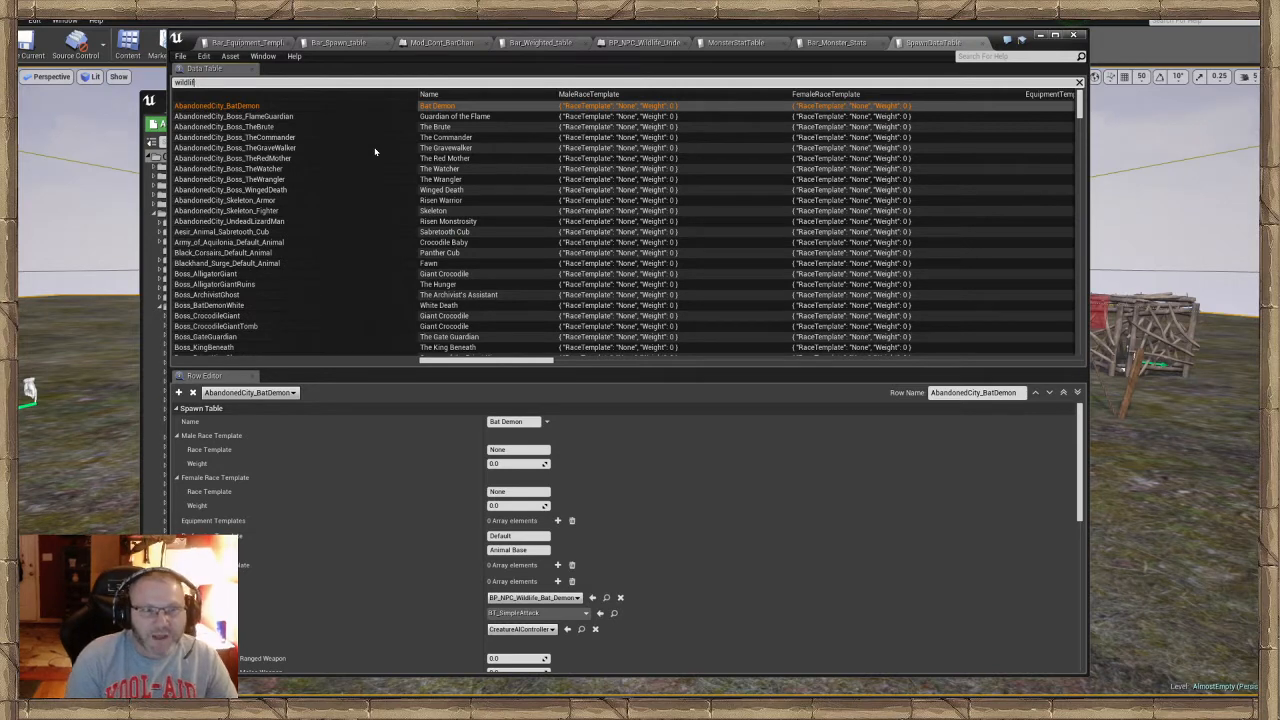
key("BackSpace")
key("BackSpace")
key("BackSpace")
key("BackSpace")
key("BackSpace")
key("BackSpace")
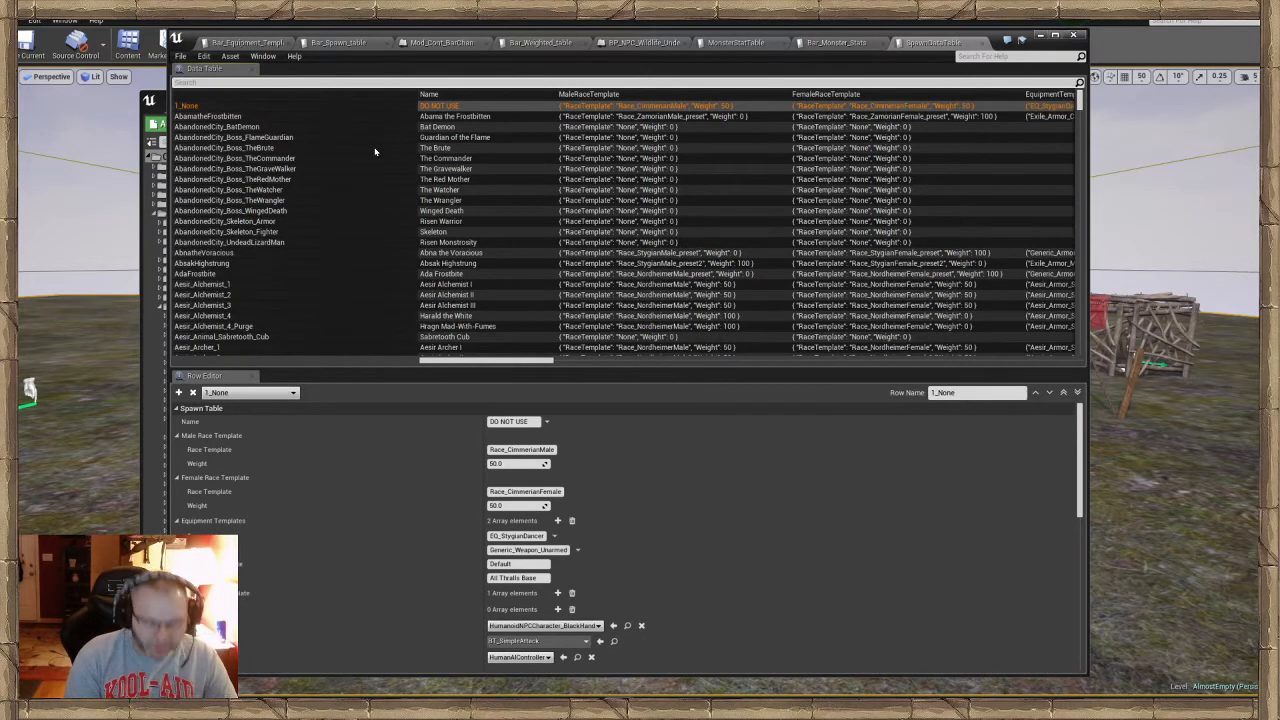
Filter the SpawnDataTable rows by Undead and browse to the Wildlife_Siptah_Undead entries
type("Undead")
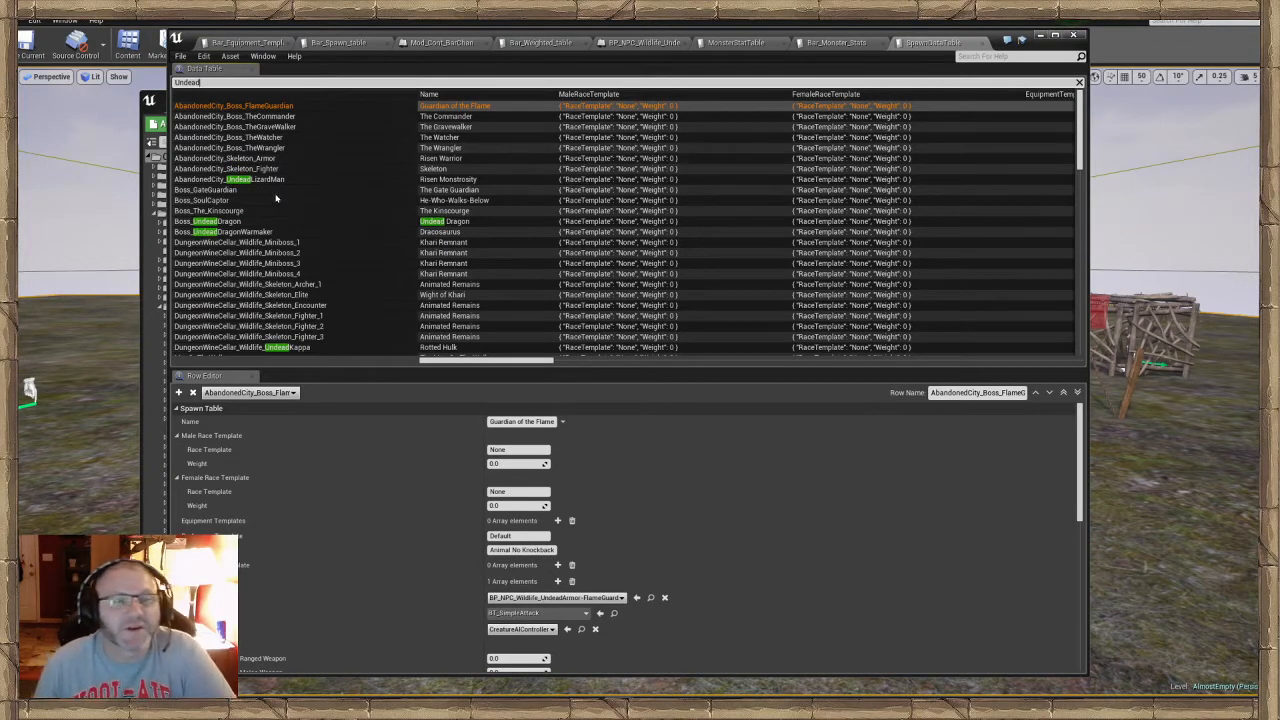
scroll(337, 220, "down", 4)
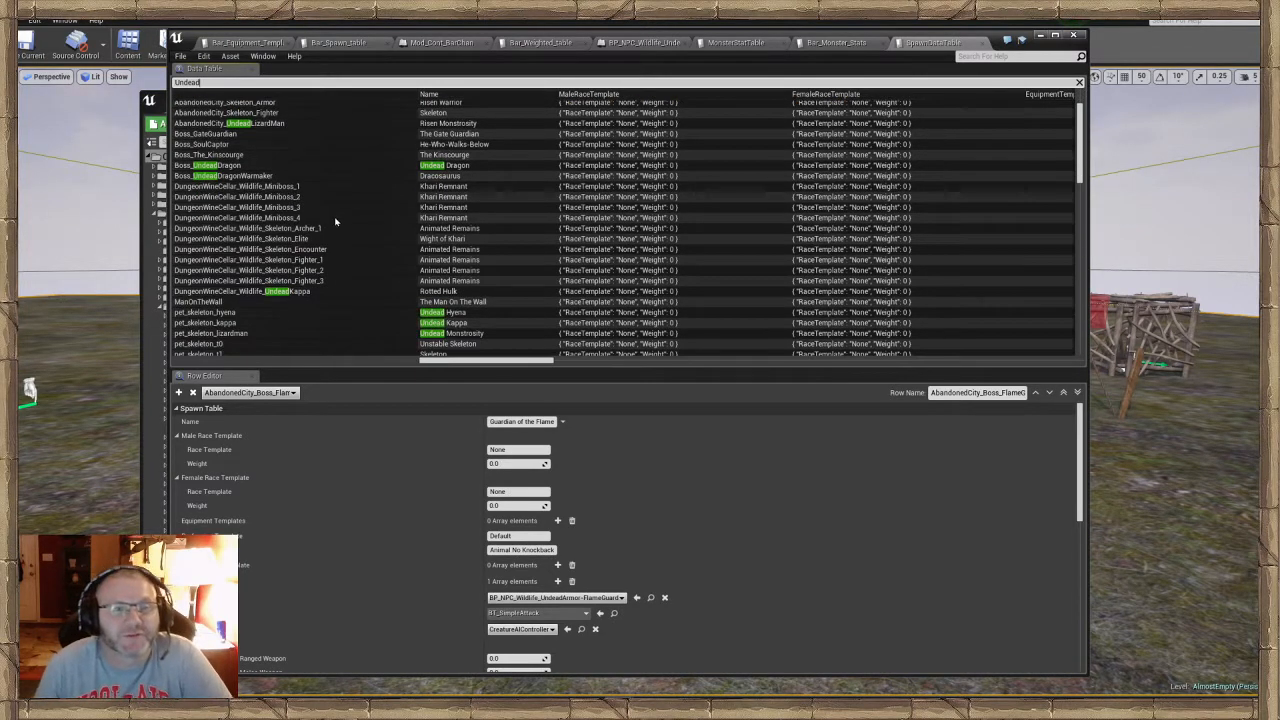
scroll(395, 271, "down", 12)
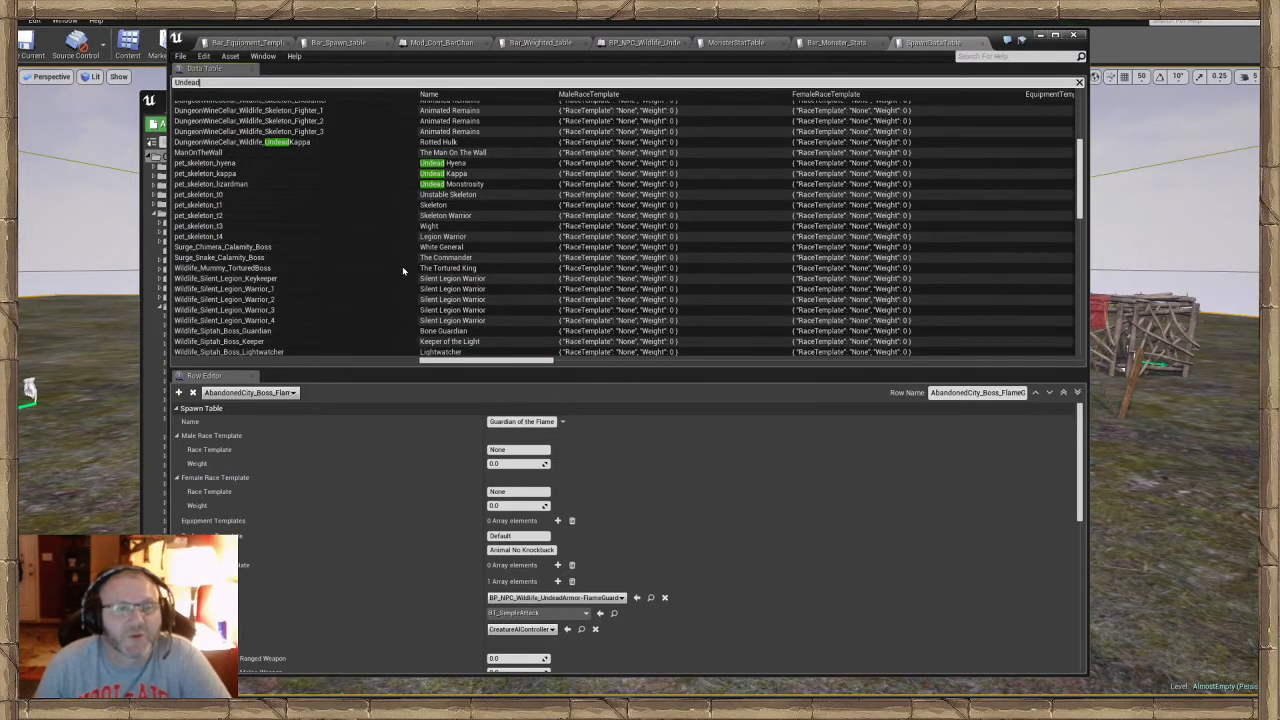
scroll(310, 258, "down", 1)
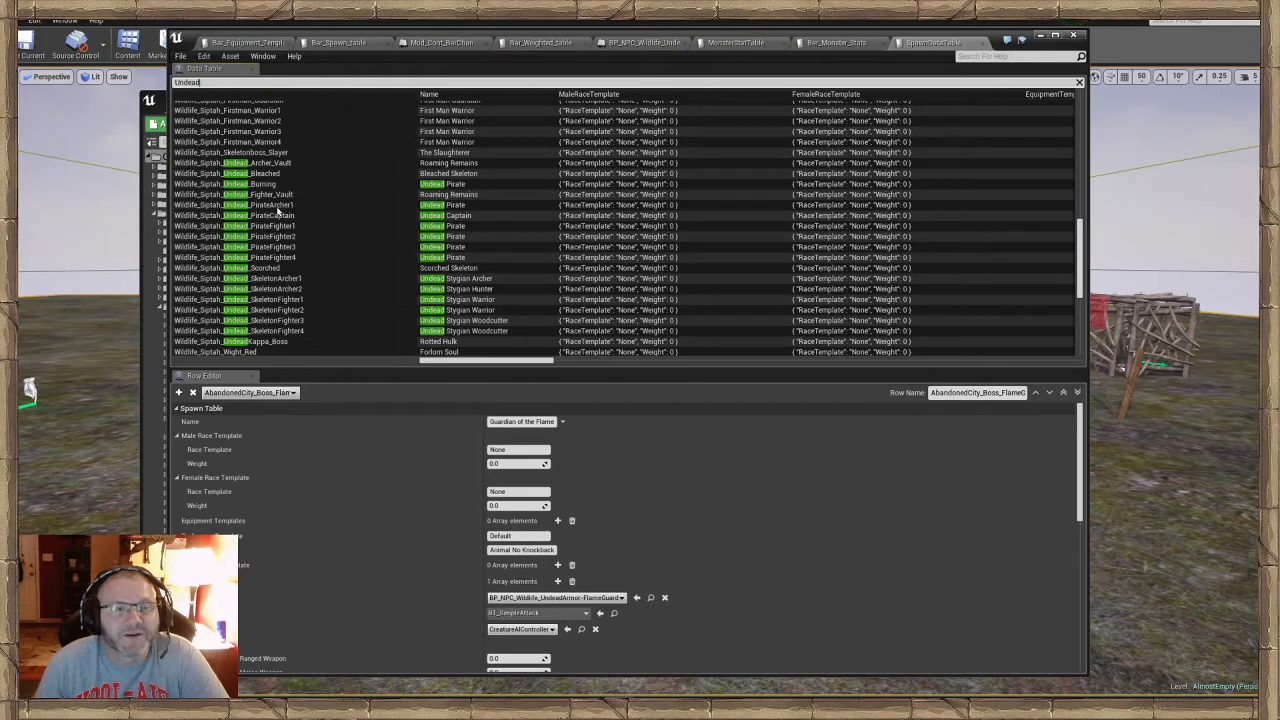
scroll(272, 278, "down", 2)
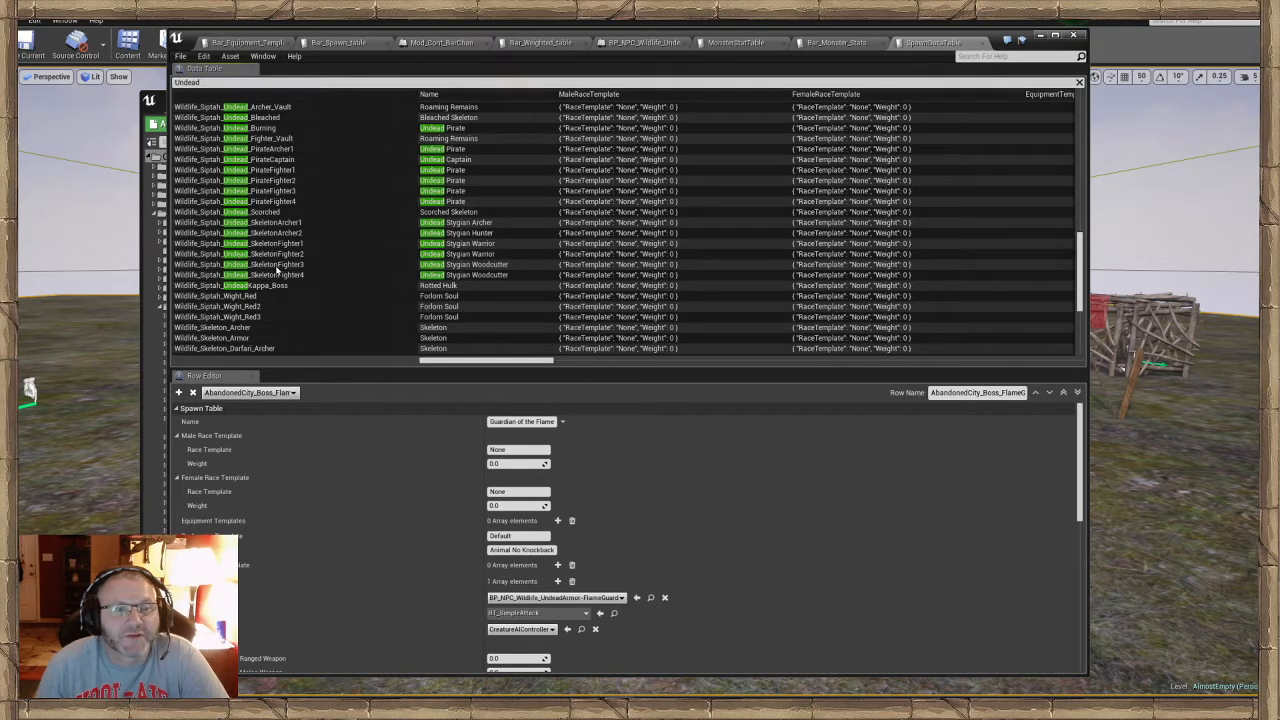
Check the NPC classes of the Siptah skeleton fighter rows and copy the Wildlife_Siptah_Undead_SkeletonFighter1 row
left_click(276, 265)
scroll(644, 440, "down", 1)
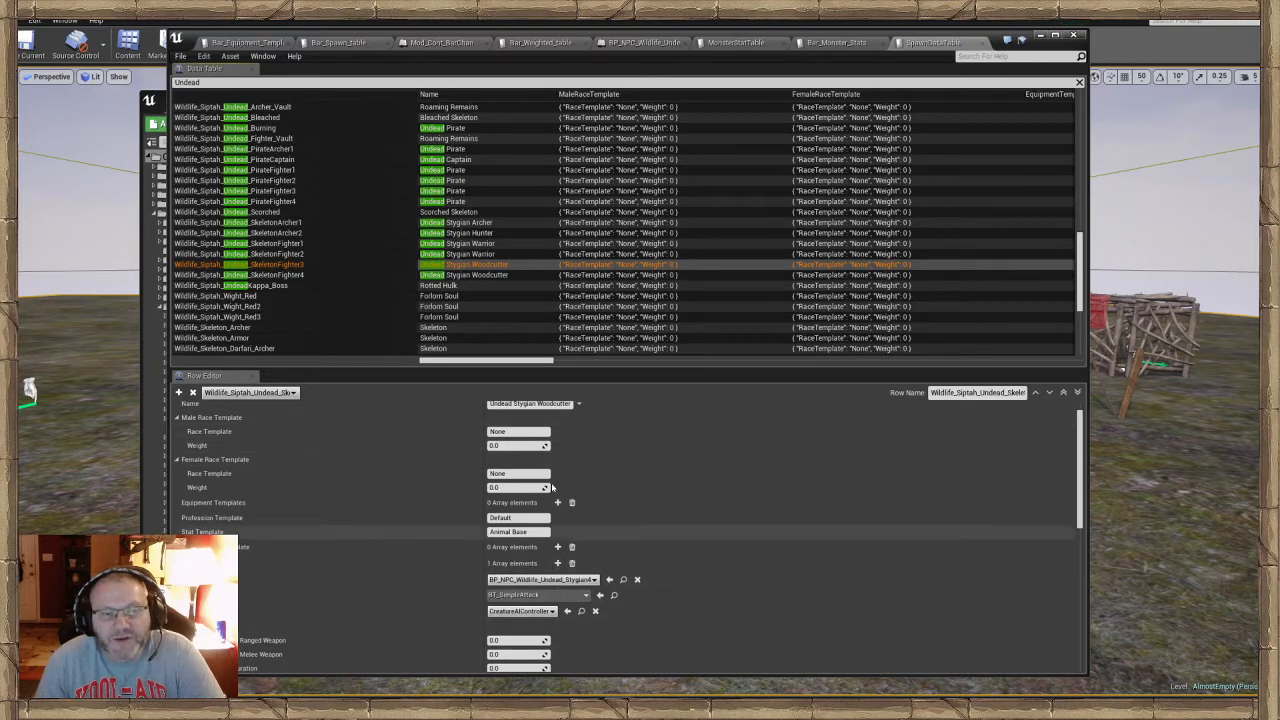
left_click(476, 255)
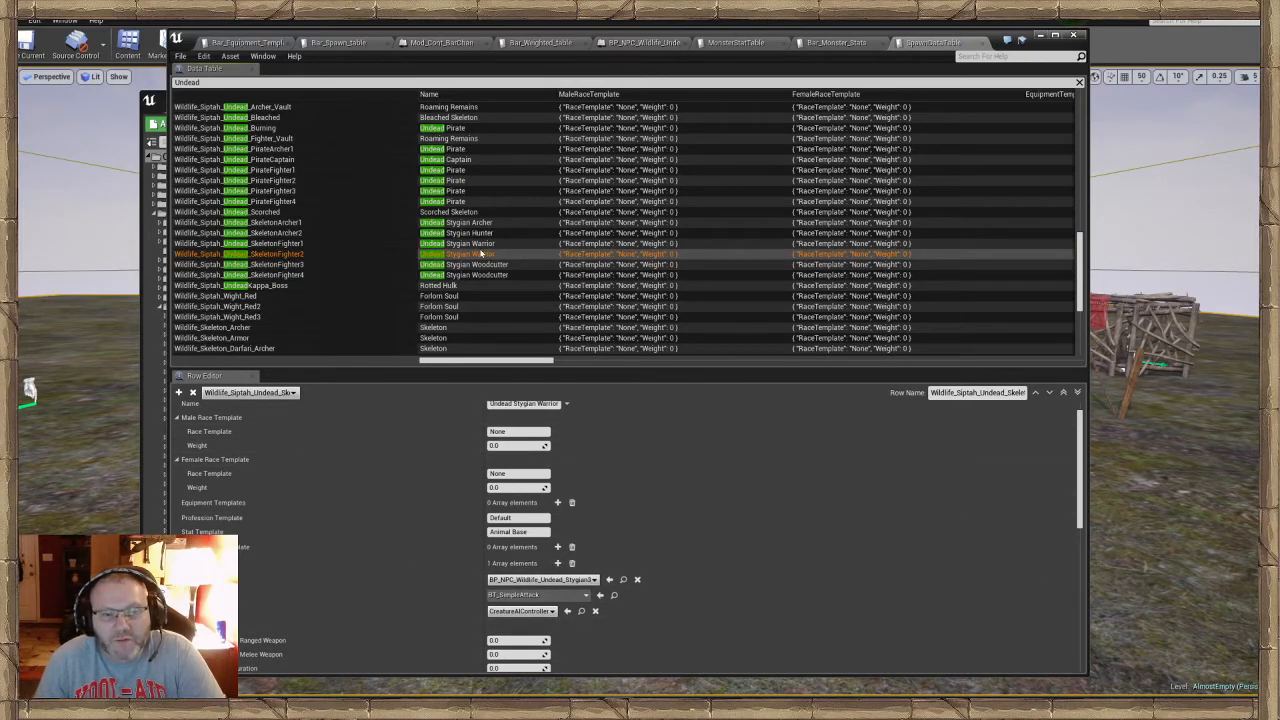
left_click(482, 246)
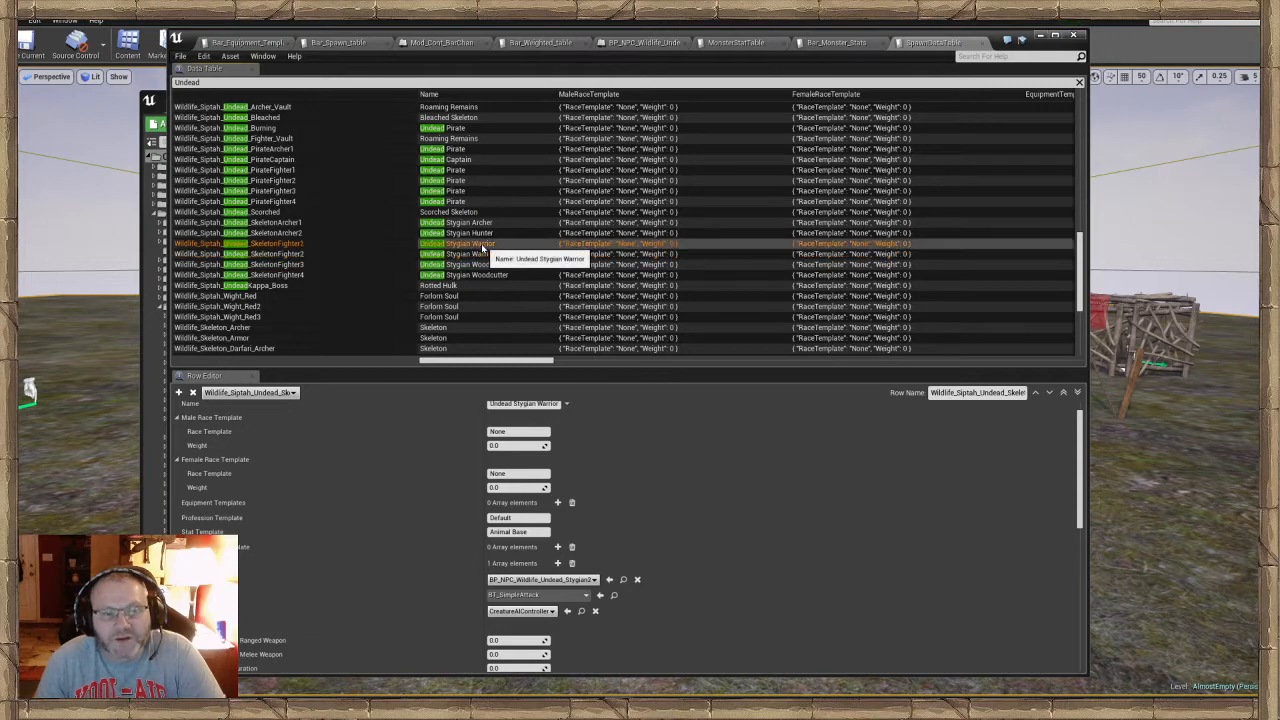
right_click(272, 248)
left_click(299, 261)
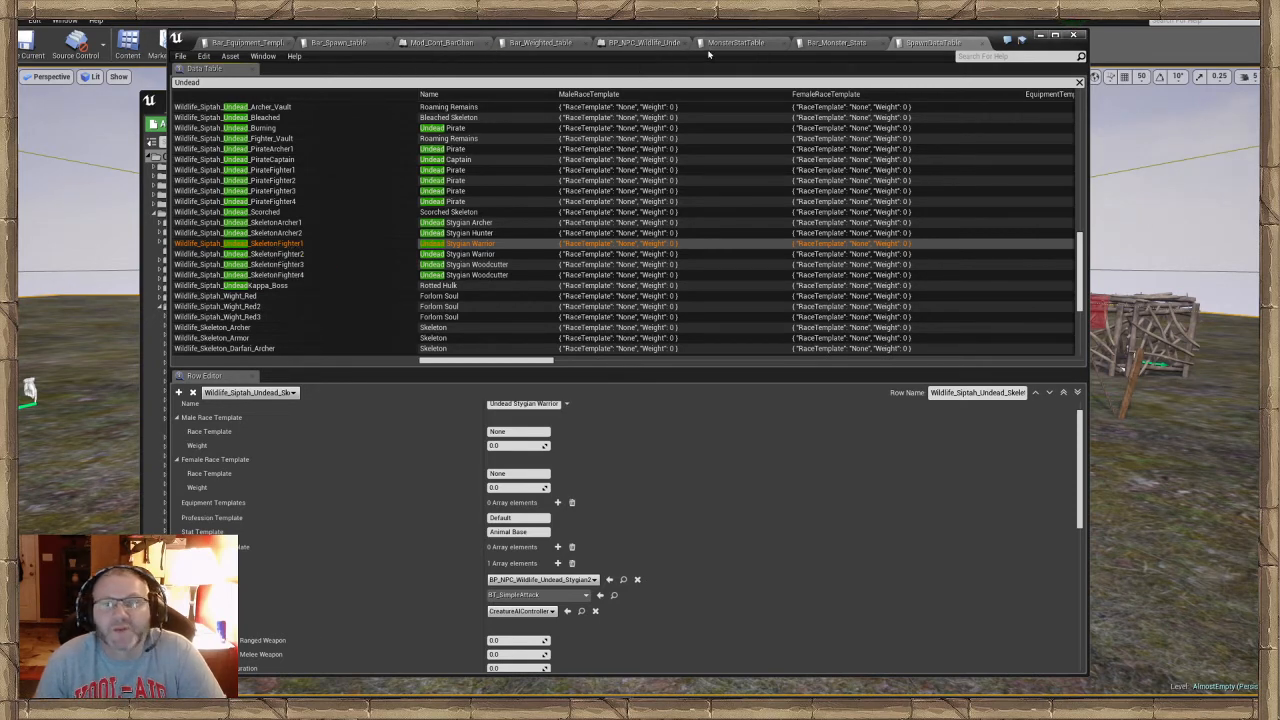
Paste the copied skeleton fighter row into Bar_Spawn_table
left_click(337, 43)
right_click(222, 138)
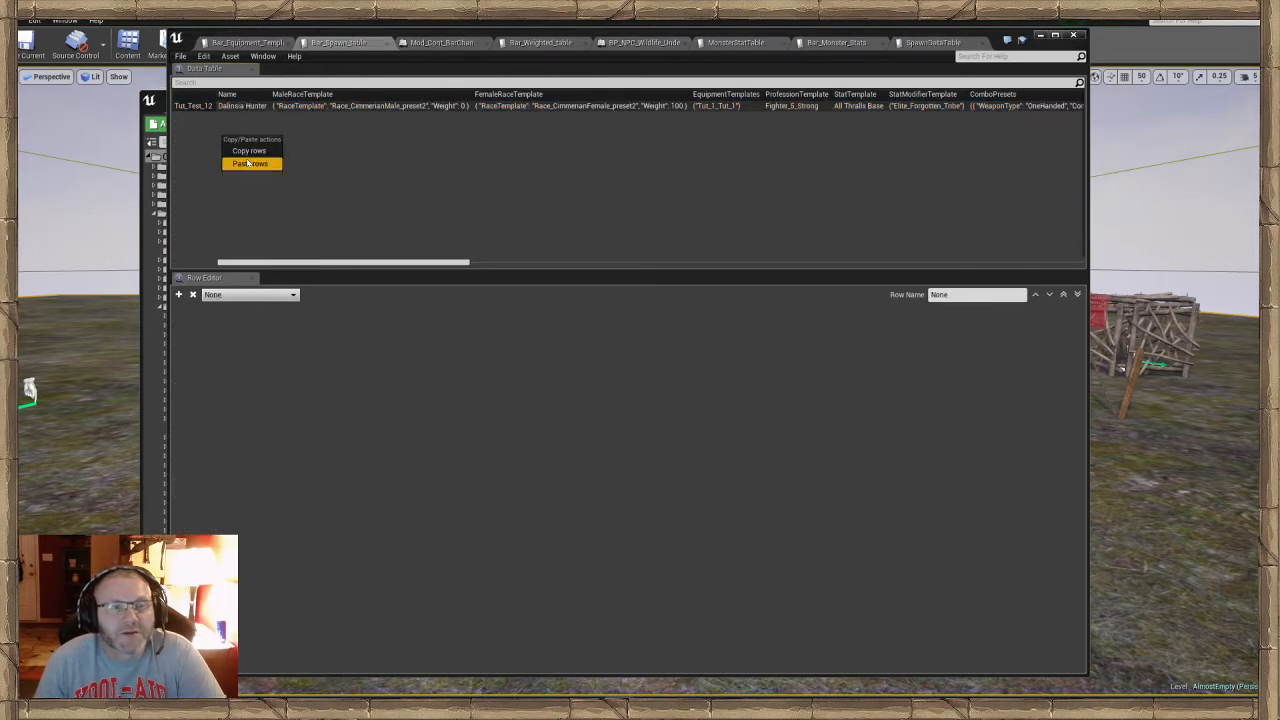
left_click(248, 166)
left_click(405, 192)
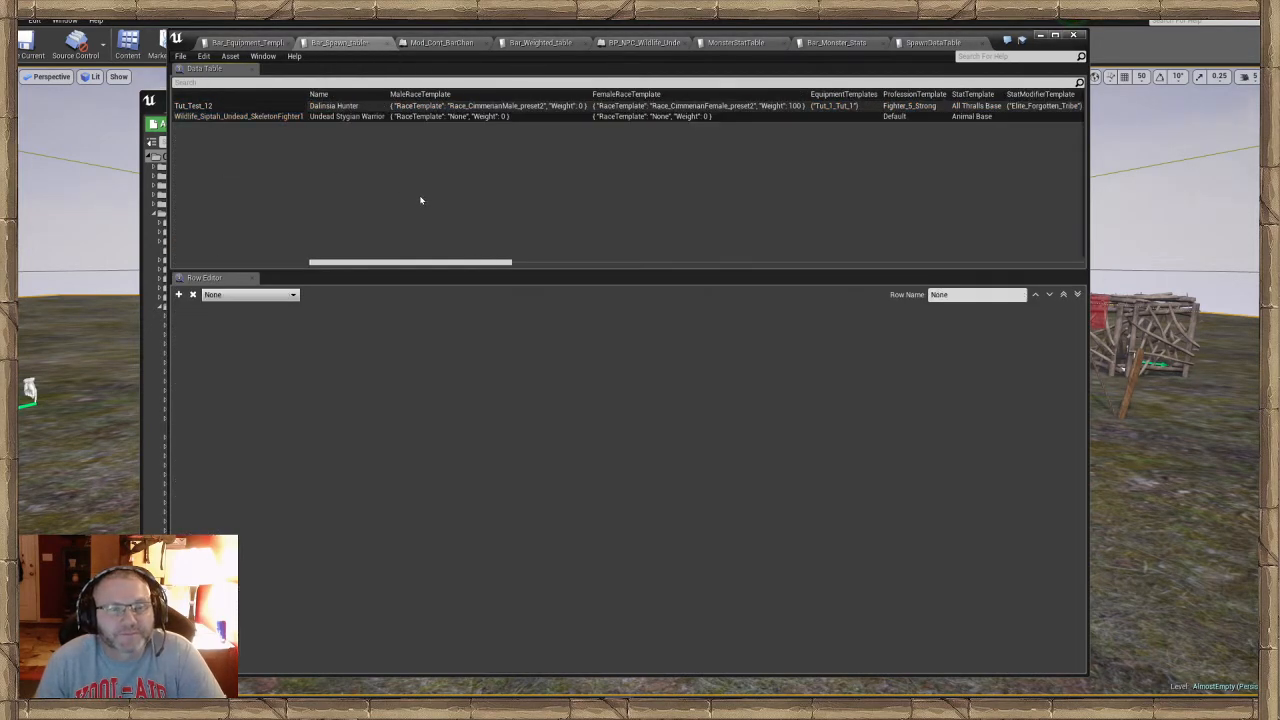
Rename the pasted Wildlife_Siptah_Undead_SkeletonFighter1 row to Bar_Undead_Tut_A
left_click(267, 117)
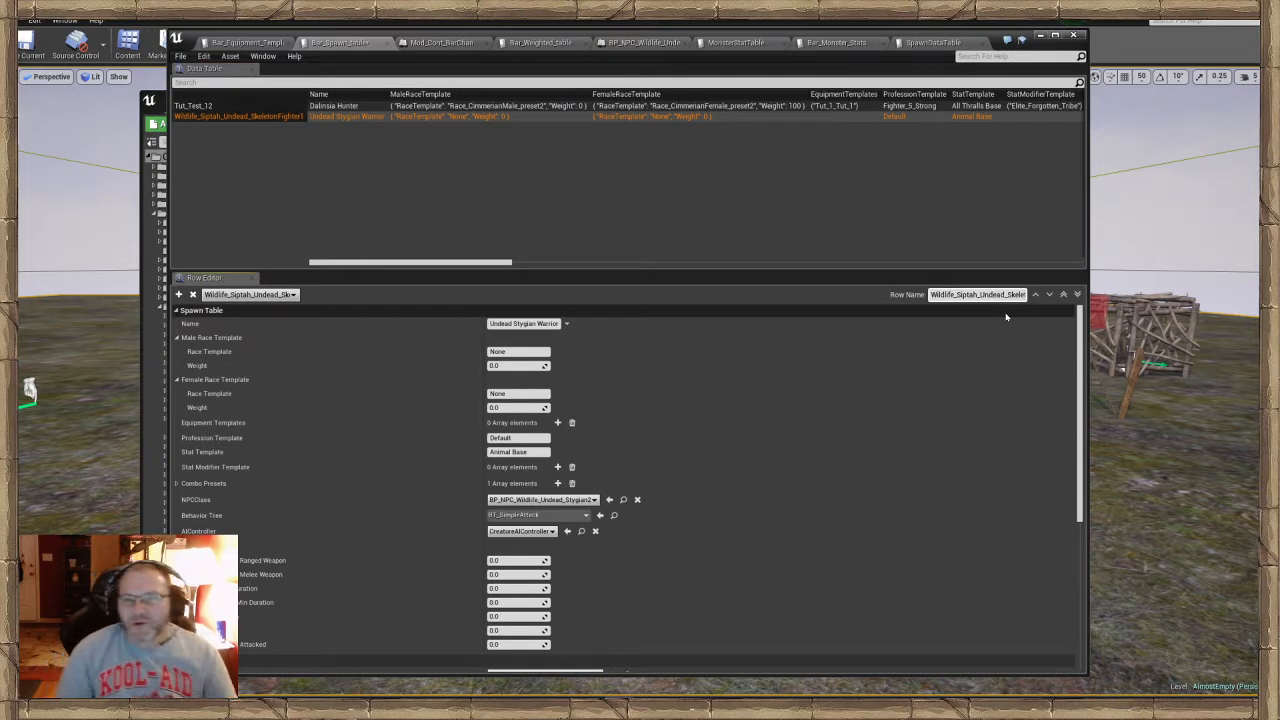
key("Right")
key("Right")
key("Right")
key("Right")
key("Right")
key("Right")
key("Right")
key("Right")
key("Right")
key("Right")
key("Right")
key("BackSpace")
key("BackSpace")
key("BackSpace")
key("BackSpace")
key("BackSpace")
key("BackSpace")
key("BackSpace")
key("BackSpace")
key("BackSpace")
key("BackSpace")
key("BackSpace")
key("BackSpace")
key("BackSpace")
key("BackSpace")
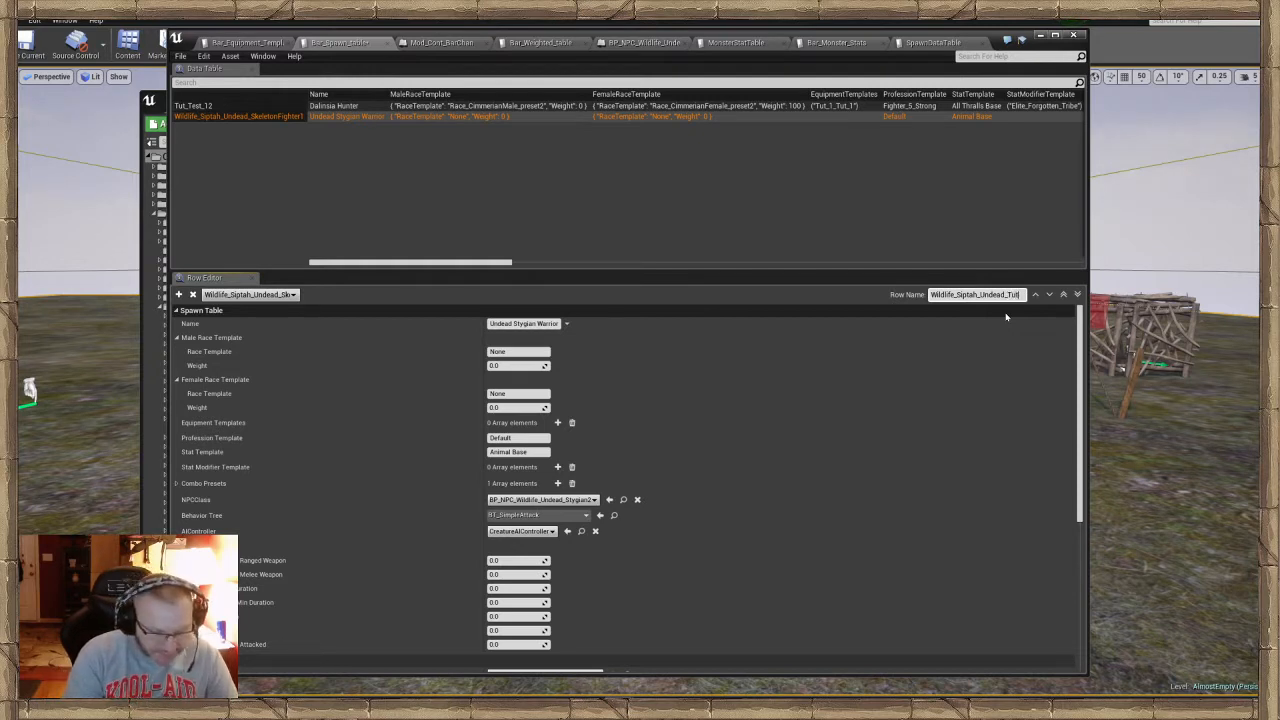
type("A")
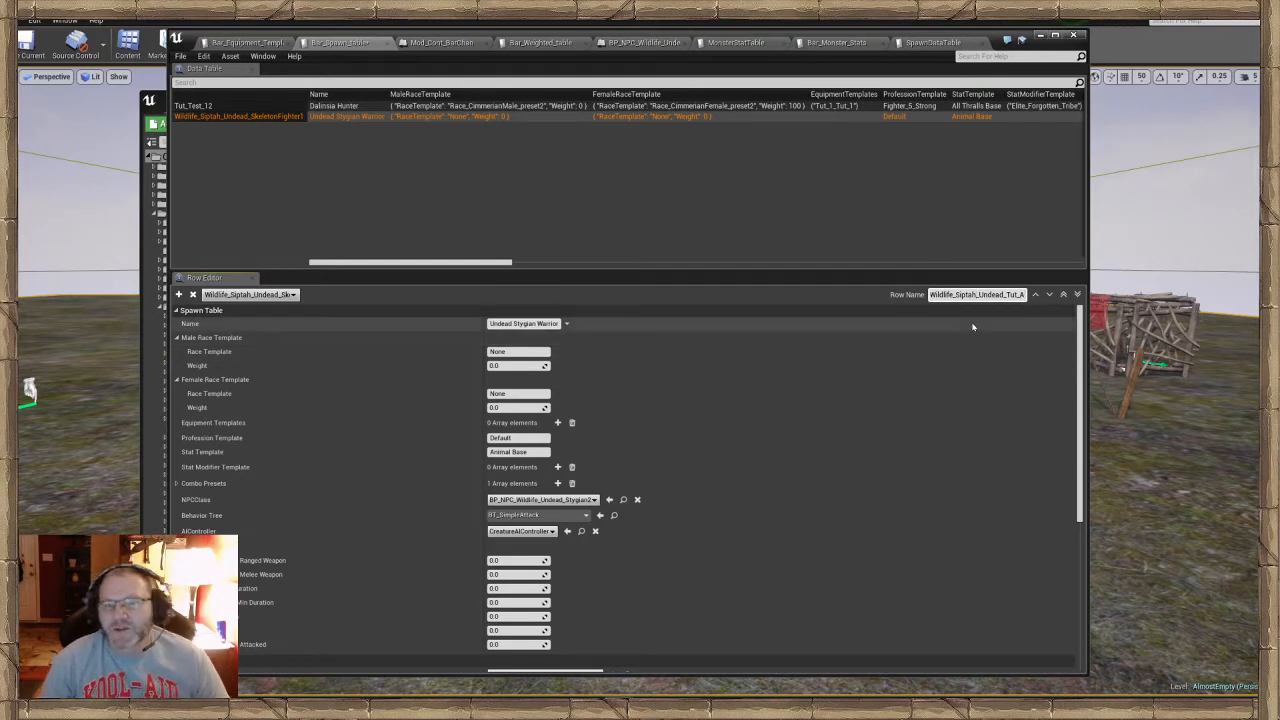
key("BackSpace")
key("BackSpace")
key("BackSpace")
key("BackSpace")
key("BackSpace")
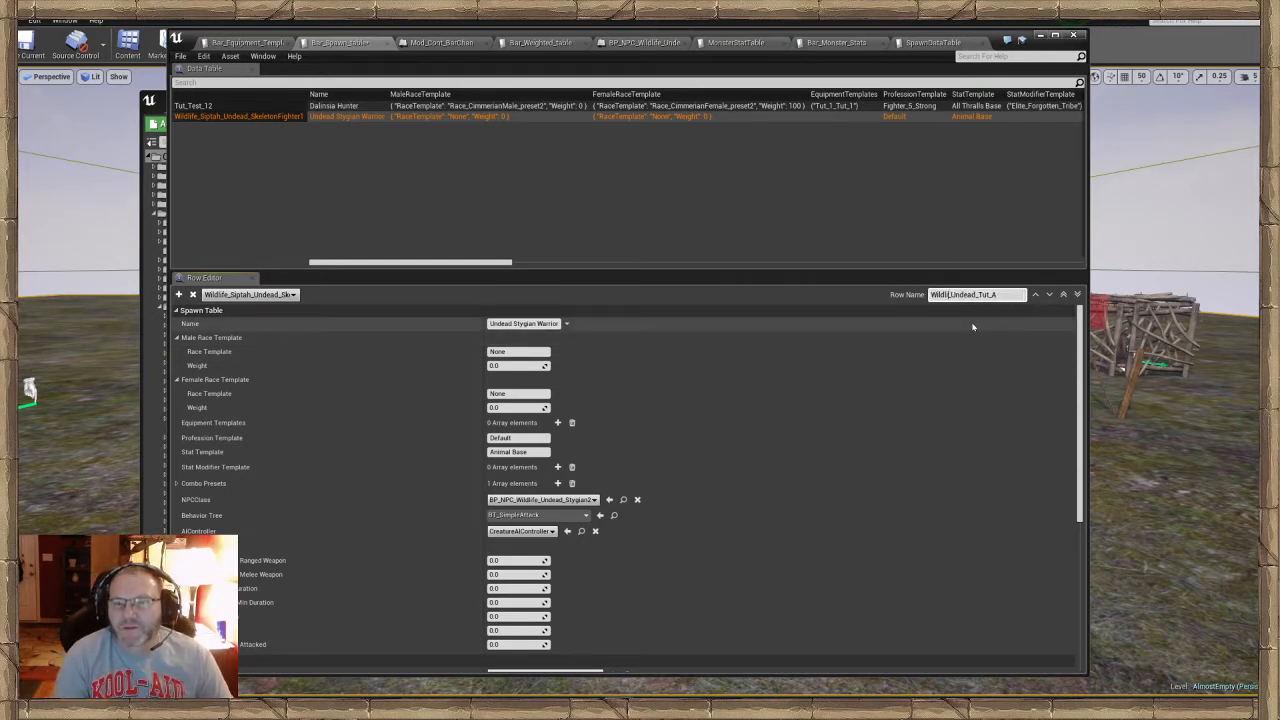
key("BackSpace")
key("BackSpace")
key("BackSpace")
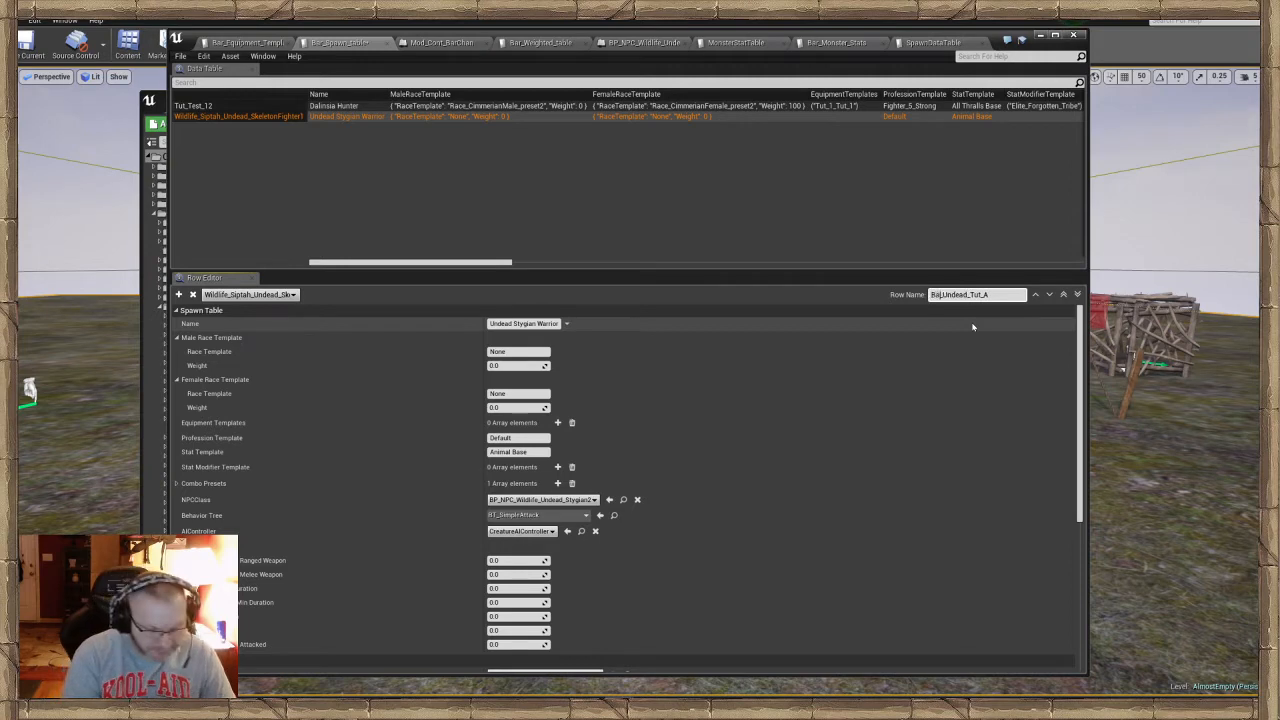
left_click(938, 424)
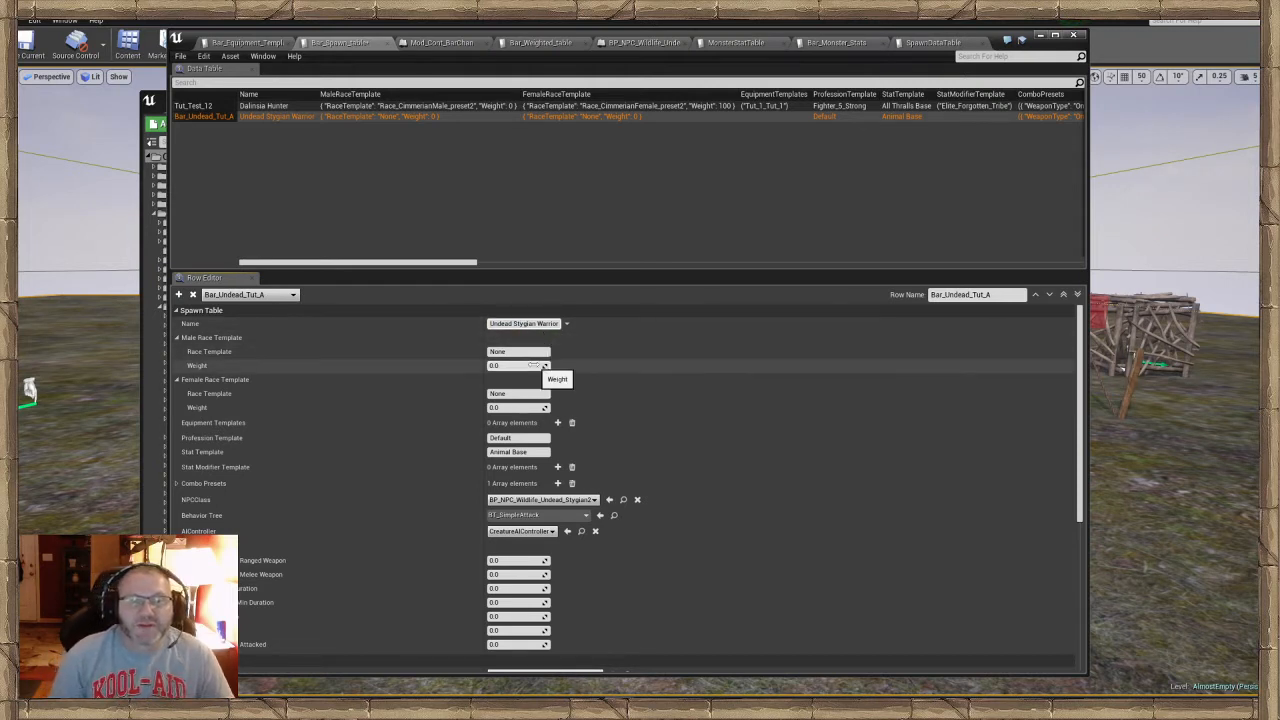
Set the NPC name in the Bar_Undead_Tut_A row to Undead Bar Stygian Warrior and save the table
type("Bar")
key("Return")
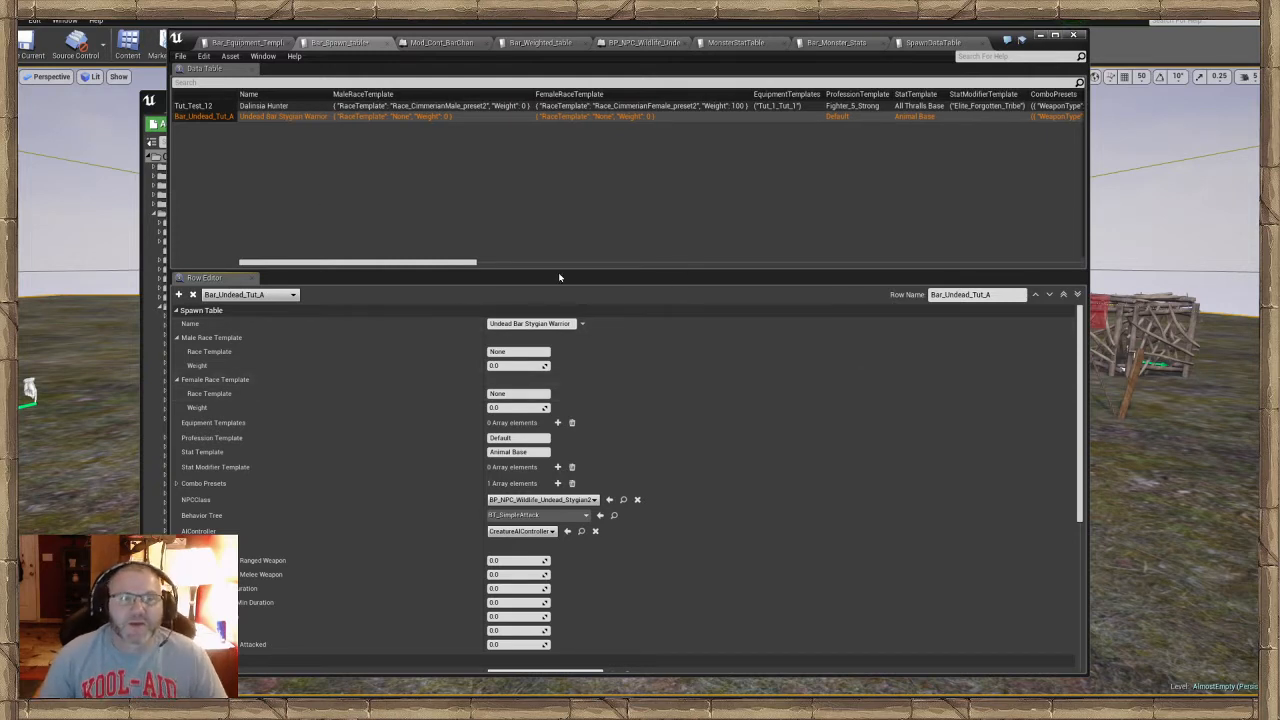
left_click(180, 59)
left_click(192, 80)
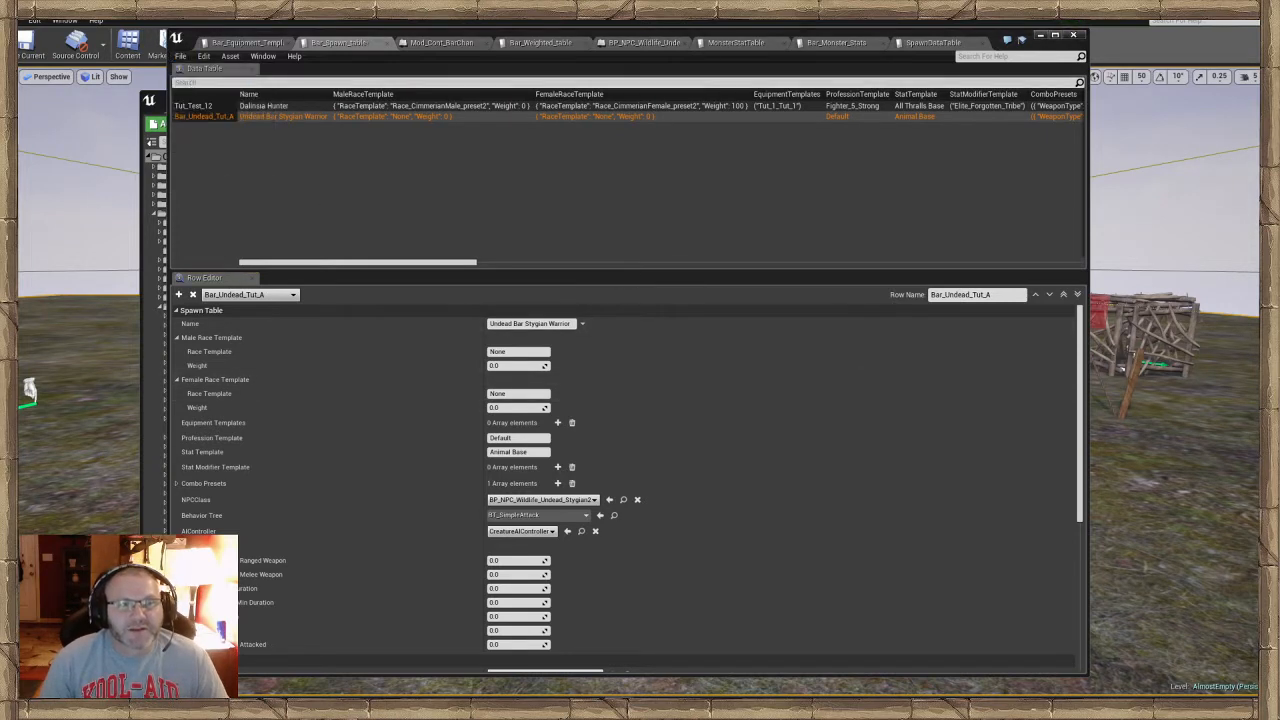
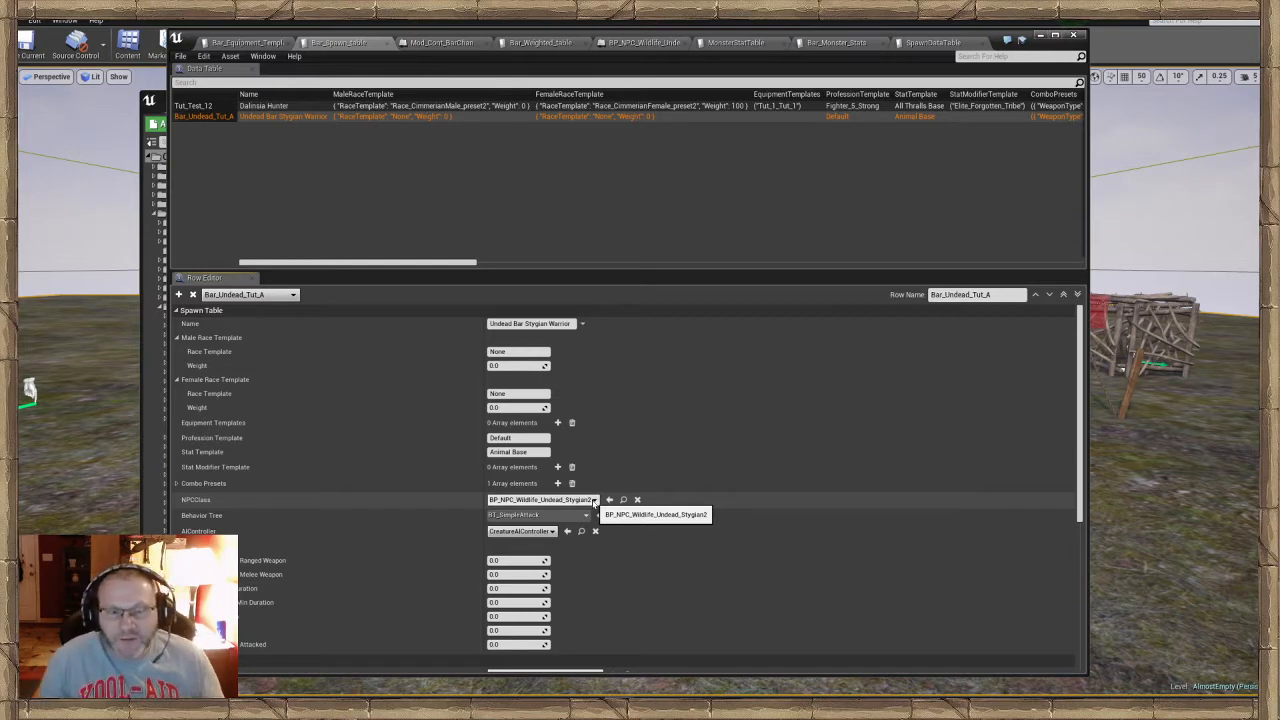
Set the NPC class of the Bar_Undead_Tut_A row to BP_NPC_Wildlife_Undead_Tut_A and save the table
left_click(593, 500)
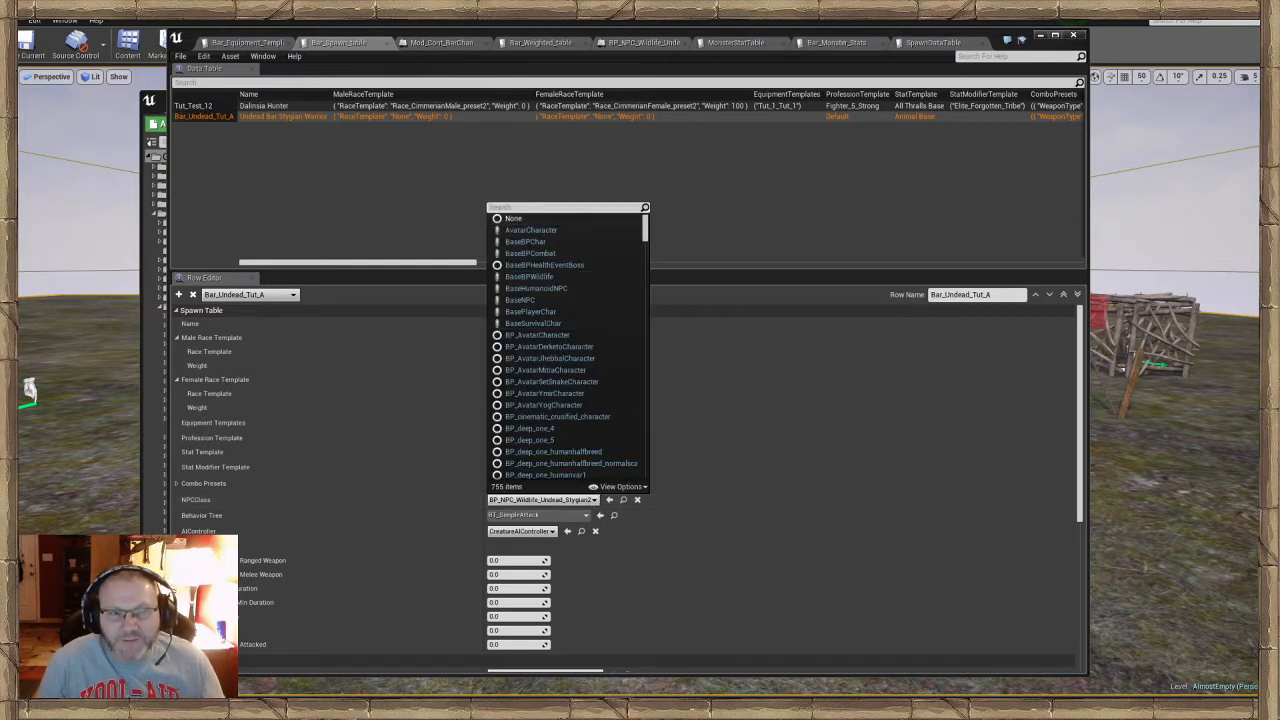
type("tut")
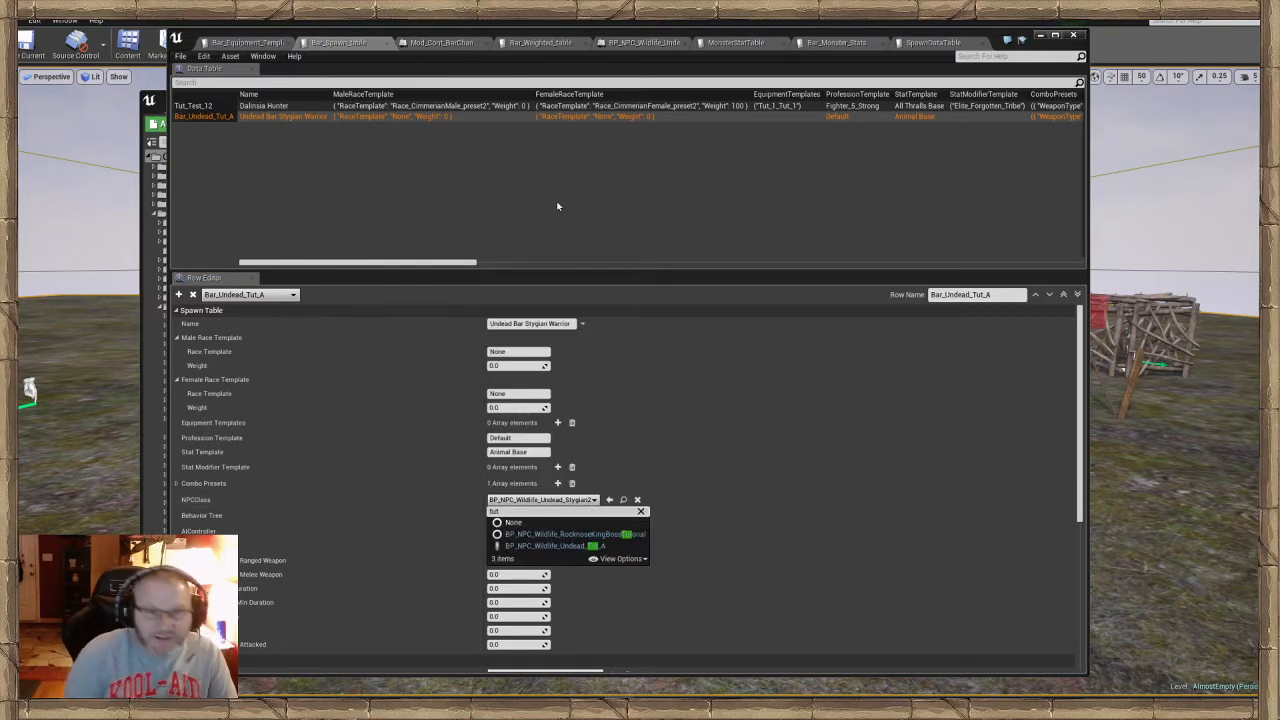
left_click(530, 546)
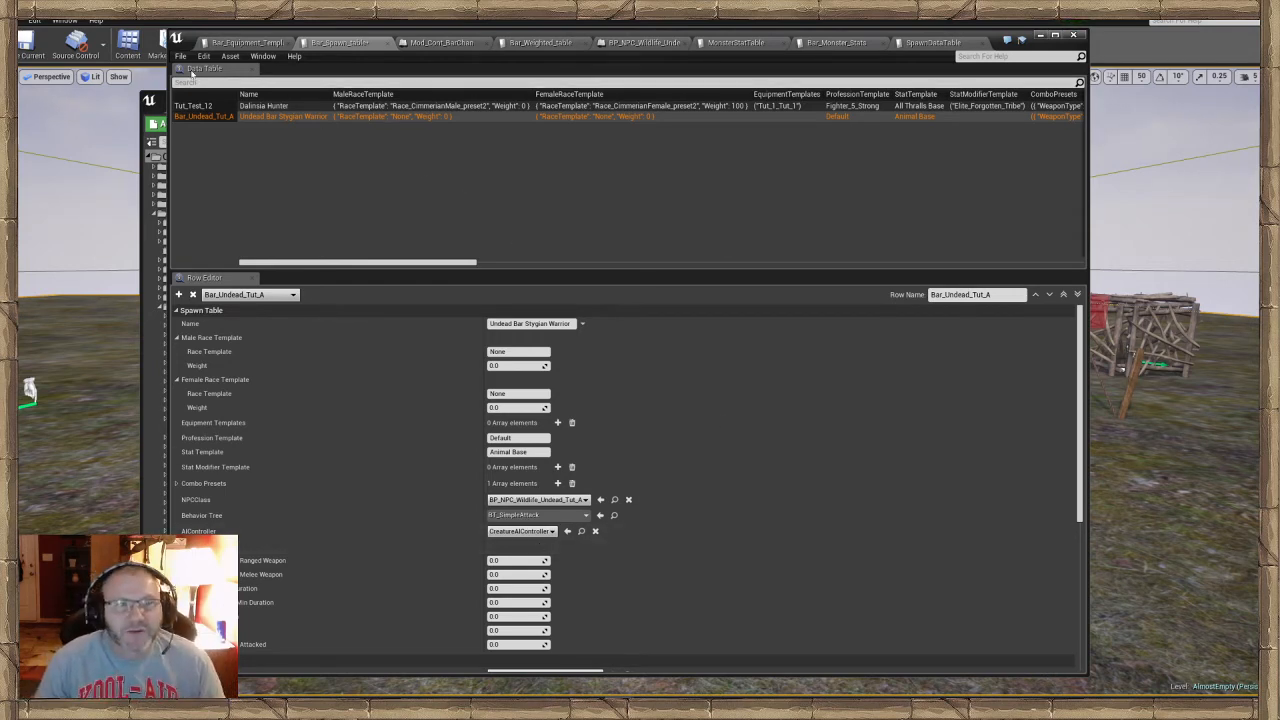
left_click(180, 56)
left_click(197, 79)
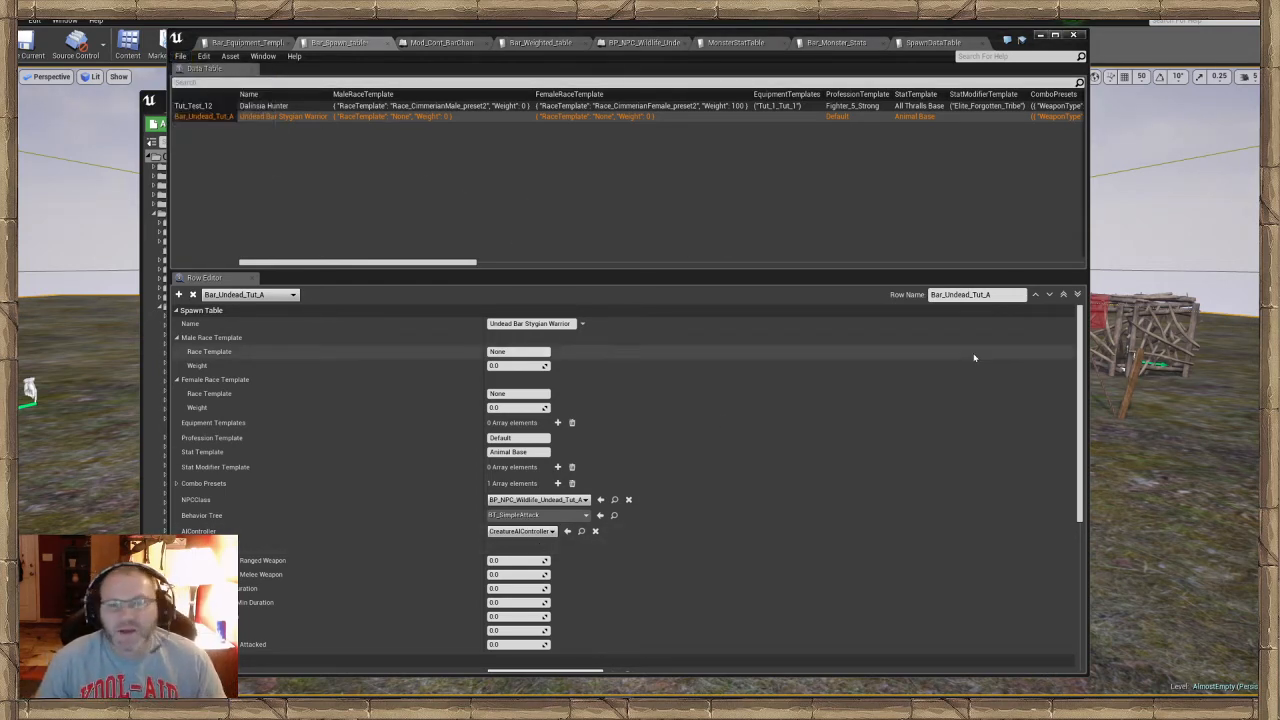
Copy the row name Bar_Undead_Tut_A from the undead warrior's row in Bar_Spawn_table
left_click(1000, 295)
left_click_drag(991, 295, 929, 295)
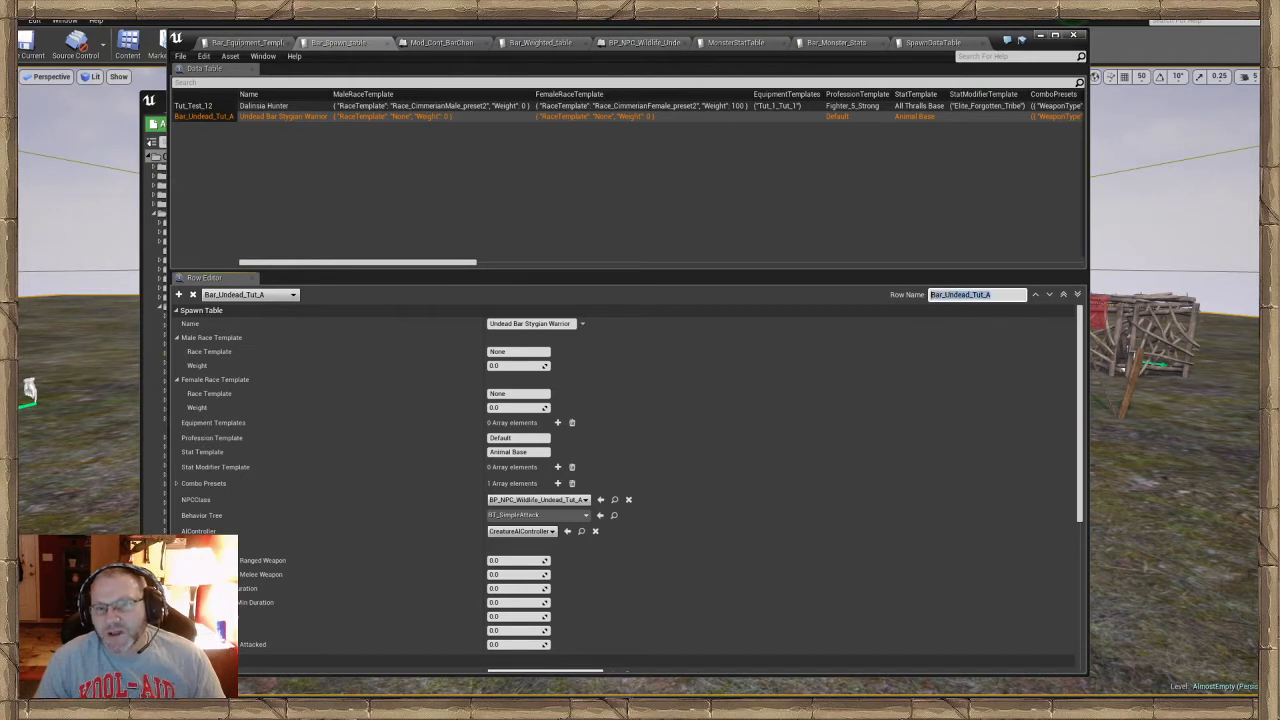
right_click(962, 297)
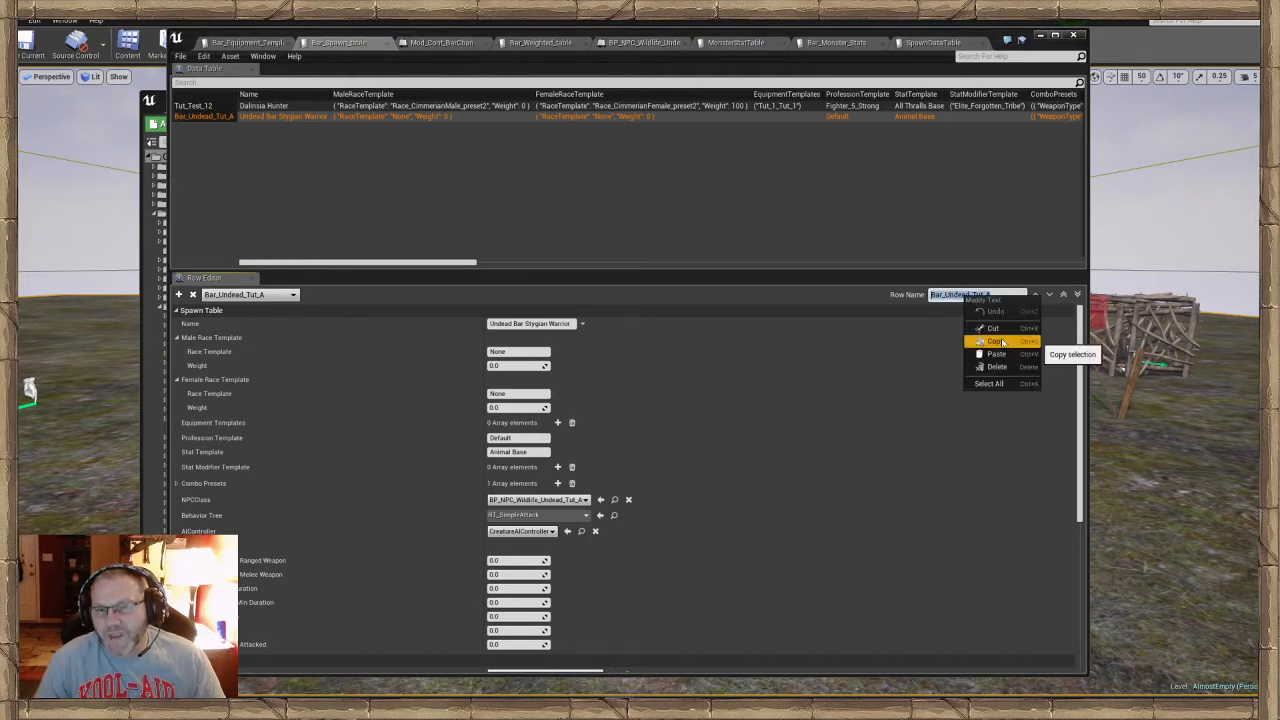
left_click(990, 338)
left_click(953, 469)
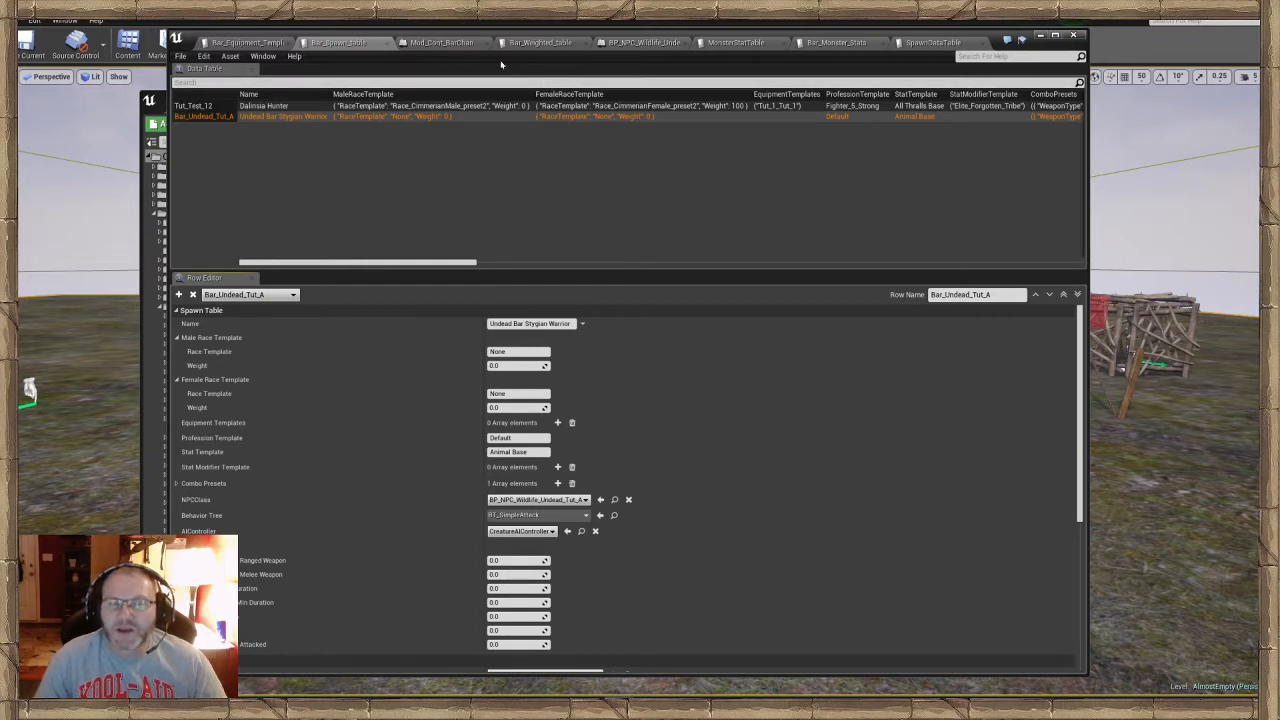
Add a row to Bar_Weighted_table with Bar_Undead_Tut_A as Weighted Table ID and Spawn Table ID and a weight of 1
left_click(538, 43)
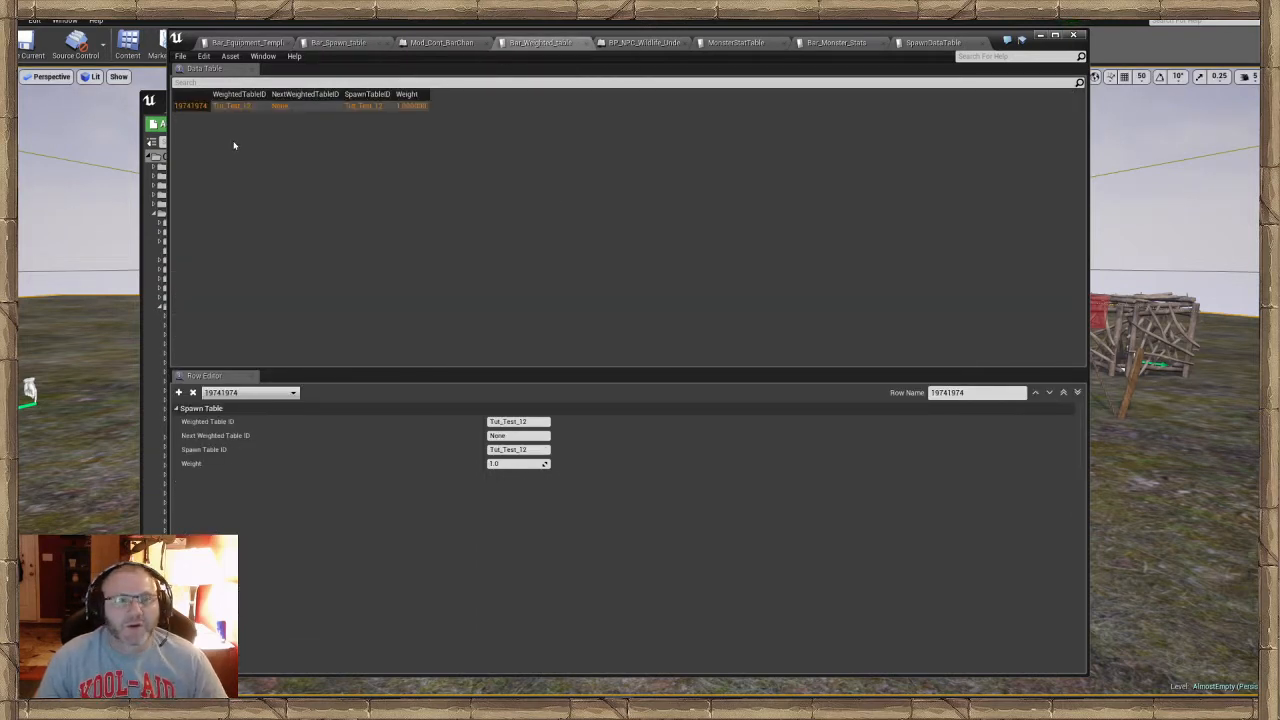
left_click(179, 392)
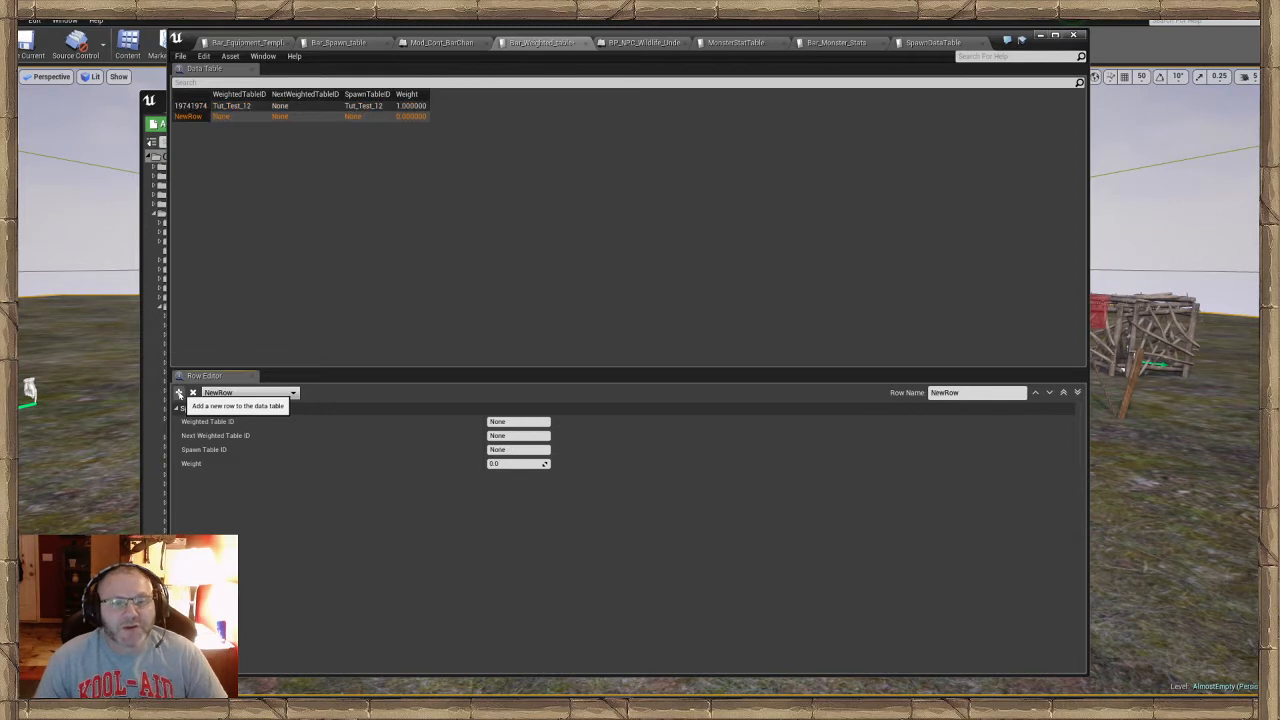
left_click(515, 422)
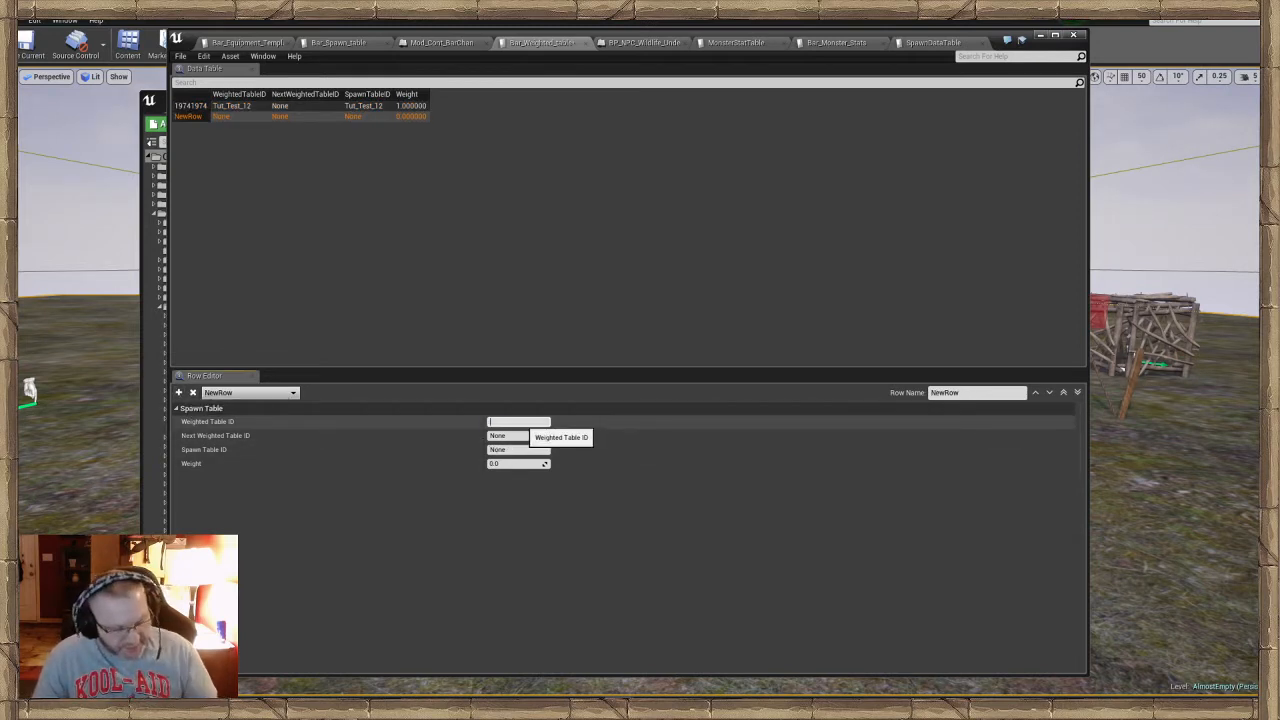
key("Return")
left_click(515, 449)
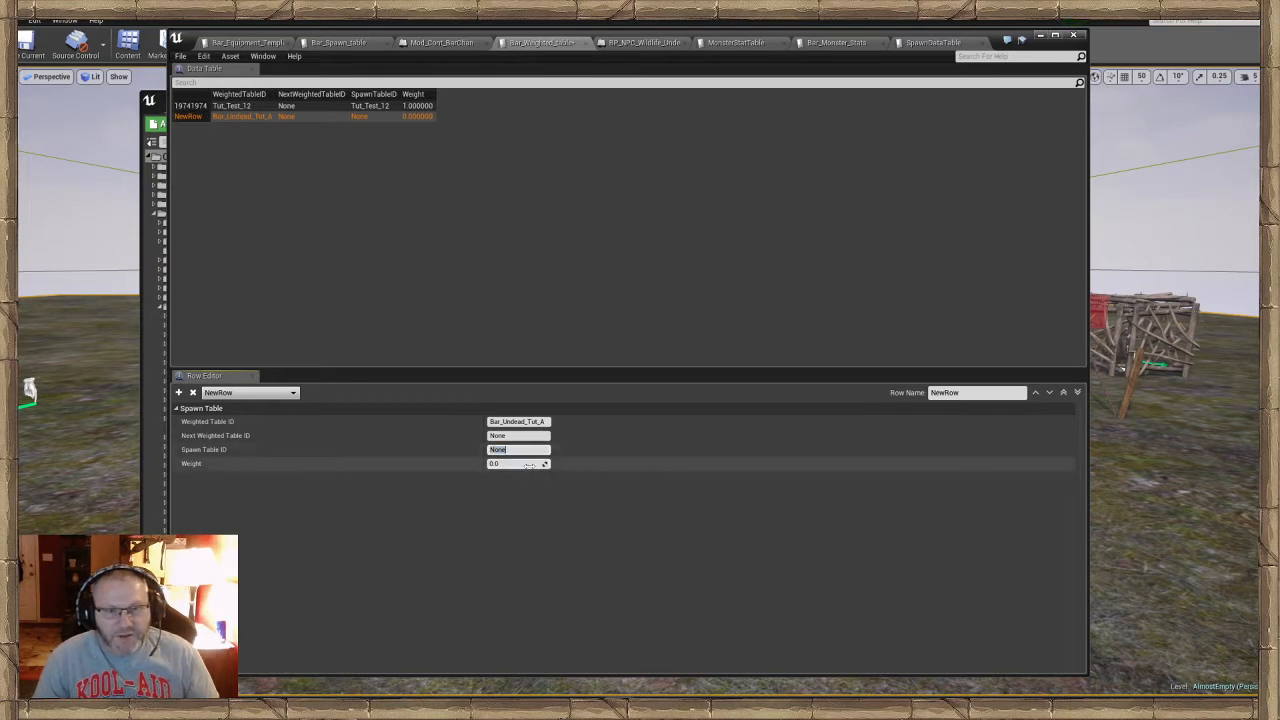
key("ctrl+v")
key("Return")
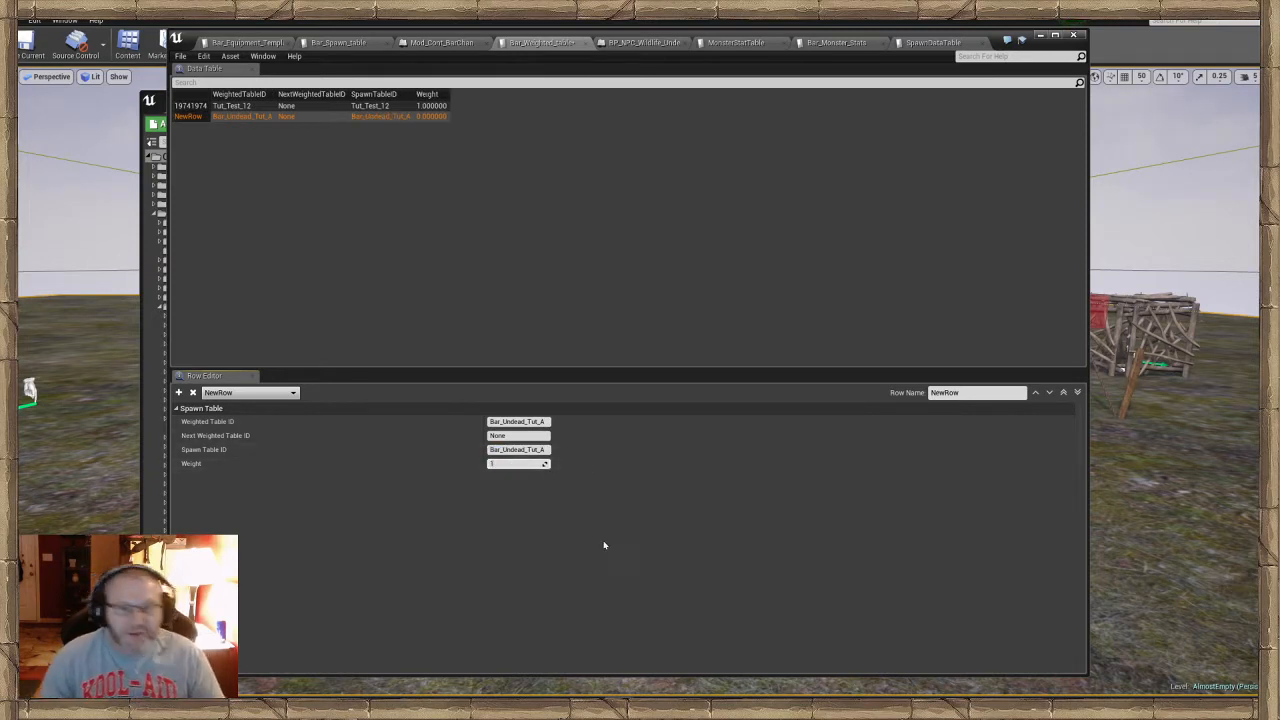
type("1")
key("Return")
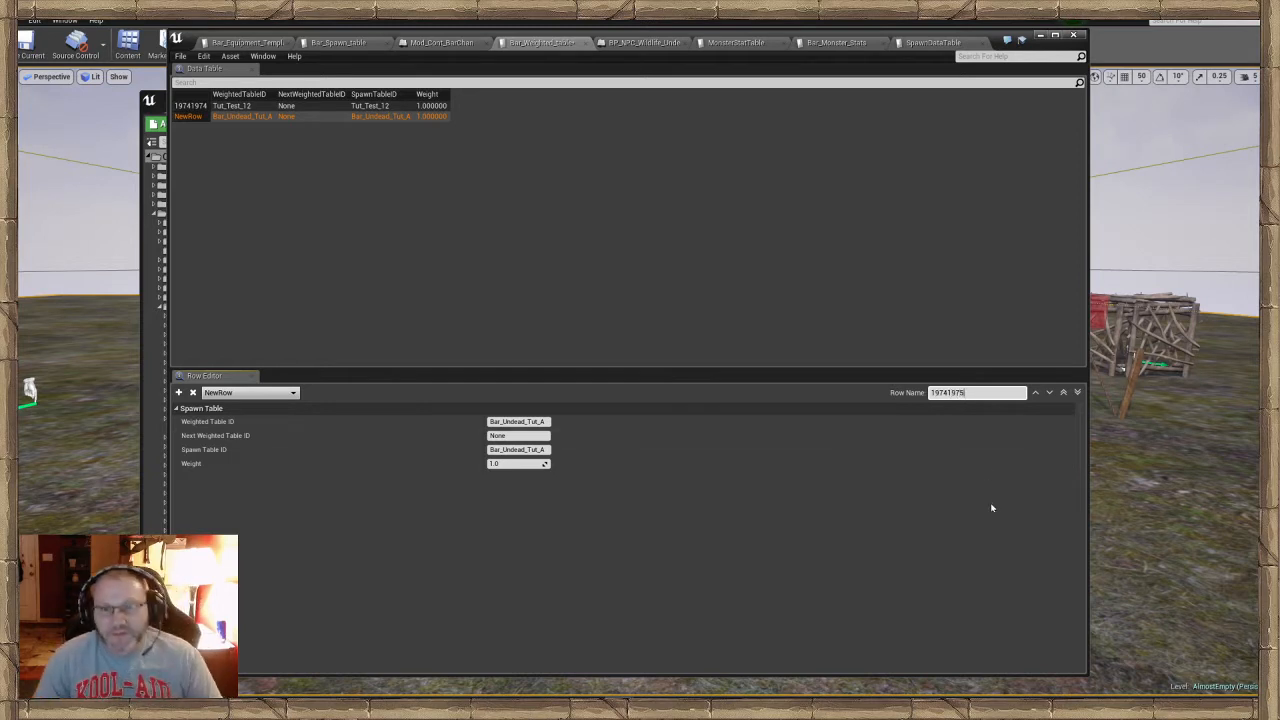
Name the new weighted table row 19741975 and save the table
type("19741975")
key("Return")
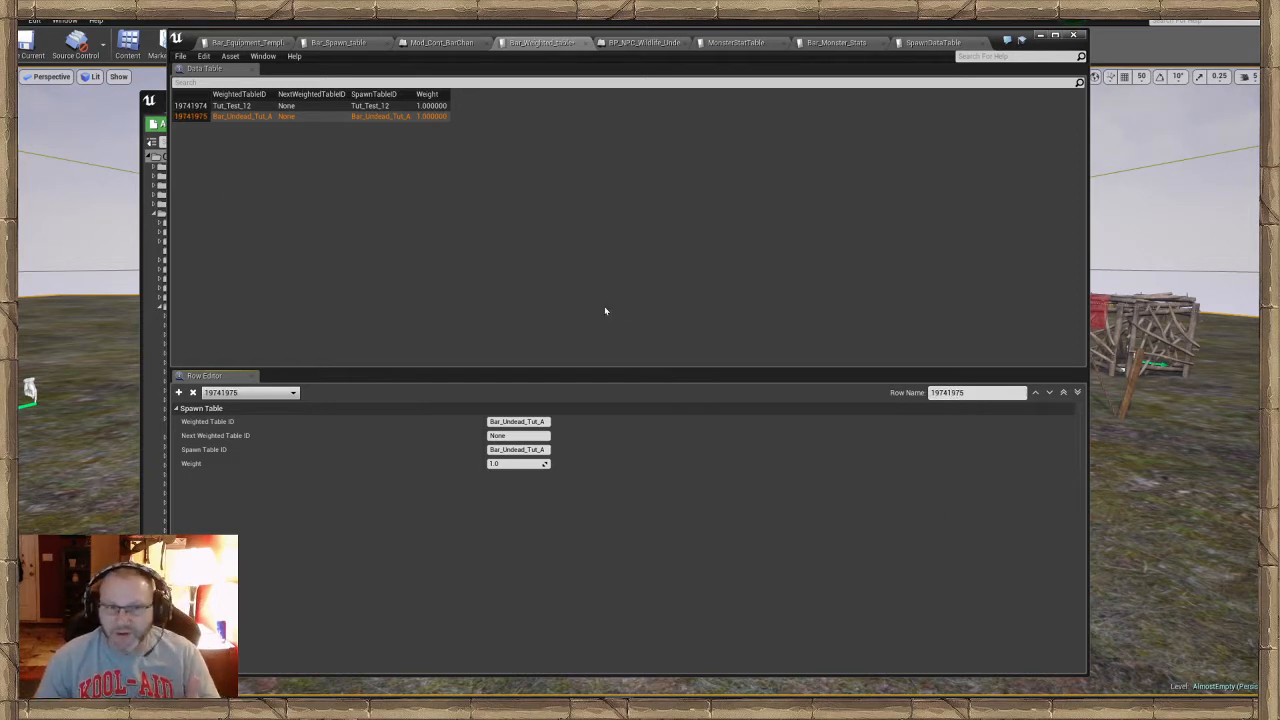
left_click(181, 56)
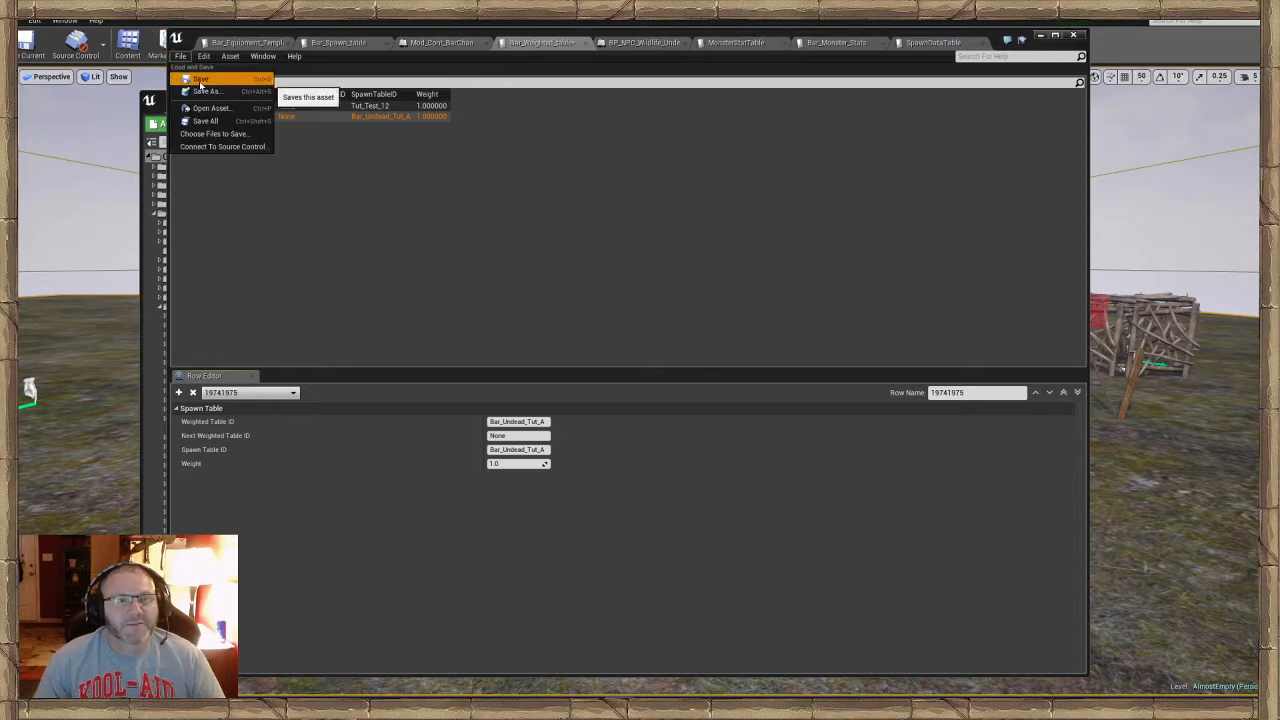
left_click(201, 80)
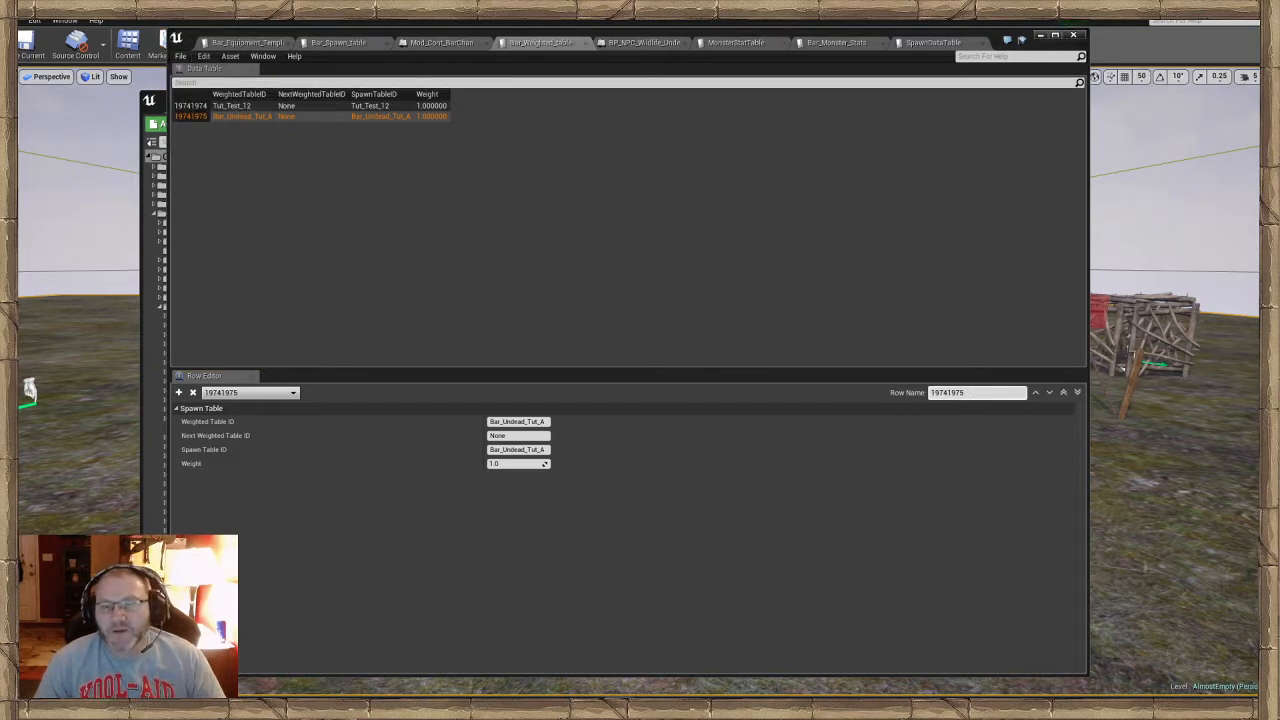
Copy the Weighted Table ID of row 19741975
left_click(528, 421)
right_click(527, 426)
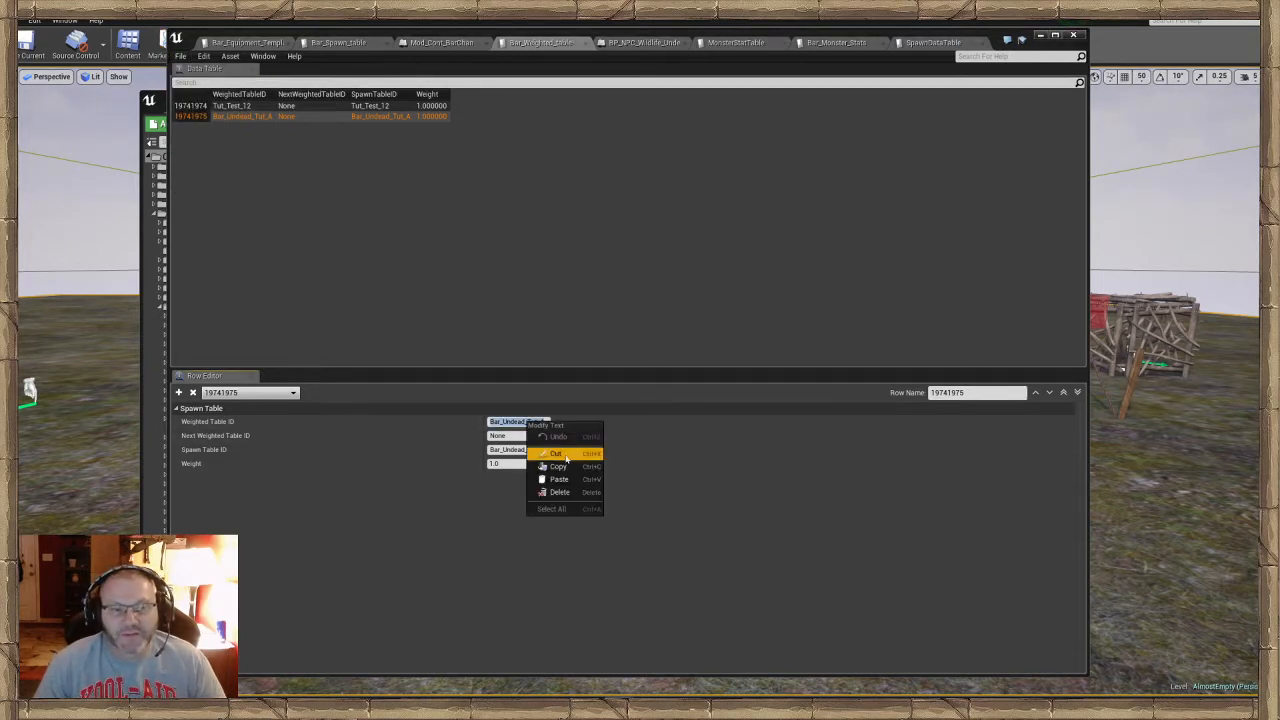
left_click(560, 468)
left_click(663, 471)
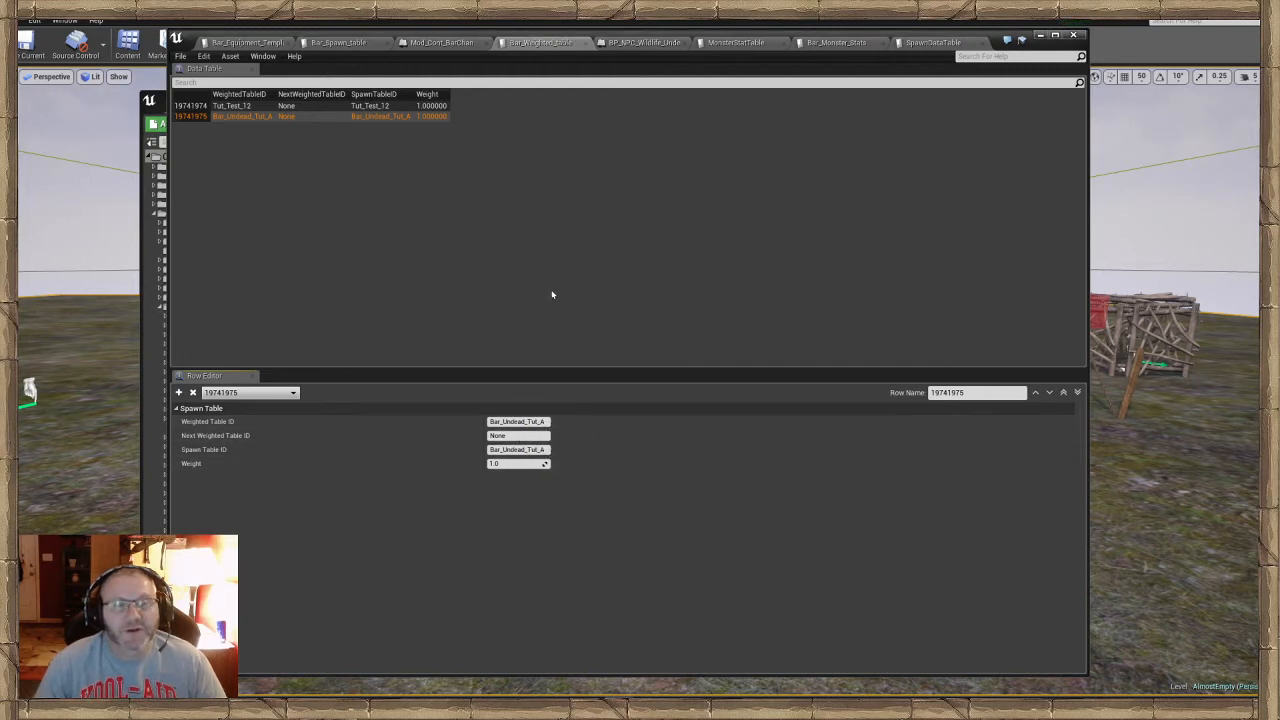
Minimize the table and content windows and duplicate the manual spawn point twice in the level, placing the copies in a row
left_click(1040, 36)
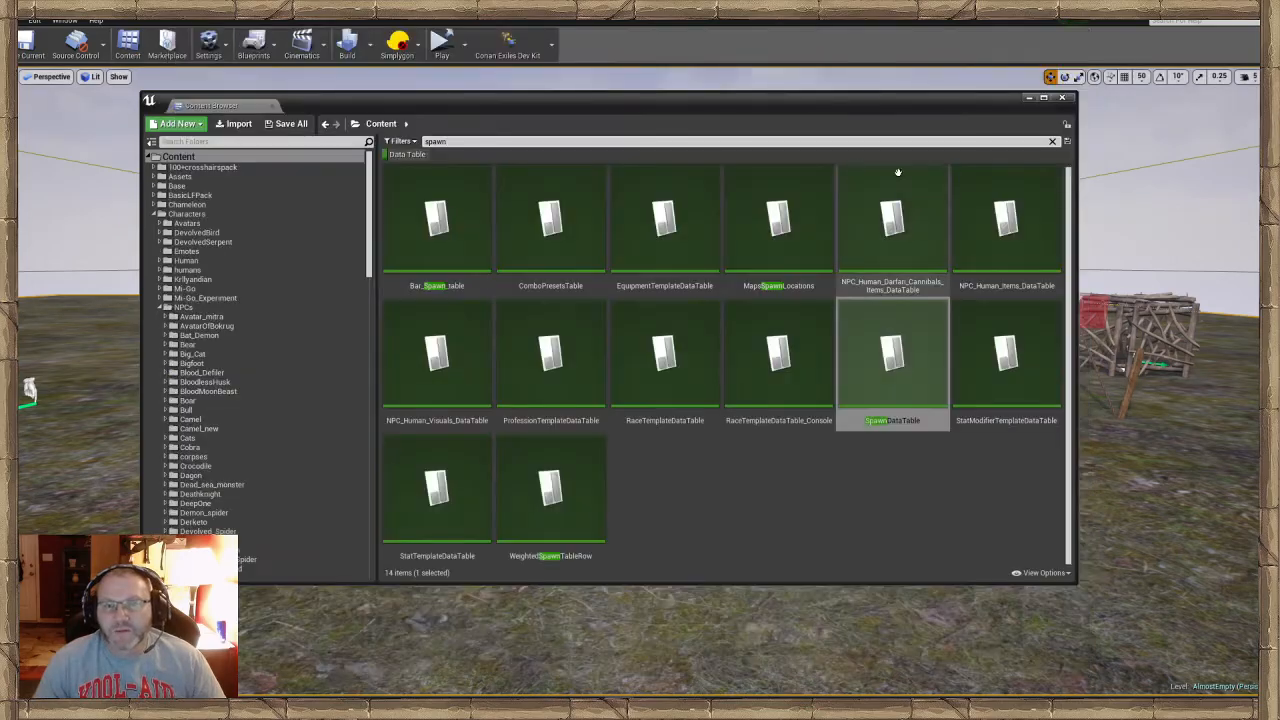
left_click(1031, 95)
right_click_drag(489, 343, 300, 380)
right_click_drag(466, 284, 691, 356)
left_click(684, 360)
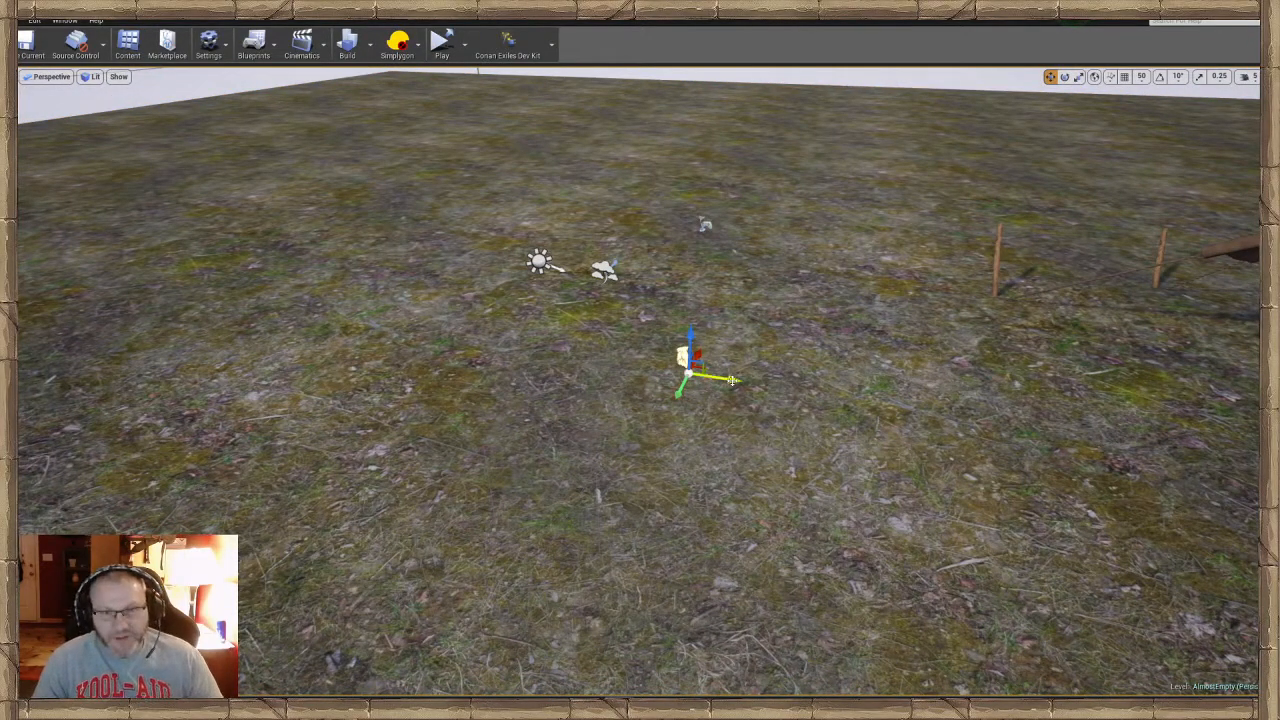
left_click_drag(732, 380, 372, 348, "alt")
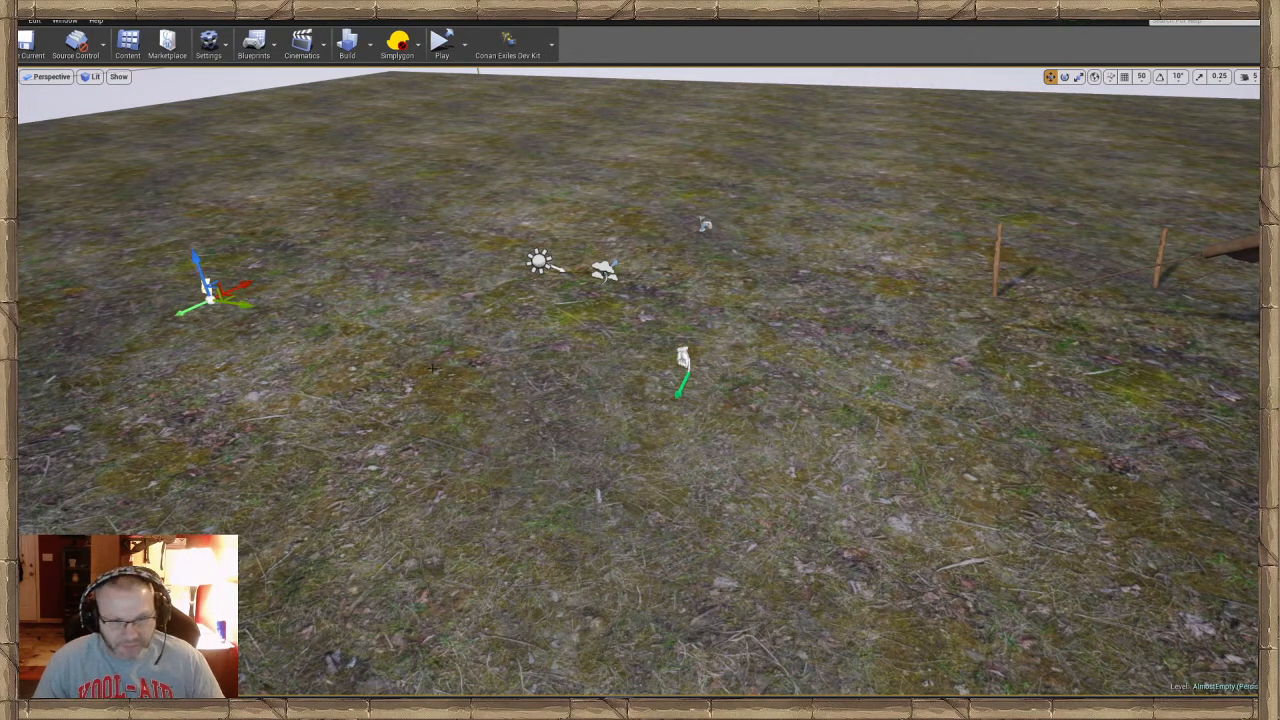
left_click_drag(252, 316, 99, 294, "alt")
key("f")
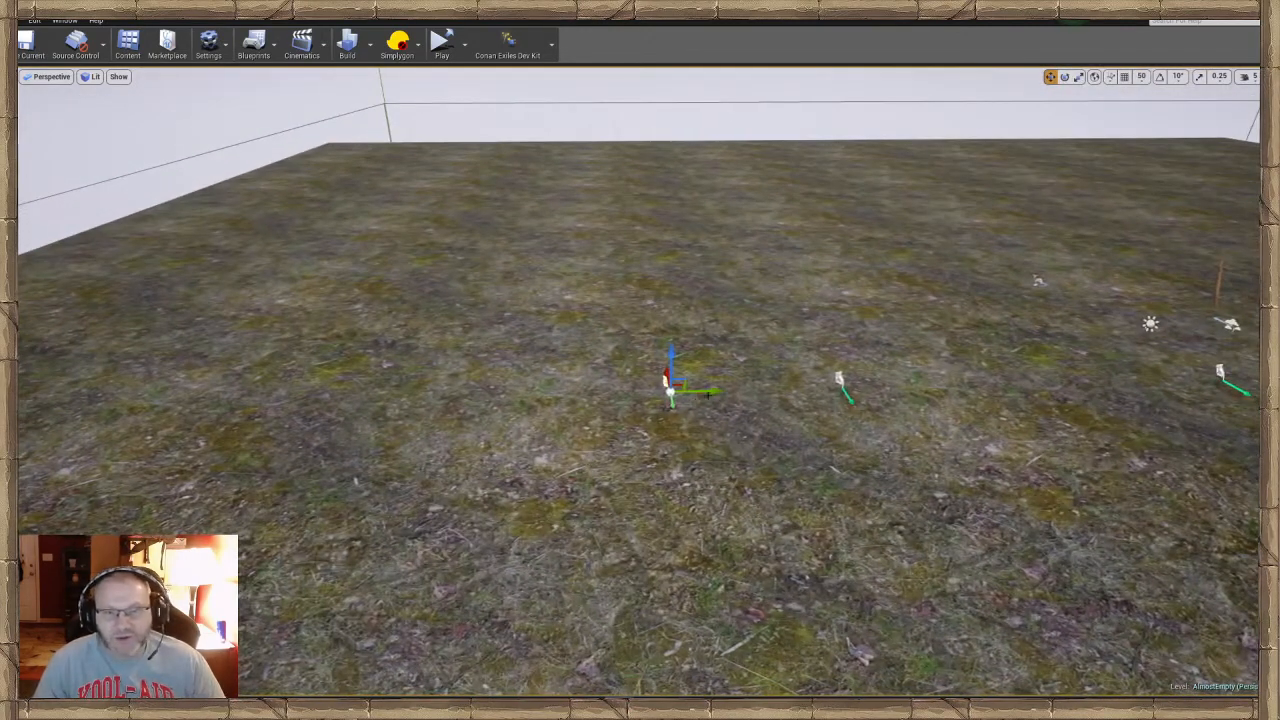
Move both spawn point copies farther along the row, away from the original spawn point
left_click_drag(708, 393, 487, 392)
right_click_drag(834, 381, 844, 381)
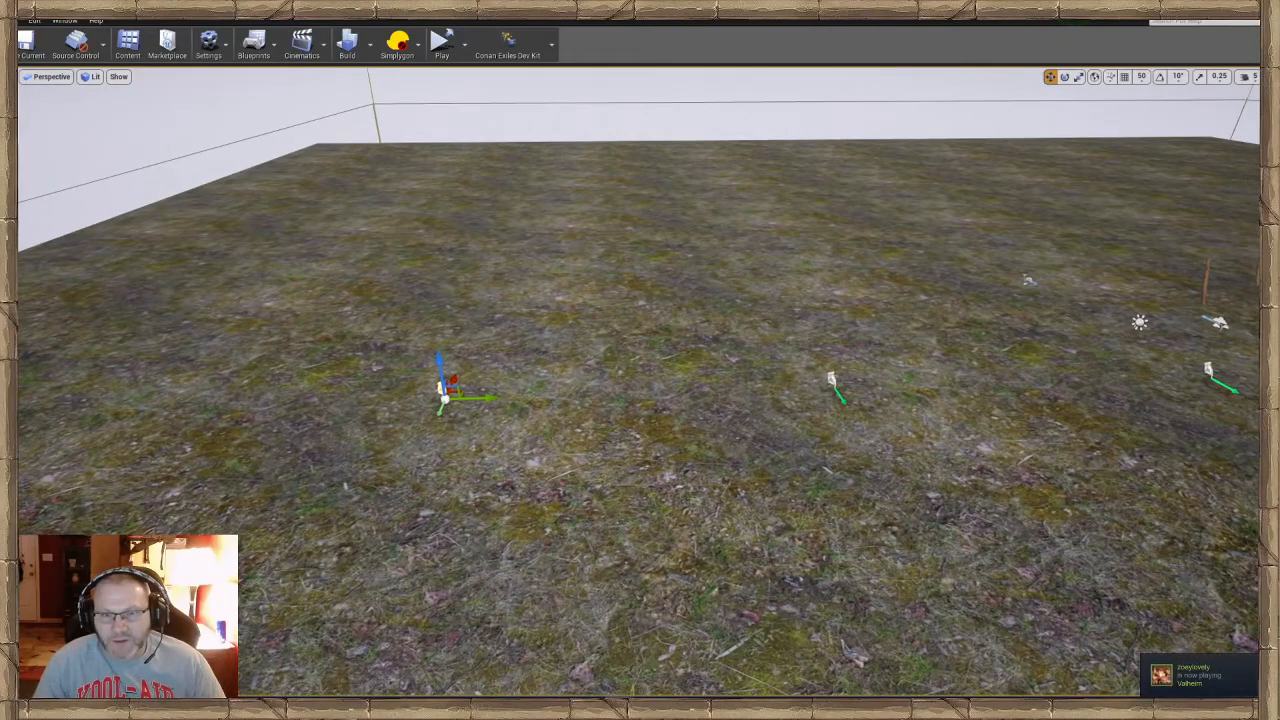
left_click(832, 382)
left_click_drag(866, 388, 640, 394)
right_click_drag(652, 432, 552, 432)
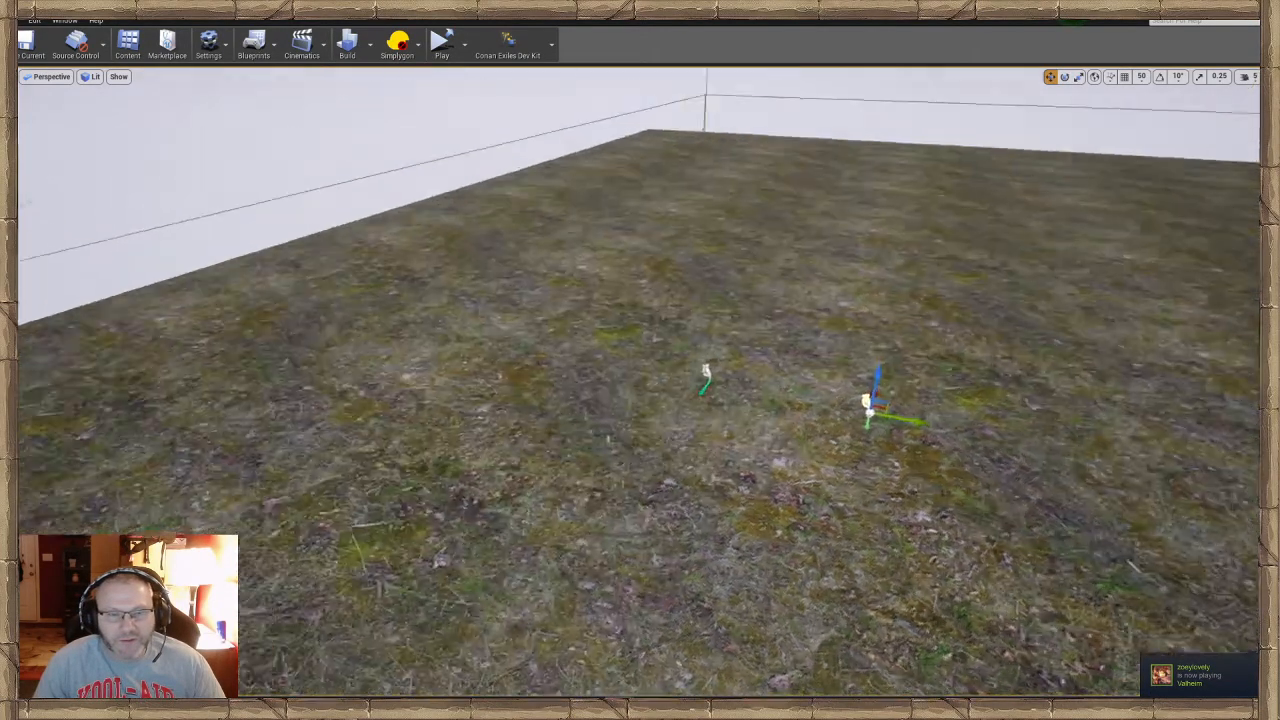
Open the details of the spawn point copy nearer the original and reset its SpawnTable entry to default
key("f")
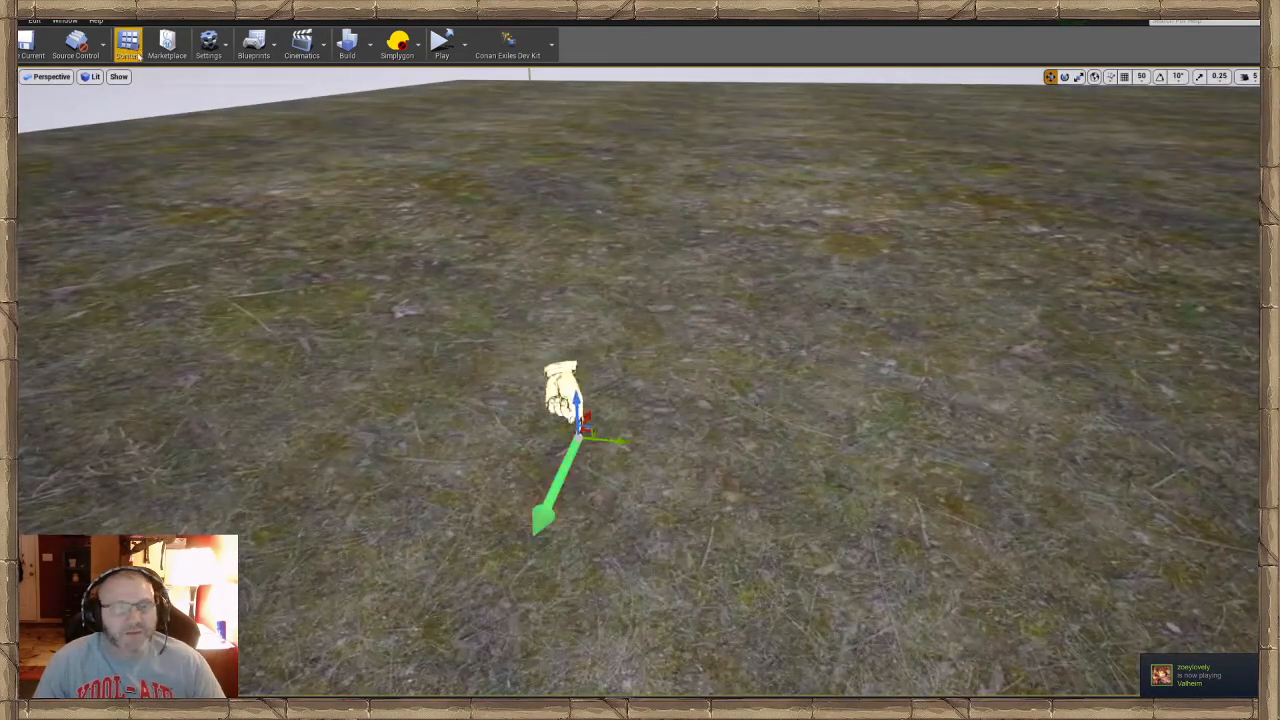
left_click(64, 21)
mouse_move(149, 45)
left_click(192, 46)
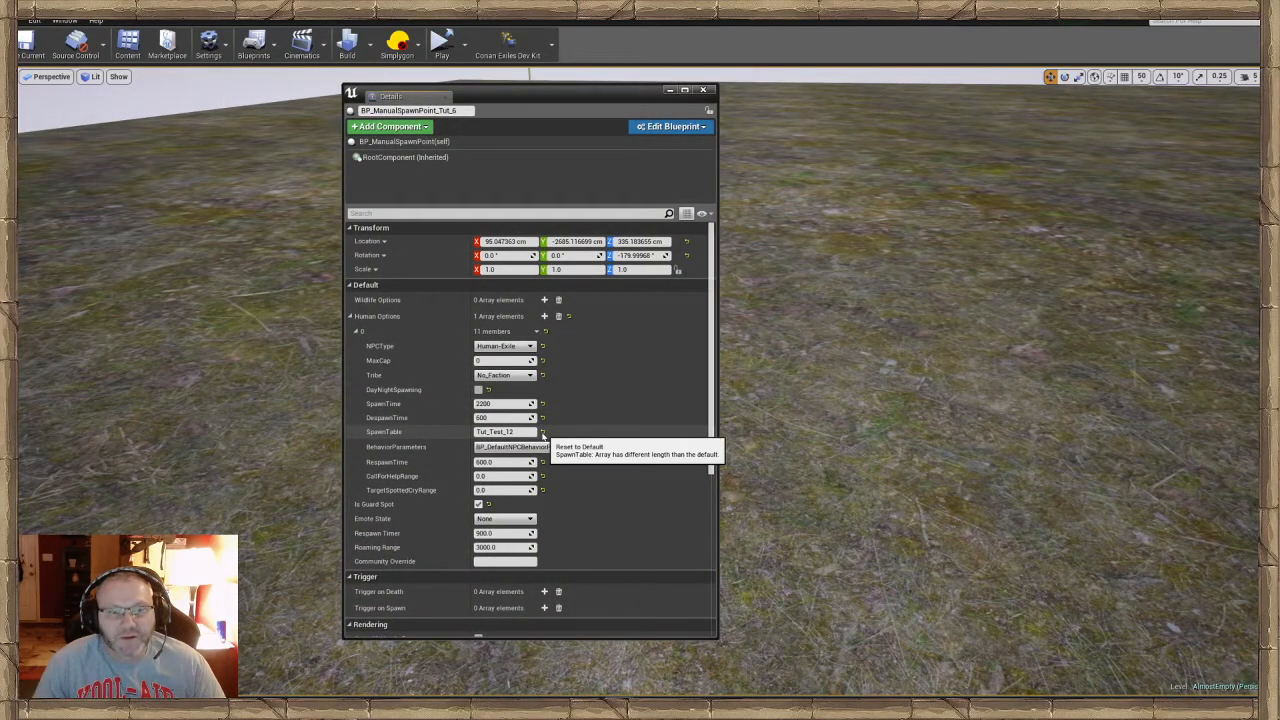
left_click(542, 432)
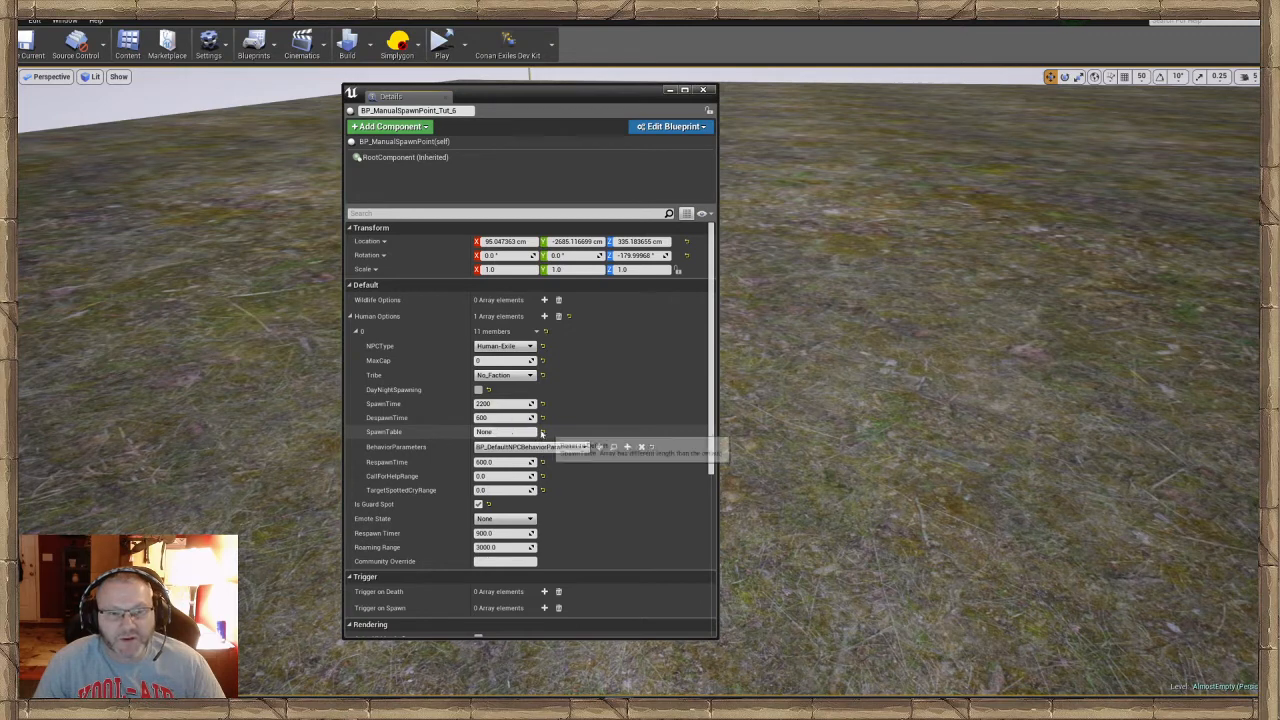
Try to paste the copied table ID into the SpawnTable entry of the spawn point copy and reset the entry
left_click(513, 432)
key("BackSpace")
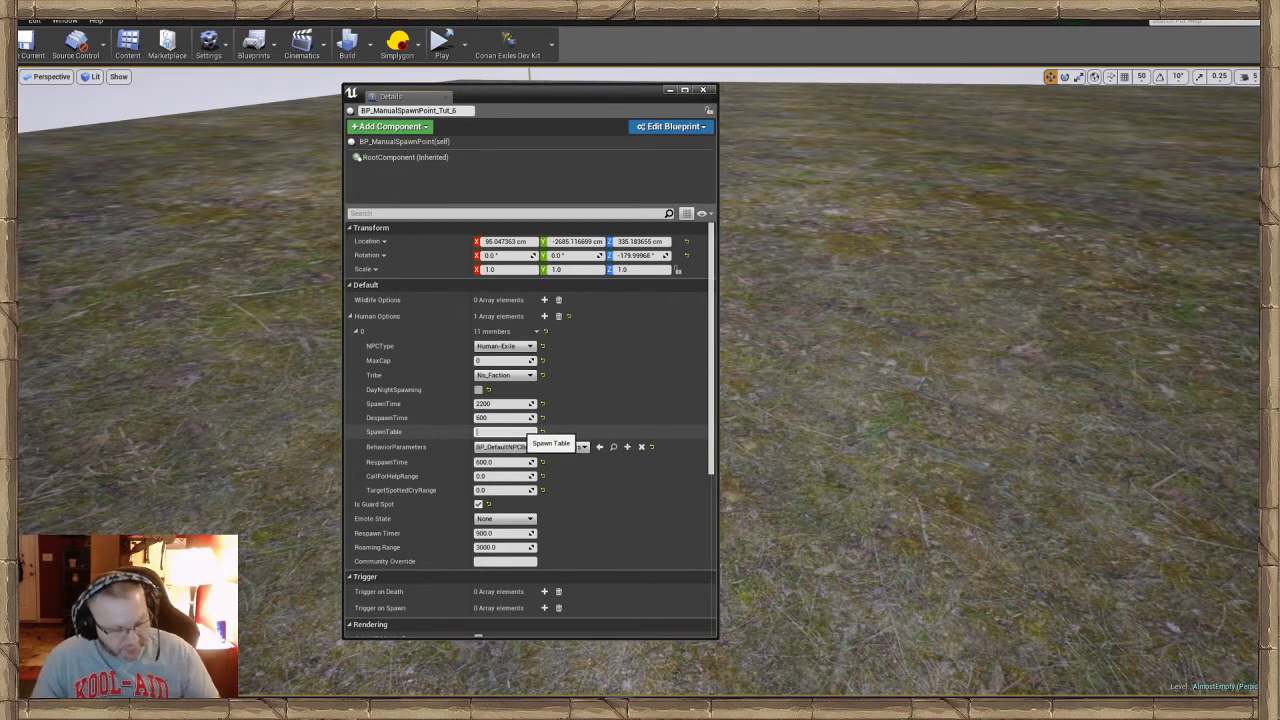
key("ctrl+v")
key("BackSpace")
key("BackSpace")
key("BackSpace")
key("BackSpace")
key("BackSpace")
key("BackSpace")
key("BackSpace")
key("BackSpace")
key("BackSpace")
key("BackSpace")
key("BackSpace")
key("BackSpace")
key("BackSpace")
key("BackSpace")
key("BackSpace")
key("BackSpace")
key("BackSpace")
key("BackSpace")
key("BackSpace")
key("BackSpace")
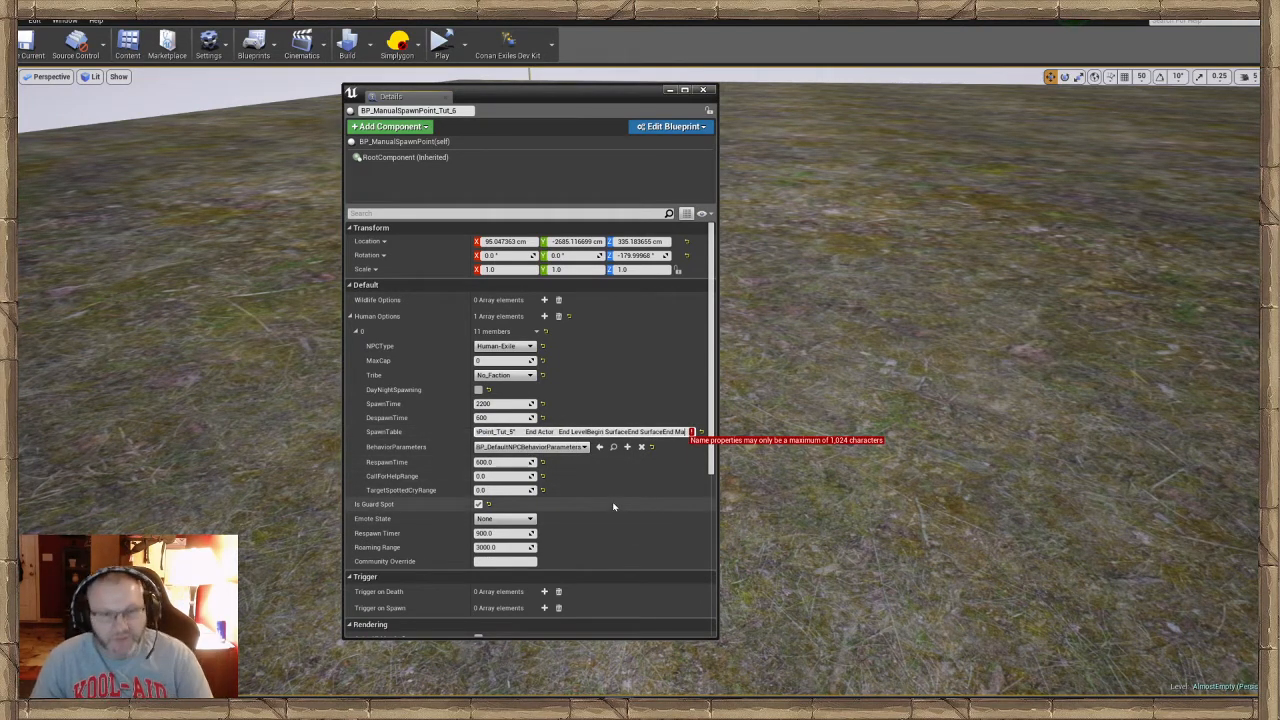
left_click(700, 432)
left_click(736, 455)
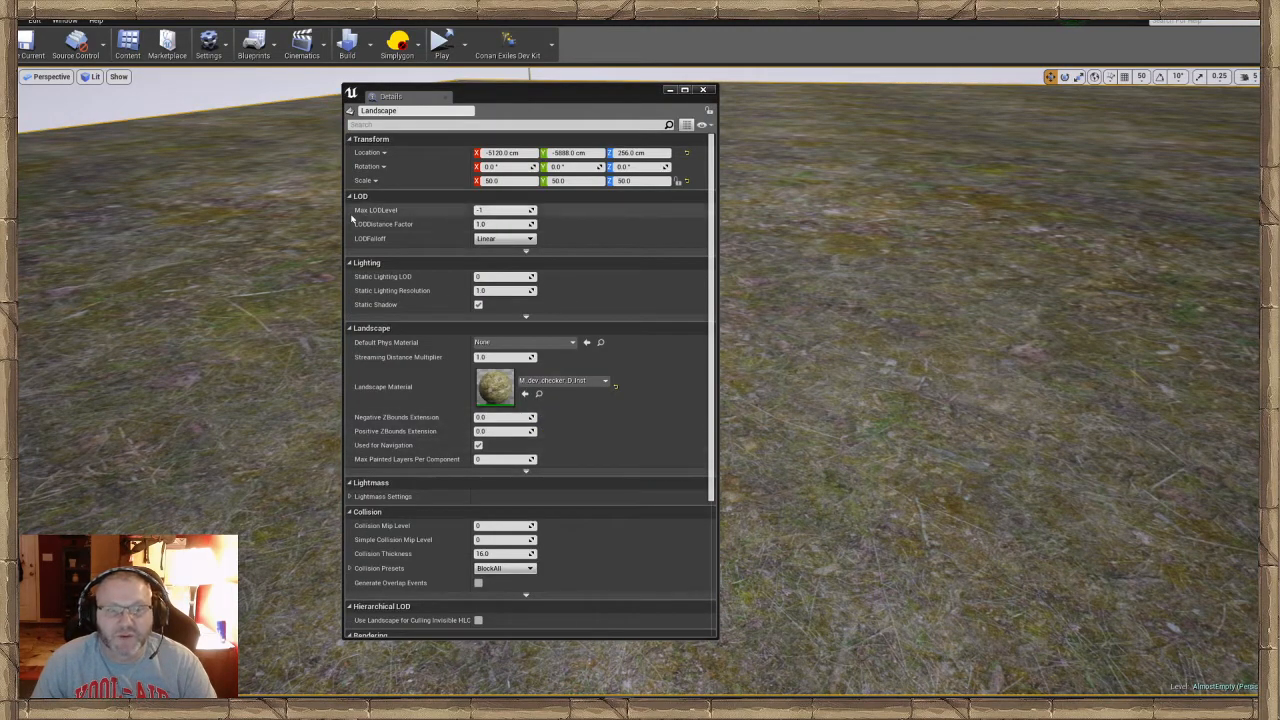
Reselect the spawn point copy nearer the original and reopen its details
left_click(703, 90)
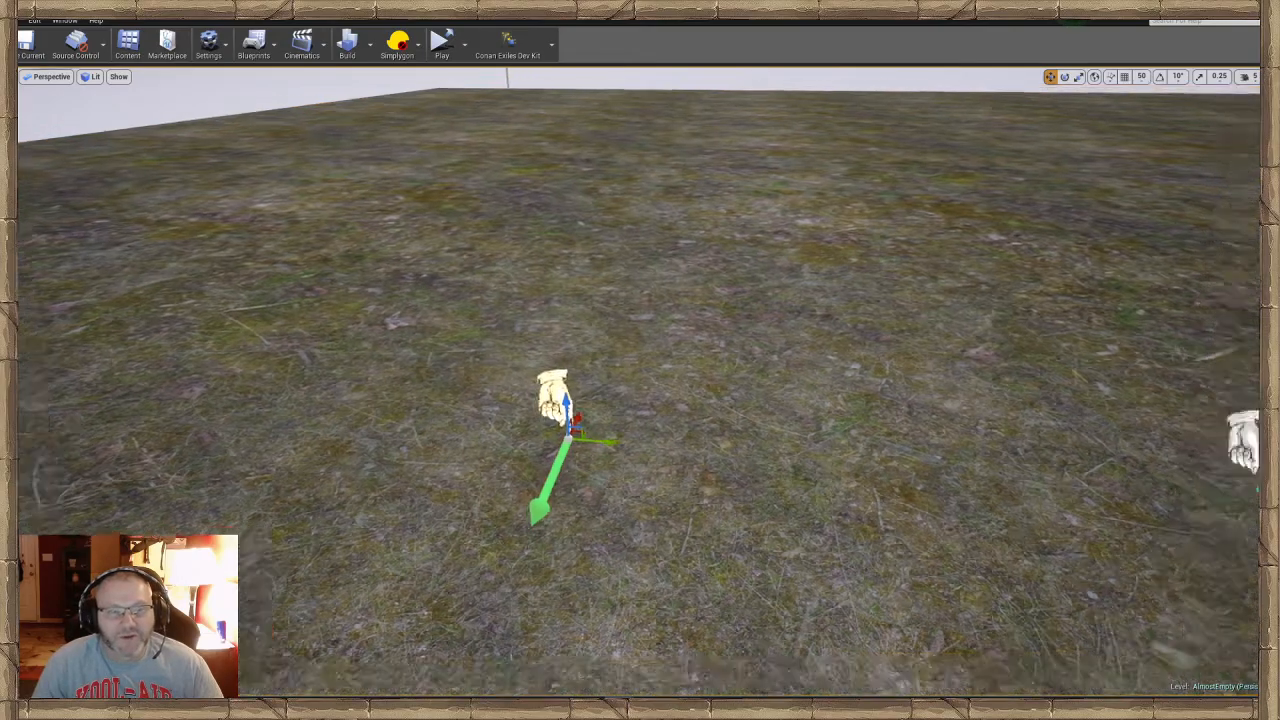
right_click_drag(640, 400, 690, 385)
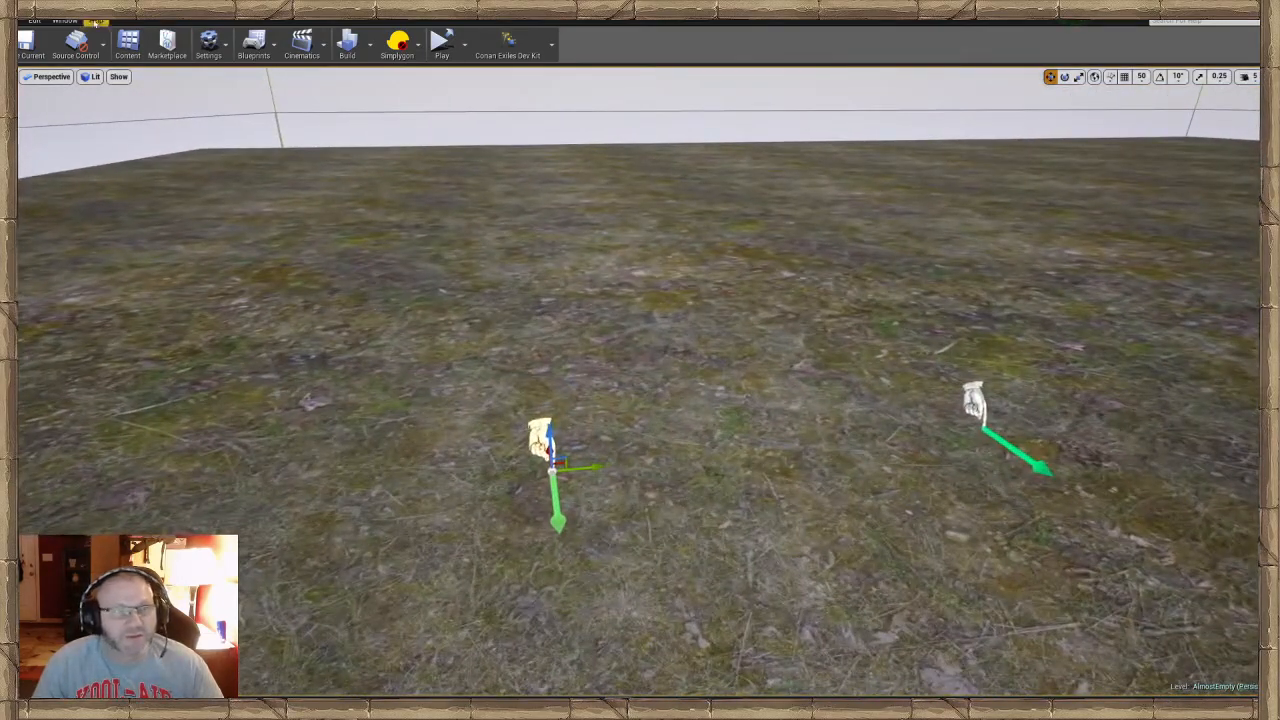
left_click(64, 20)
mouse_move(81, 42)
left_click(192, 42)
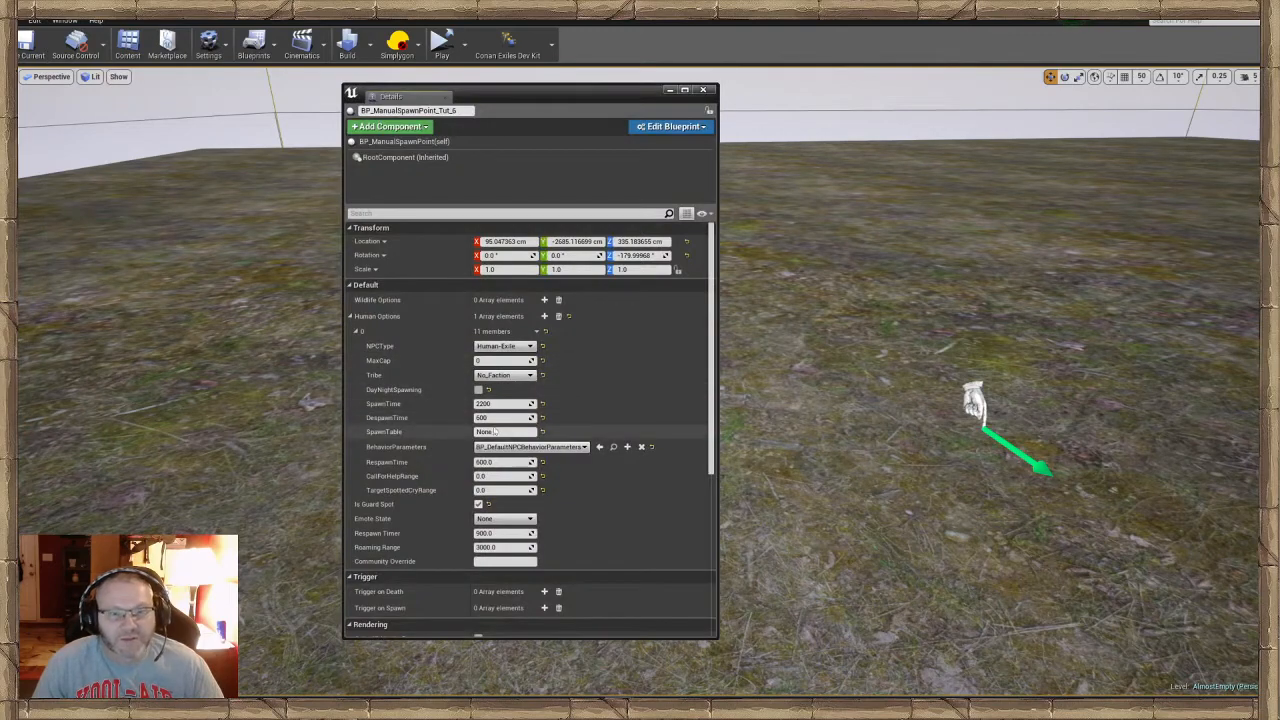
Open Bar_Spawn_table to check the undead row's name and copy the weighted table ID Bar_Undead_Tut_A from Bar_Weighted_table
left_click(128, 42)
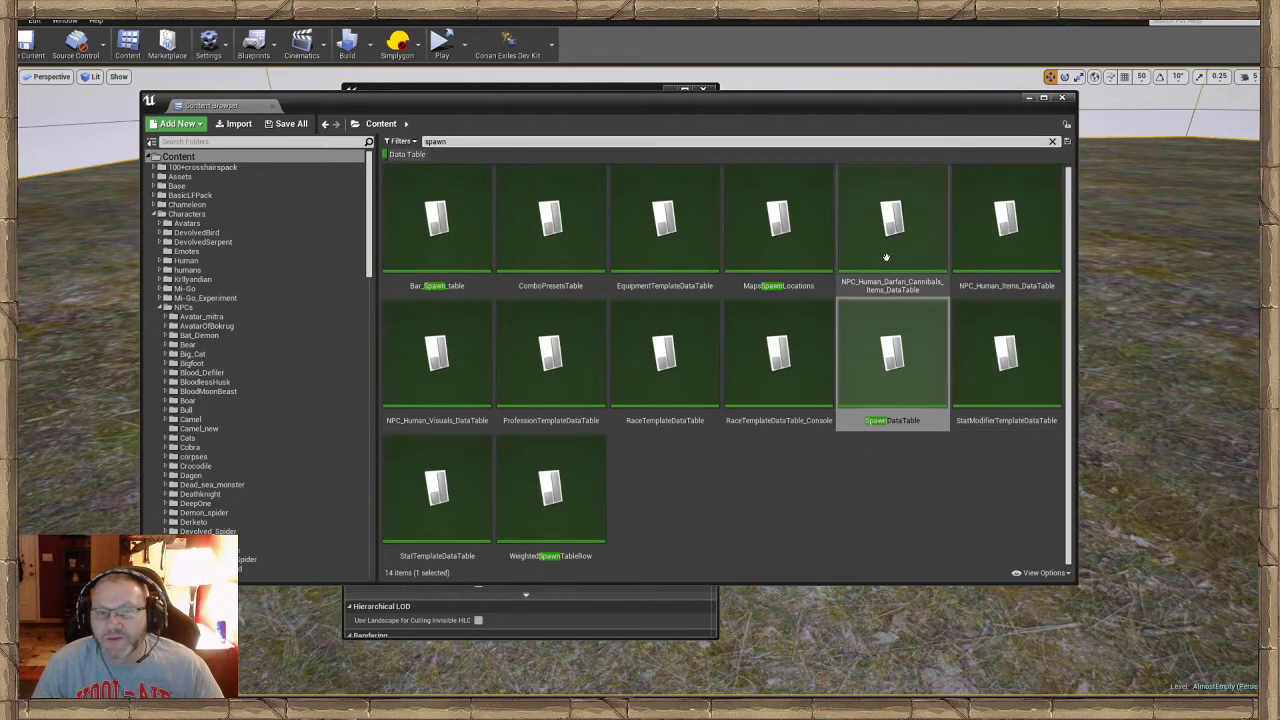
double_click(480, 251)
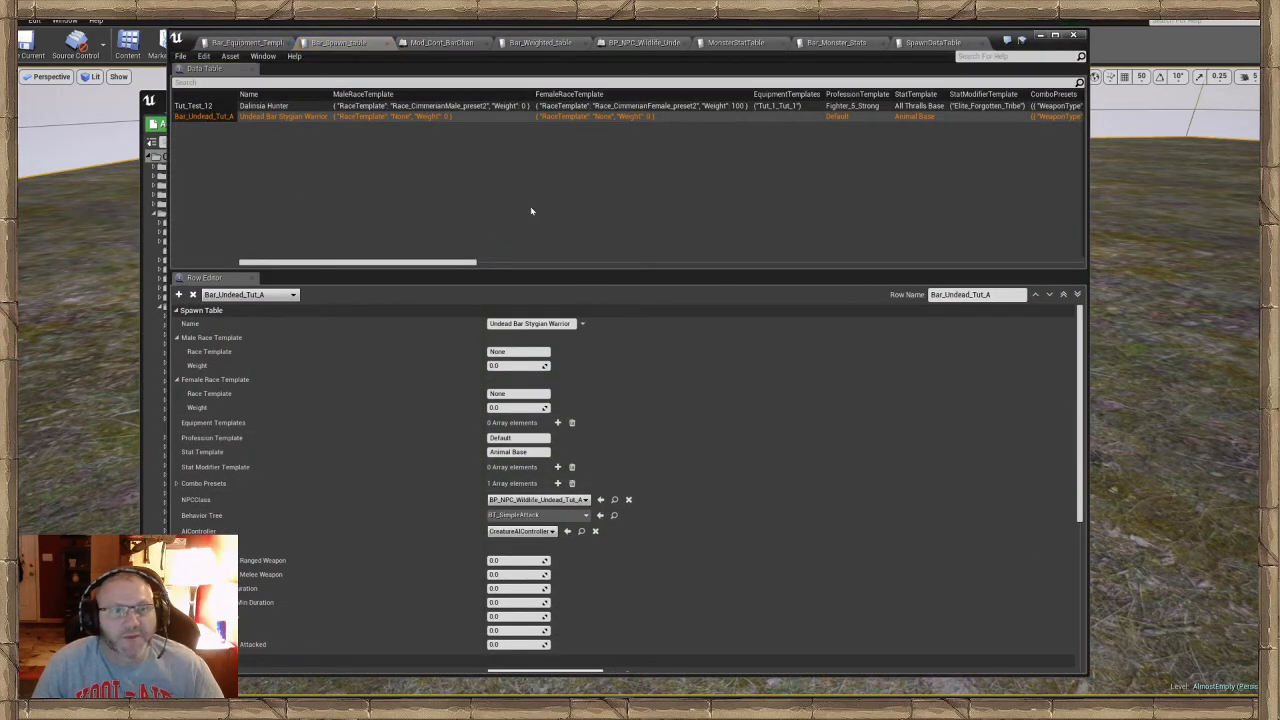
left_click_drag(991, 295, 972, 295)
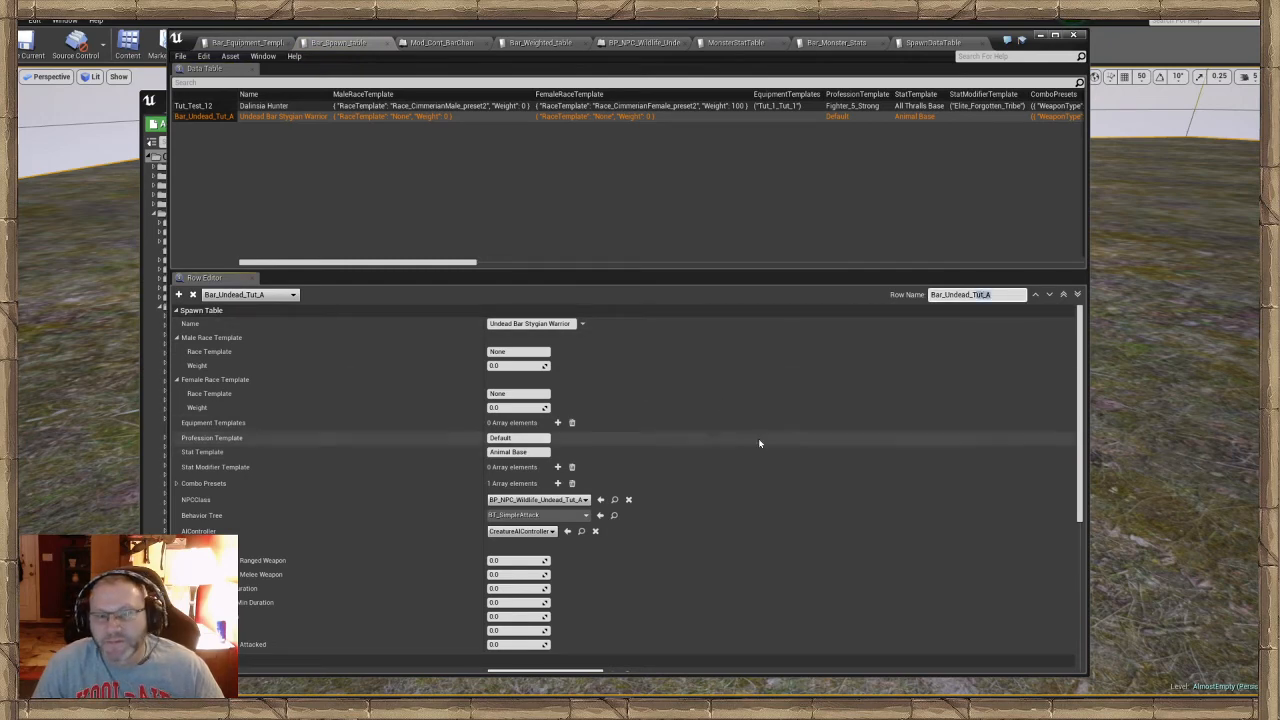
left_click(759, 443)
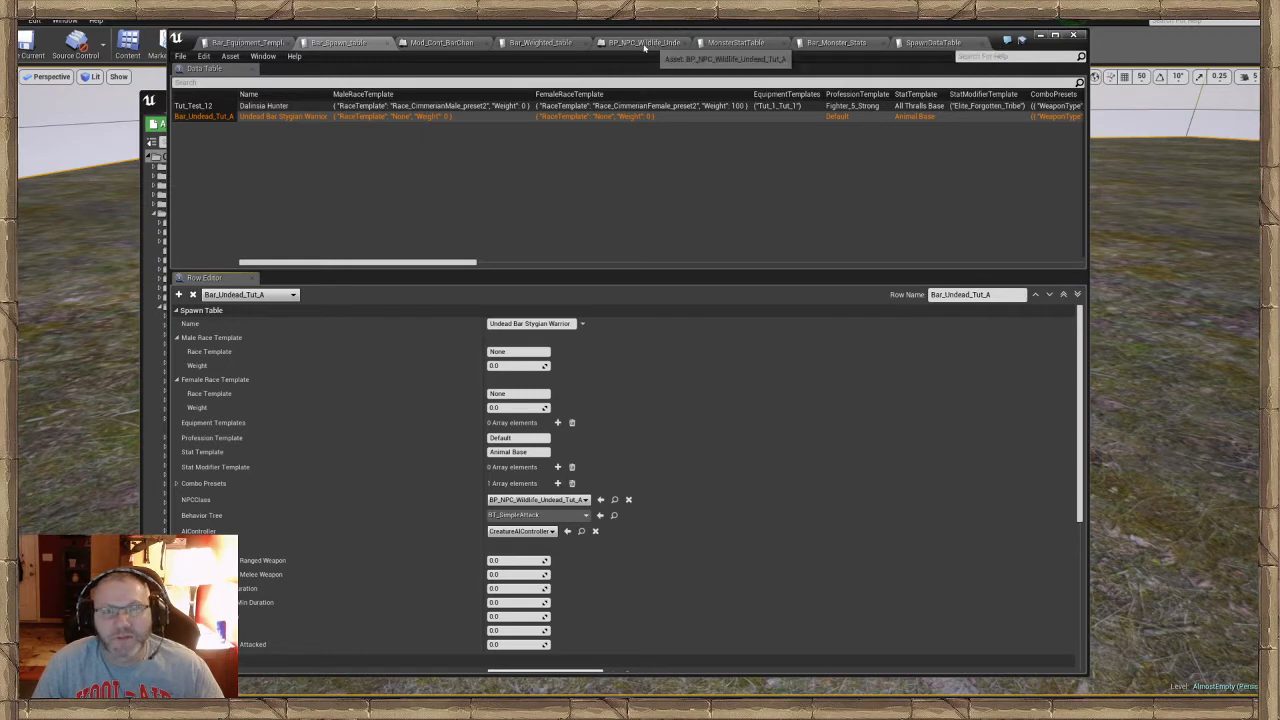
left_click(540, 42)
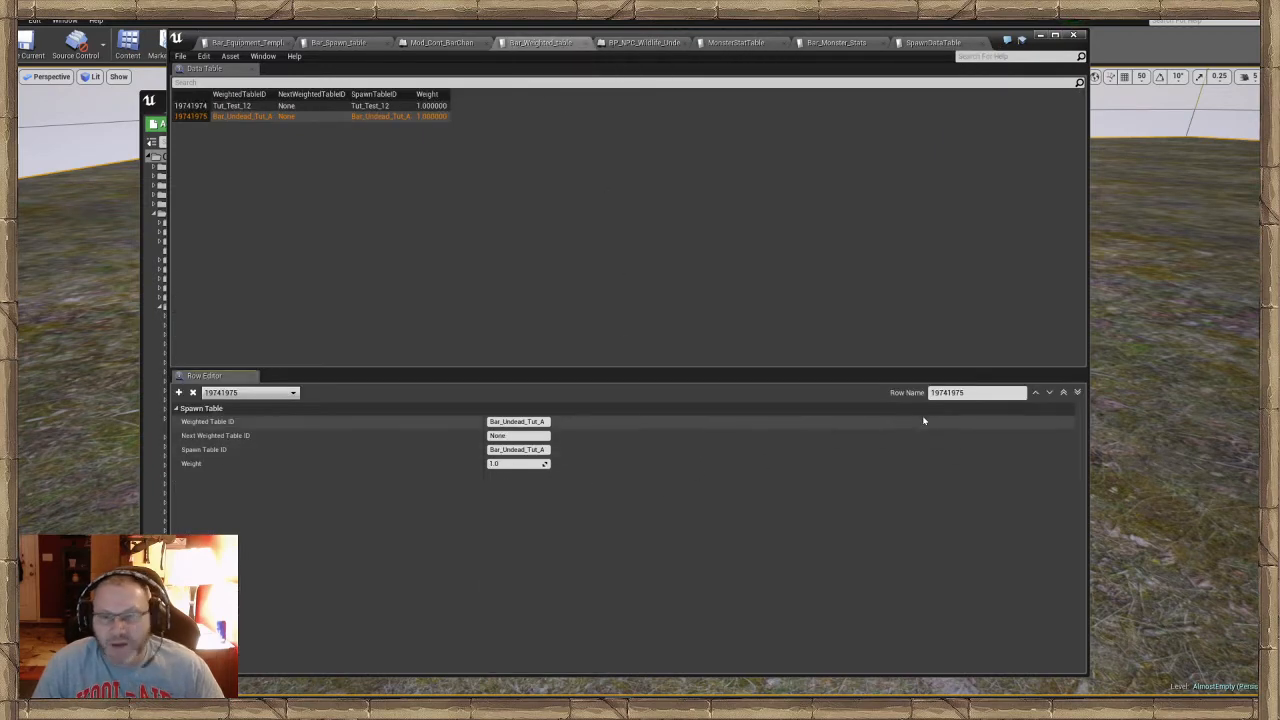
left_click(540, 422)
right_click(524, 422)
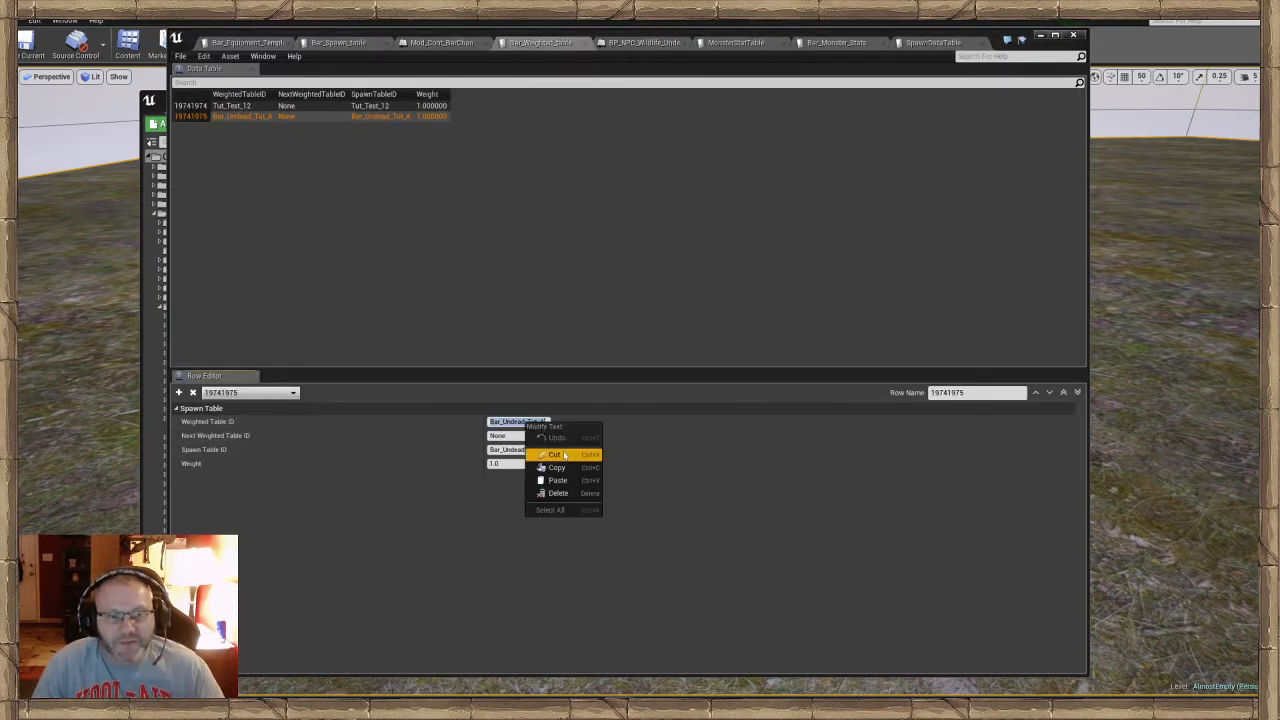
left_click(590, 466)
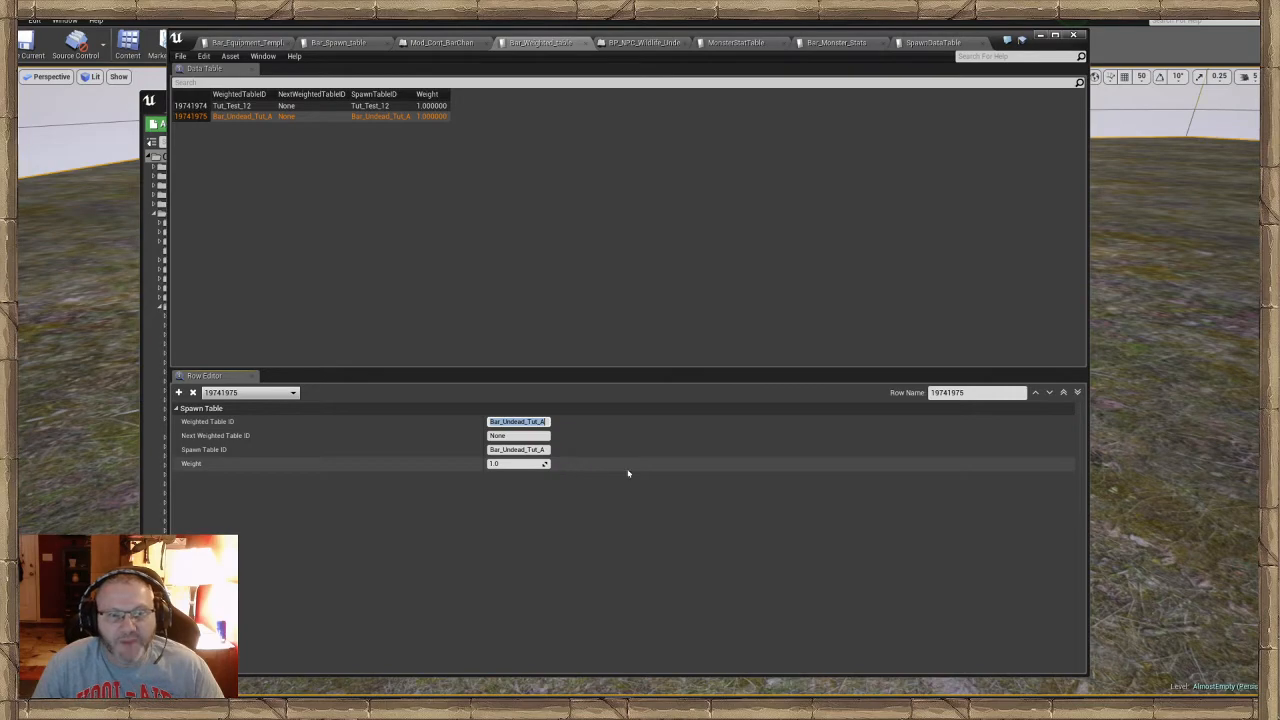
left_click(1041, 36)
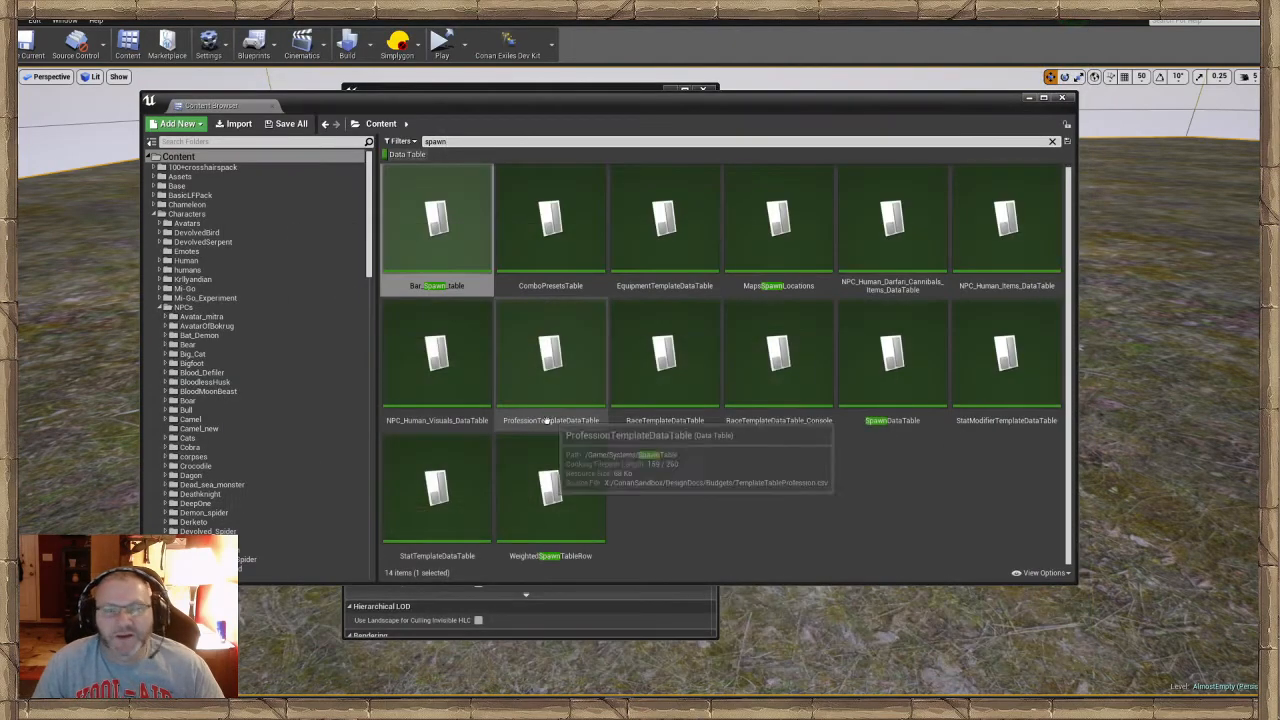
left_click(1028, 98)
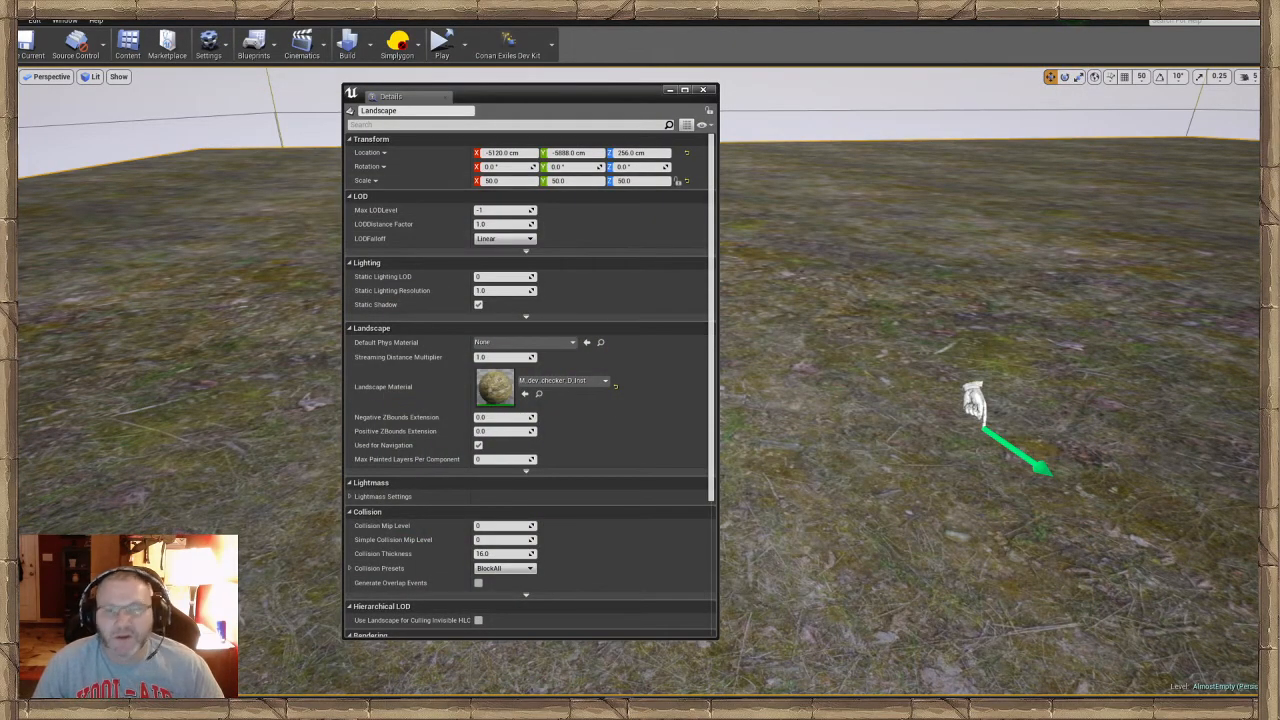
Clear the Human Options of the spawn point copy and add a Wildlife Options entry with SpawnTable Bar_Undead_Tut_A
right_click_drag(985, 400, 1120, 440)
left_click(775, 345)
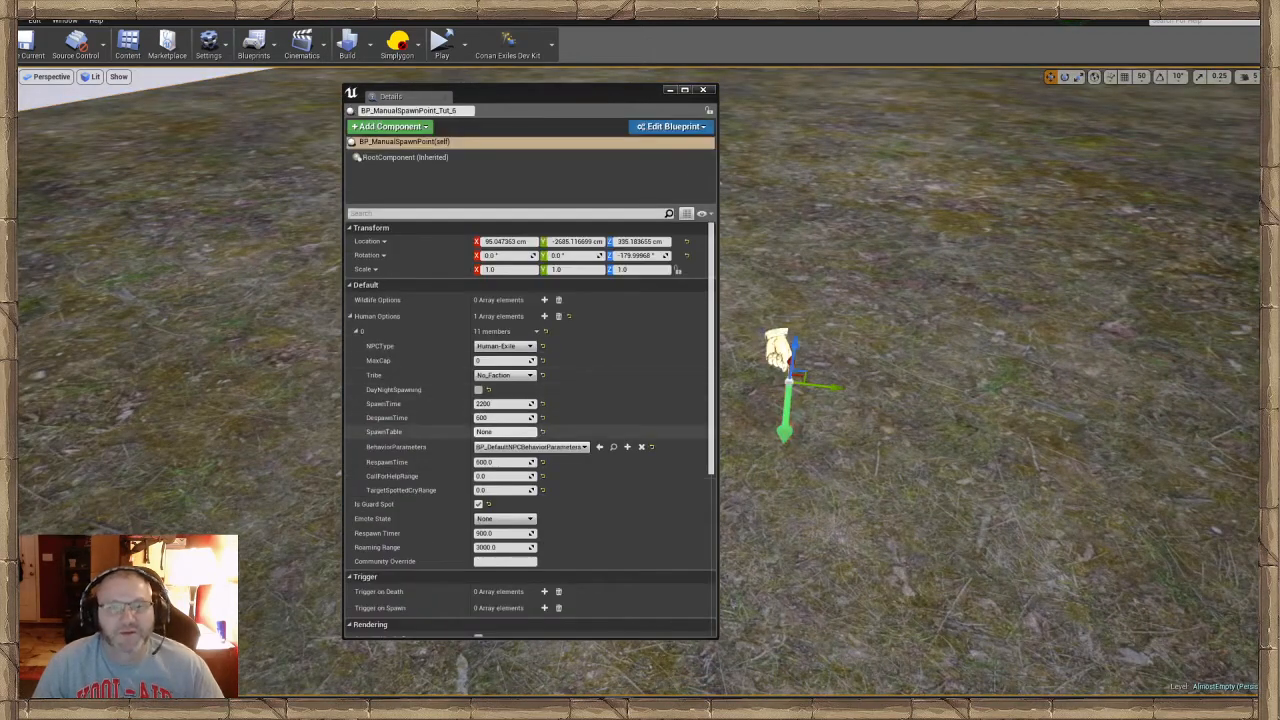
left_click(353, 331)
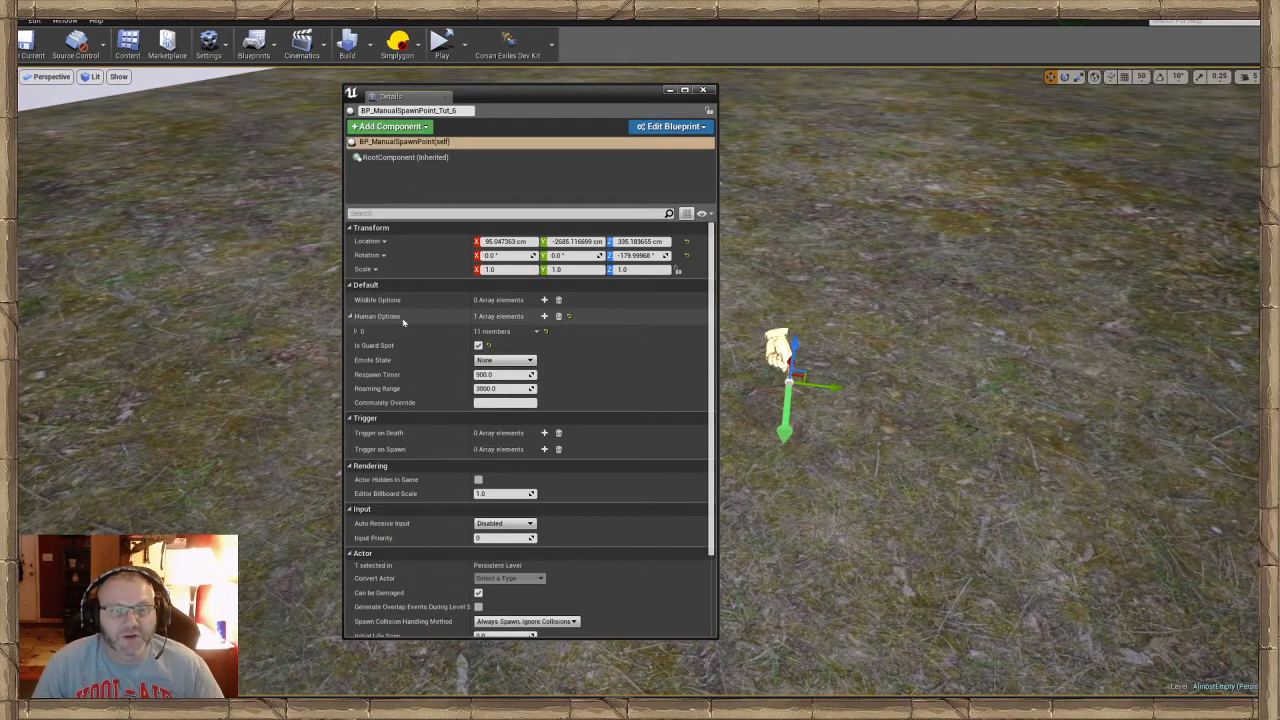
left_click(558, 316)
left_click(545, 300)
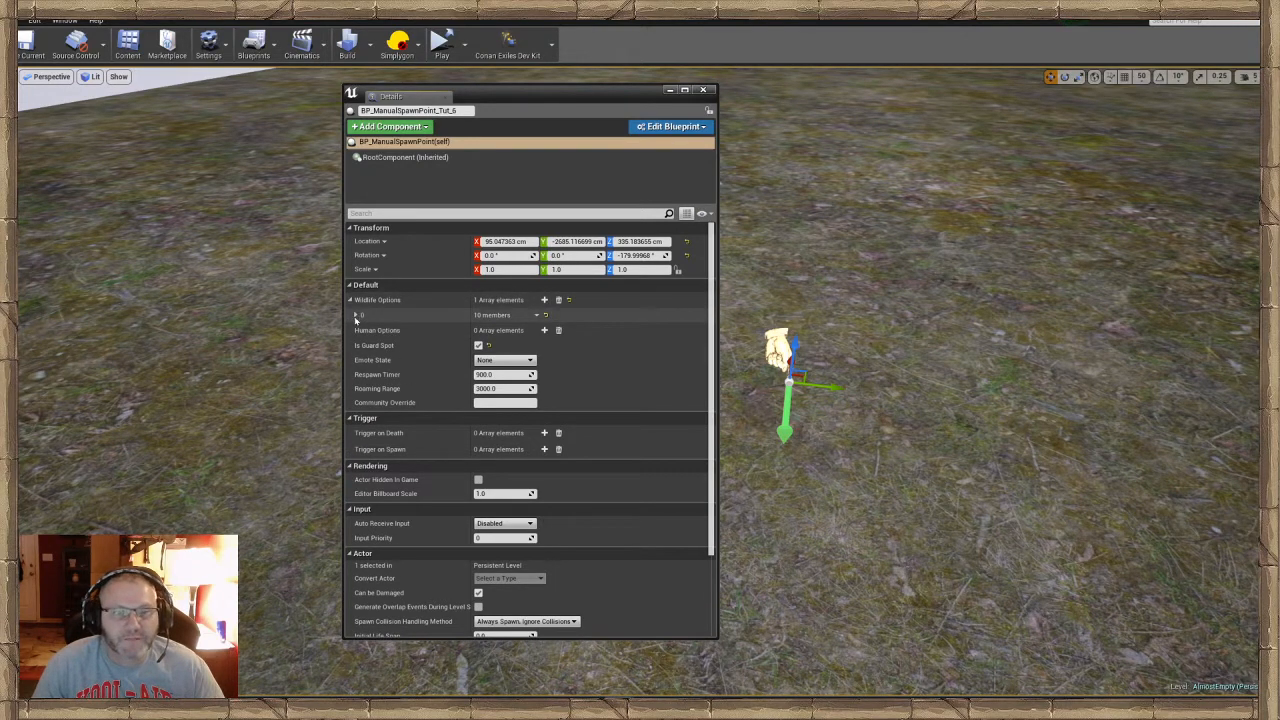
left_click(356, 315)
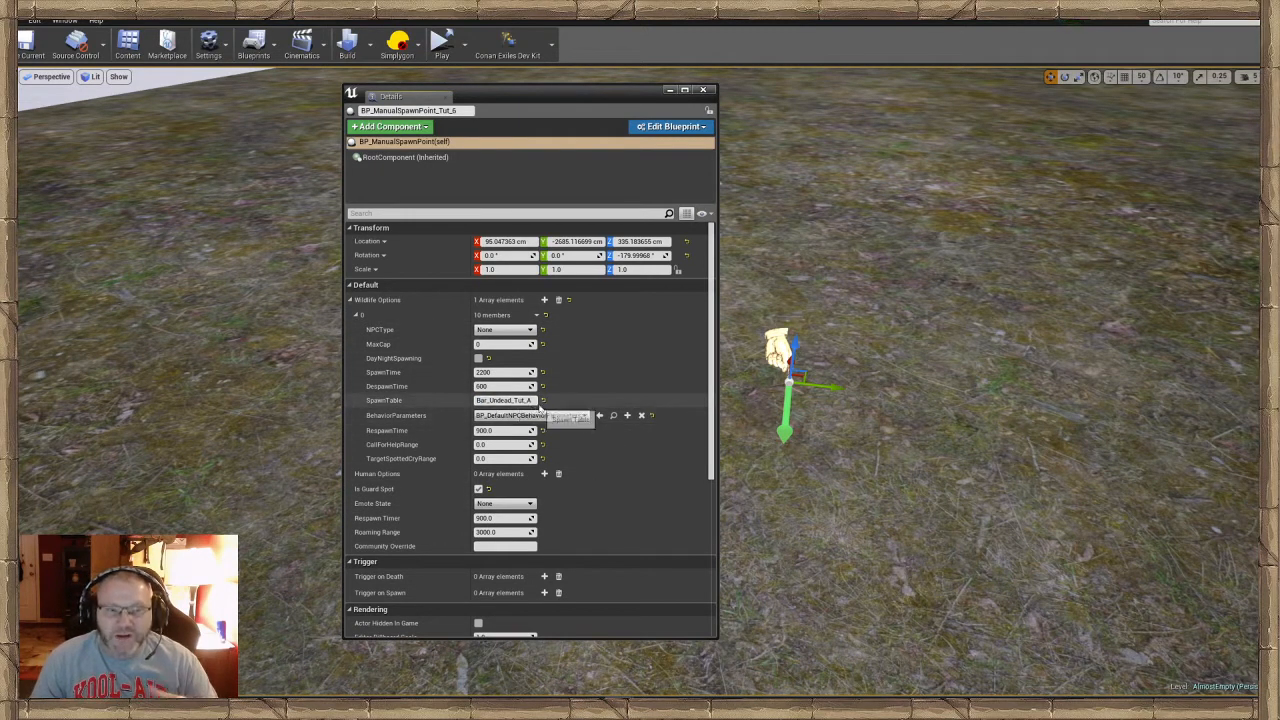
Close the spawn point's details, select the camp owner sphere near the tent and open its details
left_click(703, 90)
right_click_drag(703, 300, 888, 245)
key("s")
key("w")
left_click(687, 563)
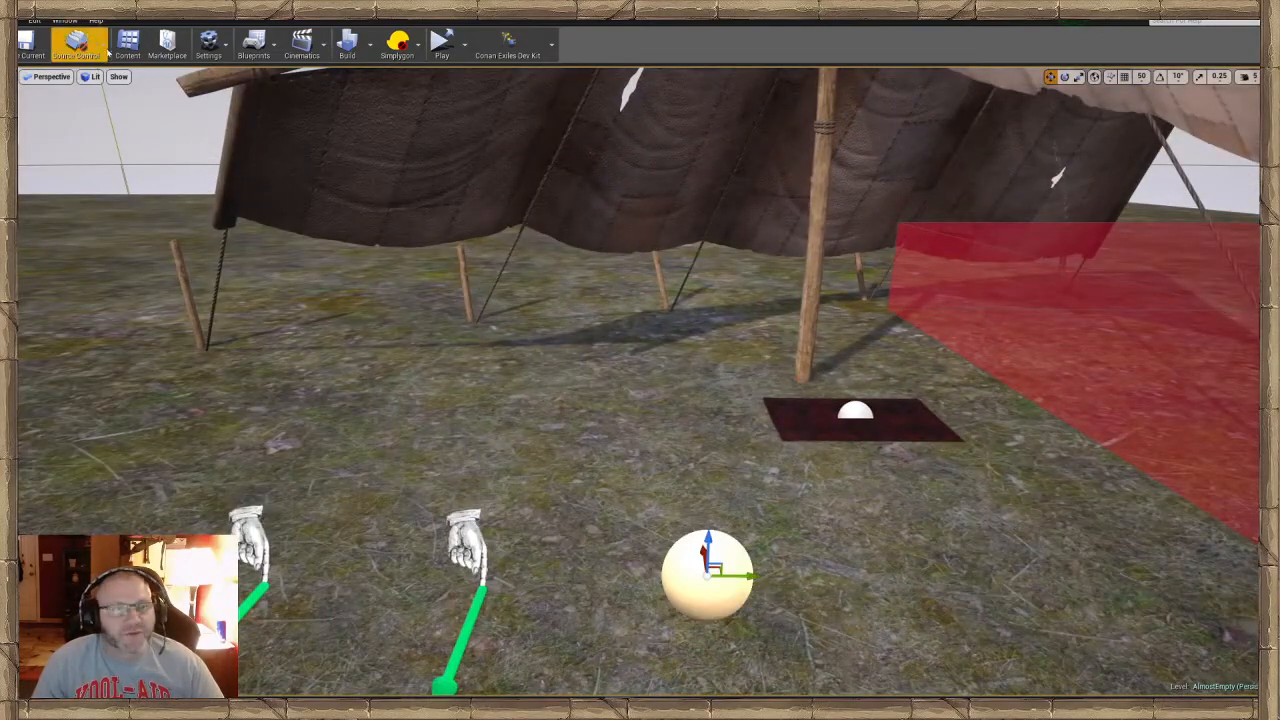
left_click(65, 20)
mouse_move(100, 46)
left_click(185, 46)
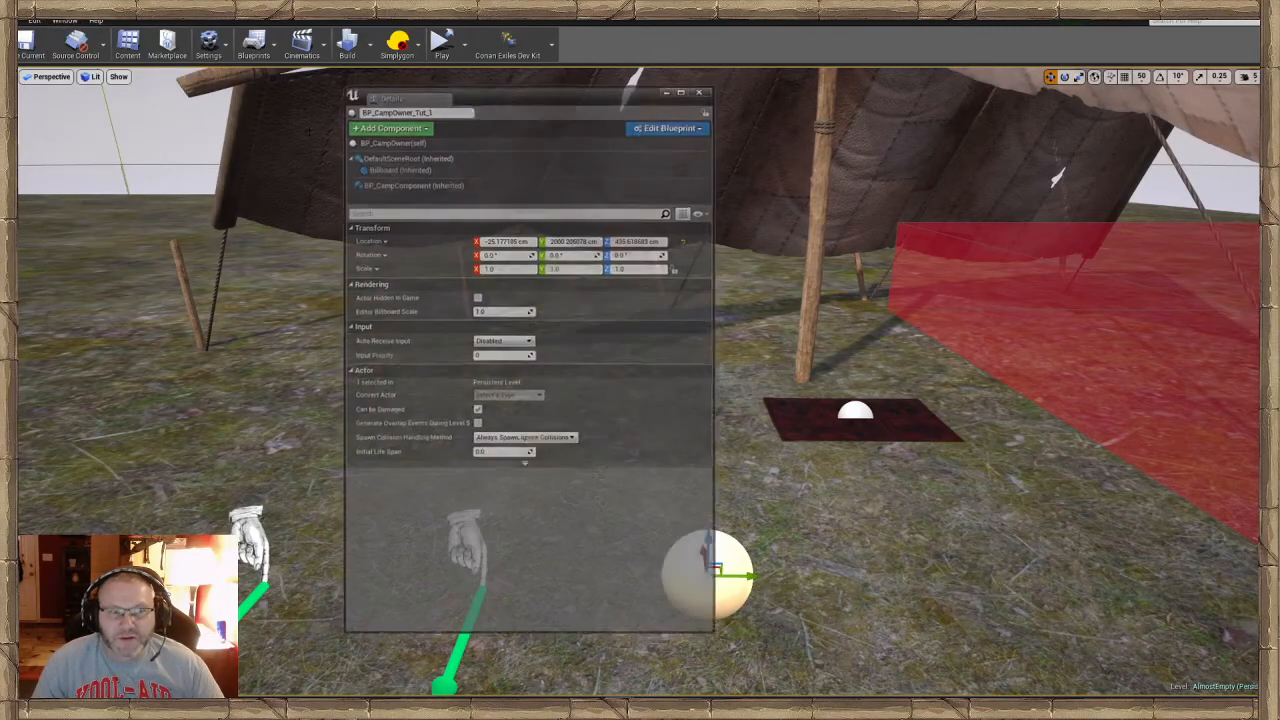
Add two empty elements to the Camp Actors array of the camp owner's BP_CampComponent
left_click(400, 185)
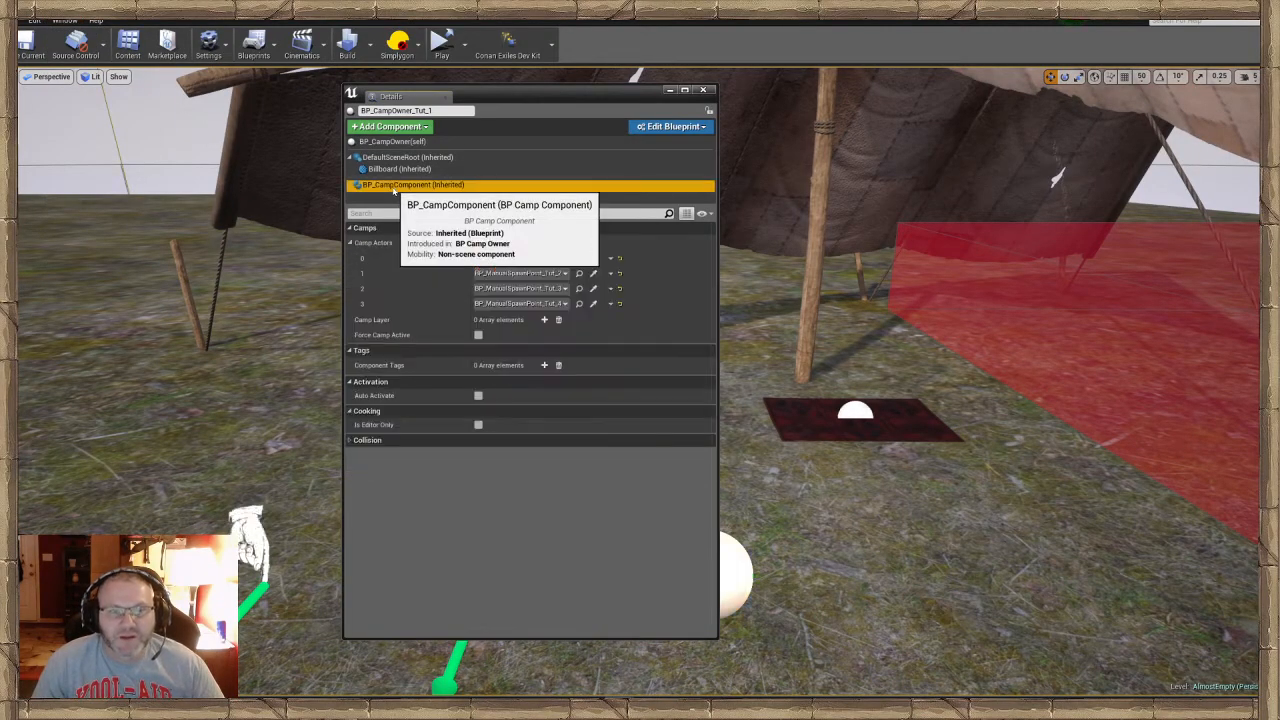
left_click(545, 243)
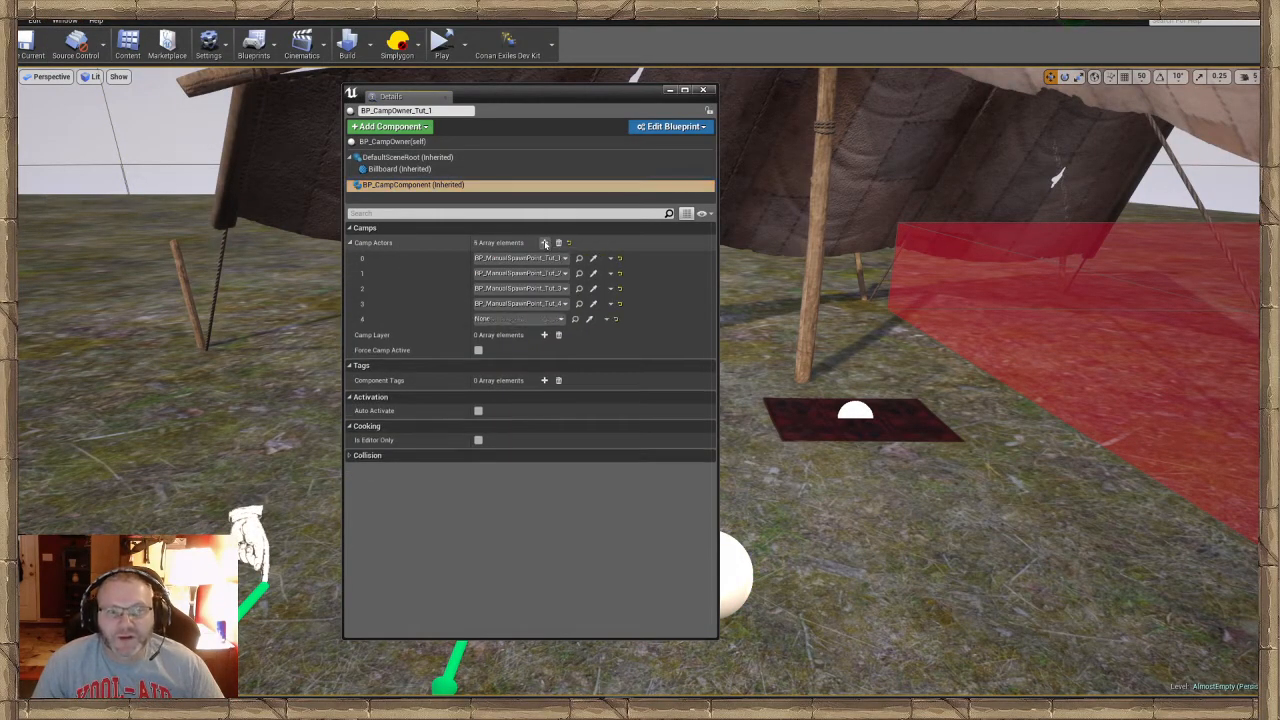
left_click(545, 243)
Assign the level actors BP_ManualSpawnPoint_Tut_5 and BP_ManualSpawnPoint_Tut_6 to Camp Actors elements 4 and 5
right_click_drag(800, 300, 1000, 300)
key("w")
mouse_move(900, 400)
right_mouse_down()
mouse_move(1040, 420)
mouse_move(1100, 520)
mouse_move(892, 415)
right_mouse_up()
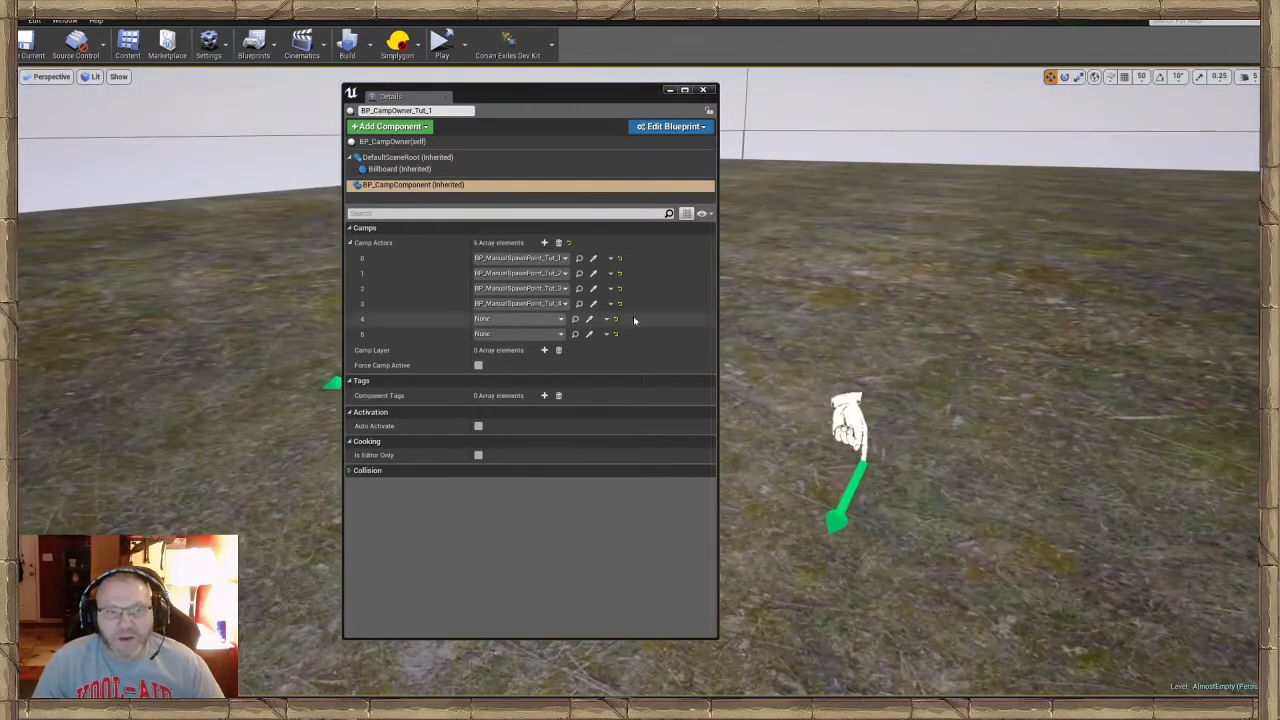
left_click(589, 322)
left_click(847, 420)
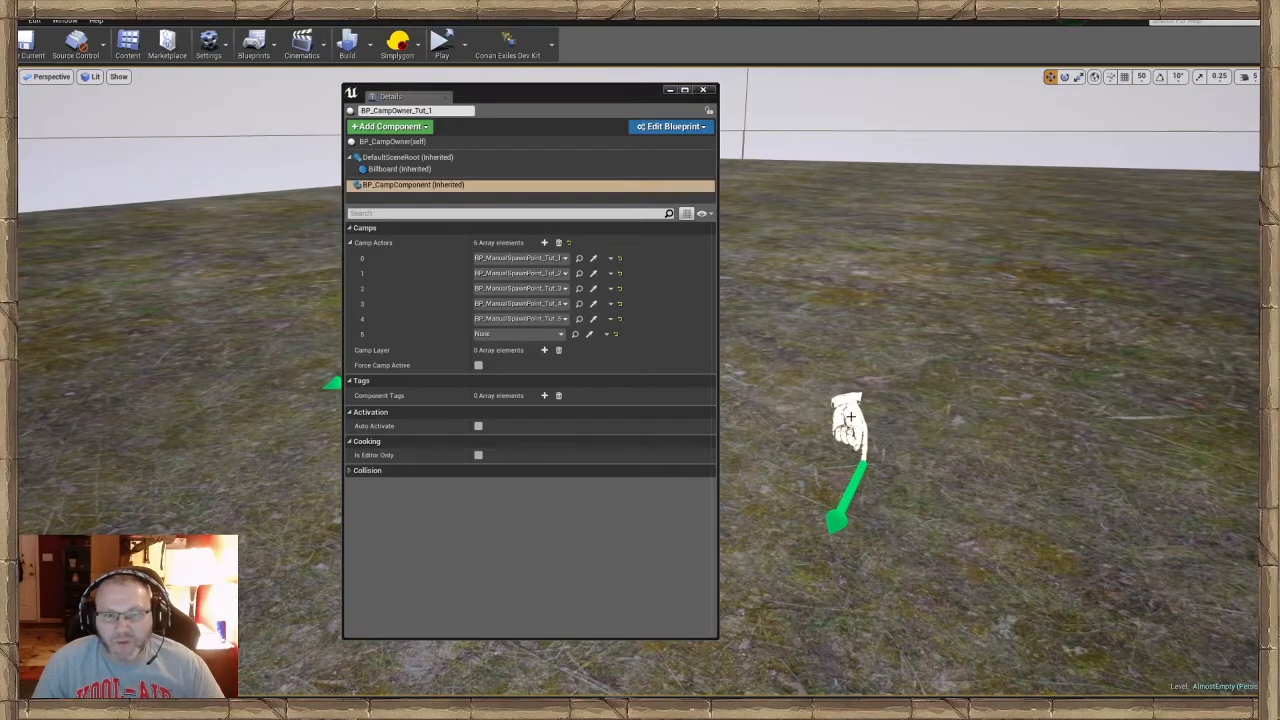
left_click(589, 334)
mouse_move(850, 420)
right_mouse_down()
mouse_move(720, 418)
mouse_move(837, 399)
right_mouse_up()
mouse_move(748, 191)
right_mouse_down()
mouse_move(750, 225)
mouse_move(785, 235)
mouse_move(748, 191)
right_mouse_up()
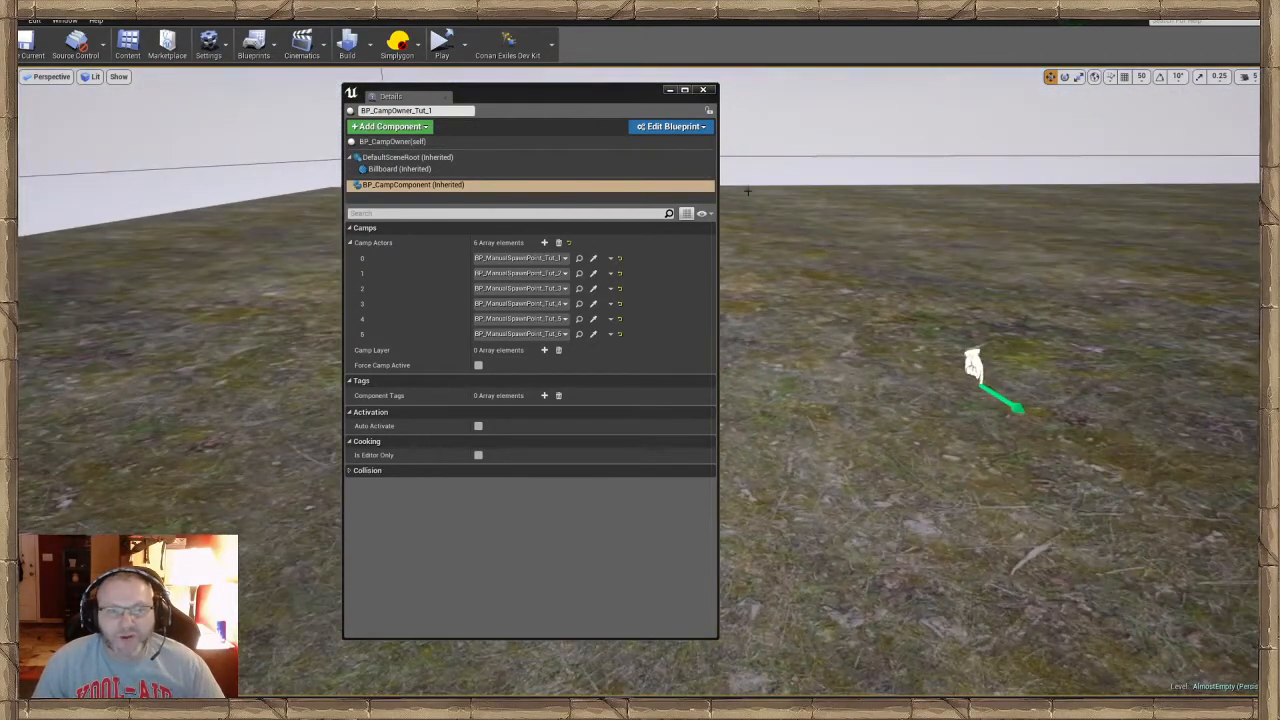
Close the camp owner's details and save the current level
left_click(704, 90)
right_click_drag(707, 120, 910, 136)
left_click(43, 57)
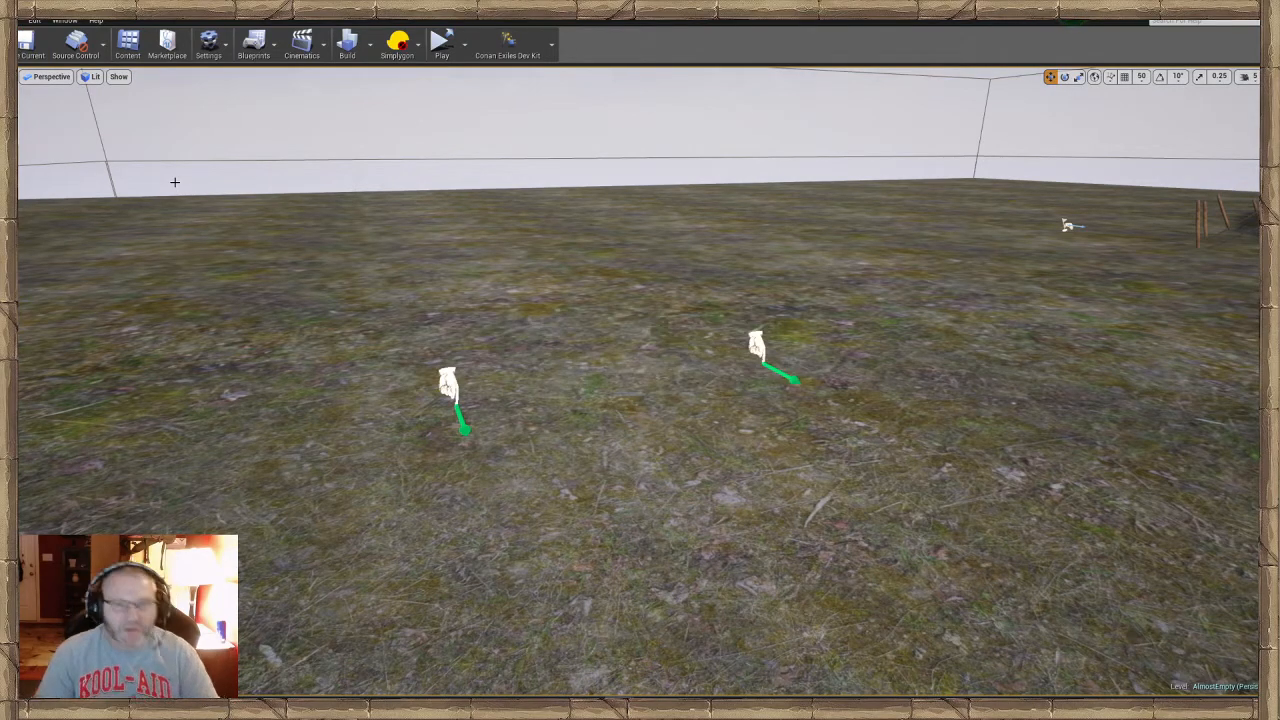
Select one of the two manual spawn points just added to the camp in the open field
right_click_drag(270, 430, 100, 412)
right_click_drag(438, 385, 588, 379)
key("w")
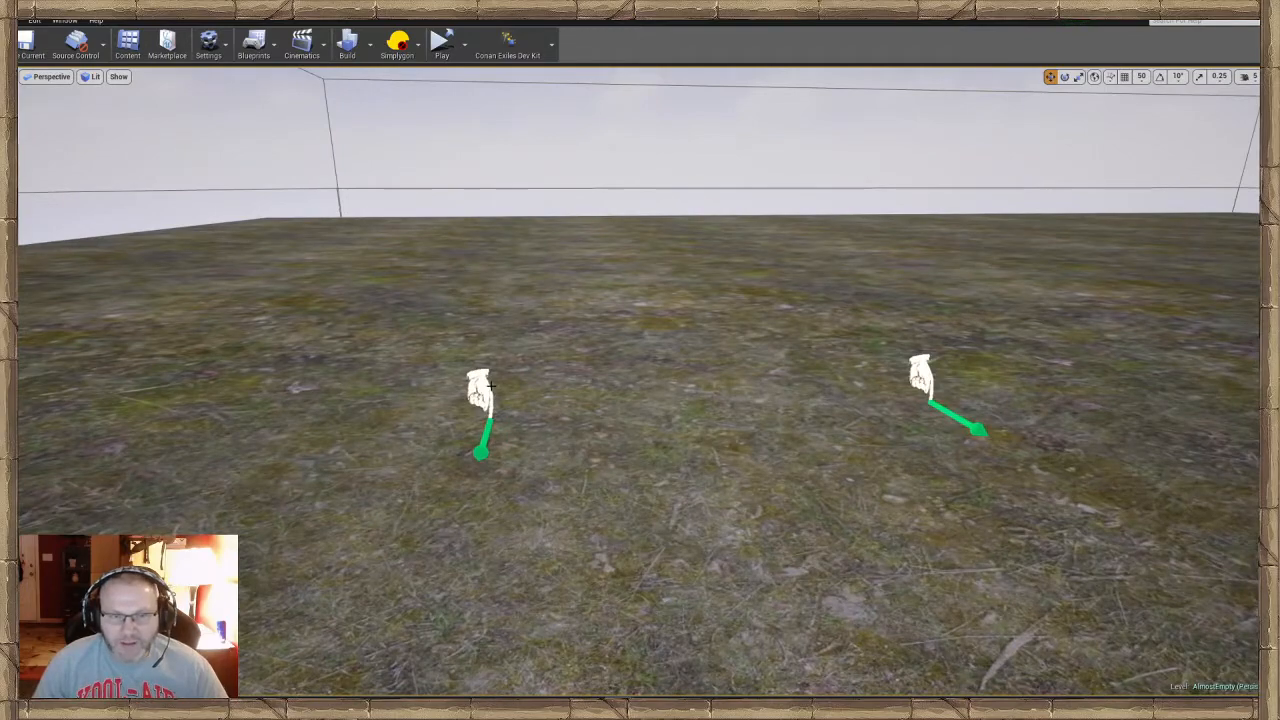
left_click(484, 390)
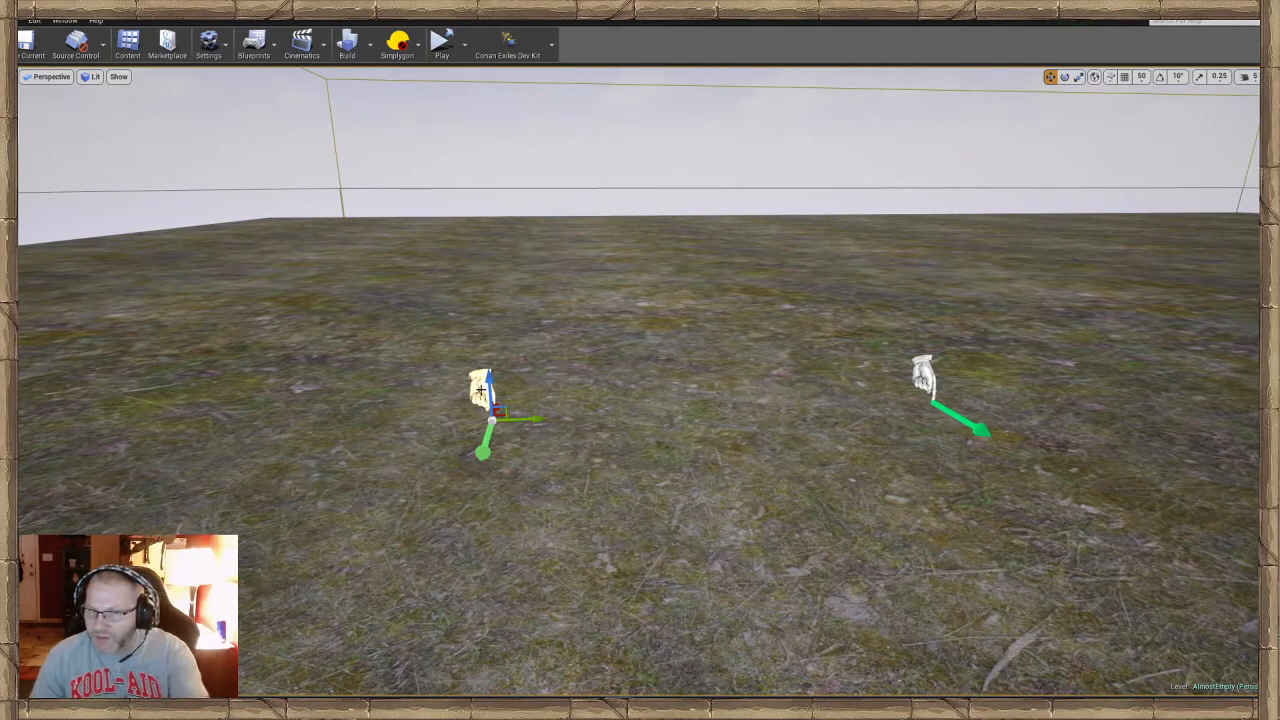
mouse_move(480, 389)
right_mouse_down()
mouse_move(640, 370)
mouse_move(390, 350)
mouse_move(450, 410)
right_mouse_up()
key("d")
key("w")
left_click(565, 381)
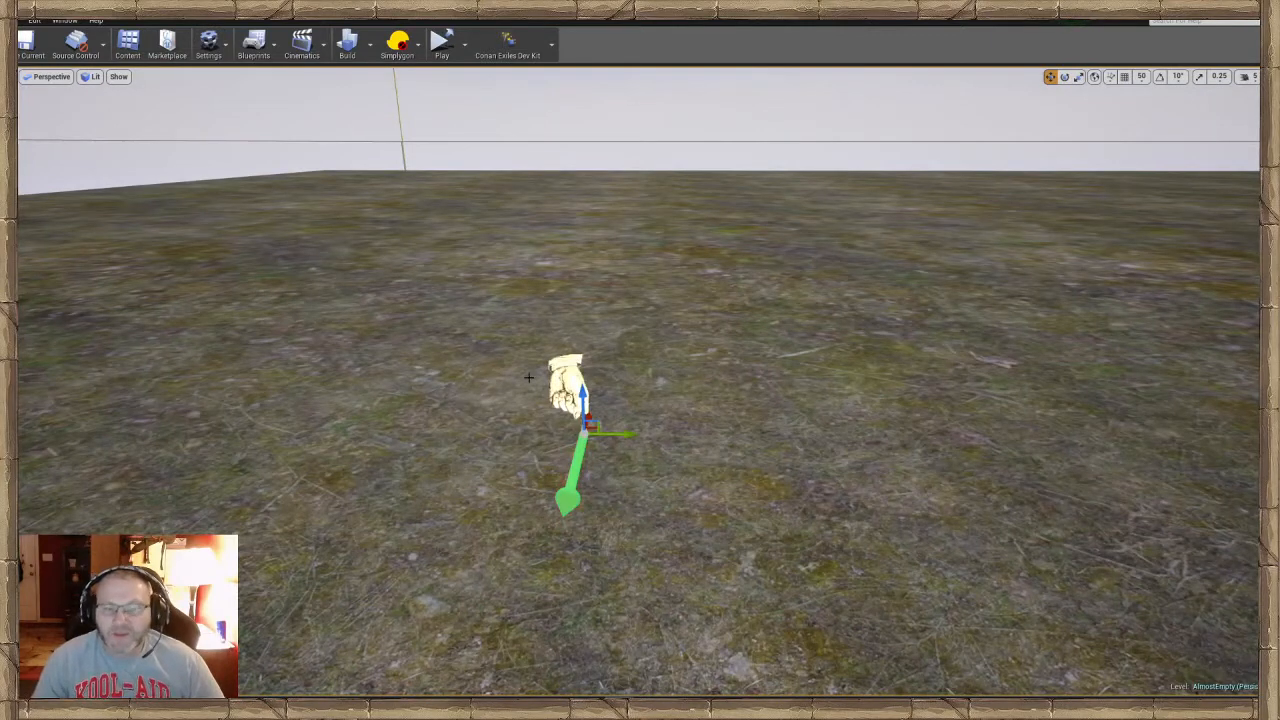
scroll(529, 377, "down", 6)
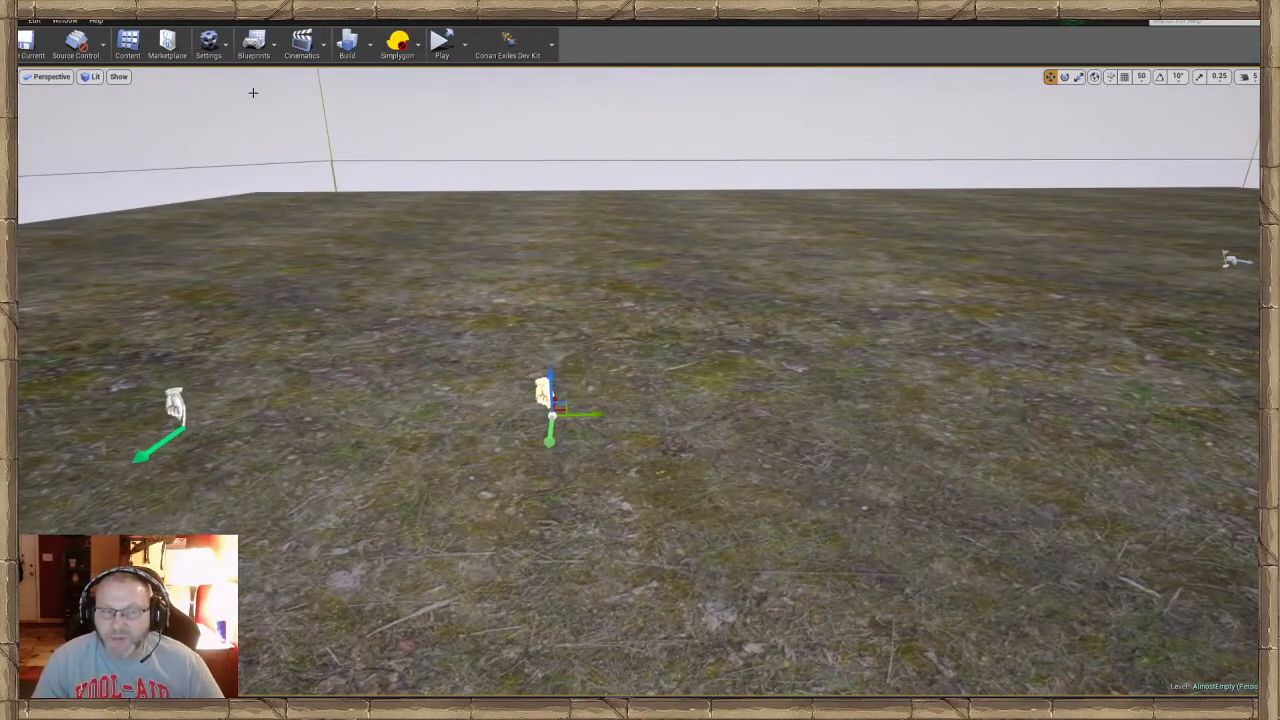
Open the WeightedSpawnTableRow data table and filter its rows by "wildlife_siptah"
left_click(128, 42)
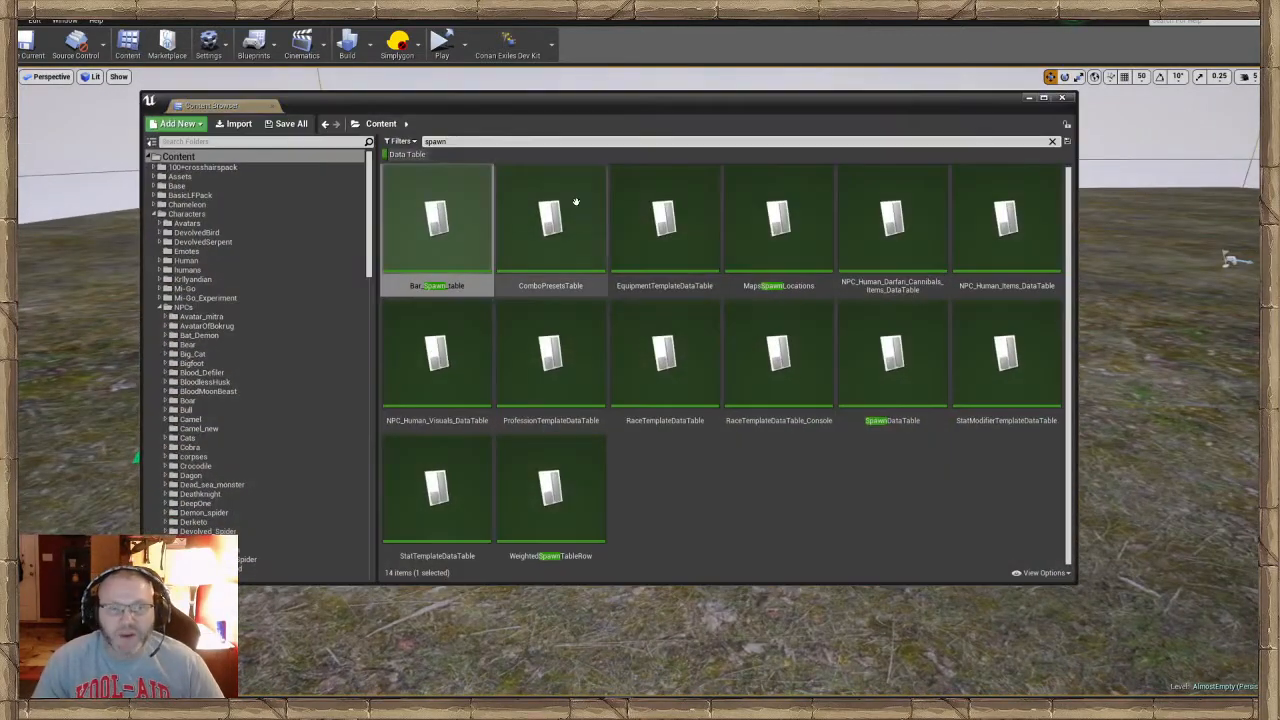
double_click(579, 500)
left_click(254, 91)
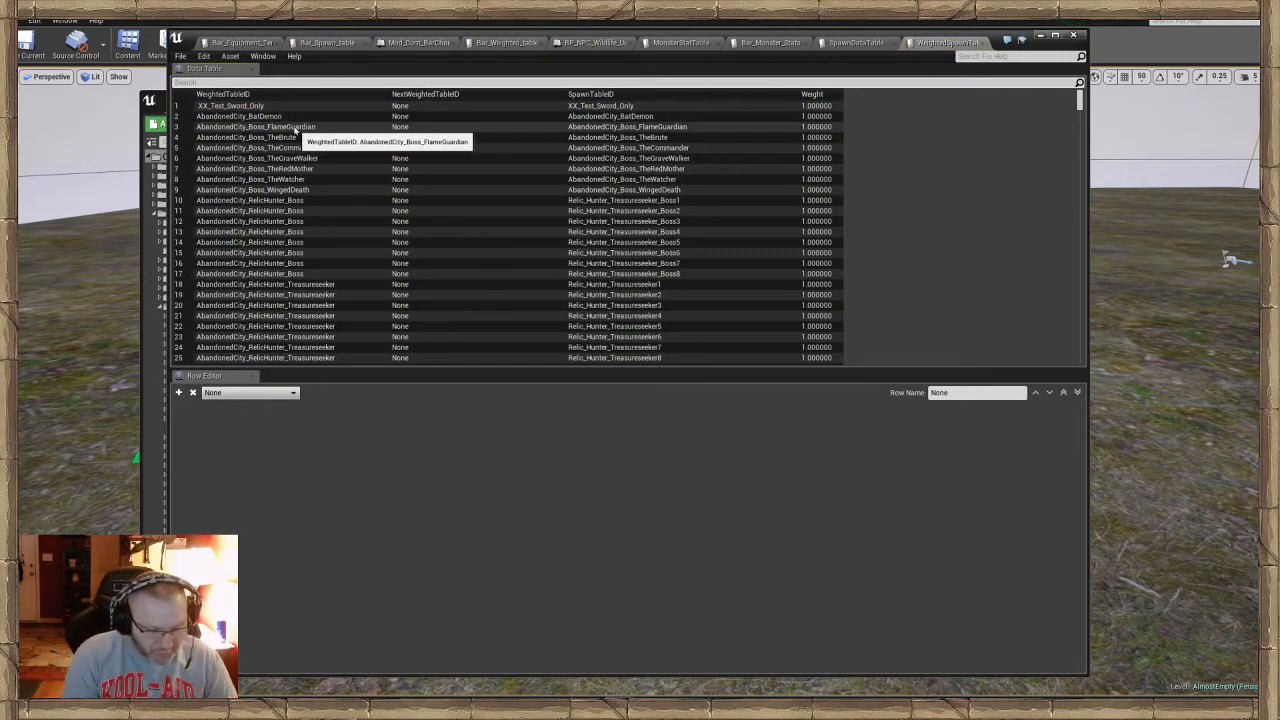
type("wi")
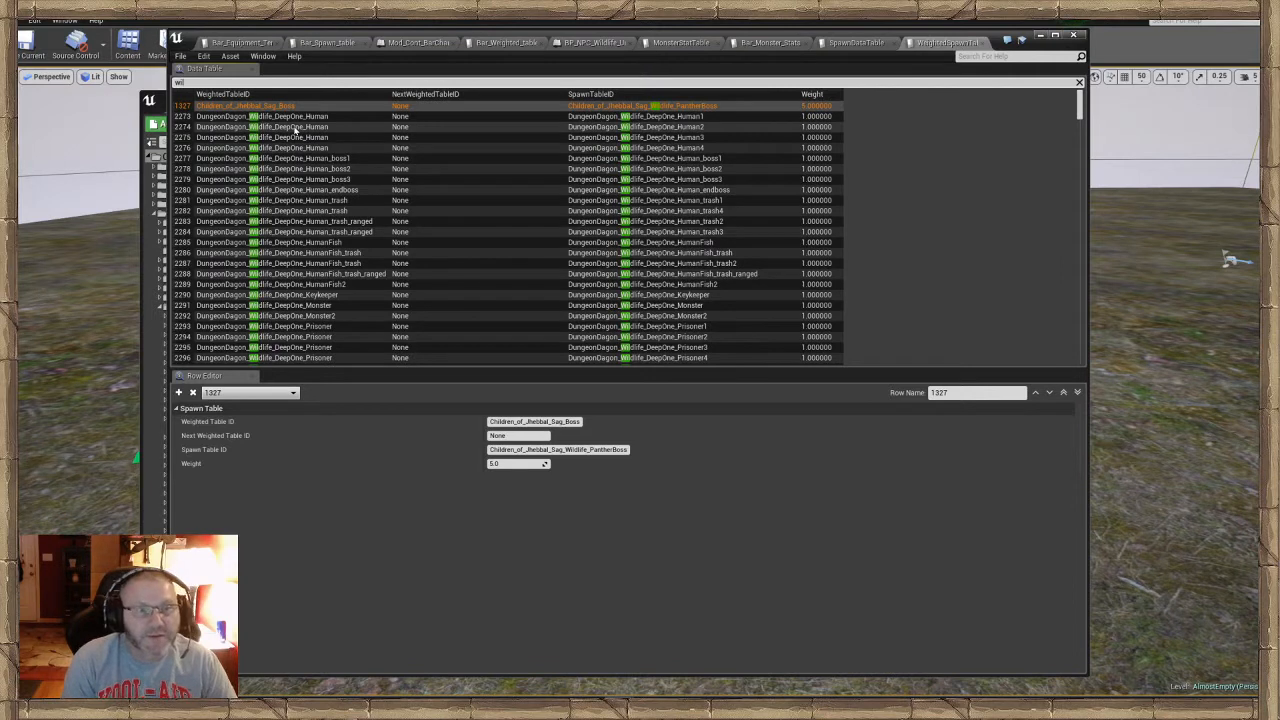
type("ldlife")
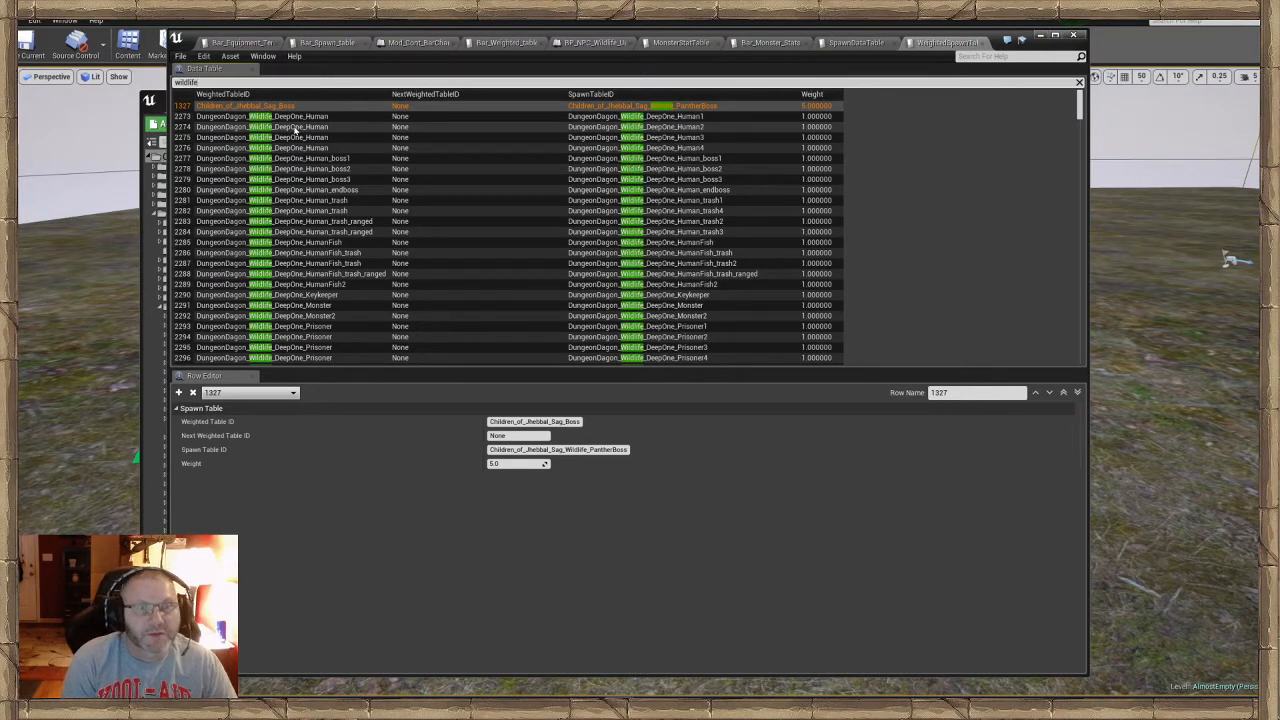
type("_sipta")
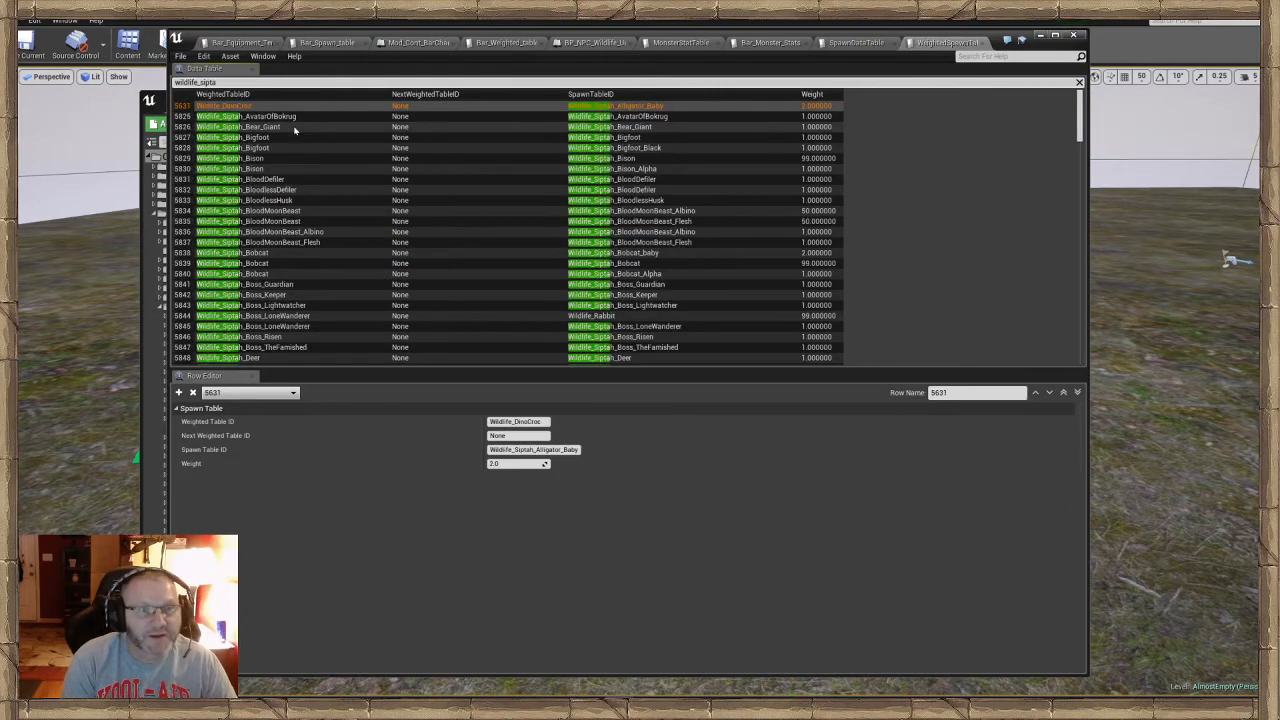
type("h")
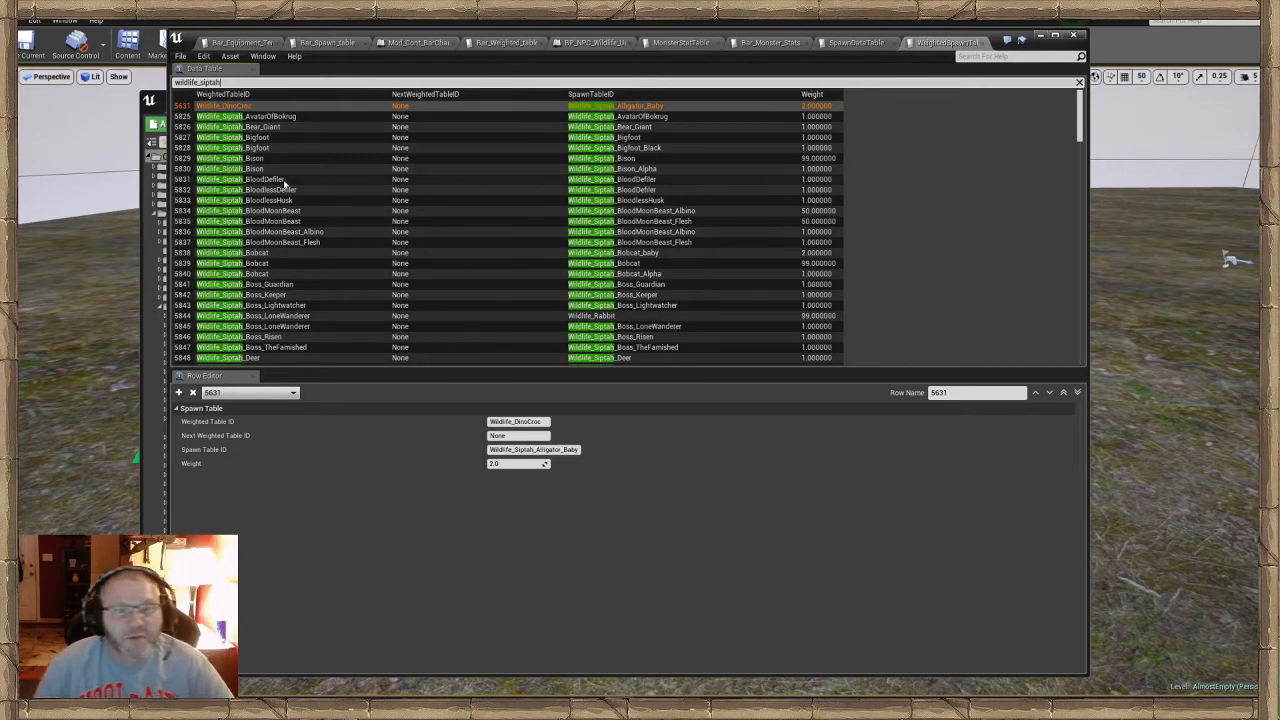
Examine the filtered Siptah wildlife rows, especially the undead pirate and skeleton entries, for a suitable weighted table ID
scroll(284, 182, "down", 20)
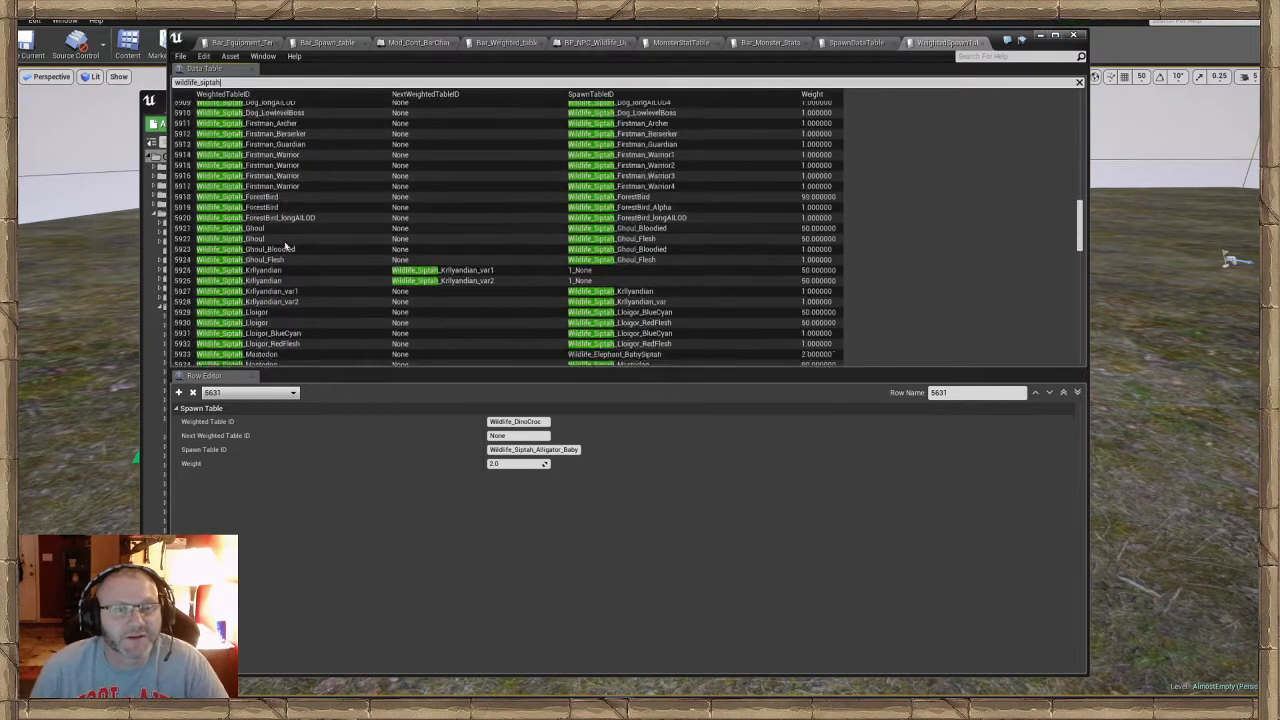
scroll(285, 245, "down", 8)
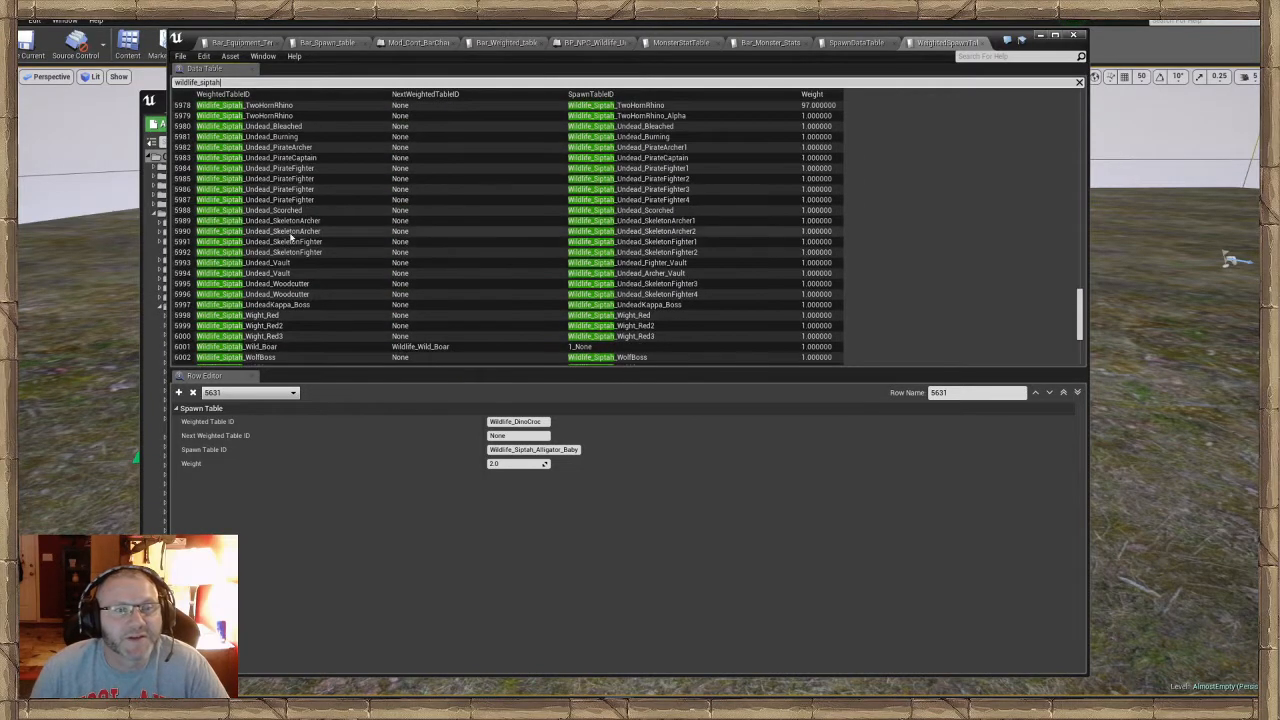
scroll(350, 213, "up", 1)
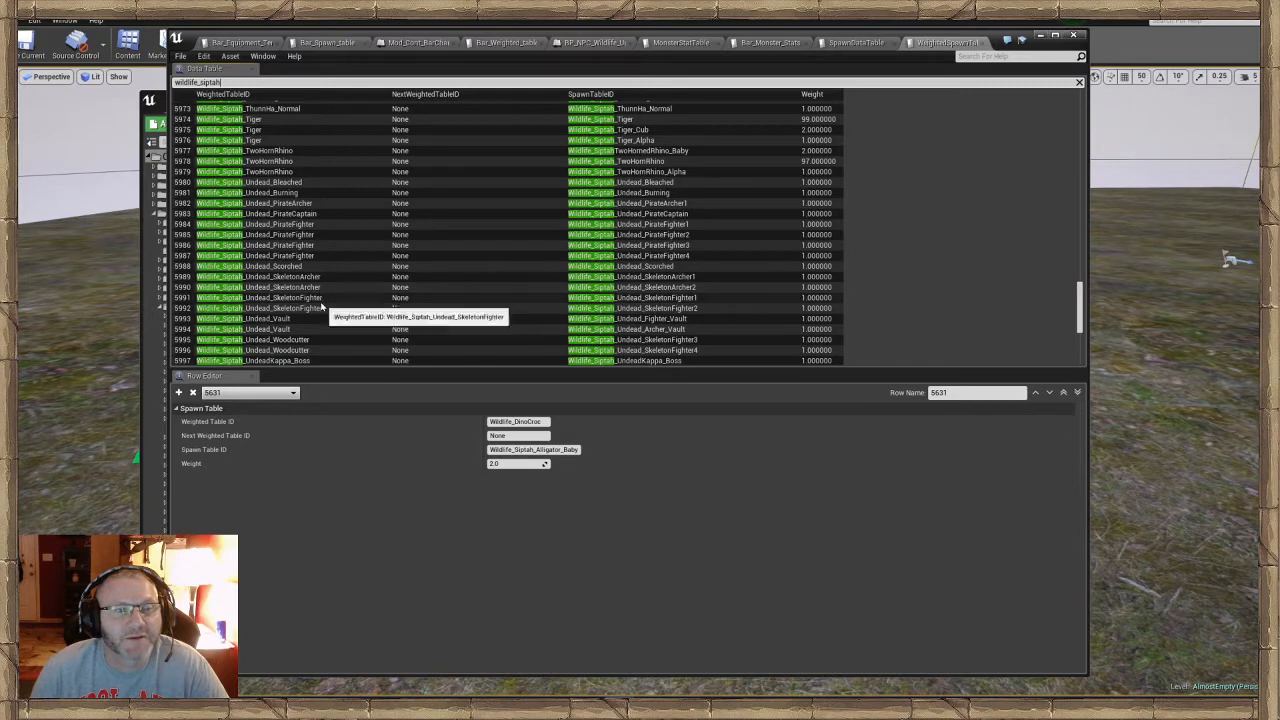
scroll(321, 298, "up", 3)
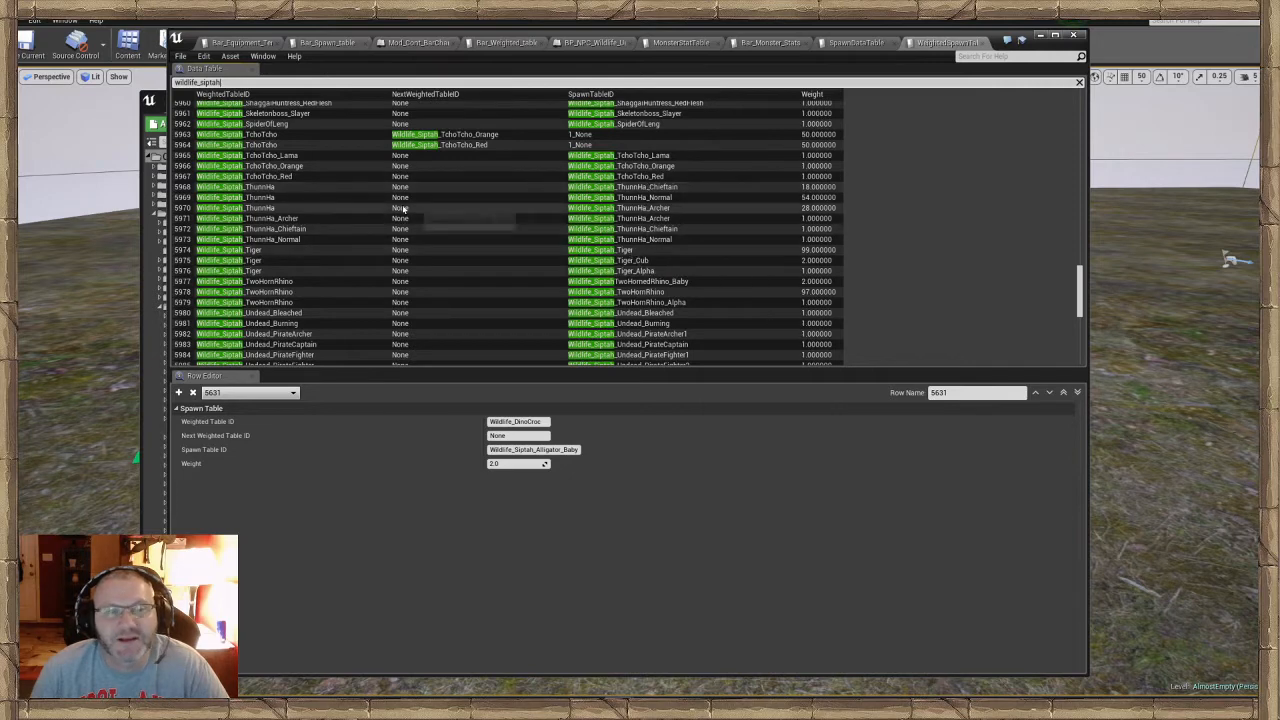
scroll(278, 219, "down", 3)
scroll(278, 219, "down", 1)
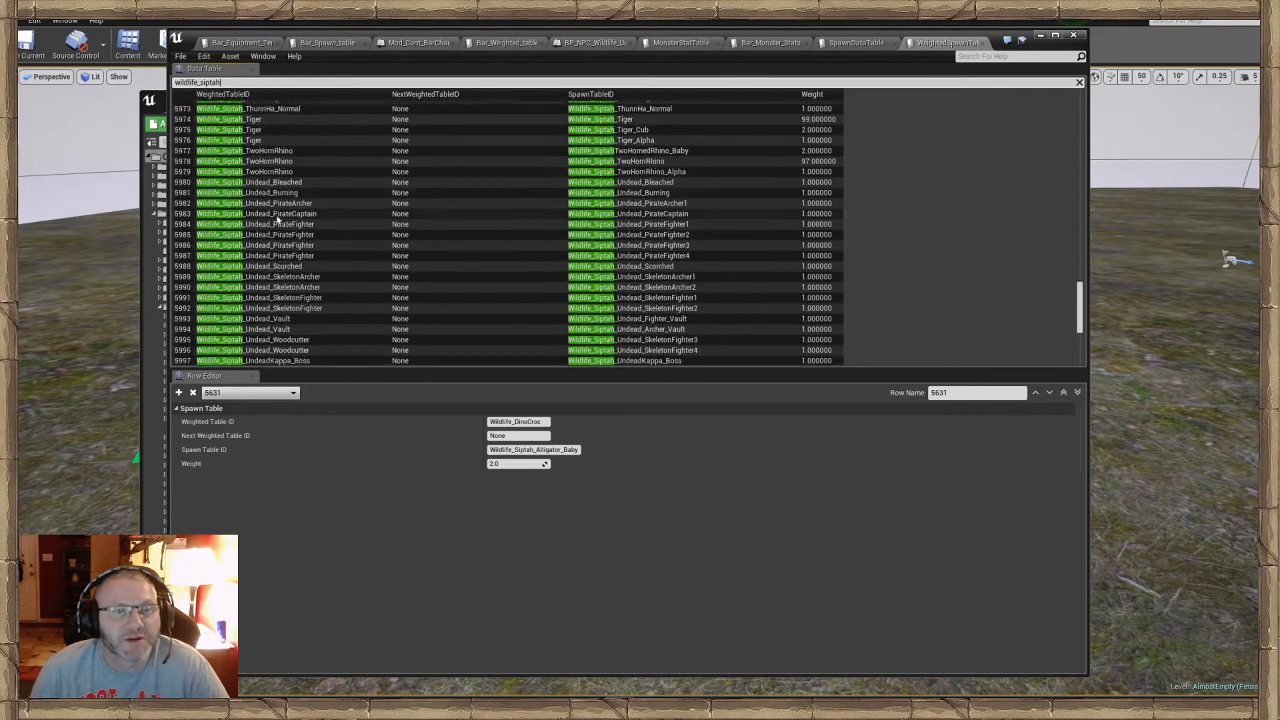
scroll(278, 219, "down", 5)
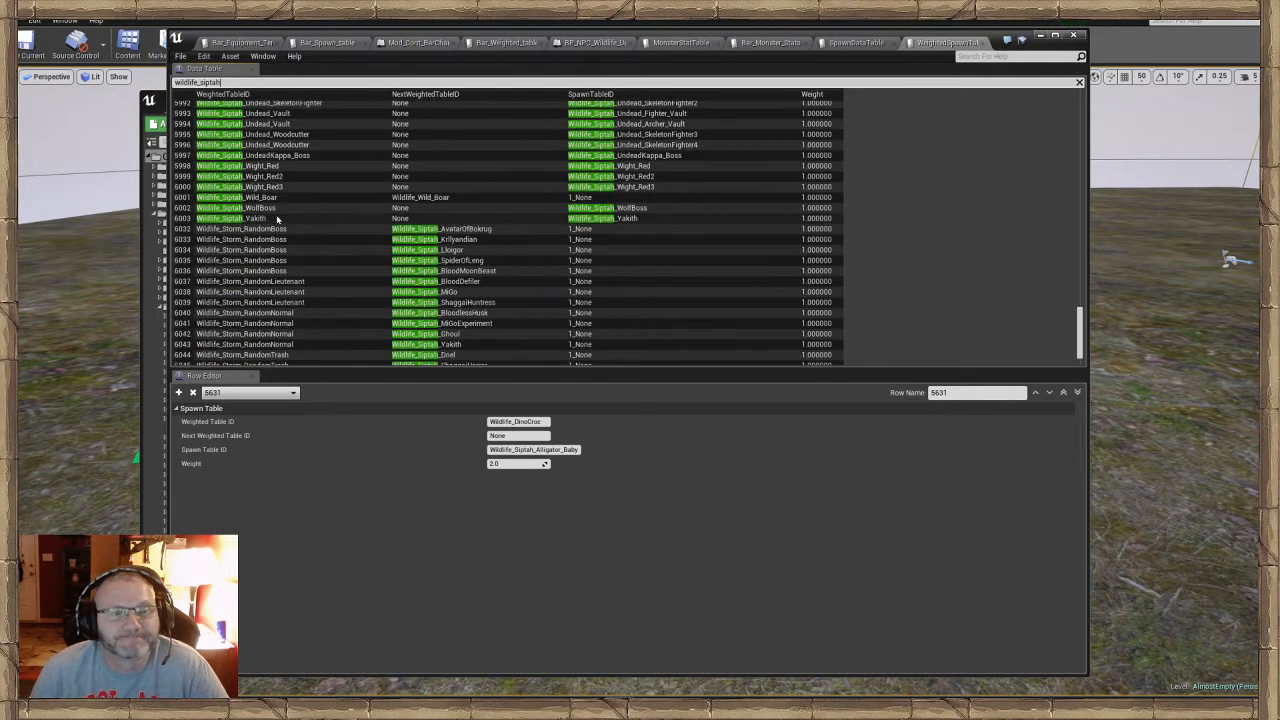
scroll(278, 219, "up", 7)
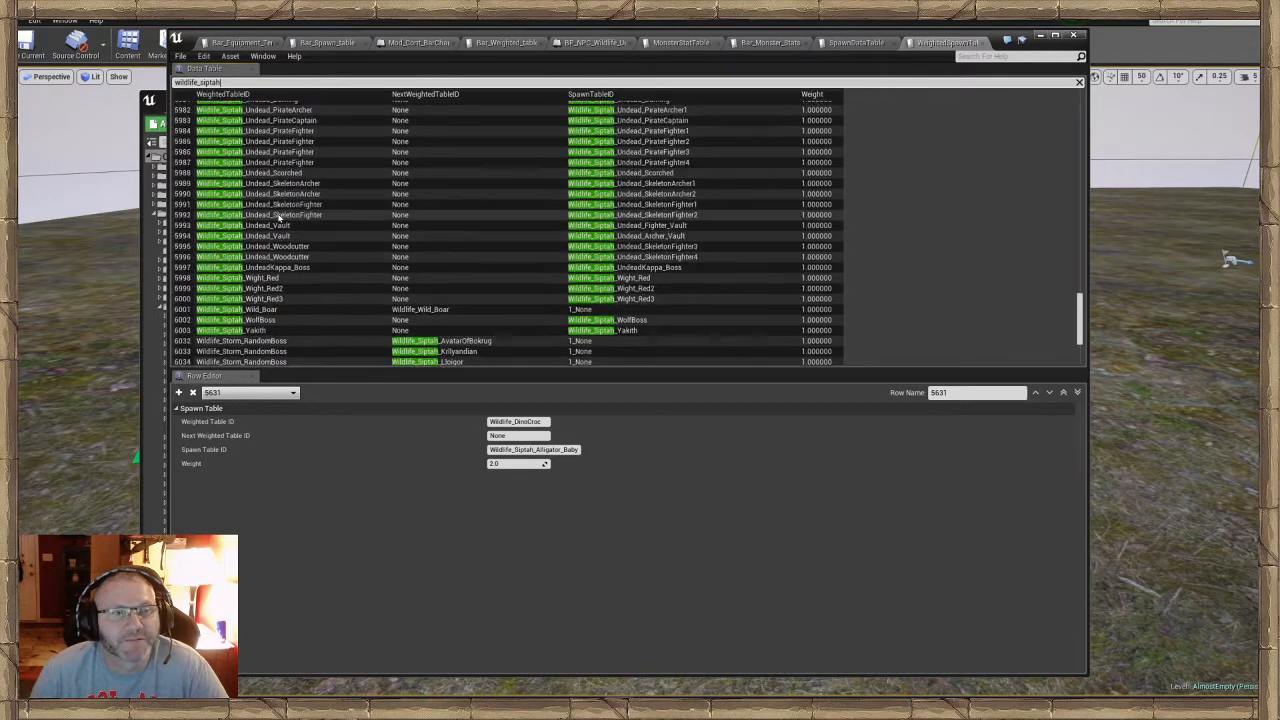
scroll(280, 217, "down", 2)
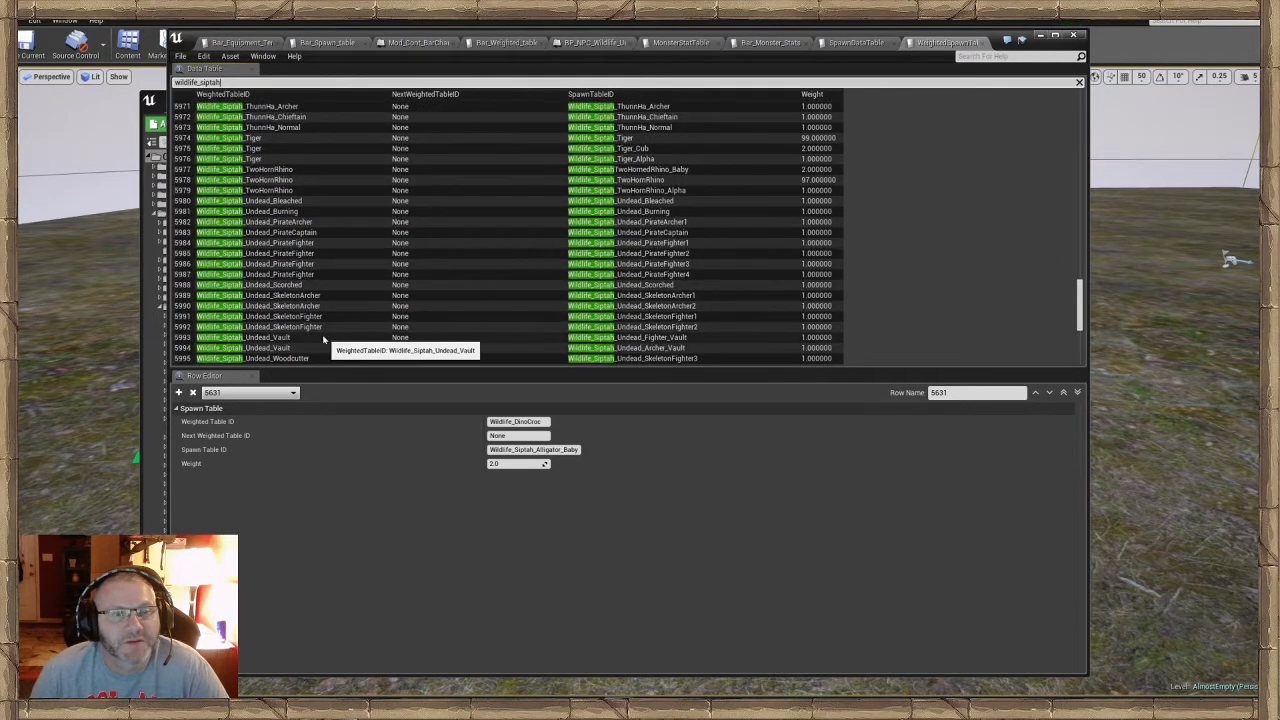
scroll(321, 330, "down", 1)
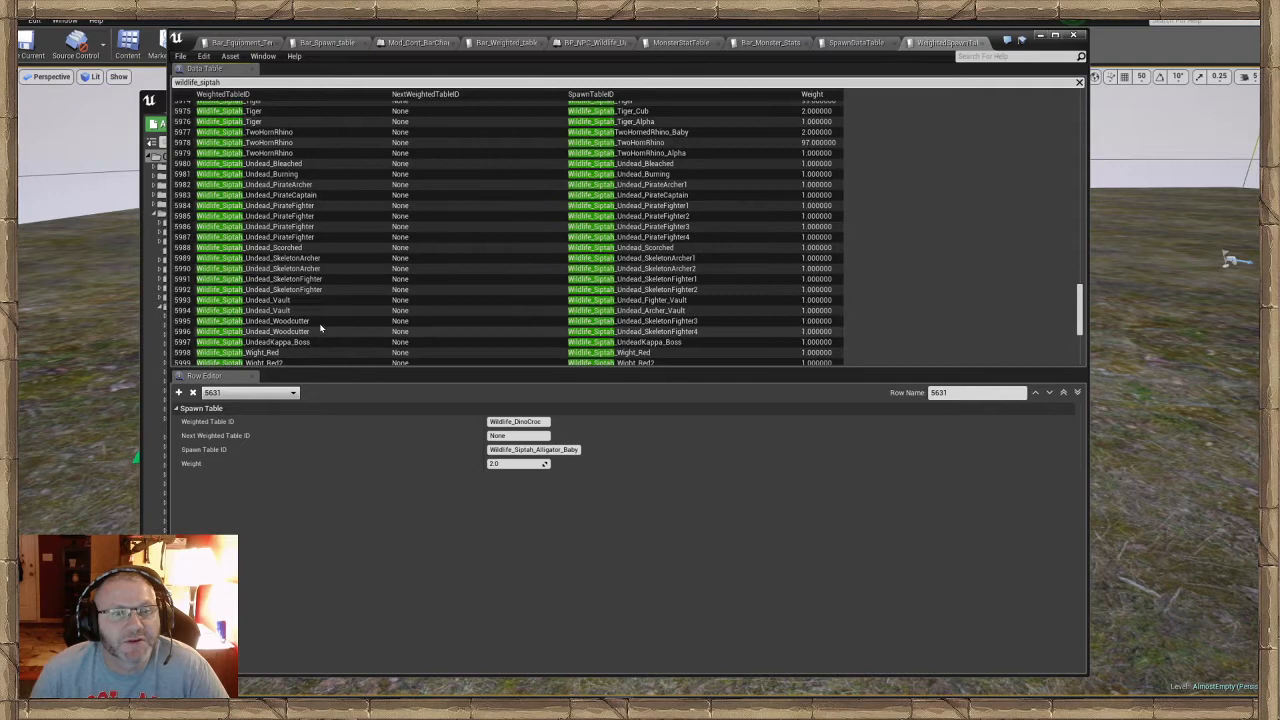
left_click(310, 238)
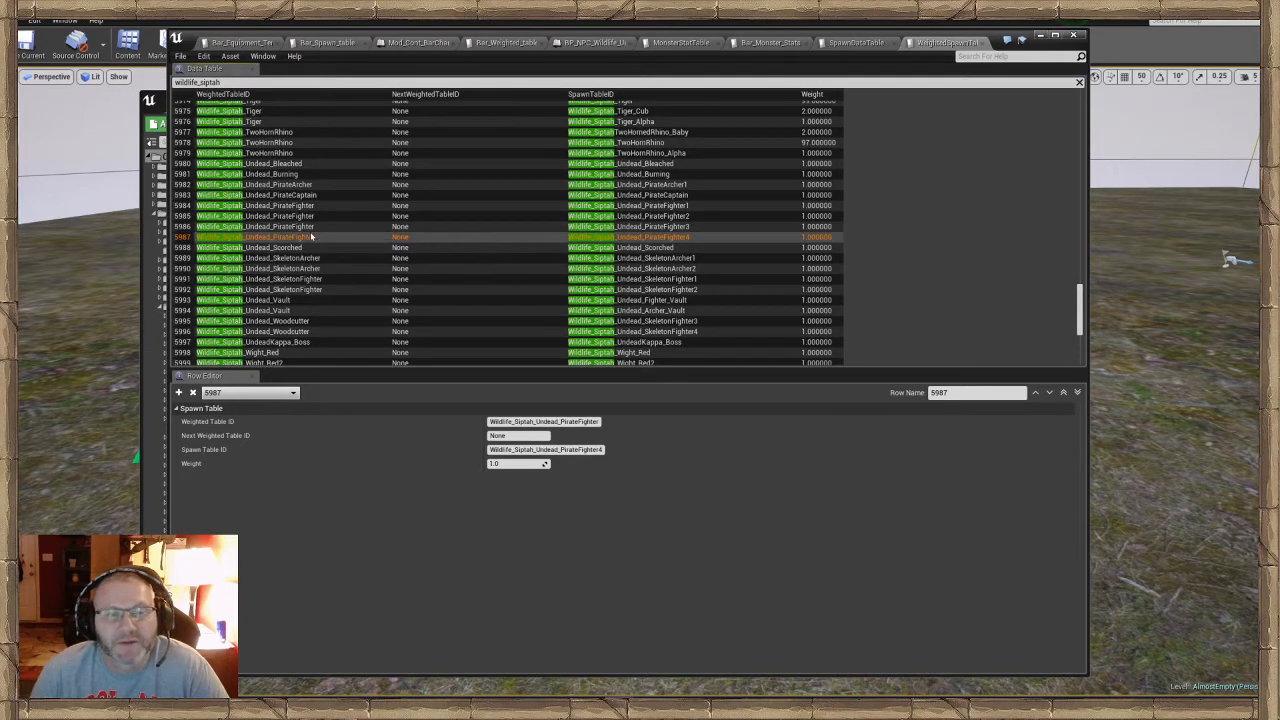
left_click(312, 228)
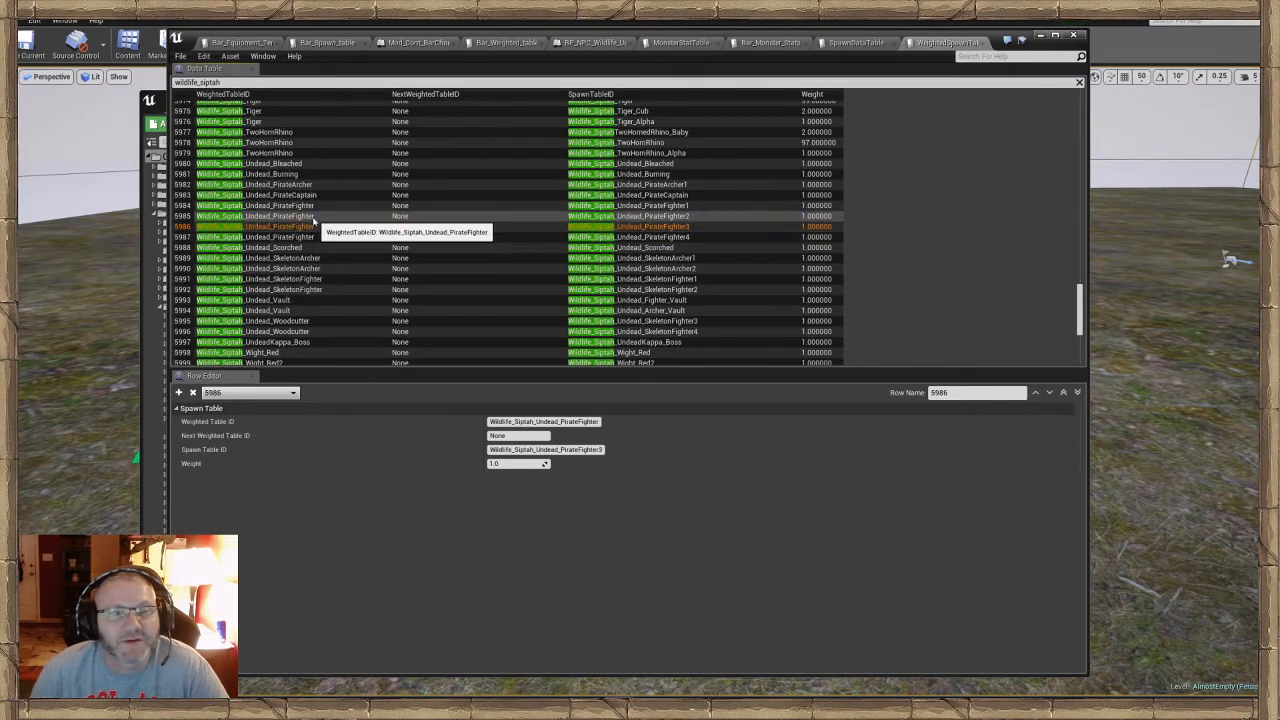
scroll(321, 232, "up", 10)
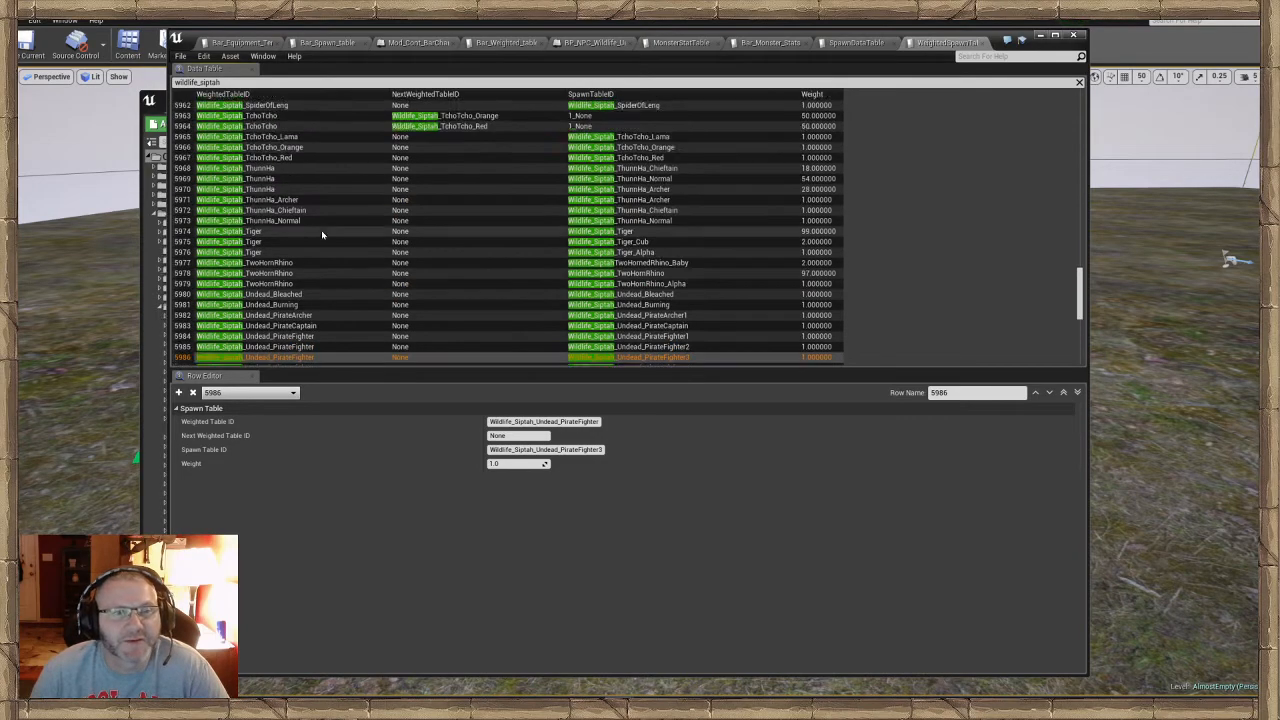
scroll(321, 234, "up", 12)
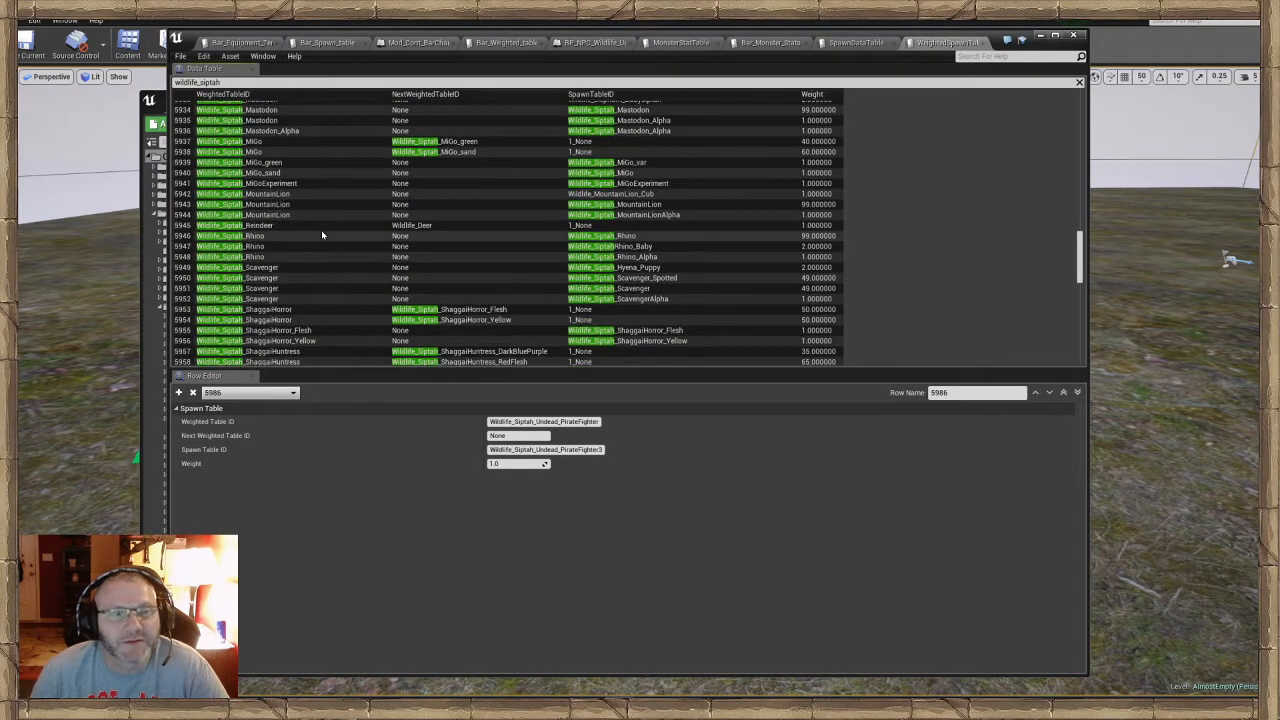
scroll(321, 230, "down", 20)
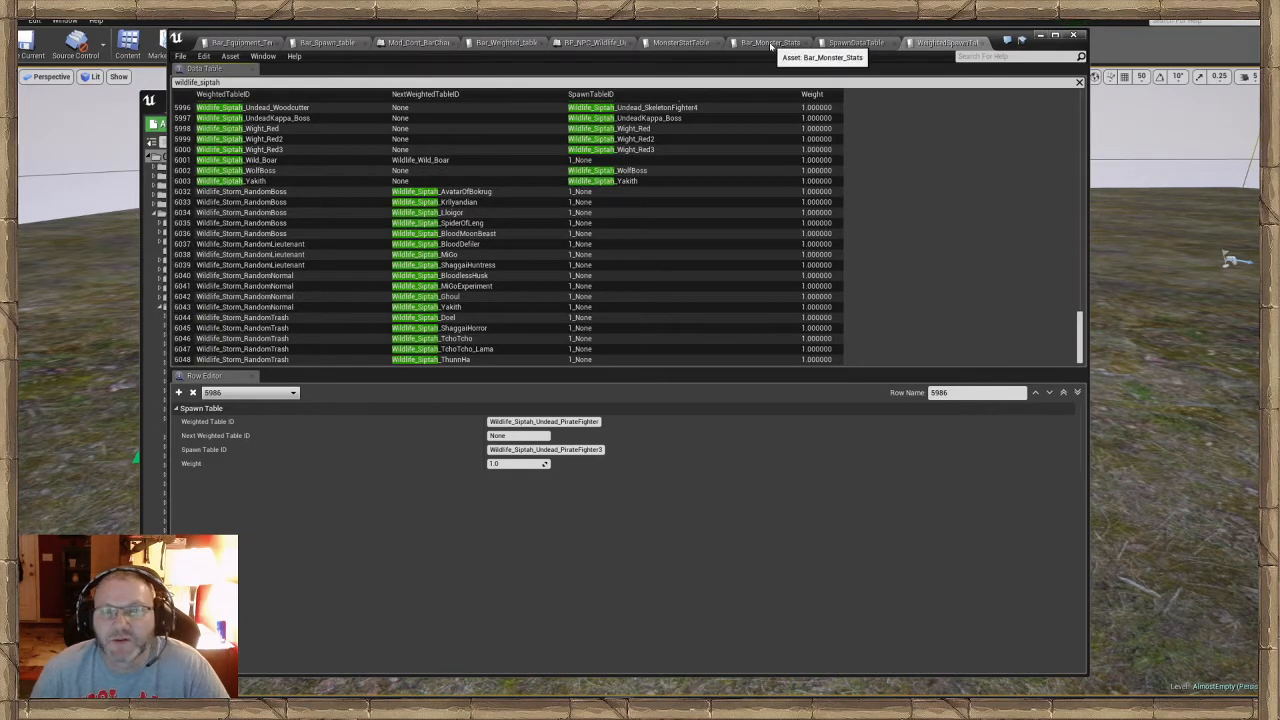
Copy the row name Wildlife_Siptah_Undead_SkeletonFighter1 from SpawnDataTable
left_click(878, 48)
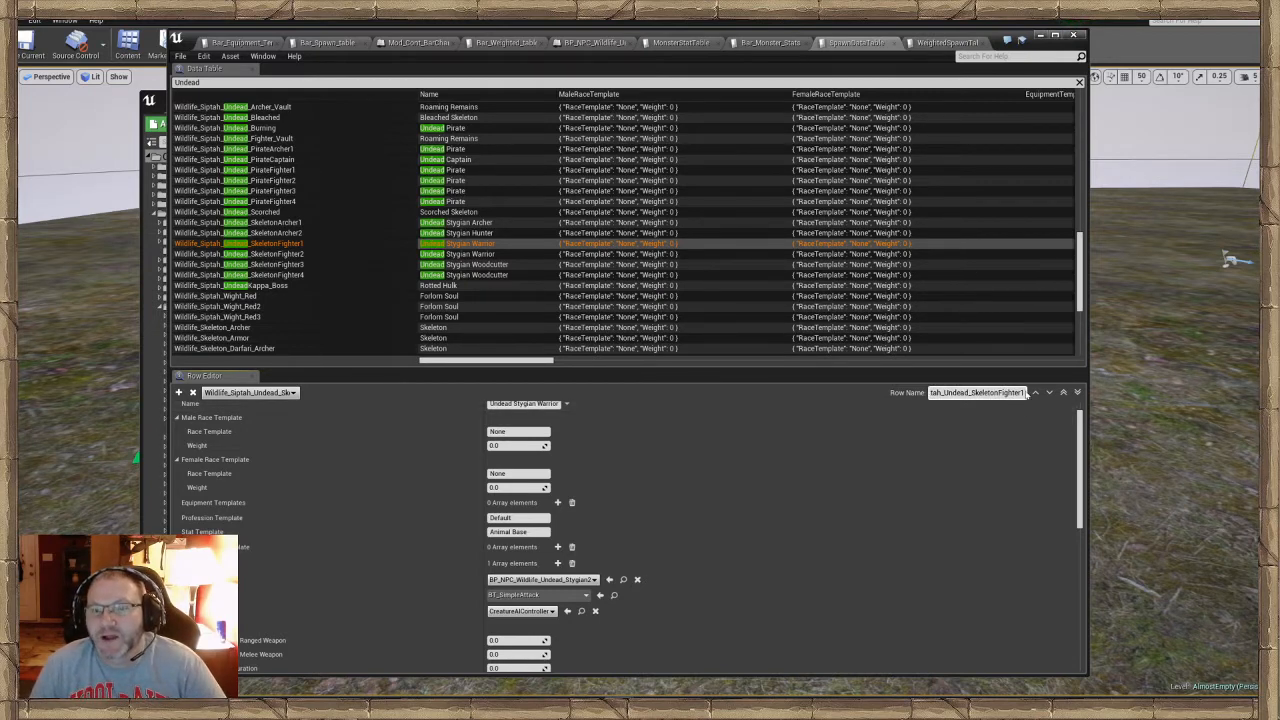
right_click(975, 392)
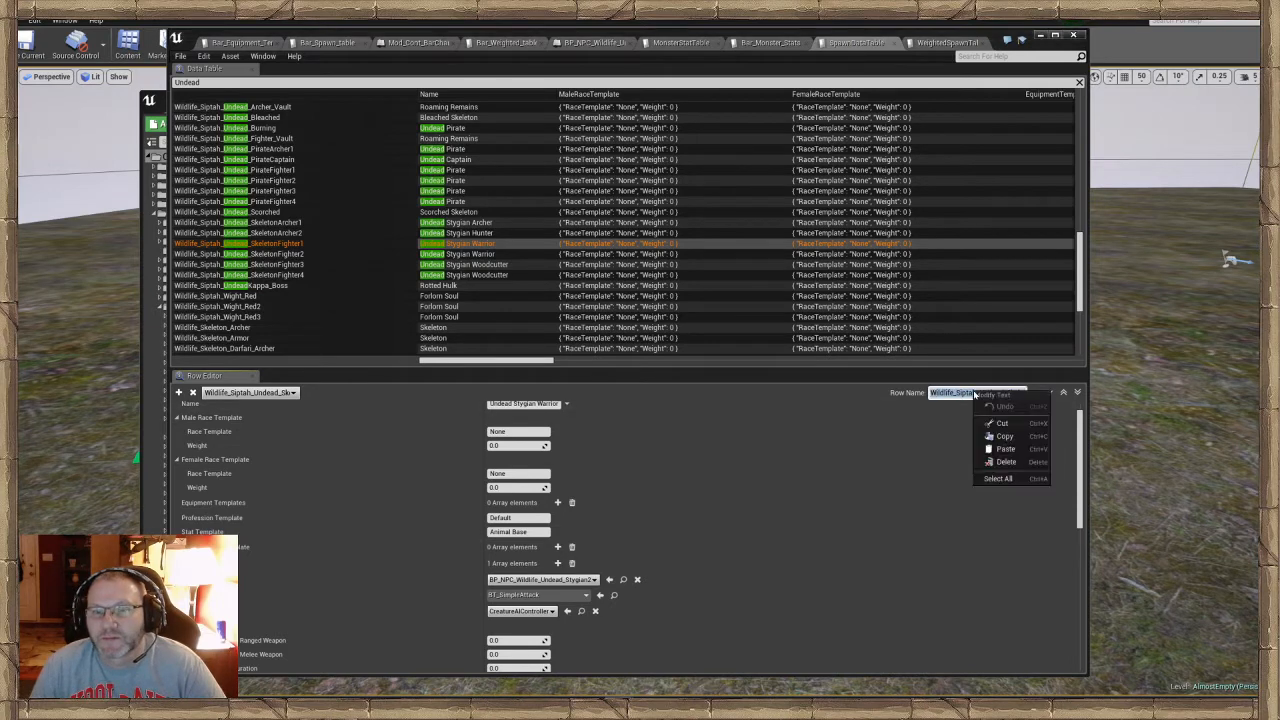
left_click(1000, 418)
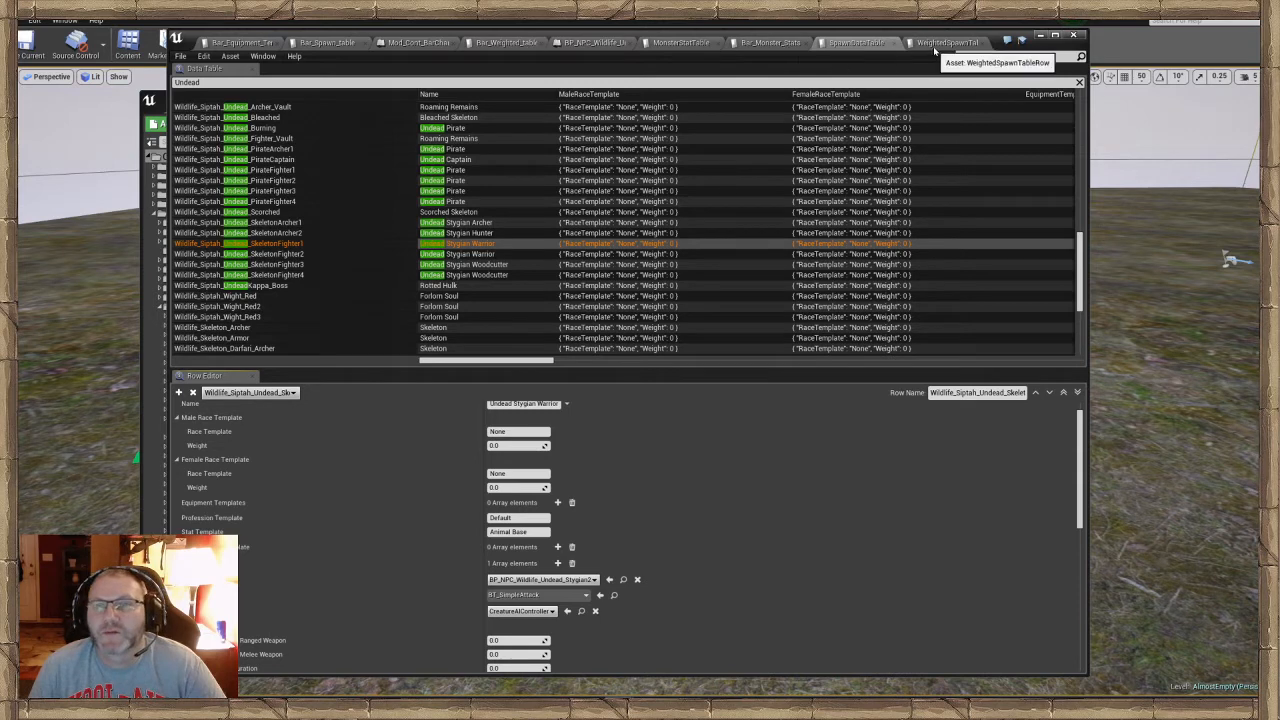
Filter the WeightedSpawnTableRow data table by Wildlife_Siptah_Undead_SkeletonFighter1 to find its weighted table ID
left_click(937, 44)
left_click(290, 82)
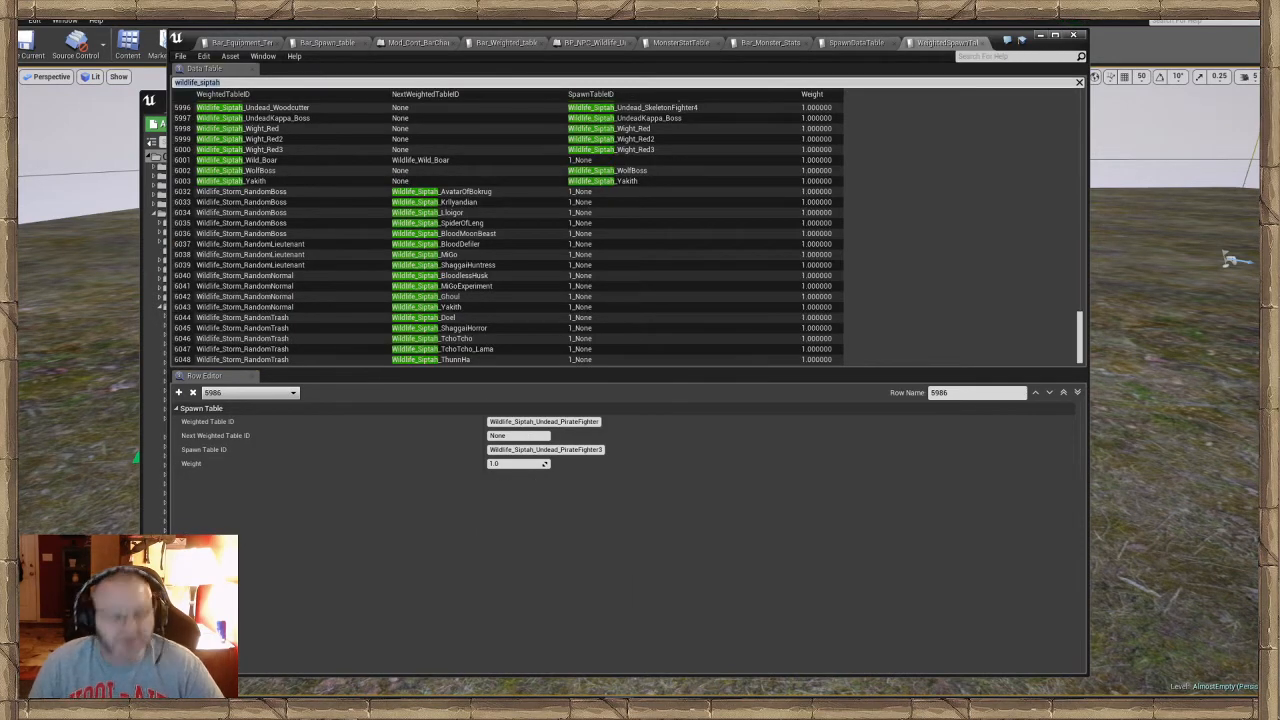
key("BackSpace")
type("Wildlife_Siptah_Undead_SkeletonFighter1")
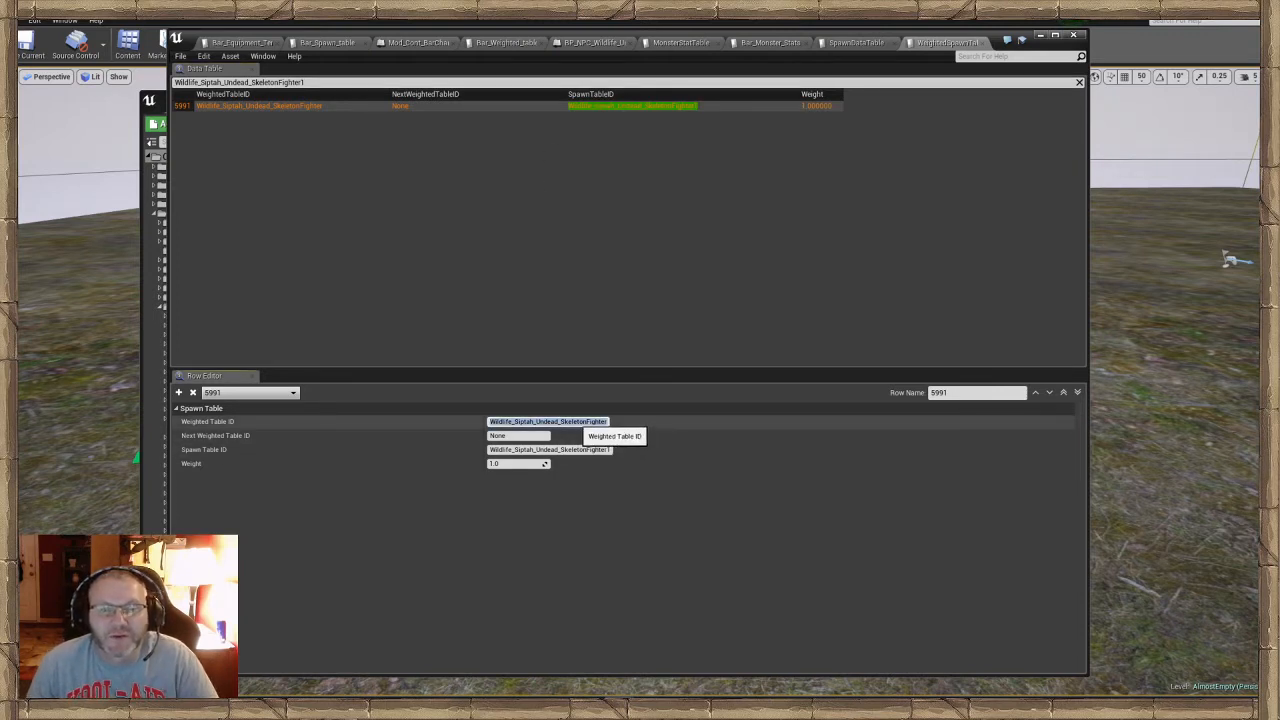
Copy the weighted table ID Wildlife_Siptah_Undead_SkeletonFighter and return to the level view
right_click(578, 422)
left_click(612, 469)
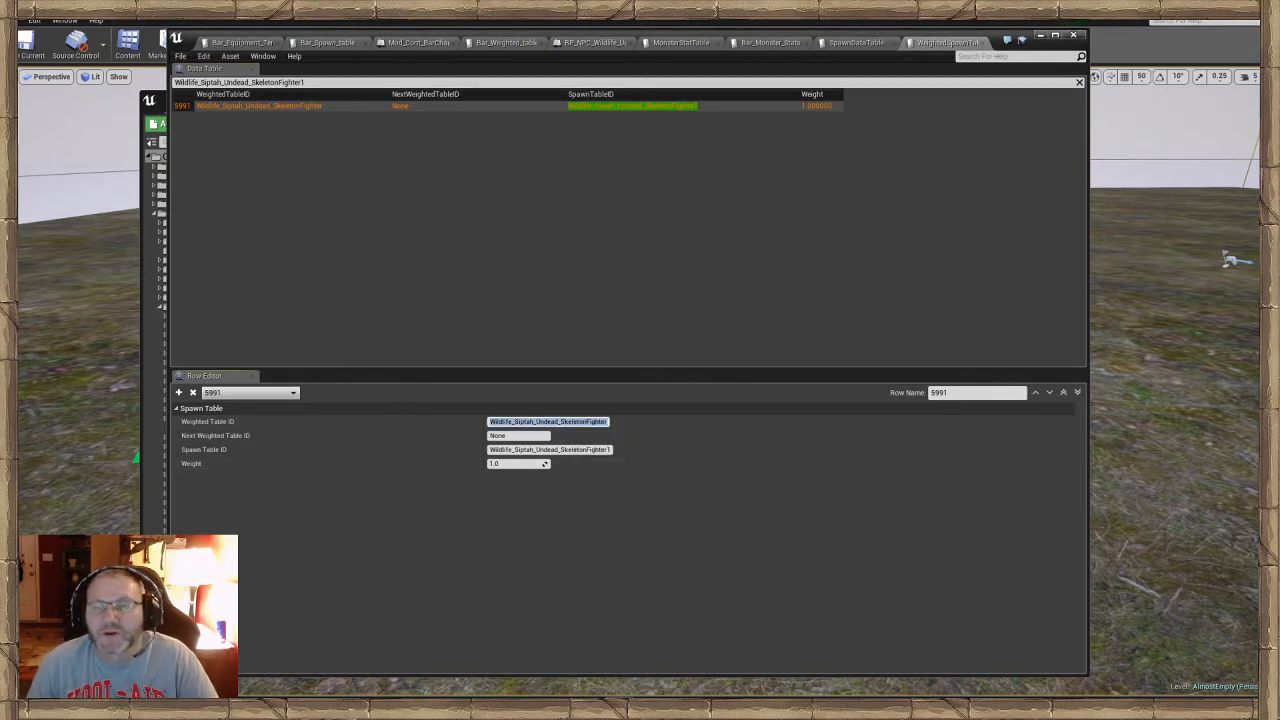
left_click(1041, 36)
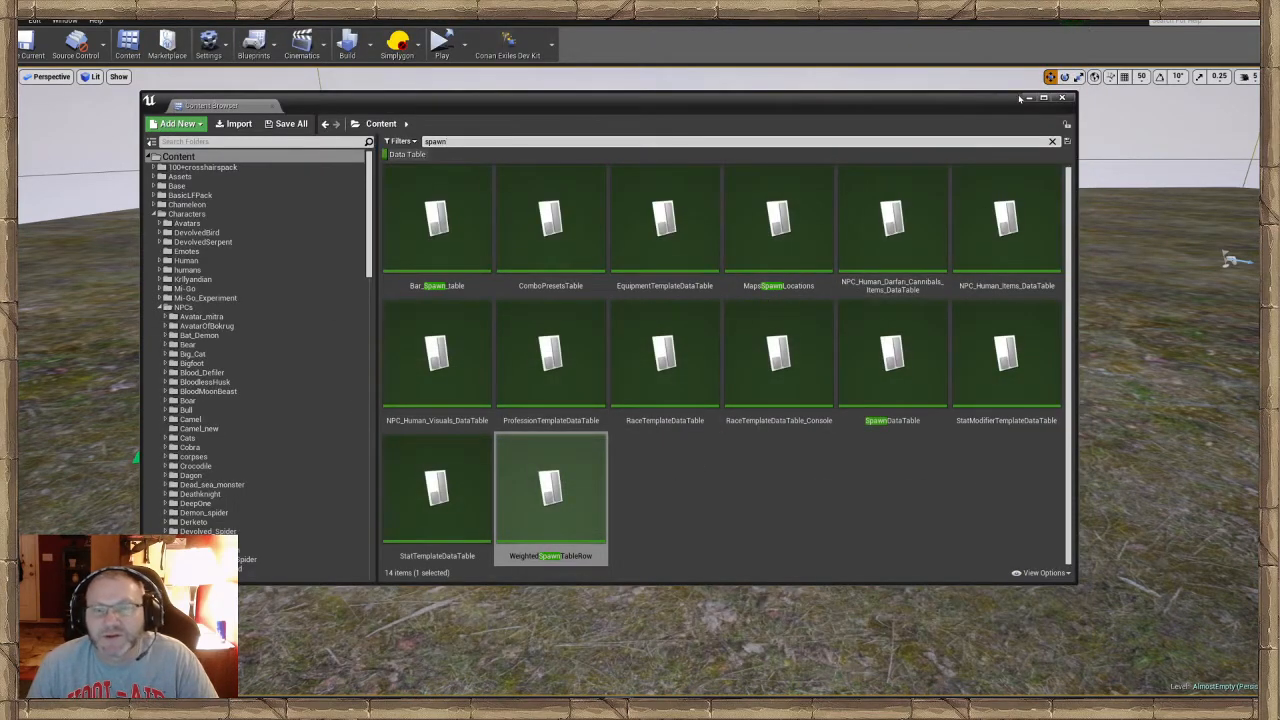
left_click(1020, 100)
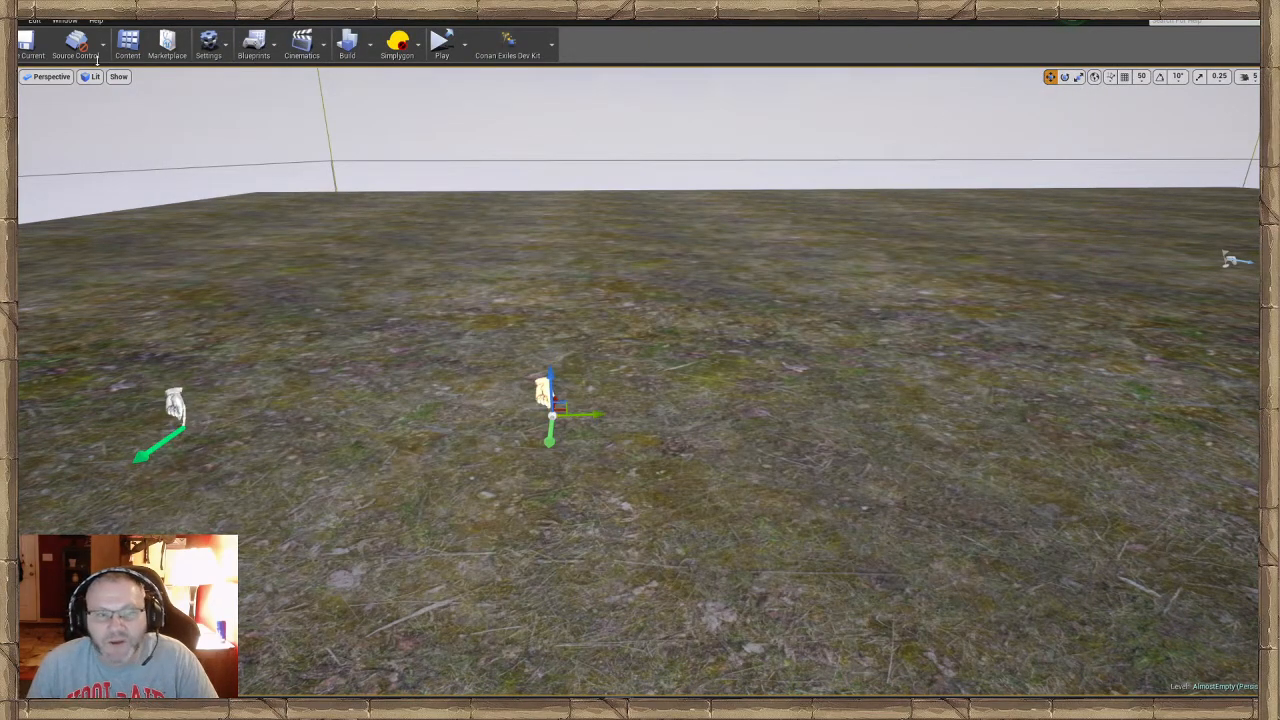
Clear the Human Options of BP_ManualSpawnPoint_Tut_5 and add one Wildlife Options element instead
left_click(65, 20)
mouse_move(95, 46)
left_click(182, 46)
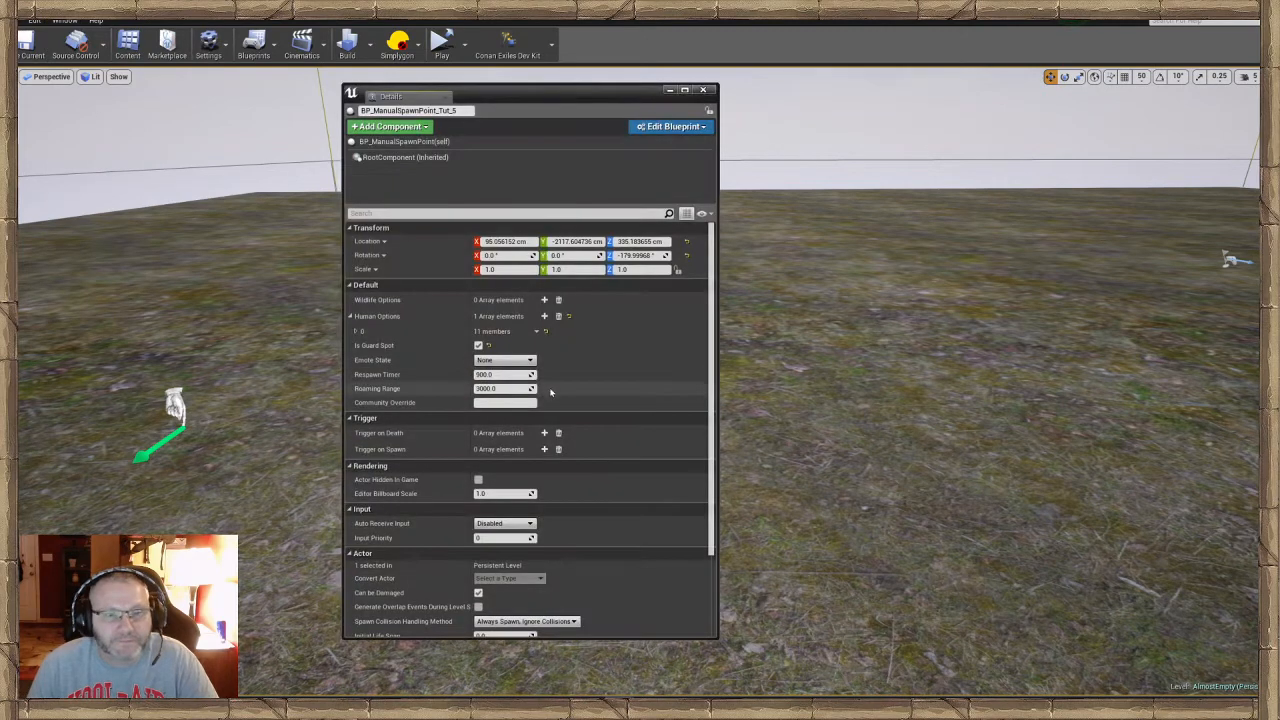
left_click(558, 316)
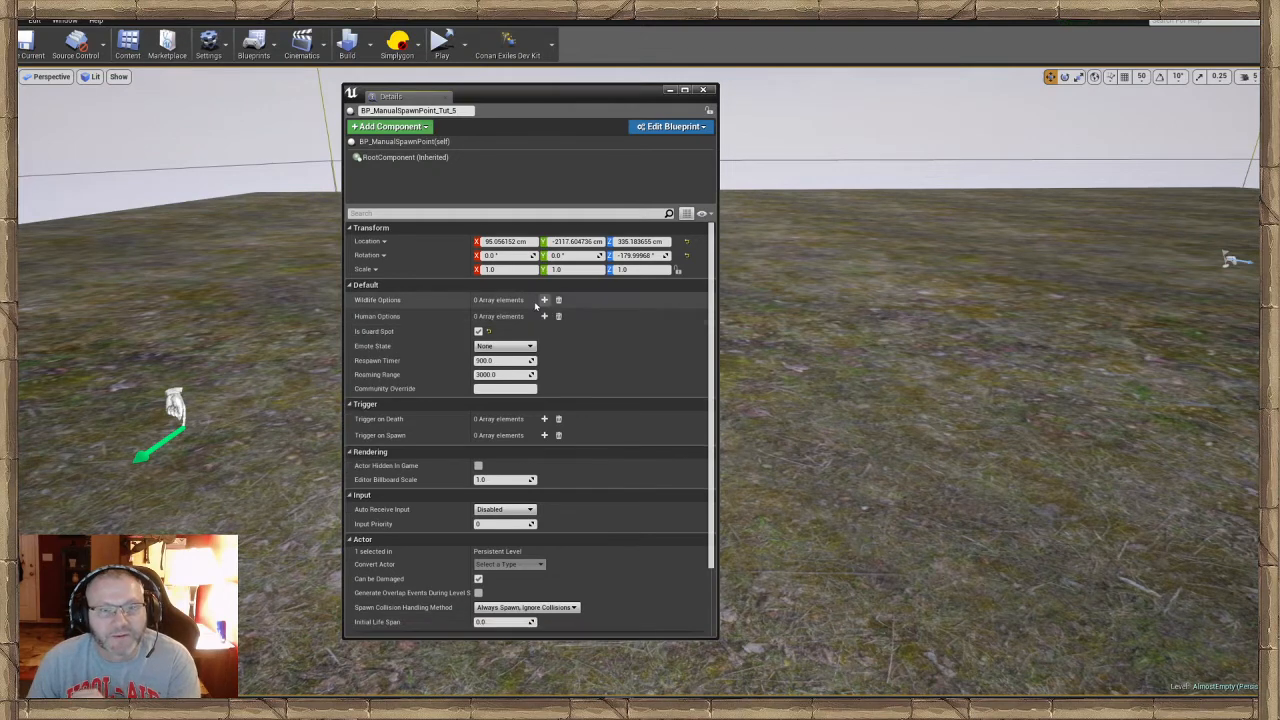
left_click(545, 300)
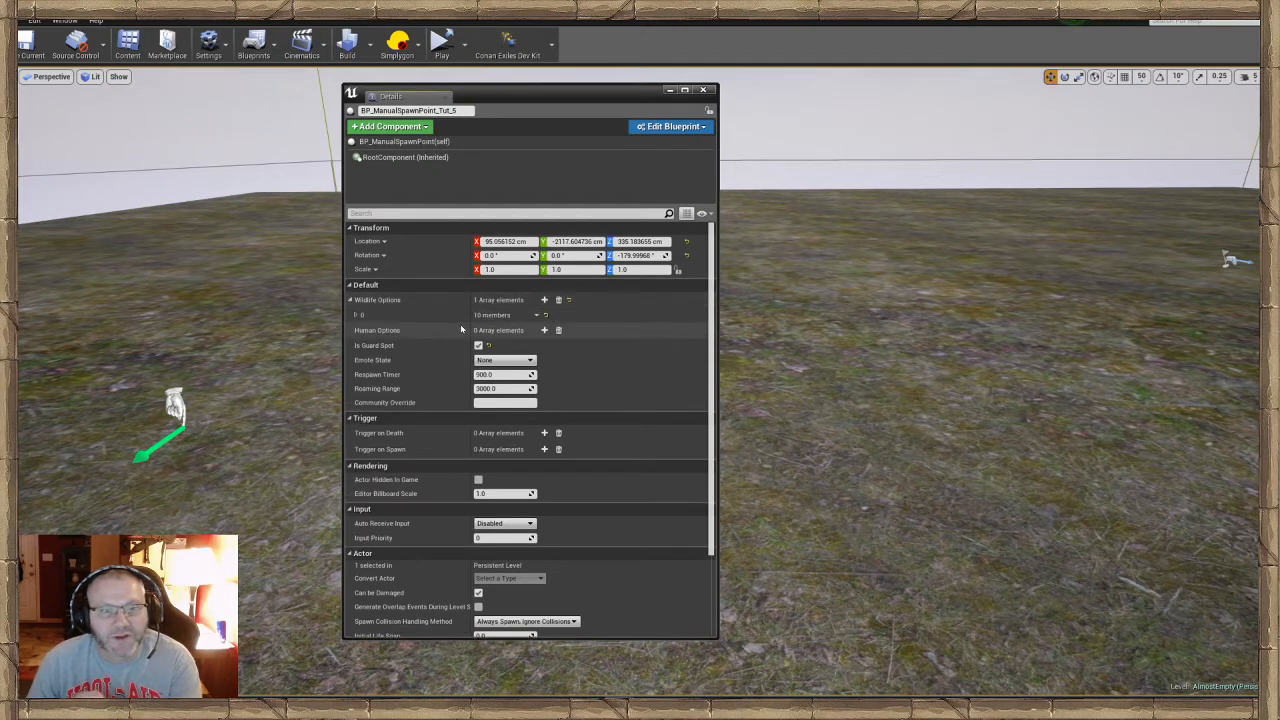
Set the new wildlife option's SpawnTable to Wildlife_Siptah_Undead_SkeletonFighter and save the map
left_click(356, 315)
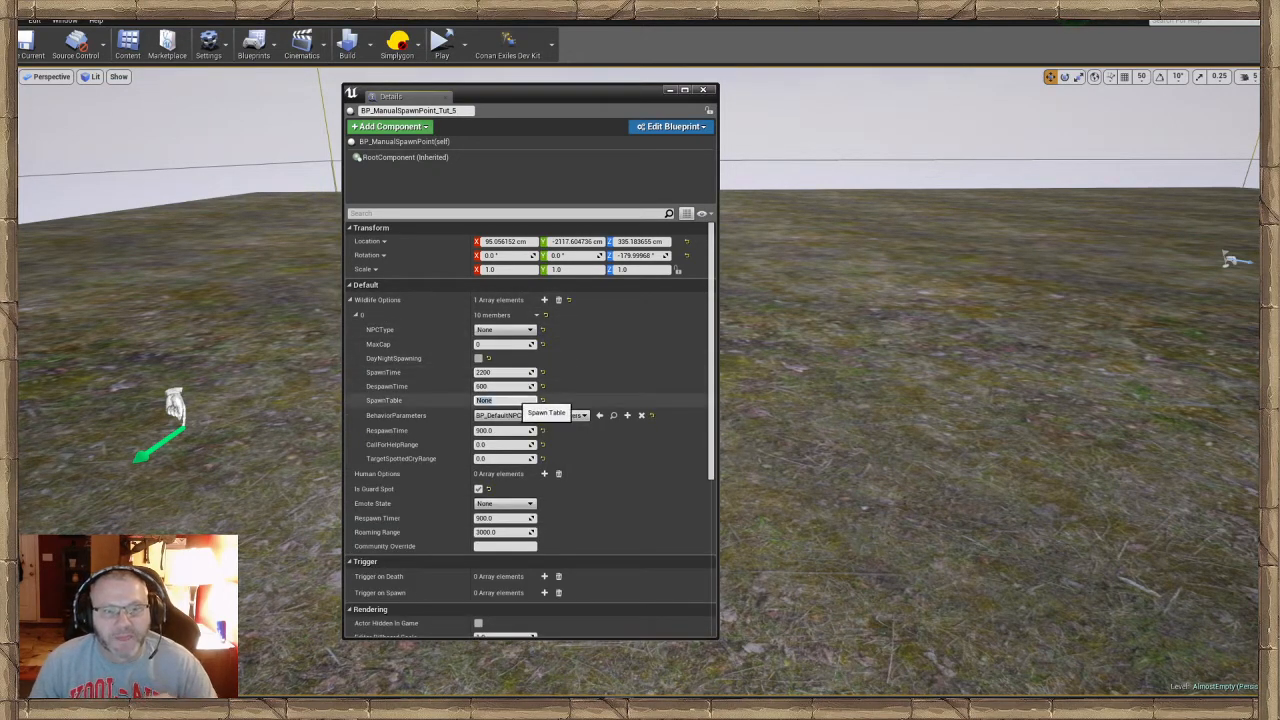
type("Wildlife_Siptah_Undead_SkeletonFighter")
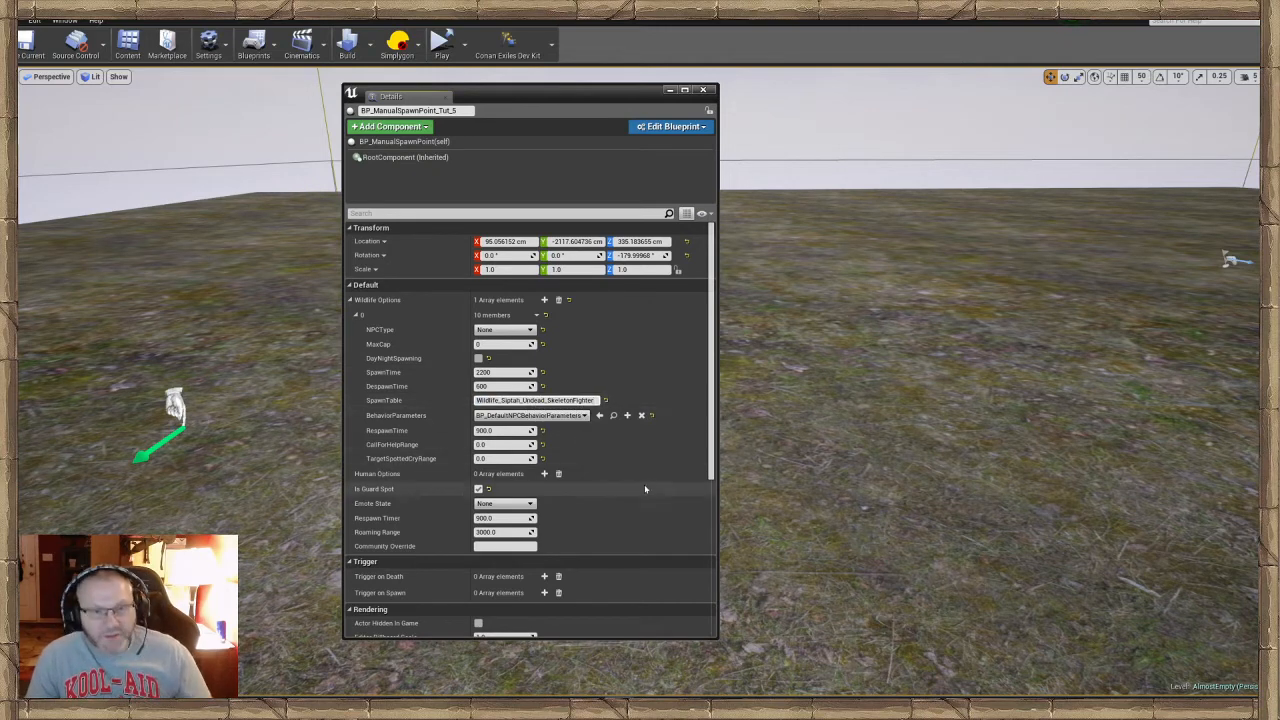
key("Return")
left_click(703, 90)
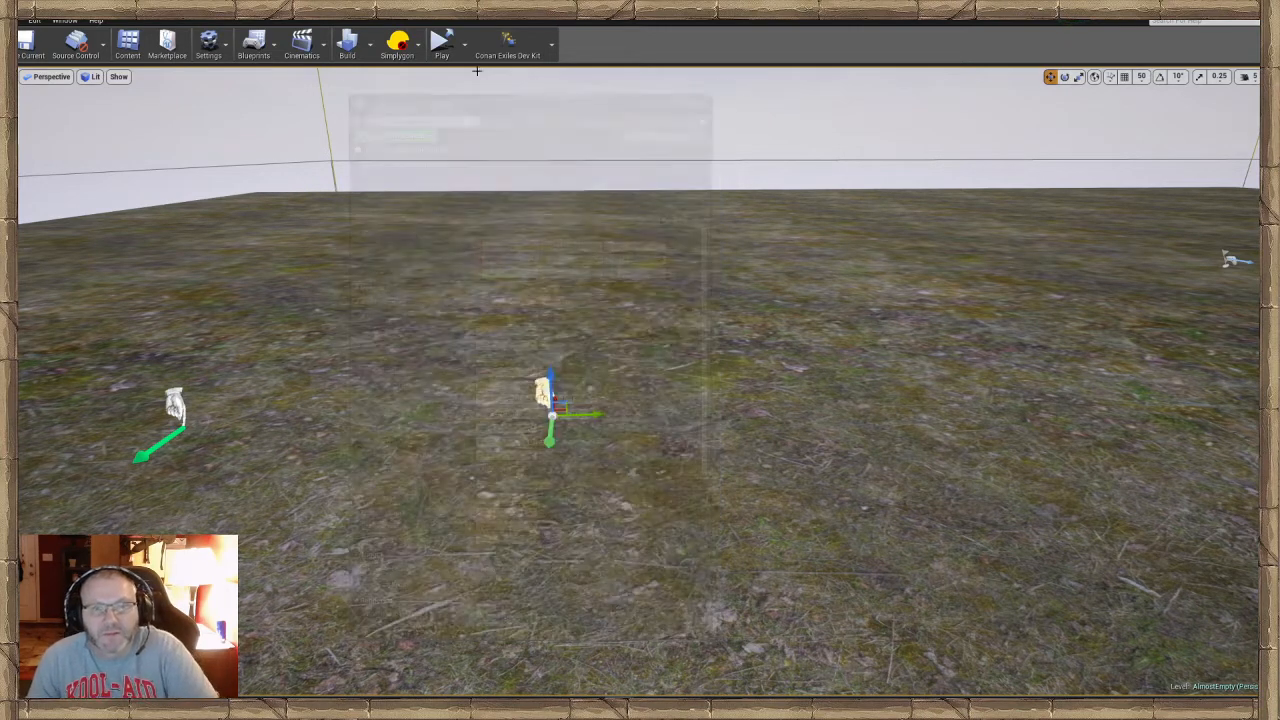
key("ctrl+s")
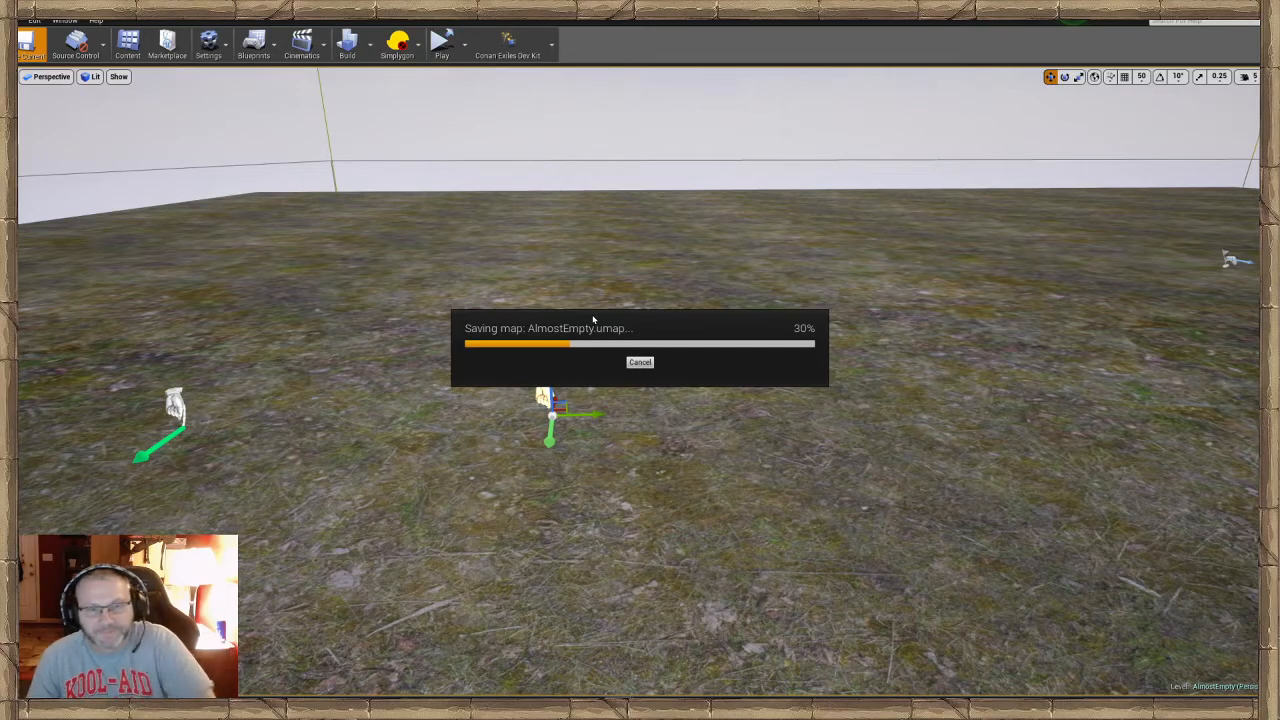
Move BP_ManualSpawnPoint_Tut_5 and Tut_6 away from the camp, to about X 842, Y -4000 and X -3445, Y -4143 cm
mouse_move(548, 358)
right_mouse_down()
mouse_move(420, 370)
mouse_move(640, 340)
mouse_move(440, 290)
mouse_move(330, 380)
mouse_move(330, 362)
mouse_move(282, 388)
mouse_move(420, 385)
mouse_move(300, 375)
mouse_move(355, 365)
mouse_move(300, 380)
mouse_move(573, 362)
right_mouse_up()
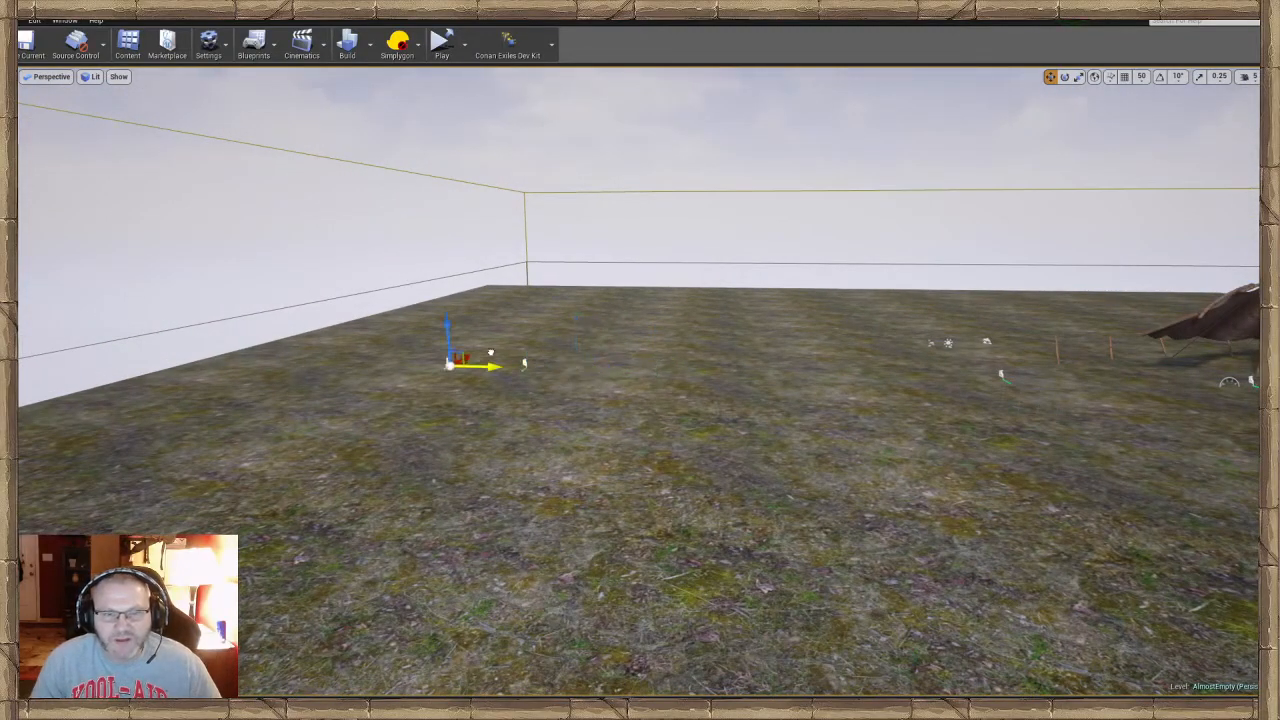
right_click_drag(568, 376, 654, 383)
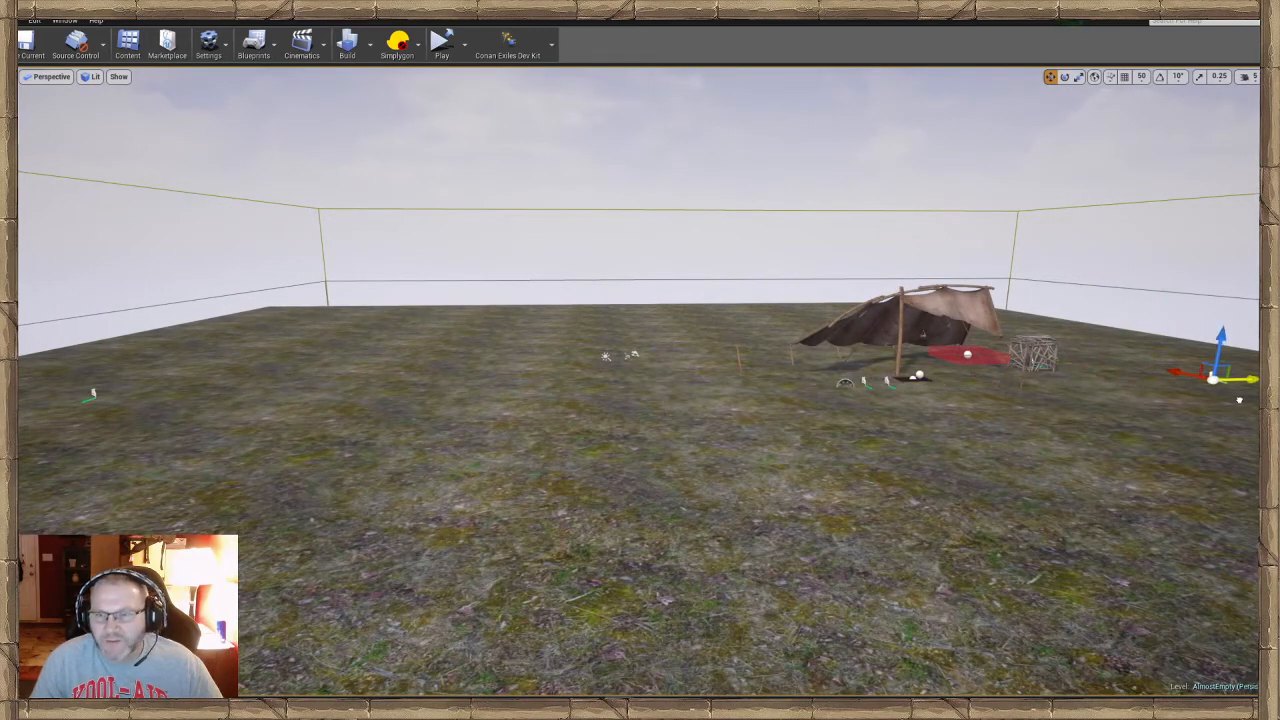
right_click_drag(1137, 408, 546, 385)
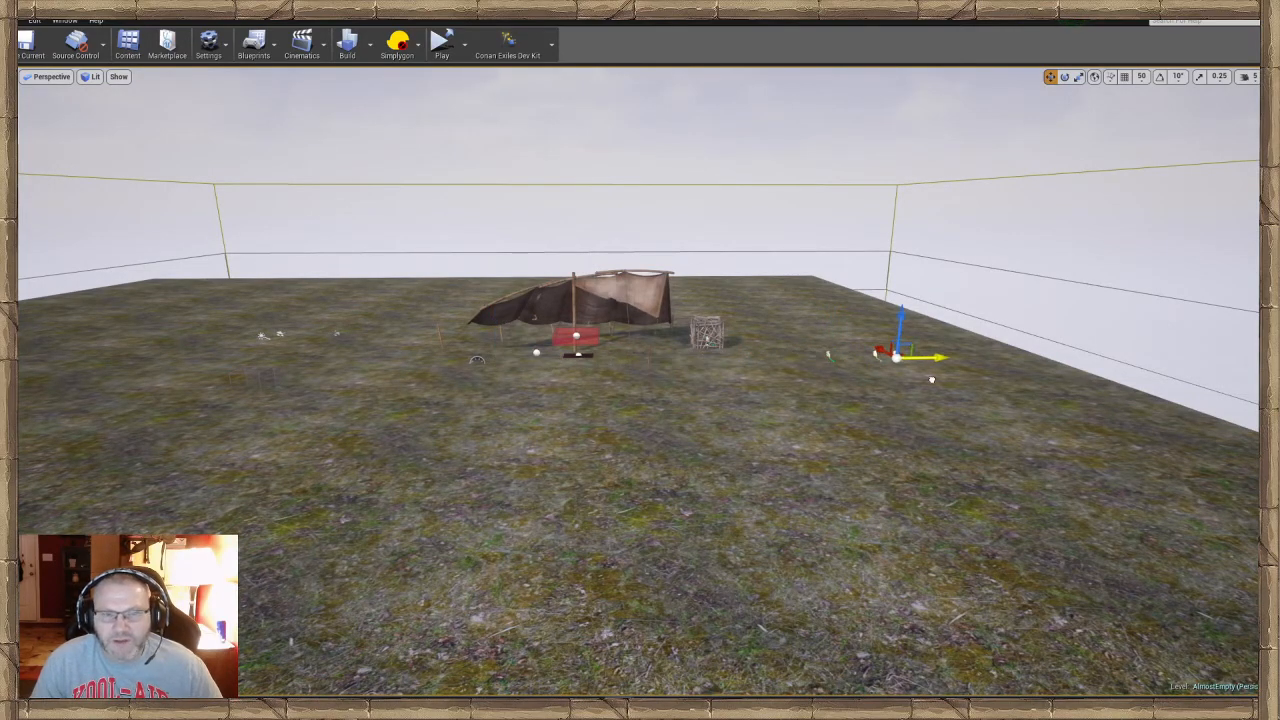
key("w")
right_click_drag(962, 378, 1250, 390)
key("s")
mouse_move(739, 335)
right_mouse_down()
mouse_move(728, 400)
mouse_move(730, 388)
right_mouse_up()
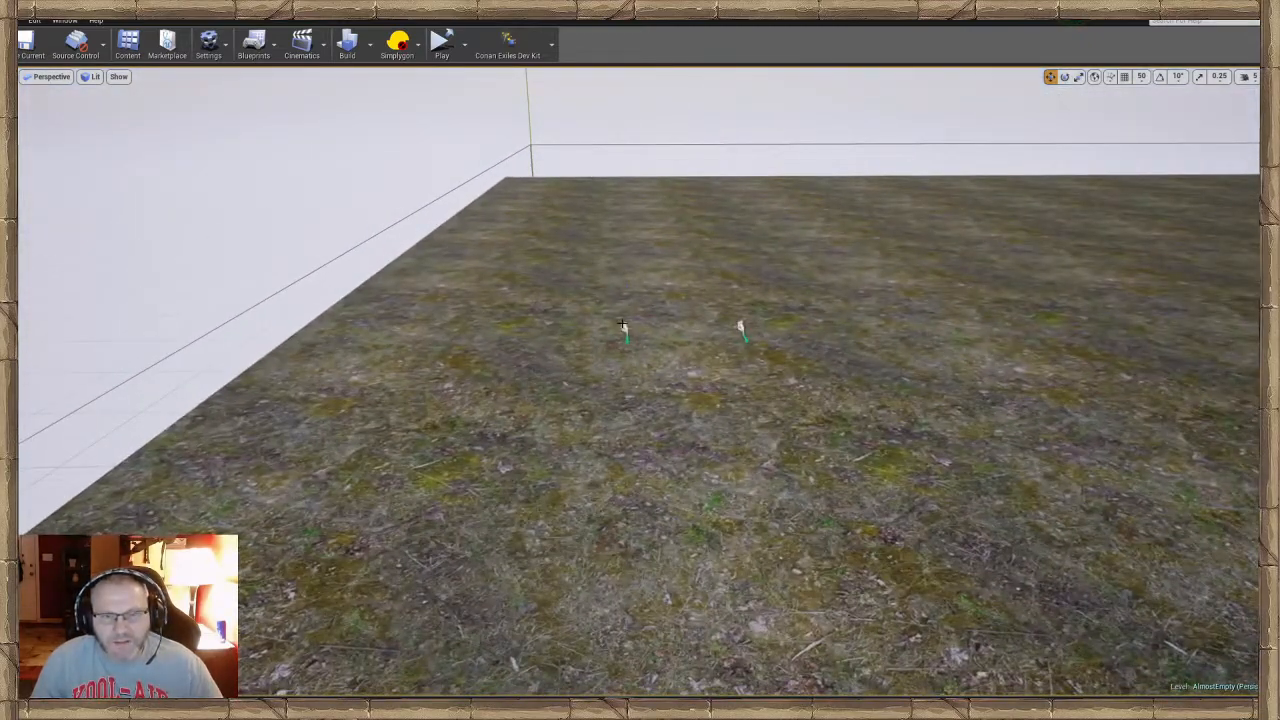
key("d")
right_click_drag(678, 344, 450, 340)
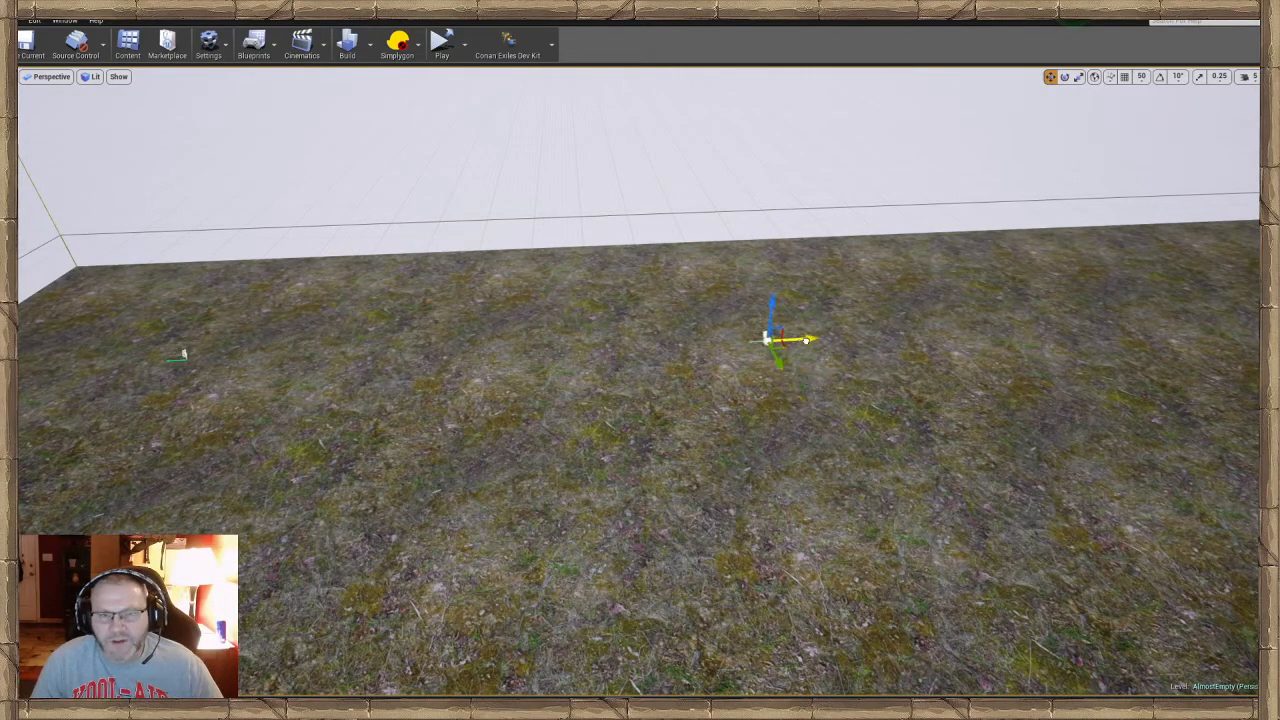
Compare the wildlife SpawnTable settings of the two manual spawn points, BP_ManualSpawnPoint_Tut_5 and BP_ManualSpawnPoint_Tut_6
left_click(65, 20)
mouse_move(86, 43)
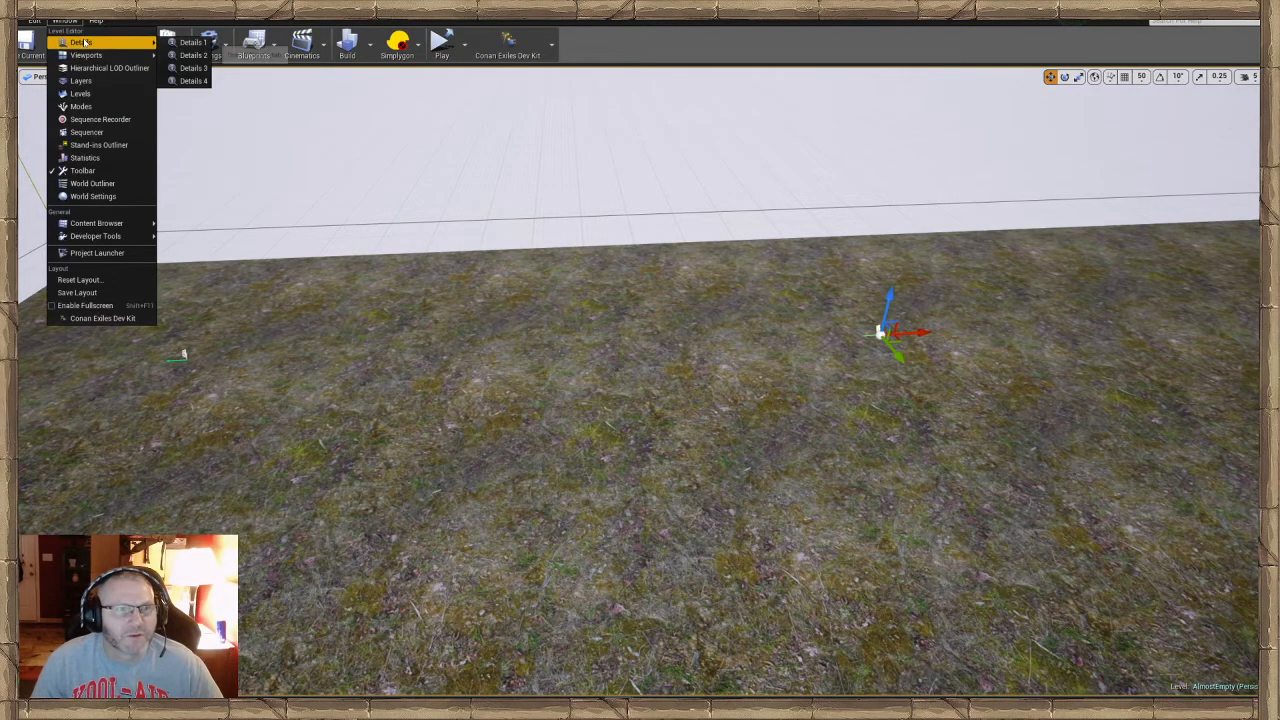
left_click(174, 44)
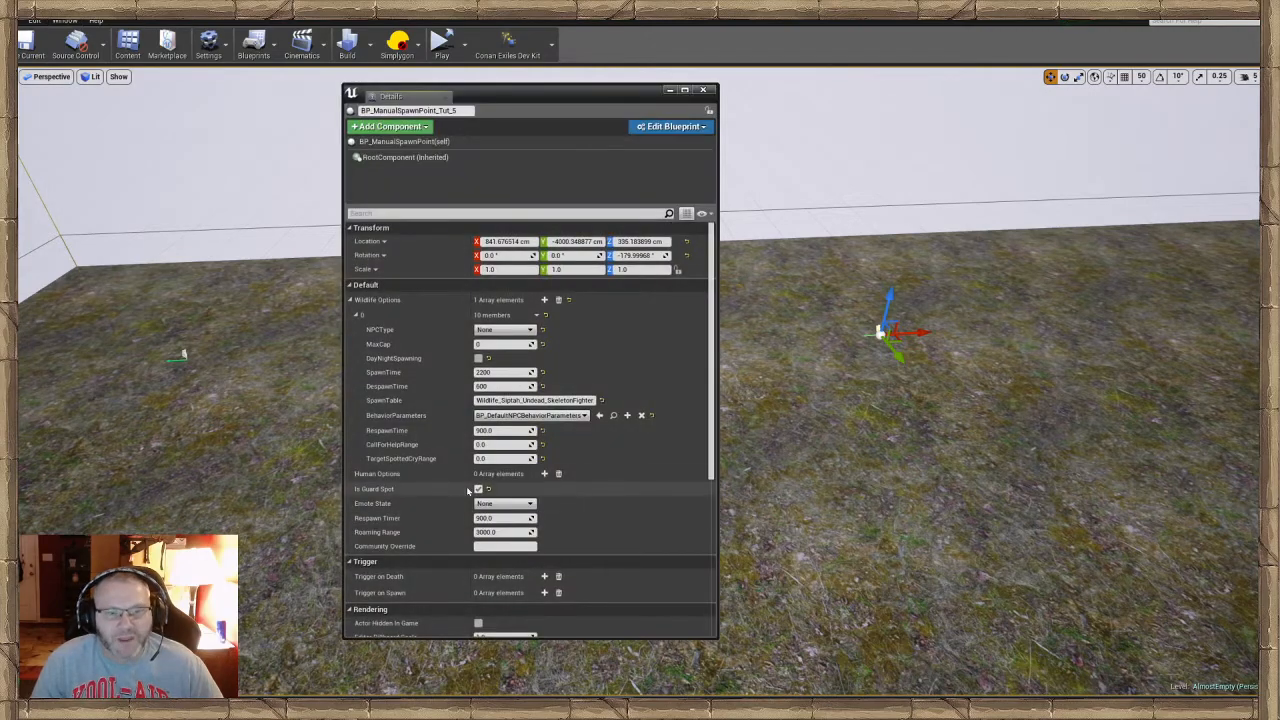
right_click_drag(855, 401, 635, 372)
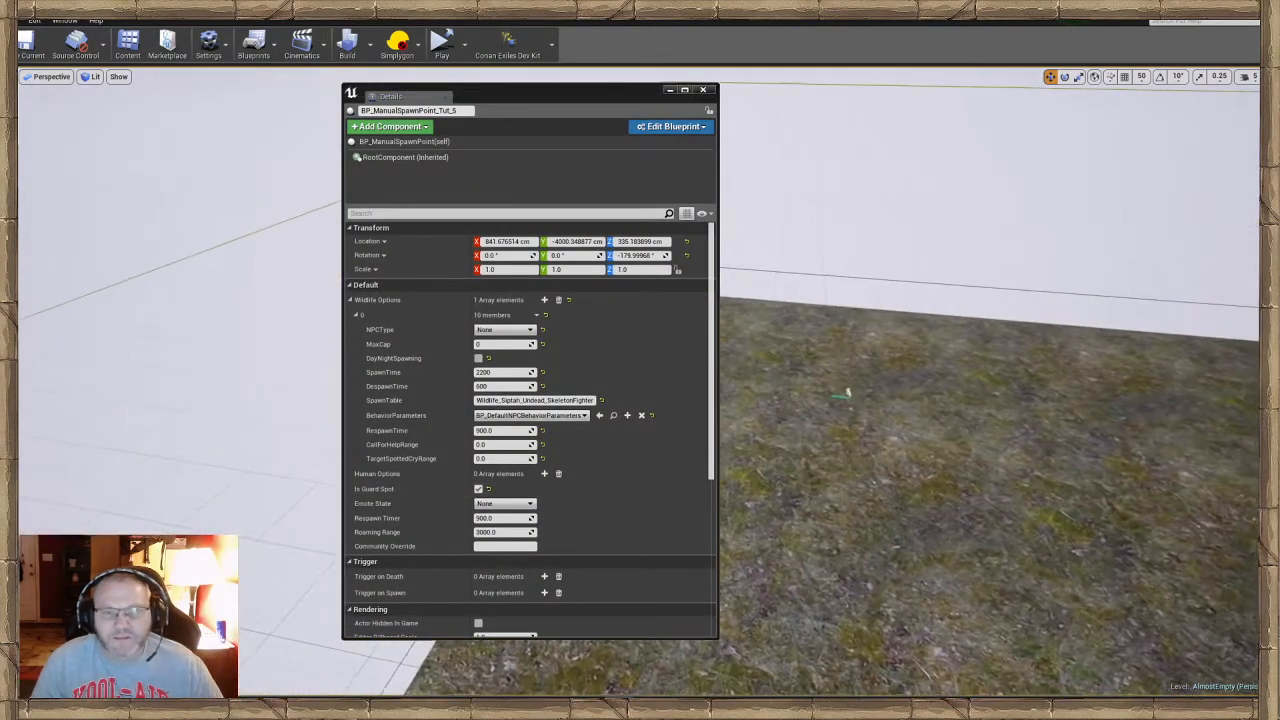
left_click(855, 394)
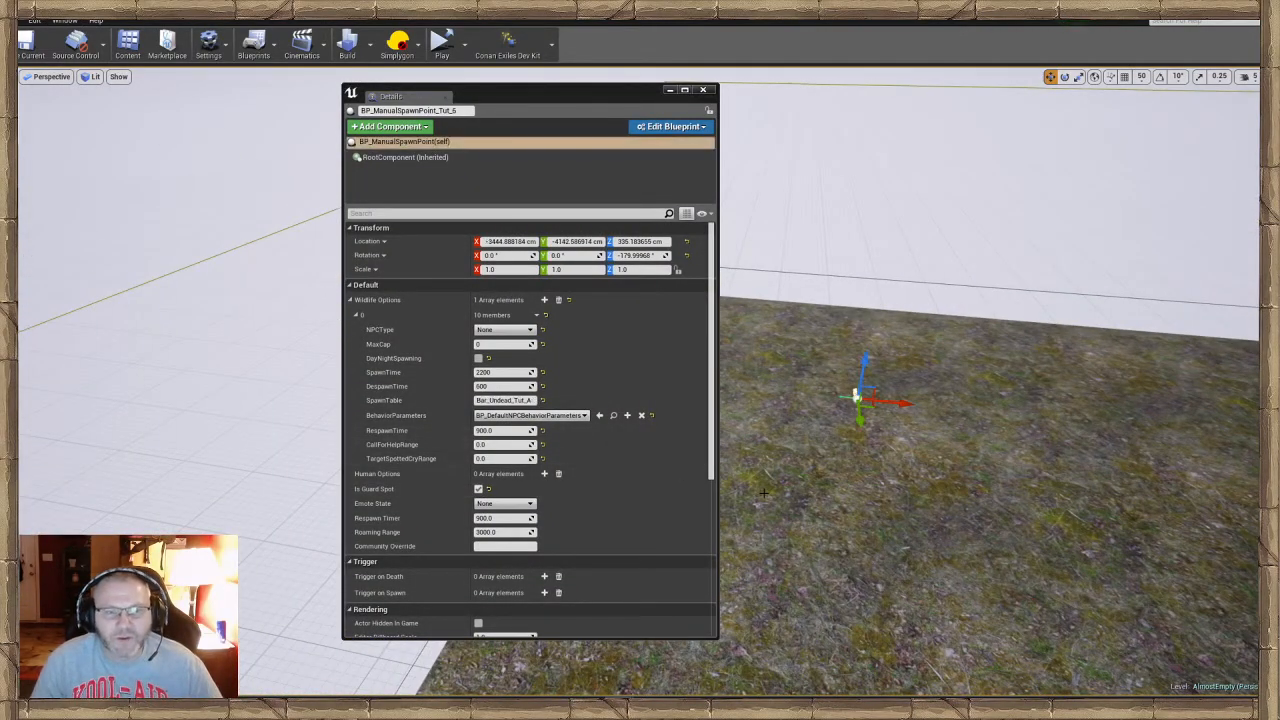
right_click_drag(764, 493, 791, 452)
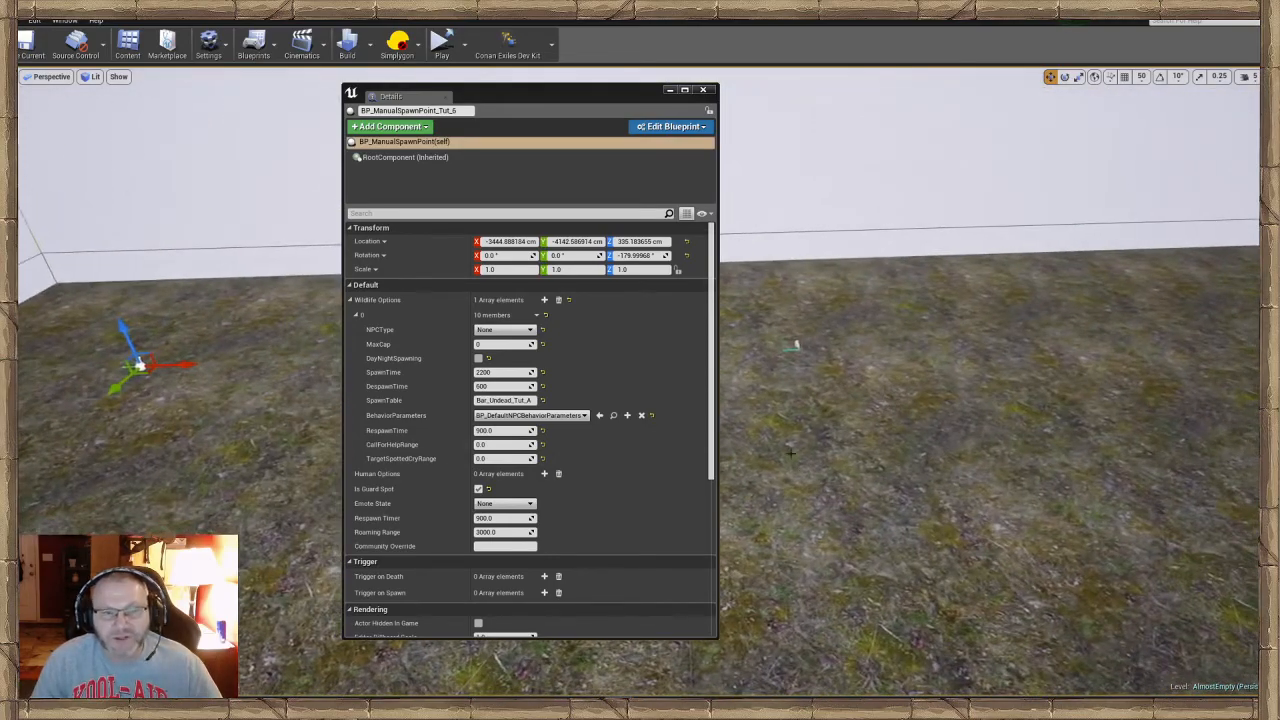
left_click(670, 92)
right_click_drag(640, 380, 665, 286)
key("w")
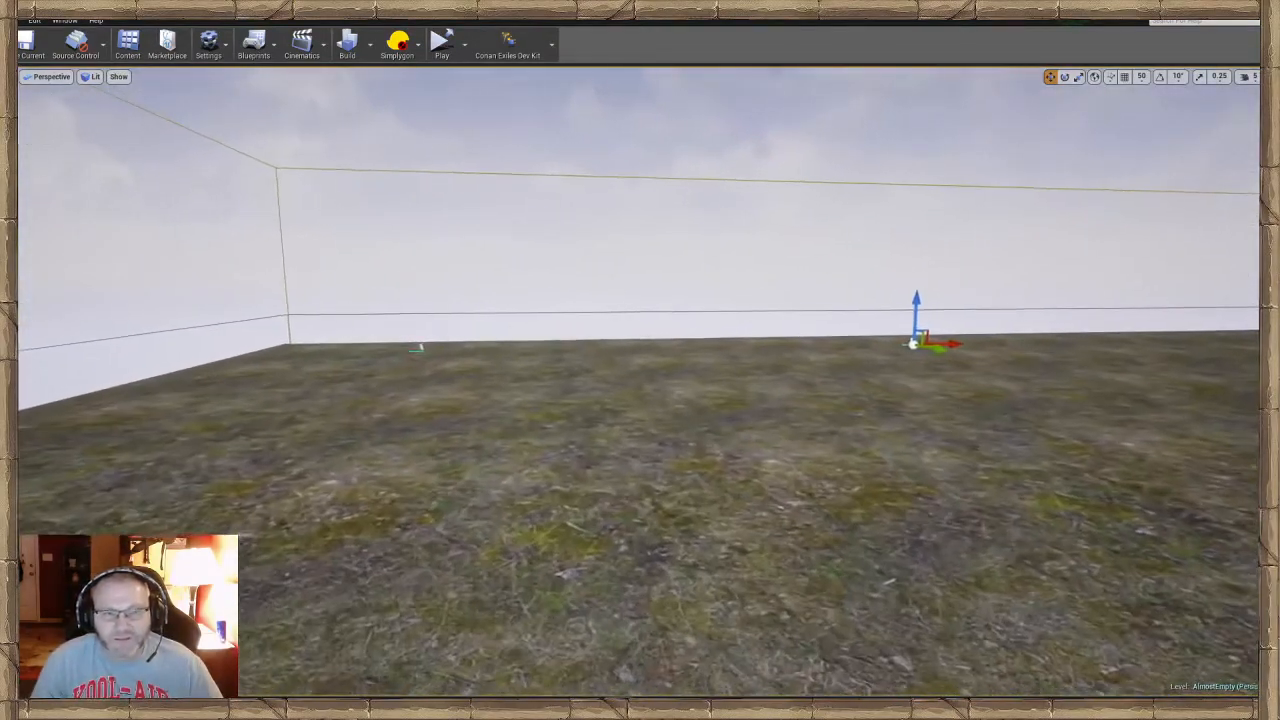
Show the Mods folder in the content browser without the "spawn" search and the Data Table filter
left_click(132, 57)
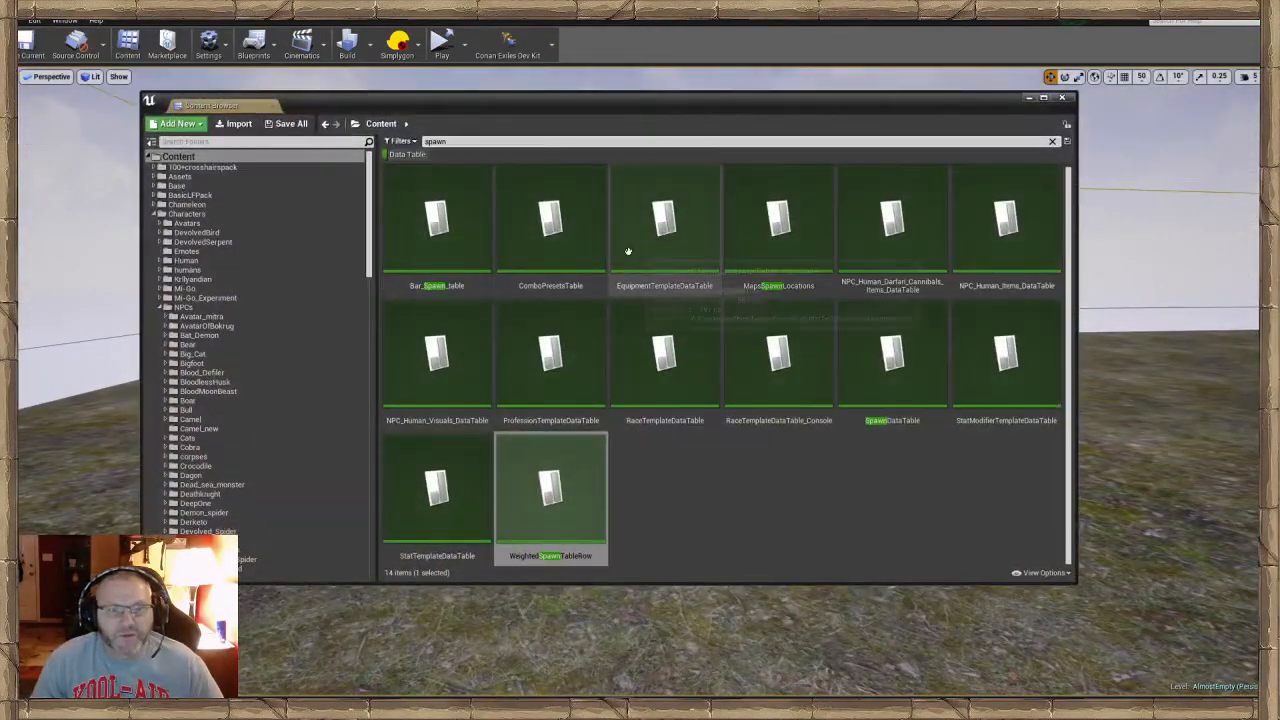
left_click(153, 214)
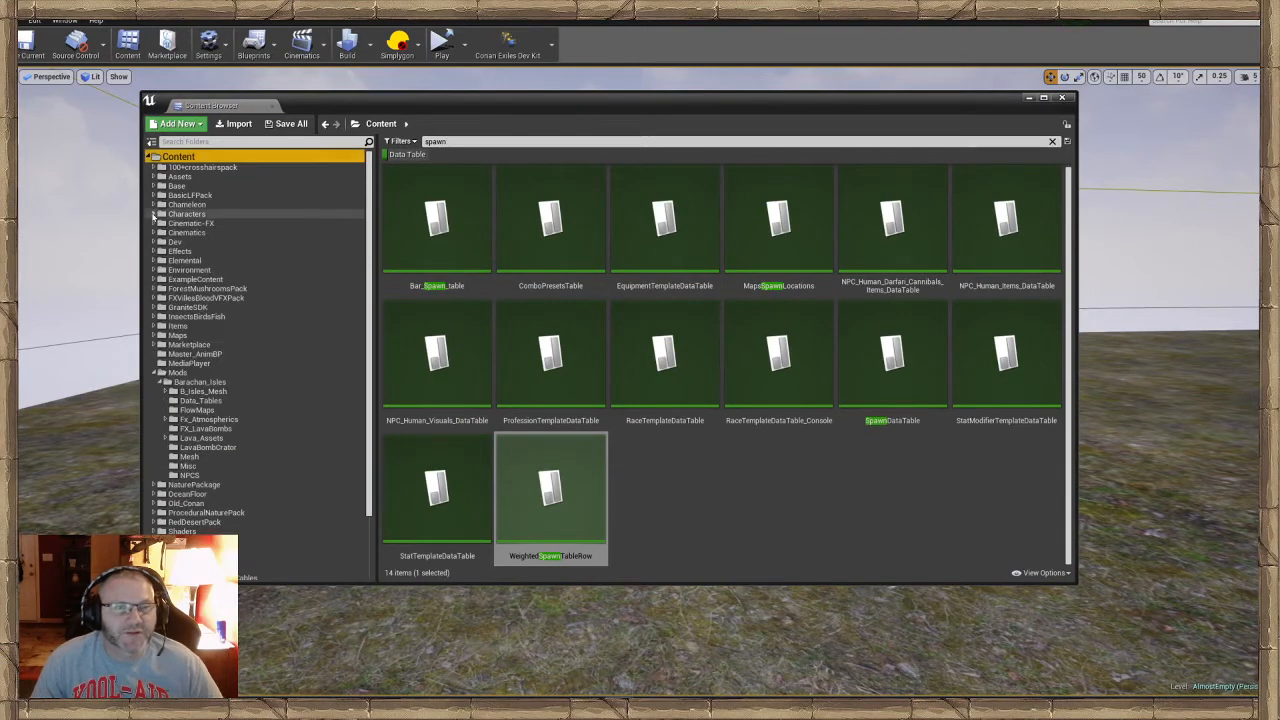
left_click(198, 383)
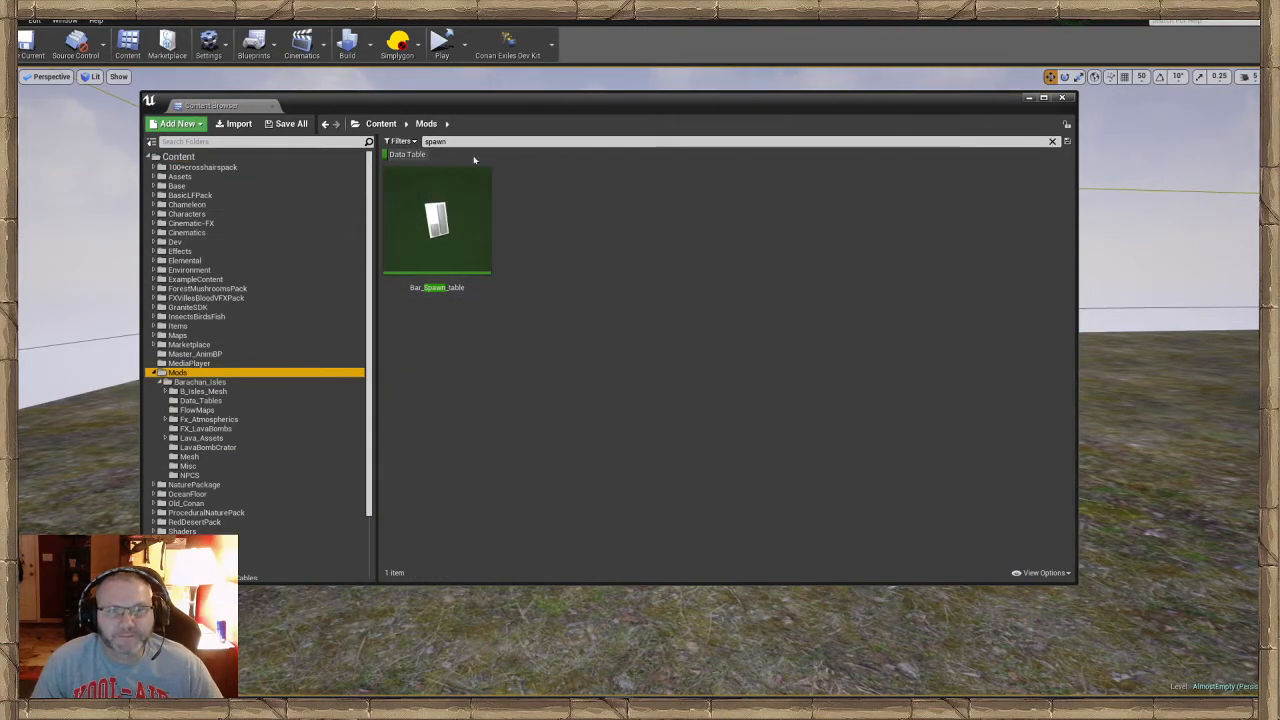
left_click(1052, 141)
left_click(416, 156)
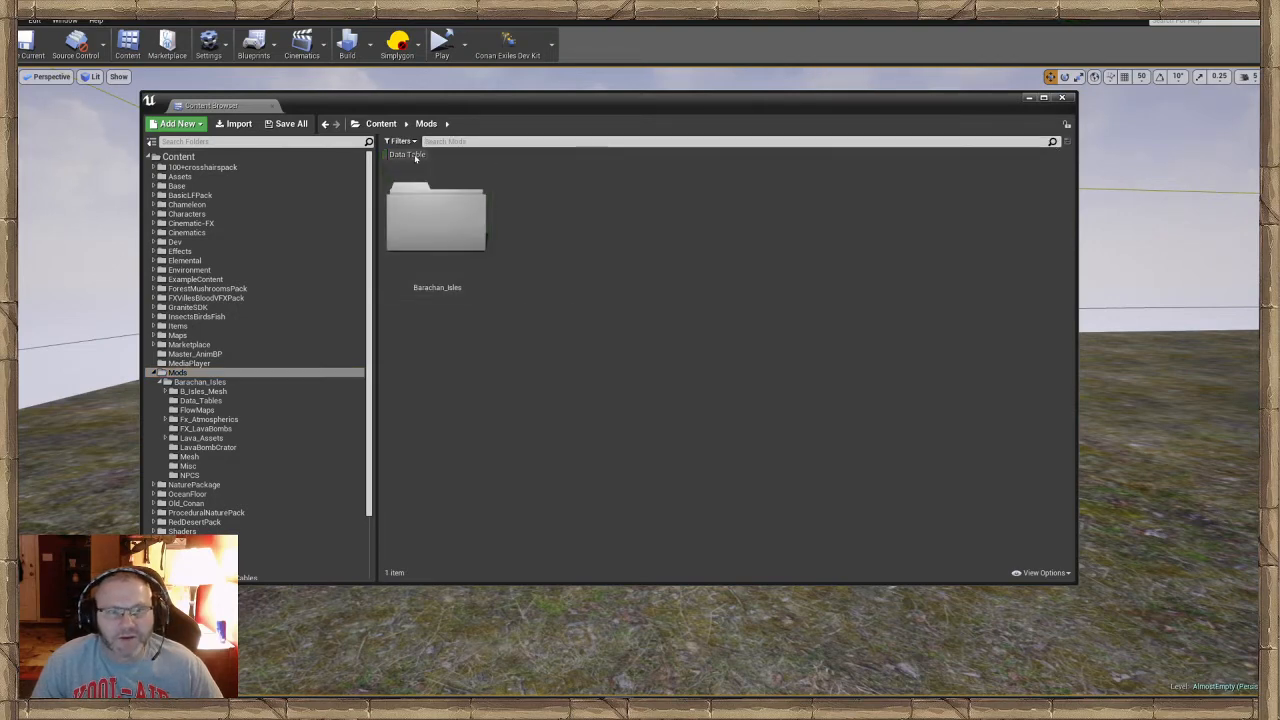
Open Mod_Cont_BarChan from the Barachan_Isles folder and review the chain of Merge Data Tables nodes in Mod Data Table Operations
double_click(436, 218)
double_click(898, 352)
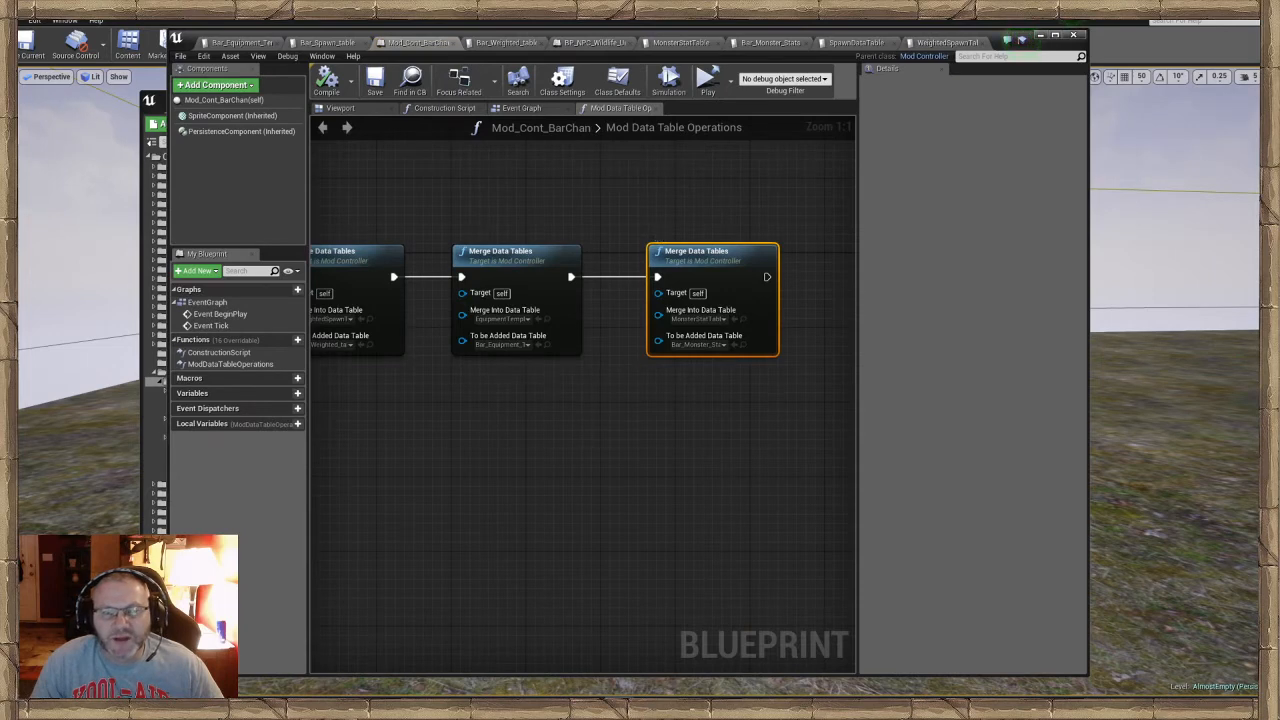
scroll(723, 449, "down", 2)
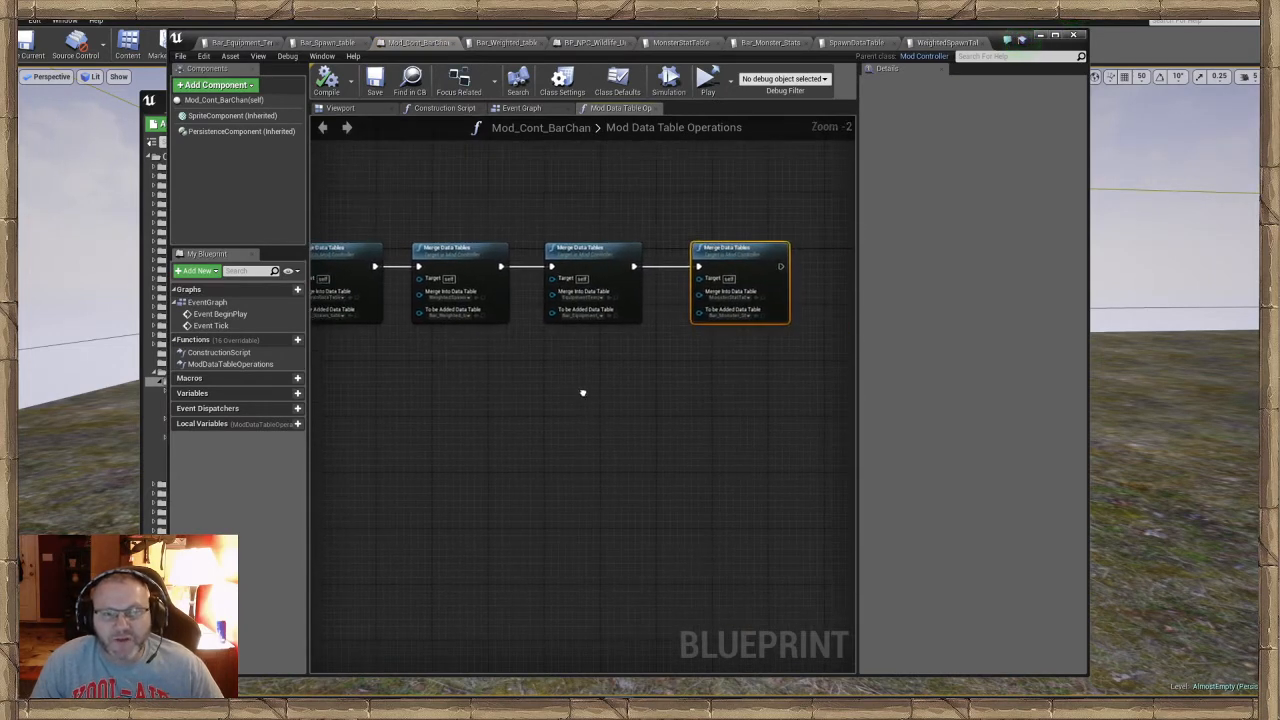
scroll(610, 401, "down", 2)
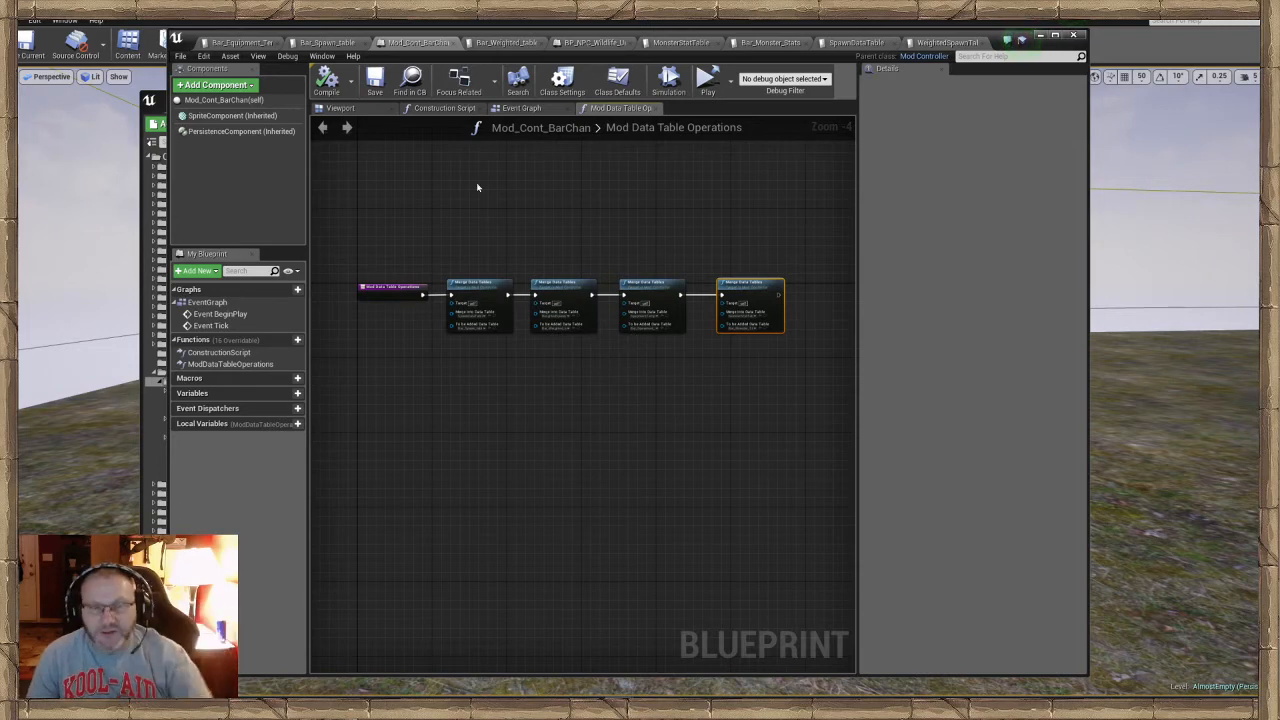
left_click(1041, 37)
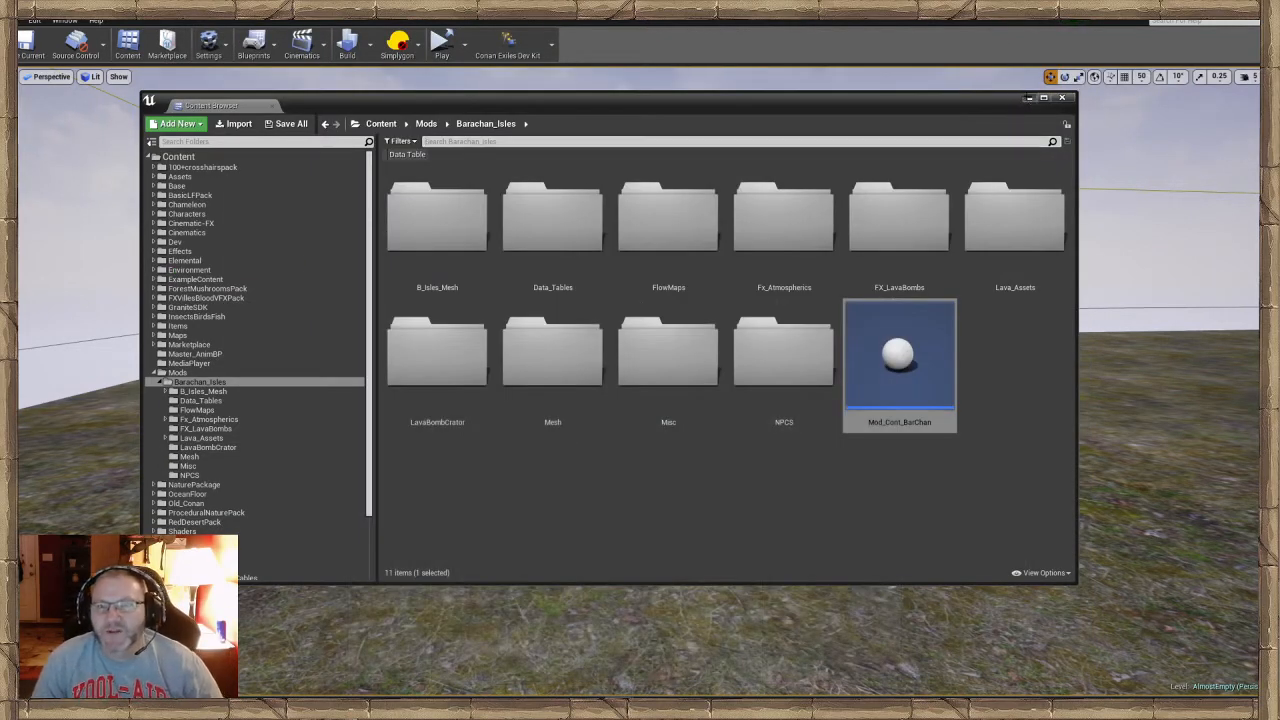
Start a play test from the open ground near the spawn points and activate the Cloak and God cheats
left_click(1029, 98)
right_click_drag(800, 360, 700, 475)
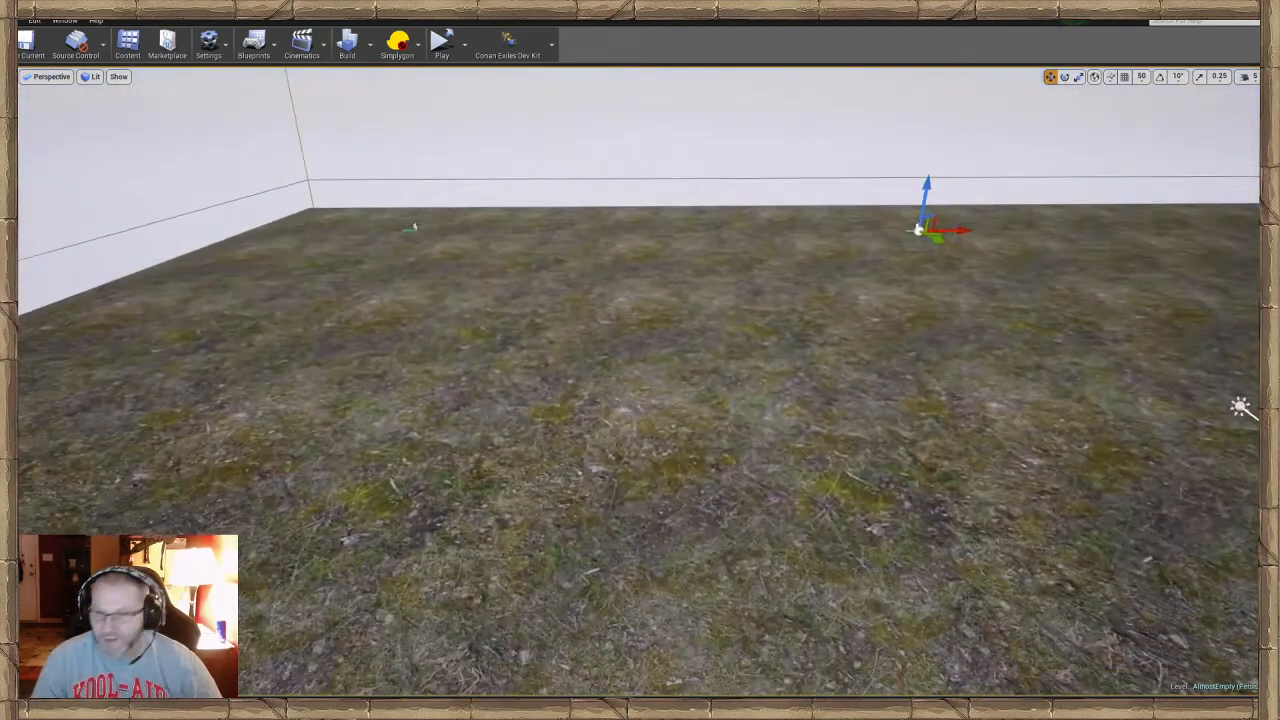
right_click(622, 507)
left_click(662, 470)
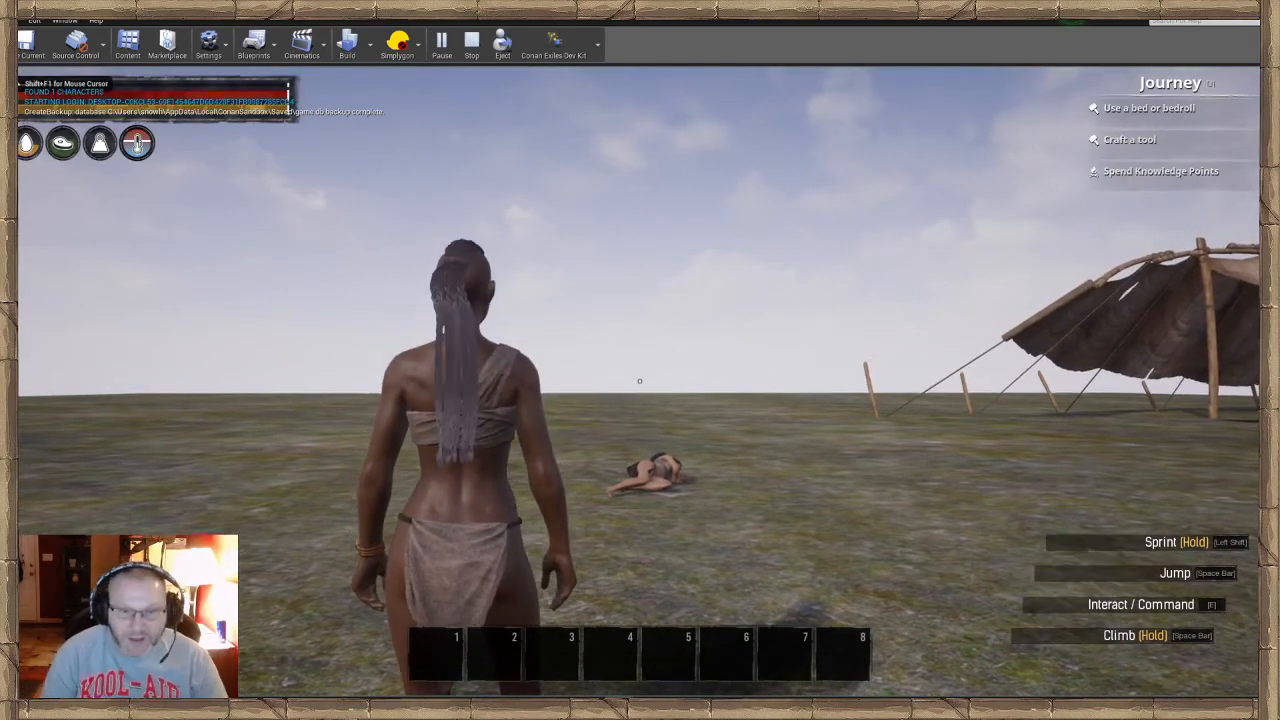
key("ctrl+shift+c")
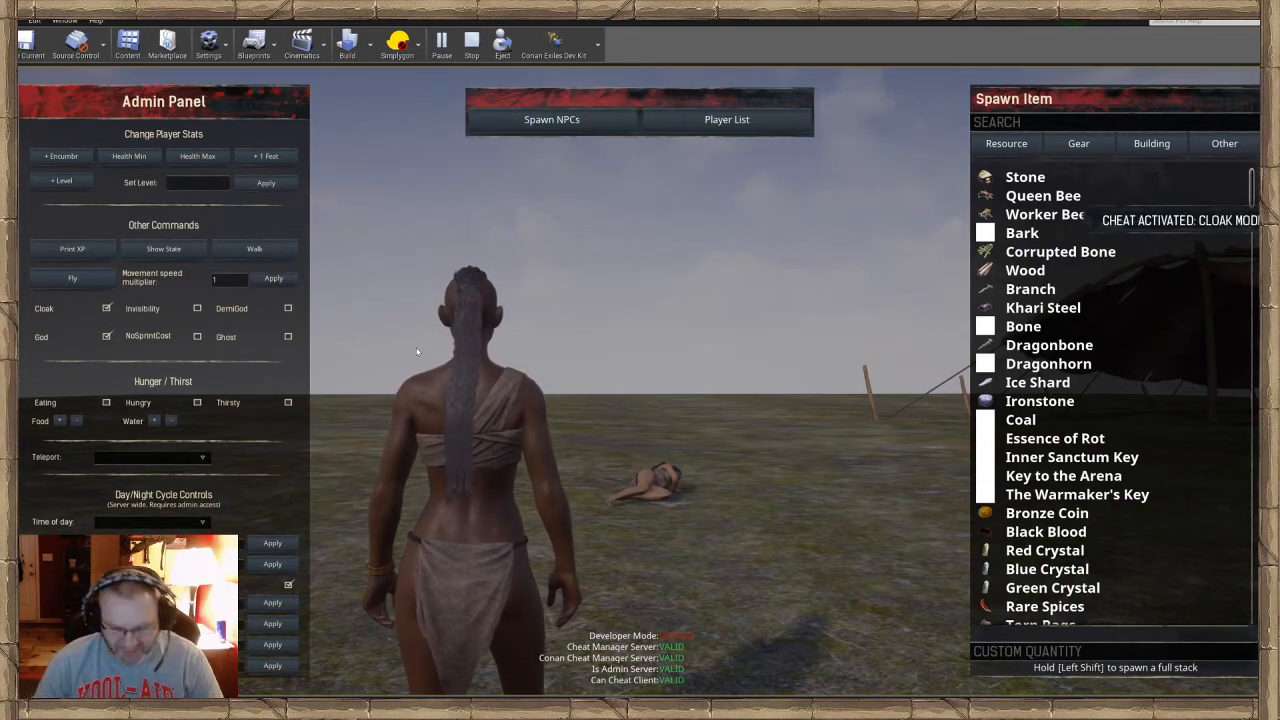
key("ctrl+shift+c")
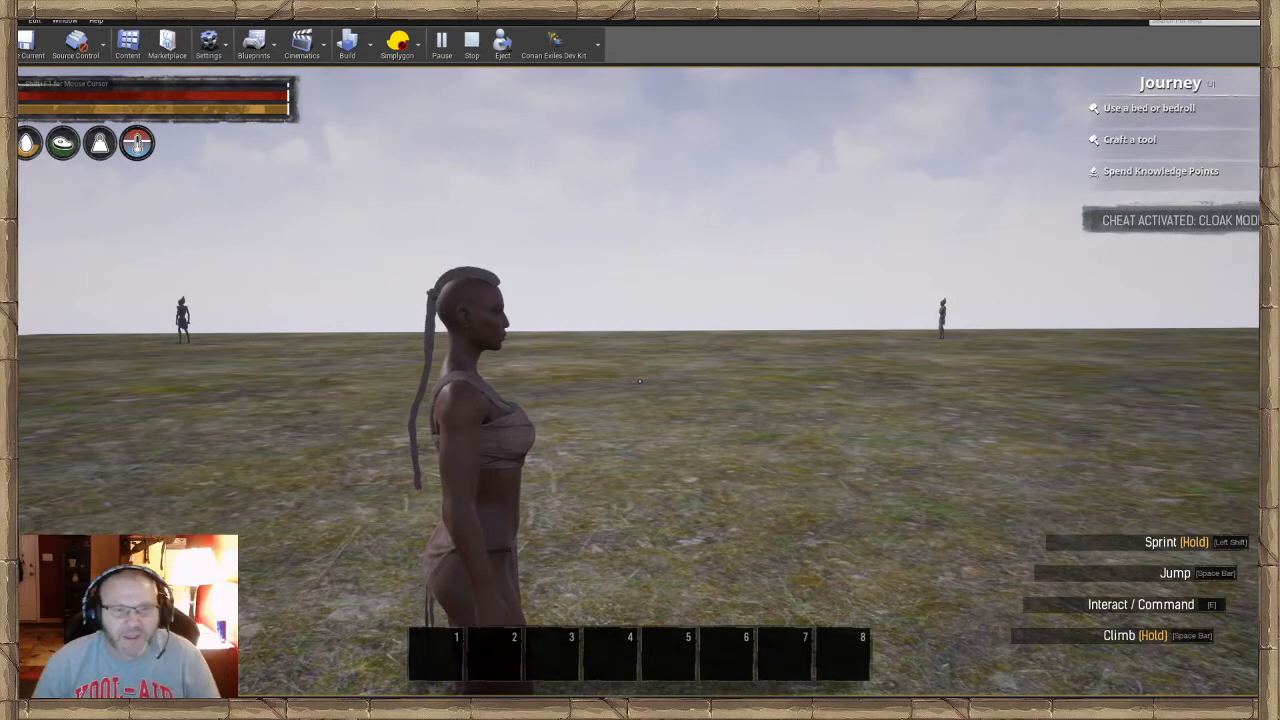
Search the admin item spawner for "sword" among Gear items and spawn a sword for the character
key("ctrl+shift+c")
left_click(989, 123)
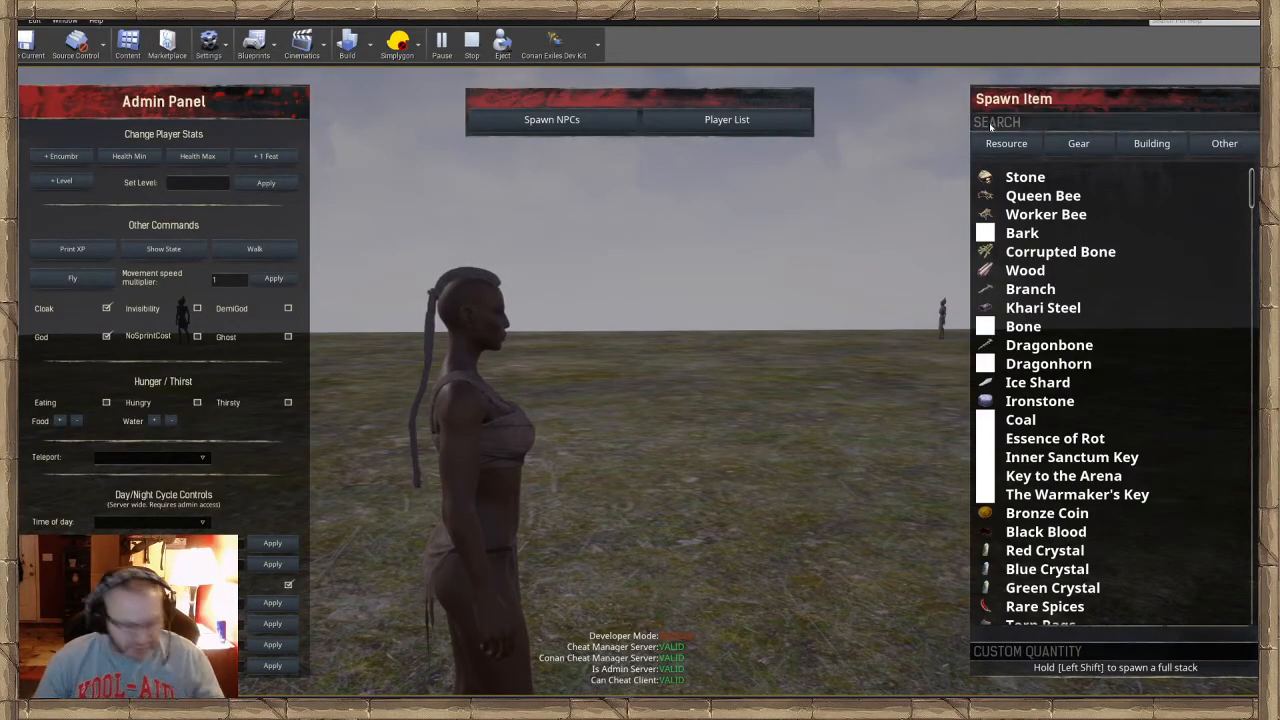
type("sword")
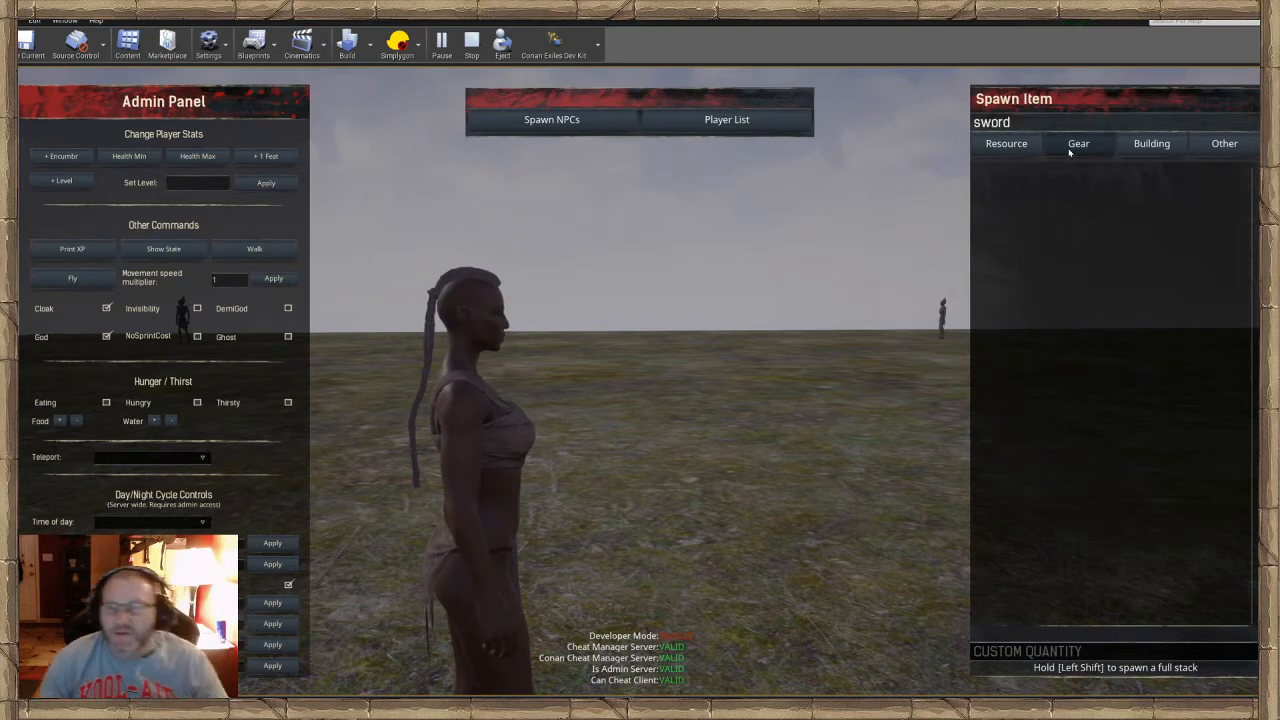
left_click(1071, 150)
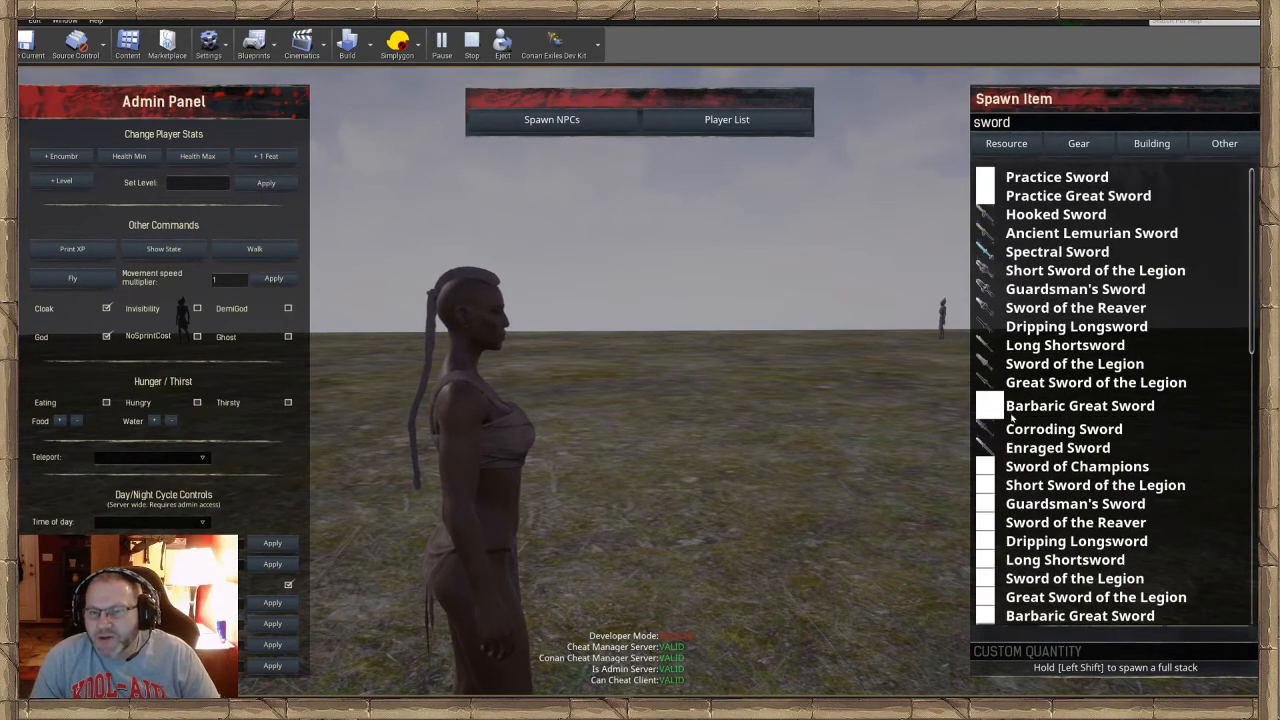
scroll(1012, 425, "down", 3)
scroll(1012, 425, "down", 10)
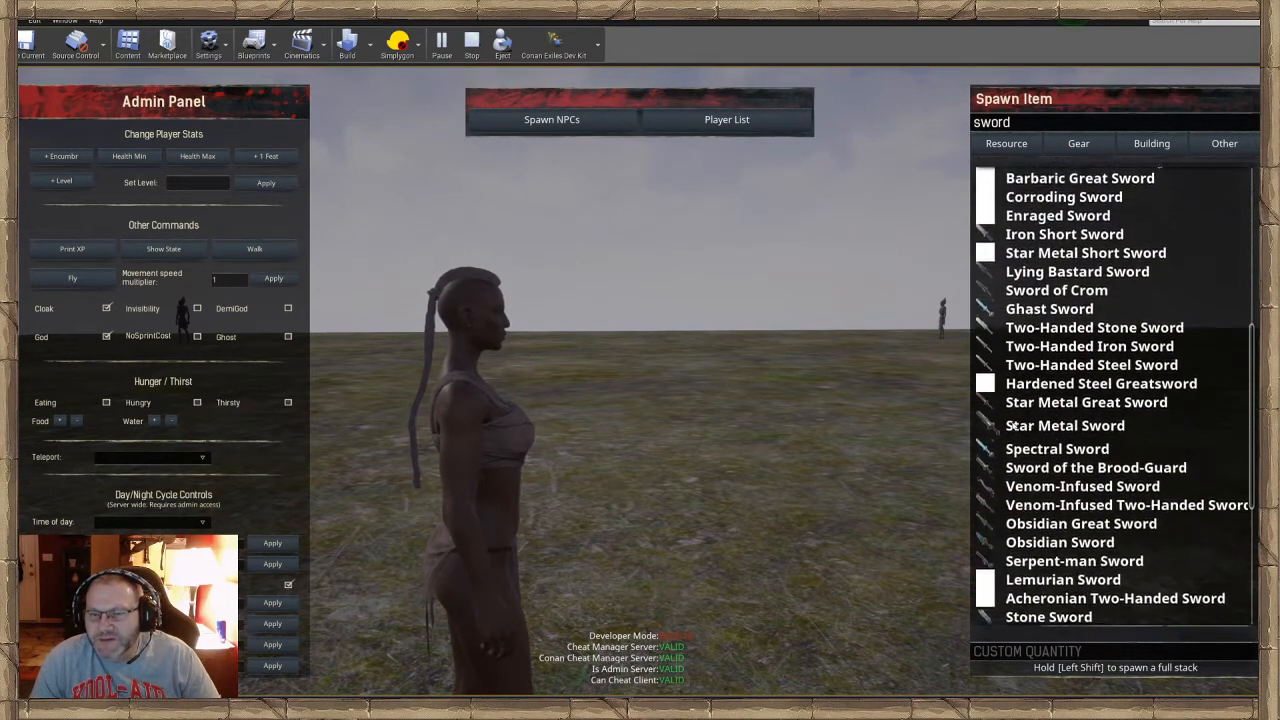
scroll(1027, 477, "down", 2)
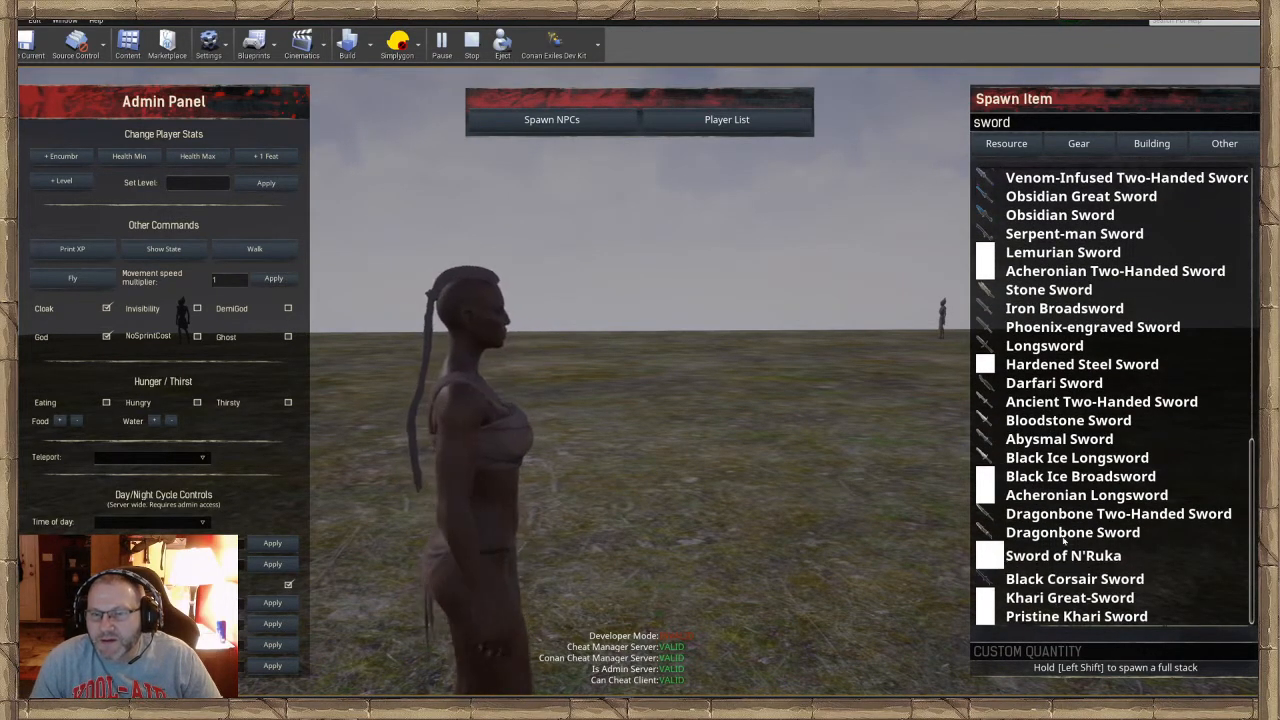
scroll(1065, 525, "up", 2)
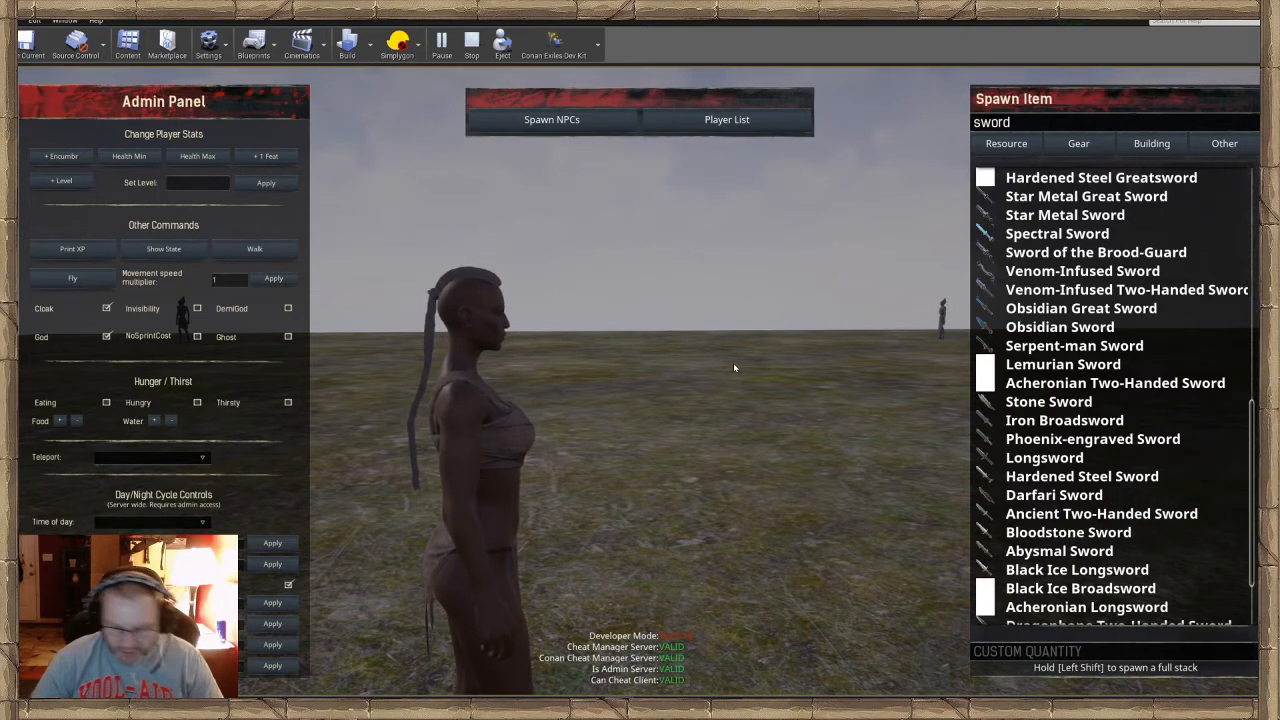
key("Escape")
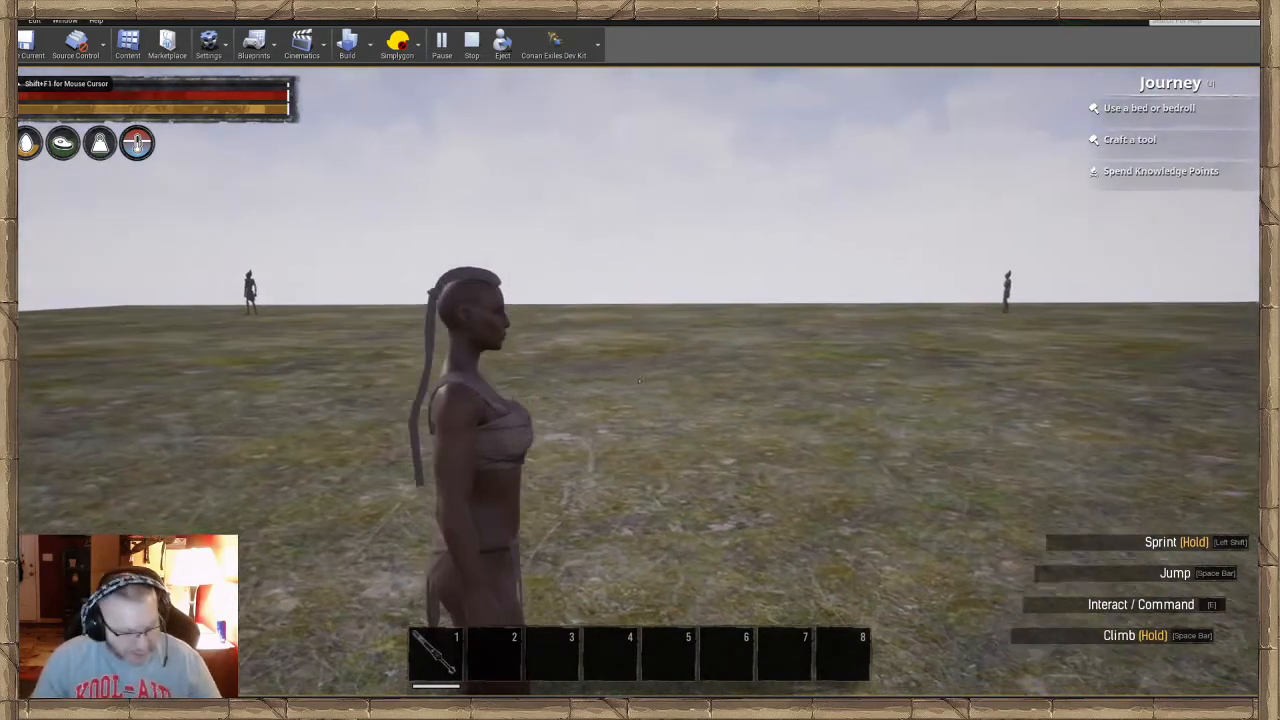
Equip the sword from the first hotbar slot and run up to the nearest undead NPC
key("1")
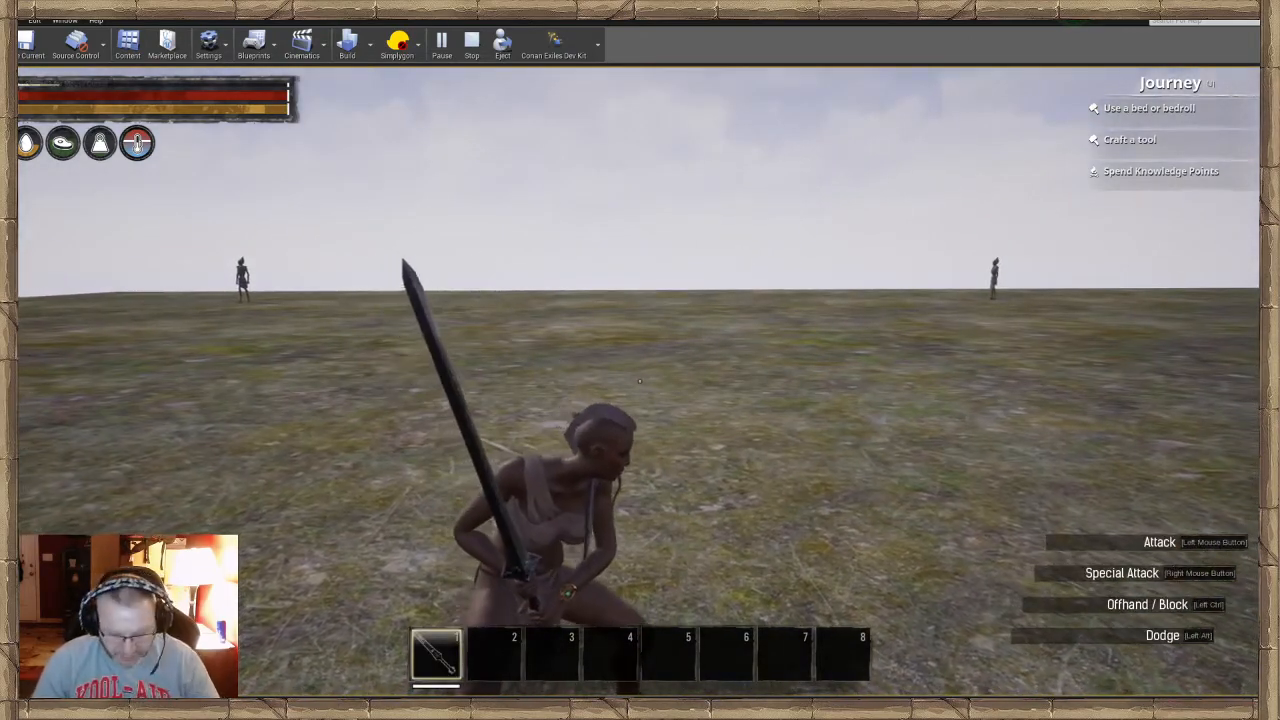
key("w")
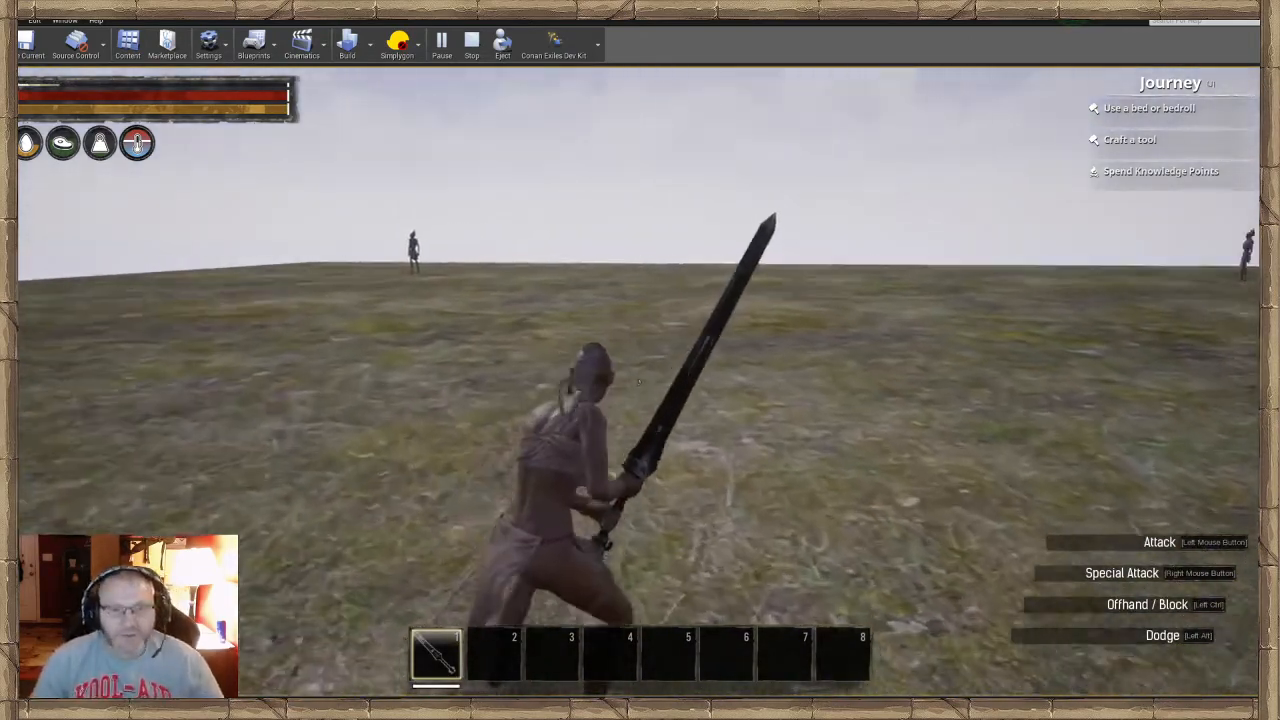
key("shift+w")
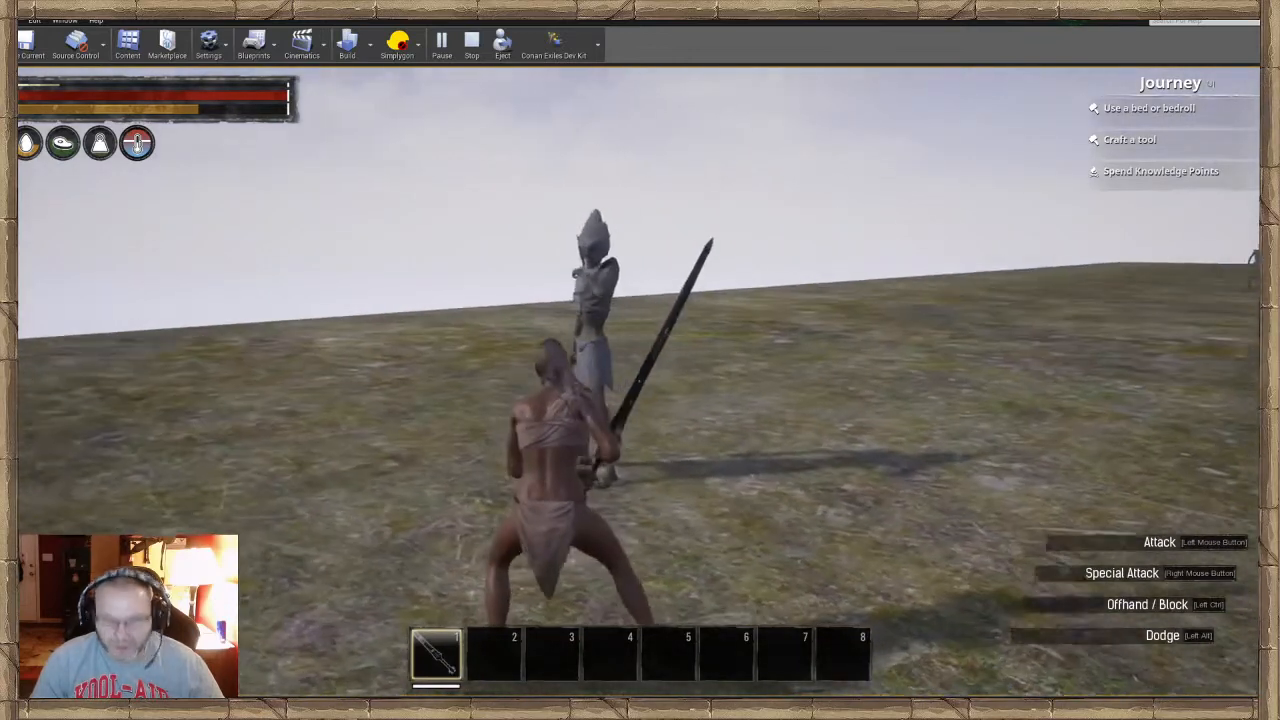
Deactivate the Cloak cheat and fight the nearest undead NPC with the sword until it is dead
key("ctrl+shift+c")
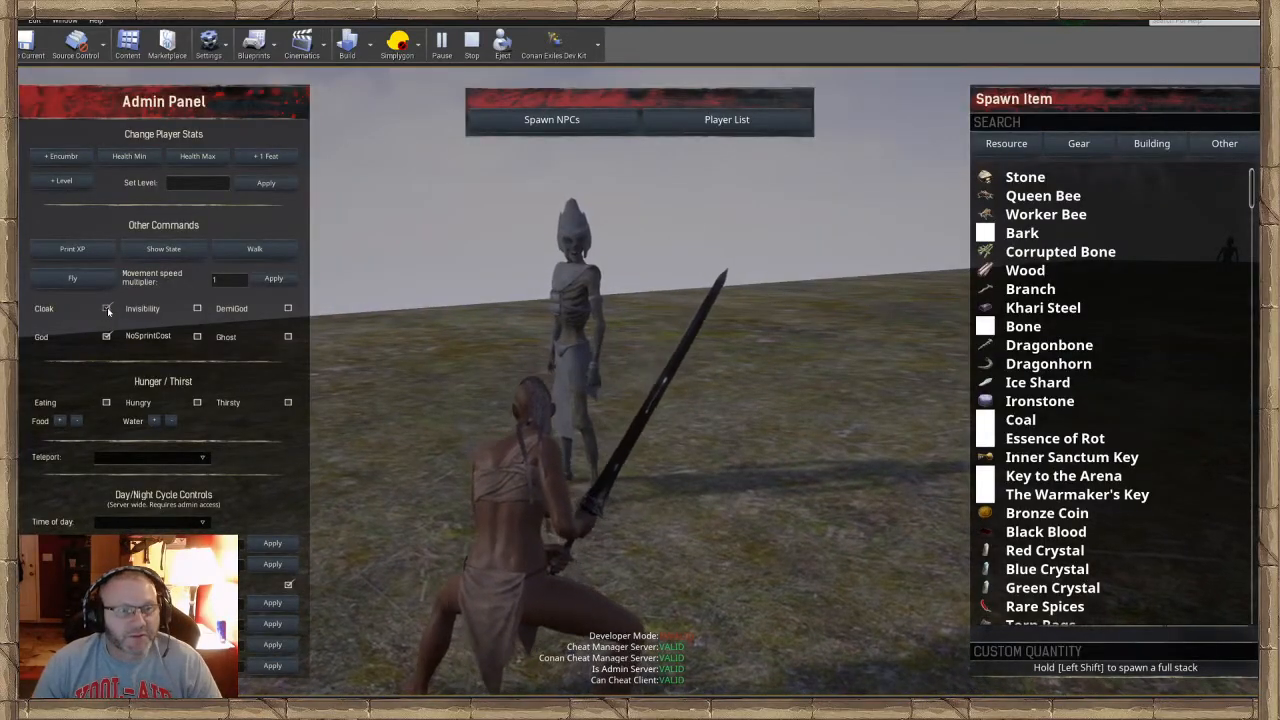
key("ctrl+shift+c")
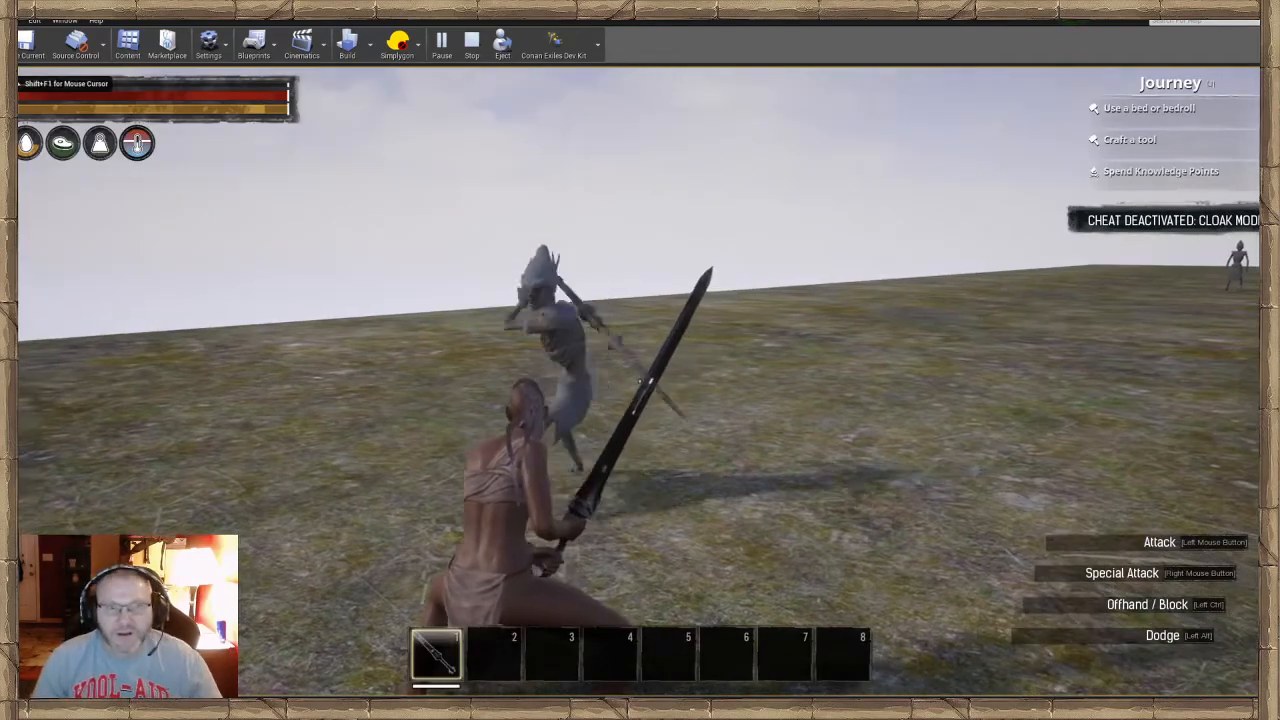
left_click(640, 381)
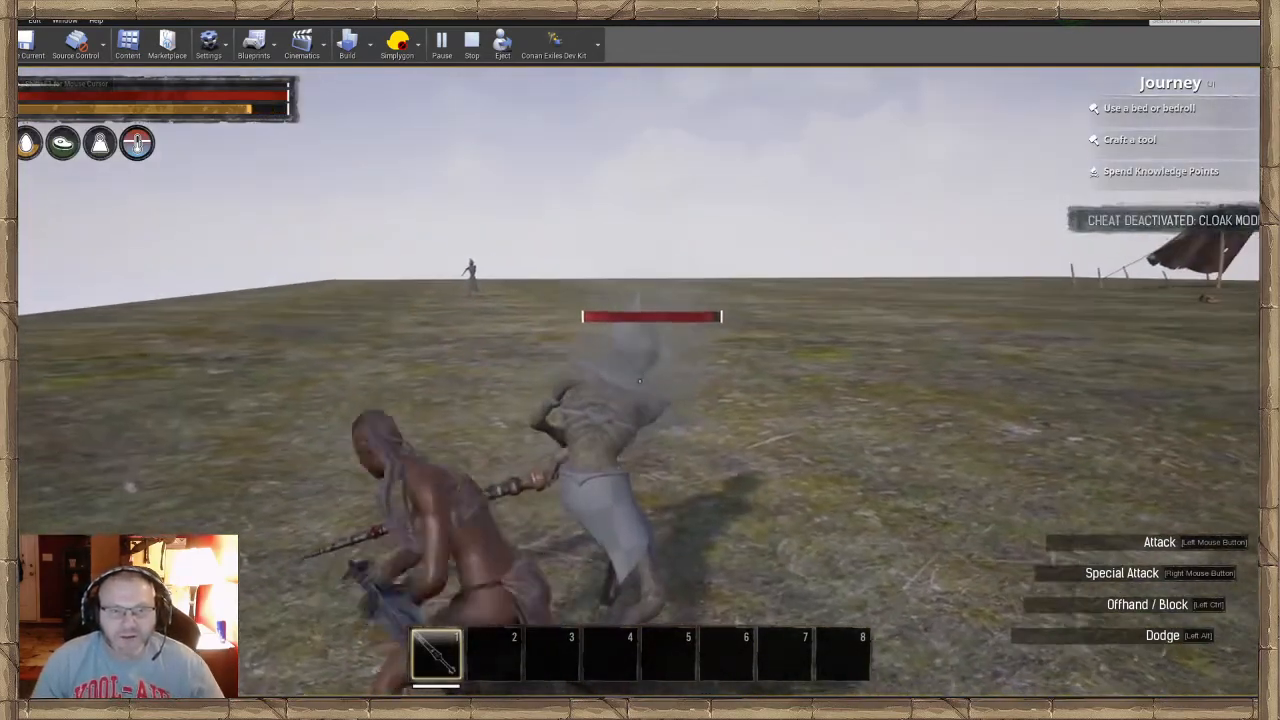
left_click(640, 381)
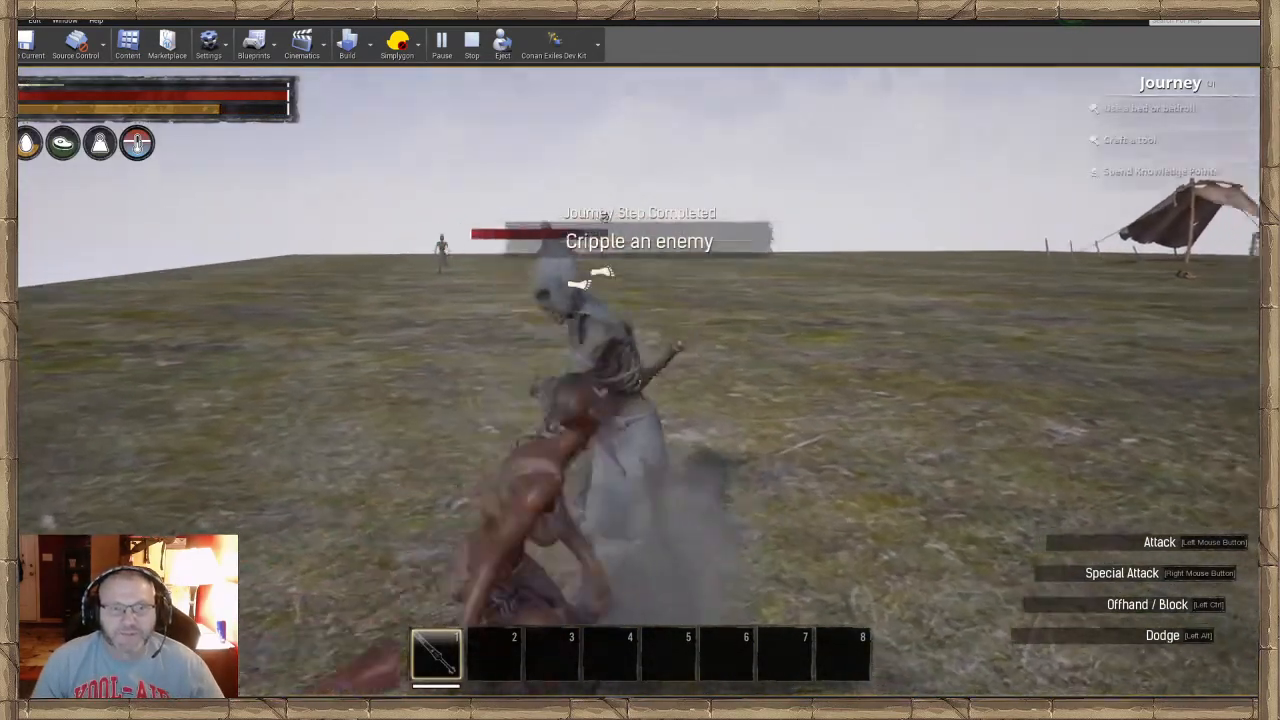
left_click(640, 381)
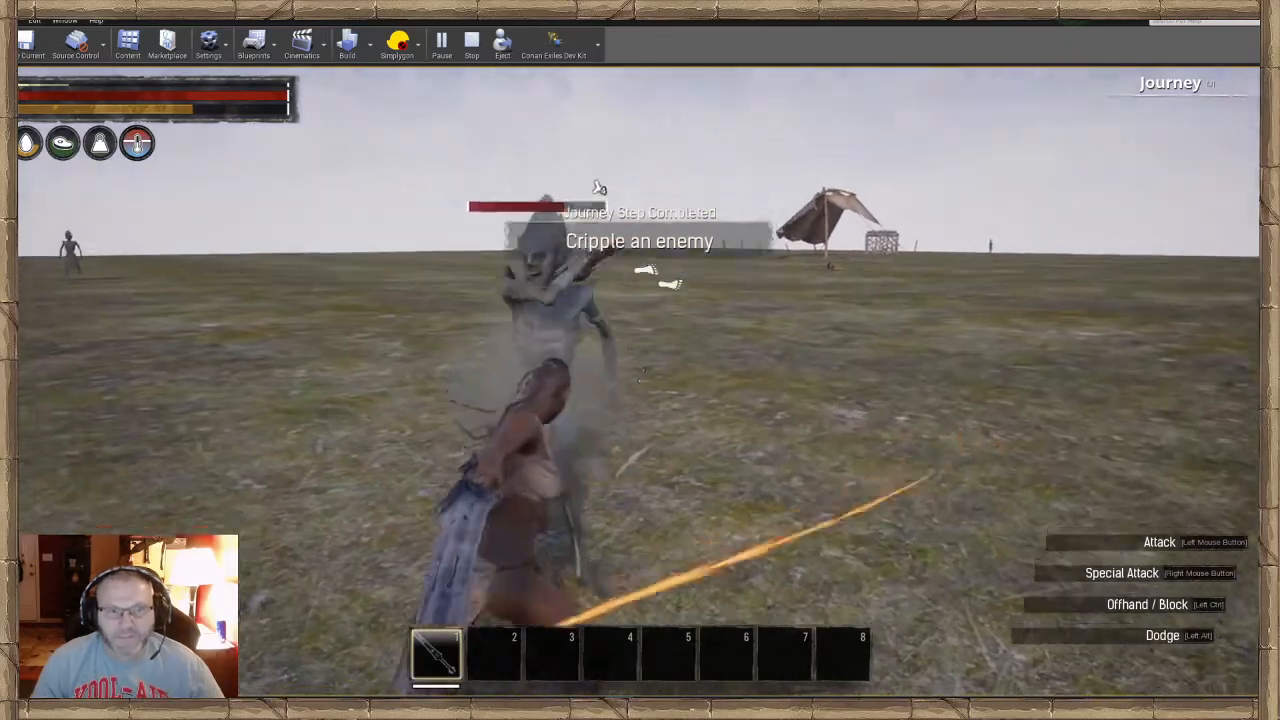
left_click(640, 381)
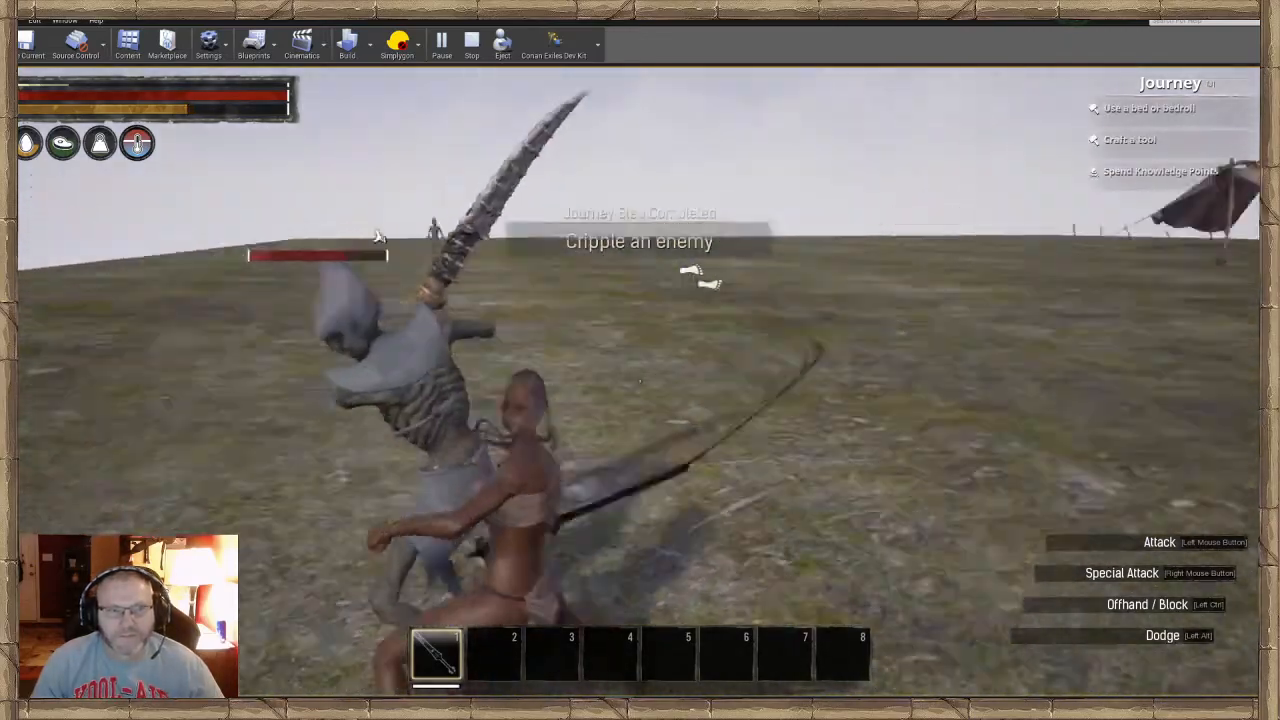
left_click(640, 381)
left_click(640, 381)
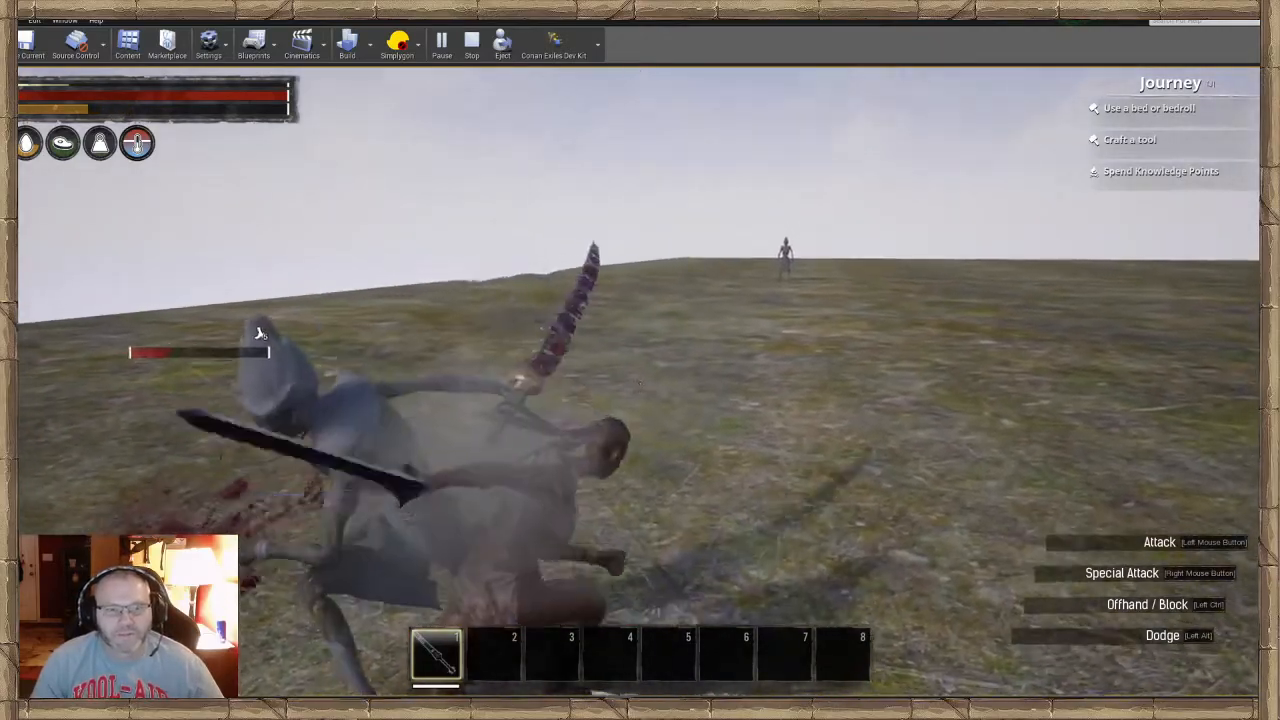
left_click(640, 381)
left_click(640, 381)
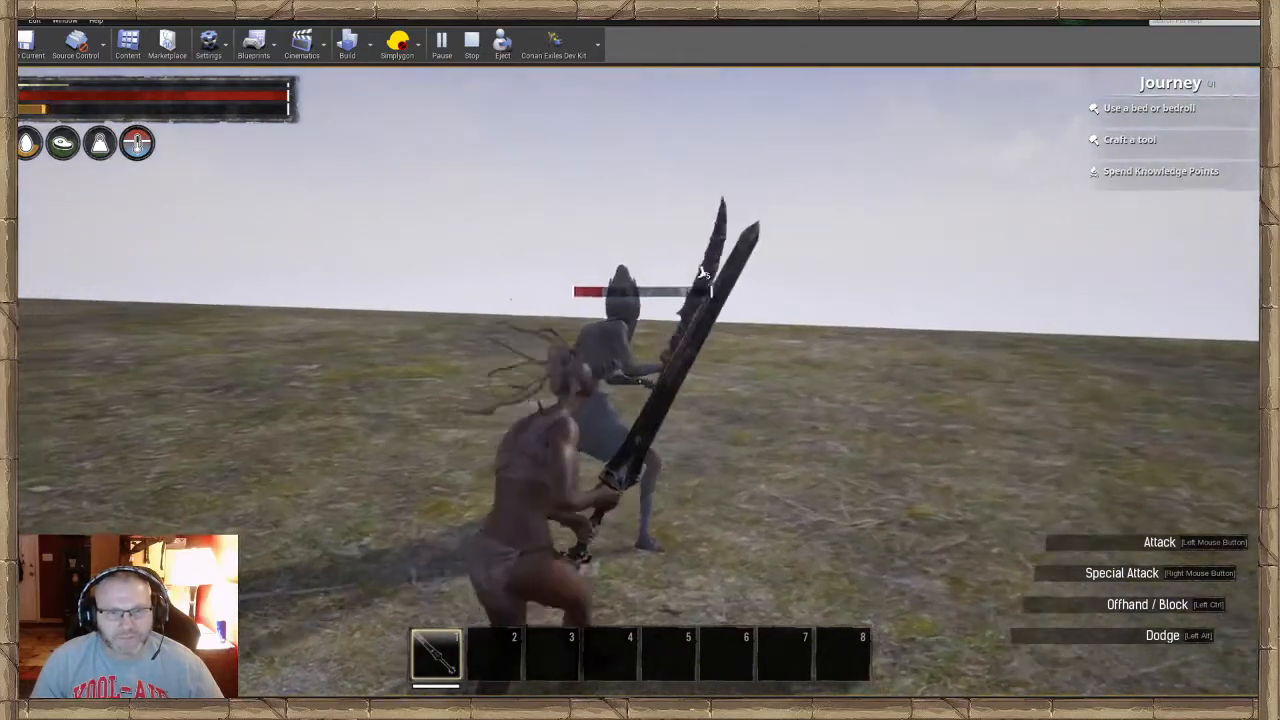
left_click(640, 381)
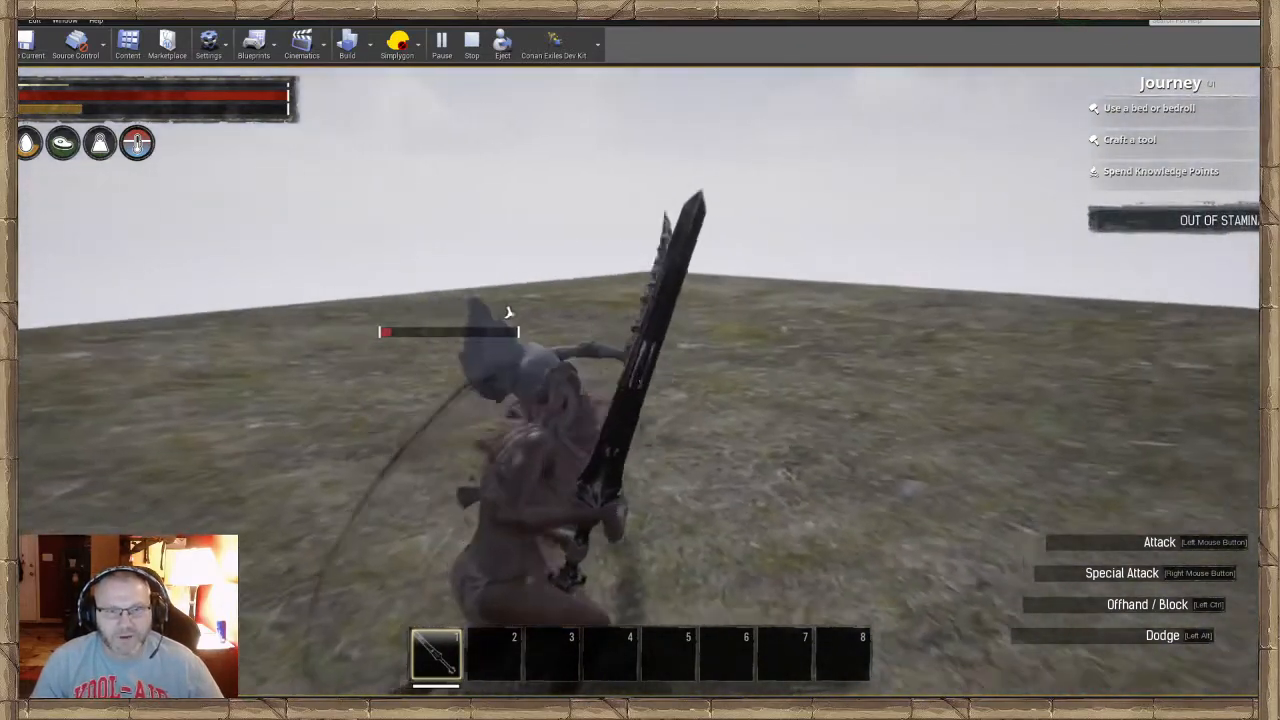
left_click(660, 250)
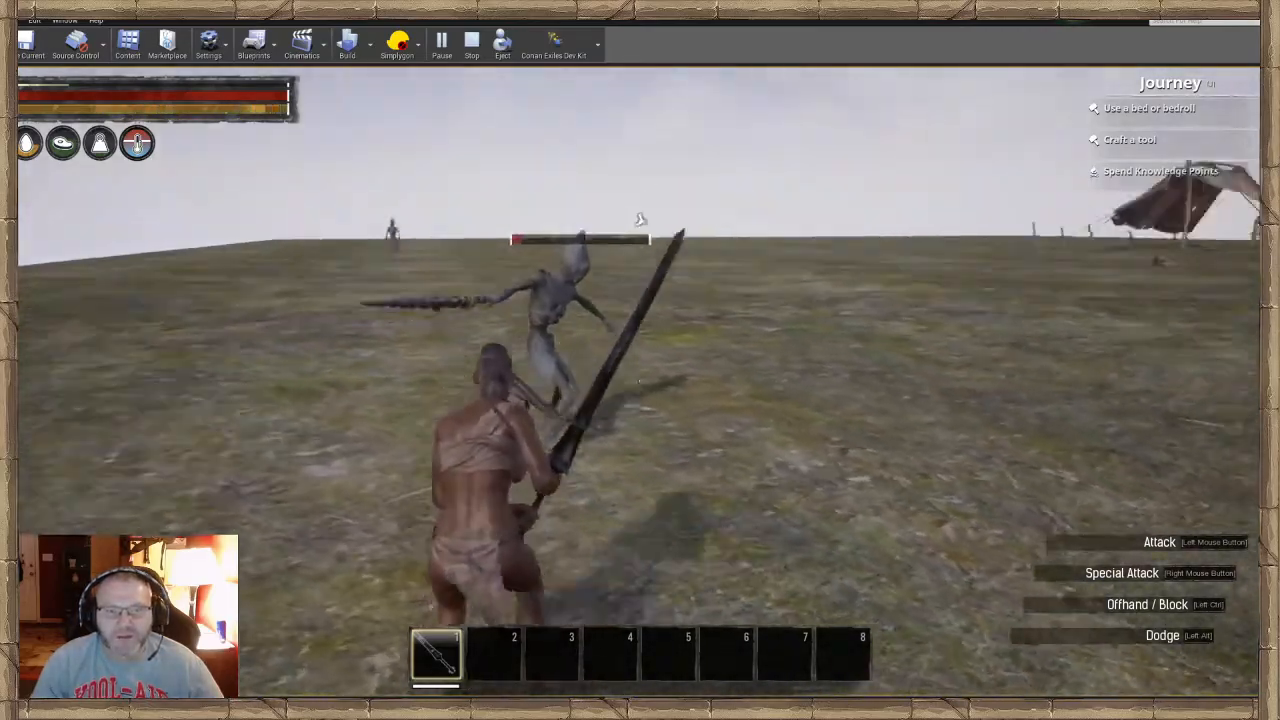
left_click(640, 381)
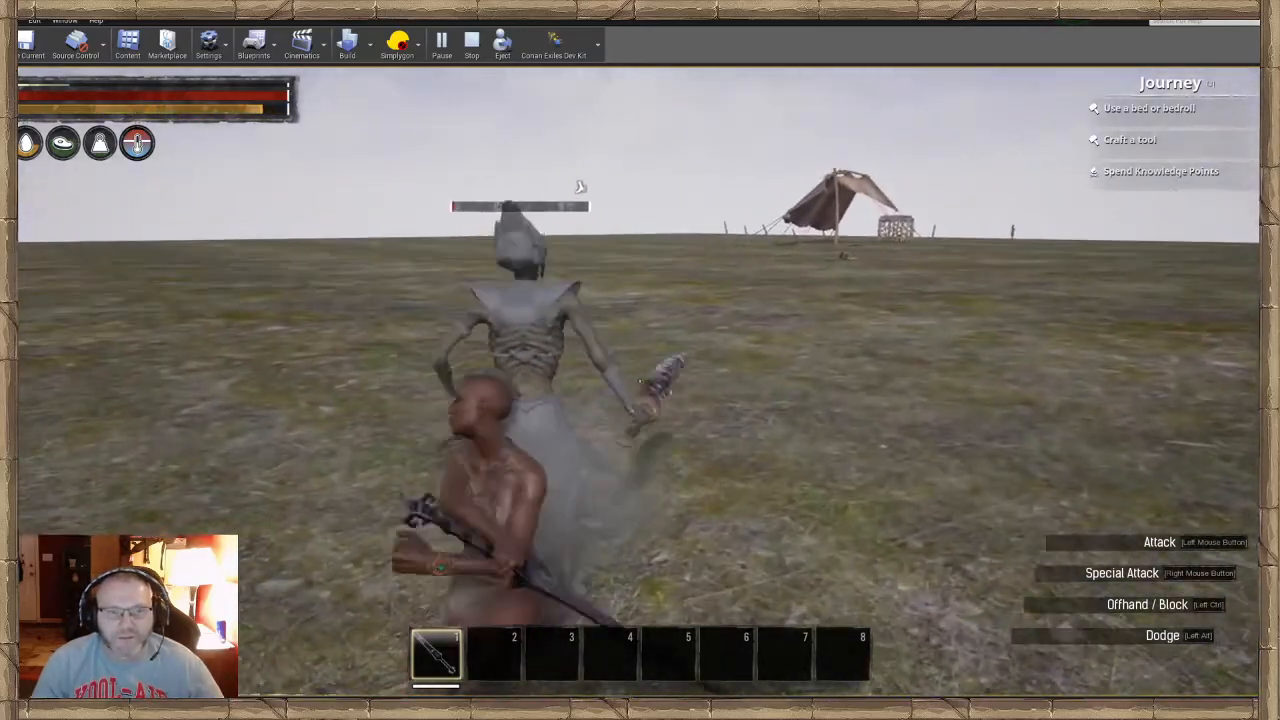
left_click(640, 381)
left_click(640, 381)
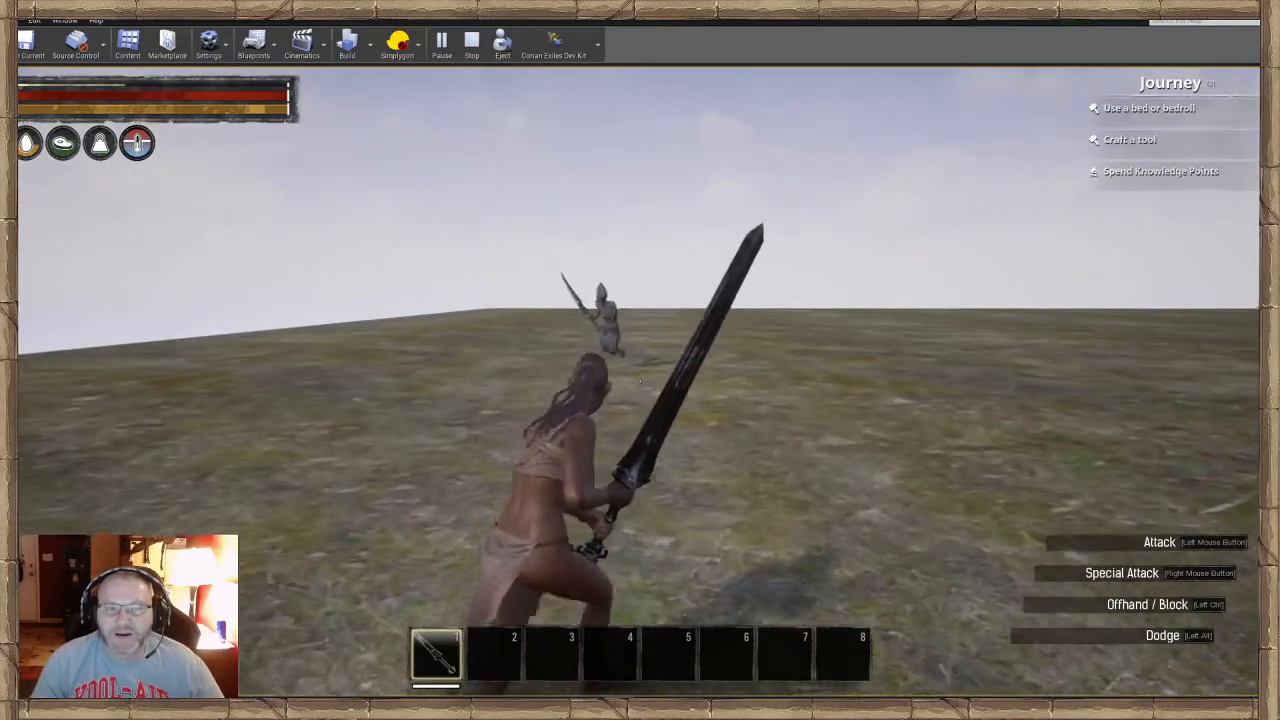
Attack the second undead NPC with the sword and kill it
left_click(640, 381)
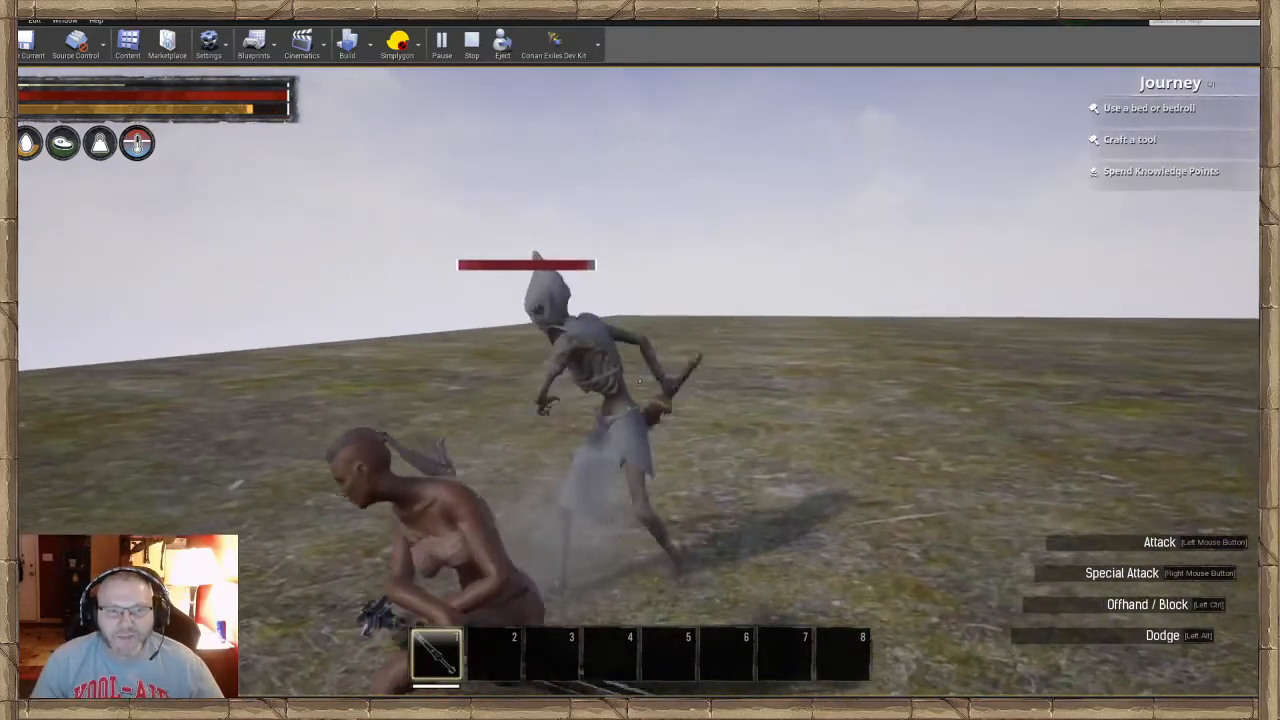
left_click(640, 381)
left_click(588, 274)
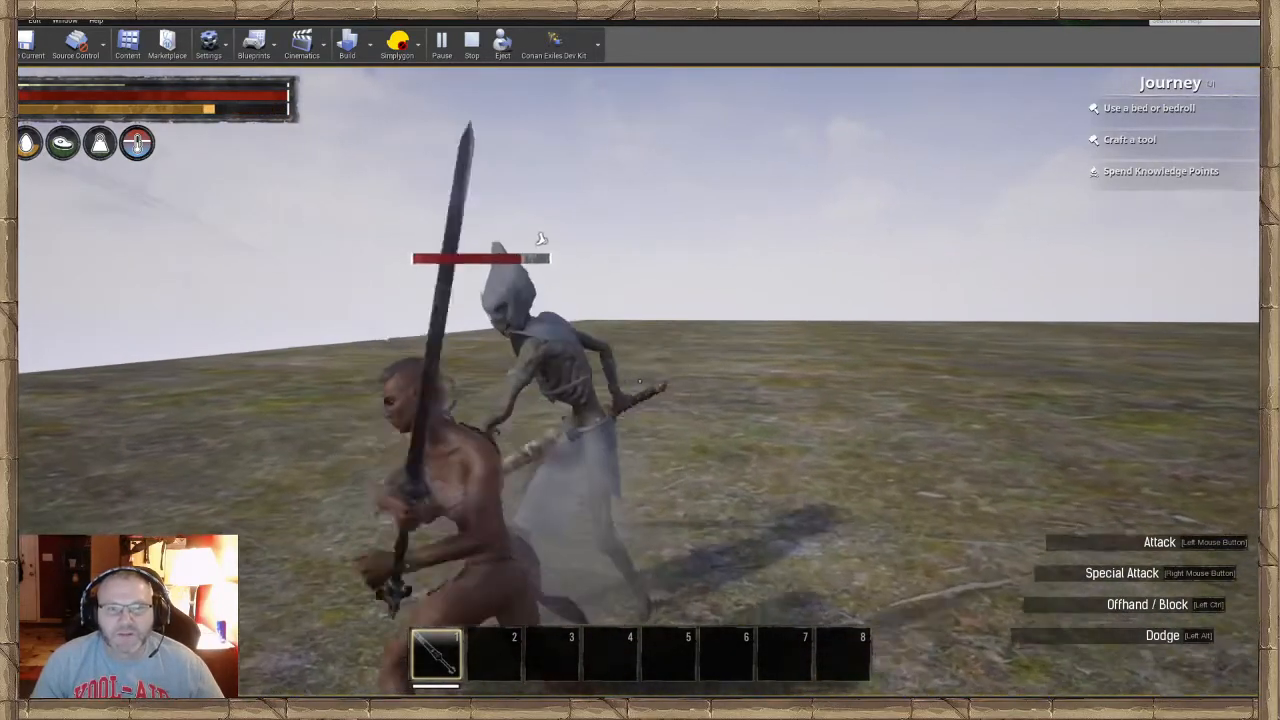
left_click(640, 381)
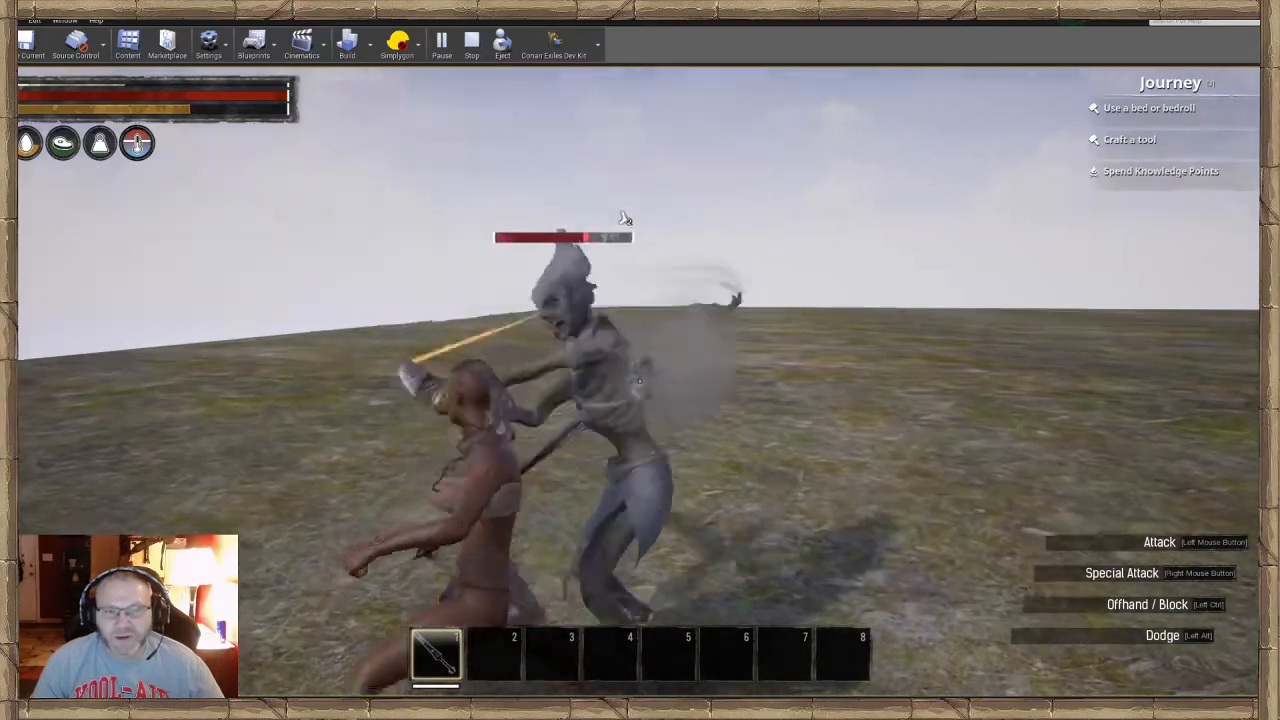
left_click(640, 381)
left_click(640, 381)
left_click(640, 381)
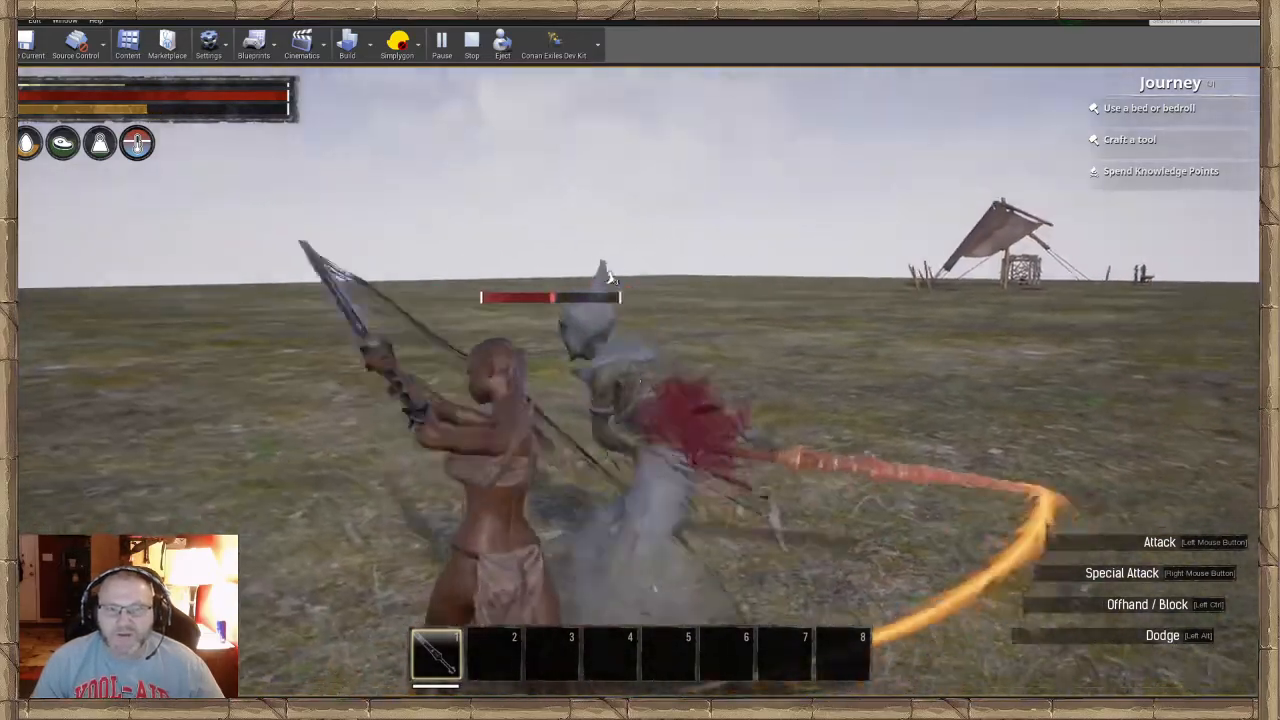
left_click(640, 381)
left_click(640, 381)
left_click(640, 381)
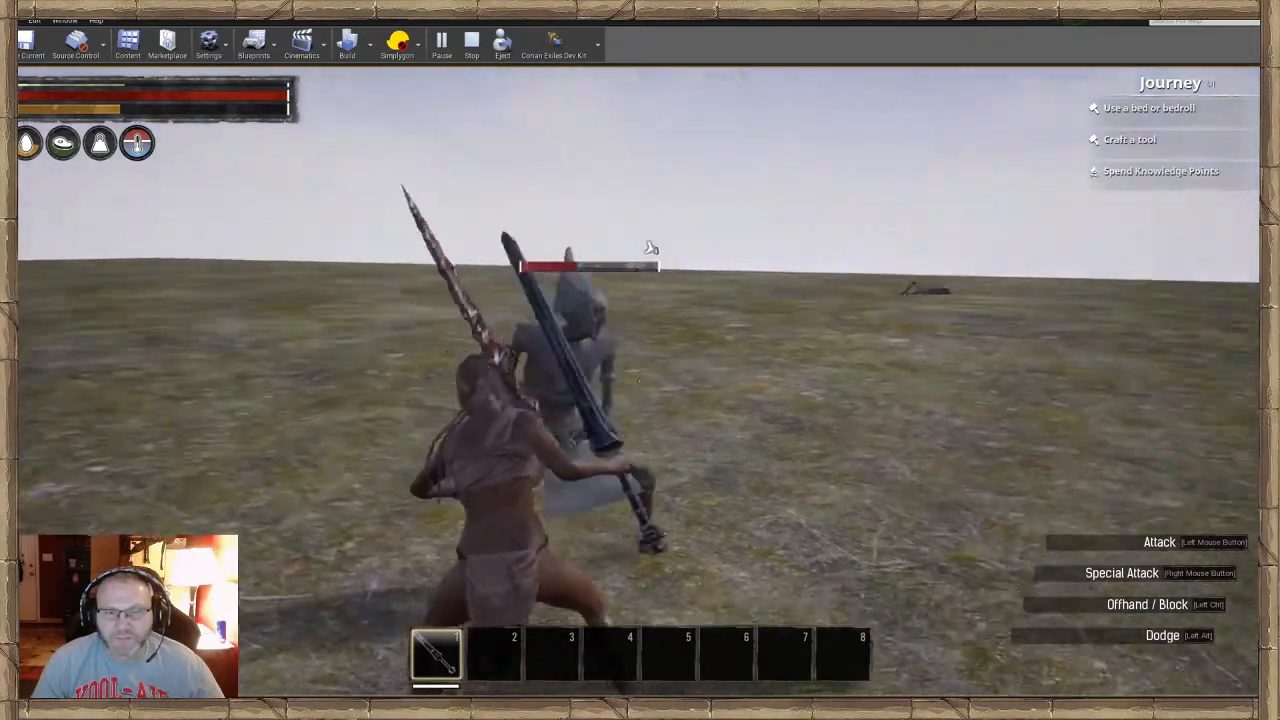
left_click(640, 381)
left_click(640, 381)
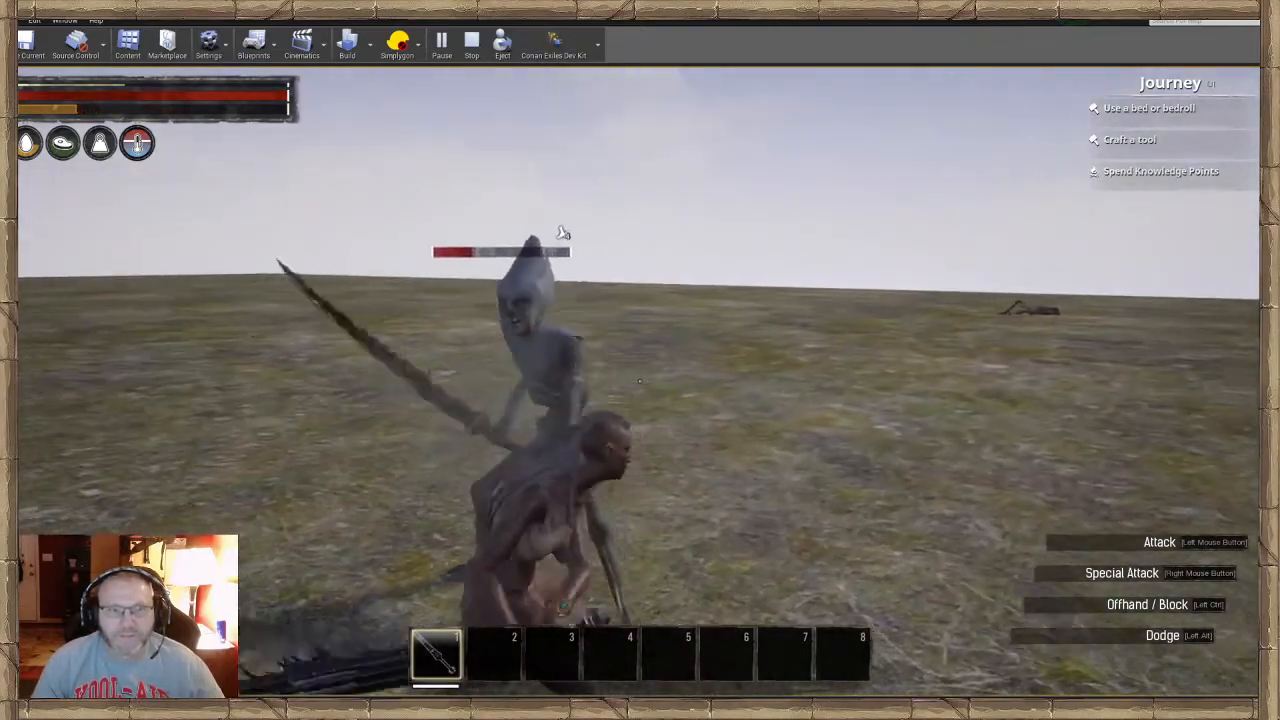
left_click(640, 381)
left_click(640, 381)
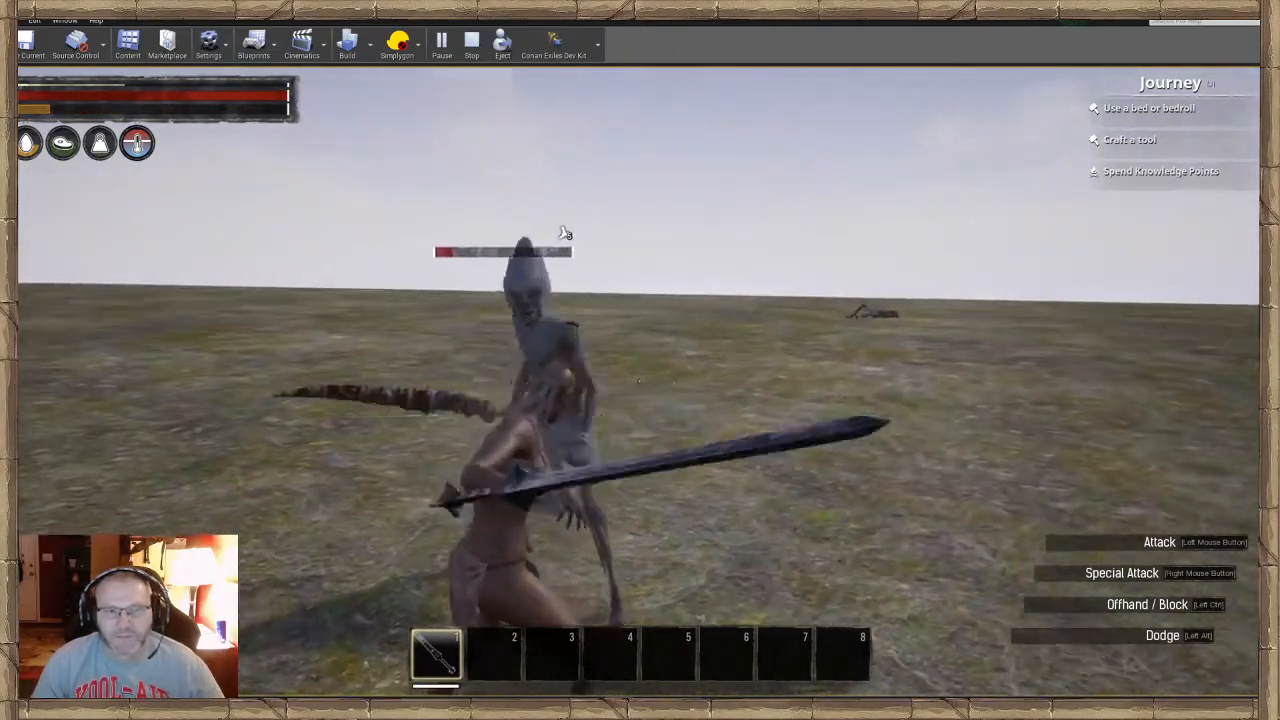
left_click(640, 381)
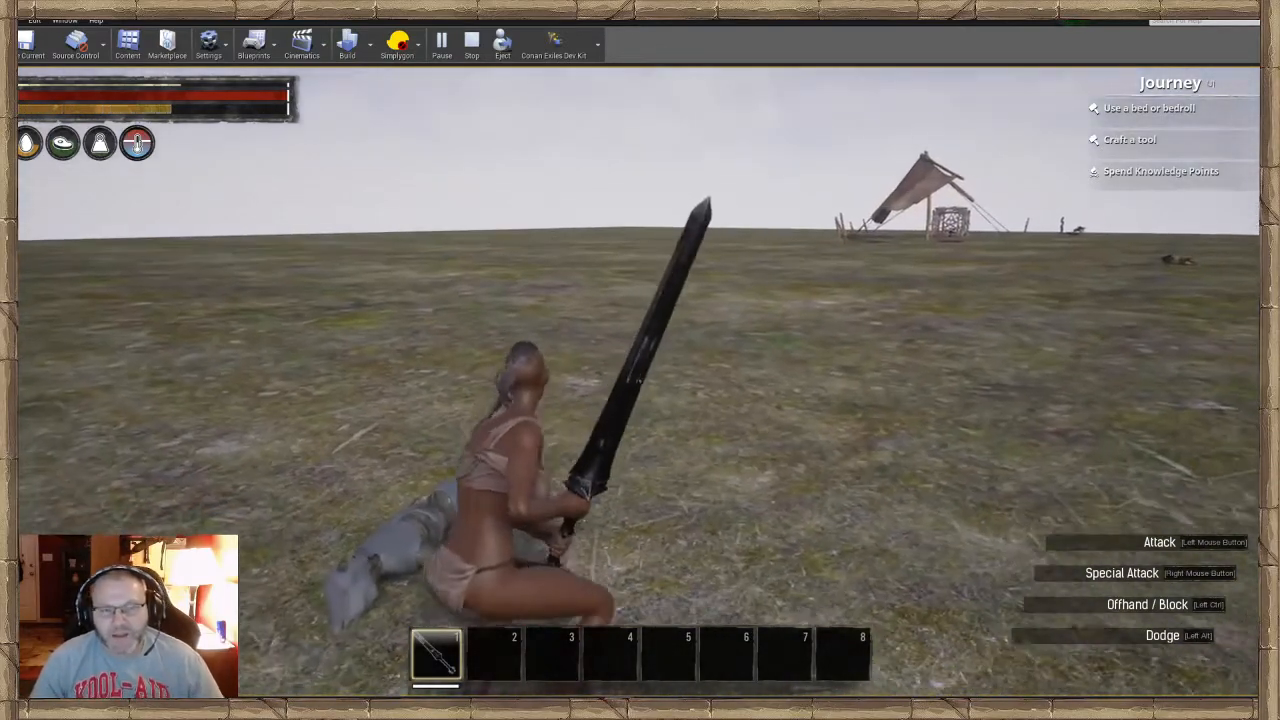
Run to the bodies of the slain undead NPCs and examine each corpse
key("w")
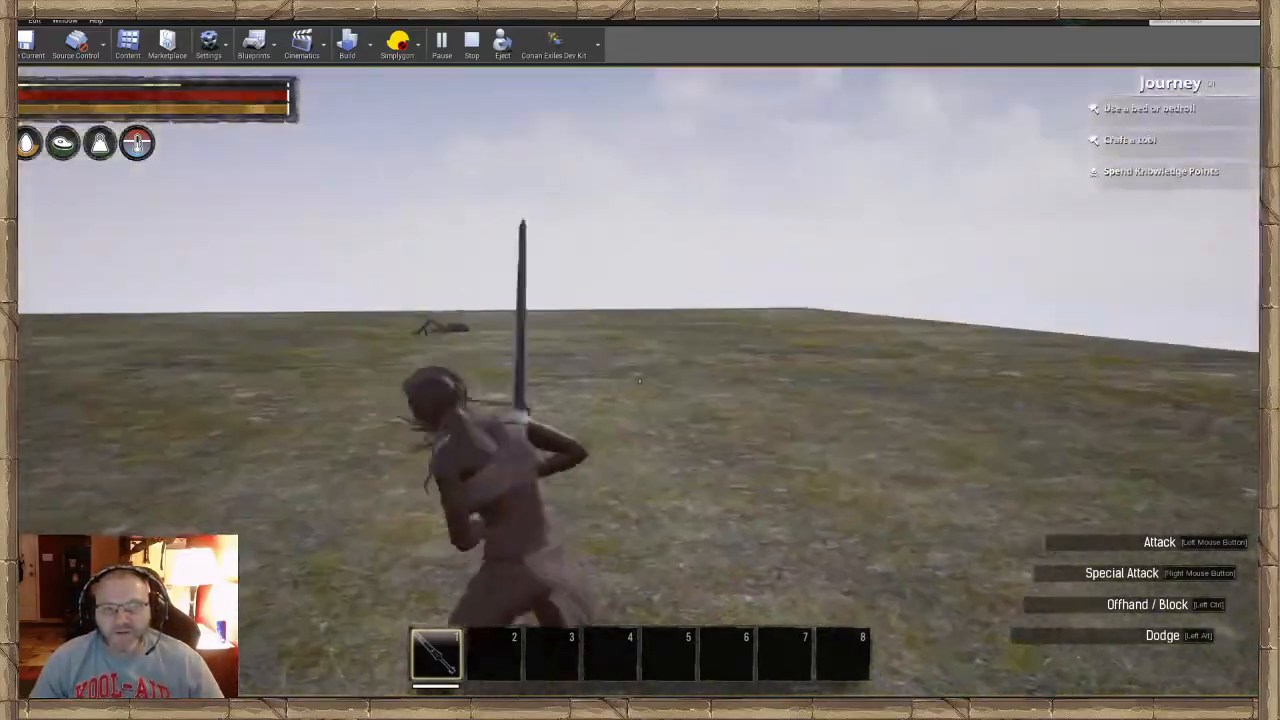
key("w")
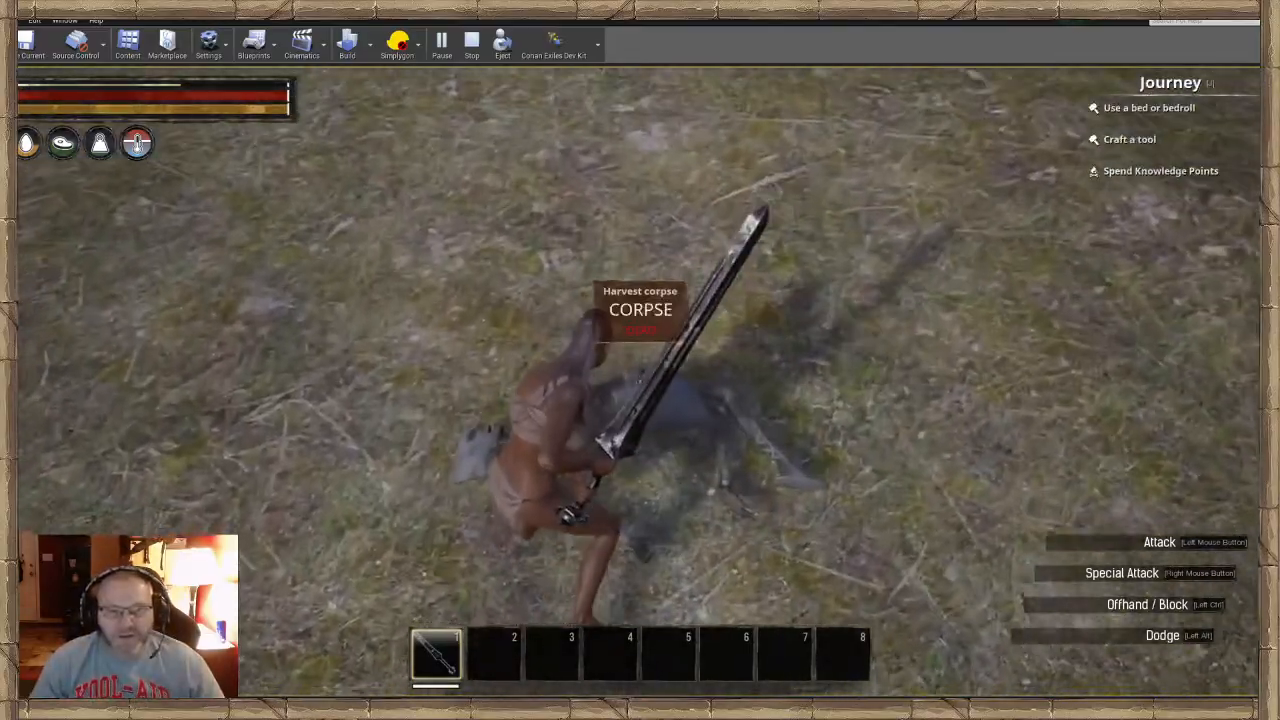
key("shift+w")
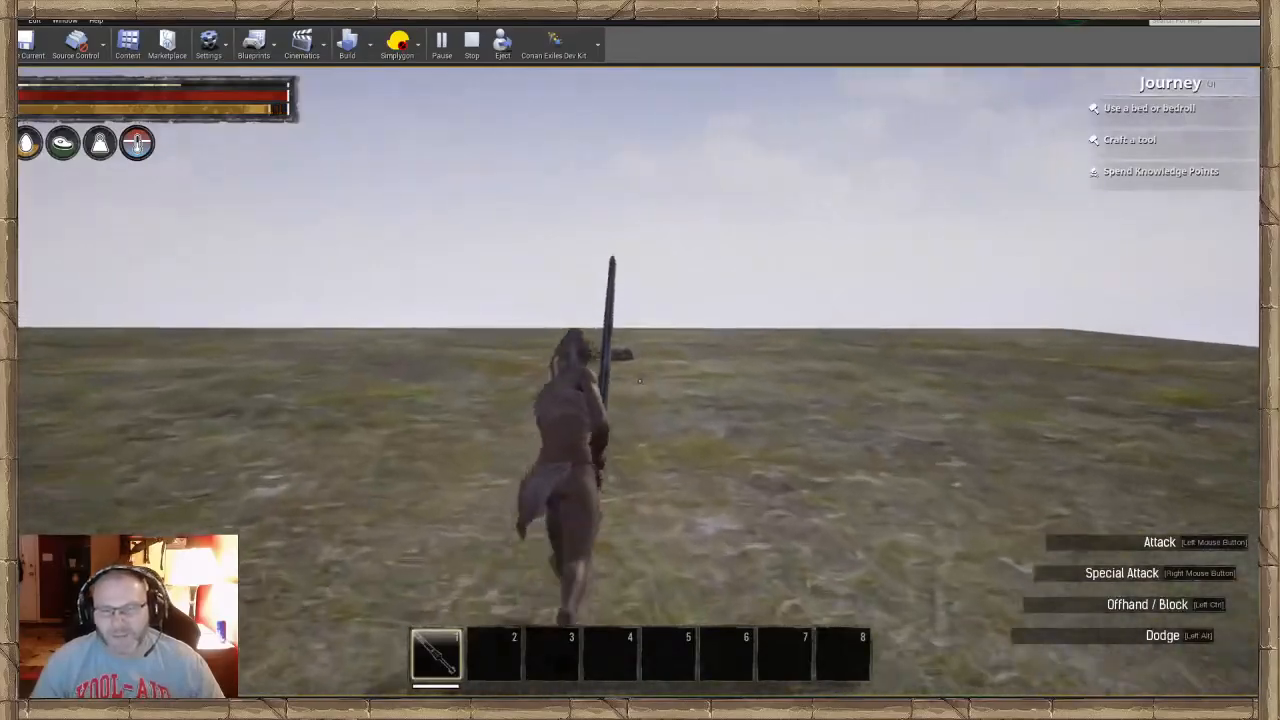
key("shift+w")
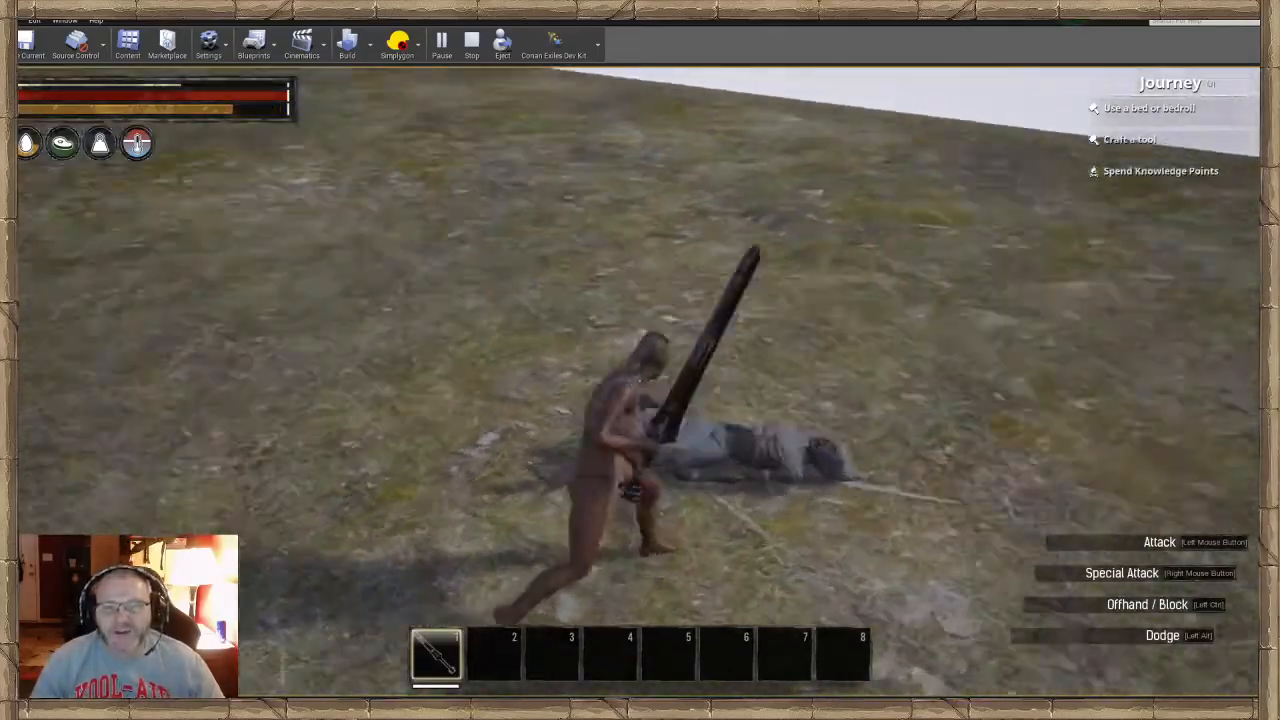
key("w")
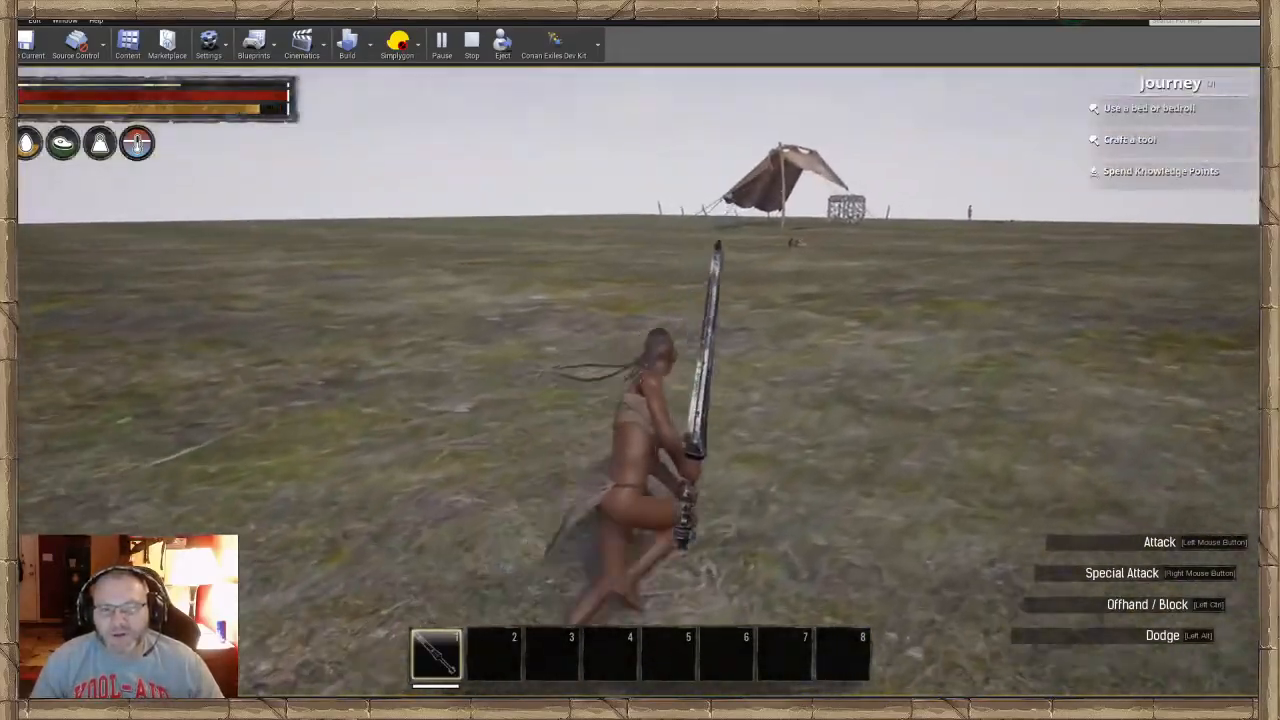
Run back toward the camp, end the play session and face the camp in the level editor
key("w")
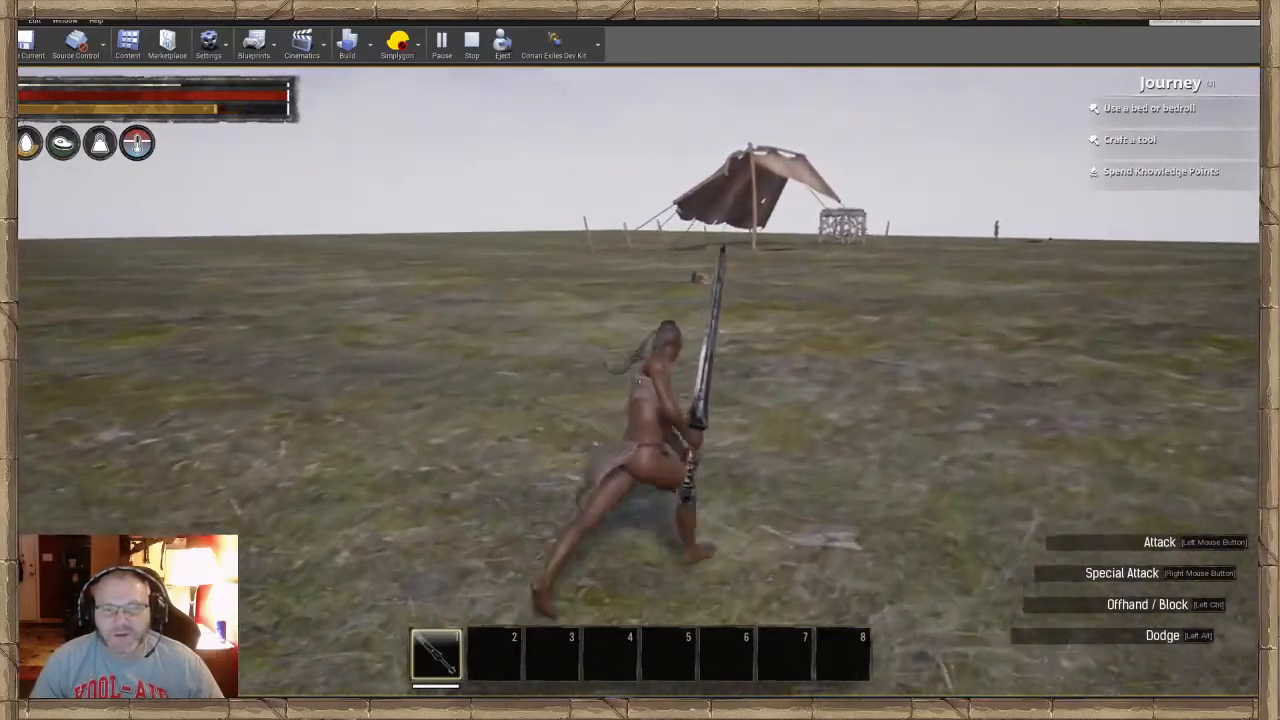
key("shift+w")
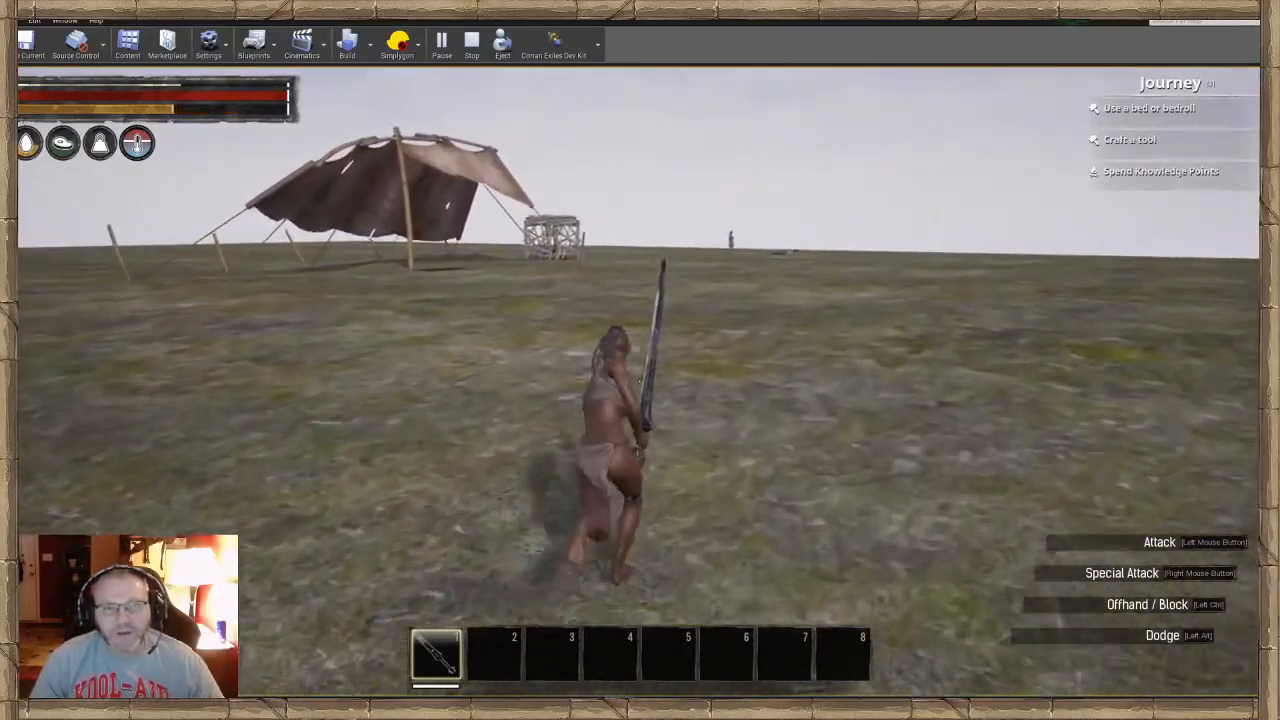
key("w")
key("Escape")
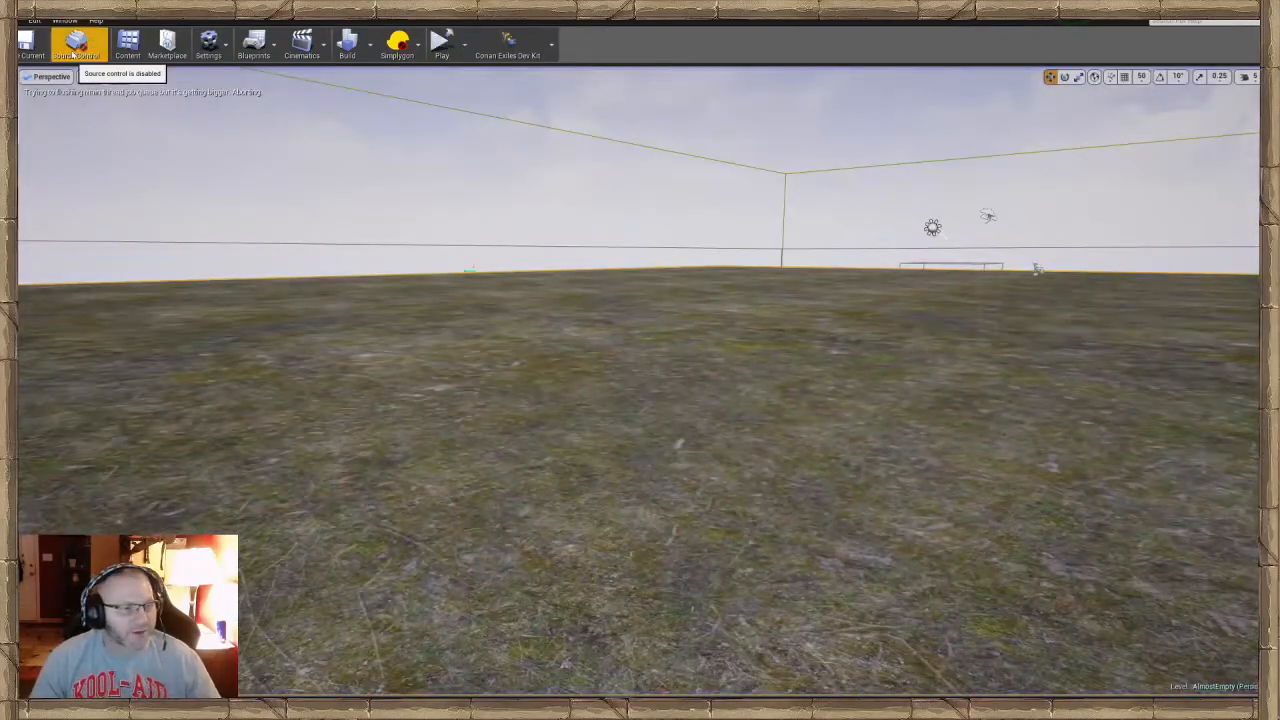
right_click_drag(409, 298, 570, 300)
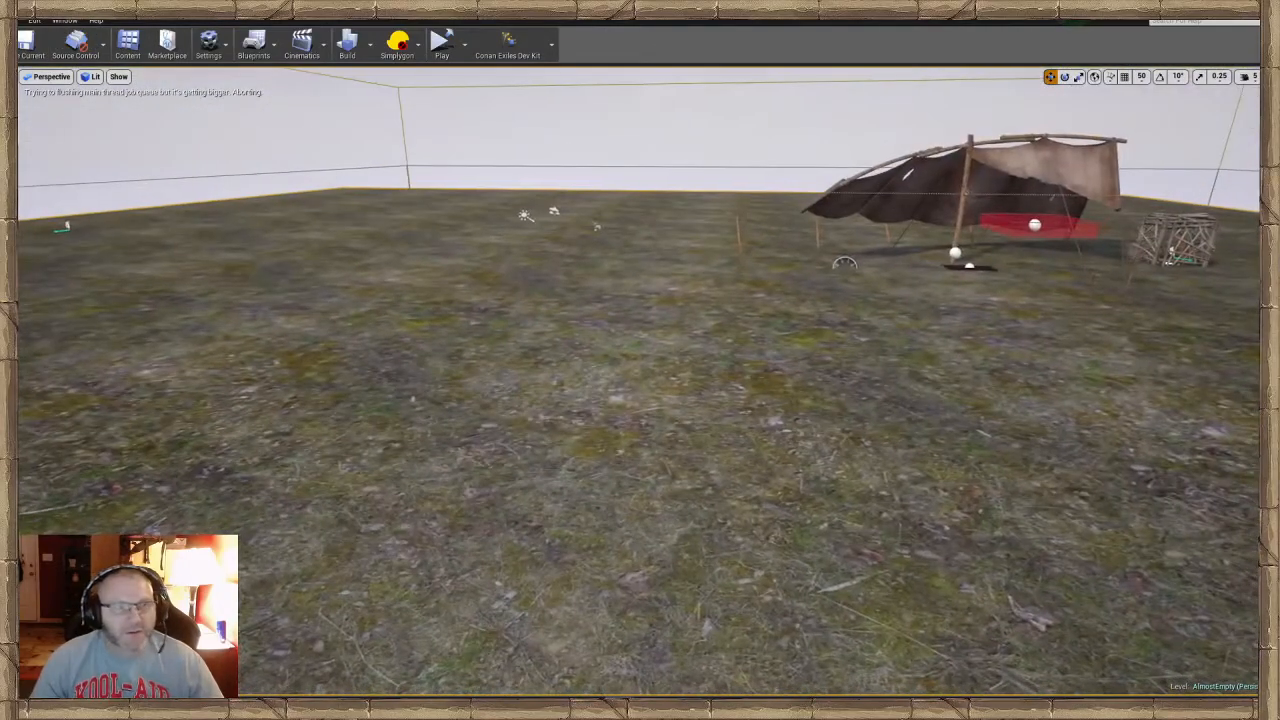
Check the mod's Data_Tables and NPCS folders and open the NPC_Undead_Tut_A physical material
left_click(128, 45)
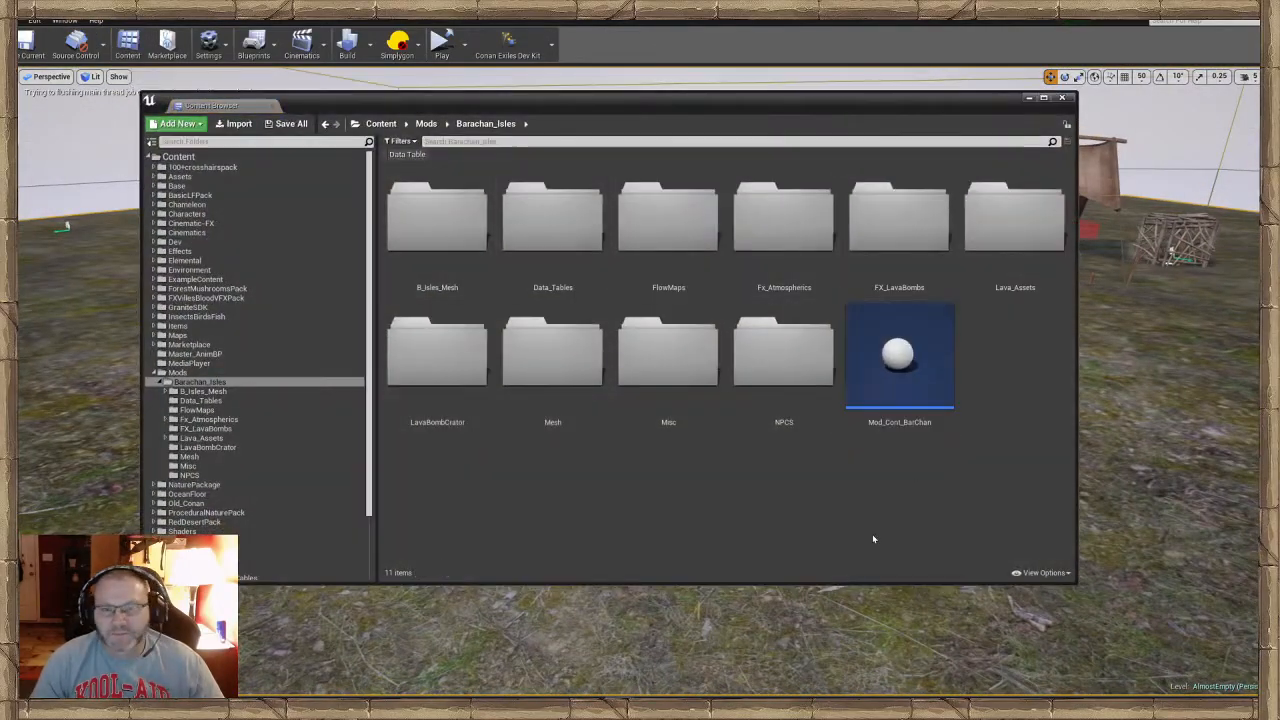
double_click(584, 264)
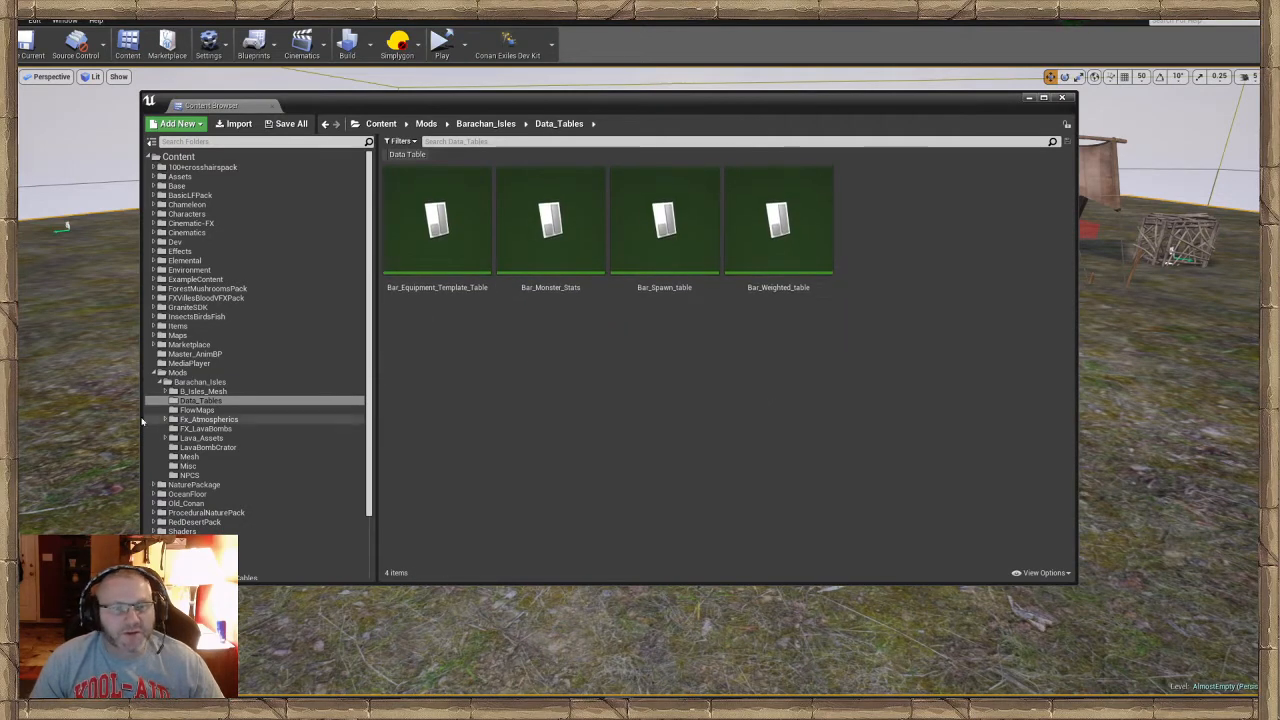
left_click(186, 475)
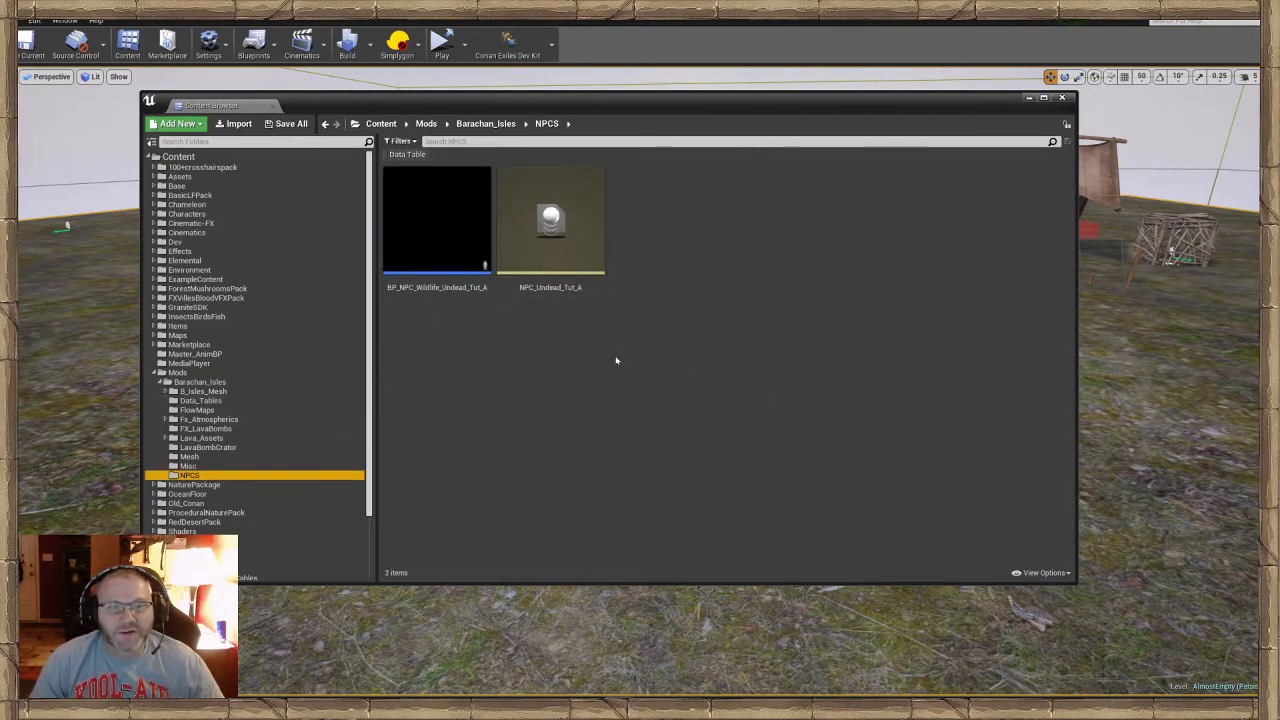
right_click(705, 356)
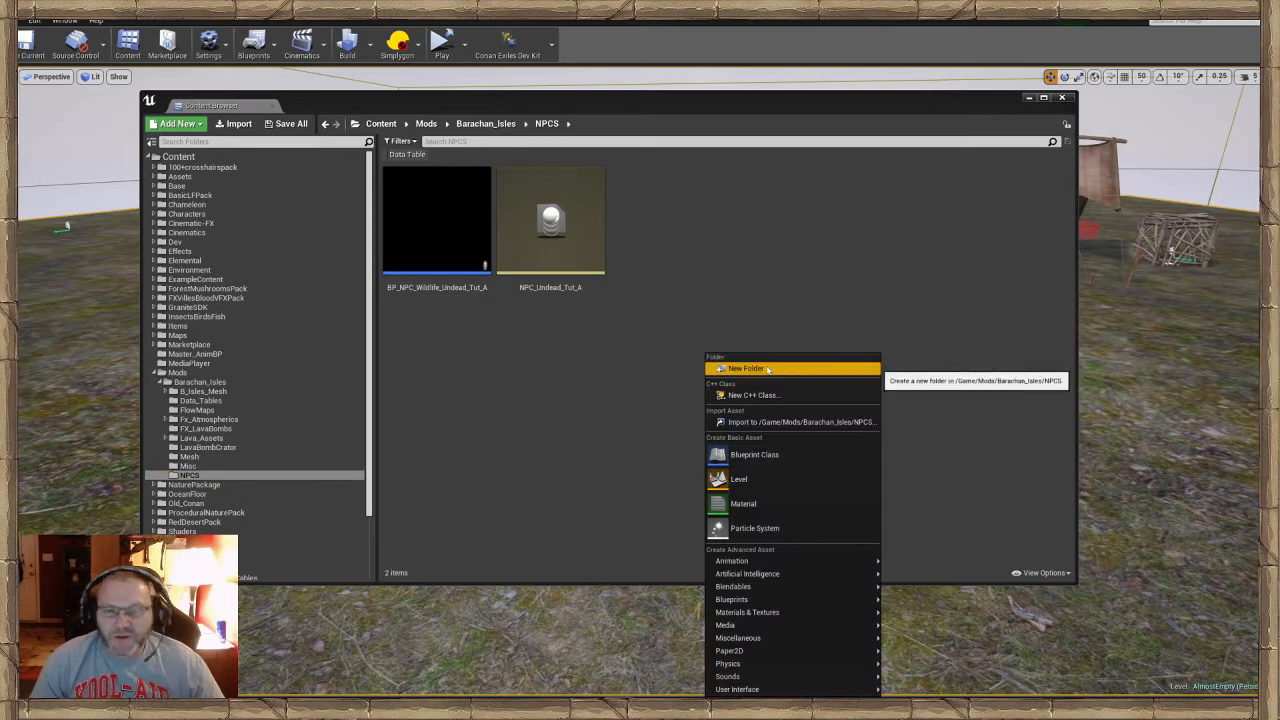
left_click(455, 373)
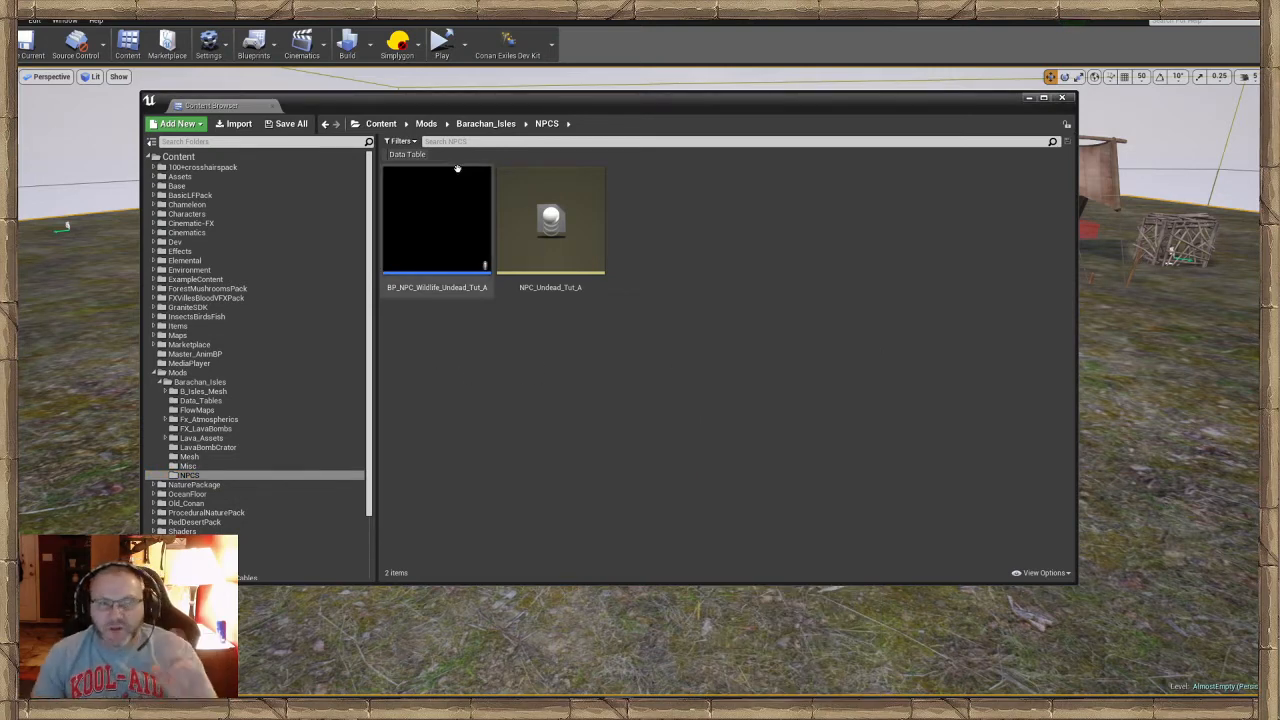
double_click(556, 230)
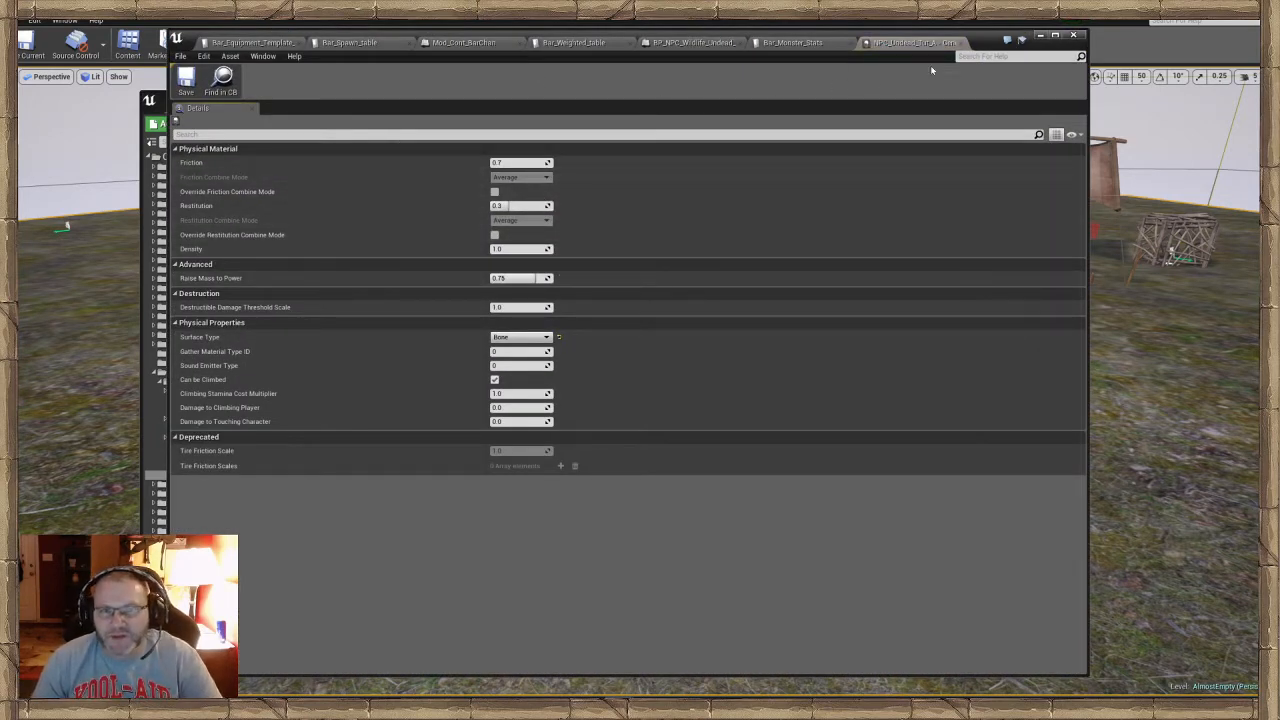
Close the NPC_Undead_Tut_A physical material and the Bar_Monster_Stats table to return to the undead NPC blueprint
left_click(953, 43)
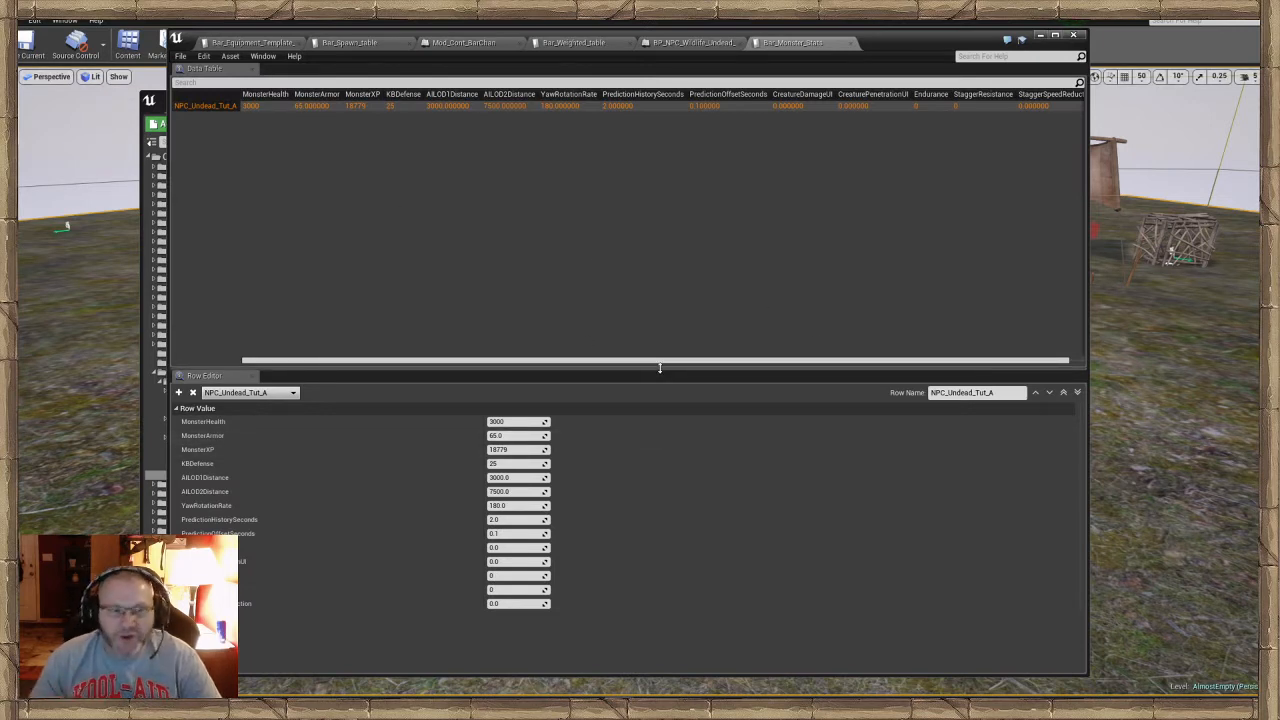
left_click(850, 44)
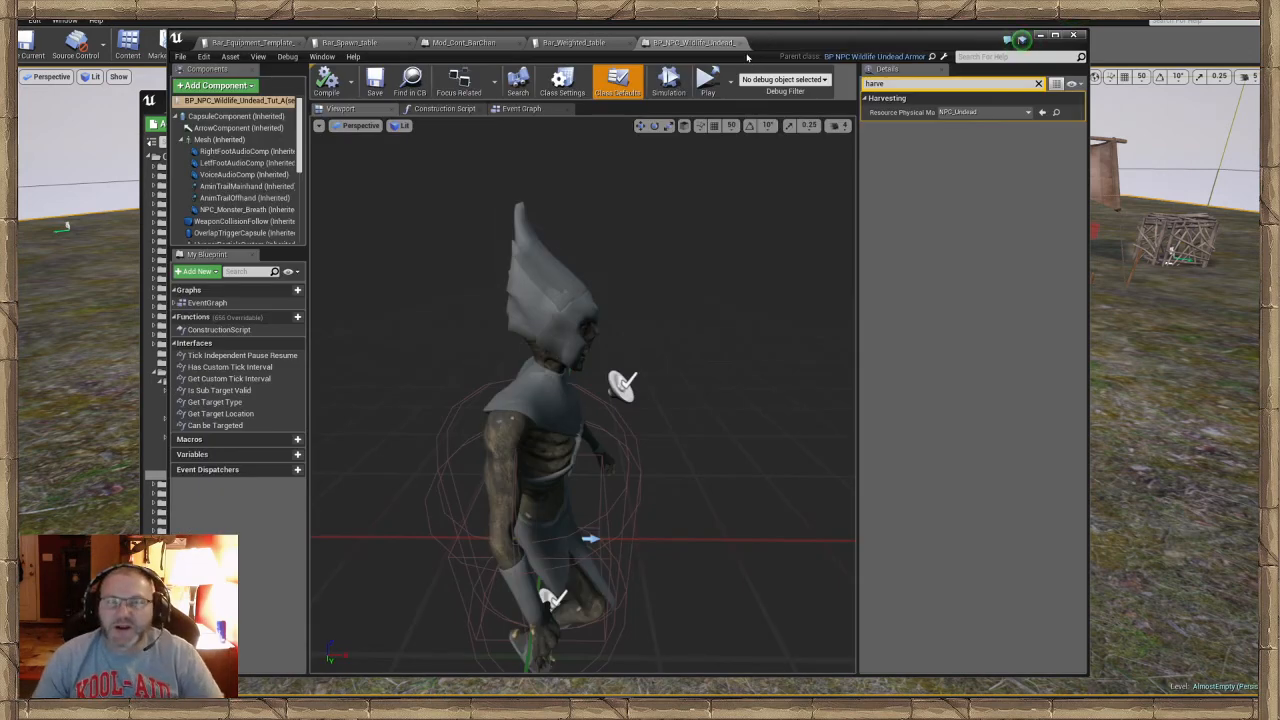
mouse_move(633, 267)
right_mouse_down()
mouse_move(600, 262)
mouse_move(633, 267)
right_mouse_up()
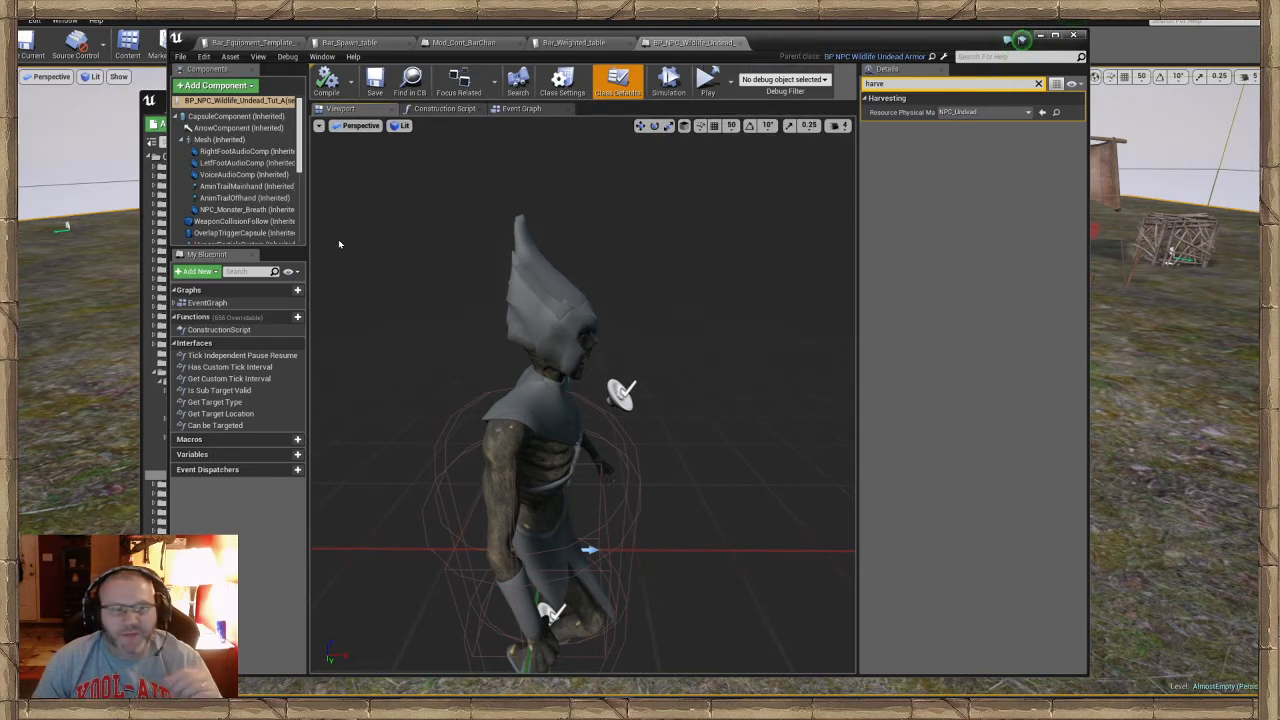
Add a Particle System component to the undead NPC blueprint and raise it to the helmet's tip, at a height of about 154 cm
left_click(212, 86)
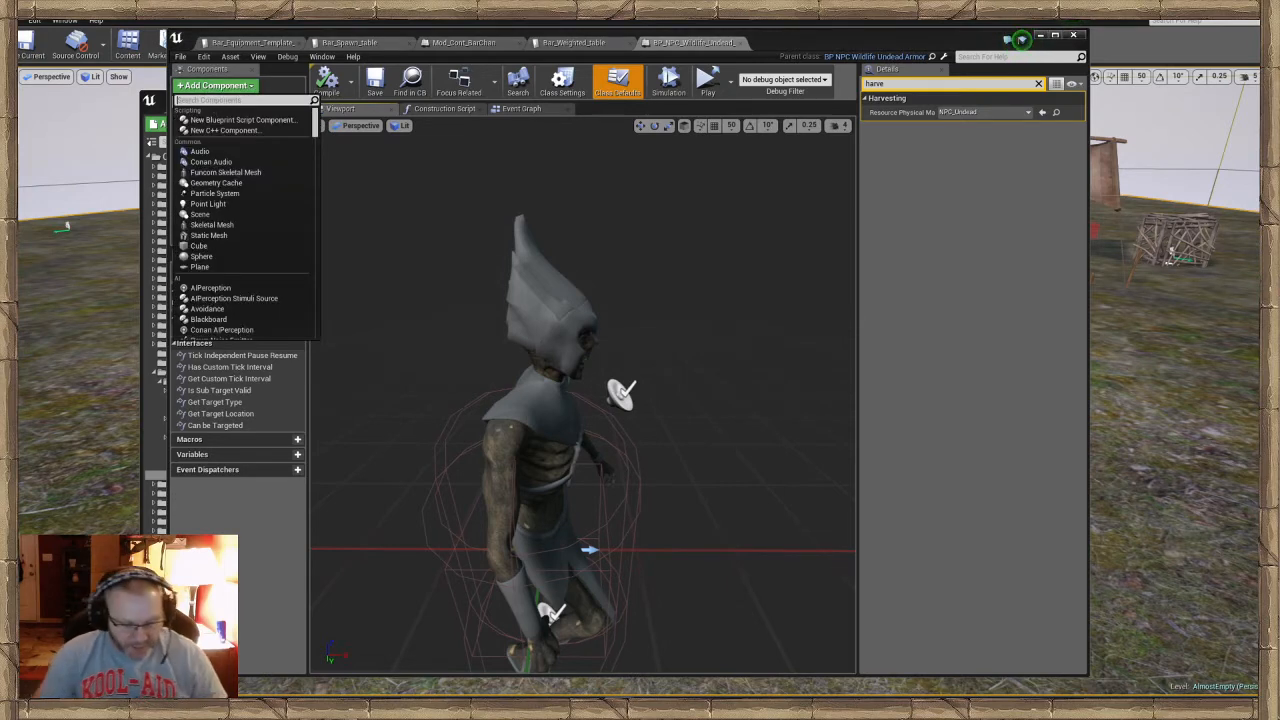
type("Part")
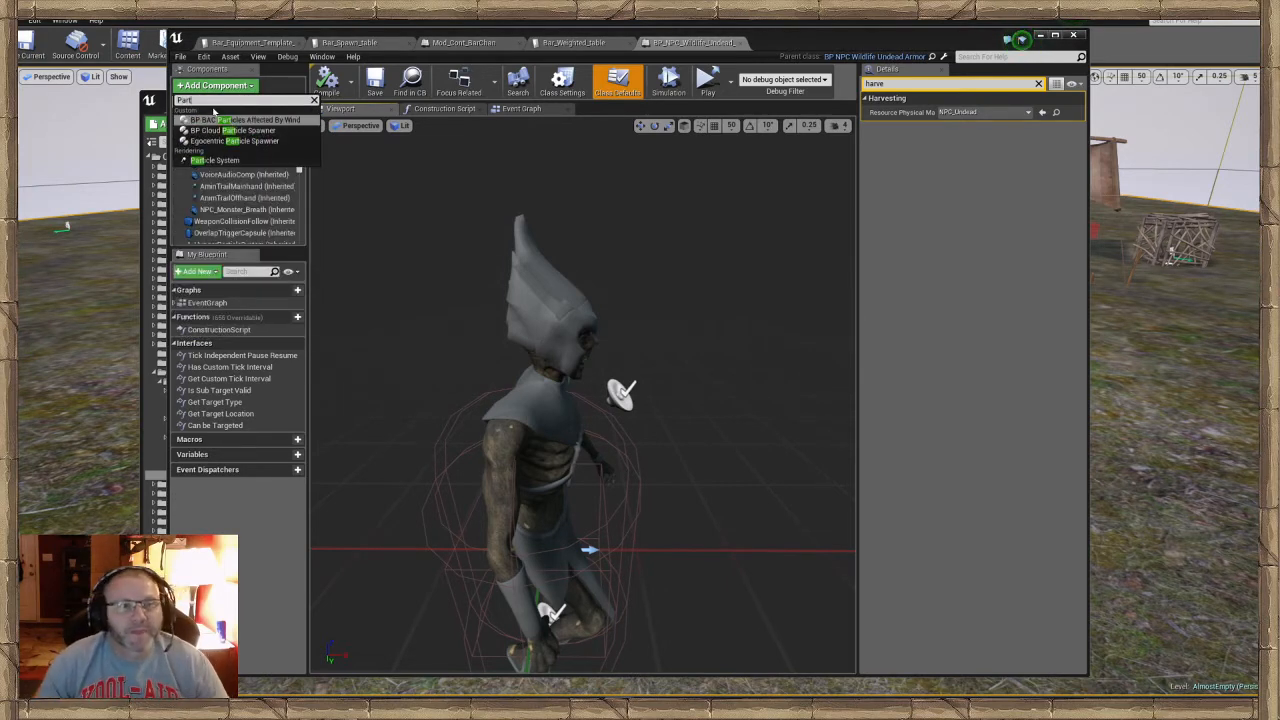
left_click(224, 166)
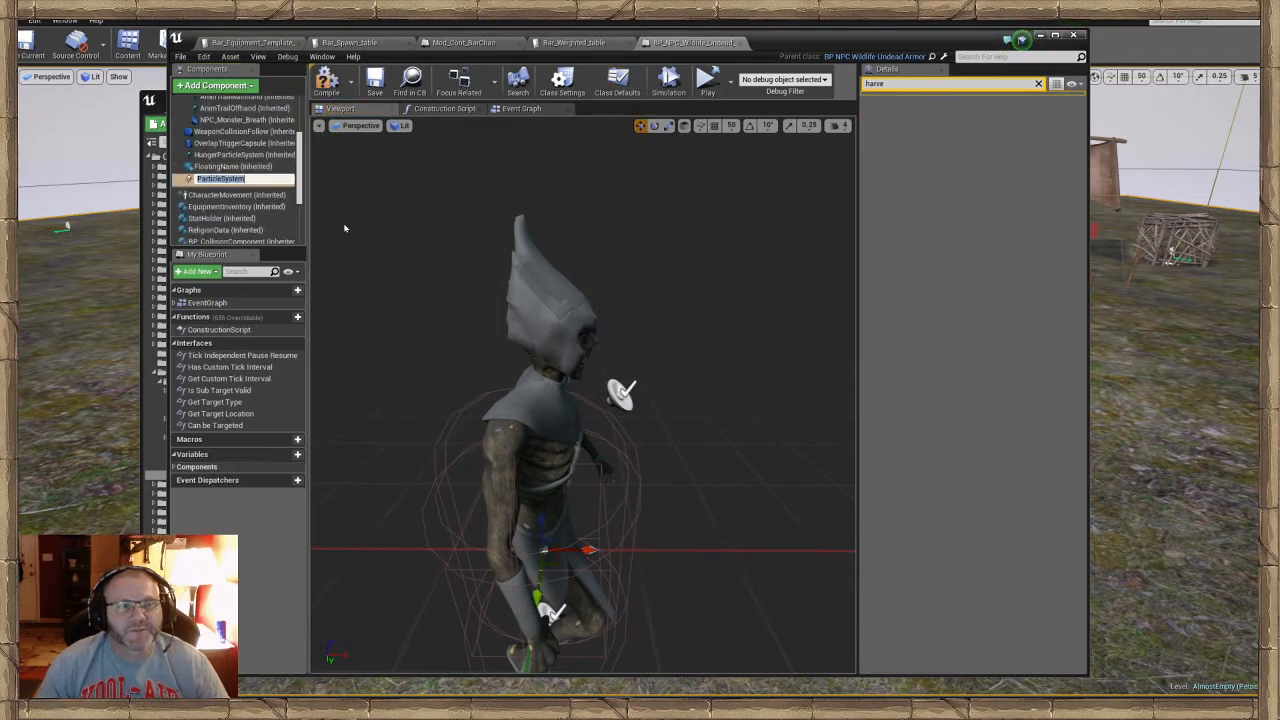
left_click(264, 217)
left_click(225, 178)
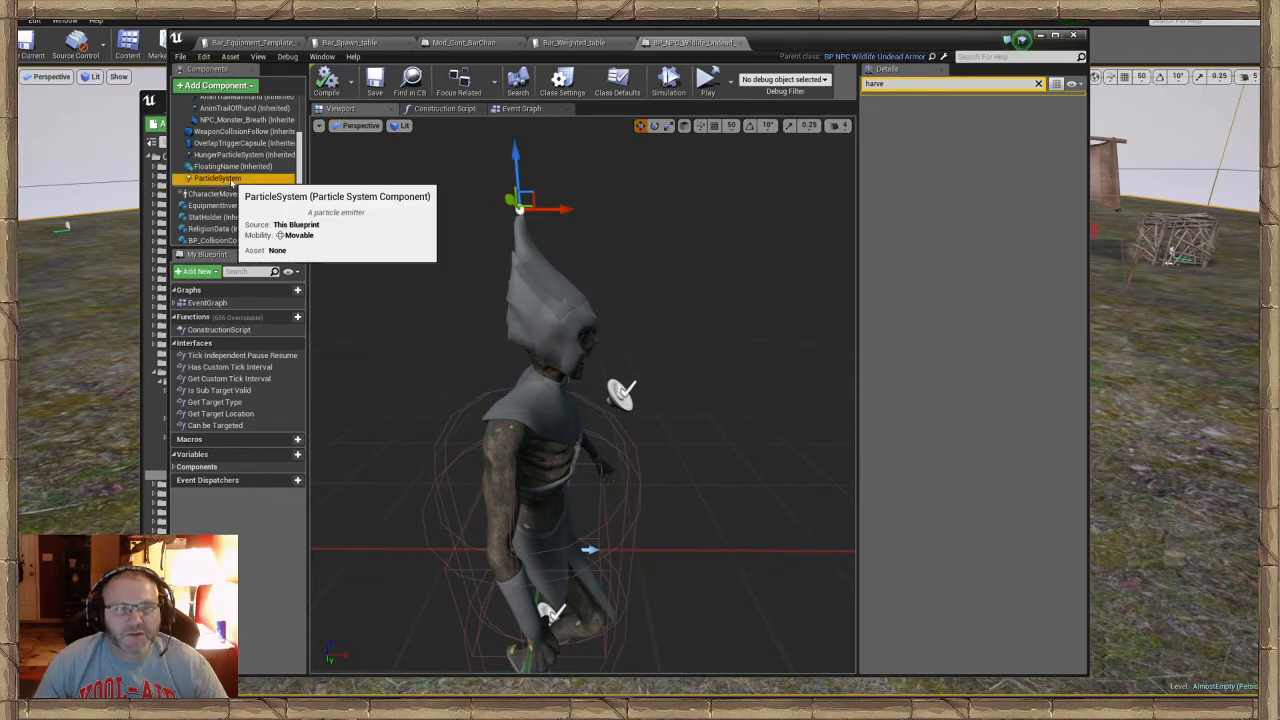
right_click_drag(363, 227, 560, 290)
key("s")
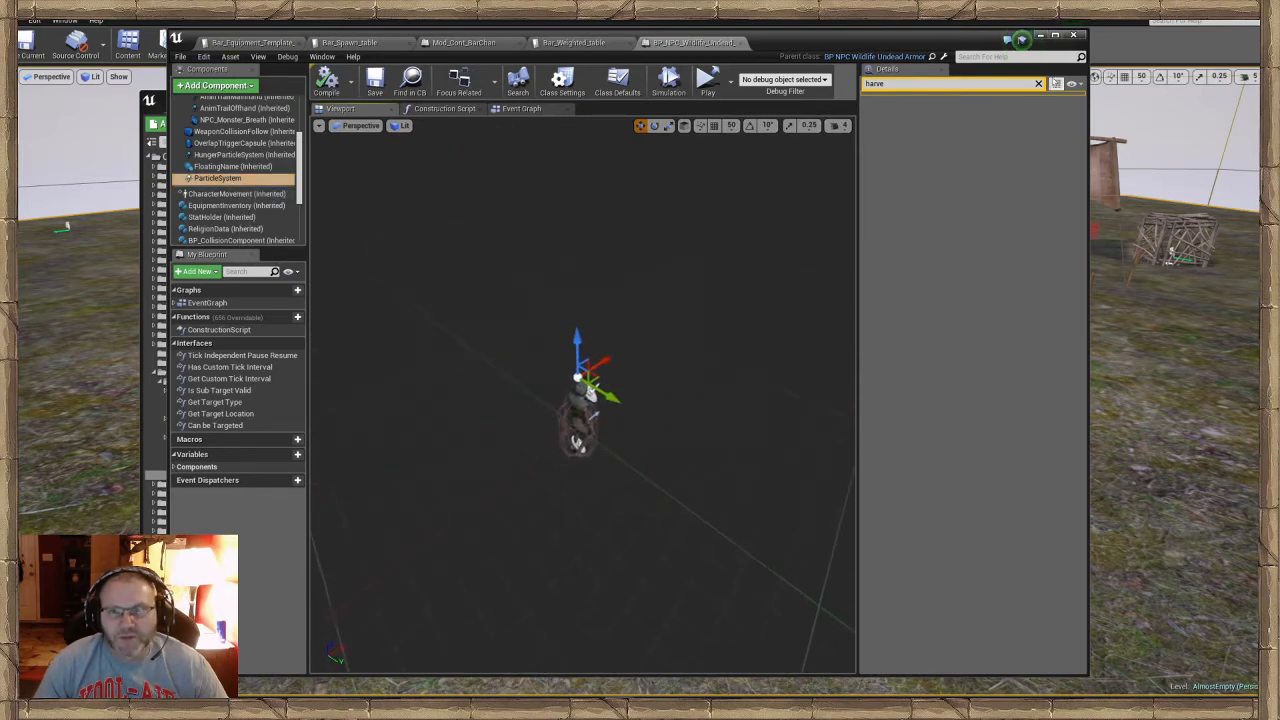
Clear the details filter, search the particle templates for "fire" and assign P_Fire_Small to the new component
left_click(1039, 84)
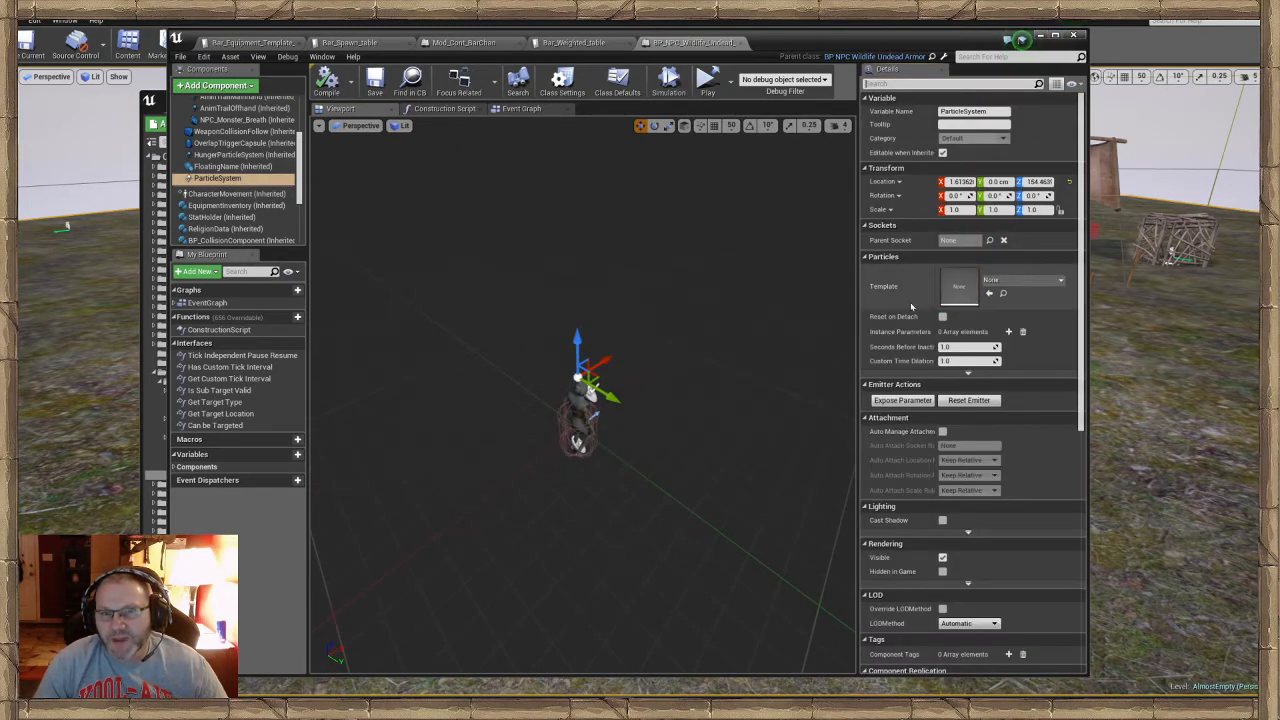
left_click(1012, 287)
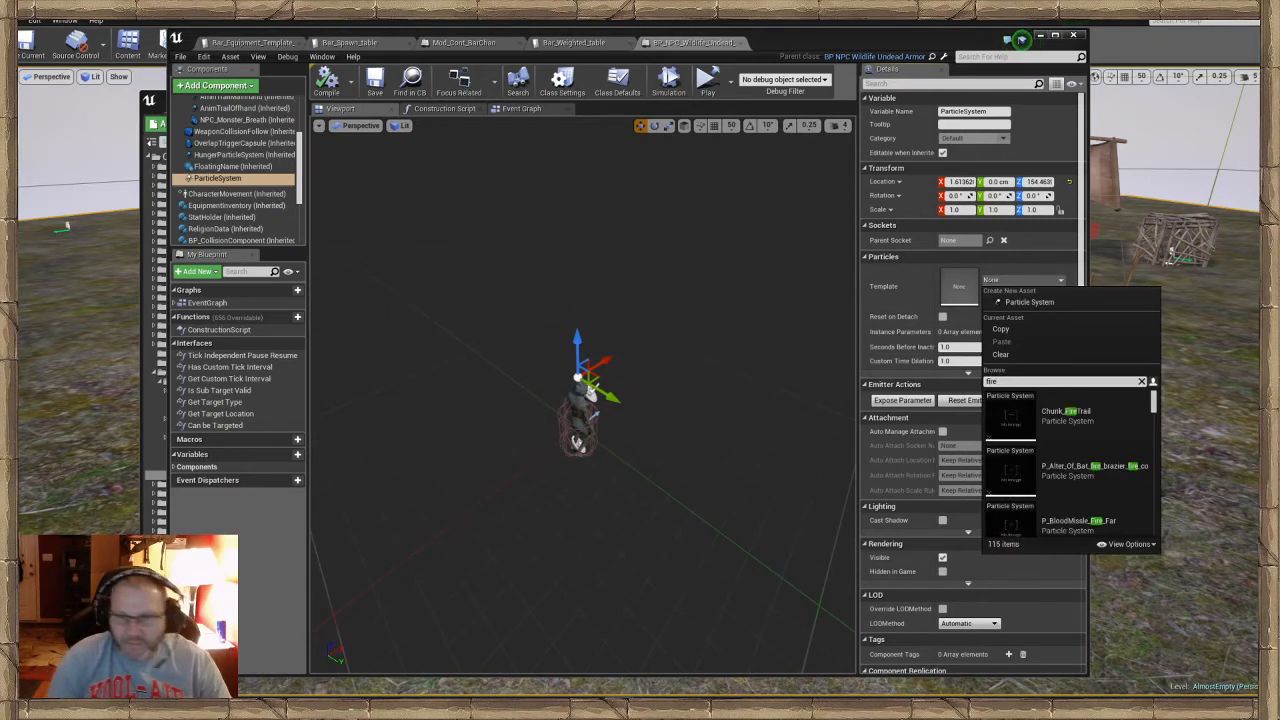
scroll(1070, 480, "down", 2)
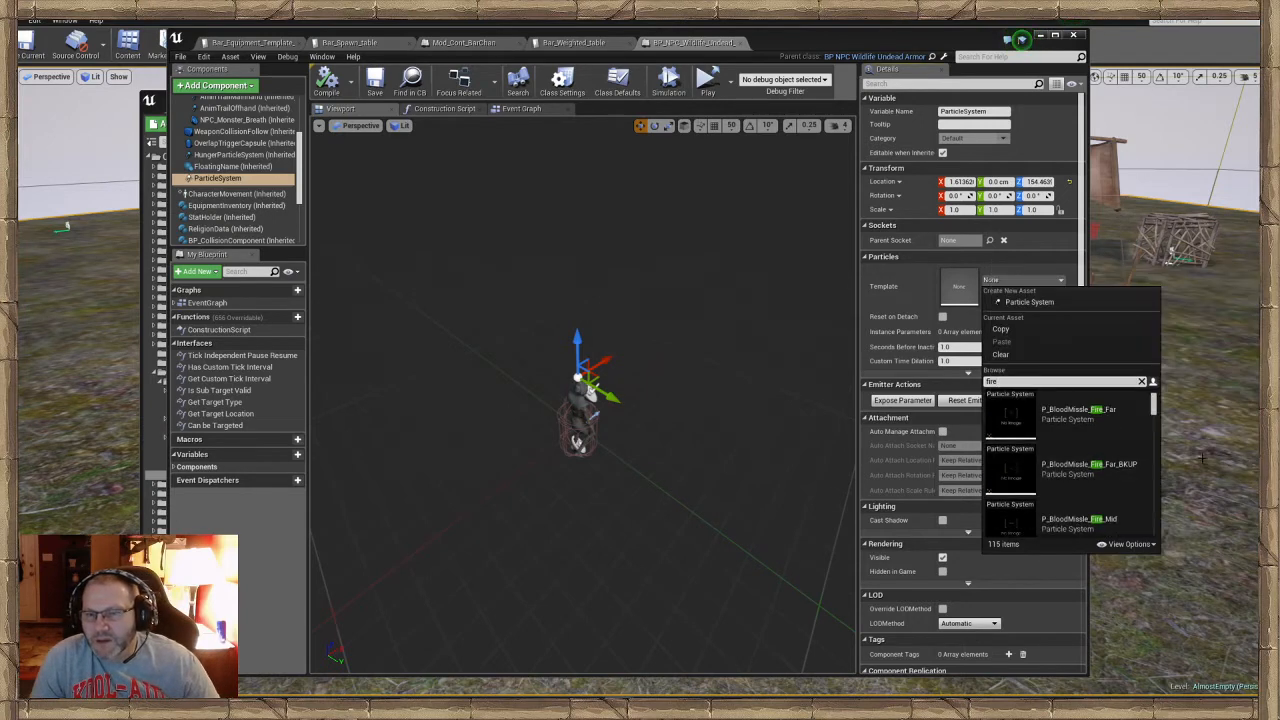
scroll(1068, 470, "up", 5)
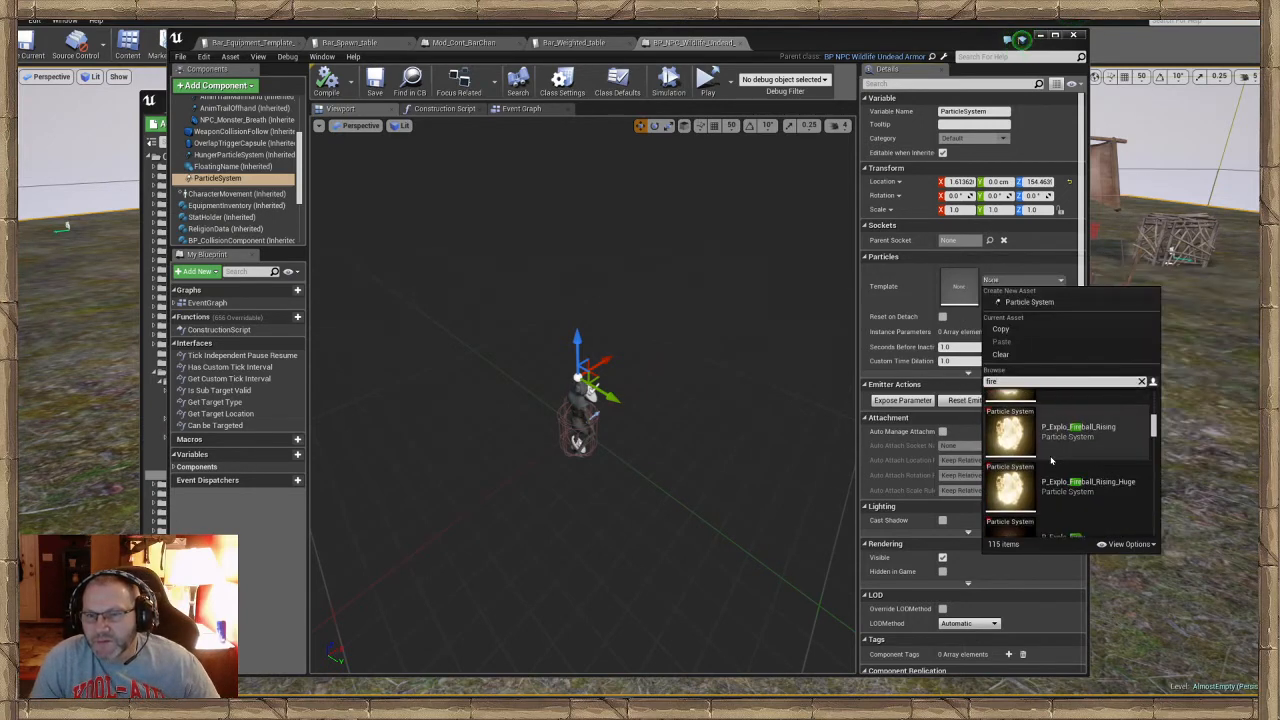
scroll(1010, 440, "up", 1)
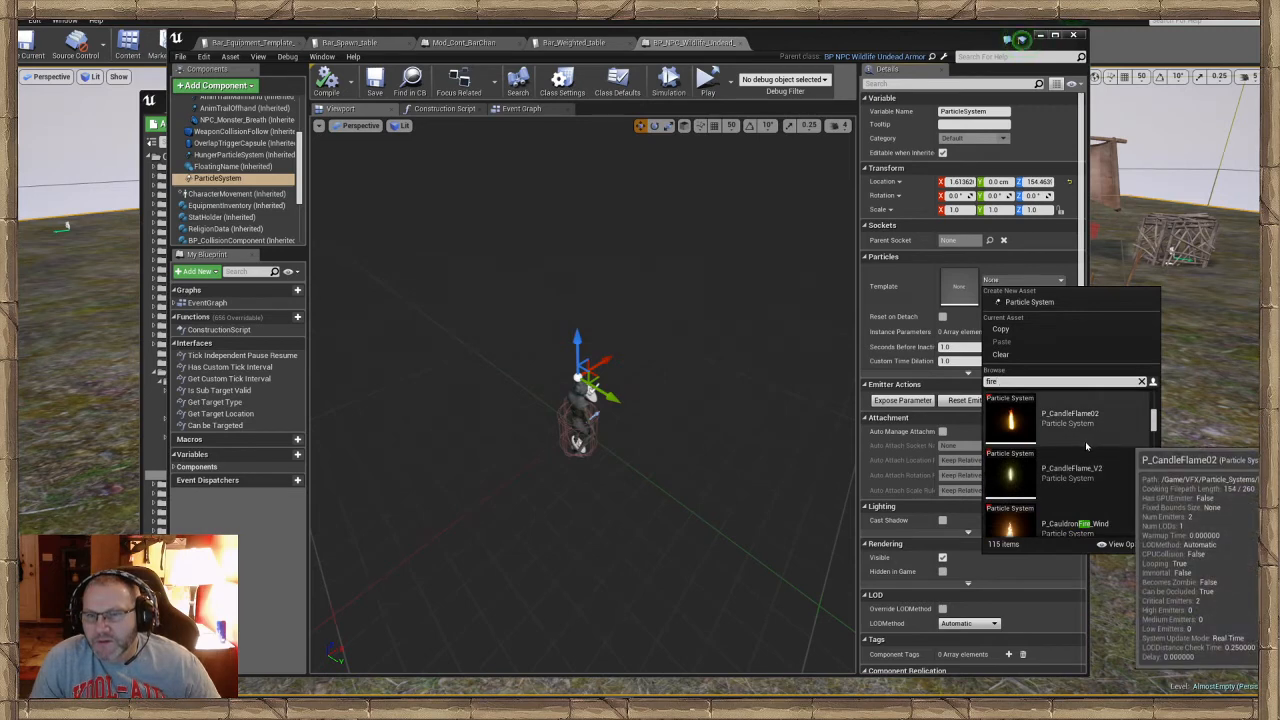
scroll(1000, 435, "down", 5)
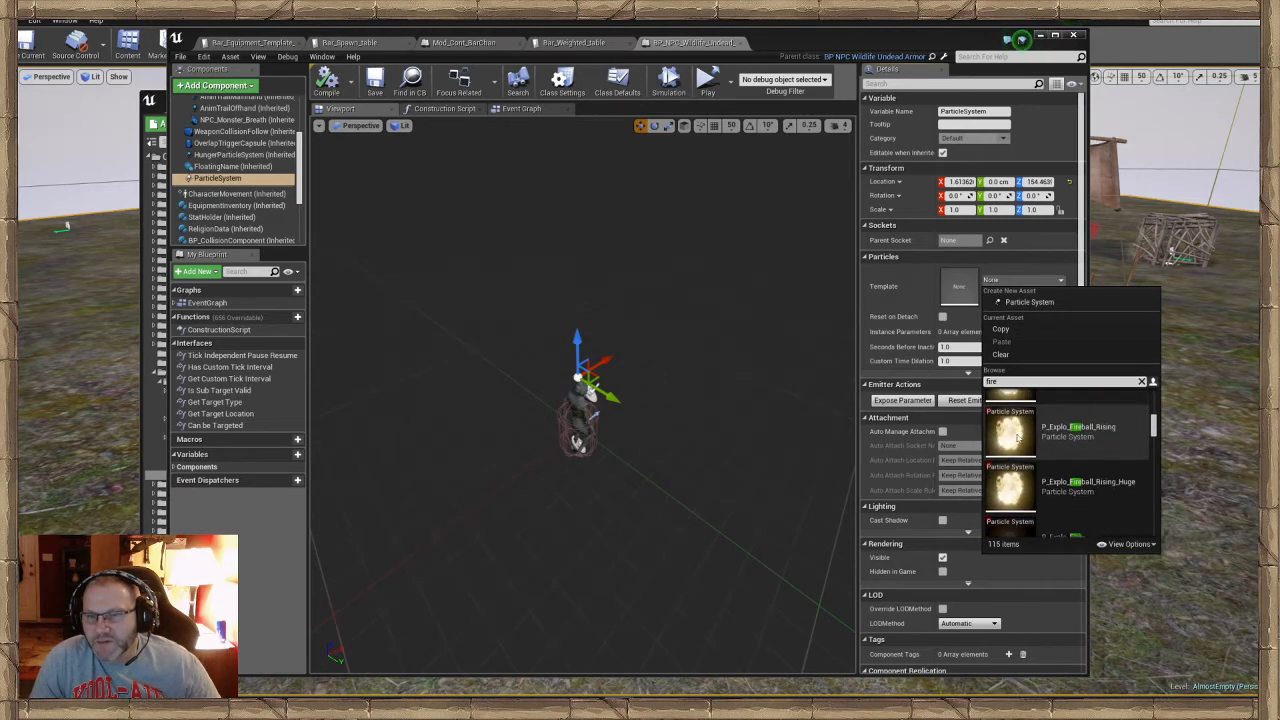
scroll(1016, 437, "down", 3)
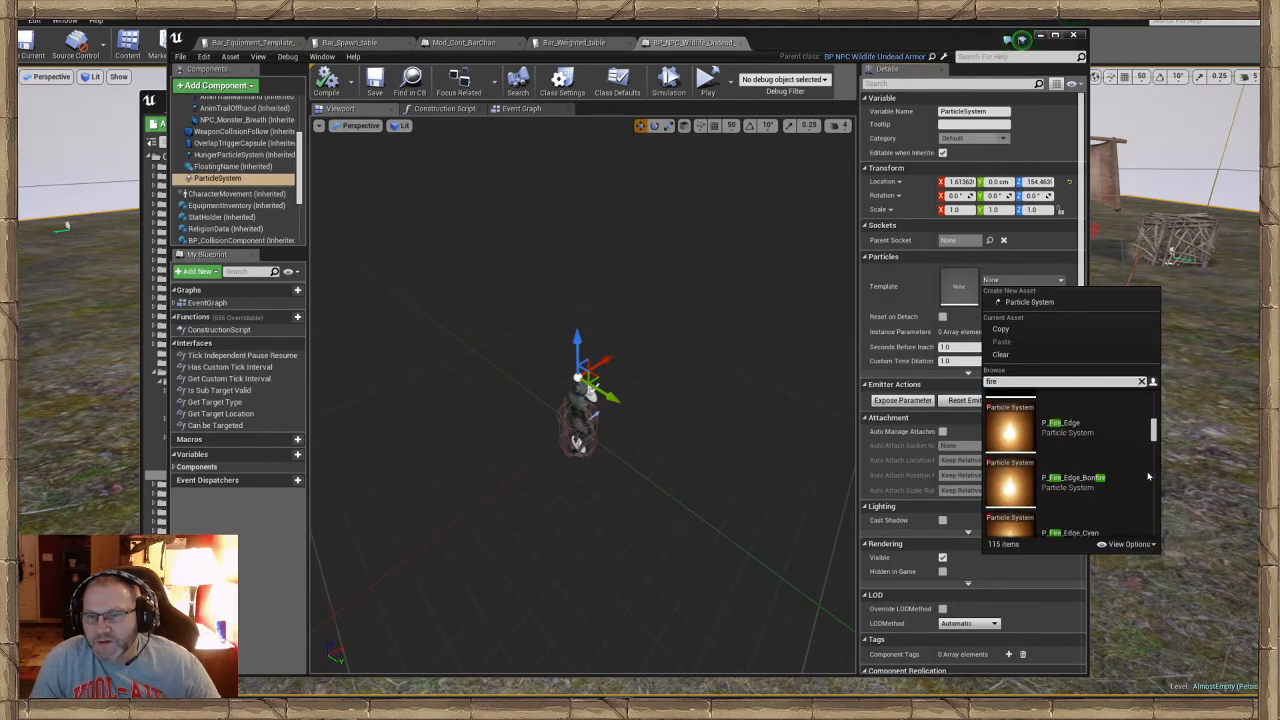
scroll(1070, 468, "down", 3)
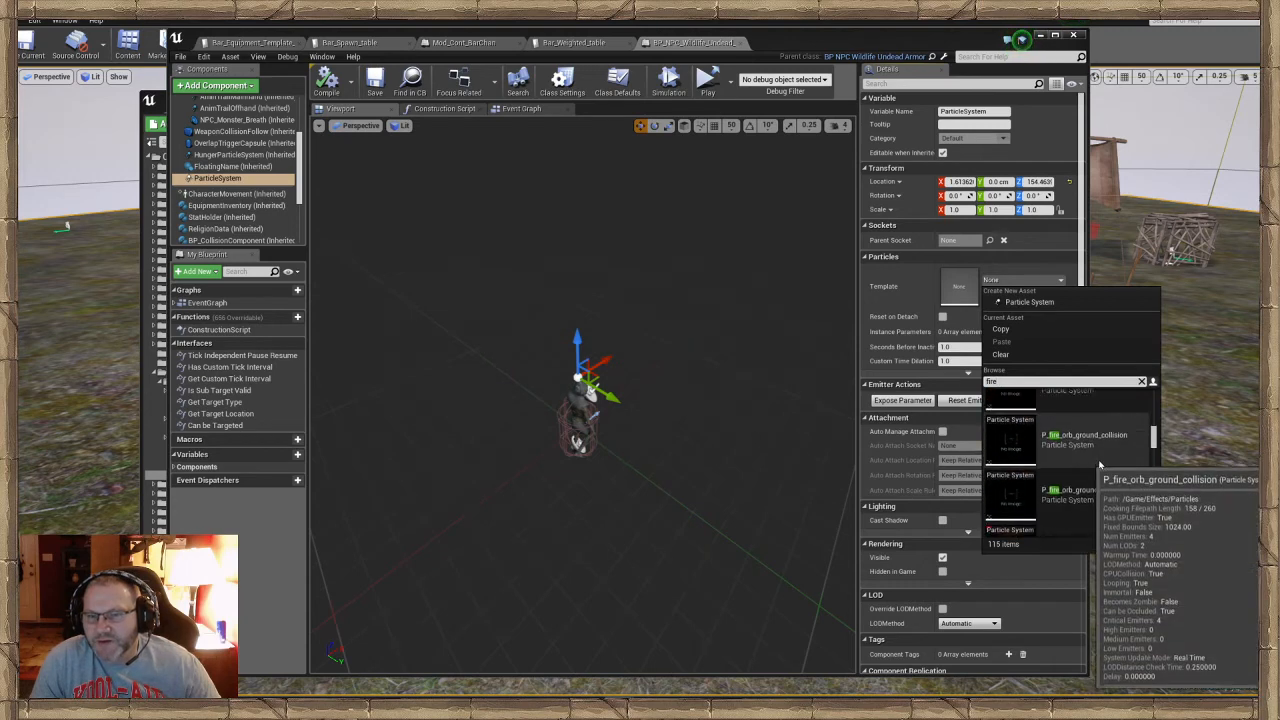
scroll(1046, 469, "down", 1)
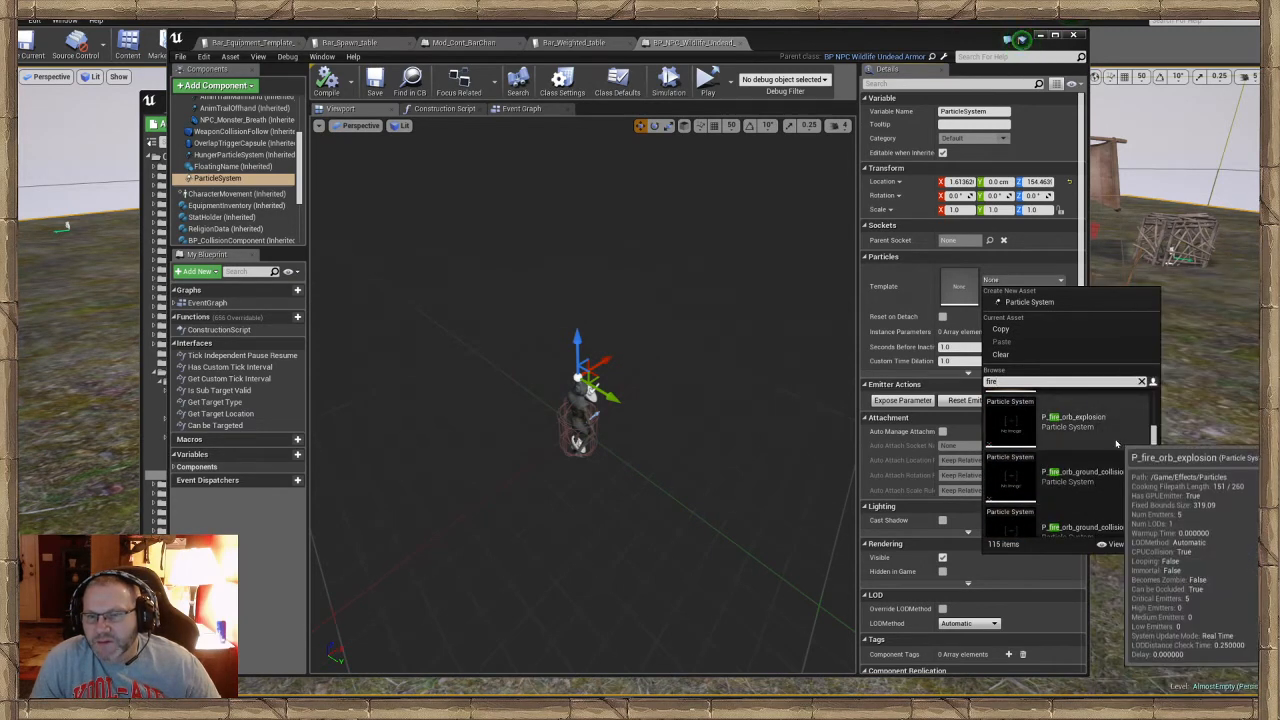
scroll(1095, 443, "down", 2)
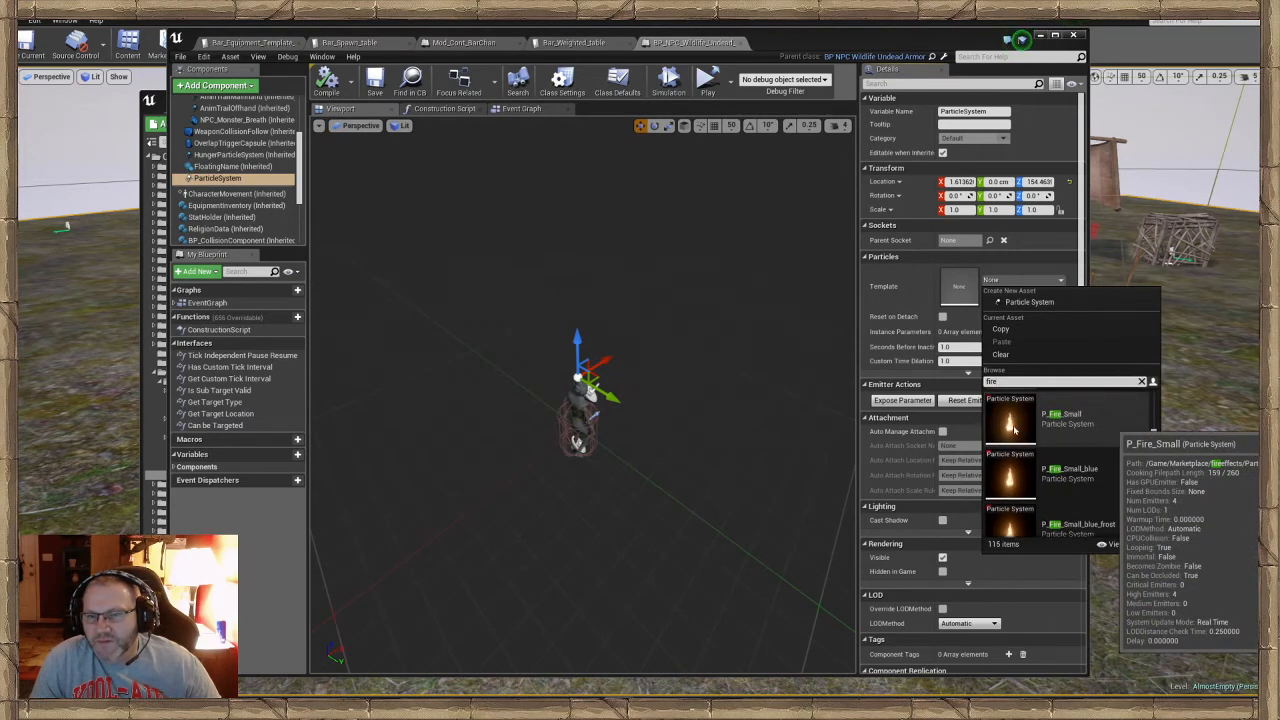
left_click(1097, 441)
Lower the fire particle component into the undead NPC's helmet, to a Z location of about 122 cm
key("w")
right_click_drag(447, 412, 474, 397)
key("s")
key("w")
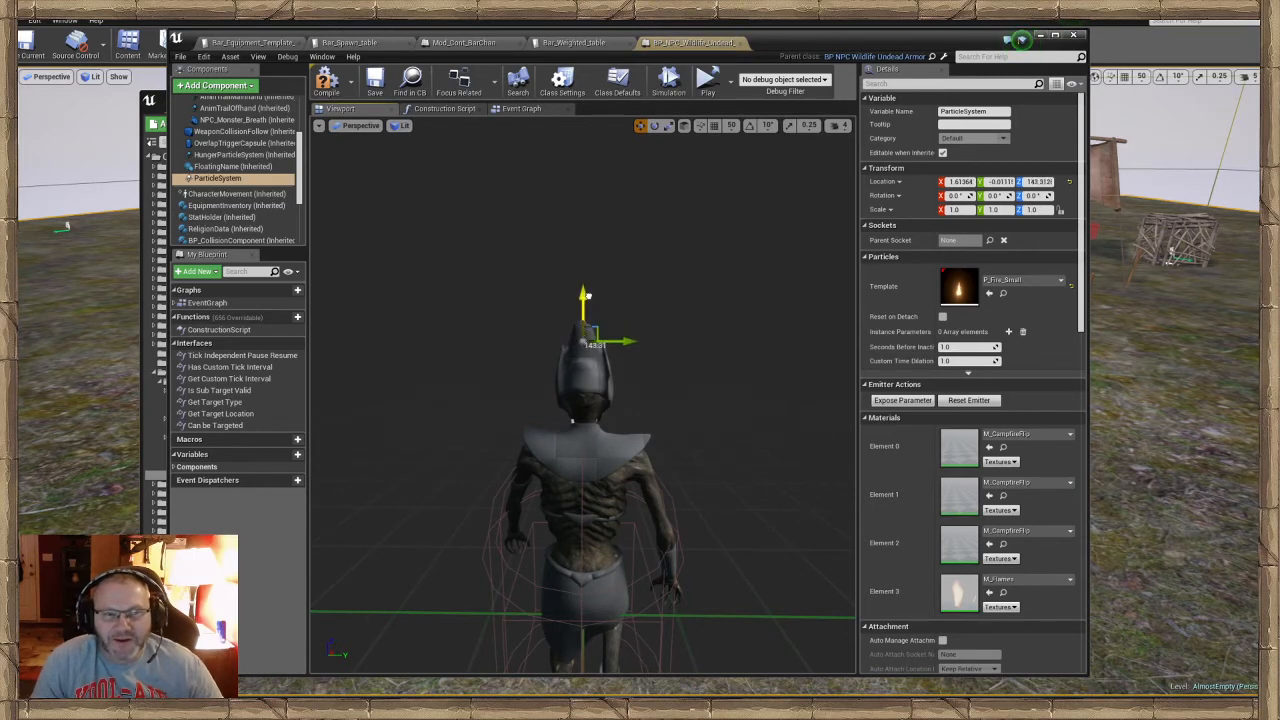
key("d")
right_click_drag(588, 298, 470, 290)
key("w")
key("a")
mouse_move(574, 346)
right_mouse_down()
mouse_move(610, 340)
mouse_move(574, 346)
right_mouse_up()
key("w")
key("s")
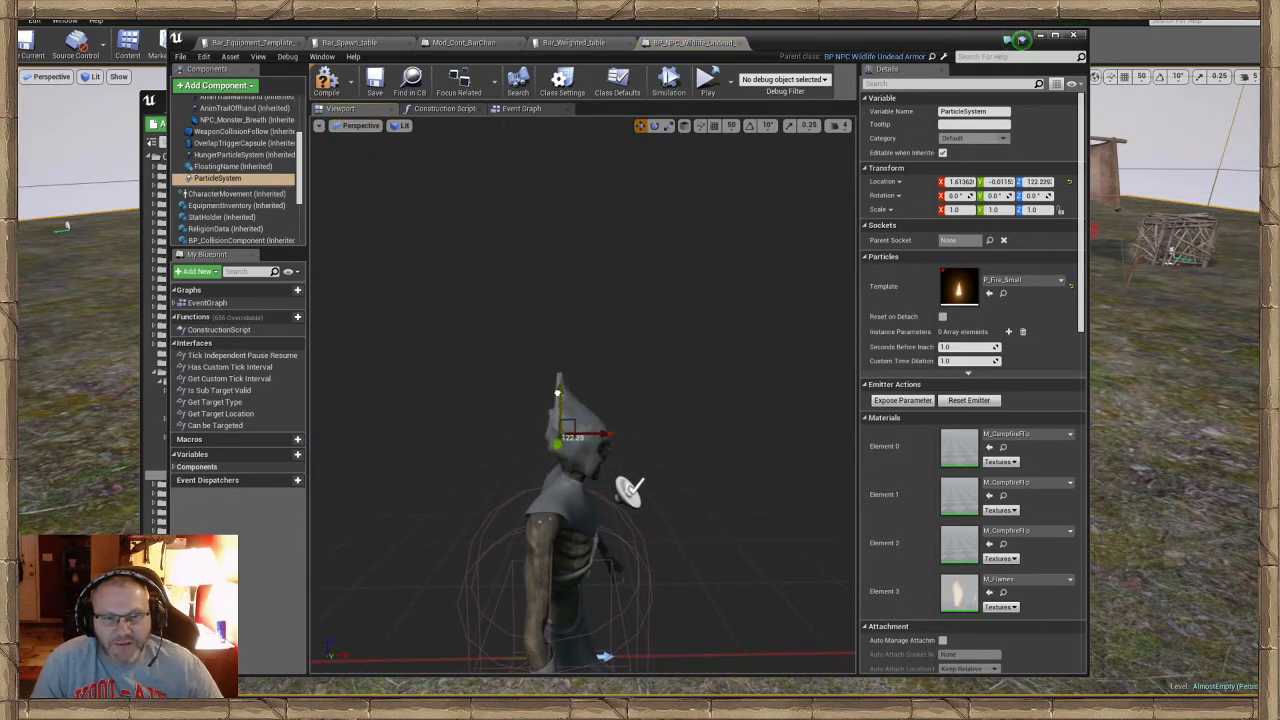
left_click_drag(557, 393, 557, 391)
Nudge the fire particle sideways and slightly up on the head, to about Y 1.3 and Z 124.4 cm
key("a")
mouse_move(633, 474)
right_mouse_down()
mouse_move(730, 470)
mouse_move(633, 474)
right_mouse_up()
key("w")
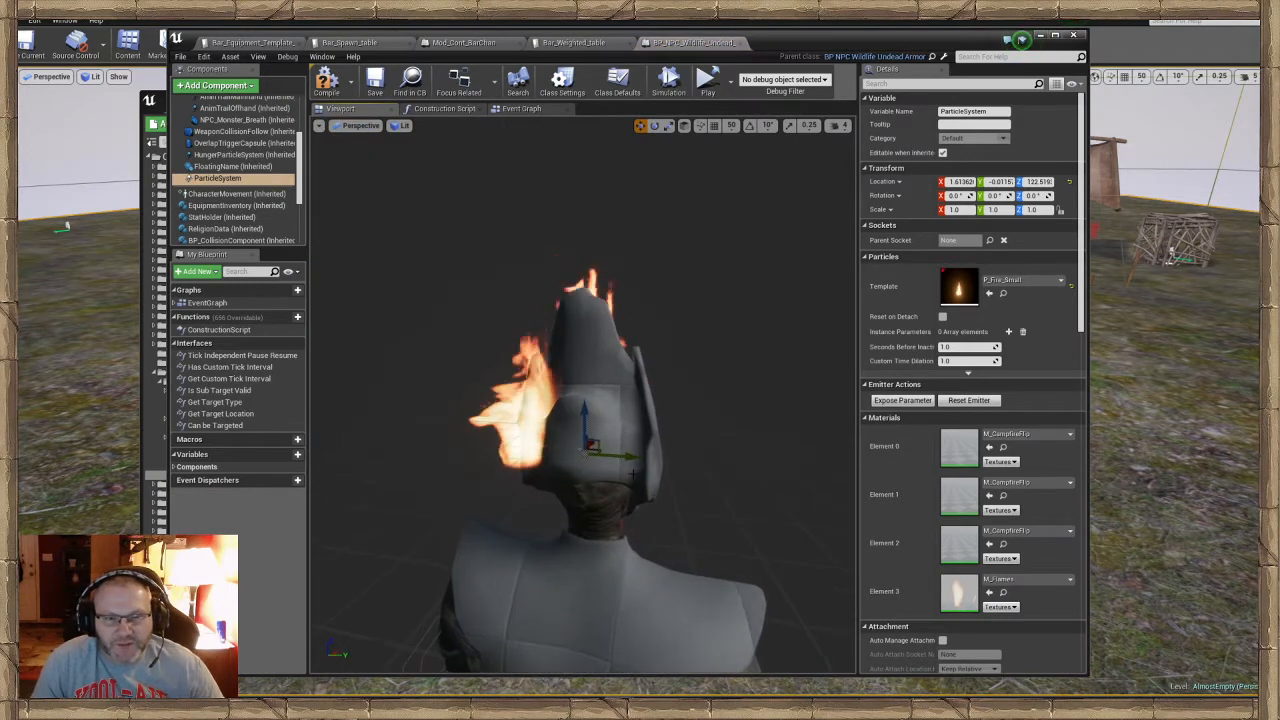
left_click_drag(625, 457, 629, 458)
key("s")
right_click_drag(660, 460, 502, 461)
key("w")
key("s")
key("s")
key("d")
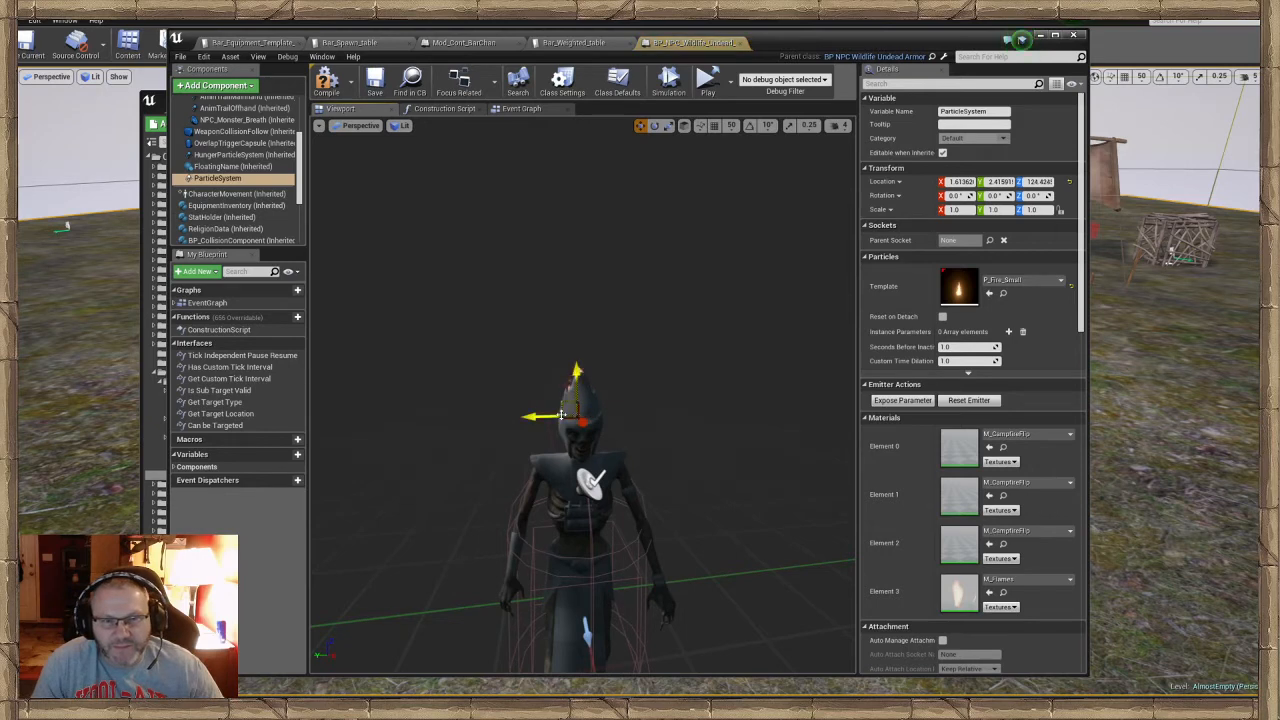
key("a")
right_click_drag(543, 416, 596, 414)
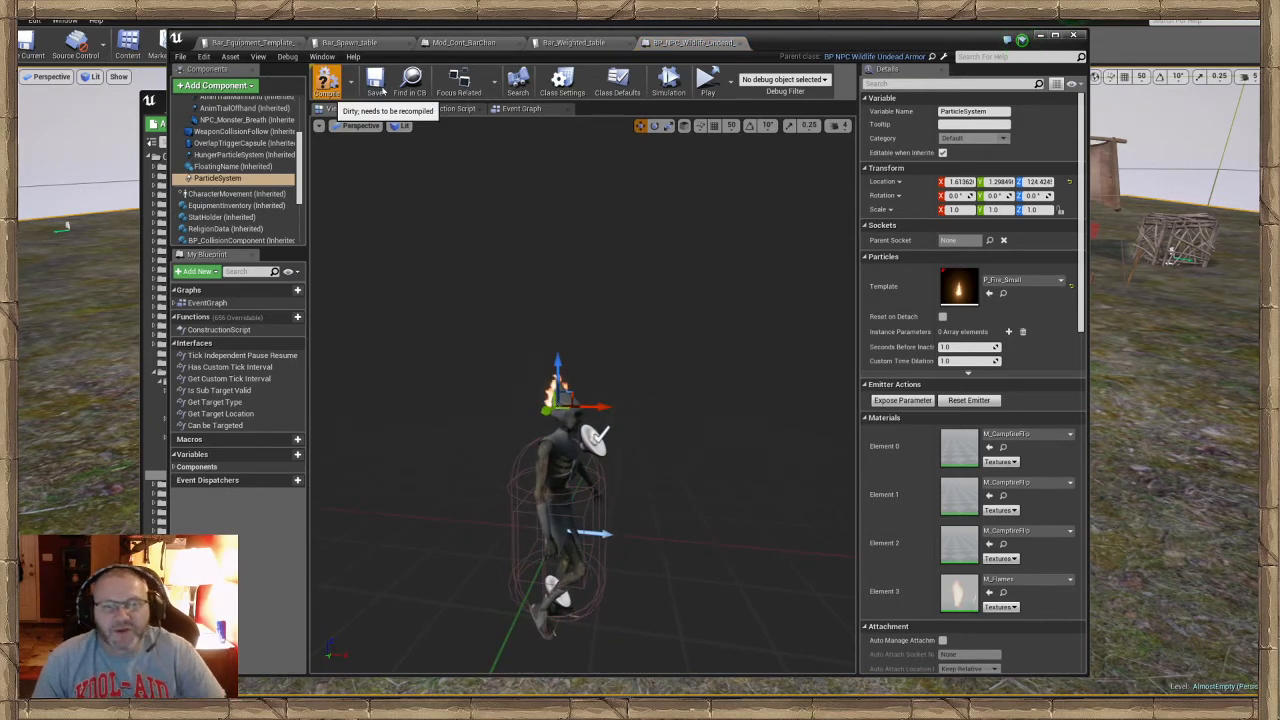
Minimize the blueprint editor and the content browser, and look across the level toward the camp
left_click(1038, 37)
left_click(1029, 99)
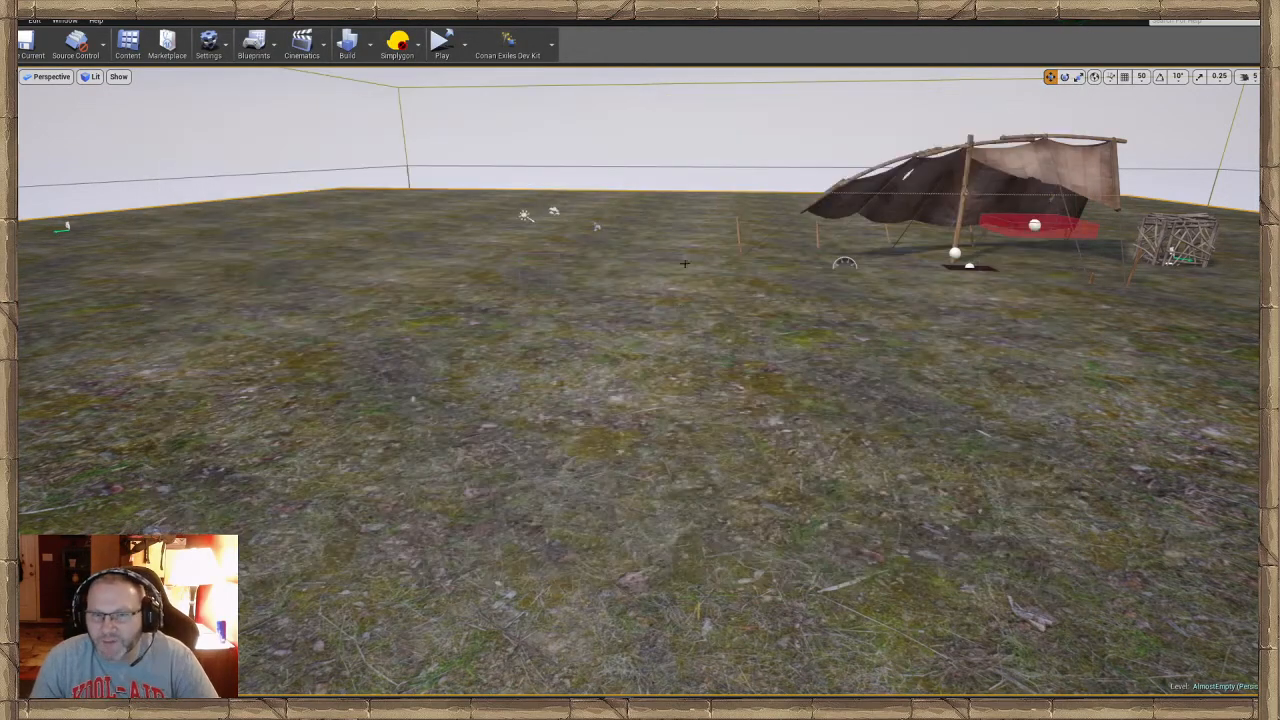
right_click_drag(780, 521, 610, 521)
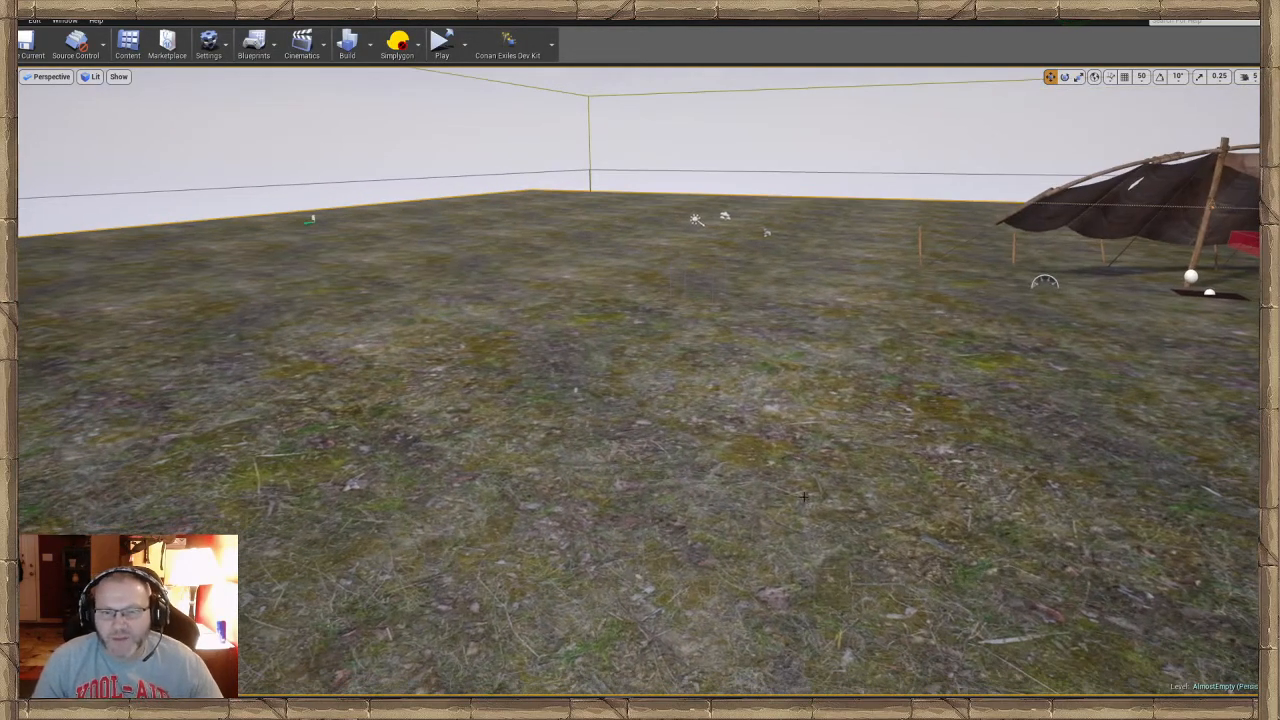
Start a play session from a spot on the landscape, turn on Cloak mode in the admin panel and draw the sword
right_click(590, 308)
left_click(628, 541)
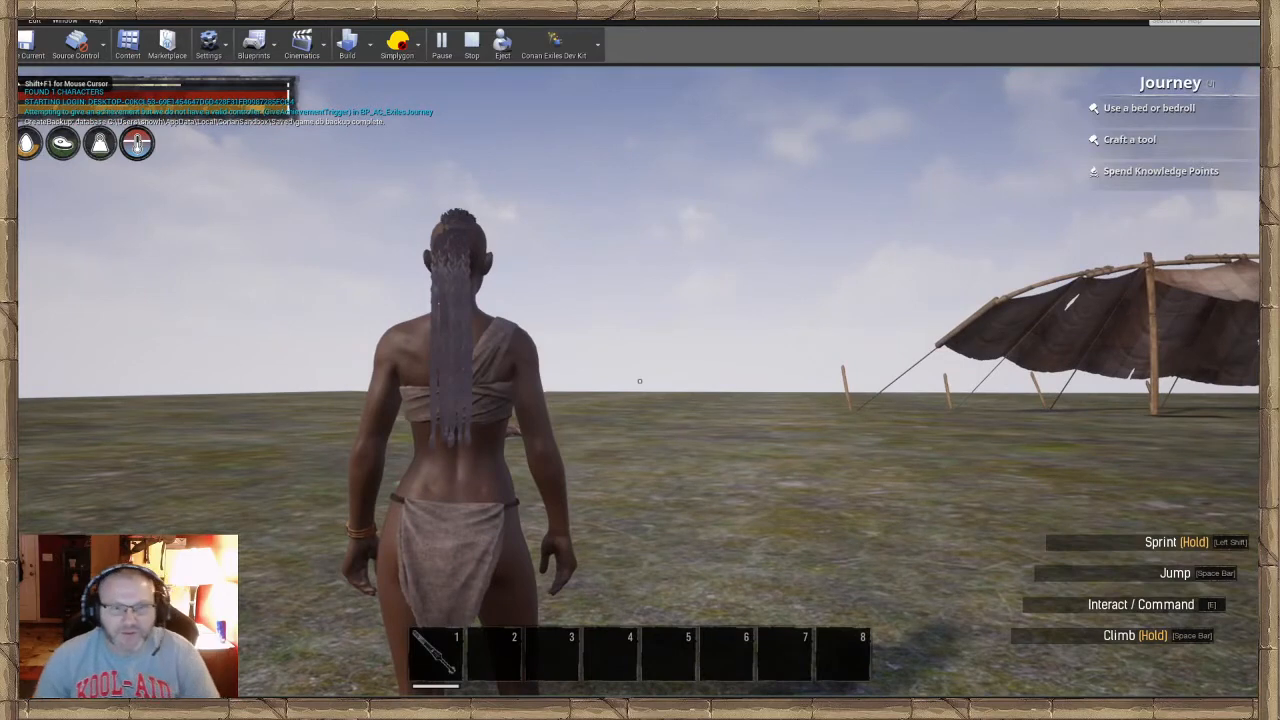
key("ctrl+shift+c")
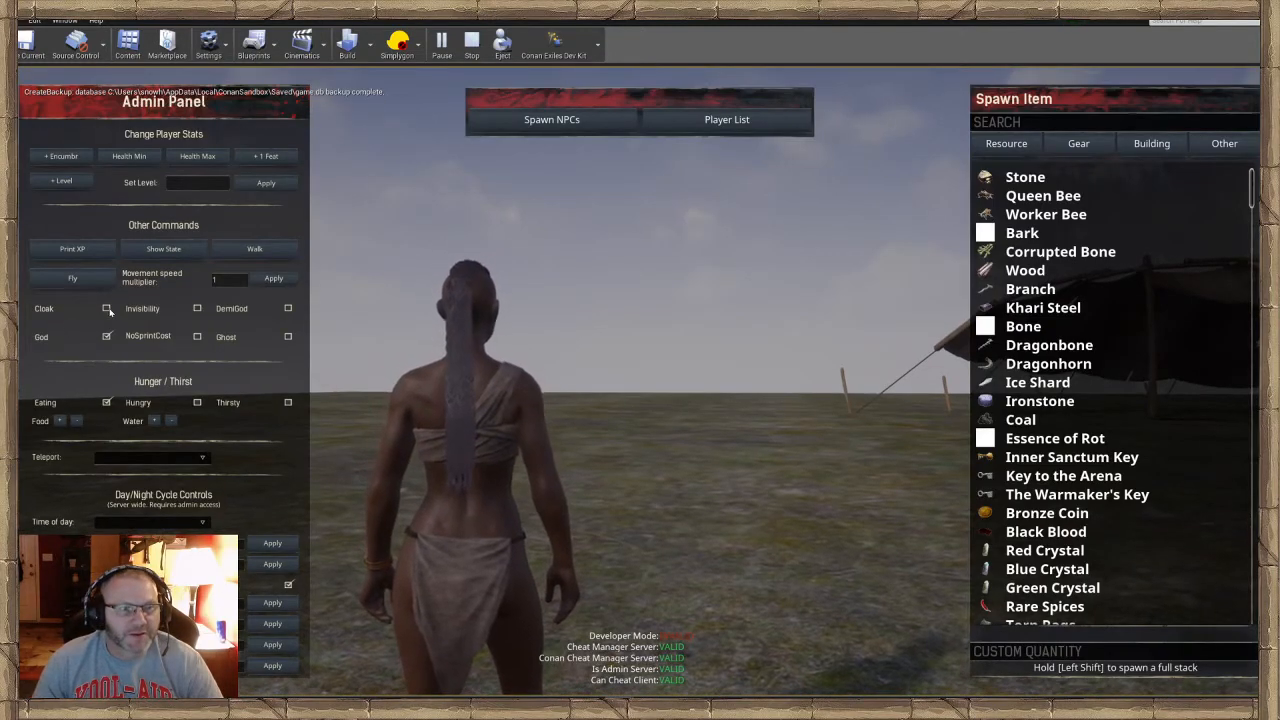
key("ctrl+shift+c")
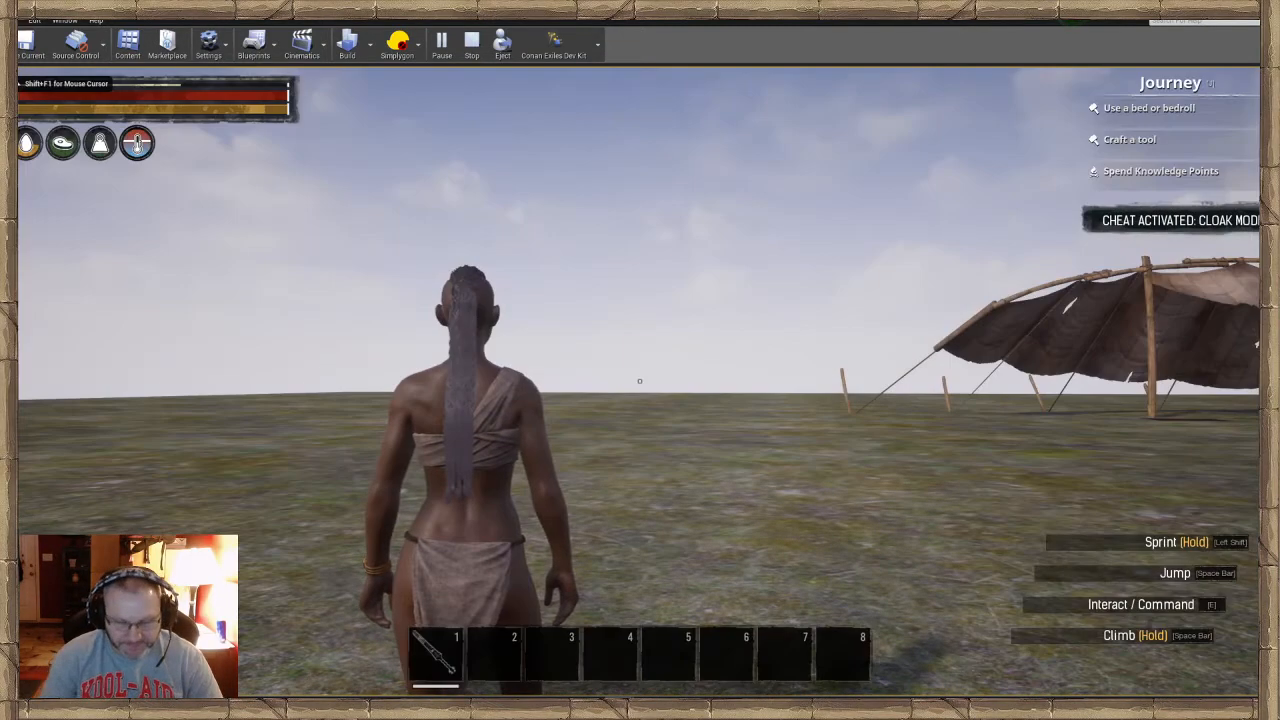
key("1")
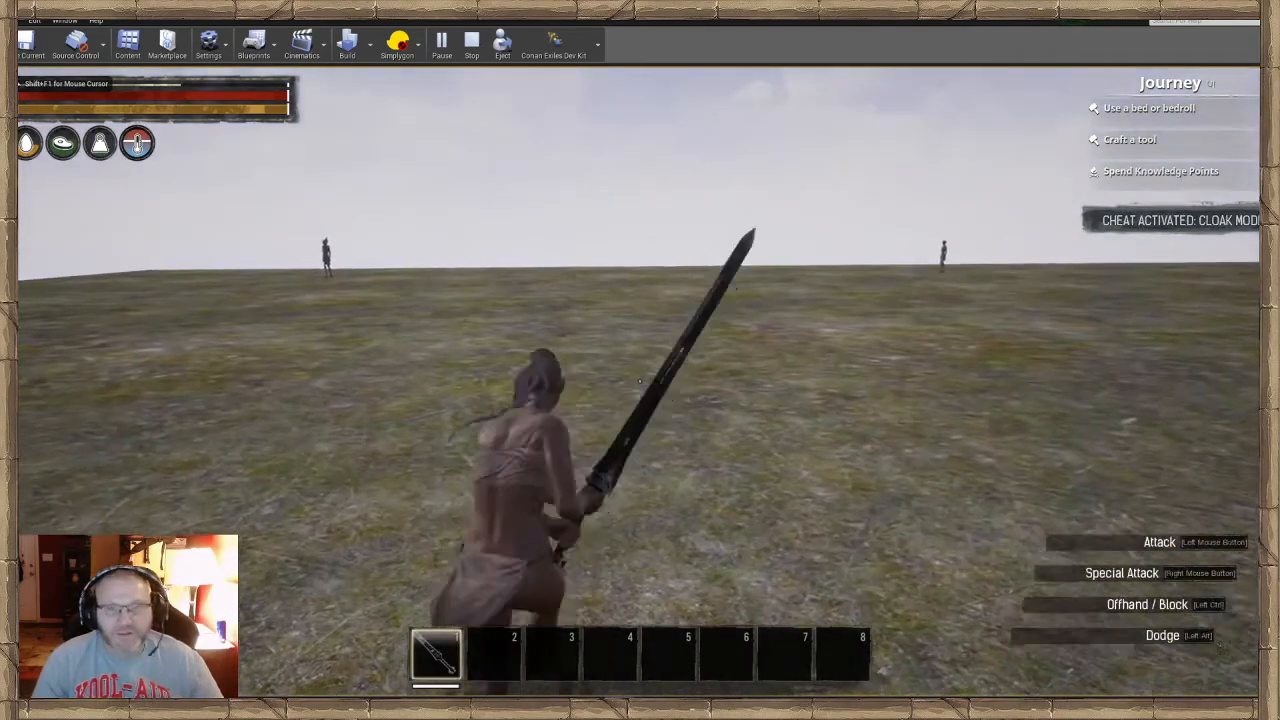
Walk across the field to the distant helmeted undead NPC and look at the fire effect on its head
key("w")
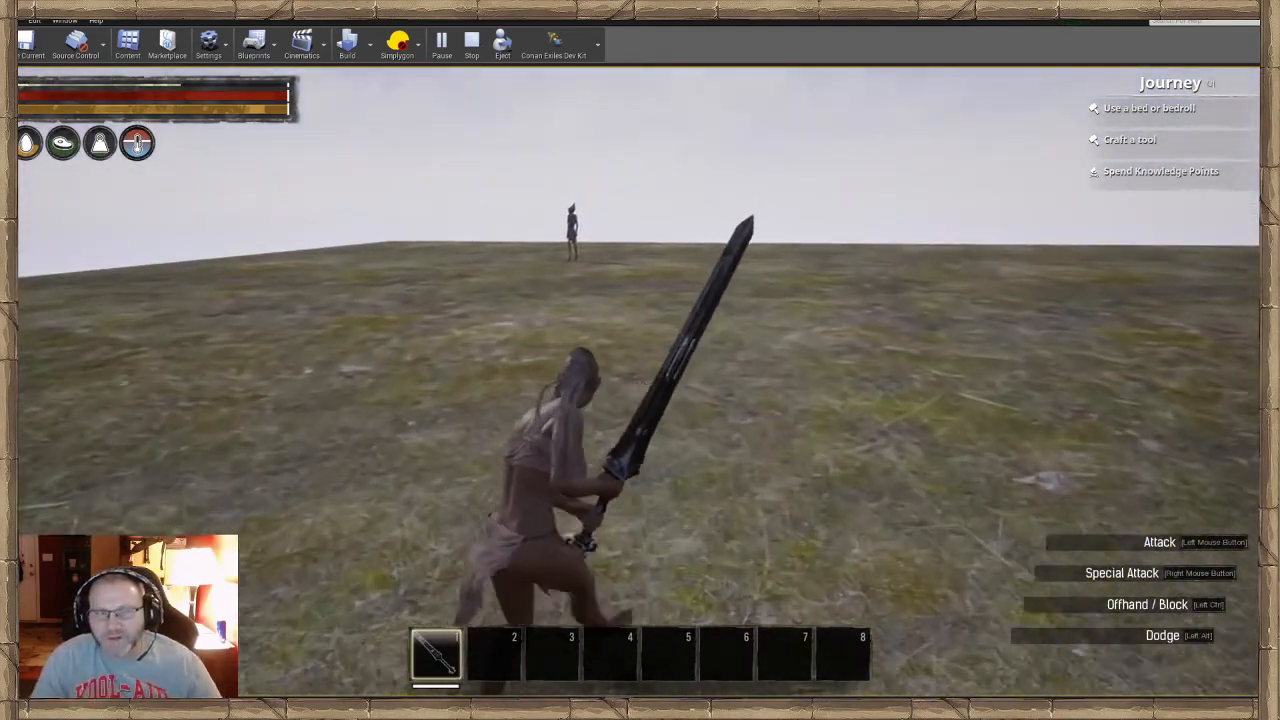
key("w")
key("w")
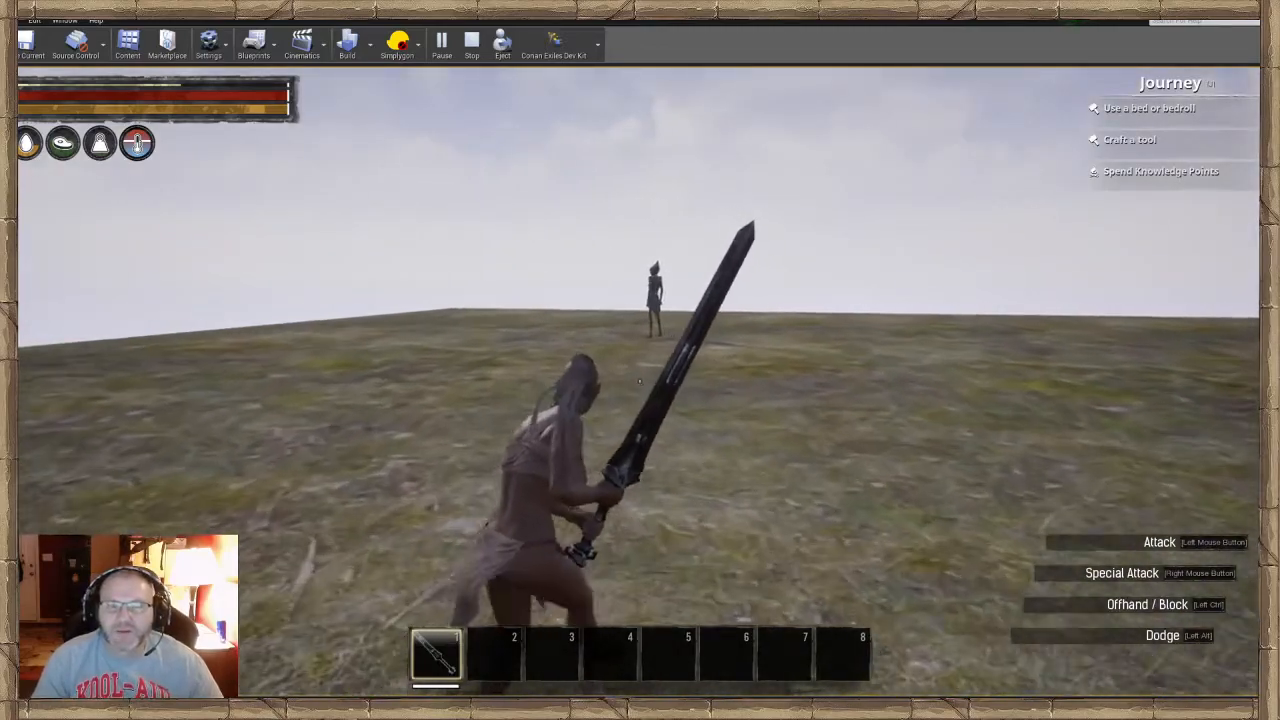
key("w")
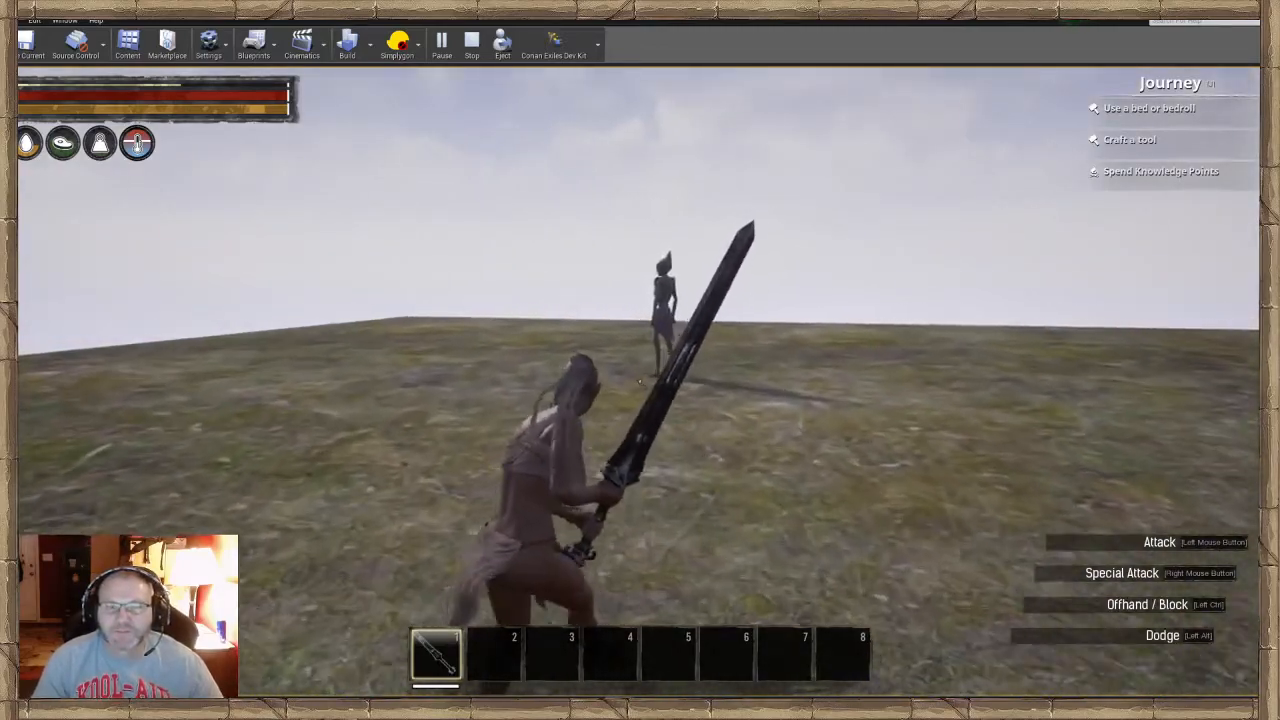
key("w")
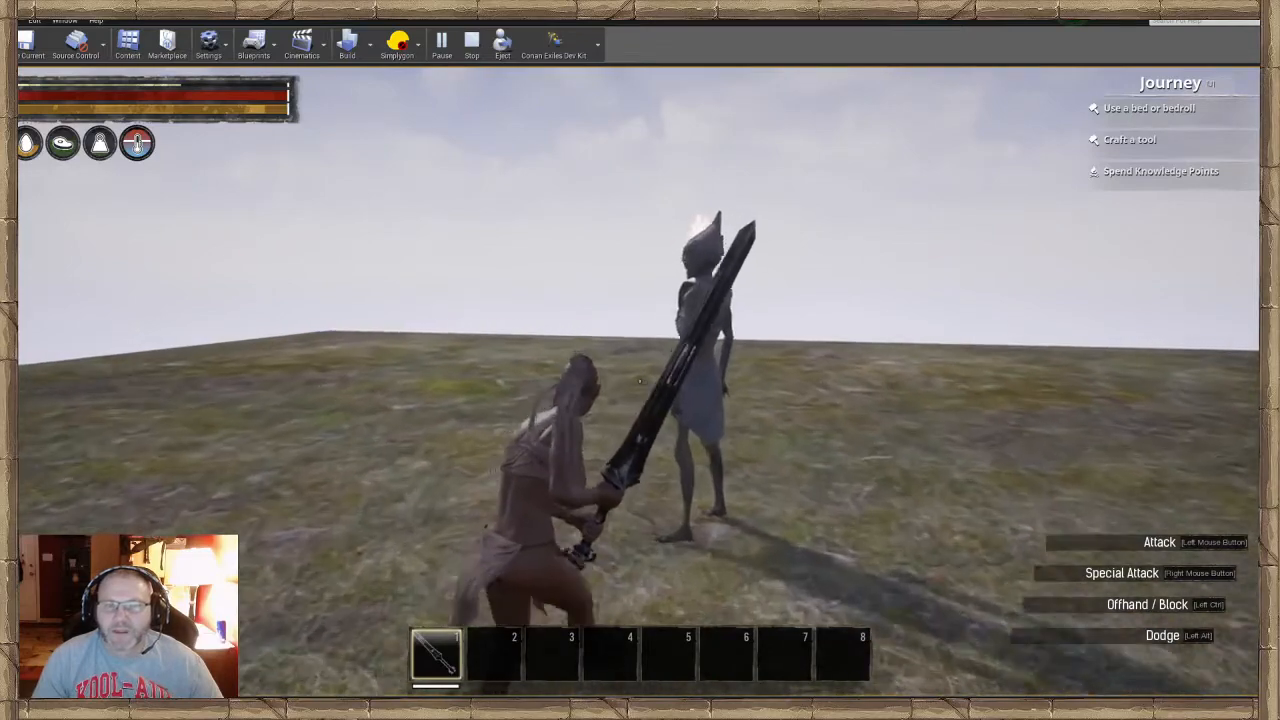
key("w")
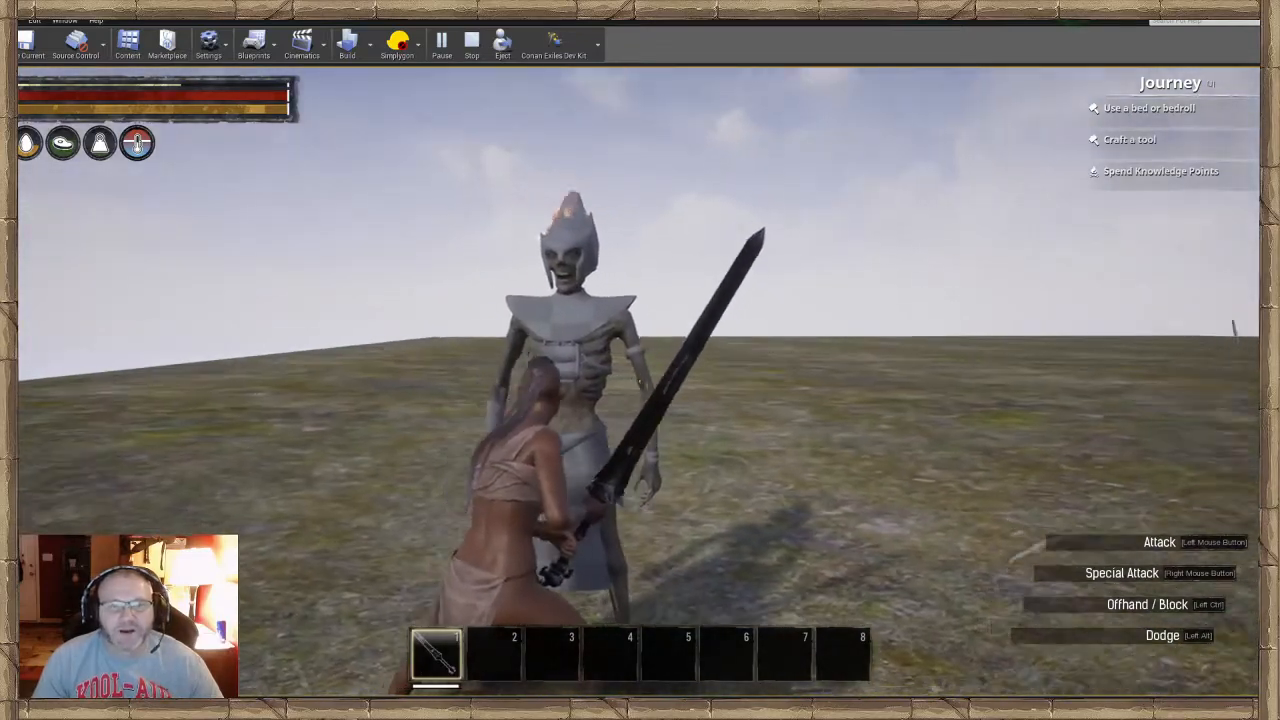
Circle the helmeted undead NPC to examine how the flame sits on the helmet from the front, side and back
key("a")
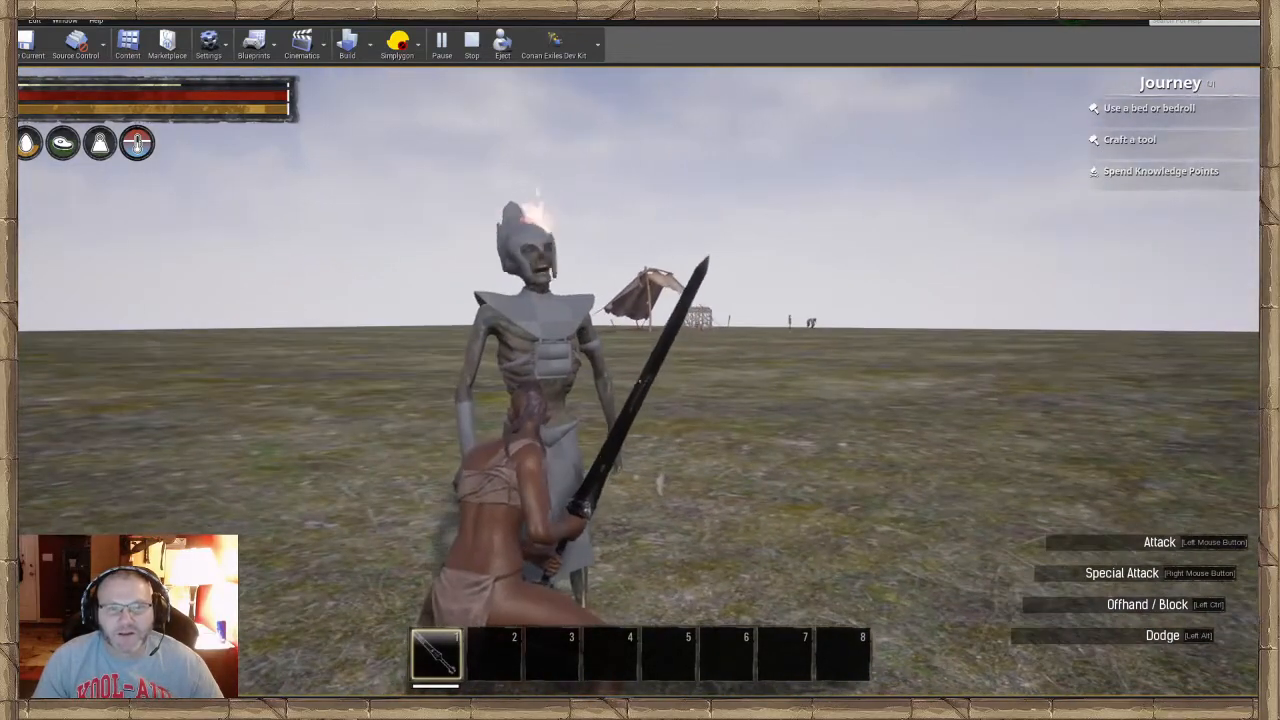
key("a")
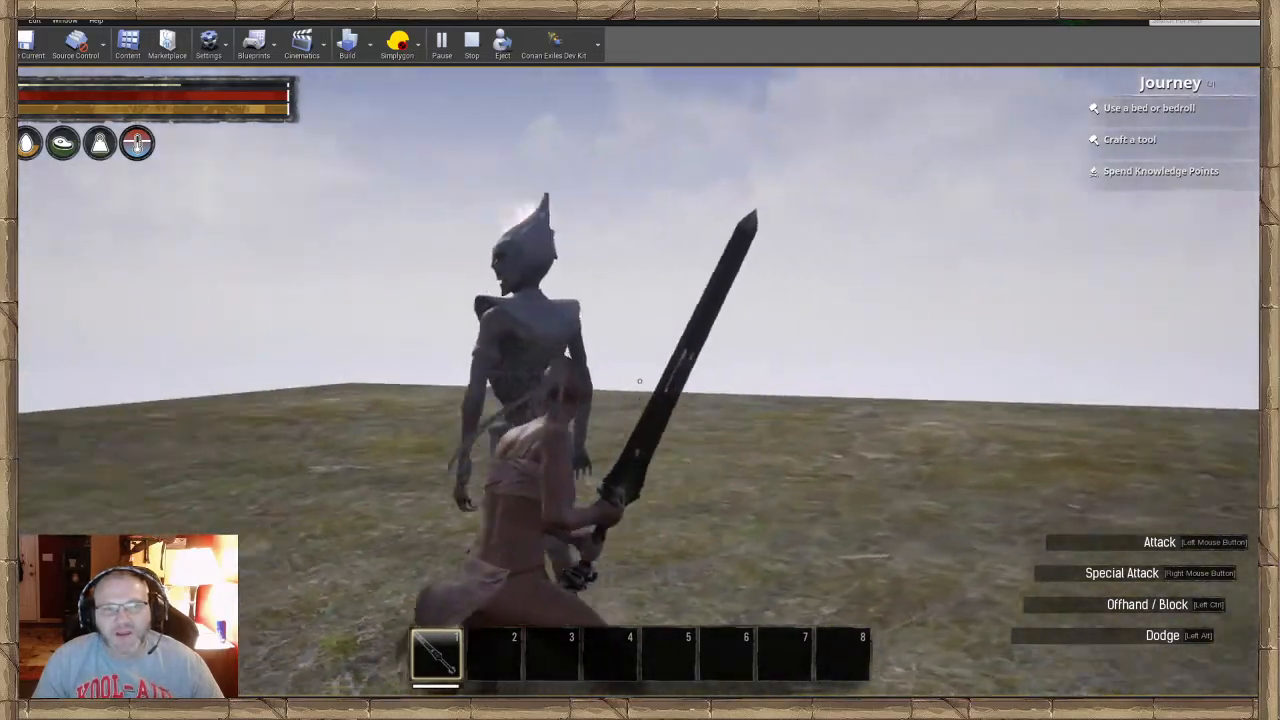
key("d")
key("a")
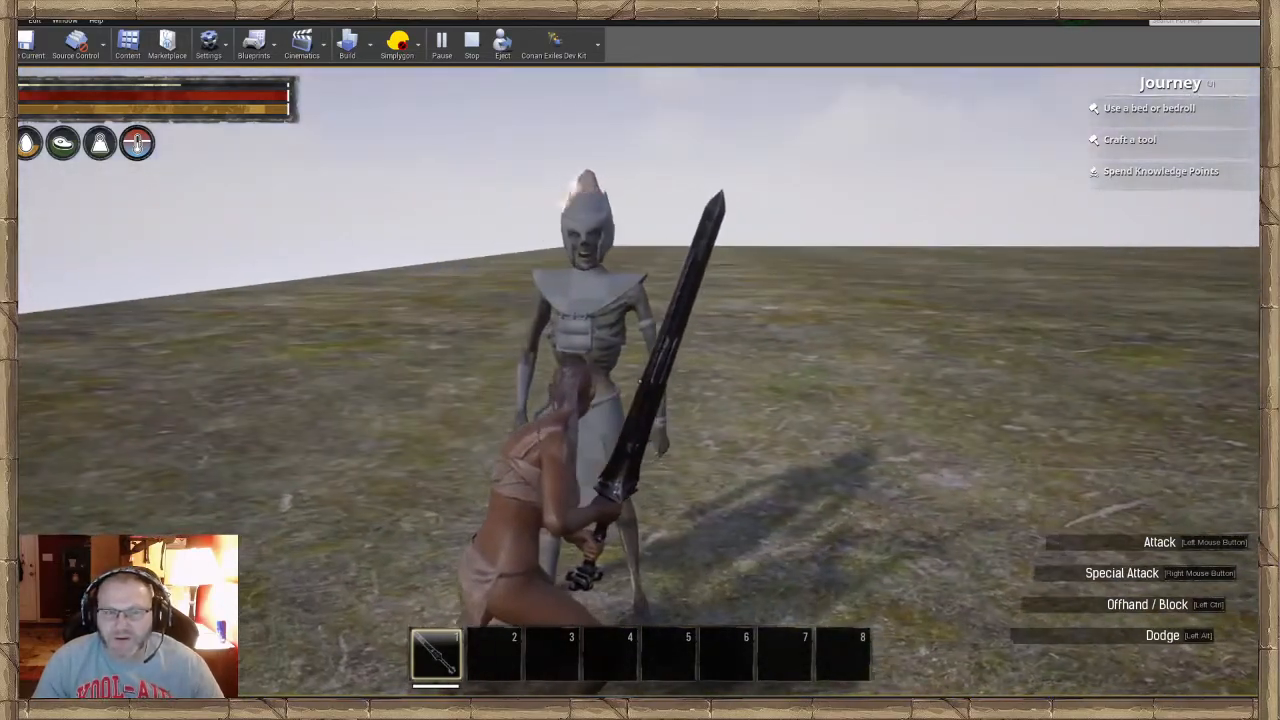
key("d")
key("a")
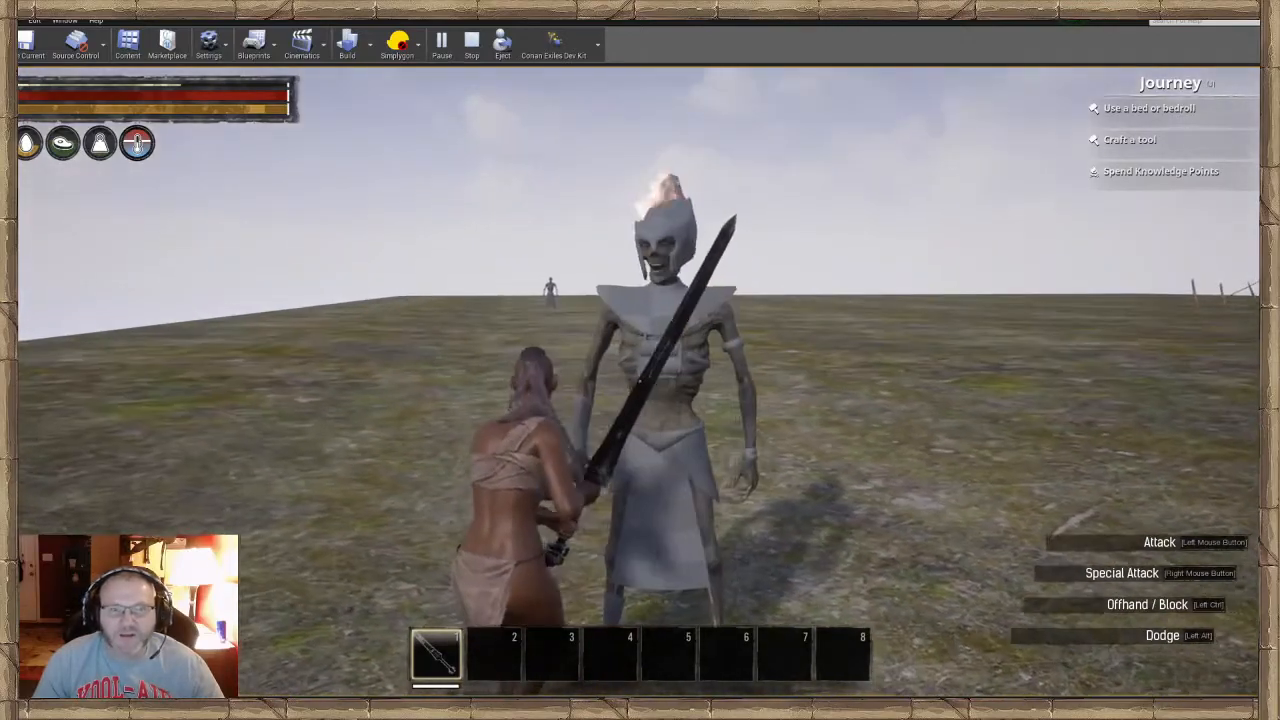
key("a")
key("d")
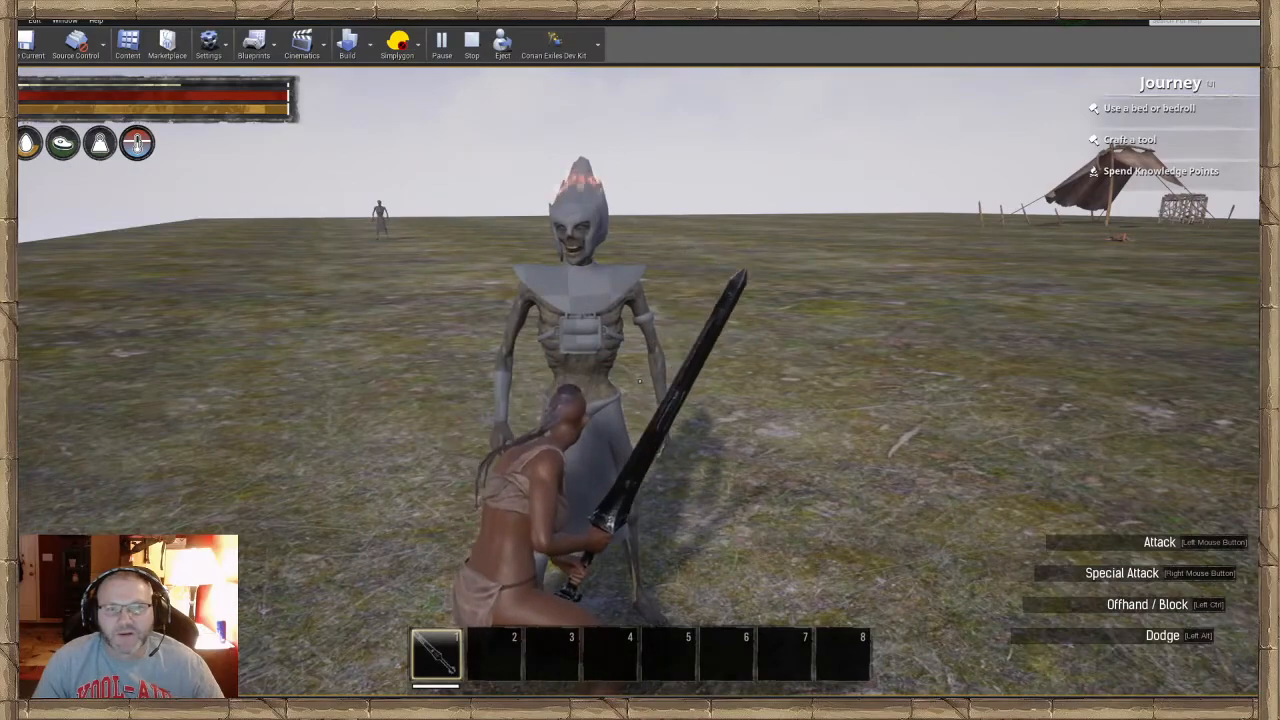
key("d")
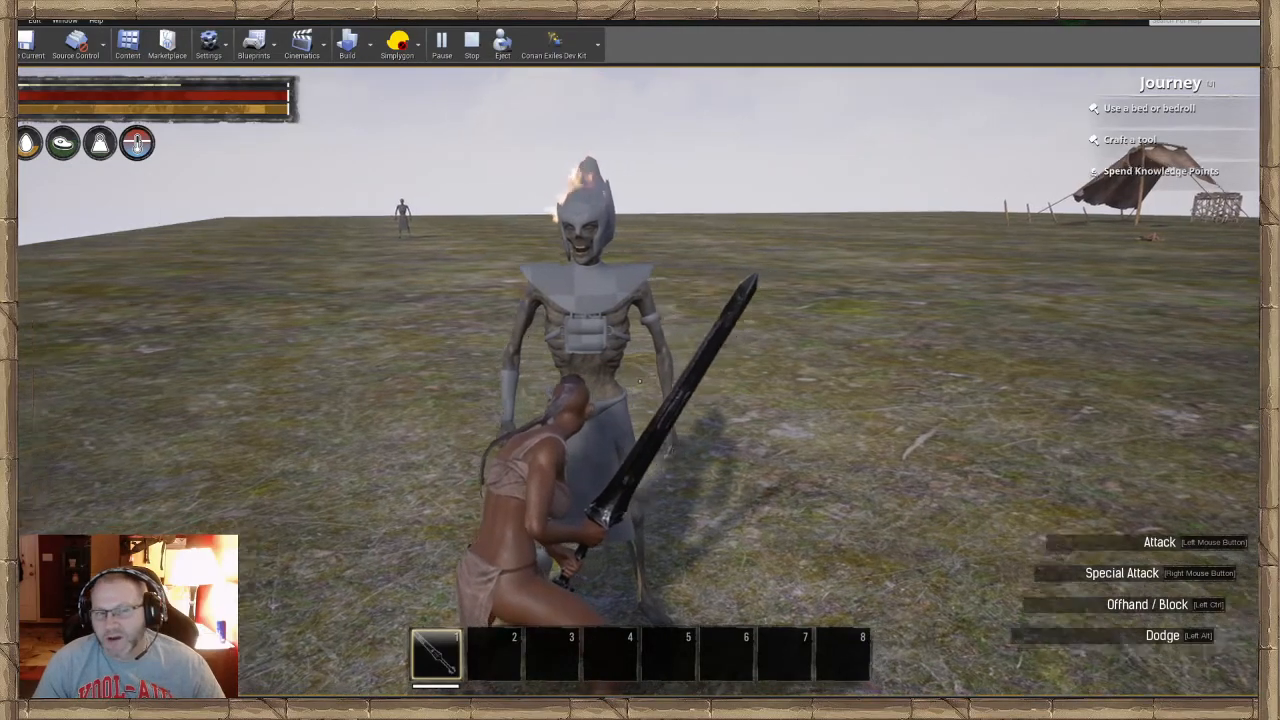
key("a")
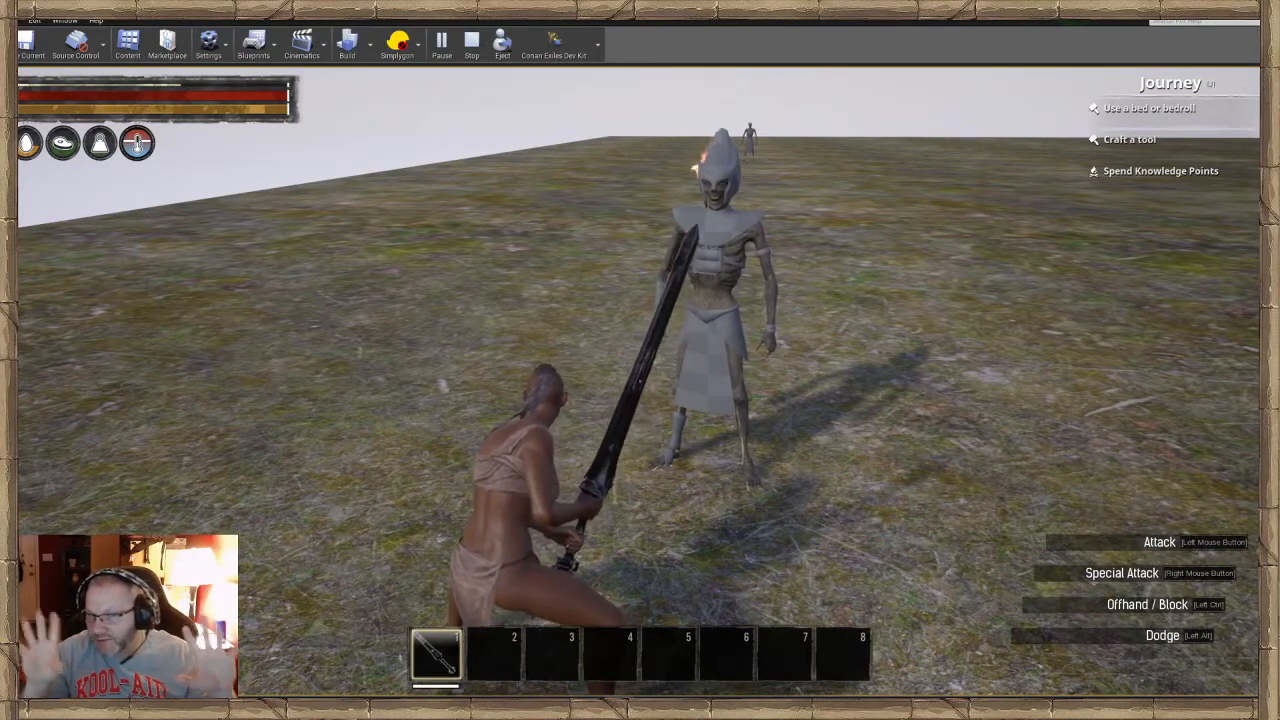
Move in close to the undead NPC's head and check the flame's placement as the helmet turns
key("w")
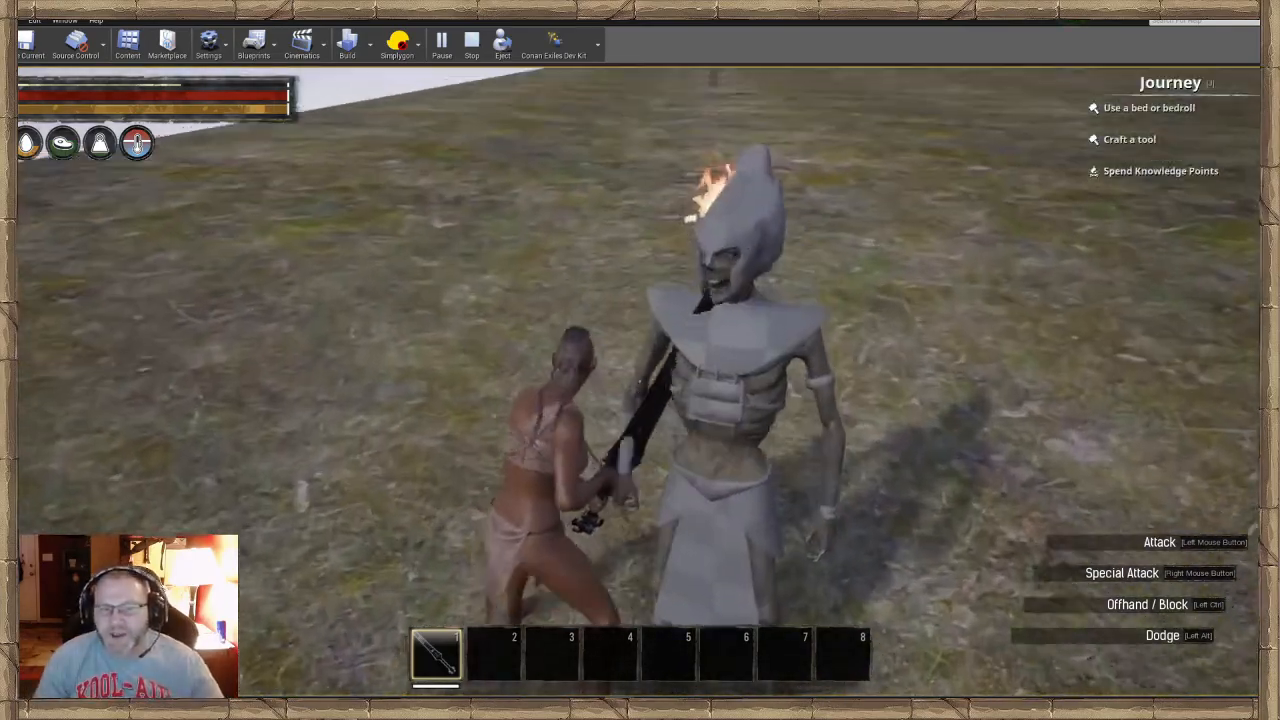
key("d")
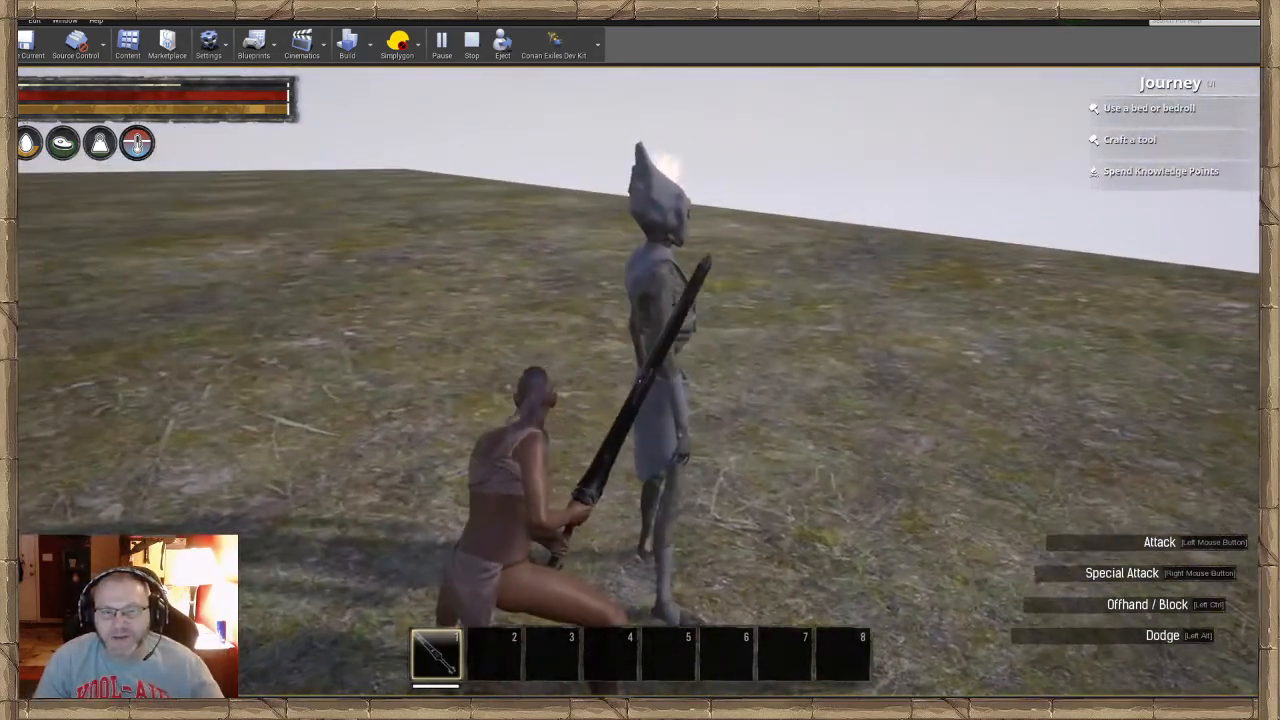
key("d")
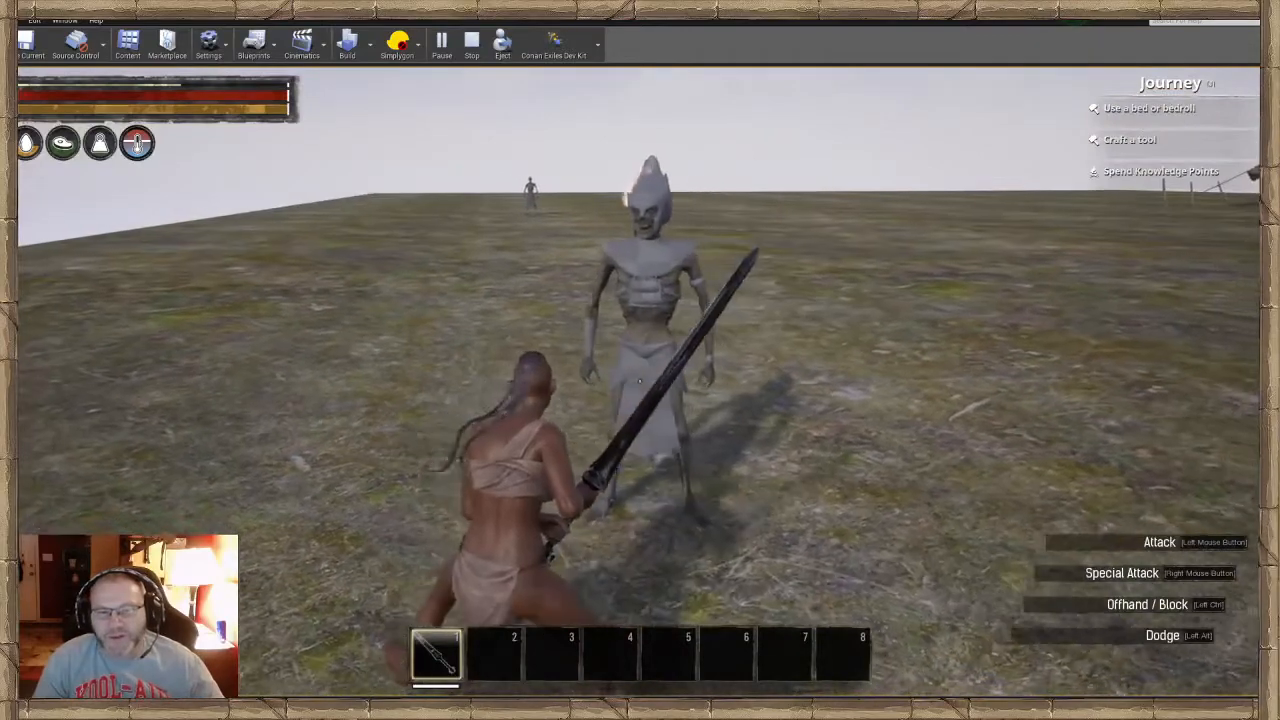
key("d")
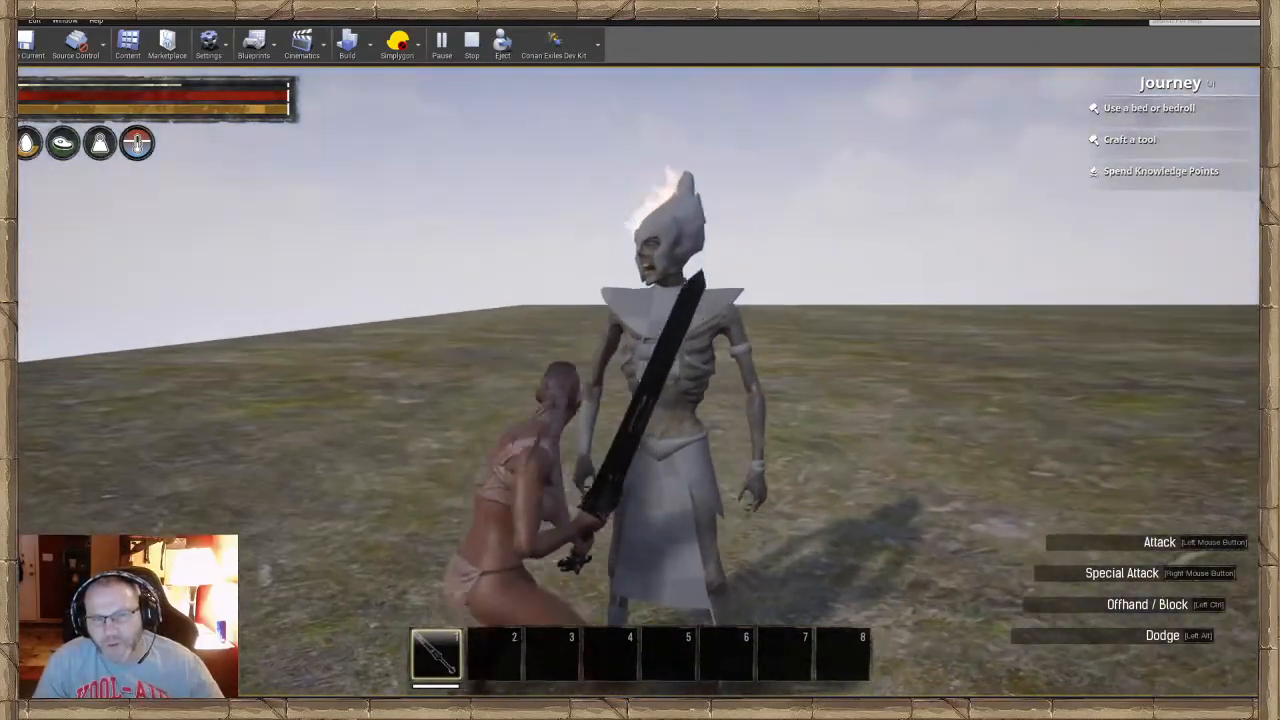
Visit the bare-headed skeleton for comparison and run back to the helmeted undead NPC
key("w")
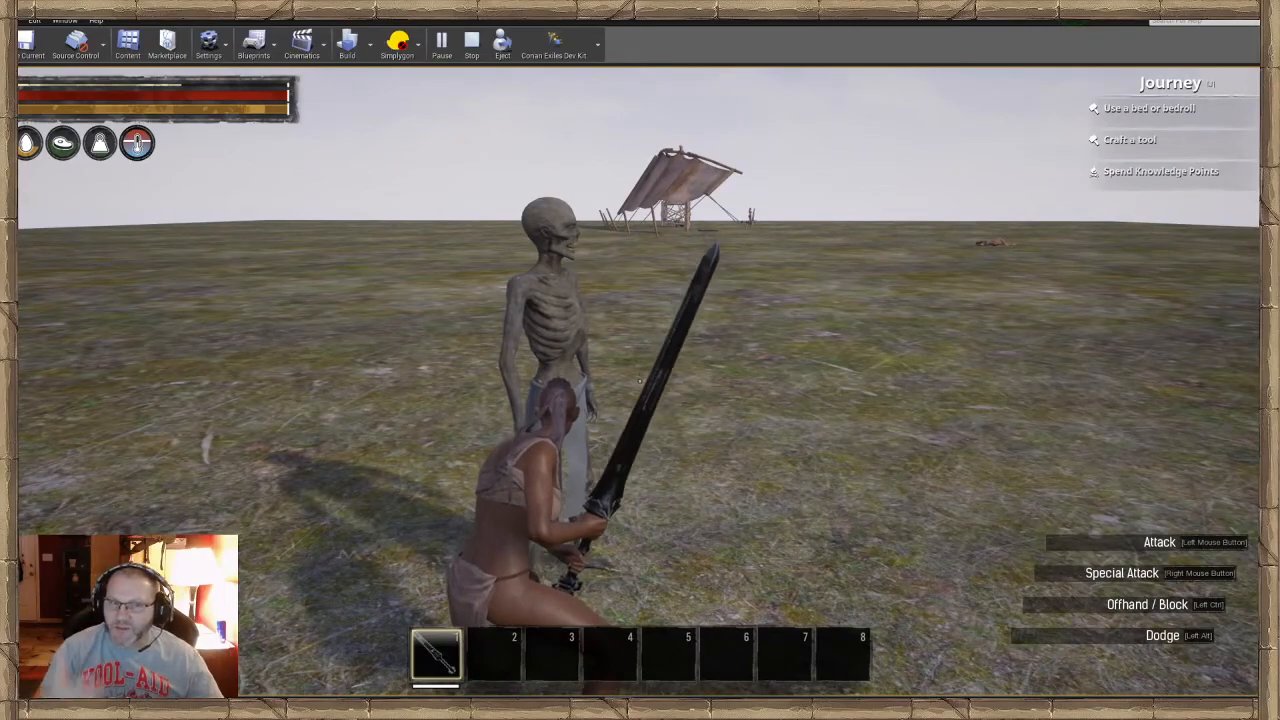
key("w")
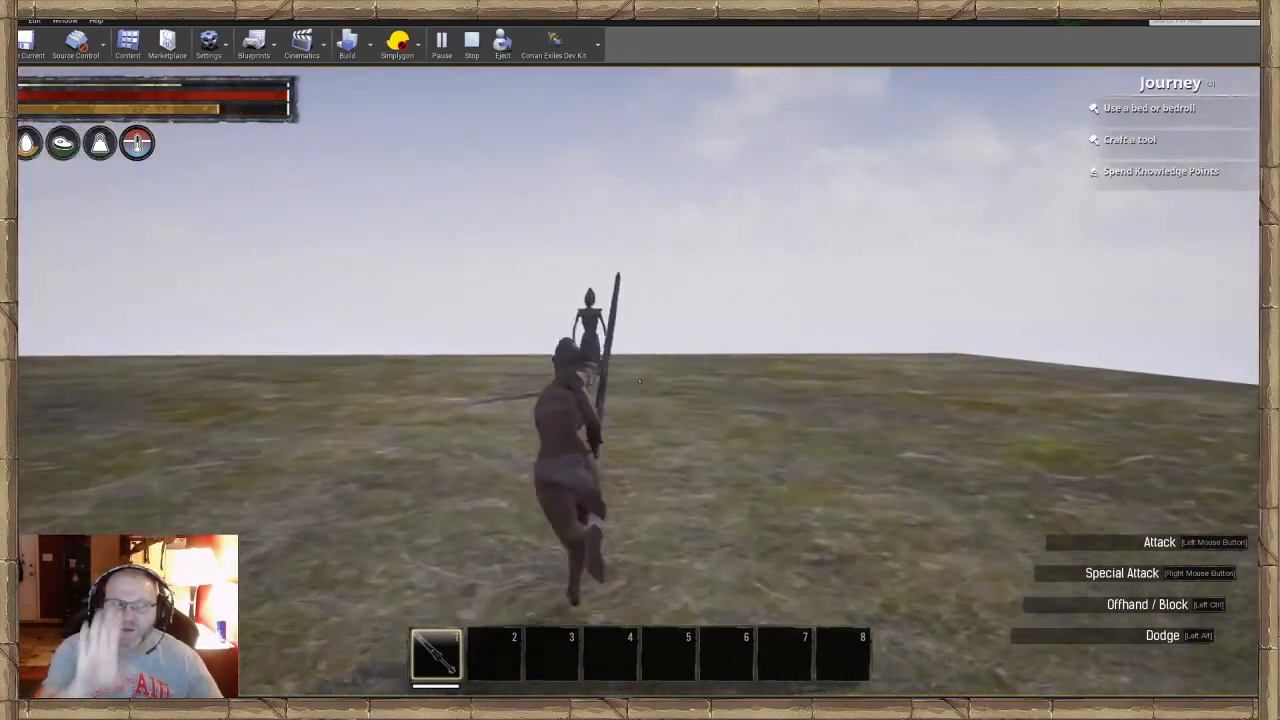
key("w")
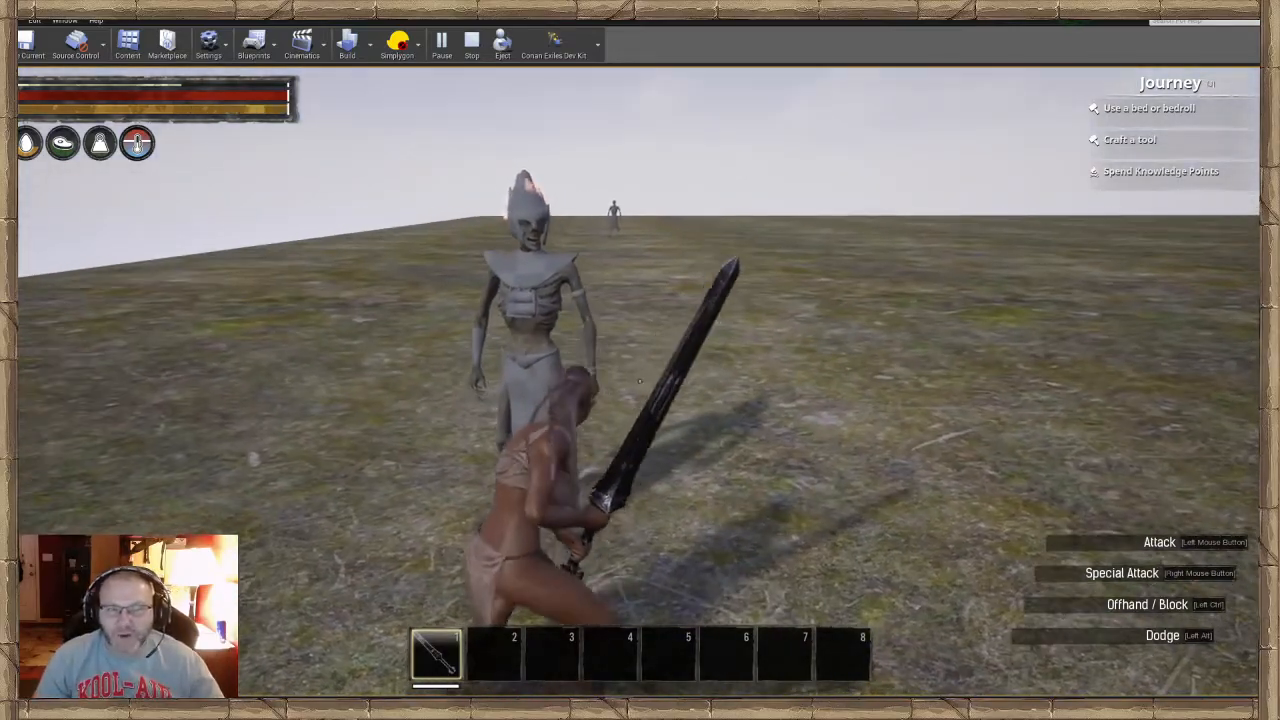
Run back past the tent and the bodies on the ground to inspect the Dalinsia Hunter fighter near the wooden cage
key("w")
key("w")
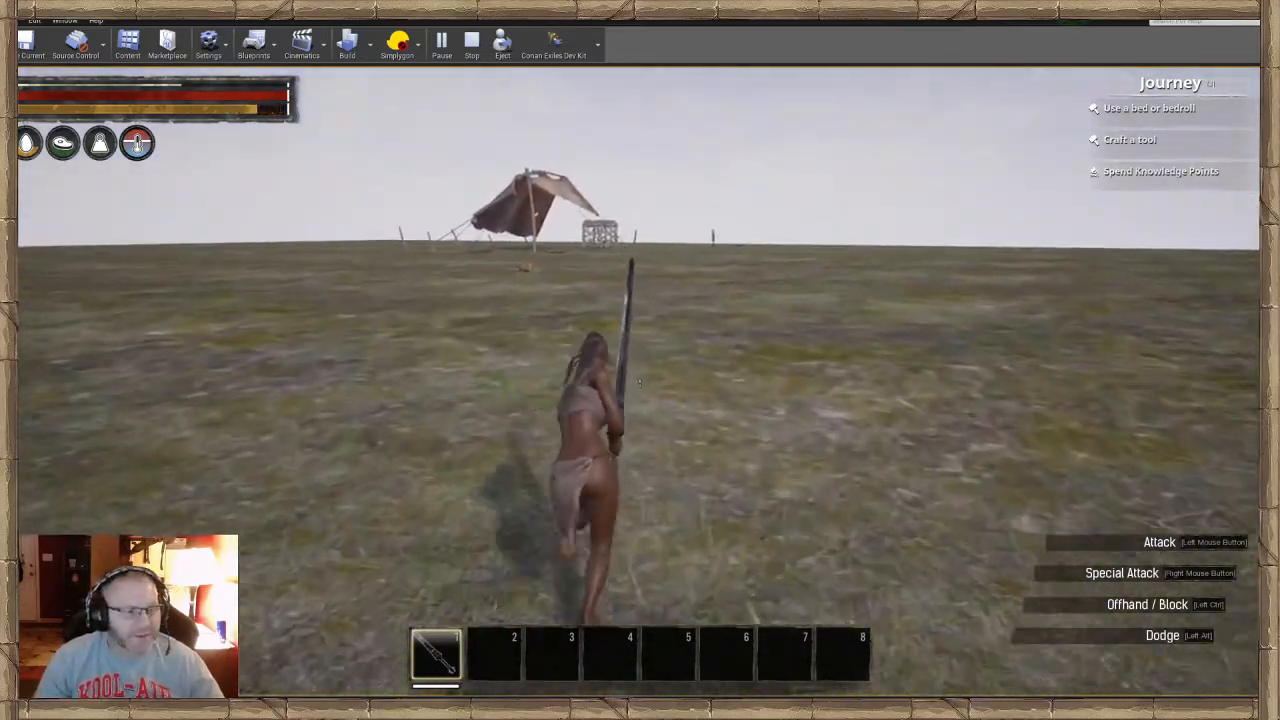
key("w")
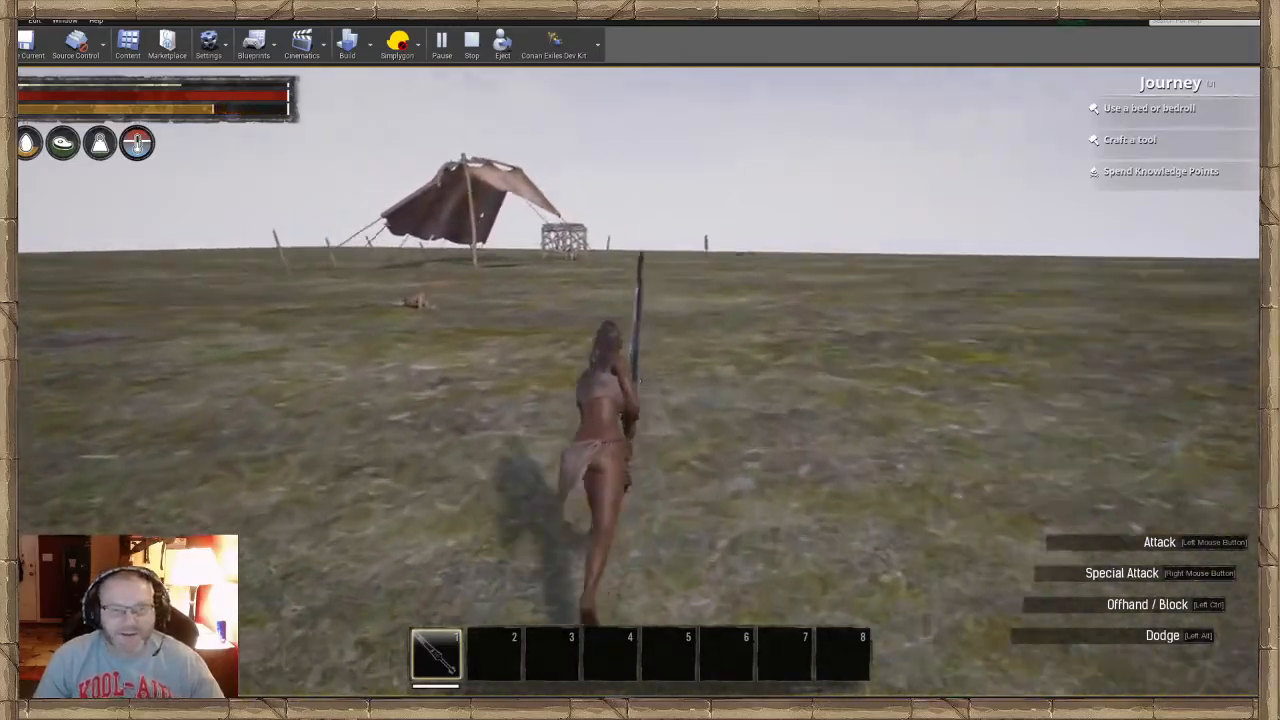
key("w")
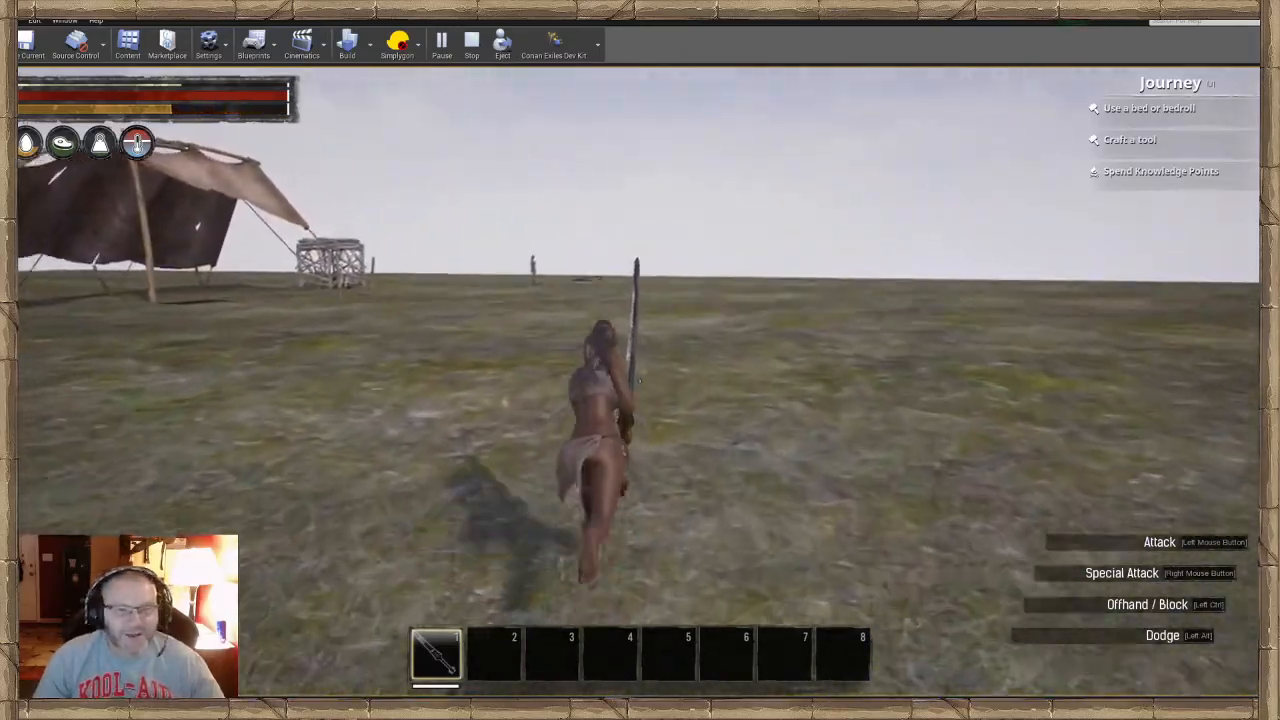
key("w")
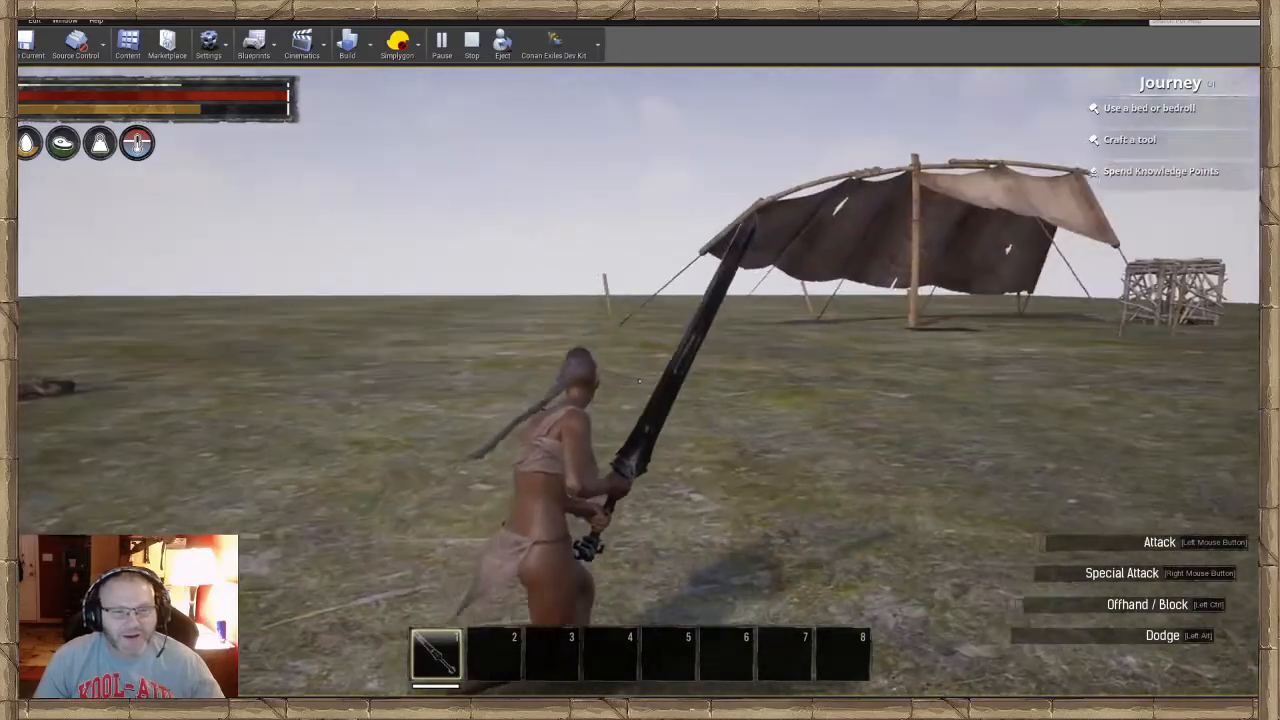
key("w")
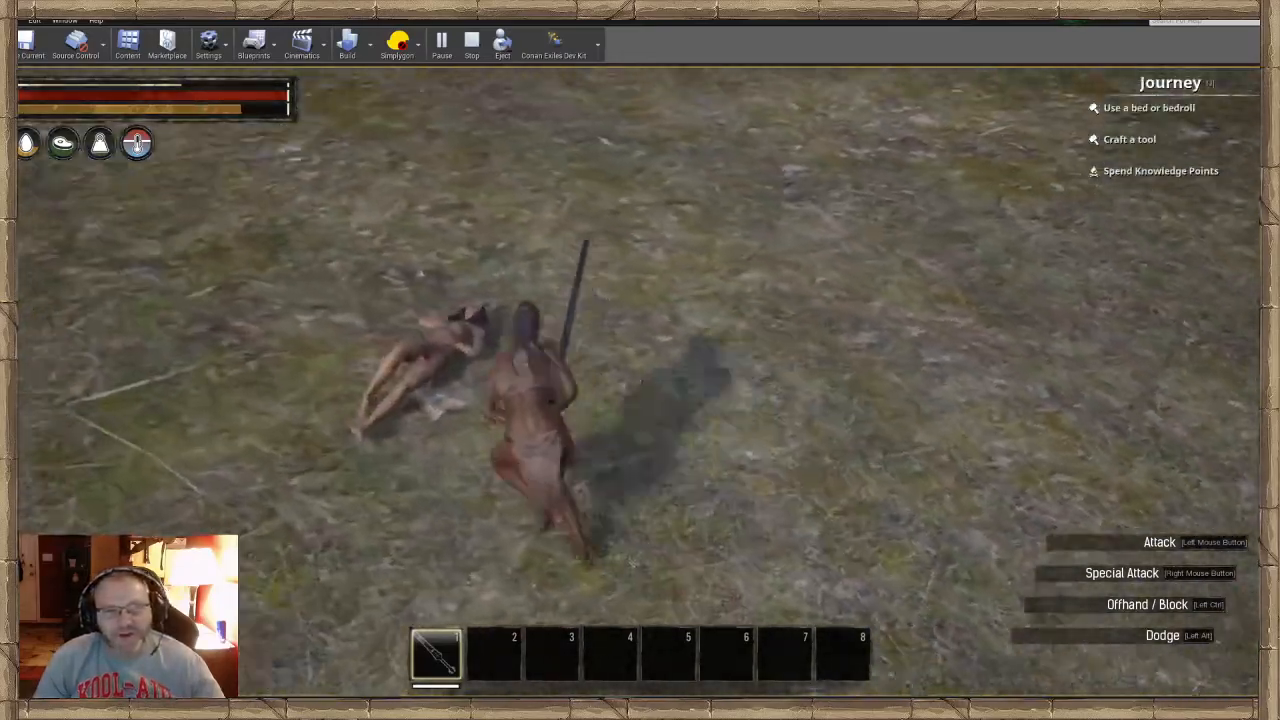
key("w")
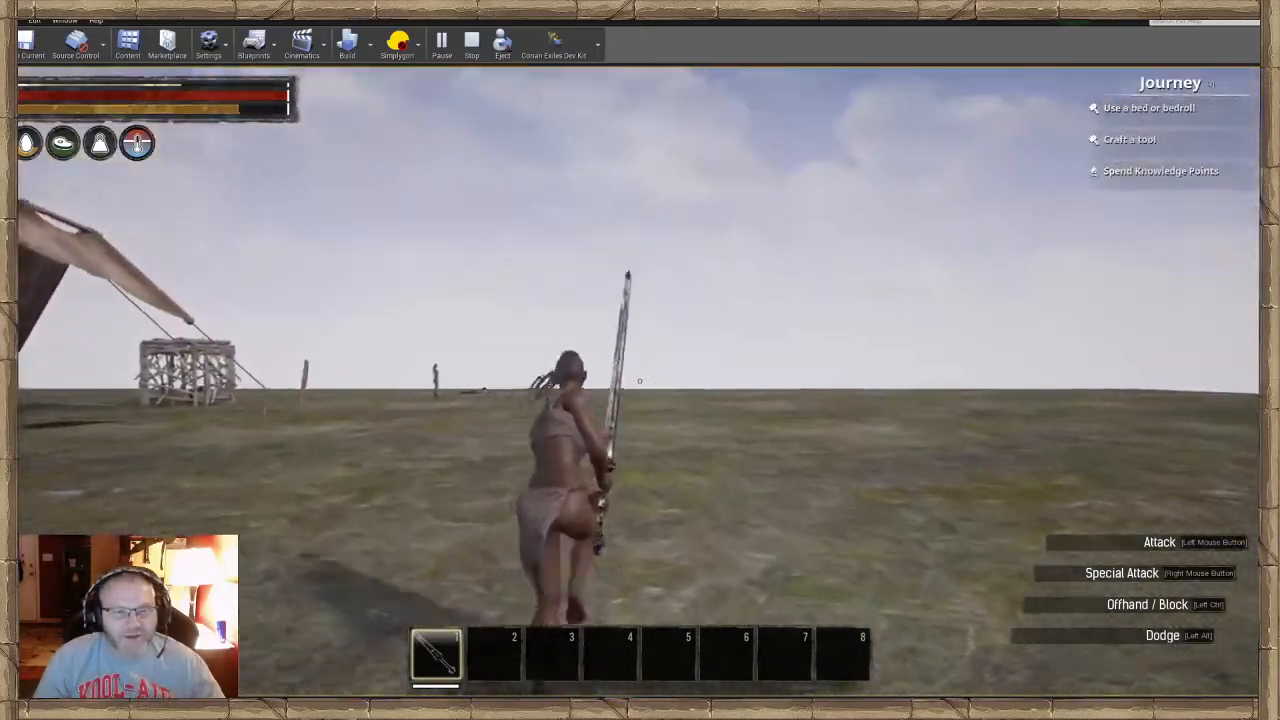
key("w")
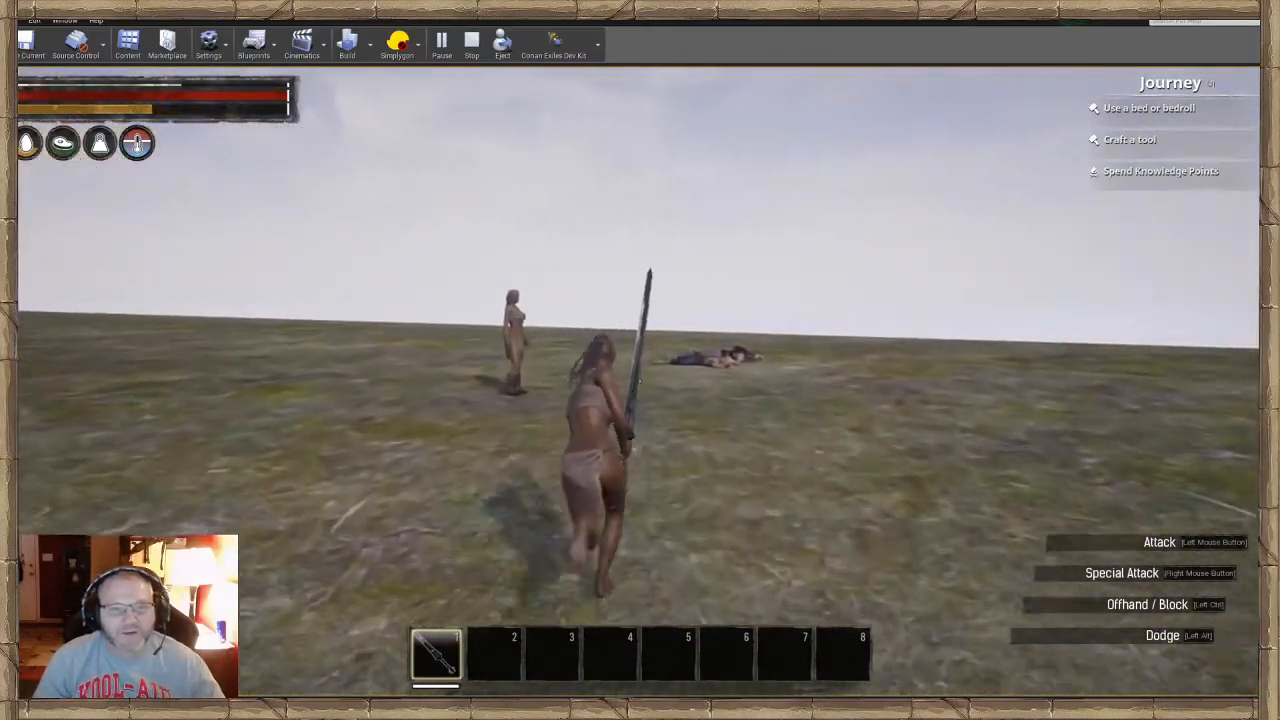
key("w")
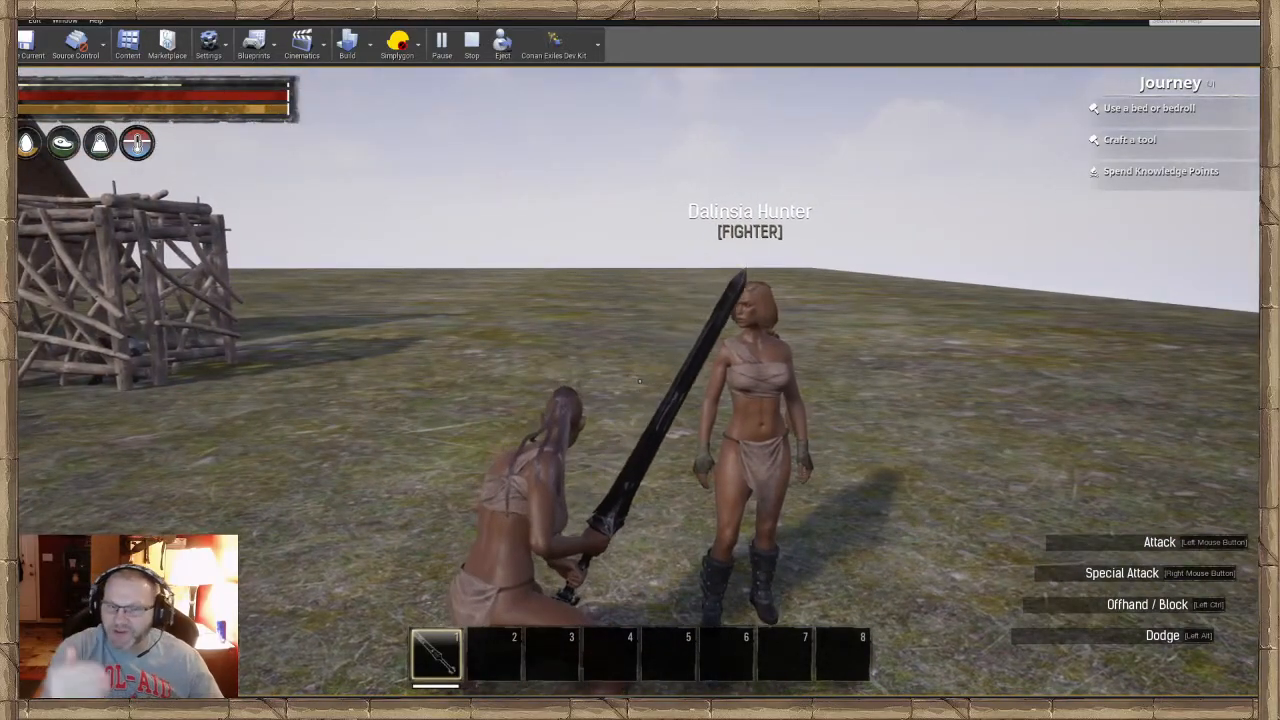
Back away from the Dalinsia Hunter fighter and end the play session
key("s")
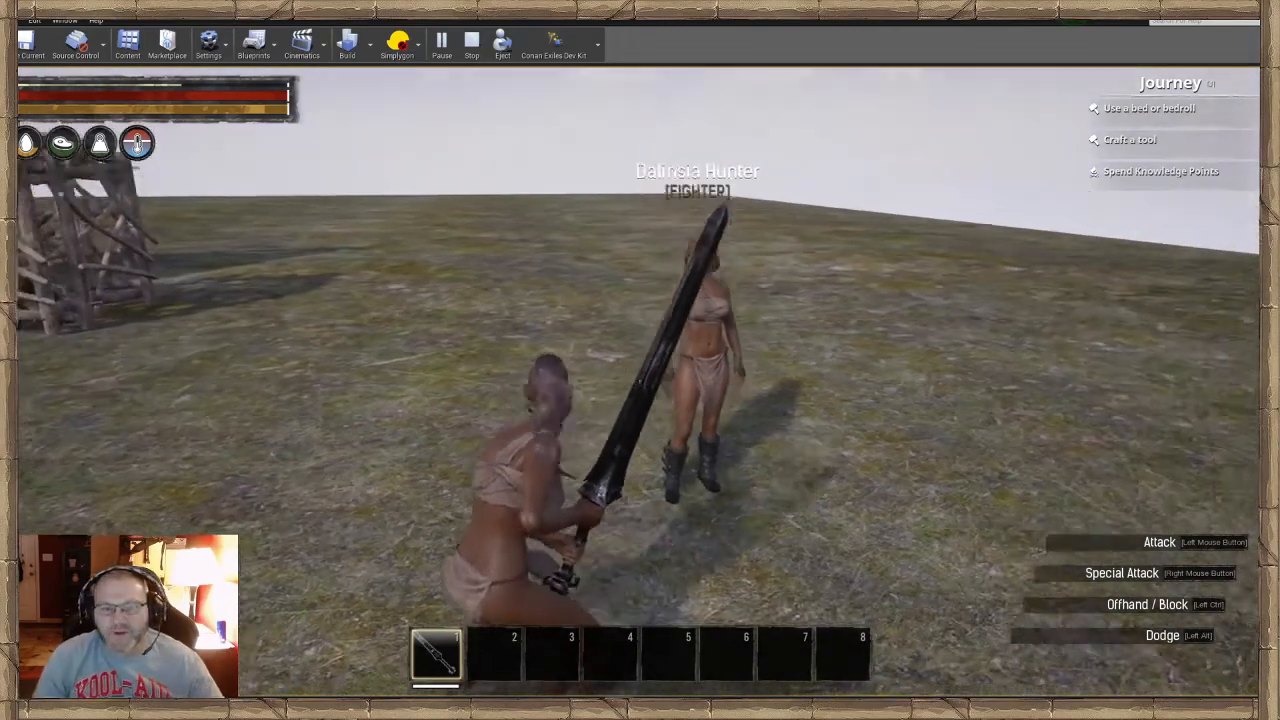
key("s")
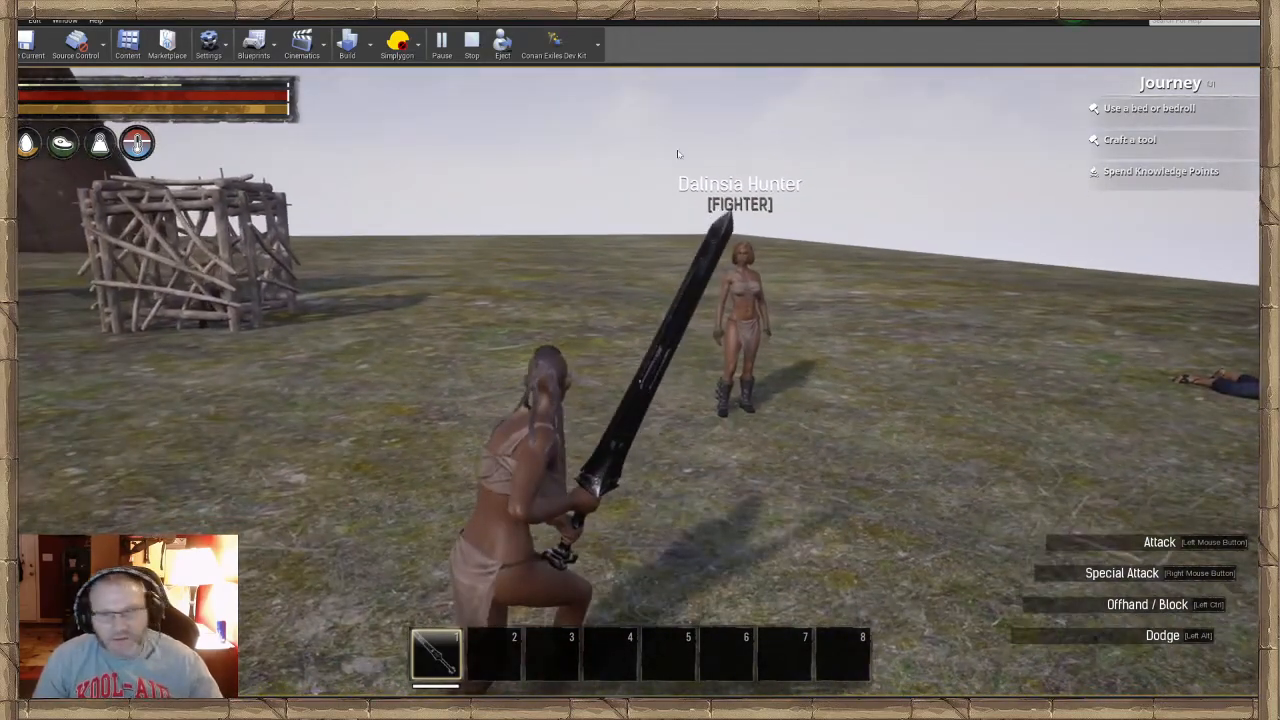
key("Escape")
Start a new play session from a landscape spot facing the camp and the row of fighter spawn points
right_click_drag(596, 213, 533, 215)
key("s")
key("w")
key("s")
key("w")
key("s")
right_click_drag(694, 430, 694, 619)
right_click(695, 618)
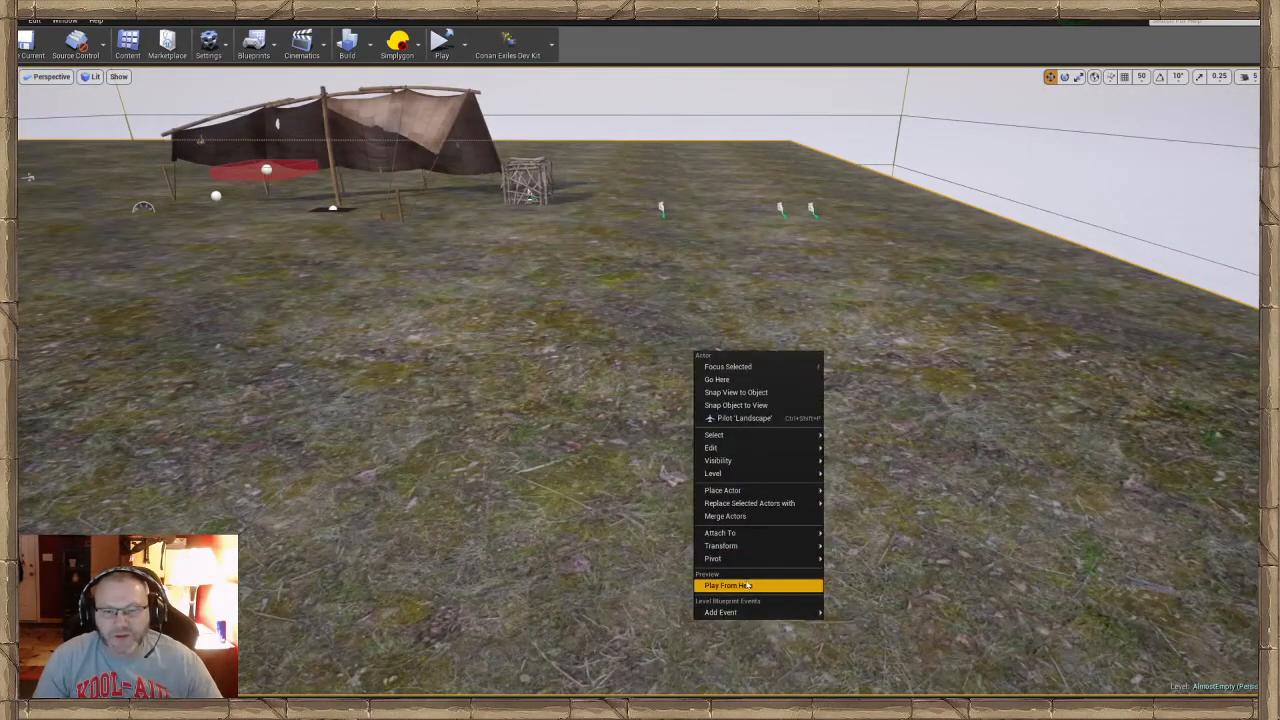
left_click(738, 582)
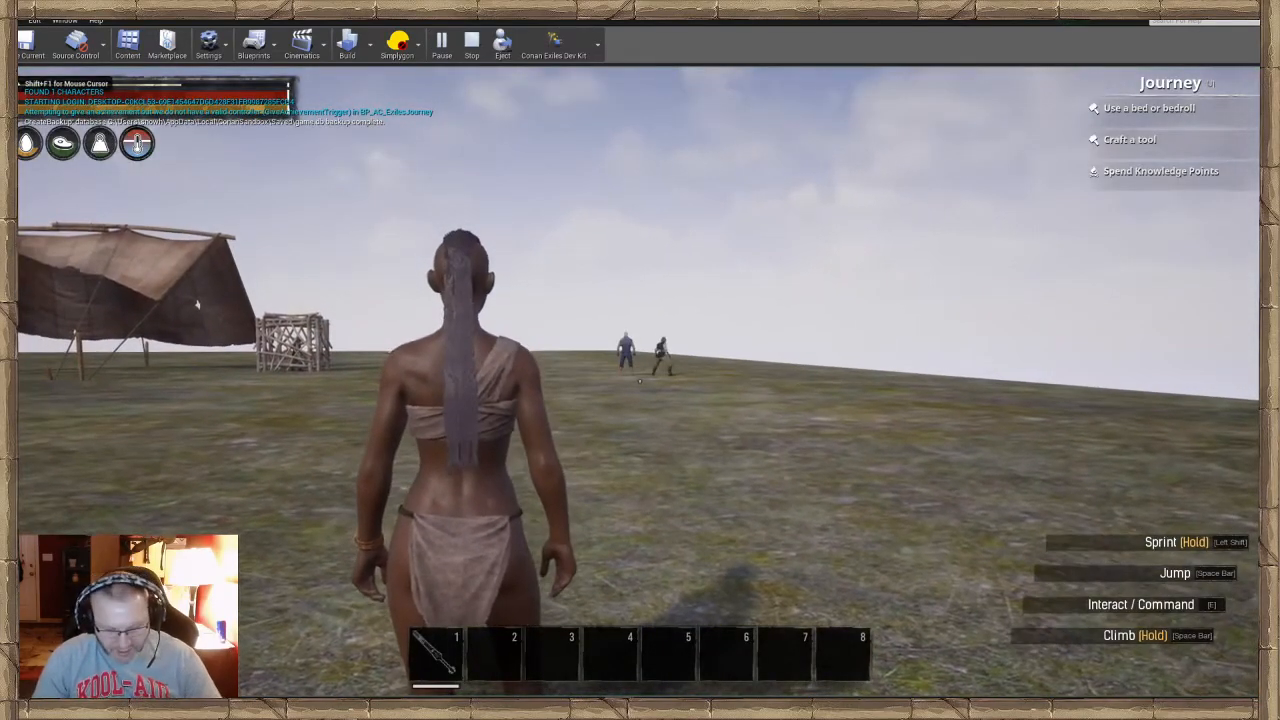
Turn on Cloak and NoSprintCost in the admin panel and filter the spawnable items to Gear
key("ctrl+shift+c")
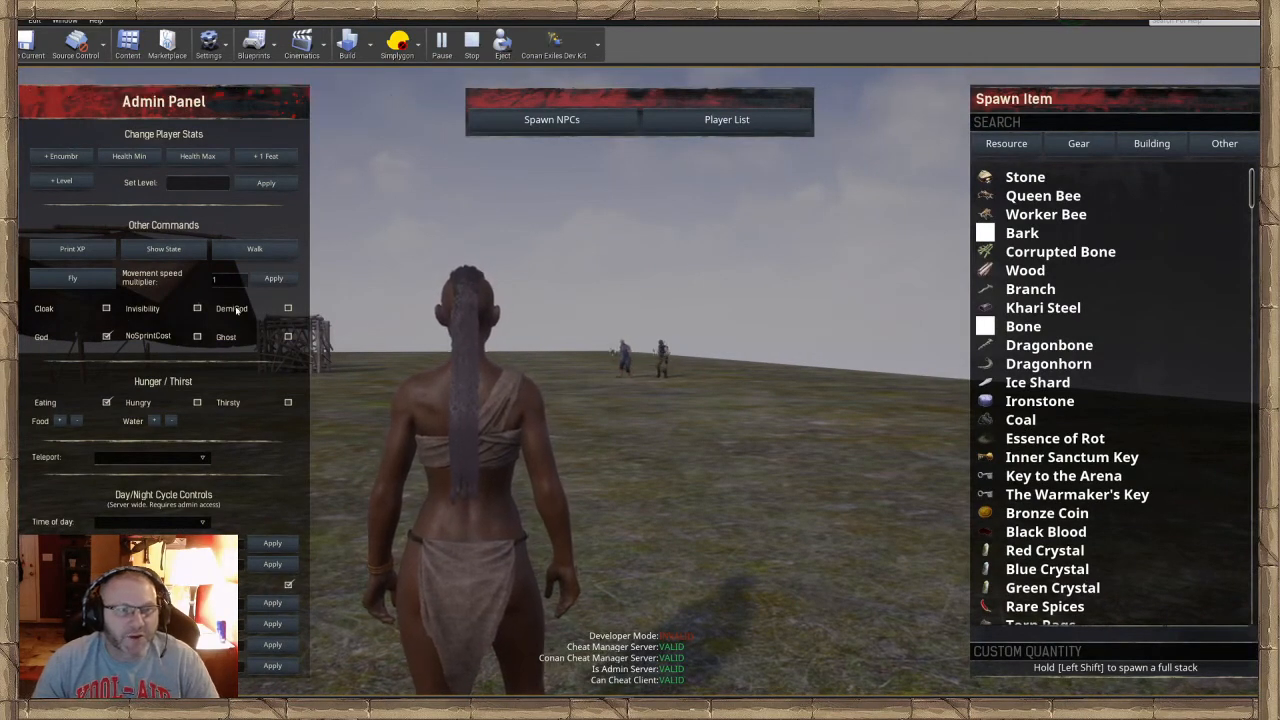
left_click(106, 308)
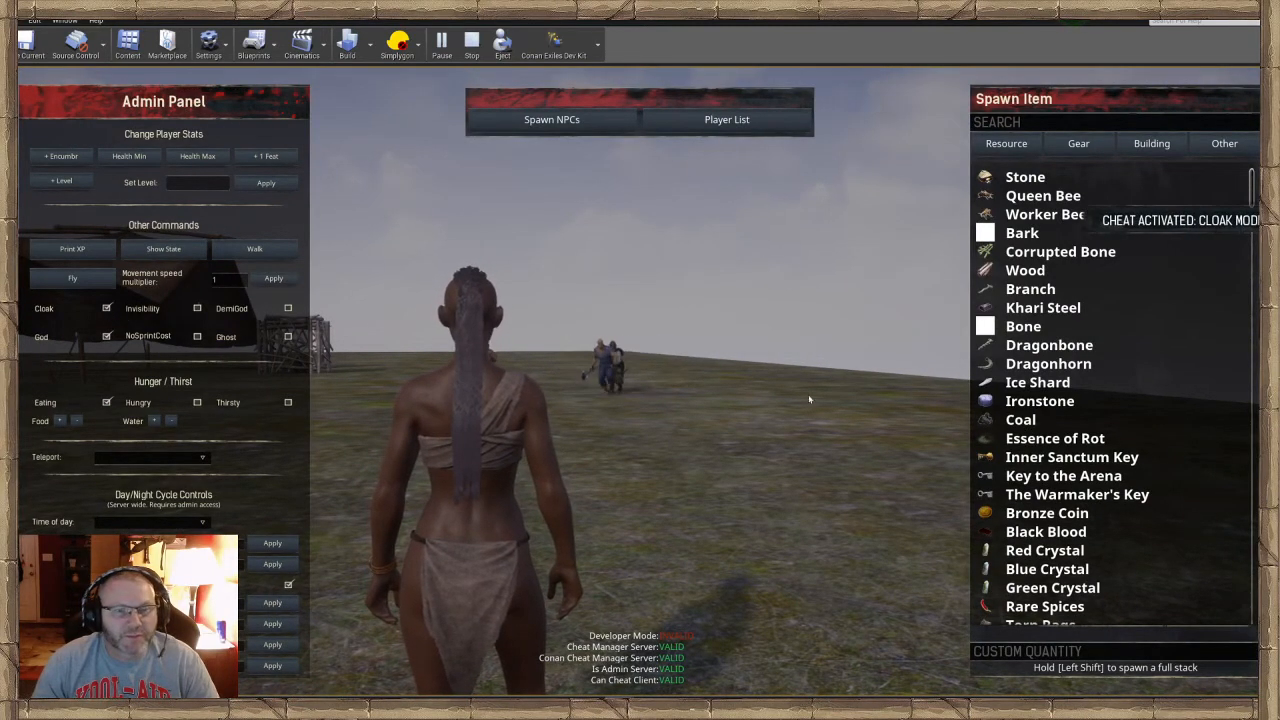
left_click(197, 336)
left_click(1088, 122)
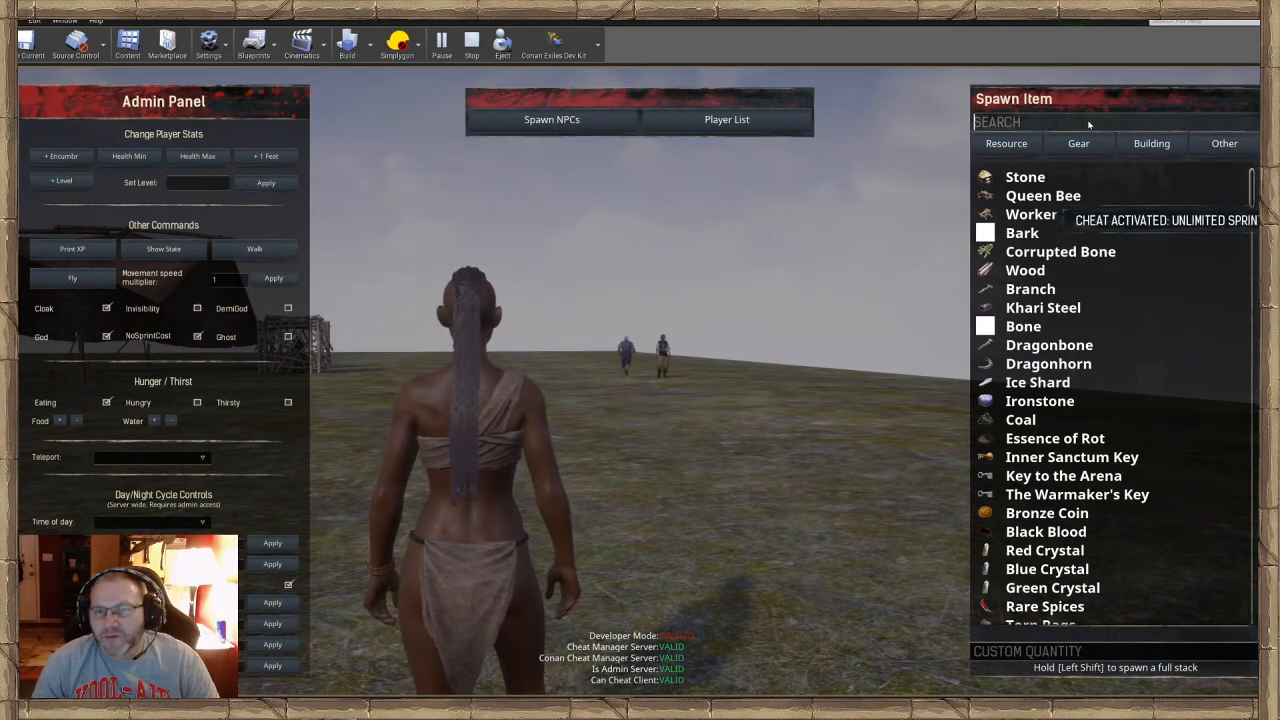
left_click(1078, 143)
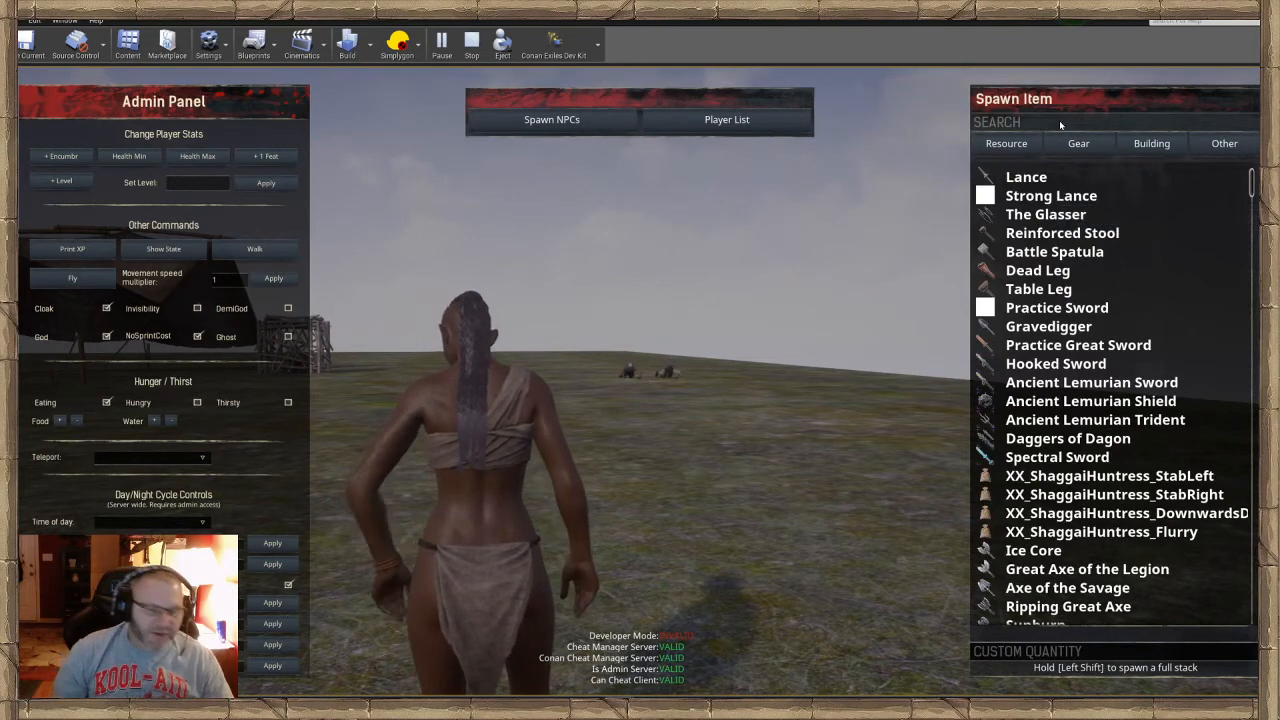
left_click(1060, 122)
type("ka")
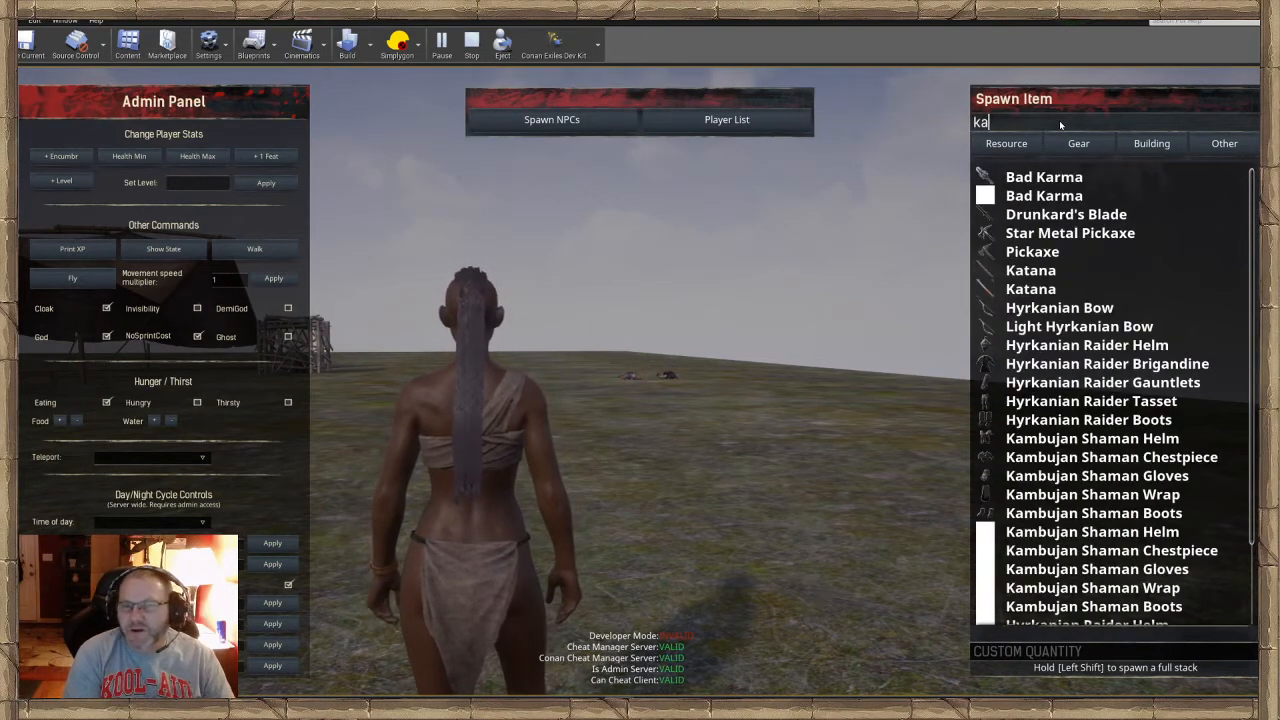
type("r")
key("BackSpace")
key("BackSpace")
key("BackSpace")
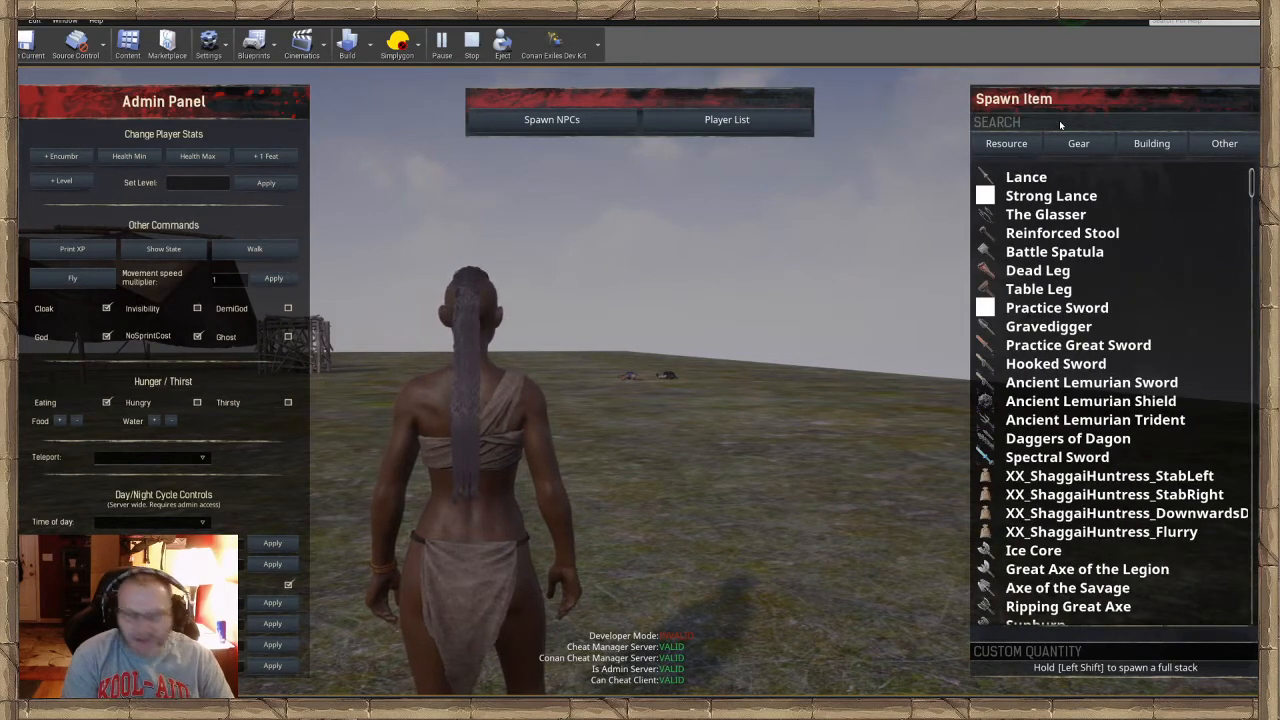
Search the spawnable gear for "stygian" and equip the Stygian Raider Chestpiece, Bracers, Sandals, Greaves and Mask on the character
type("stg")
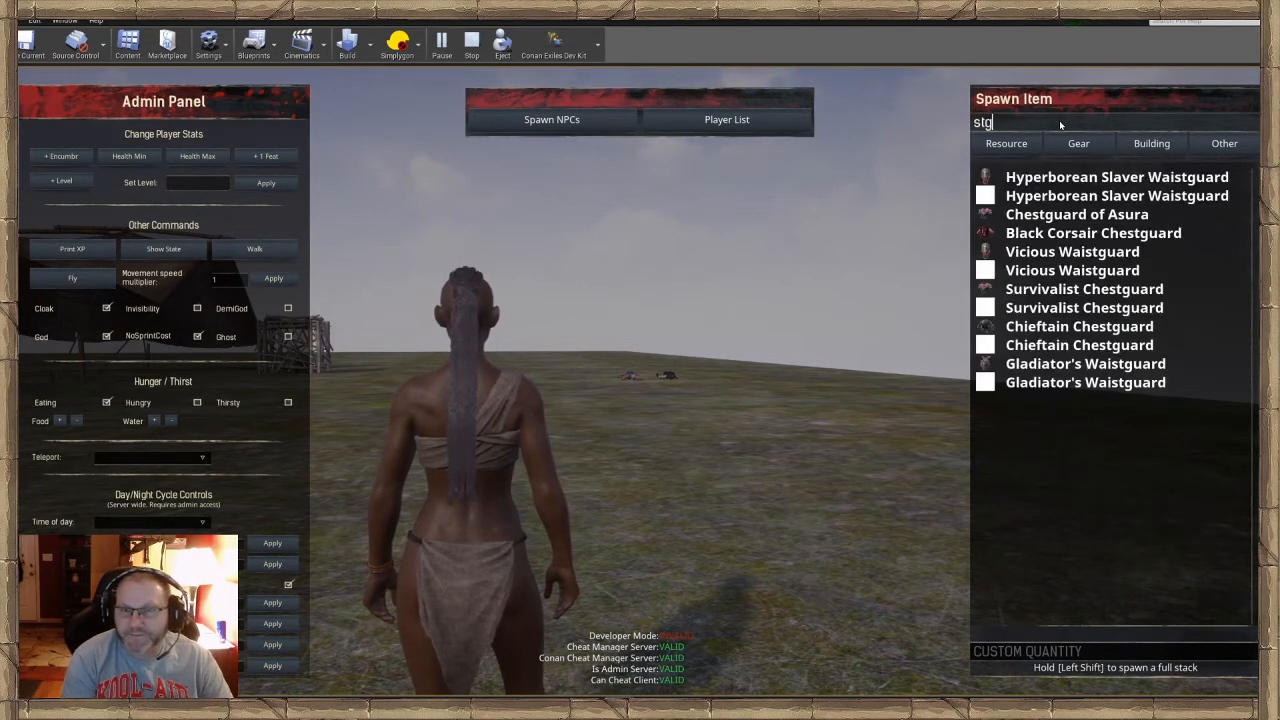
key("BackSpace")
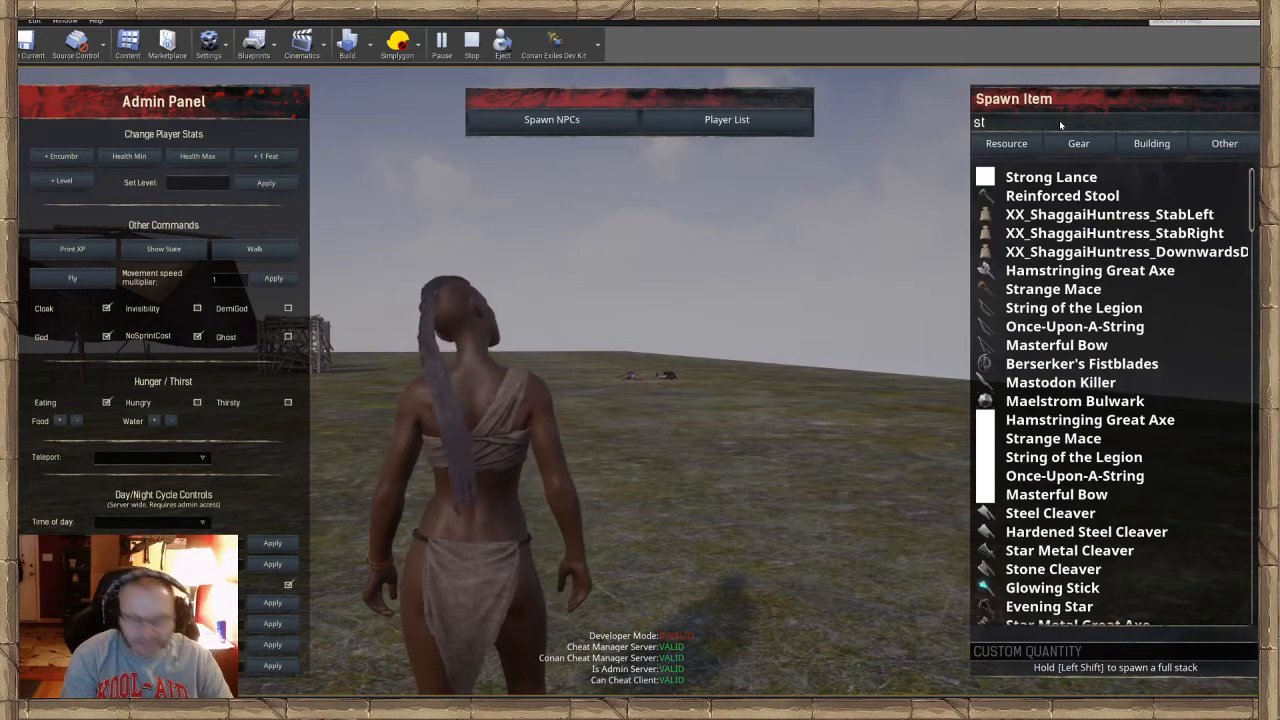
type("ygian")
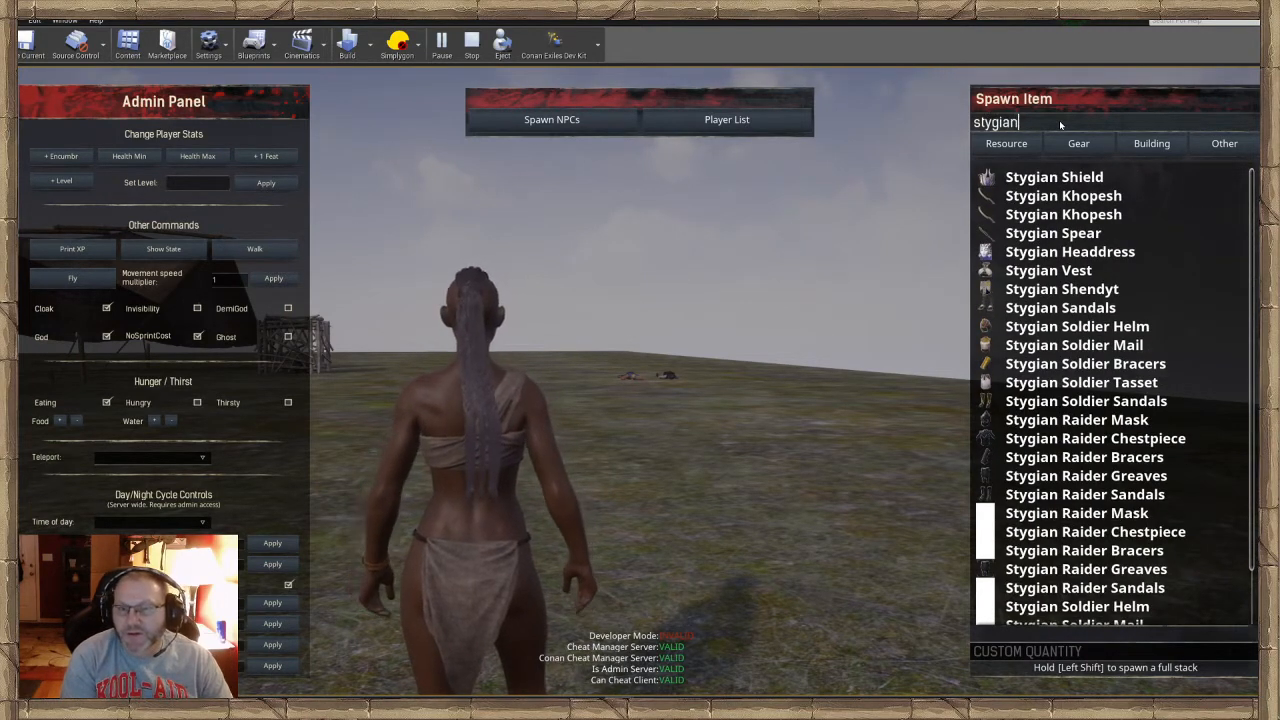
scroll(1073, 369, "down", 3)
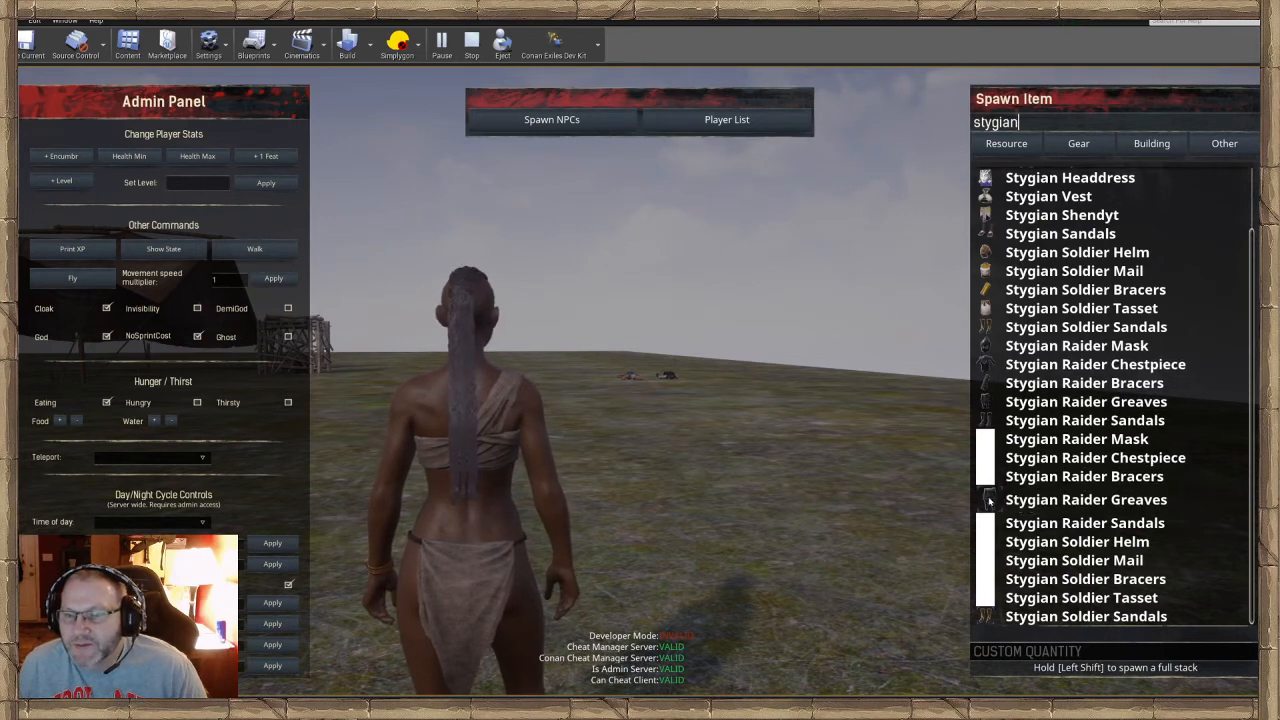
left_click(1036, 467)
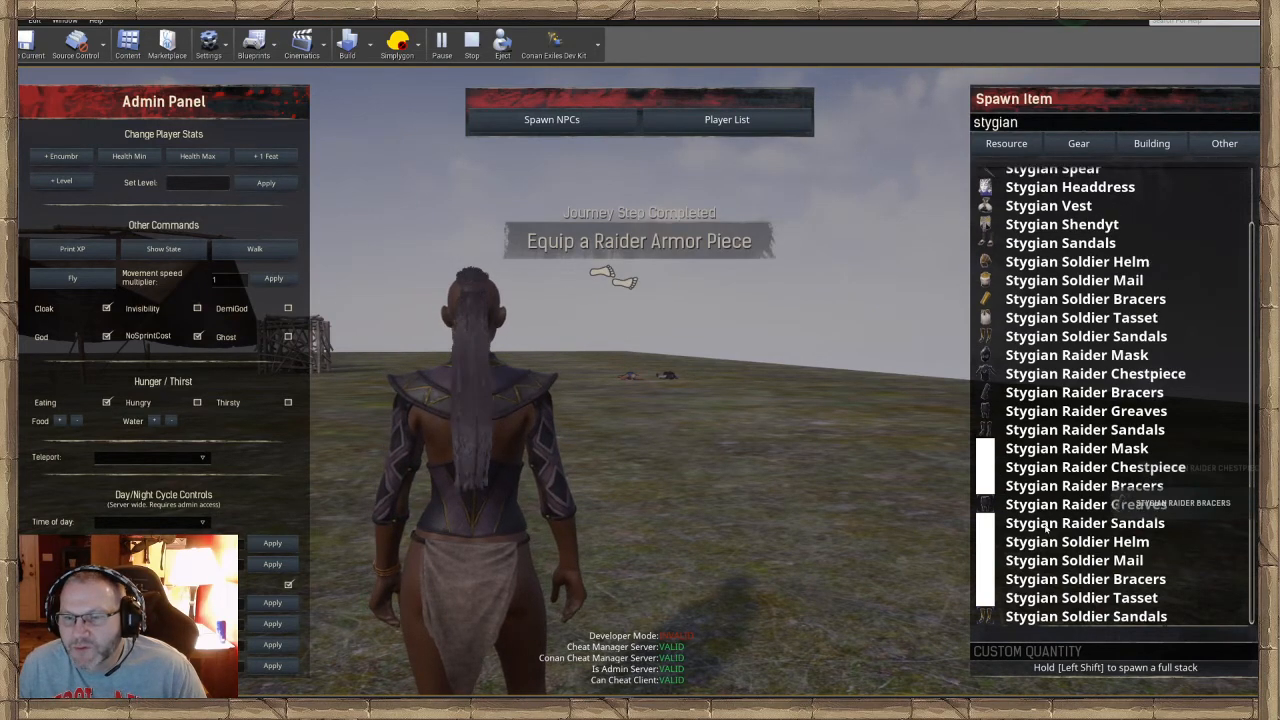
left_click(1043, 527)
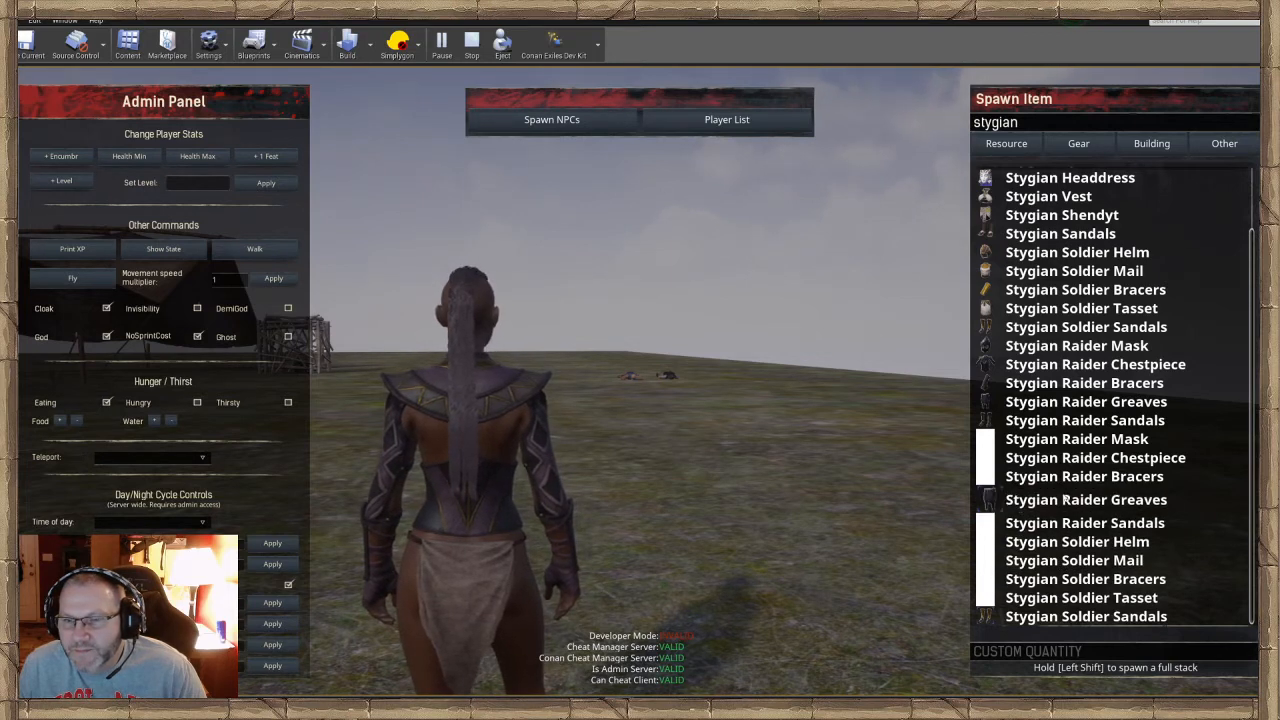
left_click(1065, 501)
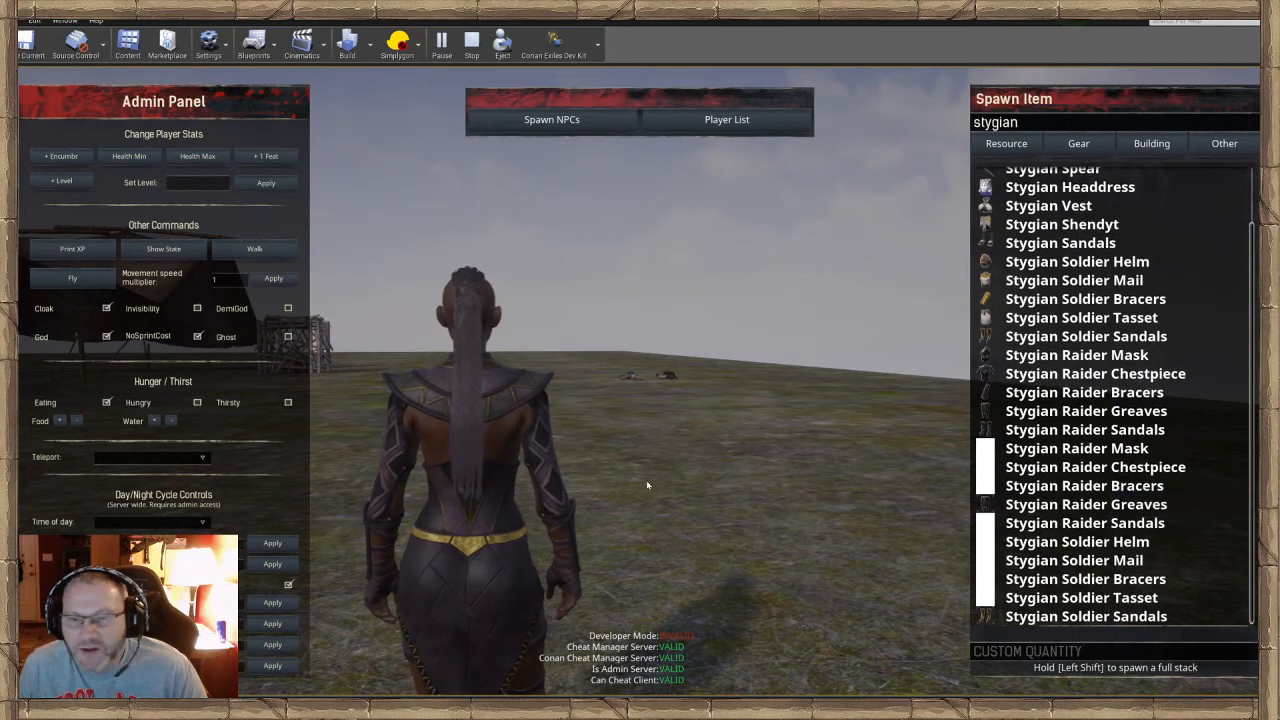
left_click(1076, 449)
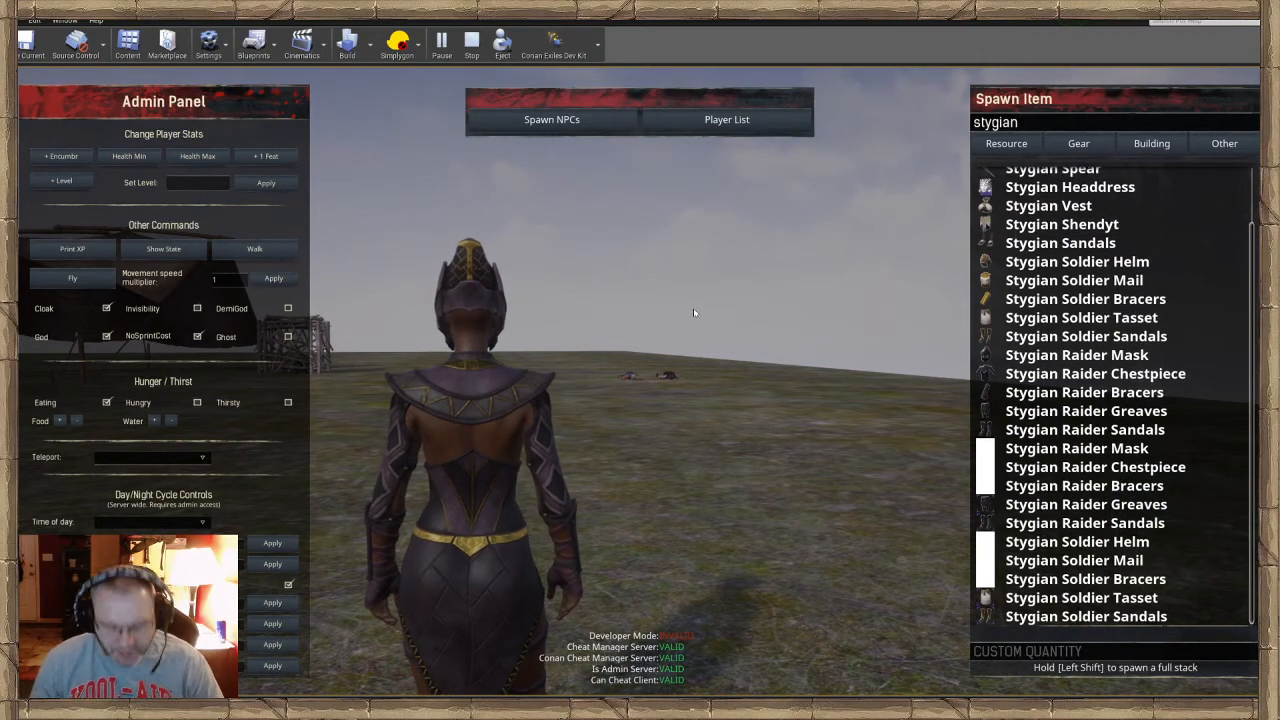
Look up the item IDs of the equipped Stygian Raider pieces in the inventory and end the play session
key("Escape")
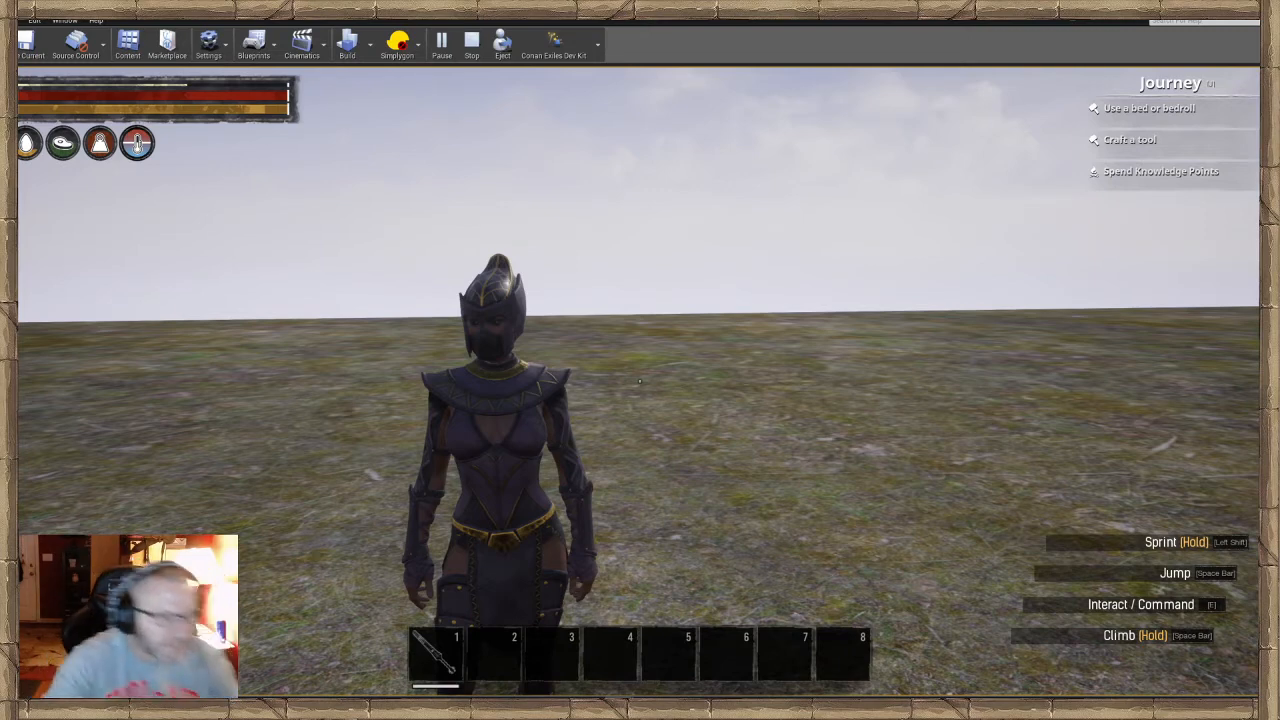
key("i")
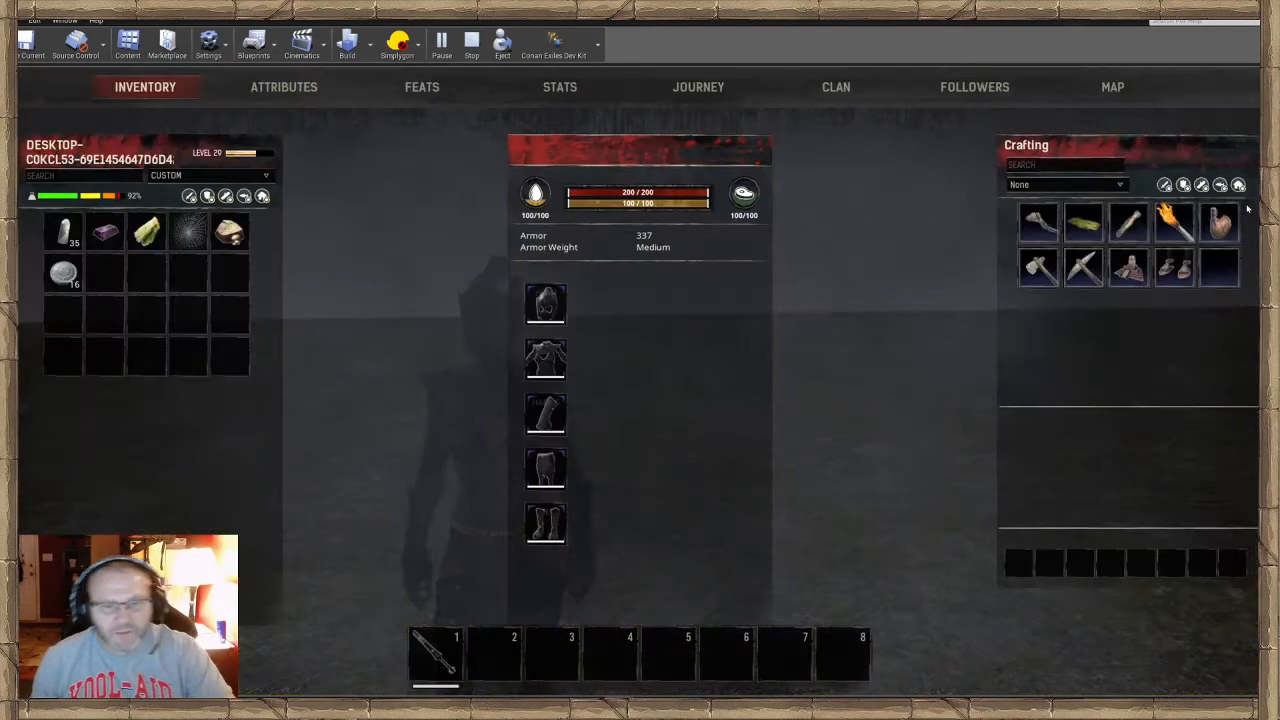
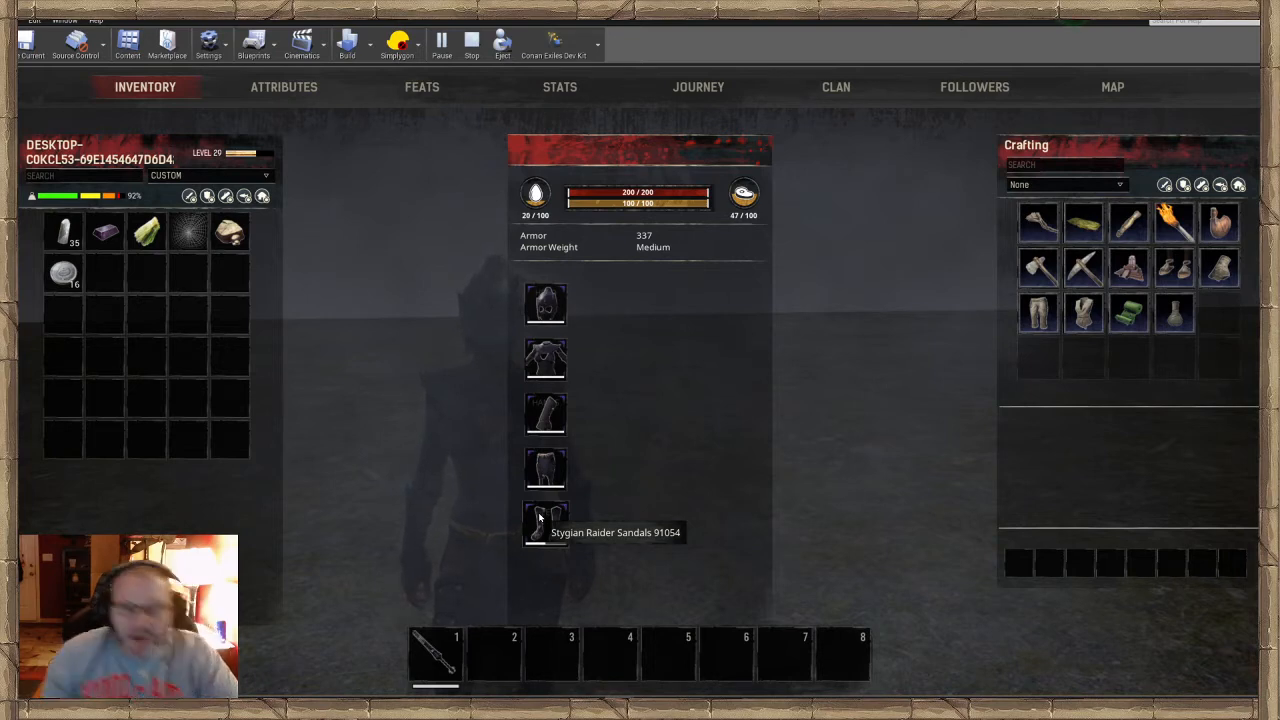
key("Escape")
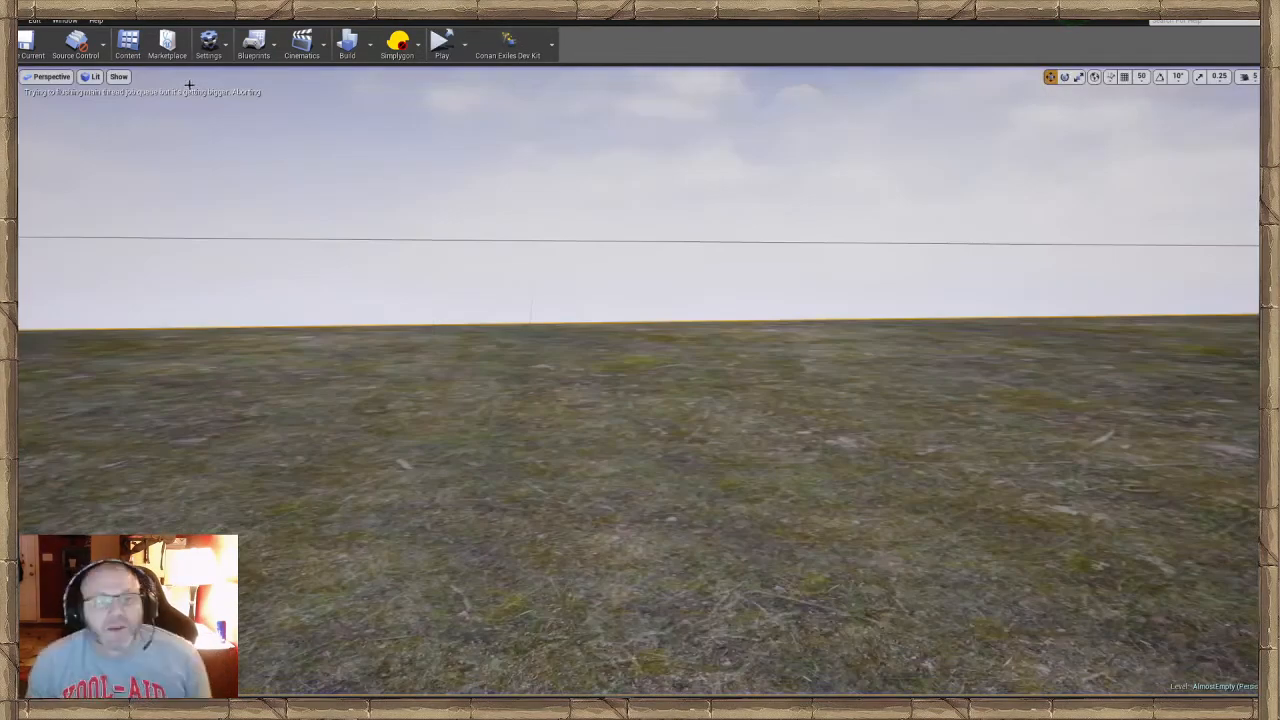
Open Bar_Equipment_Template_Table from the mod's Data_Tables folder
left_click(127, 45)
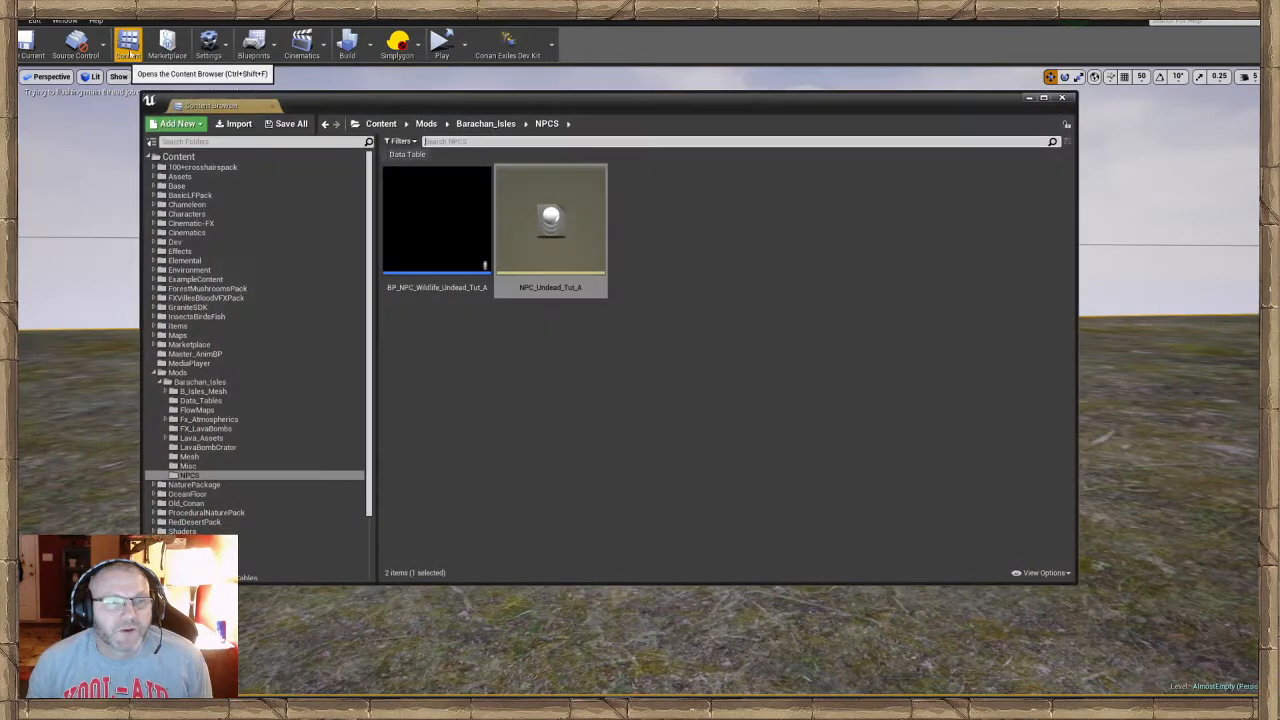
left_click(235, 398)
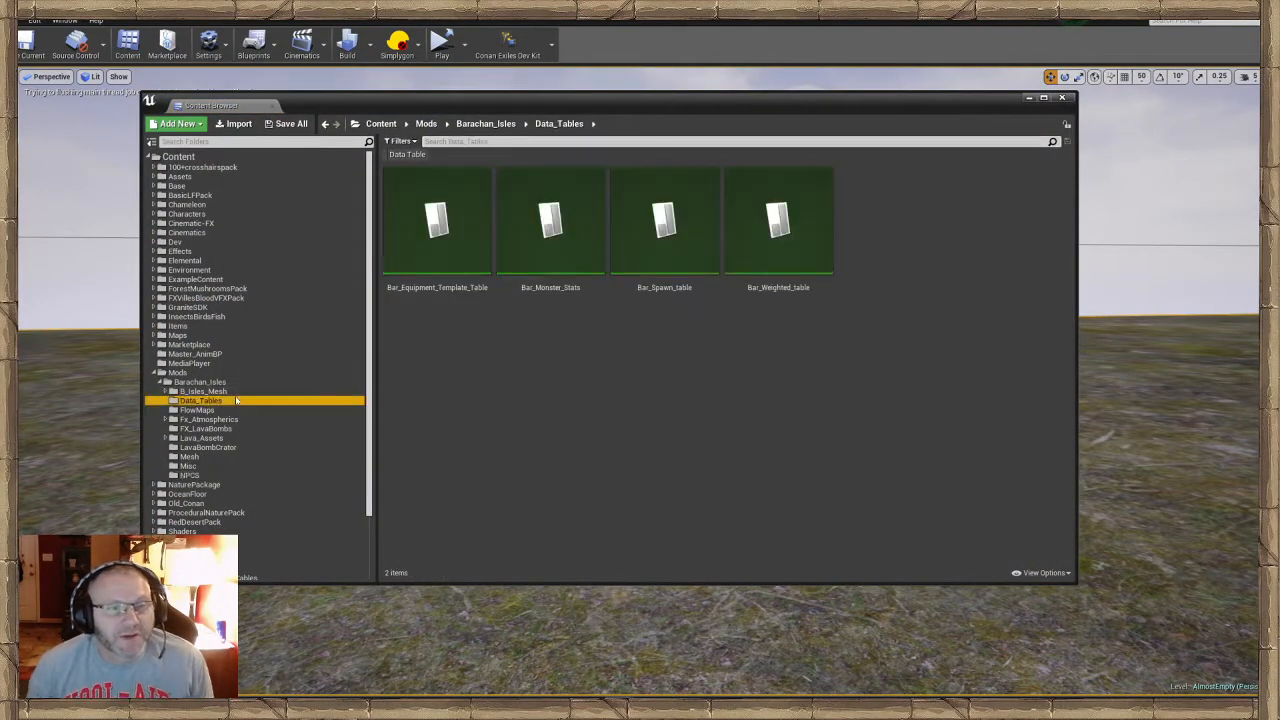
double_click(468, 256)
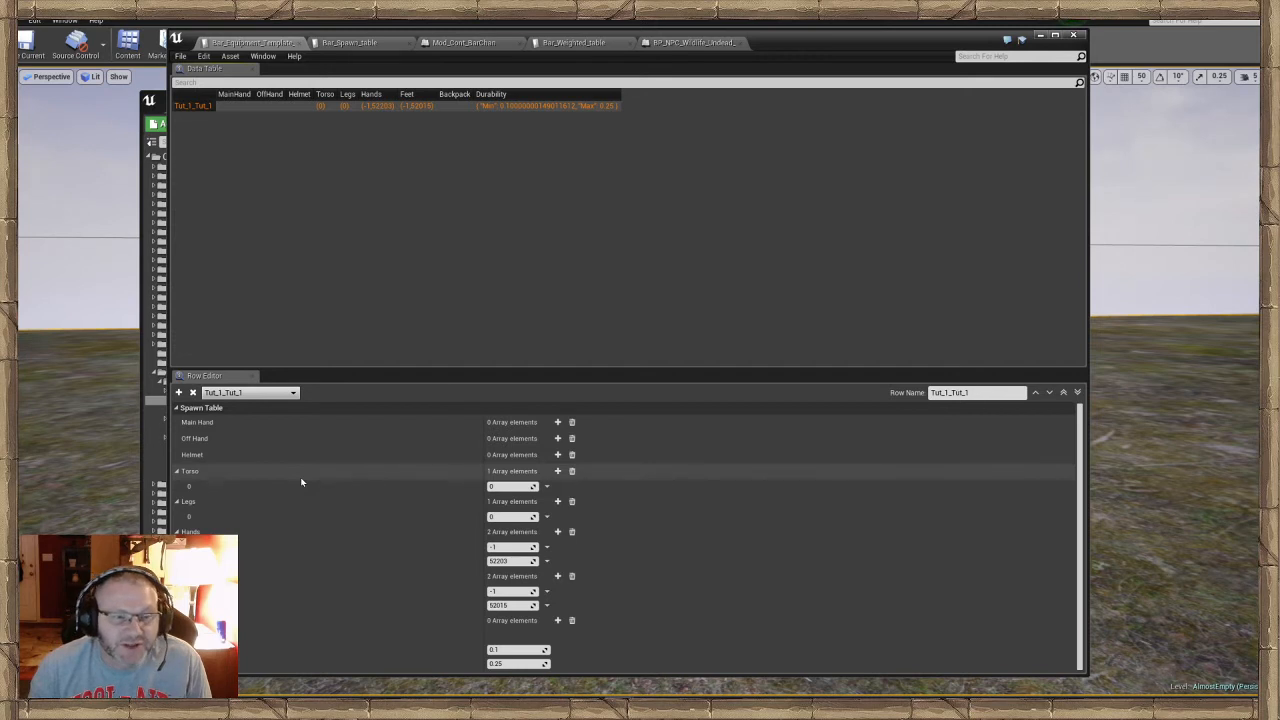
In row Tut_1_Tut_1, set Torso to 91051, add a Helmet element of 91050 and set Legs to 91053
left_click(505, 486)
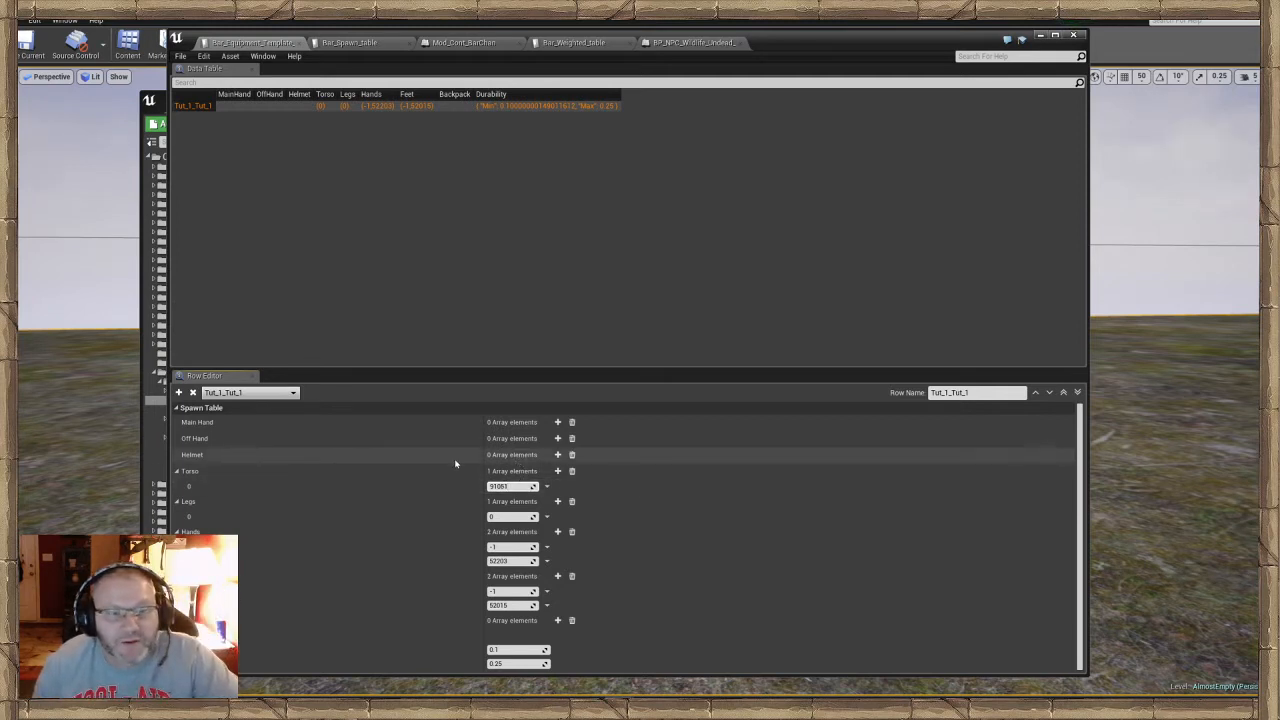
left_click(558, 454)
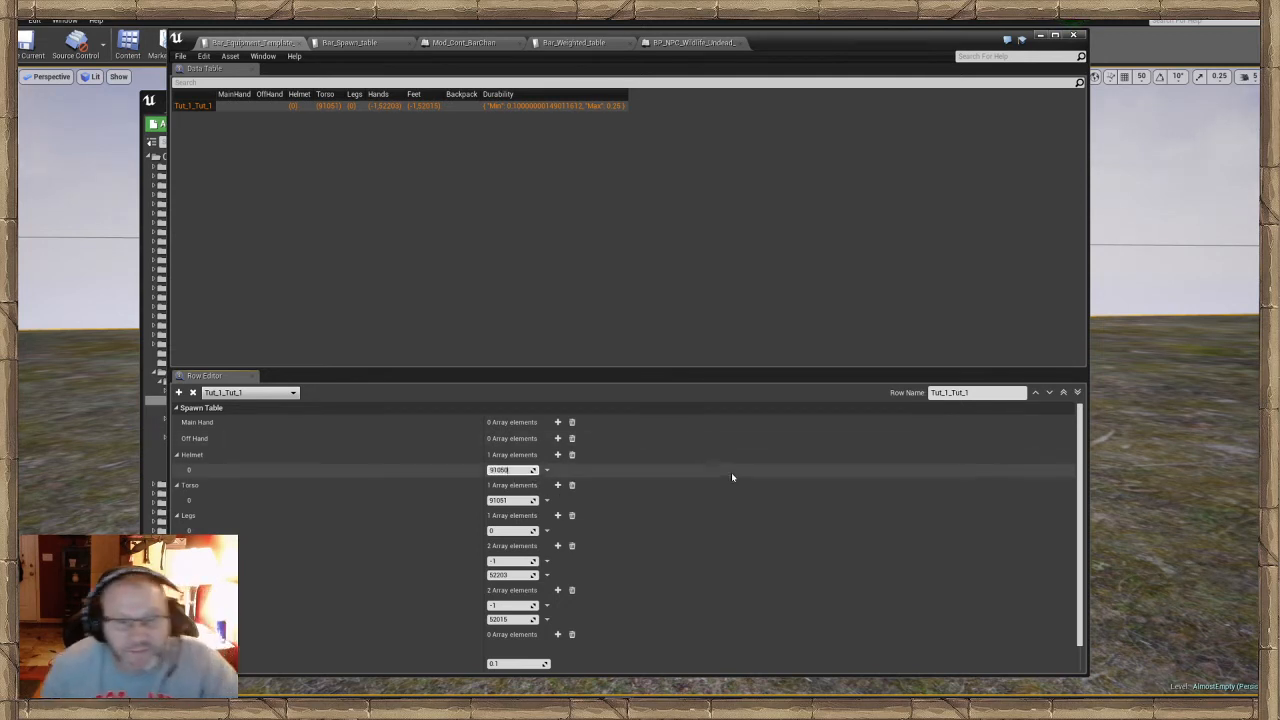
key("Return")
left_click(510, 530)
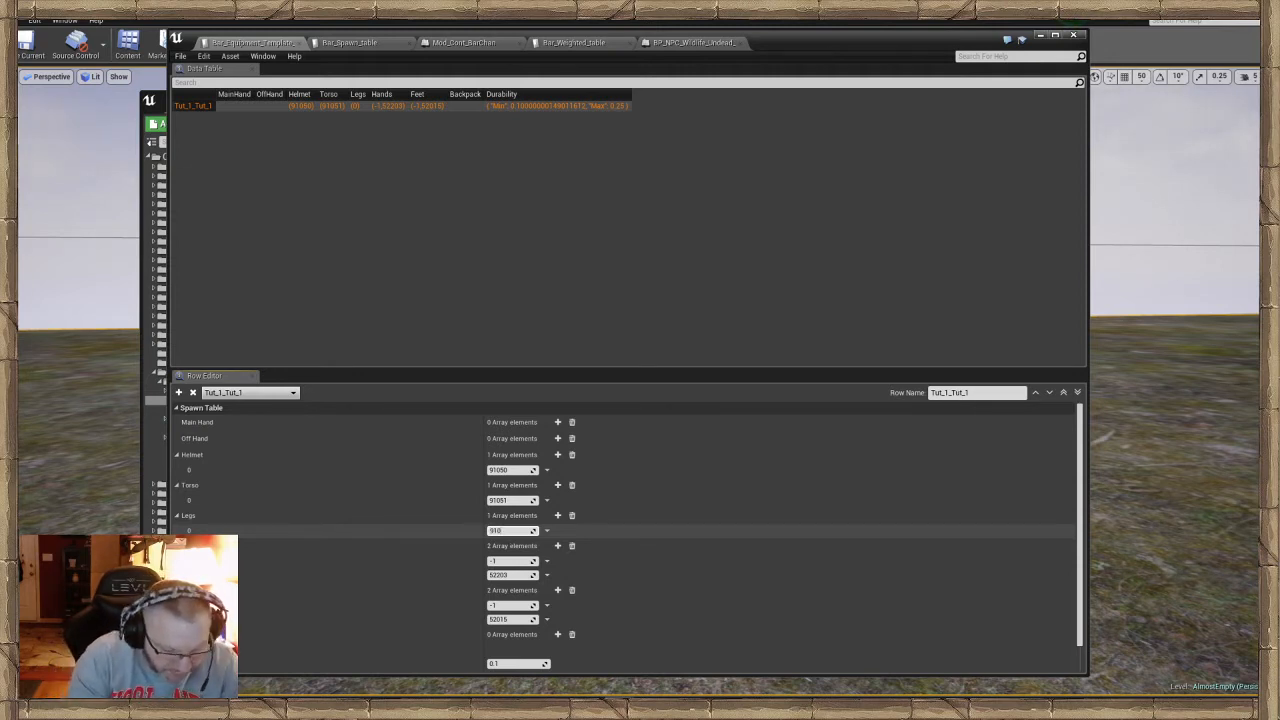
Set the second Hands element to 91052 and the second Feet element to 91054 in the same row
left_click(512, 575)
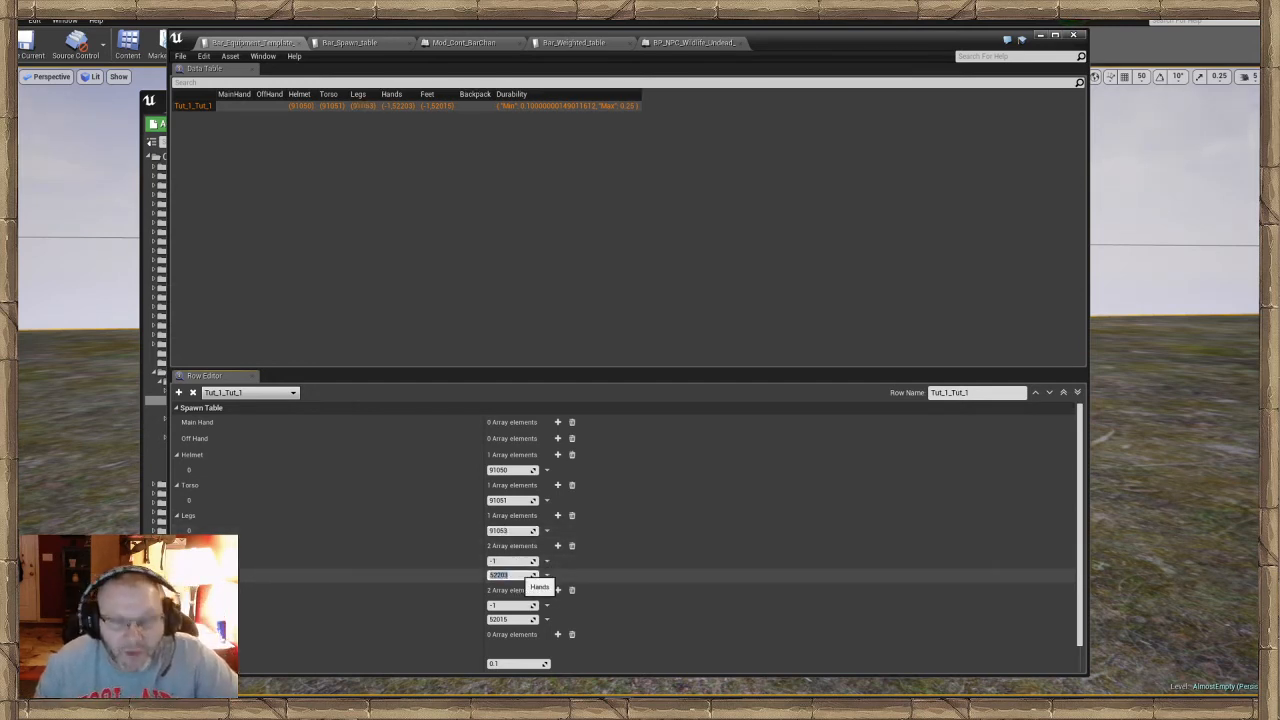
key("BackSpace")
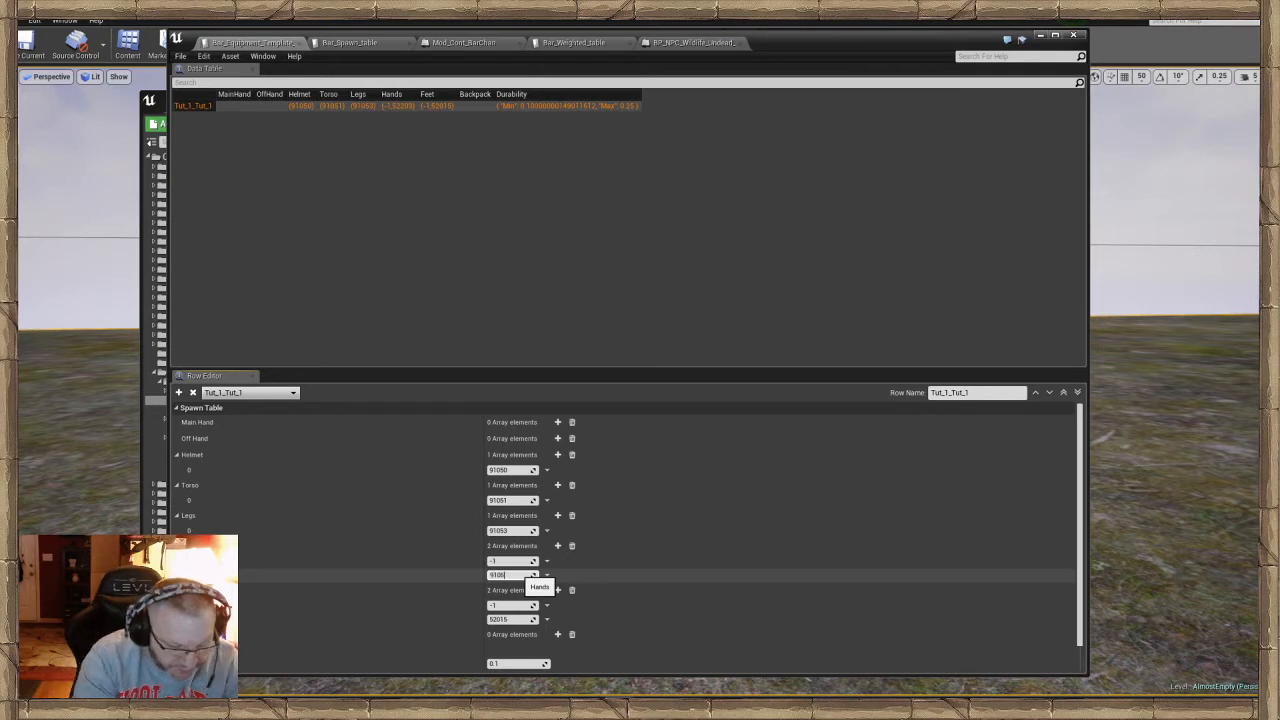
left_click(506, 619)
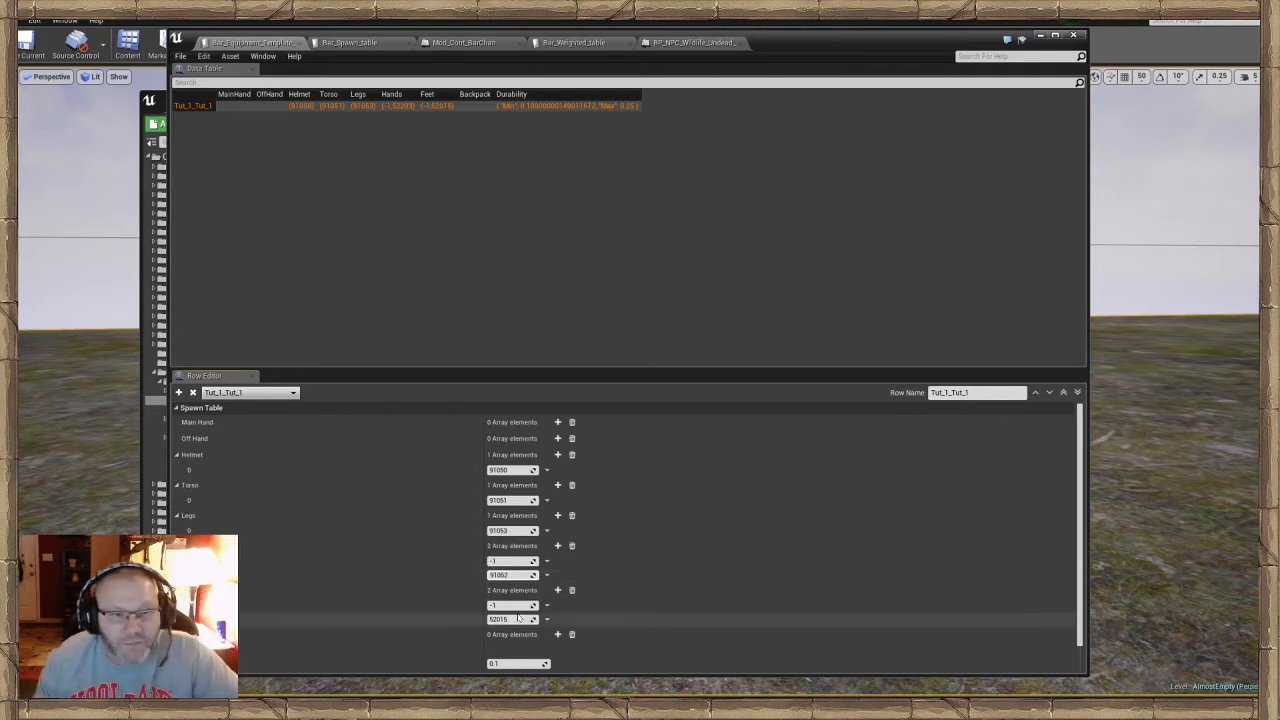
key("BackSpace")
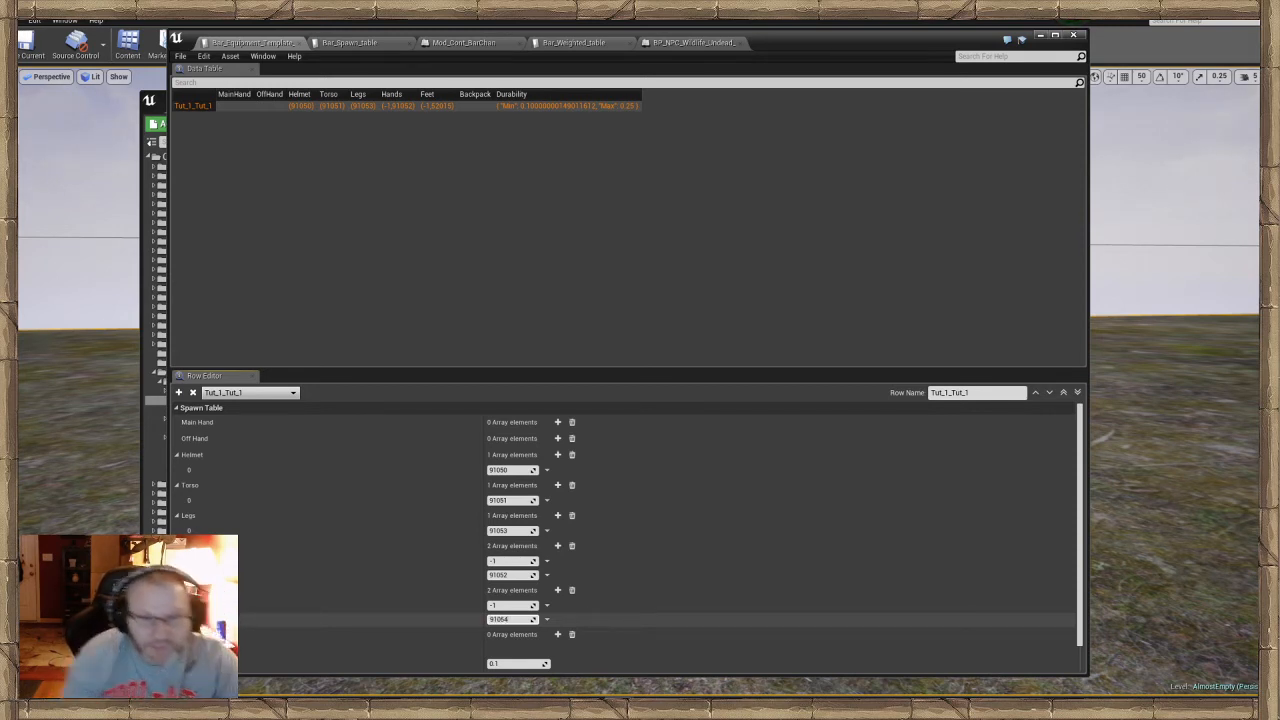
left_click(655, 627)
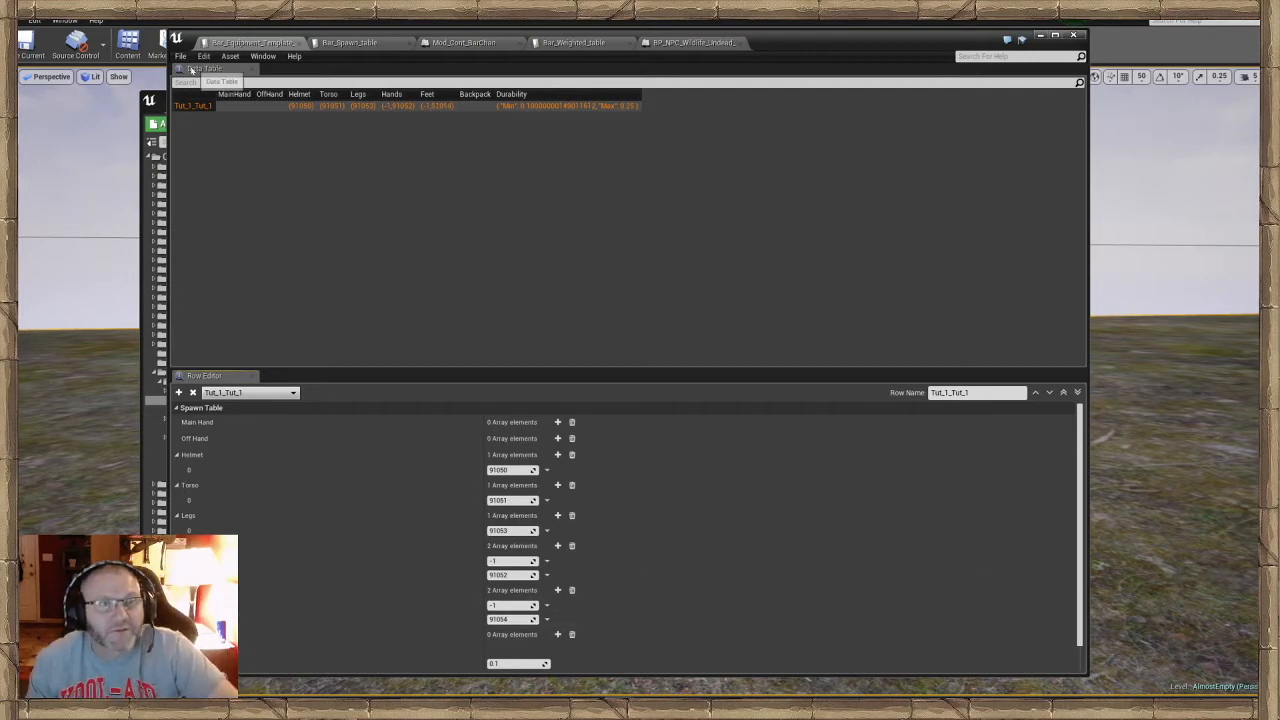
Save the equipment table and minimize the table editor and the Content Browser
left_click(180, 56)
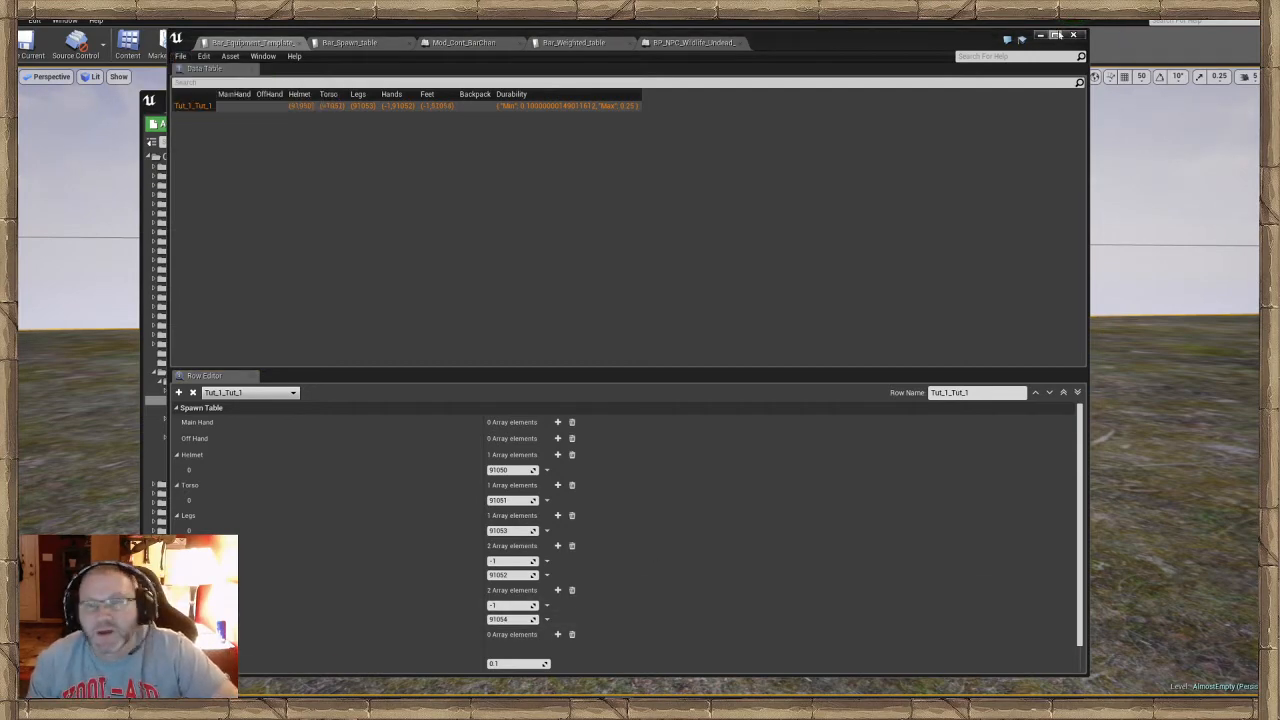
left_click(1040, 36)
left_click(1029, 98)
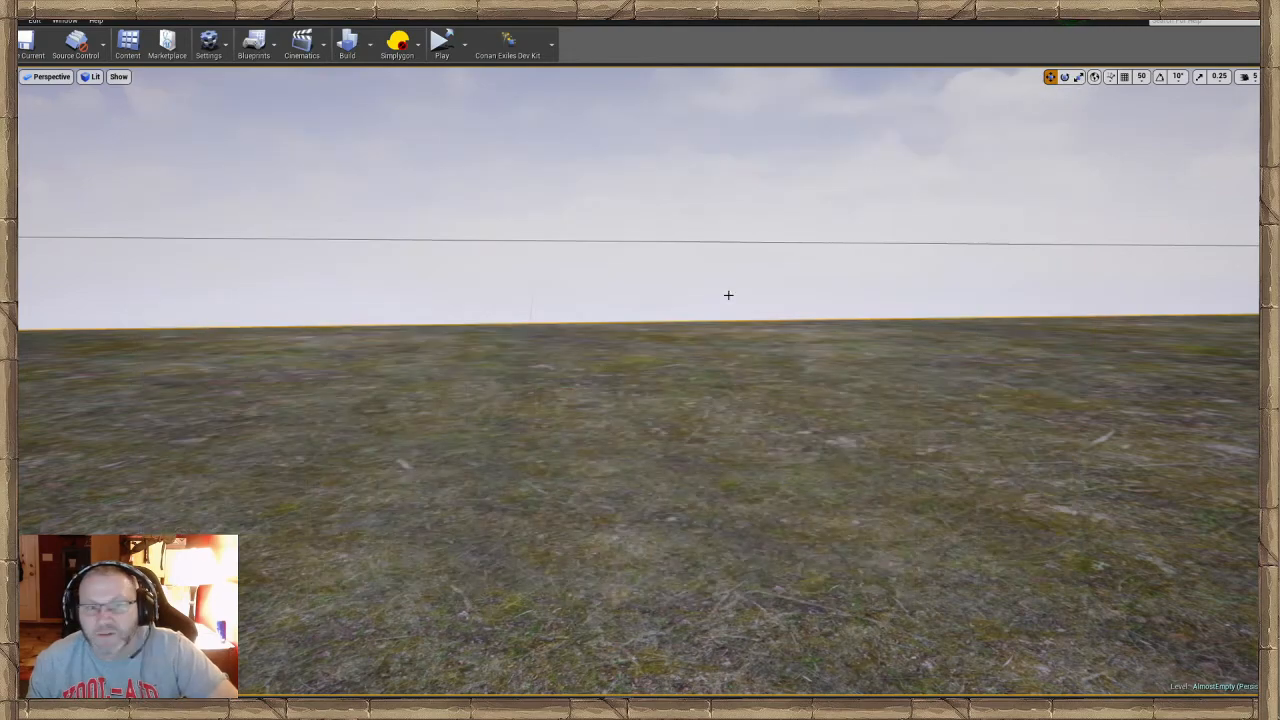
Turn the view back to the camp and spawn points and start playing from a nearby spot on the landscape
right_click_drag(620, 366, 620, 300)
right_click_drag(742, 547, 560, 590)
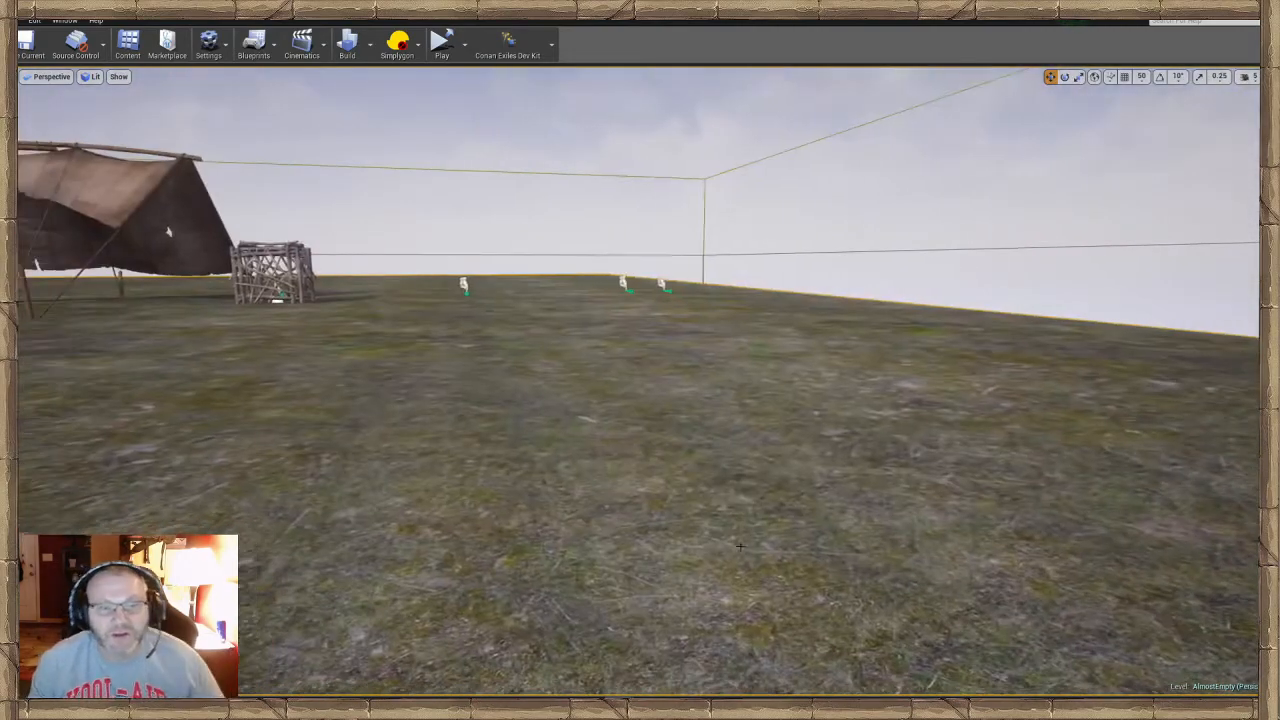
right_click(756, 550)
left_click(783, 516)
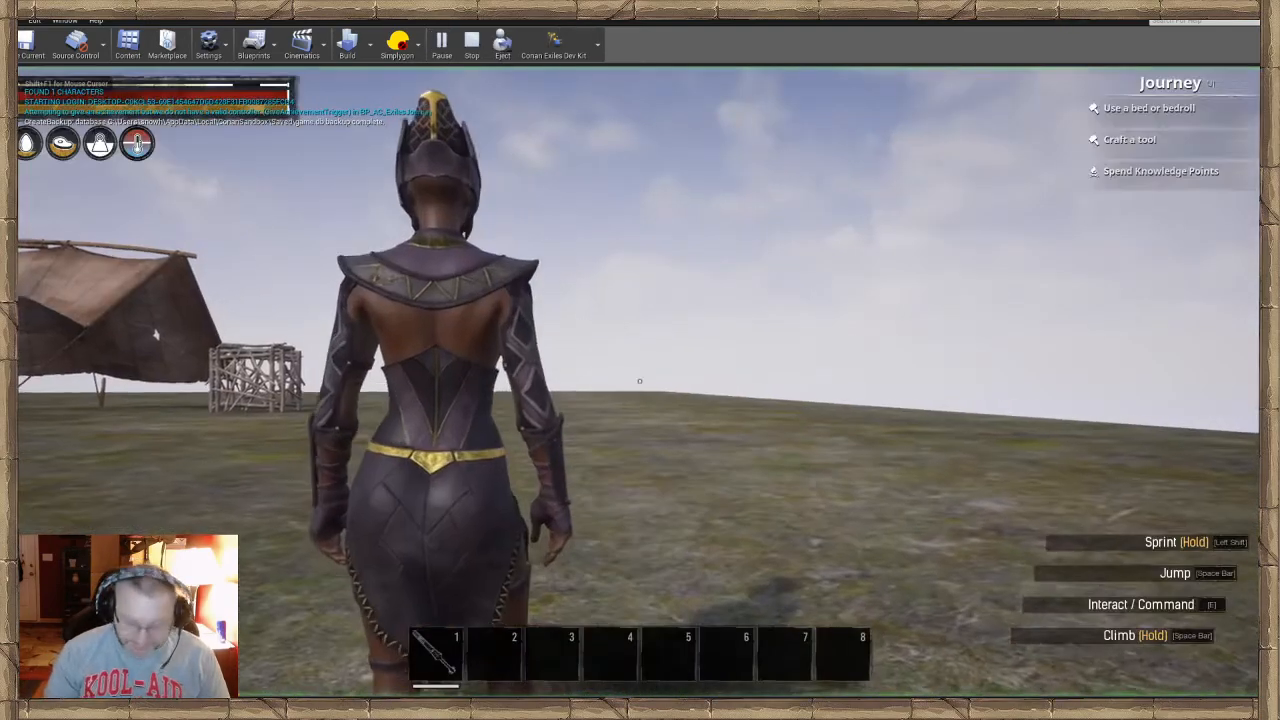
Turn on Cloak in the admin panel for the new play session
key("Insert")
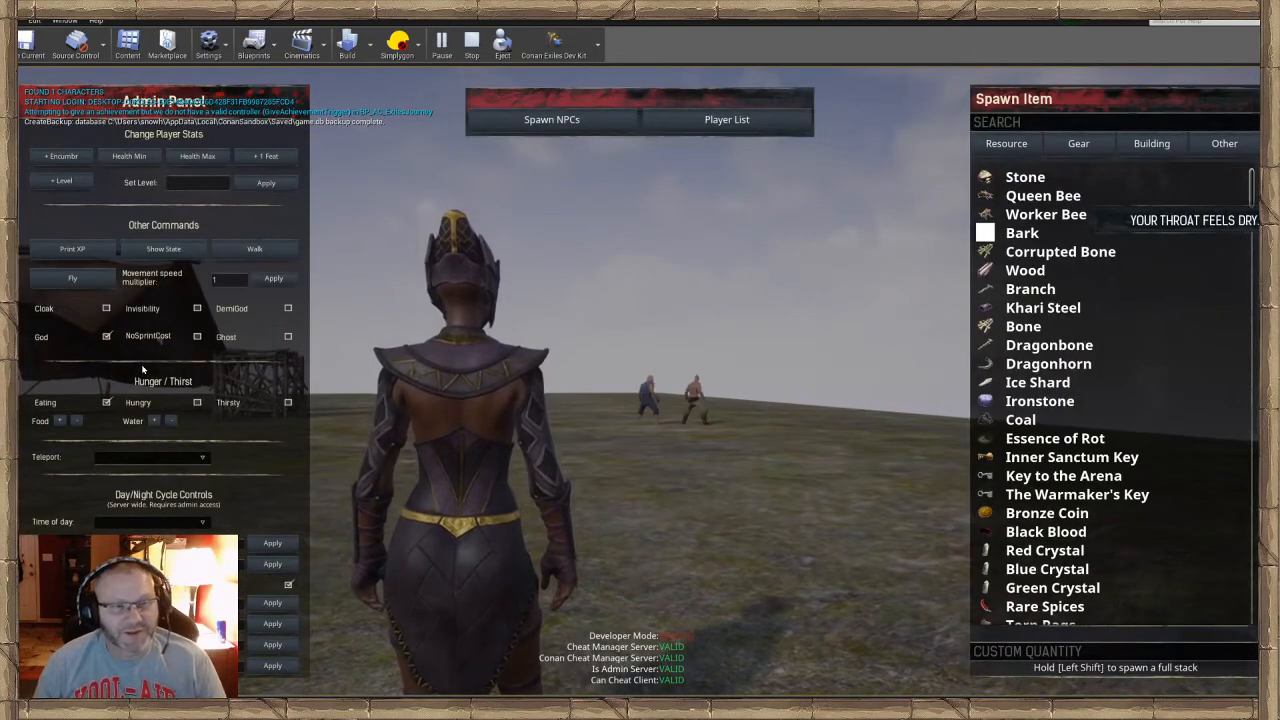
left_click(107, 310)
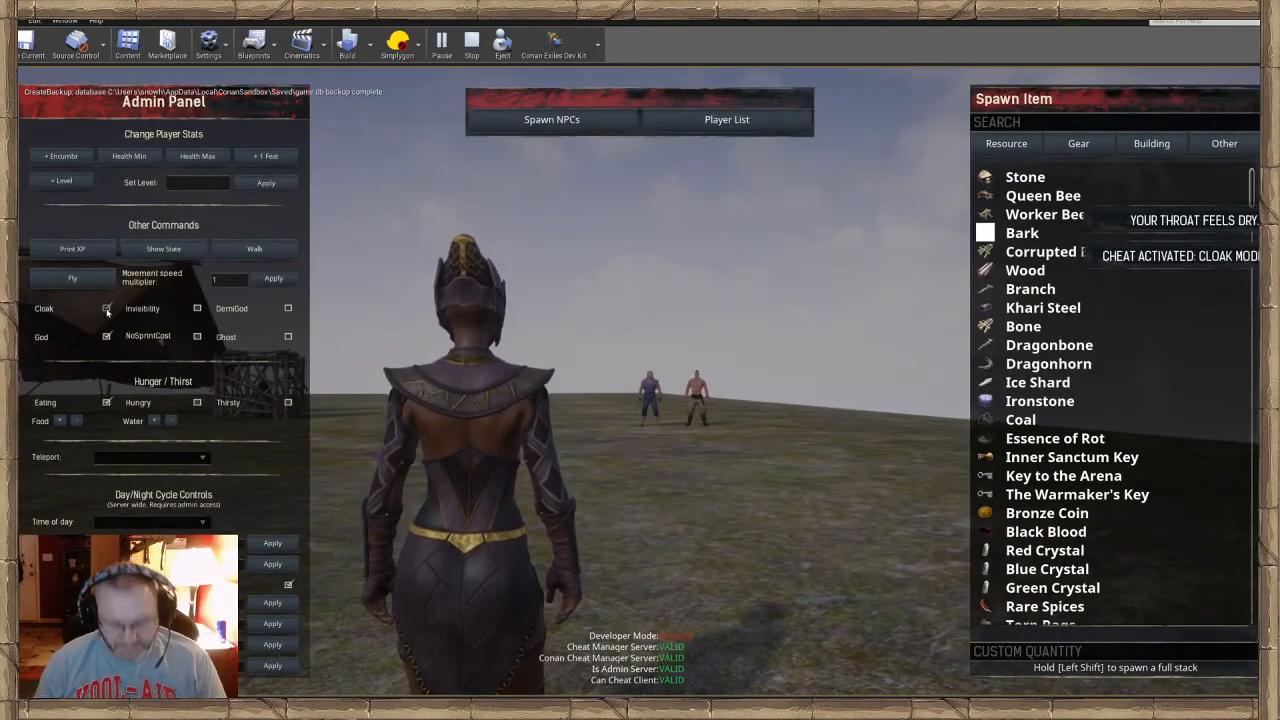
Leave the admin panel and walk up to the armored fighter near the camp to examine its equipment
key("Insert")
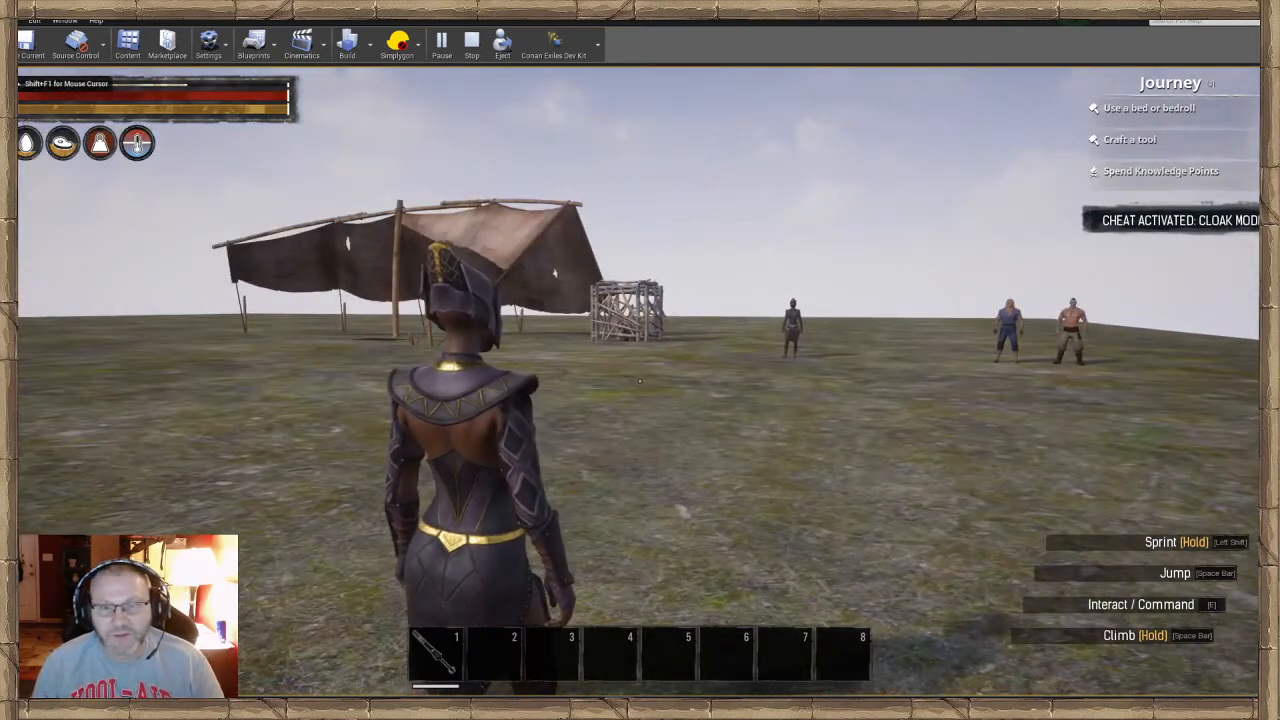
key("w")
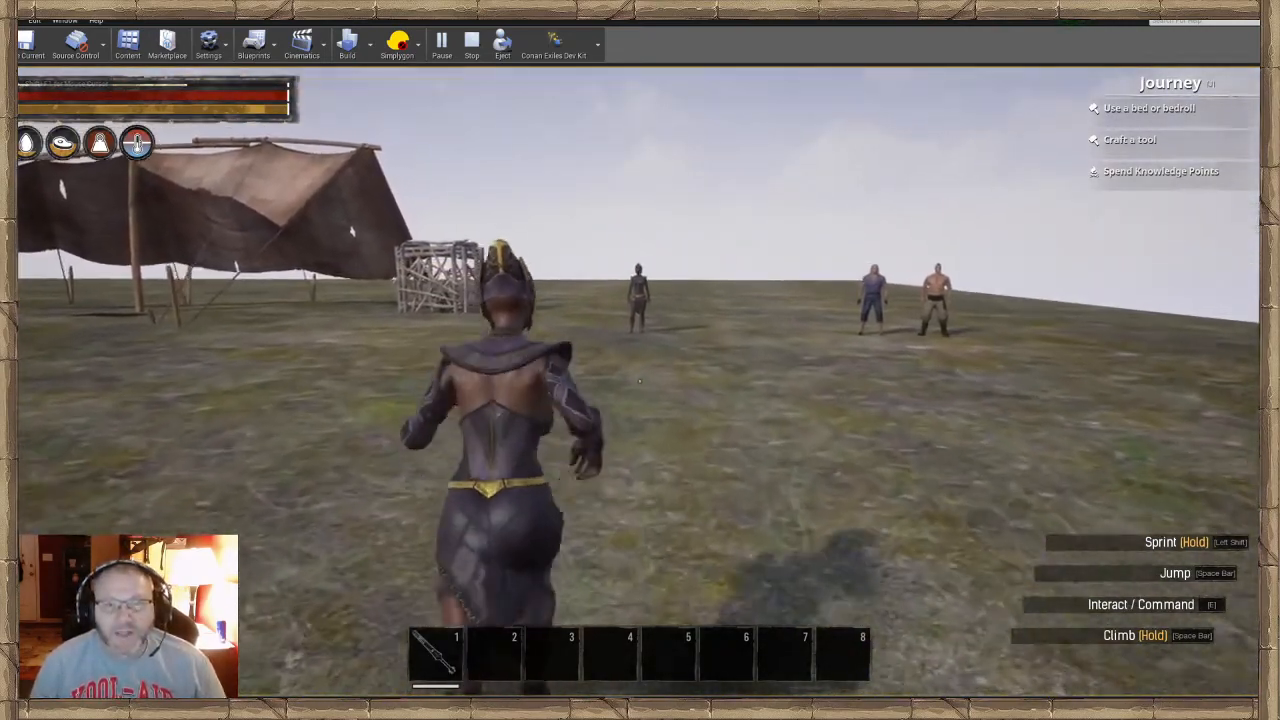
key("w")
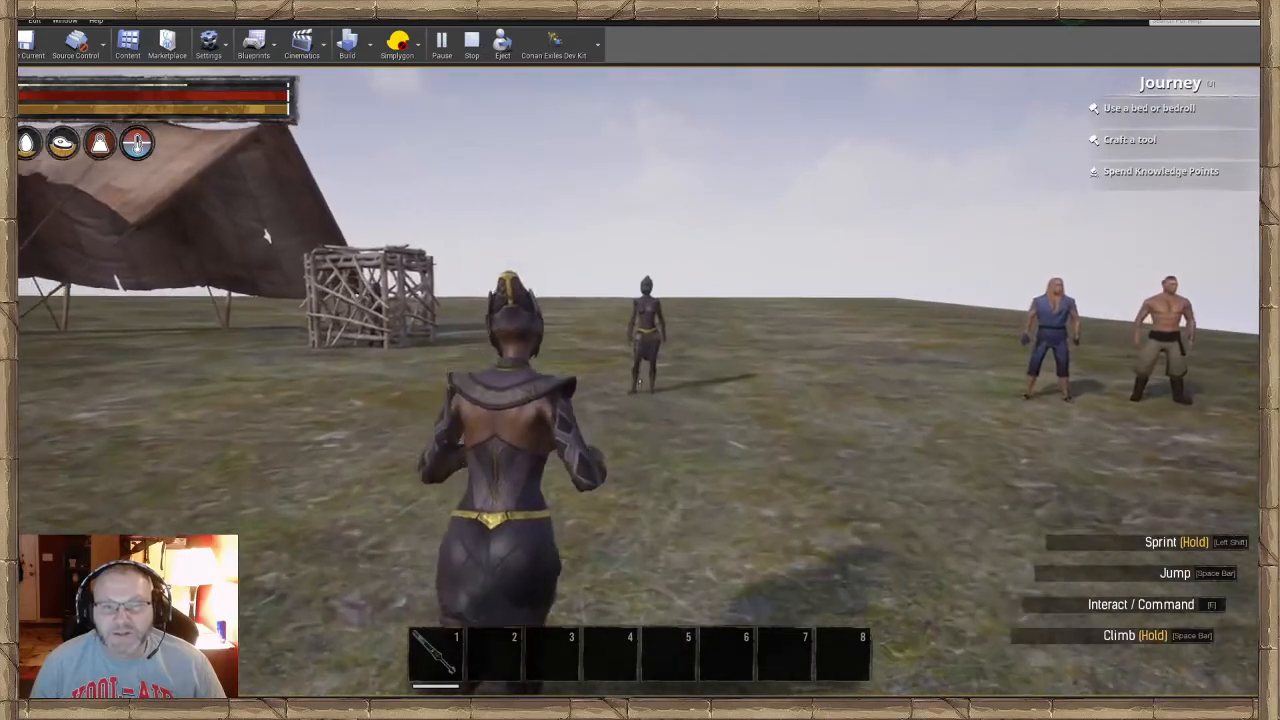
key("w")
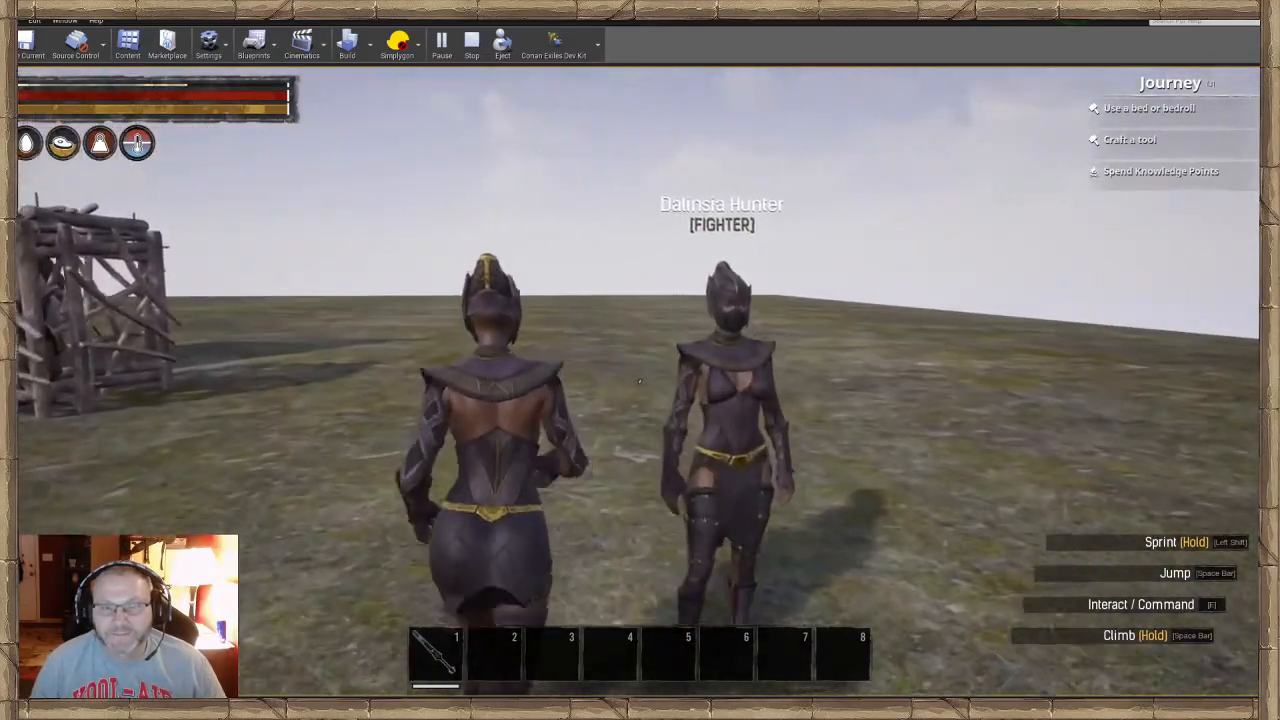
key("s")
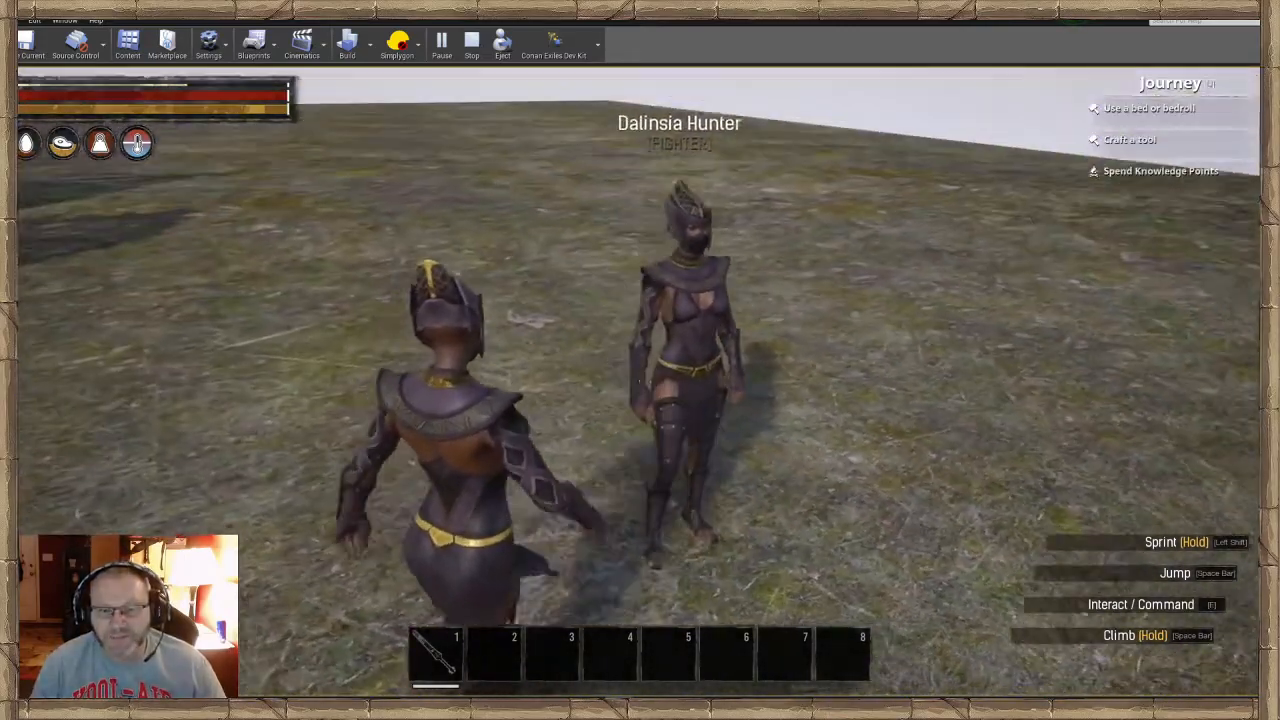
key("w")
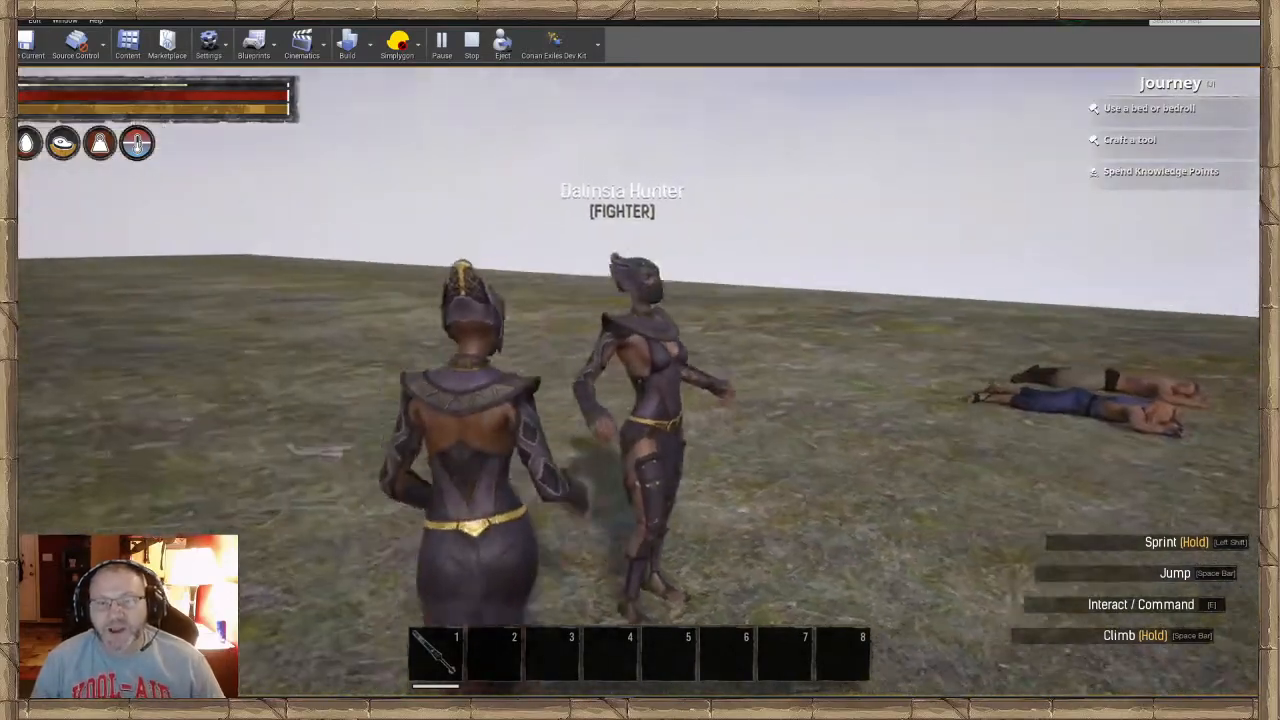
key("a")
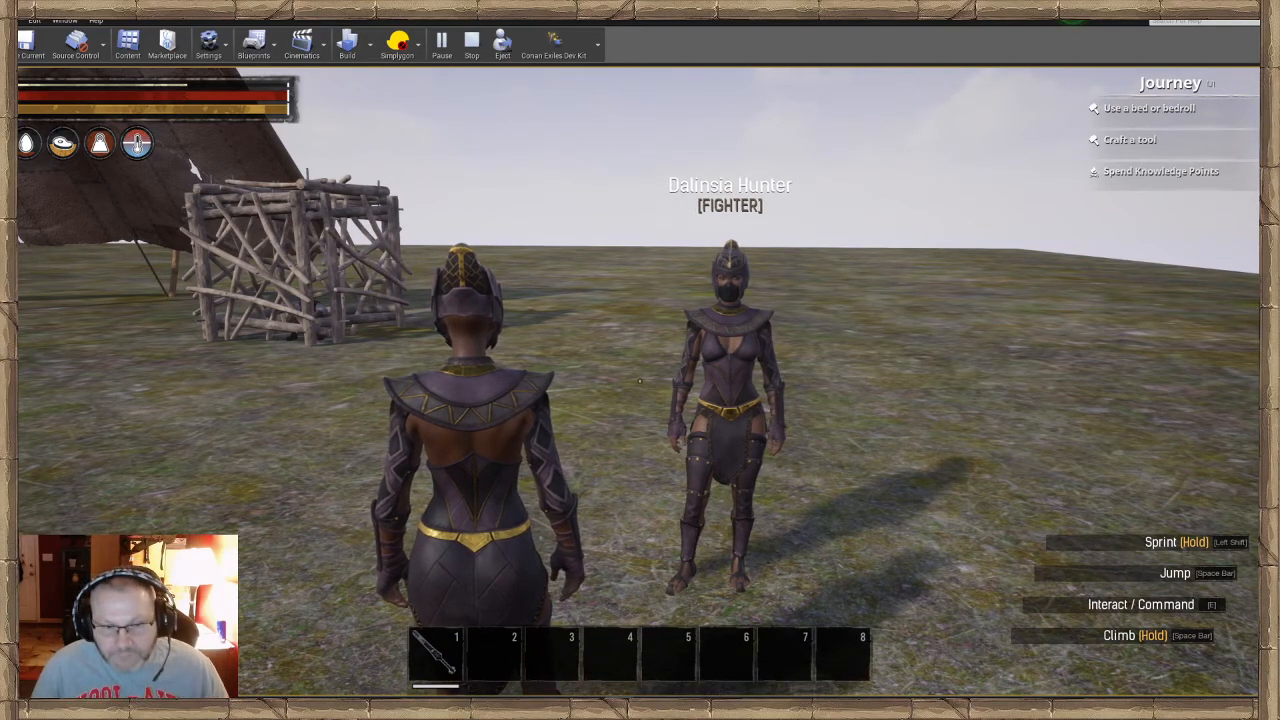
End the play session and turn the editor view back to the tent and spawn points
key("Escape")
key("s")
right_click_drag(640, 380, 610, 350)
key("w")
right_click_drag(515, 370, 705, 364)
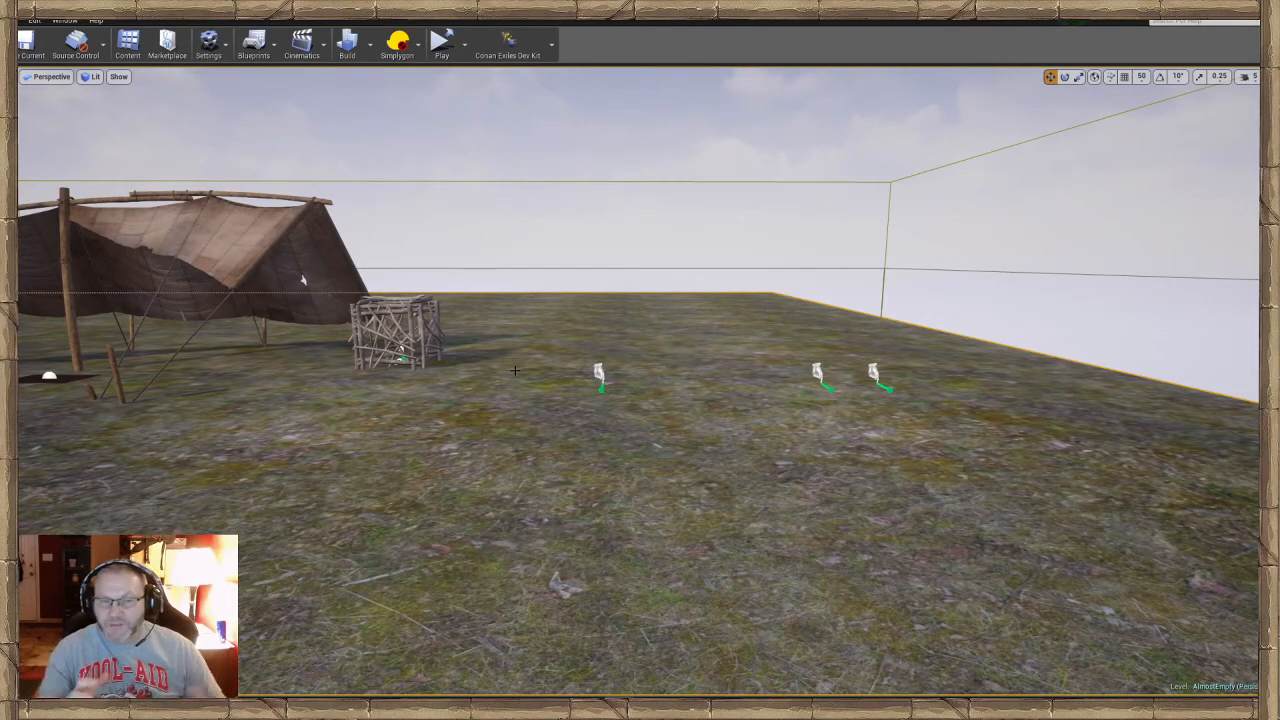
Open the BP_NPC_Wildlife_Undead_Tut_A blueprint from the NPCS folder under Mods > Barachan_Isles
left_click(128, 42)
left_click(670, 386)
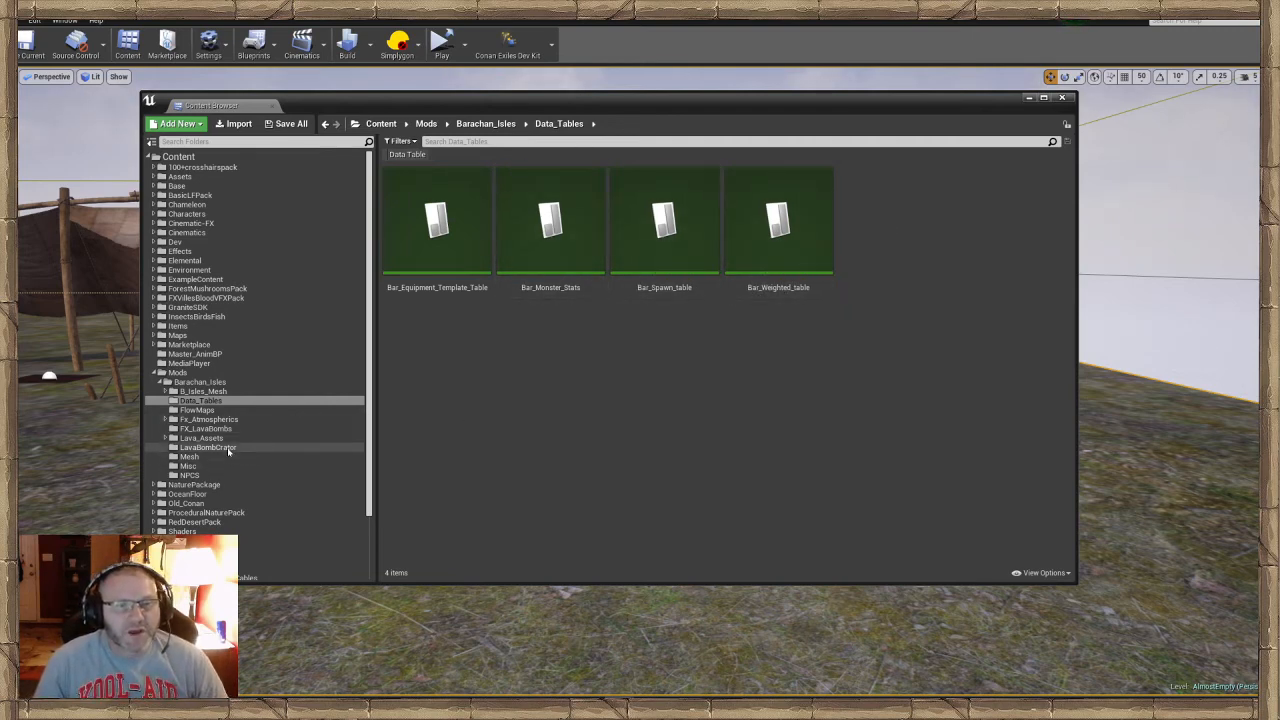
scroll(227, 450, "down", 1)
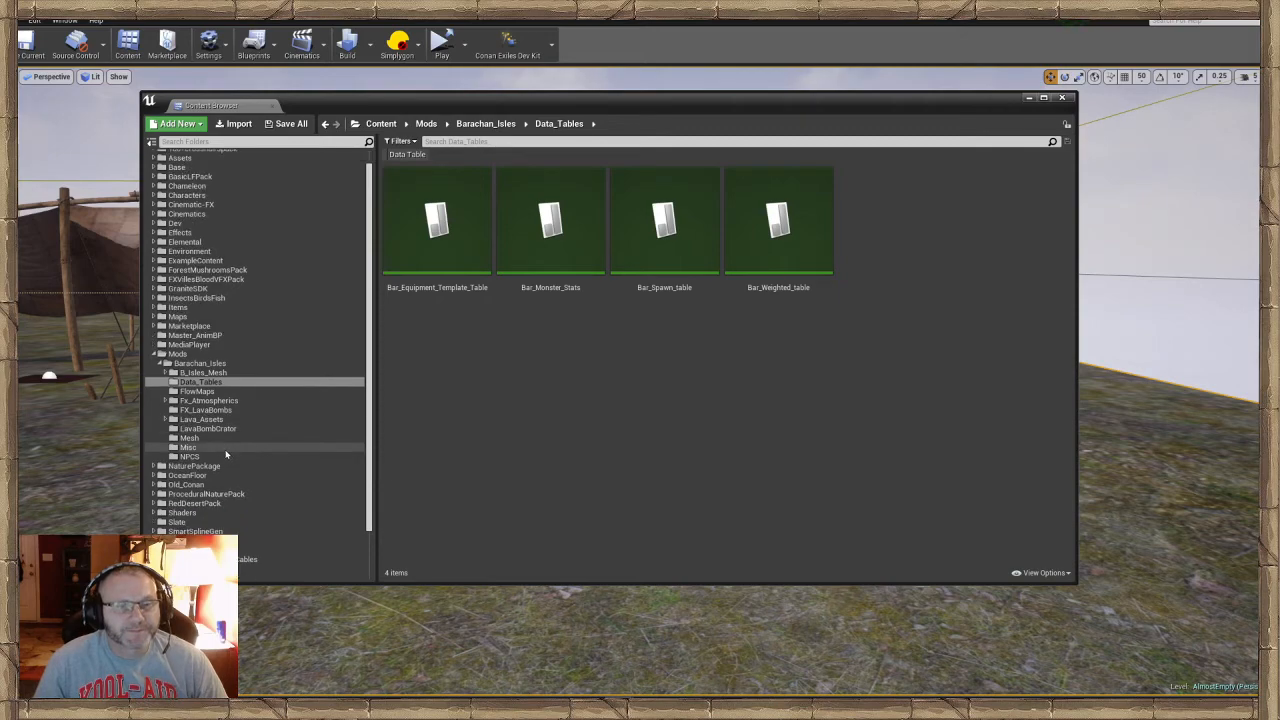
left_click(227, 460)
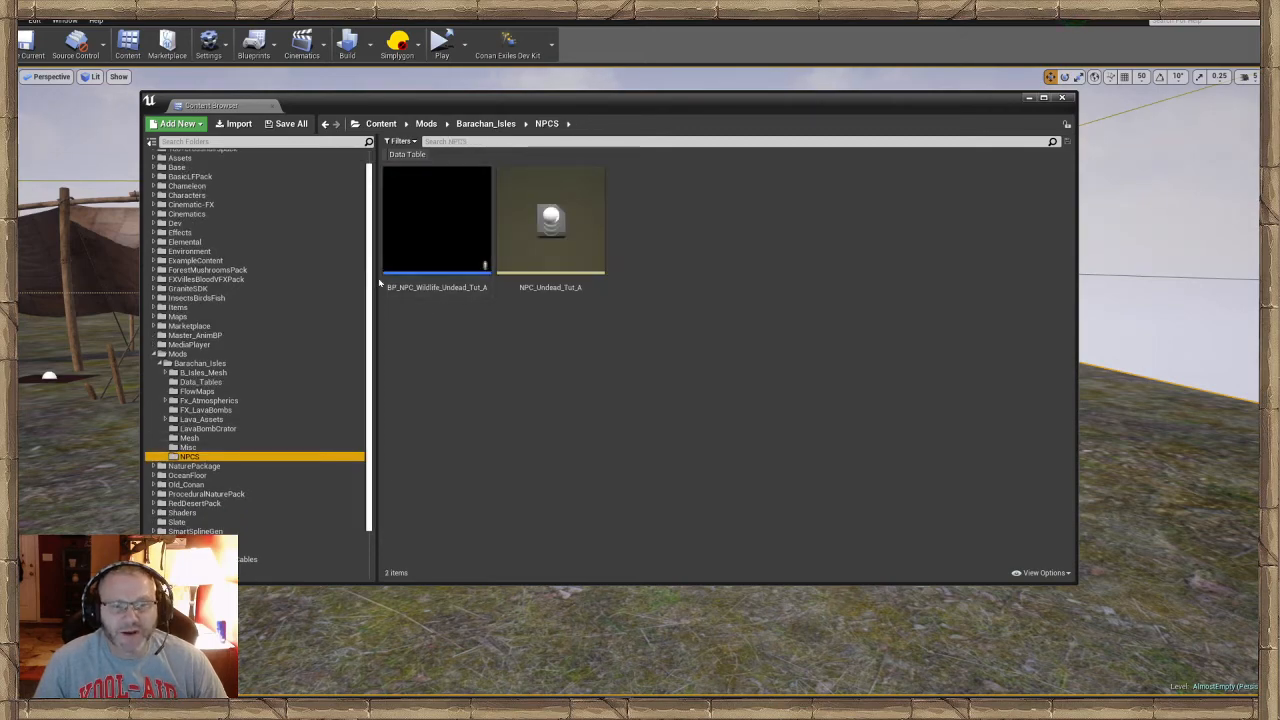
double_click(428, 241)
right_click_drag(463, 280, 540, 340)
key("w")
key("f")
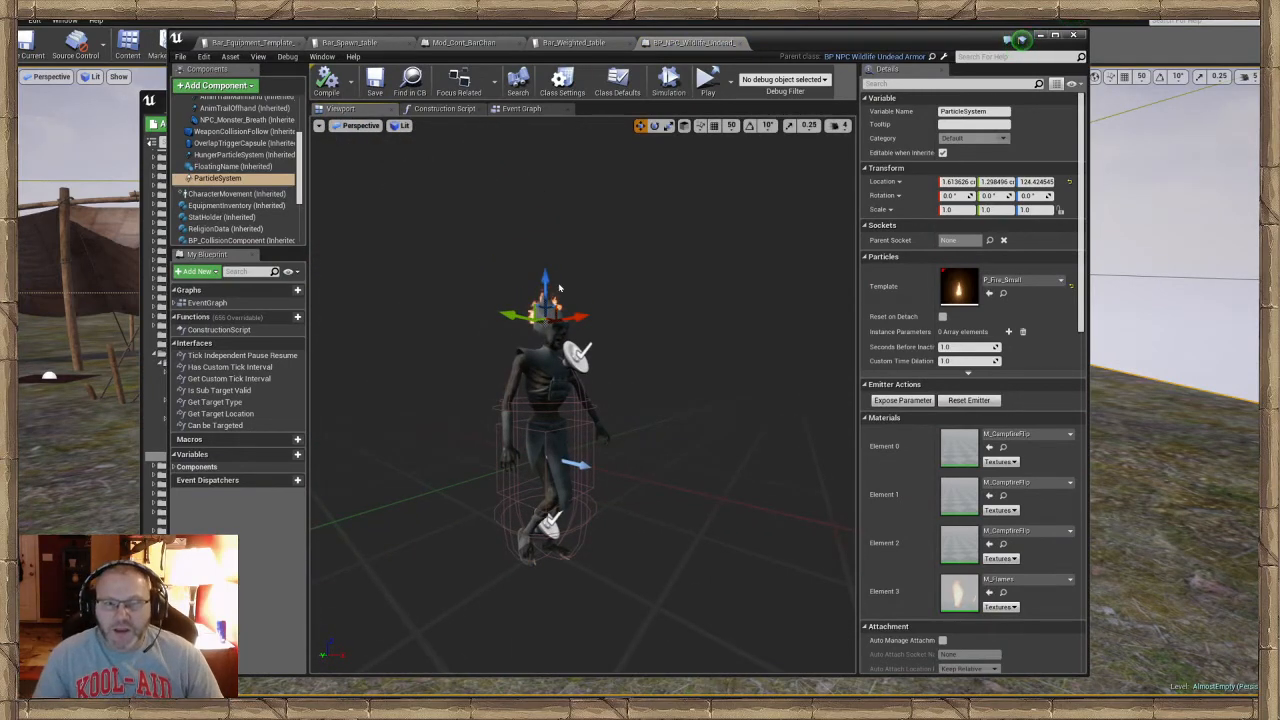
Select the undead's mesh in the blueprint preview and examine its size and transform values
right_click_drag(518, 338, 500, 358)
key("w")
key("s")
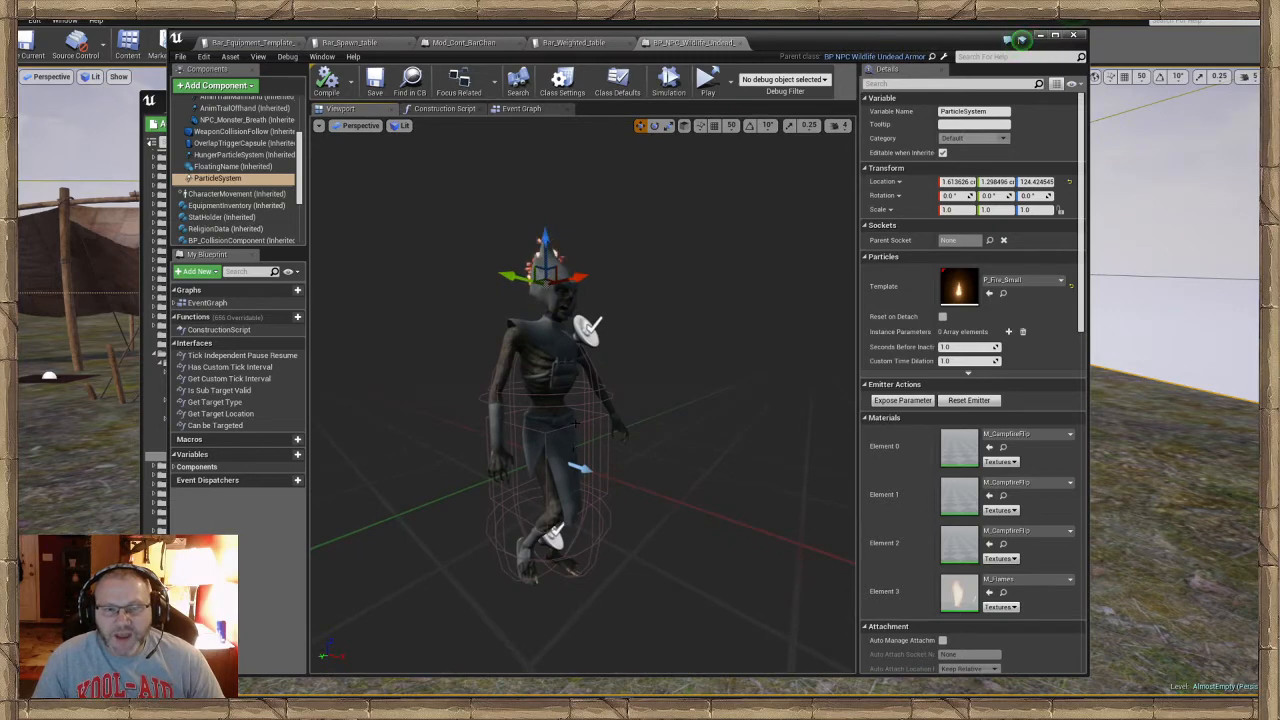
left_click(567, 398)
left_click(567, 391)
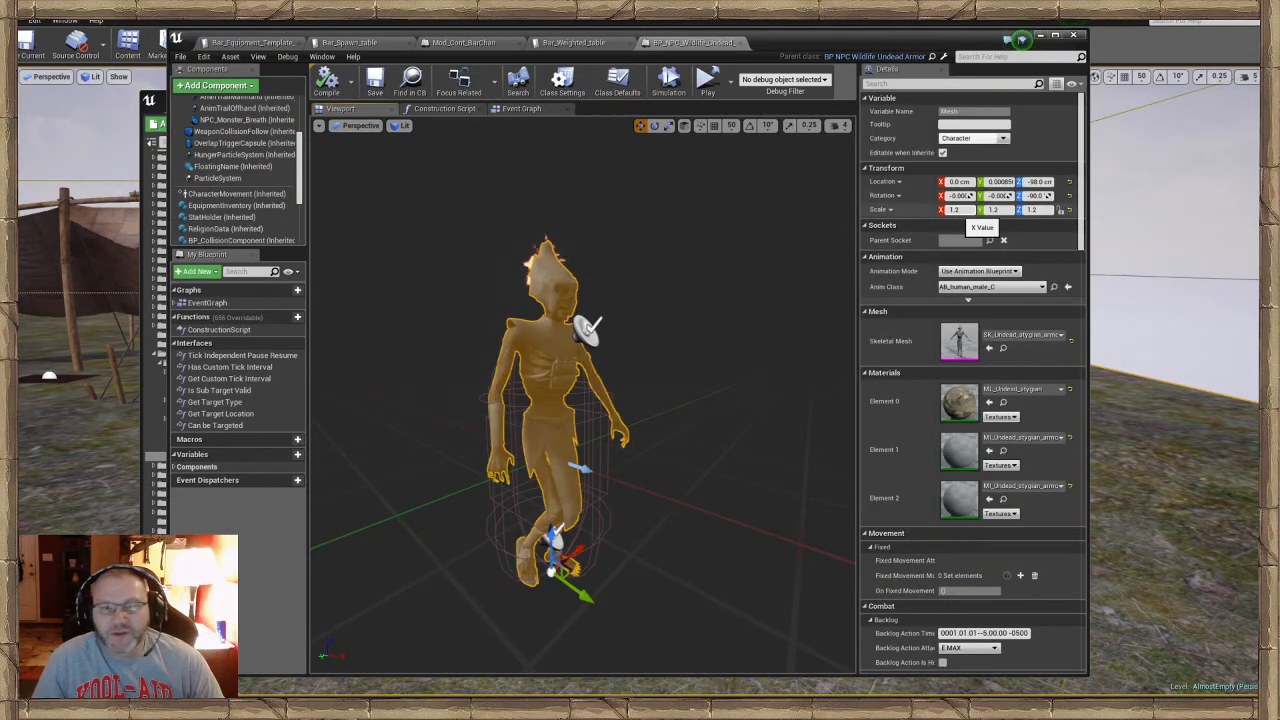
scroll(709, 293, "up", 5)
scroll(695, 299, "down", 5)
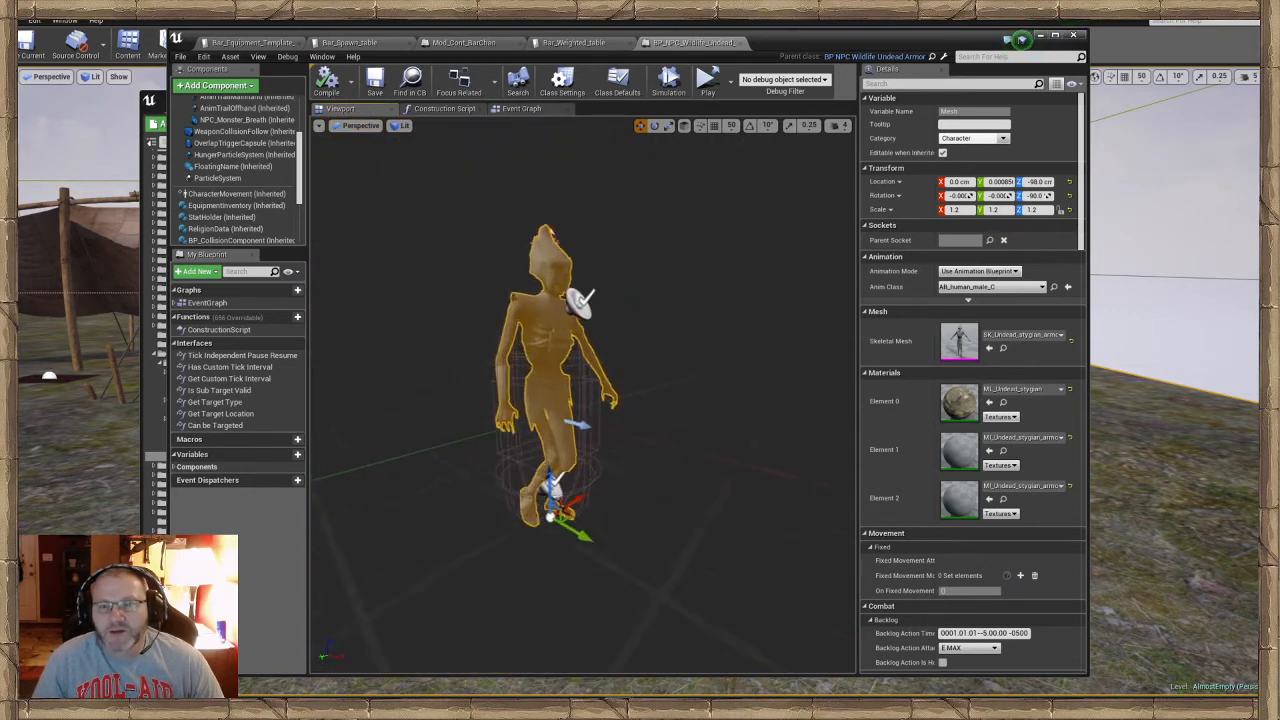
scroll(680, 304, "up", 3)
scroll(680, 304, "down", 4)
scroll(500, 279, "up", 2)
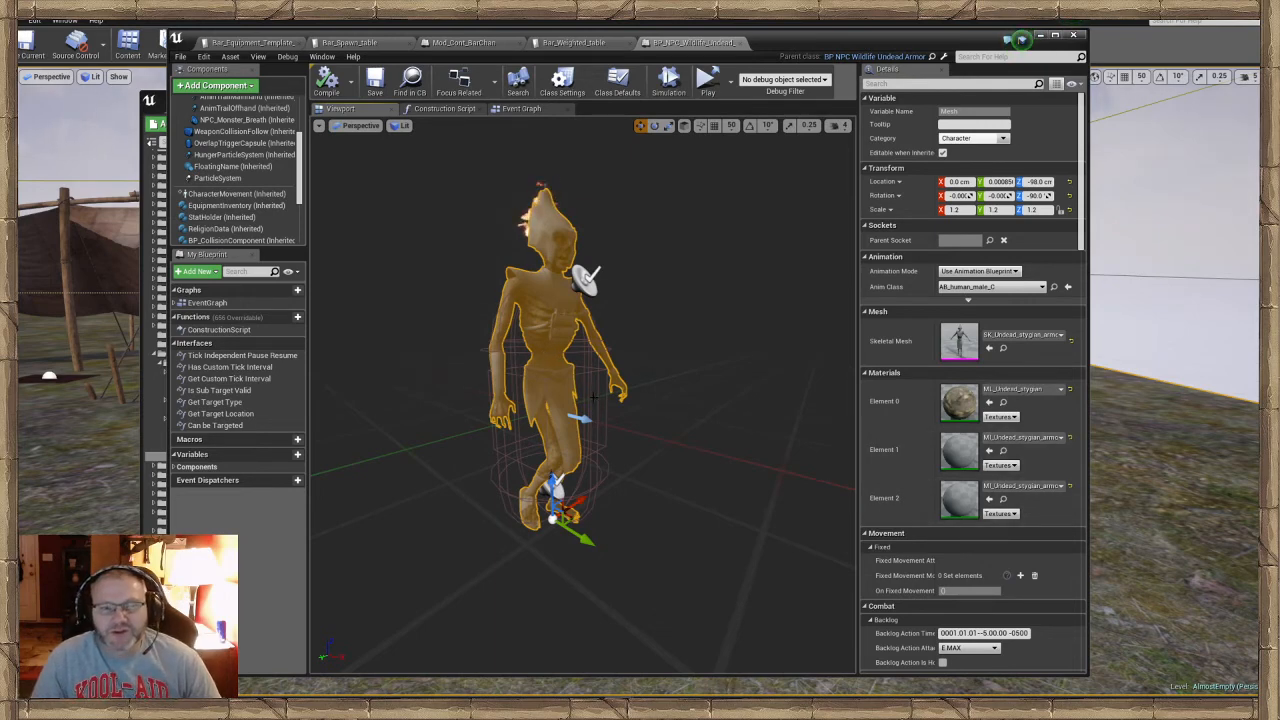
scroll(220, 143, "up", 5)
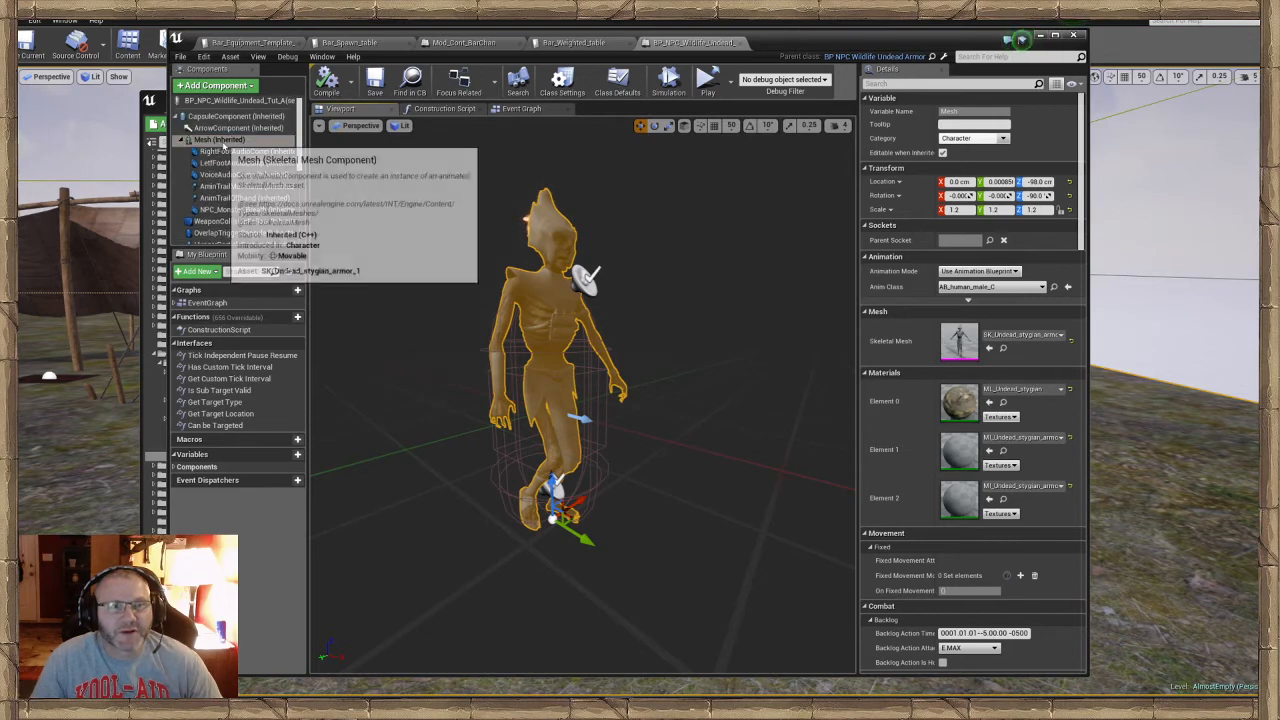
Add the capsule component to the selection and look through the rest of the component list
left_click(225, 117, "ctrl")
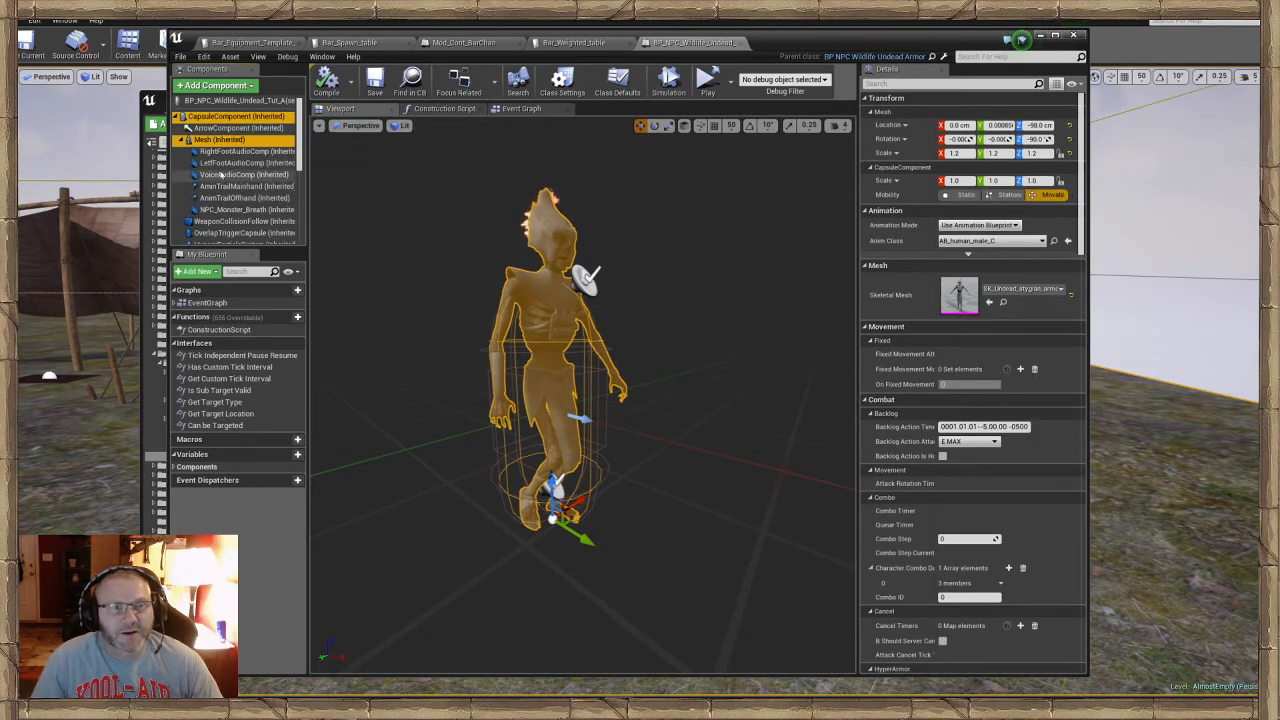
scroll(240, 236, "down", 3)
scroll(240, 237, "down", 5)
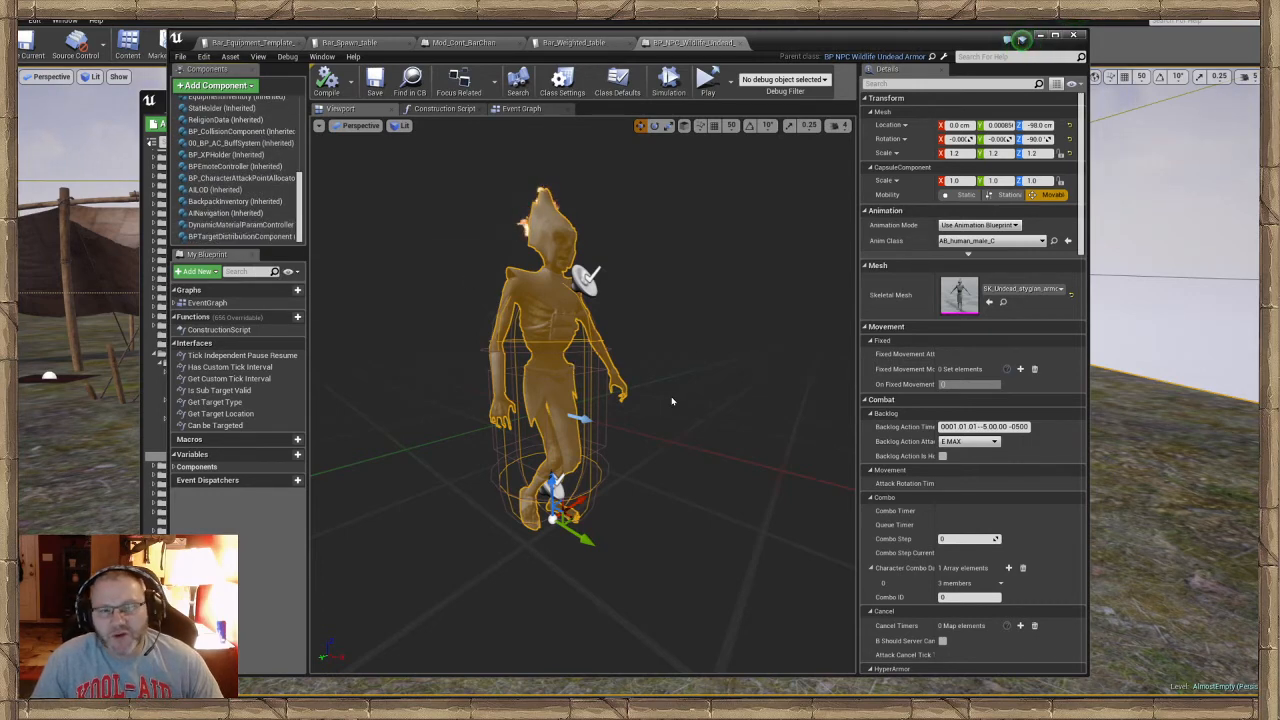
Select only the undead's mesh and set its scale to 1.3 on the X, Y and Z axes
right_click_drag(668, 368, 630, 356)
left_click(615, 400)
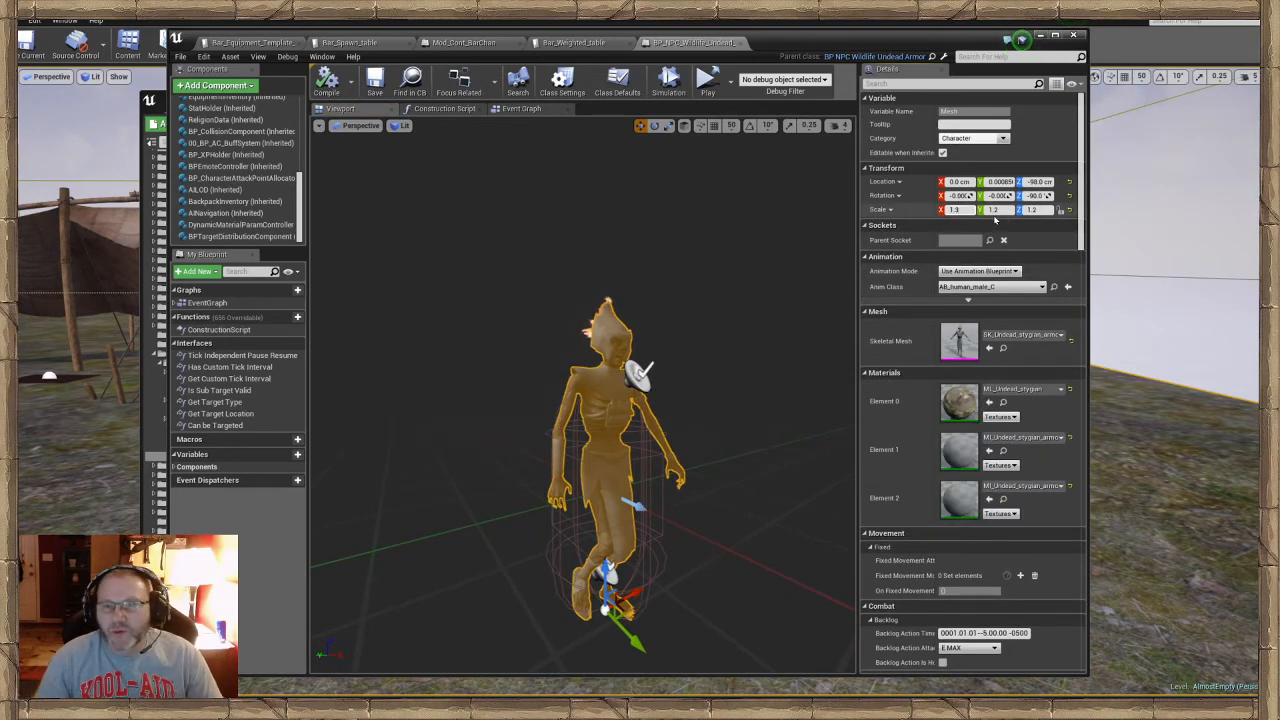
left_click(1002, 210)
type("1.3")
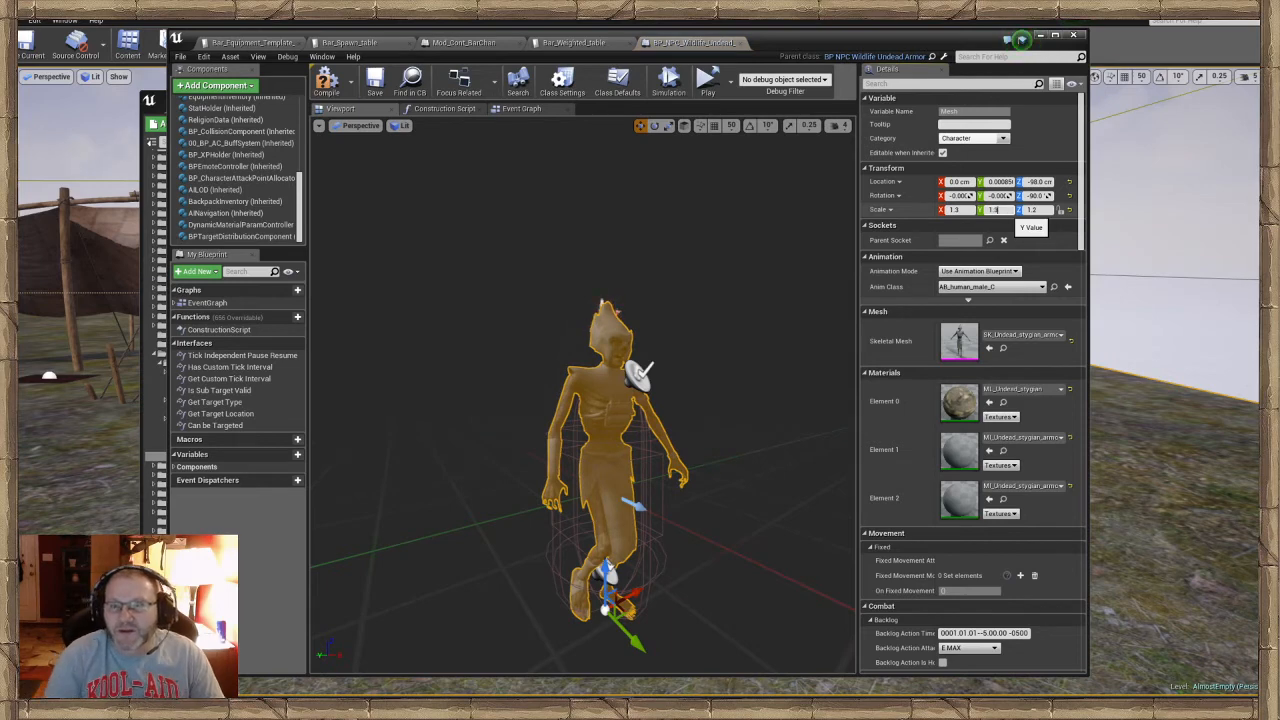
left_click(1033, 210)
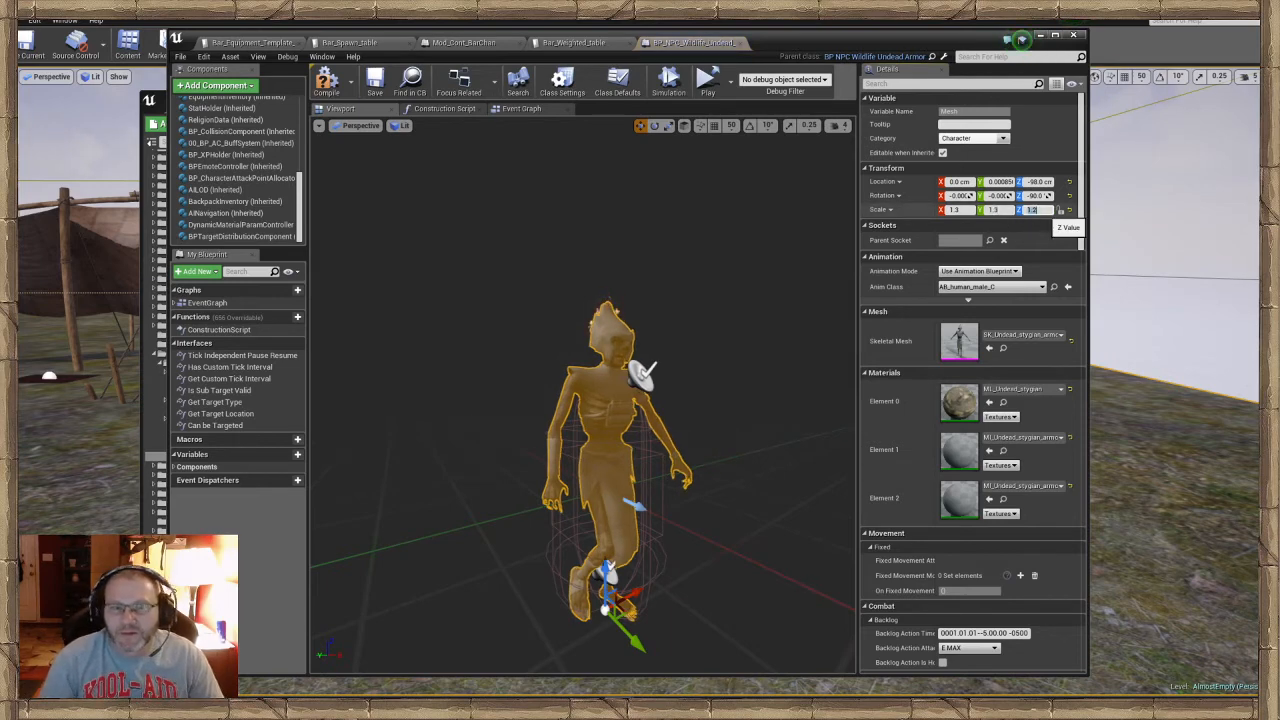
type("3")
key("Return")
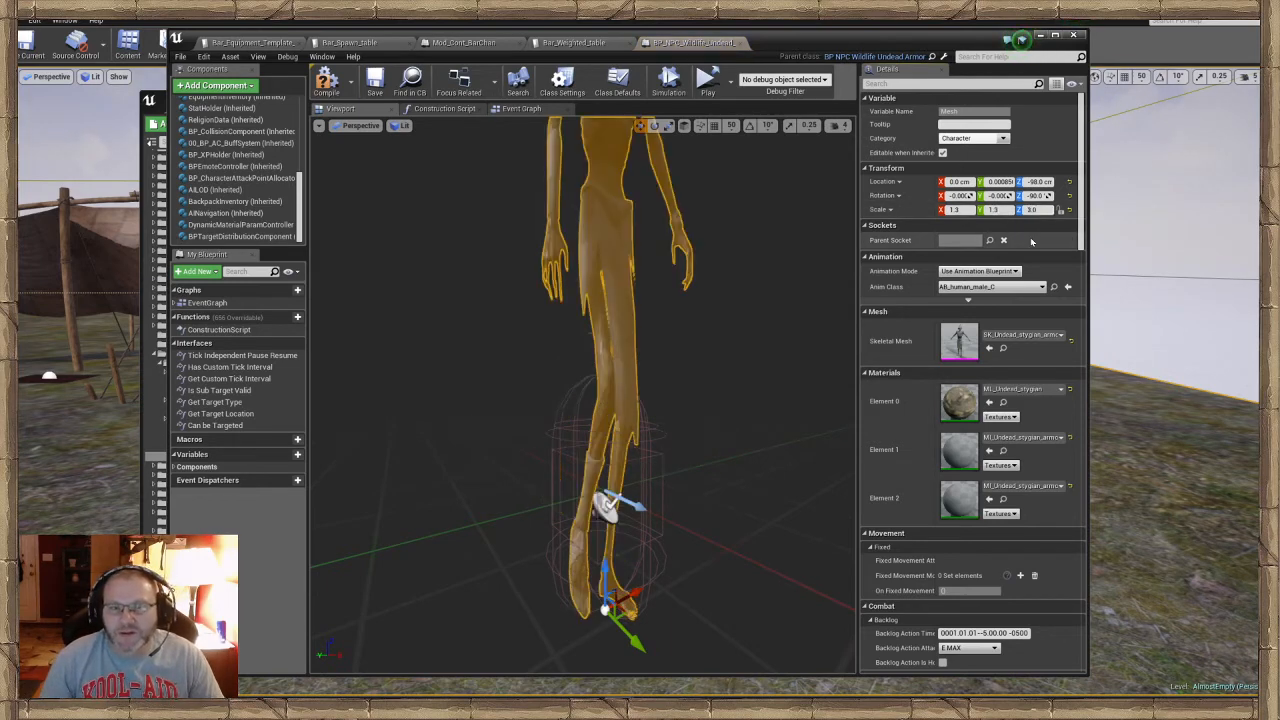
left_click(1035, 210)
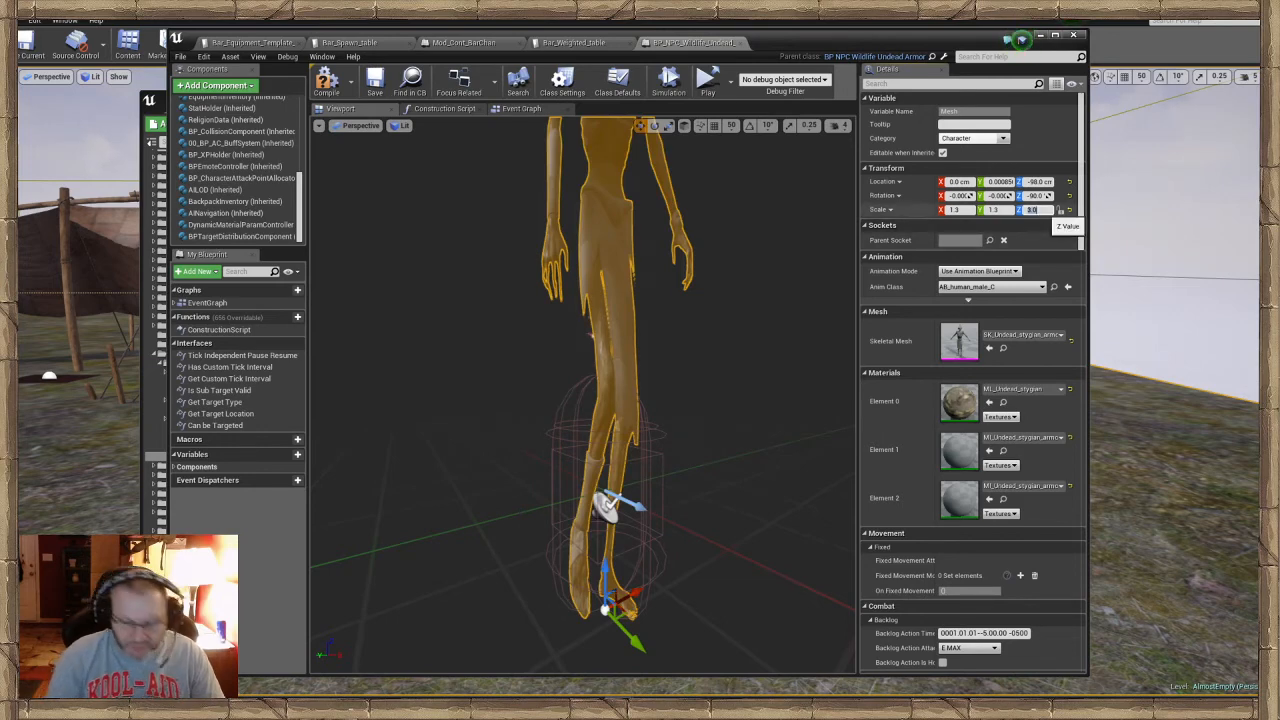
key("BackSpace")
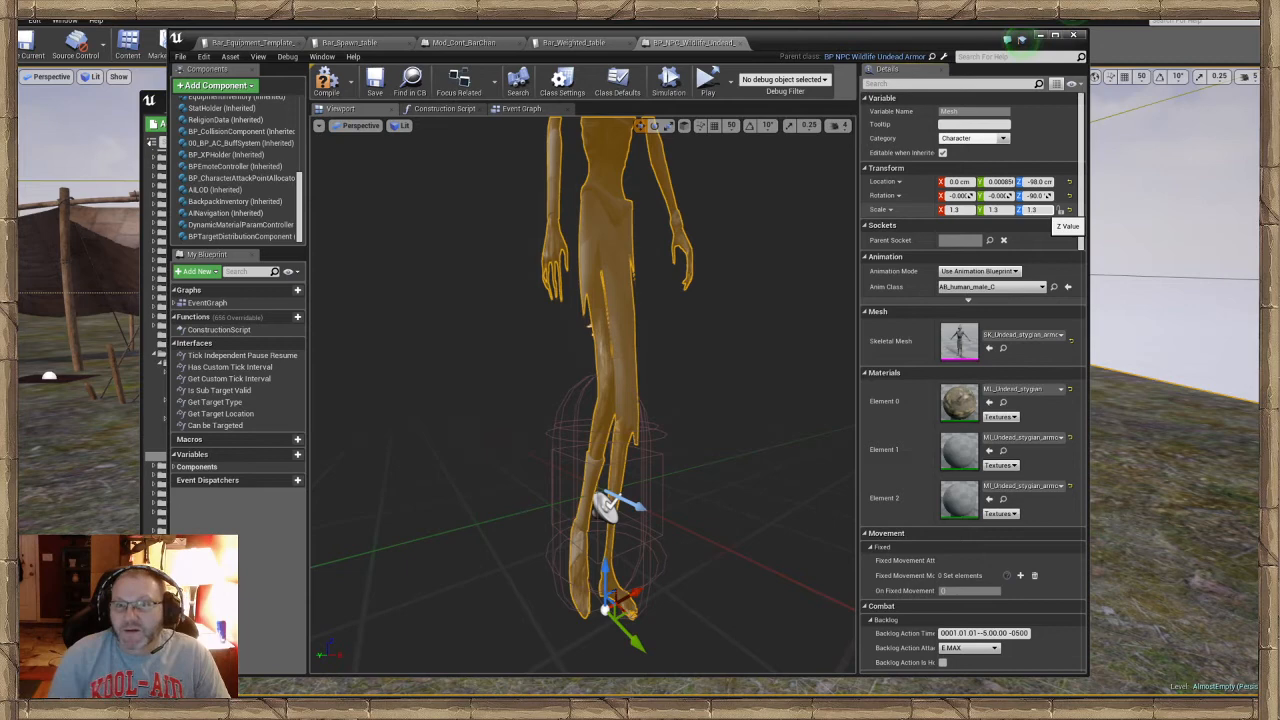
left_click(1033, 224)
Compile the undead blueprint with its resized mesh and check the figure against its capsule from the side
left_click_drag(700, 400, 450, 400, "alt")
left_click_drag(608, 323, 700, 323, "alt")
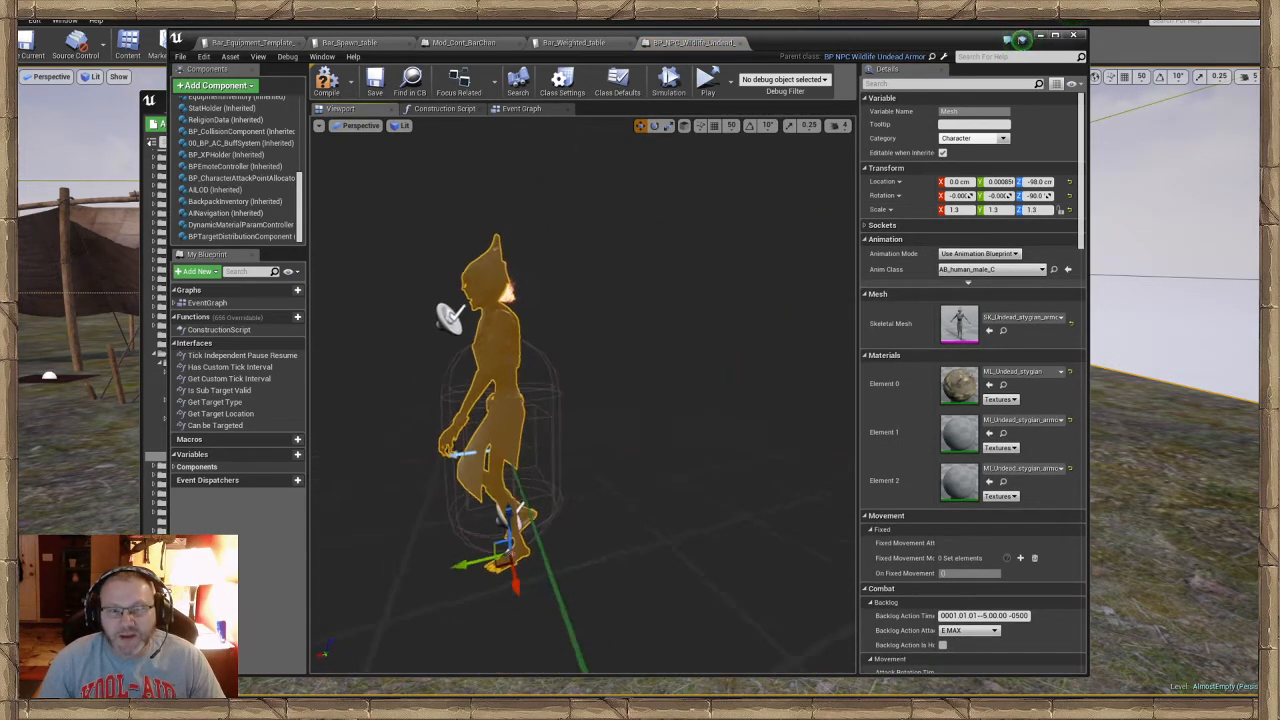
mouse_move(608, 323)
right_mouse_down("alt")
mouse_move(690, 323)
mouse_move(608, 323)
right_mouse_up("alt")
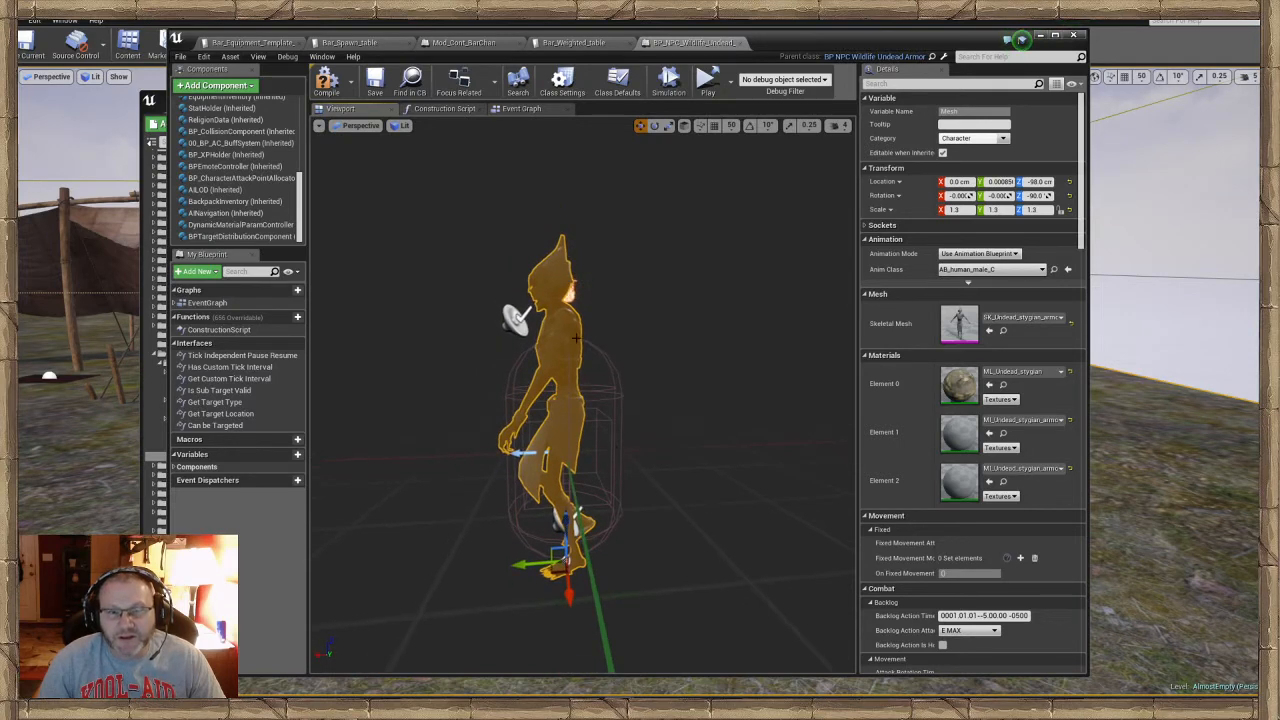
left_click_drag(685, 416, 720, 417)
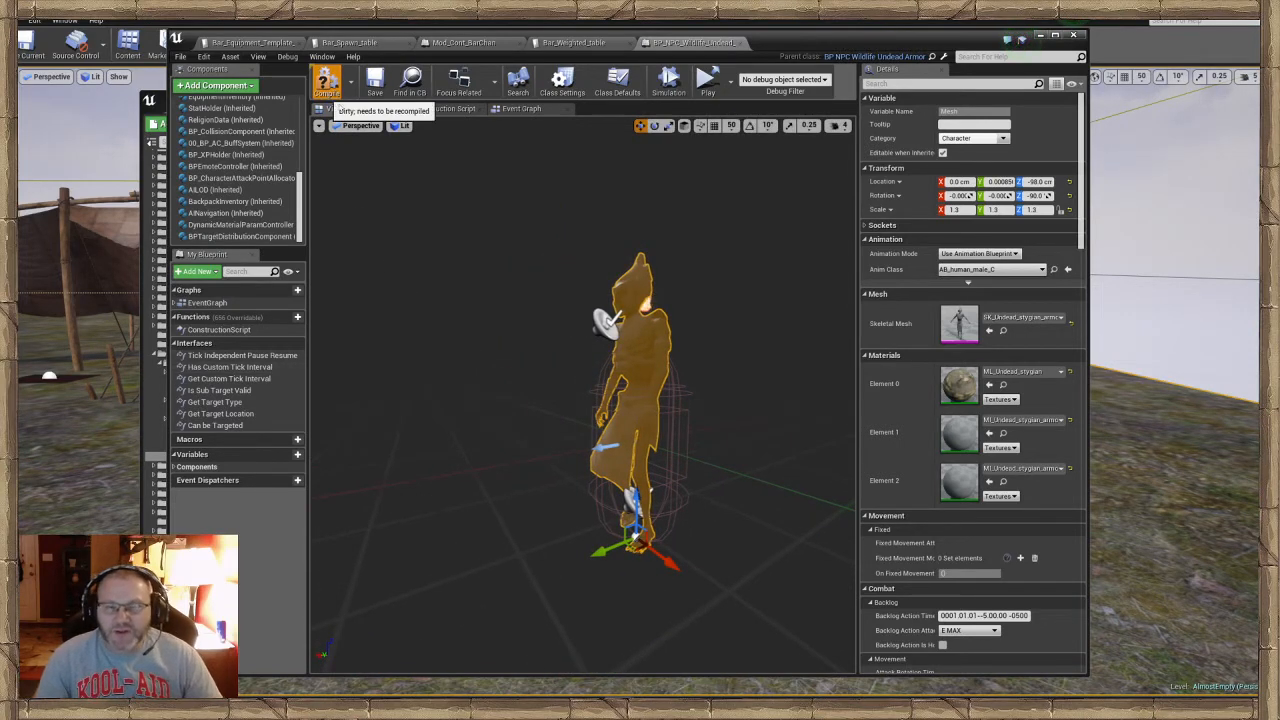
left_click(413, 153)
left_click_drag(681, 357, 688, 516)
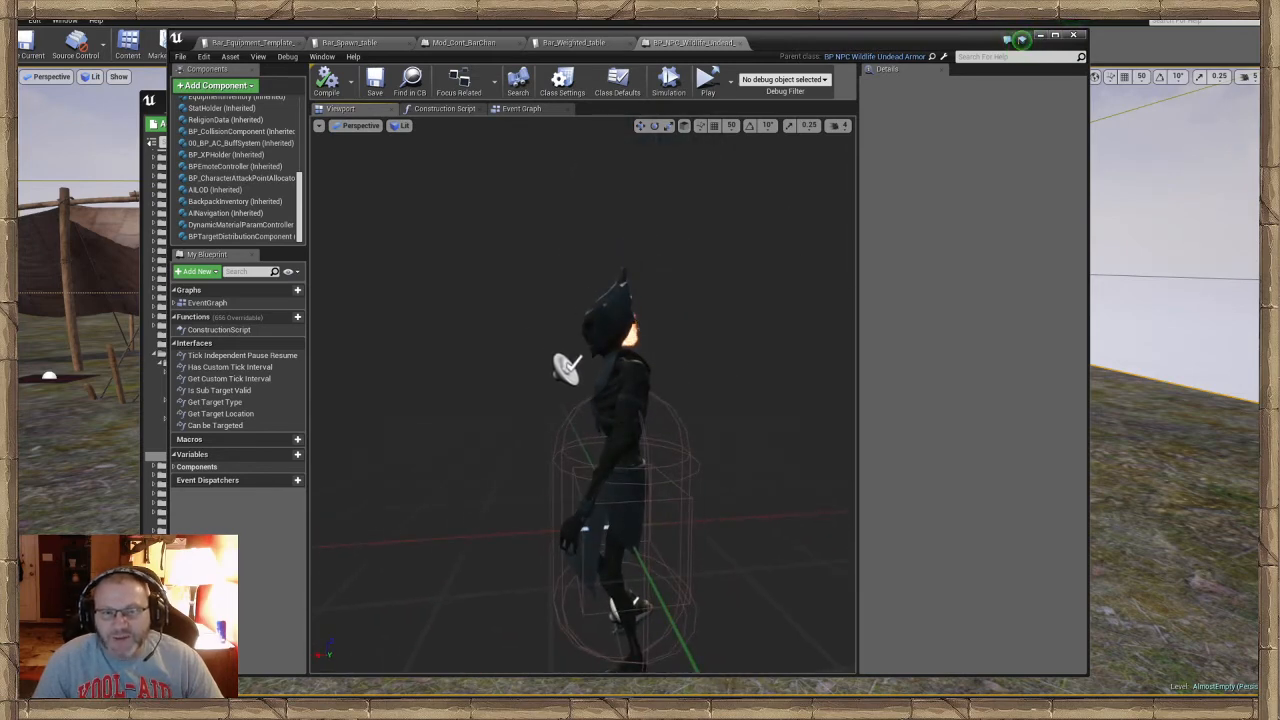
Minimize the blueprint editor and the Content Browser and start playing from a spot on the landscape
left_click(1040, 36)
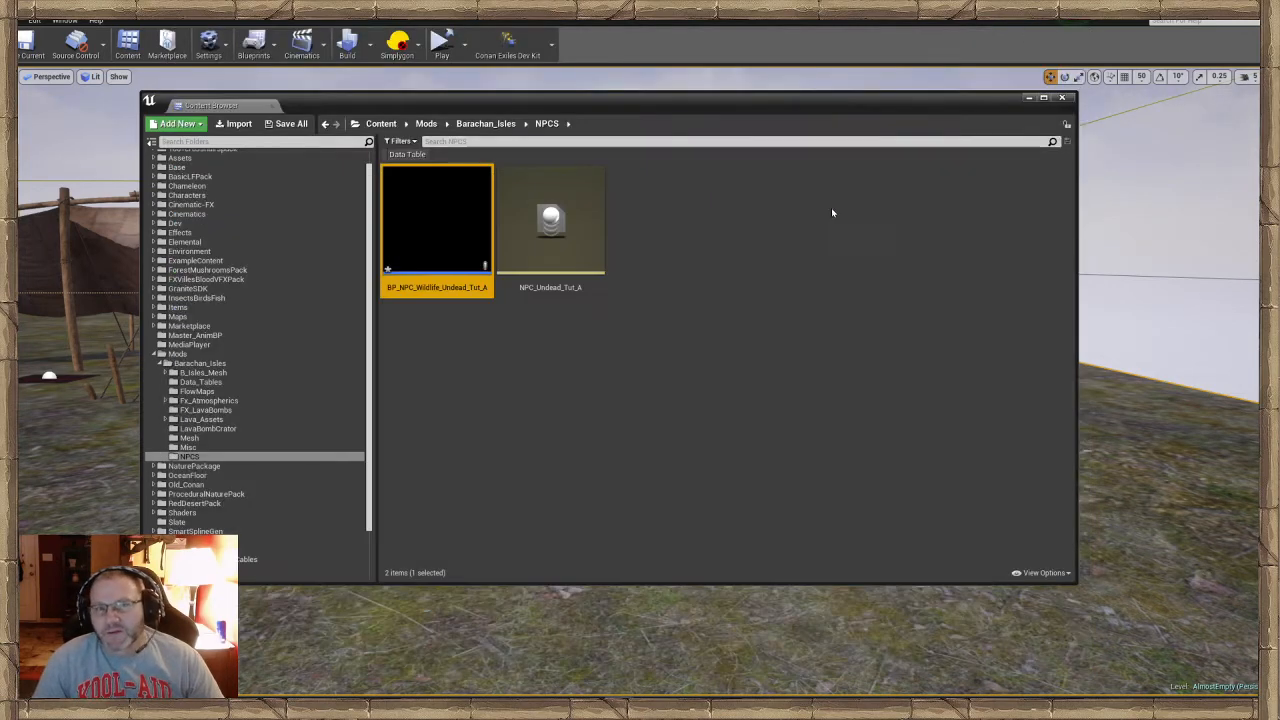
left_click(1023, 101)
right_click_drag(1000, 140, 800, 180)
right_click_drag(598, 463, 852, 452)
right_click(545, 498)
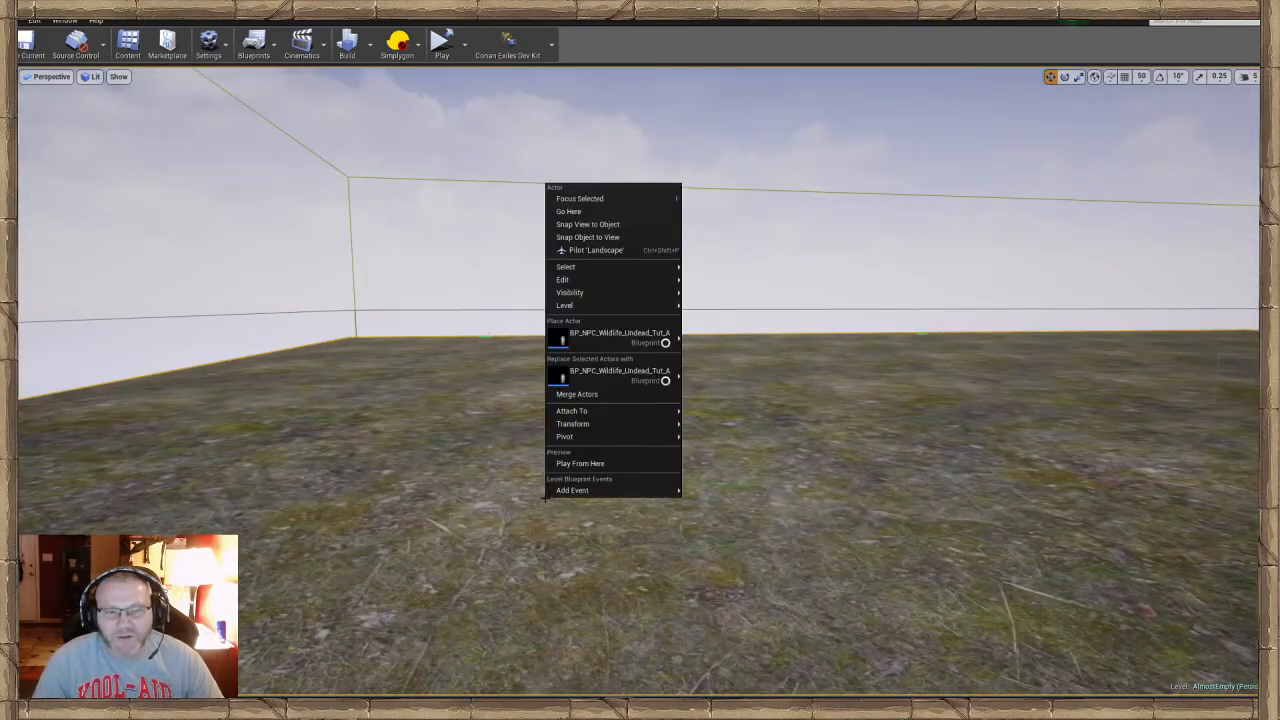
left_click(590, 465)
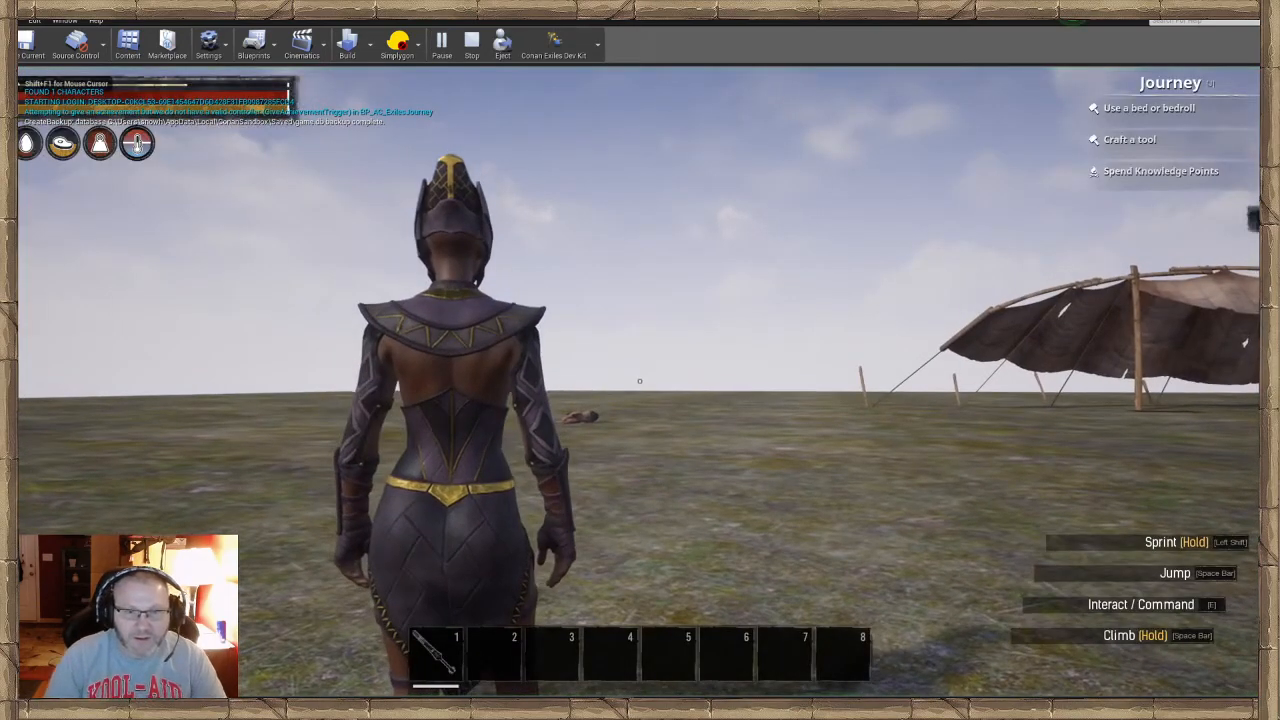
Turn on Cloak in the admin panel and return to the game view
key("Insert")
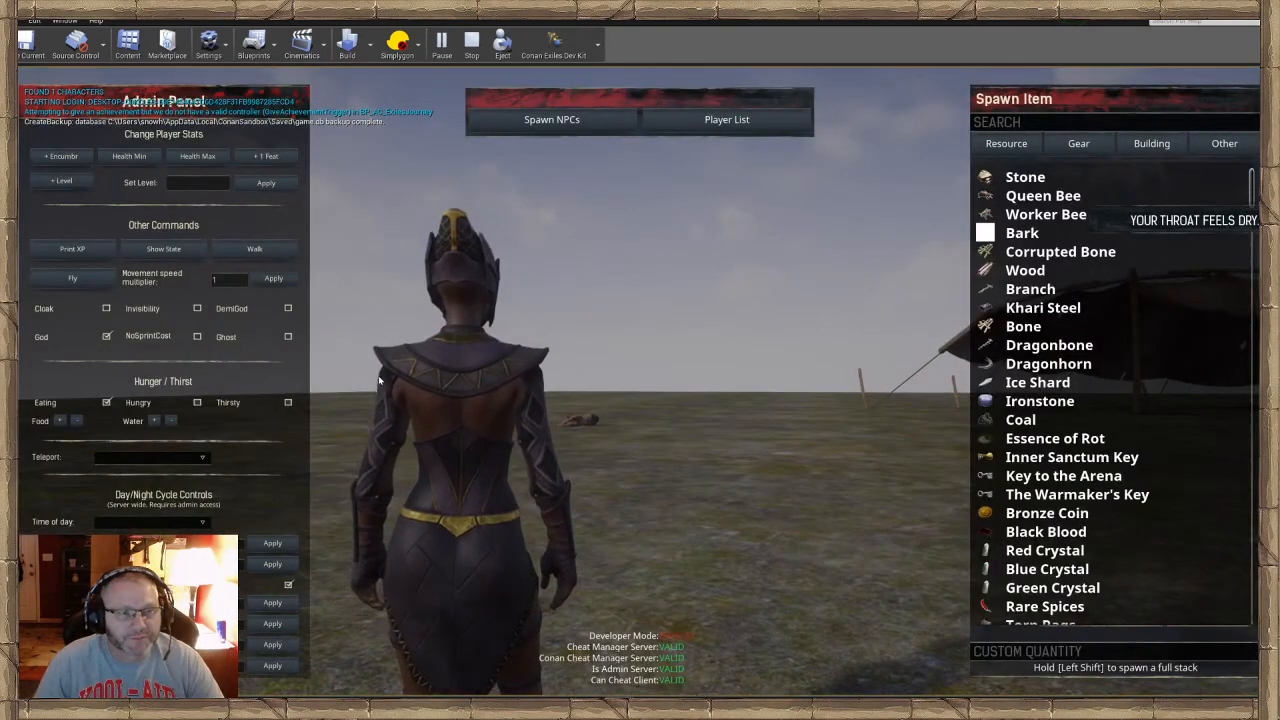
left_click(106, 308)
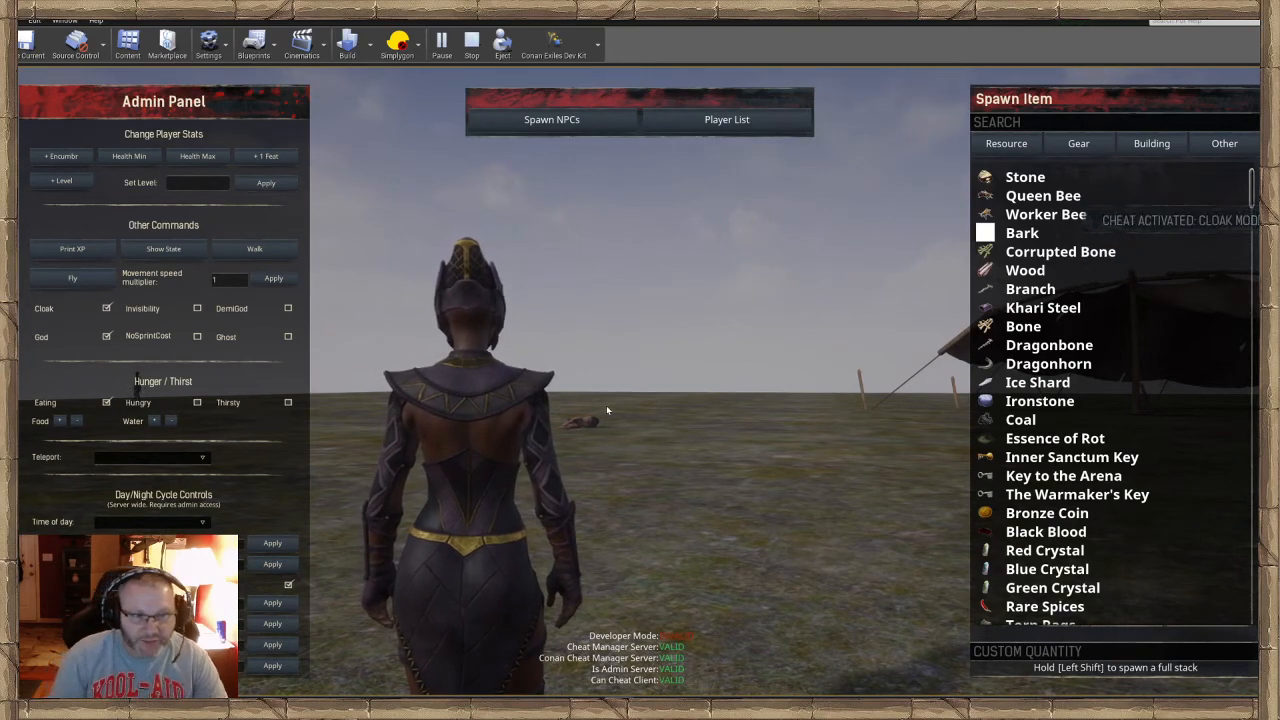
key("Insert")
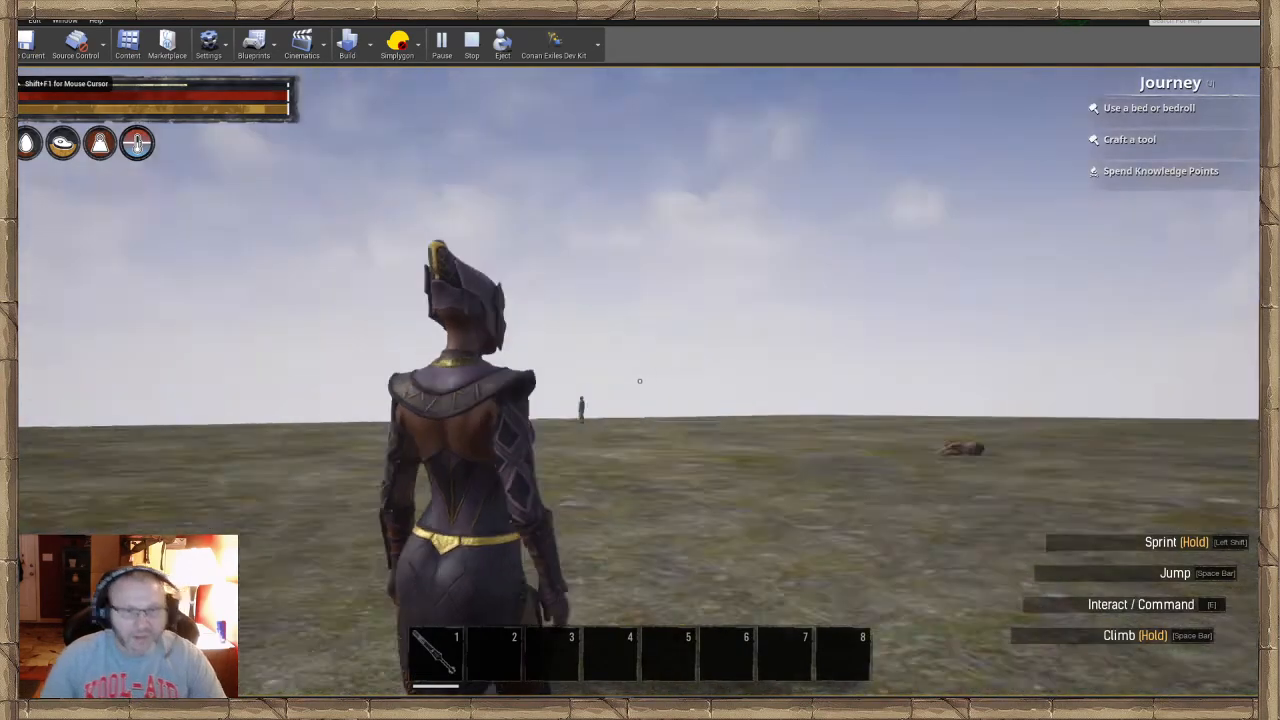
Walk up to the undead with the sword drawn to compare its size with the player character, and end the play session
key("w")
key("1")
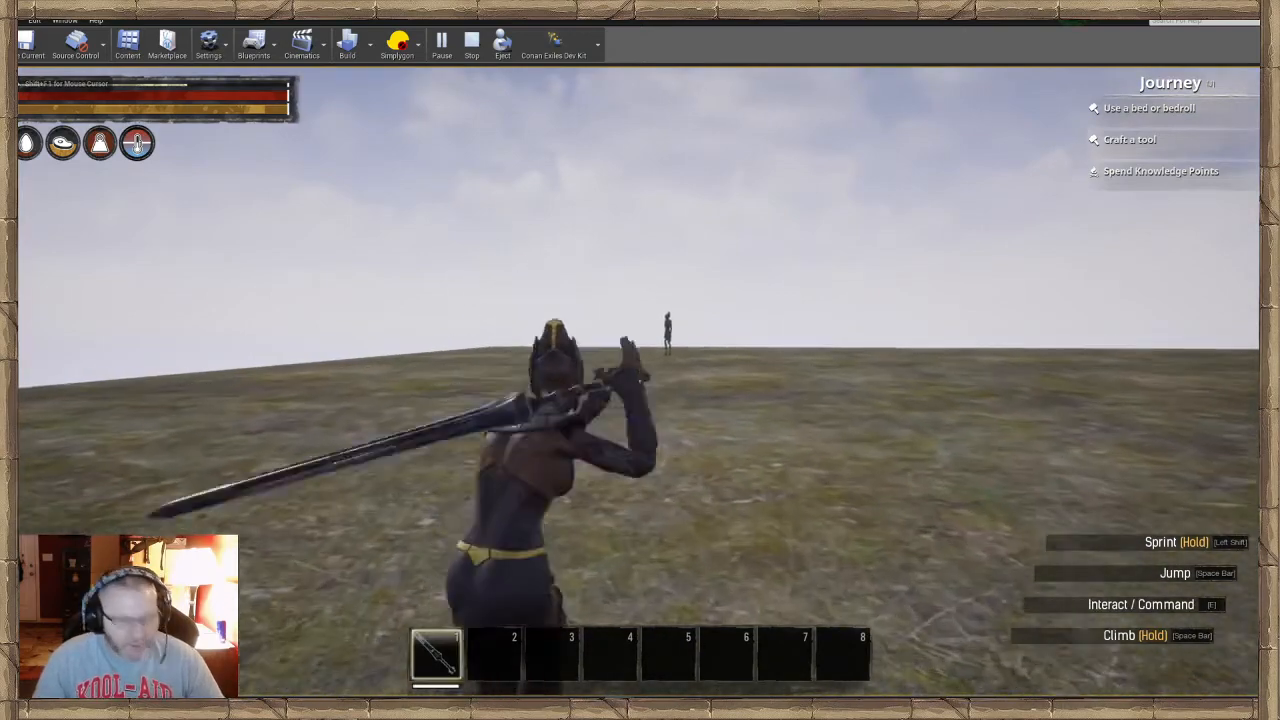
key("w")
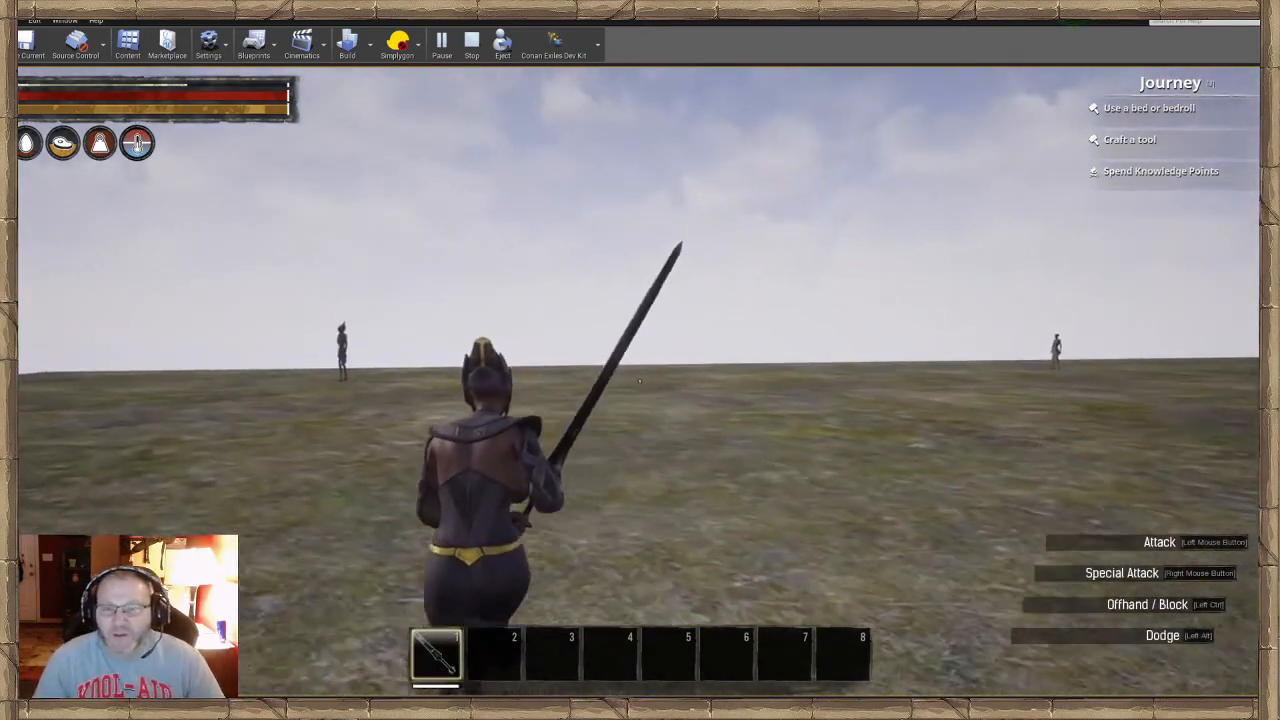
key("w")
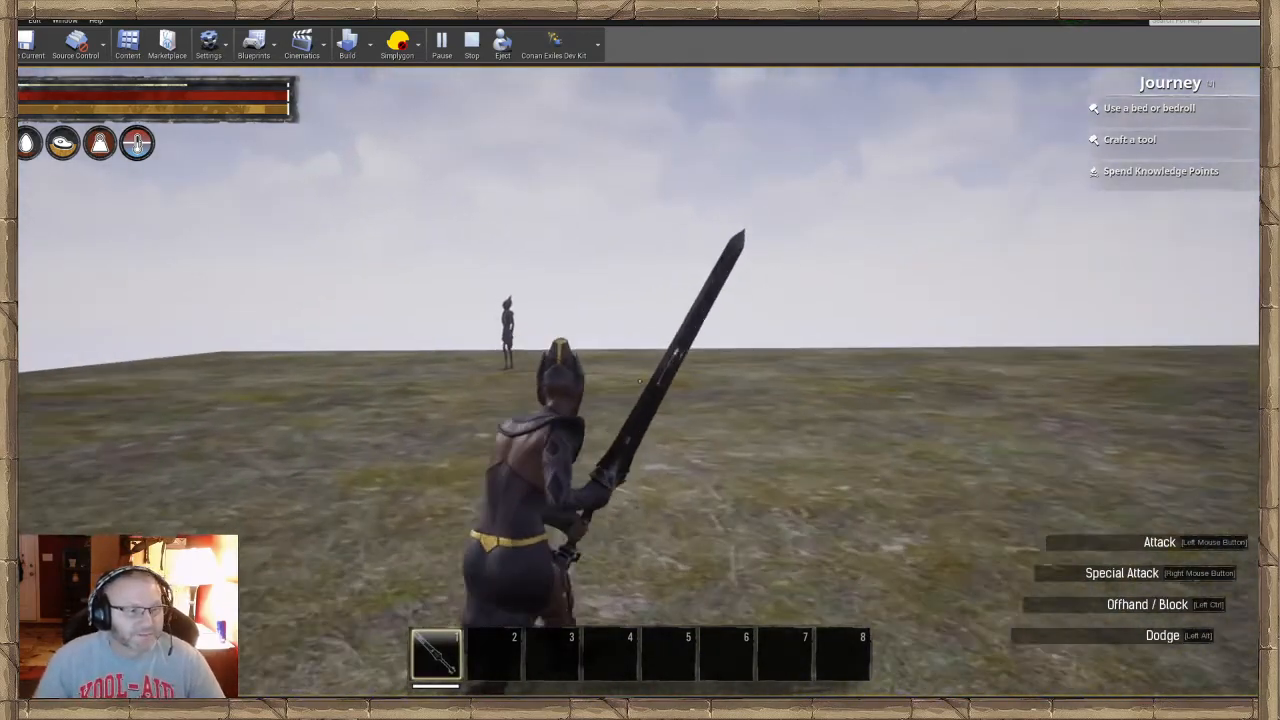
key("w")
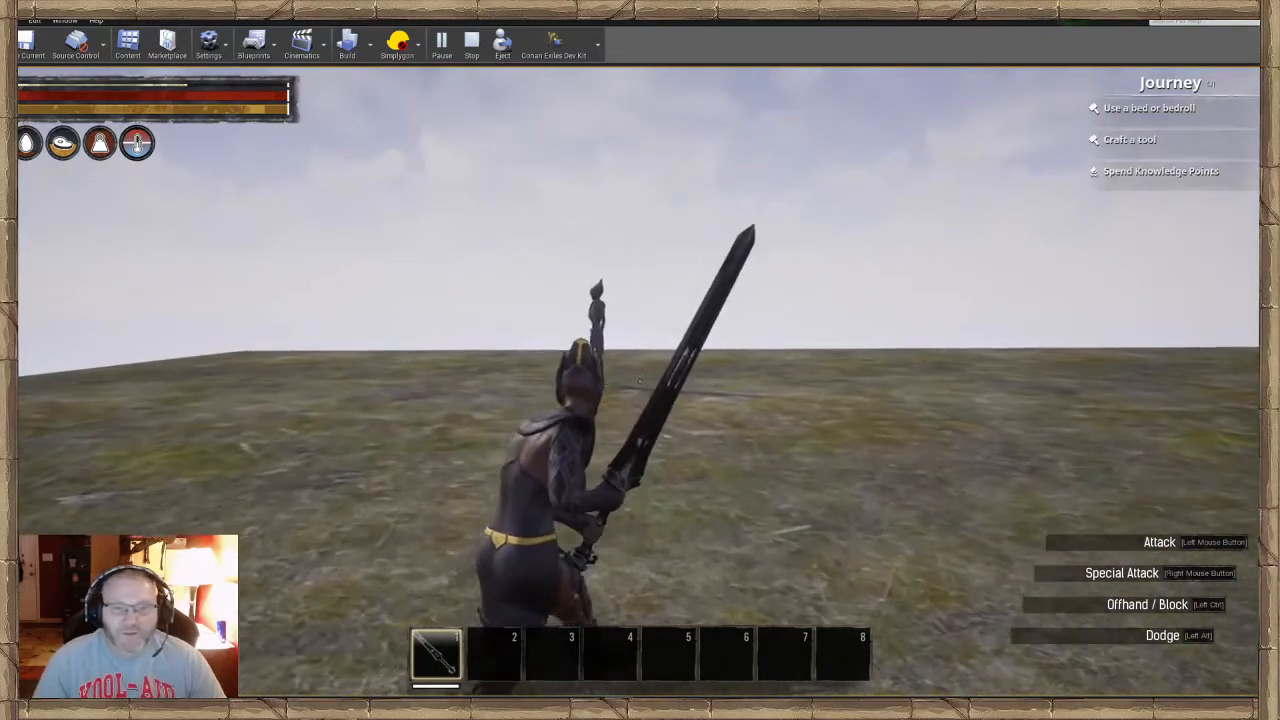
key("w")
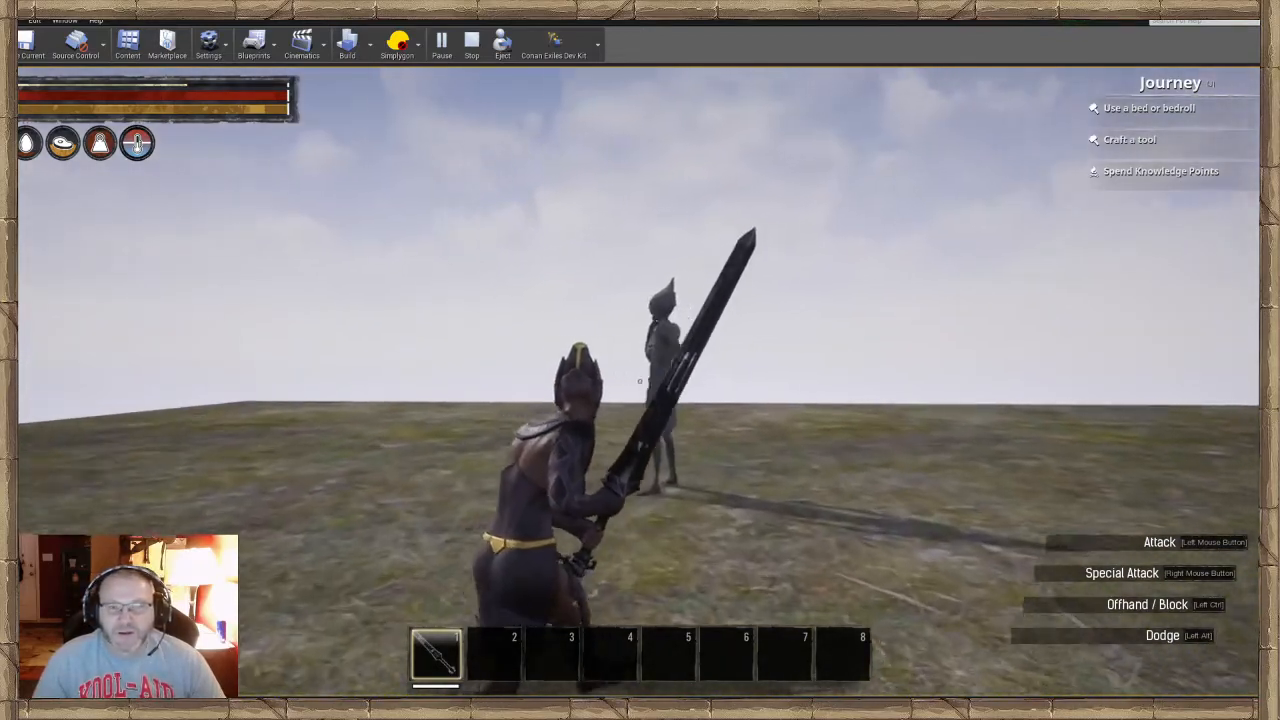
key("w")
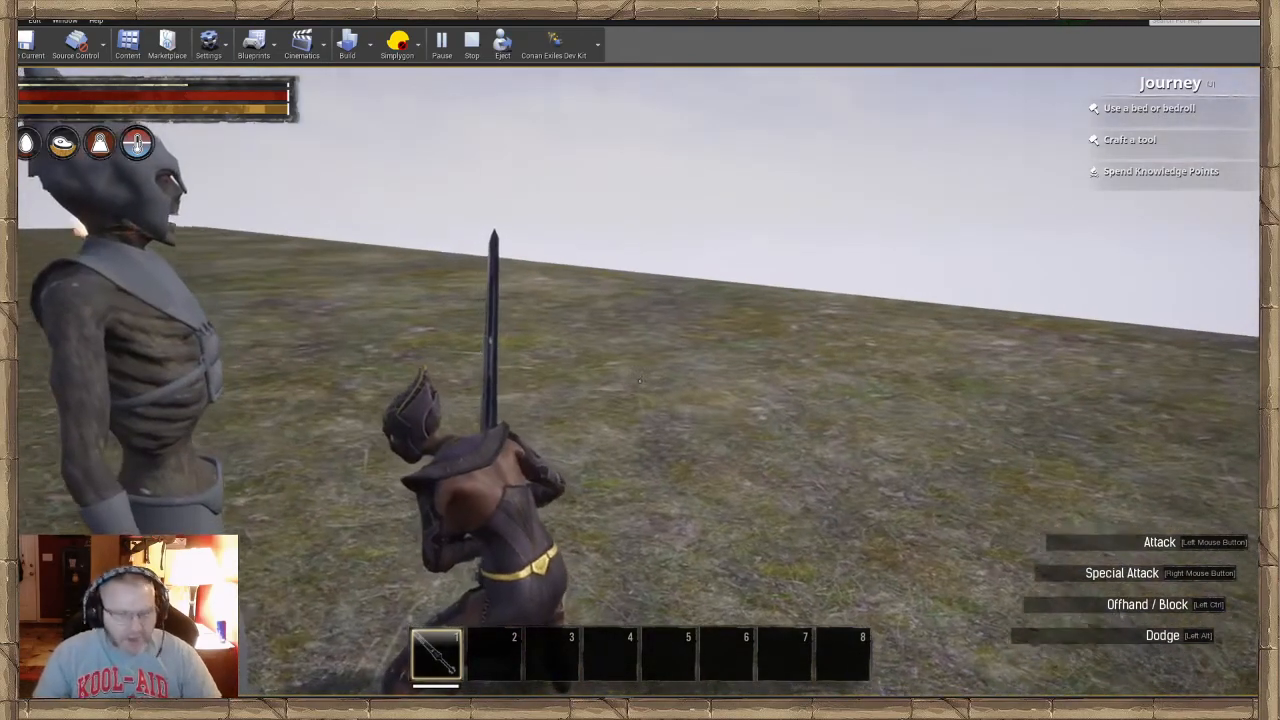
key("shift+w")
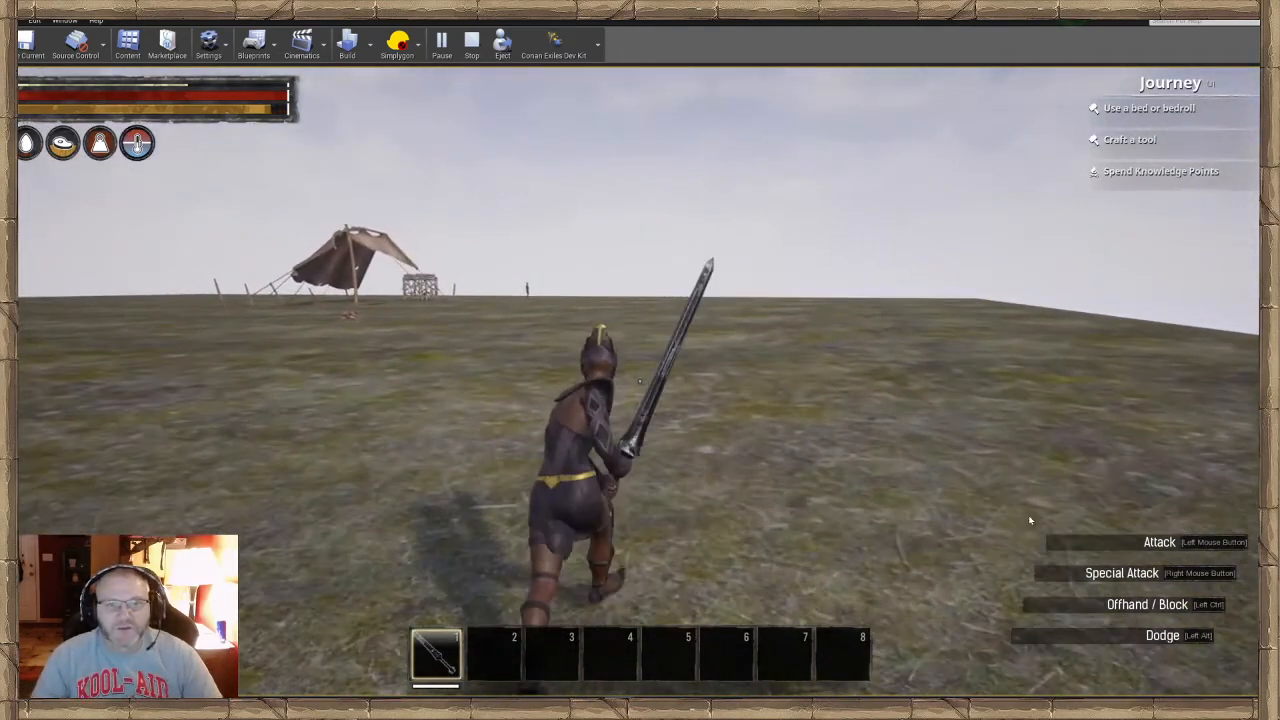
key("Escape")
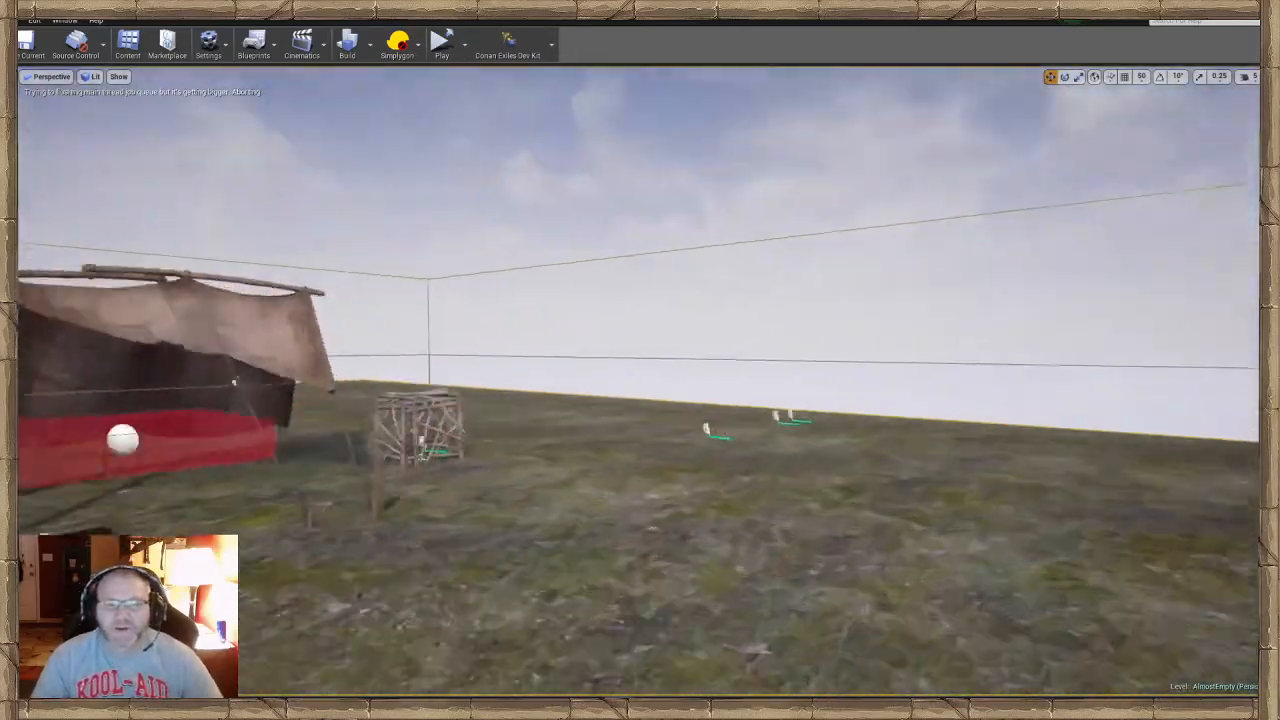
right_click_drag(640, 380, 503, 177)
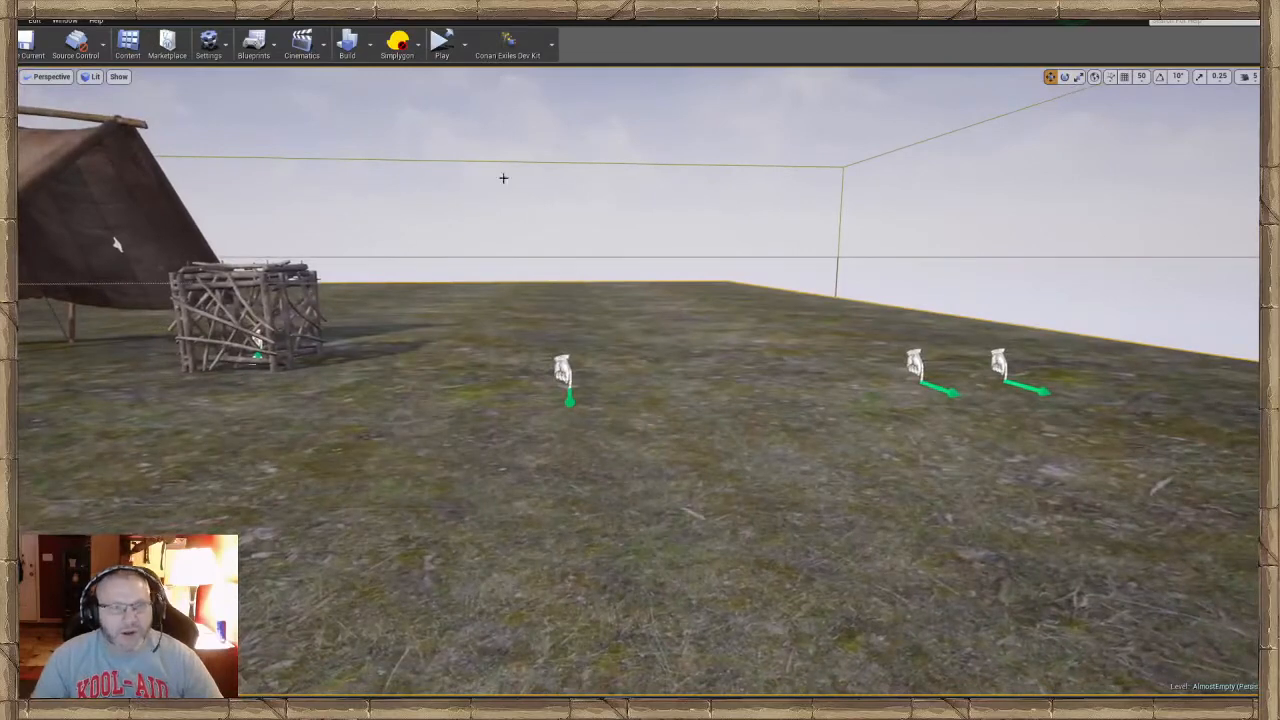
Open Bar_Spawn_table from the Barachan_Isles Data_Tables folder and select the Tut_Test_12 row
left_click(127, 42)
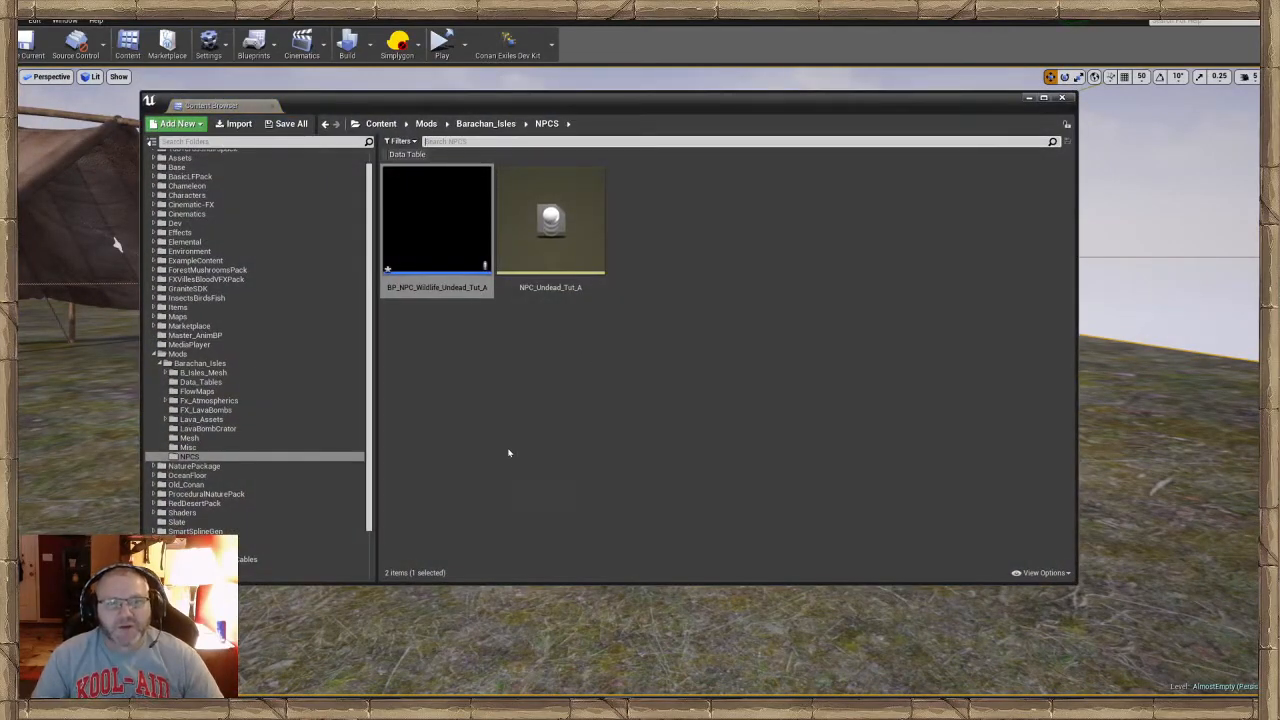
left_click(233, 382)
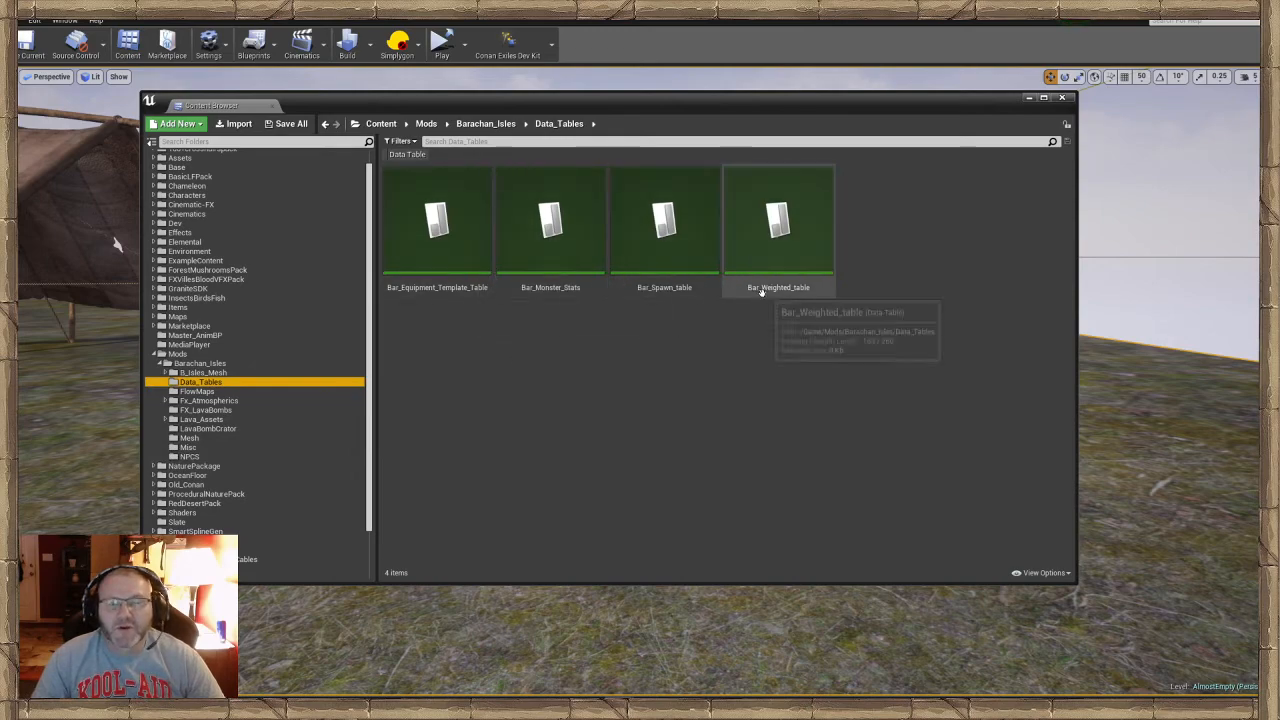
double_click(684, 268)
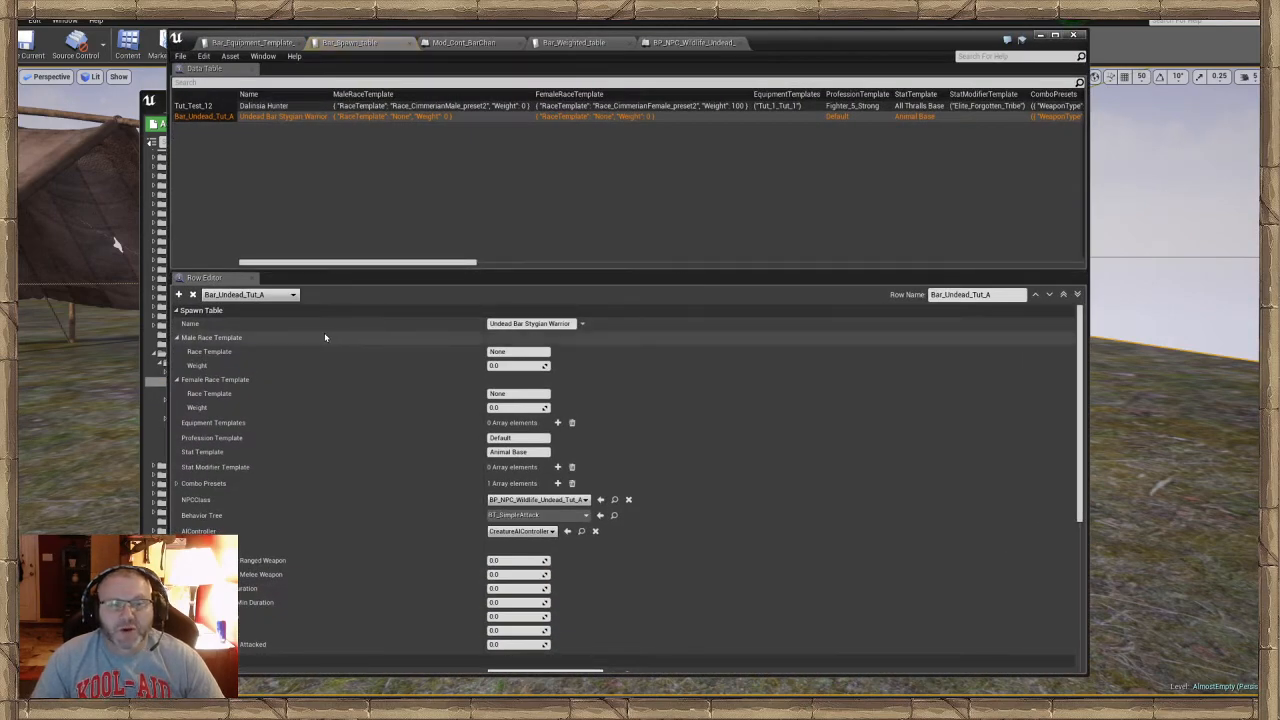
left_click(205, 106)
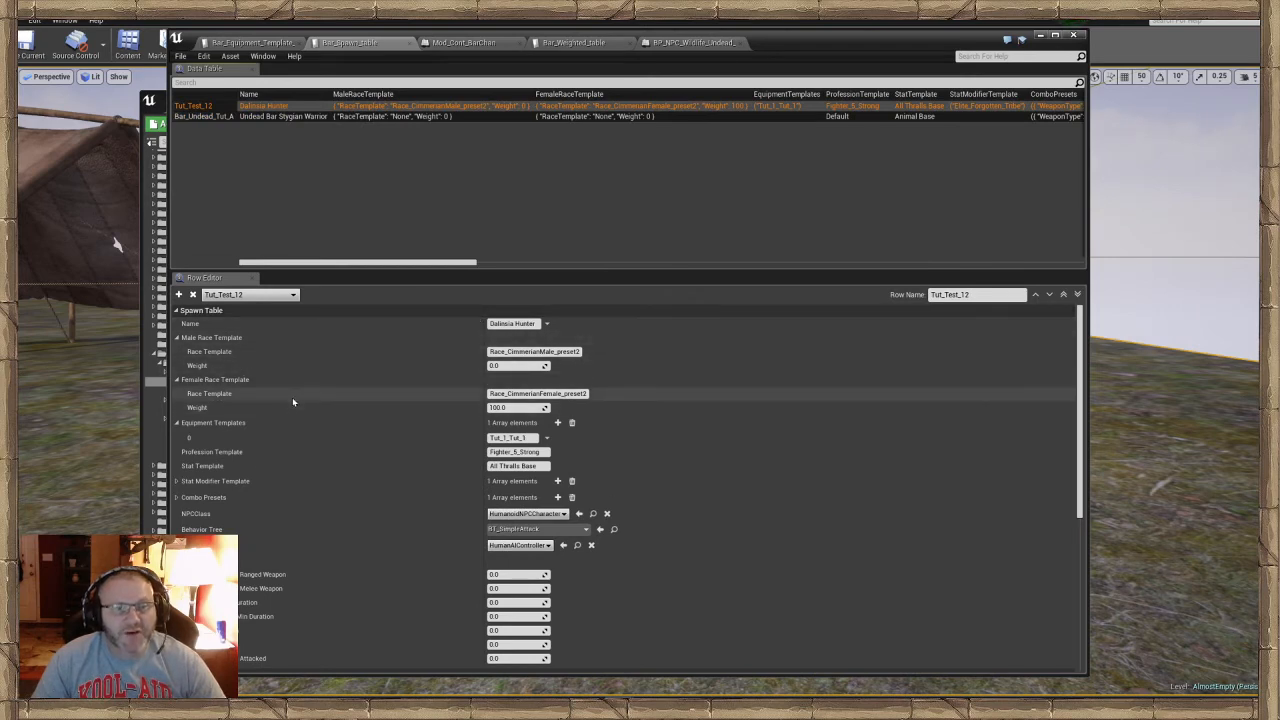
Set the Tut_Test_12 female race weight to 0 and male race weight to 100, and give the NPC a male name
left_click(535, 408)
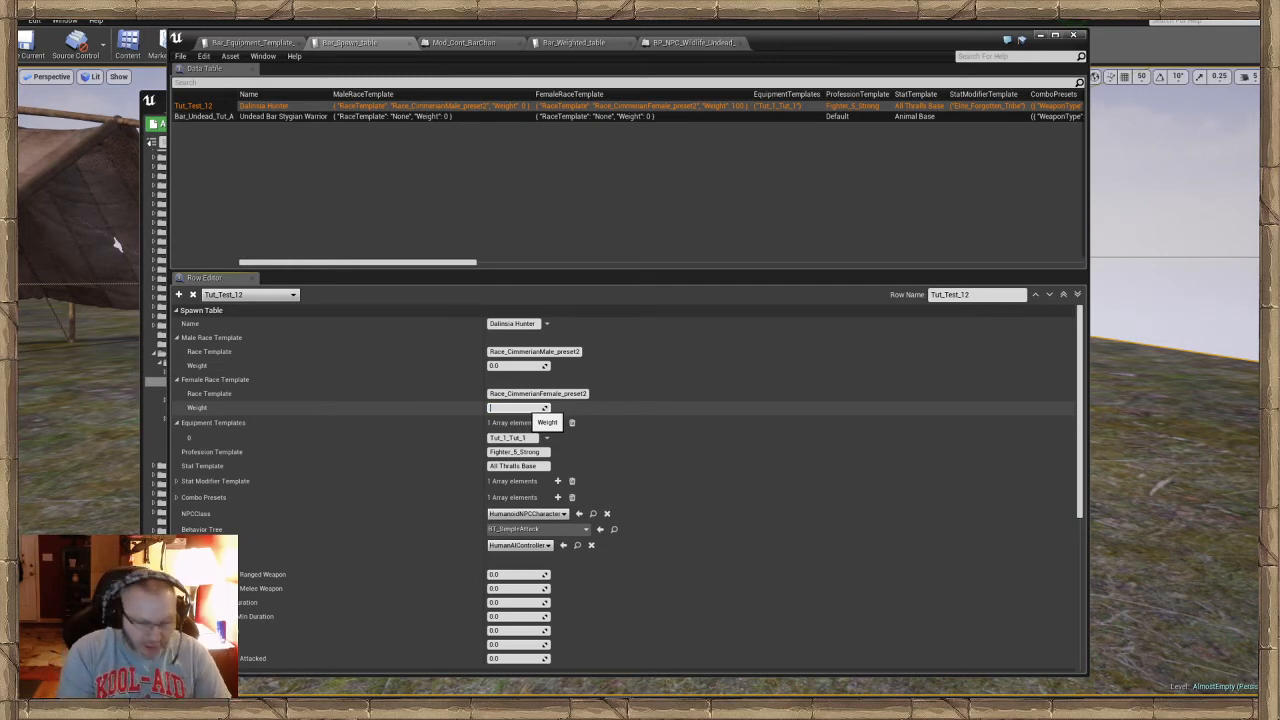
type("0")
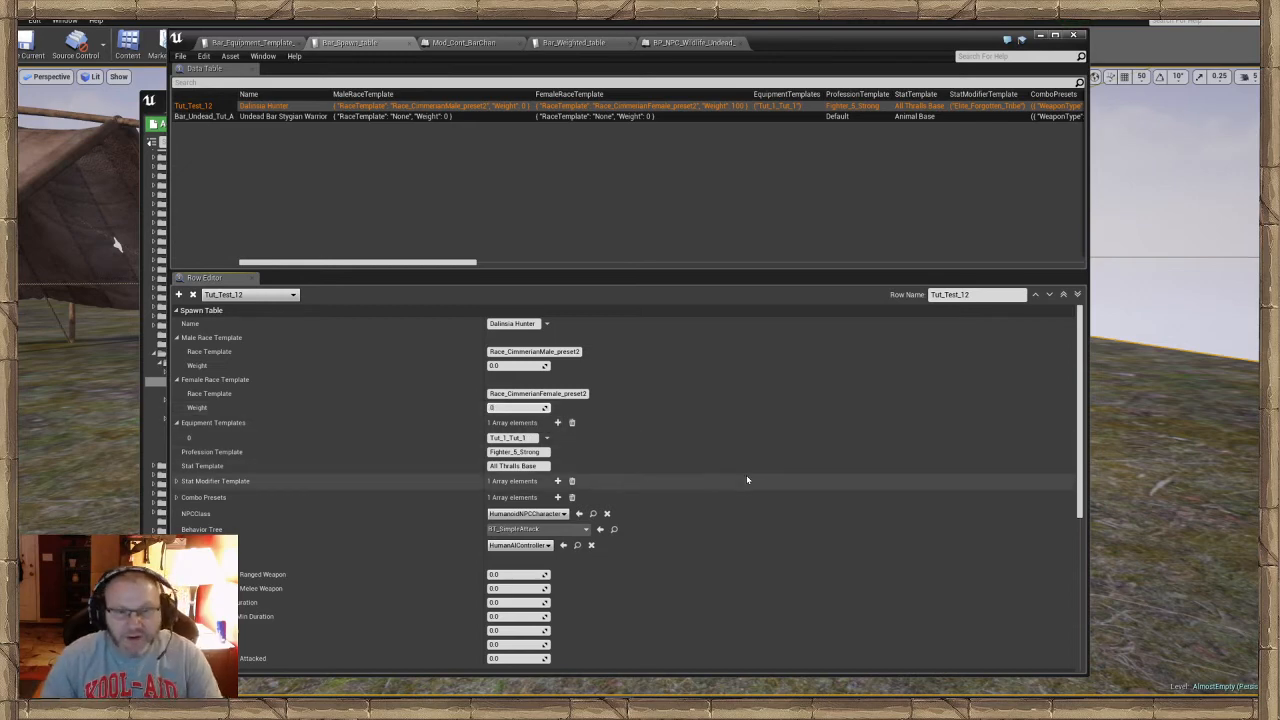
left_click(748, 480)
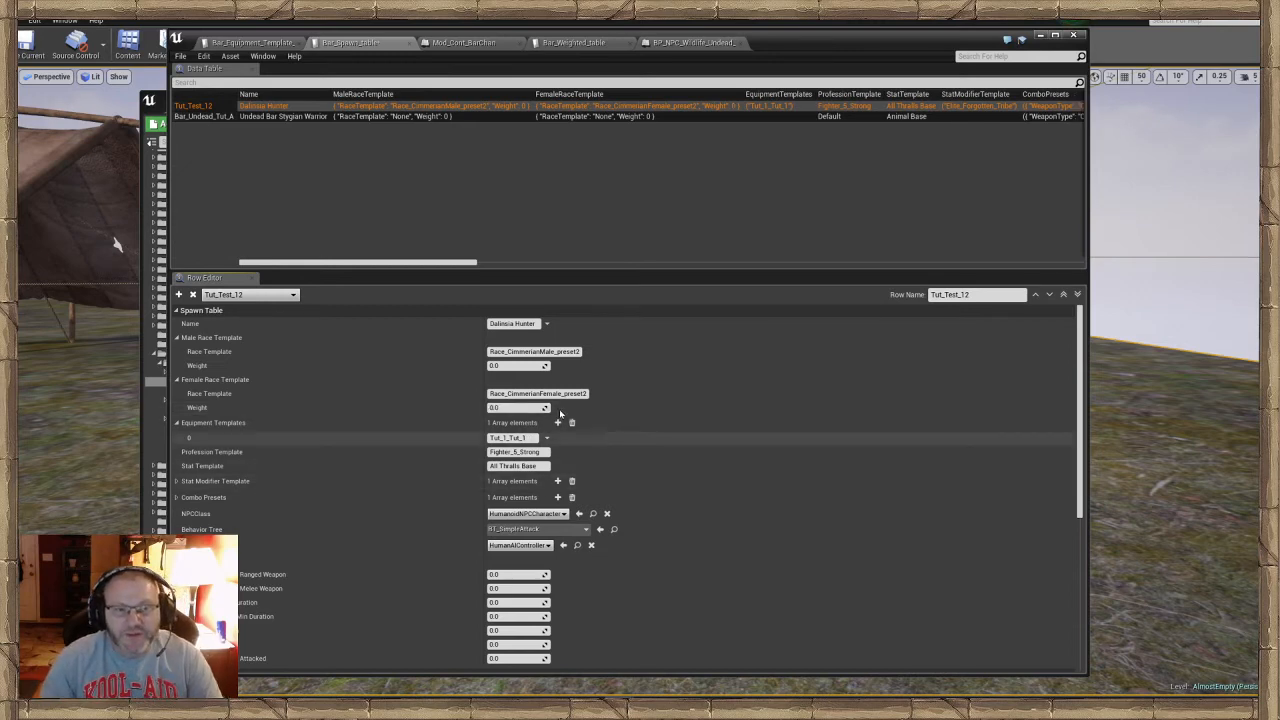
left_click(517, 366)
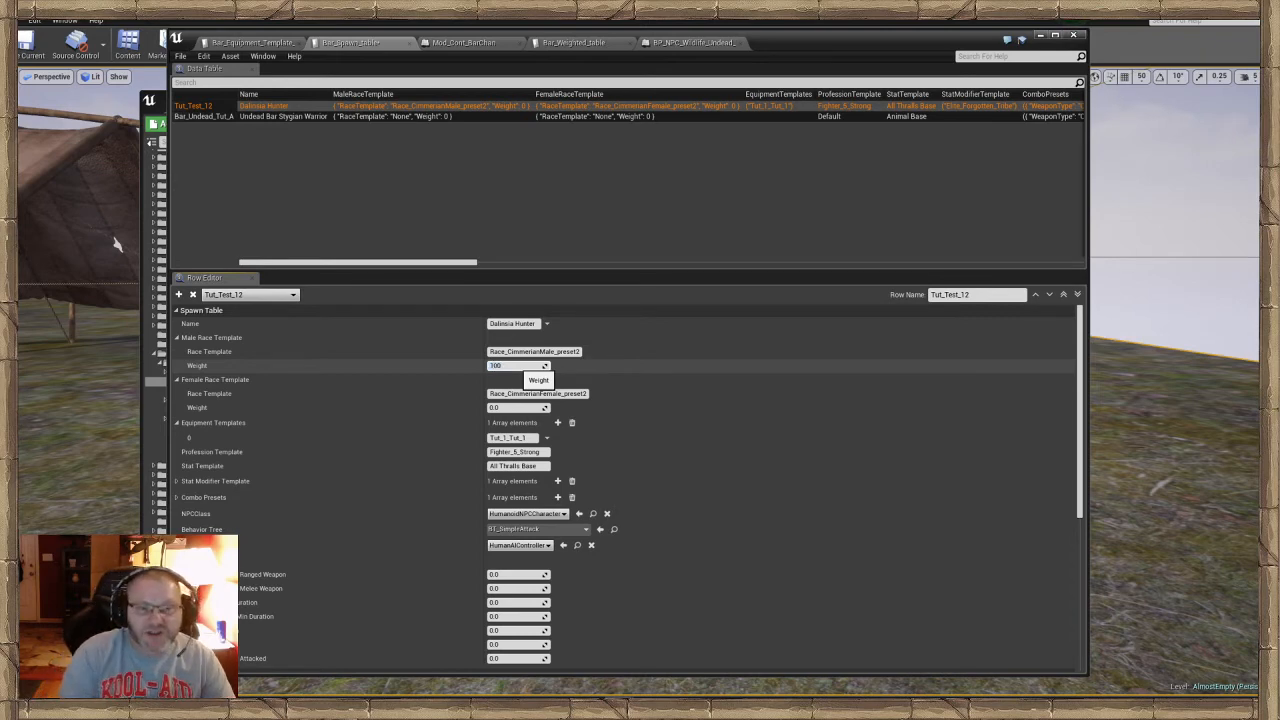
key("Return")
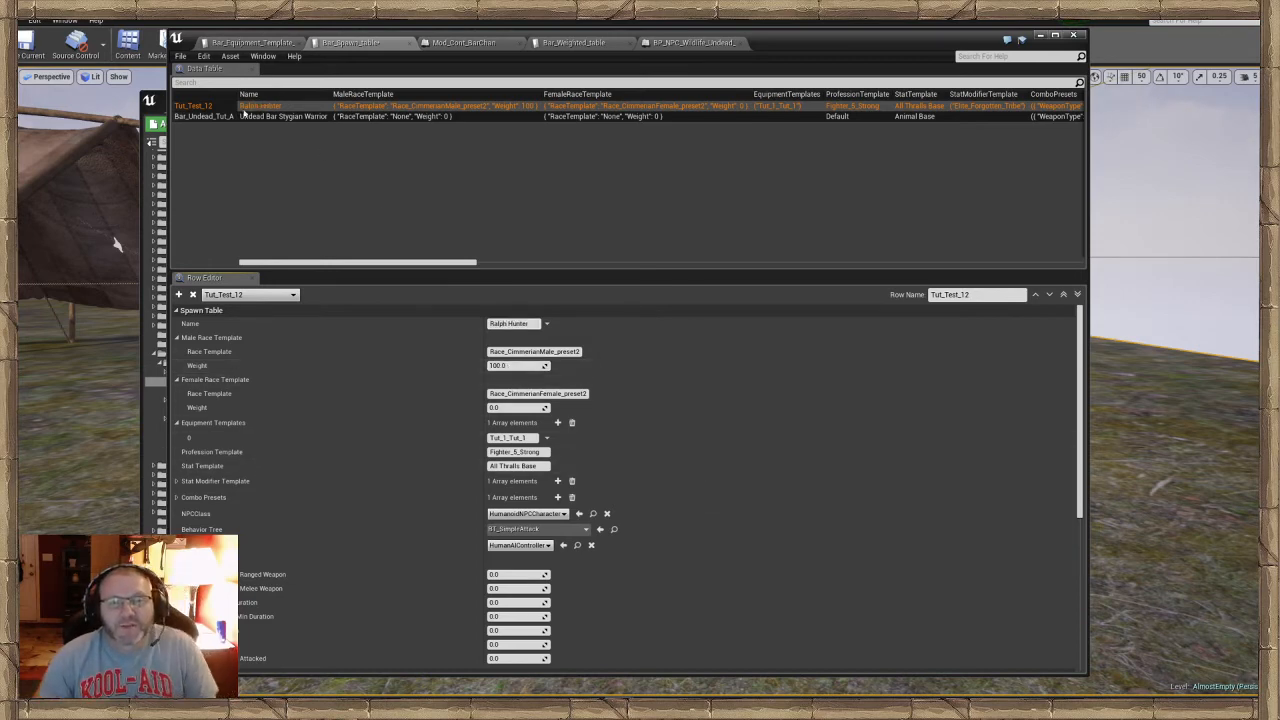
Save the spawn table and minimize both the table editor and the Content Browser
left_click(180, 56)
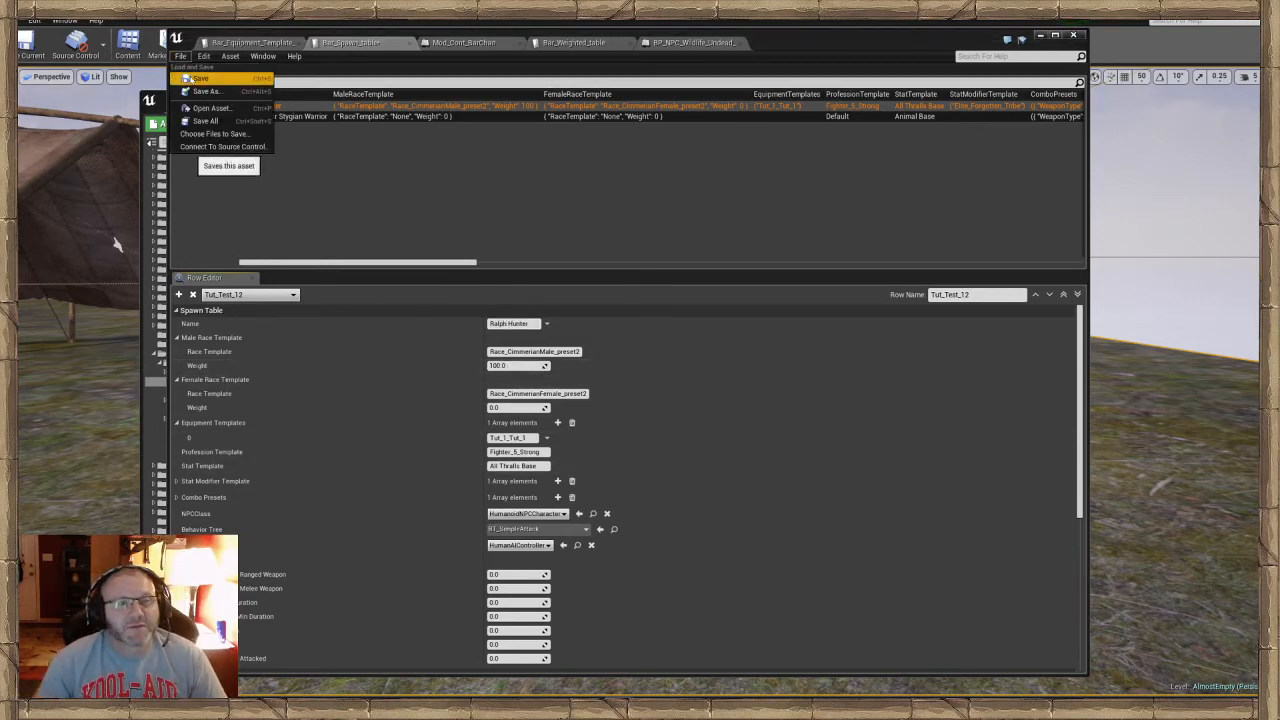
left_click(195, 80)
left_click(1041, 36)
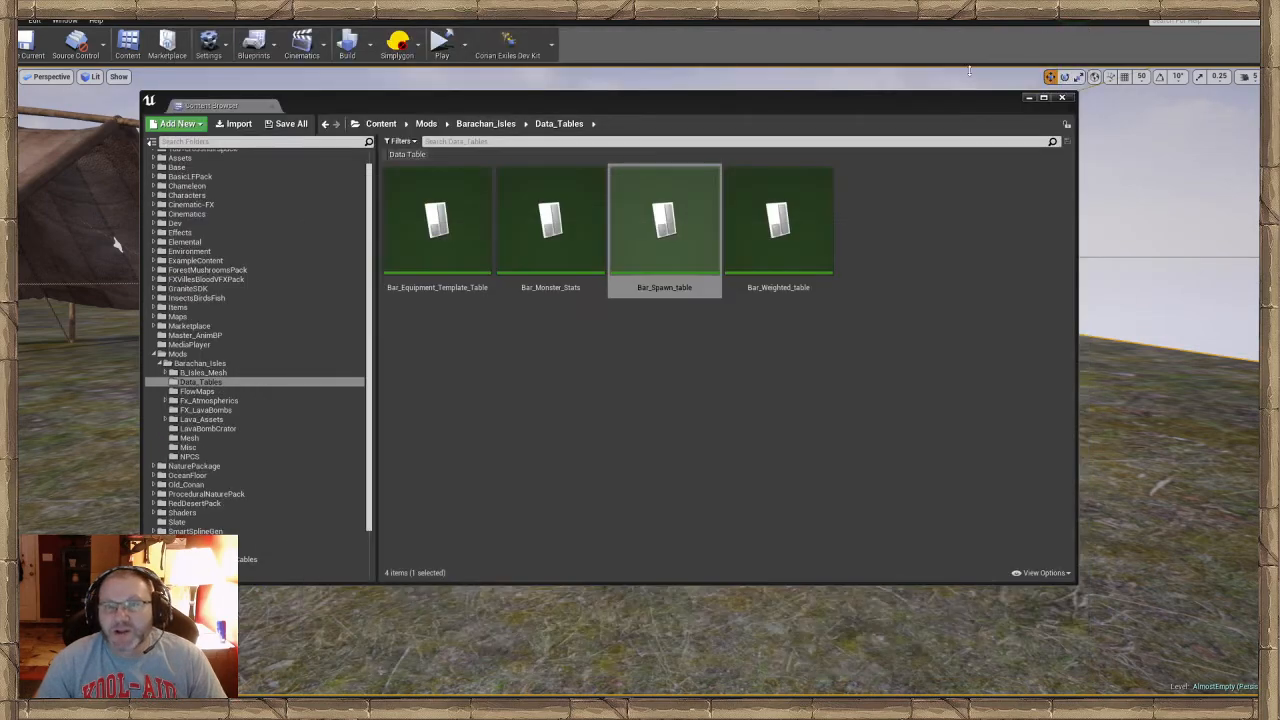
left_click(1031, 97)
Start playing from a spot on the landscape near the camp and turn on Cloak in the admin panel
right_click_drag(606, 516, 606, 616)
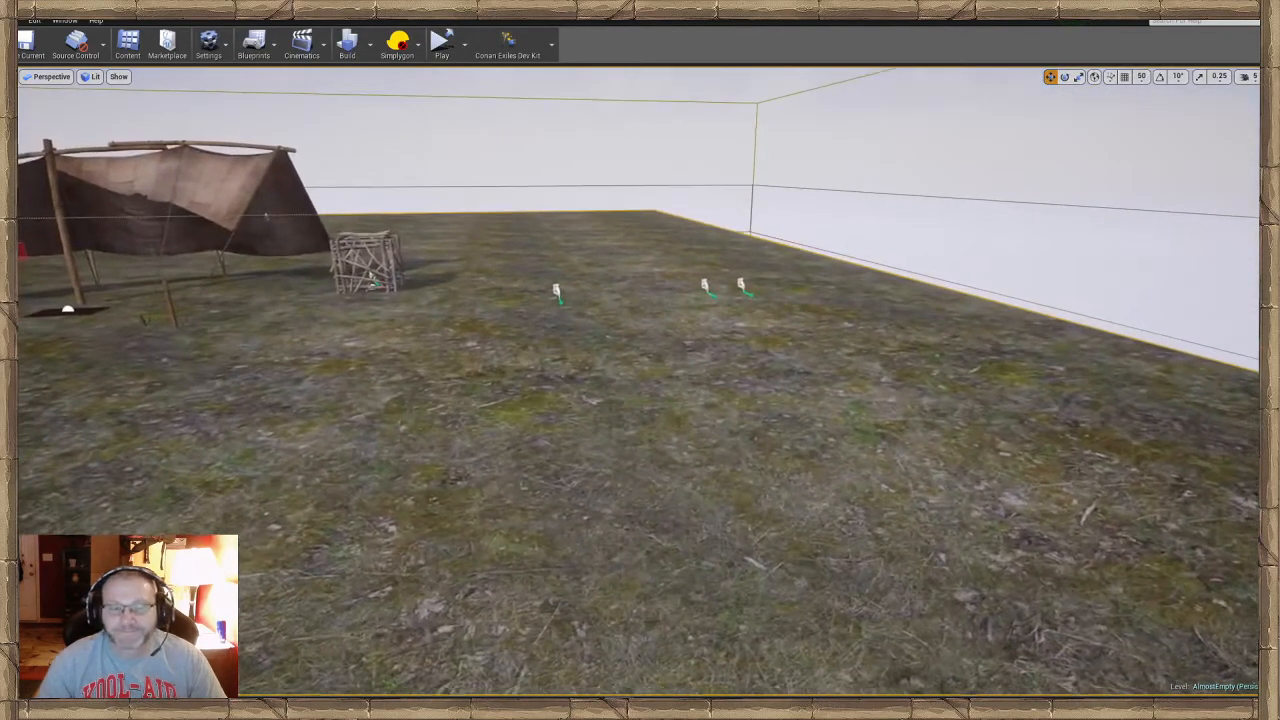
right_click(605, 615)
left_click(645, 583)
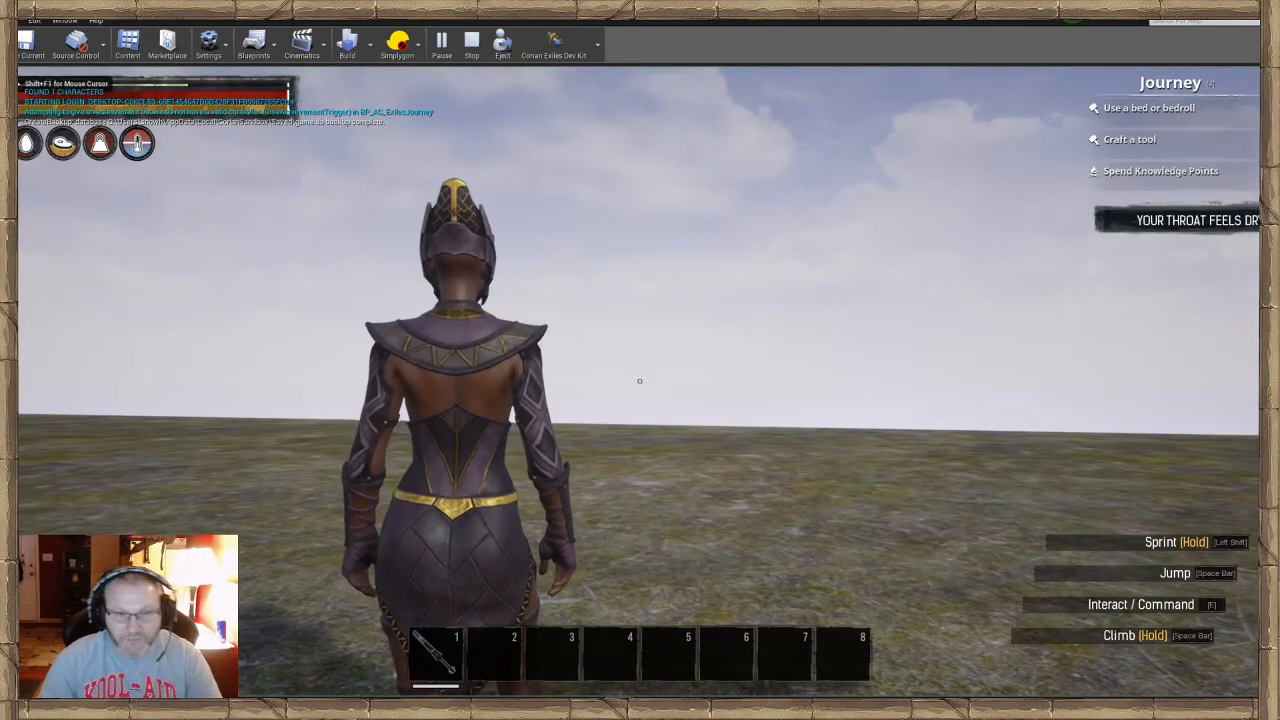
key("ctrl+shift+c")
left_click(107, 309)
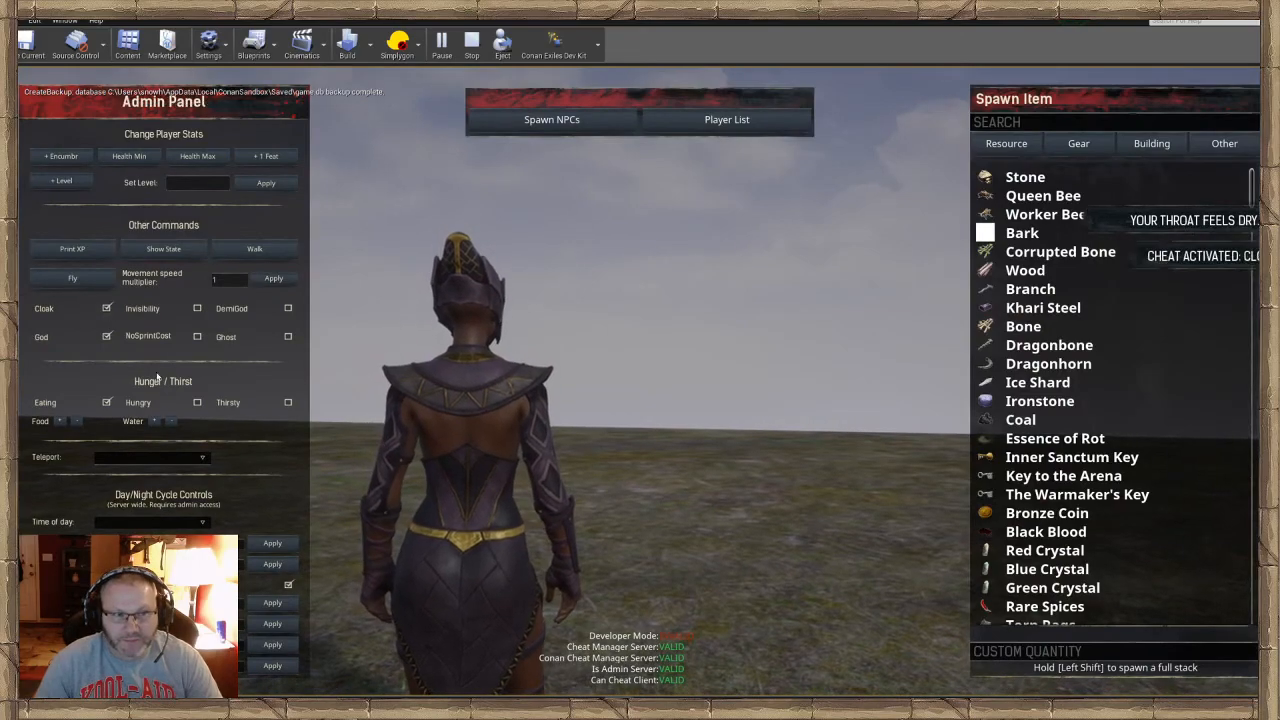
key("ctrl+shift+c")
Walk around the male fighter NPC to examine his body and armor from the front and back, and end the play session
key("w")
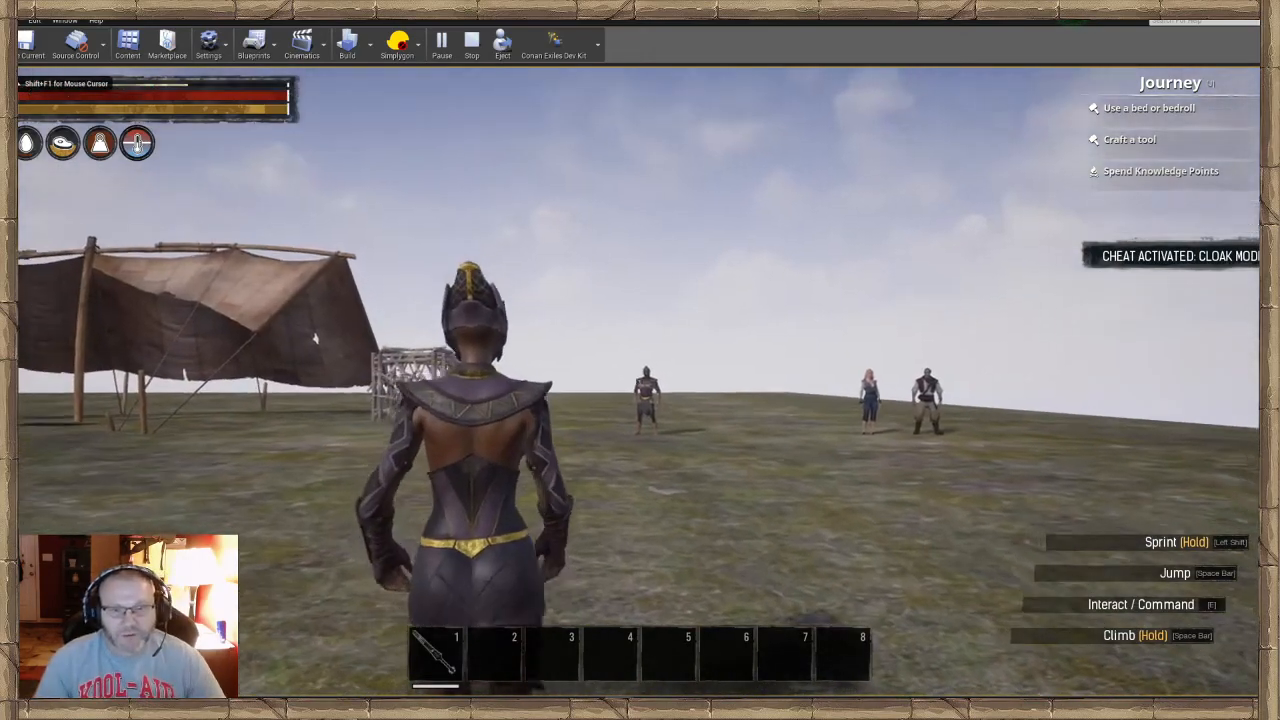
key("w")
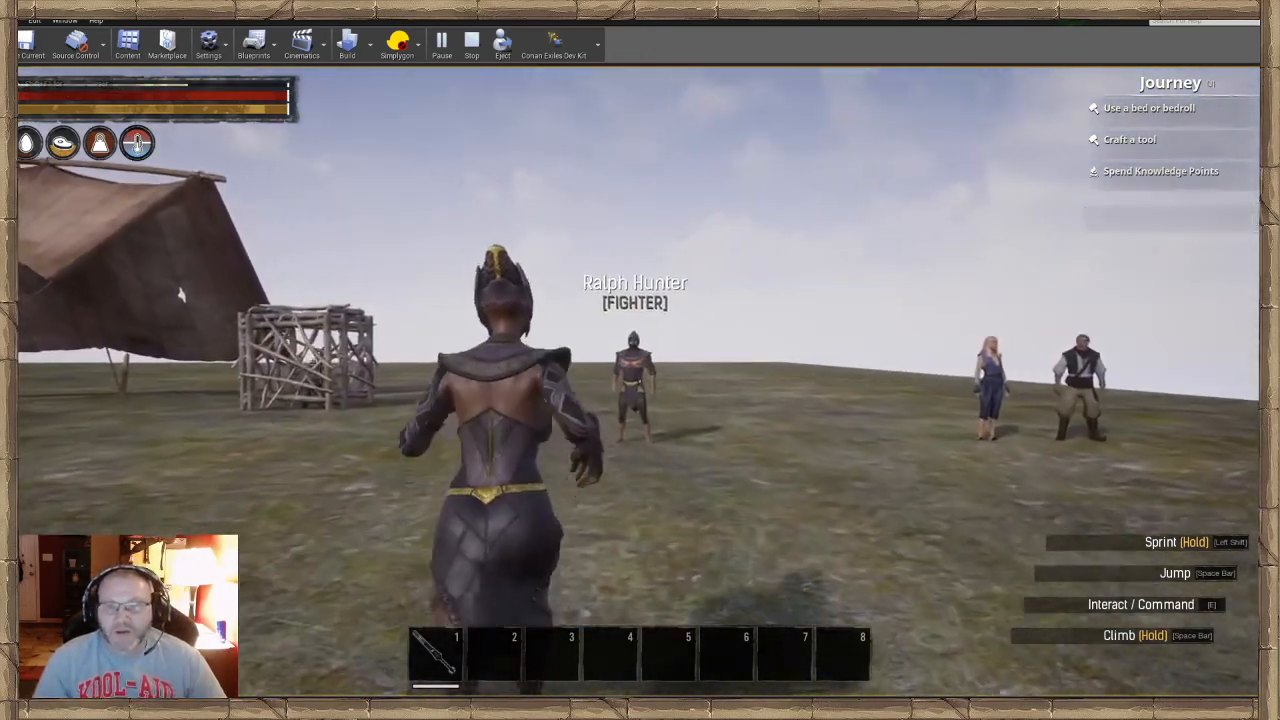
key("w")
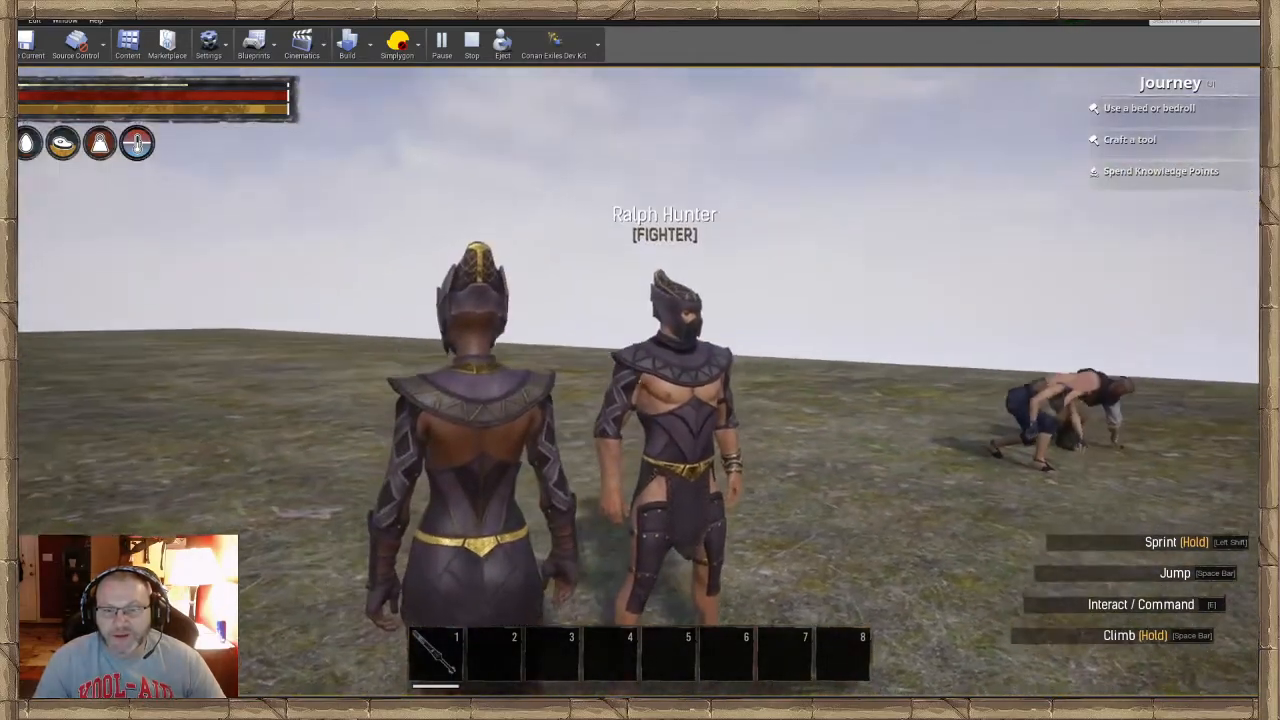
key("w")
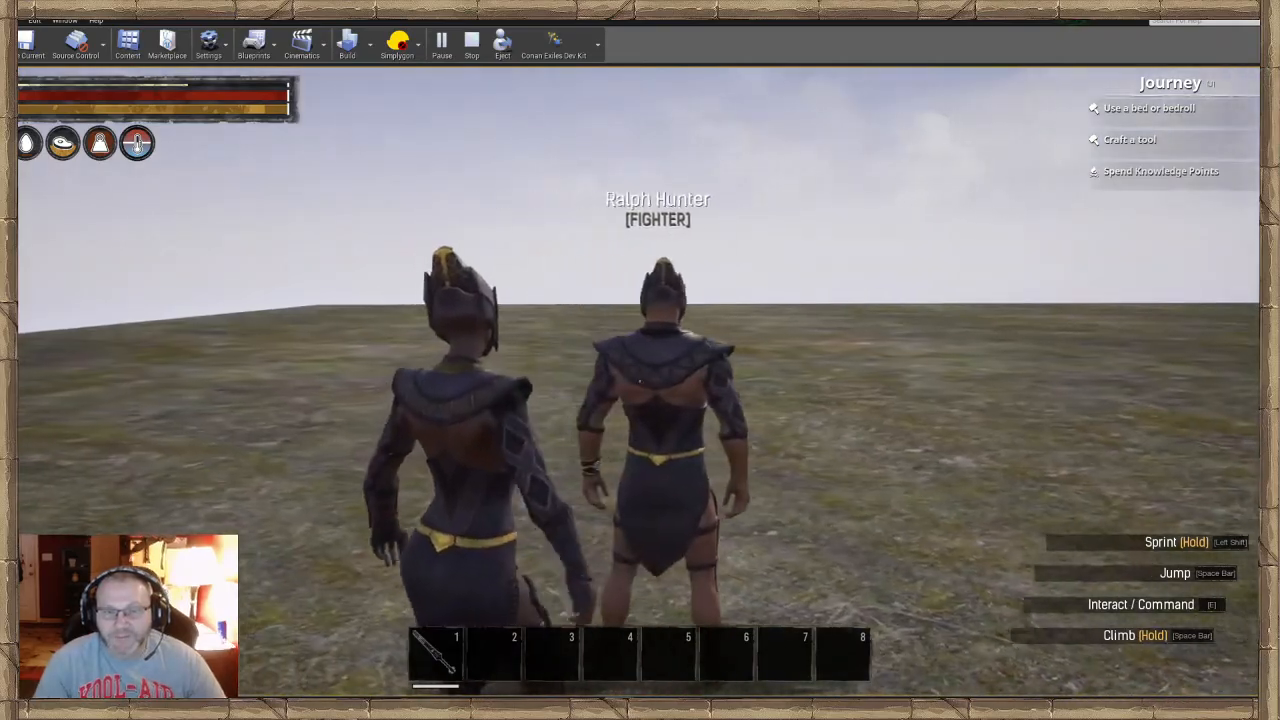
key("d")
key("s")
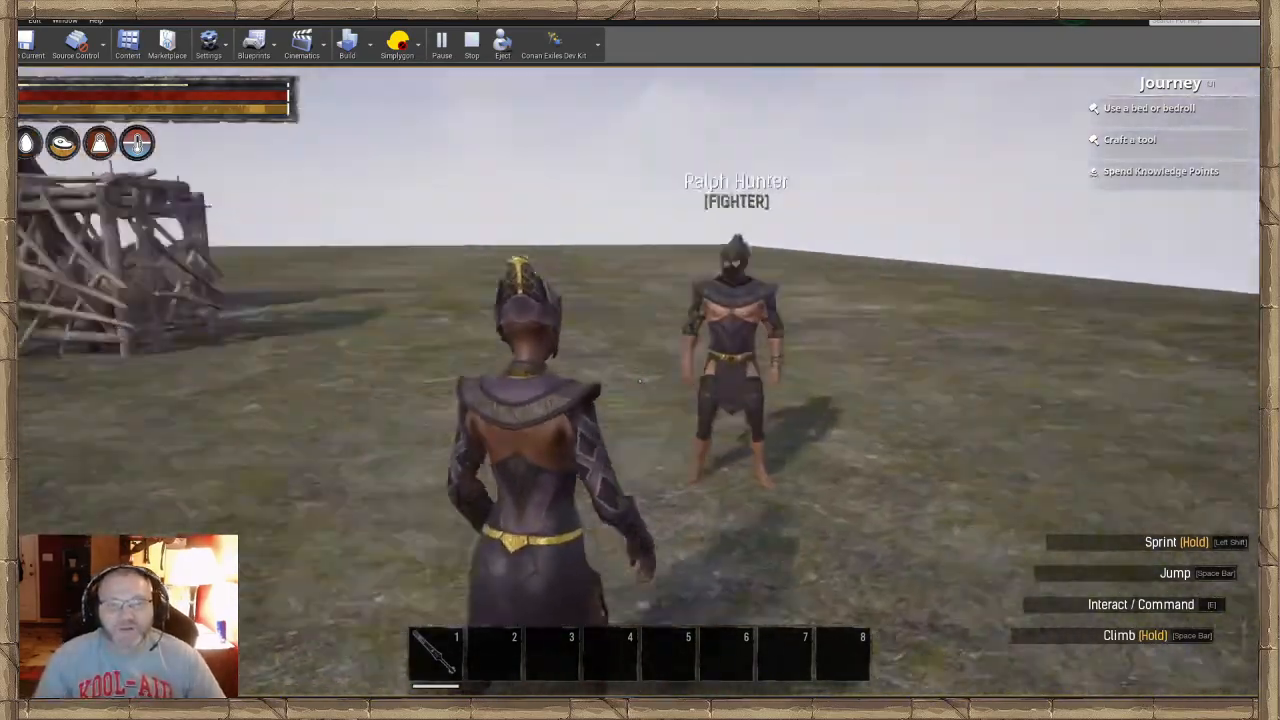
key("w")
key("s")
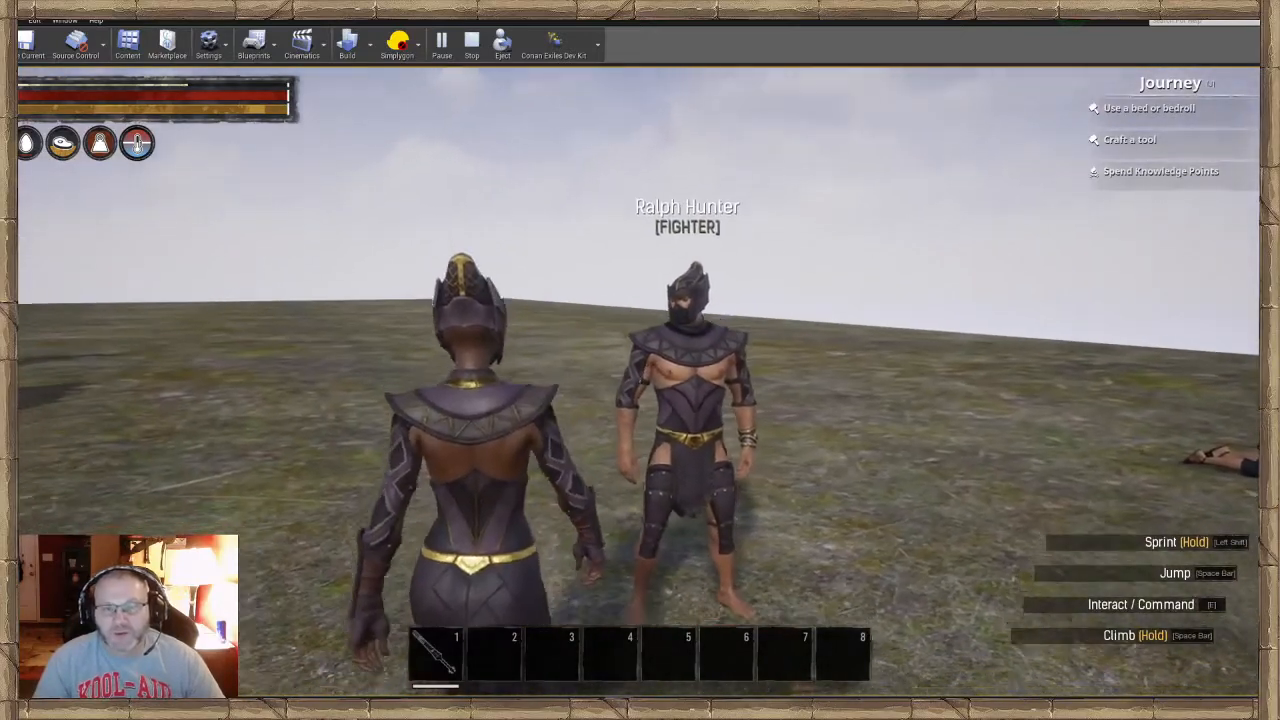
key("s")
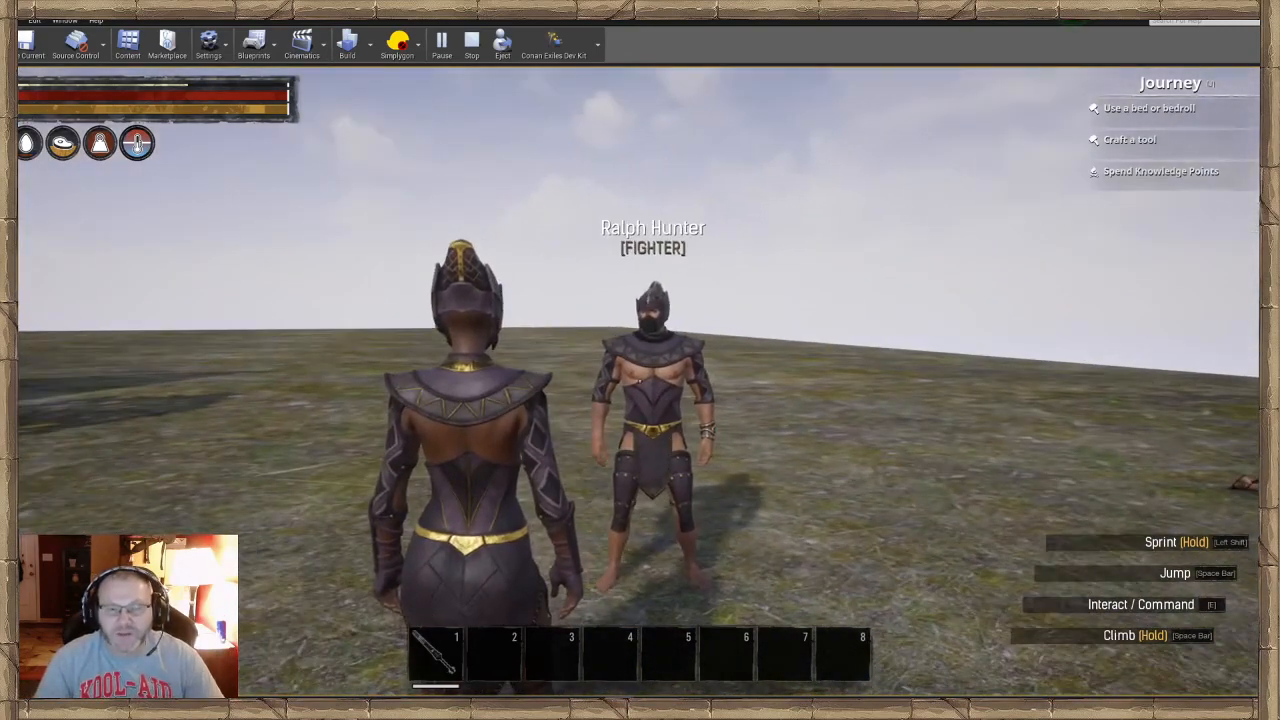
key("Escape")
right_click_drag(332, 292, 220, 330)
key("s")
key("w")
mouse_move(526, 332)
right_mouse_down()
mouse_move(470, 388)
mouse_move(546, 329)
right_mouse_up()
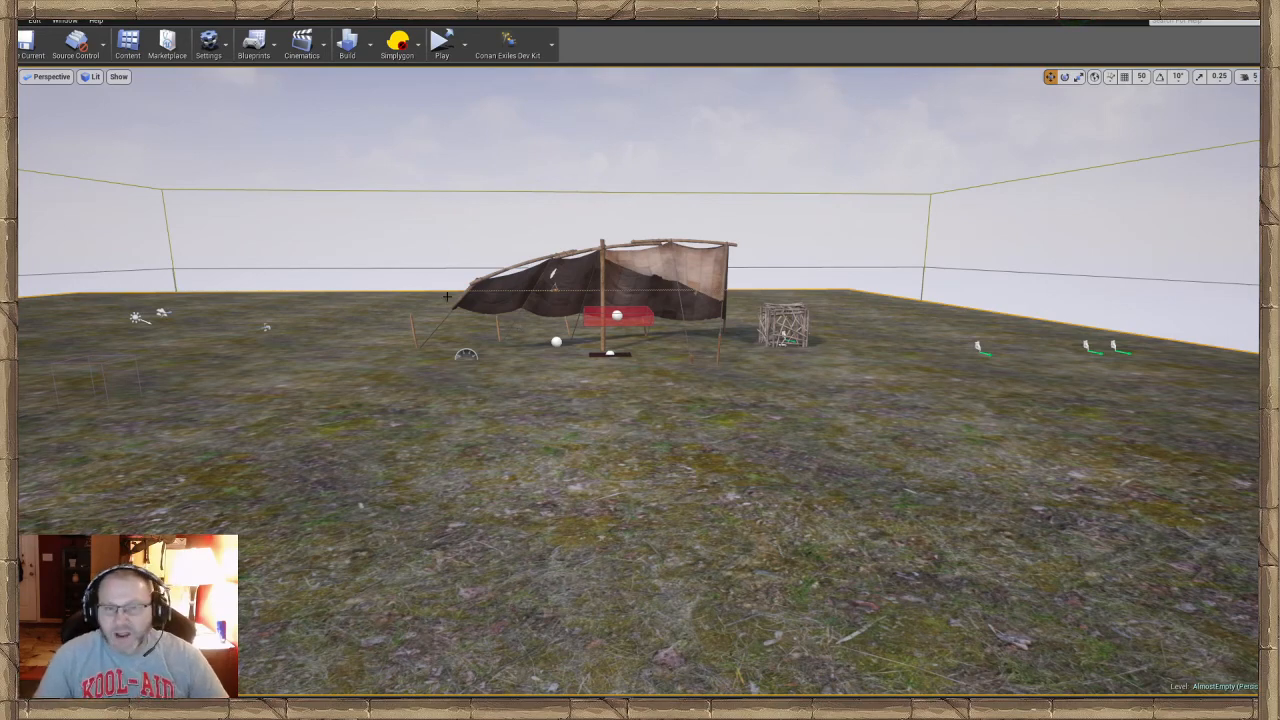
mouse_move(790, 322)
right_mouse_down()
mouse_move(766, 326)
mouse_move(790, 322)
right_mouse_up()
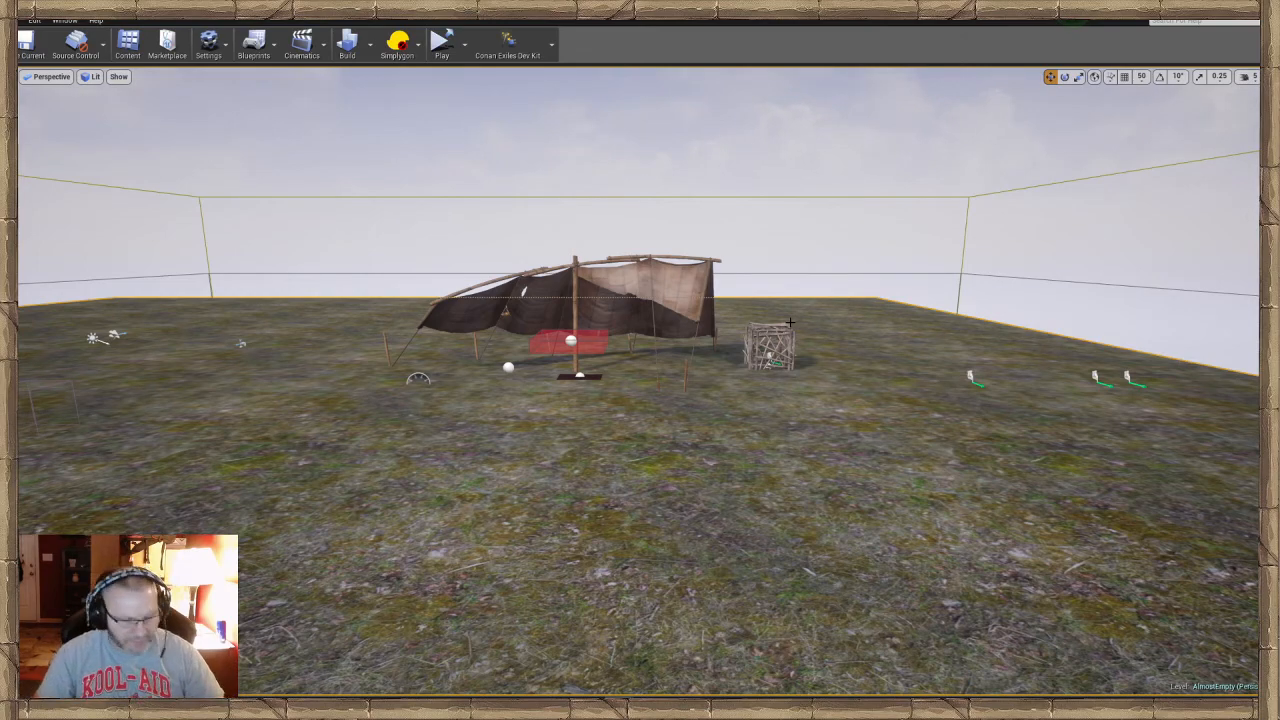
right_click_drag(790, 322, 787, 285)
key("w")
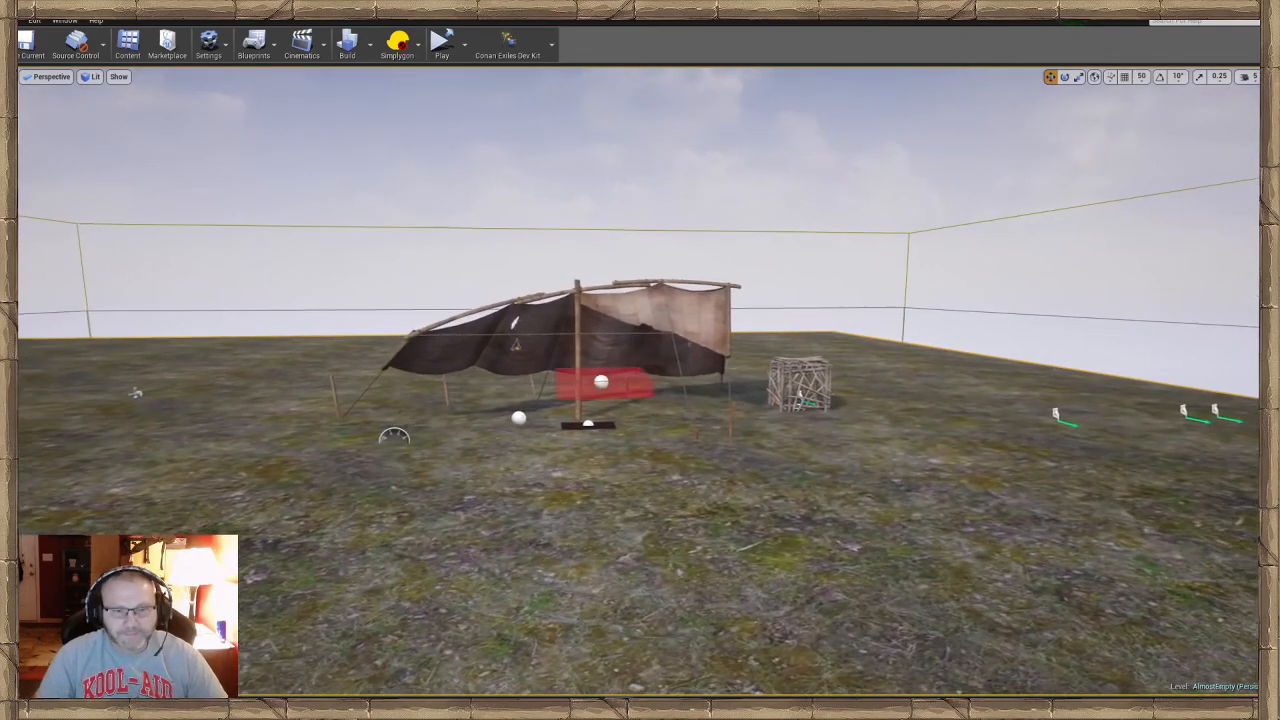
right_click_drag(792, 391, 800, 391)
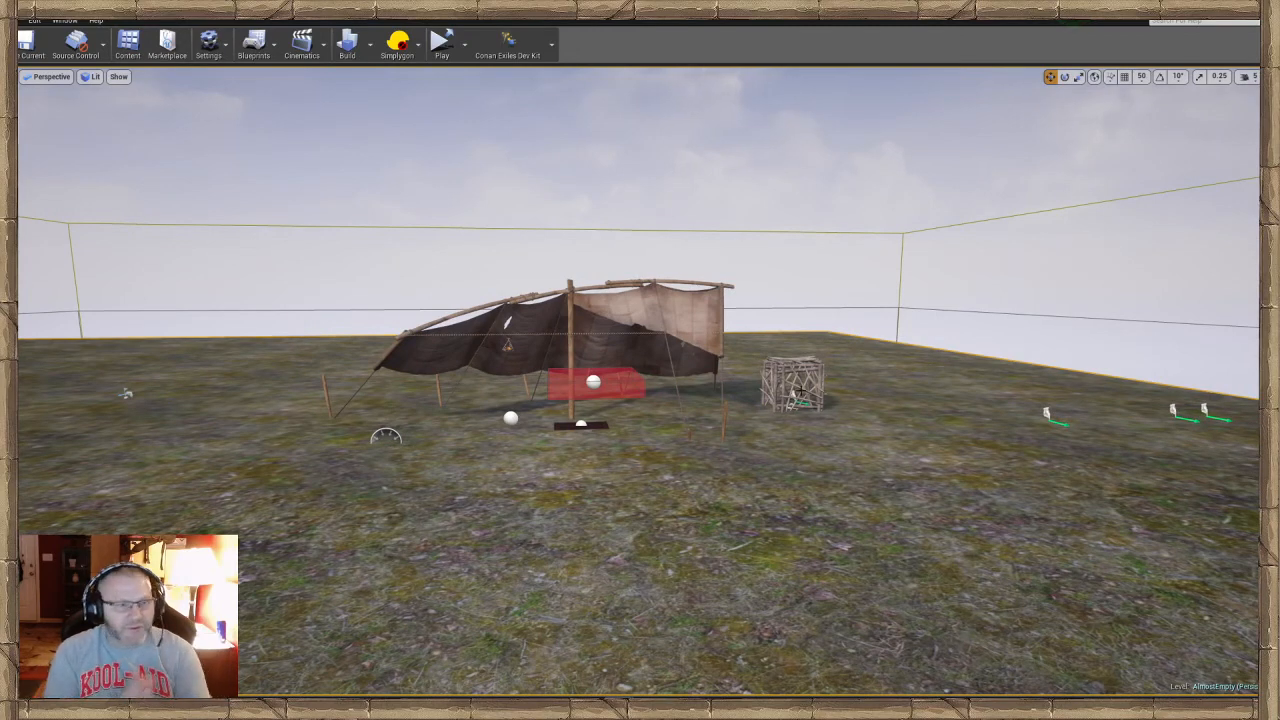